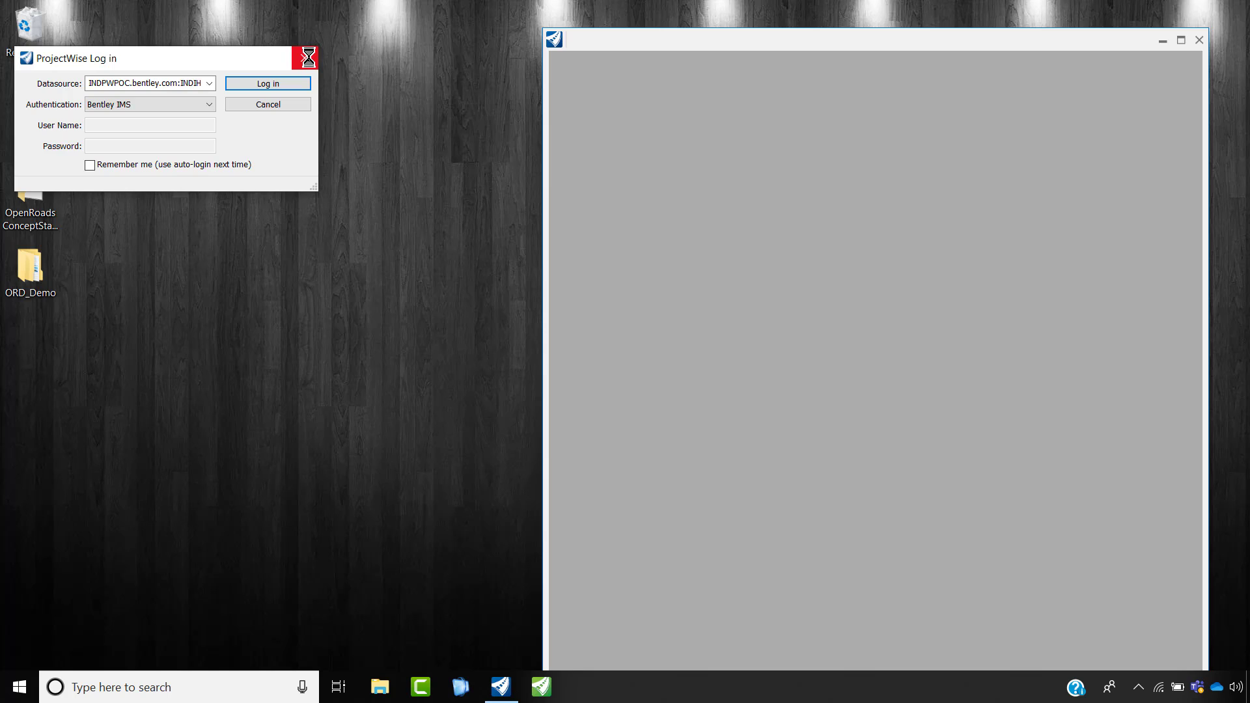
- Dismiss the ProjectWise login and maximize the start window
left_click(308, 58)
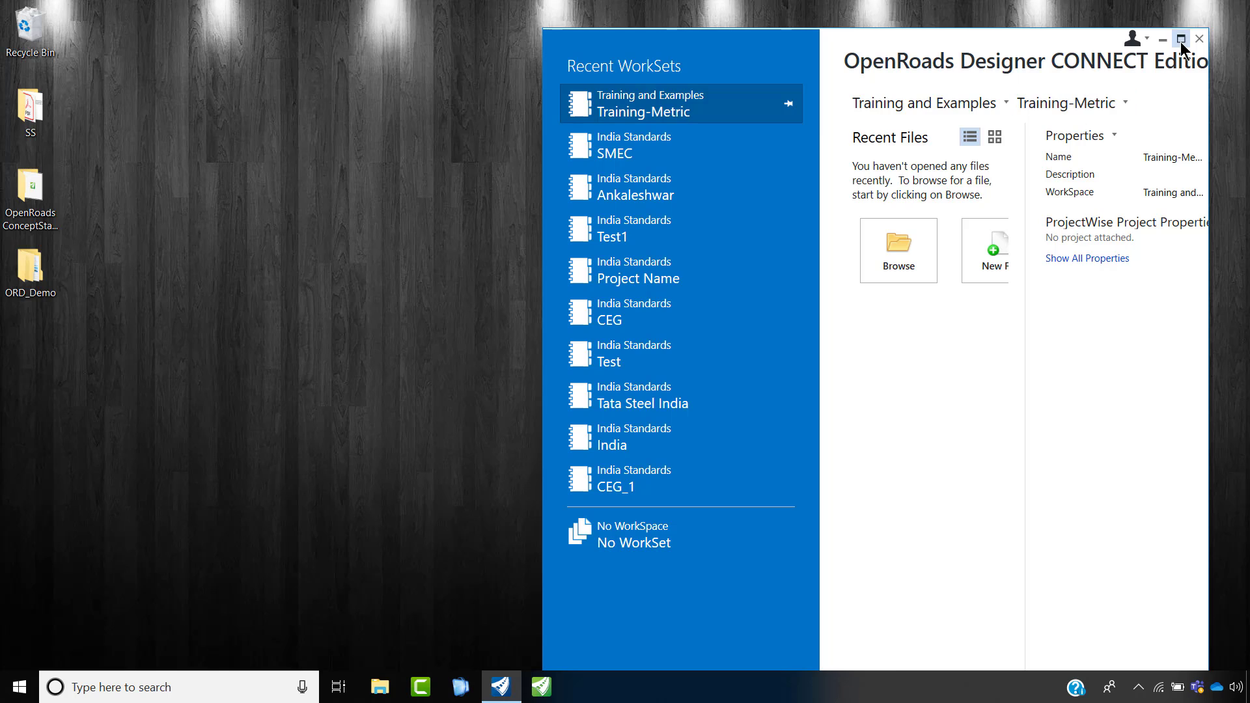
left_click(1180, 40)
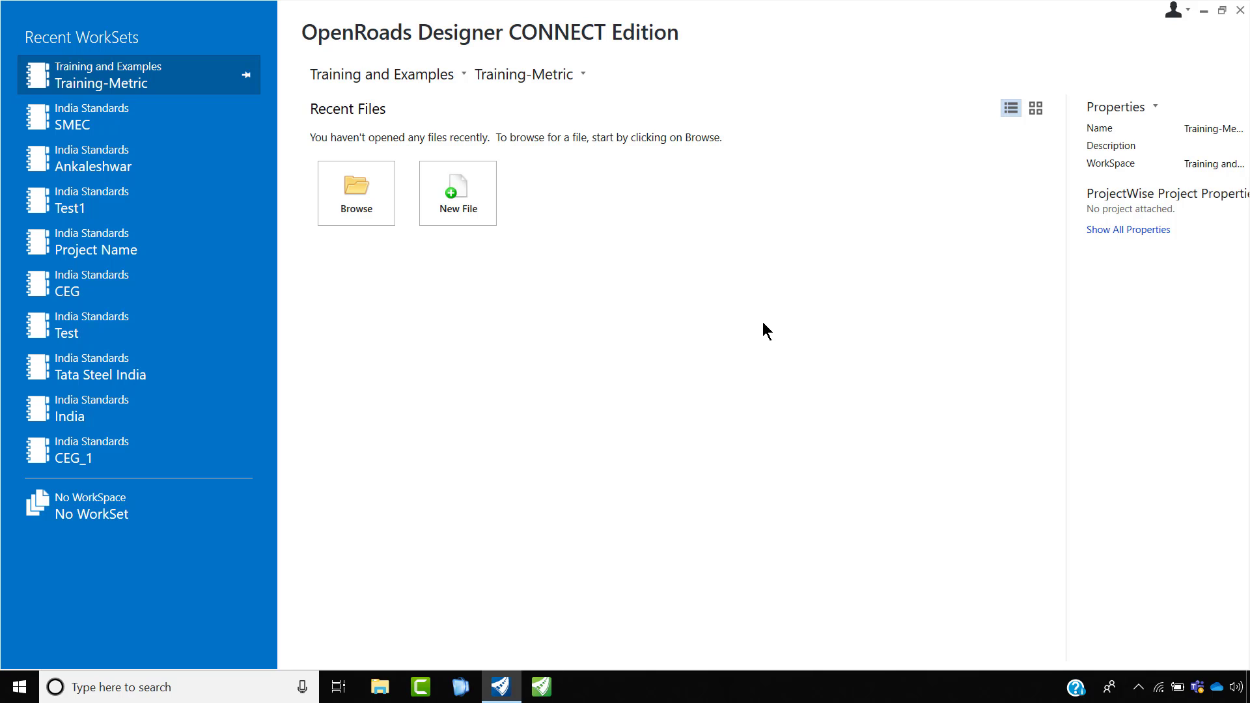
- Switch the start page from the current WorkSpace to No WorkSpace
left_click(457, 63)
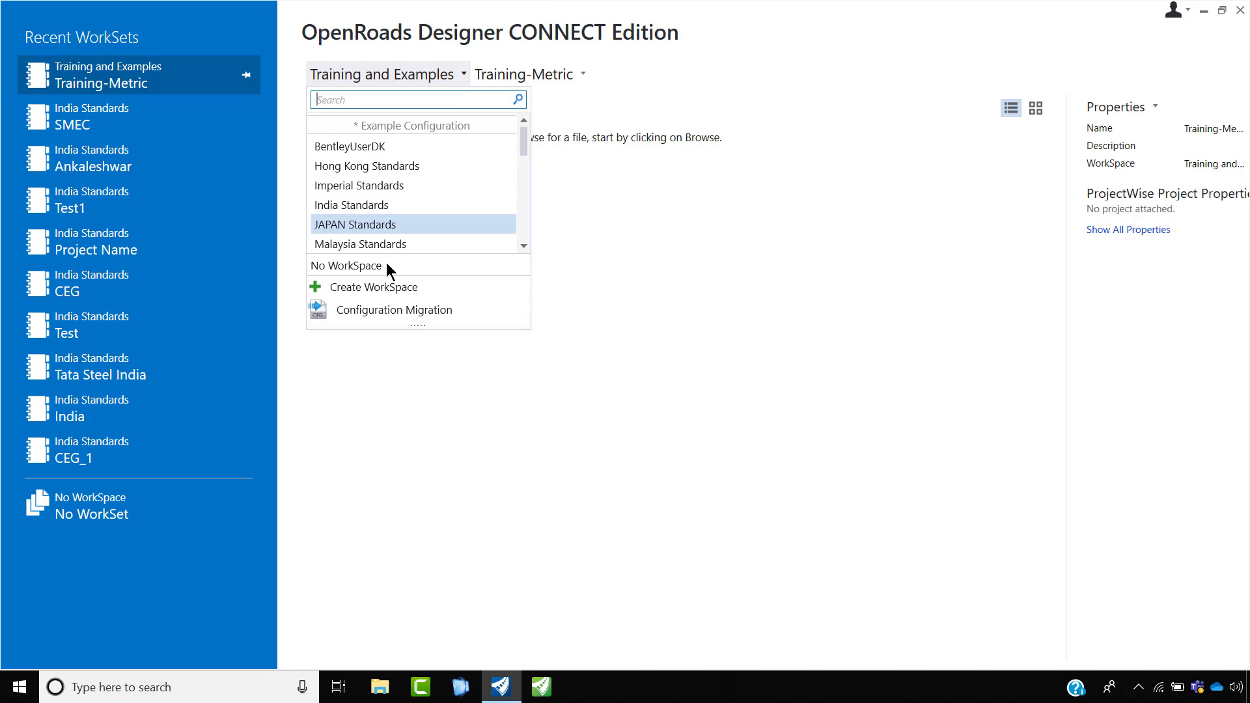
left_click(459, 265)
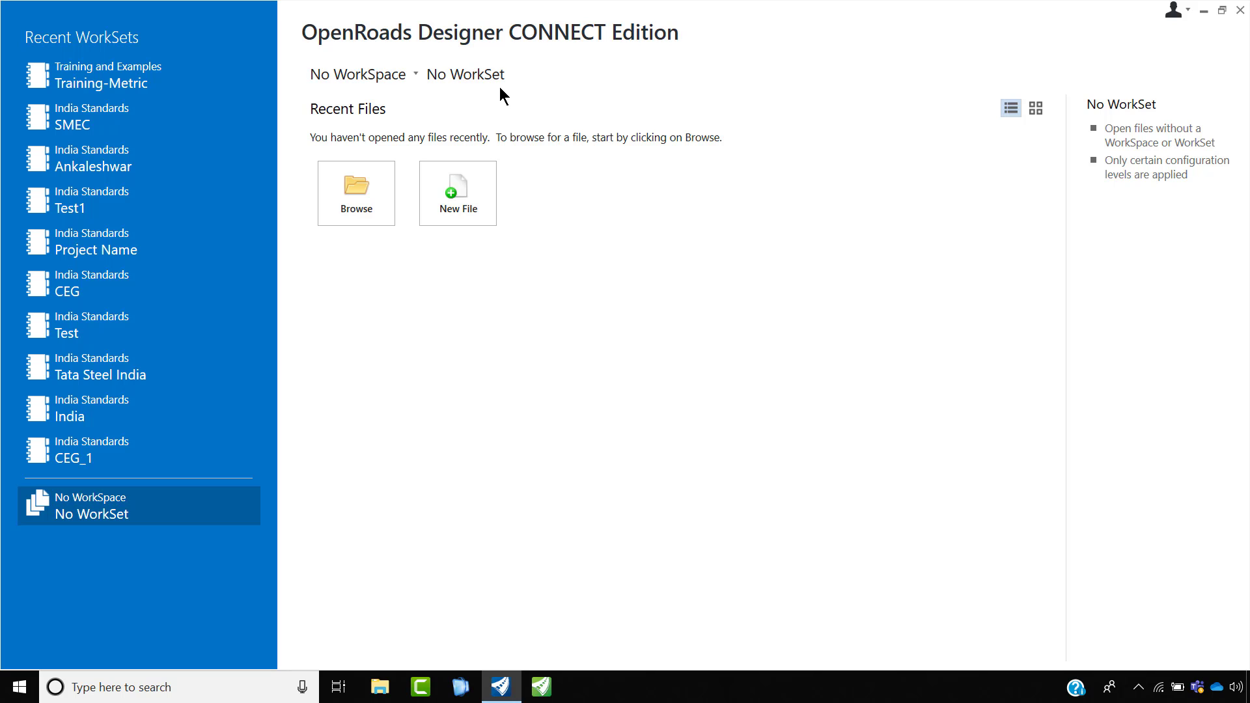
- Select the Training and Examples WorkSpace and its Training-Metric WorkSet
left_click(408, 73)
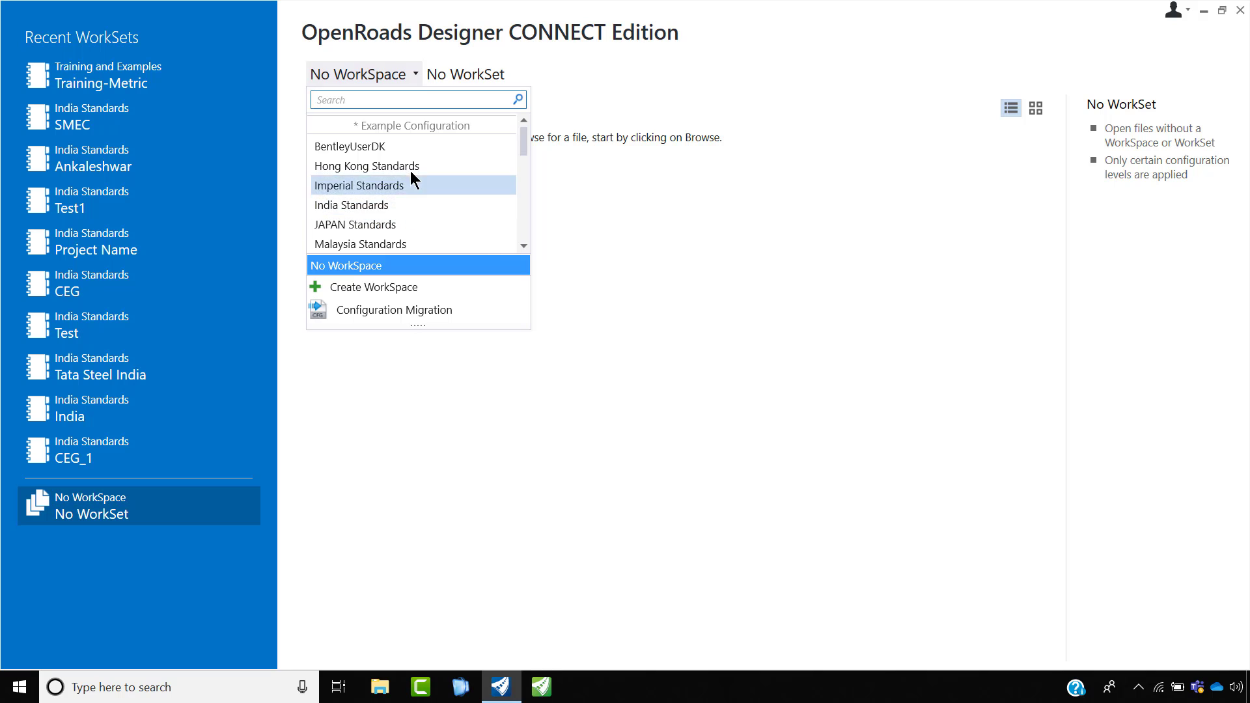
scroll(416, 176, "down", 2)
scroll(421, 186, "down", 3)
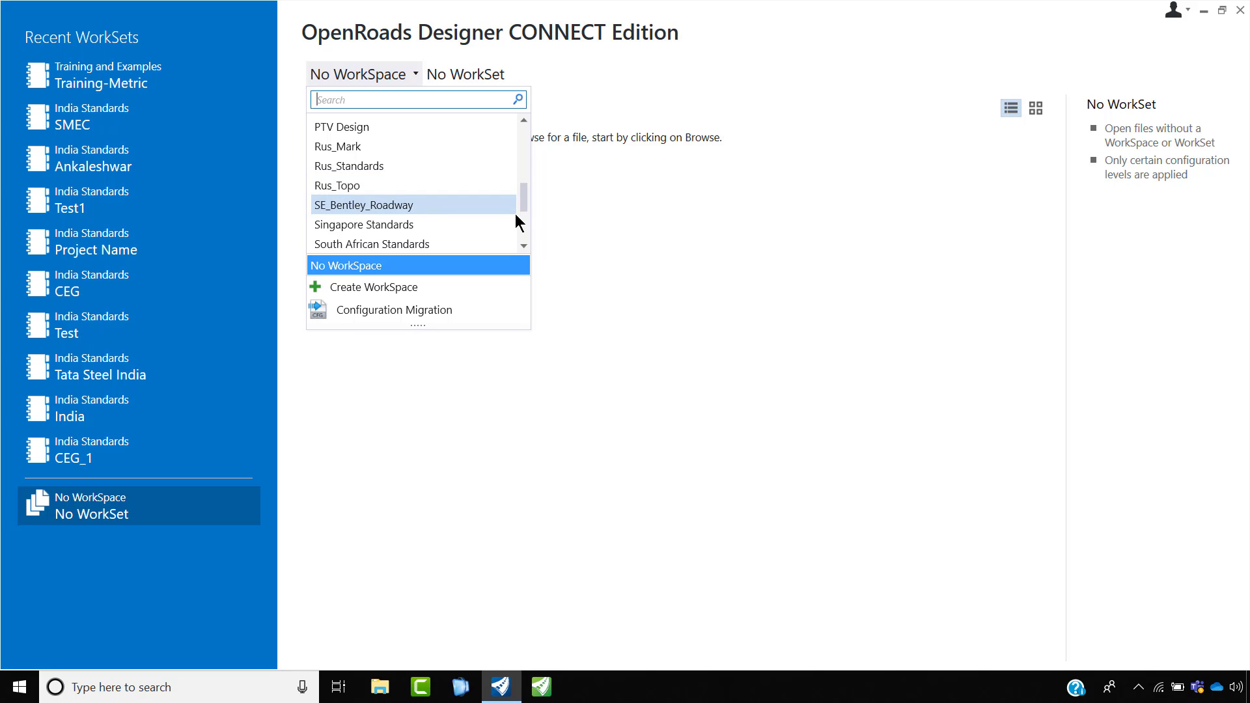
scroll(498, 227, "down", 2)
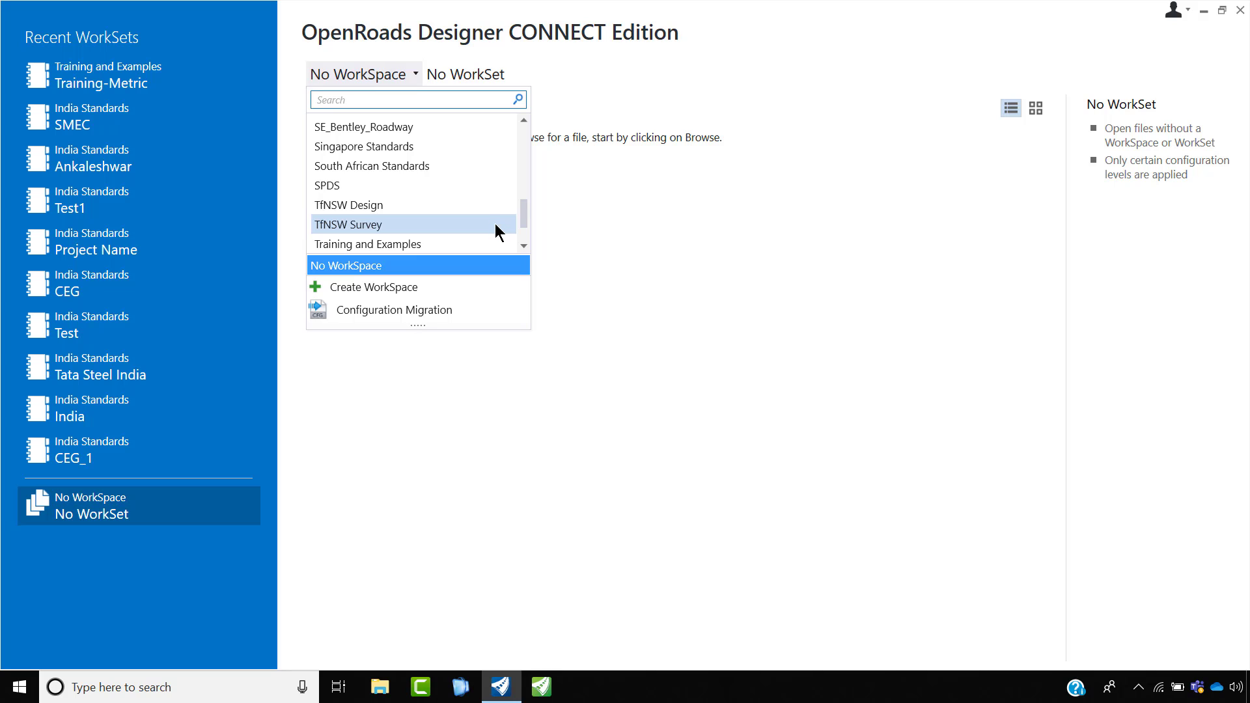
left_click(485, 244)
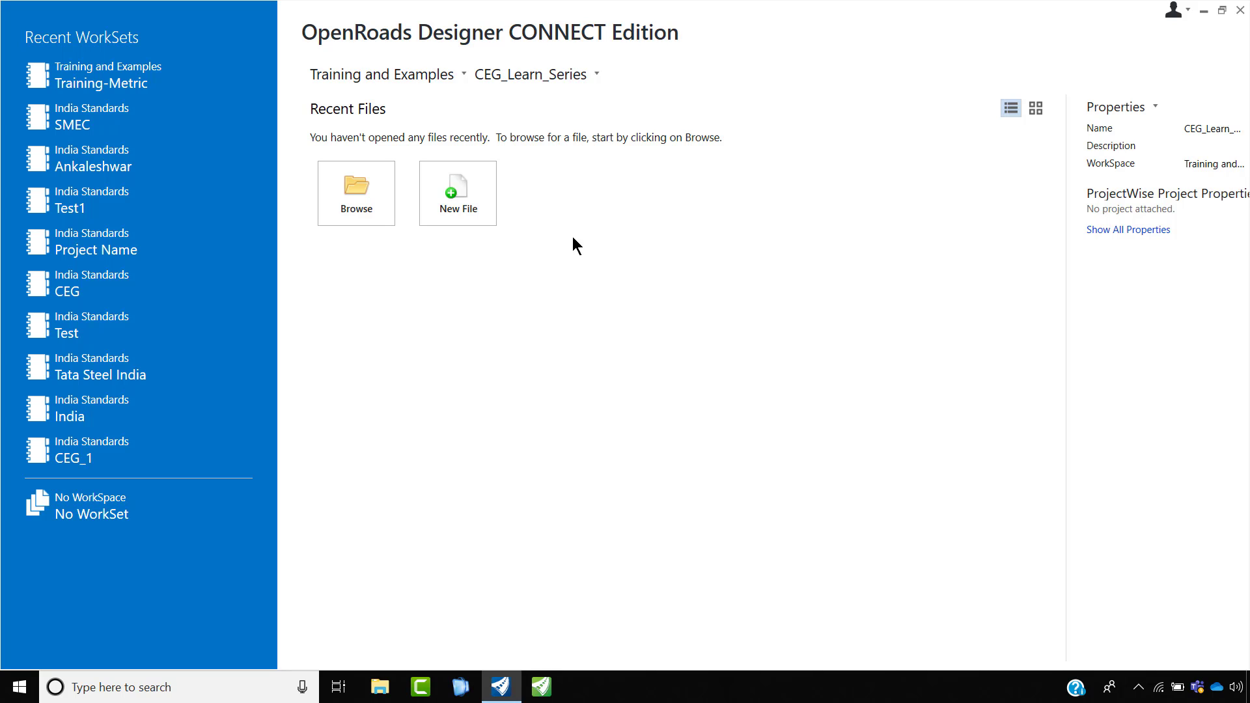
left_click(600, 73)
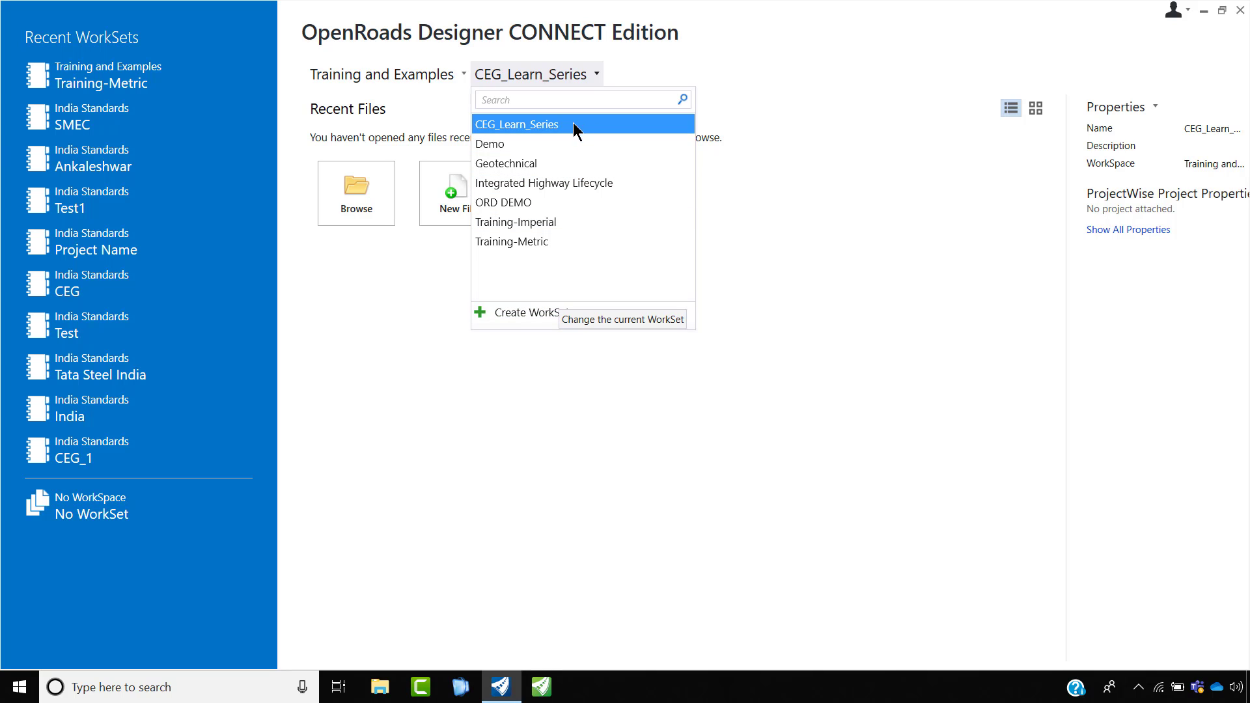
left_click(493, 242)
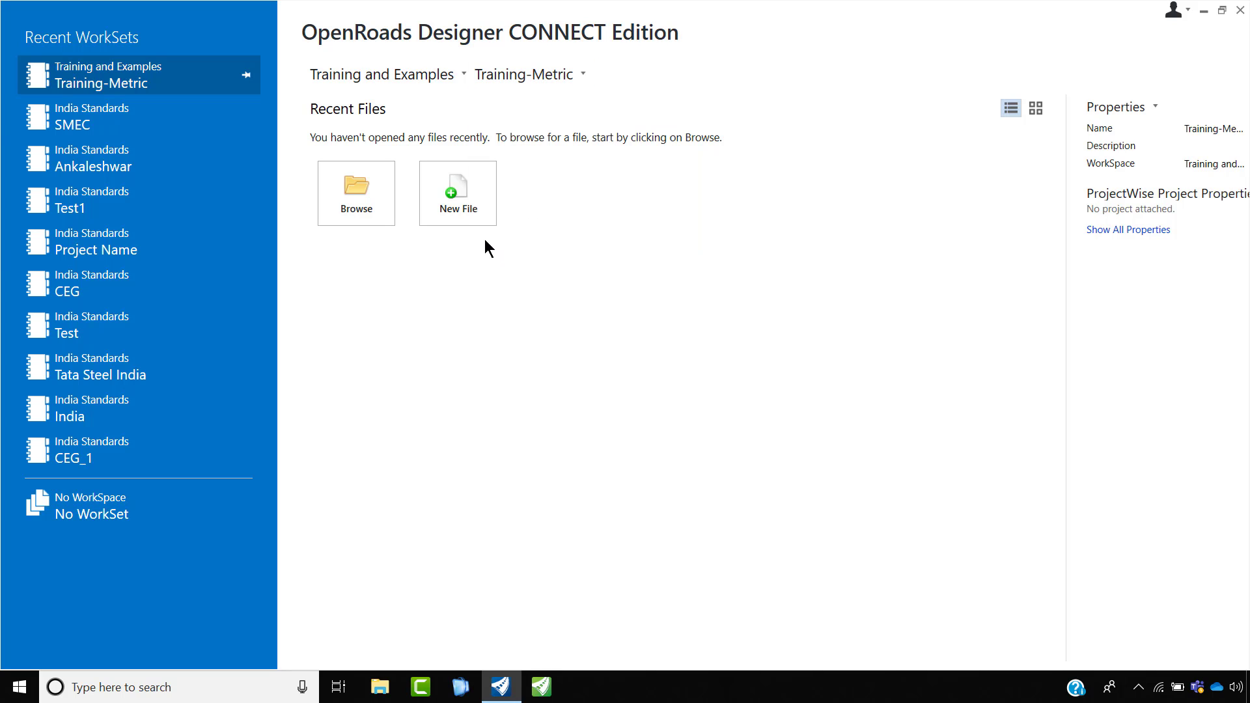
- Start a new DGN file named Terrain in the ORD folder inside ORD_Demo on the desktop
left_click(478, 206)
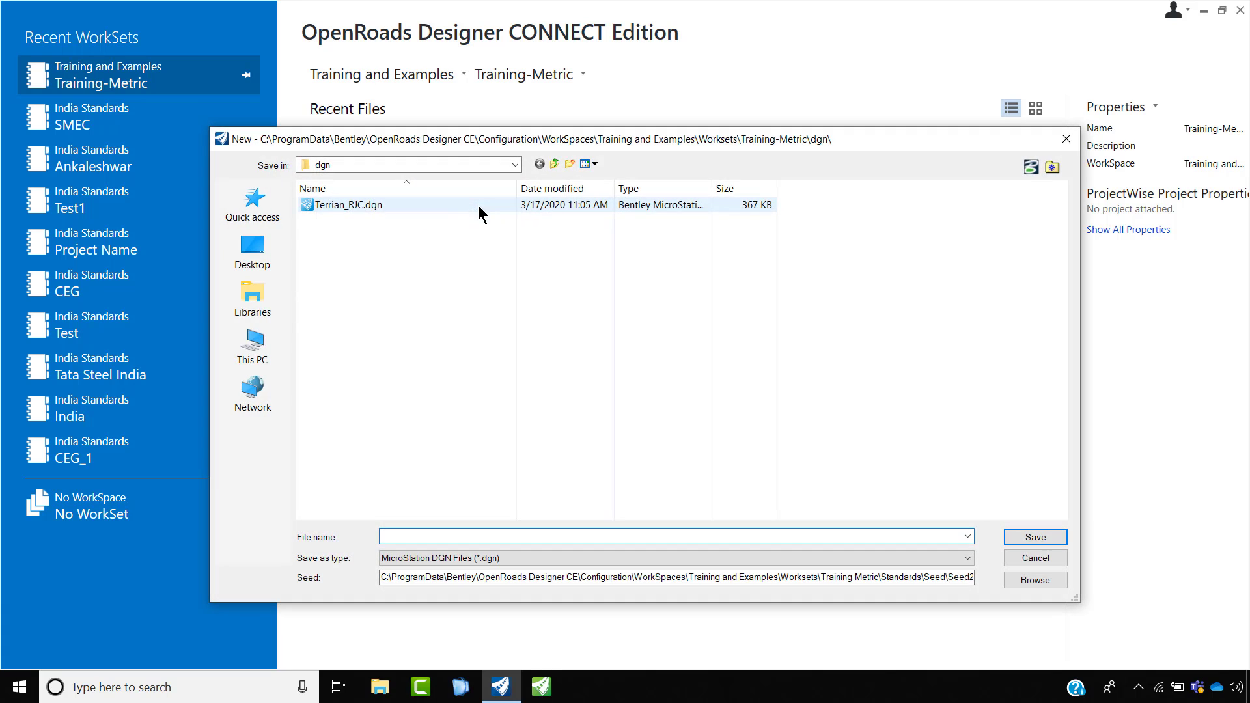
left_click(253, 252)
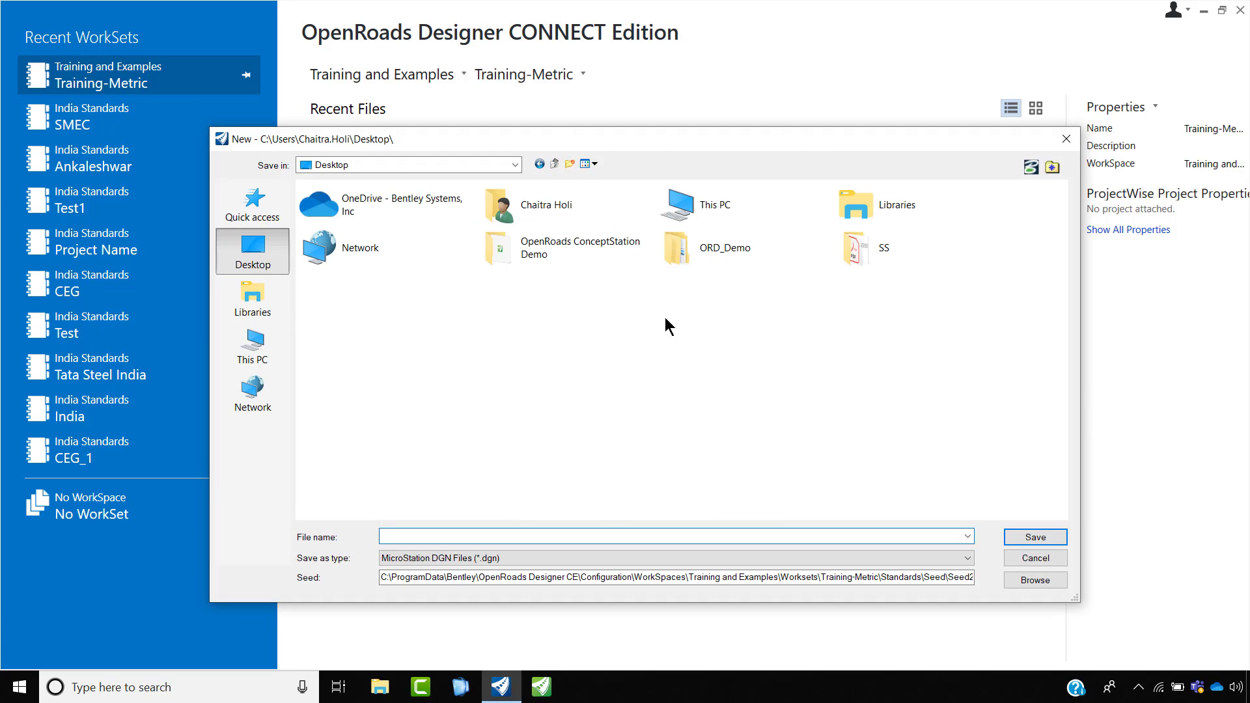
double_click(787, 259)
double_click(356, 225)
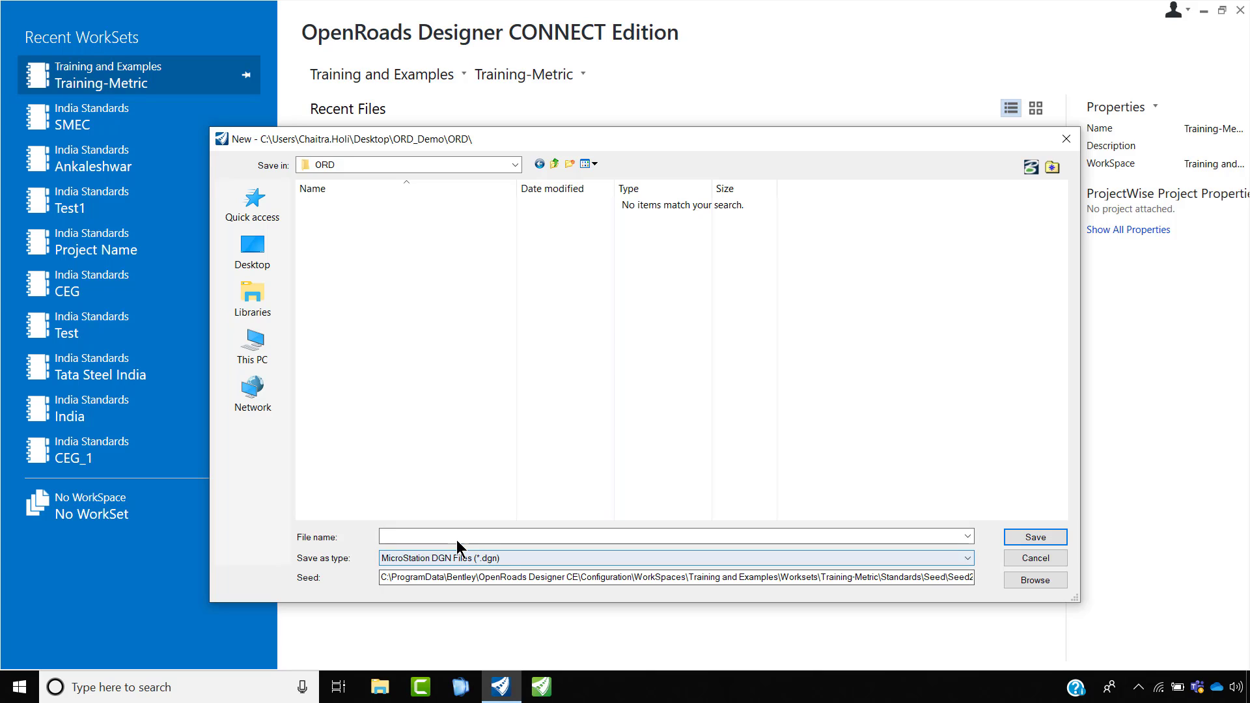
type("Ter")
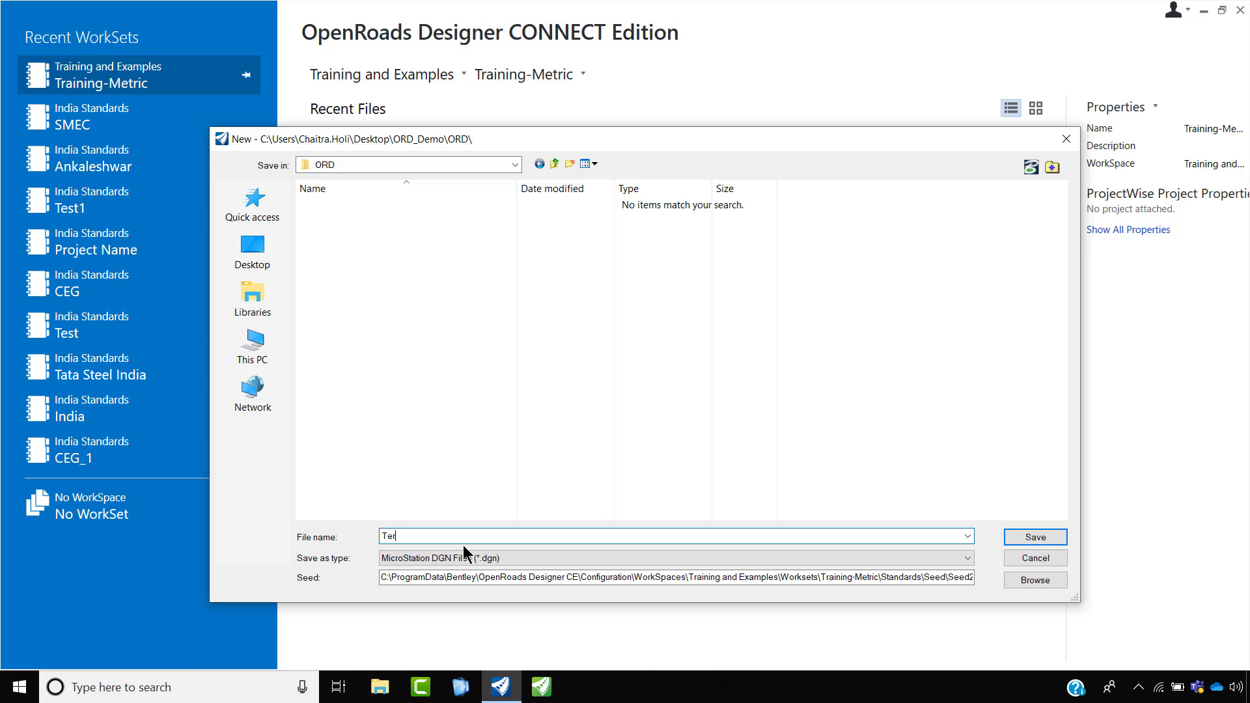
type("rain")
- Use Seed3D - Metric Training.dgn as the seed file and save the new Terrain file
left_click(1035, 579)
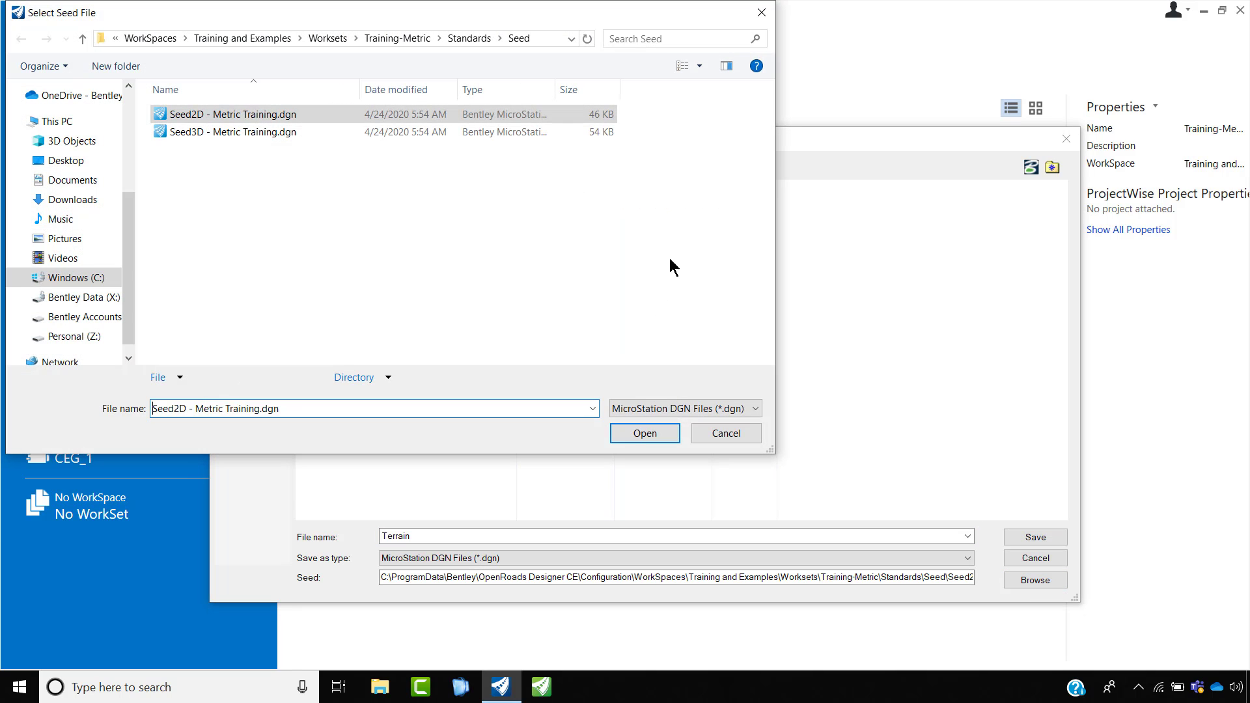
left_click(292, 131)
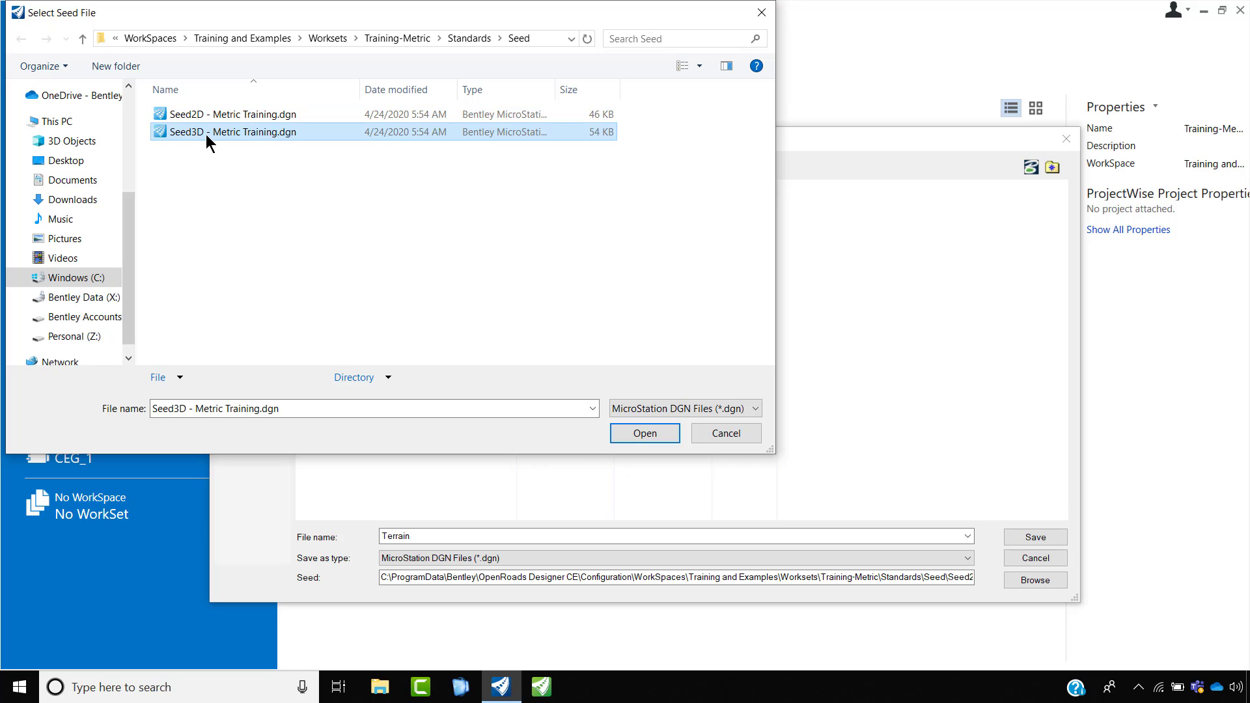
left_click(628, 433)
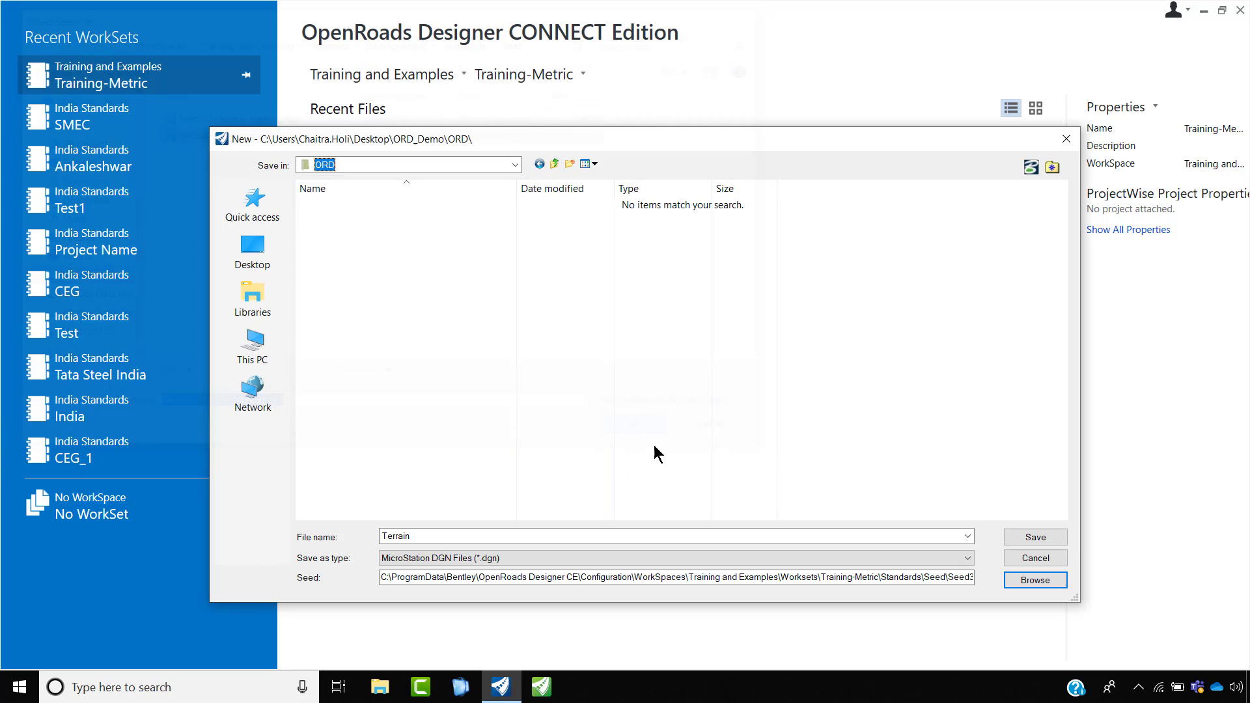
left_click(1036, 536)
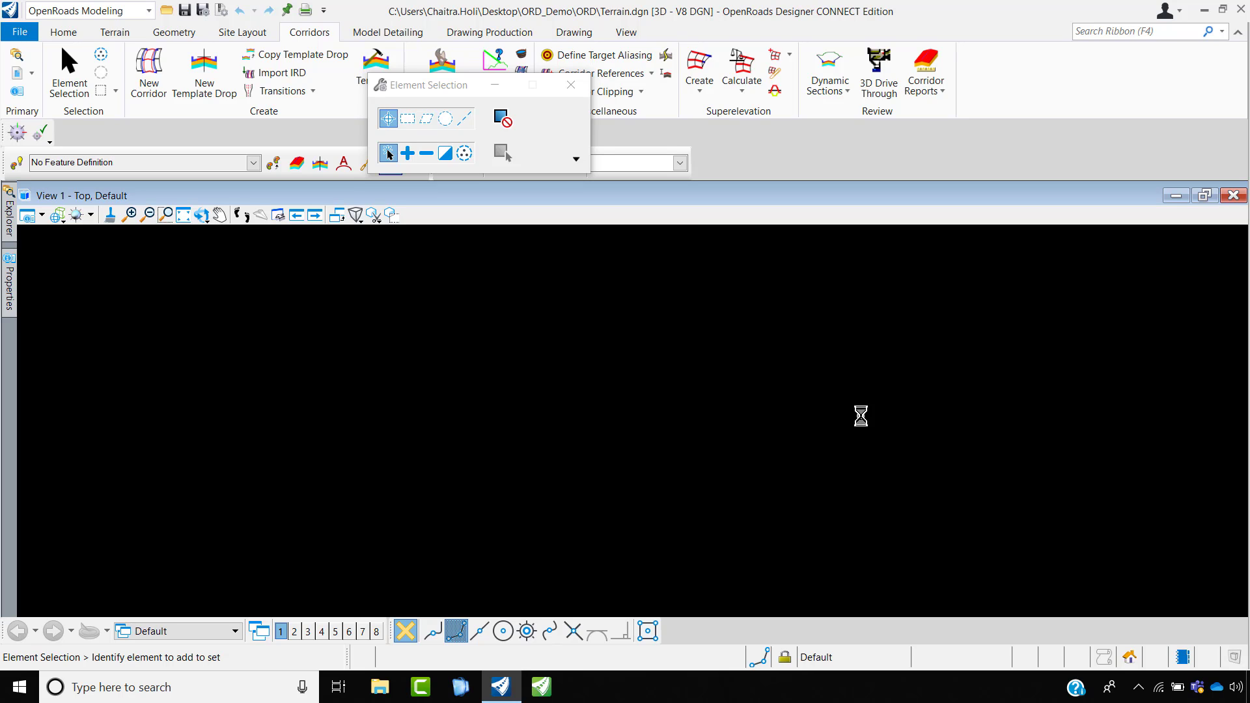
- Close the Element Selection settings and fit View 1 to all files
left_click(572, 85)
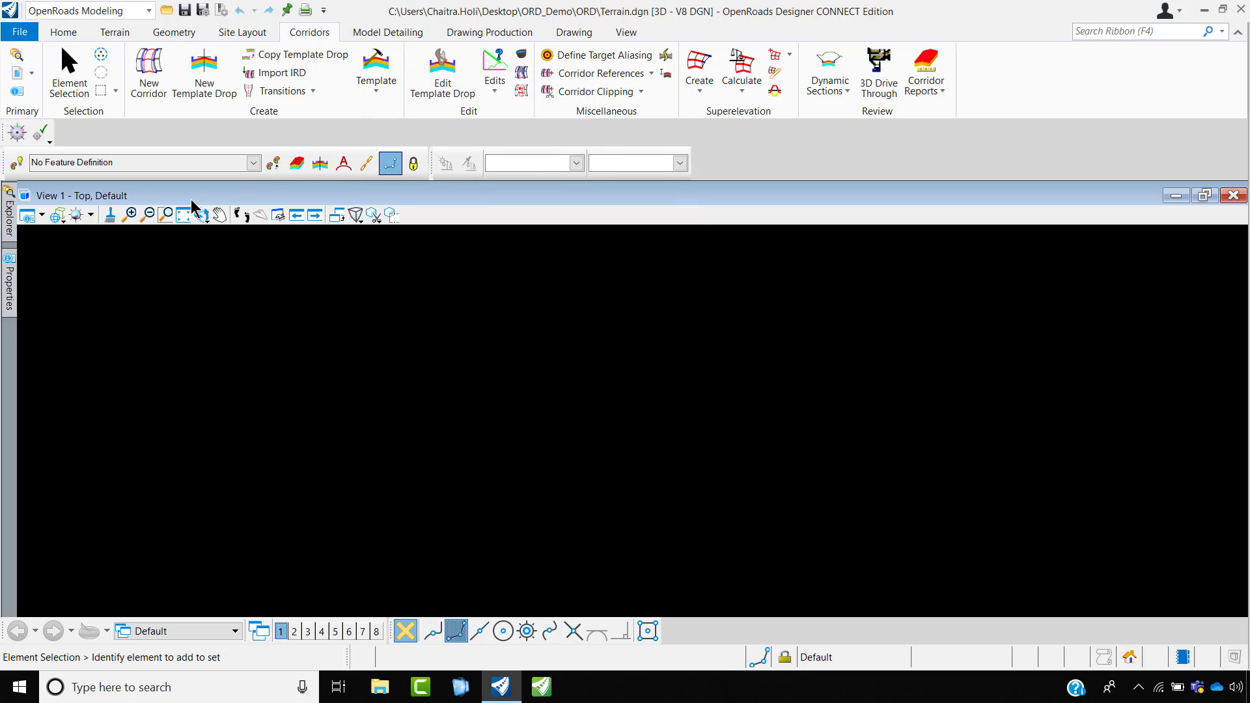
left_click(183, 214)
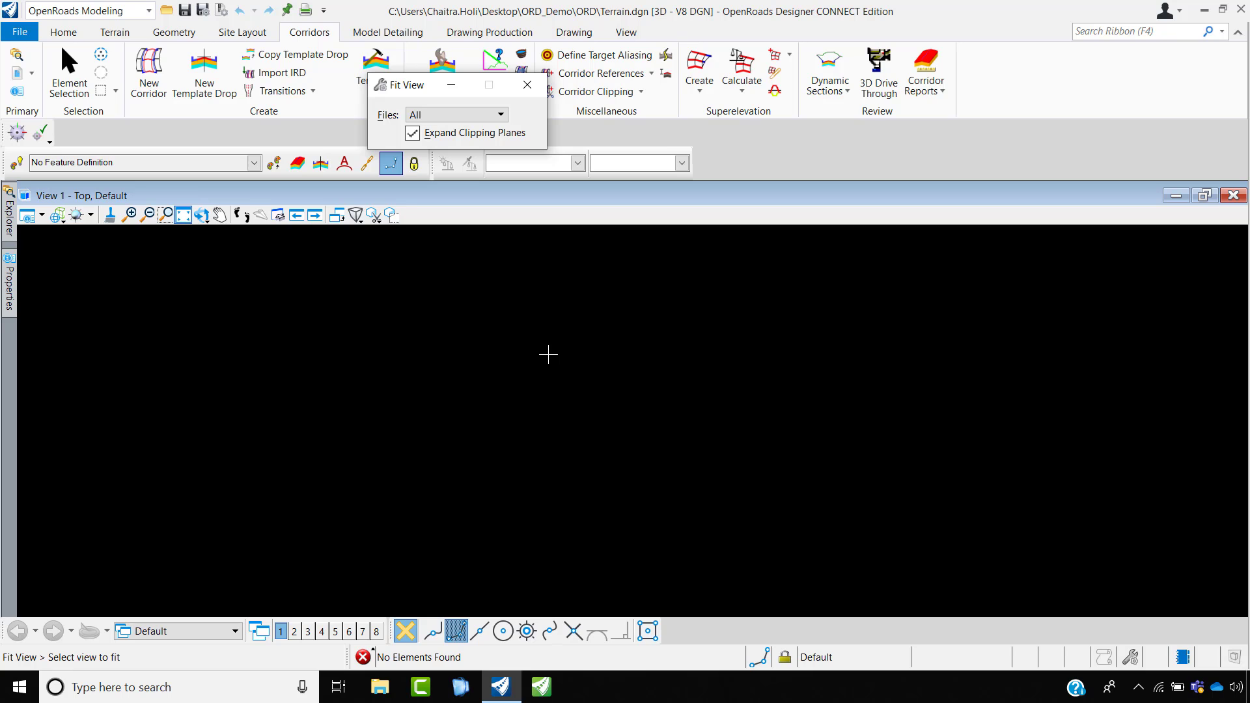
- Examine the source files in the Terrain and Geometry subfolders of the desktop folder ORD_Demo\Input
key("super+d")
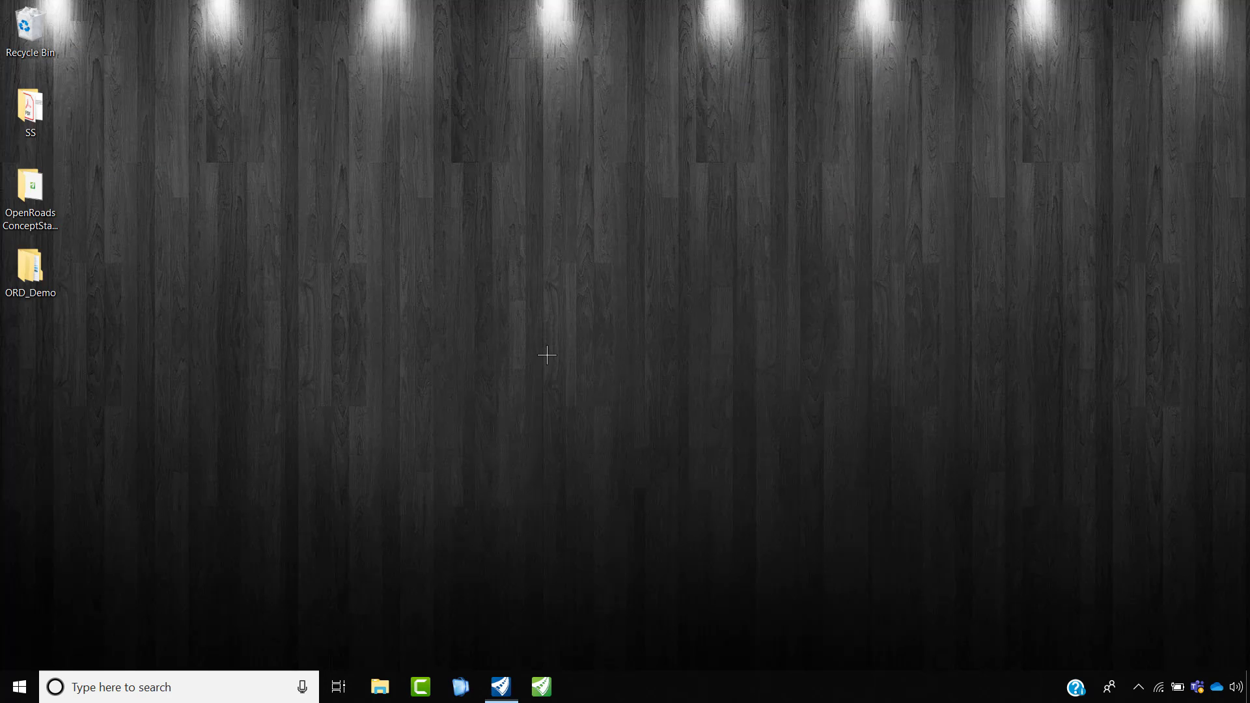
double_click(35, 299)
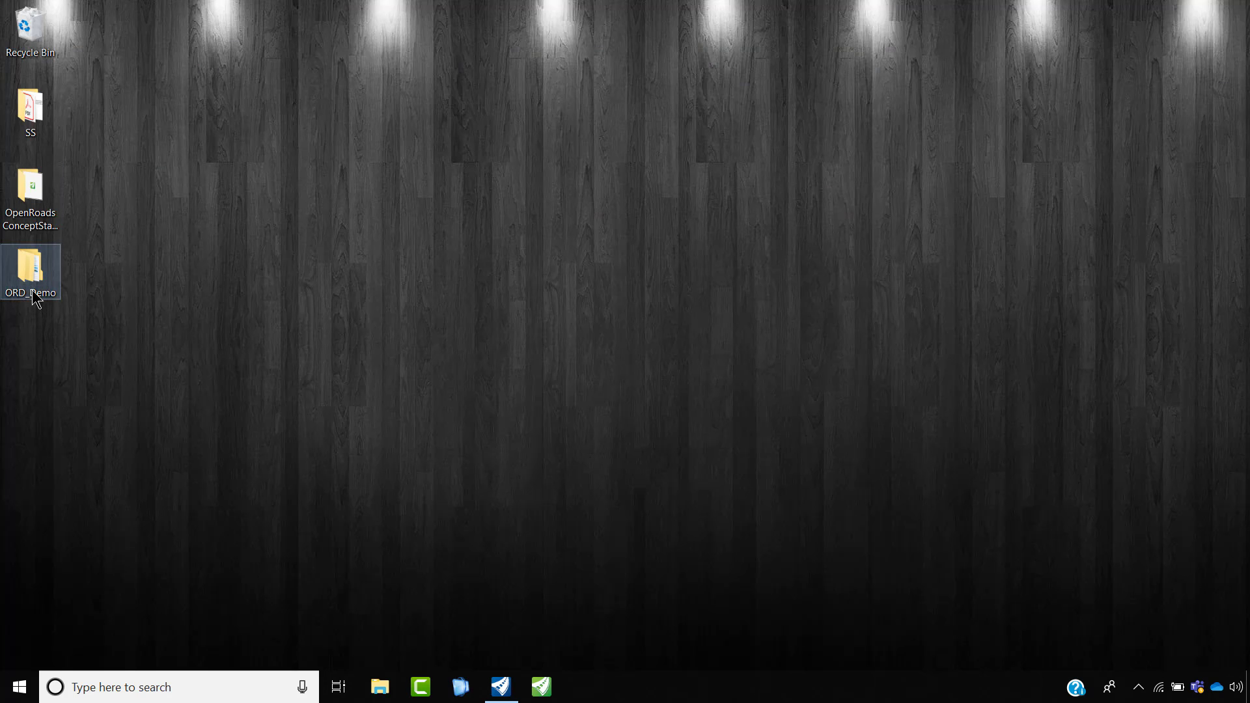
left_click(195, 181)
double_click(196, 180)
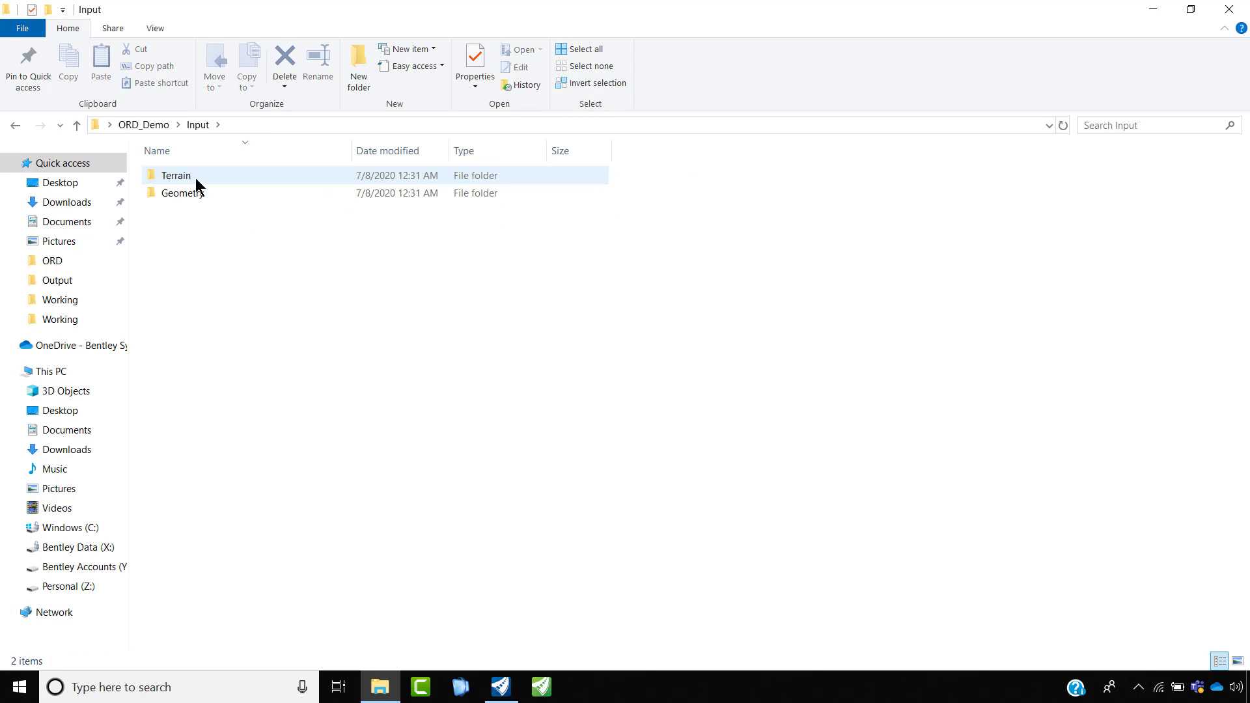
left_click(196, 181)
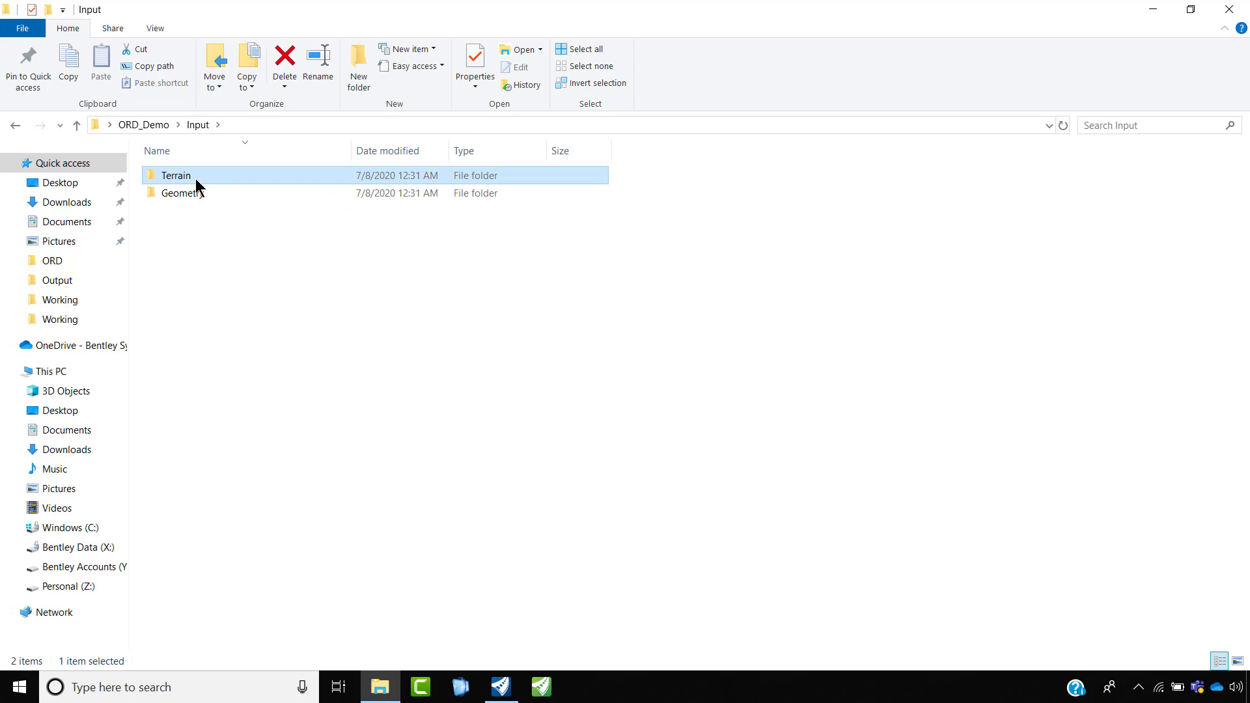
double_click(196, 181)
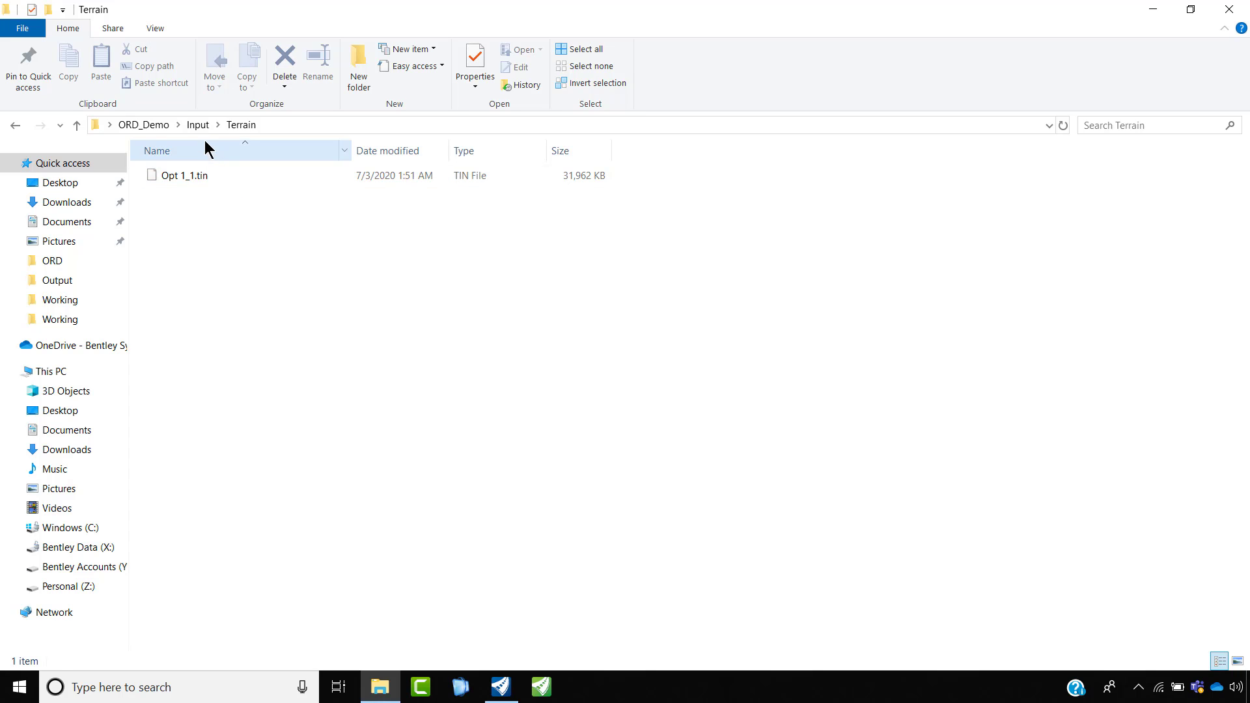
left_click(199, 127)
double_click(196, 193)
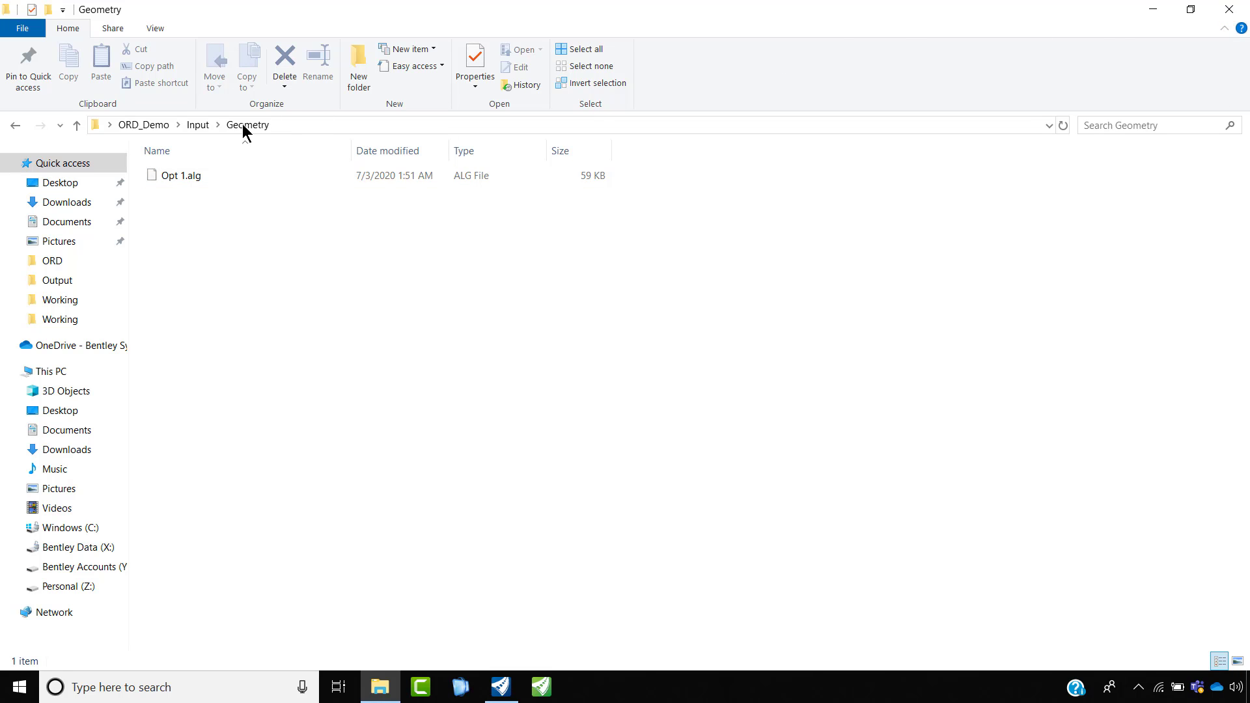
left_click(1228, 10)
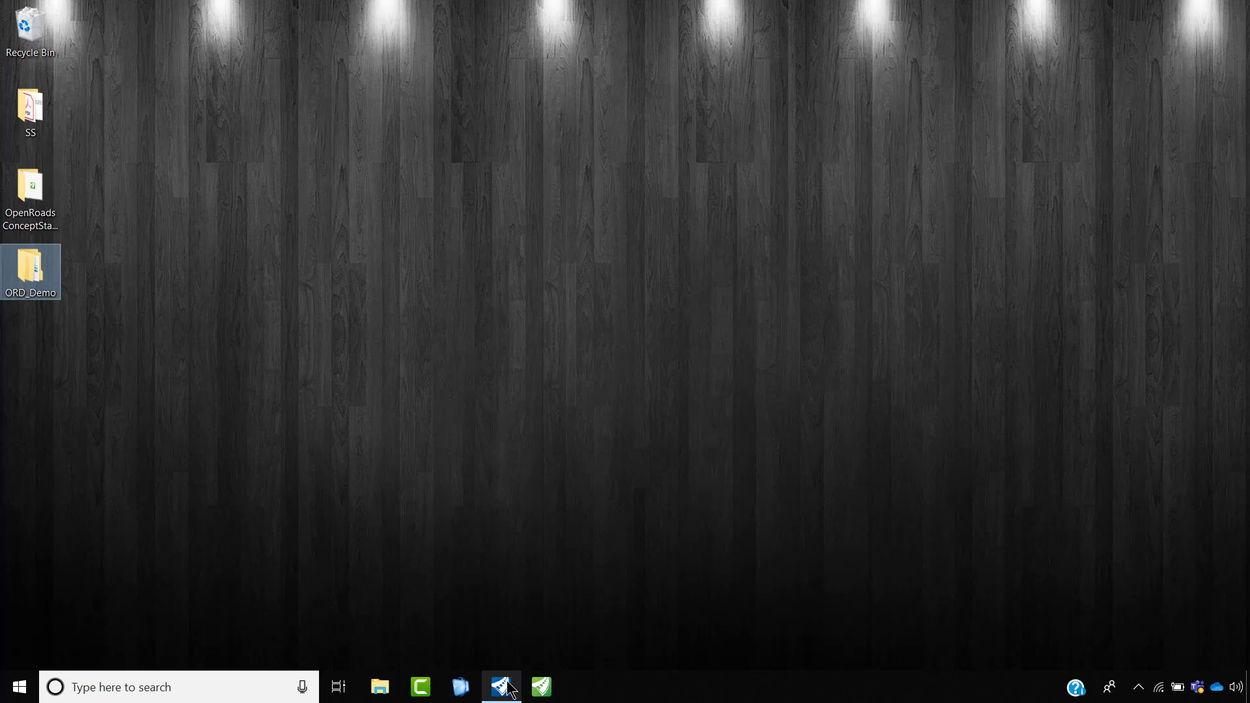
- Switch back to OpenRoads Designer and close the Fit View settings
left_click(500, 686)
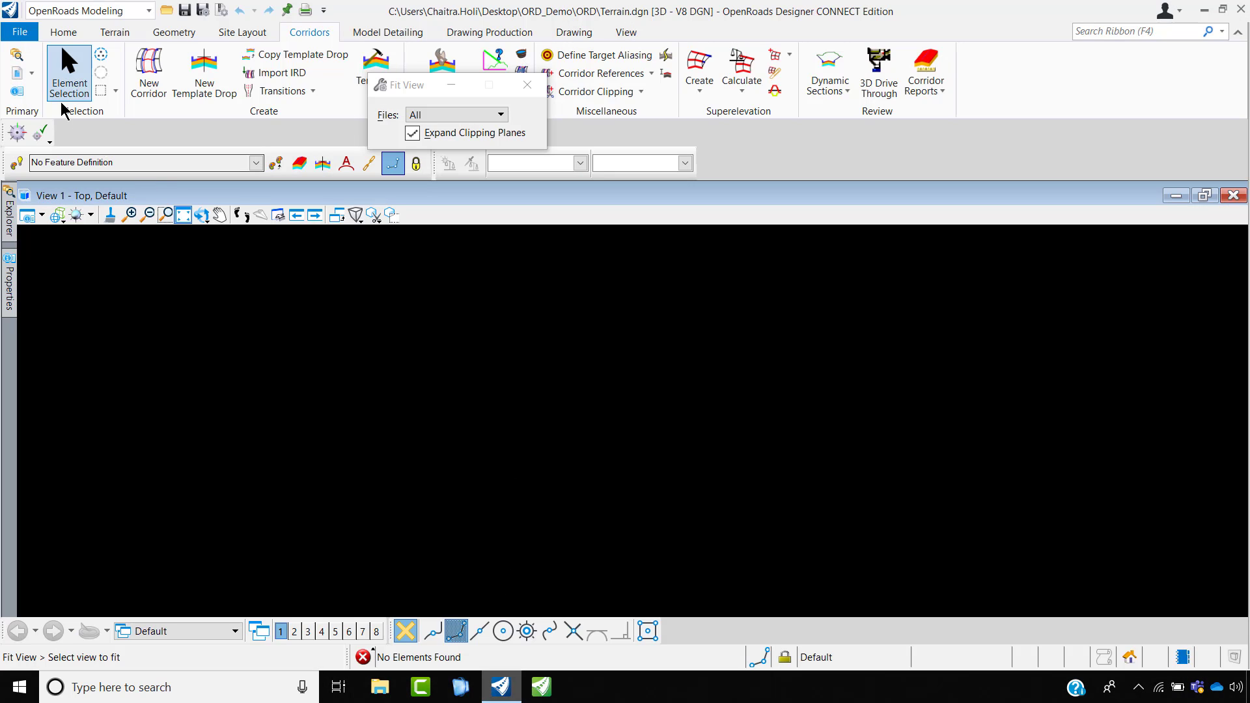
left_click(528, 85)
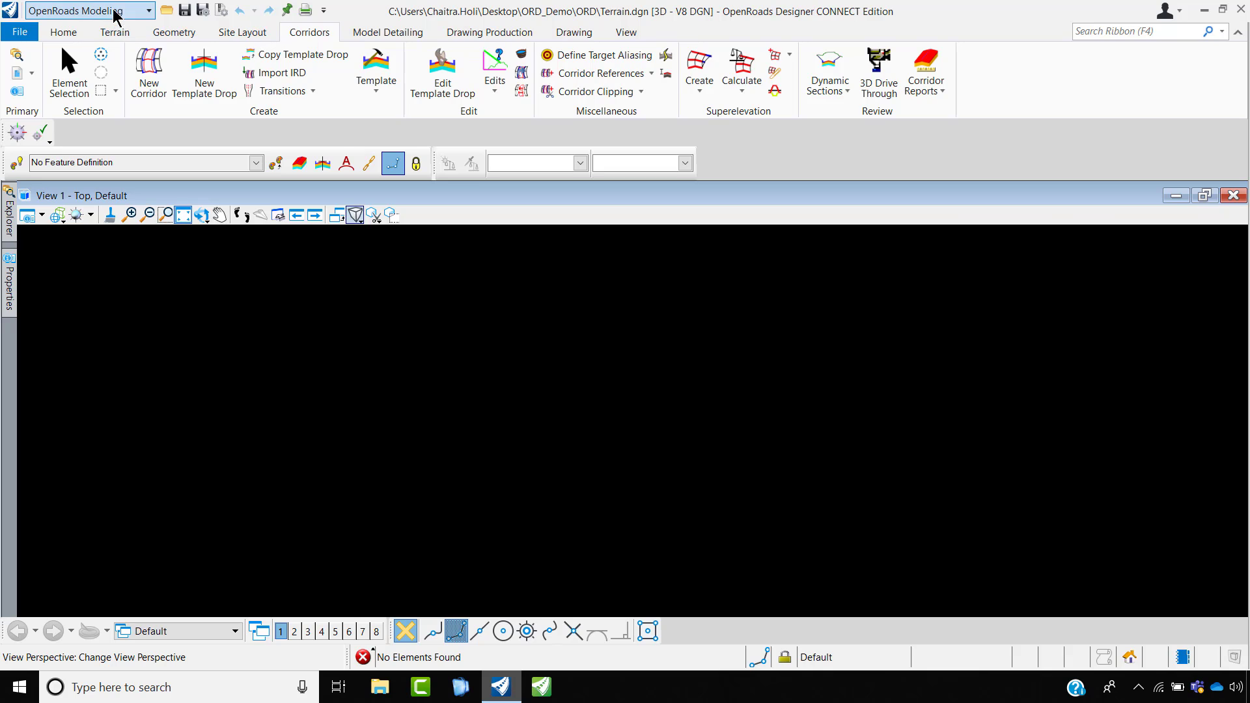
- Switch the workflow to Drawing and back to OpenRoads Modeling
left_click(149, 12)
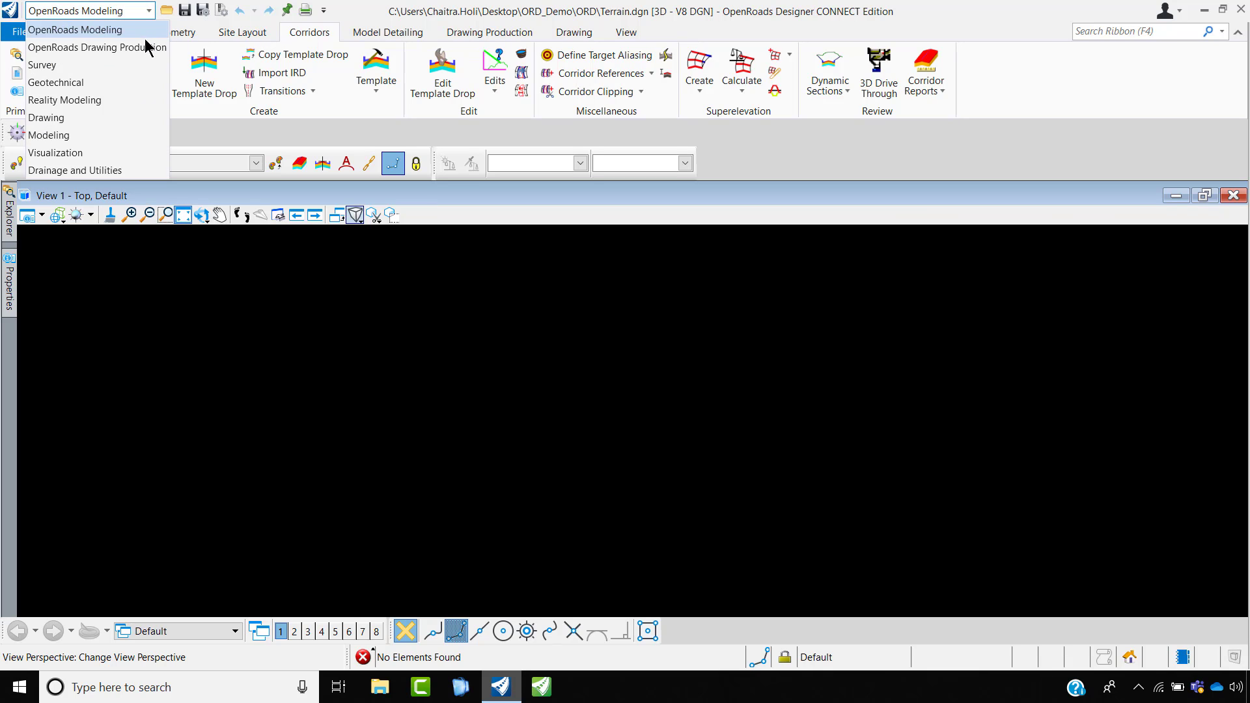
left_click(108, 120)
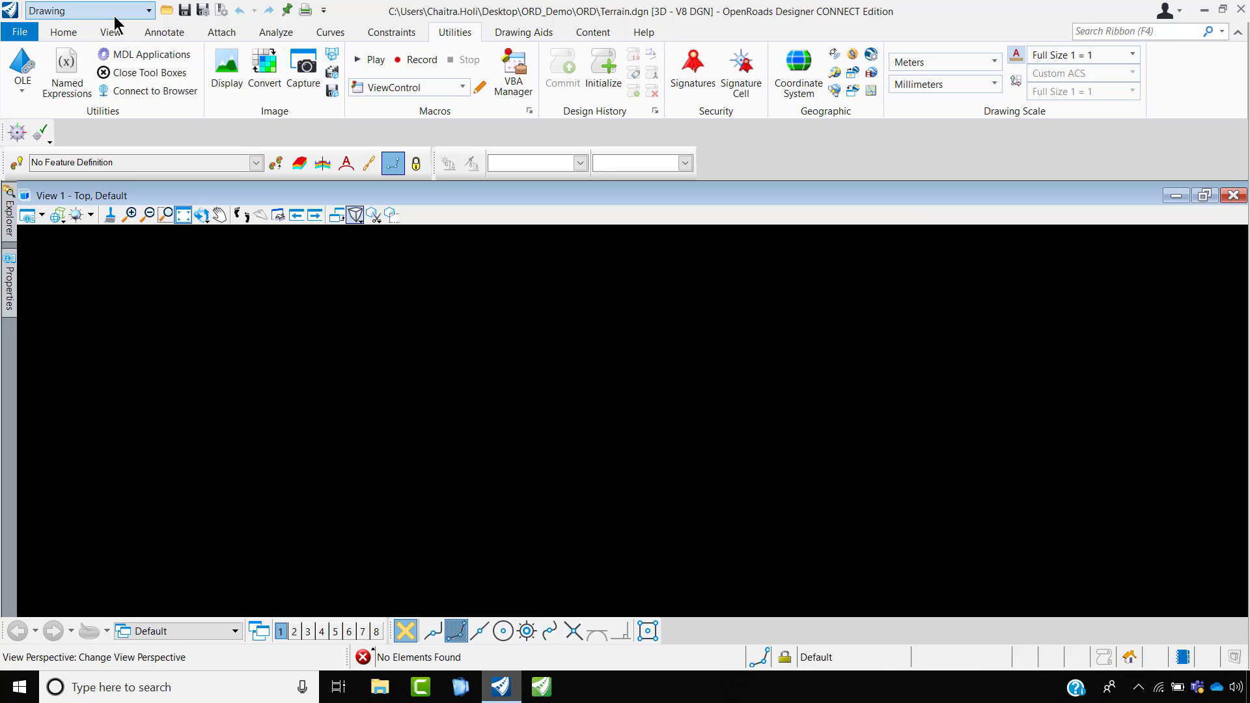
left_click(138, 11)
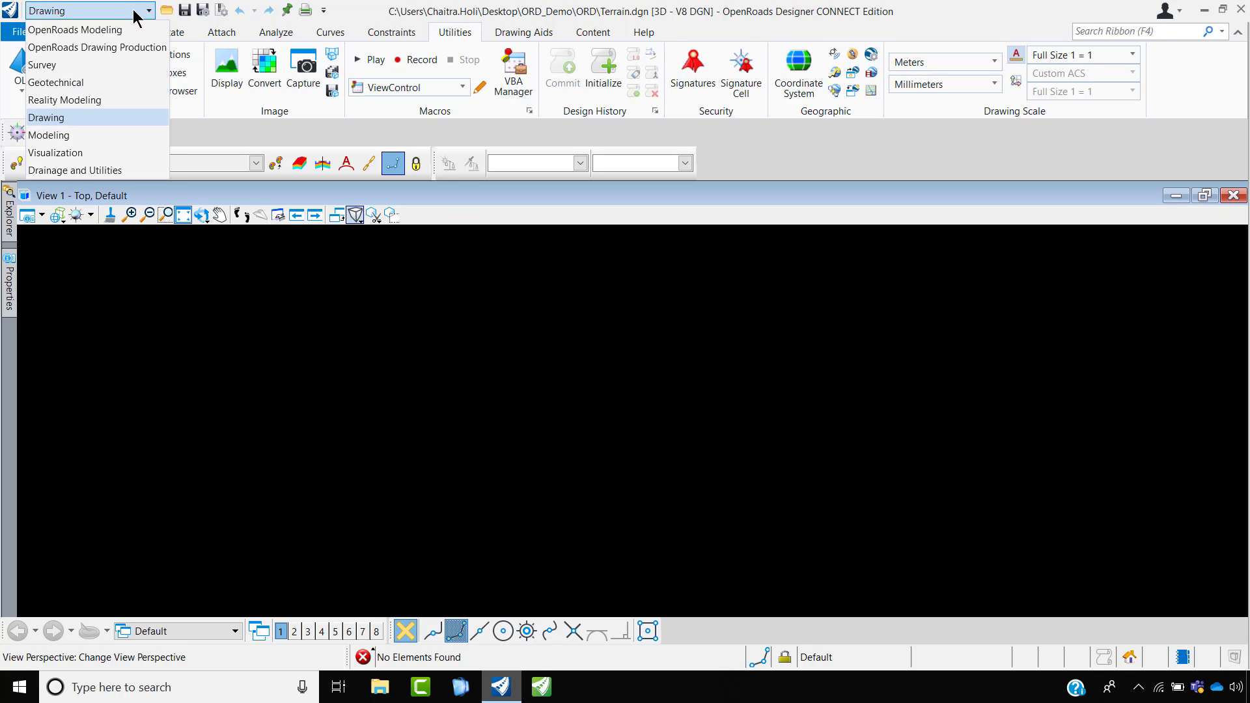
left_click(78, 31)
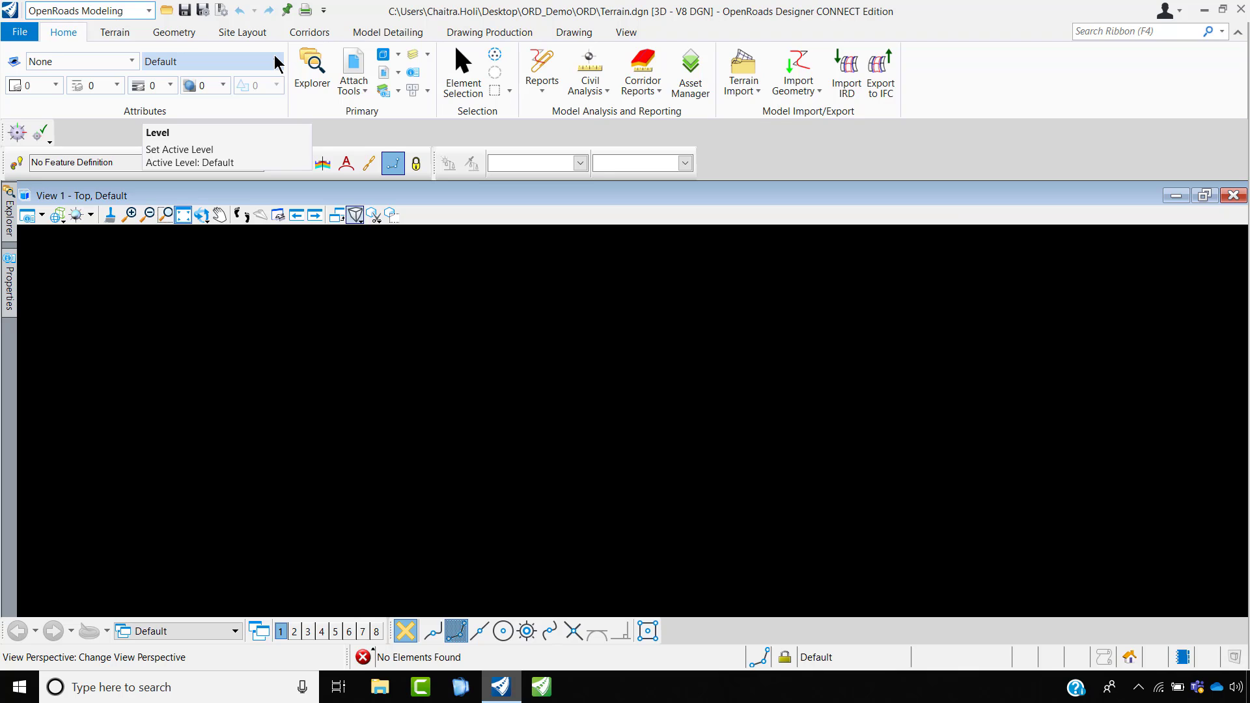
- Review the Terrain, Geometry, Corridors, Model Detailing and Drawing Production tools, ending back at the Home tools
left_click(116, 34)
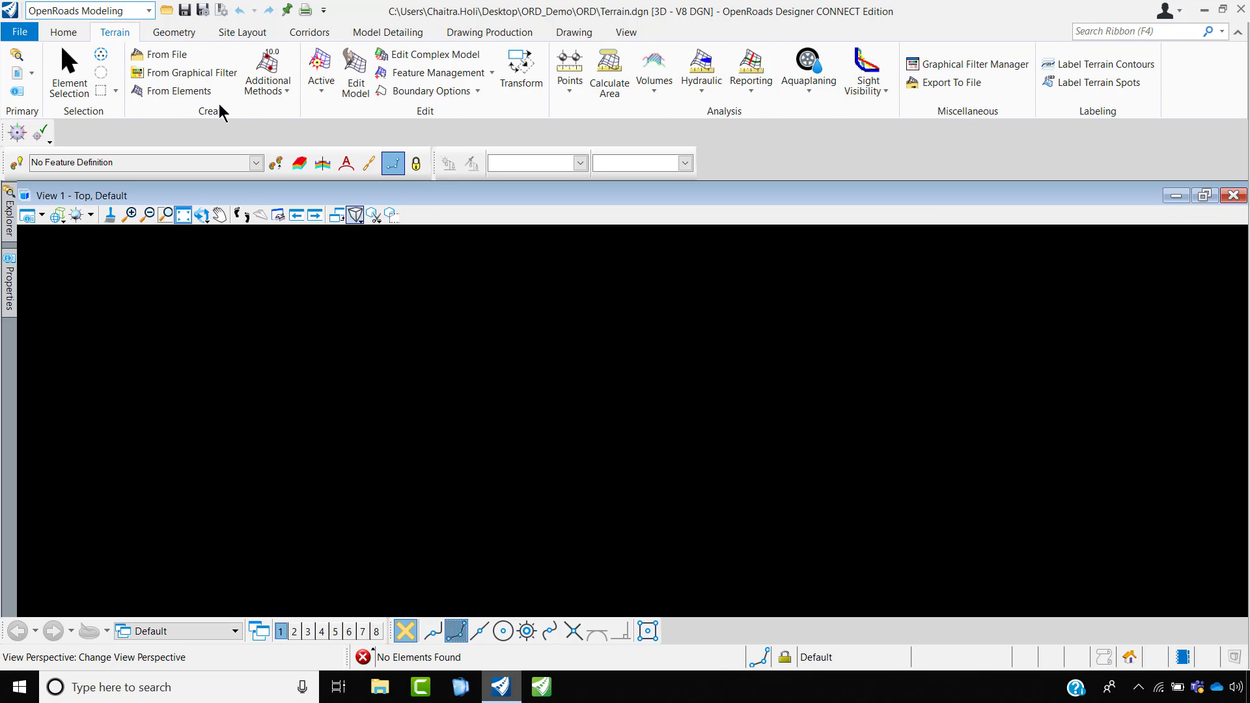
left_click(196, 32)
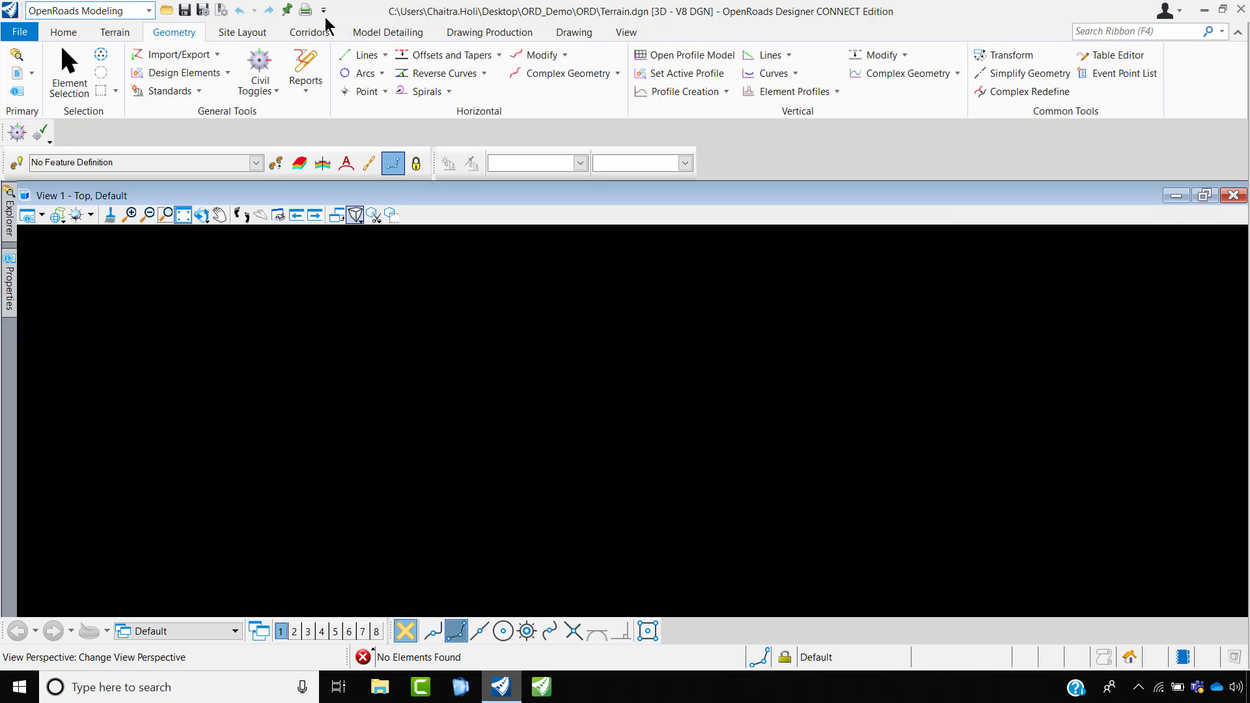
left_click(306, 33)
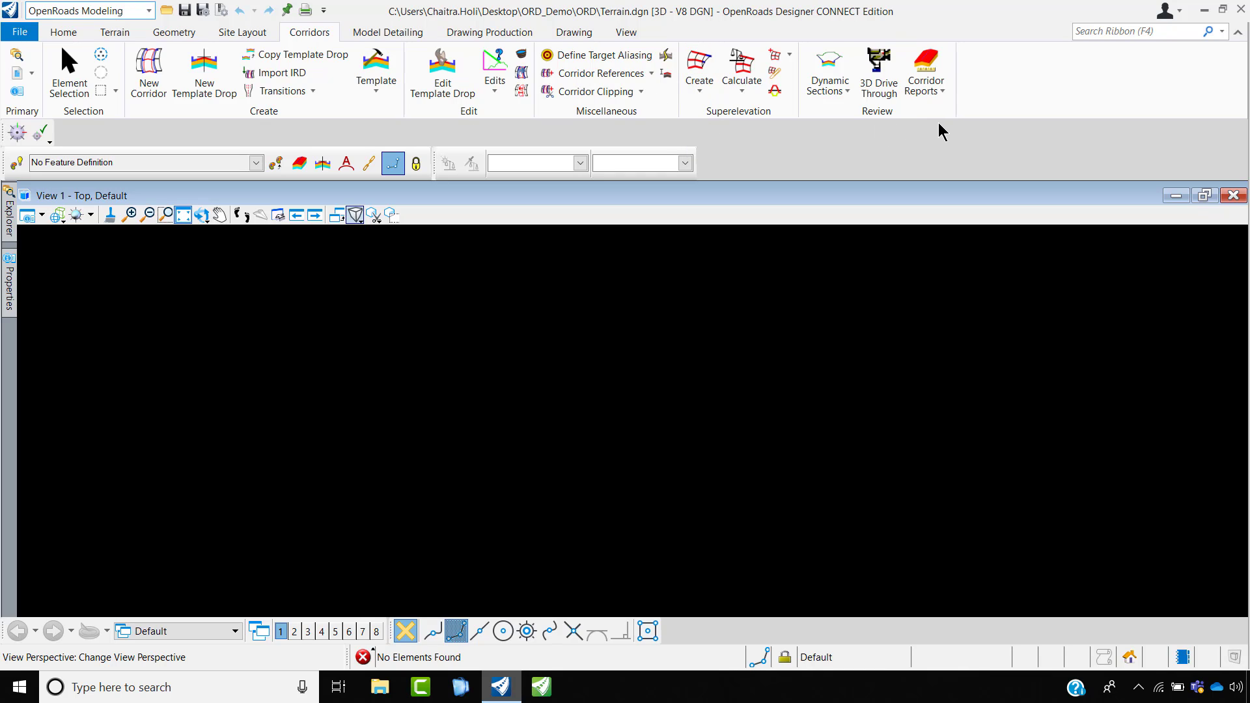
left_click(384, 32)
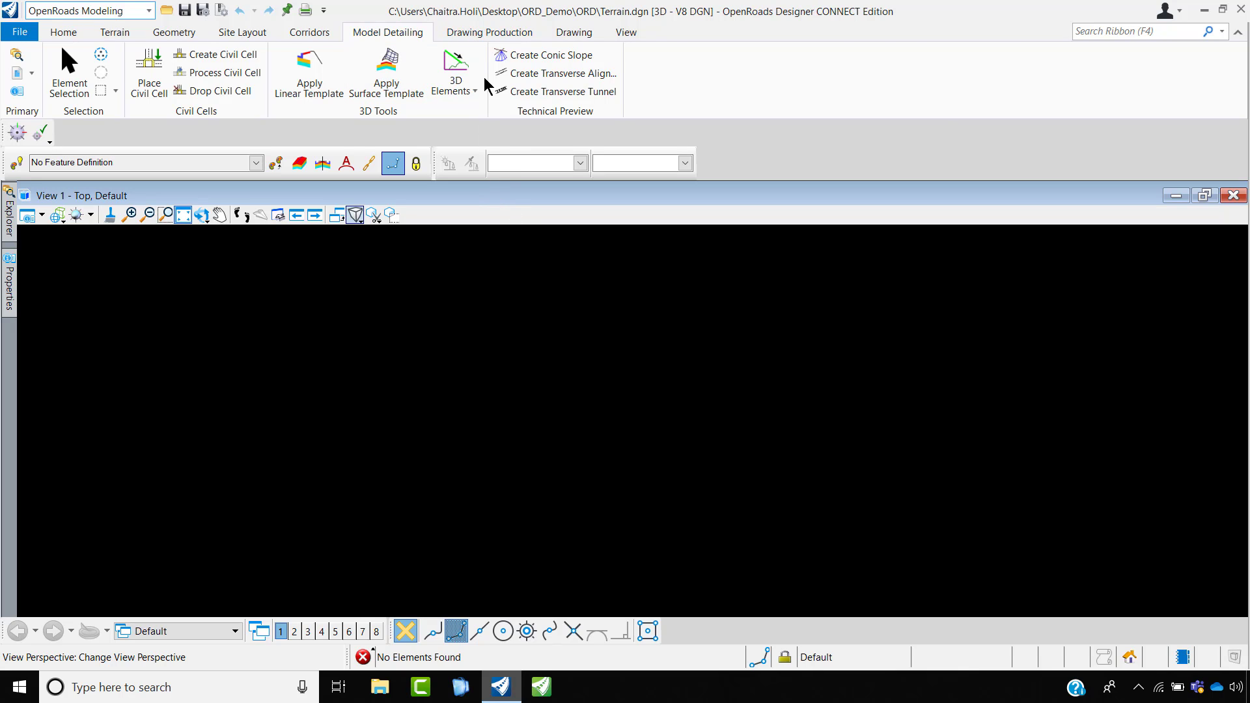
left_click(493, 33)
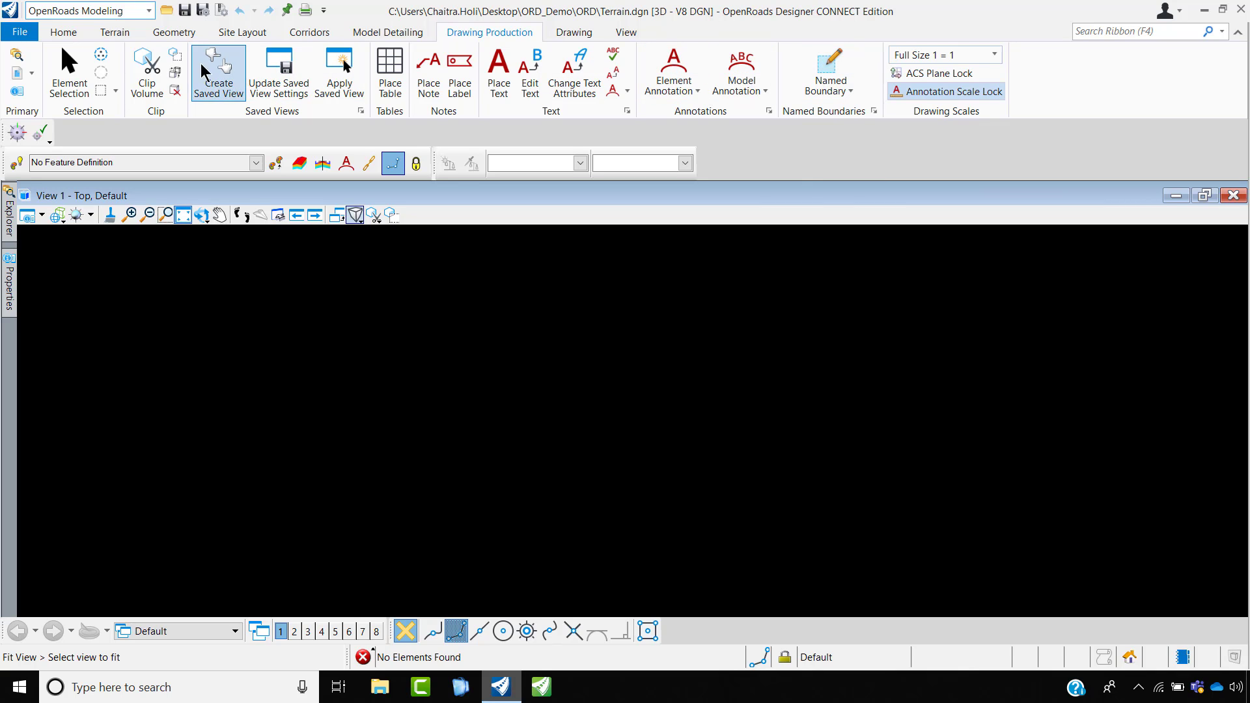
left_click(63, 33)
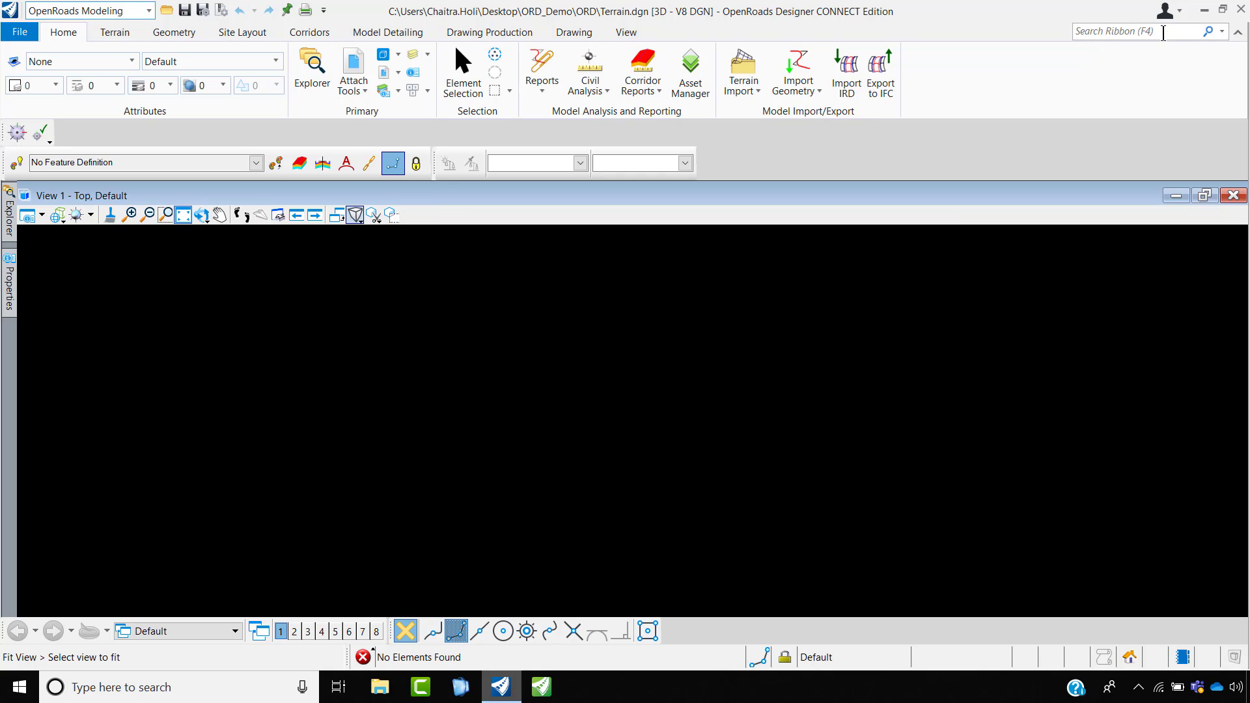
- Search the ribbon for "superel" to find the superelevation tools
left_click(1162, 32)
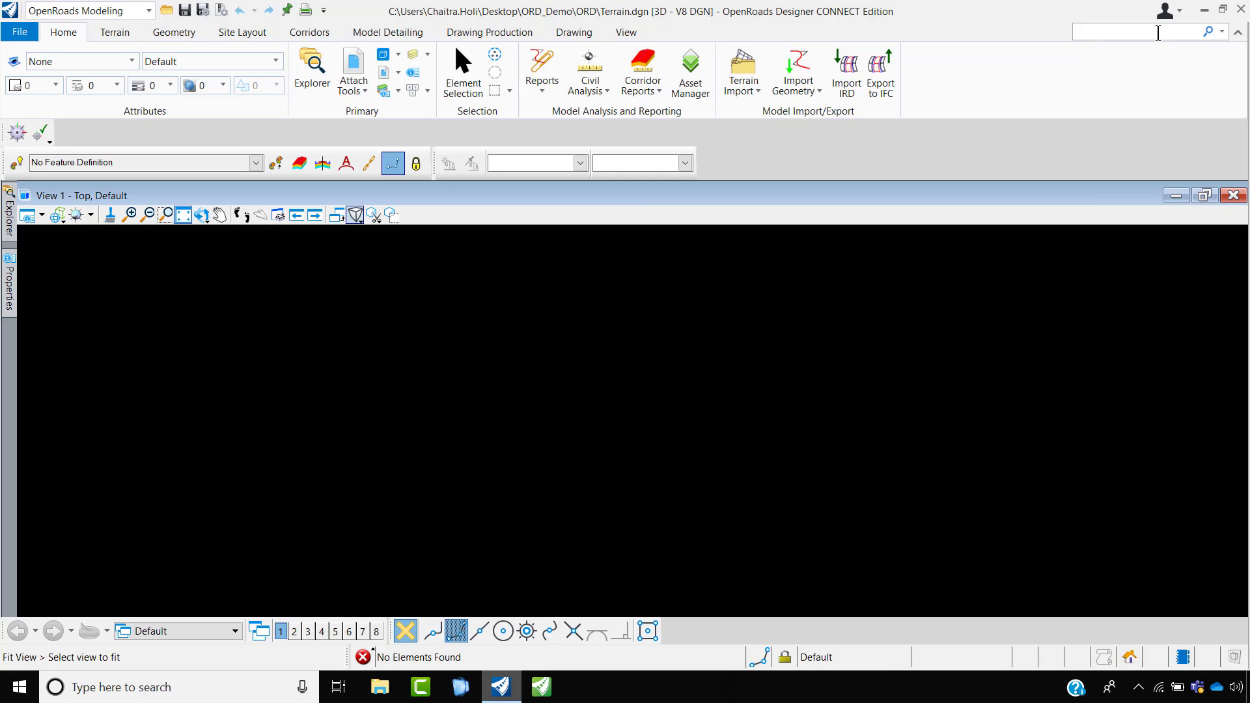
type("su")
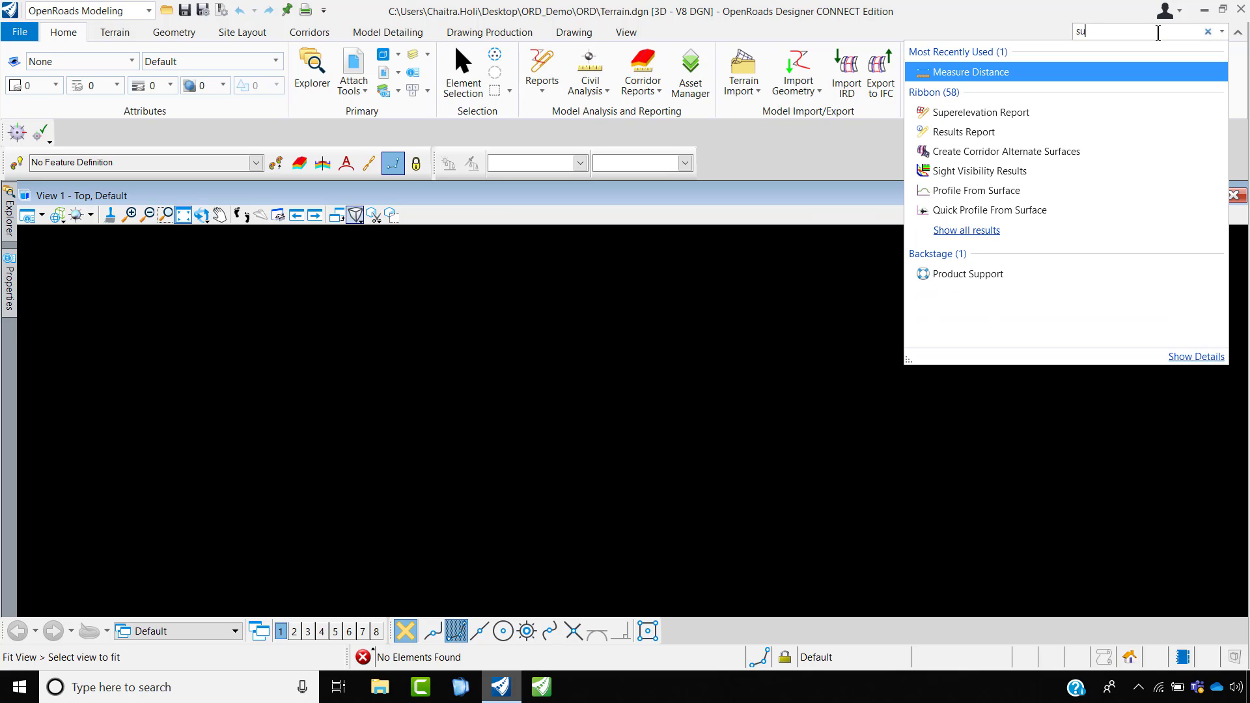
type("pere")
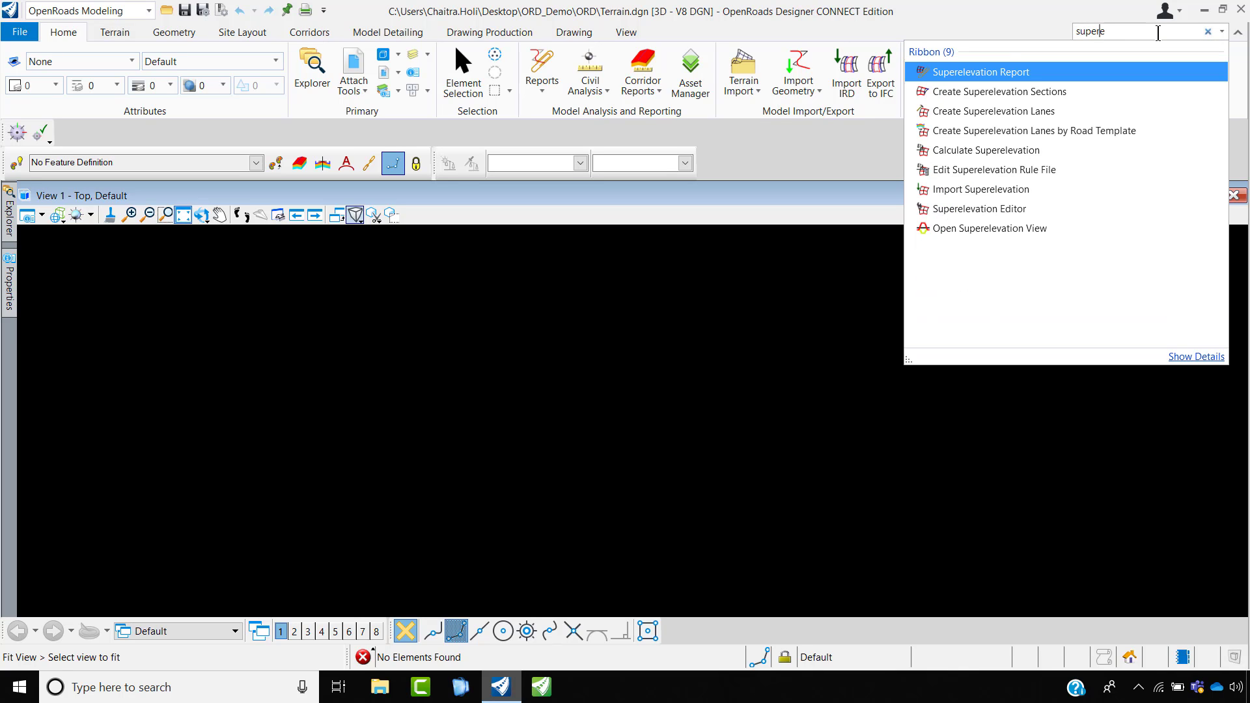
type("l")
mouse_move(13, 231)
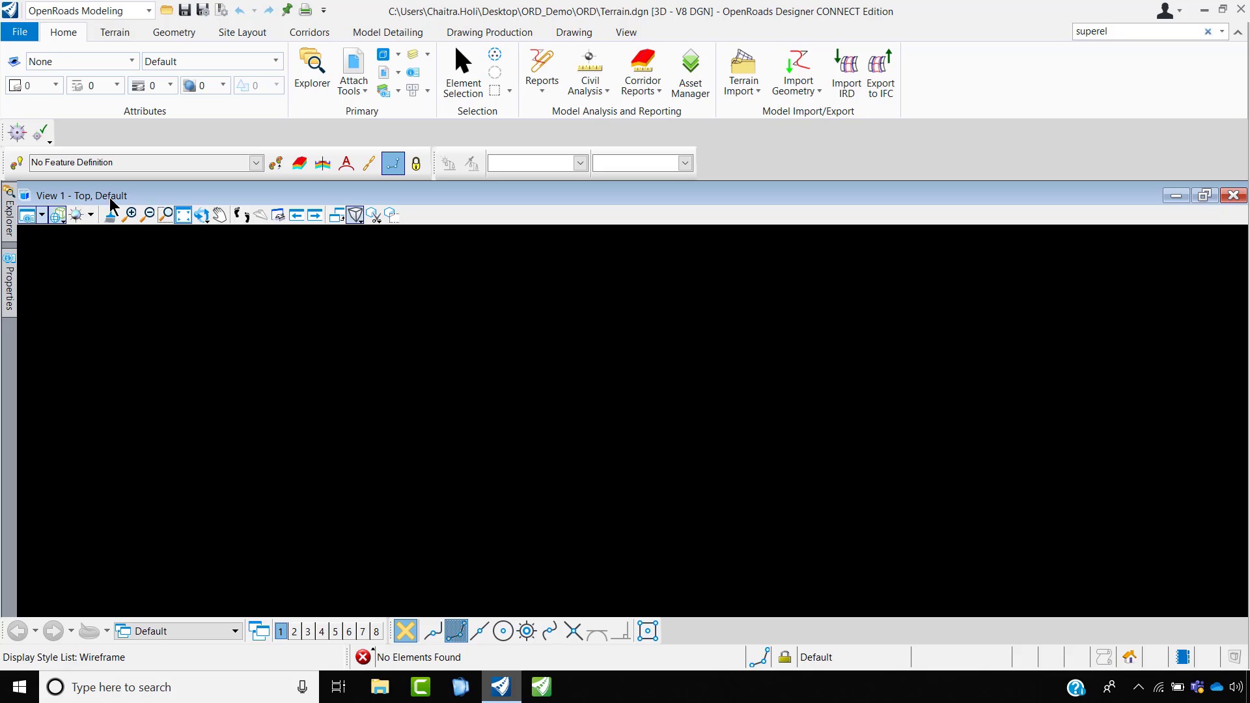
left_click(129, 214)
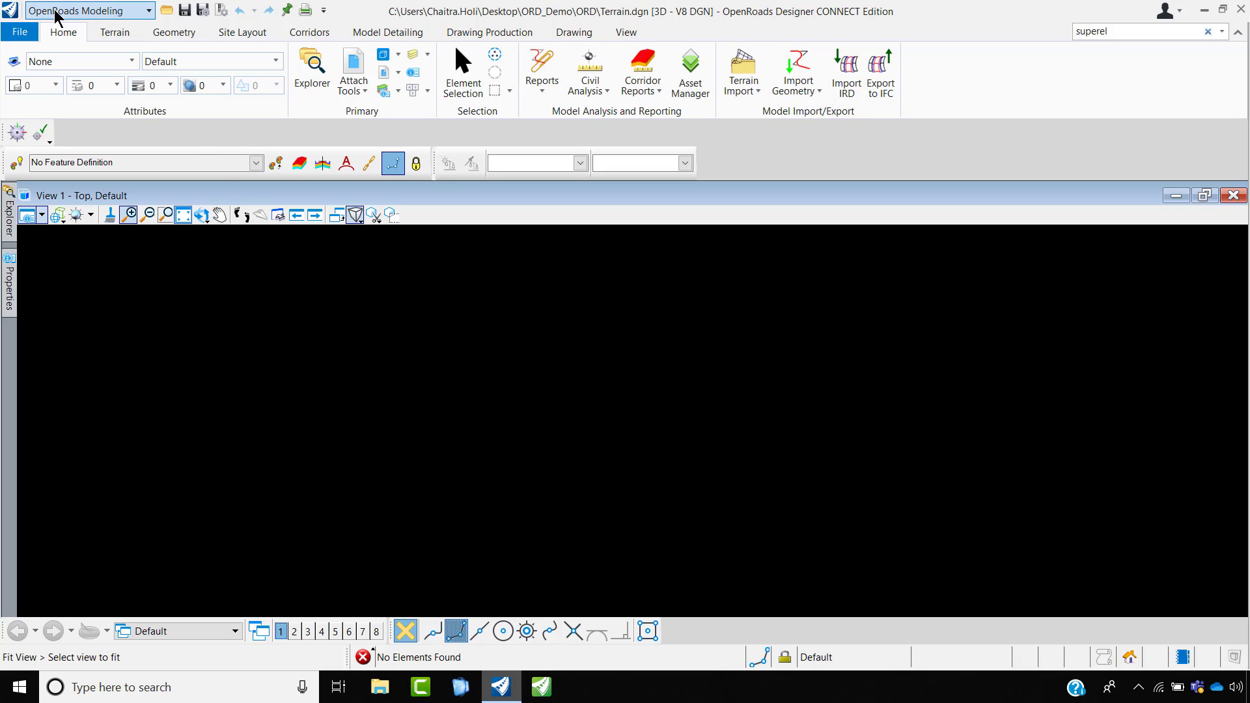
- Start a terrain import from file and choose Opt 1_1.tin from the desktop folder ORD_Demo\Input\Terrain
left_click(113, 33)
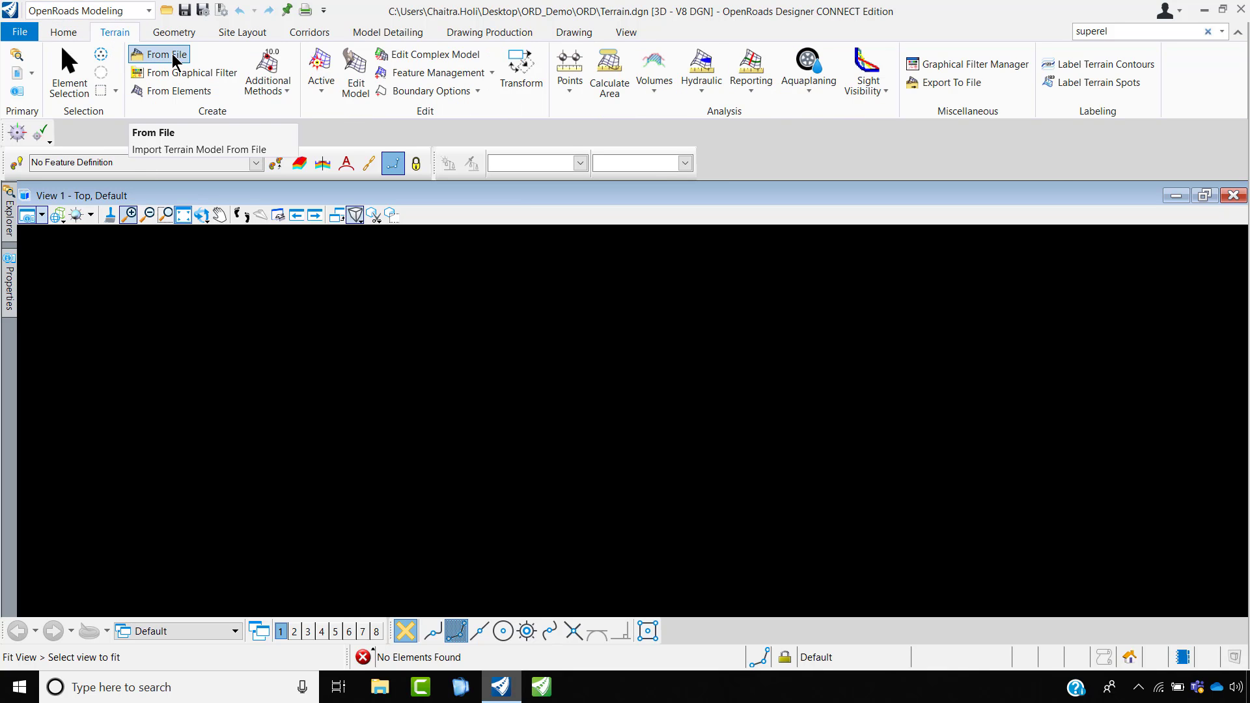
left_click(173, 57)
left_click(251, 254)
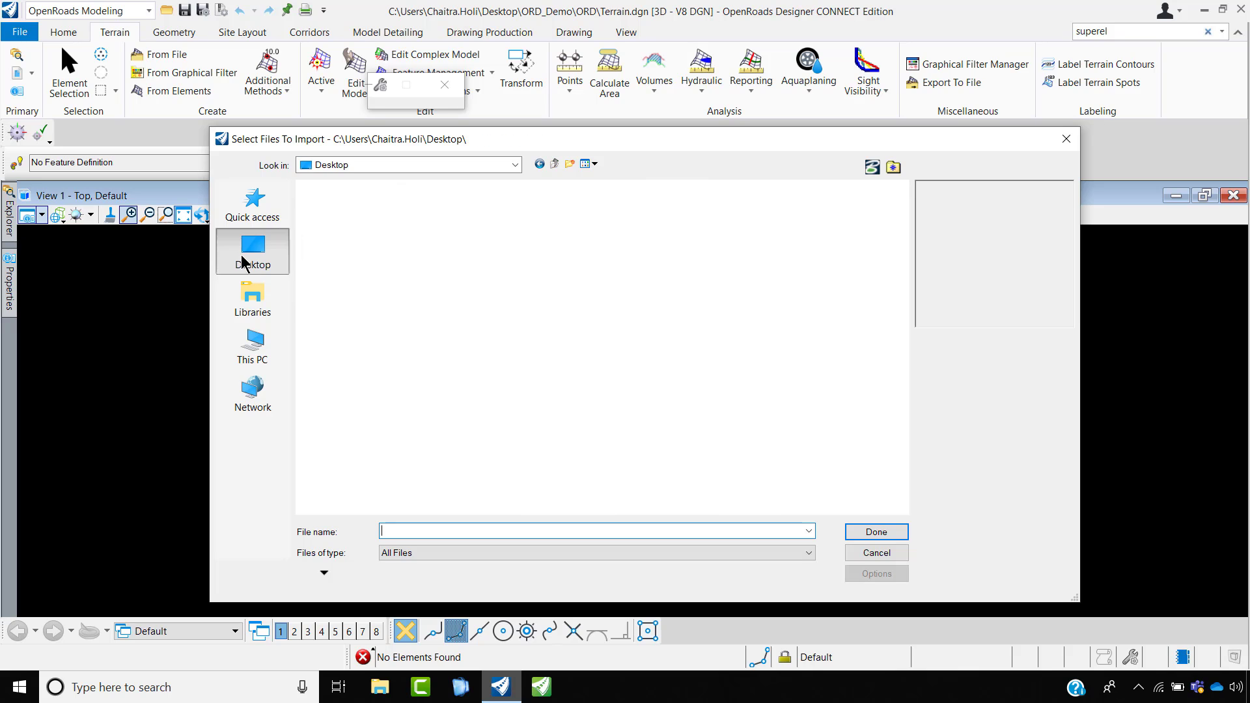
double_click(427, 290)
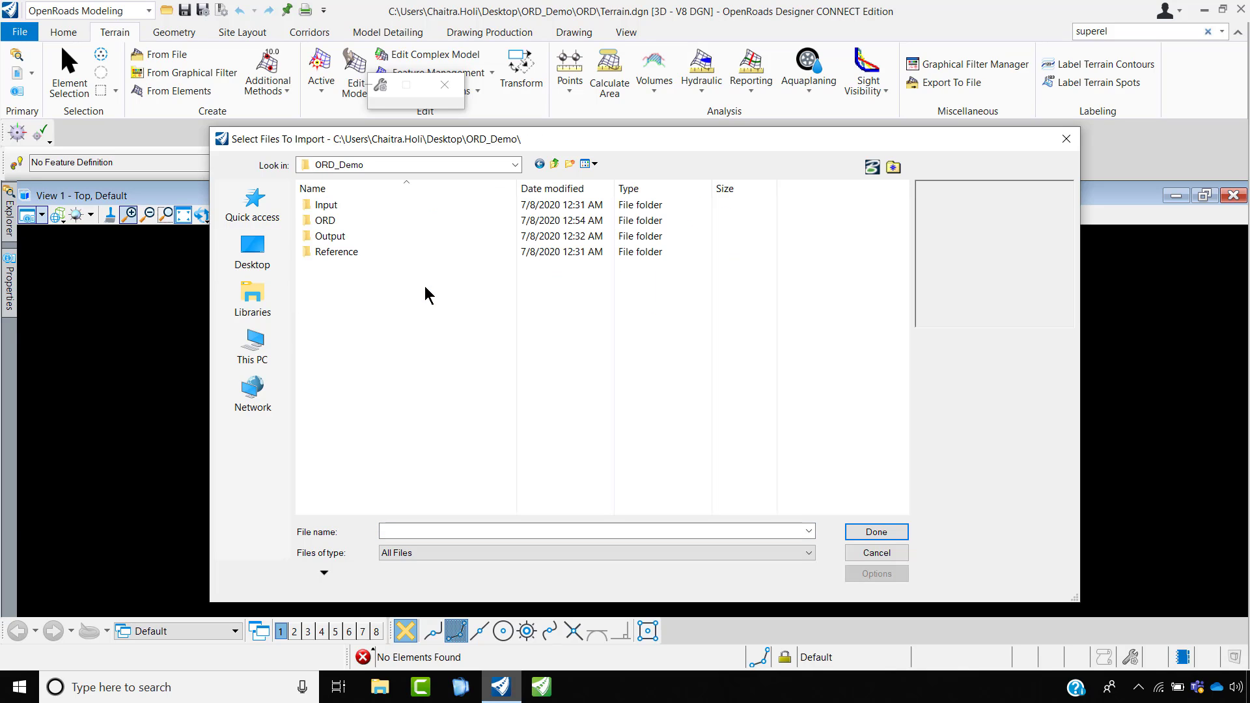
double_click(357, 207)
double_click(356, 217)
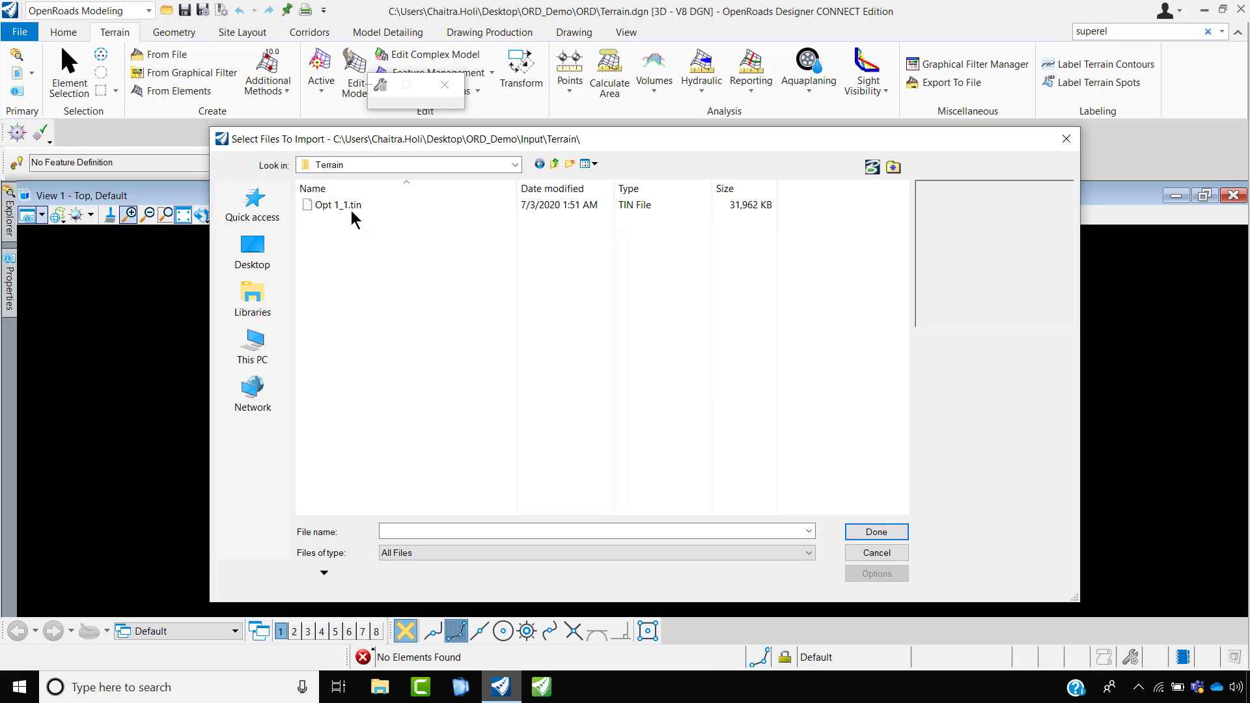
left_click(358, 209)
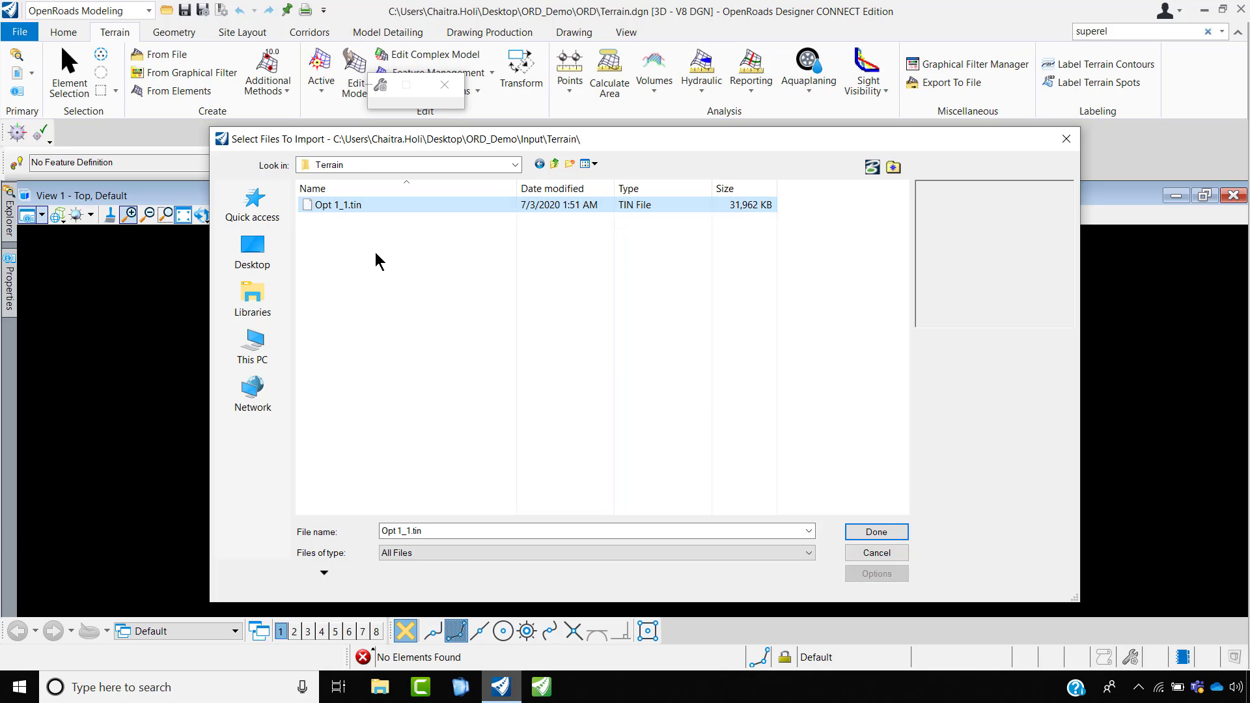
left_click(873, 532)
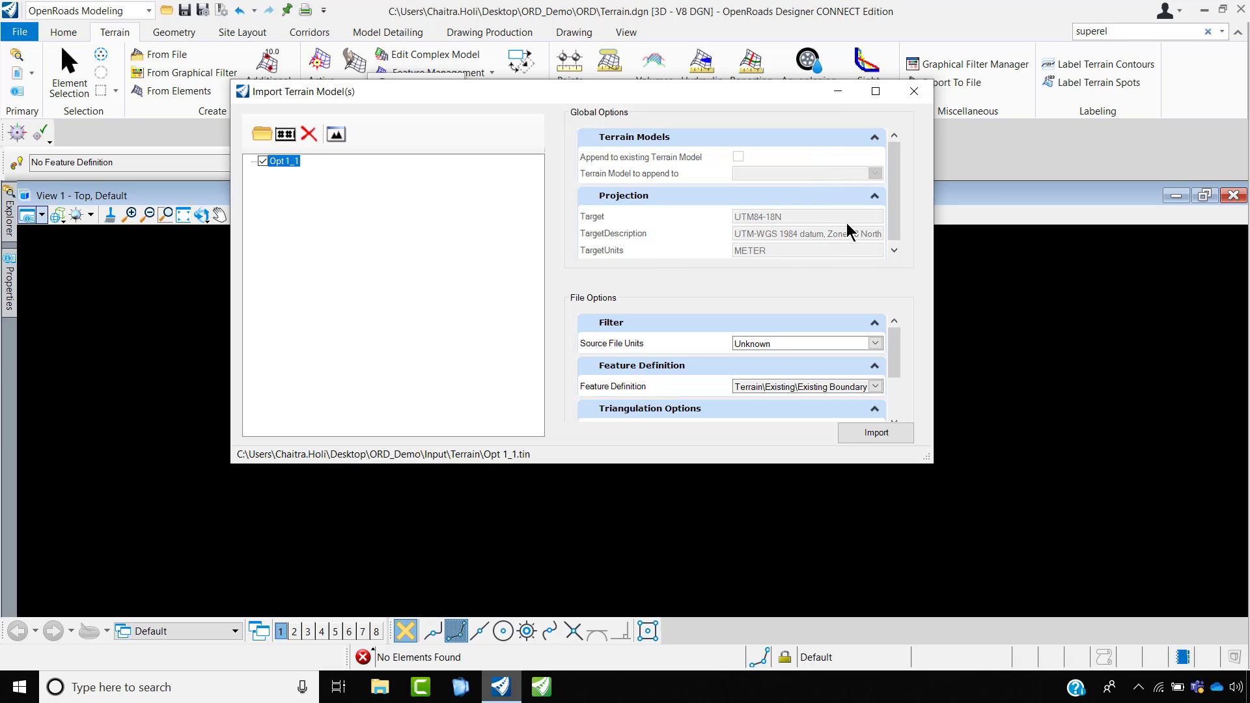
- Set the source file units to Meters and the feature definition to Terrain\Existing\Existing Contours for the import
left_click(874, 344)
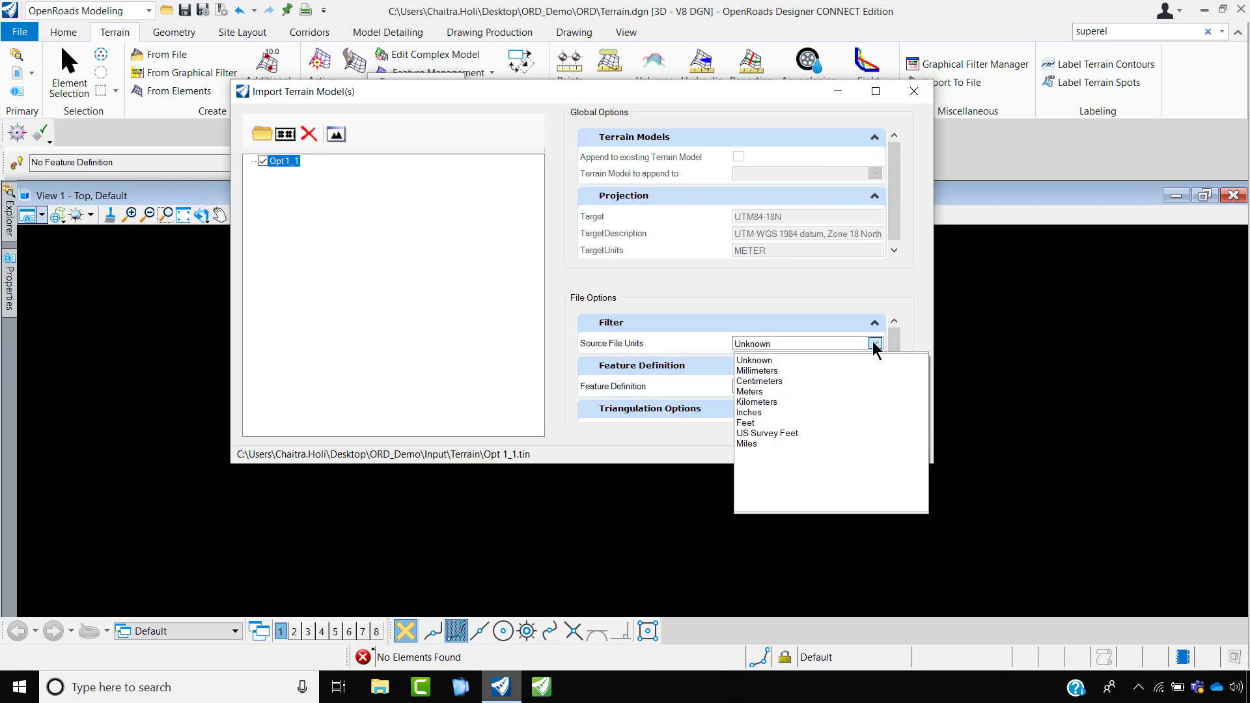
left_click(758, 392)
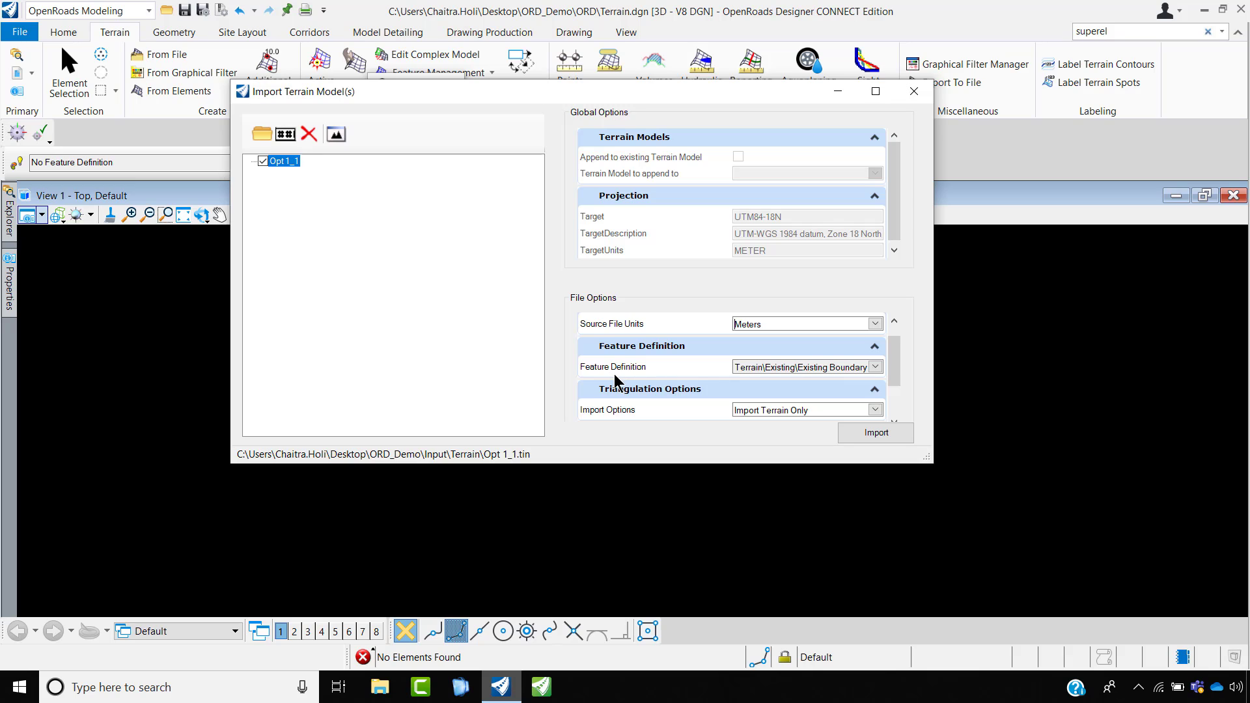
left_click(875, 367)
left_click(753, 404)
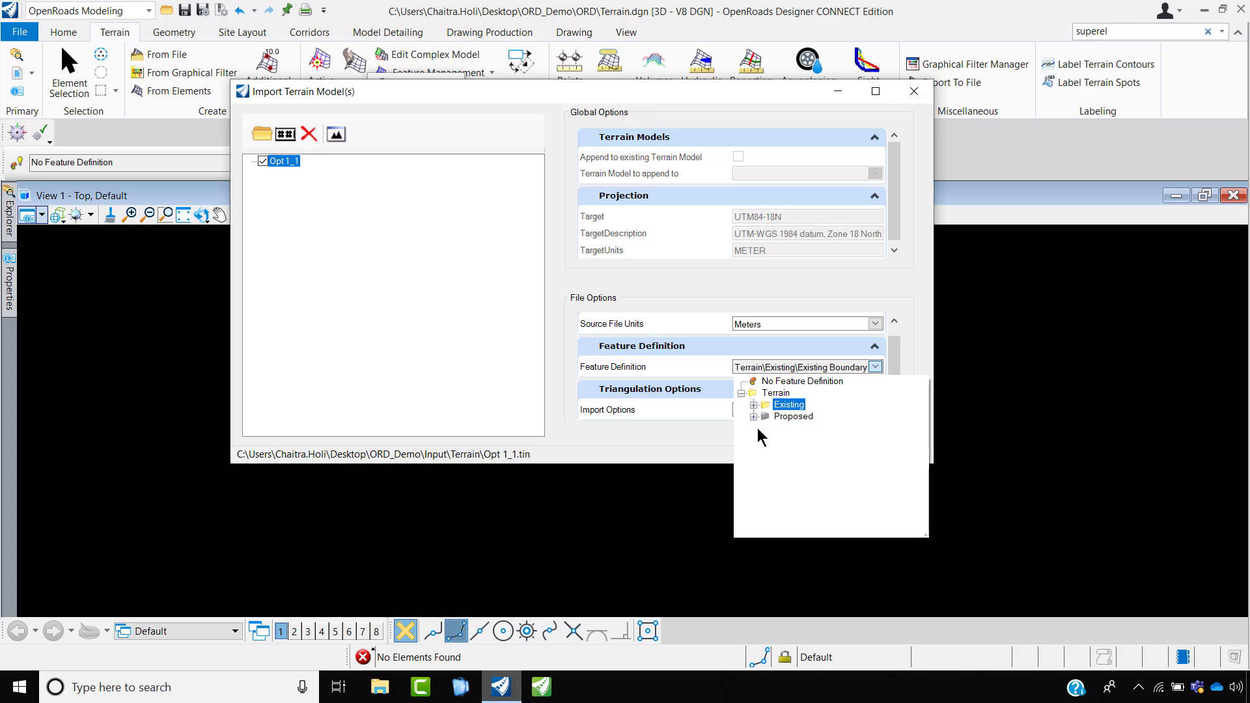
left_click(753, 404)
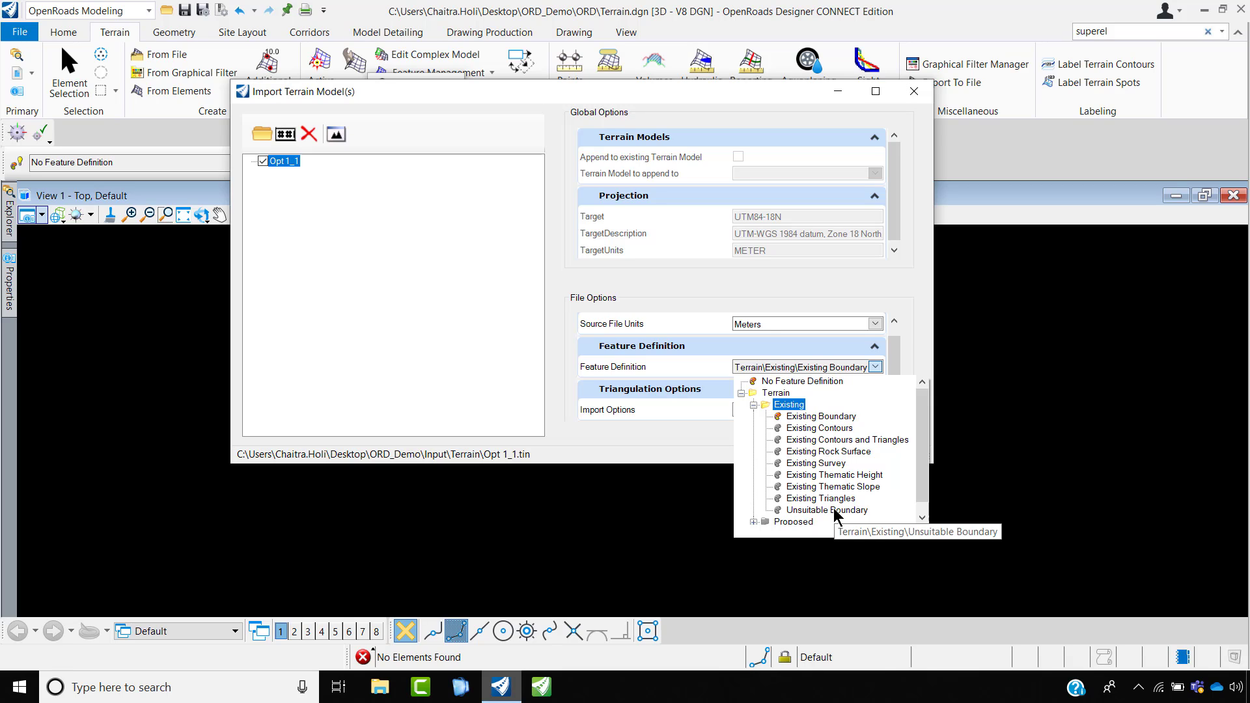
left_click(840, 429)
- Check the remaining file options, import the Opt 1_1 terrain with Import Terrain Only, and close the import dialog
scroll(869, 345, "down", 1)
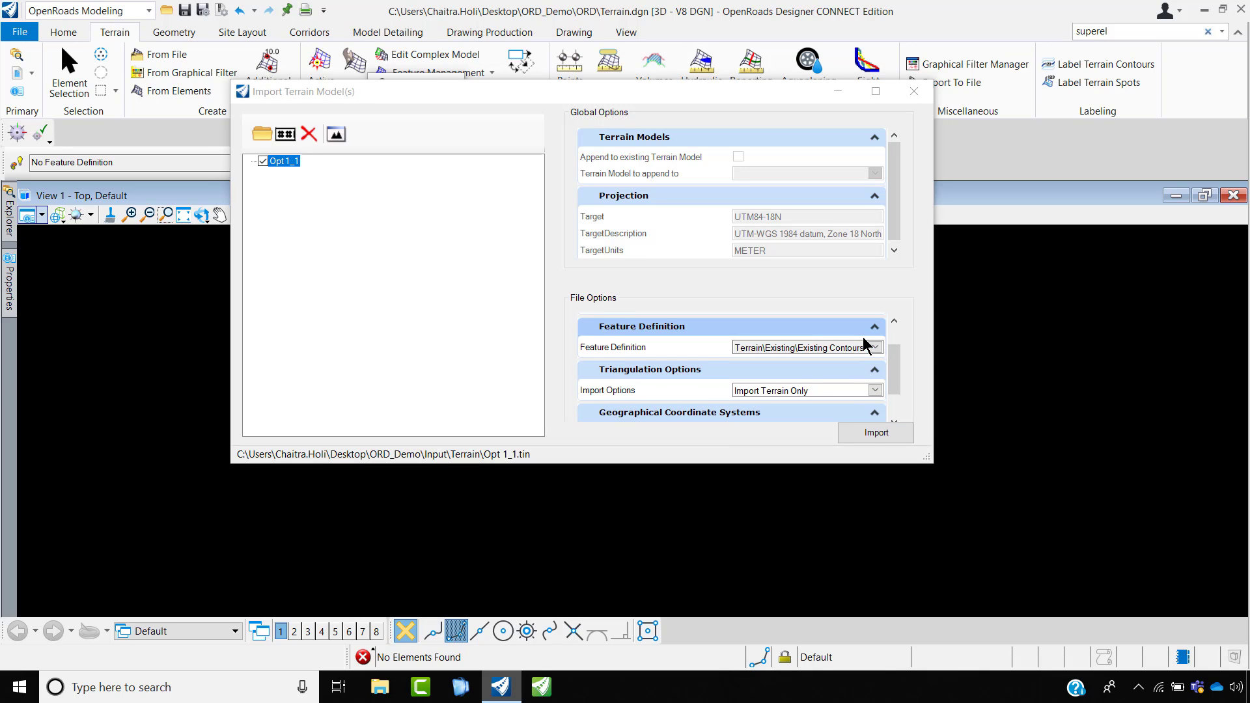
scroll(865, 345, "down", 1)
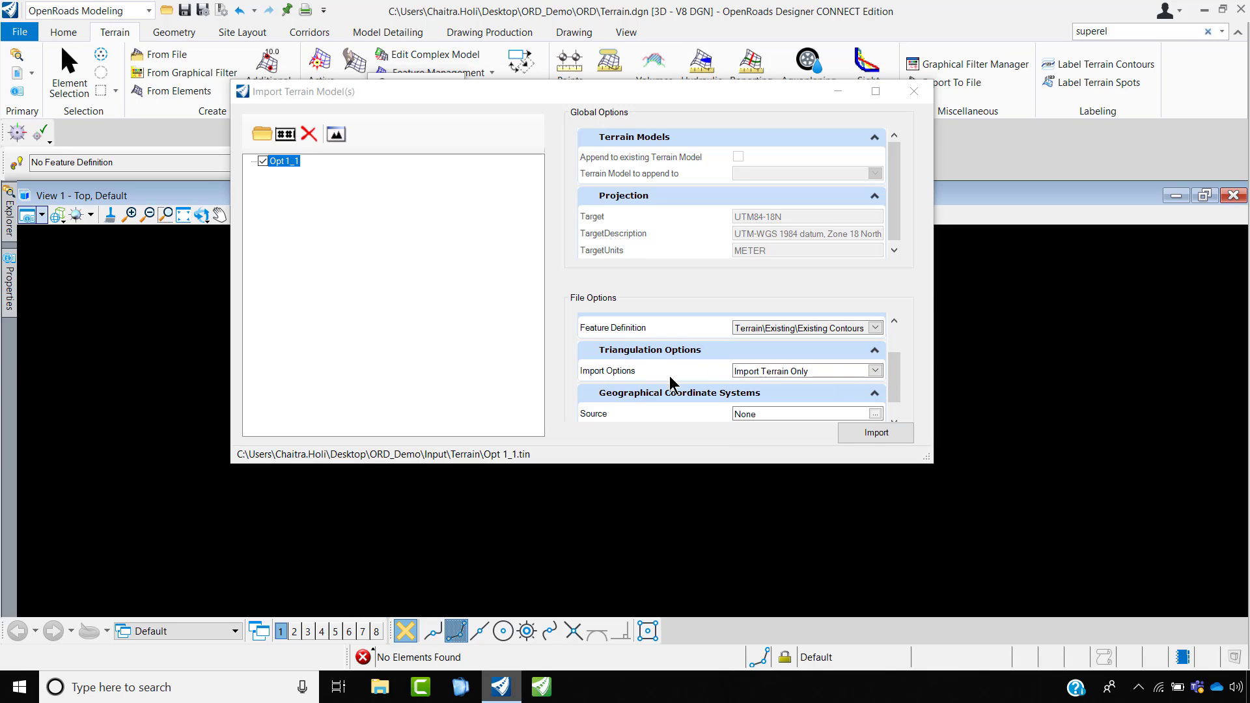
scroll(761, 390, "down", 2)
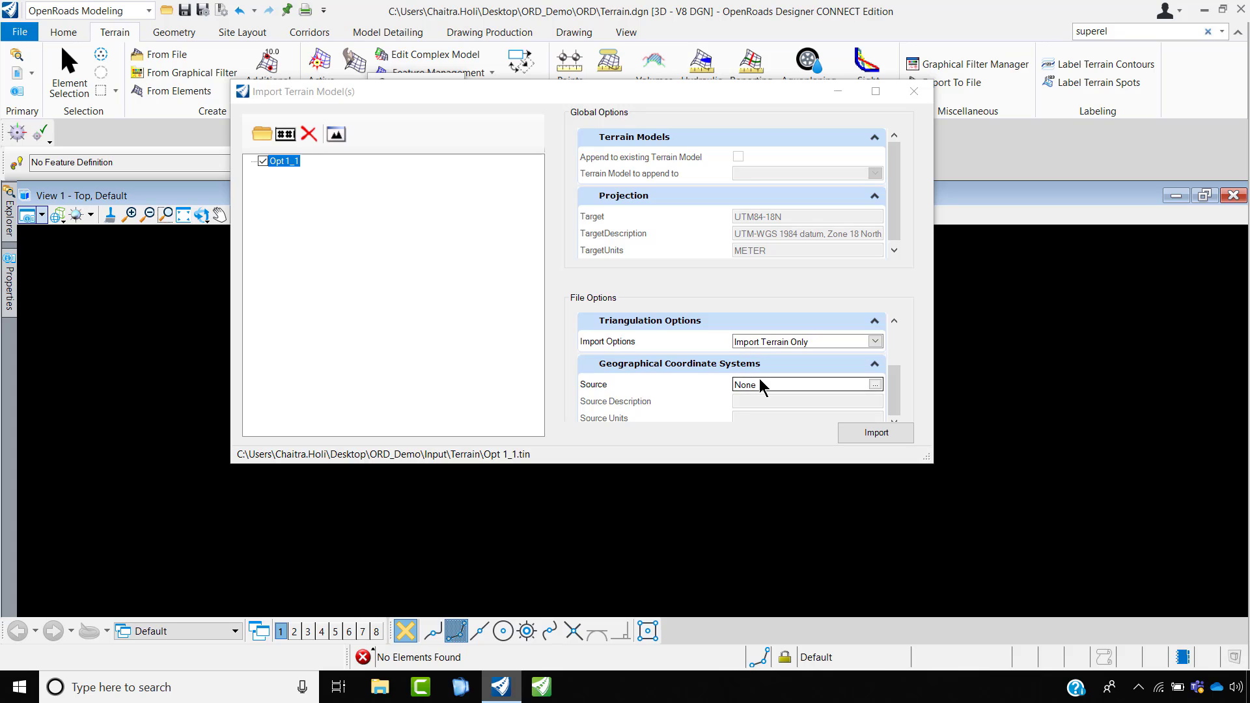
scroll(755, 384, "up", 2)
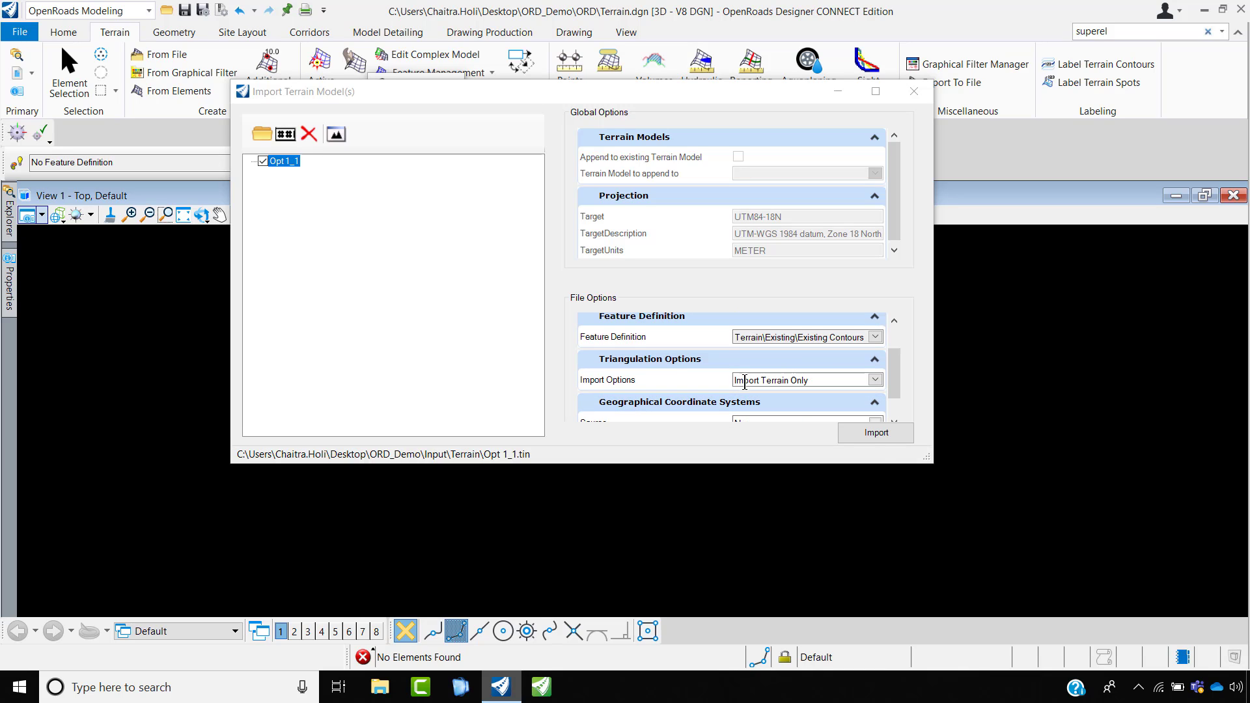
left_click(876, 433)
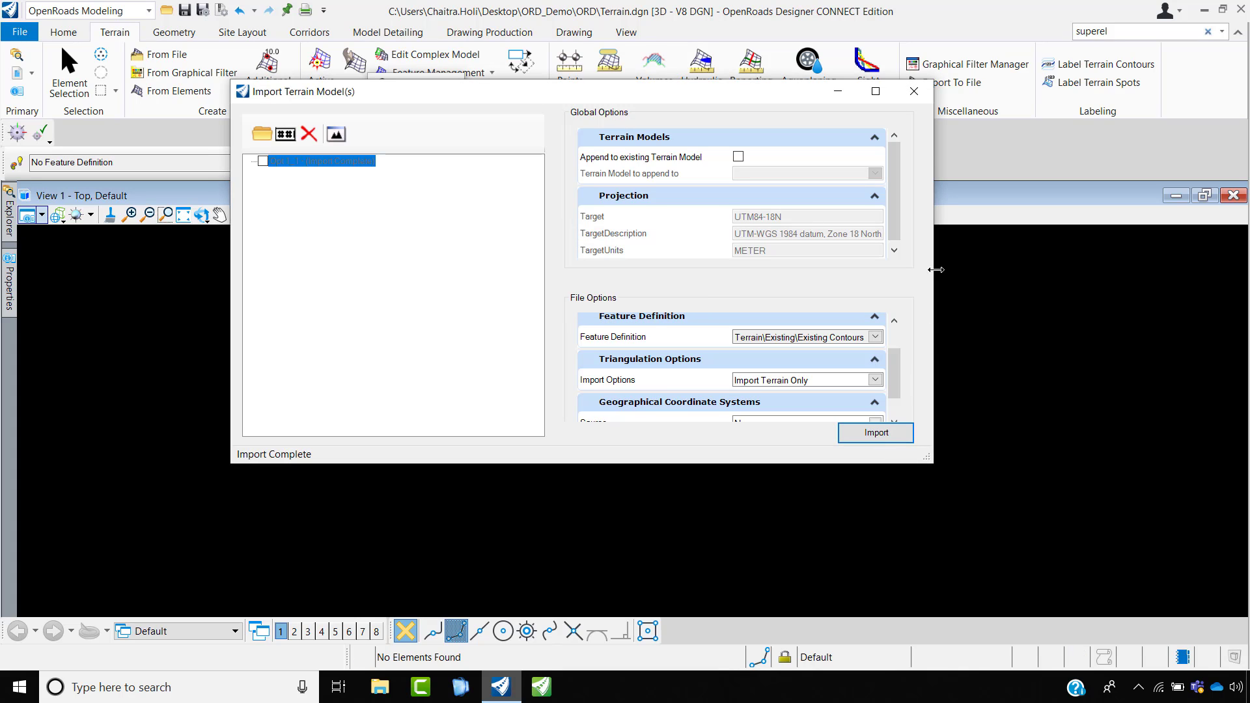
left_click(912, 92)
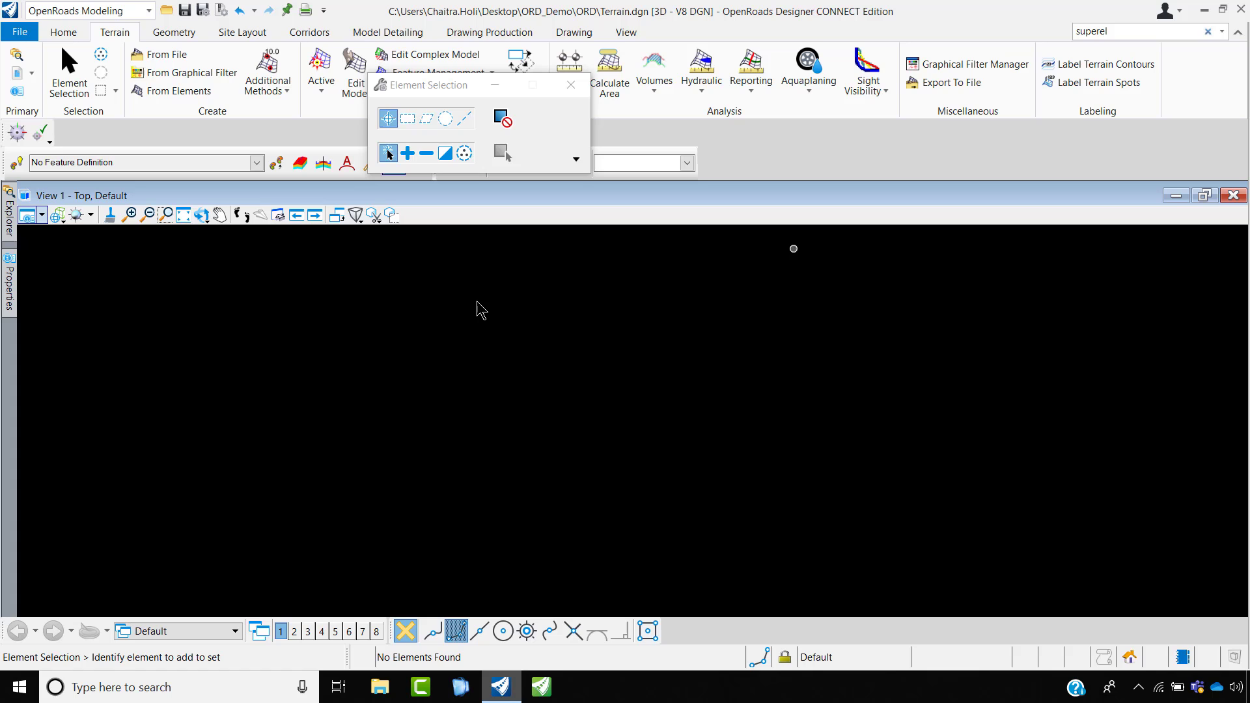
- Fit View 1 to all files and take a closer look at the imported terrain's contours
left_click(184, 216)
left_click(189, 231)
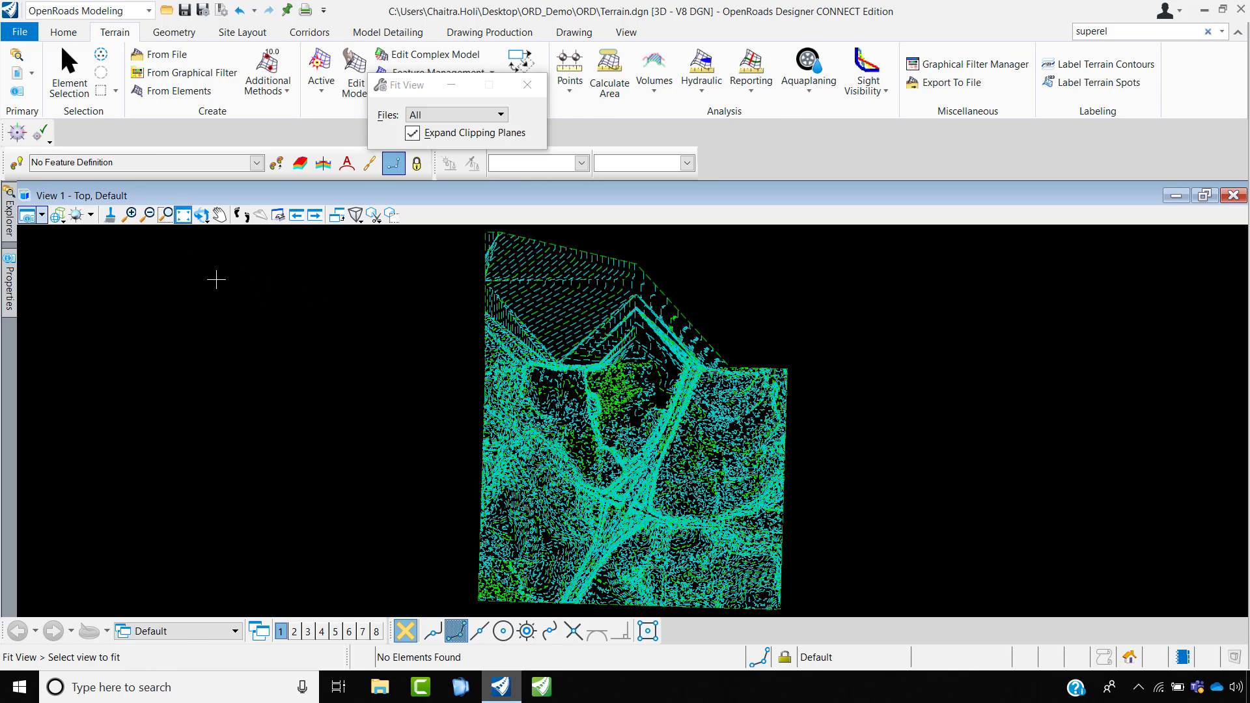
scroll(544, 521, "up", 4)
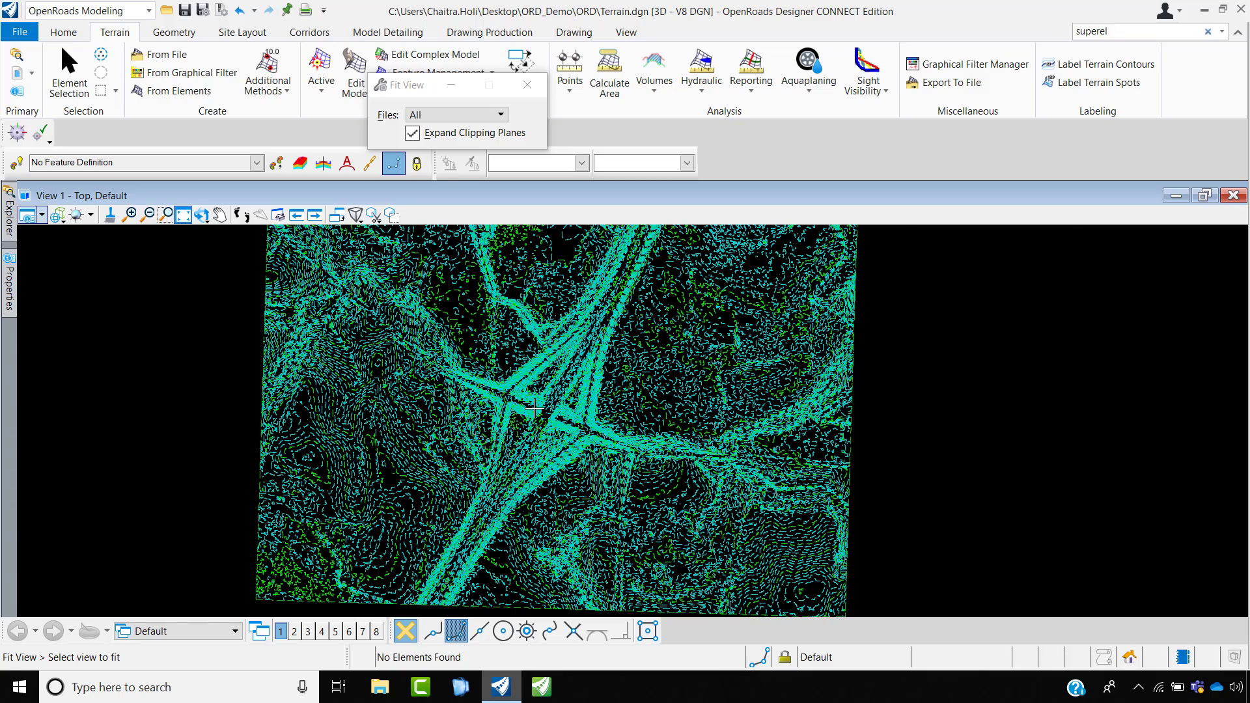
scroll(534, 408, "up", 5)
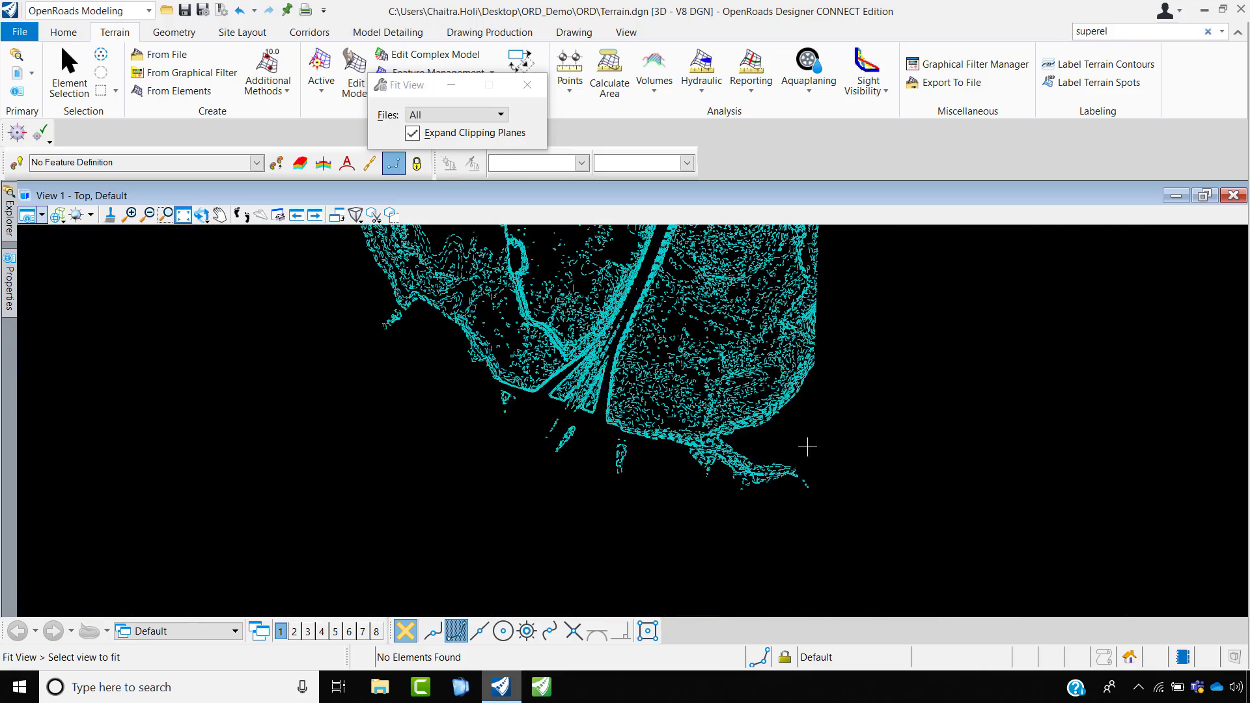
- Select the Opt 1_1 terrain model by its boundary and open its quick properties
left_click(823, 441)
scroll(816, 439, "up", 4)
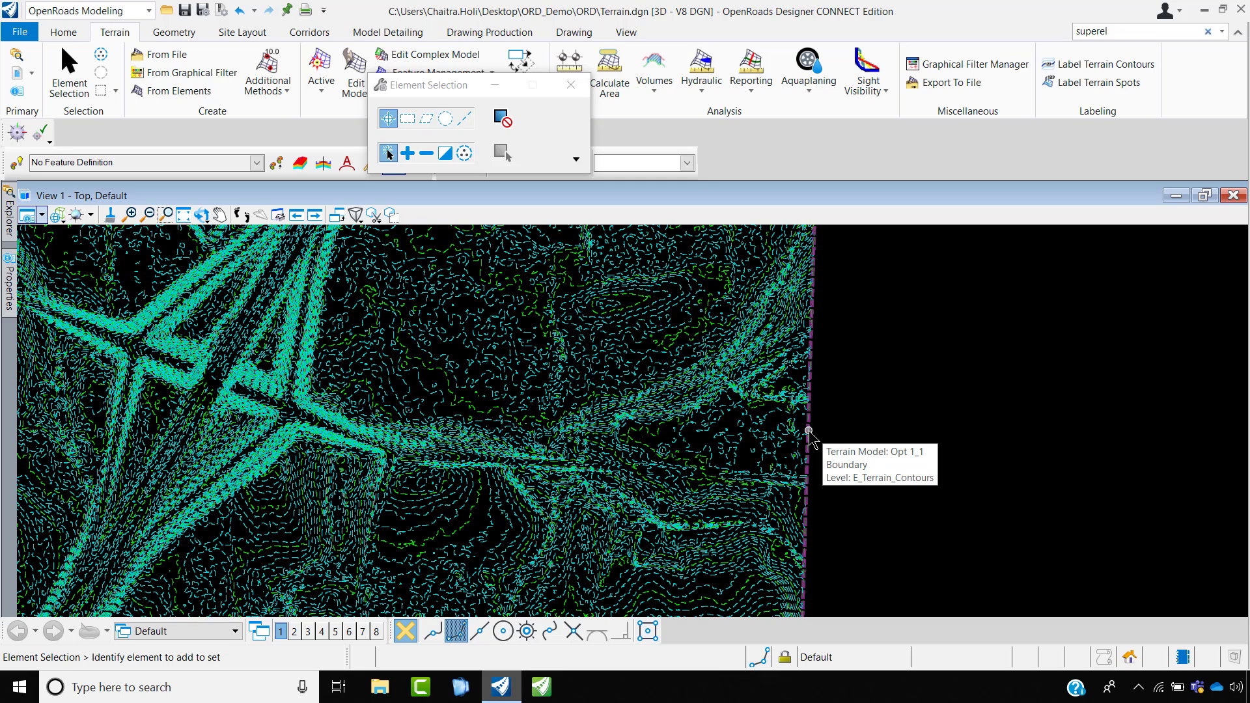
left_click(808, 432)
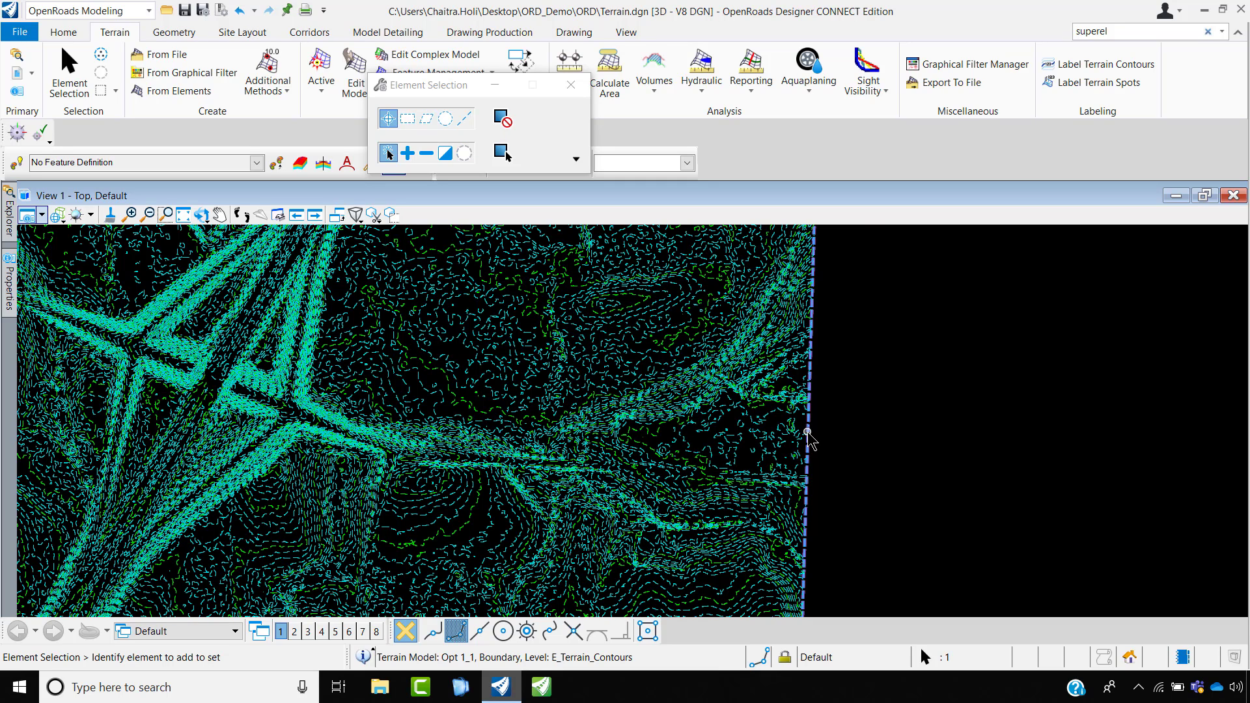
mouse_move(807, 433)
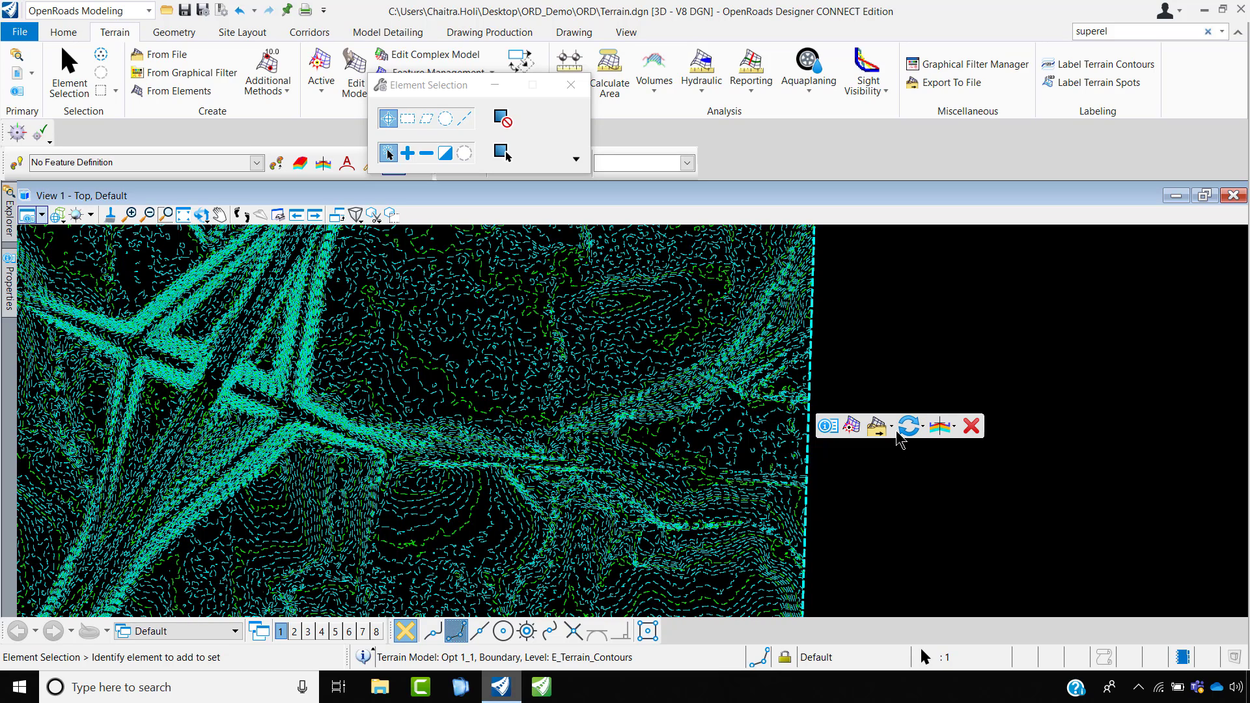
left_click(827, 427)
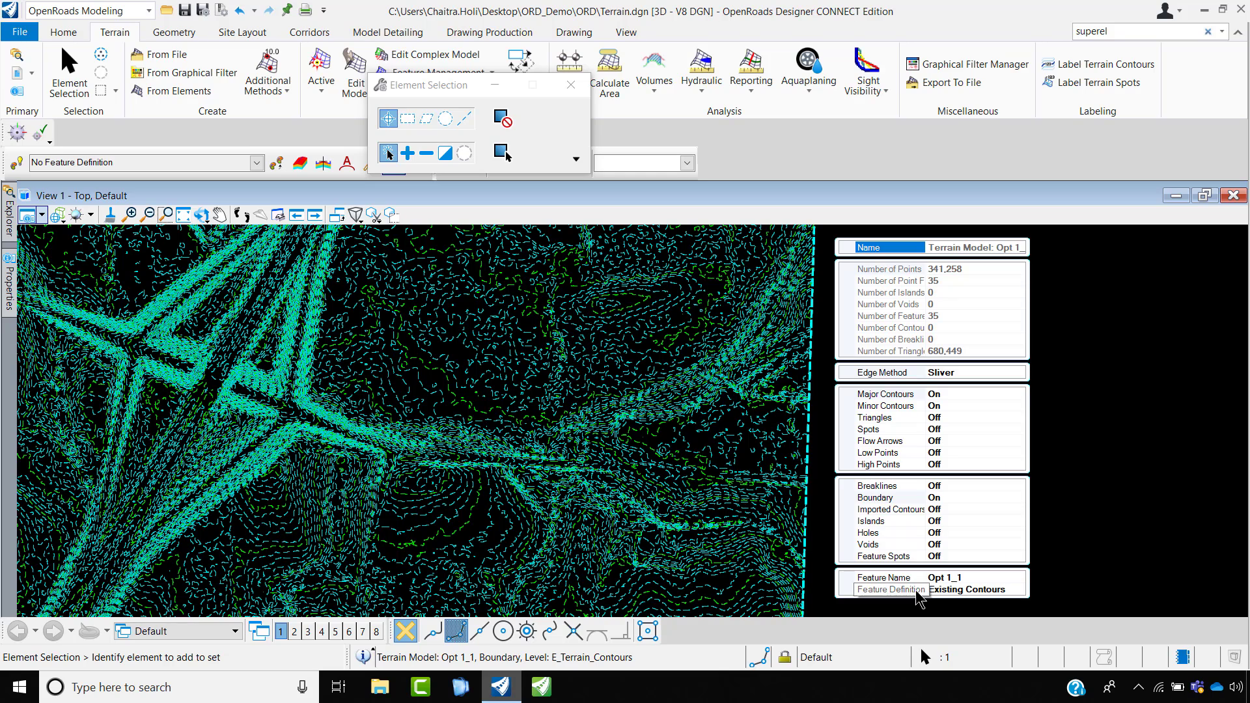
- Rename the selected terrain model's feature to Terrain and set its feature definition to Existing Boundary
left_click(971, 577)
left_click(950, 577)
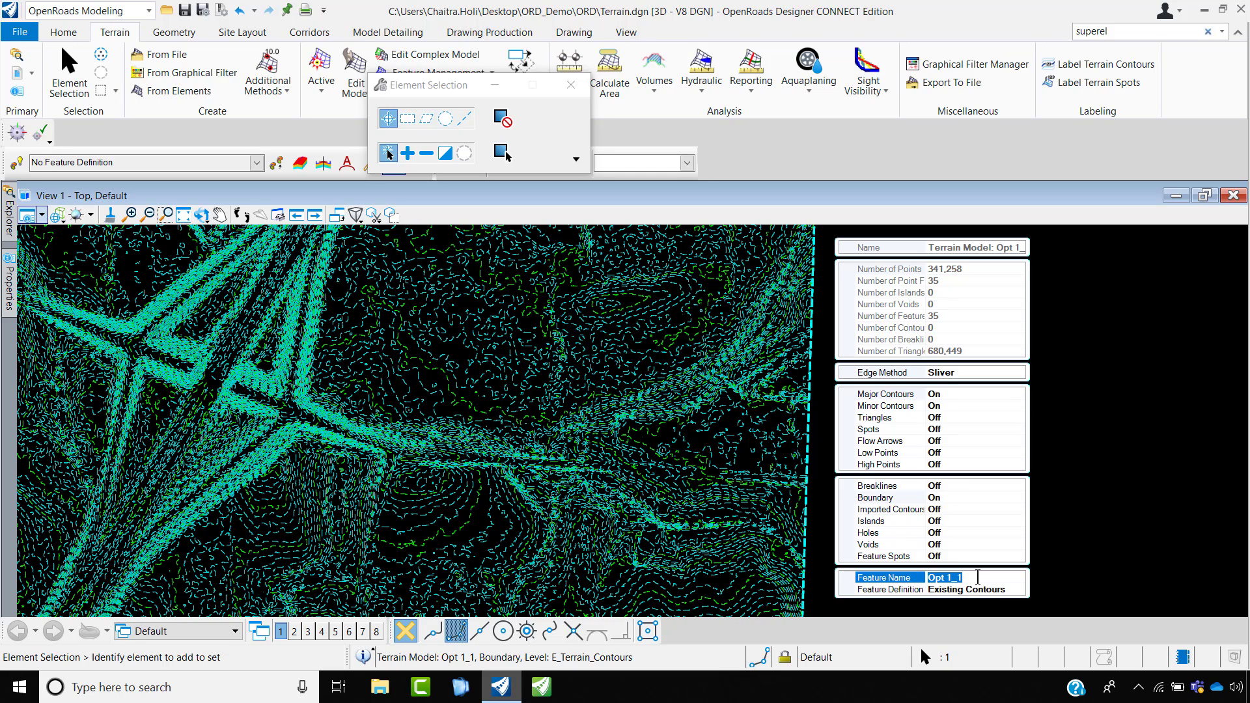
type("Terrain")
left_click(1016, 589)
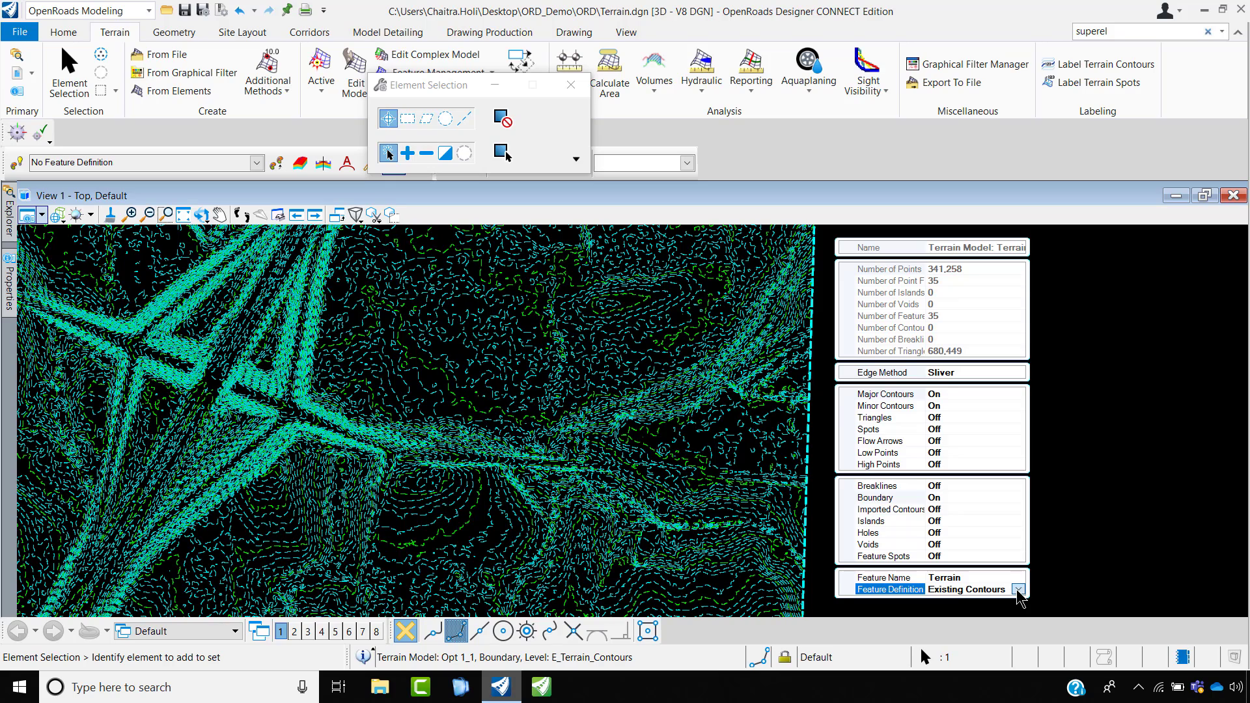
left_click(1017, 590)
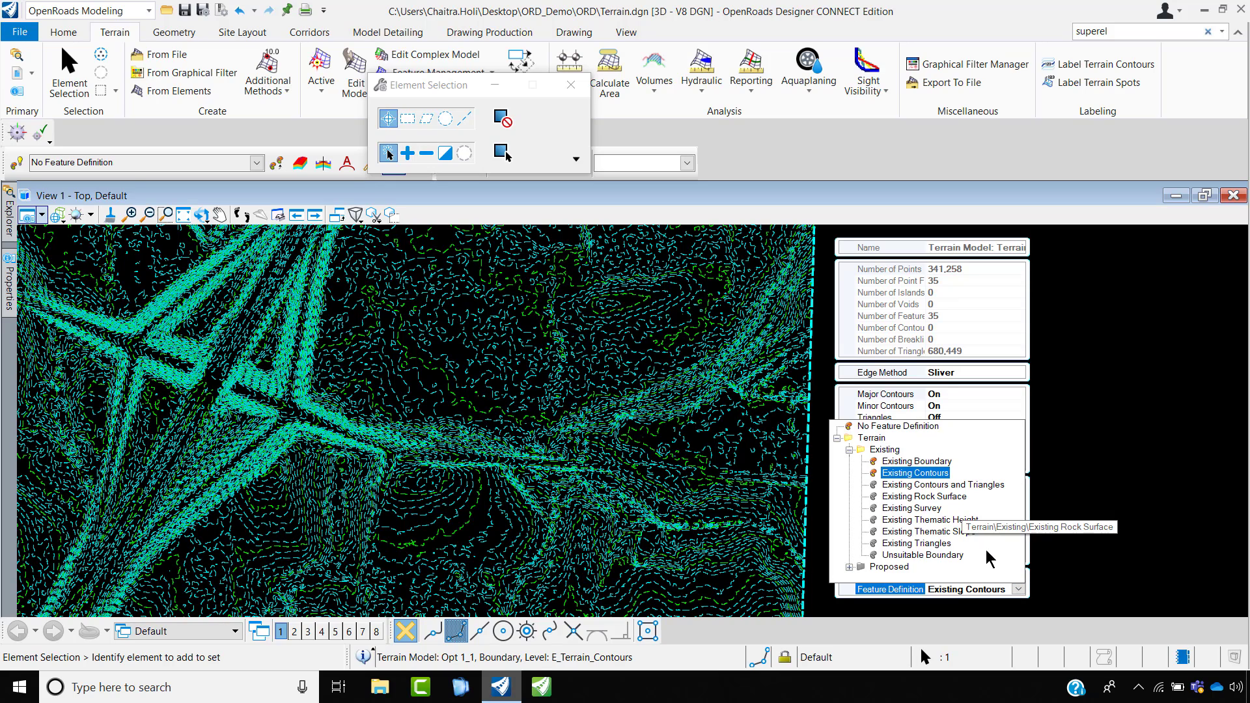
left_click(916, 460)
- Reselect the terrain by its boundary and change its feature definition to Existing Triangles
scroll(577, 428, "down", 2)
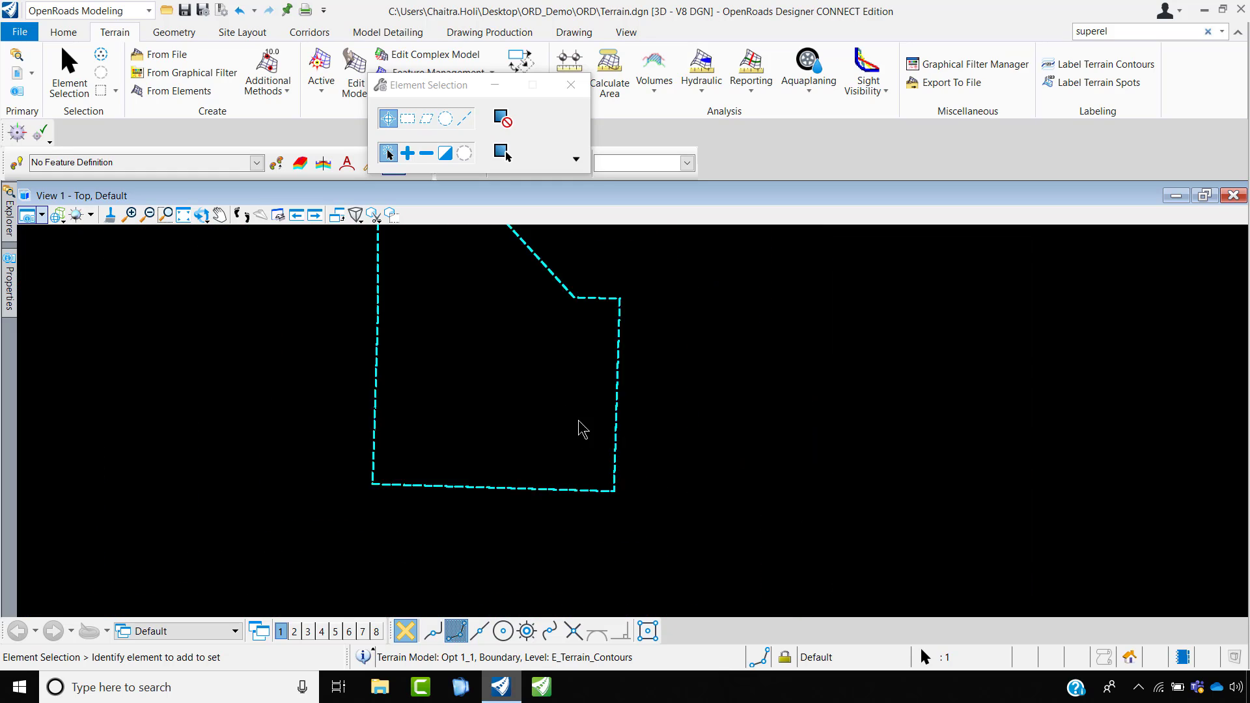
scroll(578, 428, "down", 2)
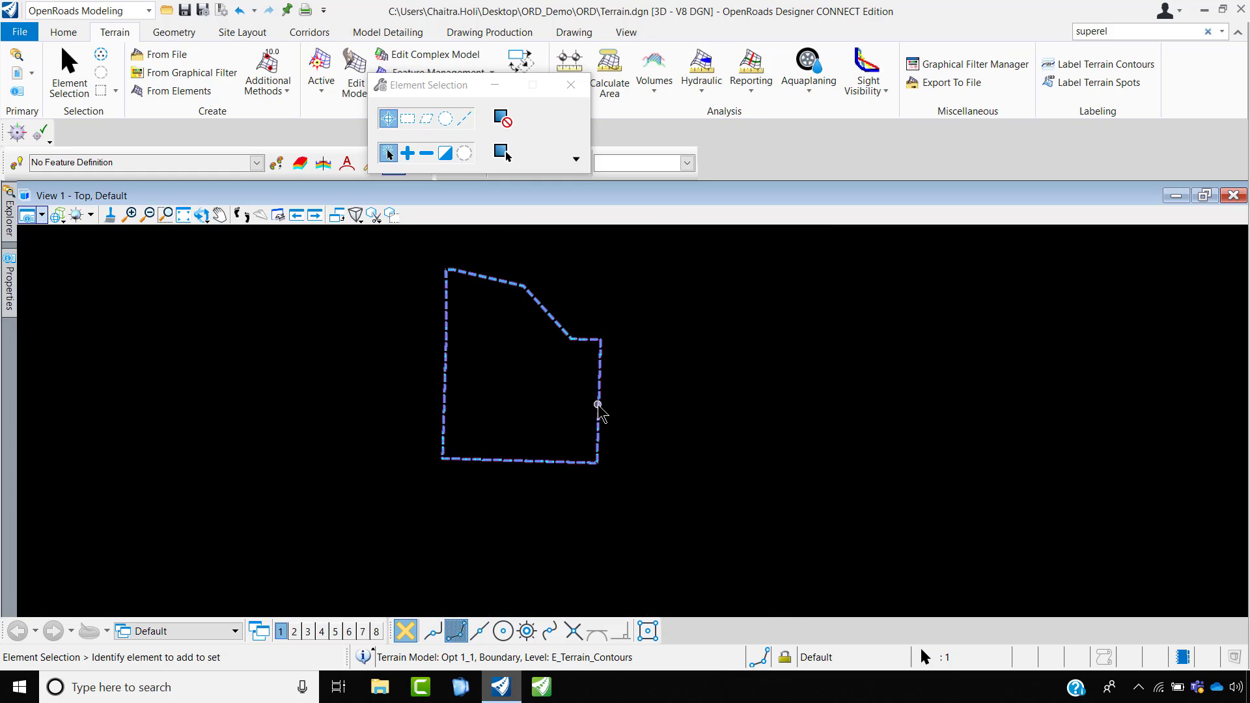
left_click(616, 406)
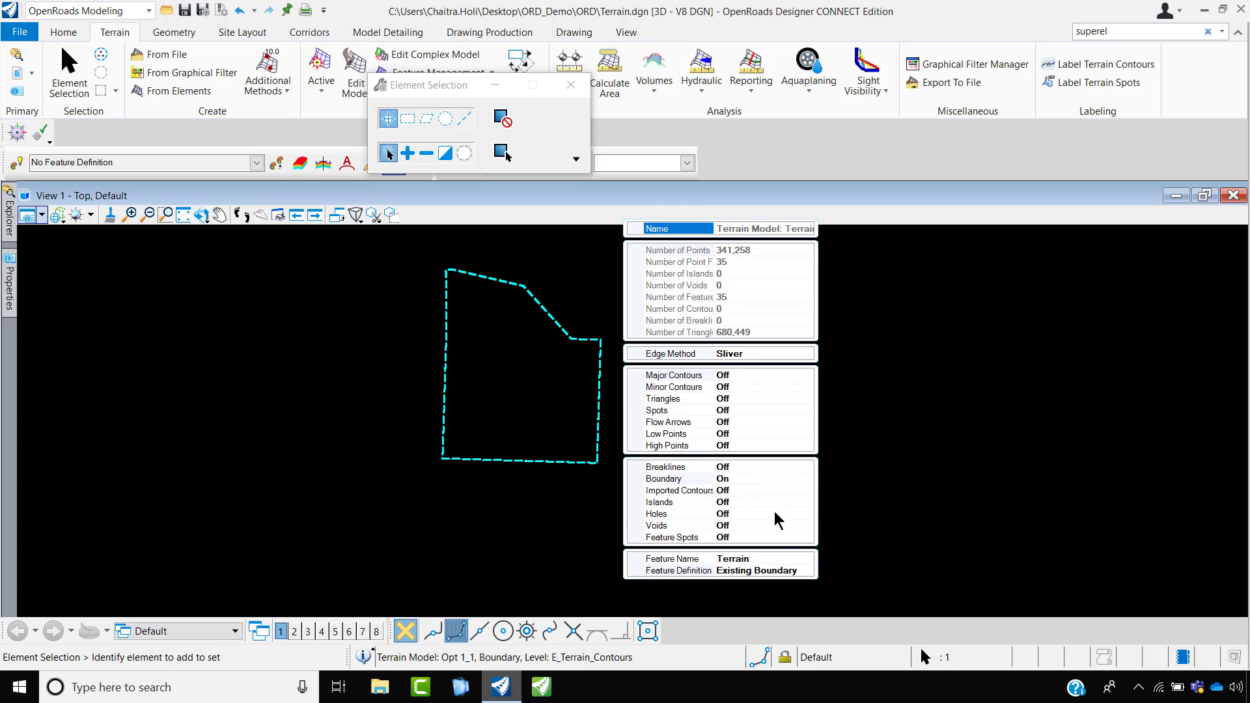
left_click(806, 571)
left_click(805, 571)
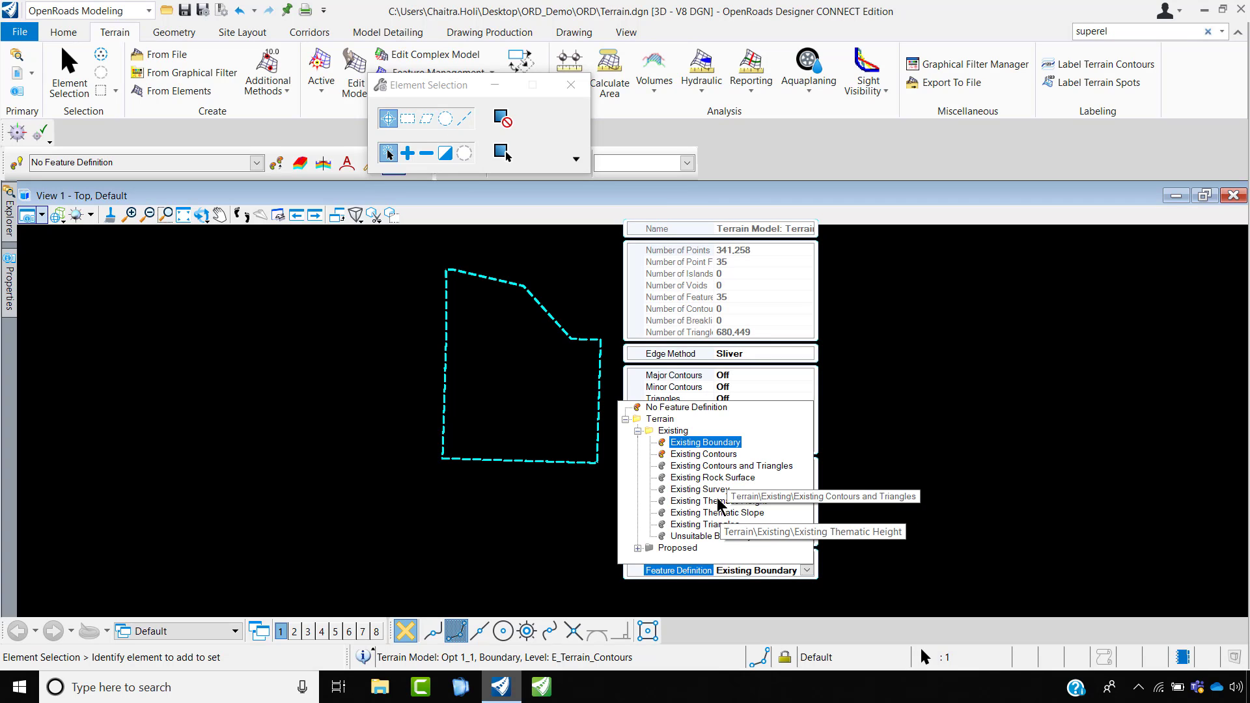
left_click(717, 525)
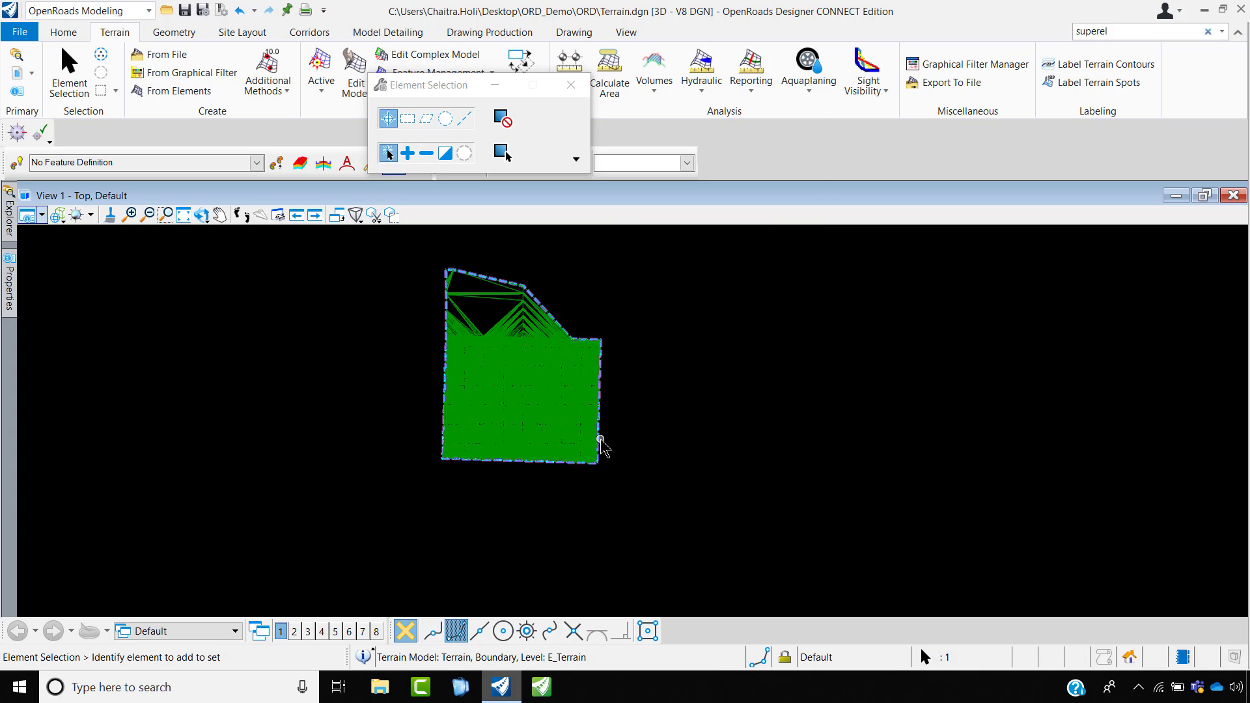
- Set the terrain's feature definition back to Existing Boundary and deselect the terrain
left_click(616, 435)
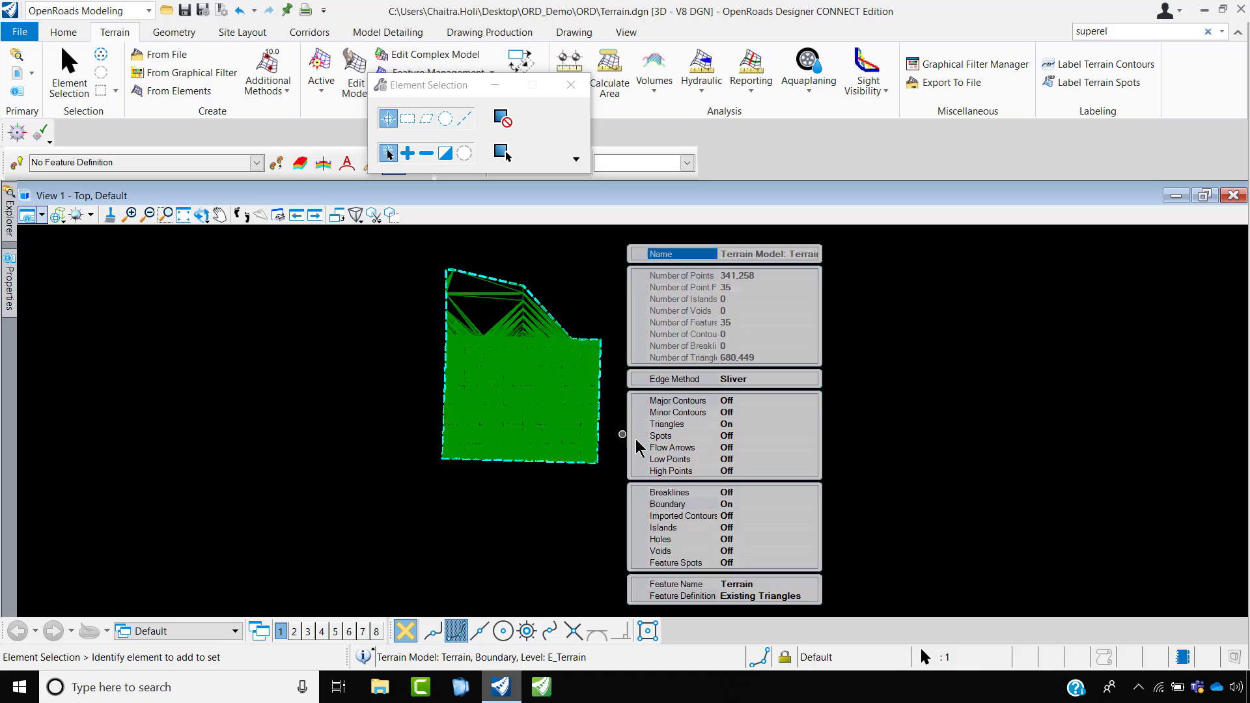
left_click(806, 596)
left_click(810, 595)
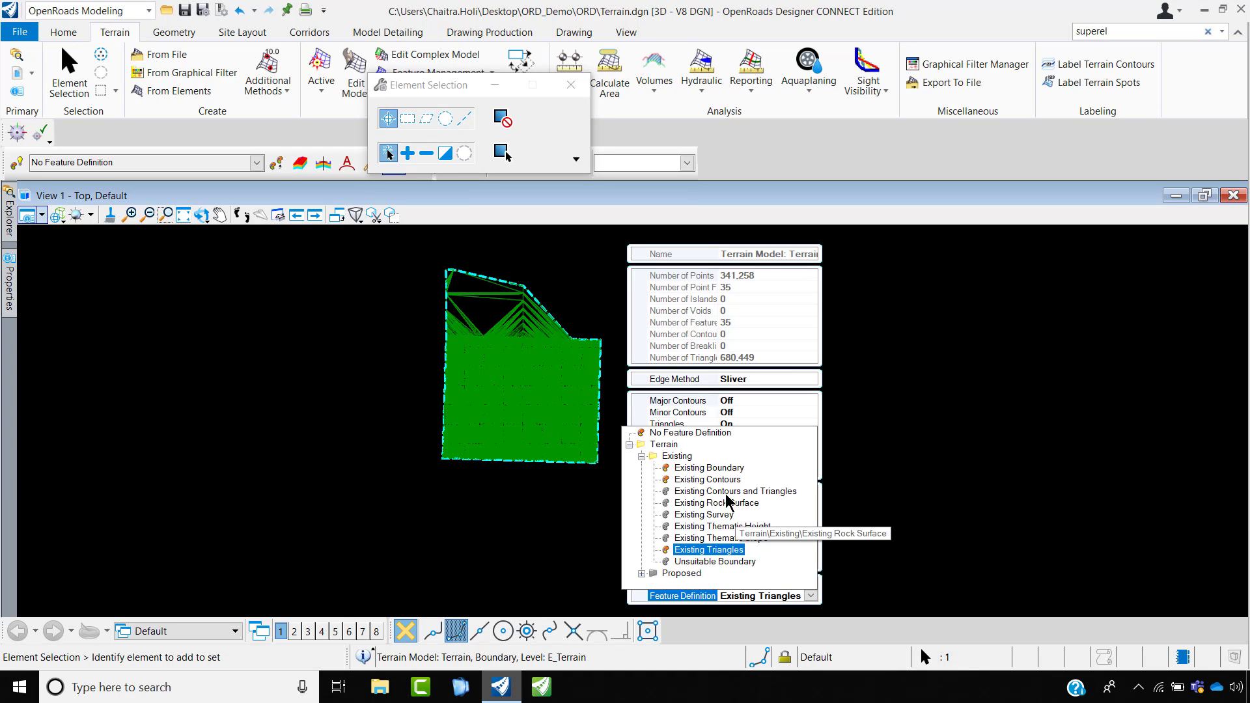
left_click(710, 468)
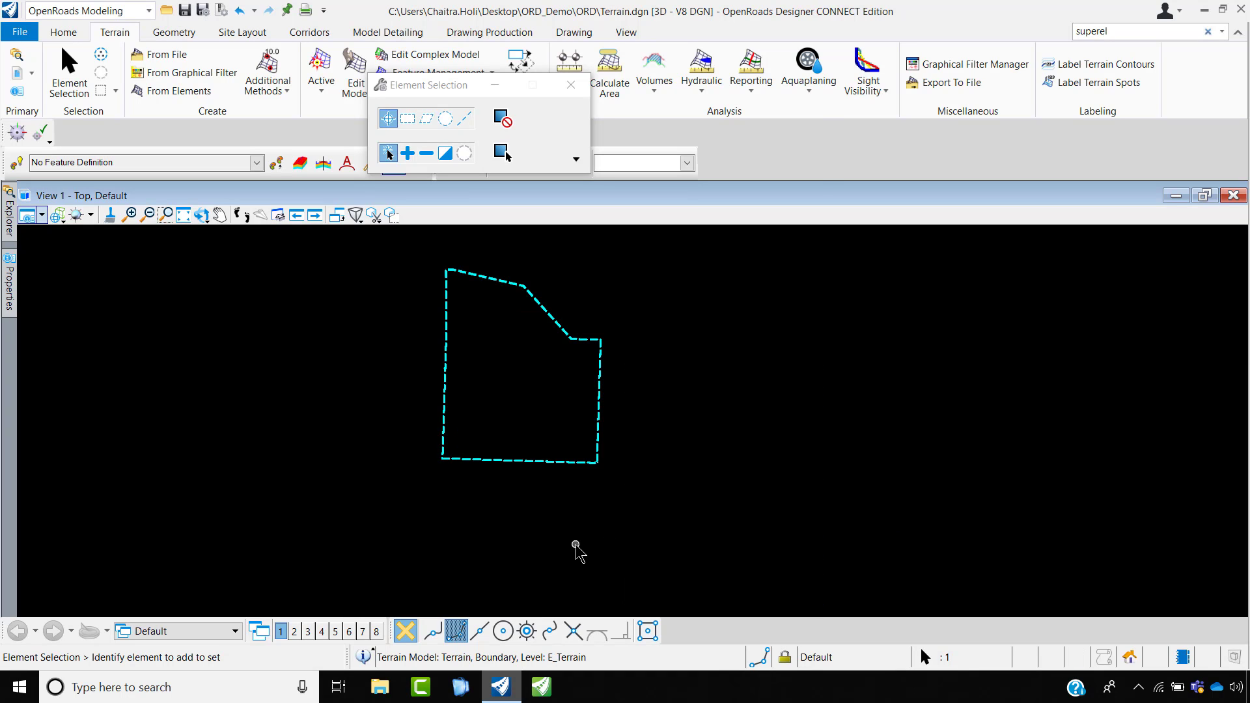
left_click(611, 525)
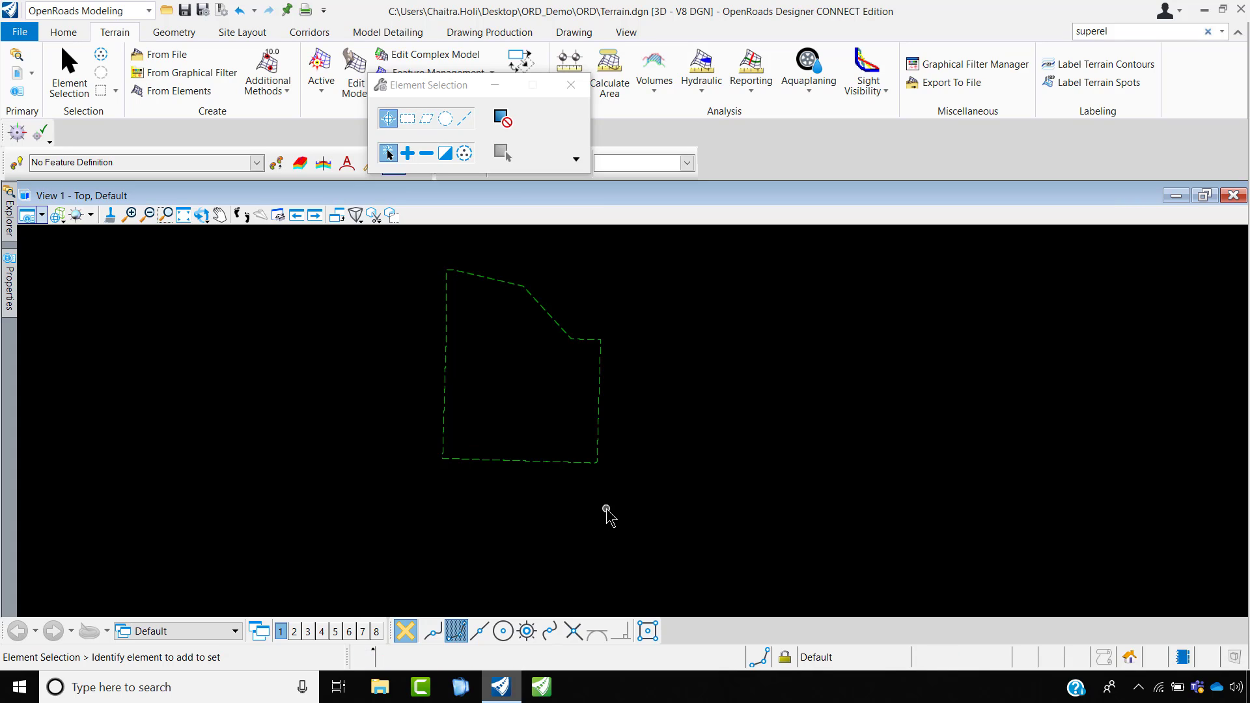
- Select the terrain's boundary and examine the terrain models of Terrain.dgn and the OpenRoads Standards libraries in the Explorer
left_click(449, 271)
mouse_move(9, 228)
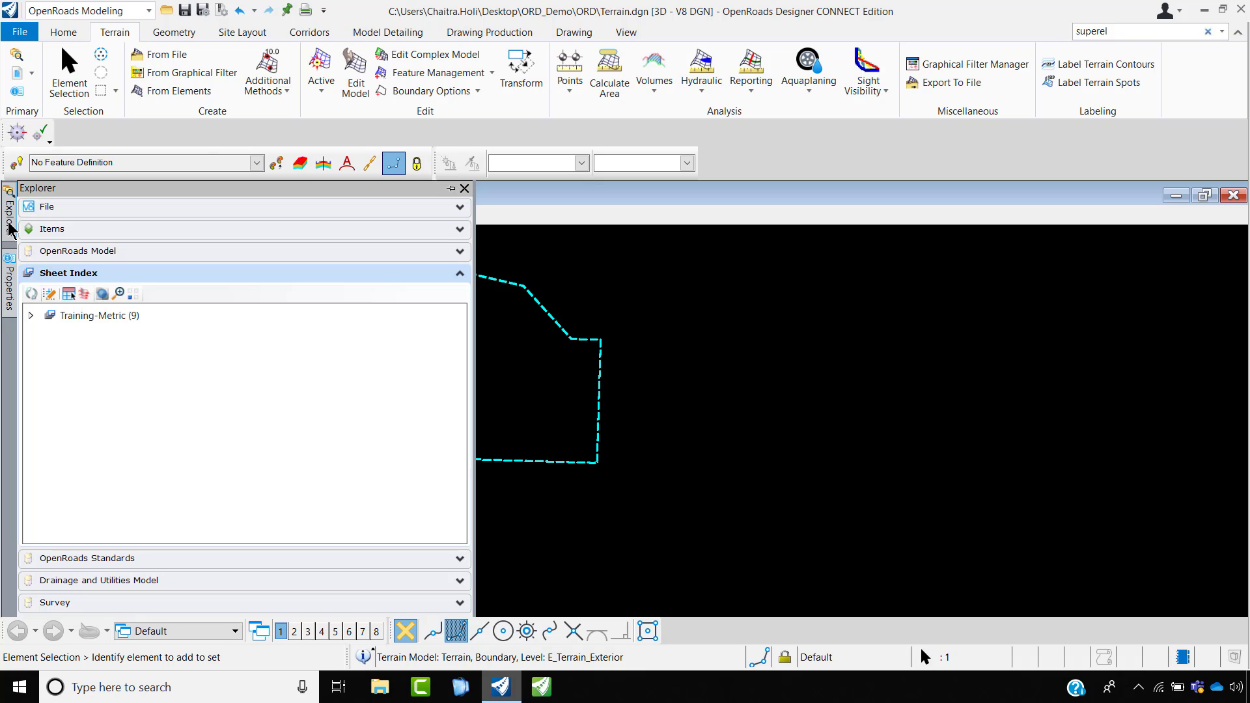
left_click(460, 272)
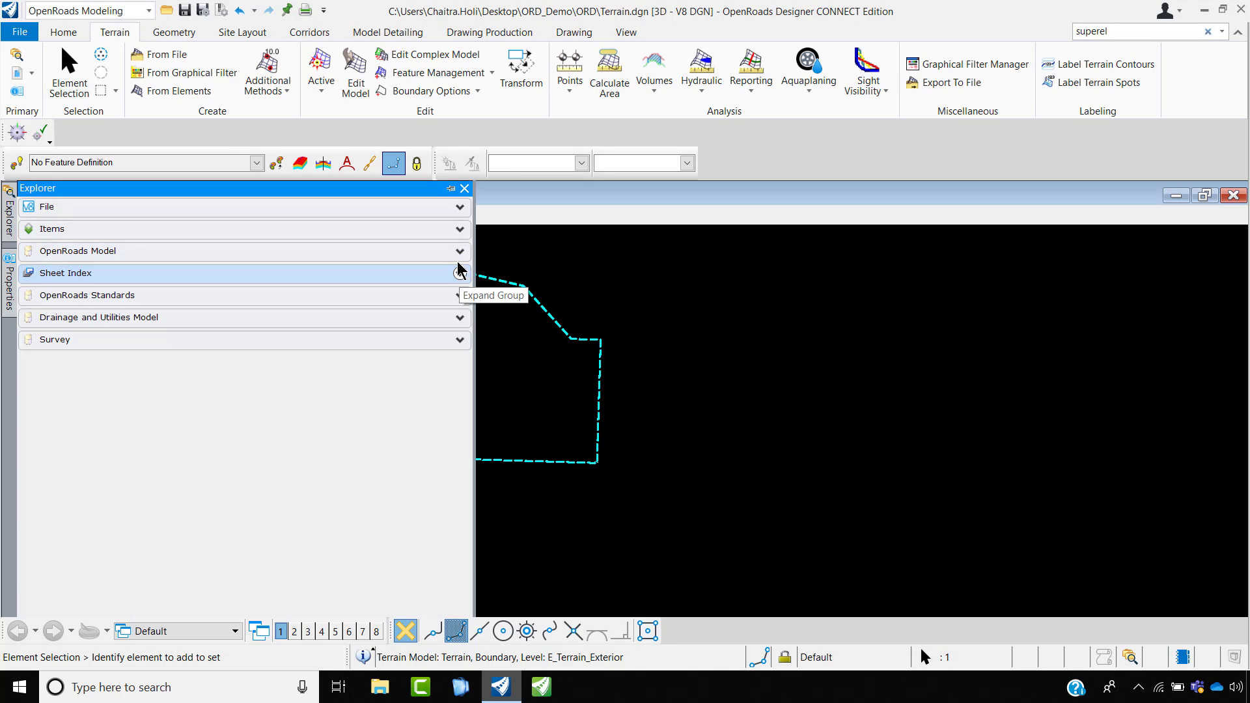
left_click(460, 251)
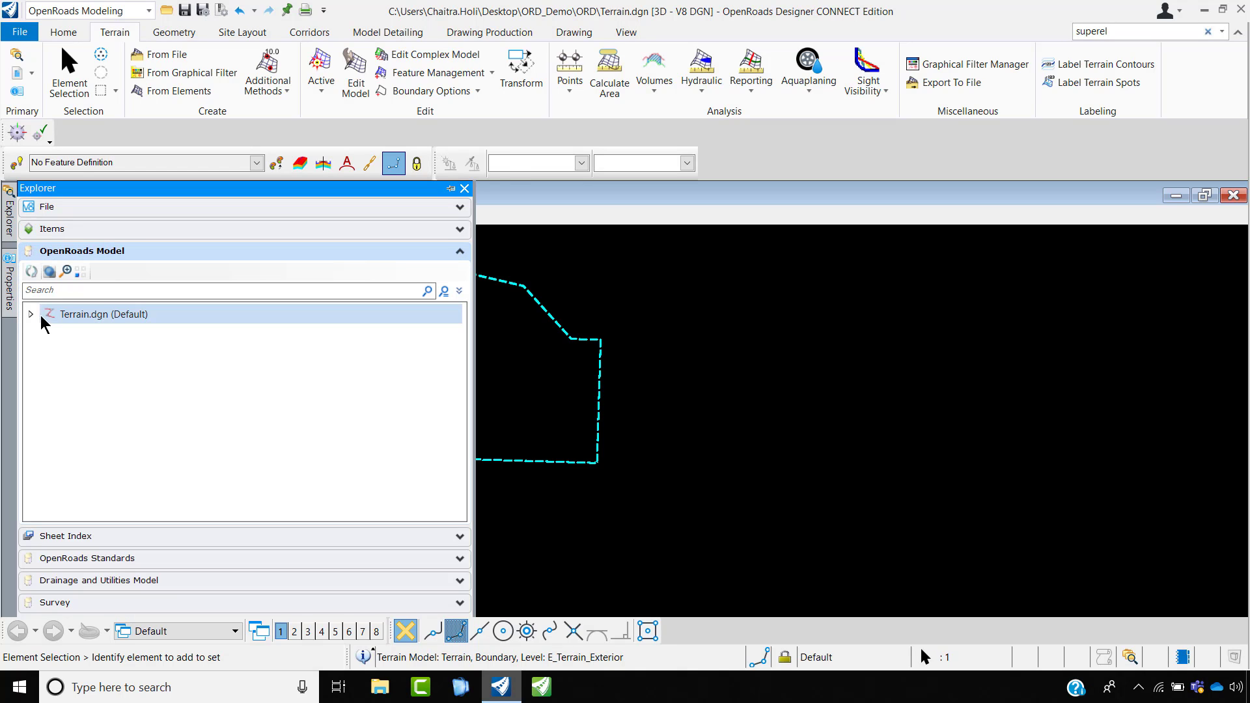
left_click(29, 315)
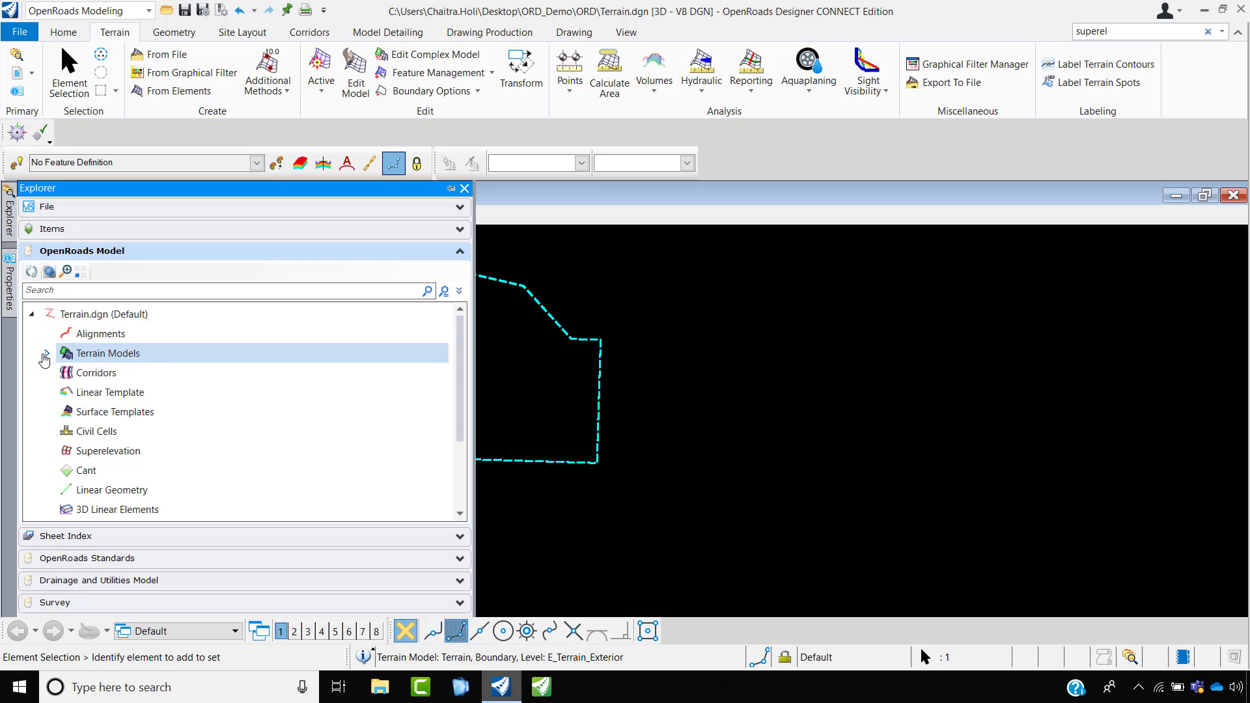
left_click(47, 354)
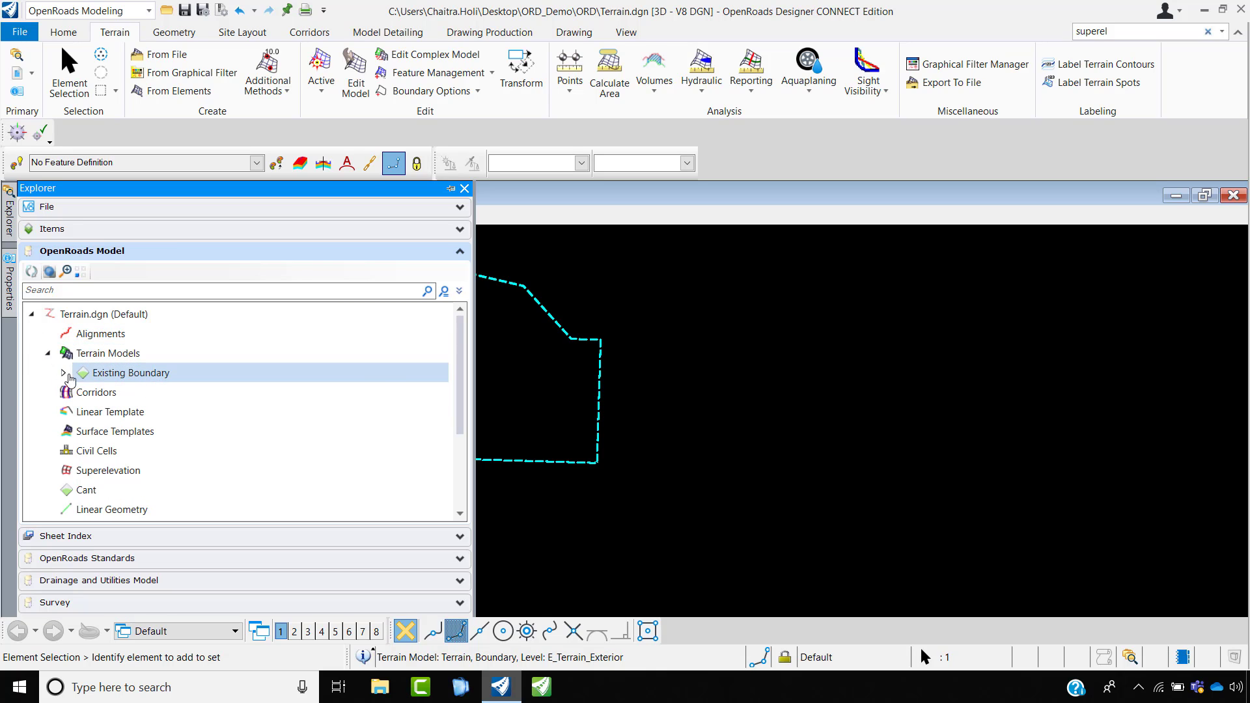
left_click(63, 373)
left_click(80, 391)
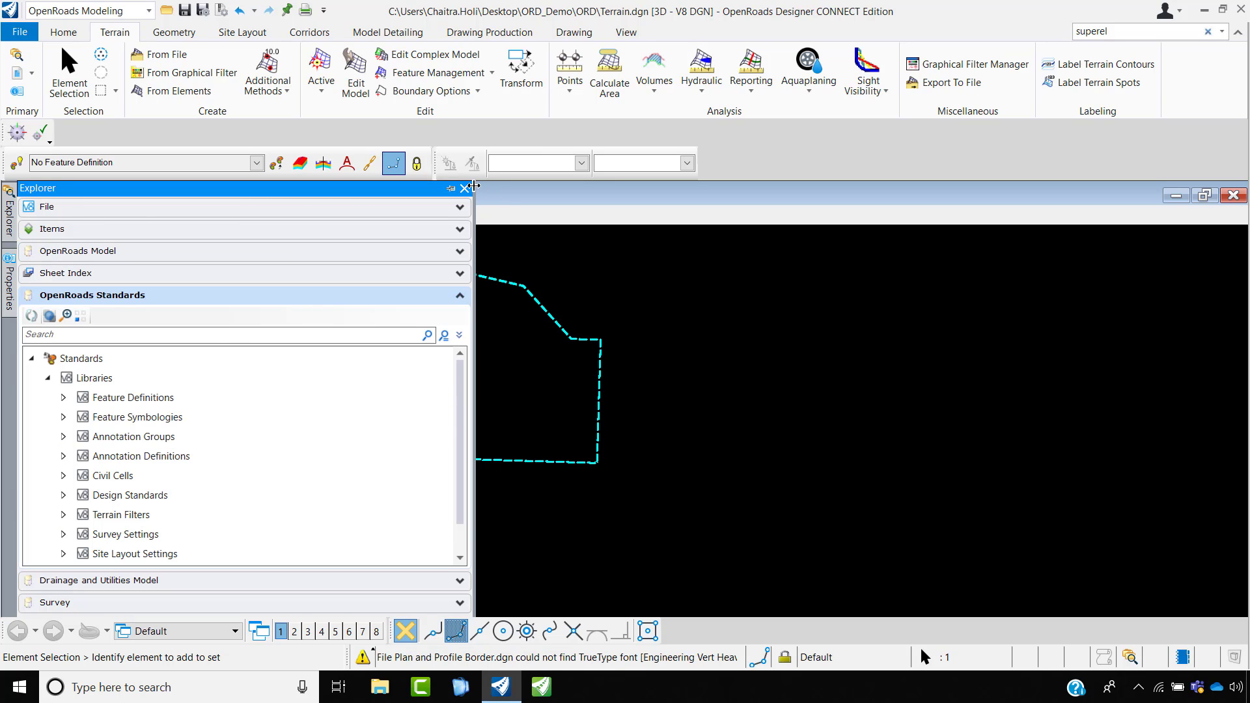
left_click(559, 254)
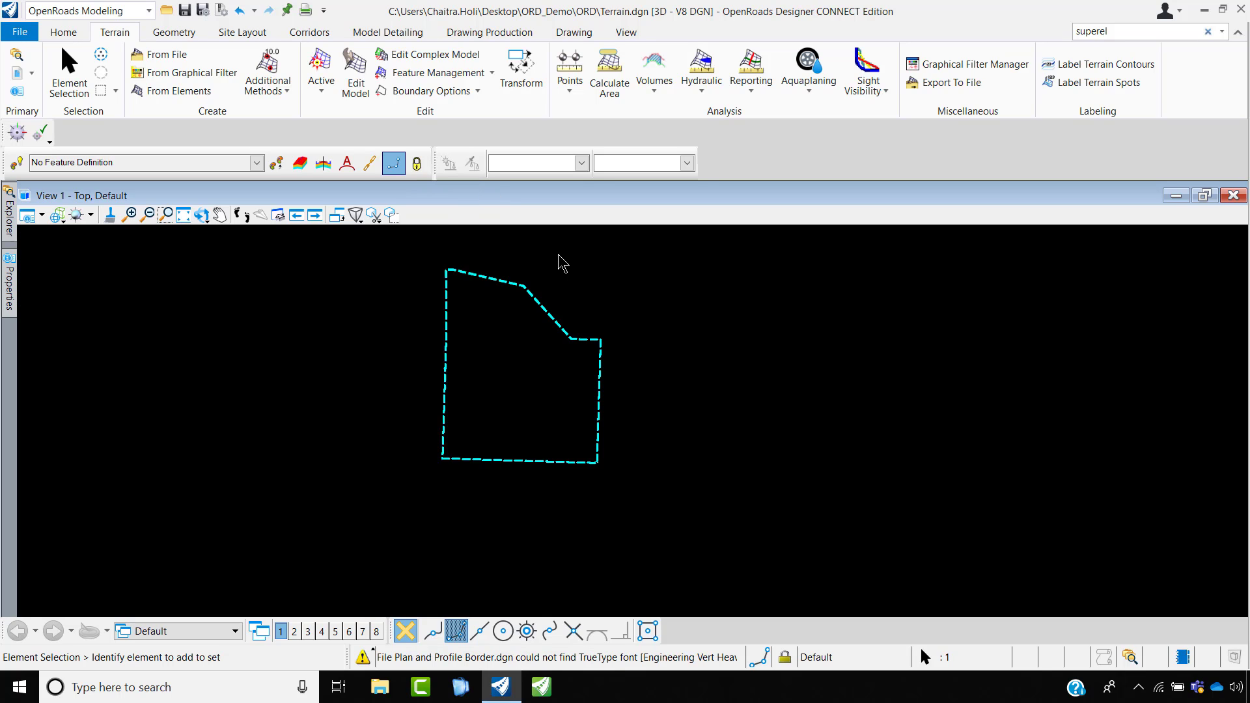
- Save the settings of Terrain.dgn and close OpenRoads Designer
scroll(284, 455, "down", 1)
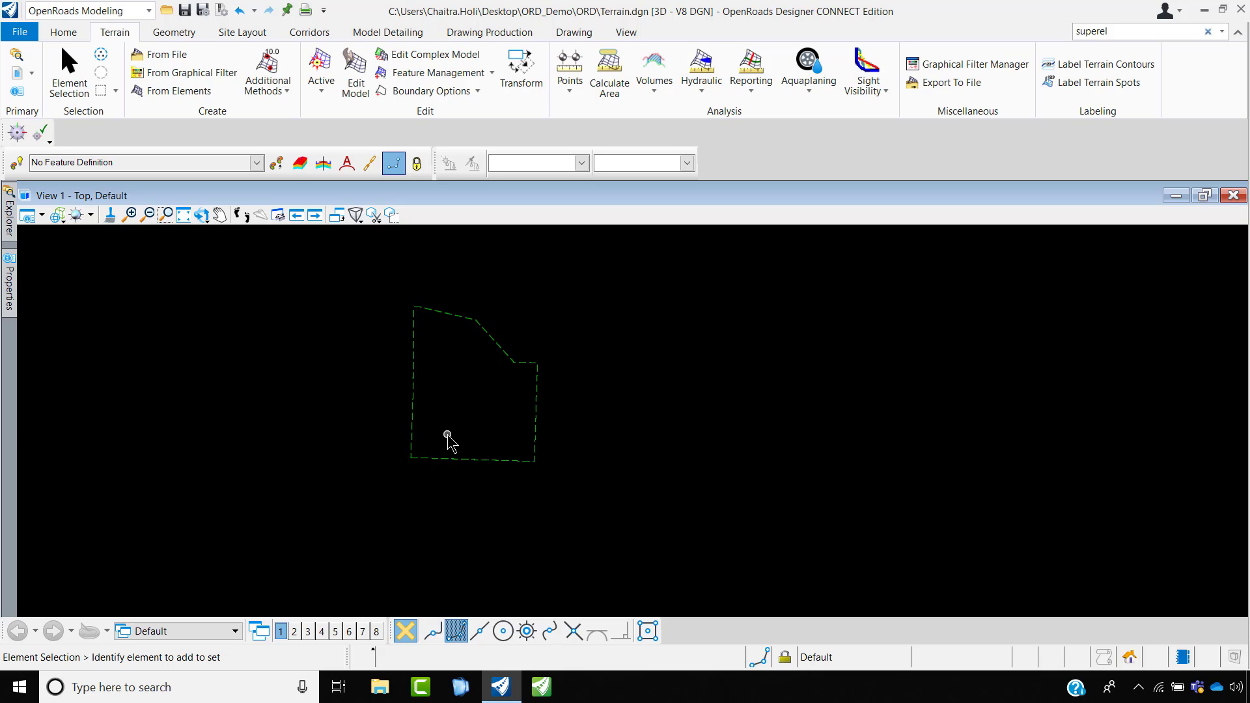
left_click(203, 11)
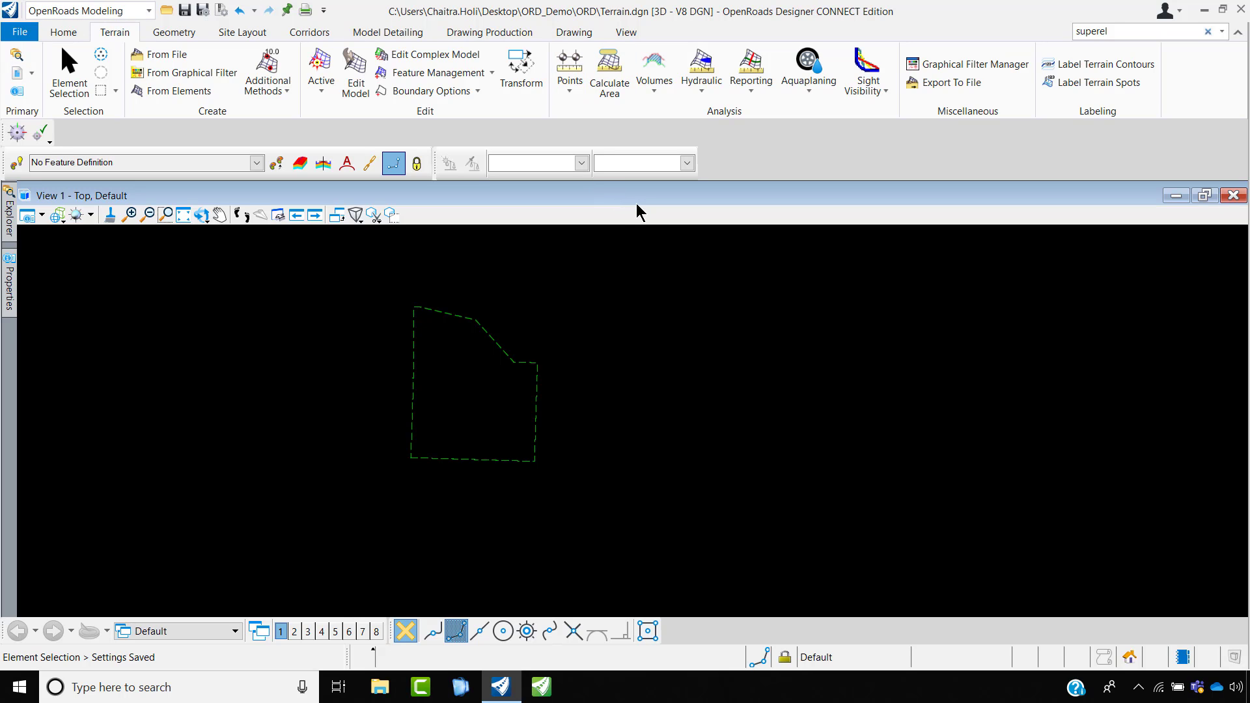
left_click(1240, 10)
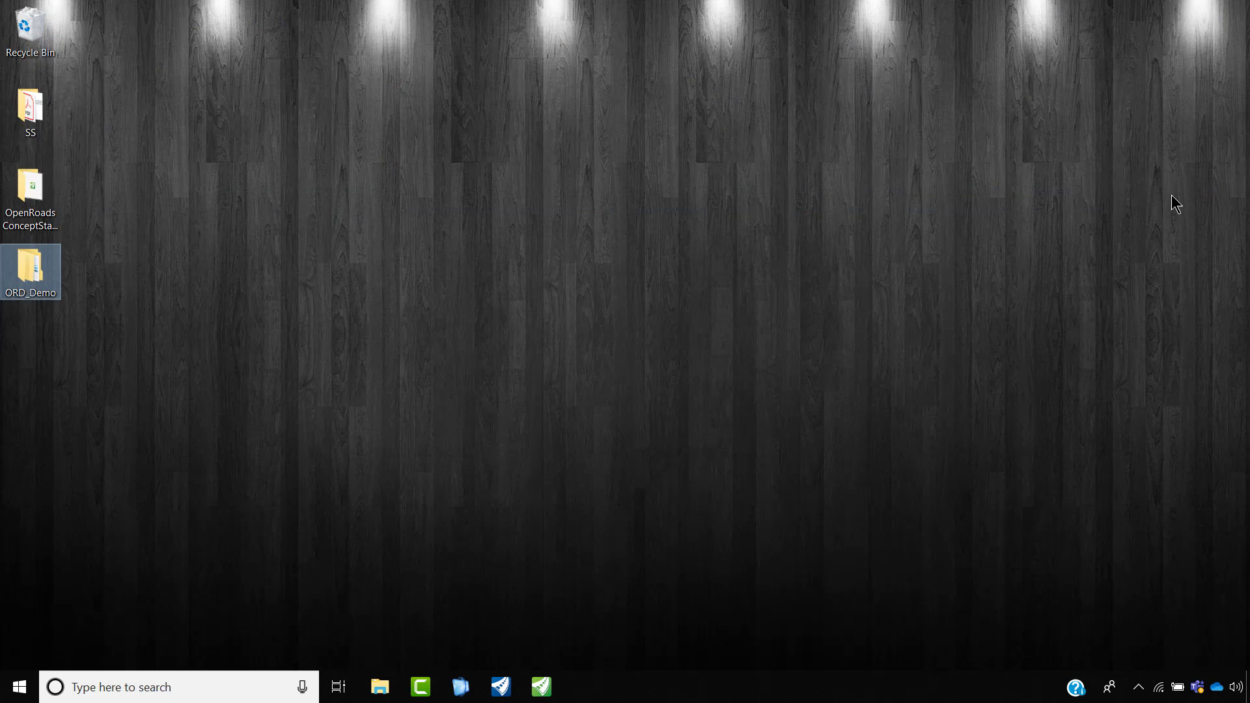
- Restart OpenRoads Designer in a maximized window and start a new file in the Desktop folder ORD_Demo\ORD
left_click(501, 689)
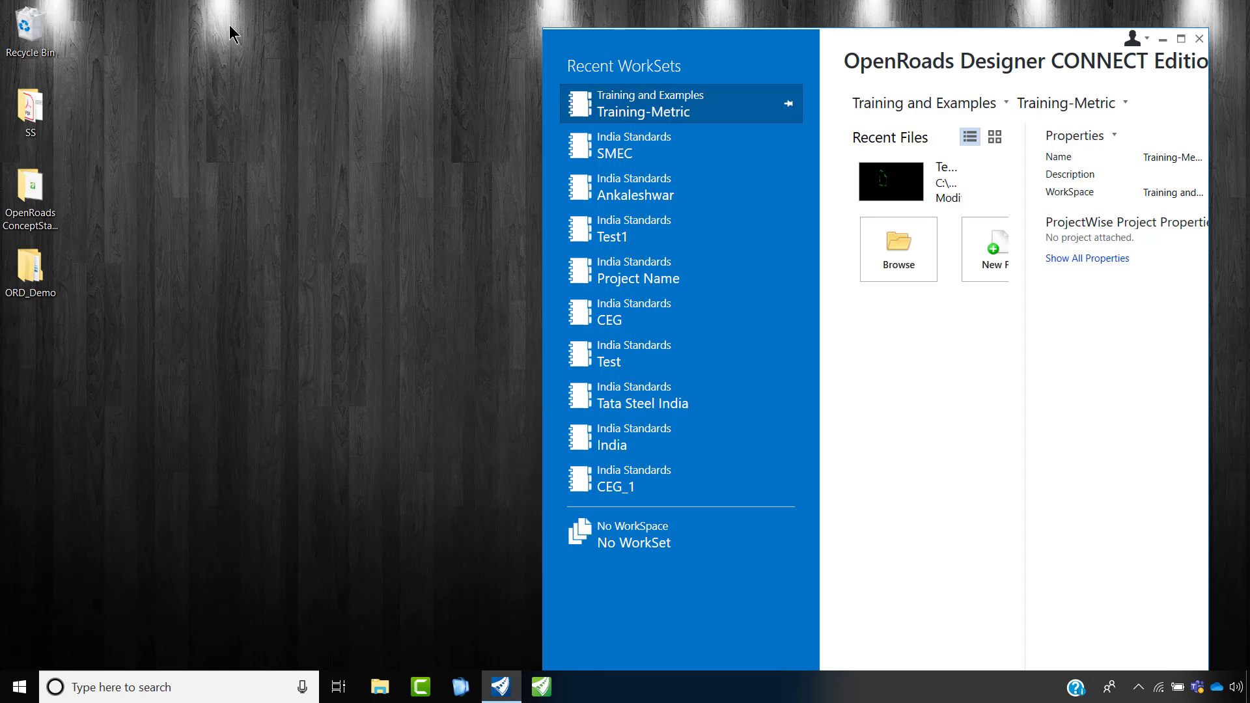
left_click(1181, 38)
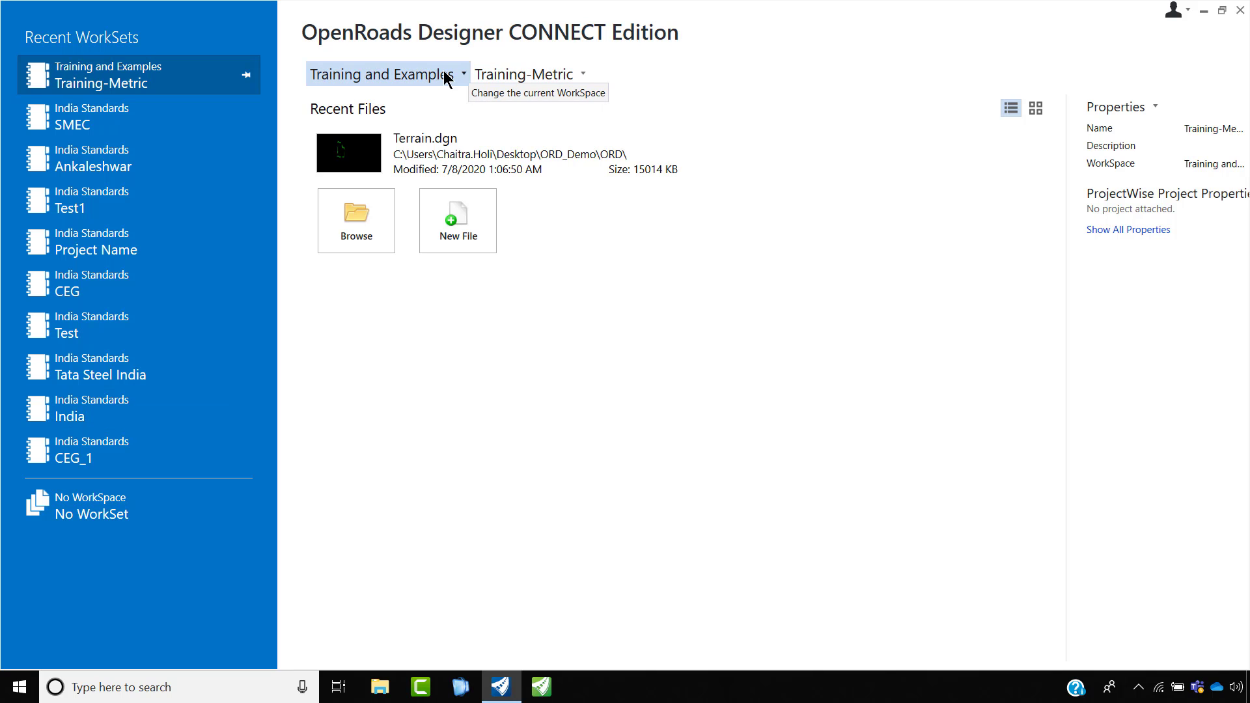
left_click(478, 225)
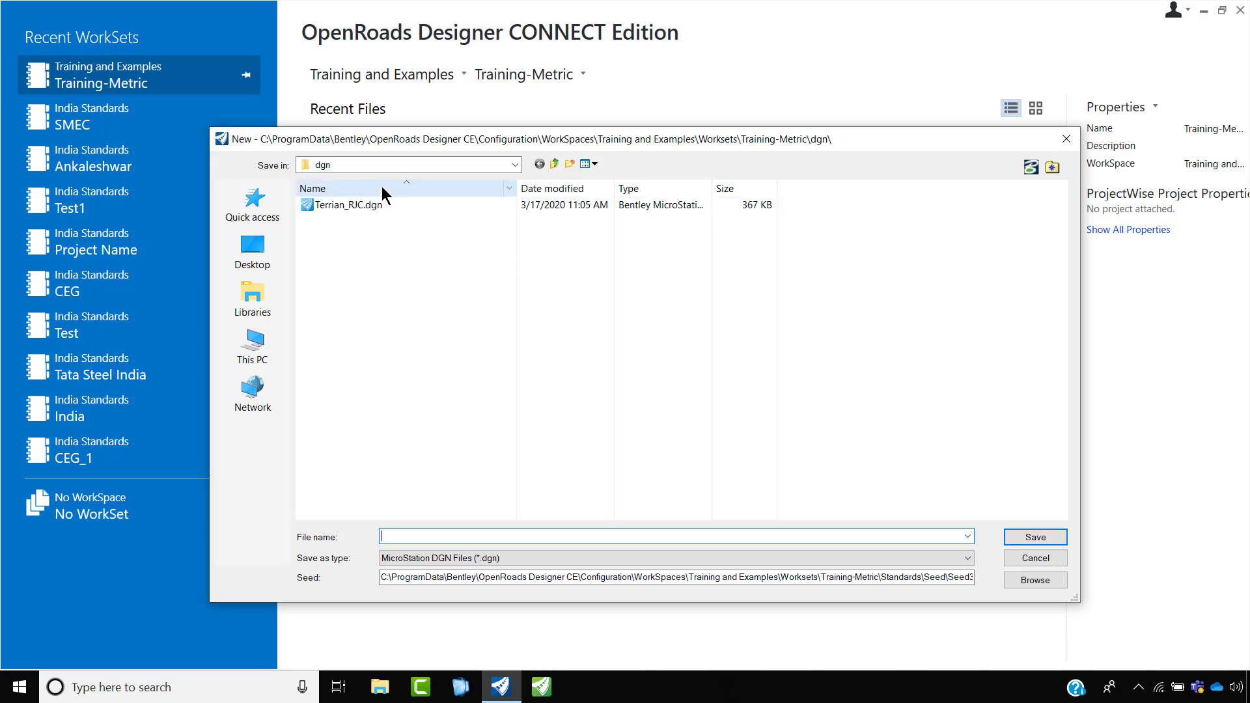
left_click(252, 251)
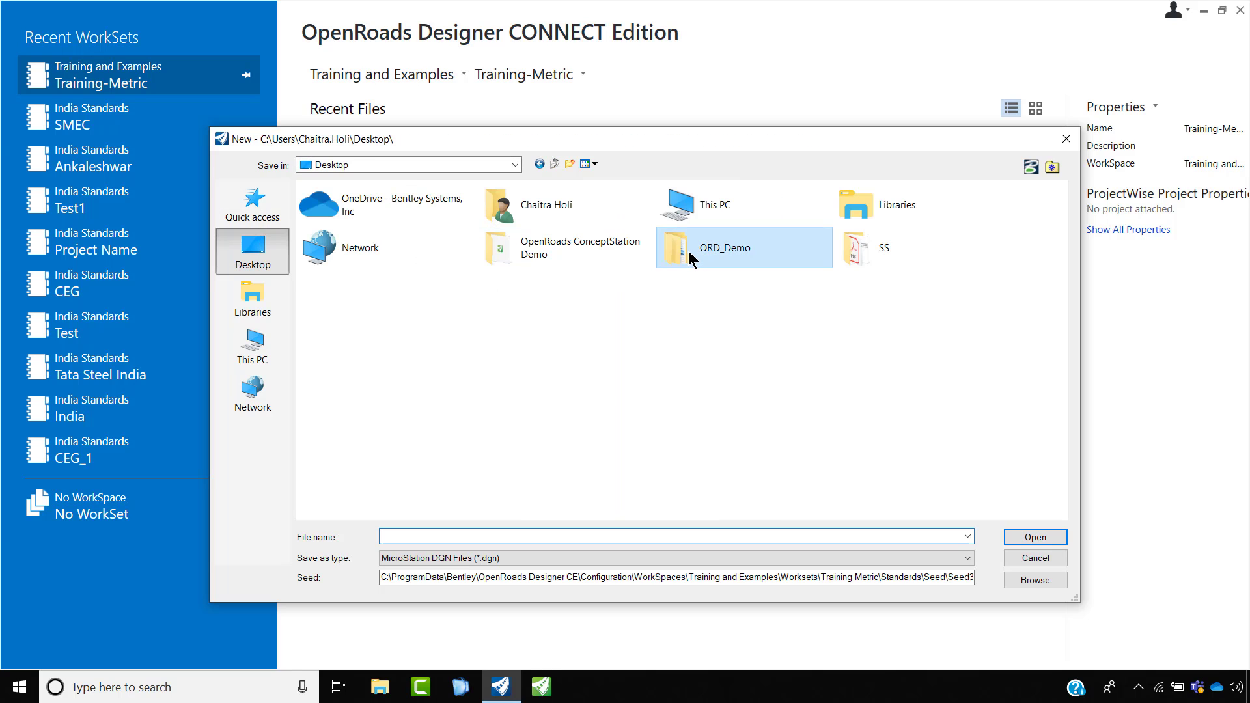
double_click(690, 248)
double_click(399, 218)
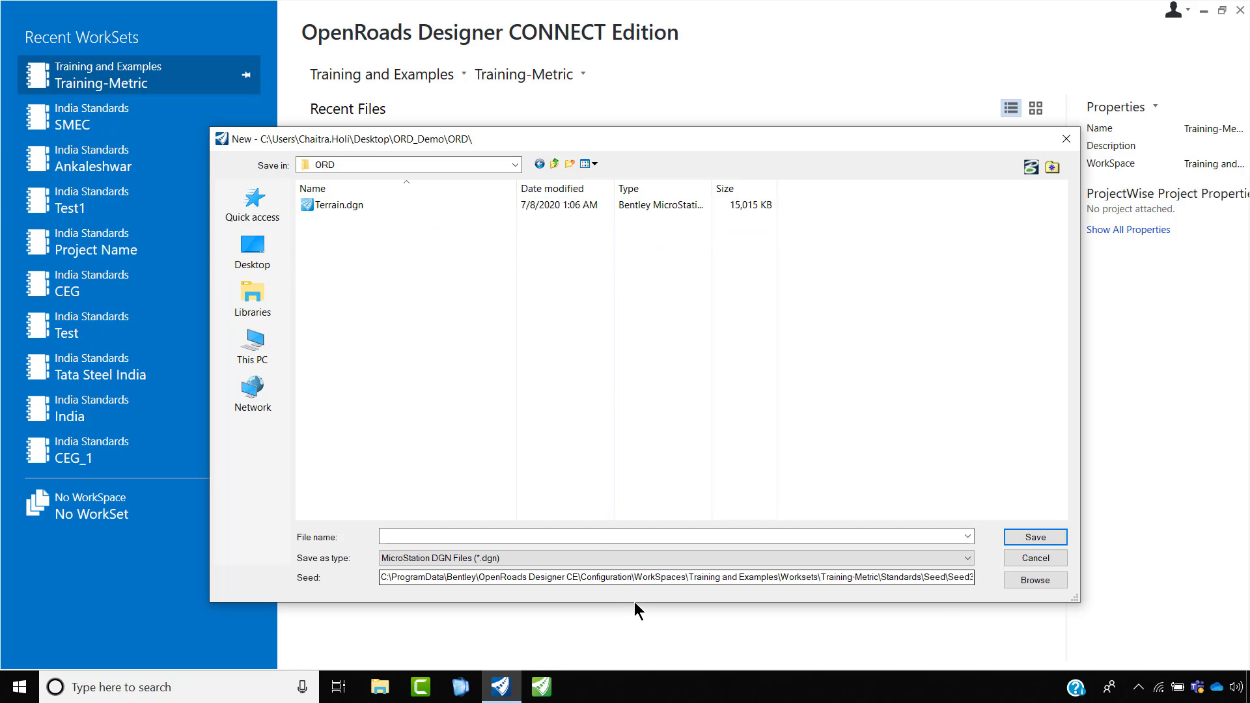
- Name the new file Geometry, choose Seed2D - Metric Training.dgn as its seed, and save it
left_click(604, 536)
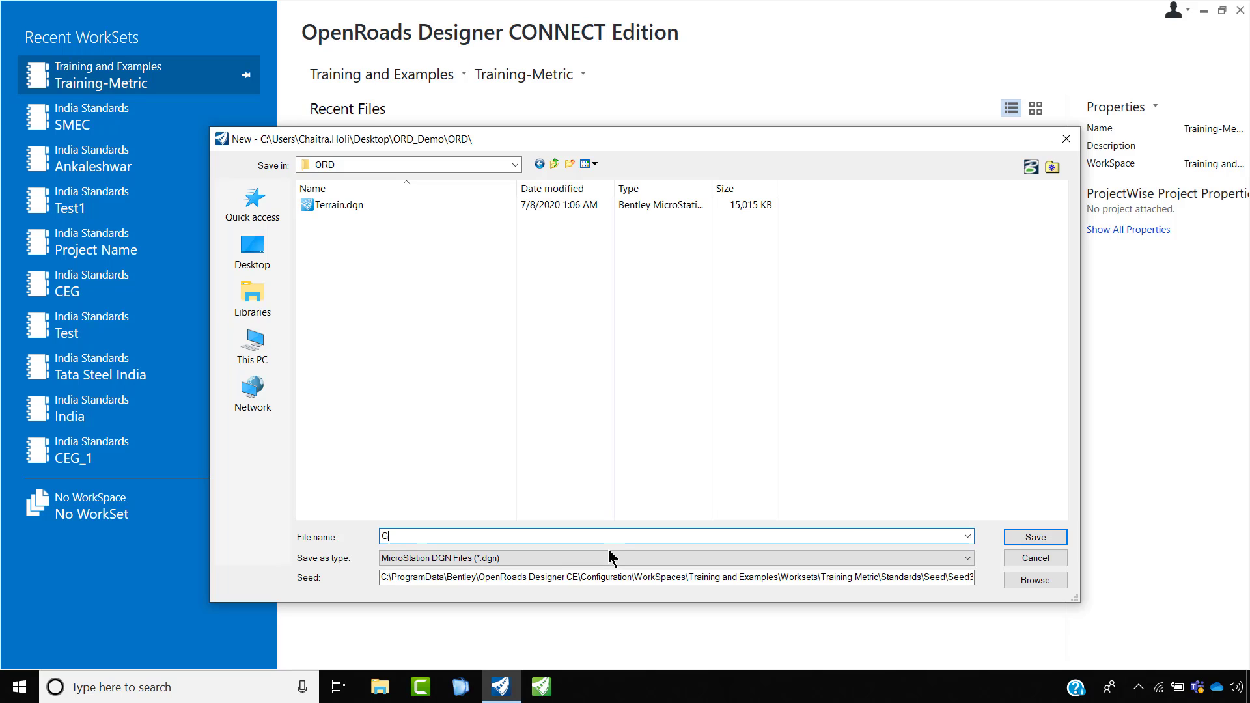
type("Geometry")
left_click(1034, 579)
left_click(244, 116)
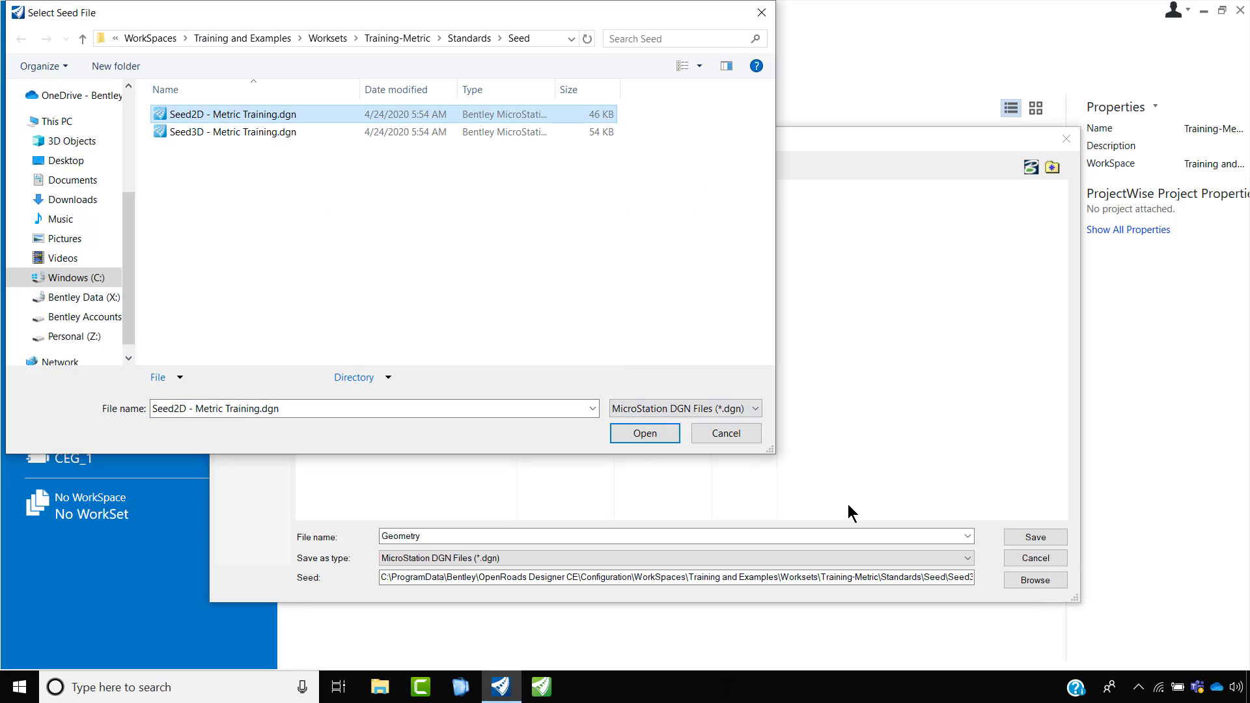
left_click(662, 430)
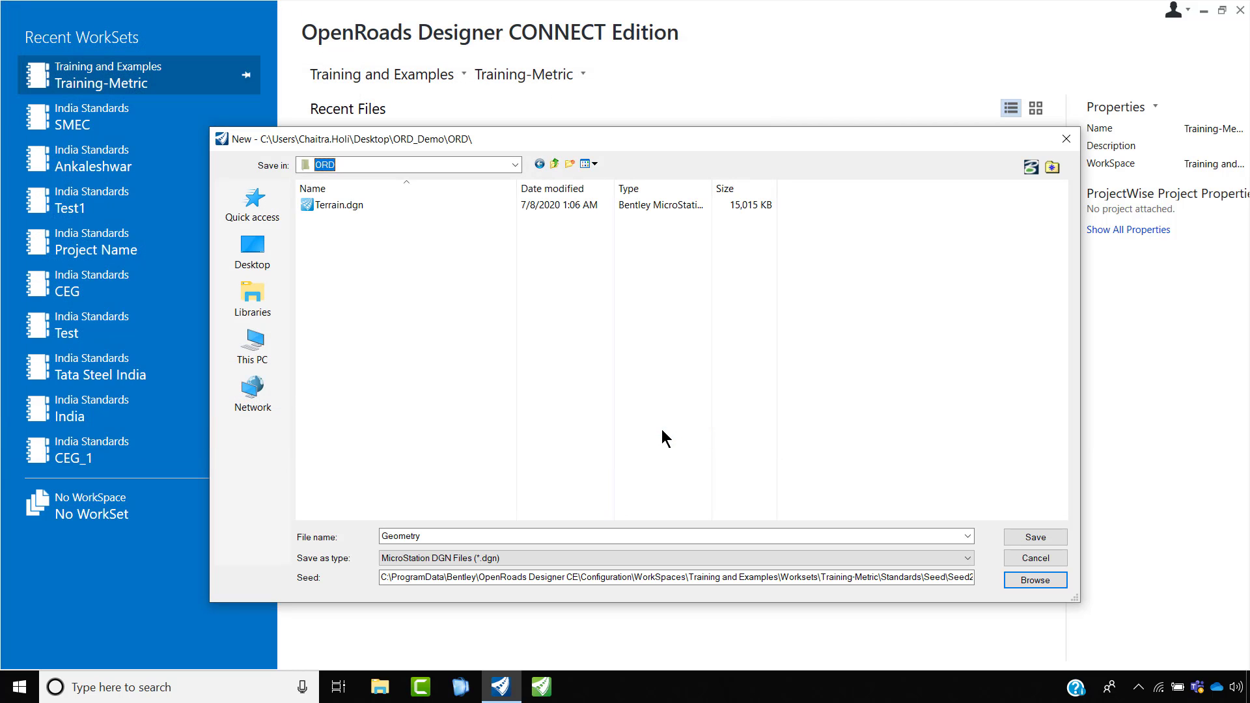
left_click(1048, 538)
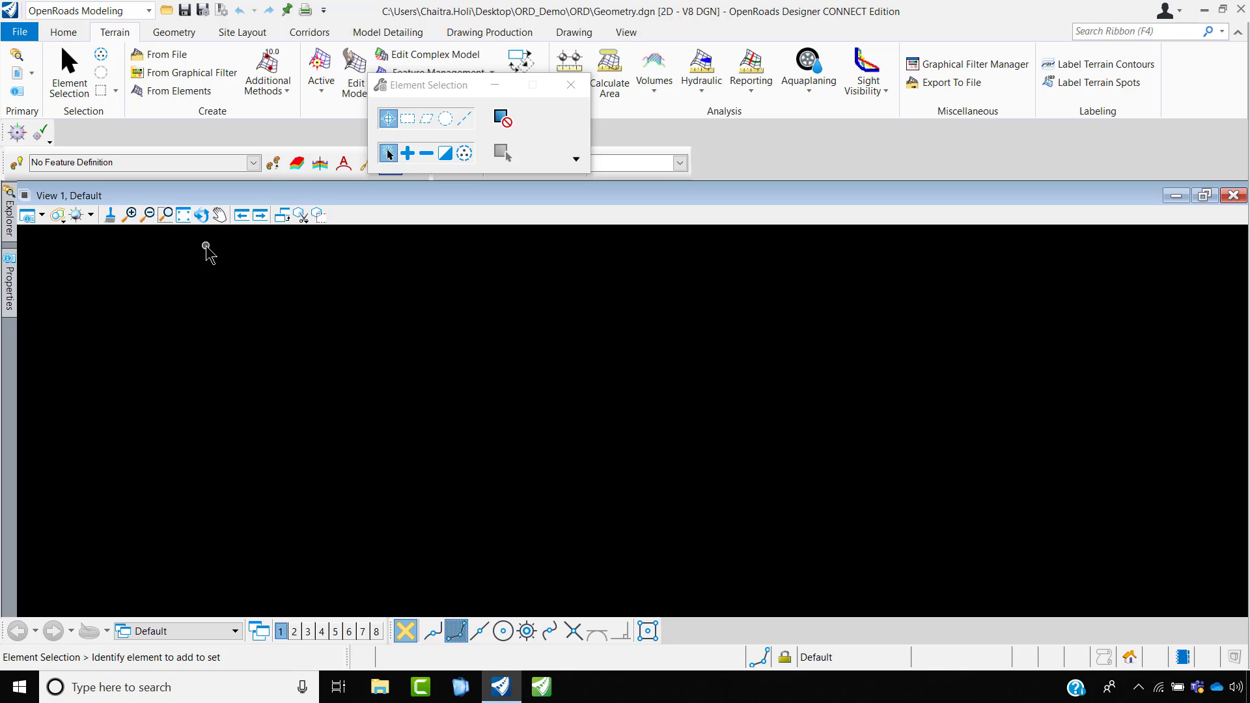
- Attach Terrain.dgn from the Desktop folder ORD_Demo\ORD as a reference with the Coincident World attachment method
left_click(183, 215)
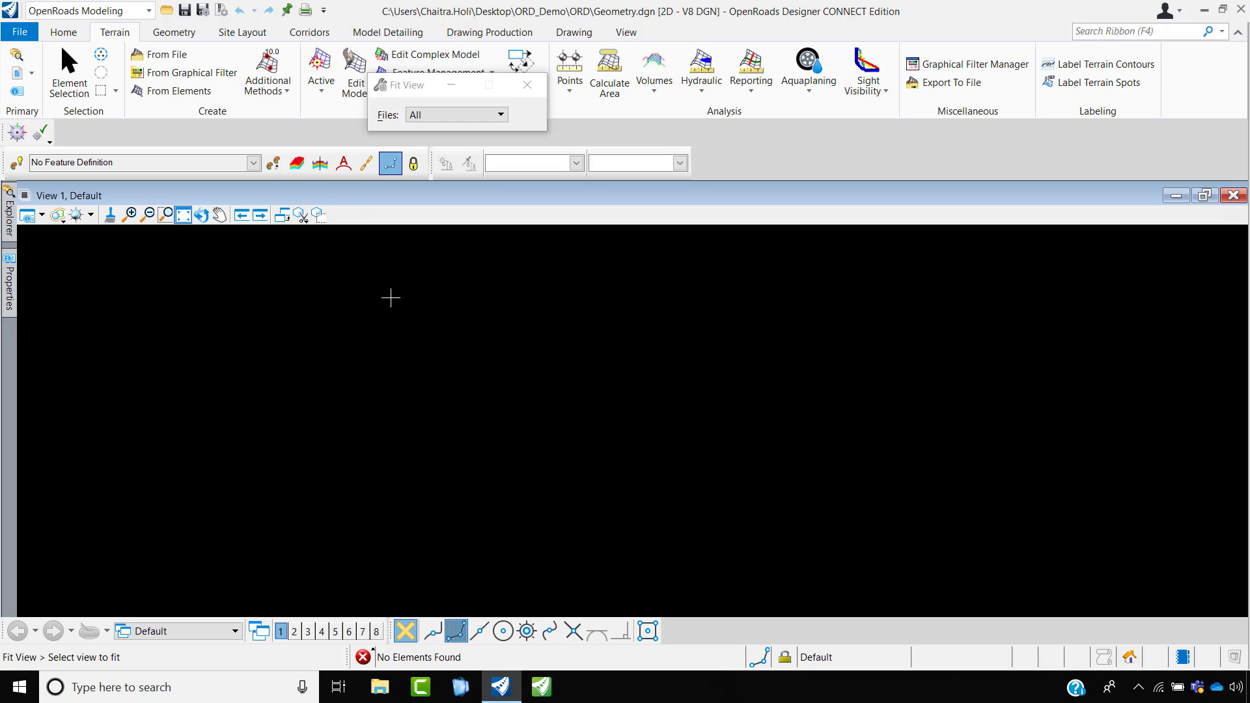
left_click(16, 75)
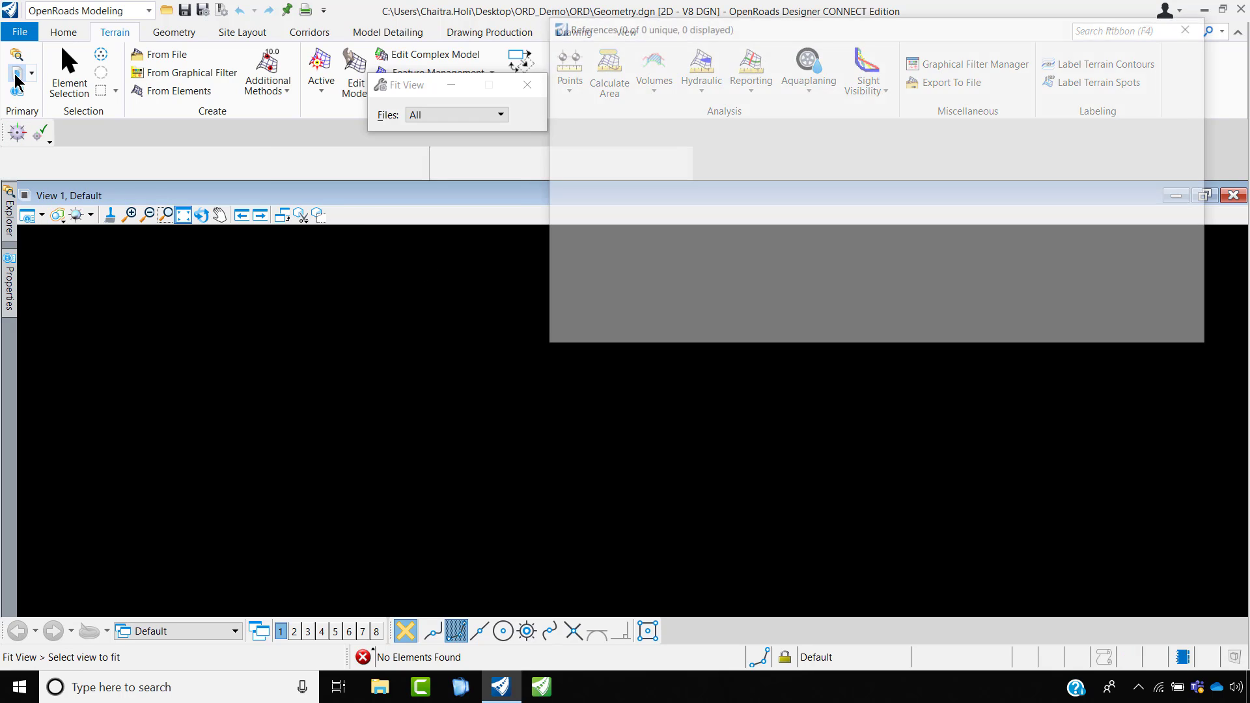
left_click(594, 75)
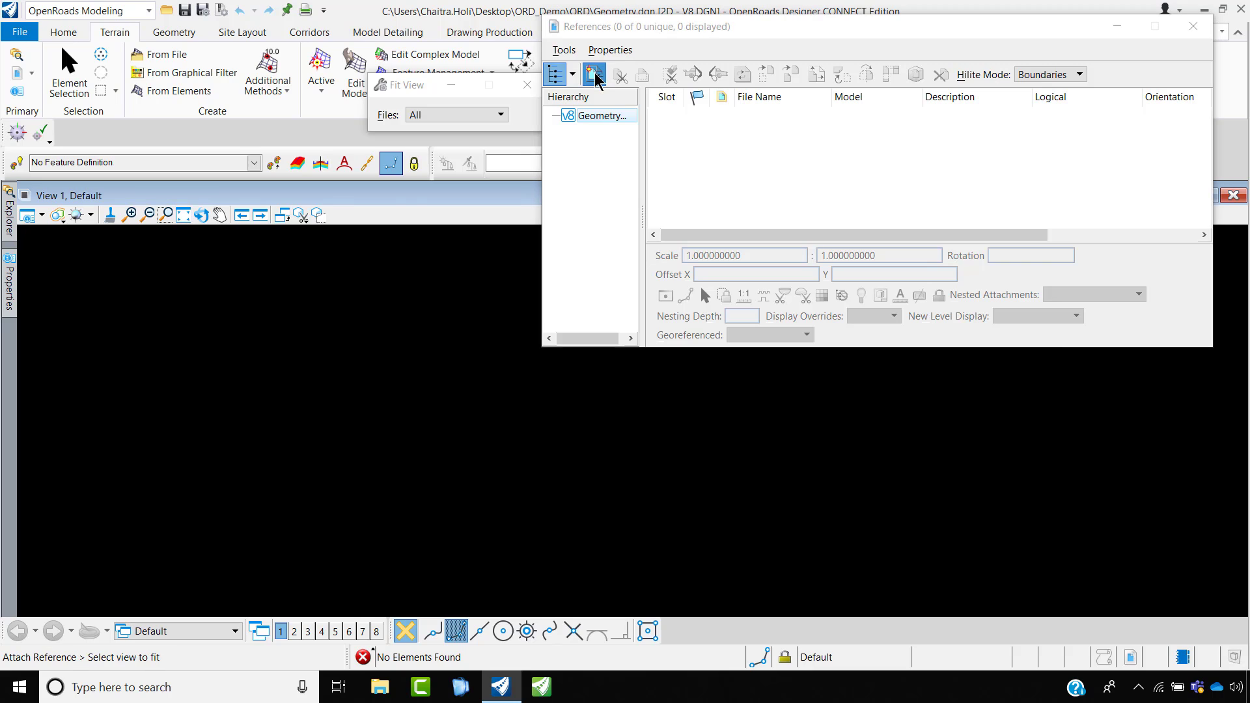
left_click(252, 250)
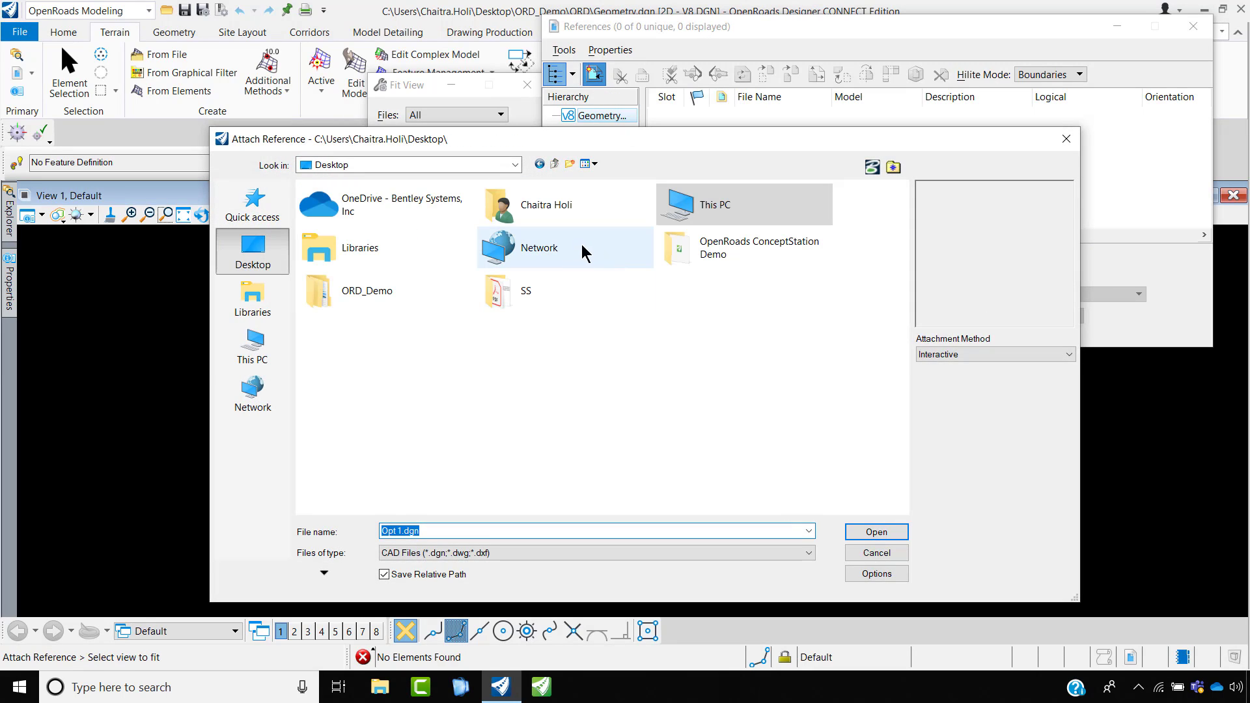
double_click(414, 300)
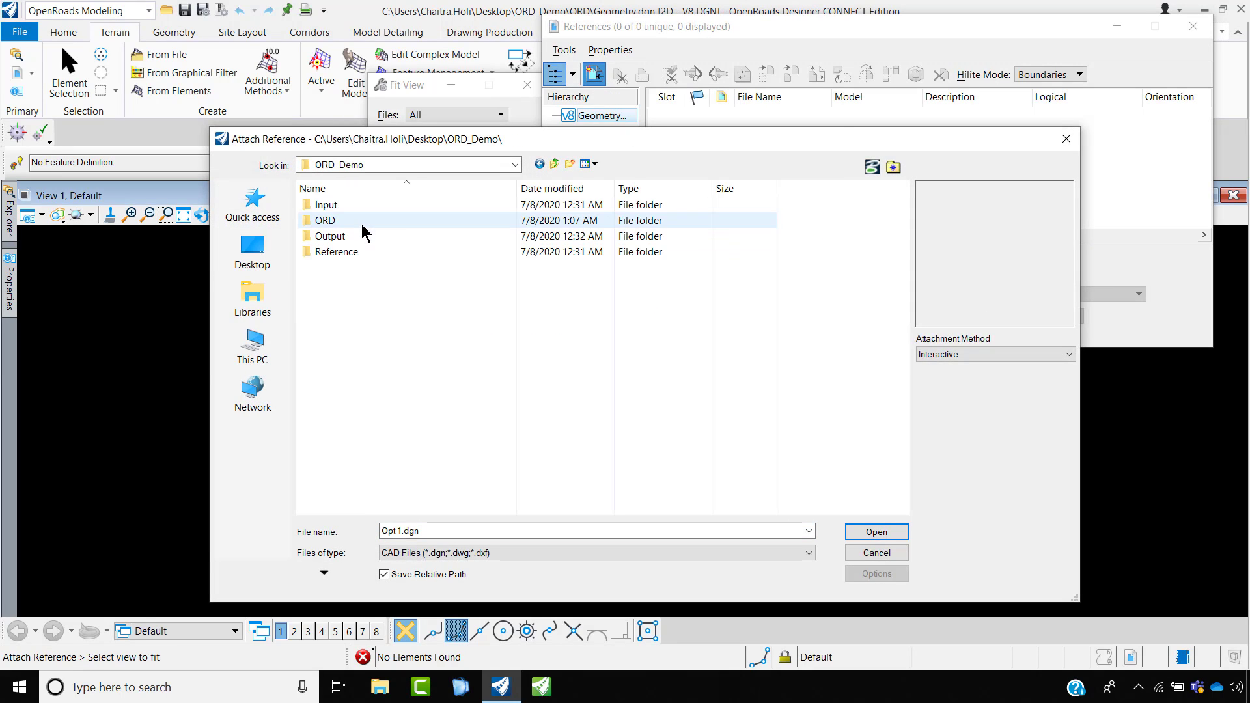
double_click(361, 223)
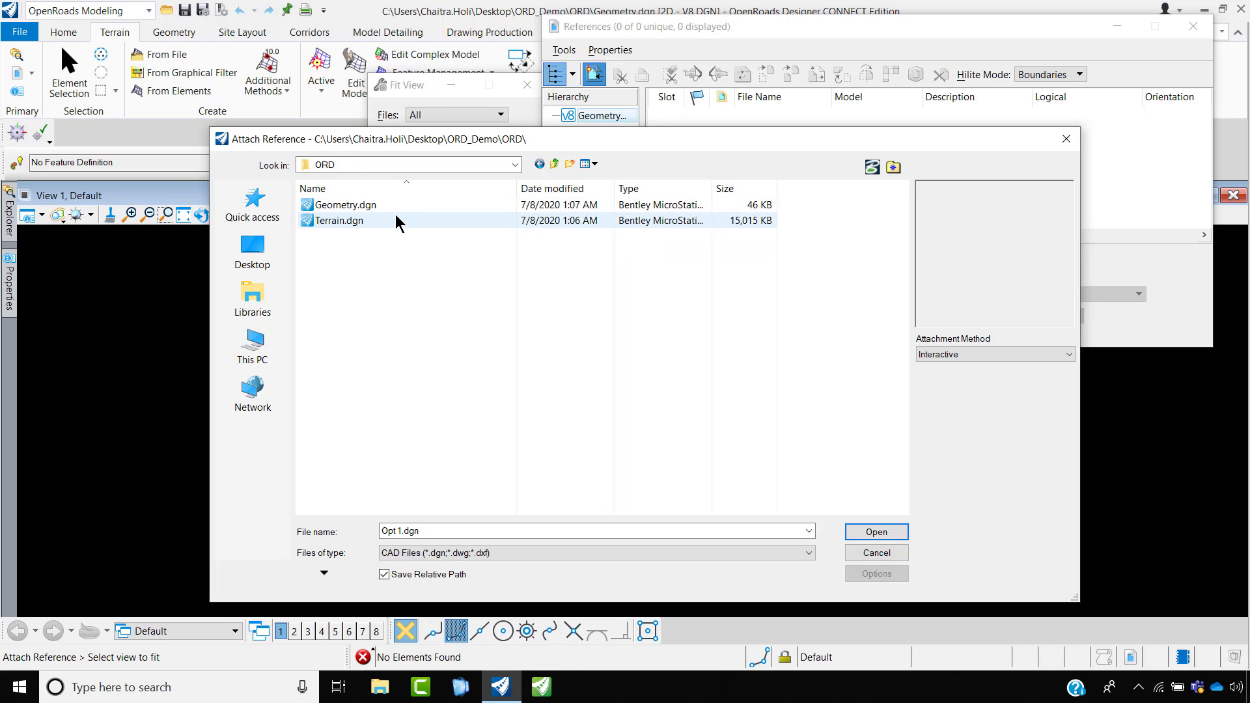
left_click(395, 219)
left_click(1031, 356)
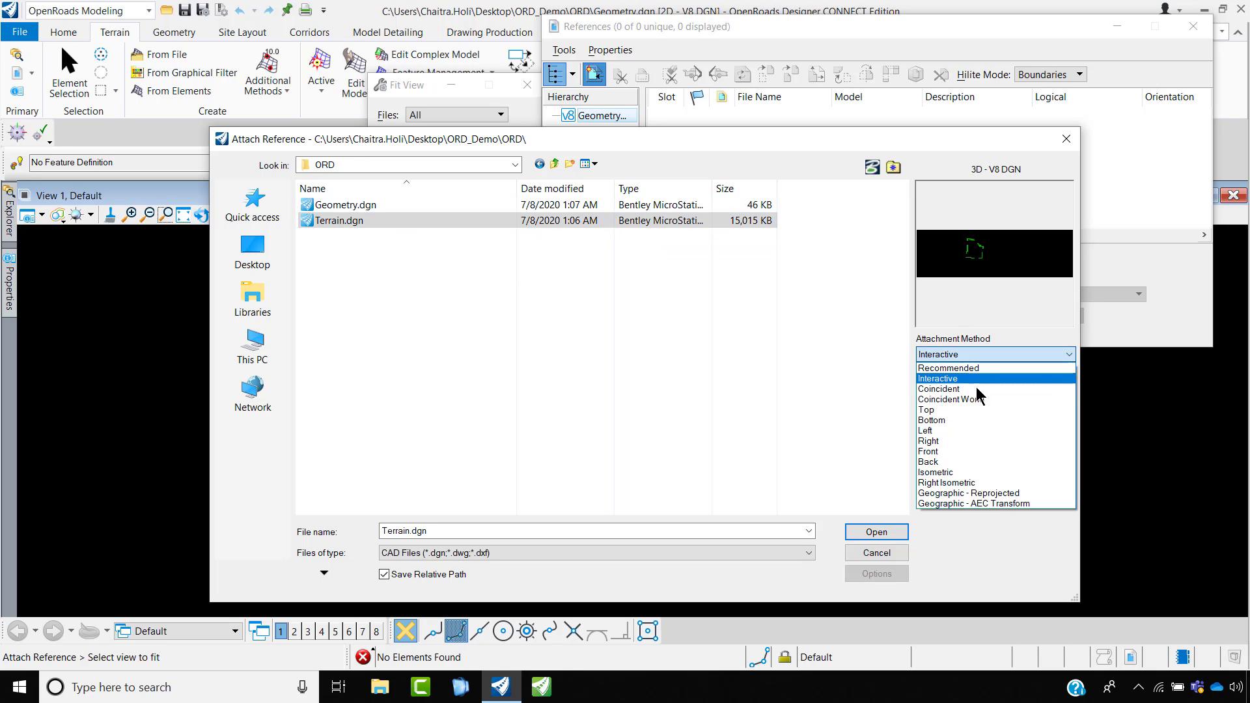
left_click(977, 399)
left_click(876, 532)
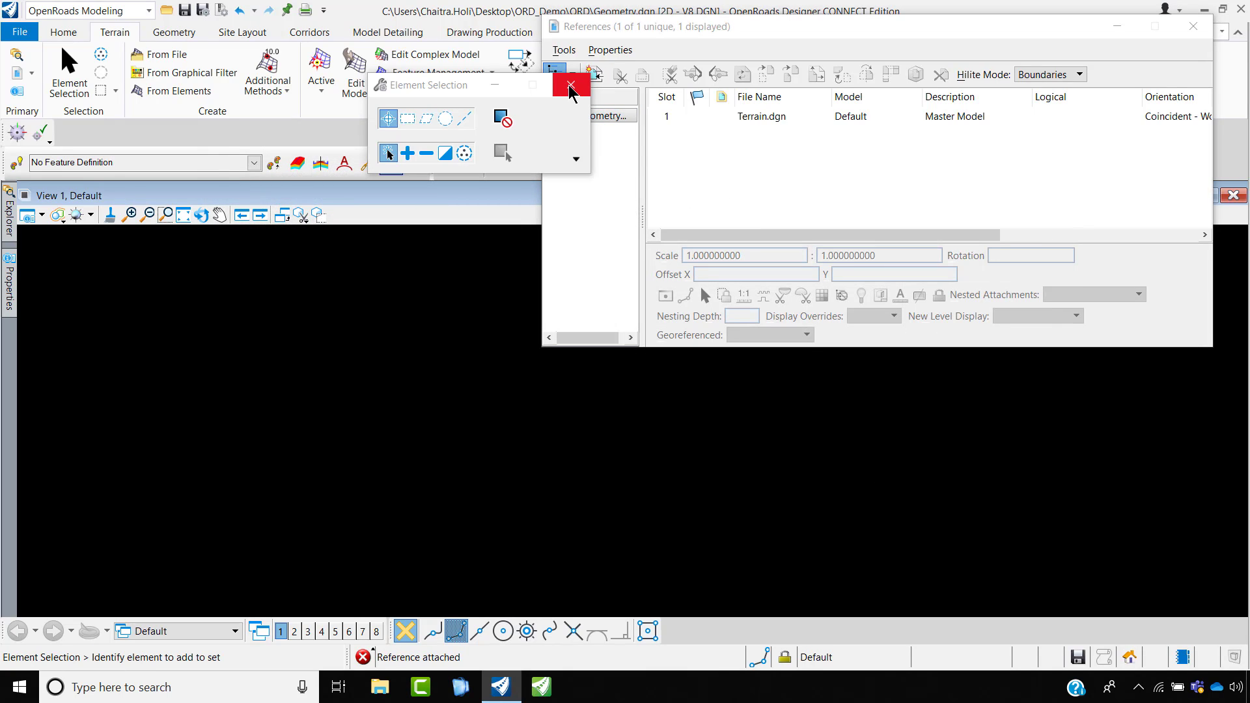
left_click(570, 85)
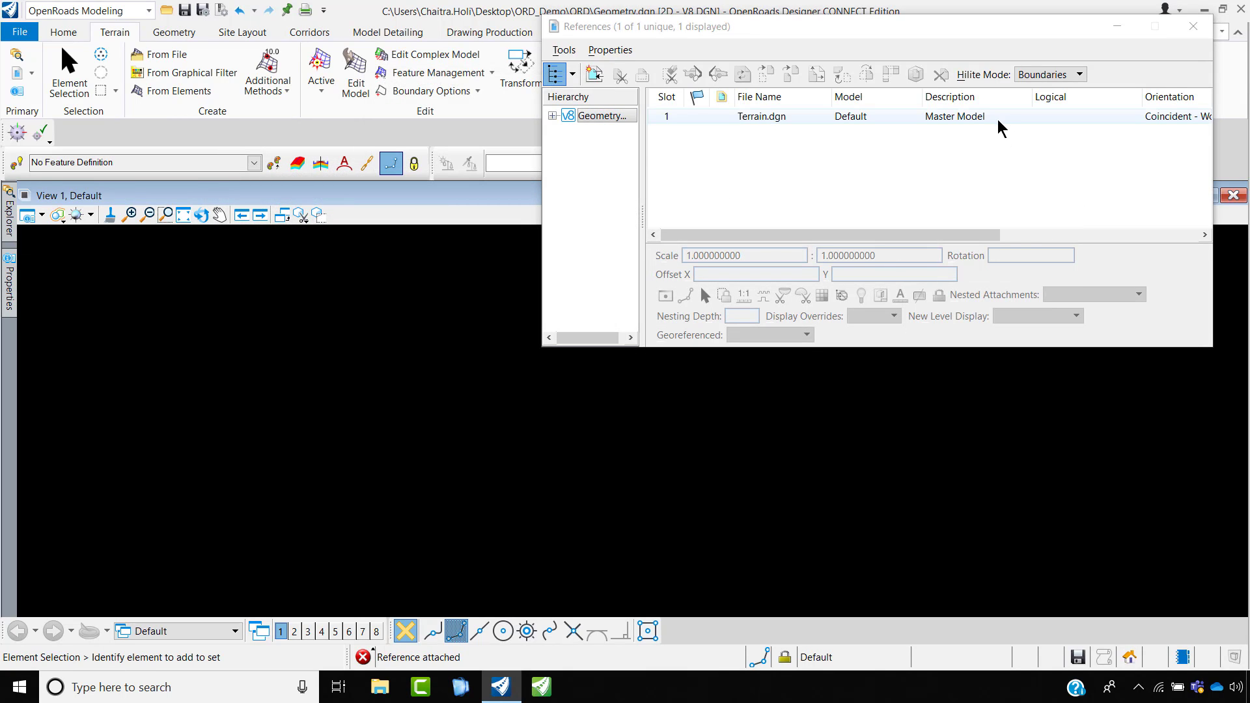
- Fit the view to the attached terrain reference and minimize the References dialog
left_click(1078, 118)
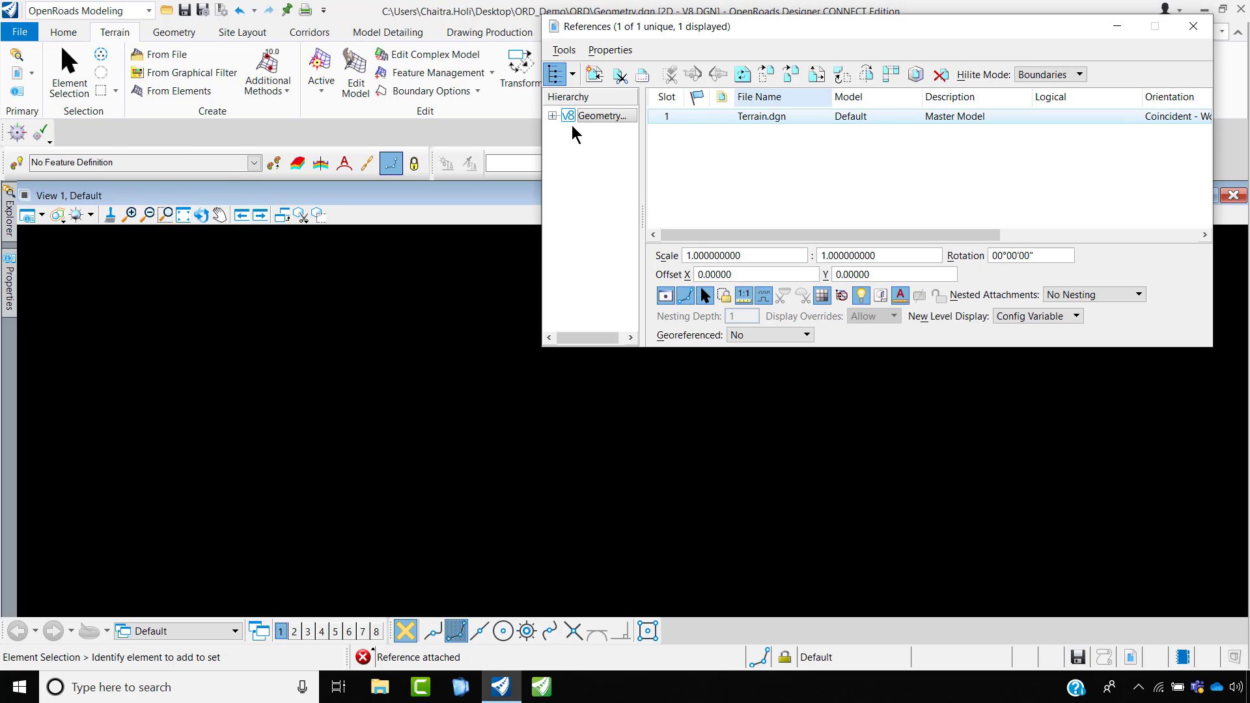
left_click(182, 214)
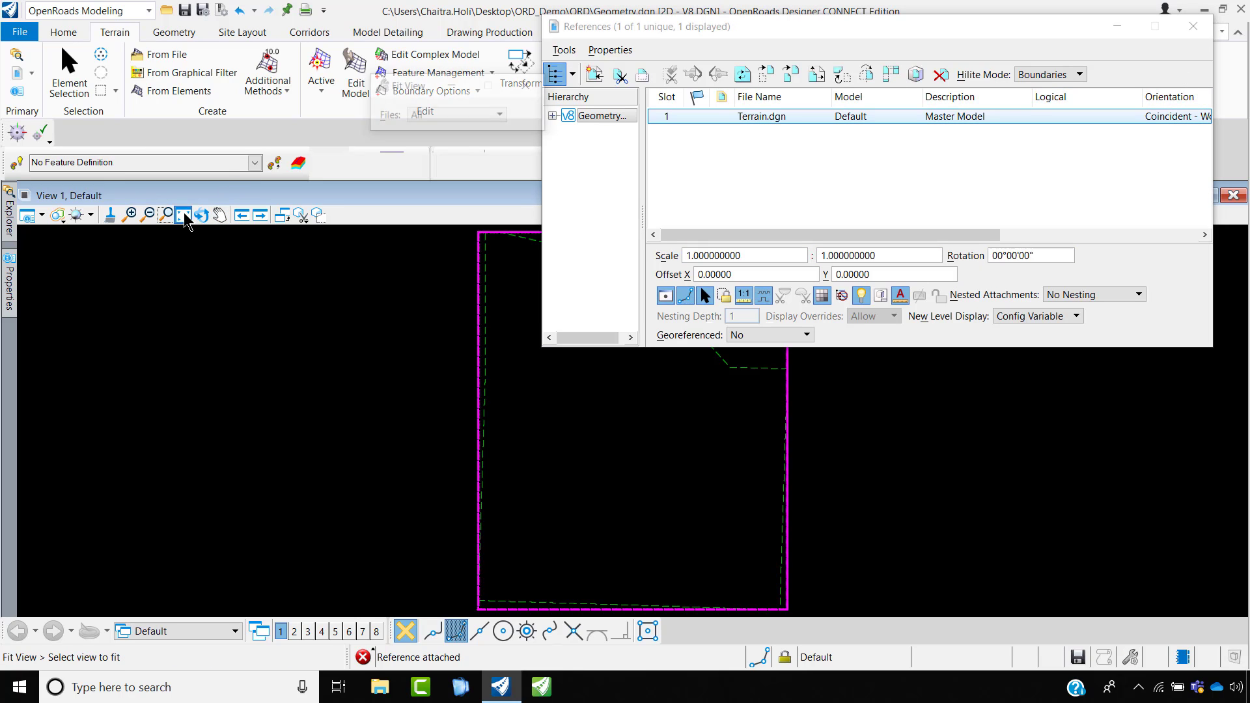
left_click(164, 435)
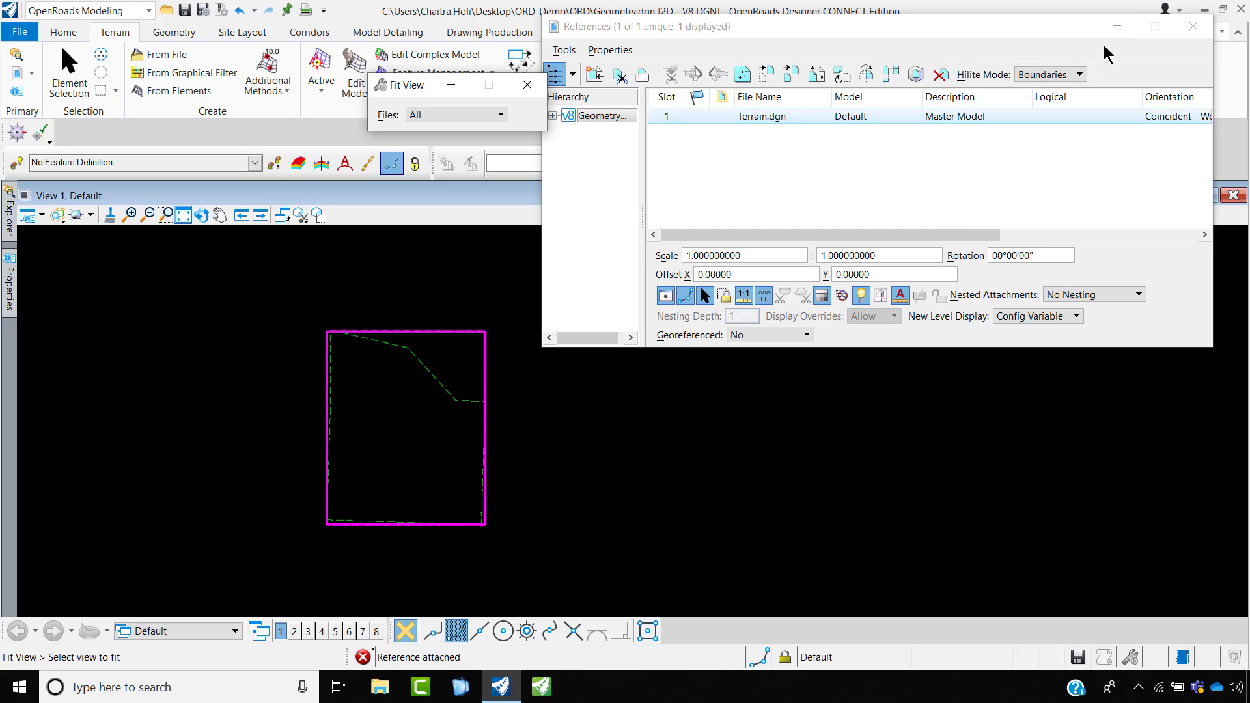
left_click(1116, 26)
left_click(626, 32)
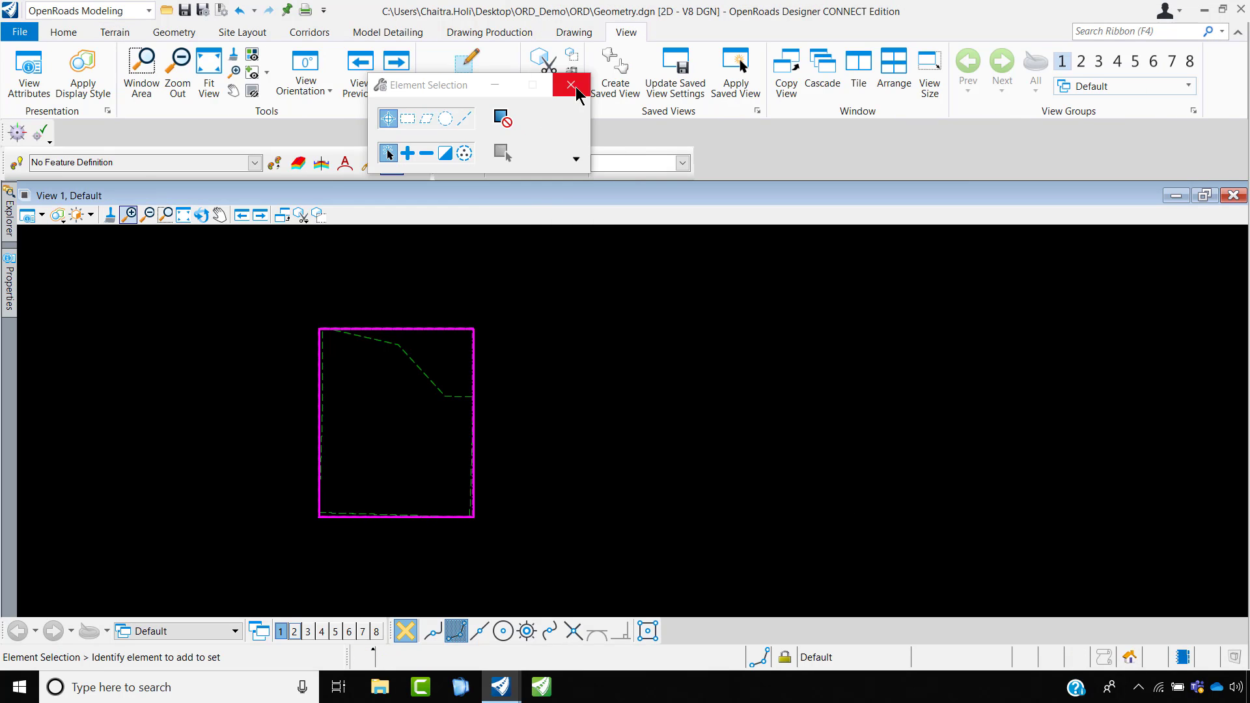
left_click(572, 83)
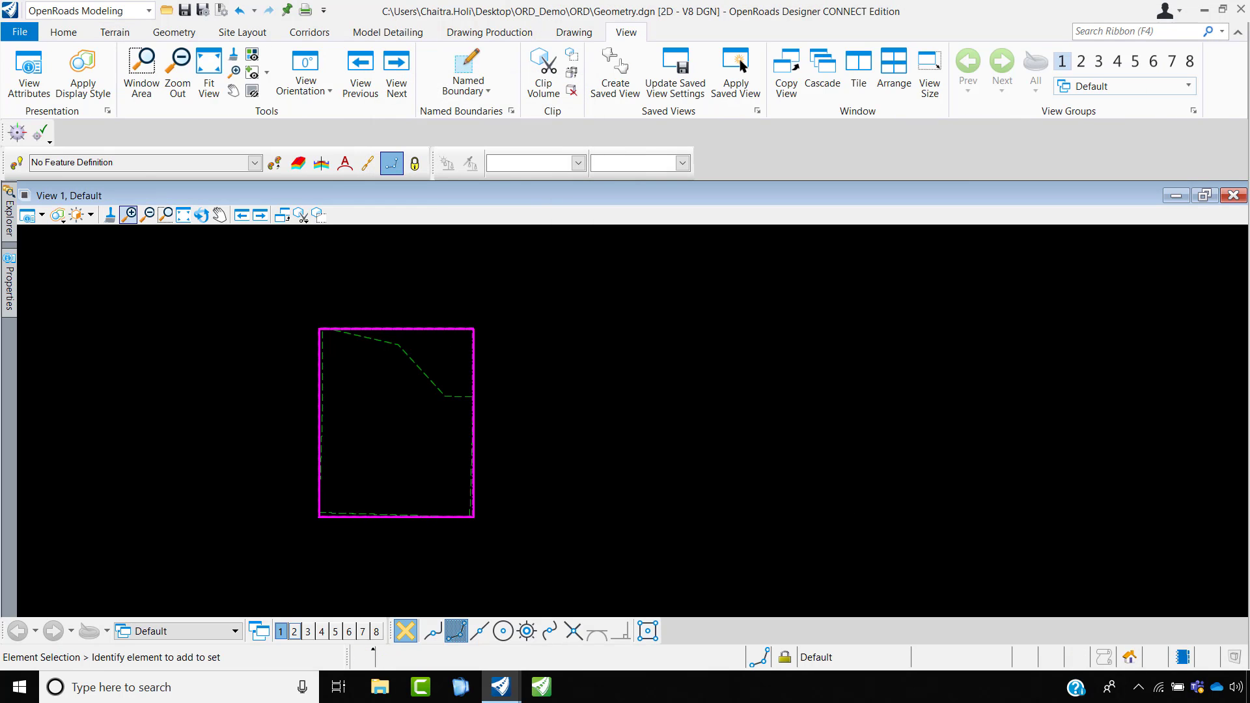
- Start a geometry import and open Opt 1.alg from the Desktop folder ORD_Demo\Input\Geometry
left_click(175, 33)
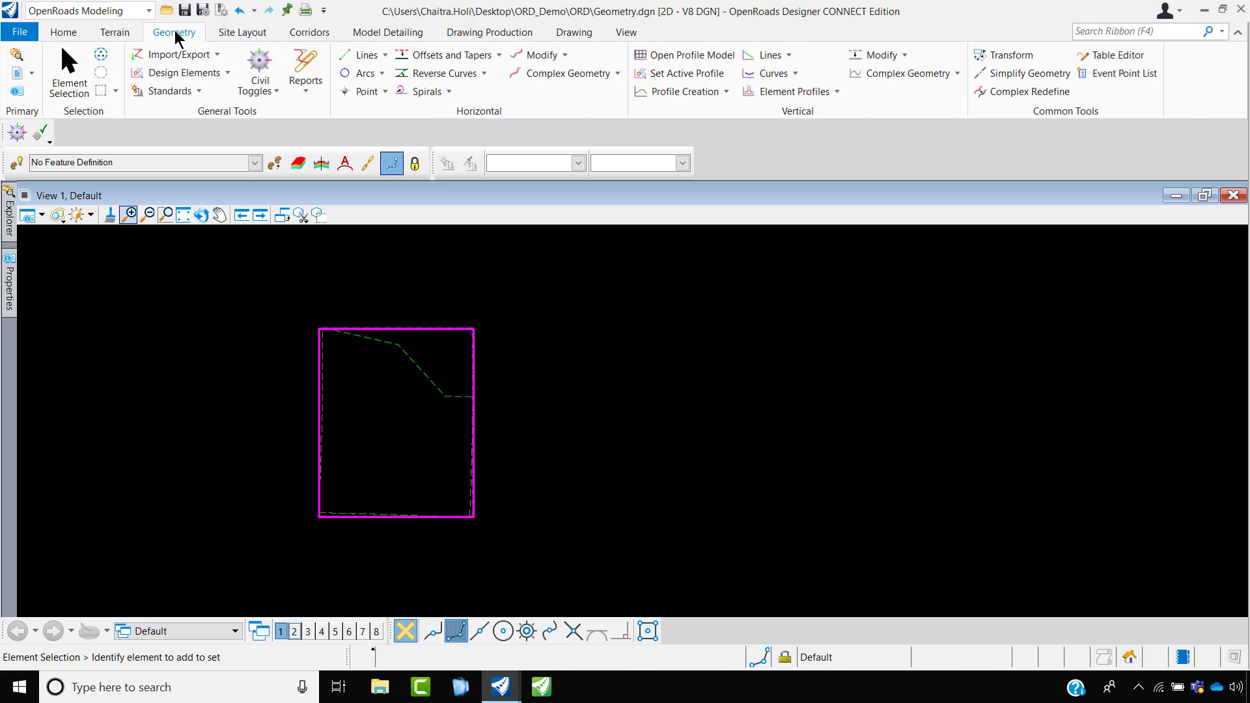
left_click(216, 52)
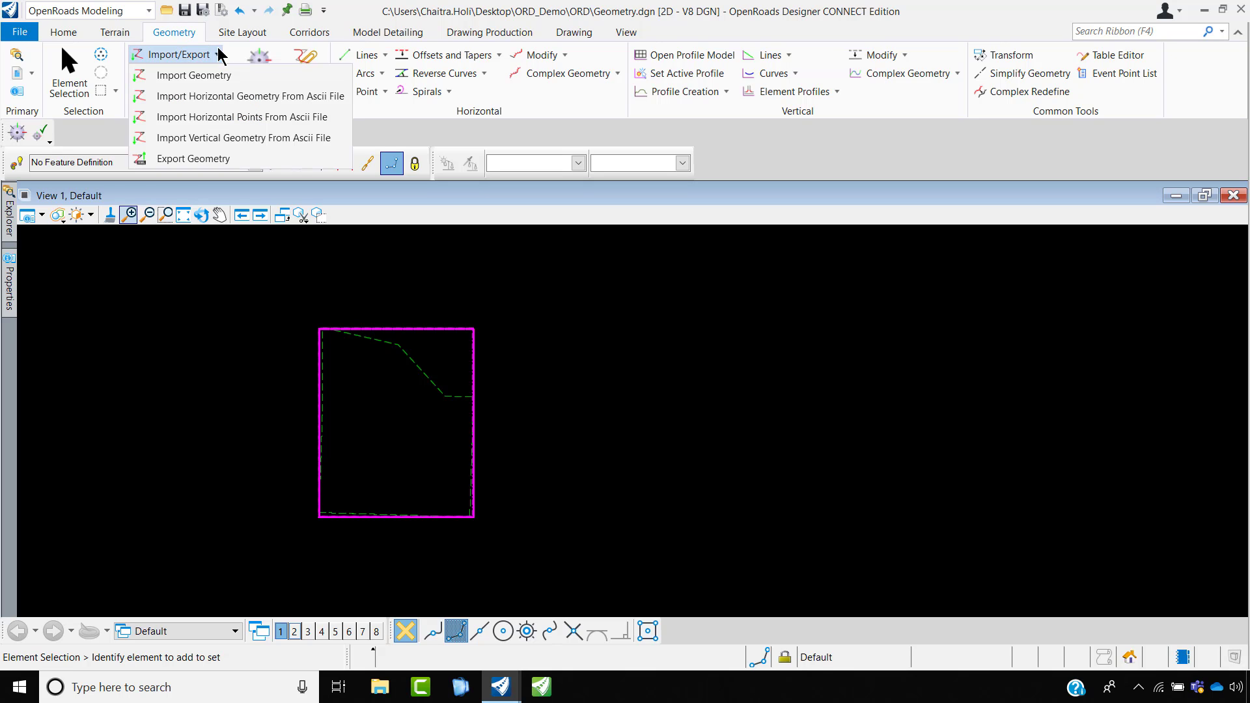
left_click(193, 75)
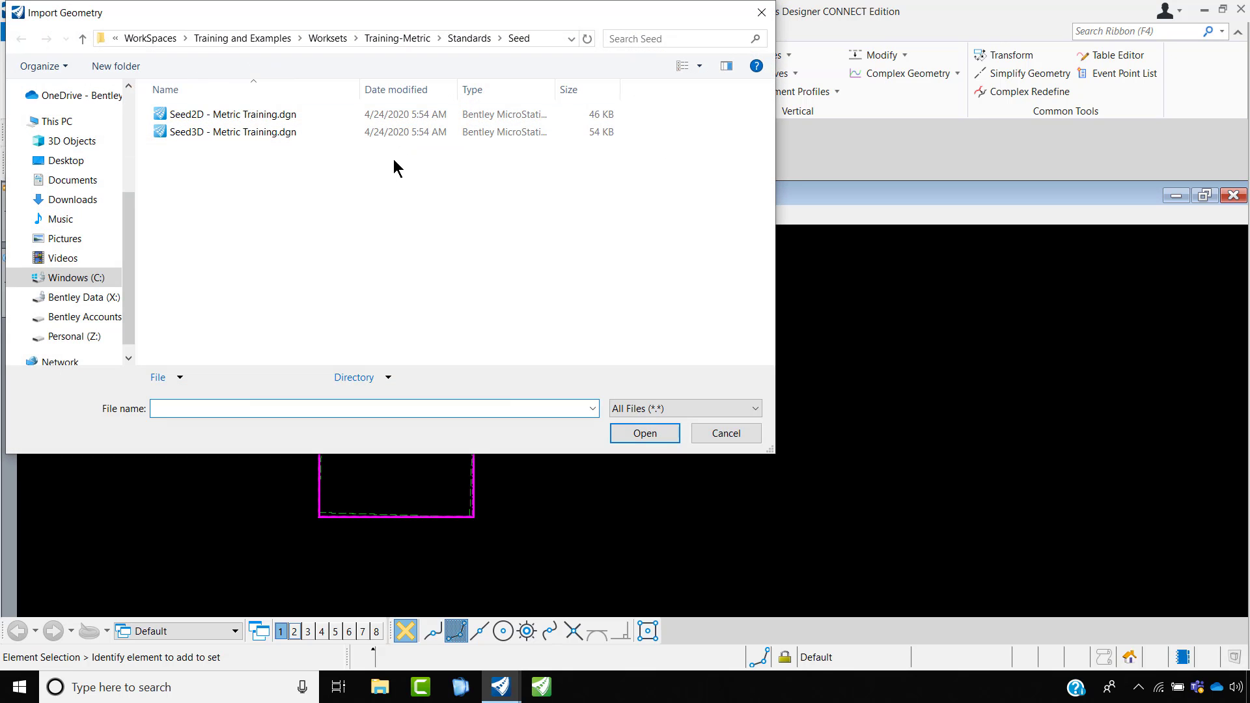
left_click(109, 161)
double_click(294, 147)
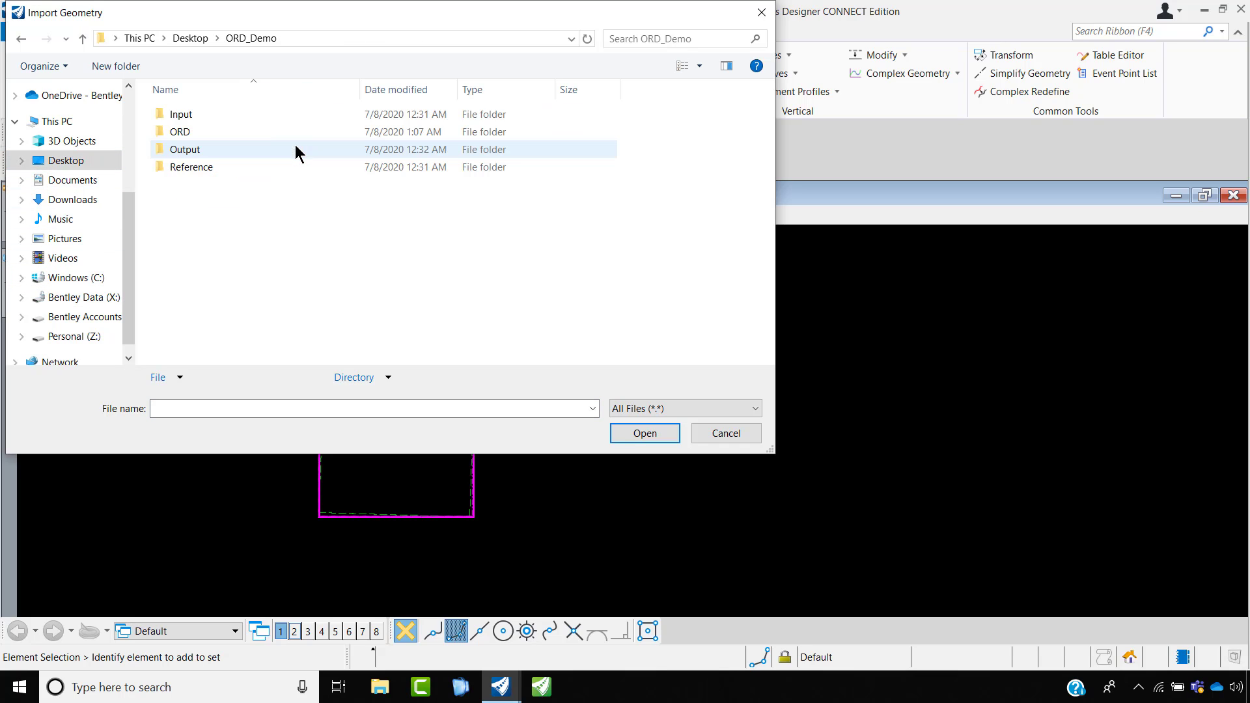
double_click(226, 112)
double_click(217, 113)
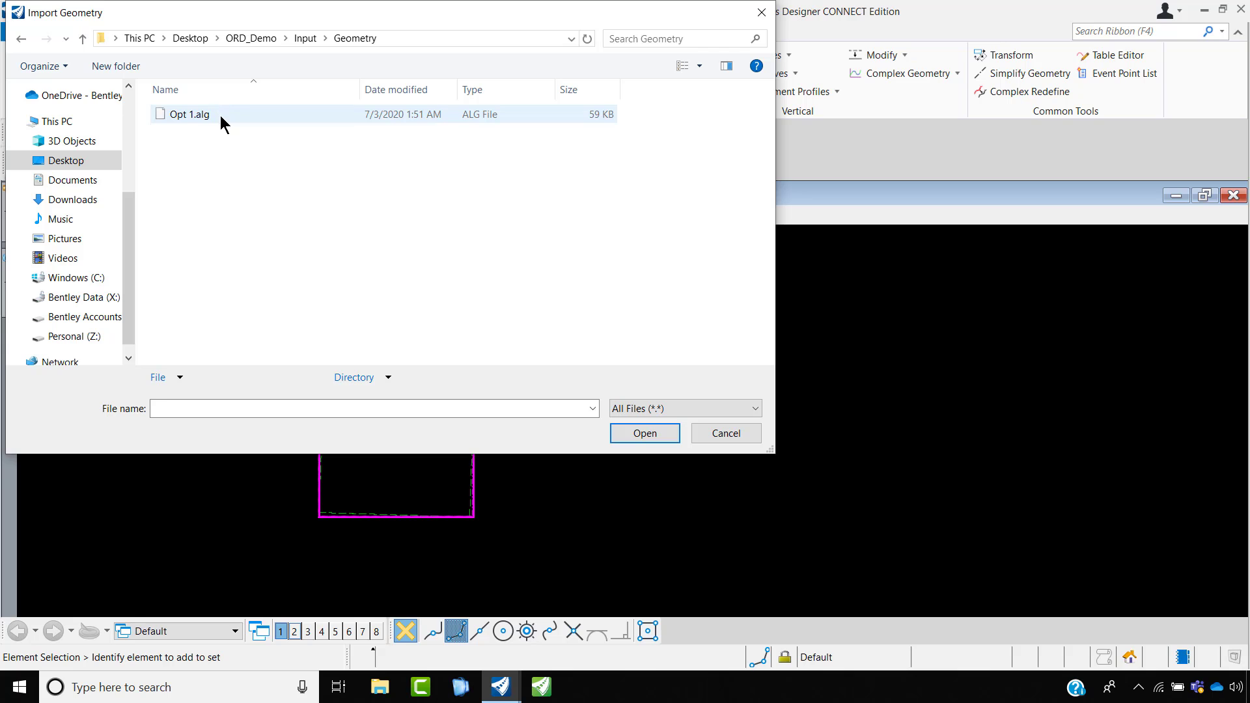
left_click(220, 115)
left_click(619, 431)
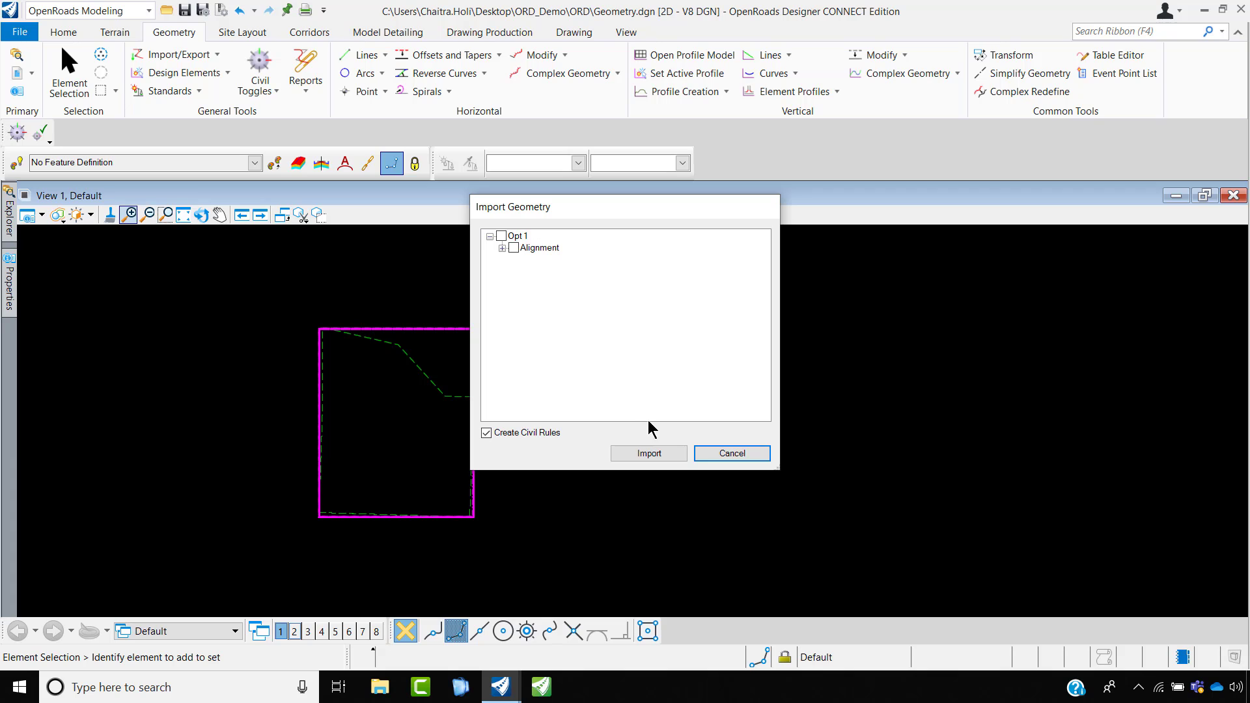
- Review the alignment and profile tree of Opt 1, and import all its alignments with Create Civil Rules enabled
left_click(502, 248)
left_click(514, 259)
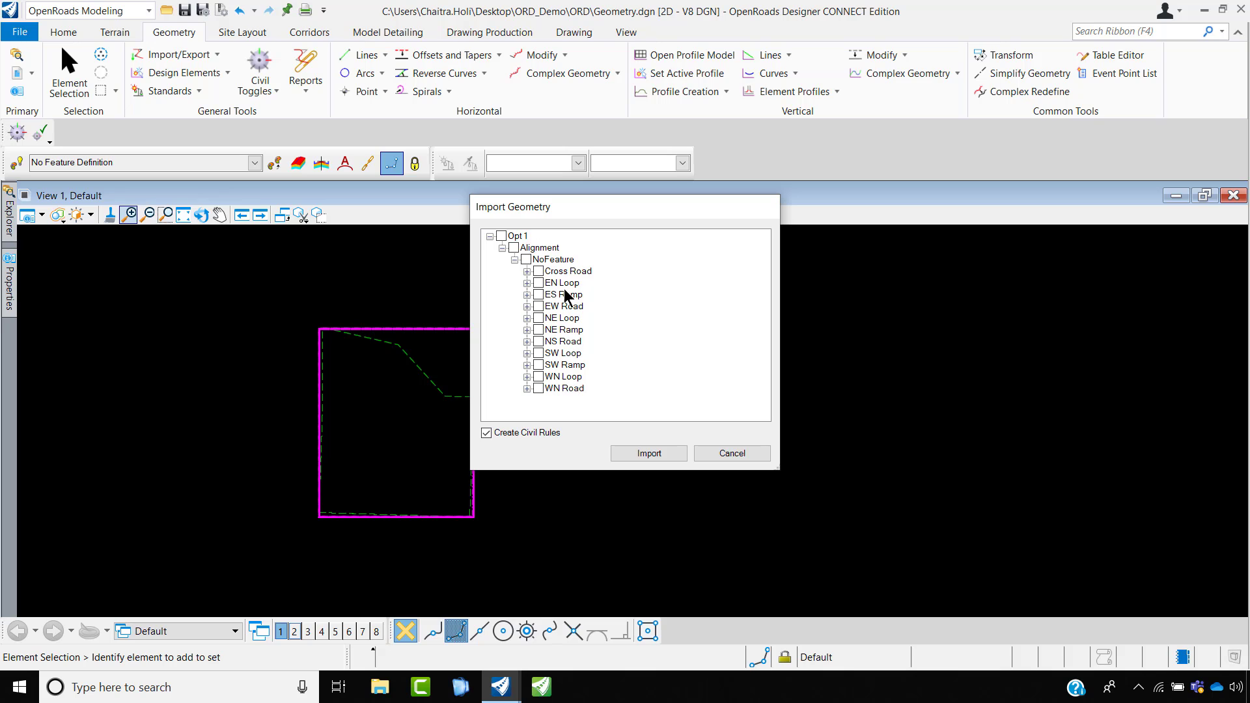
left_click(527, 271)
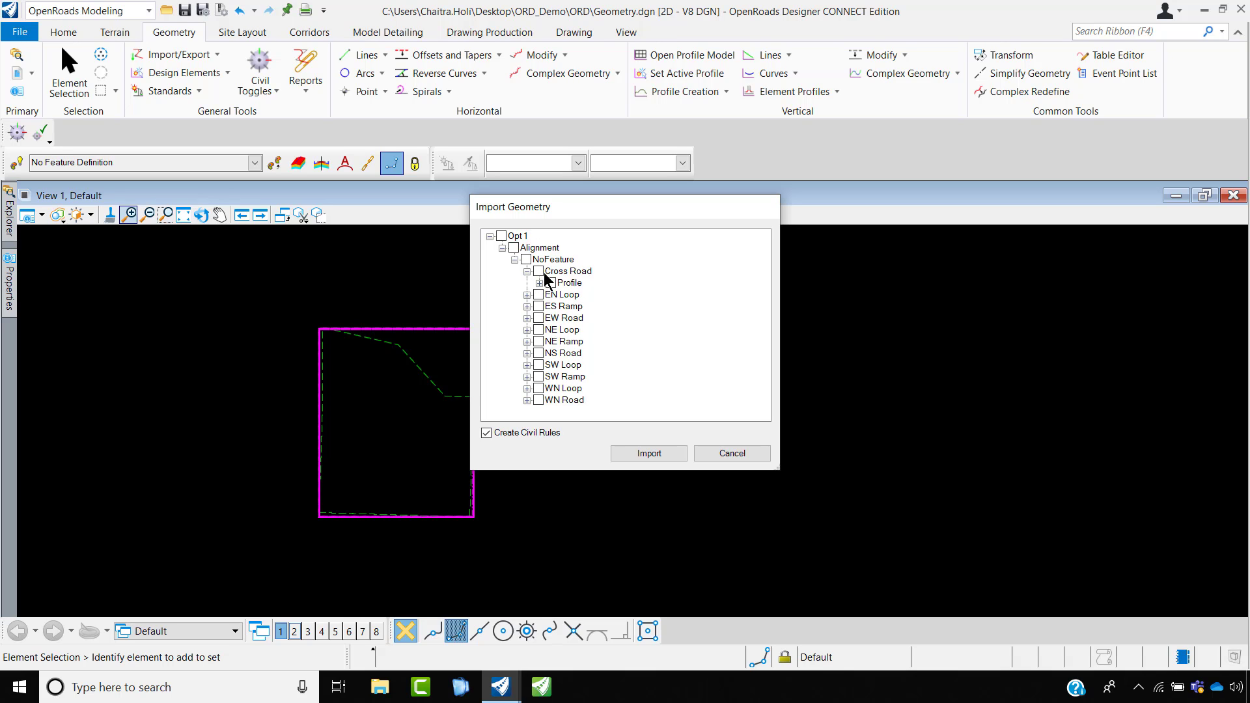
left_click(539, 283)
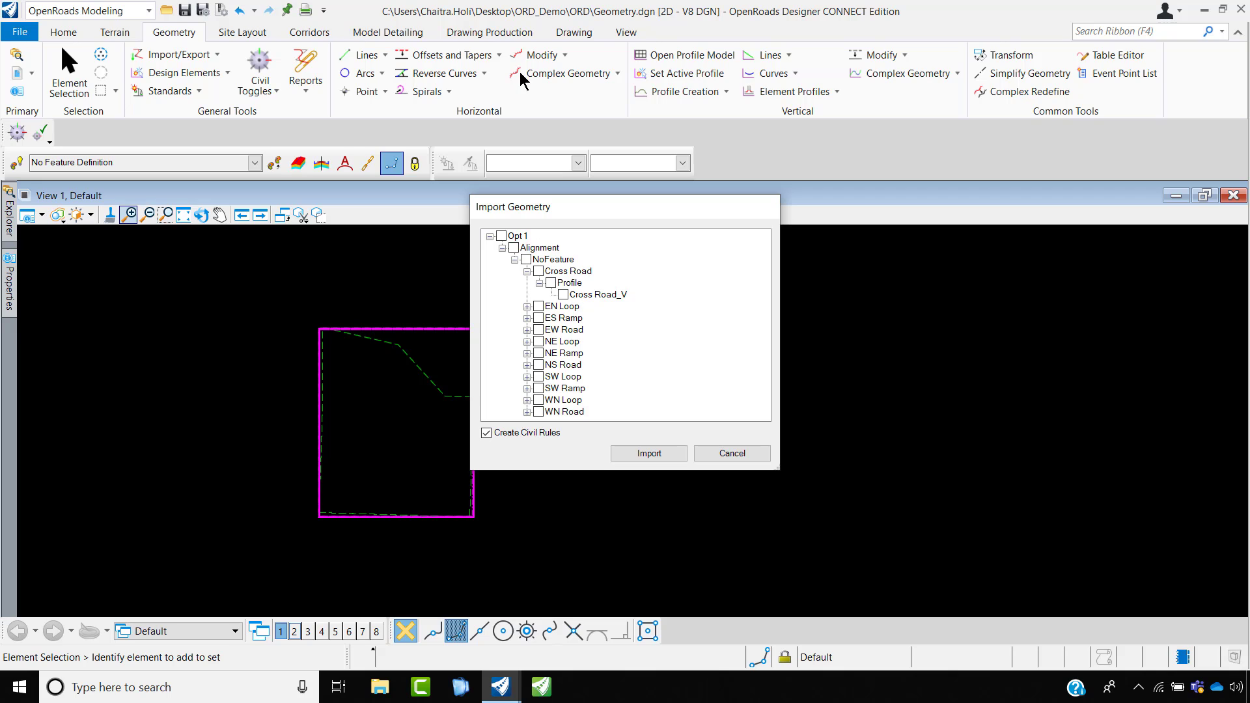
left_click(502, 236)
left_click(502, 248)
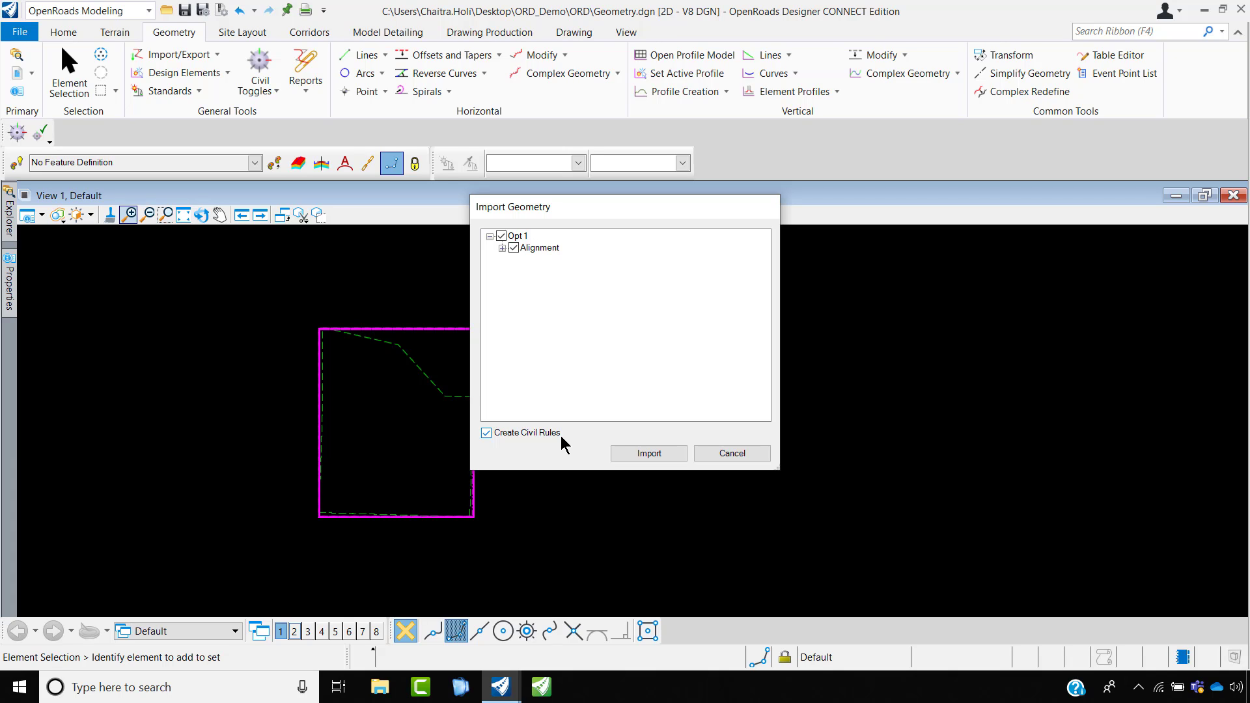
left_click(645, 454)
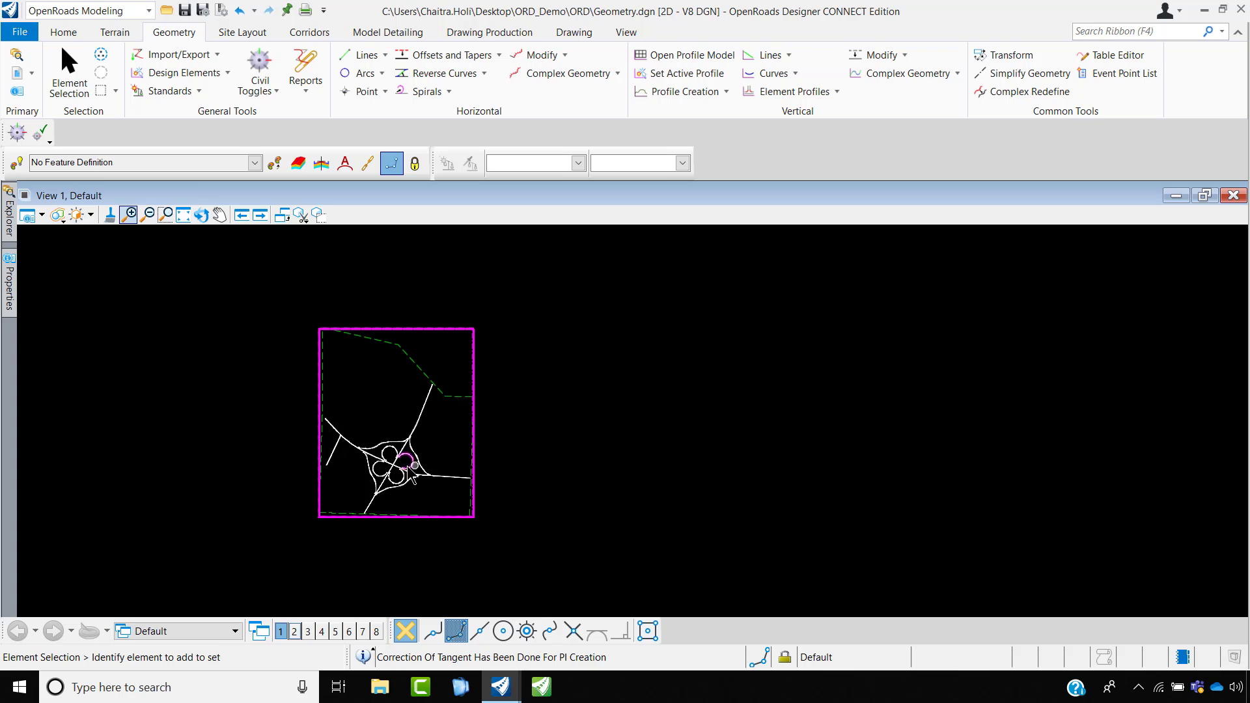
- Select the boundary of the referenced terrain model and set that terrain as the active terrain model
scroll(427, 517, "up", 4)
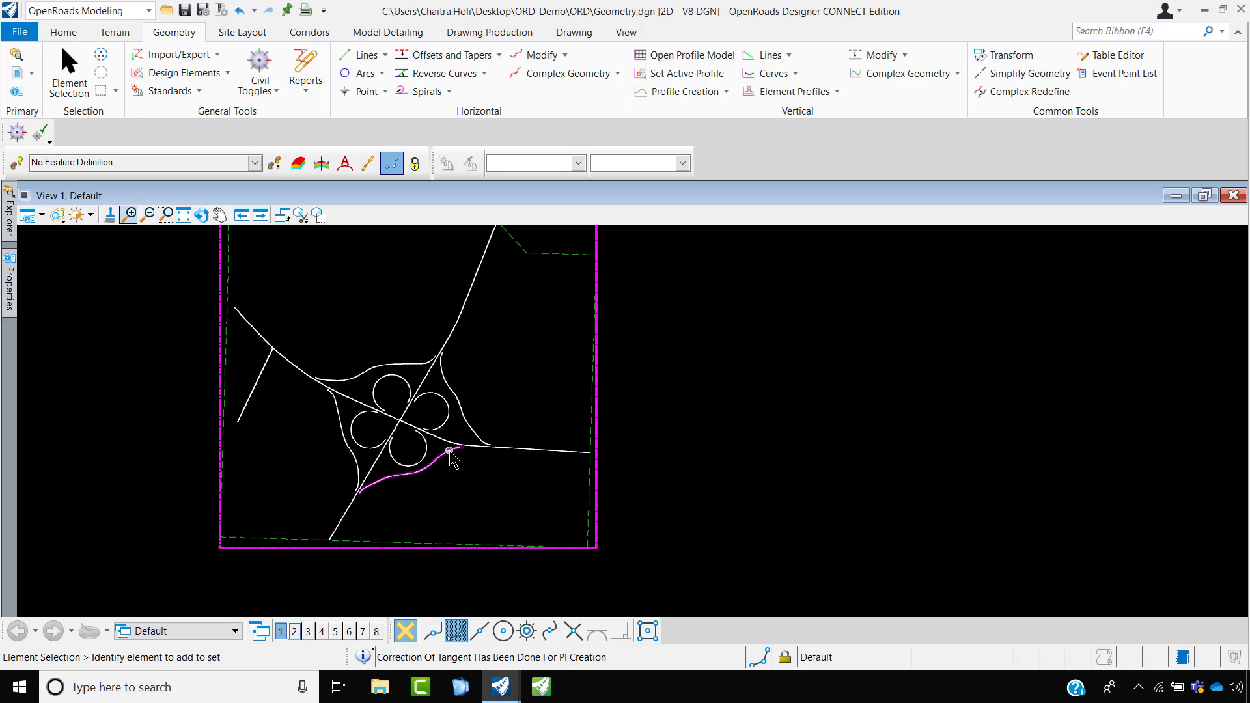
mouse_move(450, 452)
scroll(423, 479, "up", 1)
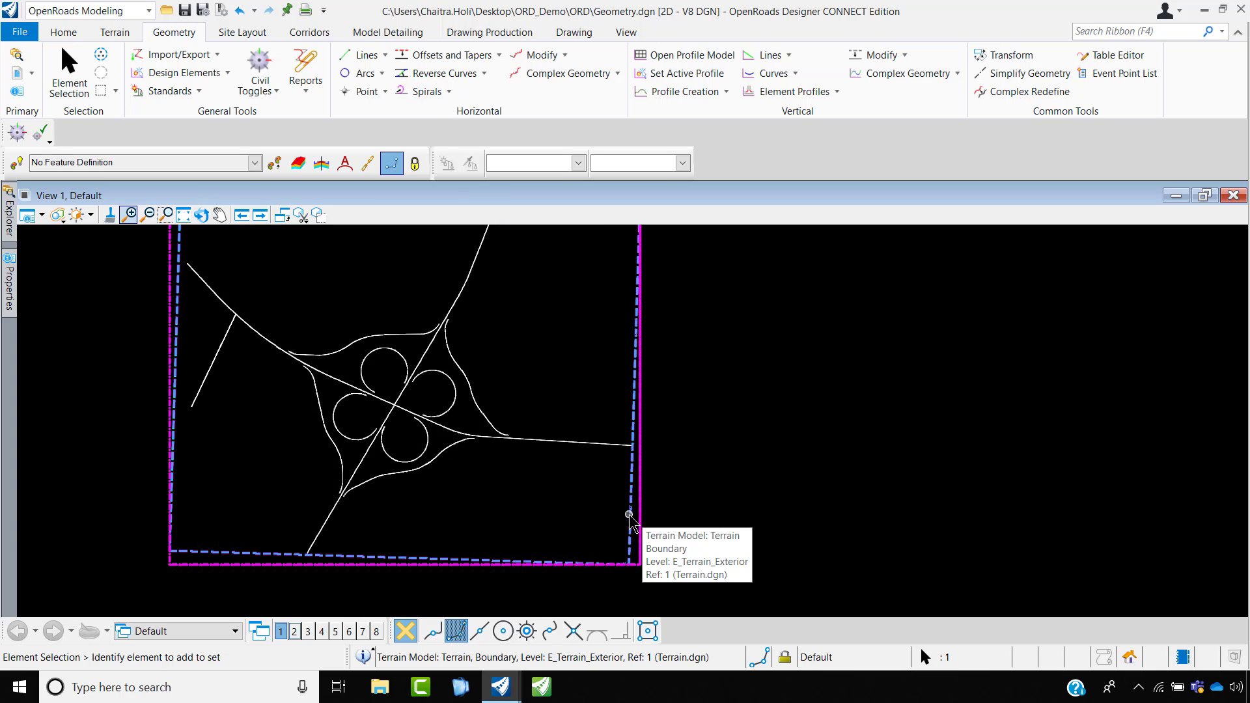
left_click(629, 514)
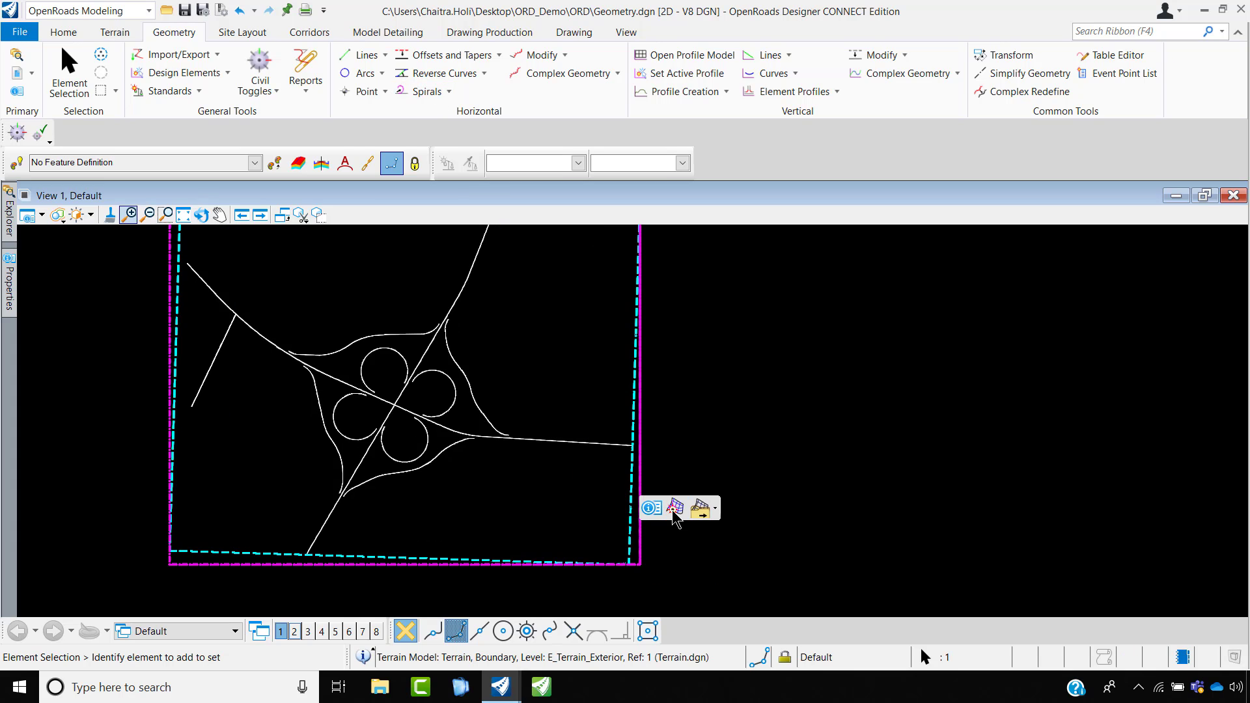
right_click(674, 516)
- Split the display into two views, with the 2D plan model beside the Default-3D model
right_click(703, 405)
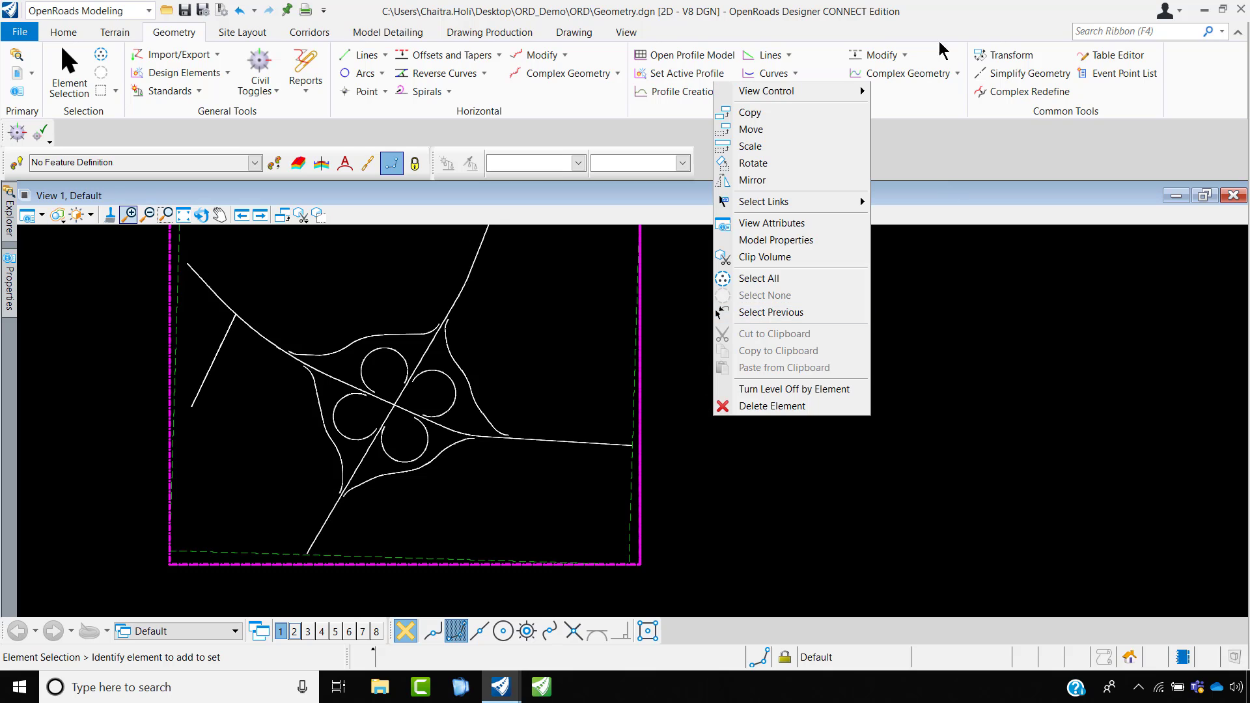
mouse_move(841, 91)
left_click(927, 110)
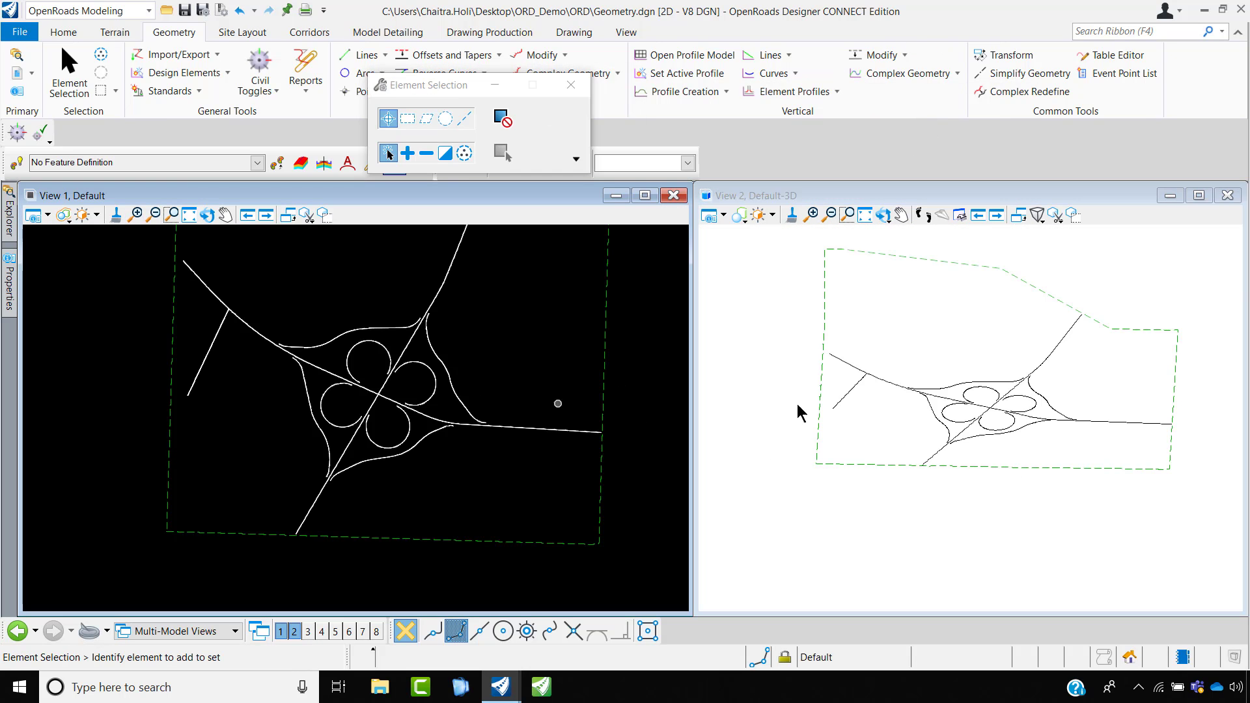
left_click(570, 85)
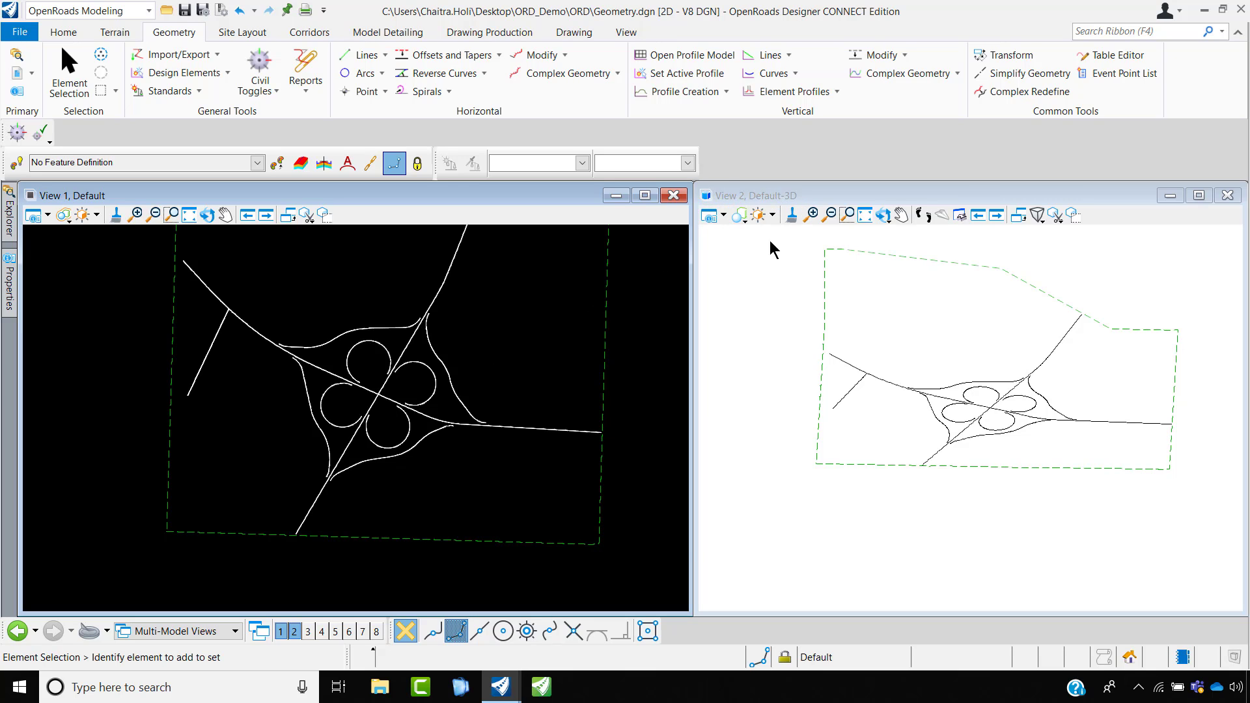
- Examine the list of models in Geometry.dgn and inspect the EW Road alignment in the plan view
left_click(63, 33)
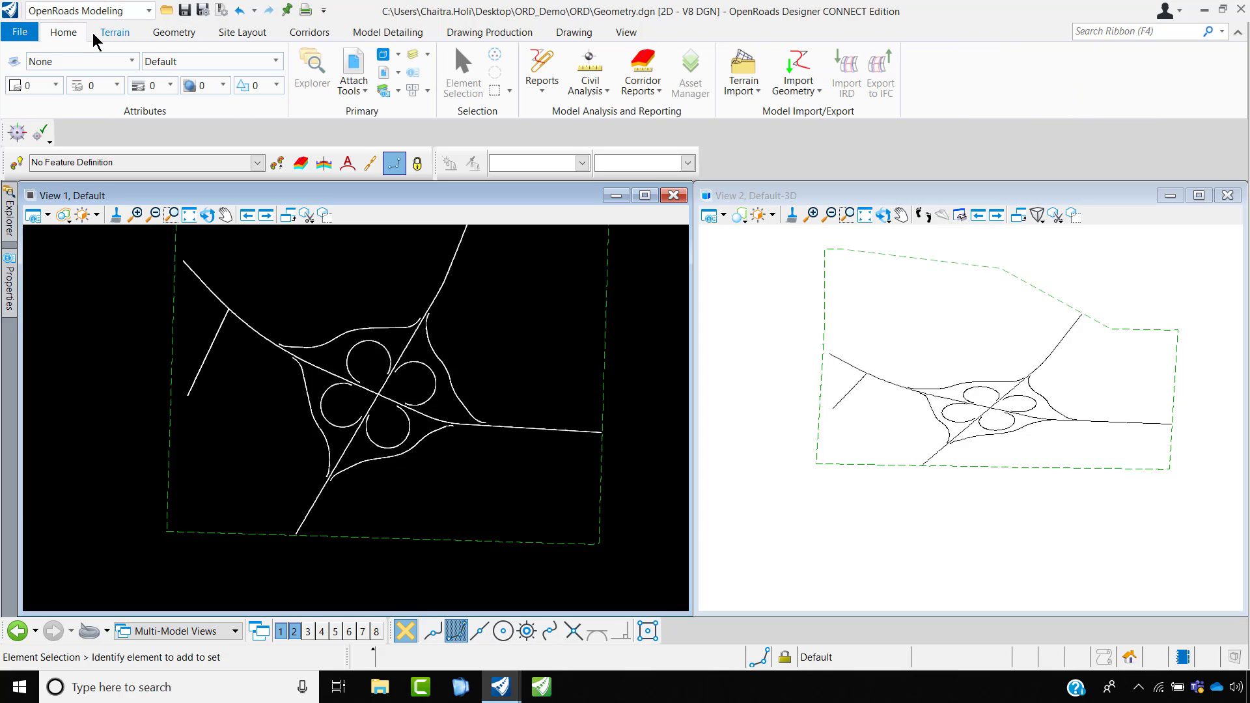
left_click(383, 56)
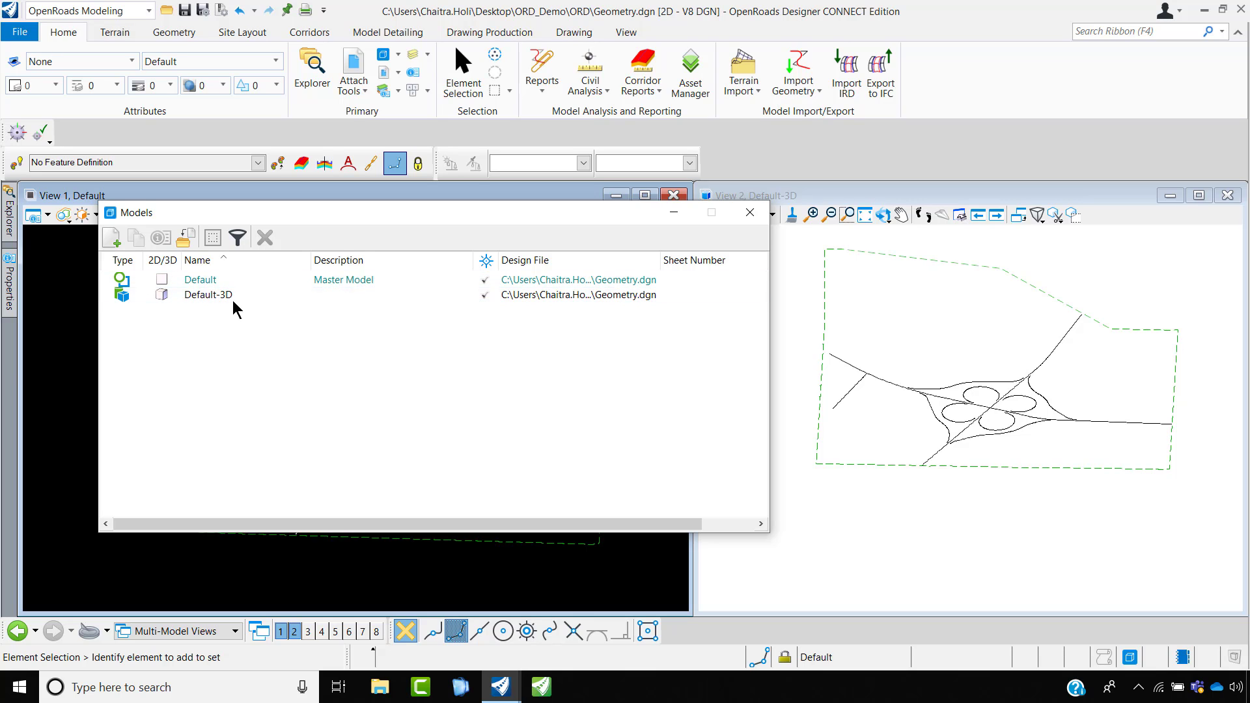
left_click(749, 213)
scroll(427, 422, "up", 3)
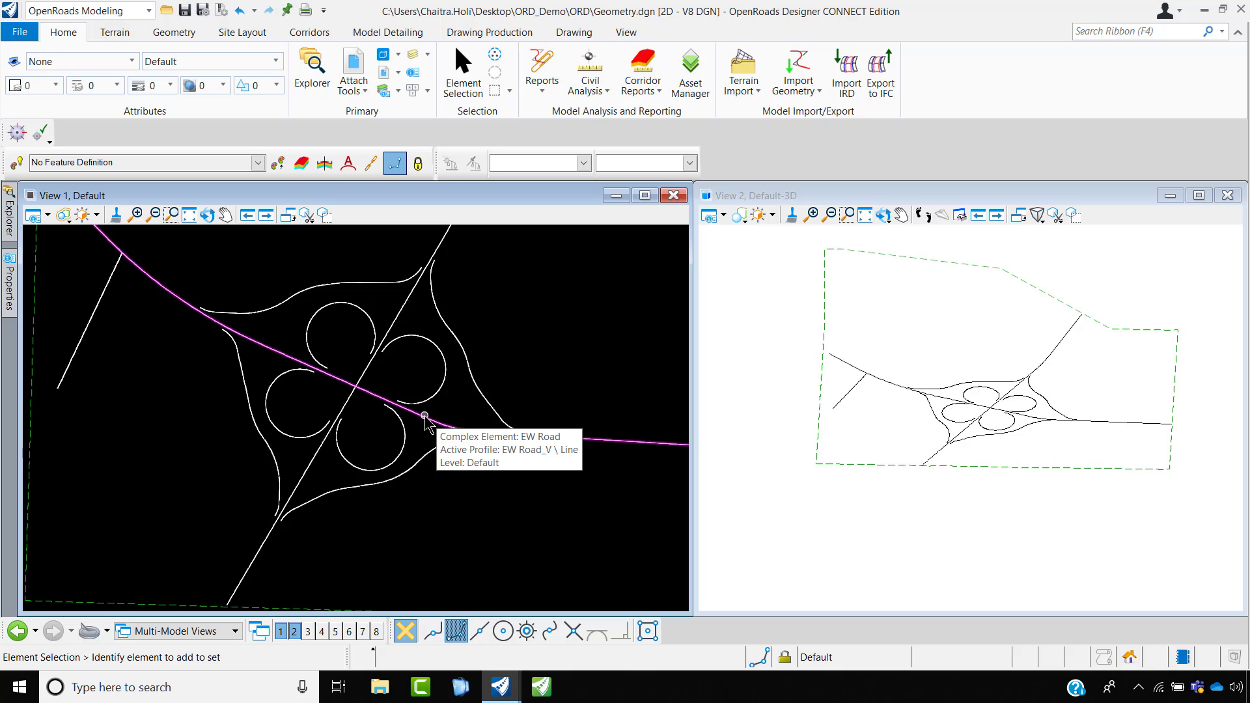
left_click(173, 34)
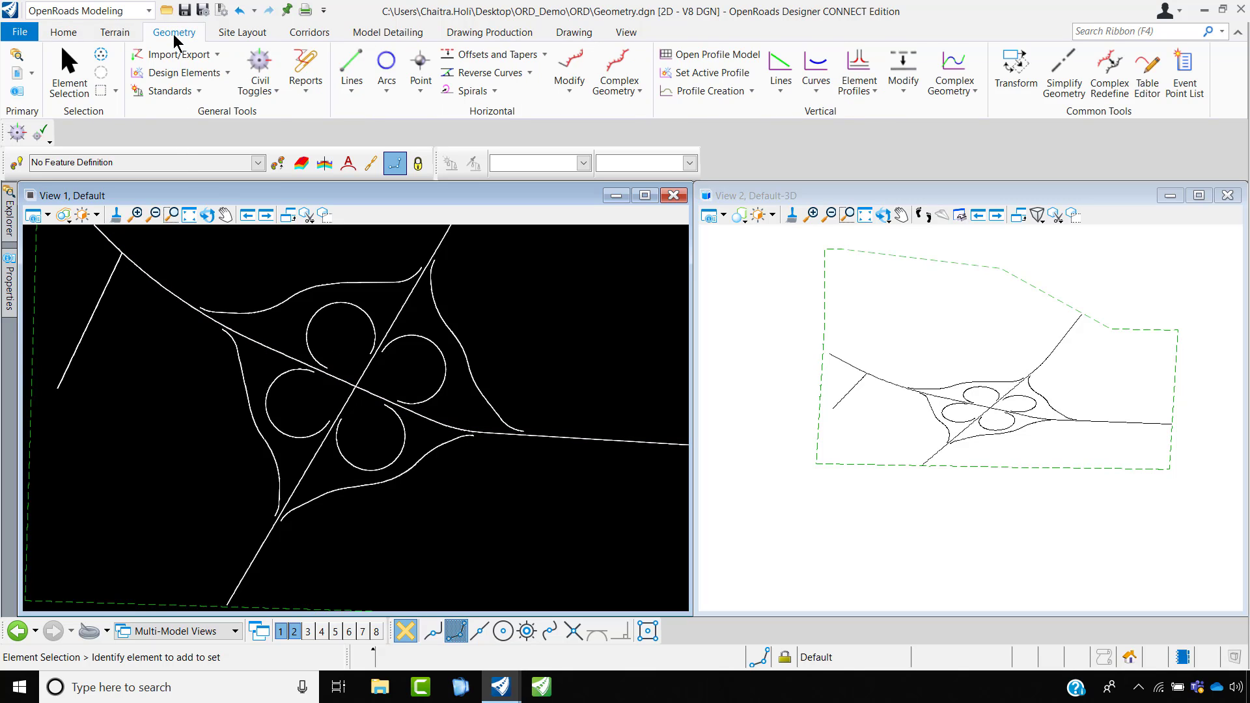
- Display the Feature Definition Toolbar and make the alignment feature definition Geom_Baseline active
left_click(197, 92)
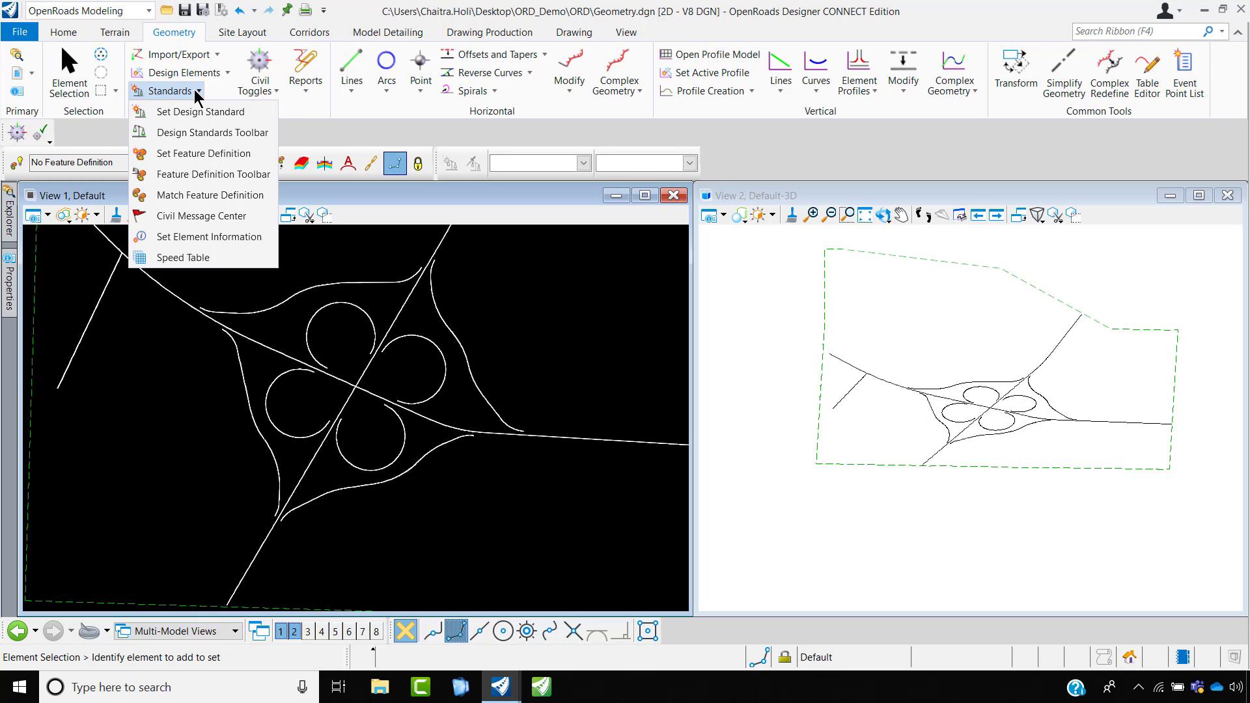
left_click(205, 177)
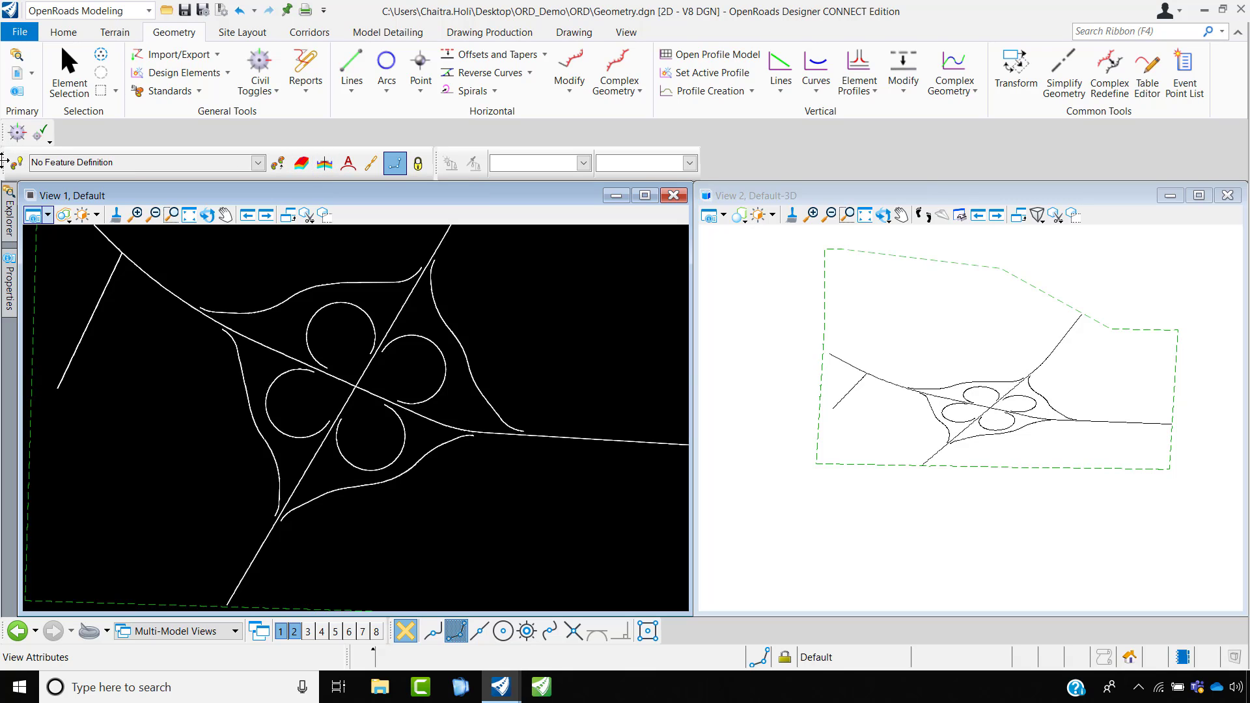
left_click(189, 215)
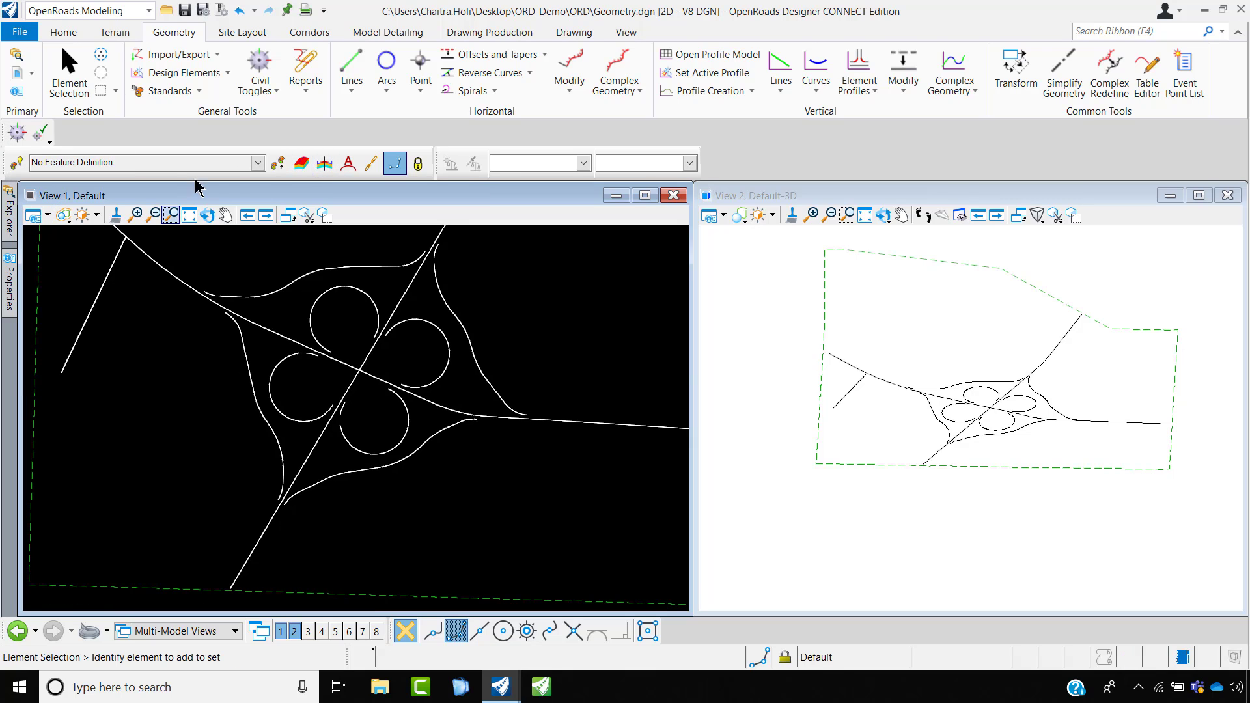
left_click(257, 163)
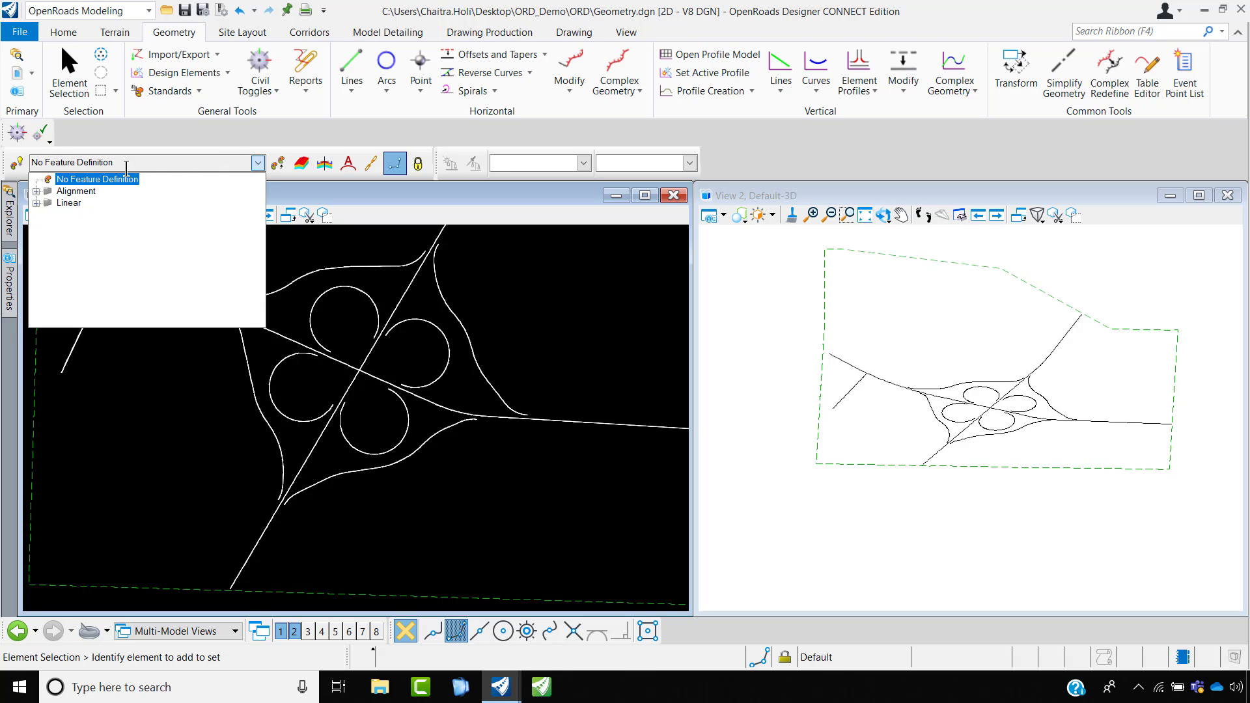
left_click(37, 192)
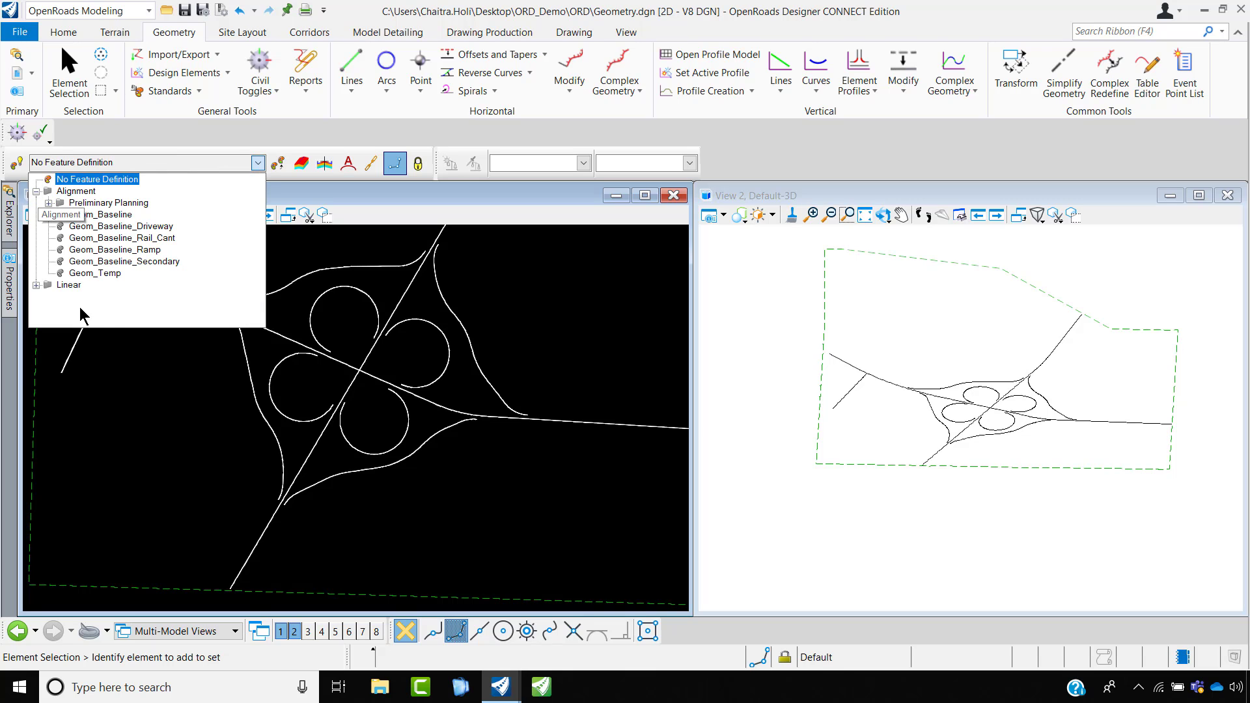
left_click(104, 215)
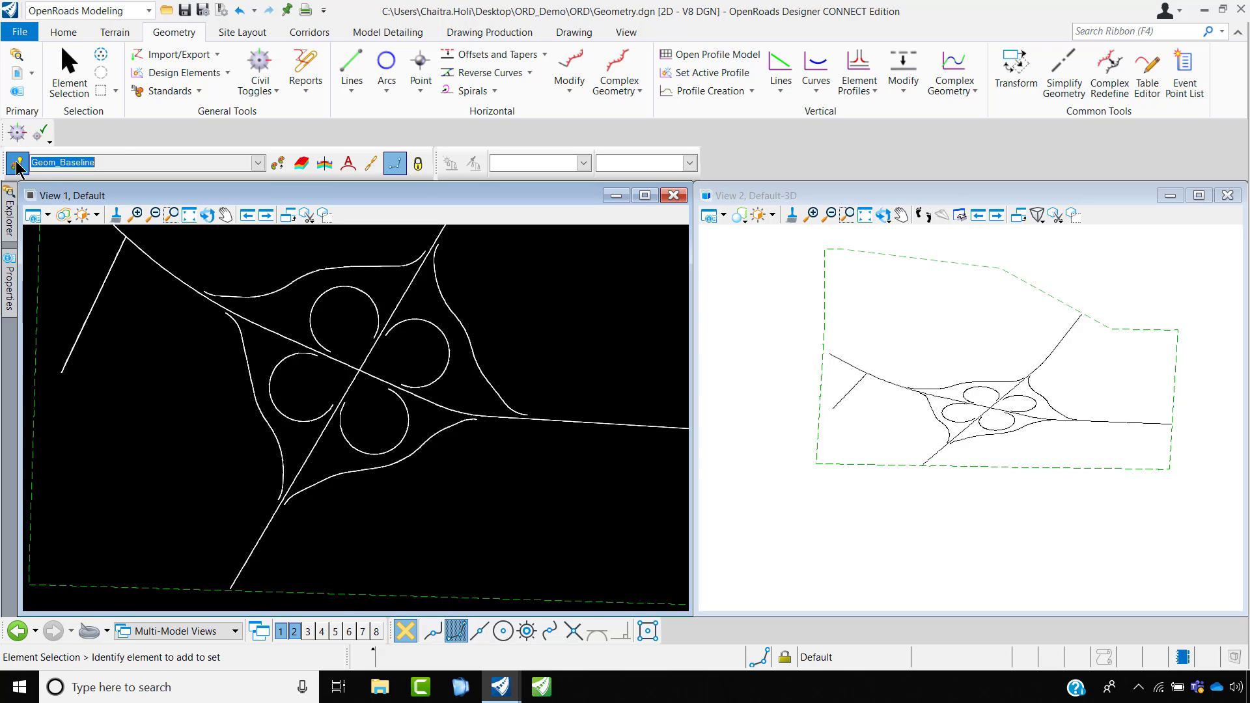
- Assign the active Geom_Baseline feature definition to the EW Road alignment and the diagonal main road crossing it
left_click(198, 91)
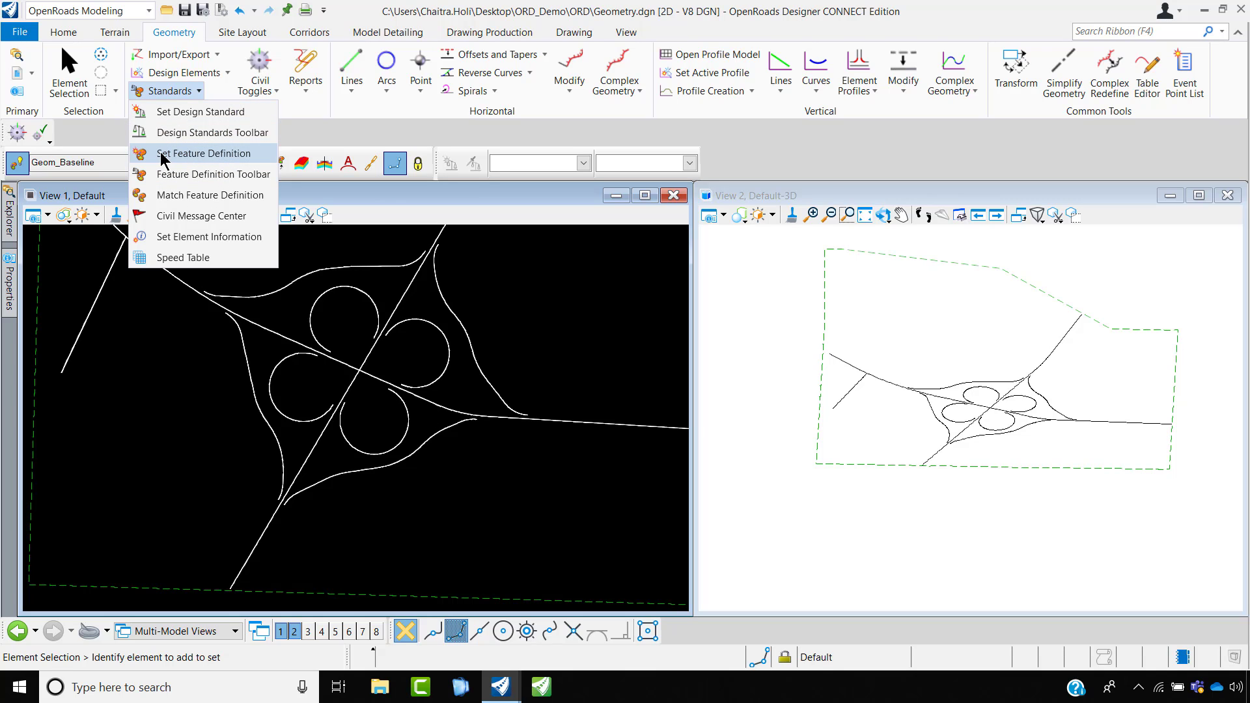
left_click(190, 156)
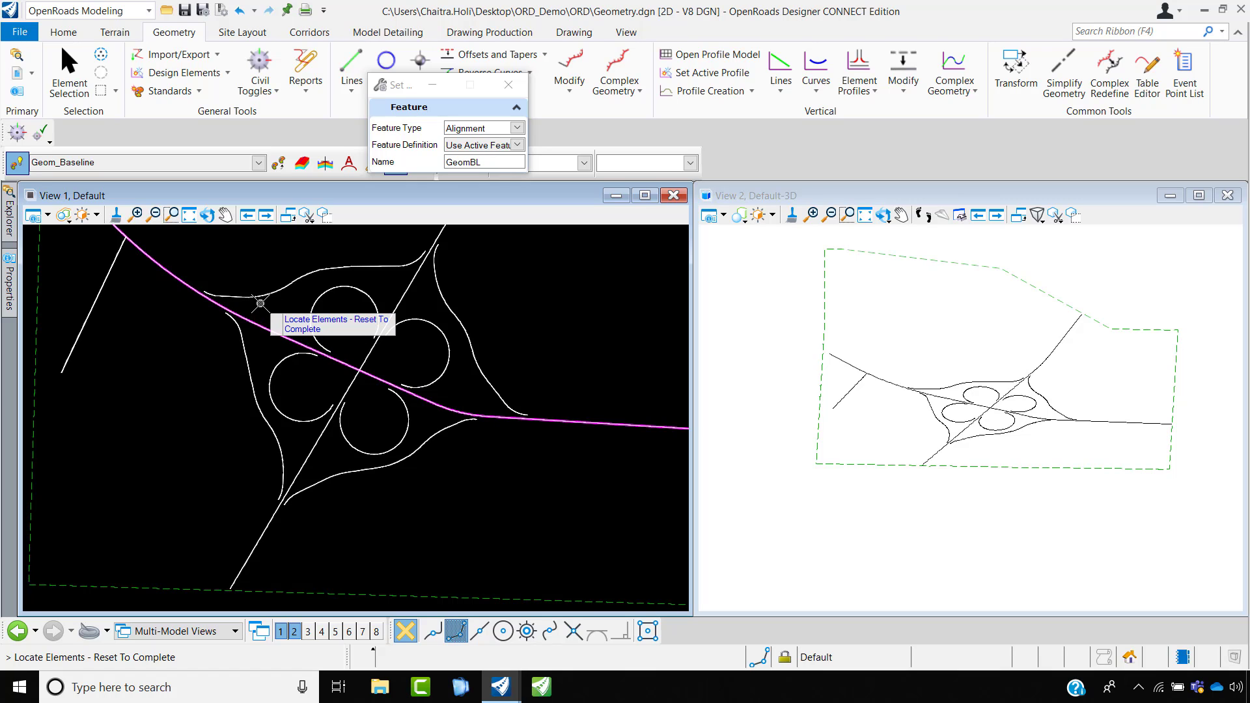
left_click(260, 304)
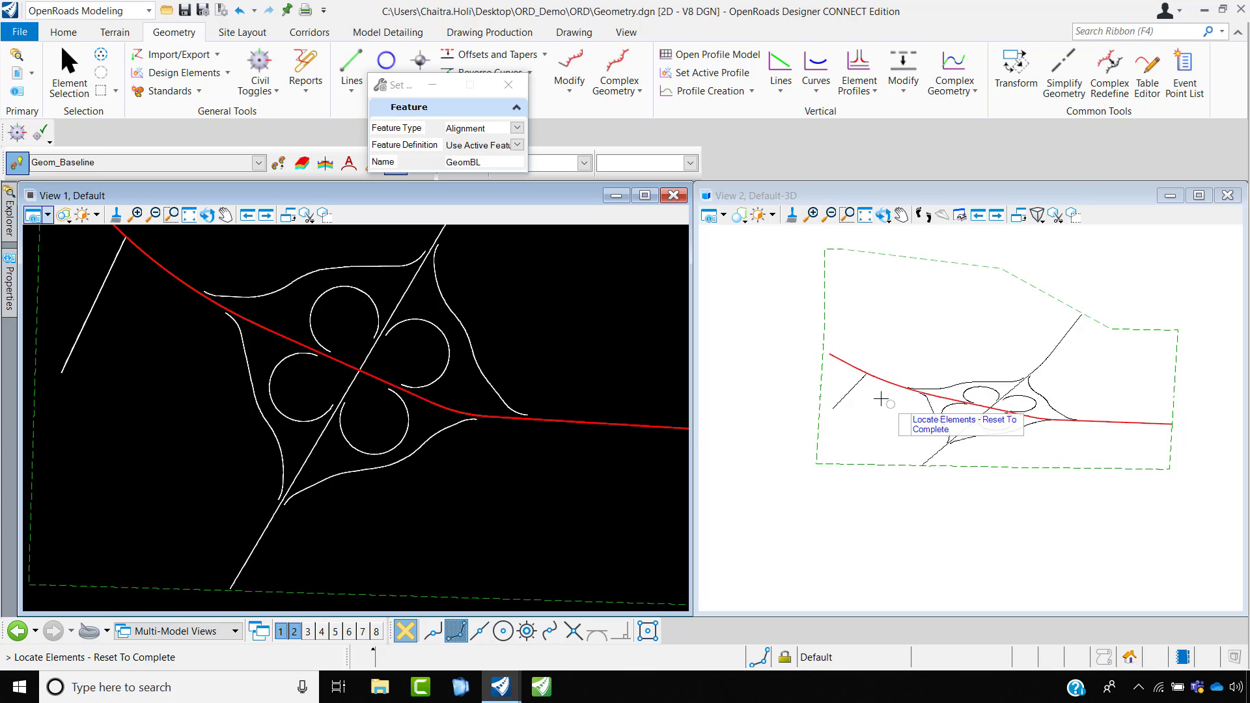
right_click(377, 489)
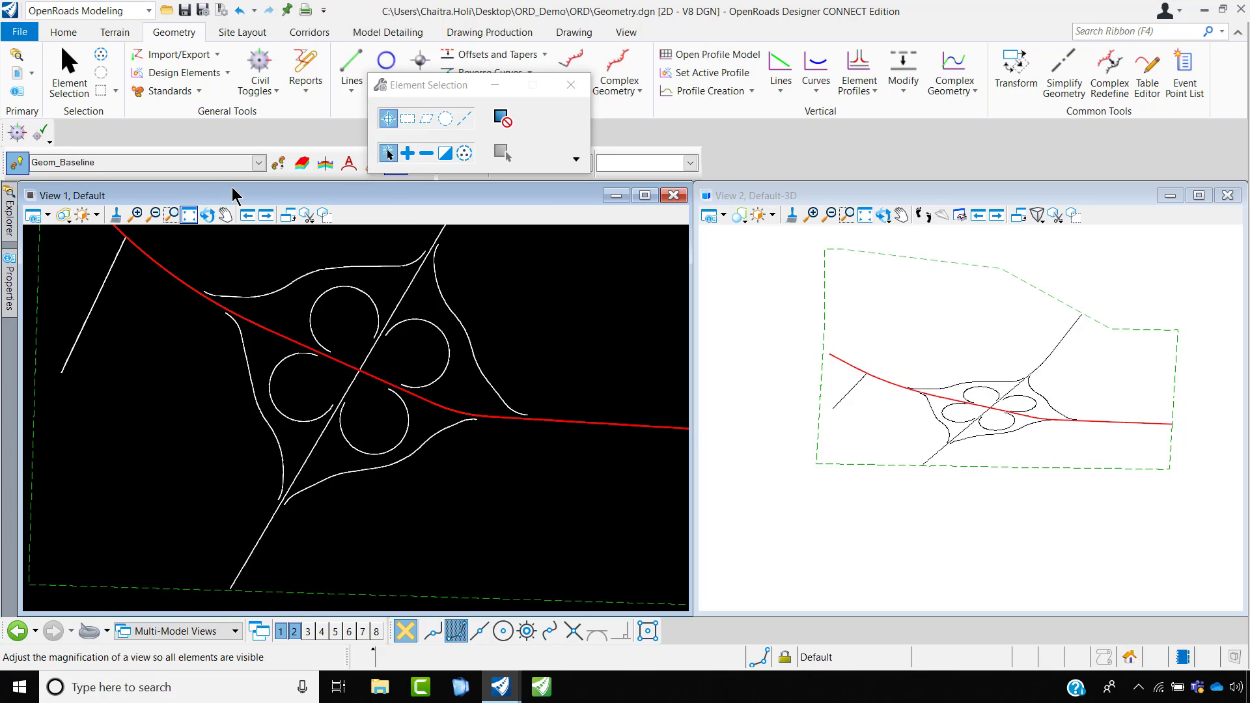
left_click(196, 91)
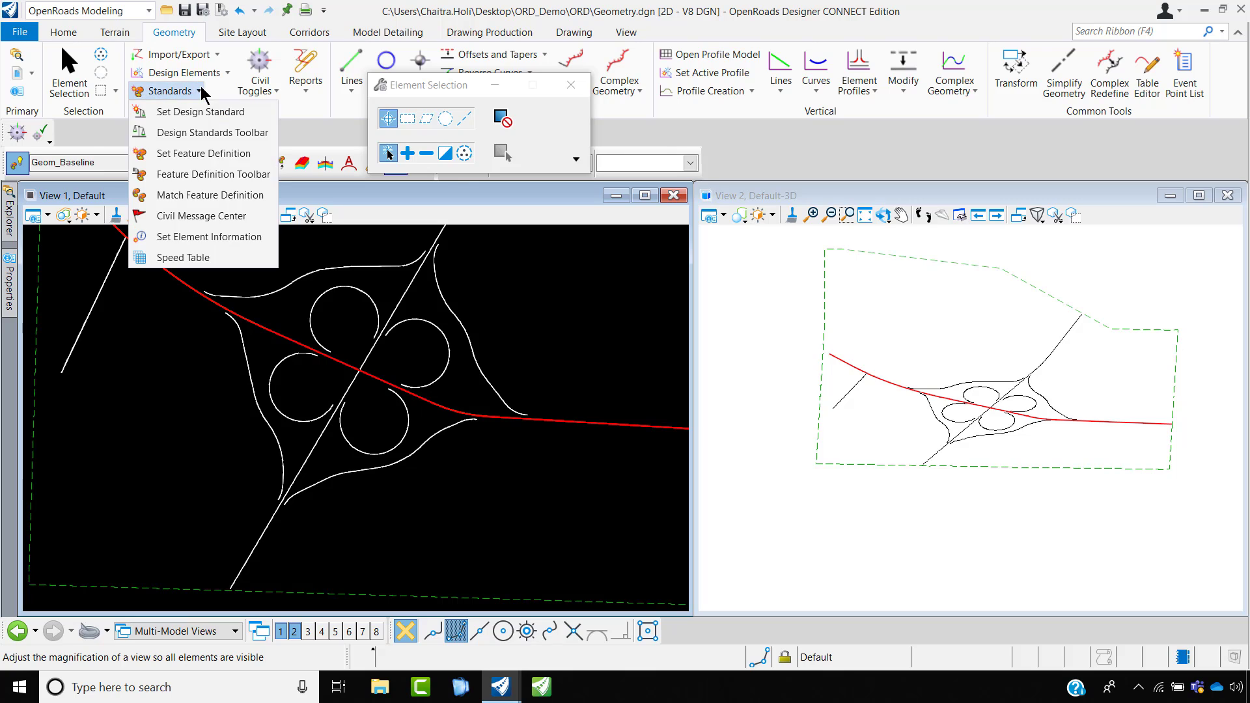
left_click(203, 154)
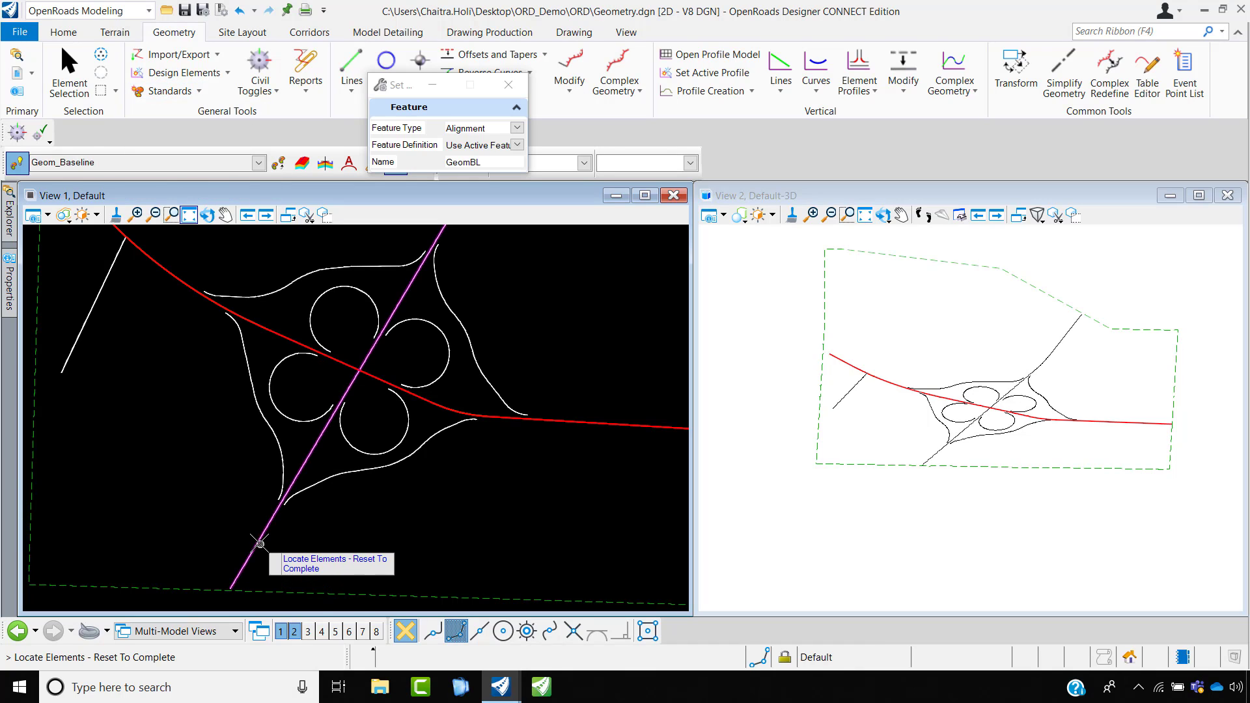
left_click(214, 506)
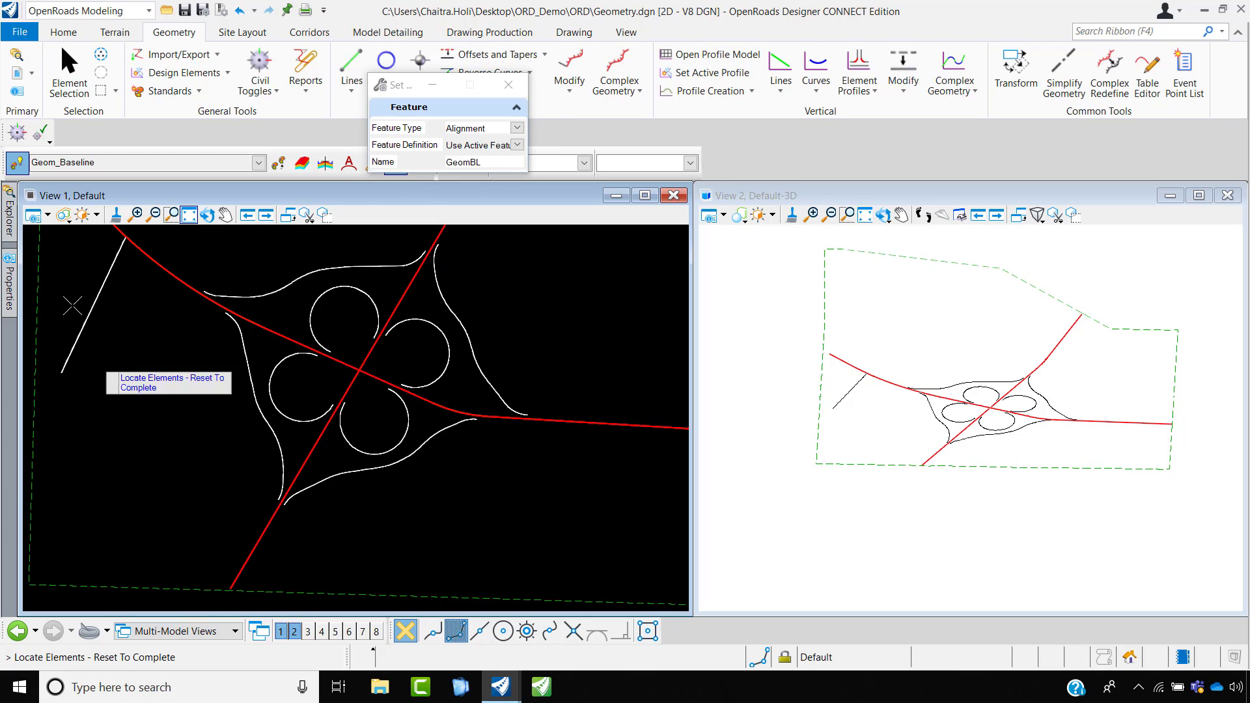
- Make Geom_Baseline_Secondary the active feature definition and assign it to the short side road branching off EW Road
left_click(261, 164)
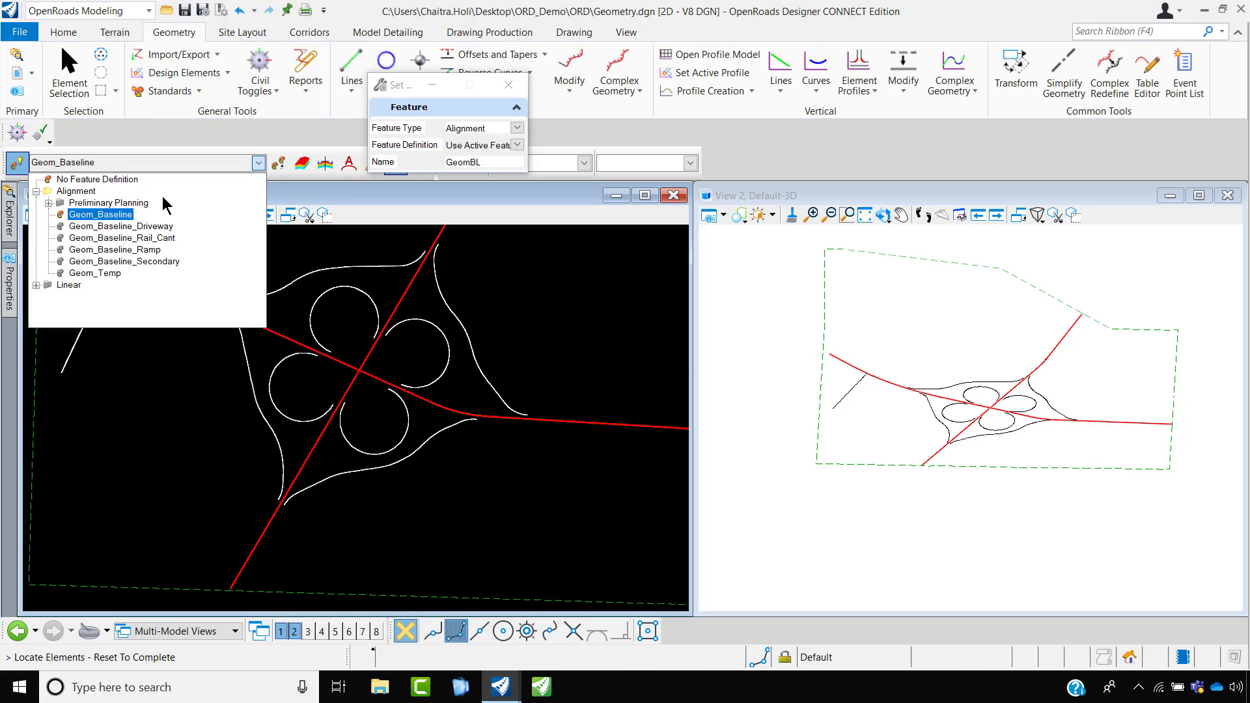
left_click(166, 213)
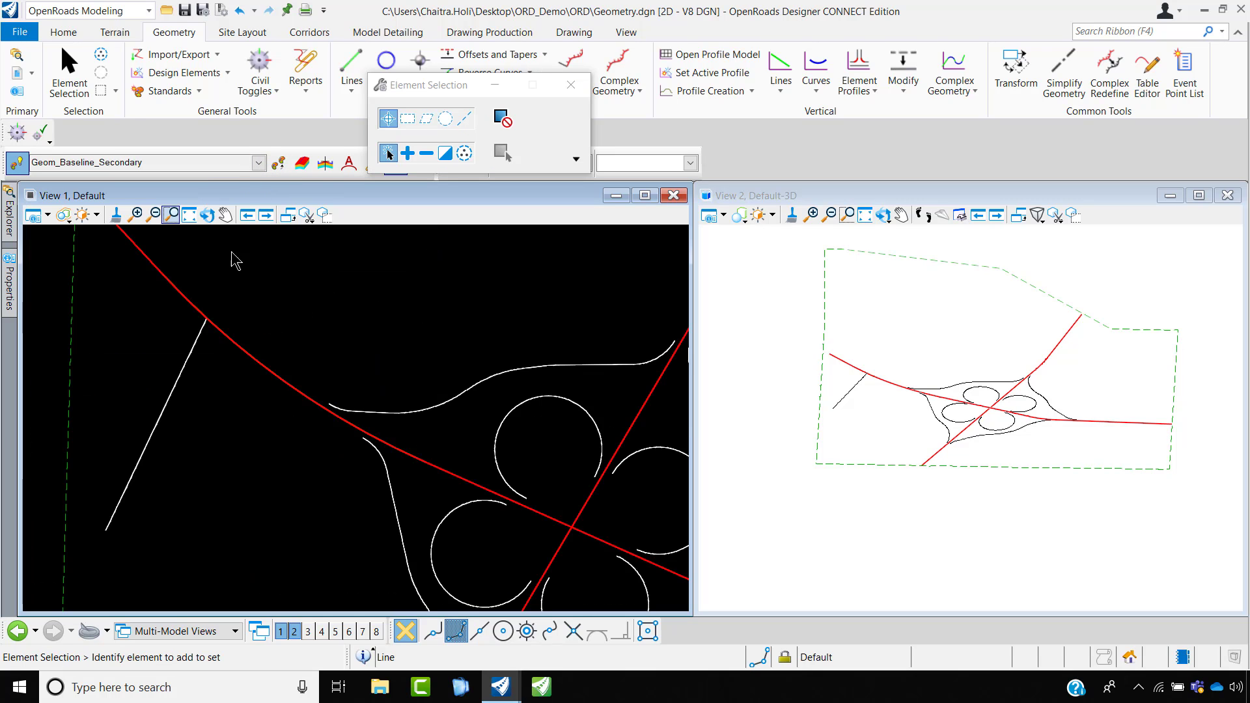
left_click(163, 91)
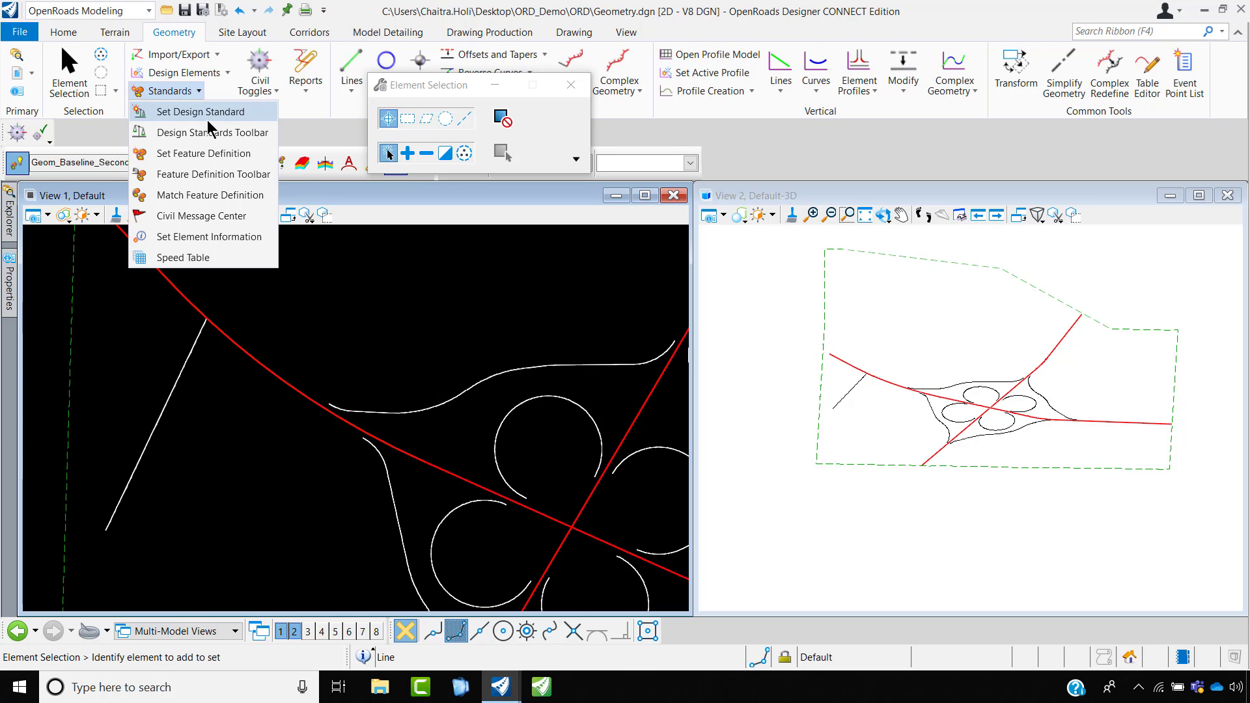
left_click(213, 153)
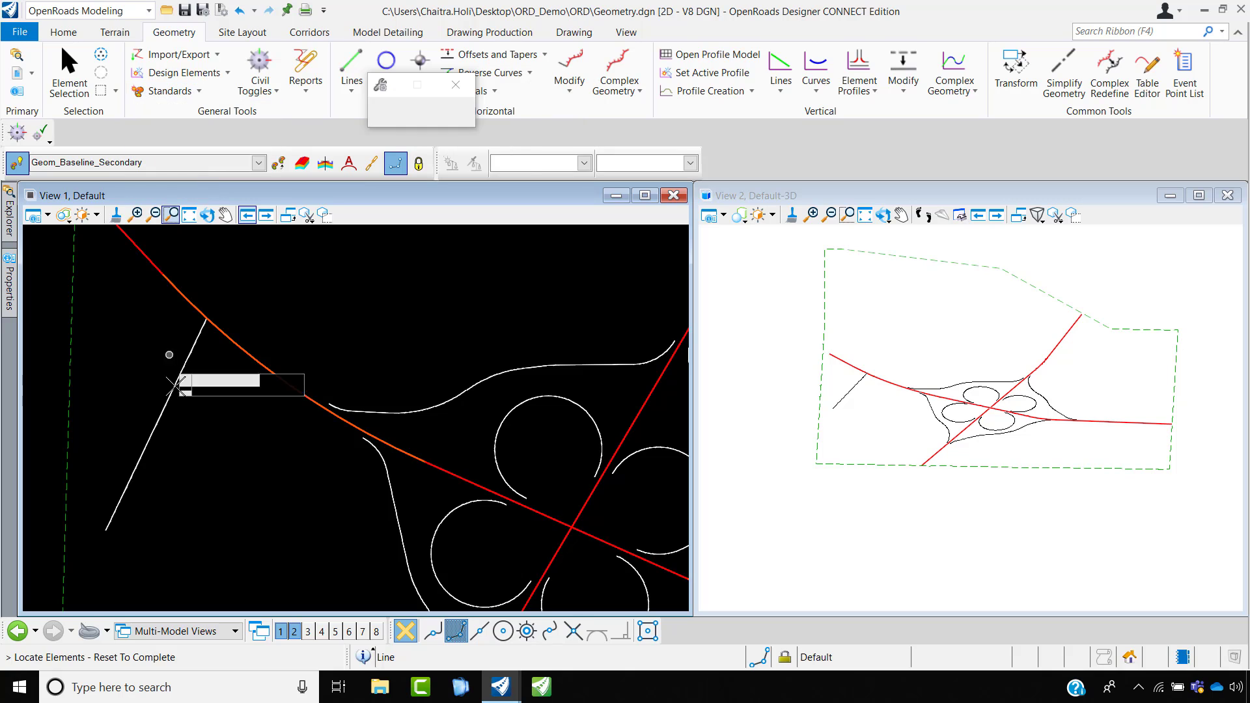
left_click(151, 360)
scroll(162, 352, "down", 3)
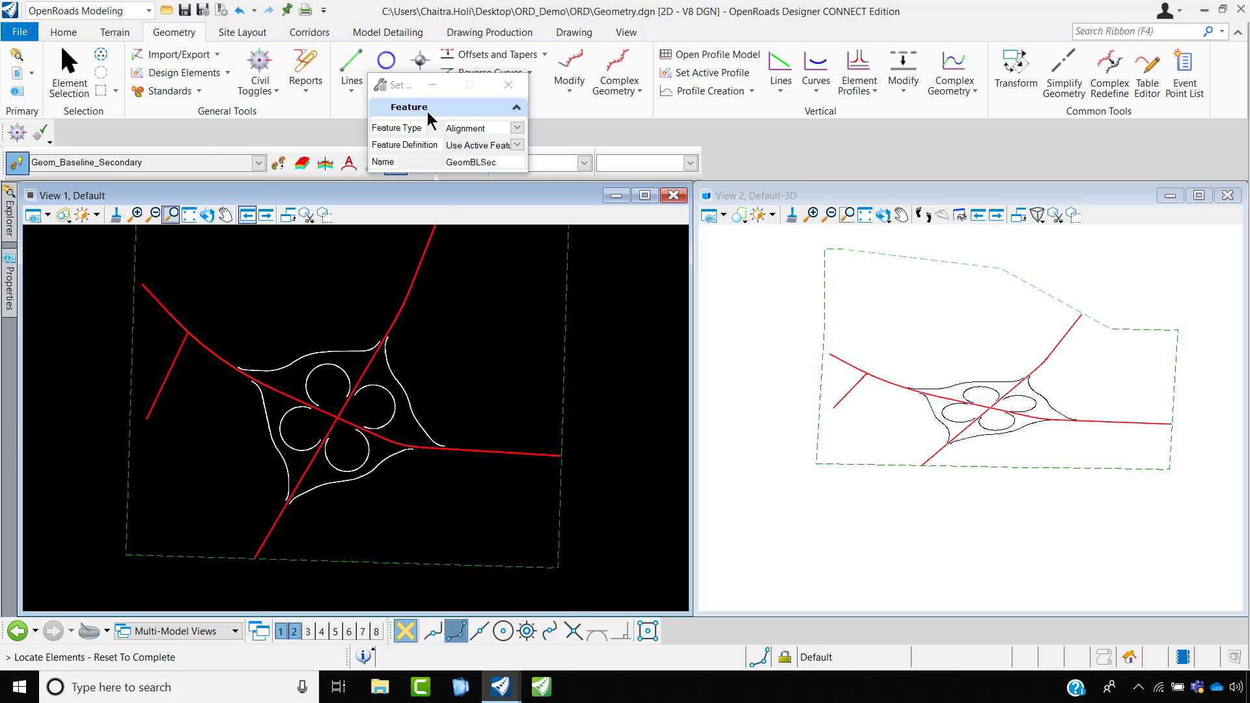
left_click(508, 85)
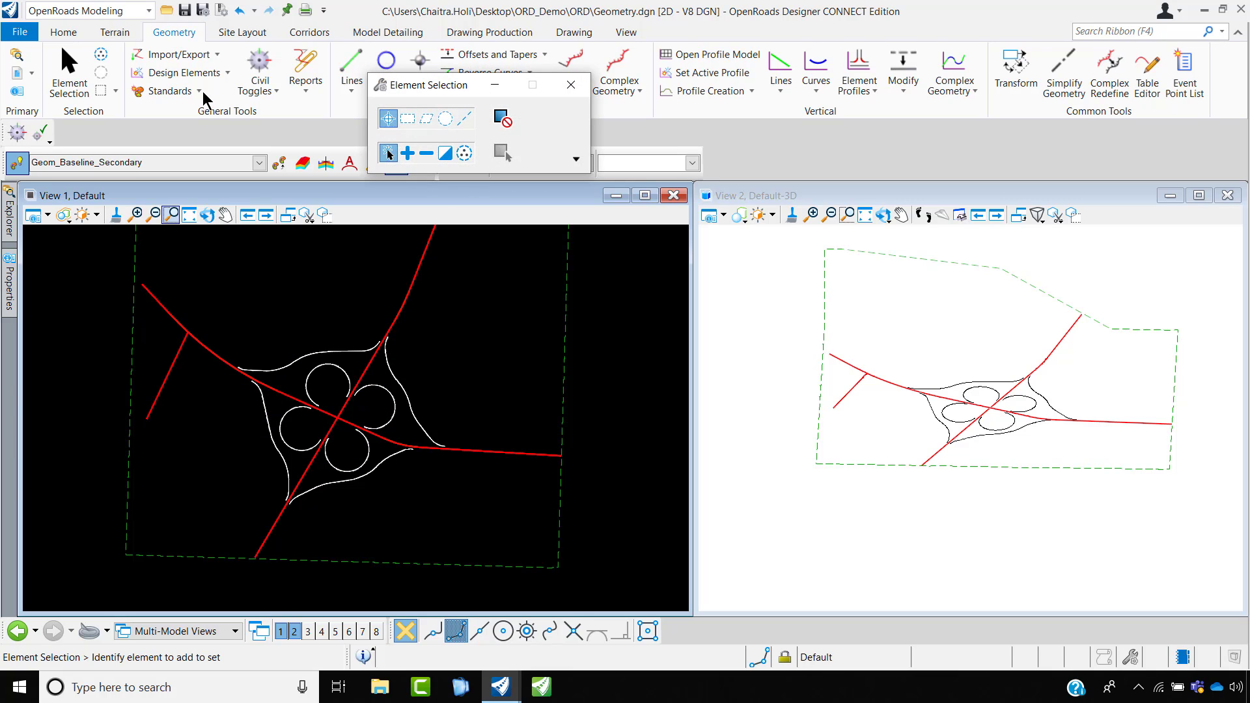
- Make Geom_Baseline_Ramp the active feature definition and assign it to all loops and outer ramps of the interchange
left_click(260, 162)
left_click(115, 250)
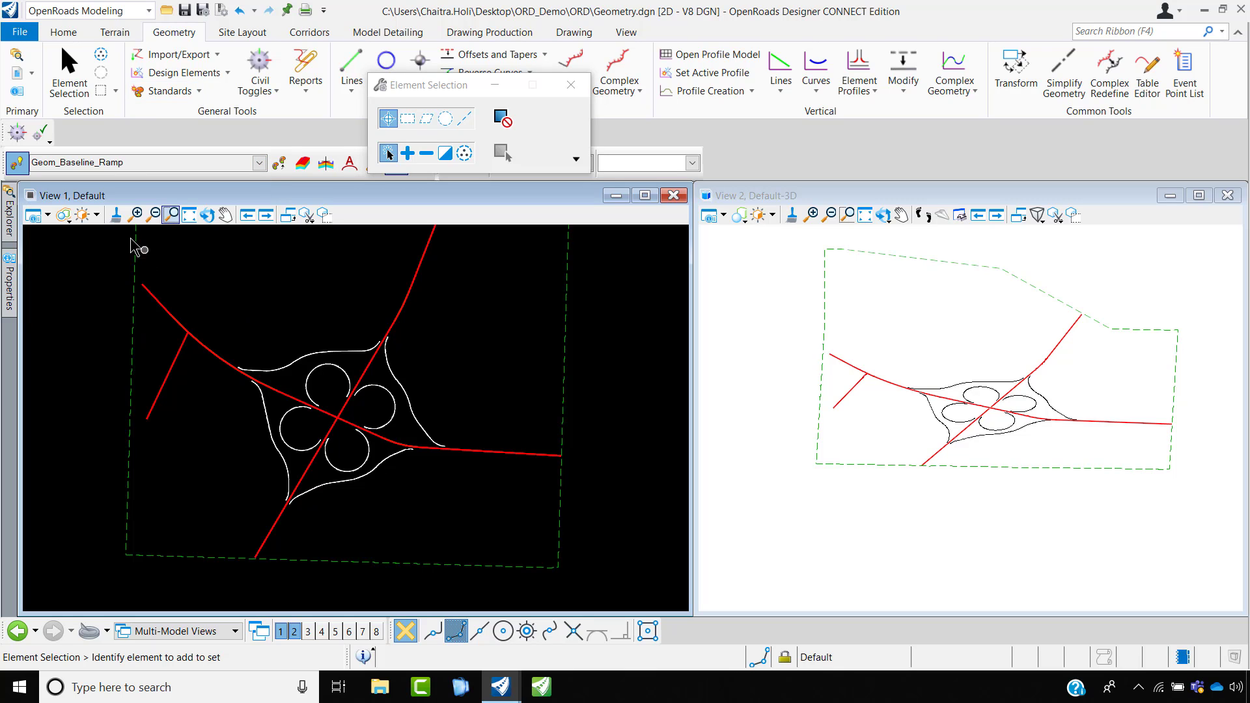
left_click(196, 90)
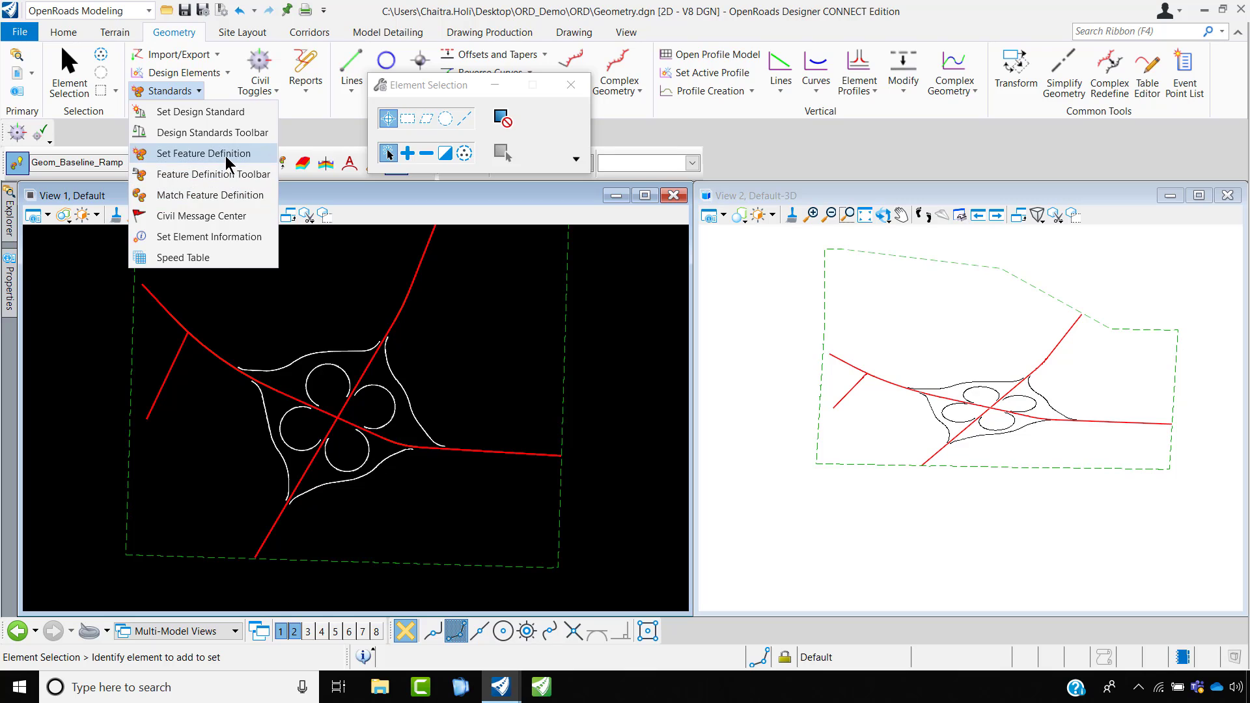
left_click(195, 154)
left_click(391, 368)
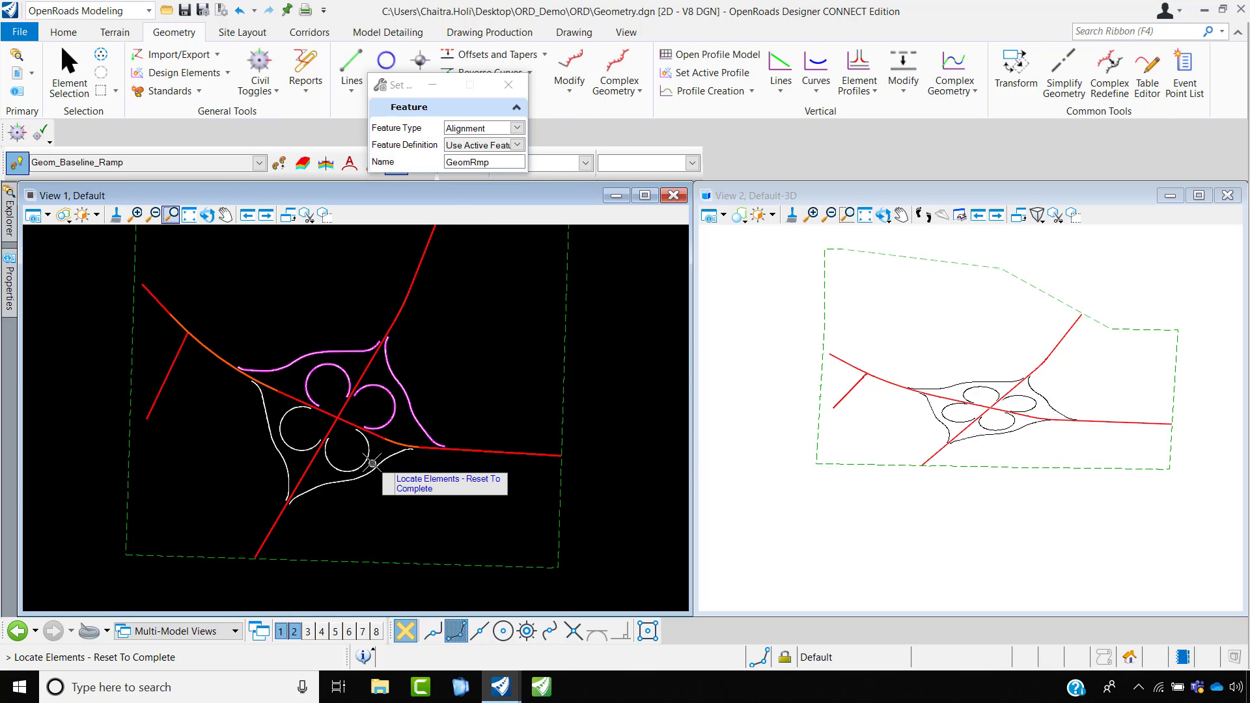
left_click(307, 448)
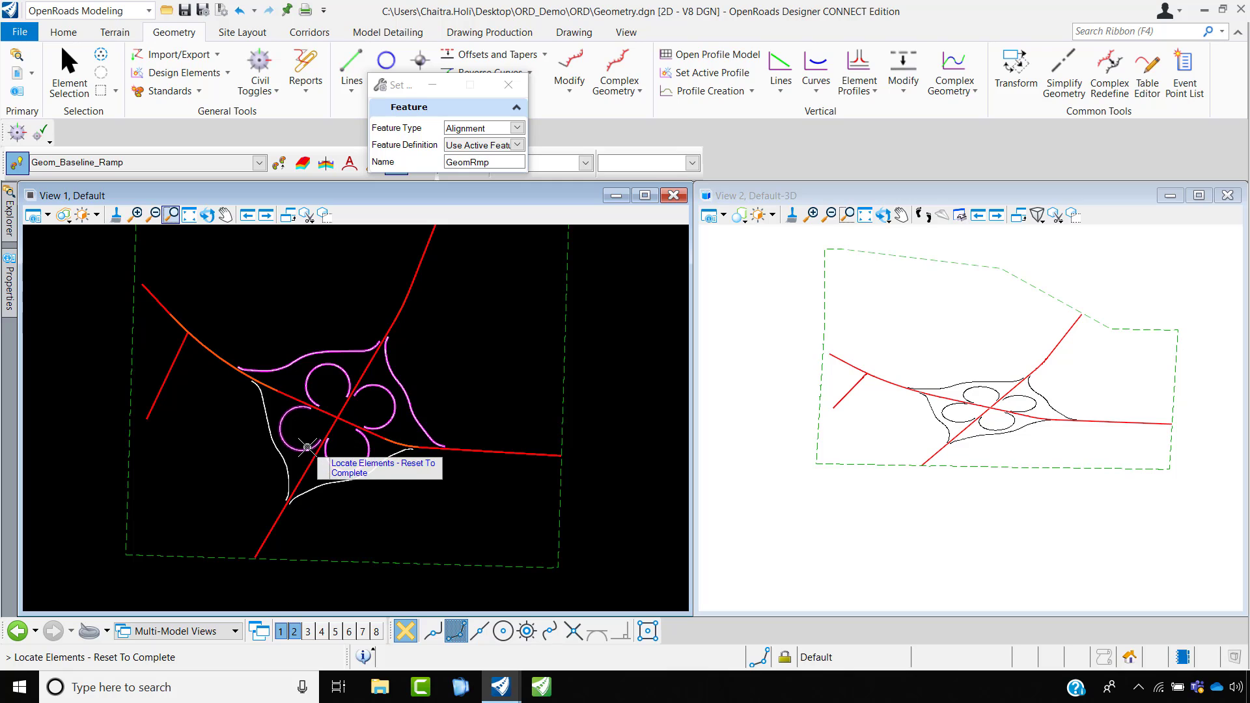
left_click(326, 487)
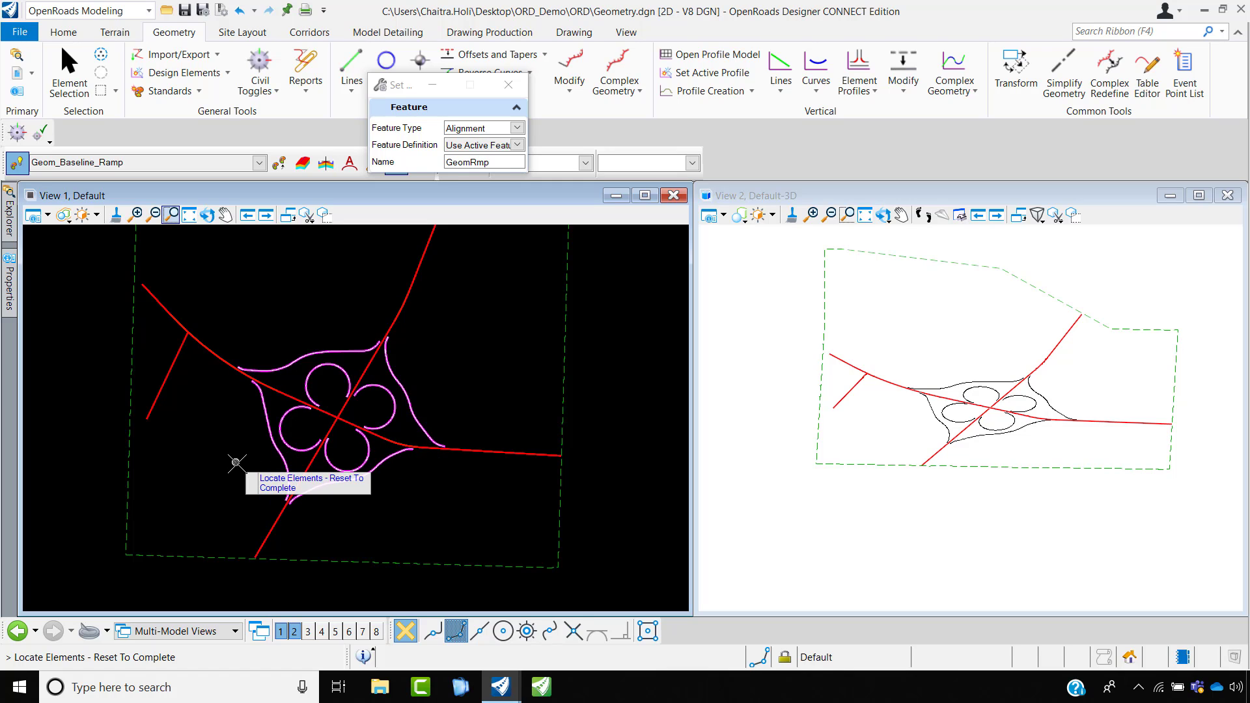
right_click(235, 462)
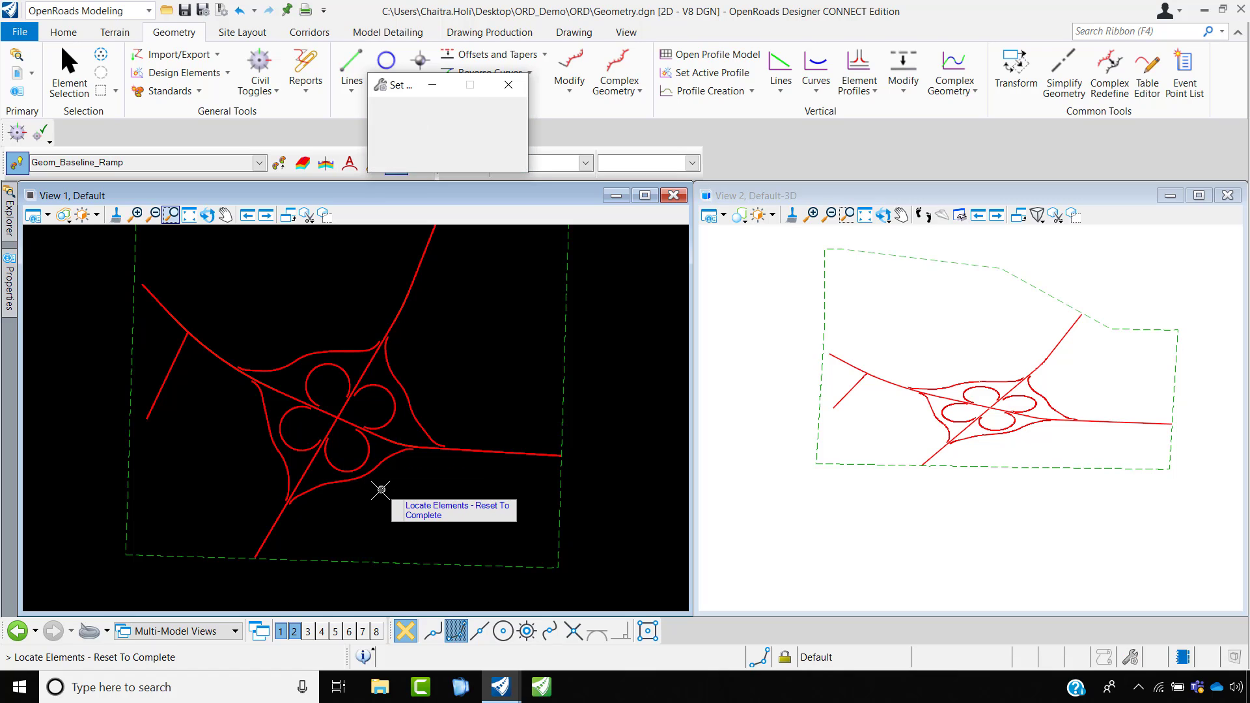
right_click(379, 490)
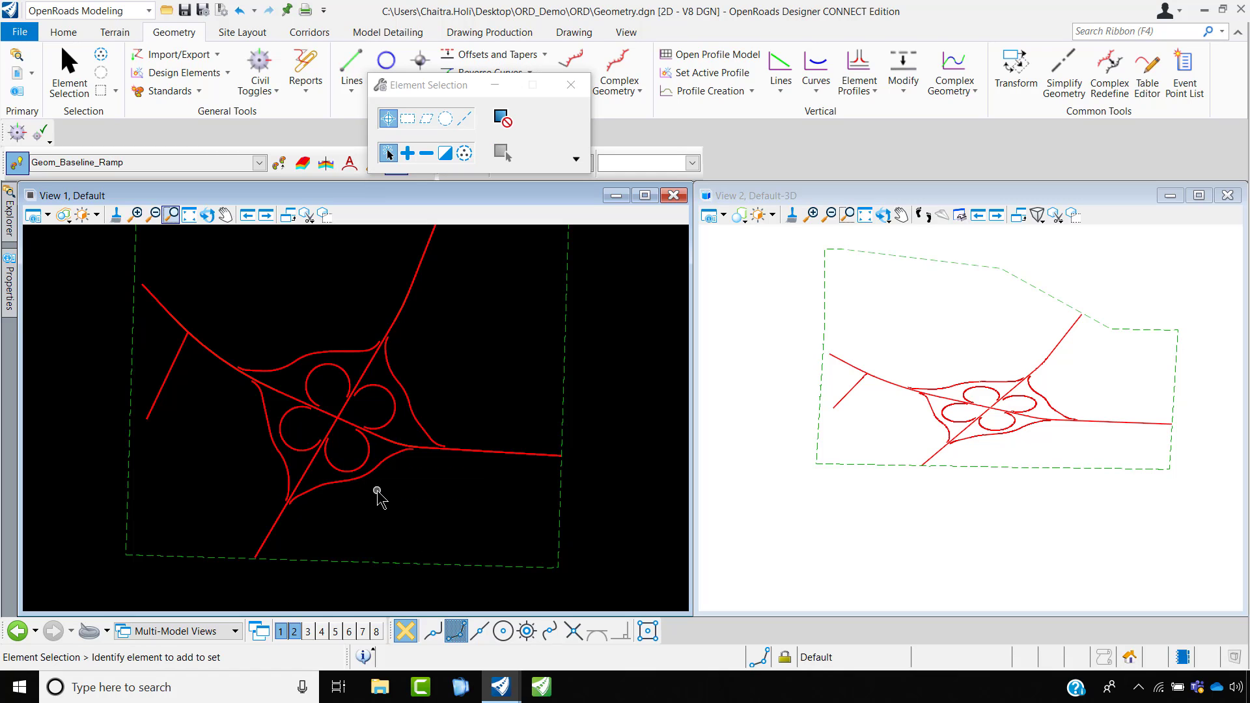
- Examine the bearings, lengths and curve radii along the EW Road alignment, and those of the ES Ramp, in the plan view
left_click(357, 420)
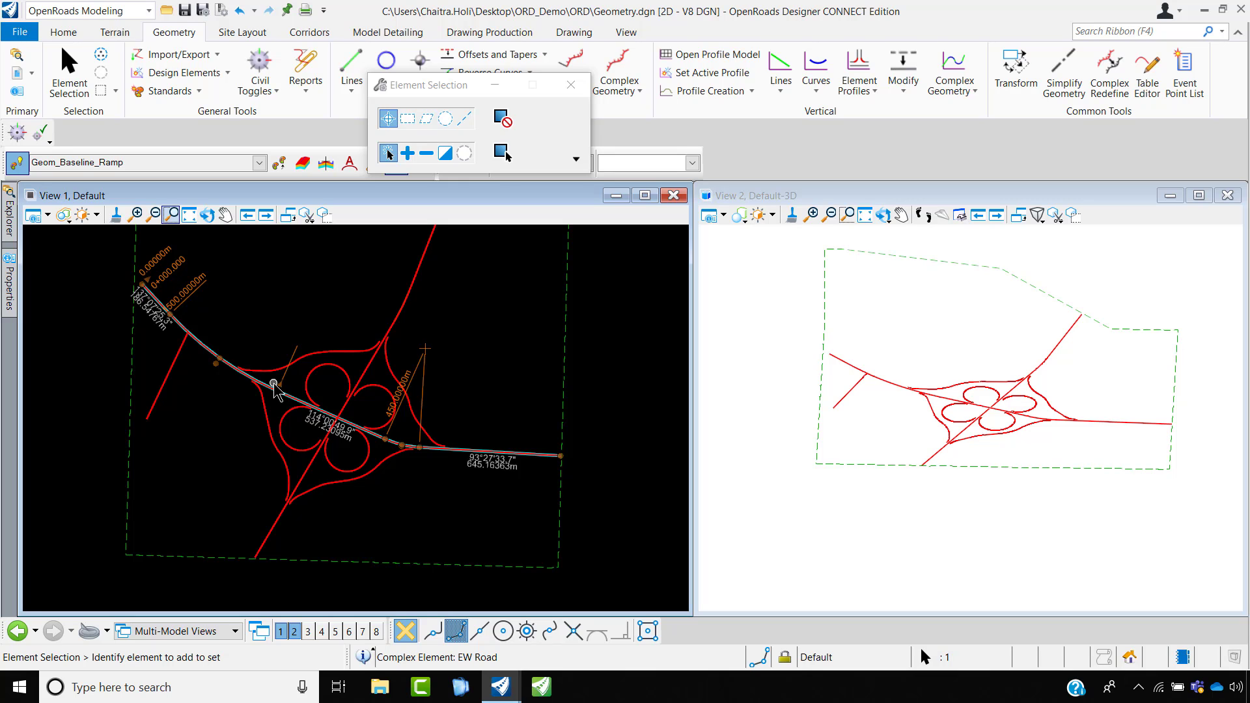
scroll(384, 416, "up", 4)
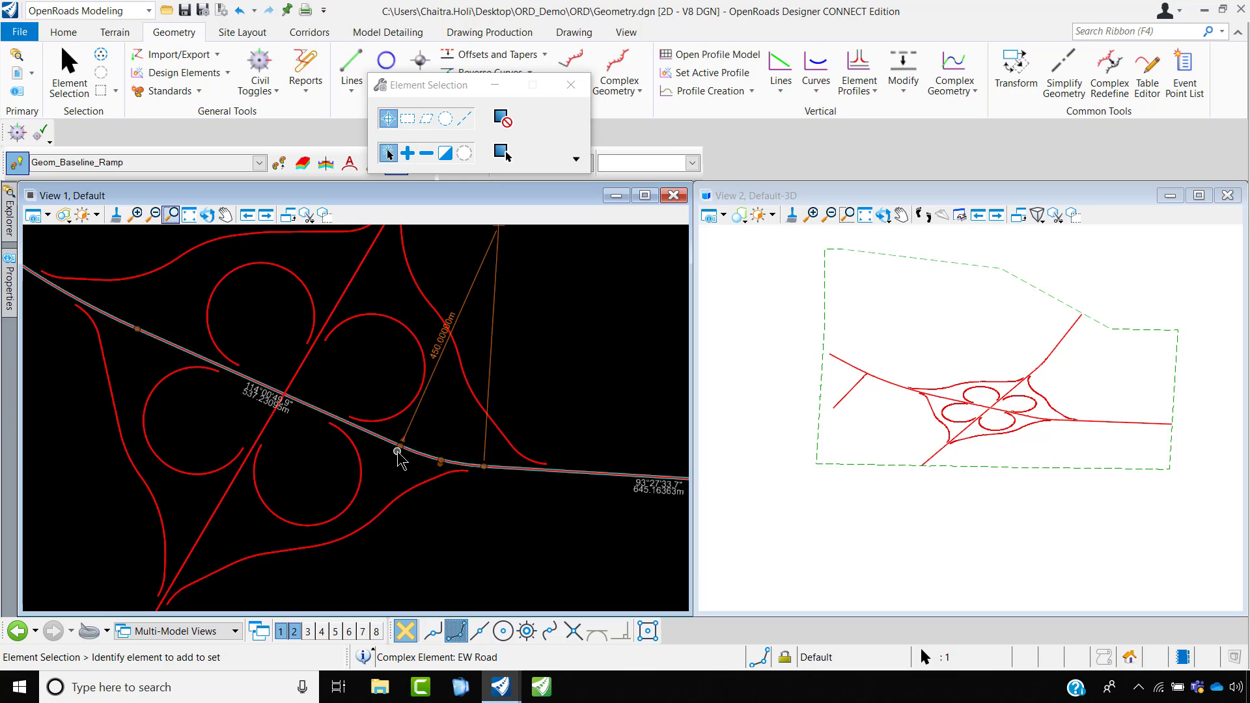
scroll(399, 456, "down", 4)
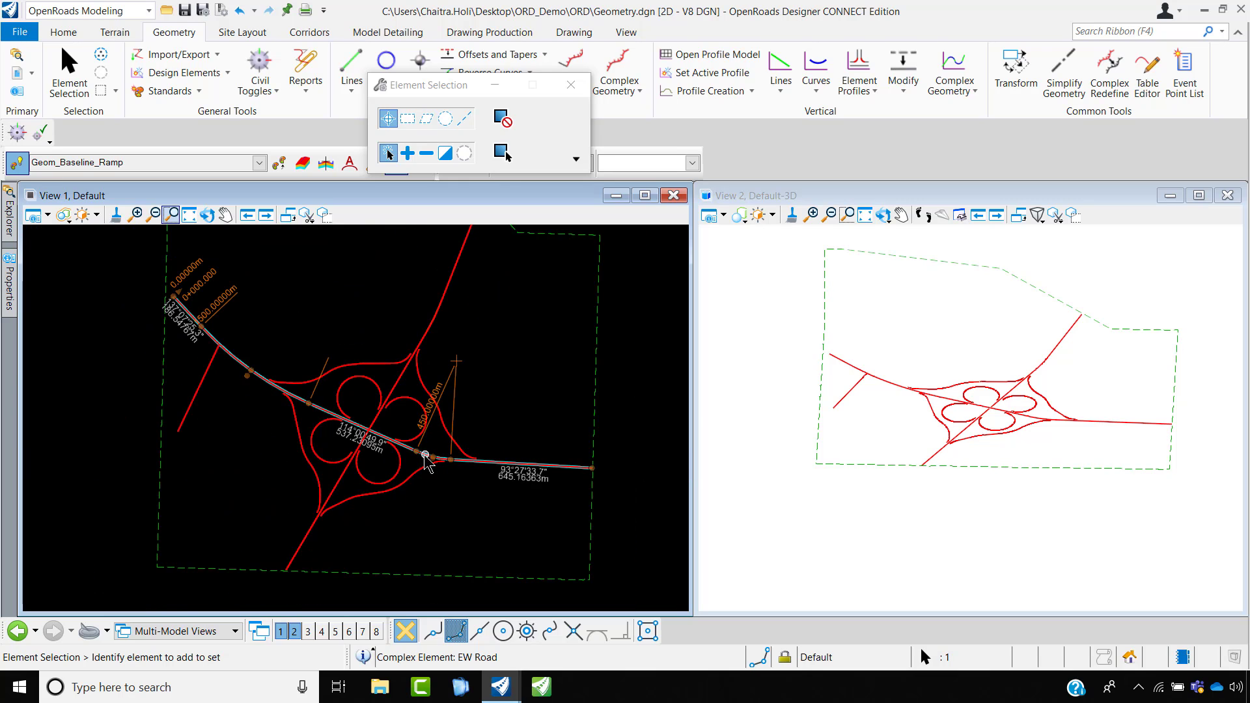
scroll(180, 276, "up", 5)
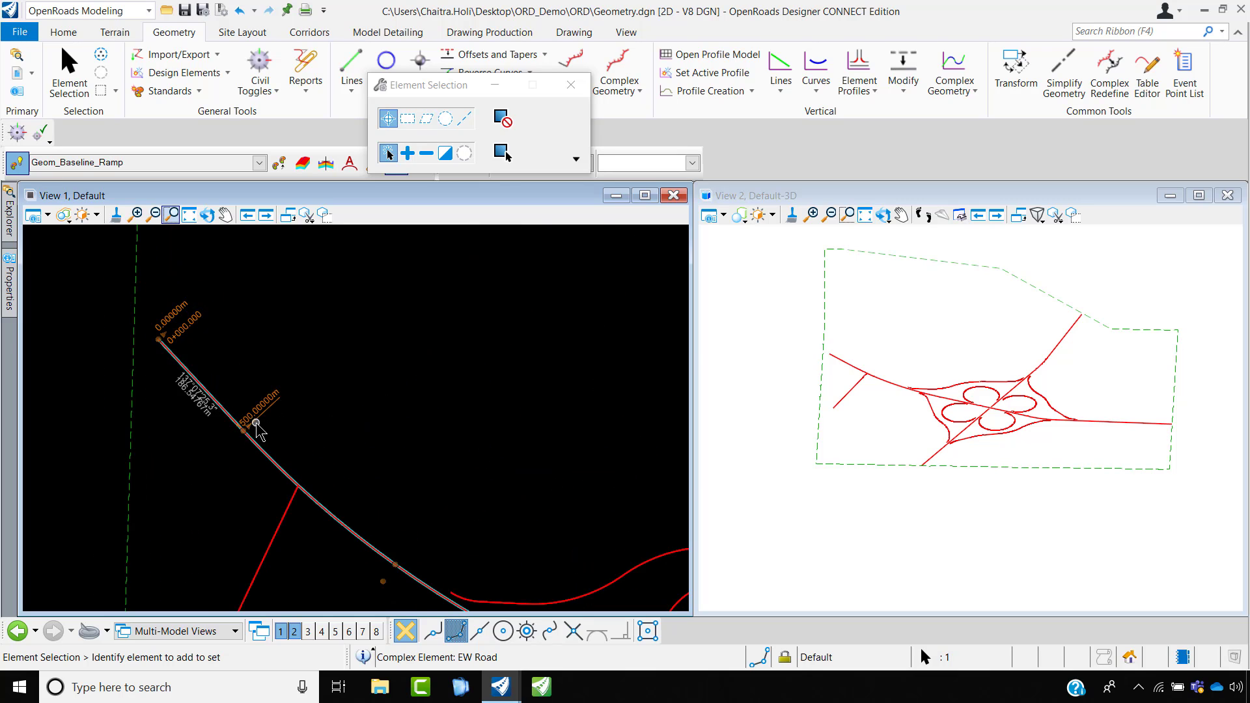
scroll(256, 424, "up", 3)
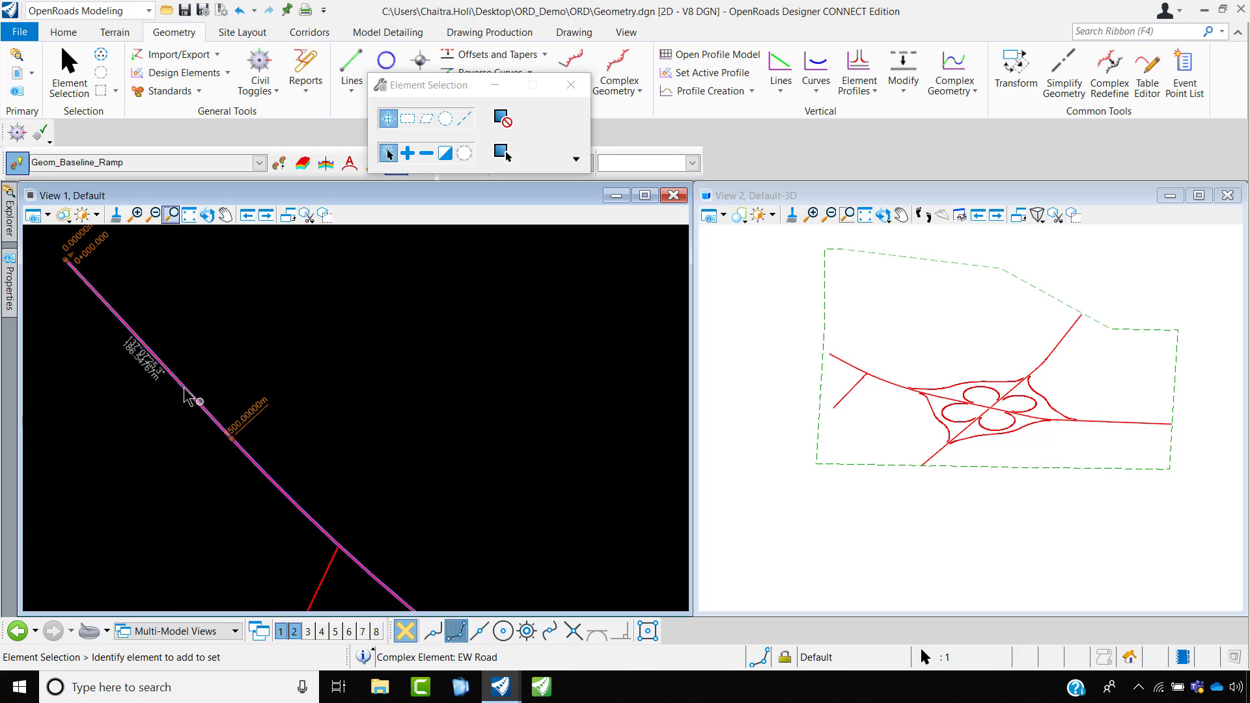
scroll(172, 372, "down", 6)
scroll(447, 488, "up", 4)
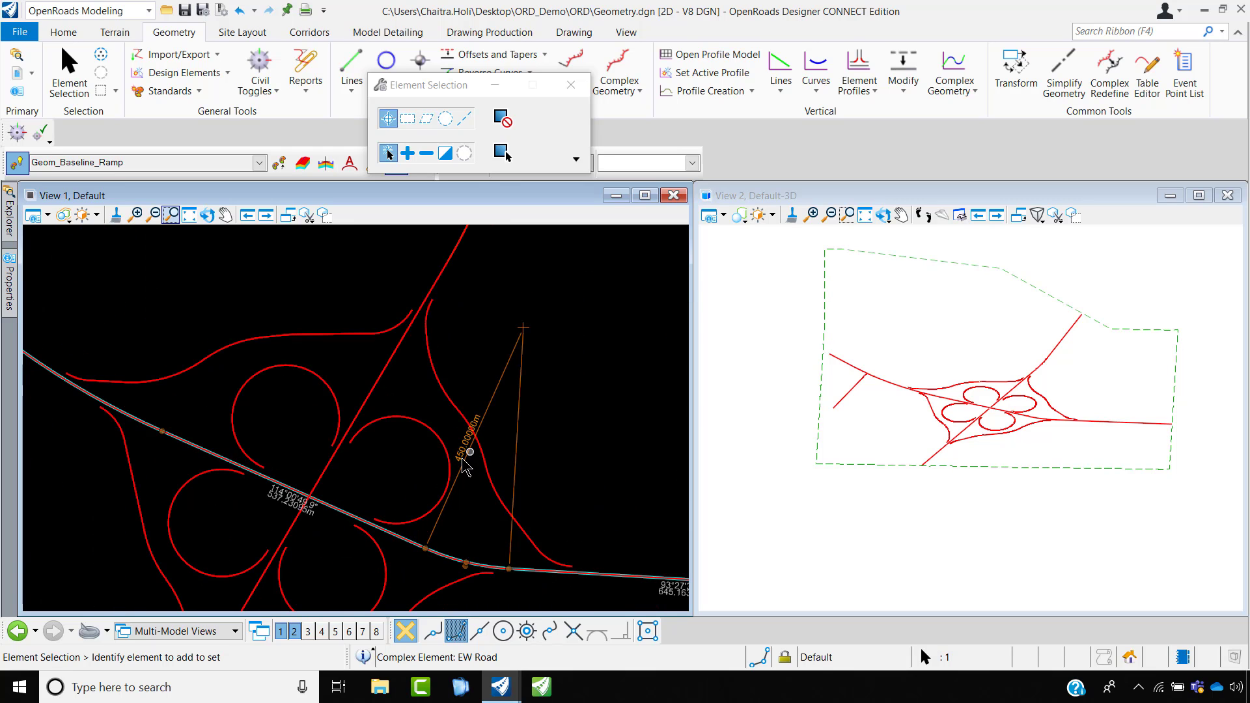
scroll(466, 452, "down", 3)
scroll(530, 530, "up", 3)
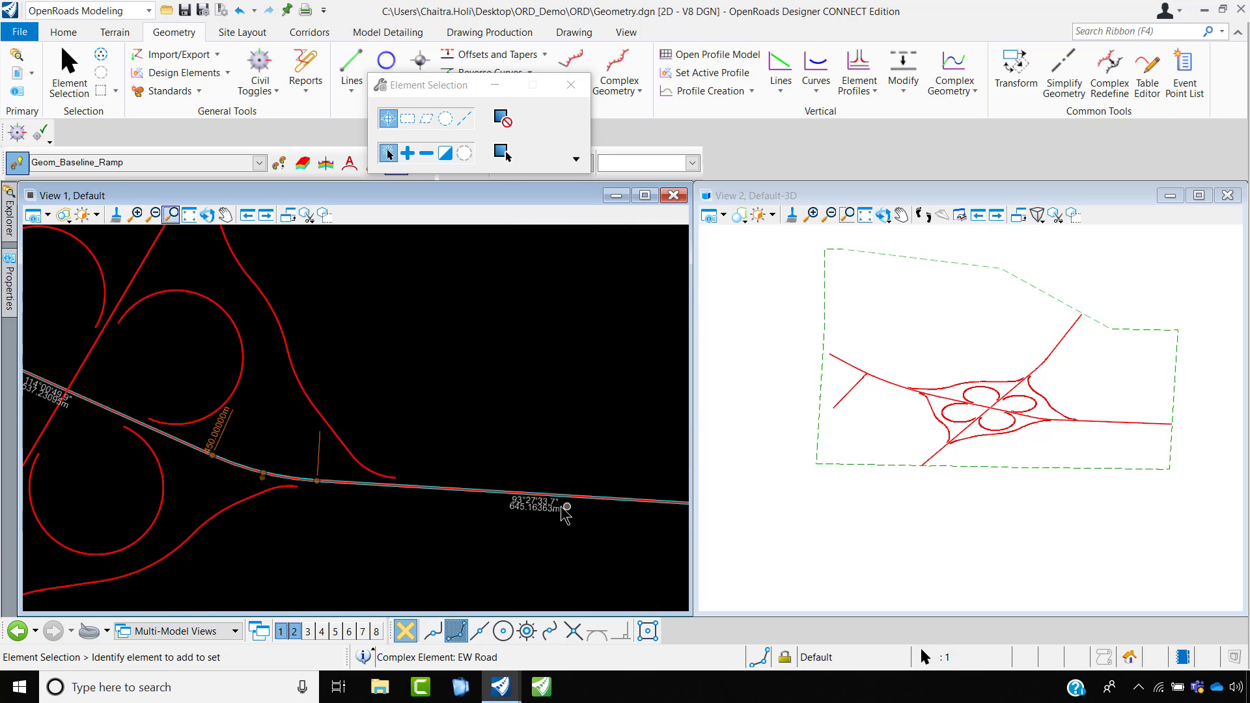
scroll(292, 478, "down", 4)
scroll(246, 489, "up", 2)
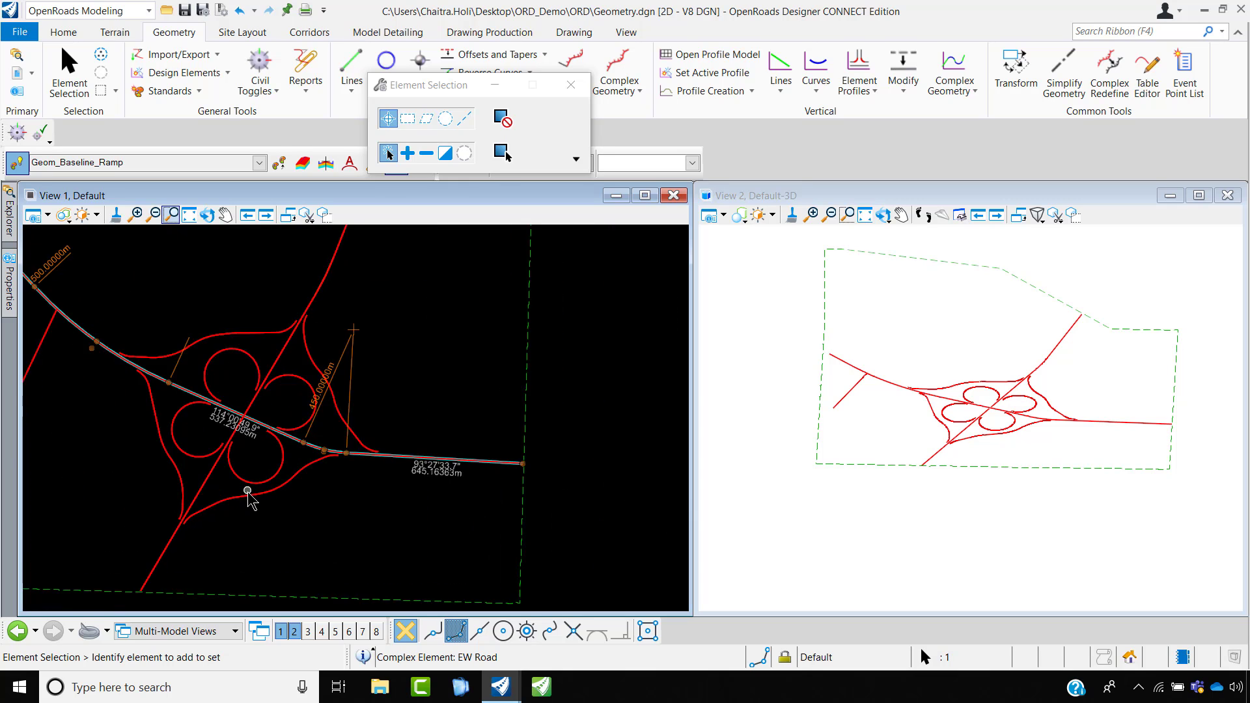
left_click(259, 503)
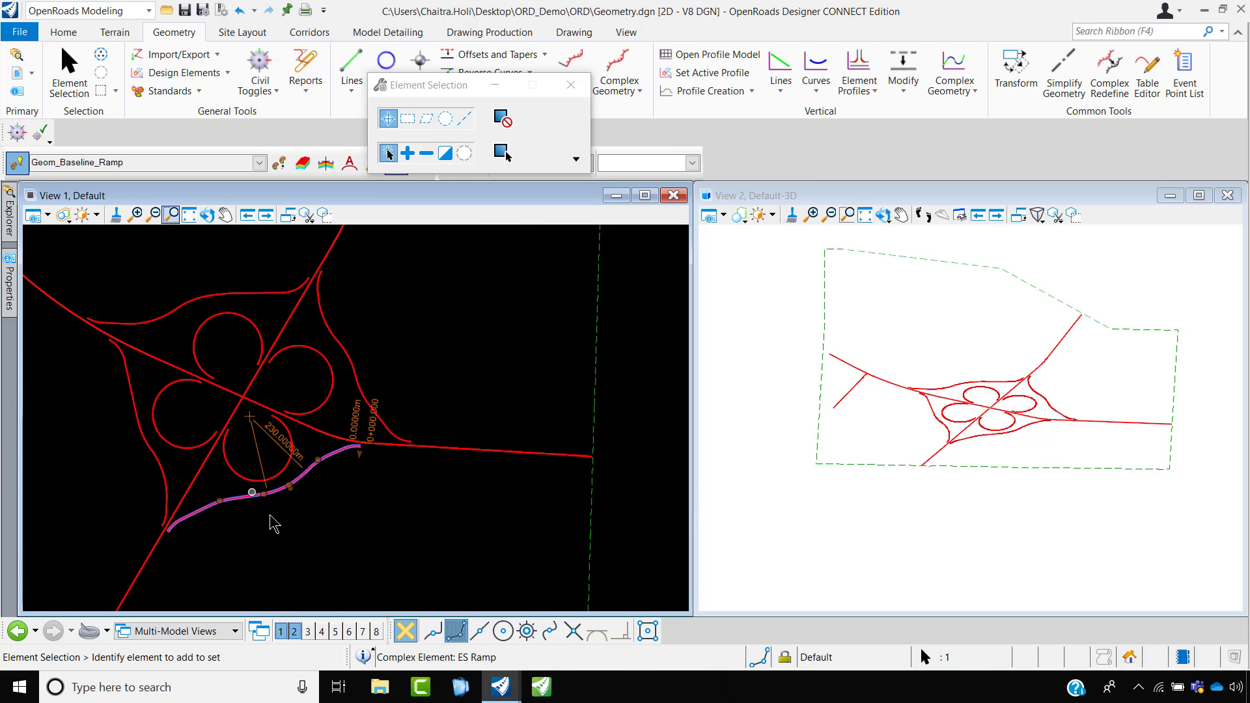
- Check the bearings, lengths and curve radius along the eastern part of the EW Road alignment, then clear the selection
left_click(449, 448)
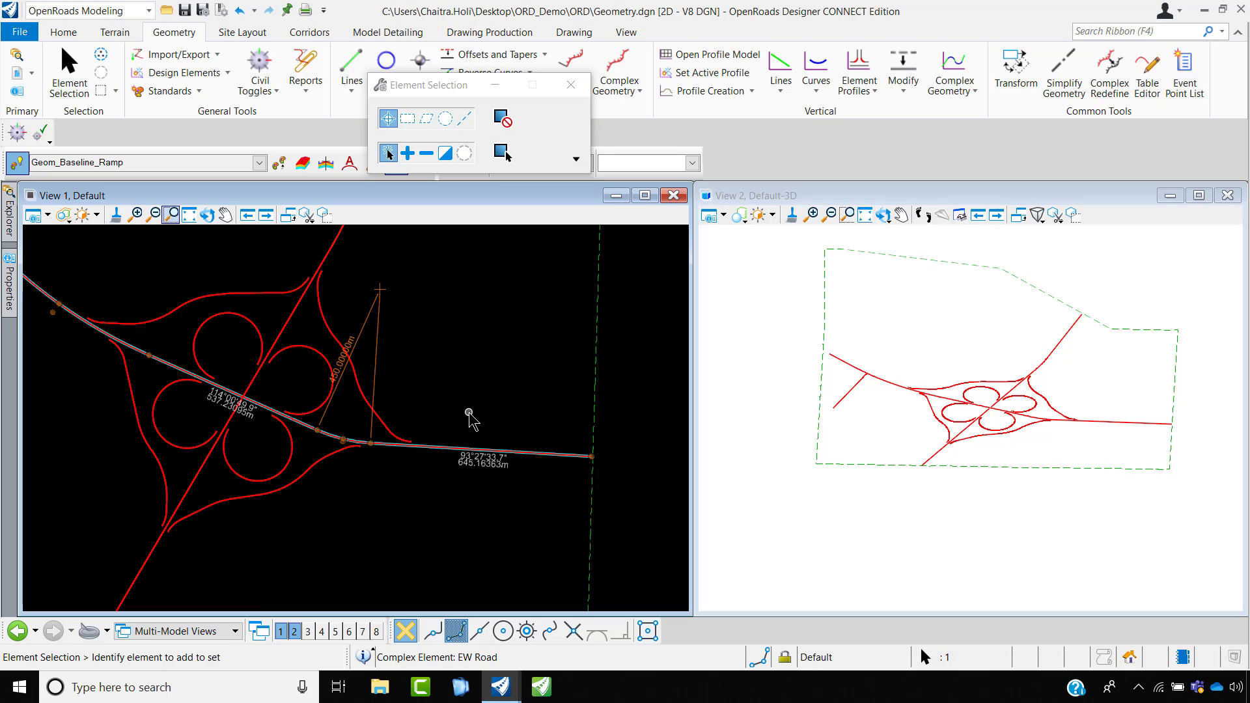
left_click(472, 407)
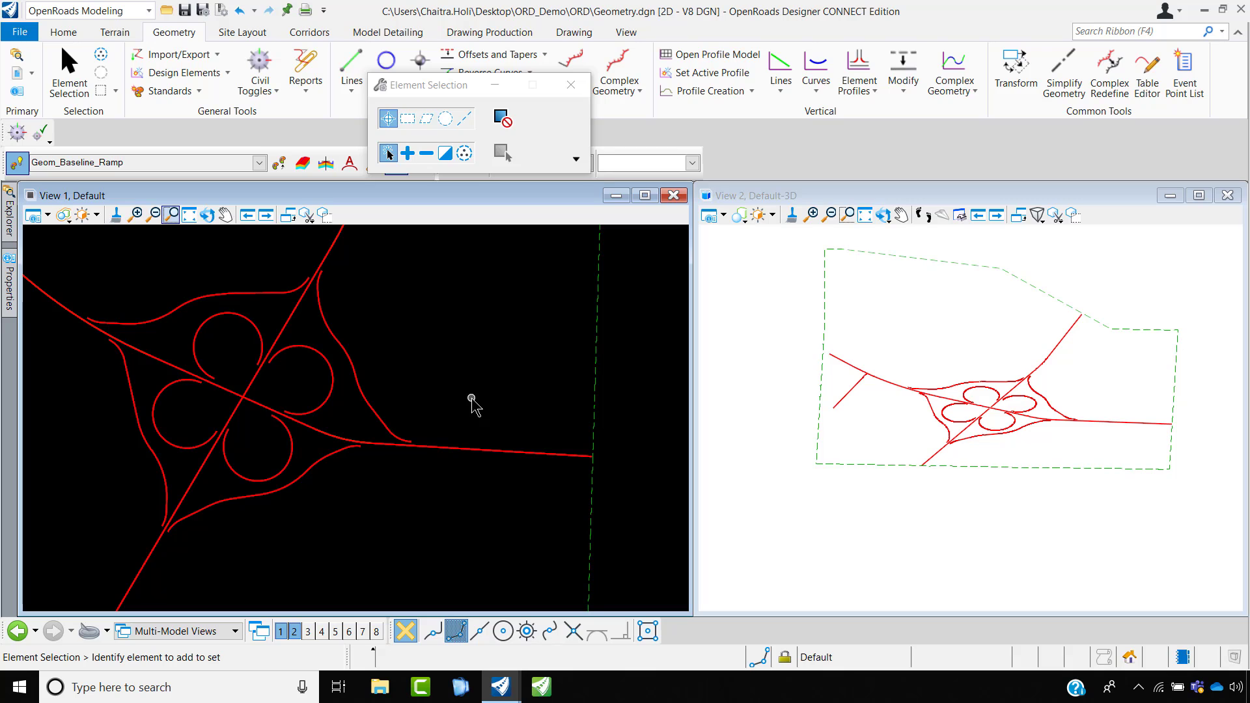
left_click(571, 85)
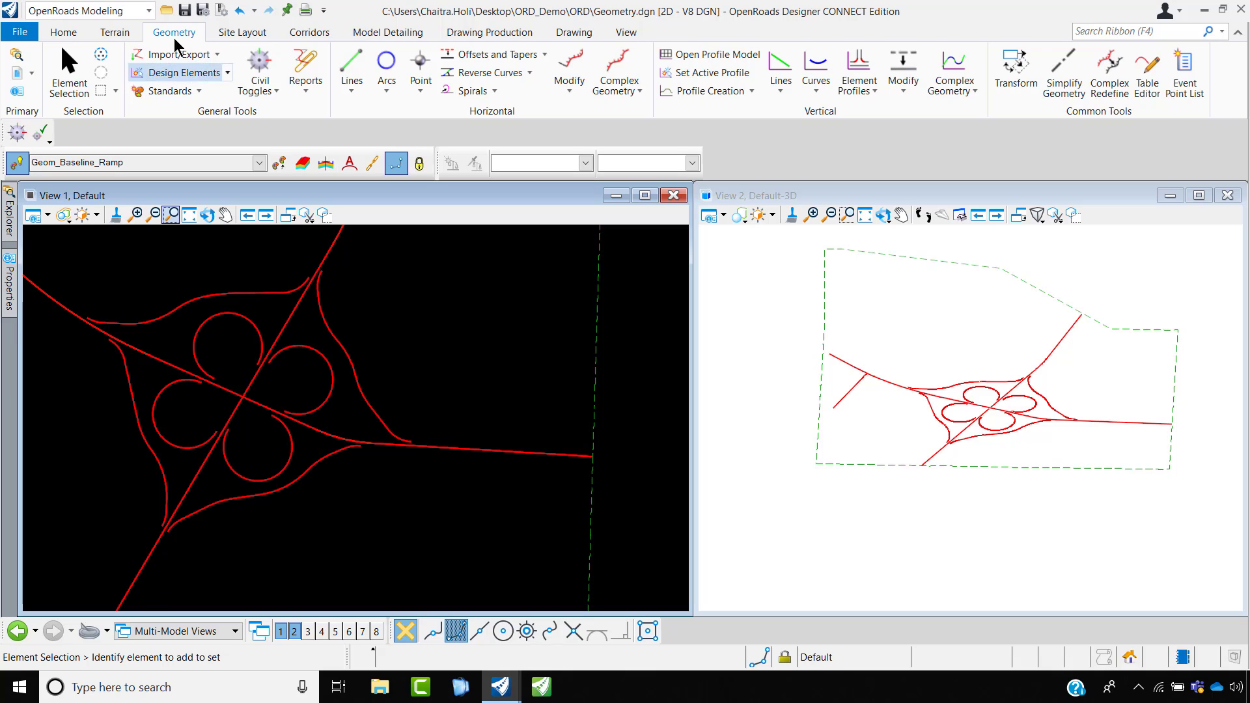
- Open the design standards toolbar's list of available standards and browse the UK and AASHTO metric libraries
left_click(197, 92)
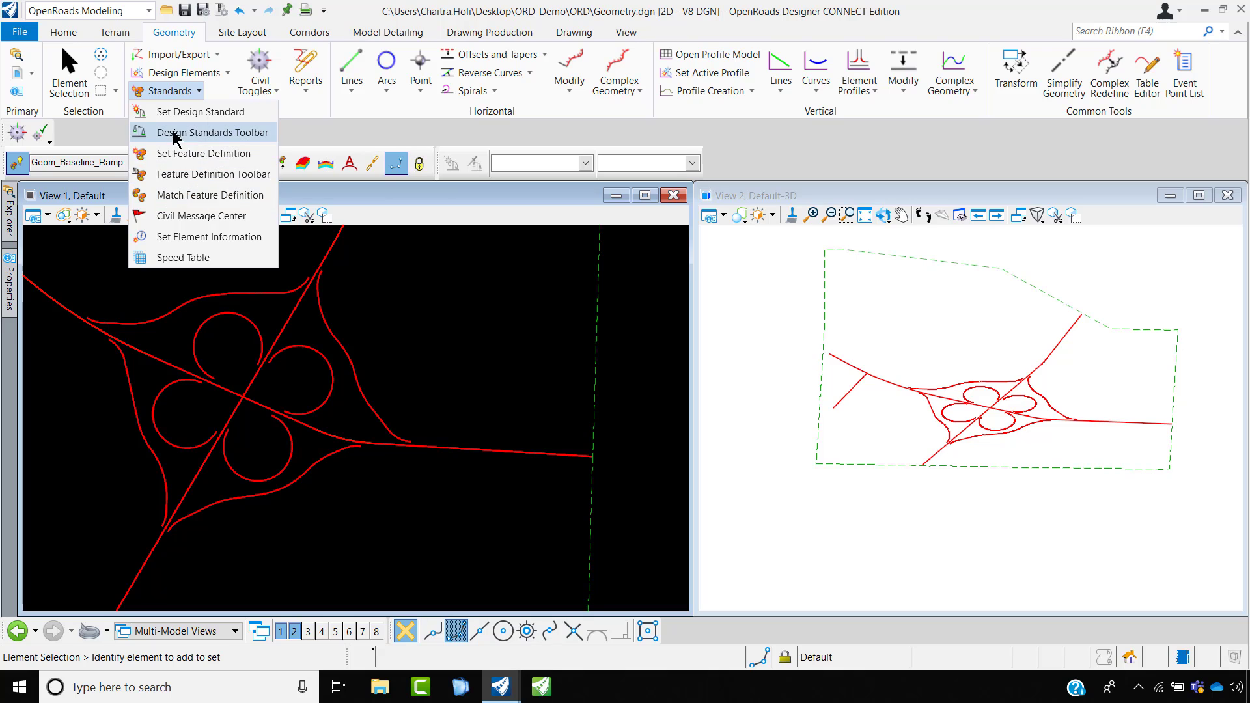
left_click(219, 133)
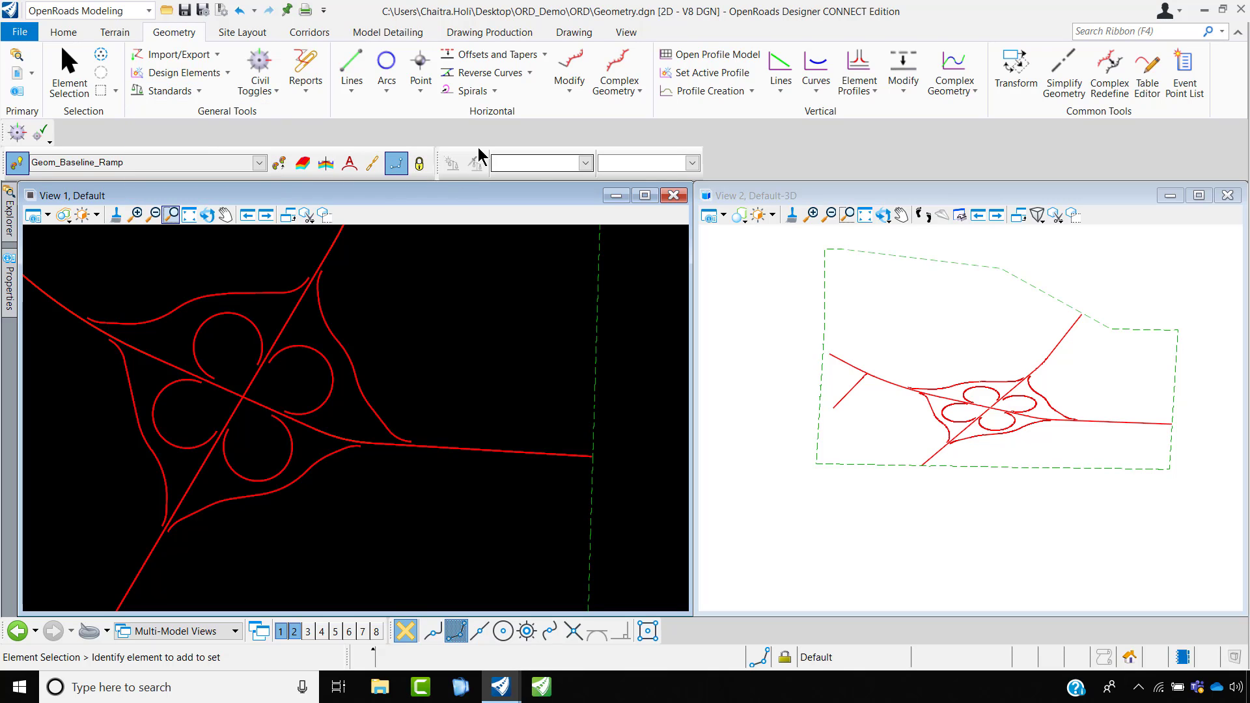
left_click(585, 163)
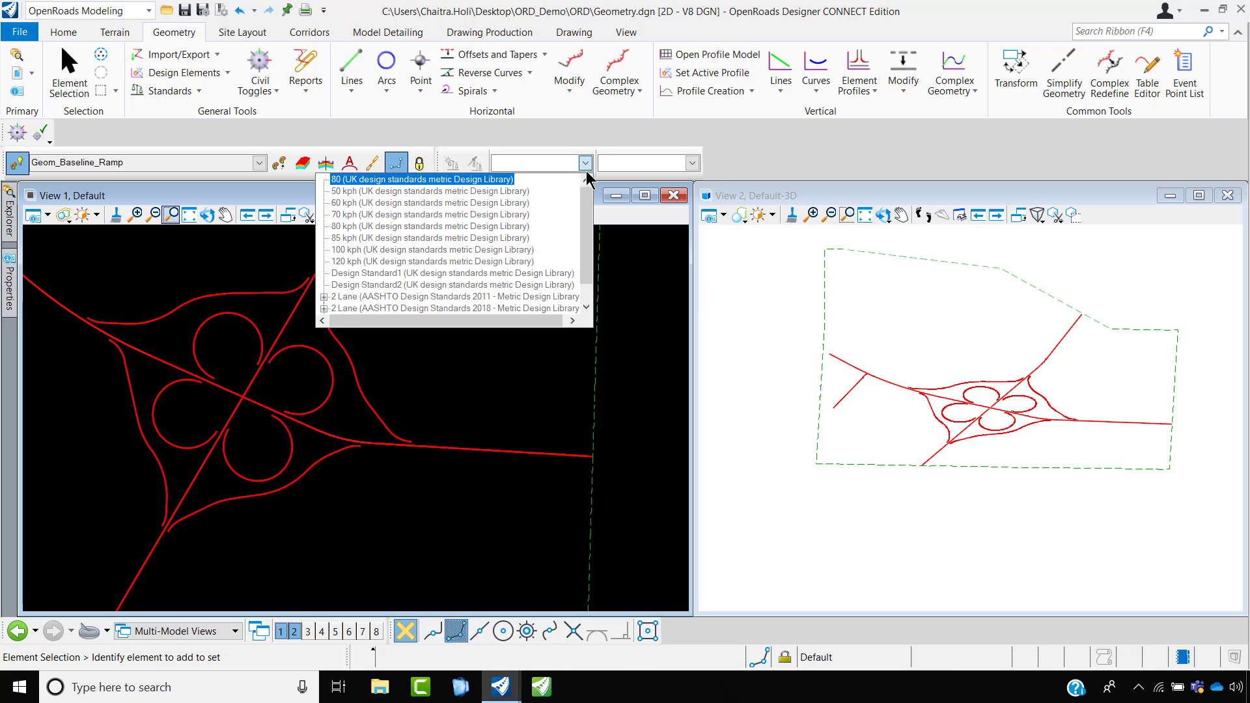
scroll(561, 195, "down", 1)
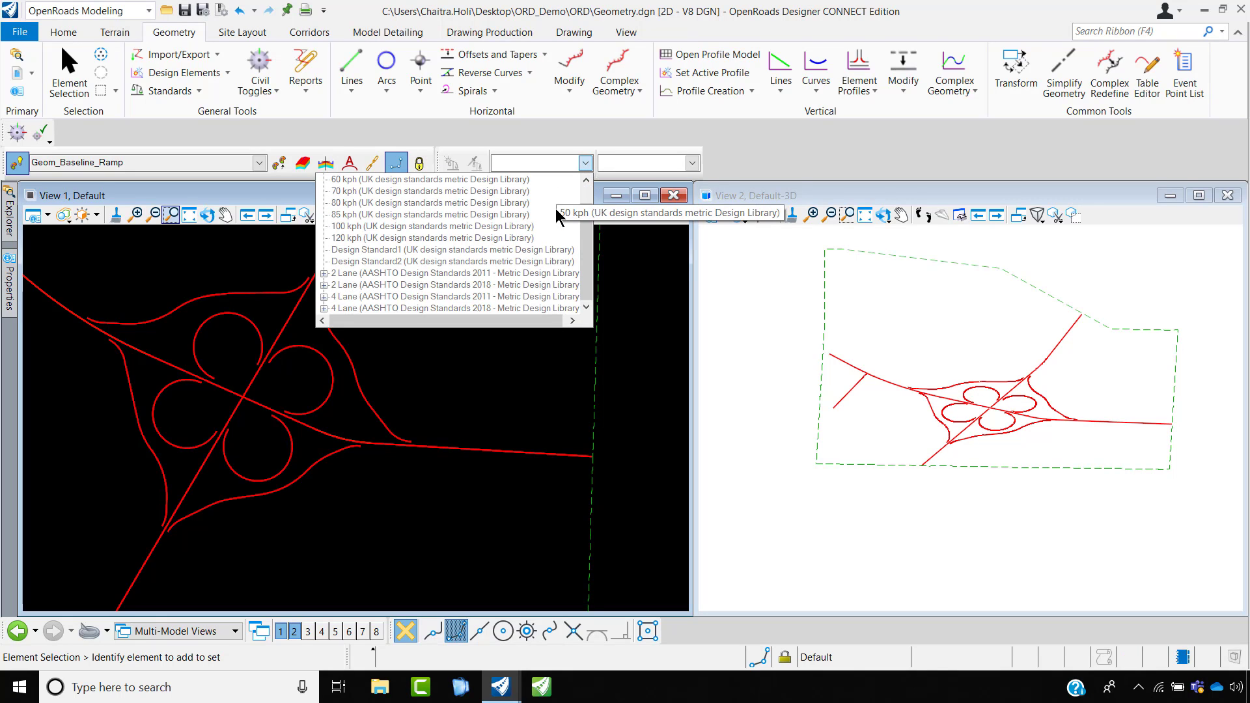
scroll(410, 255, "up", 1)
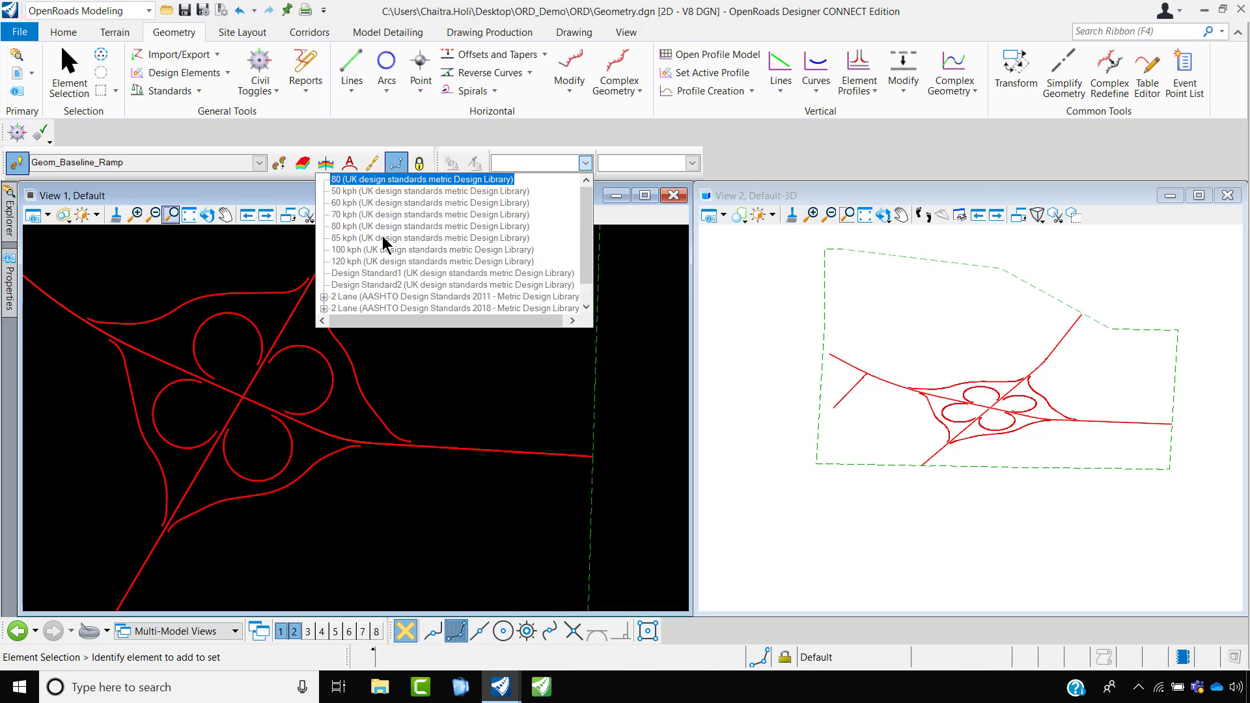
scroll(457, 263, "down", 1)
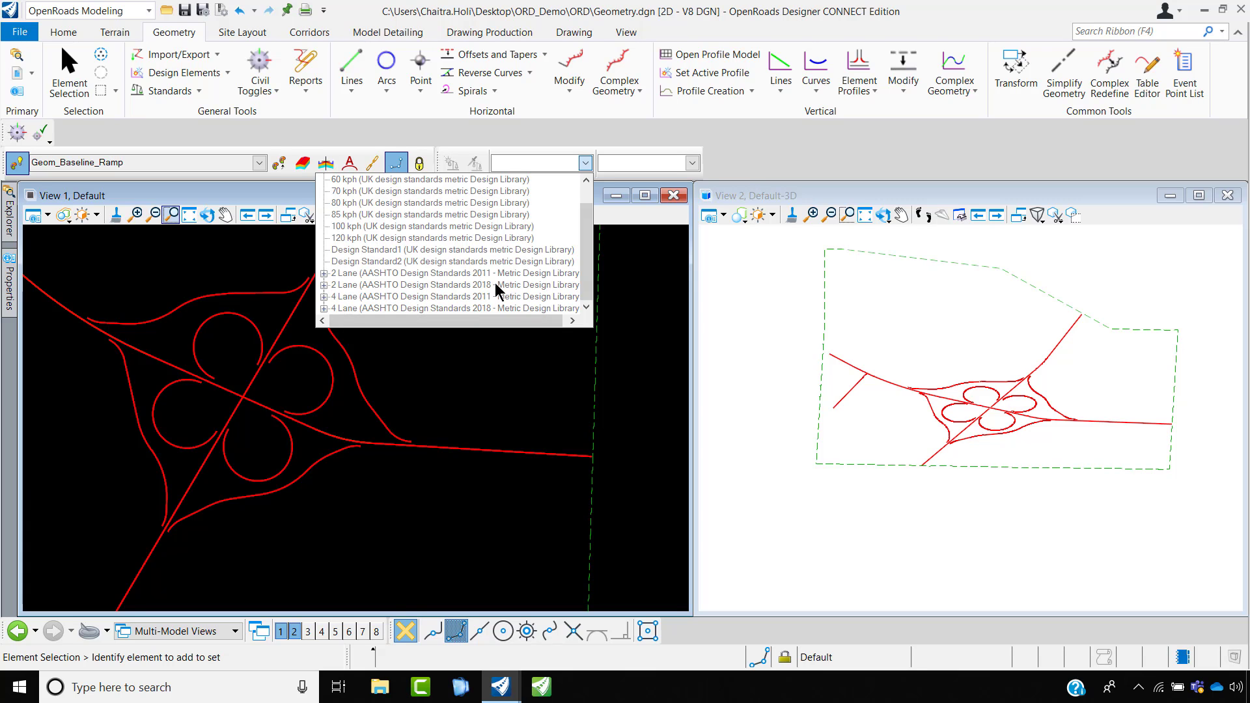
- Choose the 2 Lane, 4% Super, 100 KPH standard from the AASHTO 2018 metric library and make it the active design standard
left_click(323, 284)
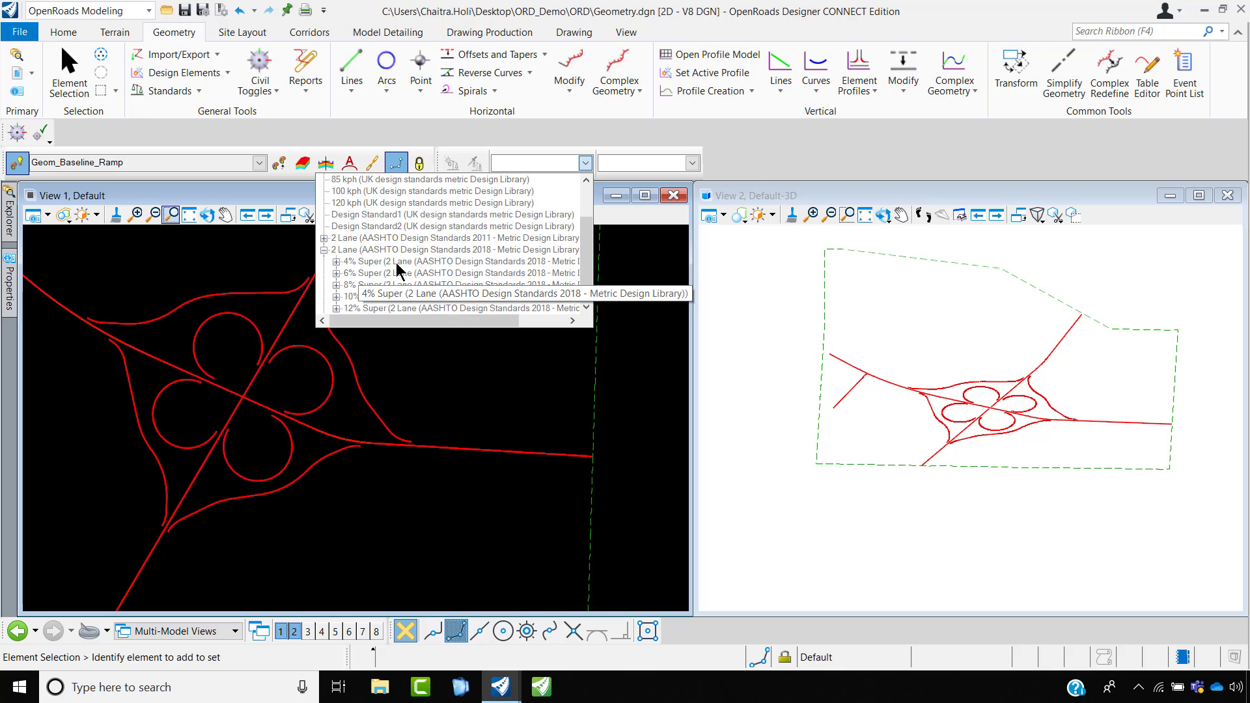
scroll(397, 265, "down", 1)
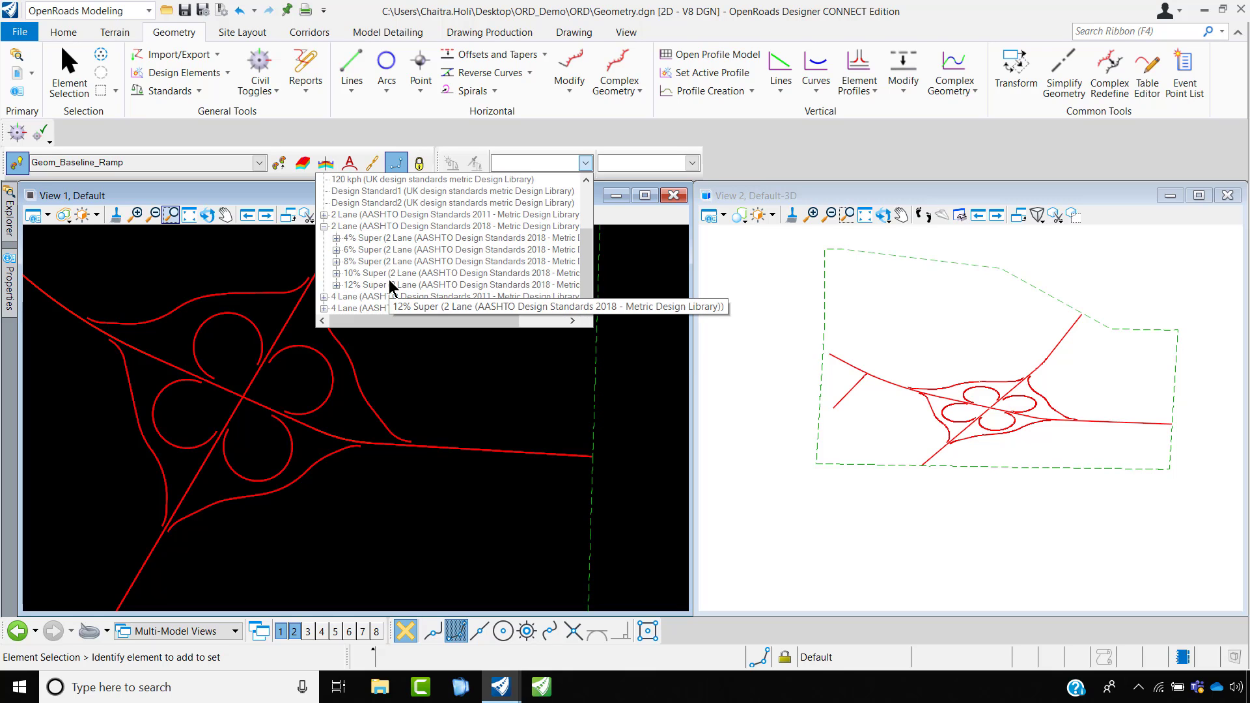
left_click(336, 237)
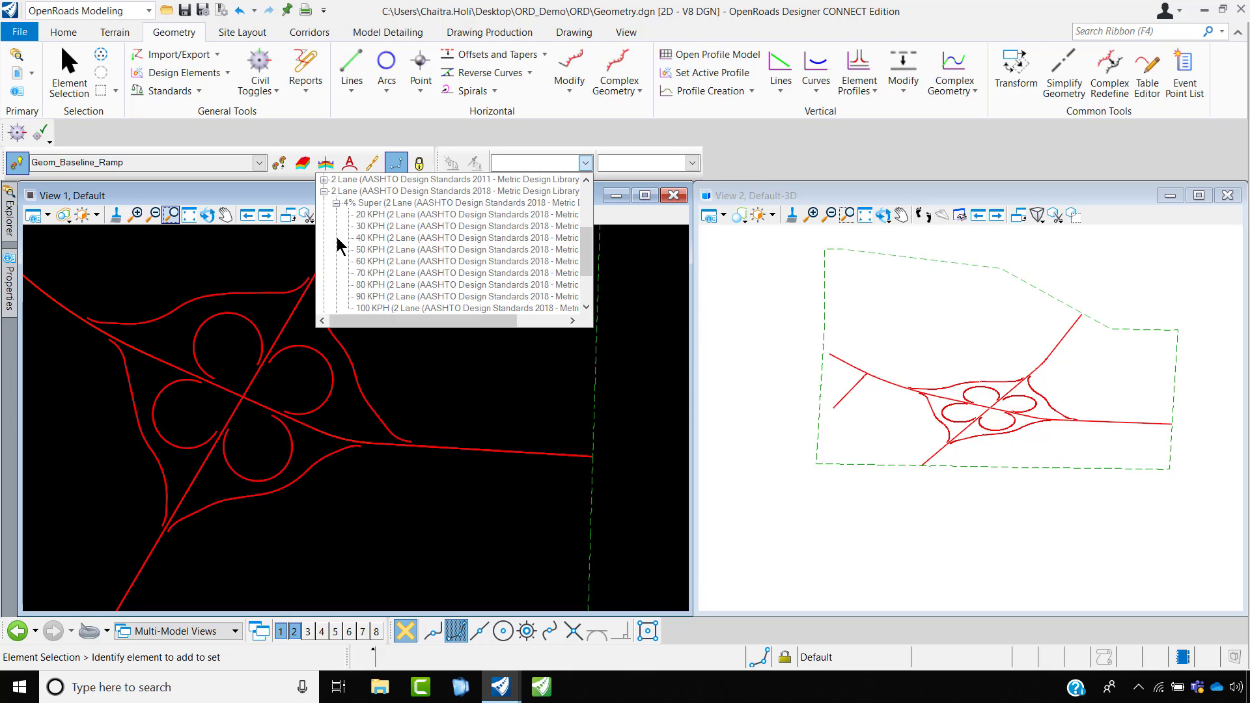
left_click(336, 203)
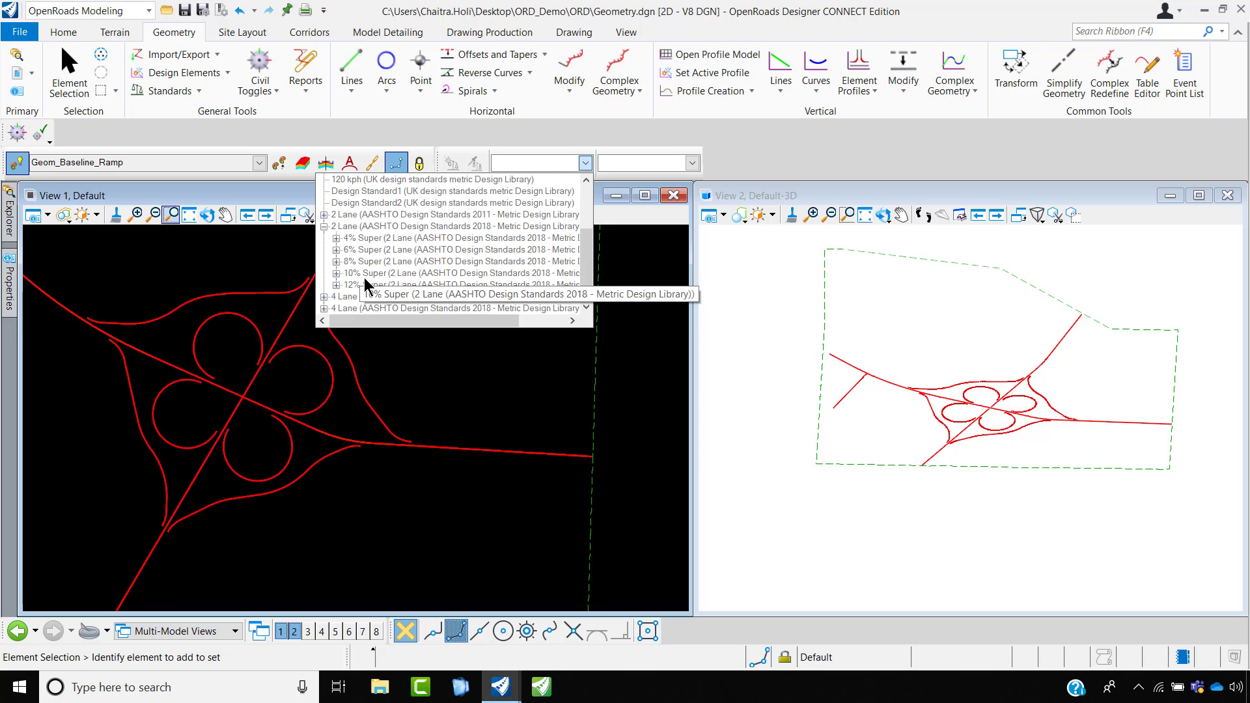
left_click(336, 238)
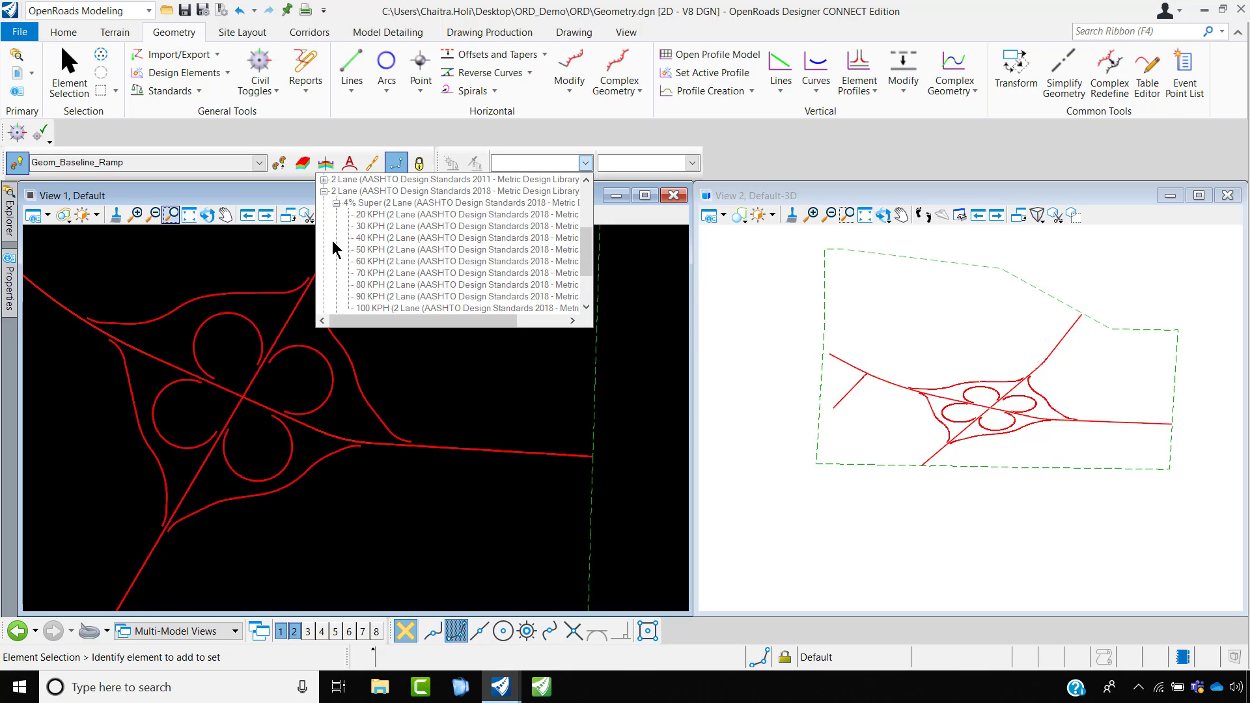
left_click(337, 204)
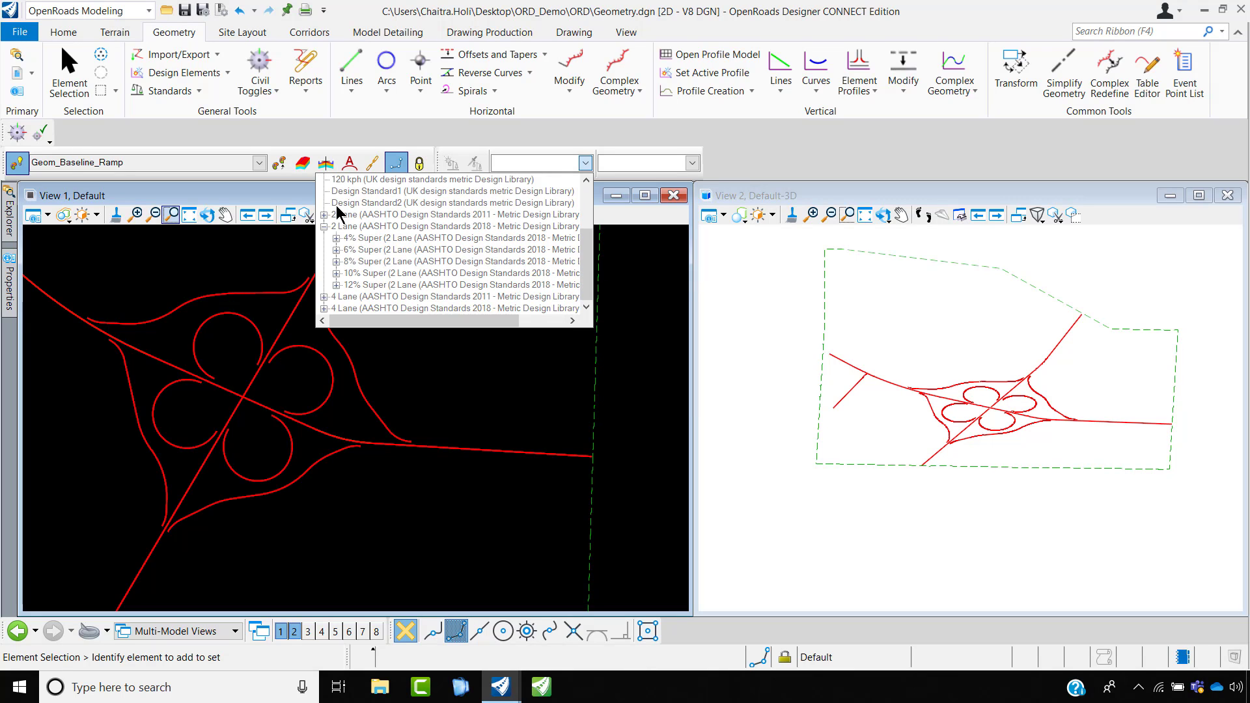
left_click(335, 239)
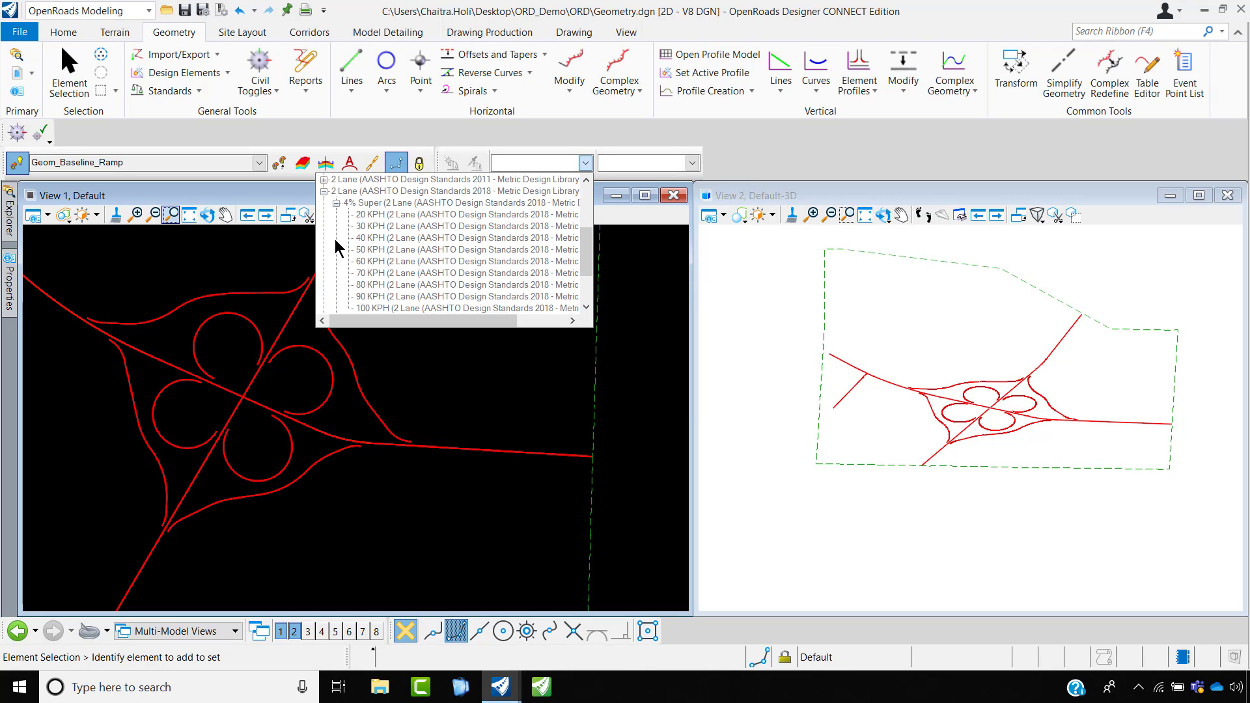
left_click(376, 308)
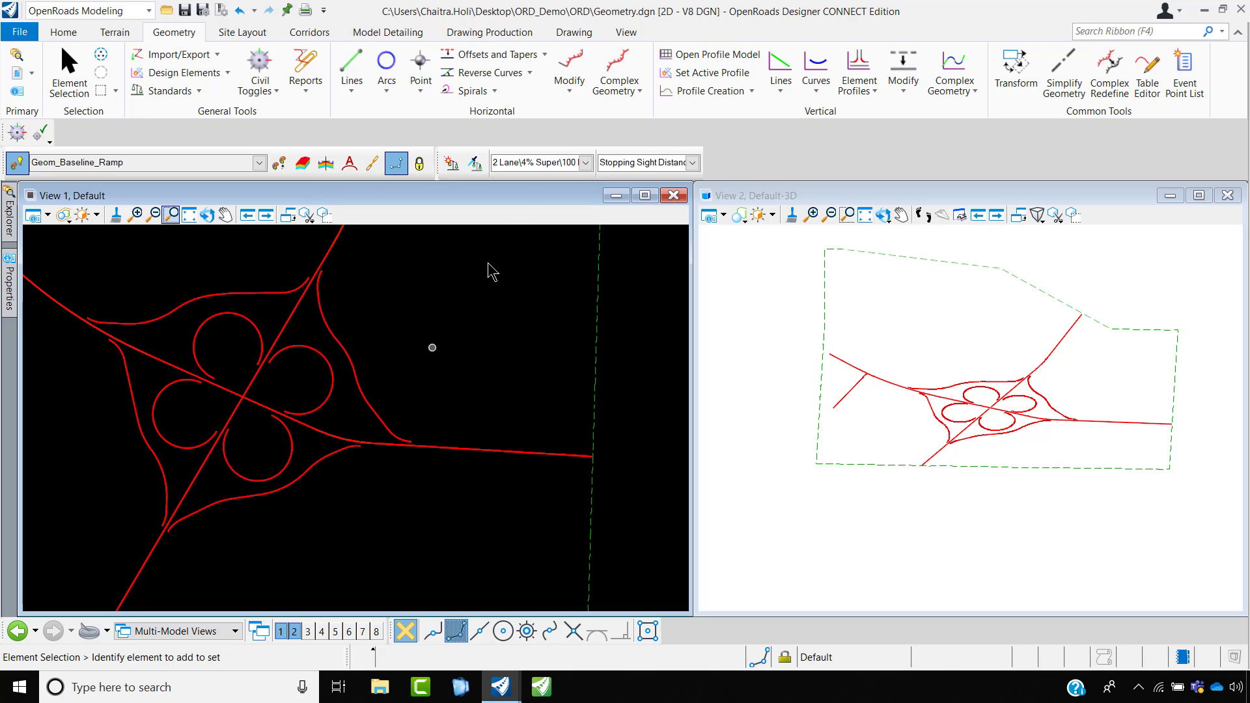
left_click(478, 163)
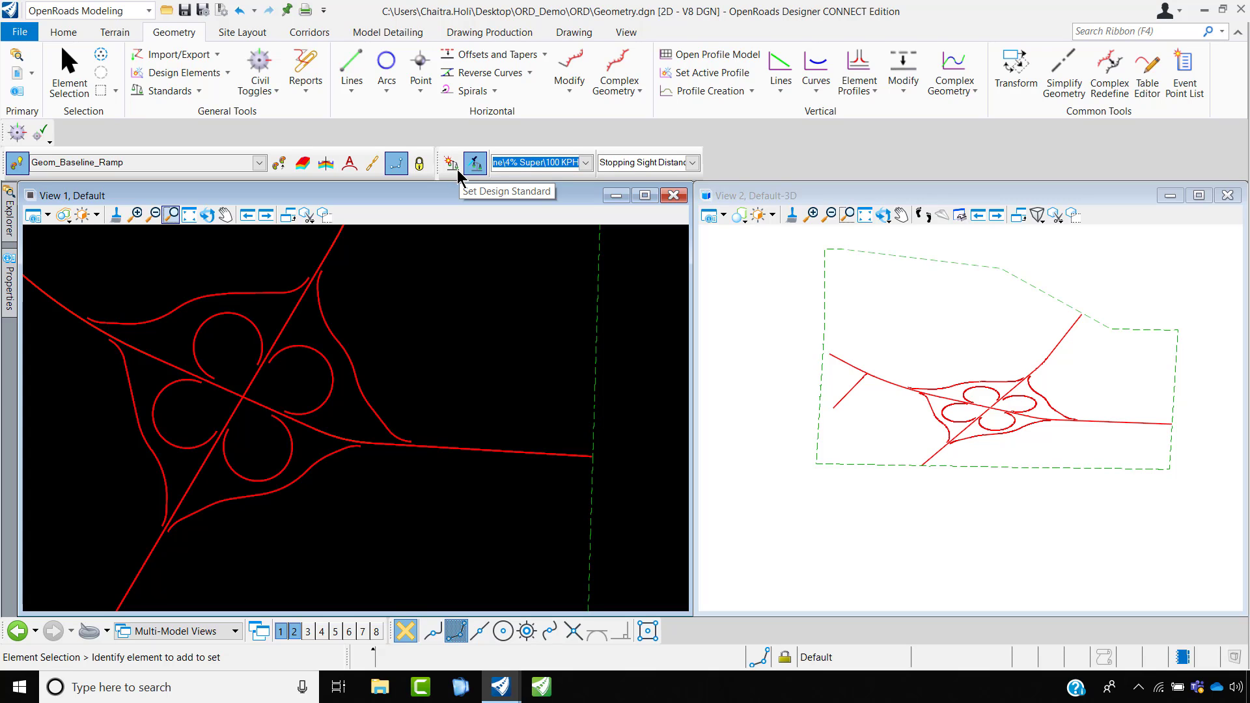
- Assign the active 100 KPH design standard to the EW Road alignment with Set Design Standard
left_click(199, 92)
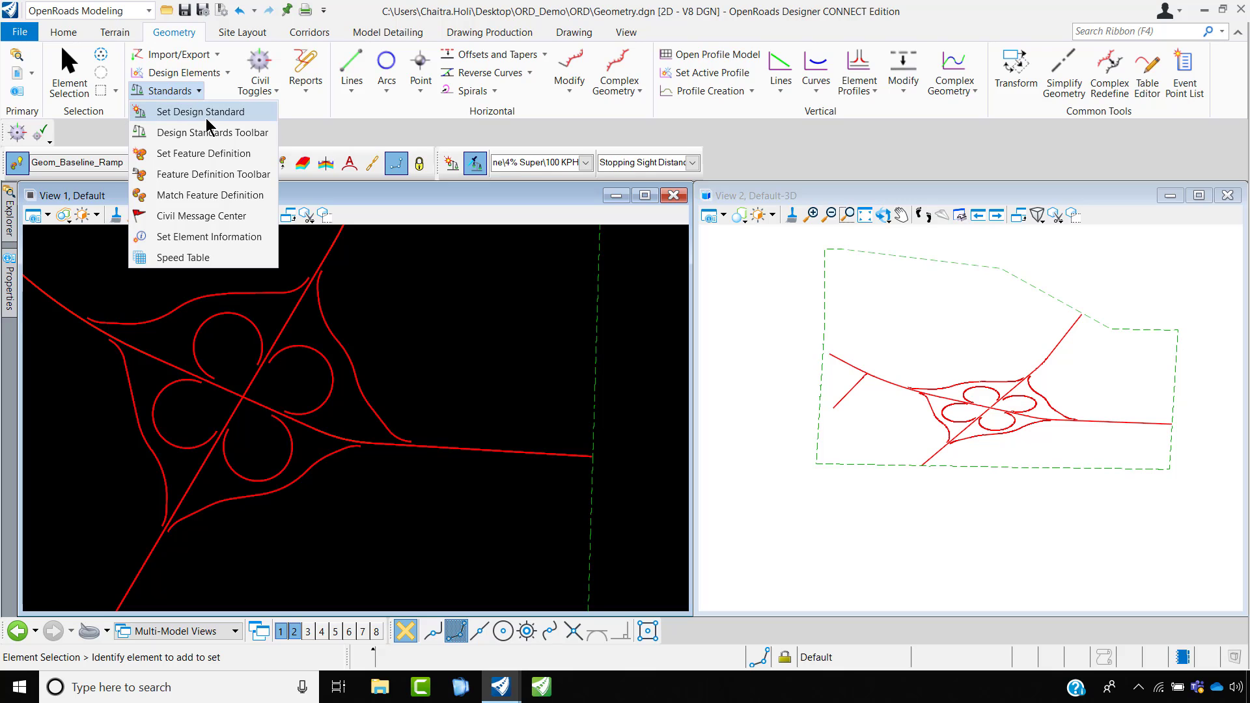
left_click(209, 111)
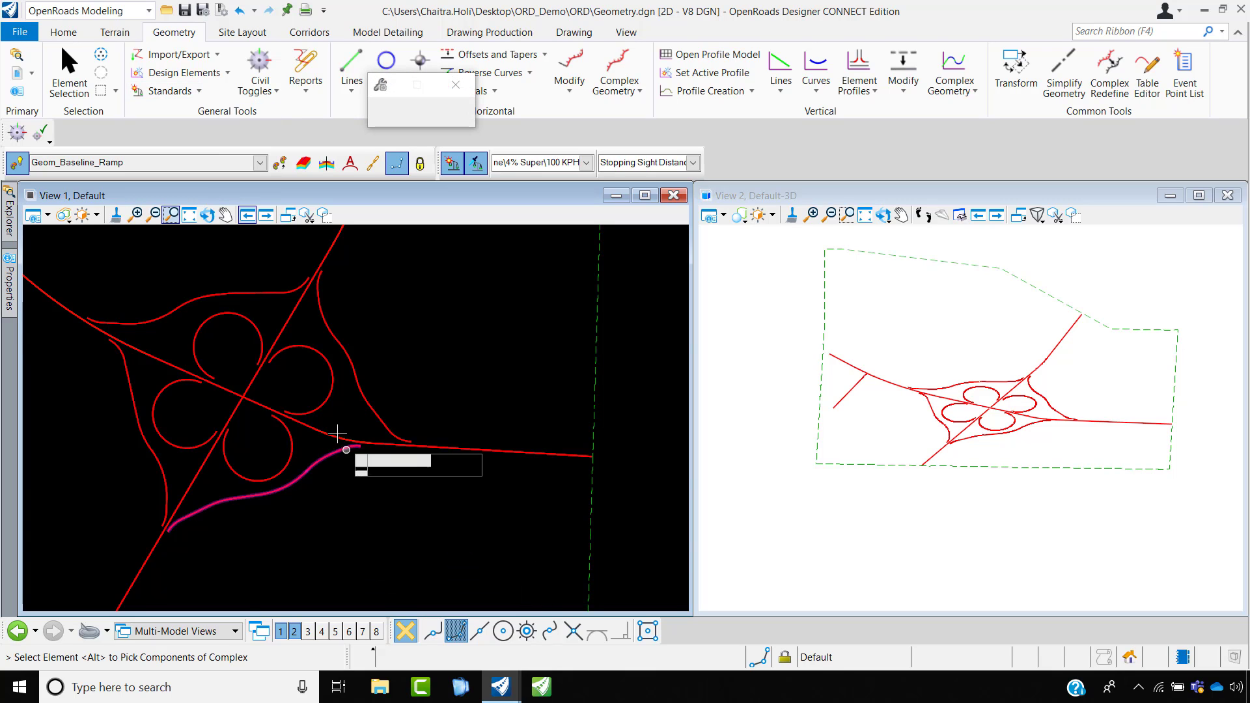
scroll(244, 397, "up", 1)
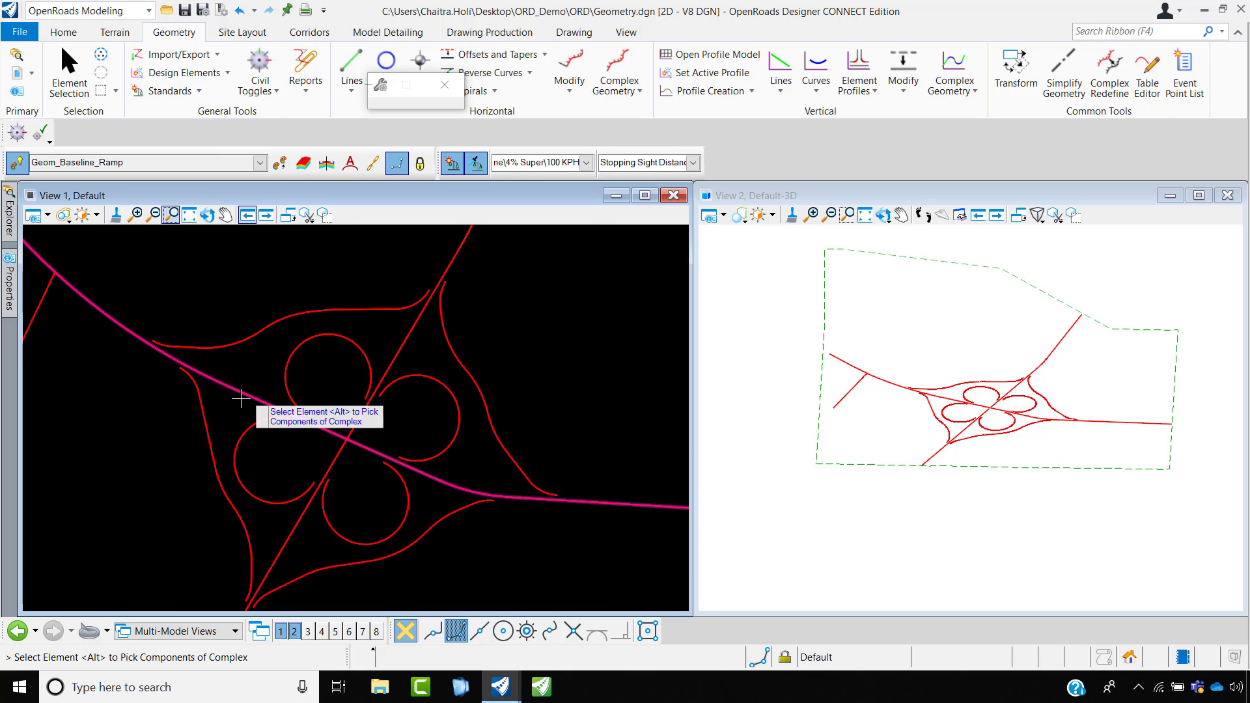
left_click(241, 398)
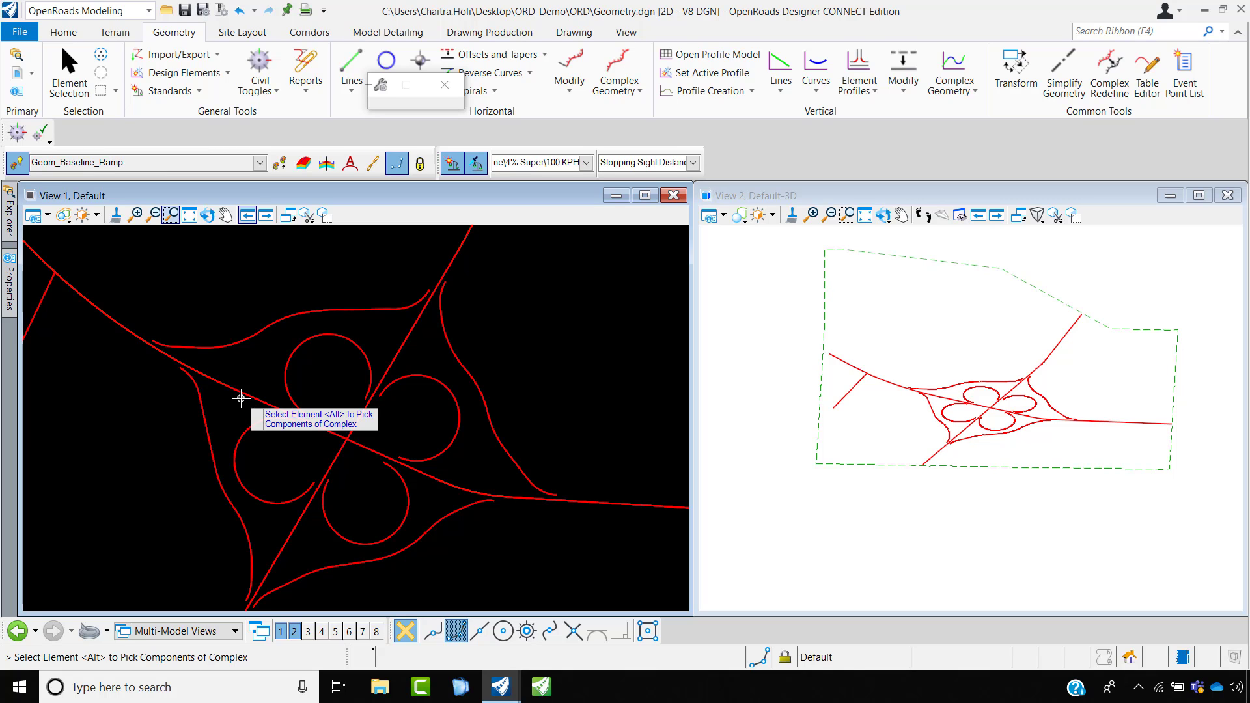
- Examine the design standard warning and error markers along EW Road, at the arc-to-line joints and on the curve east of the interchange
scroll(236, 364, "down", 4)
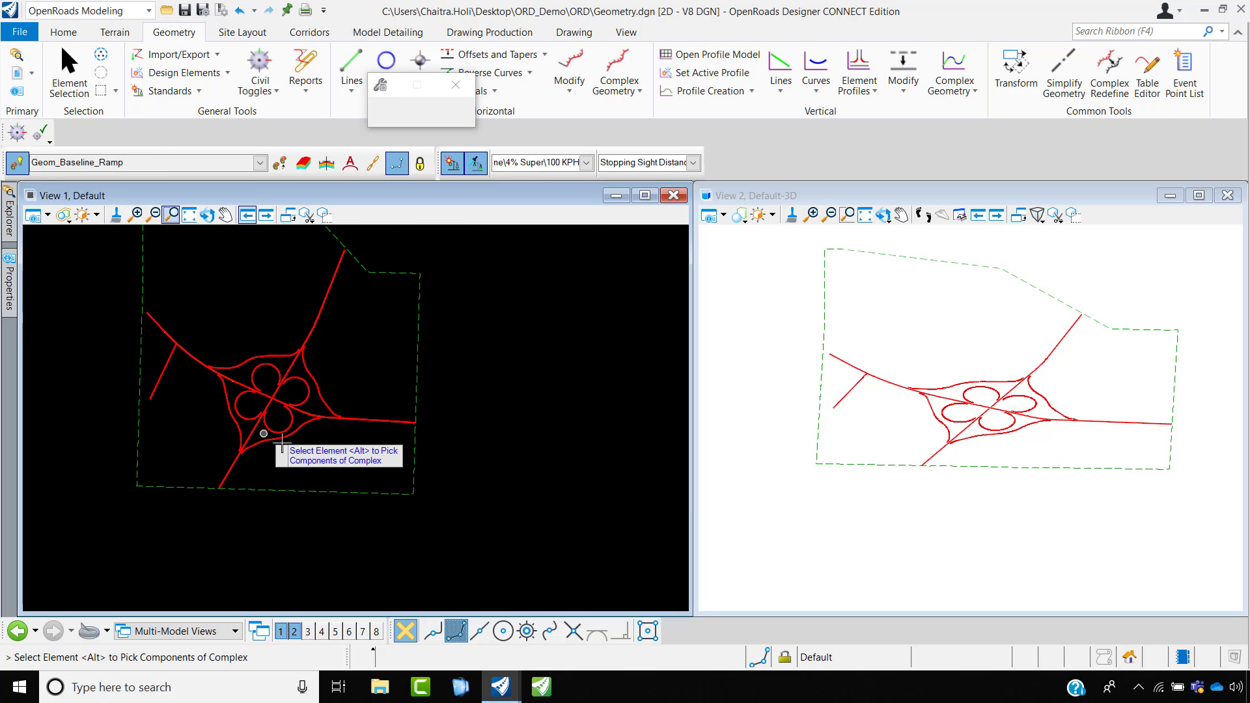
scroll(260, 396, "up", 5)
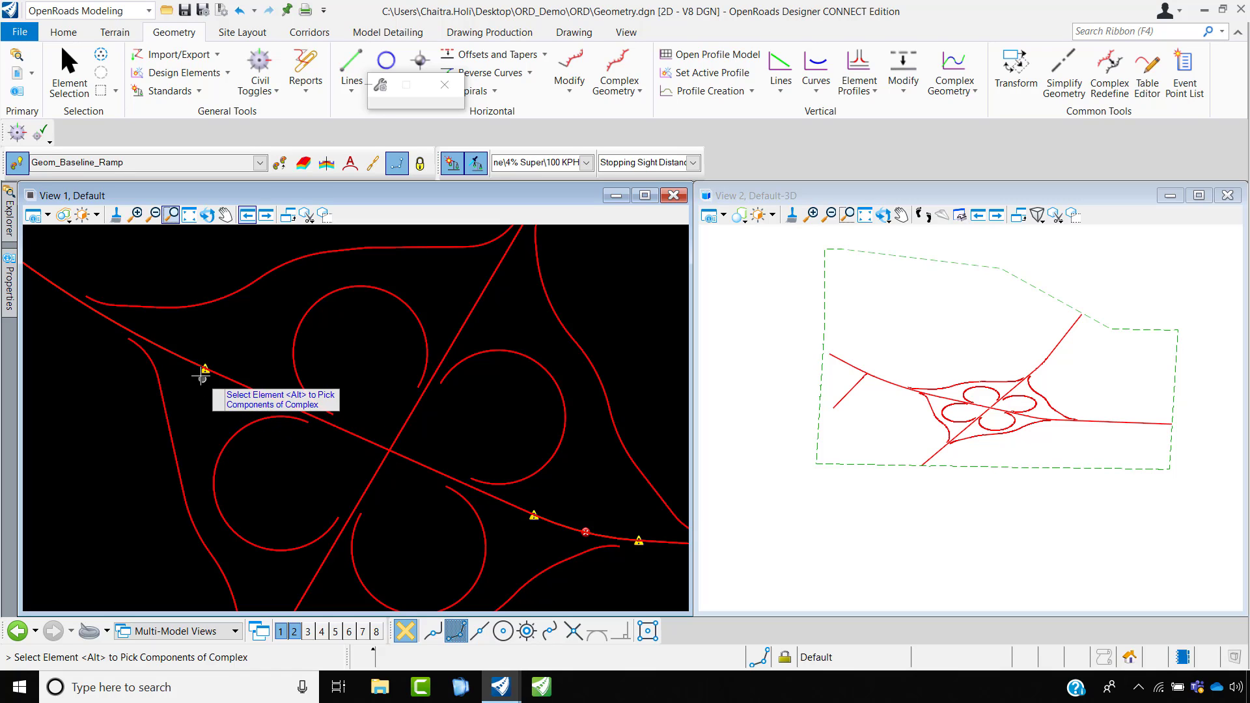
scroll(212, 387, "up", 2)
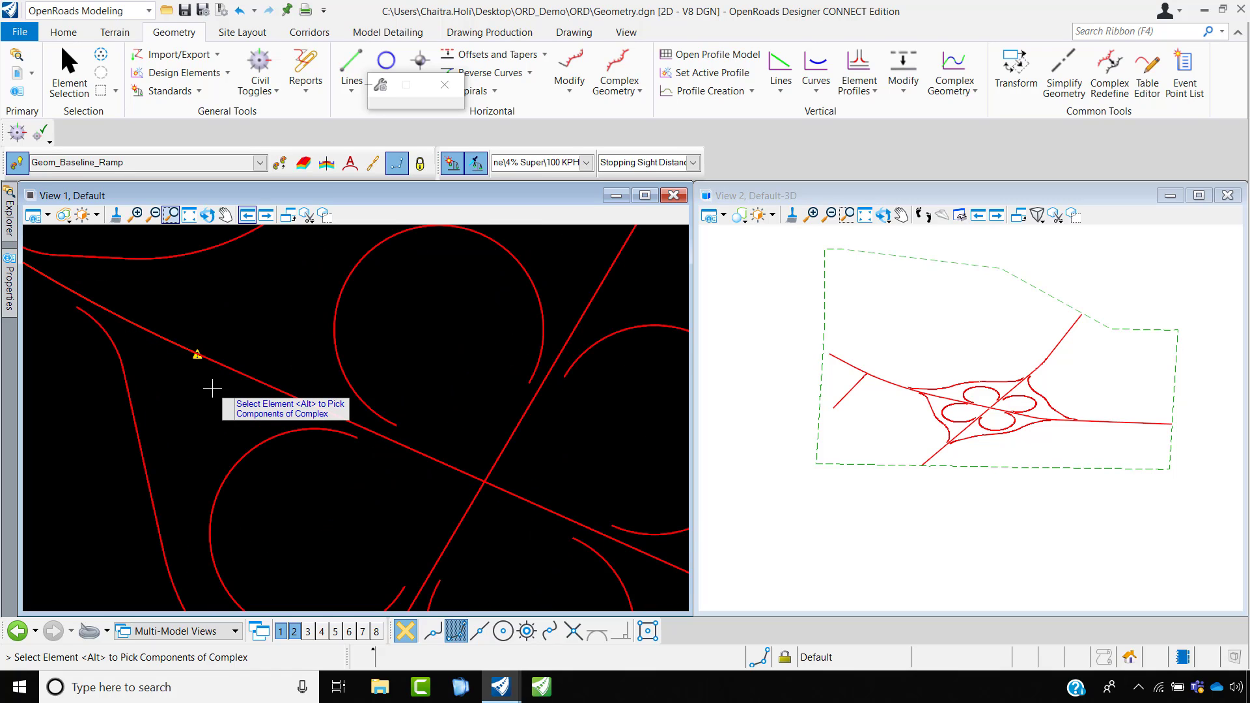
scroll(197, 360, "up", 2)
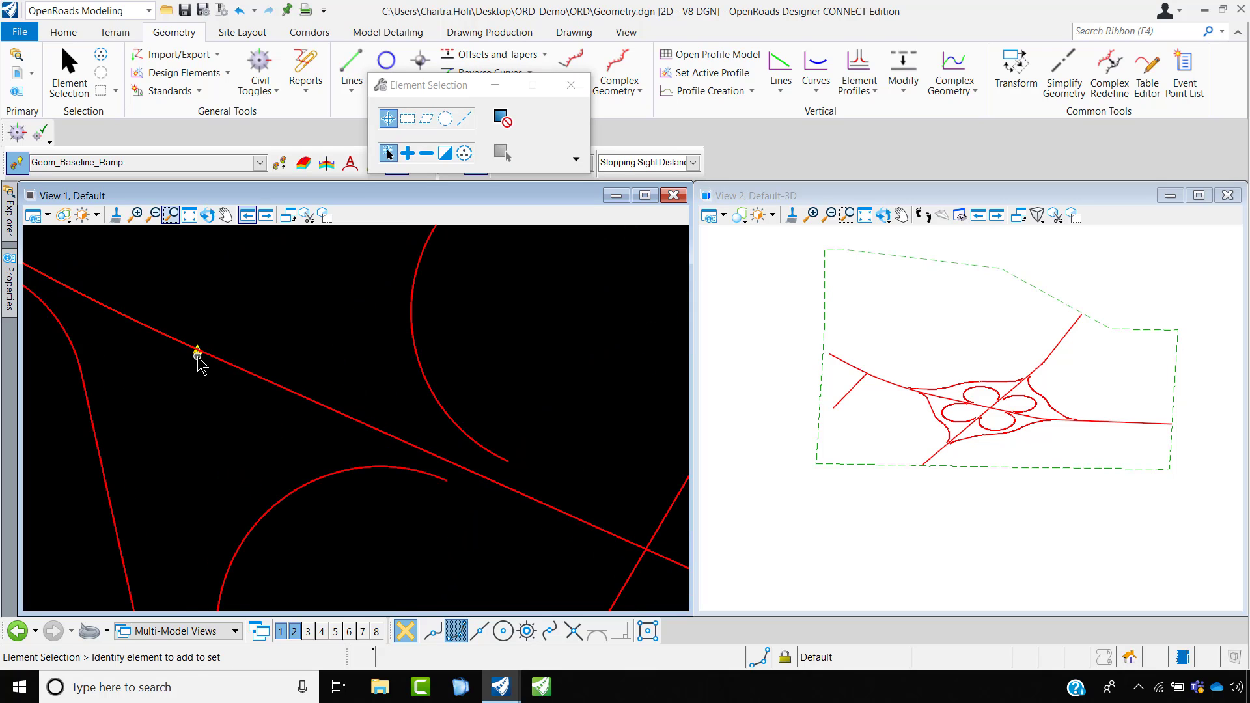
mouse_move(192, 356)
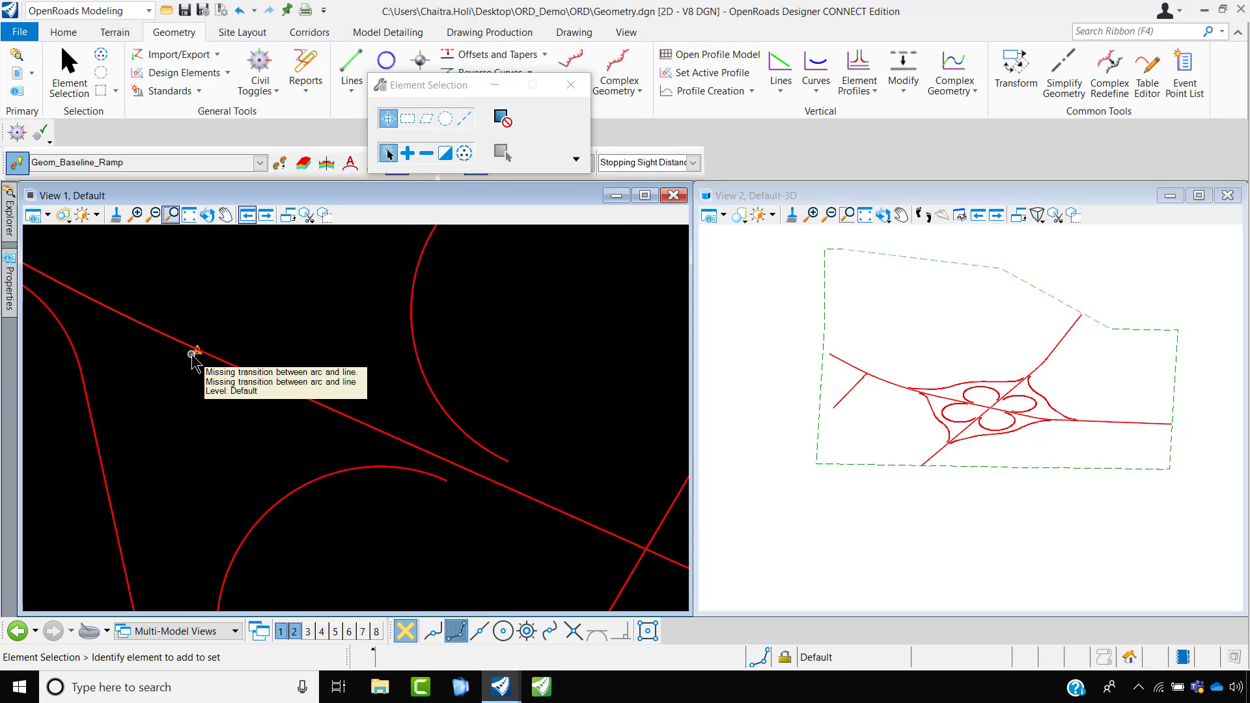
scroll(190, 358, "down", 3)
scroll(329, 424, "up", 2)
scroll(346, 459, "up", 2)
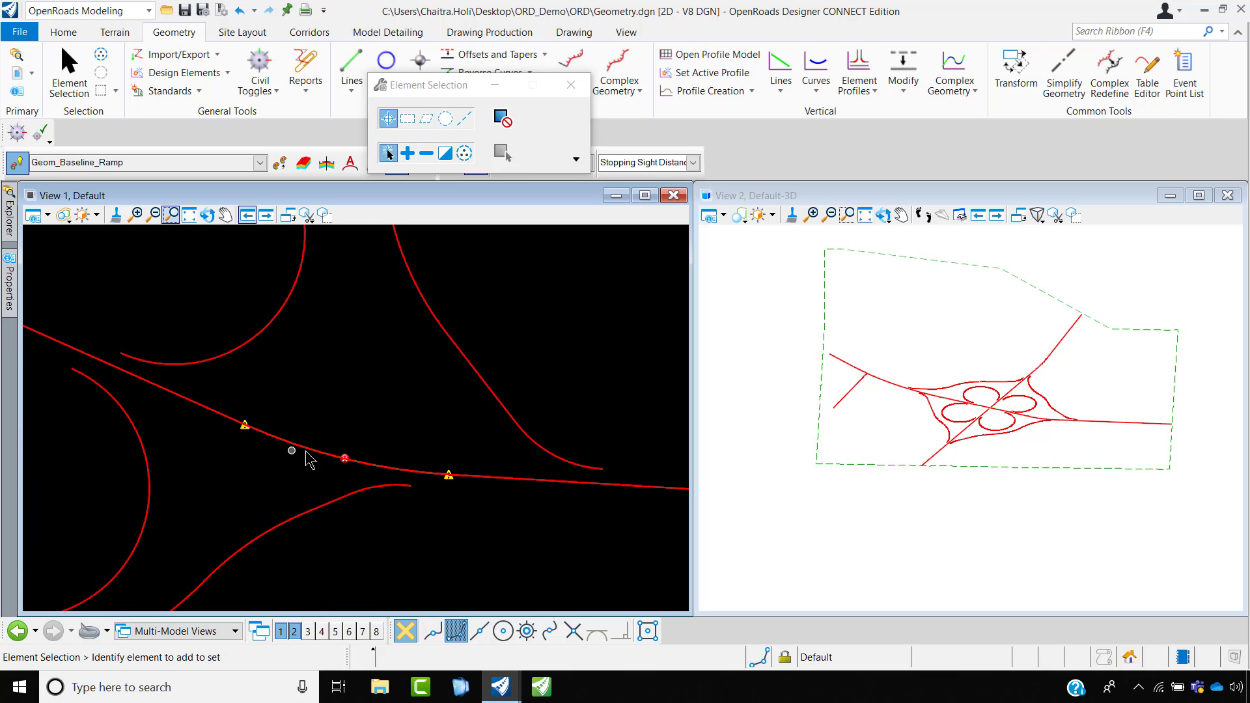
scroll(362, 452, "down", 2)
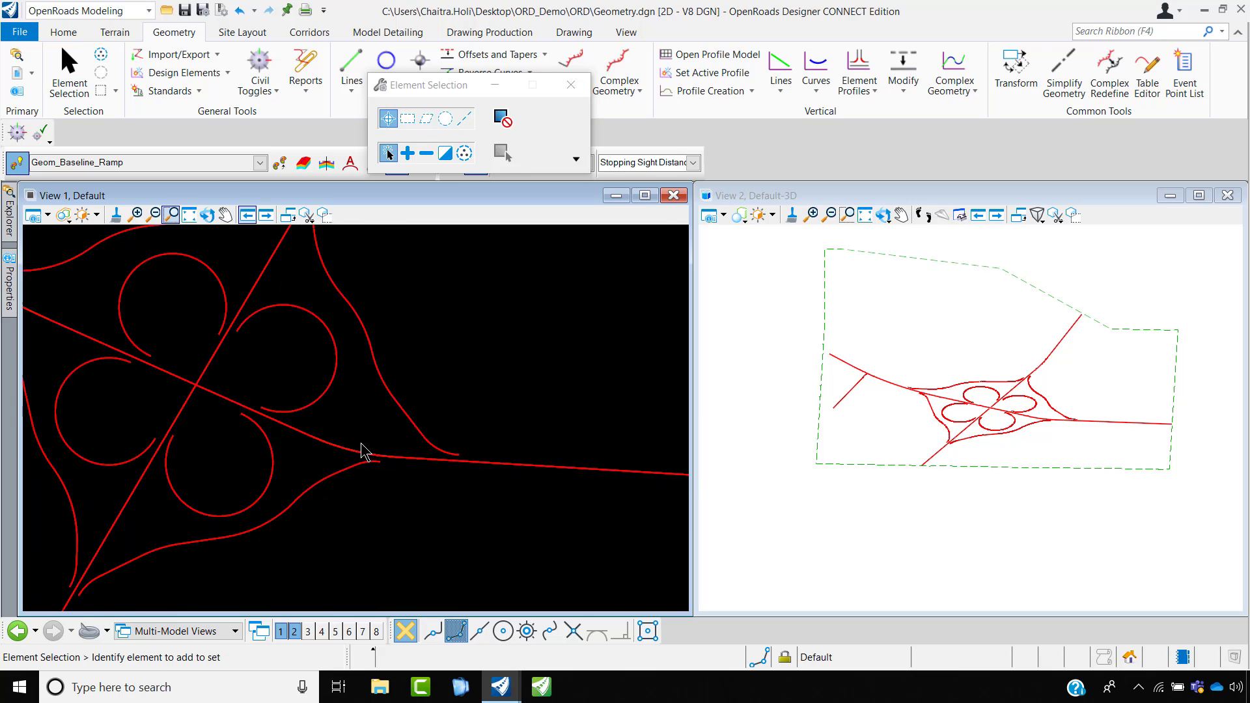
scroll(375, 443, "up", 4)
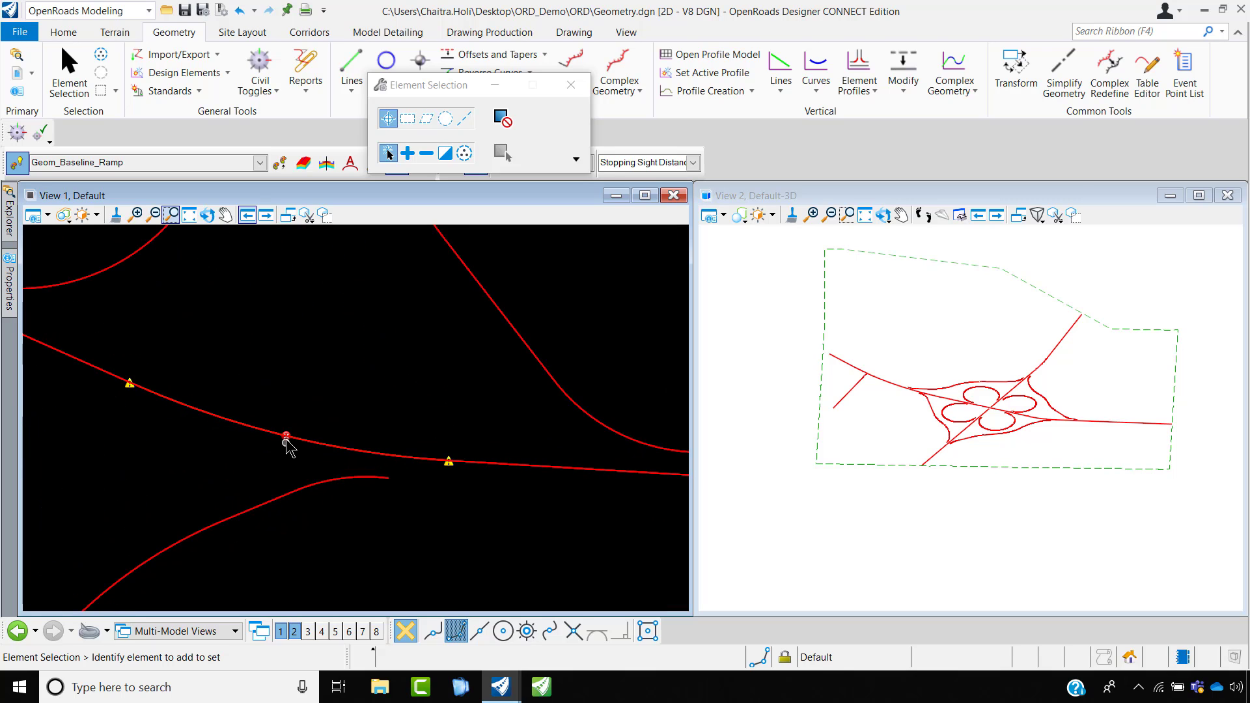
mouse_move(287, 435)
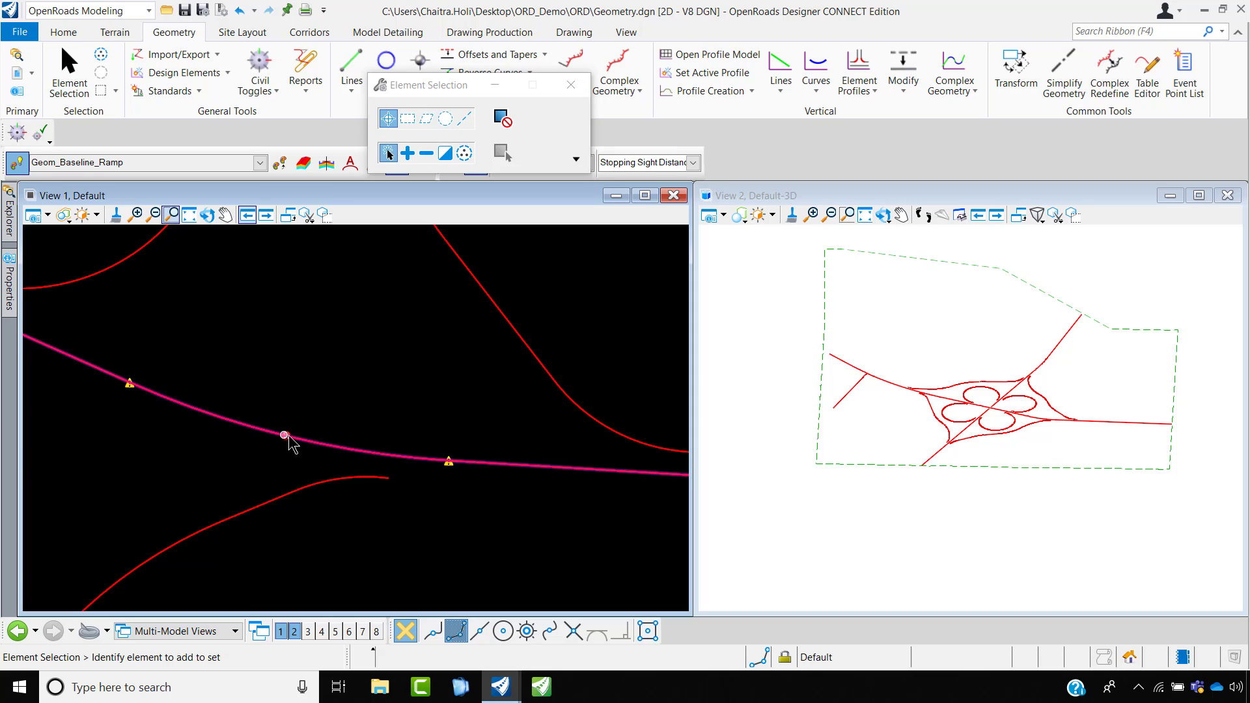
- Inspect the radius of EW Road's flagged curve east of the interchange, then deselect the alignment
left_click(298, 443)
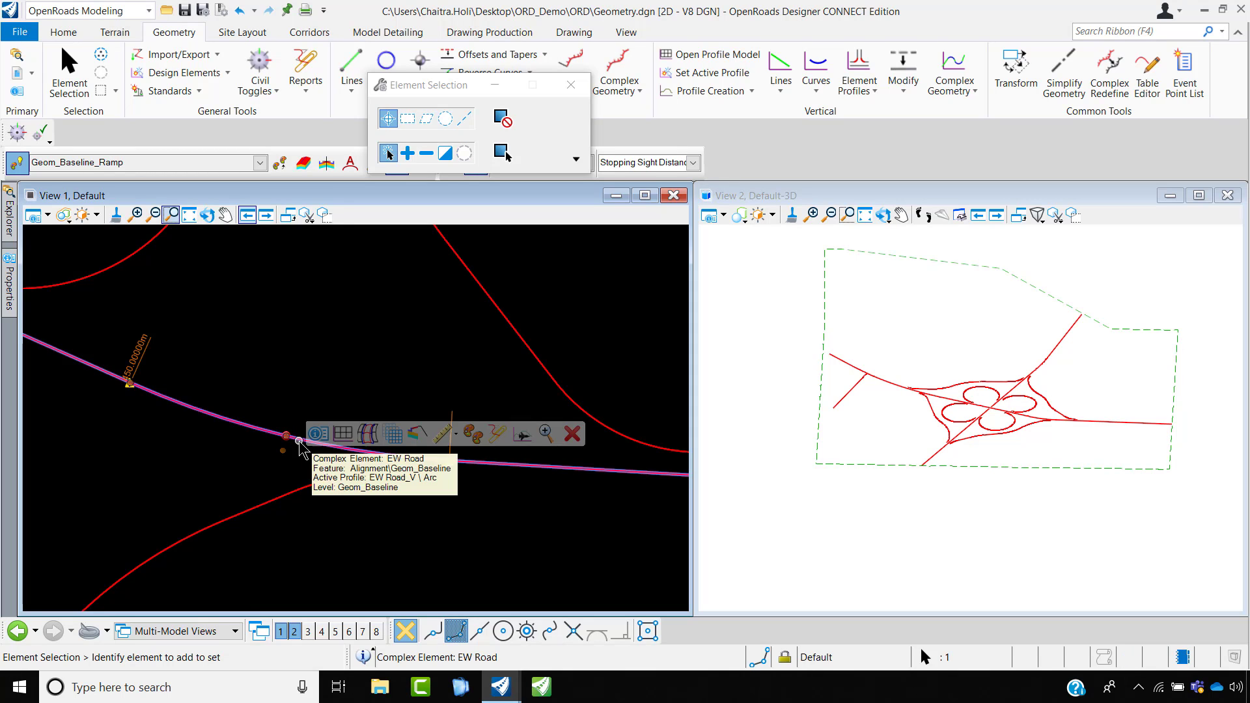
scroll(299, 448, "down", 4)
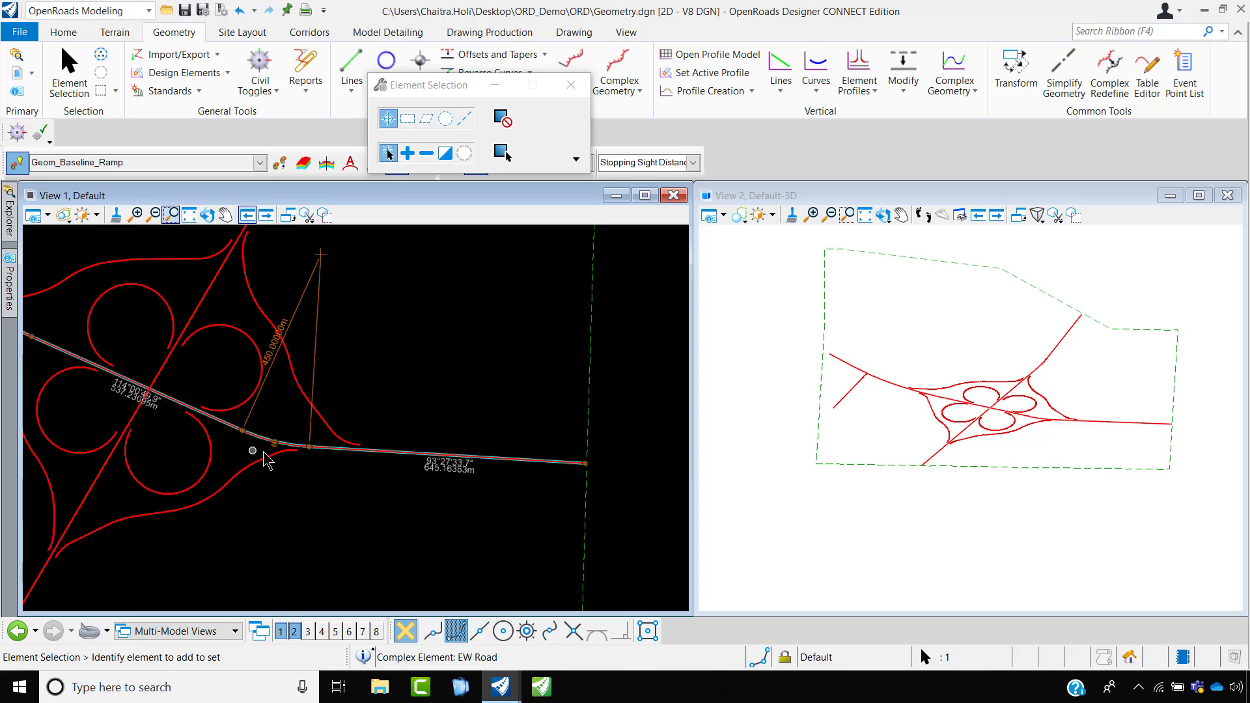
scroll(271, 354, "up", 2)
scroll(286, 463, "down", 2)
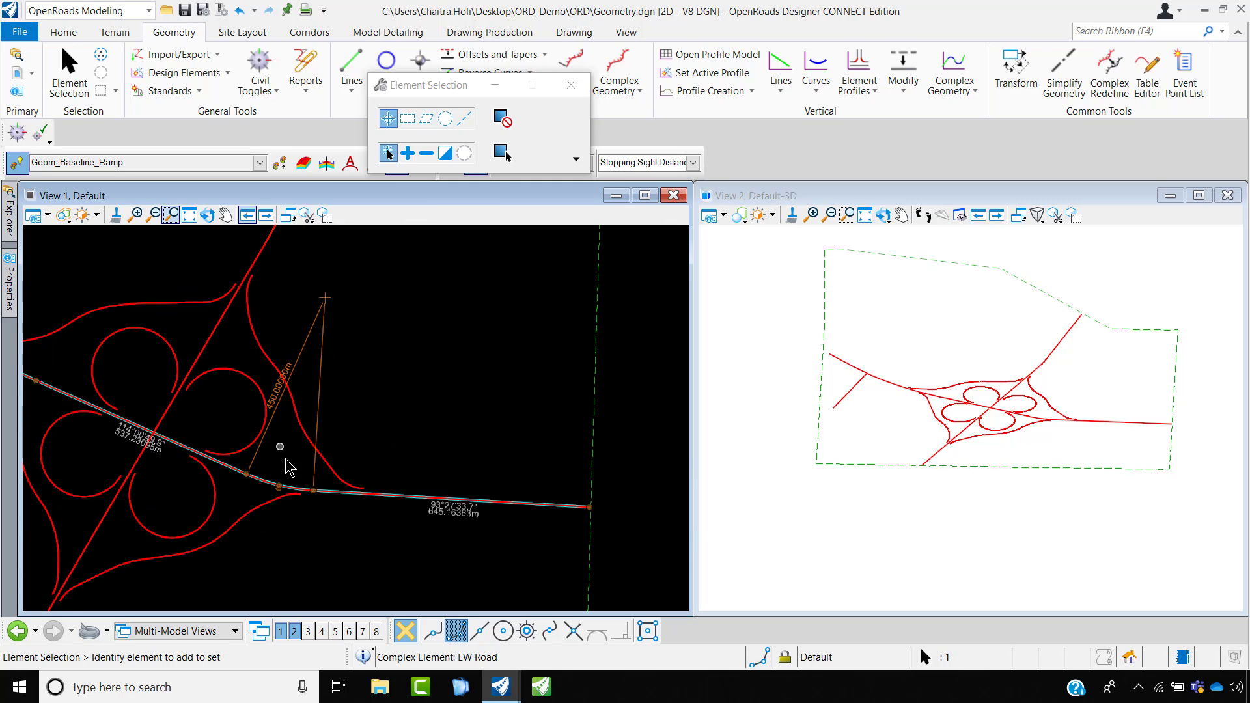
left_click(272, 396)
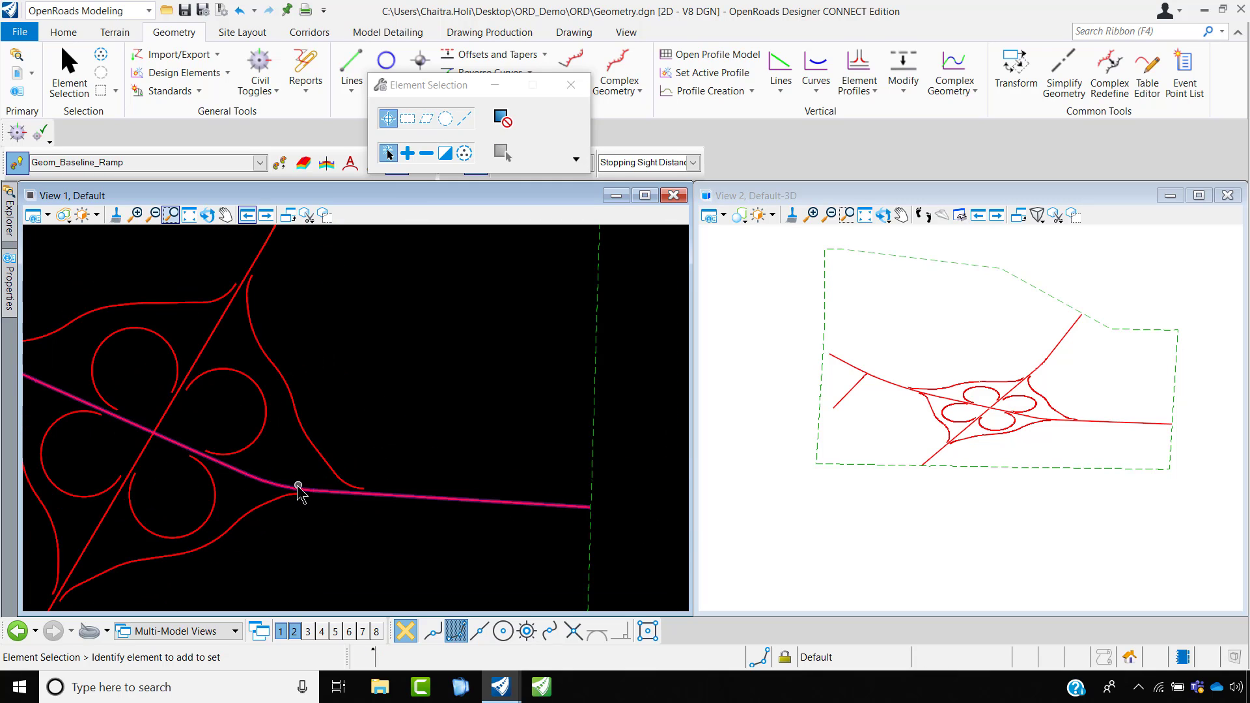
- Set the radius of EW Road's curve east of the interchange to 500 m, then deselect the alignment
left_click(287, 484)
left_click(272, 399)
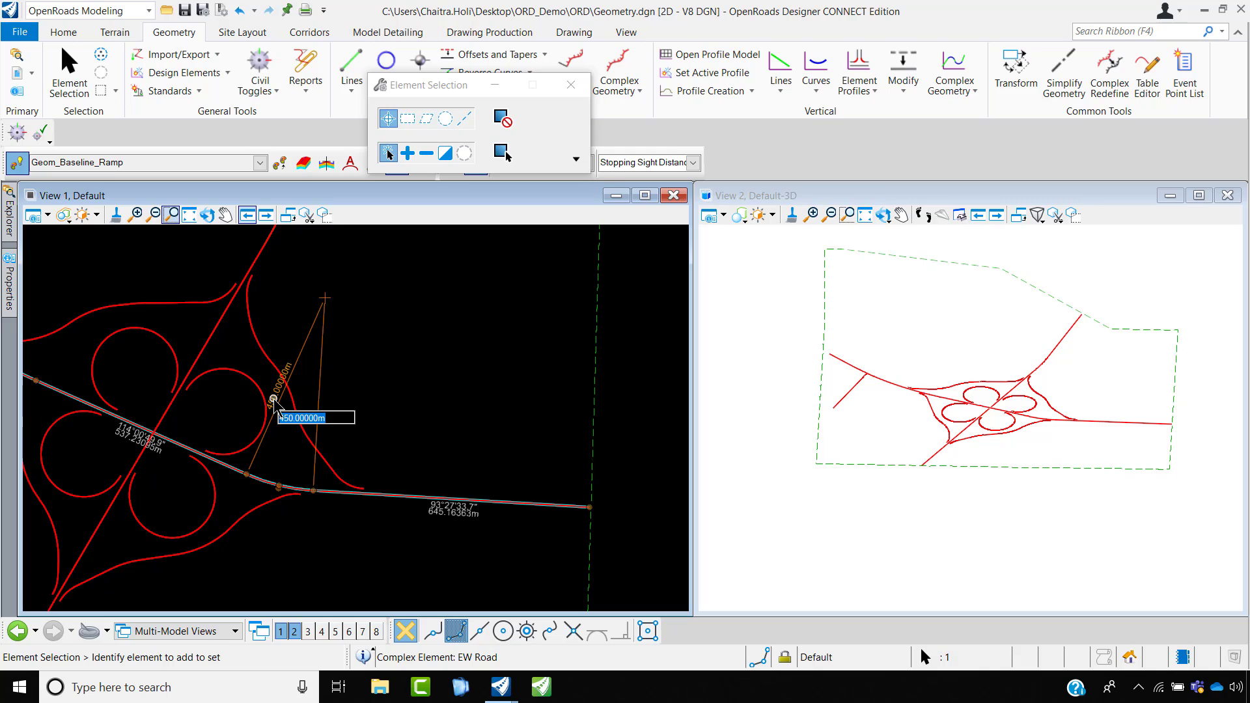
type("300")
key("Return")
left_click(293, 455)
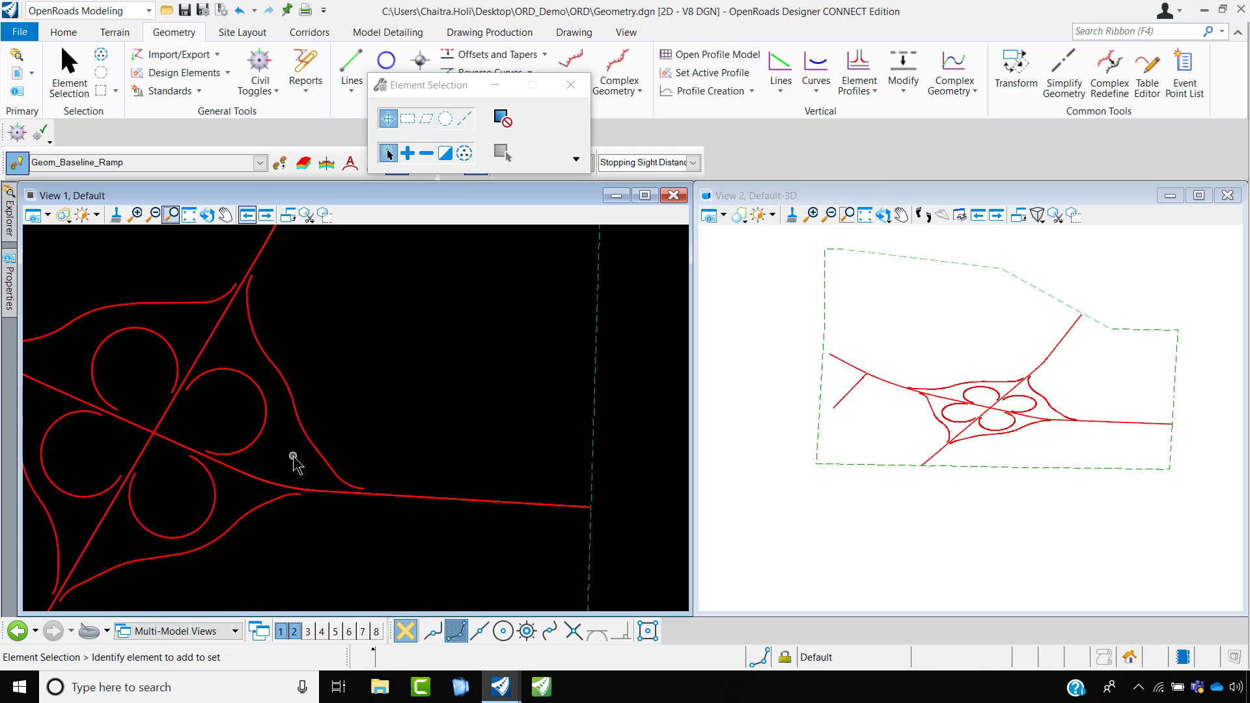
scroll(293, 493, "up", 3)
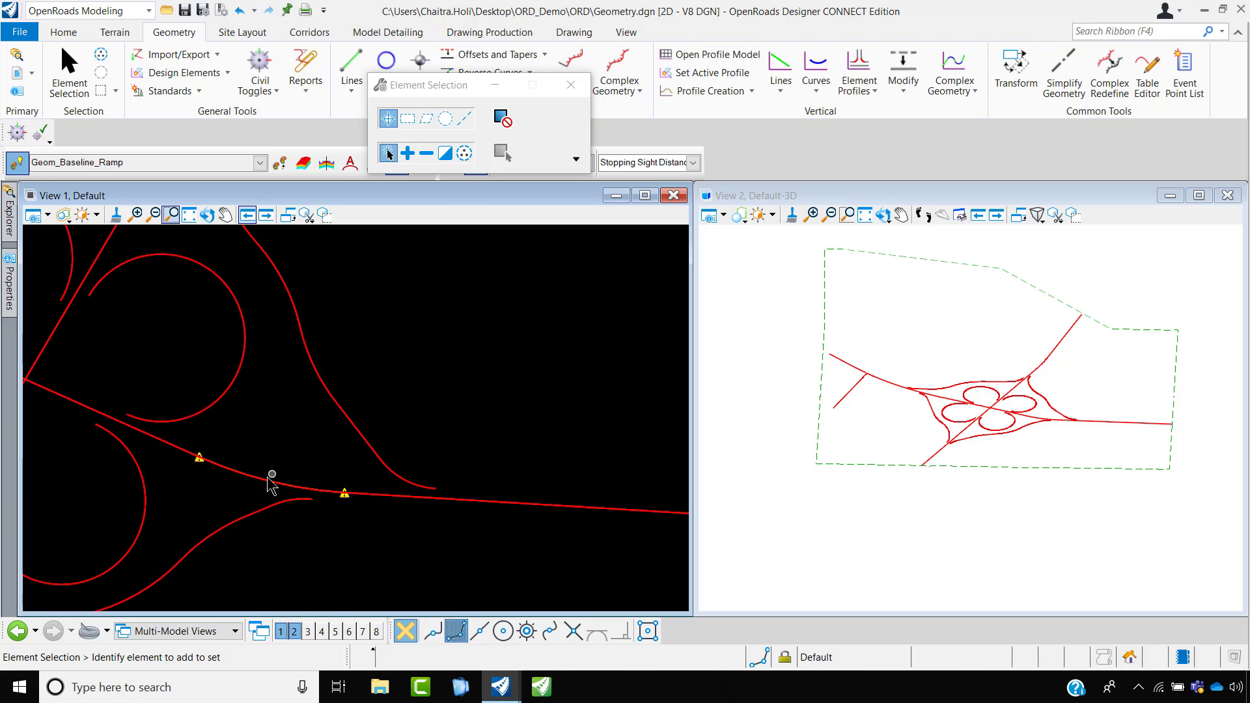
left_click(571, 85)
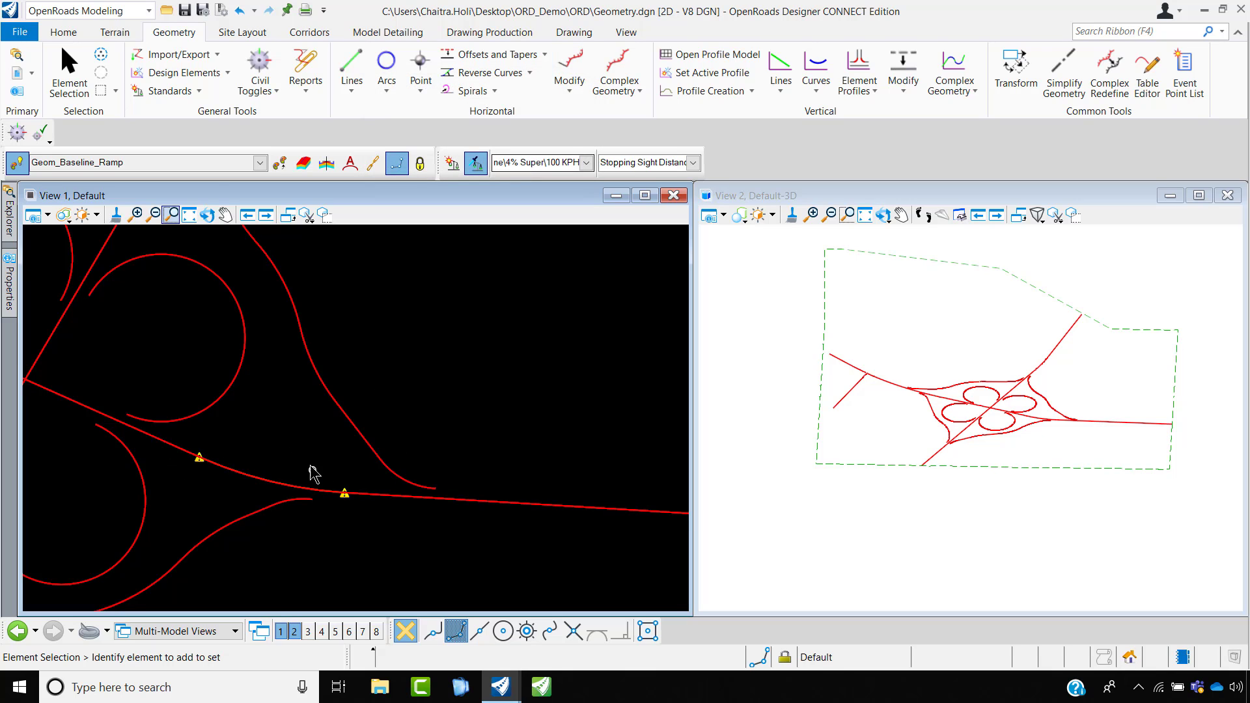
- Review the missing transition warnings between arc and line in the Civil Message Center, then close it
left_click(195, 90)
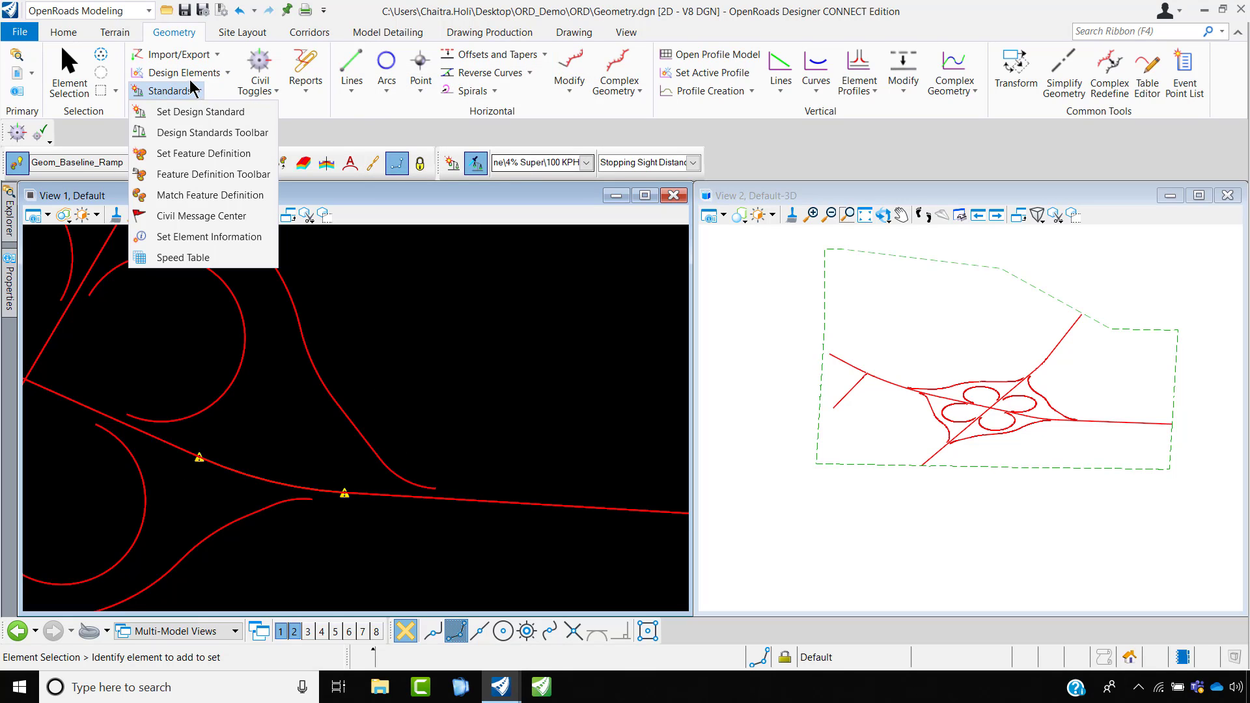
left_click(174, 216)
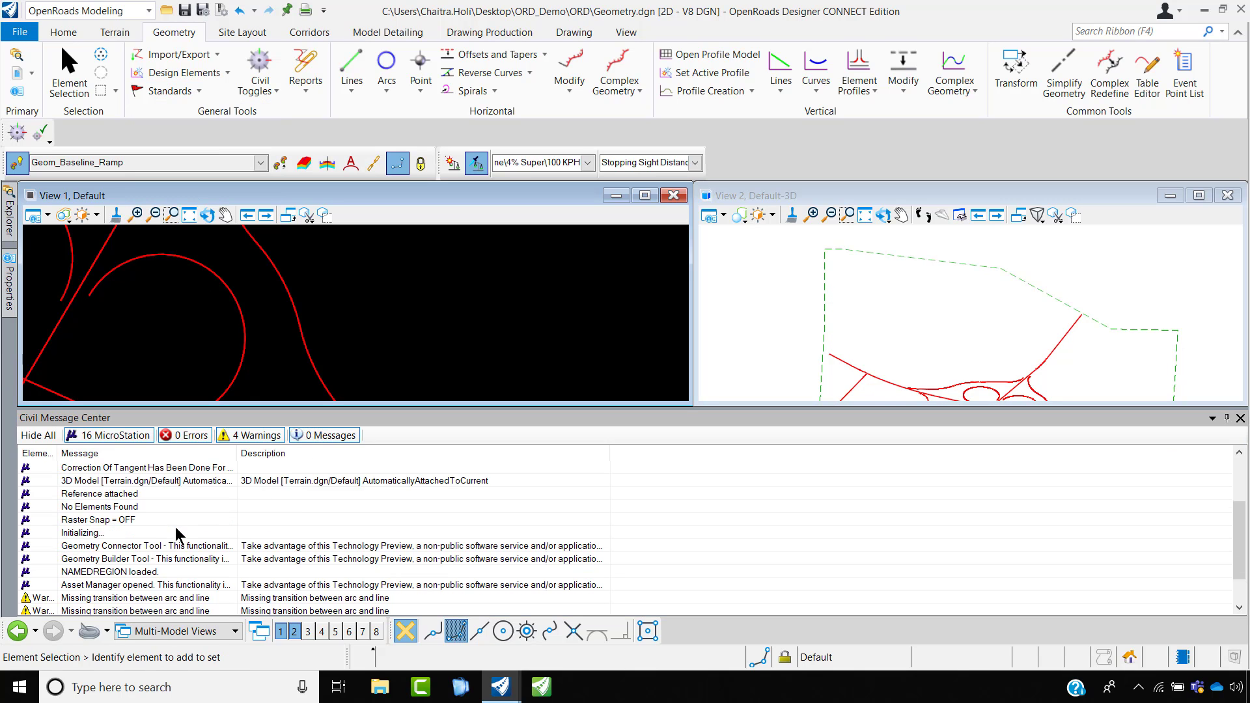
scroll(177, 528, "down", 1)
left_click(190, 559)
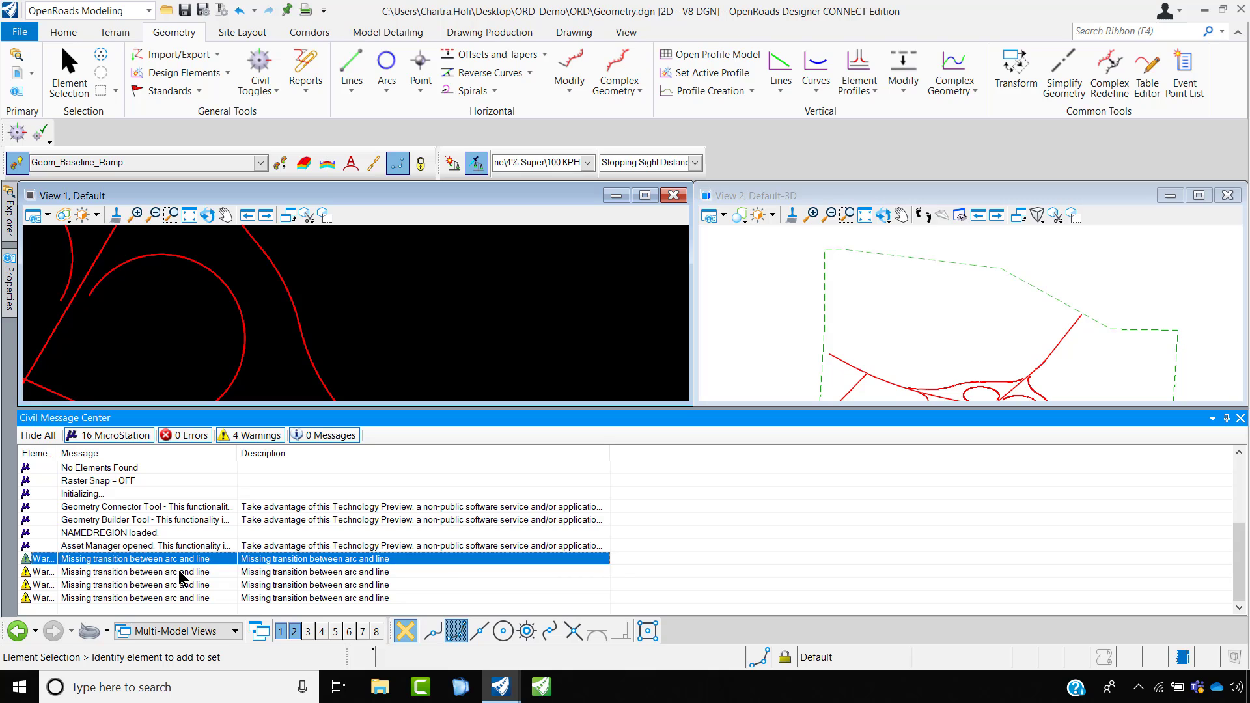
left_click(179, 572)
left_click(170, 585)
left_click(166, 598)
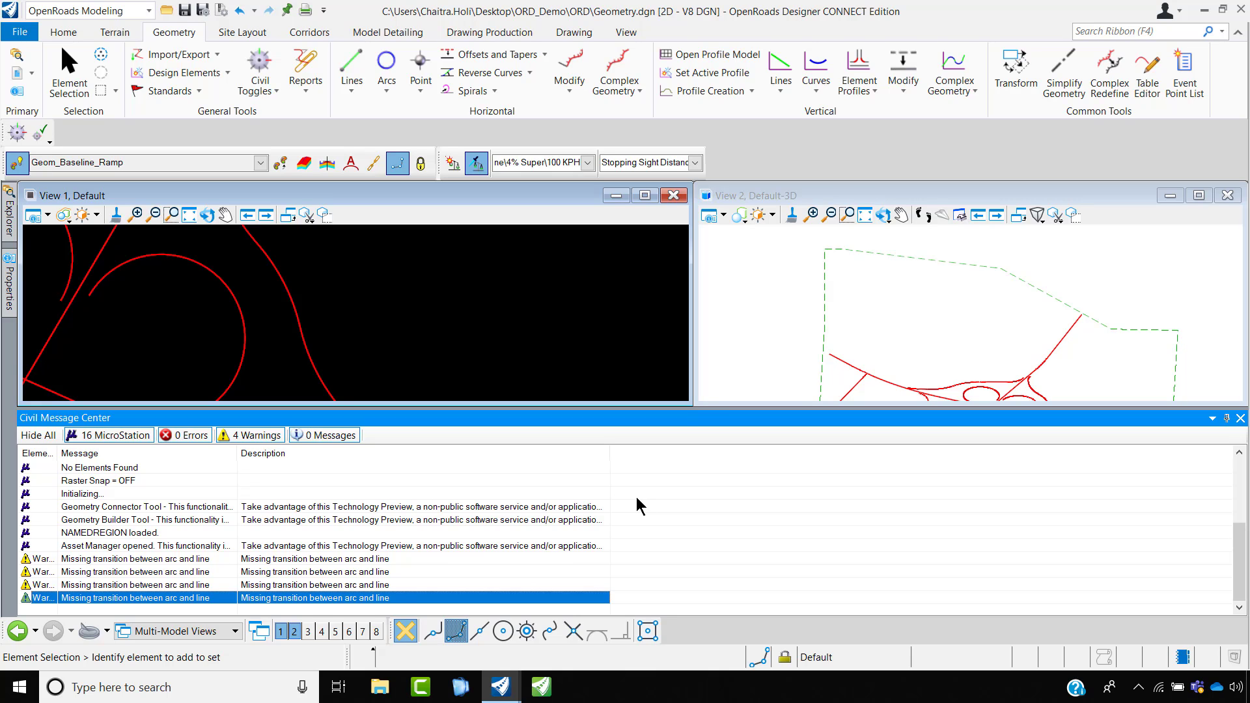
left_click(1212, 420)
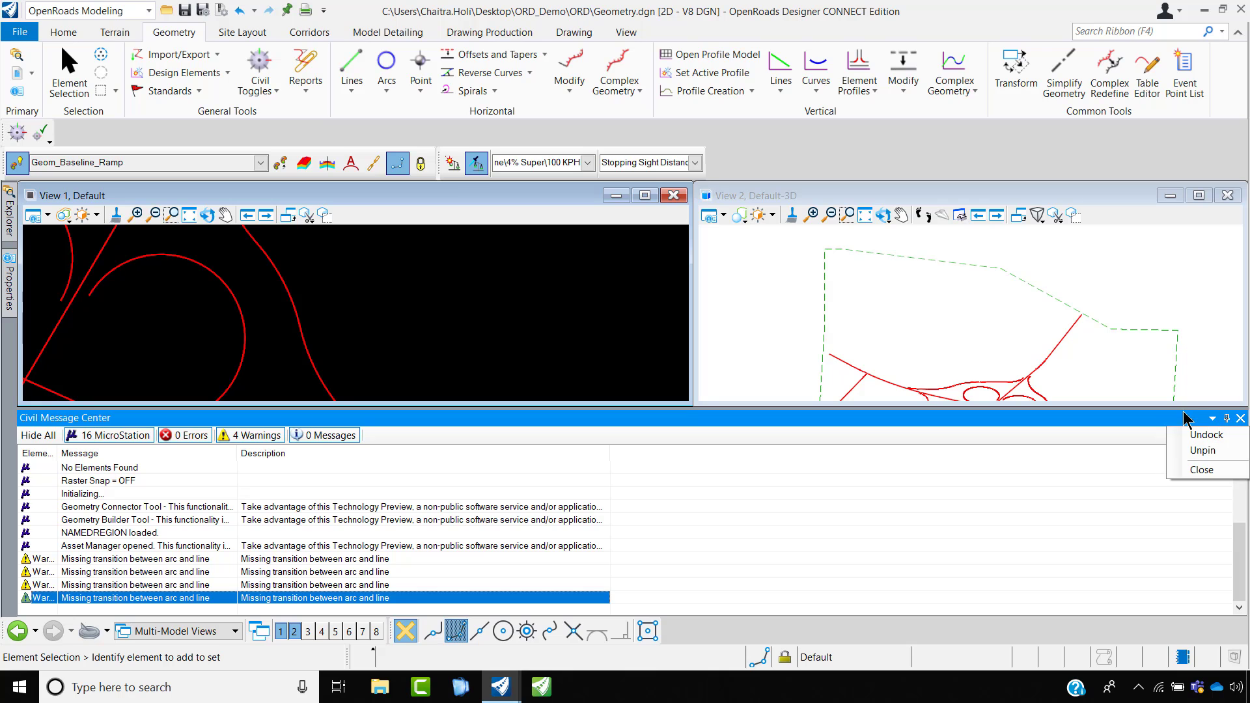
left_click(1240, 418)
- Open the EW Road alignment in the Alignment Table Editor and move the editor clear of the tool settings
scroll(611, 415, "down", 4)
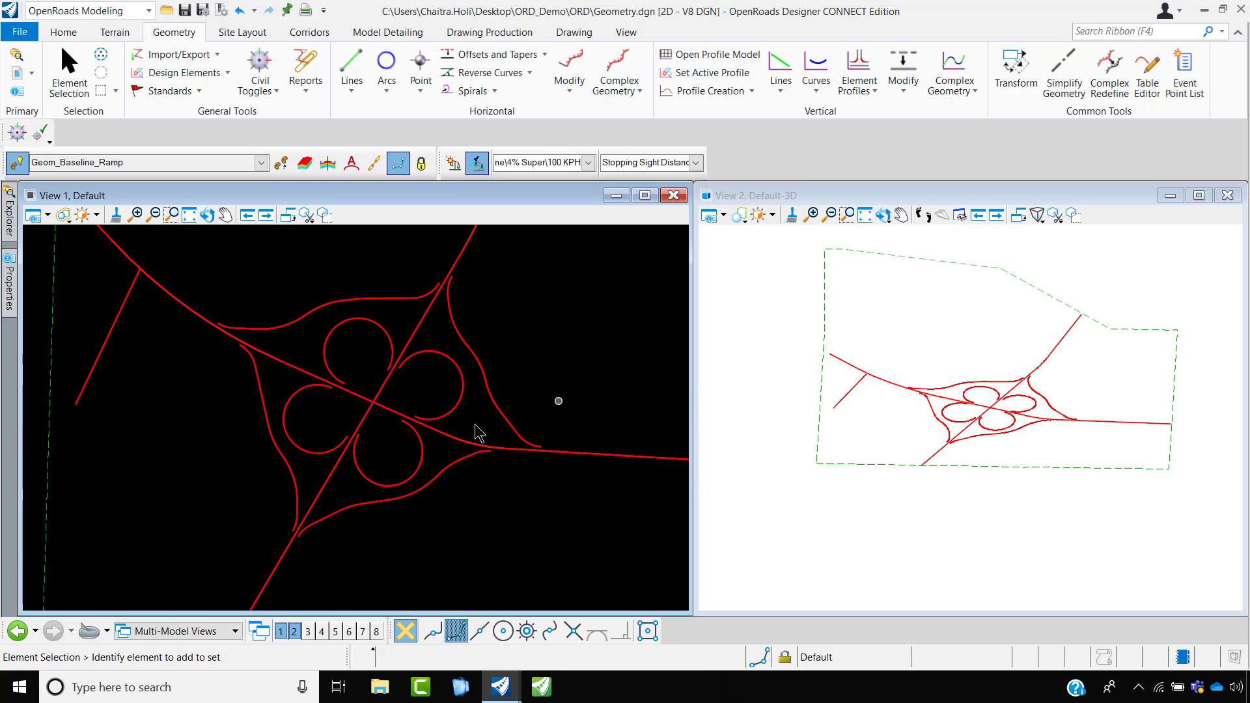
scroll(447, 443, "up", 4)
scroll(482, 426, "up", 2)
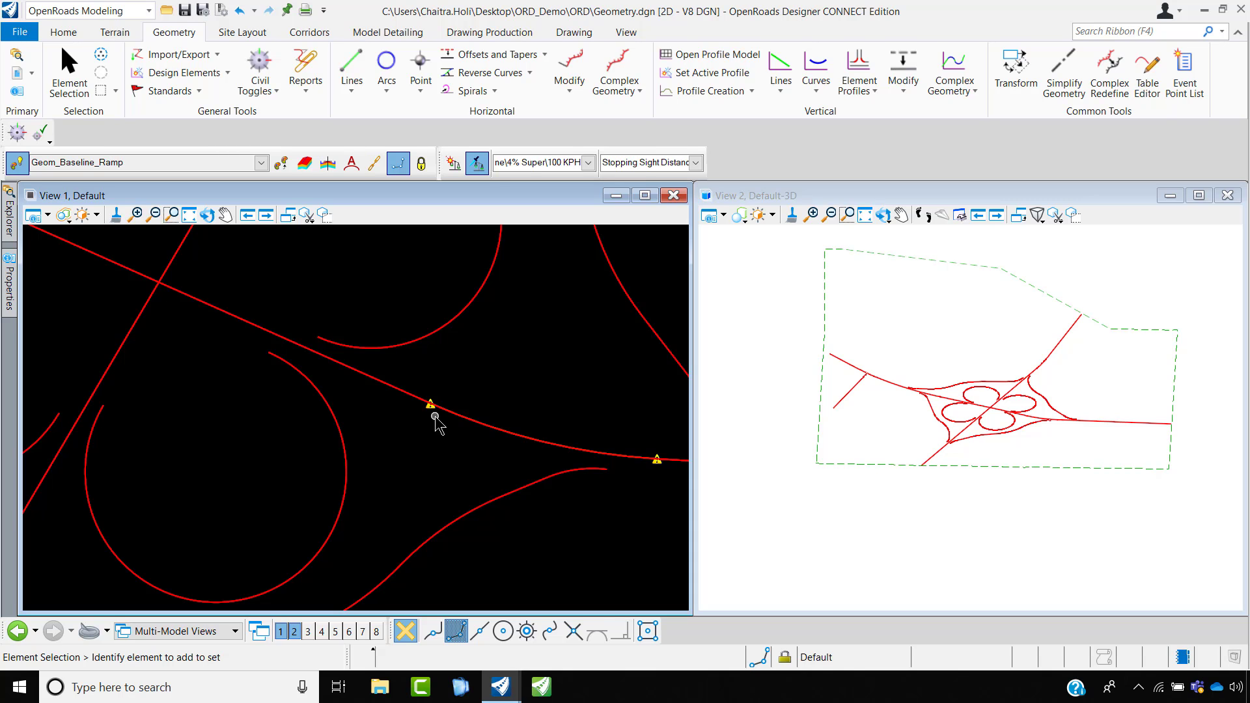
scroll(452, 424, "down", 4)
scroll(418, 399, "up", 3)
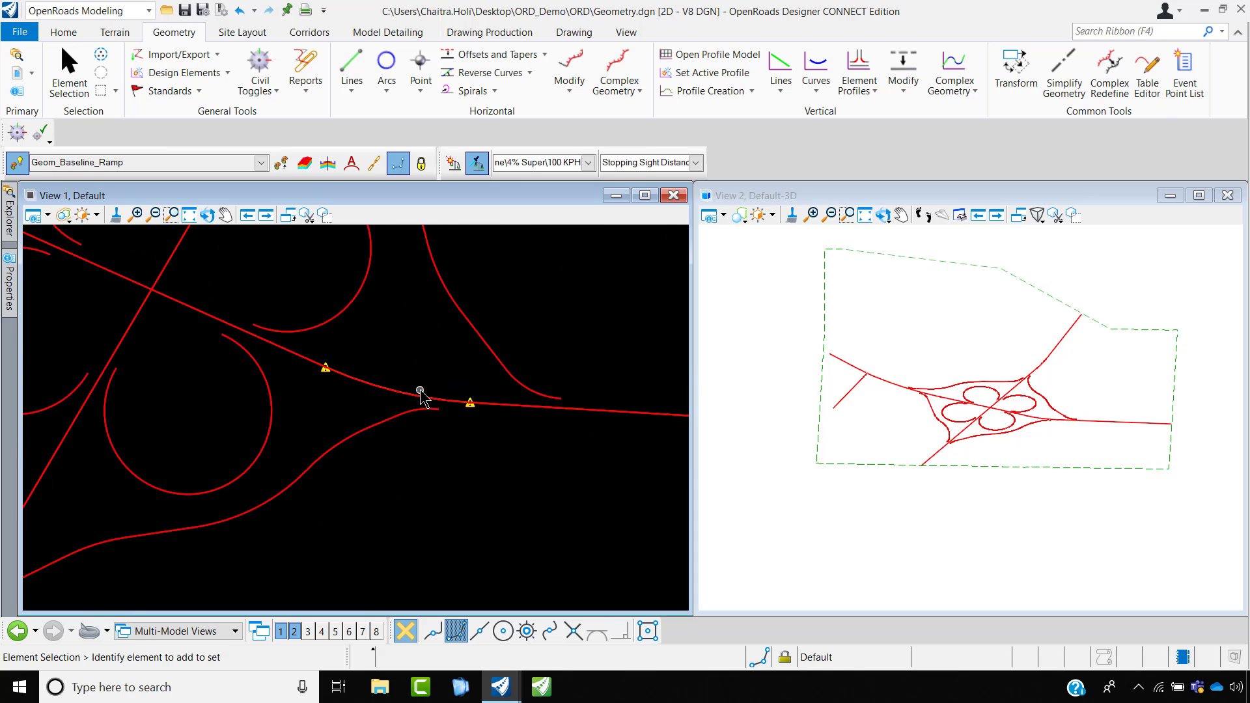
left_click(416, 401)
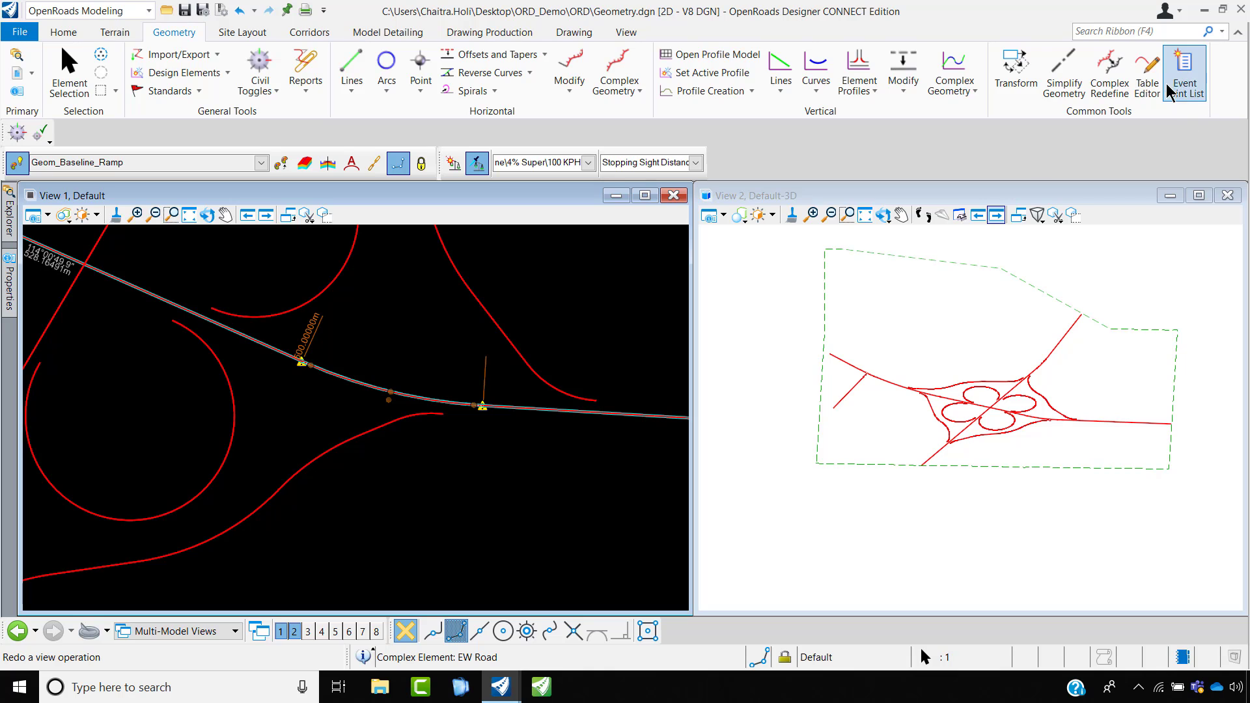
left_click(1147, 71)
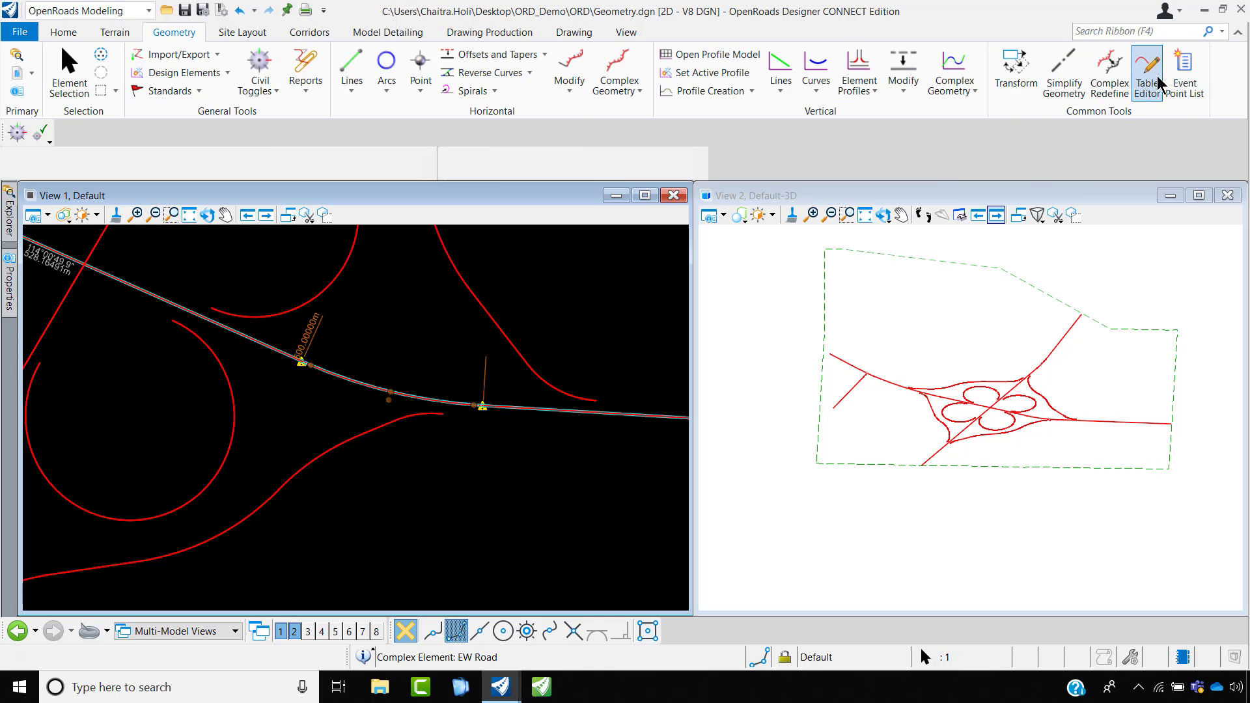
left_click(404, 394)
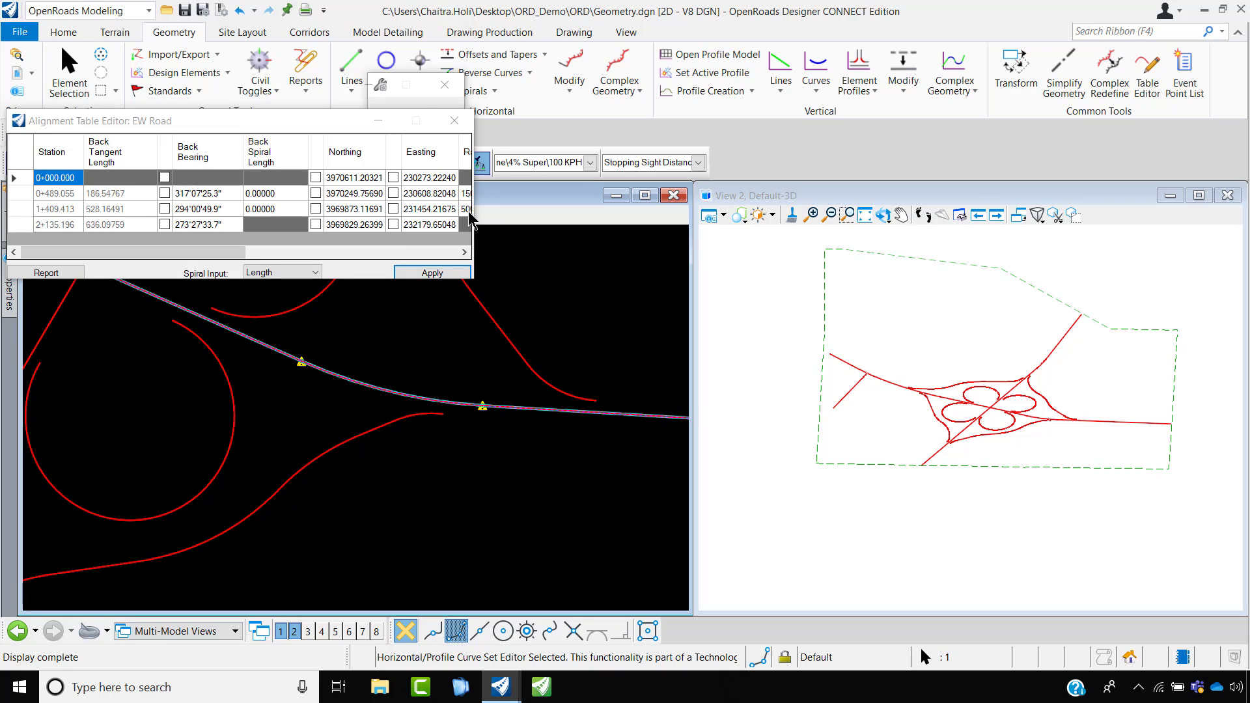
left_click_drag(303, 125, 487, 129)
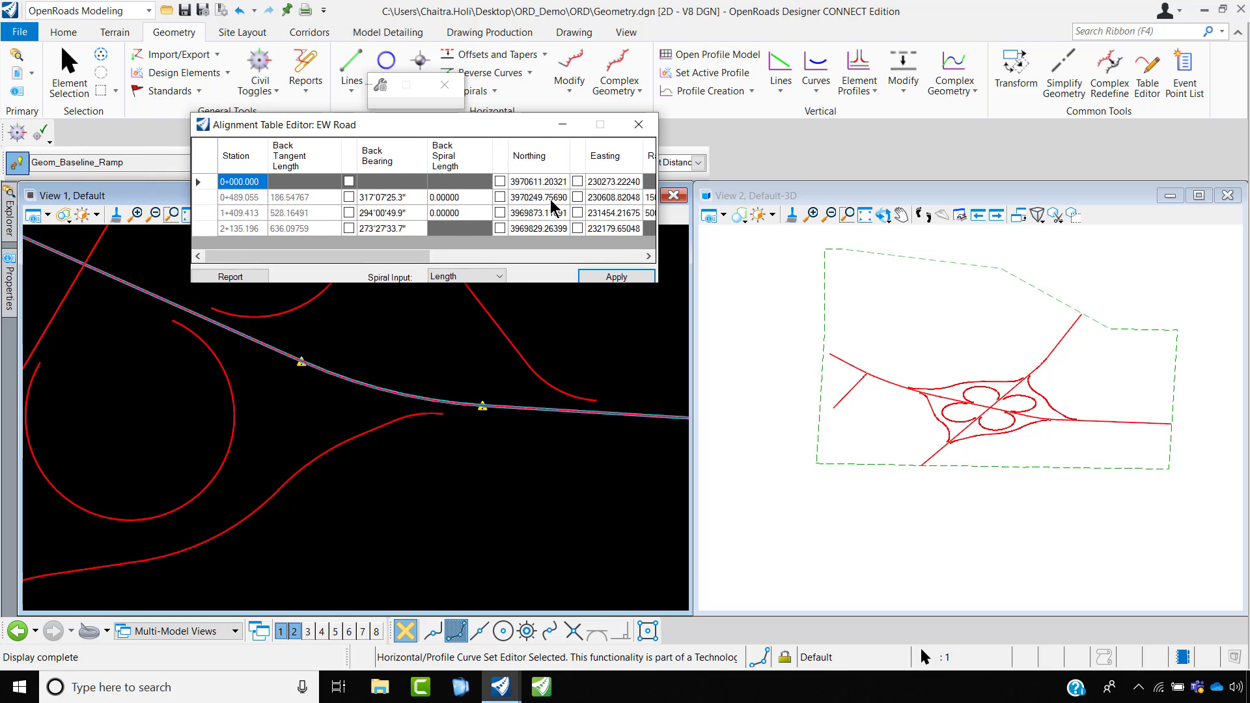
- Set the ahead spiral length of EW Road's 500 m radius curve to 20 m in the alignment table
left_click_drag(408, 258, 537, 261)
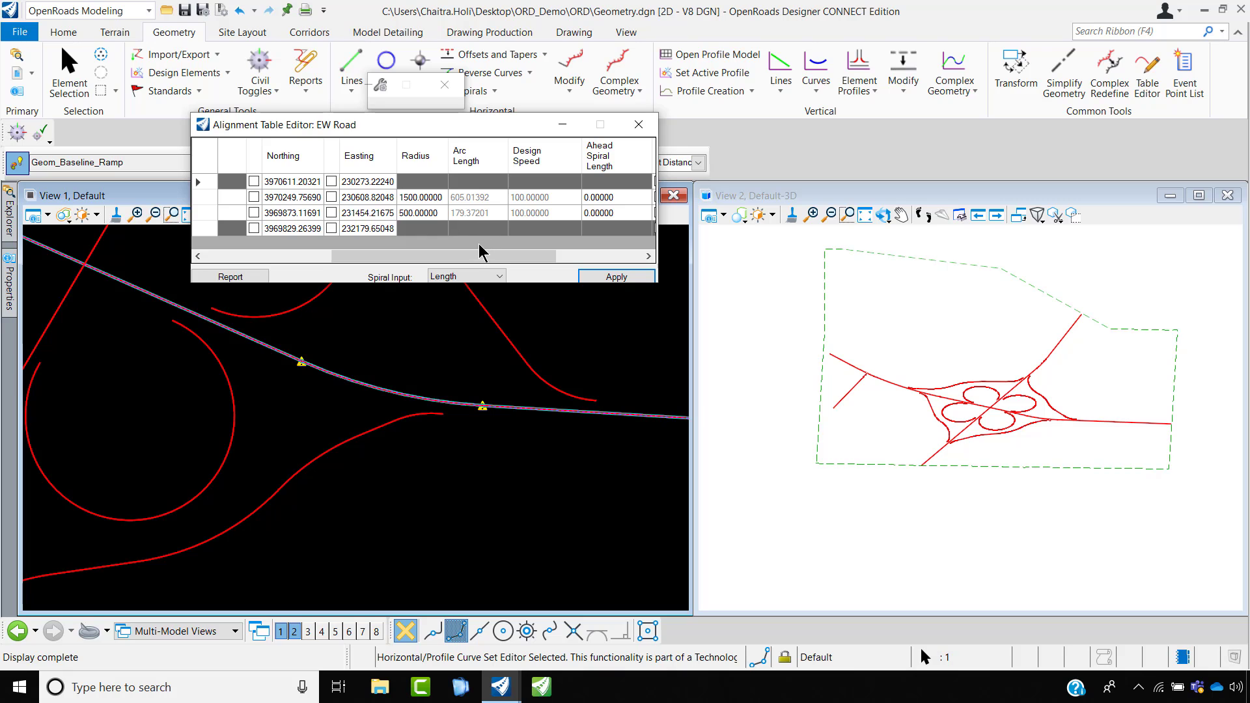
left_click_drag(478, 250, 535, 258)
left_click(534, 214)
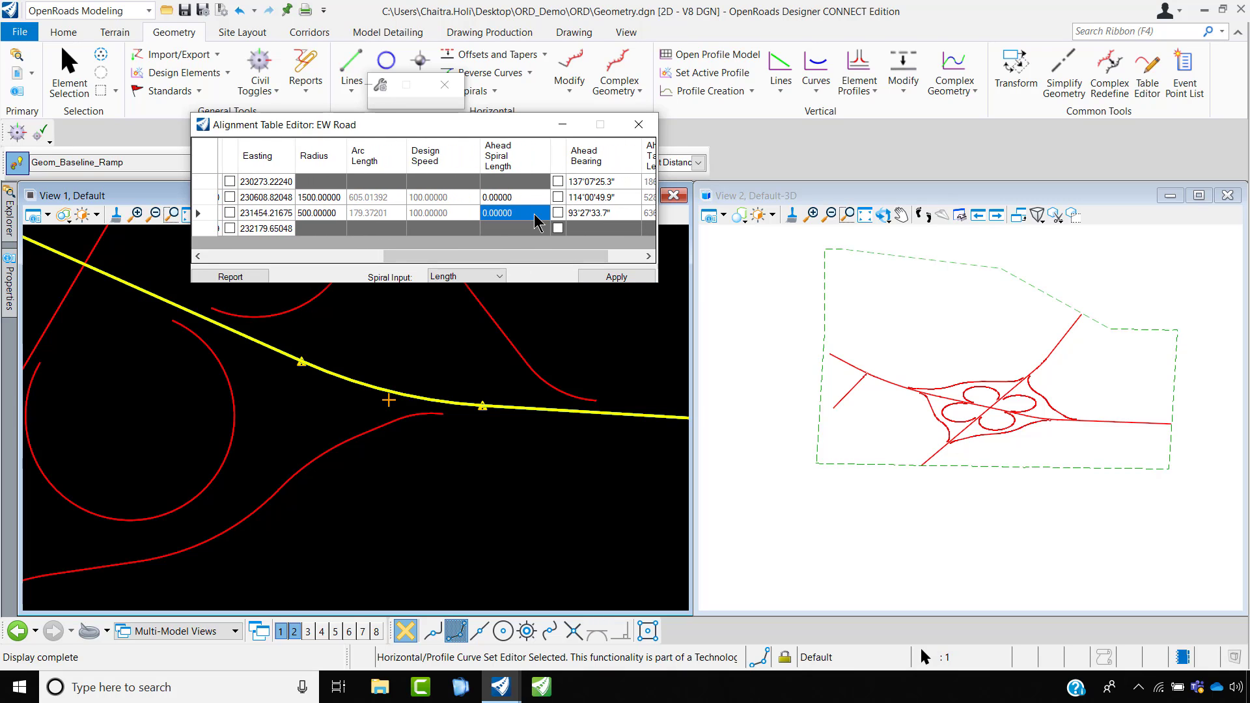
type("2")
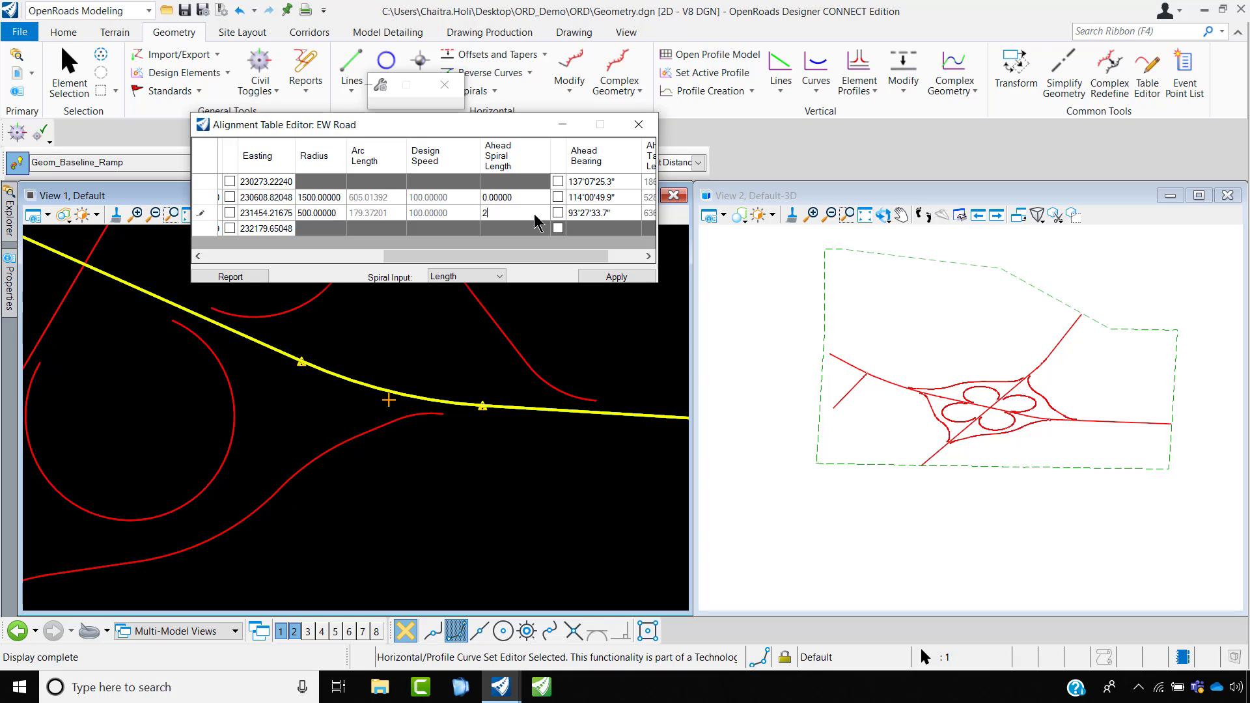
type("0")
left_click(525, 196)
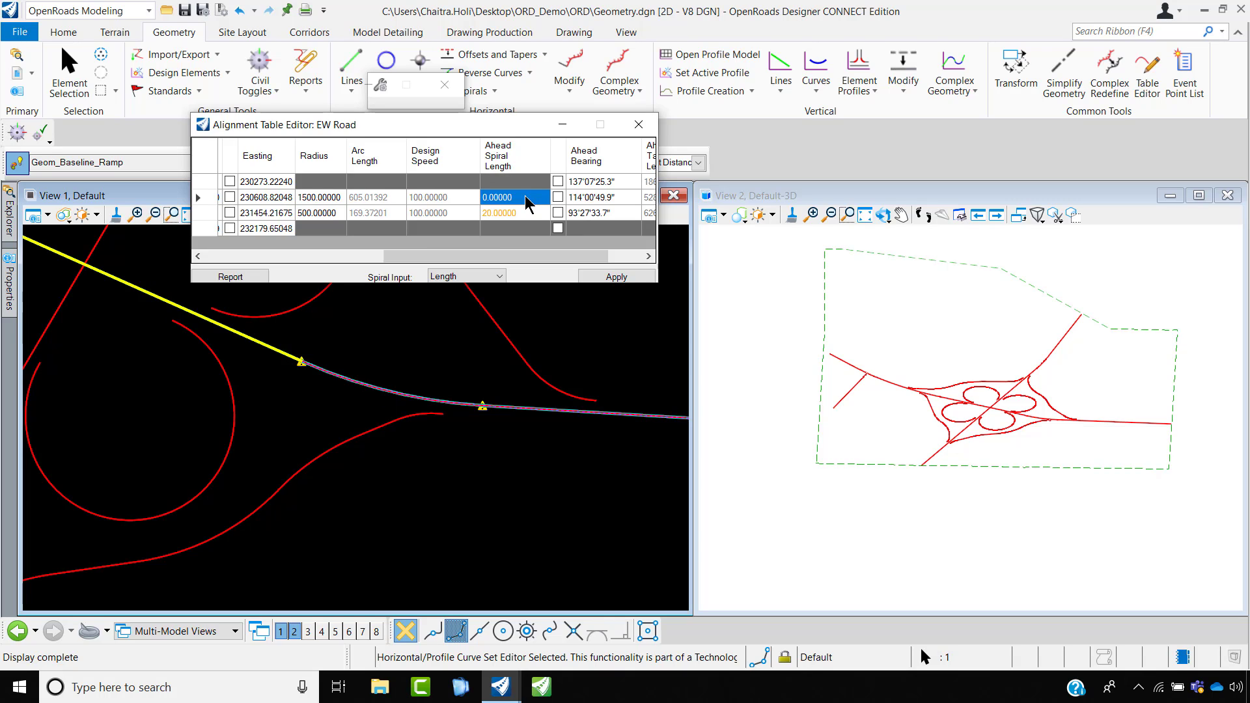
- Set the back spiral length of the 500 m radius curve to 20 m, apply the table changes and close the editor
left_click_drag(411, 256, 350, 263)
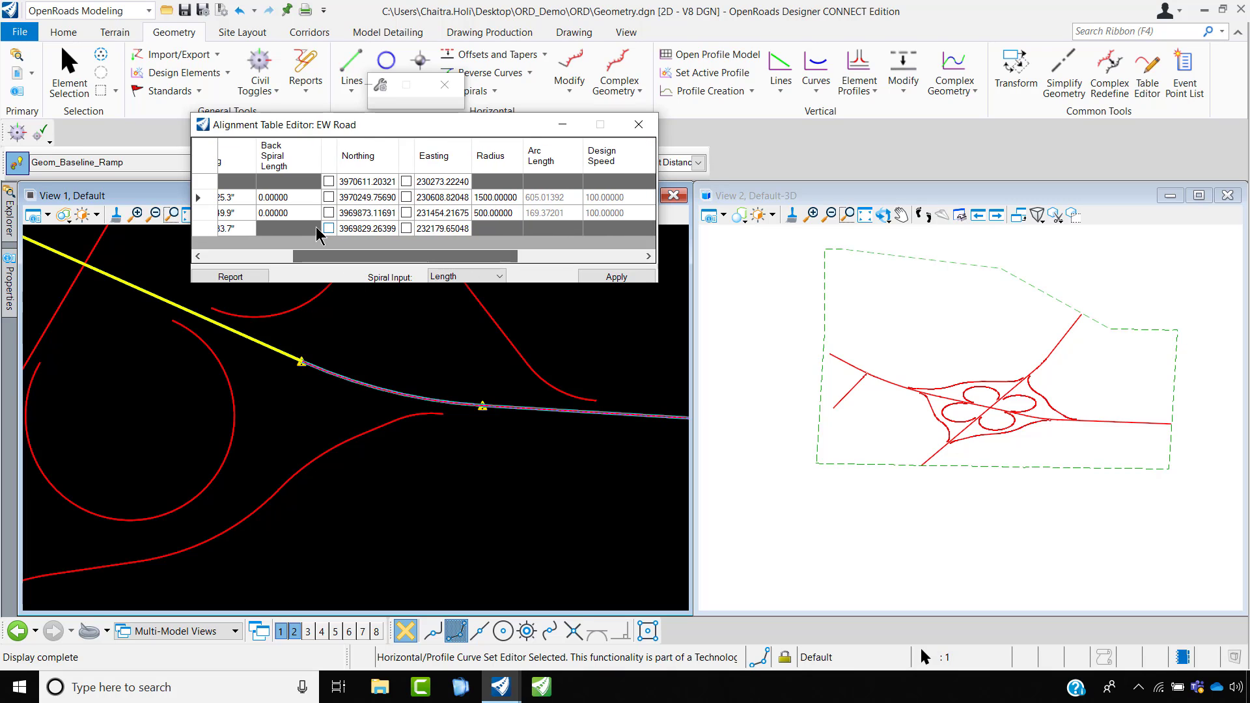
left_click(286, 212)
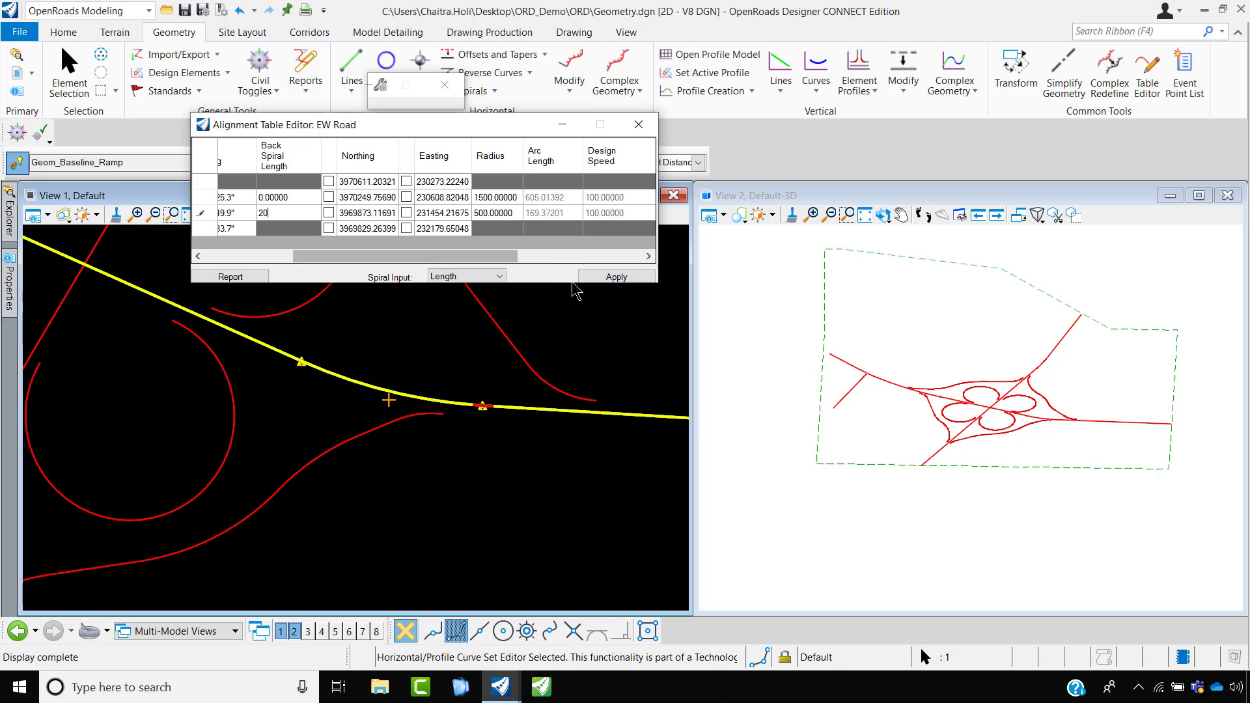
left_click(295, 196)
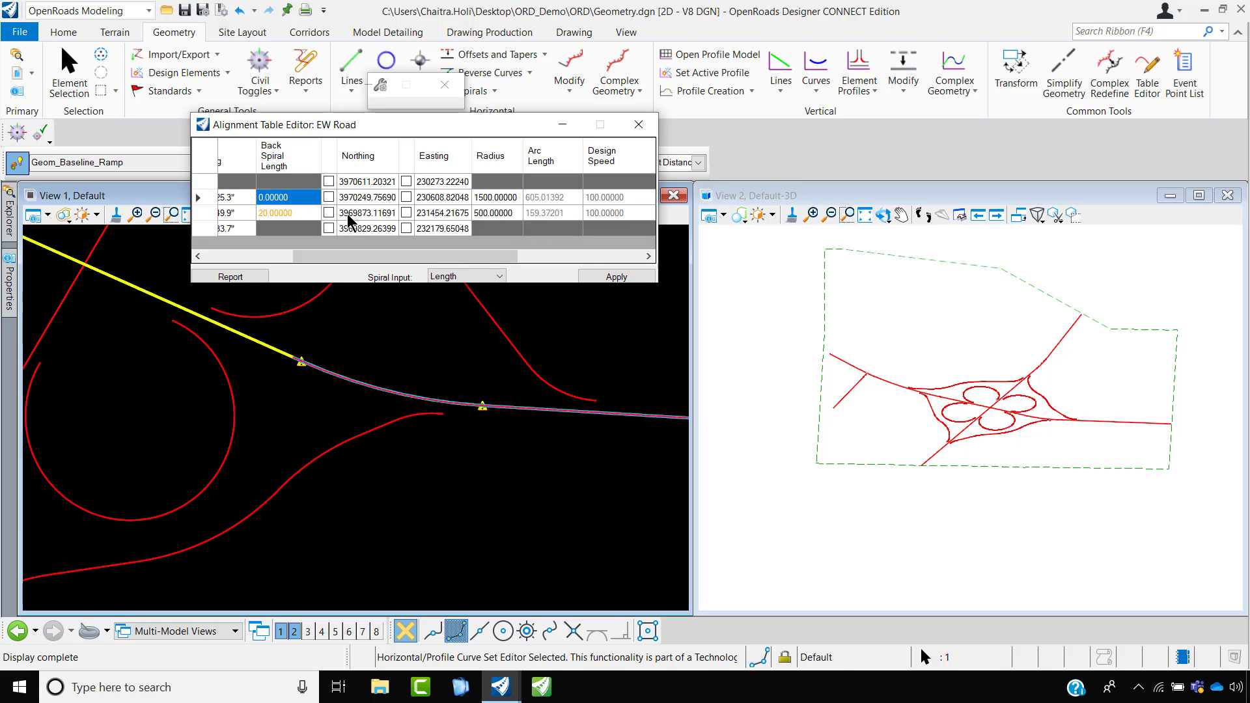
left_click(616, 277)
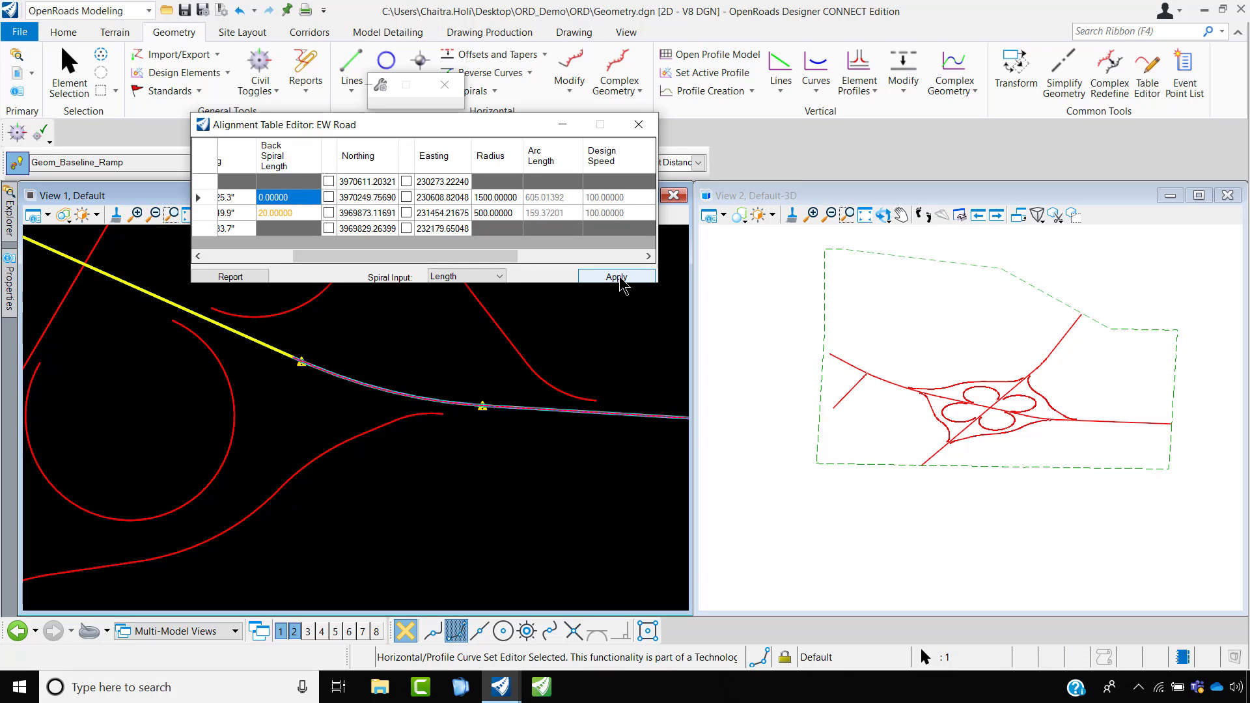
left_click(636, 125)
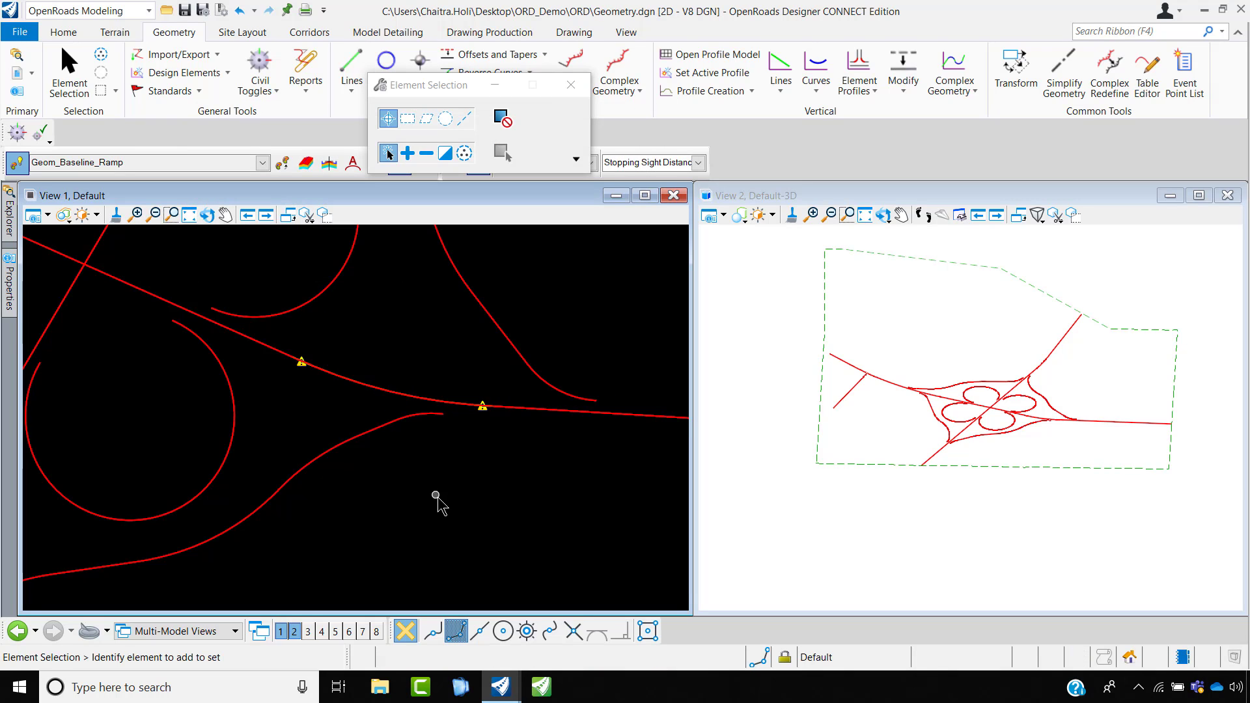
- Check the transition length warning at the east end of EW Road's 500 m curve and set that spiral's length to 40 m
scroll(489, 422, "up", 2)
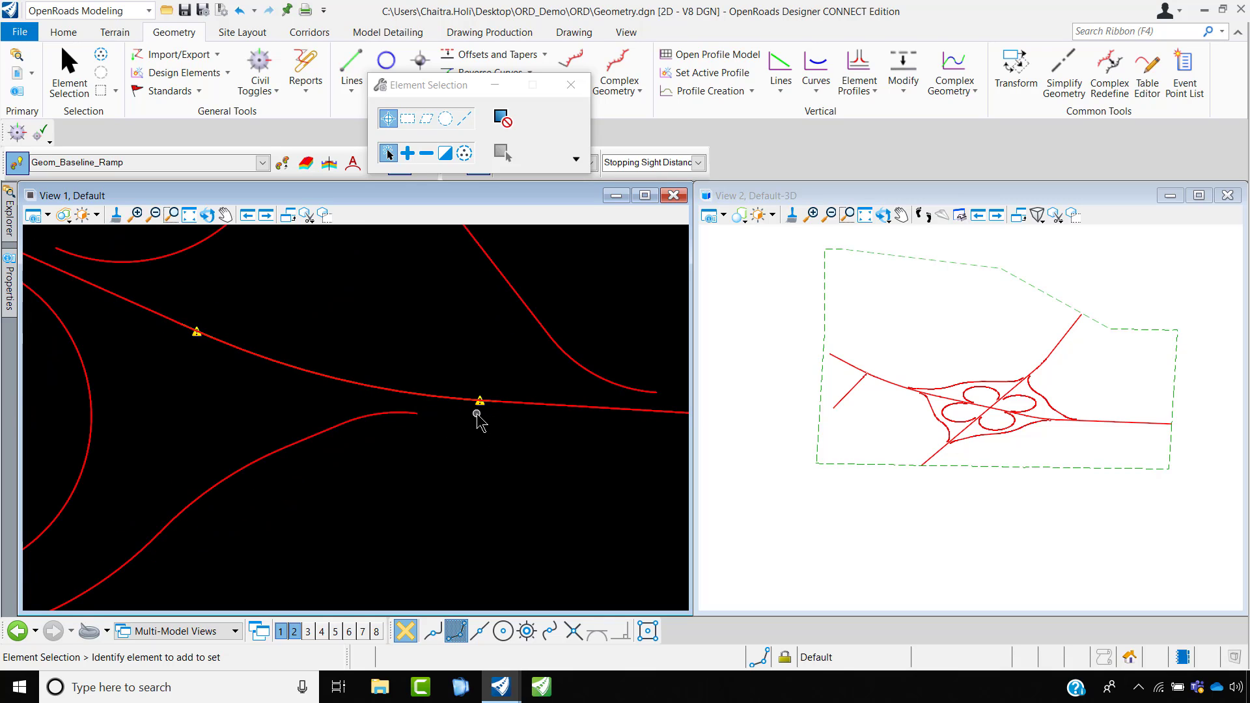
mouse_move(480, 408)
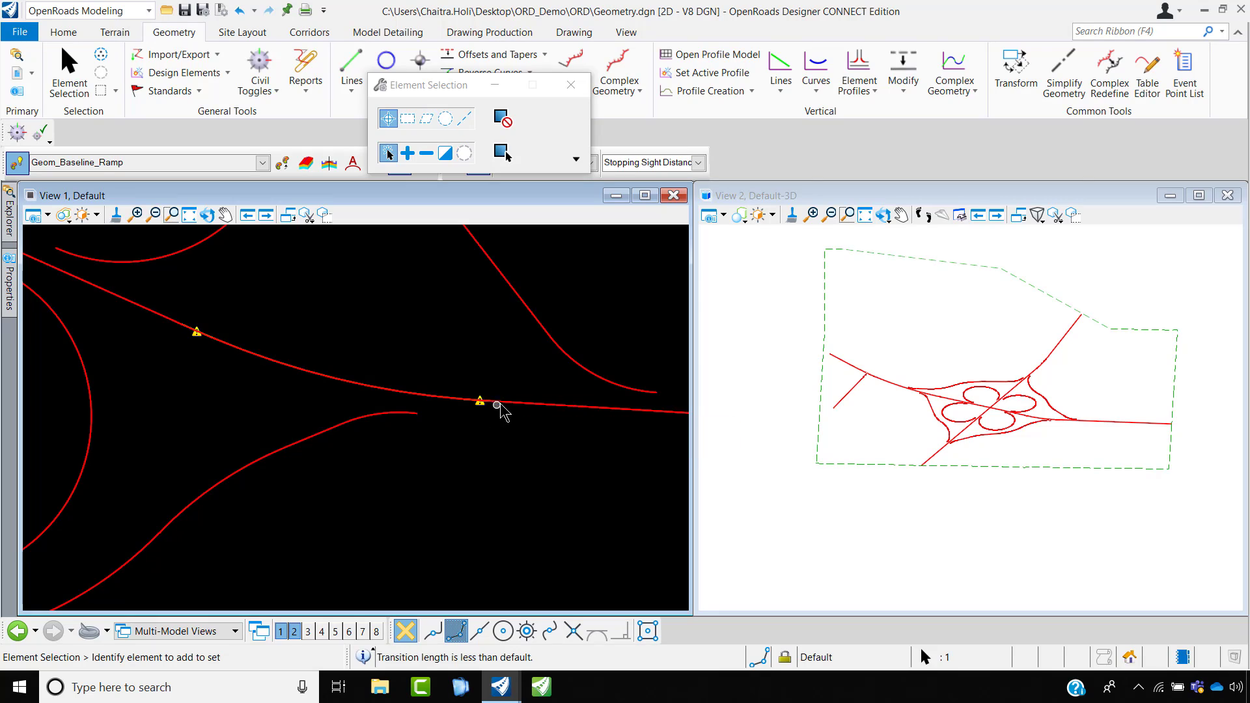
left_click(482, 403)
mouse_move(484, 390)
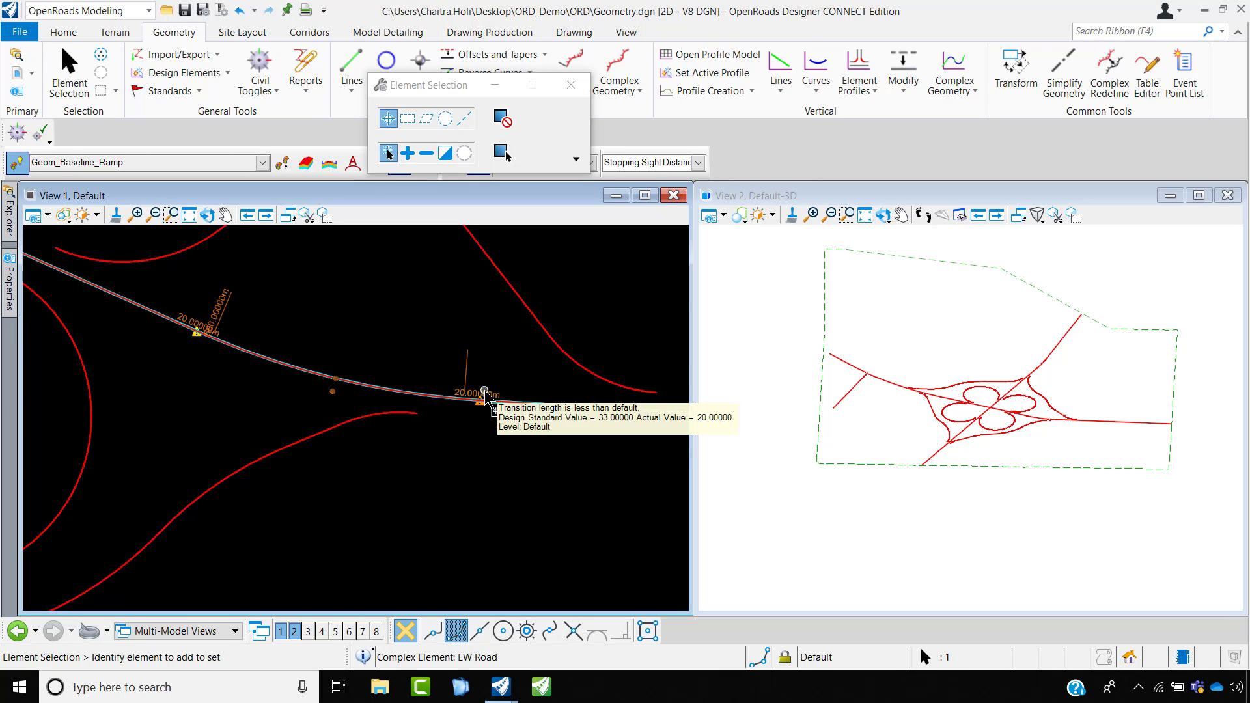
left_click(507, 380)
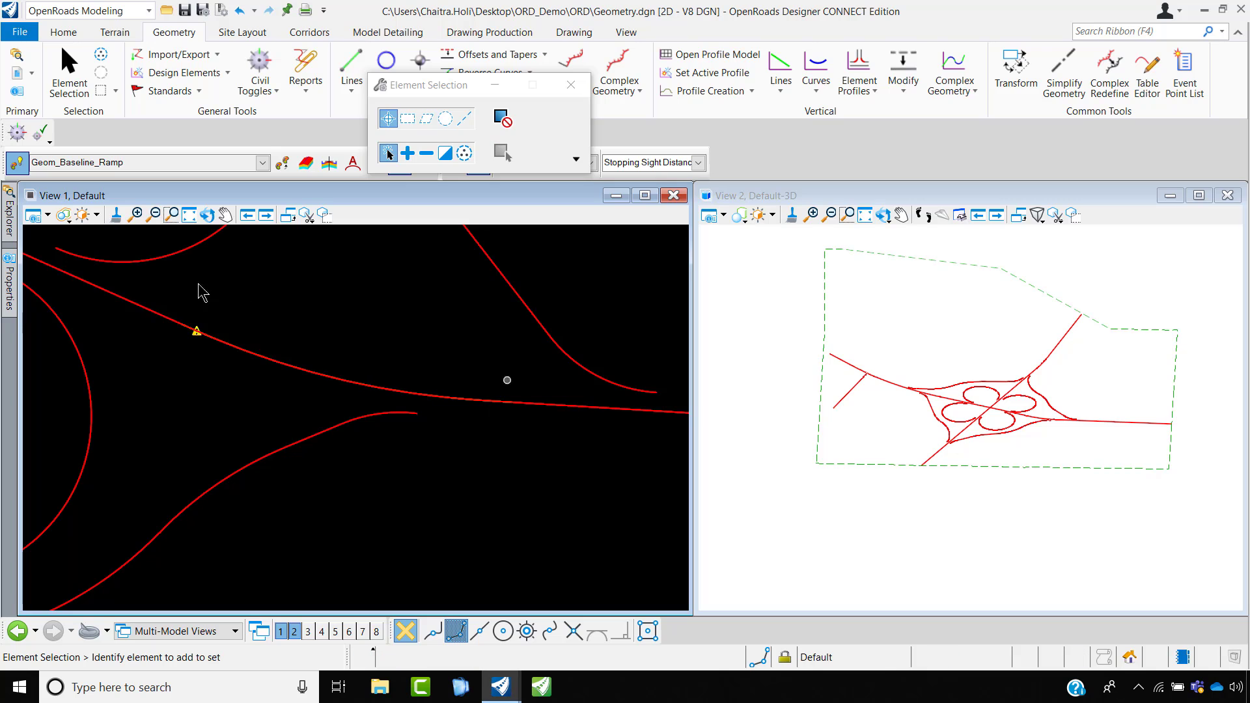
- Set the spiral length at the west end of EW Road's 500 m curve to 40 m and deselect the alignment
left_click(196, 330)
mouse_move(195, 328)
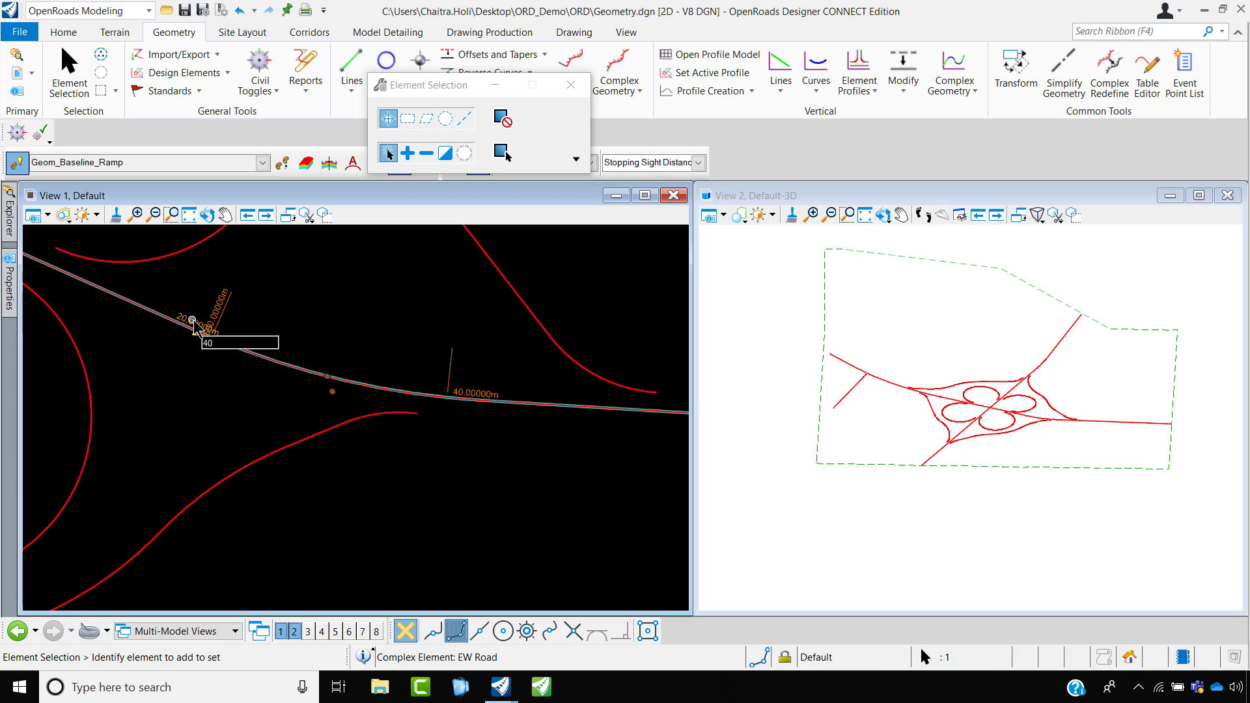
type("40")
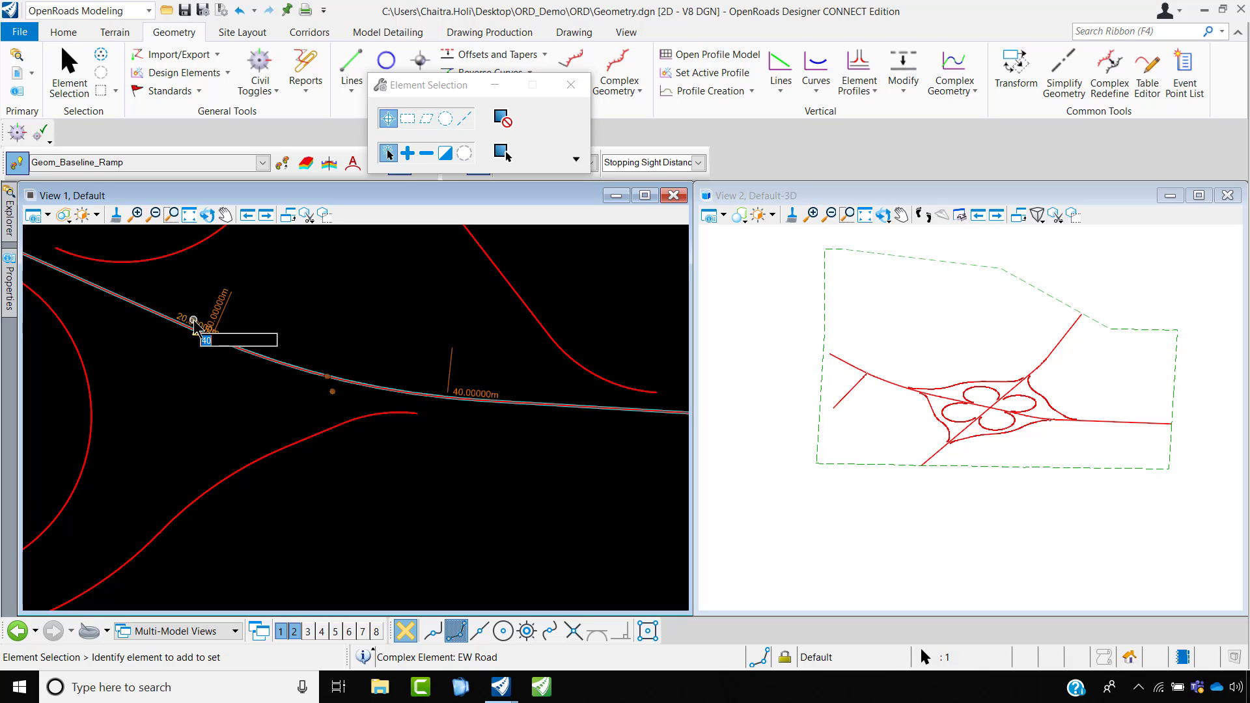
left_click(399, 352)
scroll(503, 419, "down", 8)
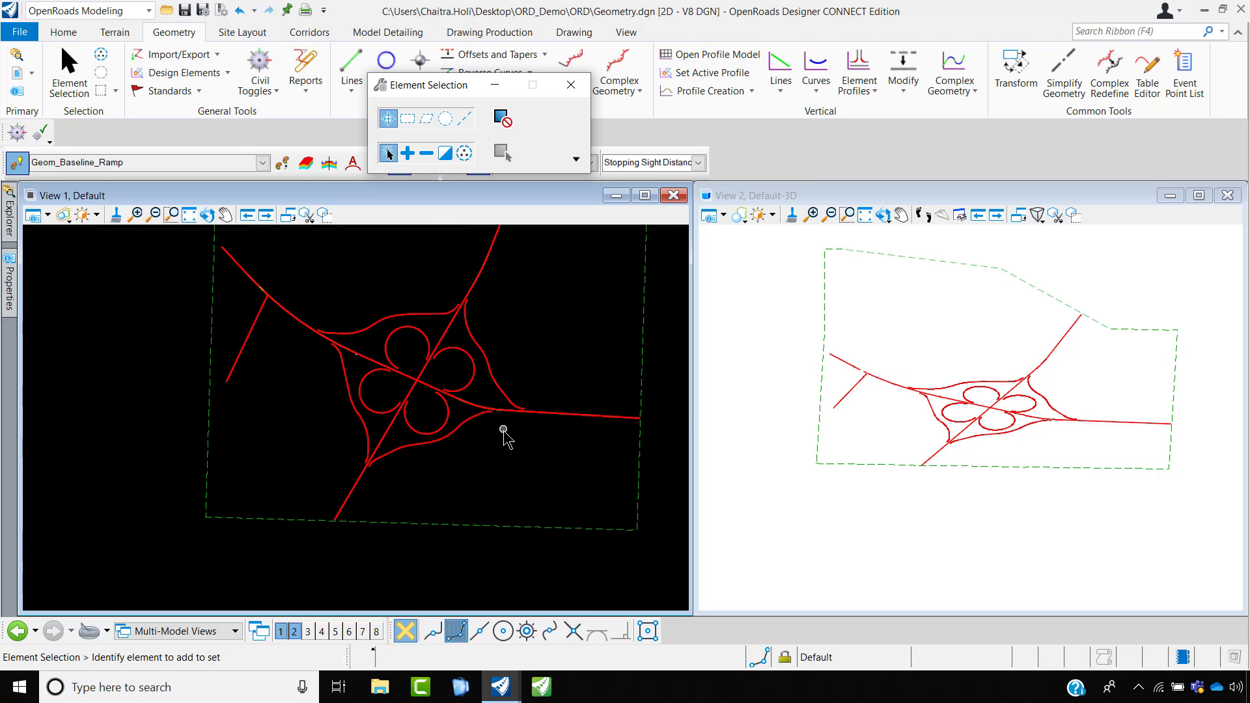
scroll(267, 286, "up", 3)
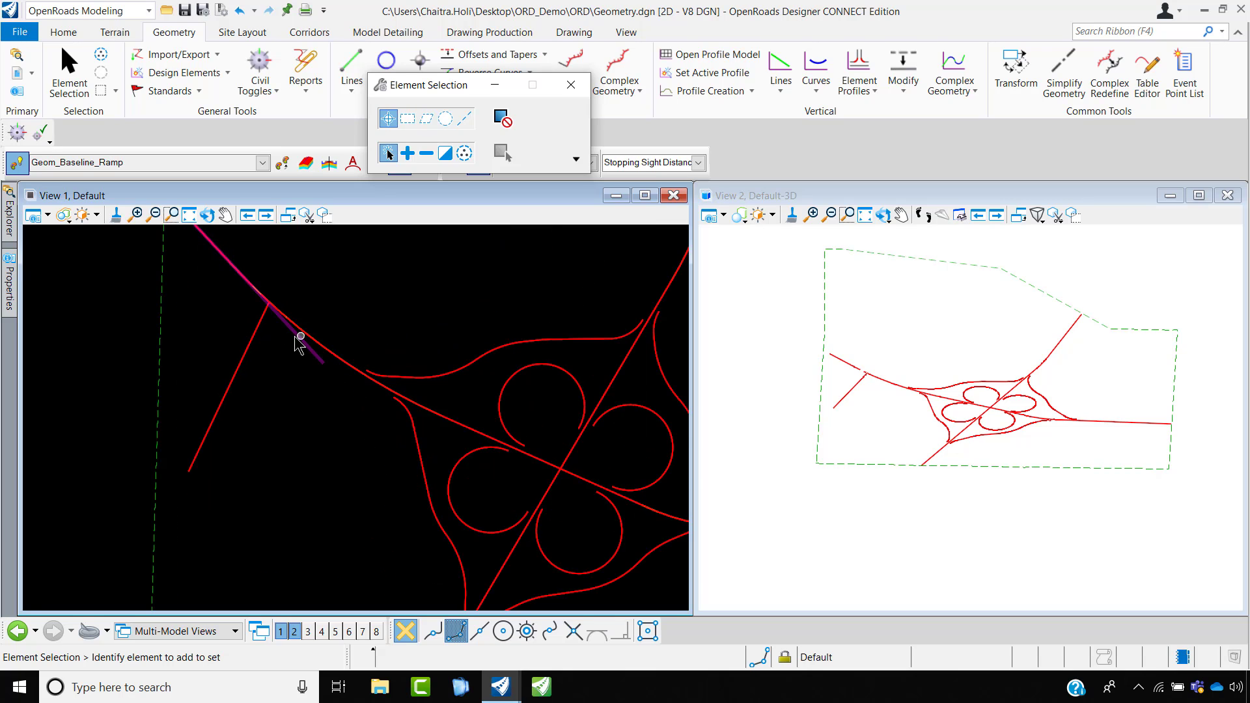
scroll(307, 381, "down", 3)
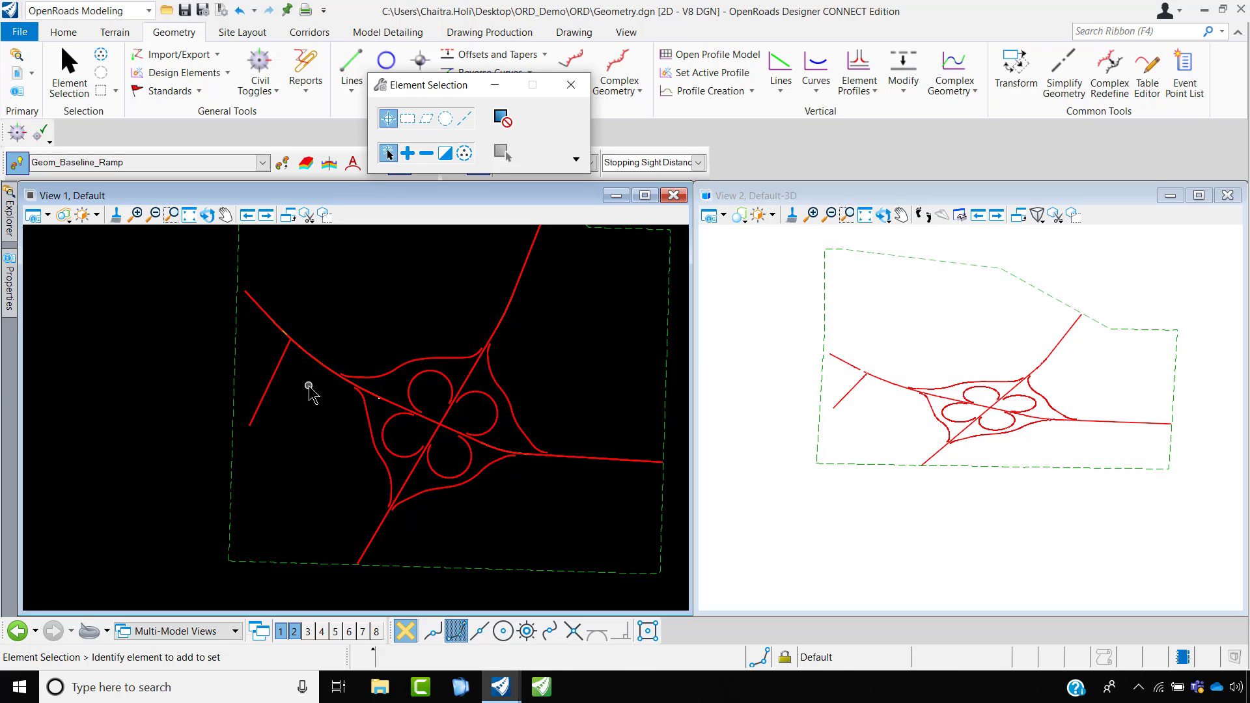
left_click(571, 84)
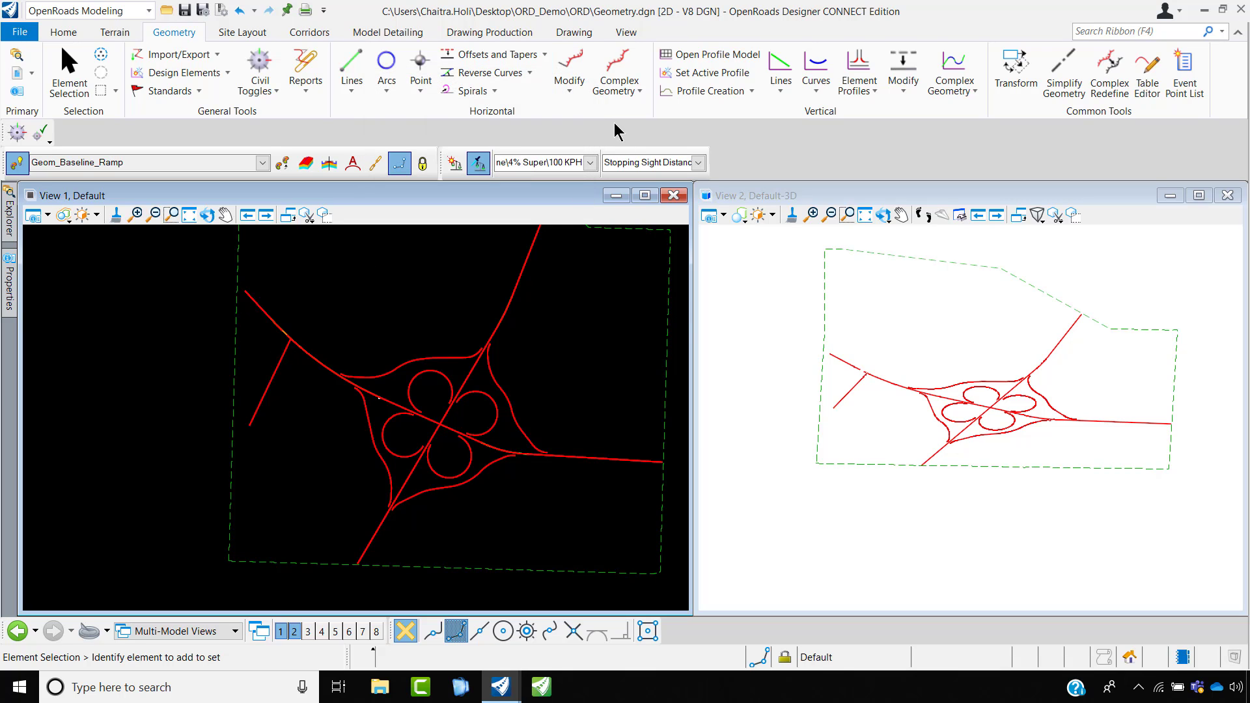
- Assign the 2 Lane\4% Super\100 KPH design standard to the NS Road alignment
left_click(455, 162)
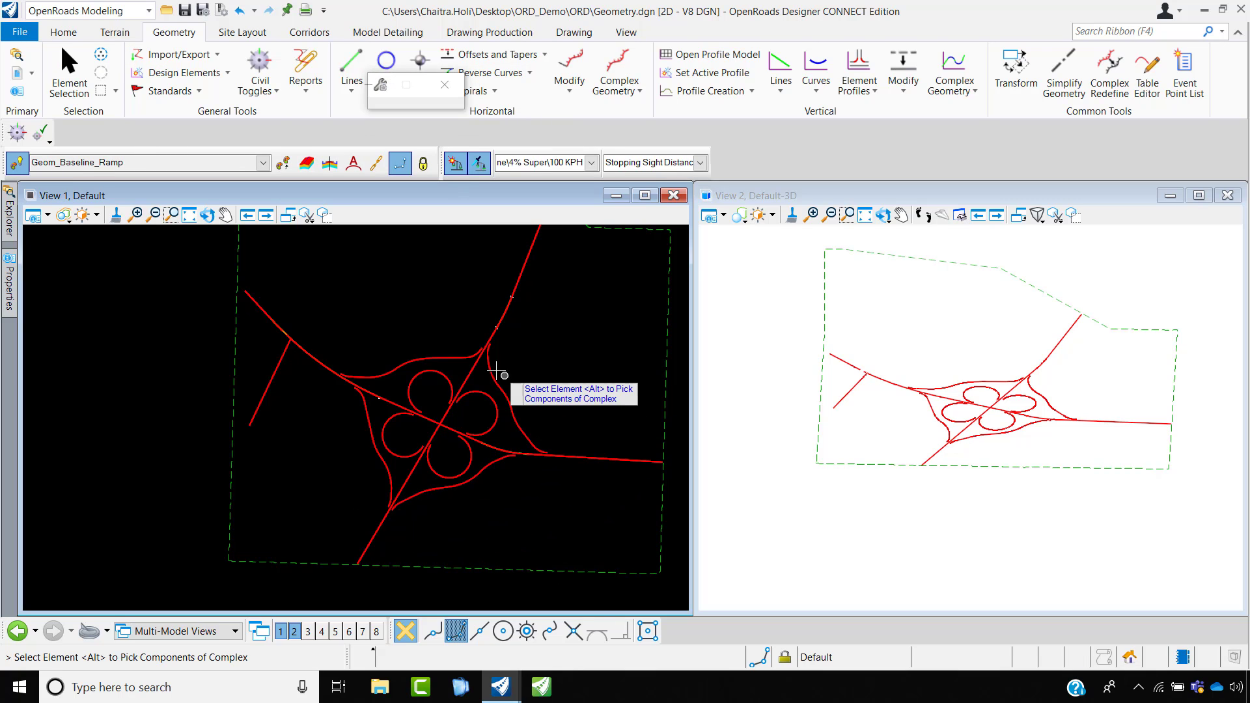
scroll(497, 351, "up", 5)
scroll(431, 397, "down", 4)
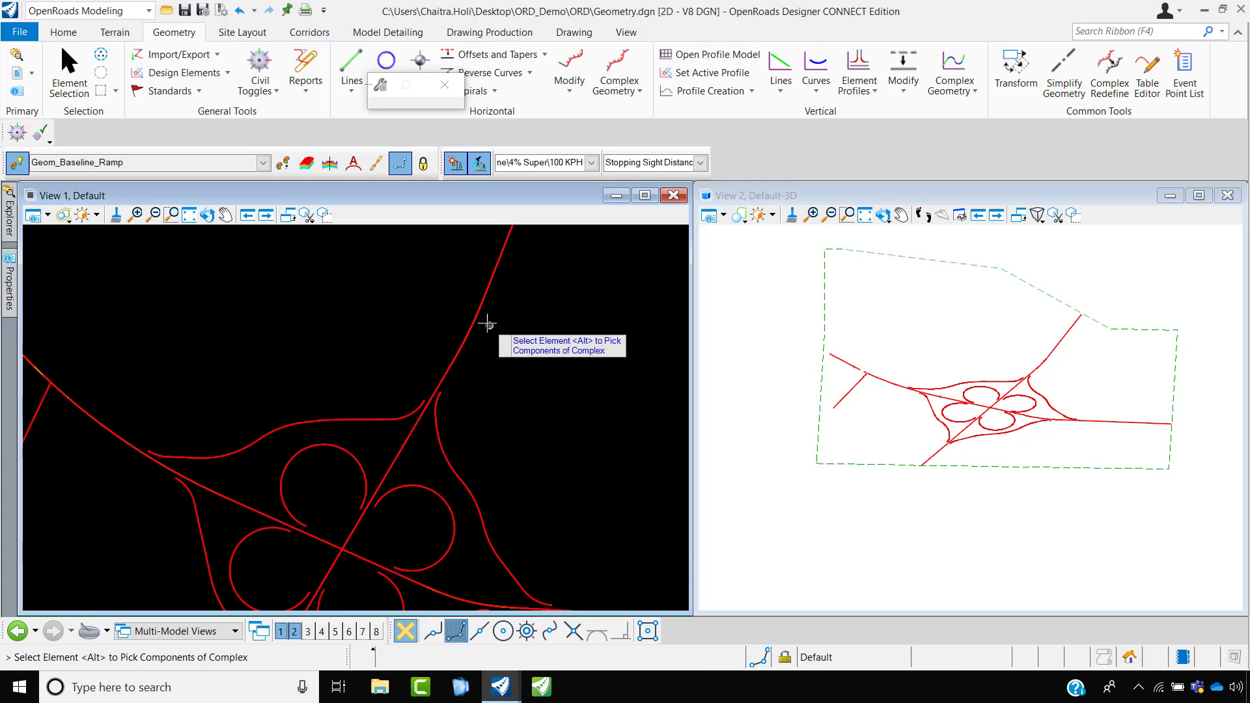
scroll(454, 358, "up", 4)
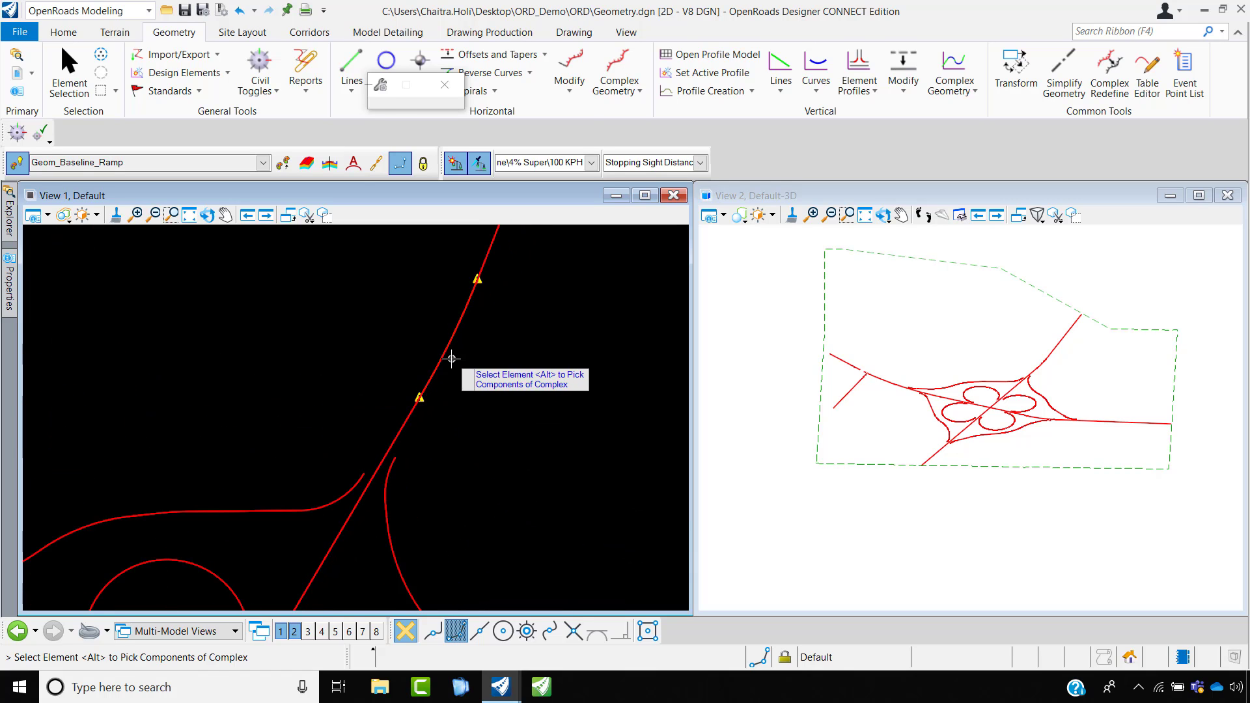
scroll(426, 397, "up", 2)
- Select NS Road and set the back transition type of its 1000 m radius fillet to Spiral, defined by length
left_click(420, 381)
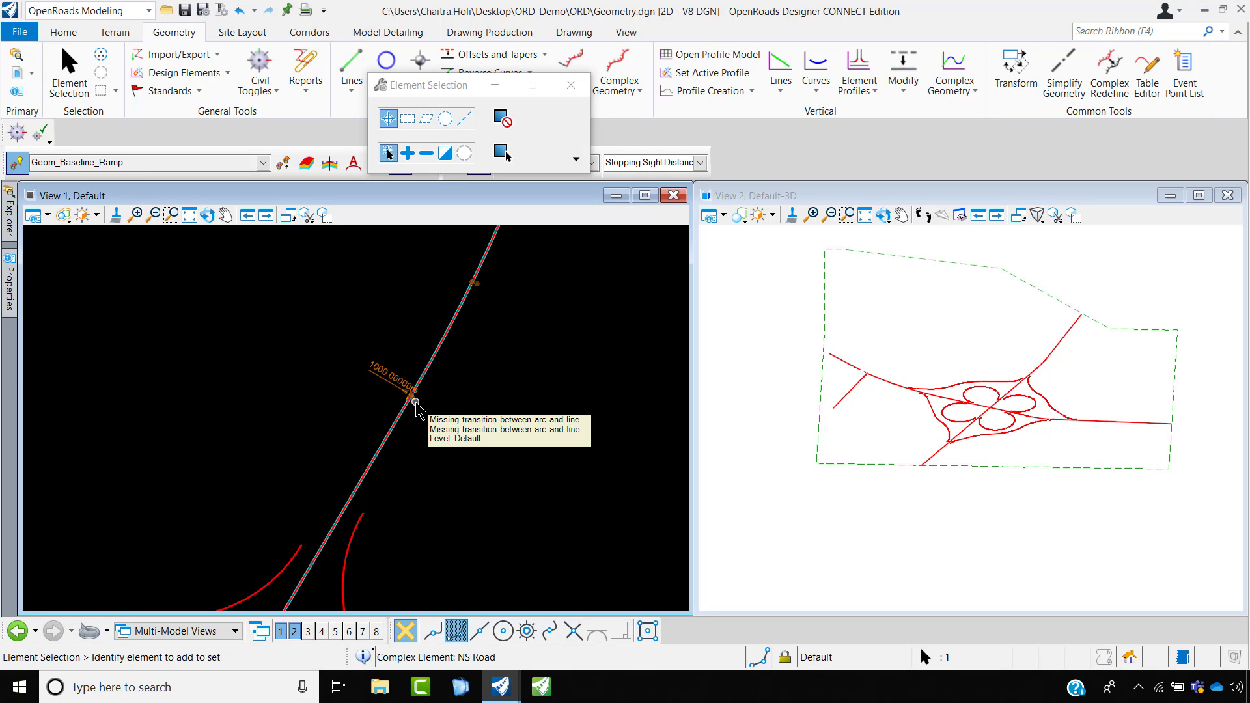
left_click(9, 283)
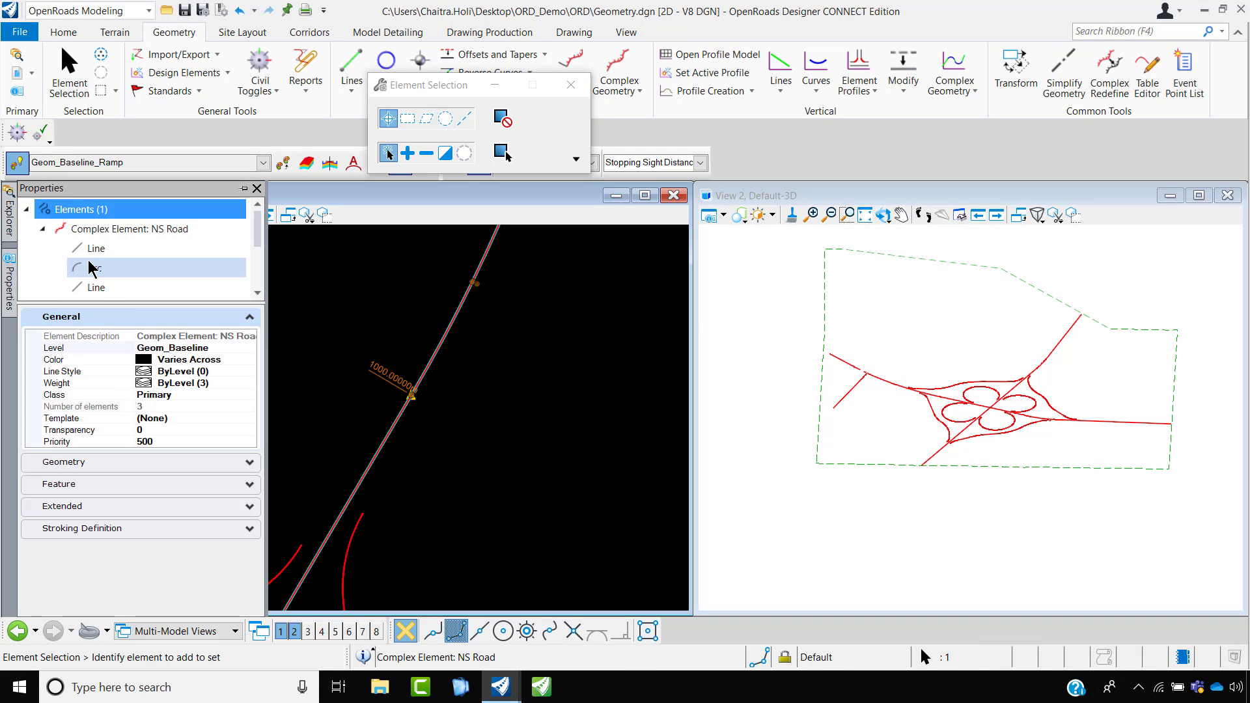
scroll(91, 264, "down", 2)
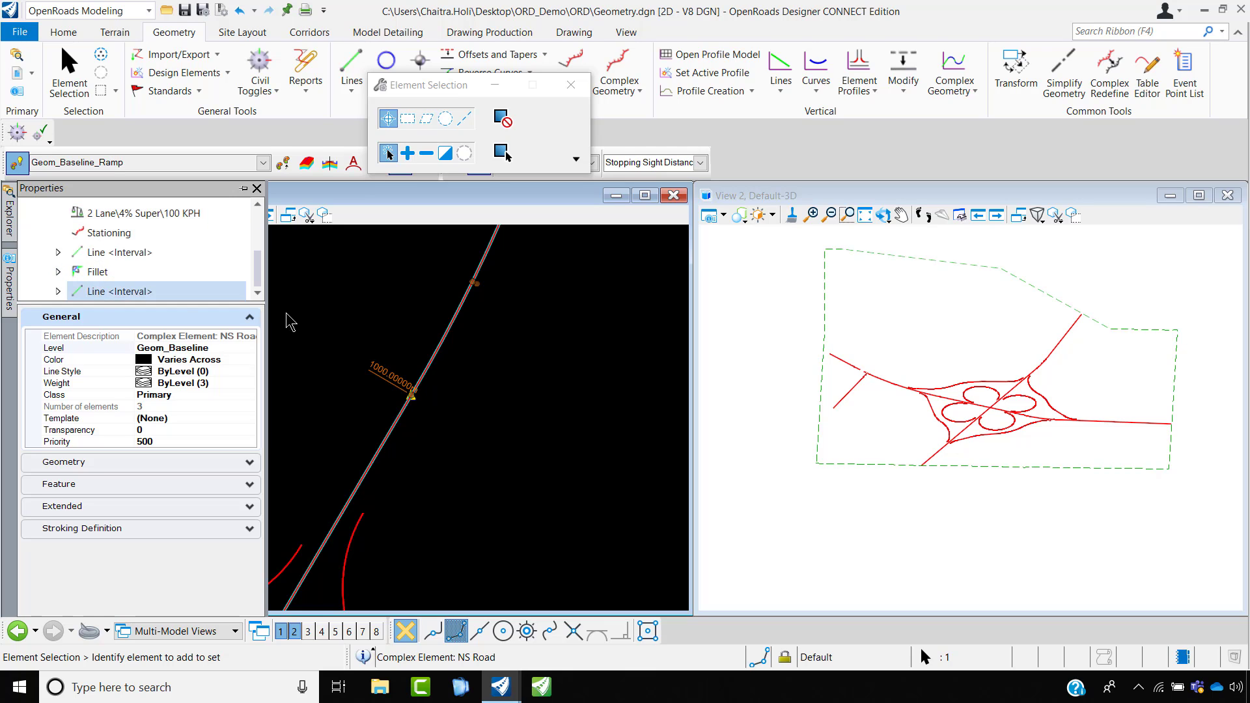
mouse_move(13, 277)
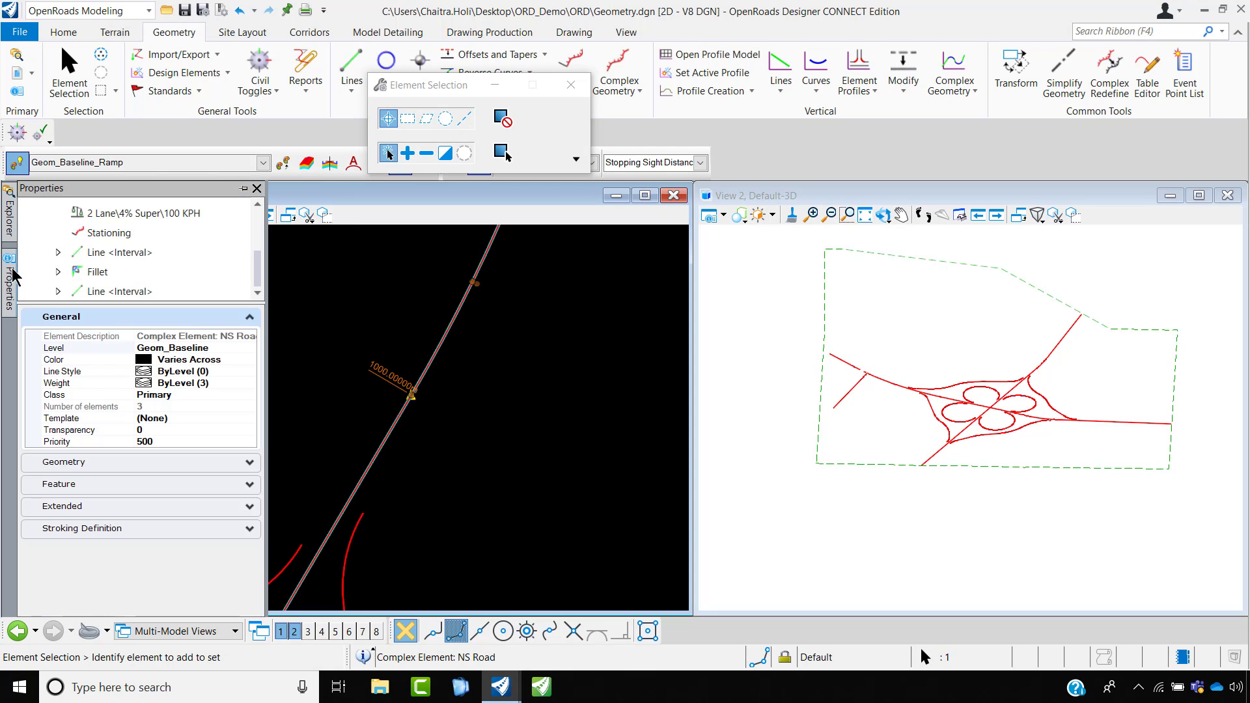
left_click(58, 271)
left_click(104, 273)
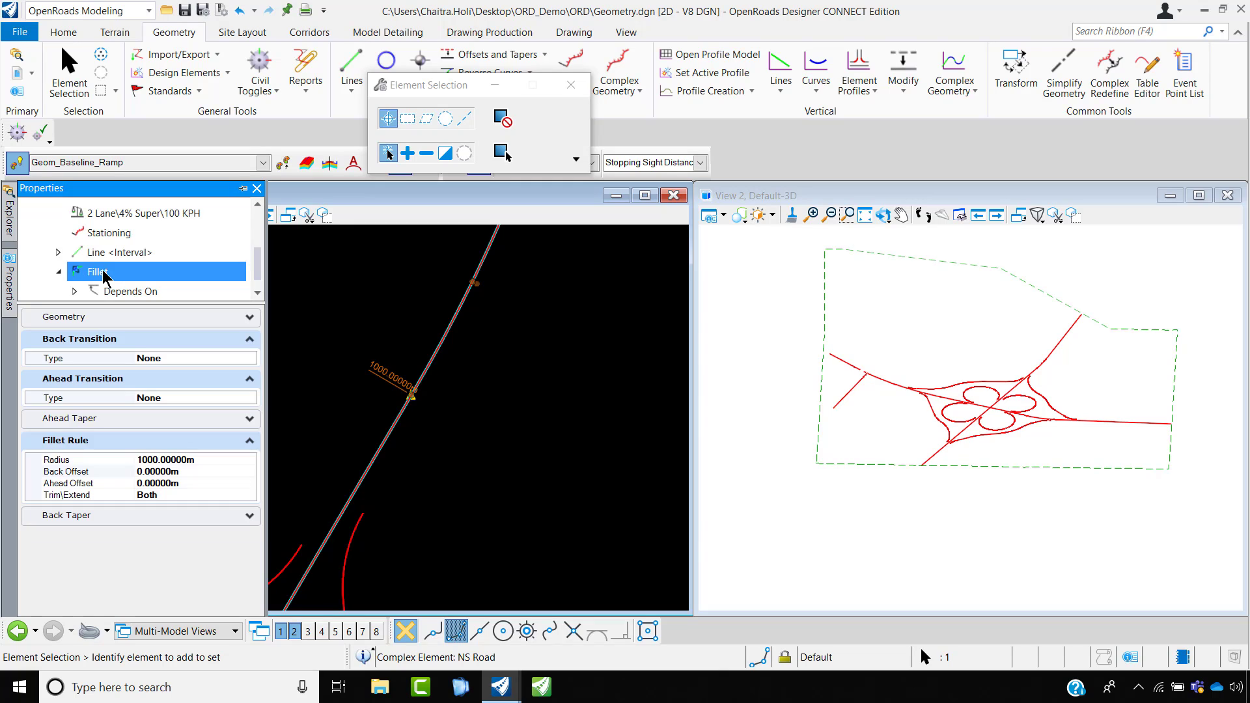
left_click(247, 360)
left_click(249, 358)
left_click(175, 379)
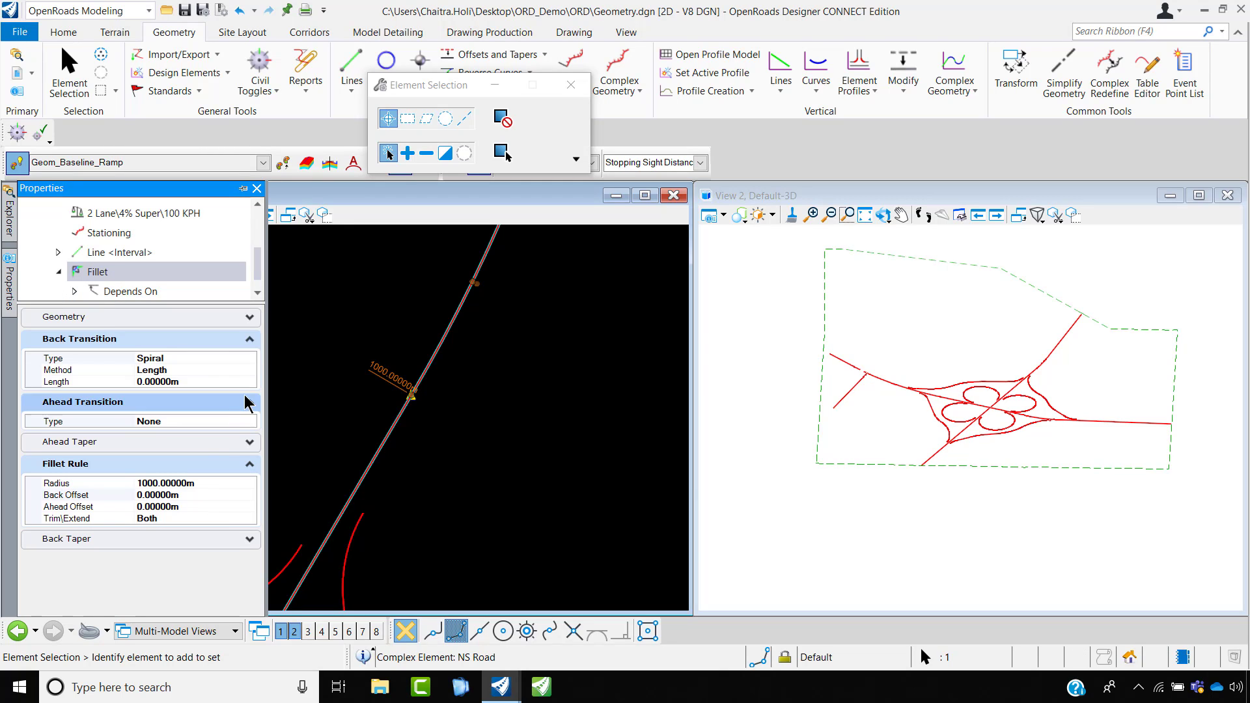
- Set the ahead transition type of NS Road's 1000 m radius fillet to Spiral
left_click(249, 402)
left_click(249, 402)
left_click(250, 421)
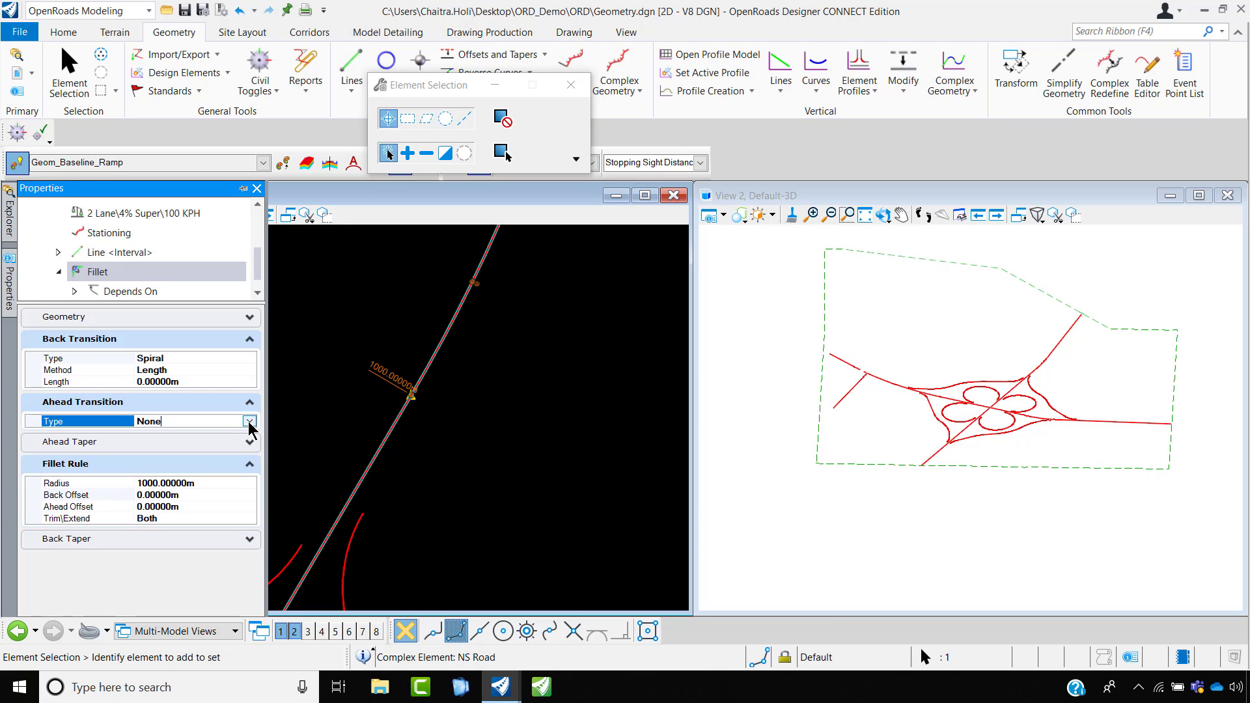
left_click(249, 421)
left_click(184, 445)
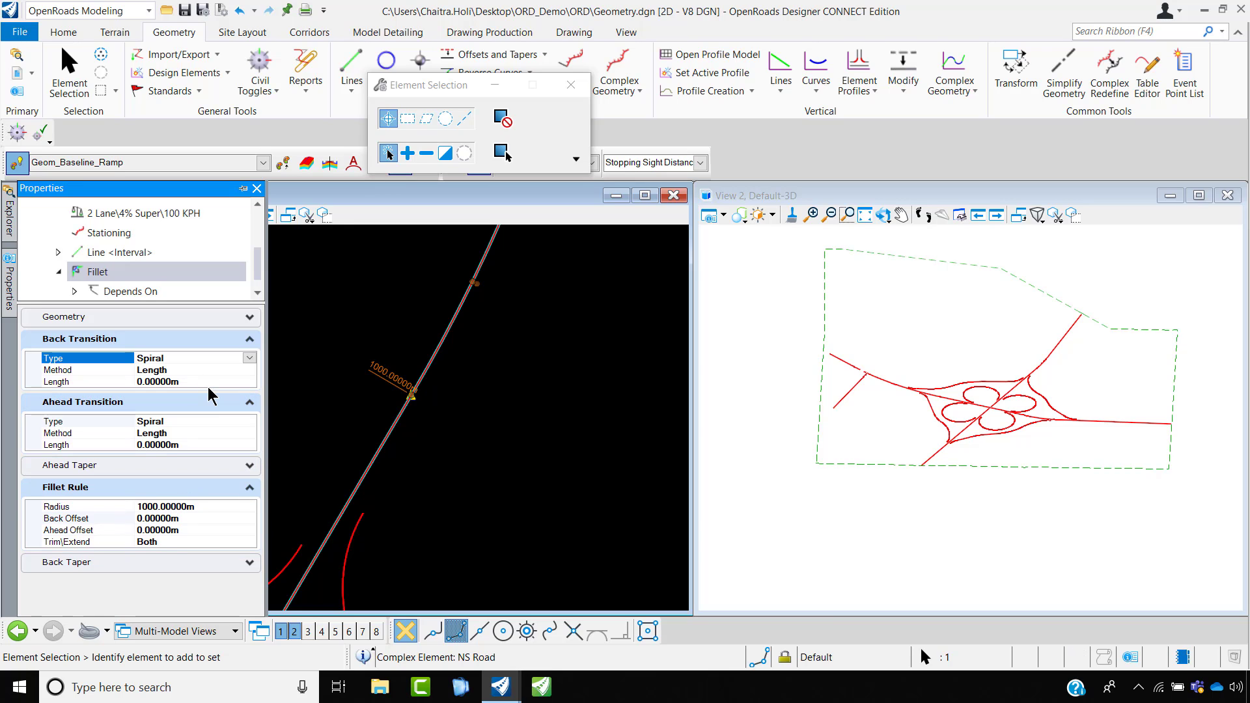
- Set both the back and ahead spiral lengths of NS Road's fillet to 30 m and deselect the alignment
left_click(208, 383)
left_click_drag(208, 383, 106, 392)
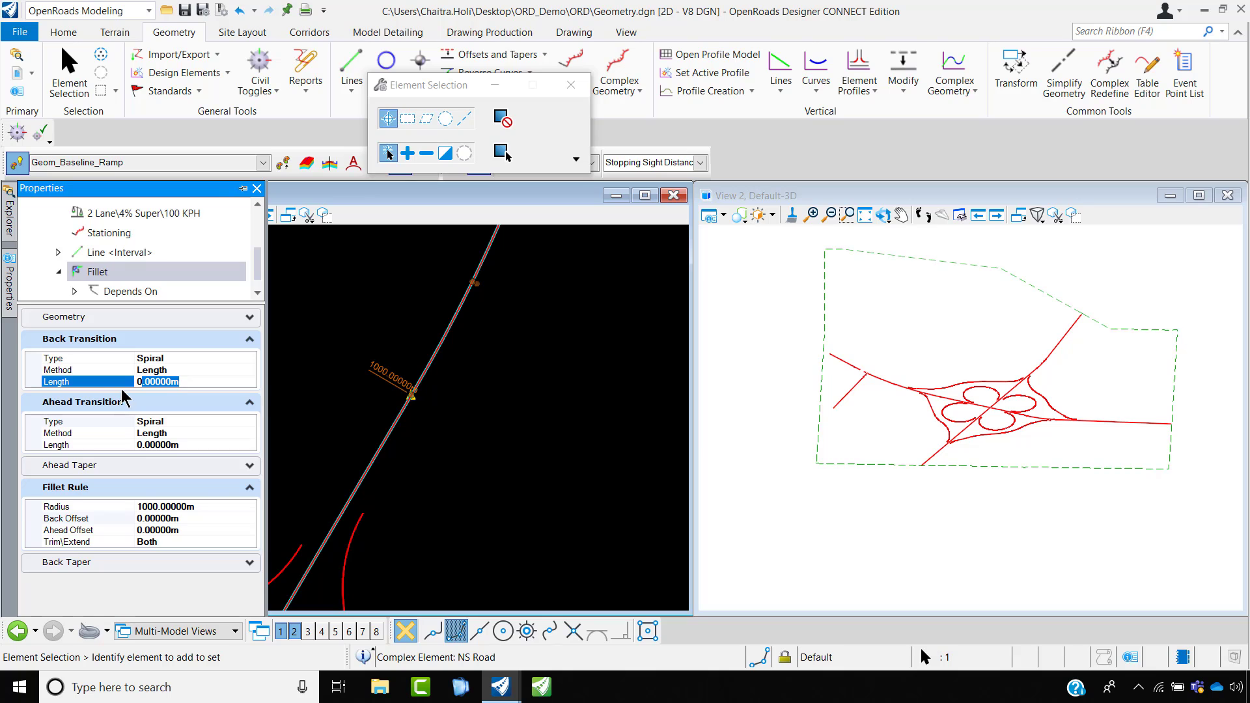
type("30")
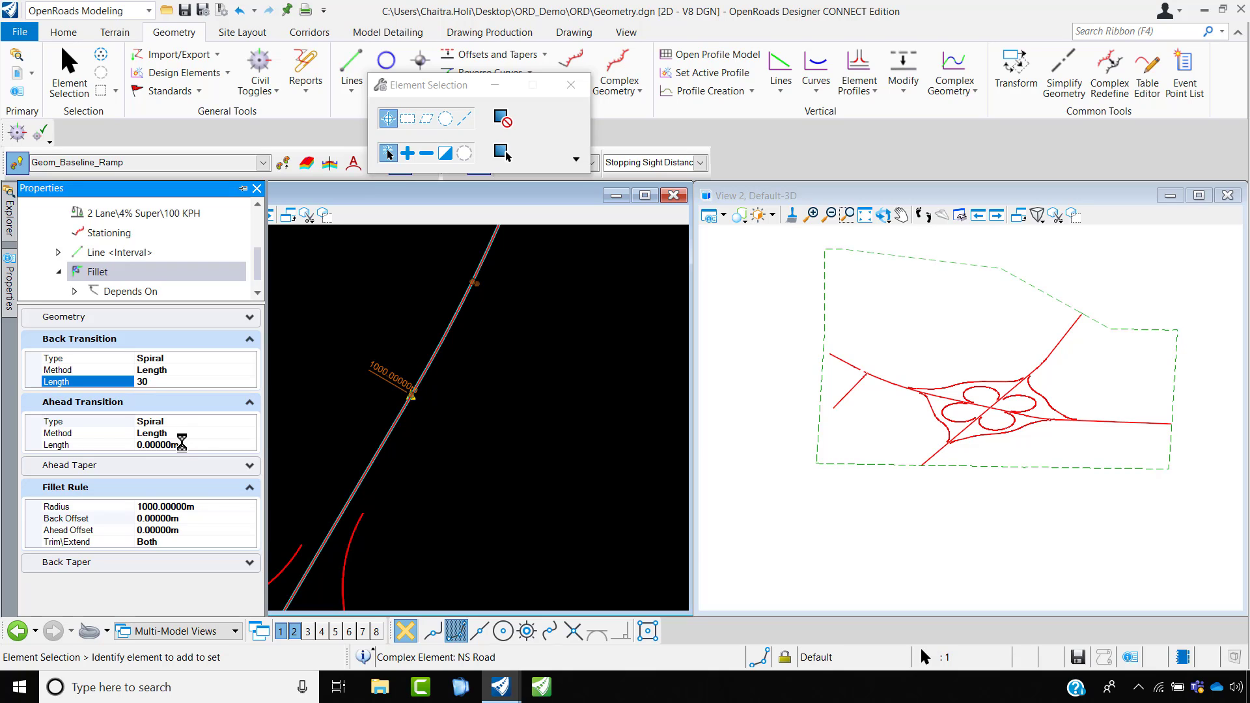
key("Return")
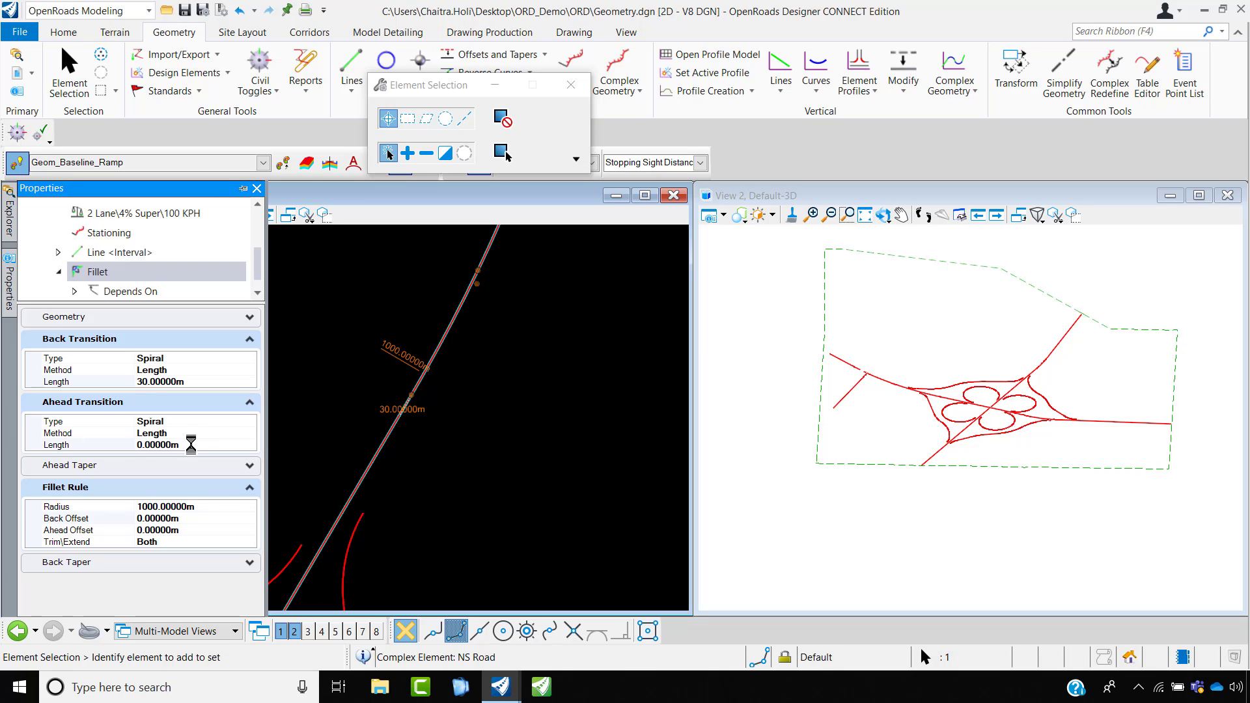
left_click(193, 447)
left_click_drag(189, 446, 133, 446)
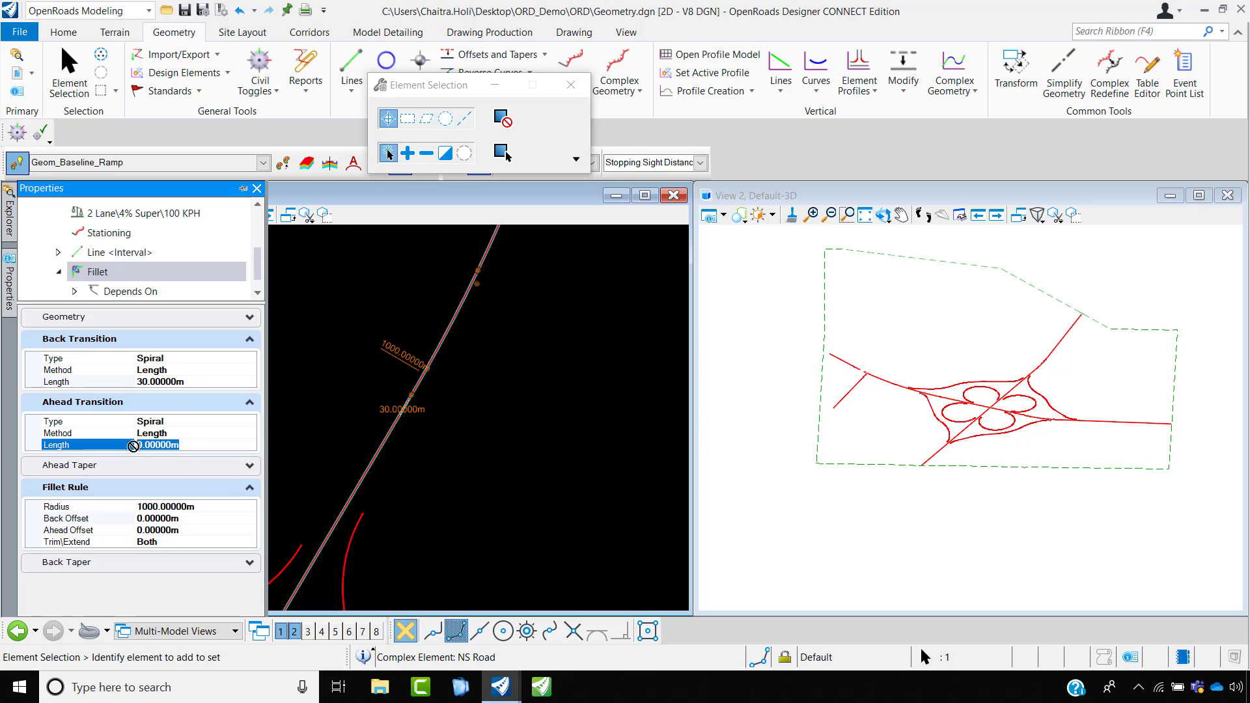
type("30")
key("Return")
scroll(411, 450, "down", 6)
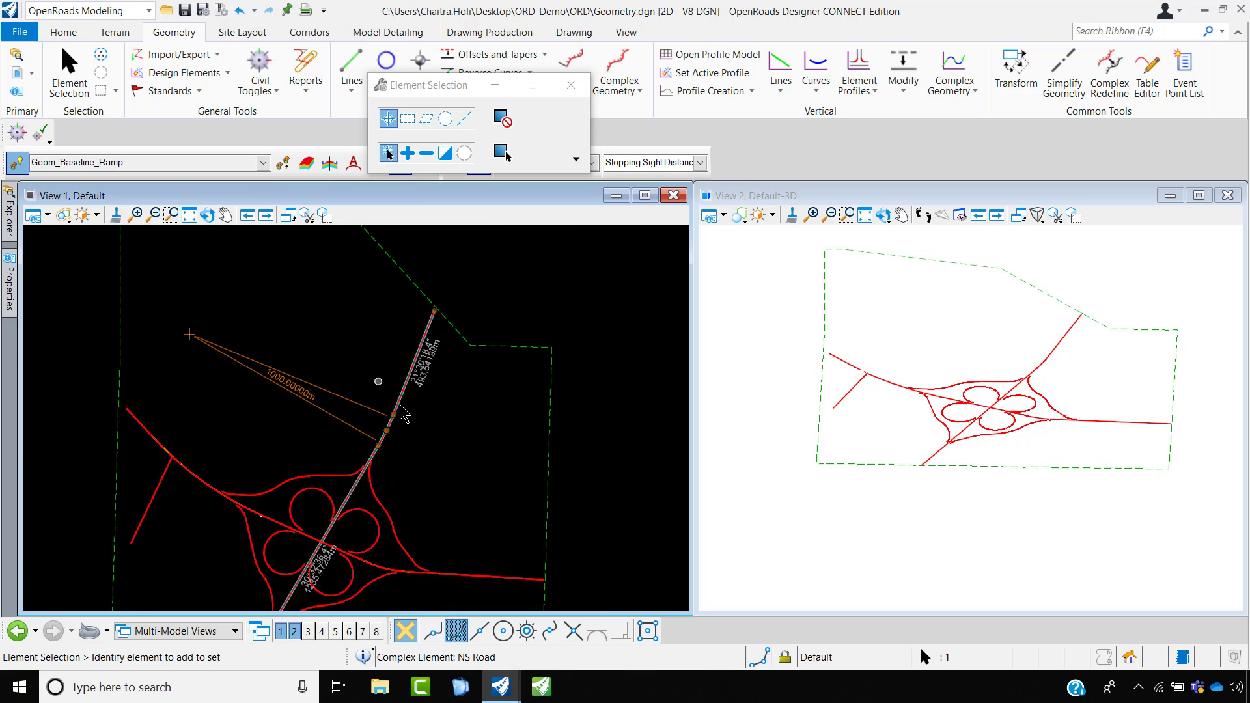
scroll(416, 416, "up", 3)
left_click(459, 456)
scroll(384, 483, "up", 3)
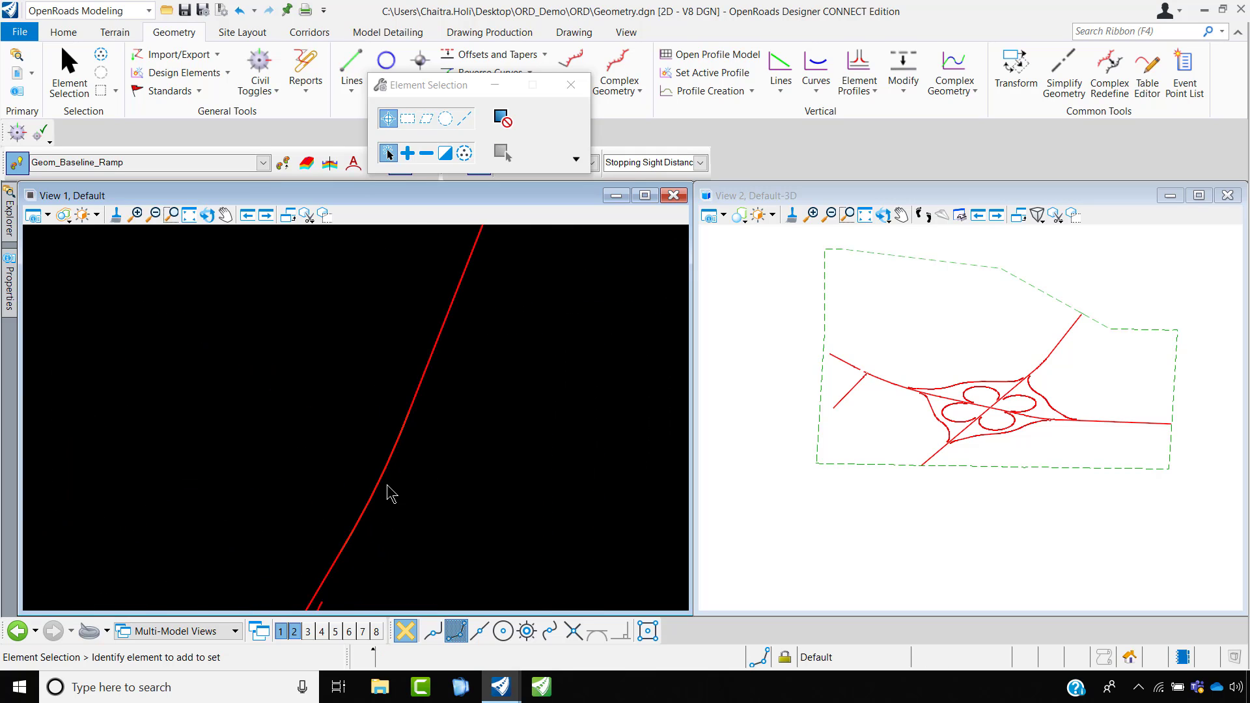
- Locate the design standard assigned to NS Road under Geom_Baseline in the model tree and check its removal option without using it
left_click(381, 483)
scroll(391, 438, "down", 4)
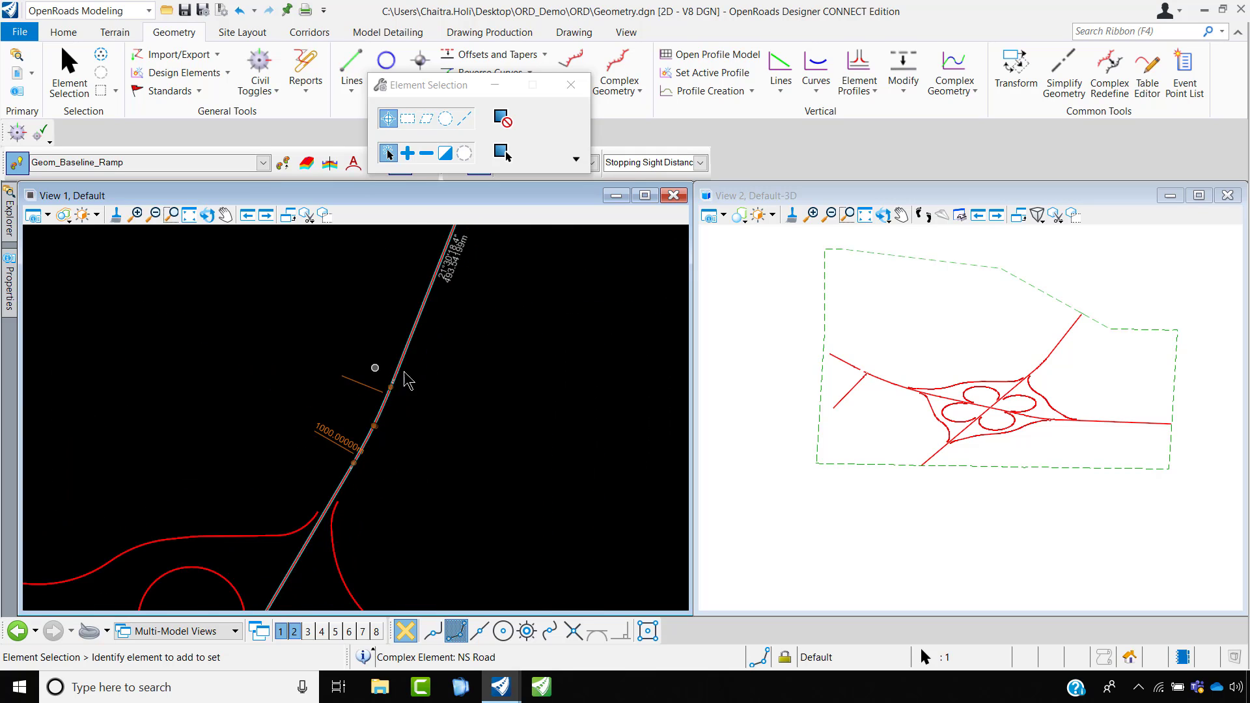
left_click(9, 218)
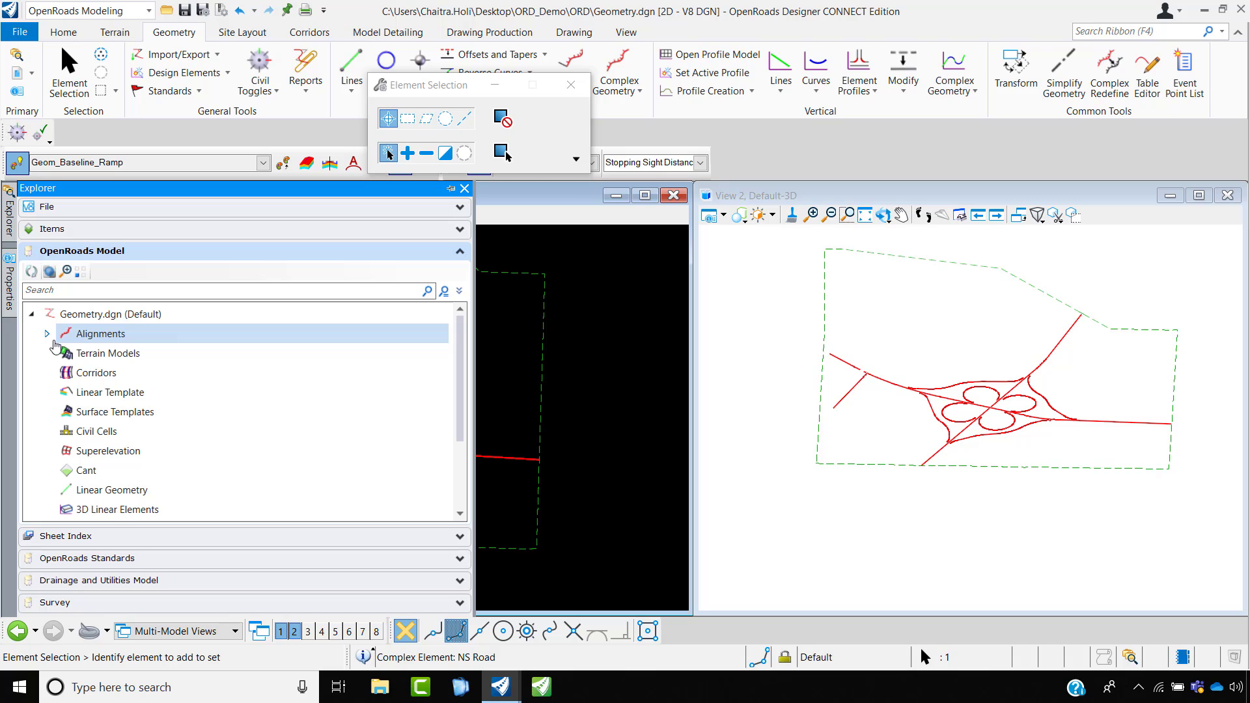
left_click(48, 334)
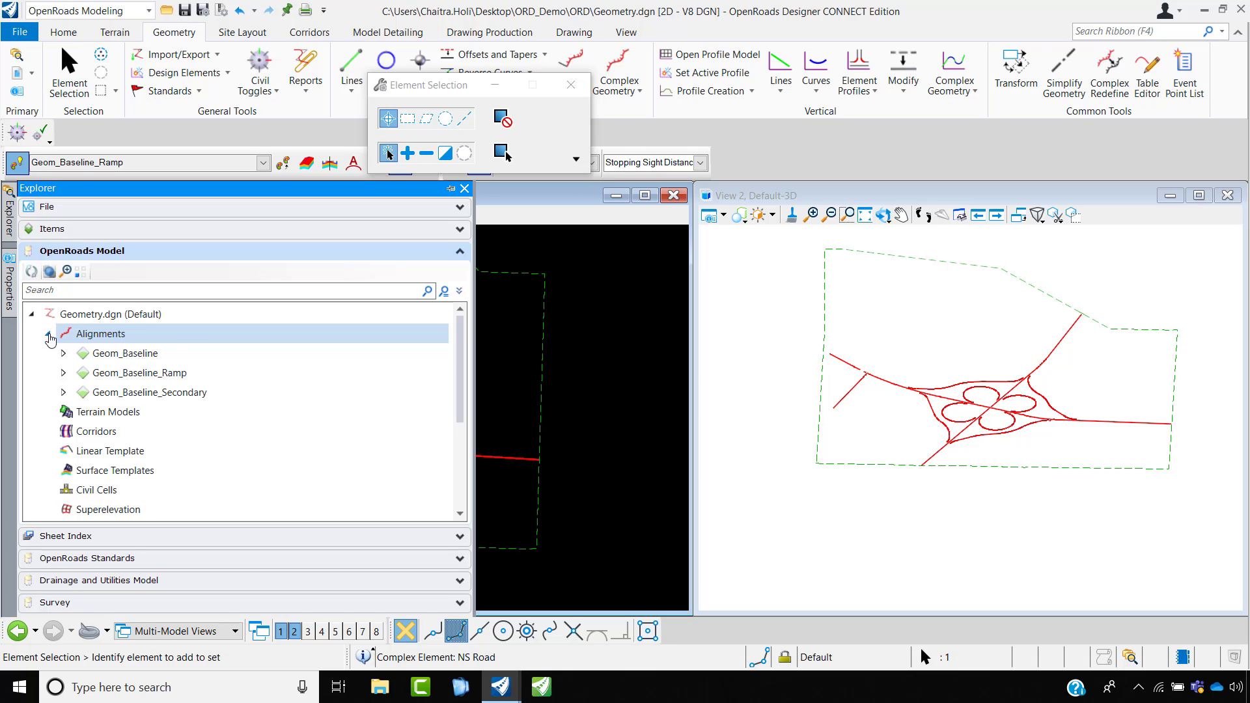
scroll(627, 408, "down", 2)
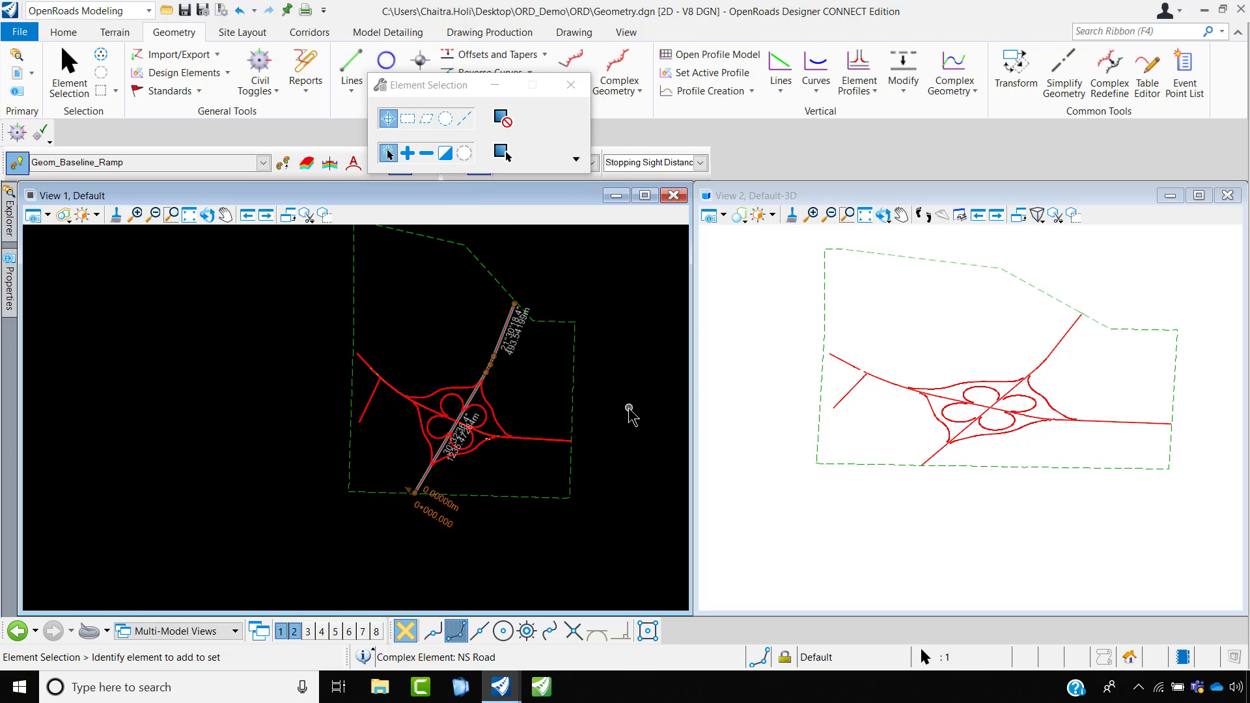
mouse_move(9, 215)
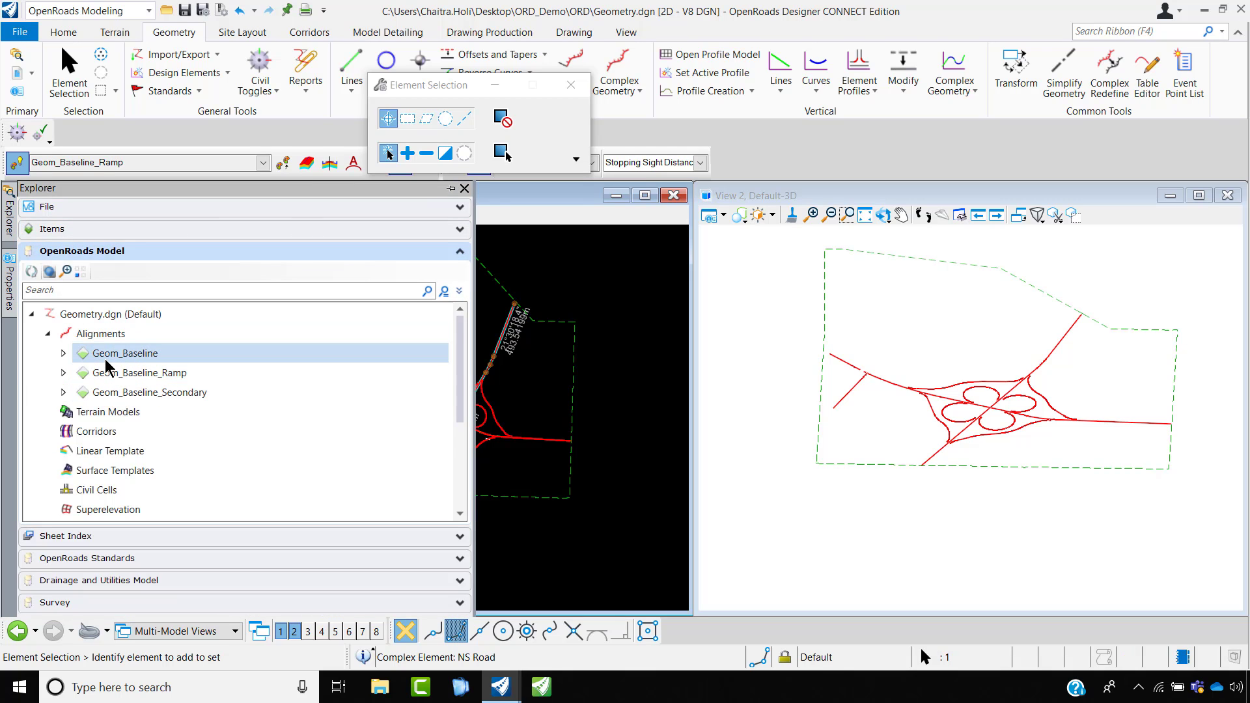
left_click(63, 354)
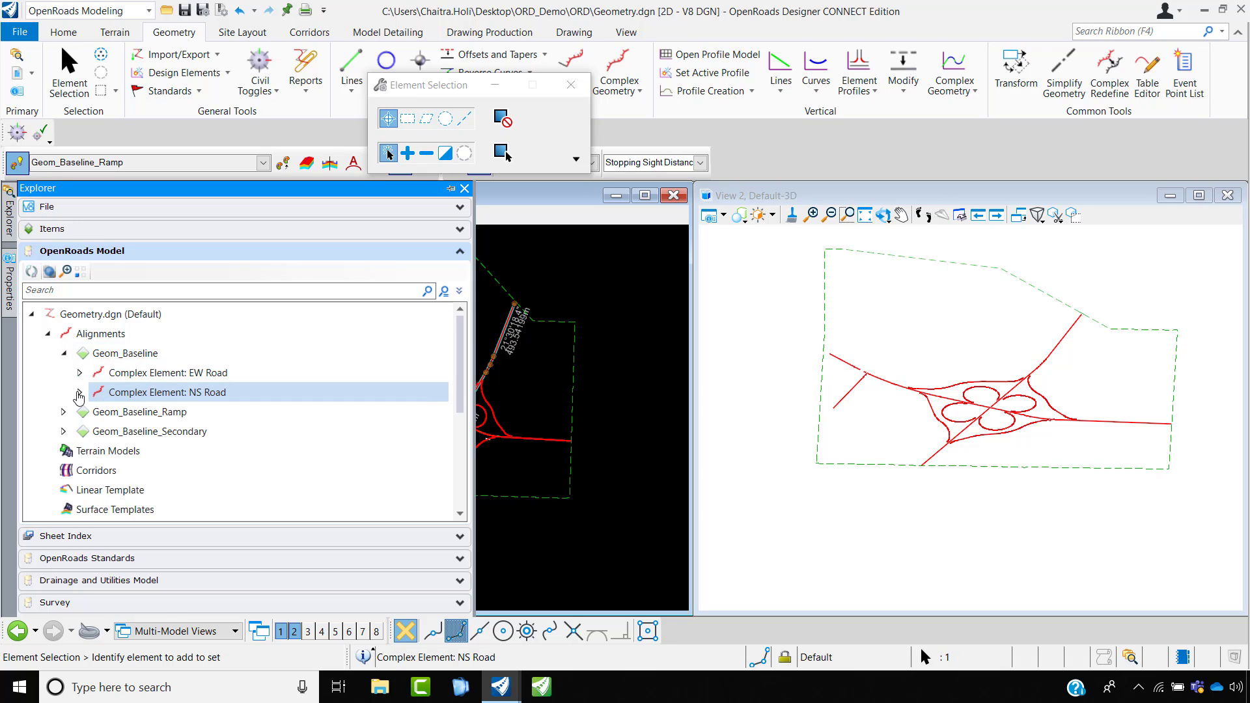
left_click(79, 392)
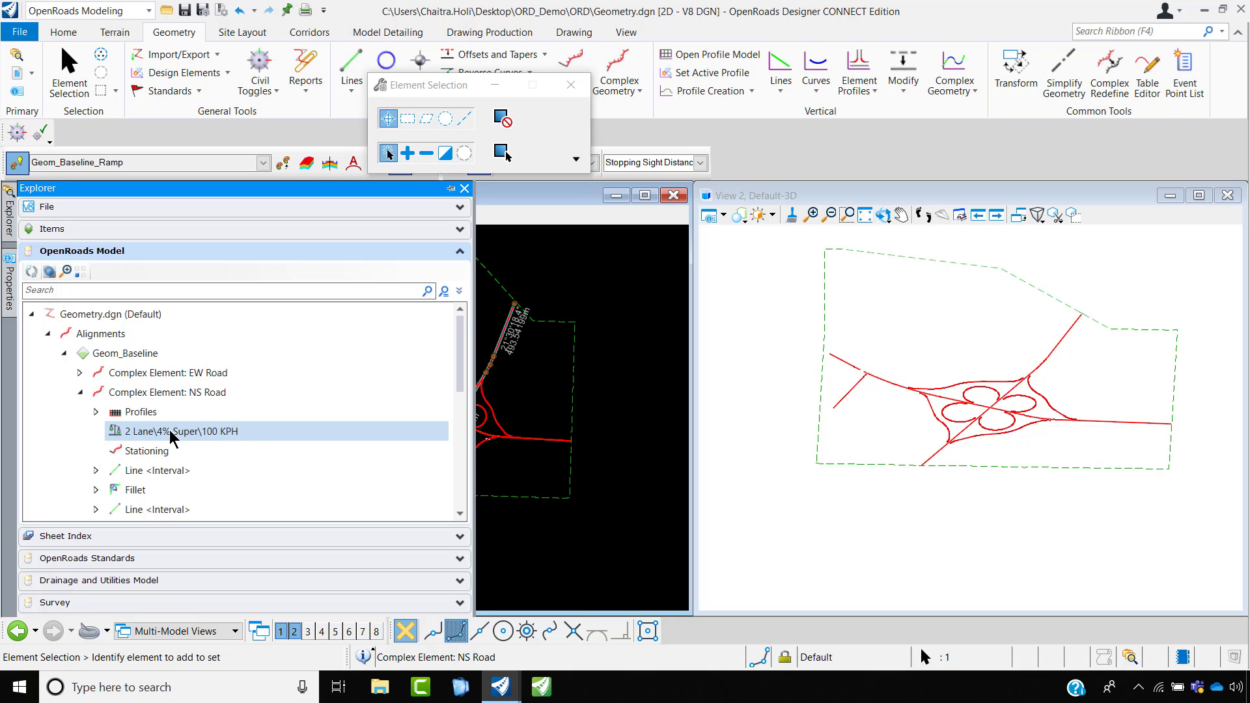
left_click(228, 433)
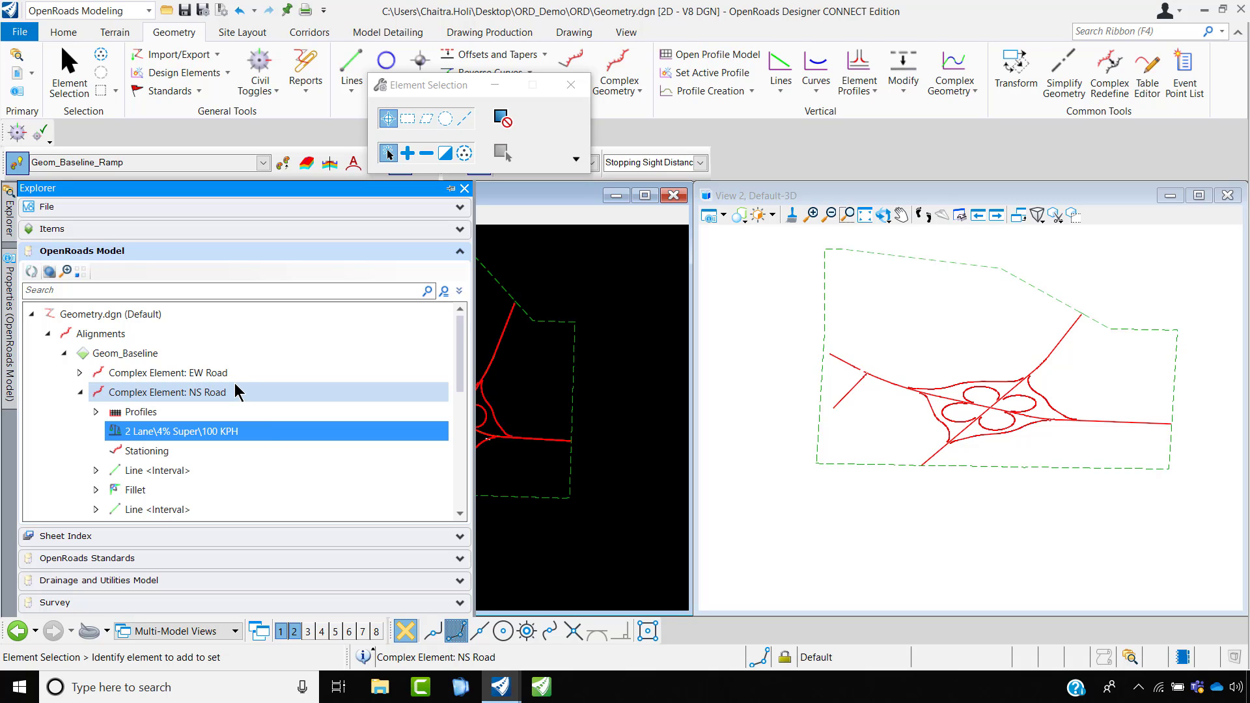
right_click(248, 428)
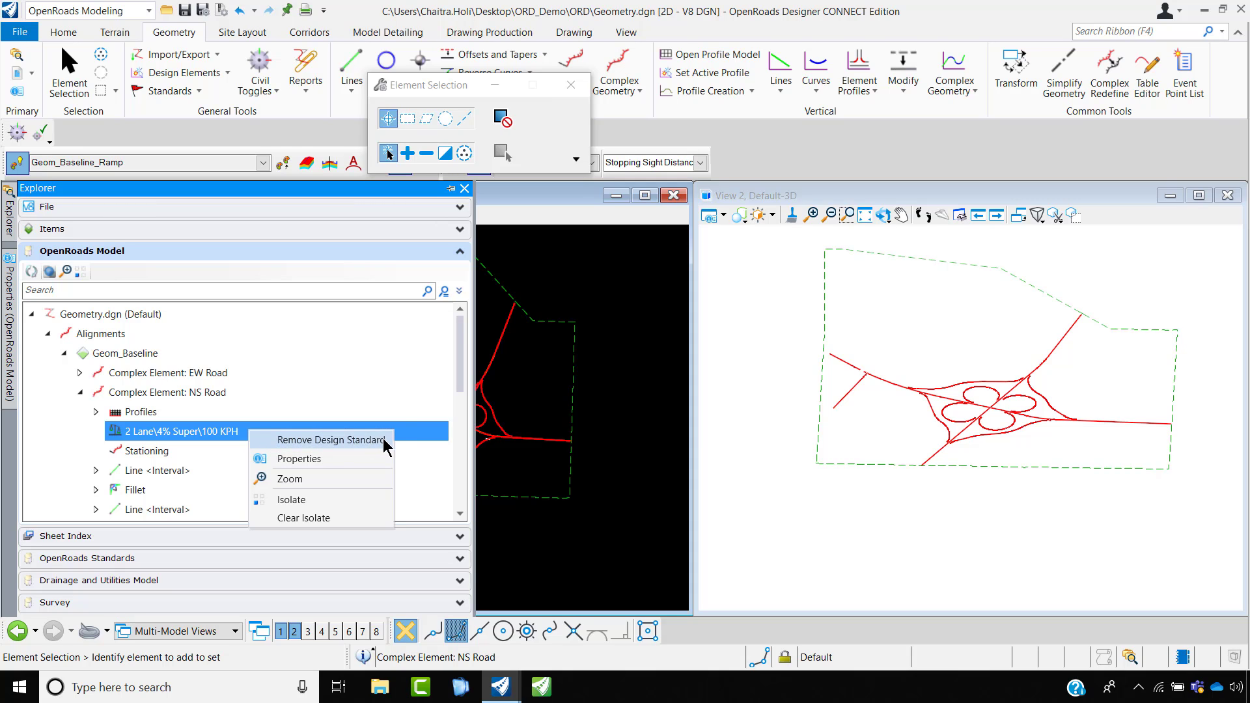
left_click(520, 242)
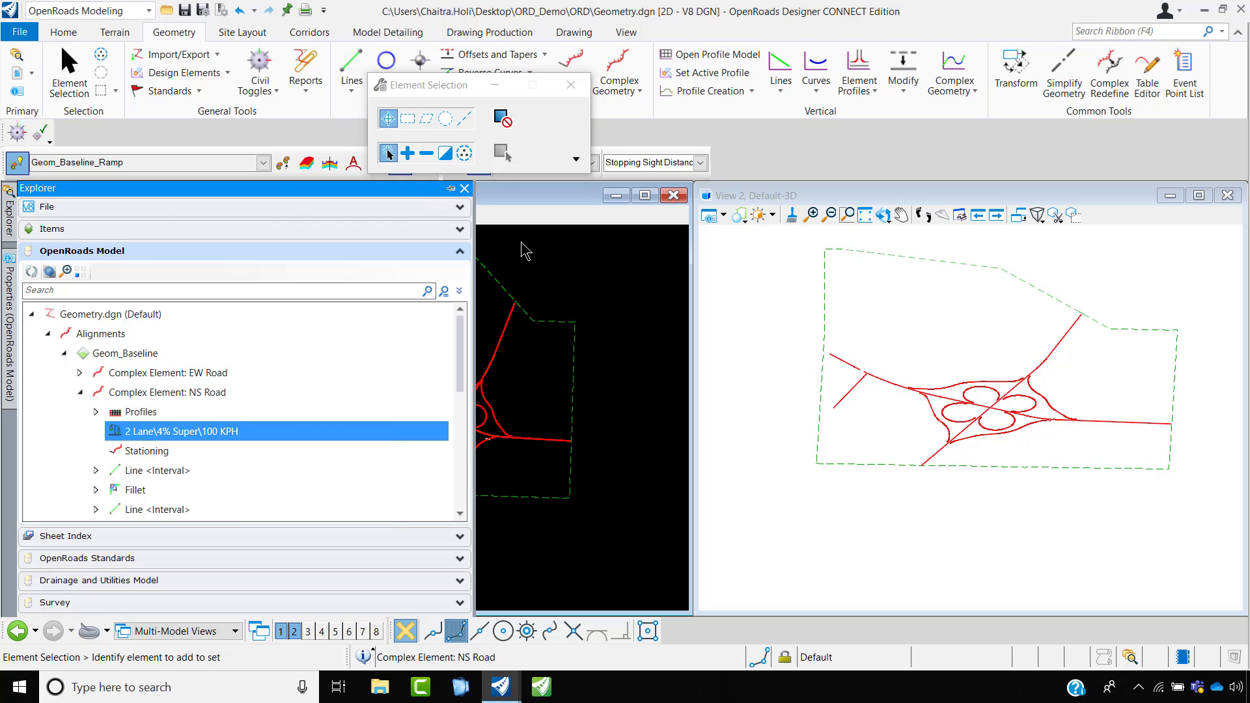
- Open the profile model of EW Road in View 3
scroll(441, 449, "up", 5)
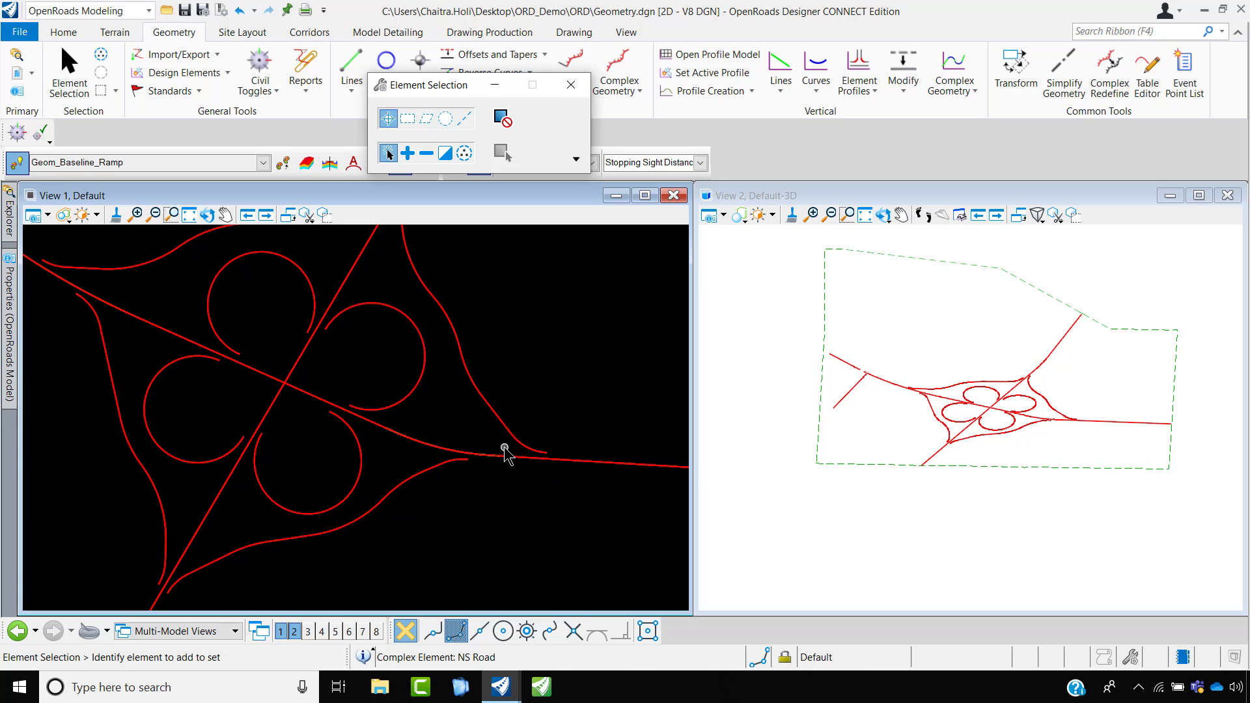
scroll(414, 442, "down", 3)
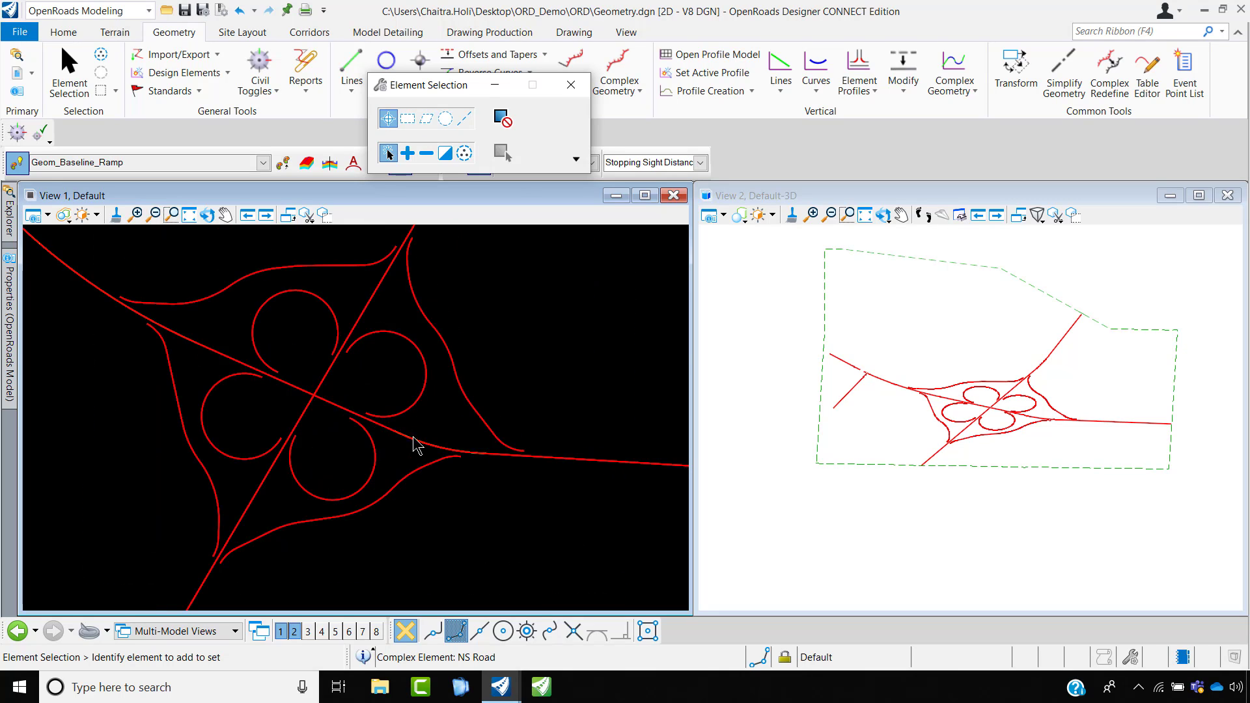
scroll(414, 441, "up", 3)
left_click(416, 441)
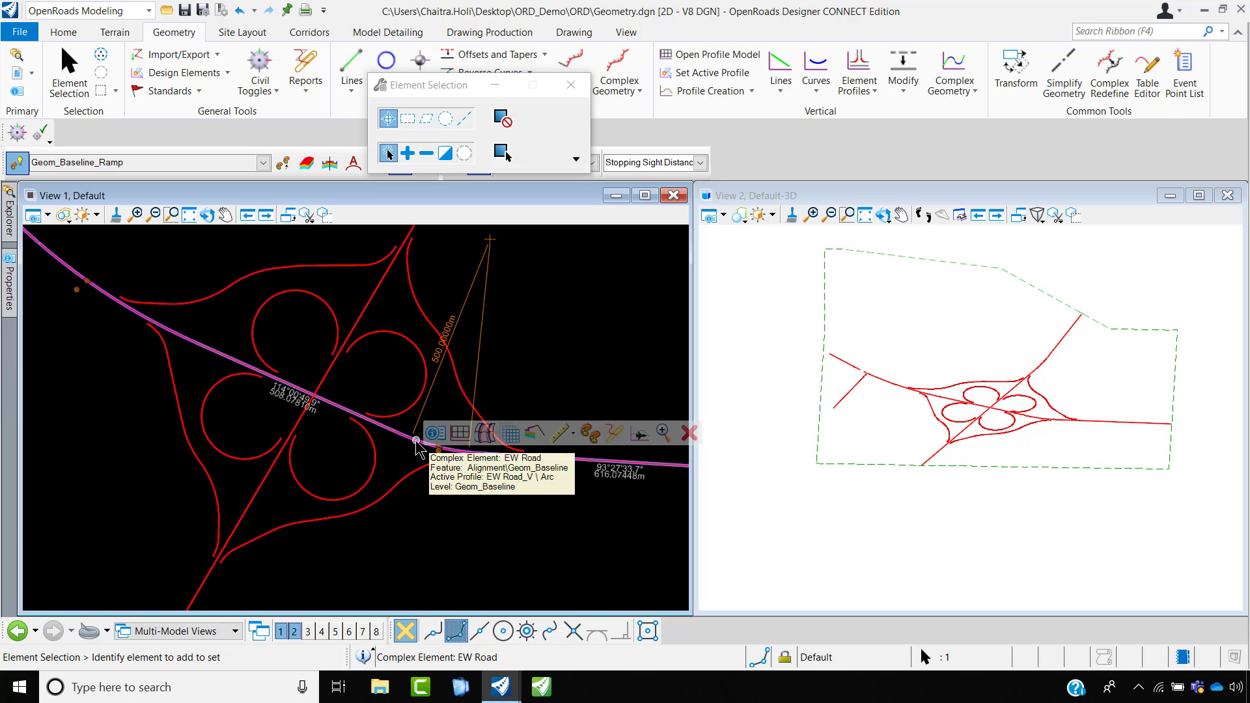
left_click(458, 441)
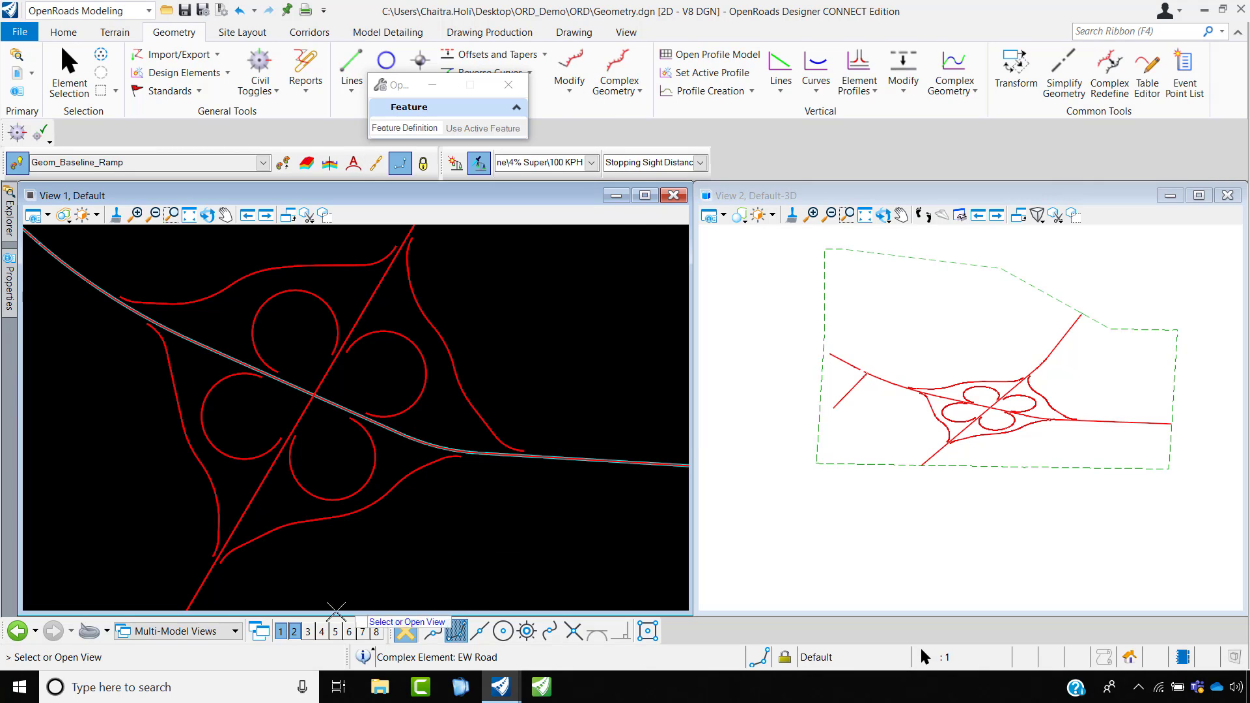
left_click(307, 631)
left_click(857, 331)
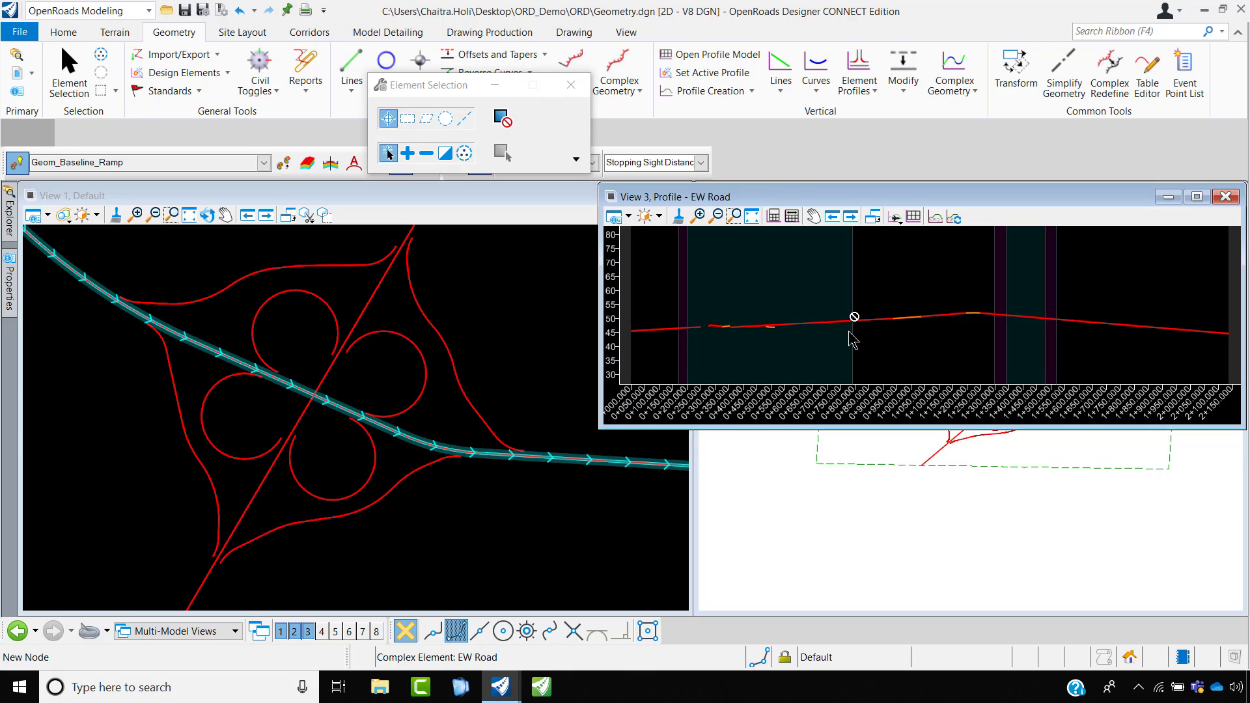
- Tile the plan, 3D and EW Road profile views side by side
scroll(520, 397, "down", 2)
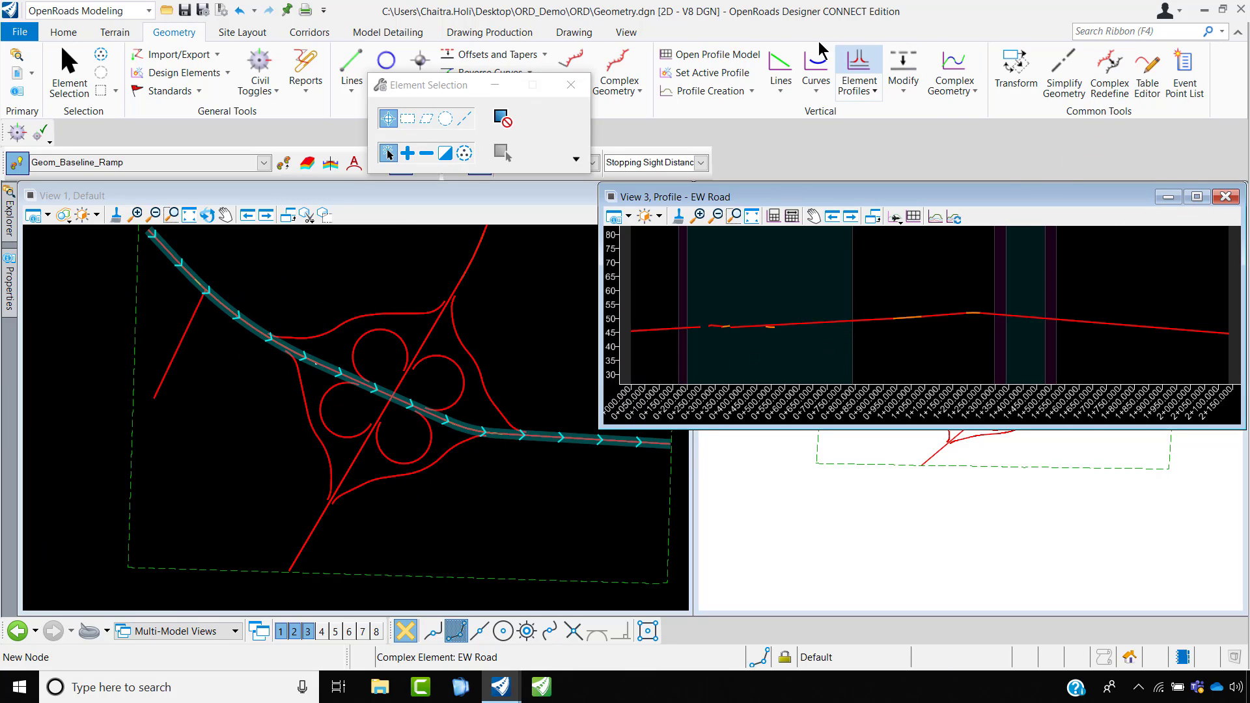
left_click(625, 33)
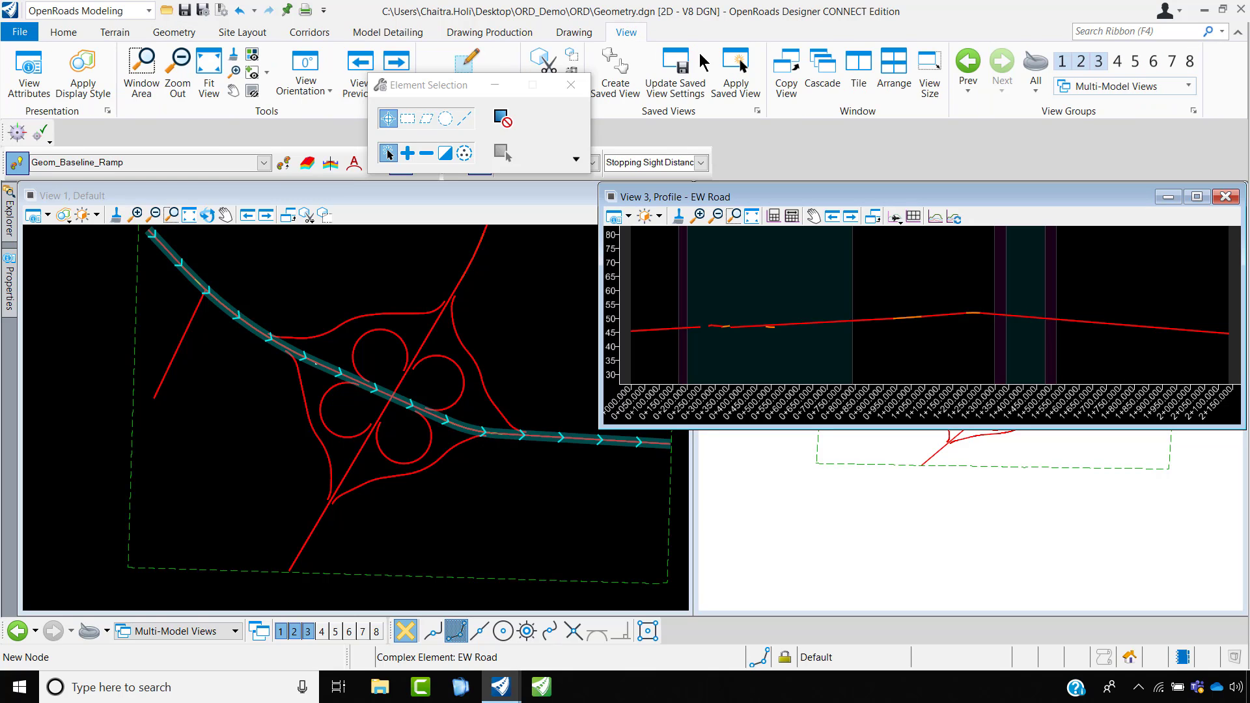
left_click(858, 72)
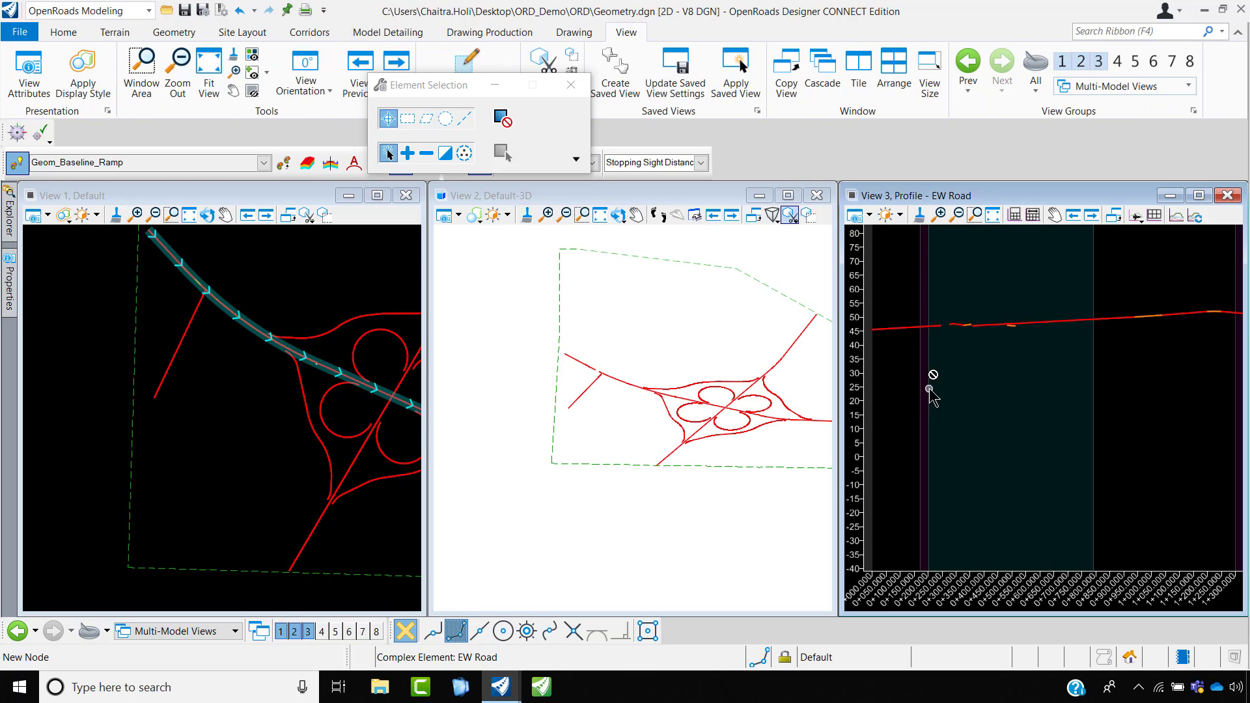
- Set the referenced terrain as the active terrain model by picking its boundary in the plan view
scroll(918, 383, "down", 2)
scroll(1041, 365, "up", 2)
scroll(1008, 355, "down", 2)
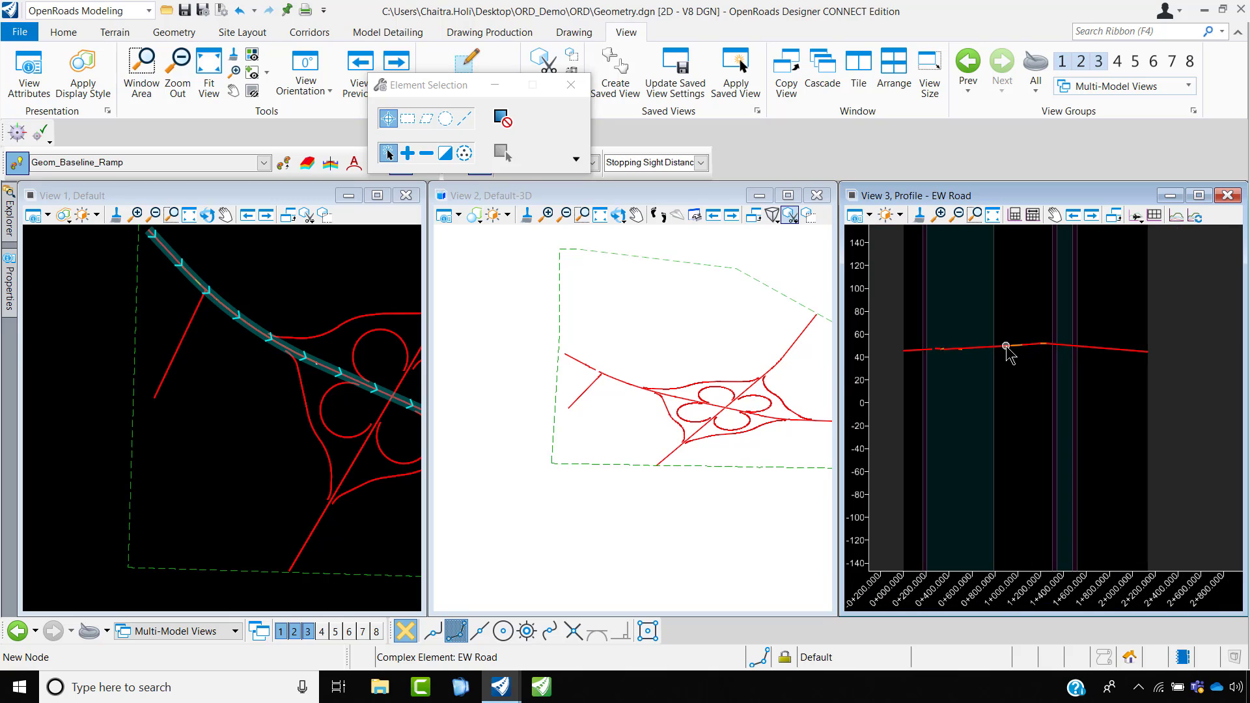
left_click(131, 441)
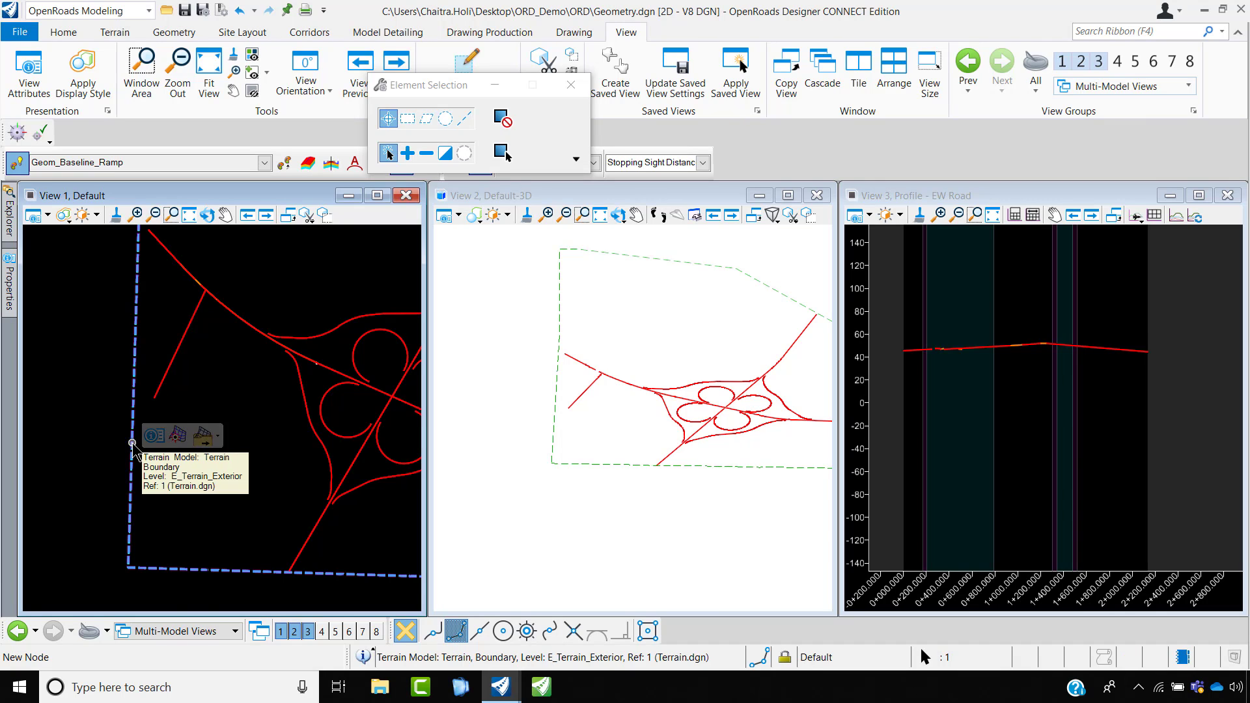
left_click(177, 437)
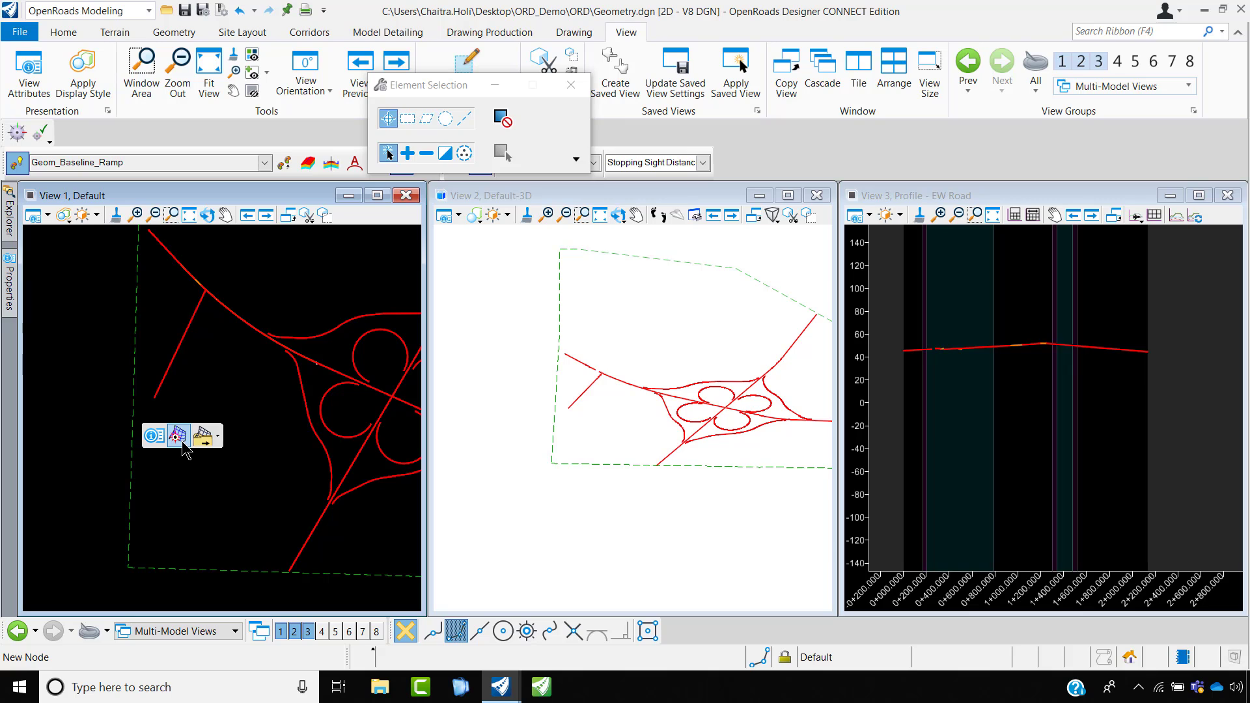
left_click(179, 440)
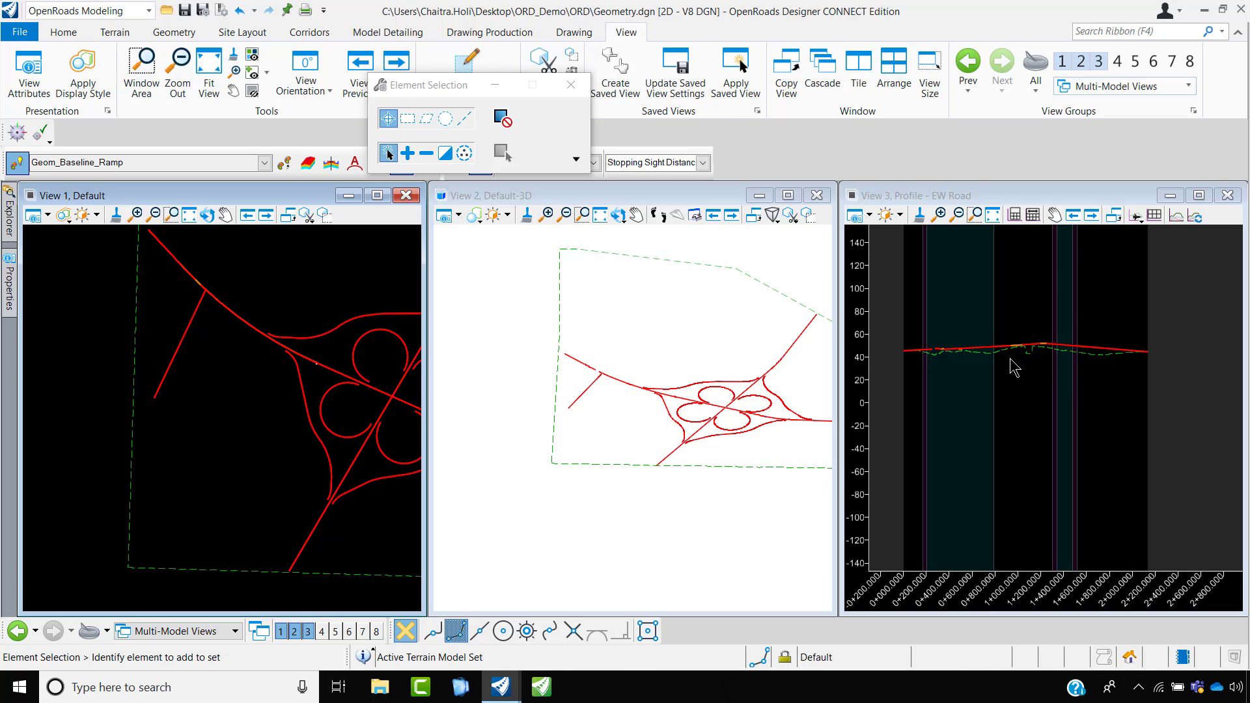
scroll(1007, 355, "up", 3)
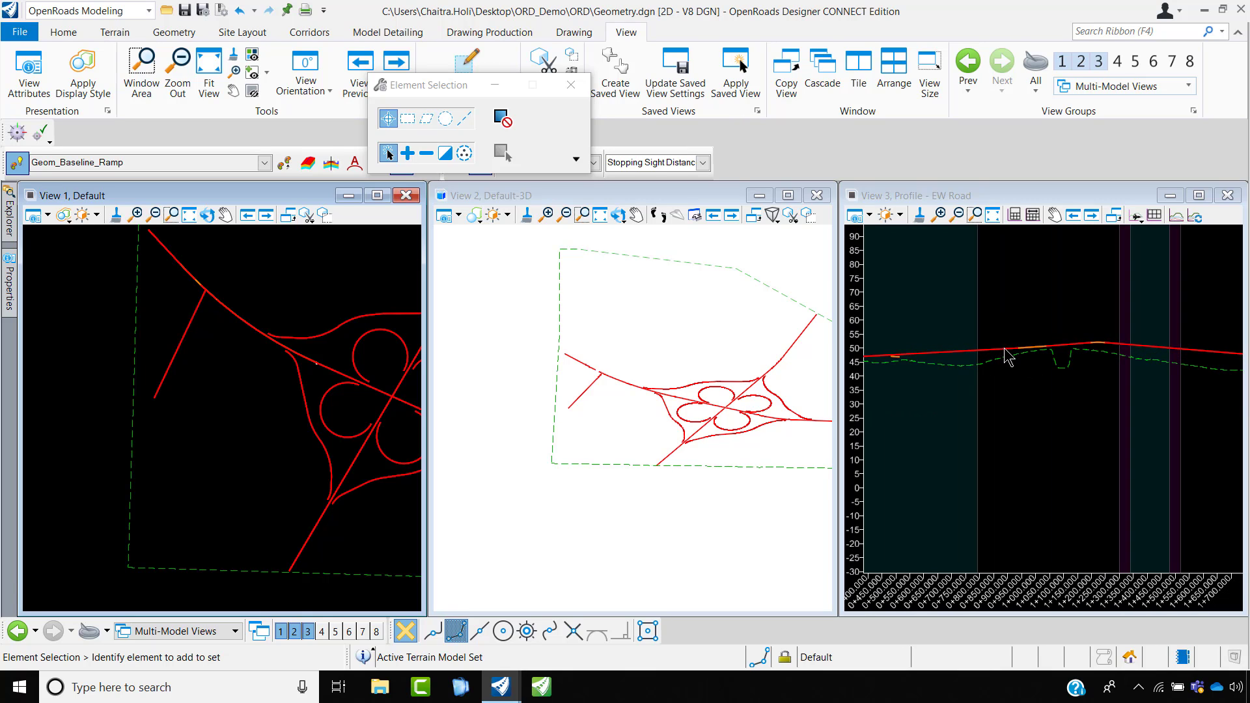
left_click(987, 352)
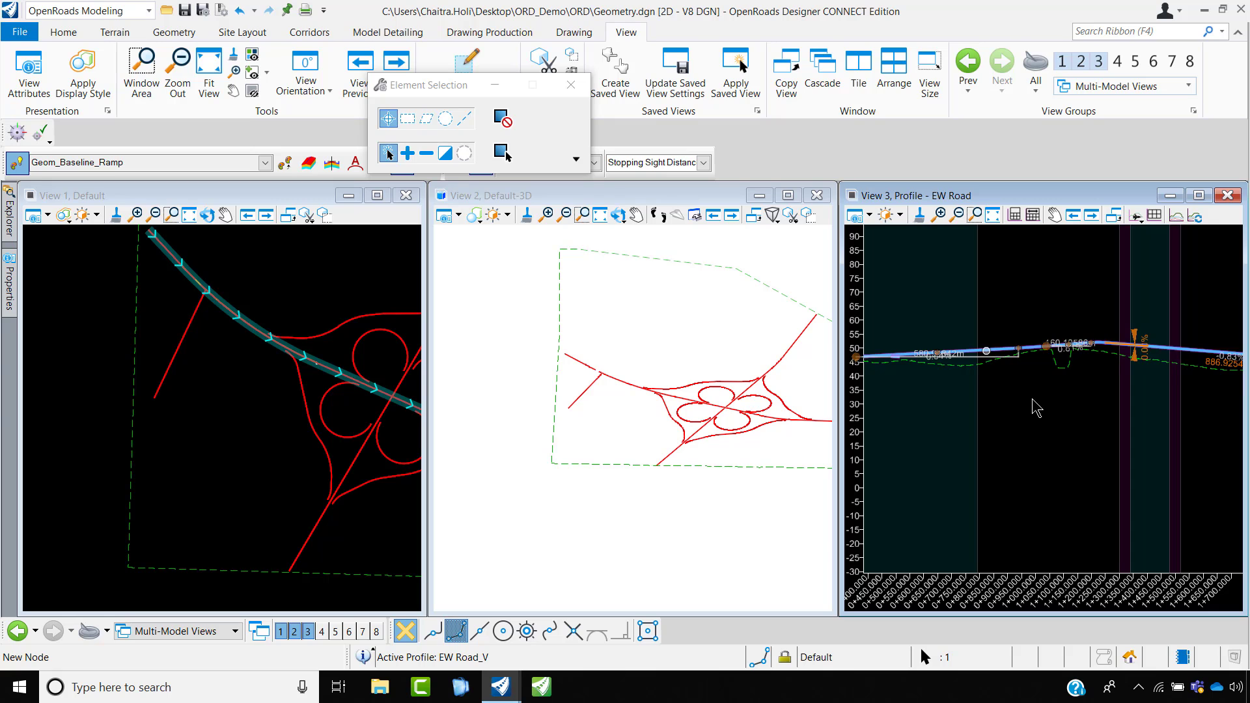
scroll(1032, 401, "down", 2)
scroll(895, 376, "up", 5)
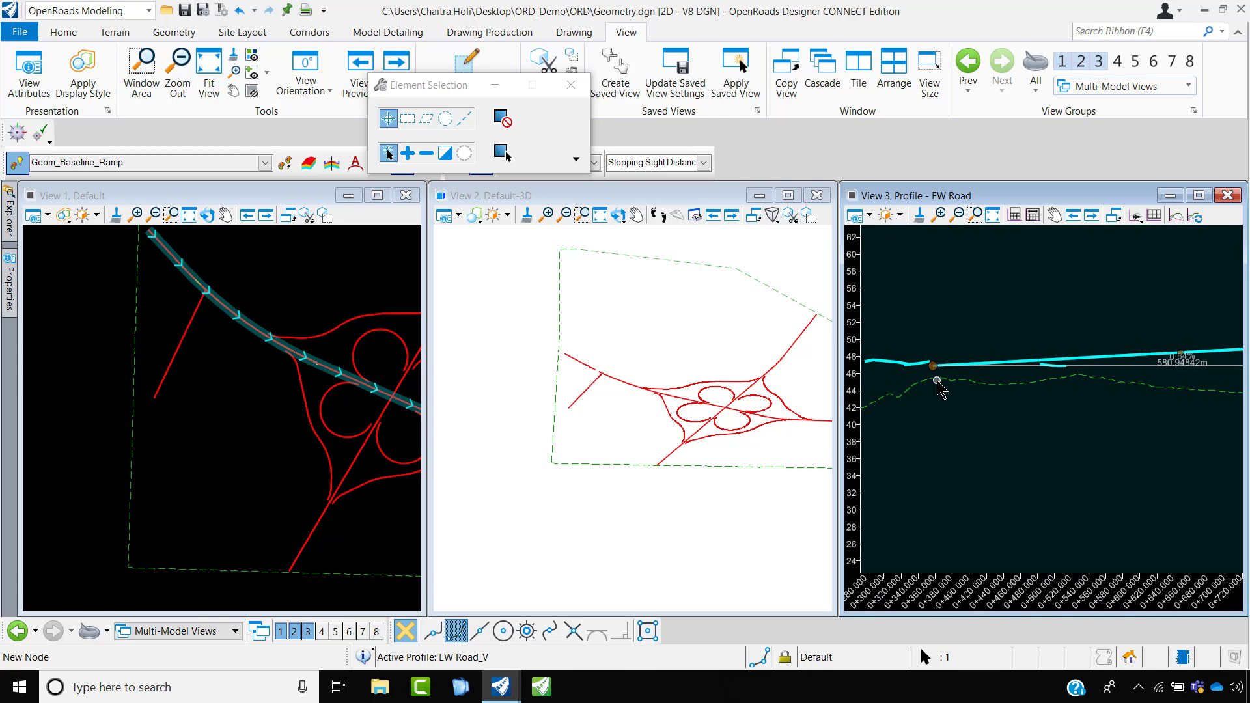
scroll(900, 374, "down", 6)
scroll(1115, 364, "up", 7)
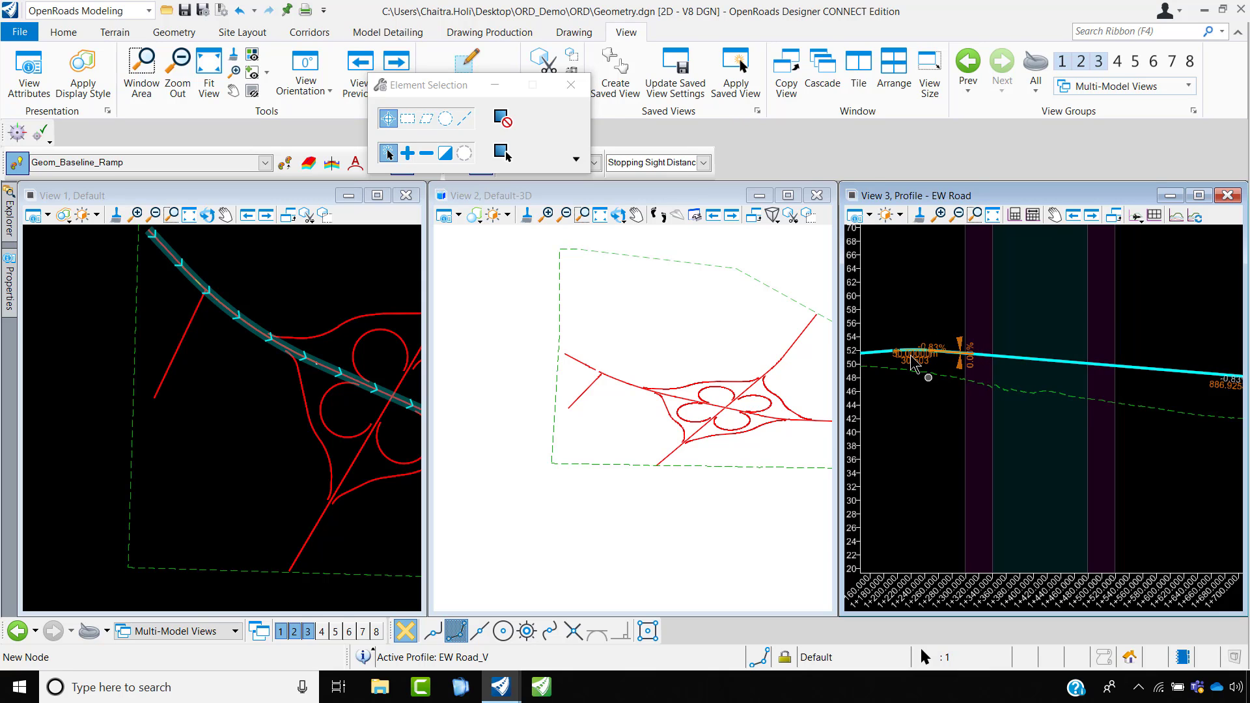
scroll(909, 365, "up", 4)
scroll(1031, 392, "down", 6)
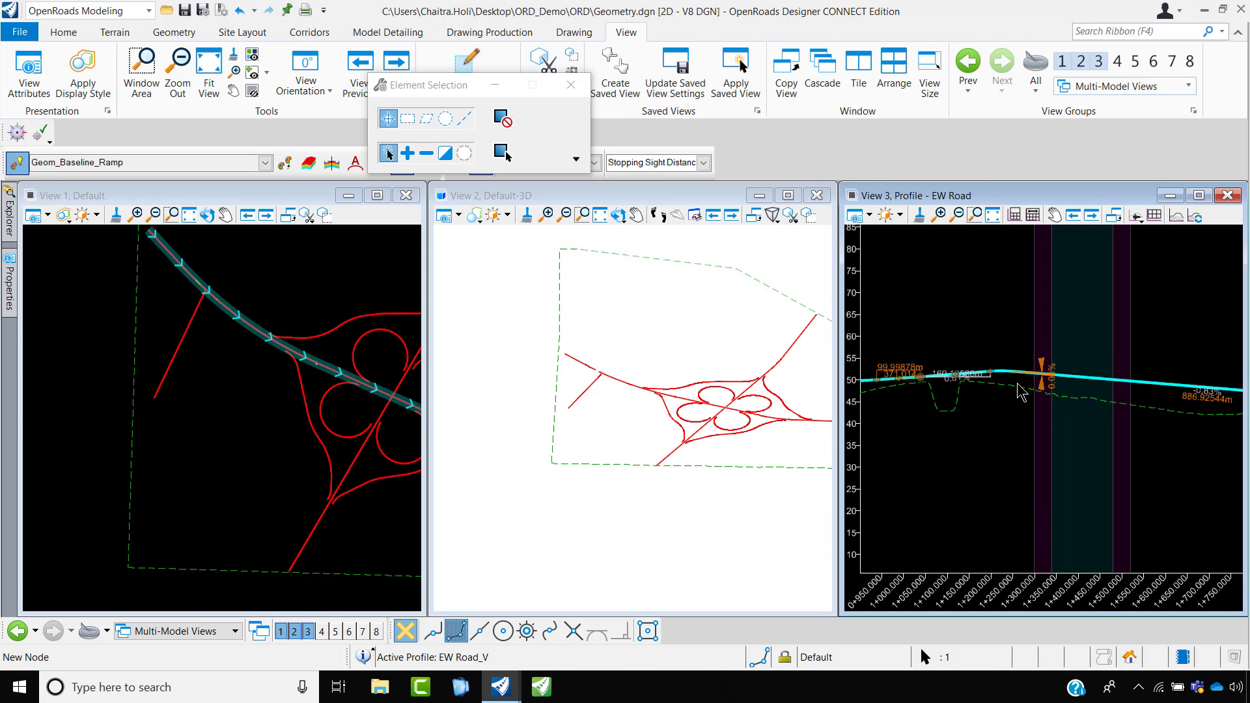
left_click(1131, 465)
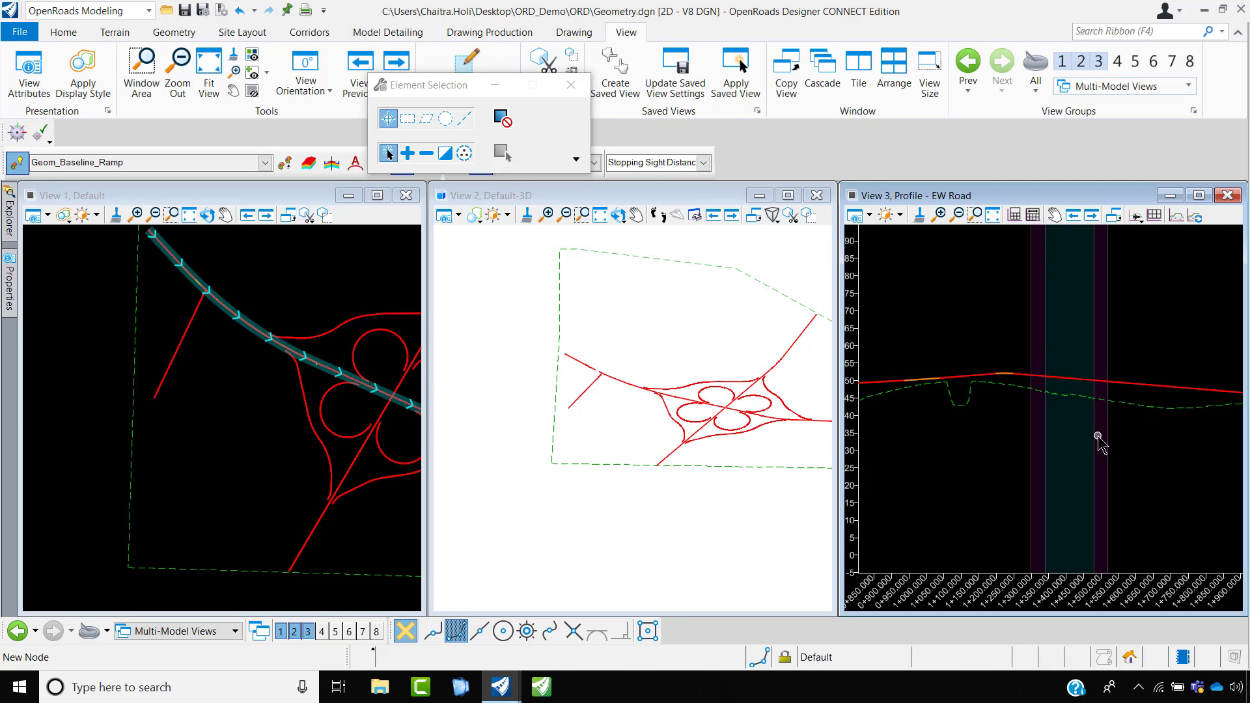
scroll(1096, 430, "down", 1)
left_click(1091, 404)
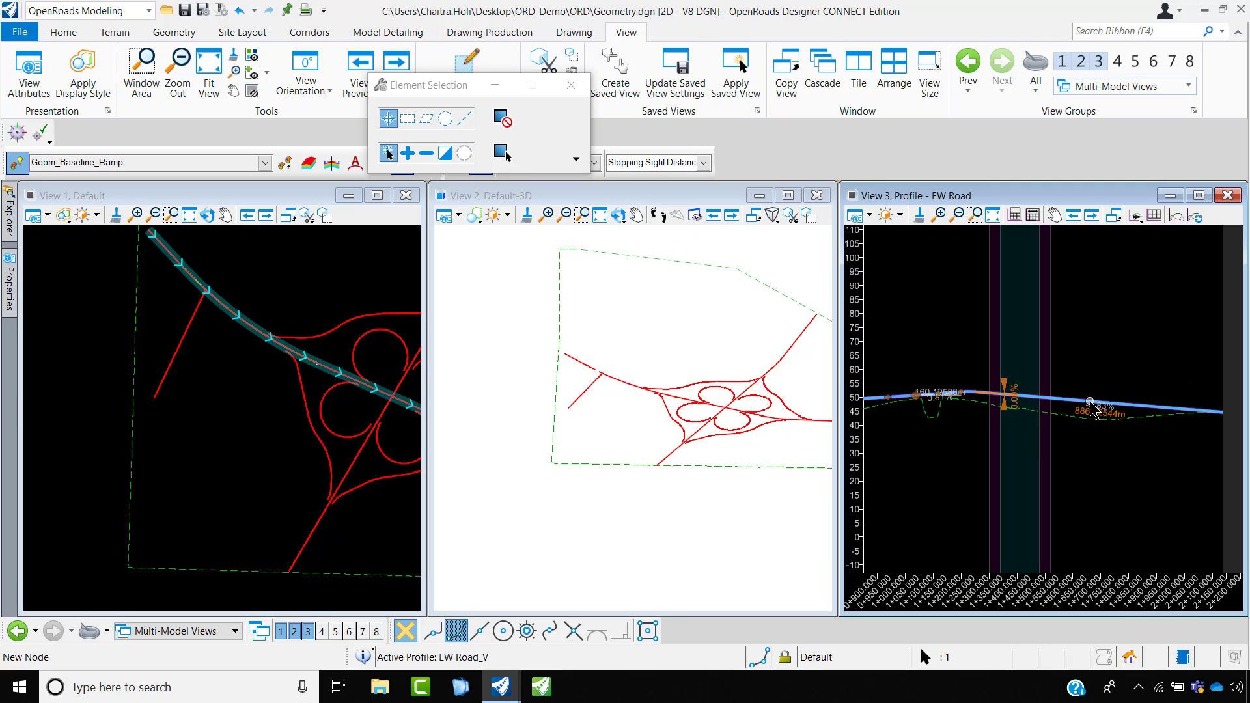
mouse_move(1092, 405)
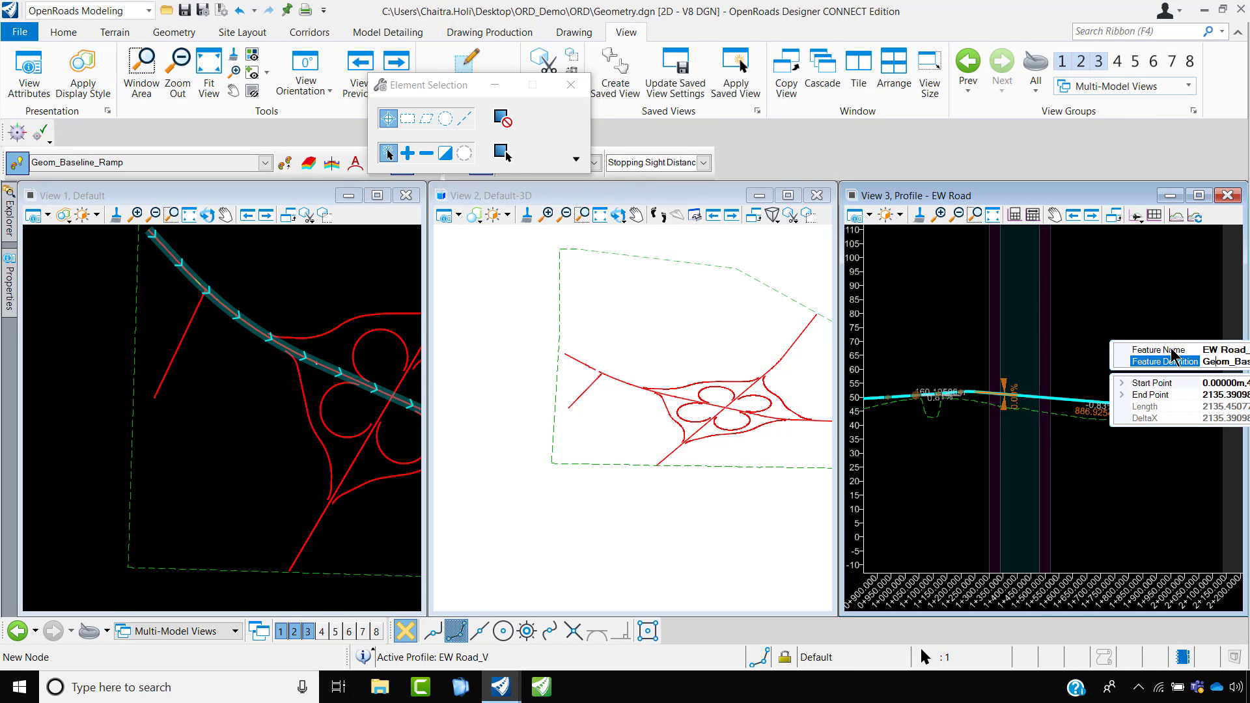
scroll(990, 387, "up", 2)
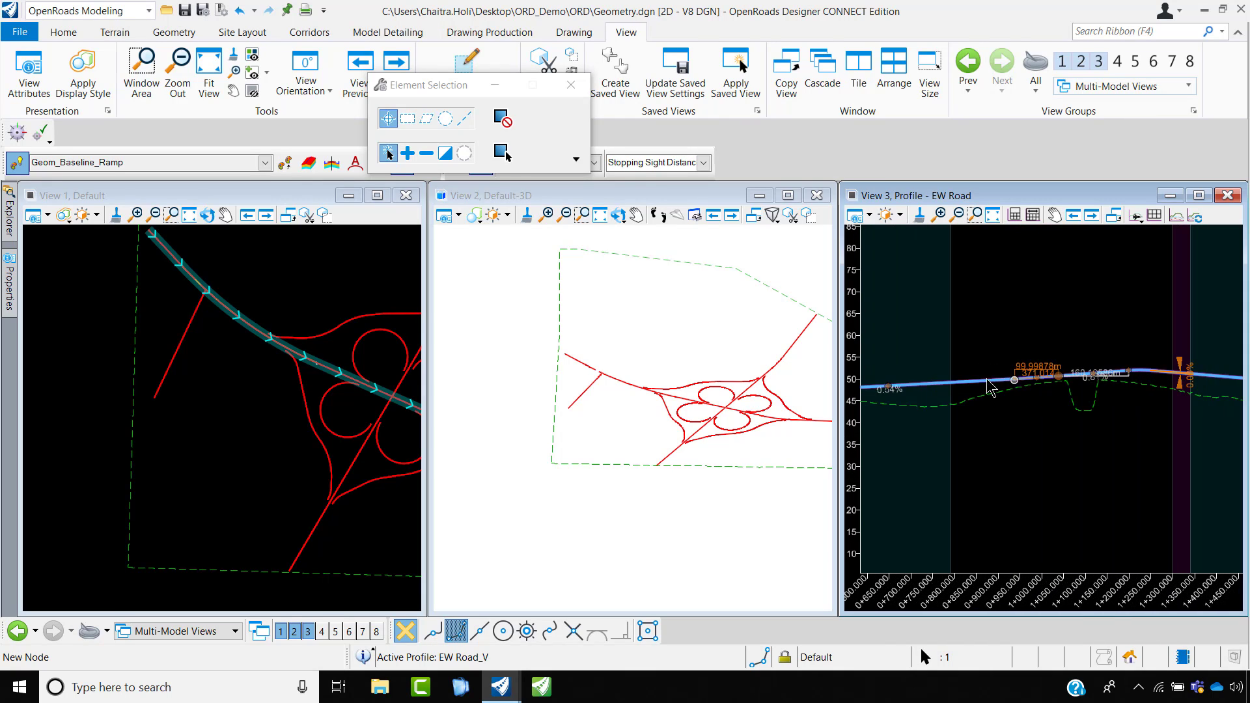
left_click(972, 384)
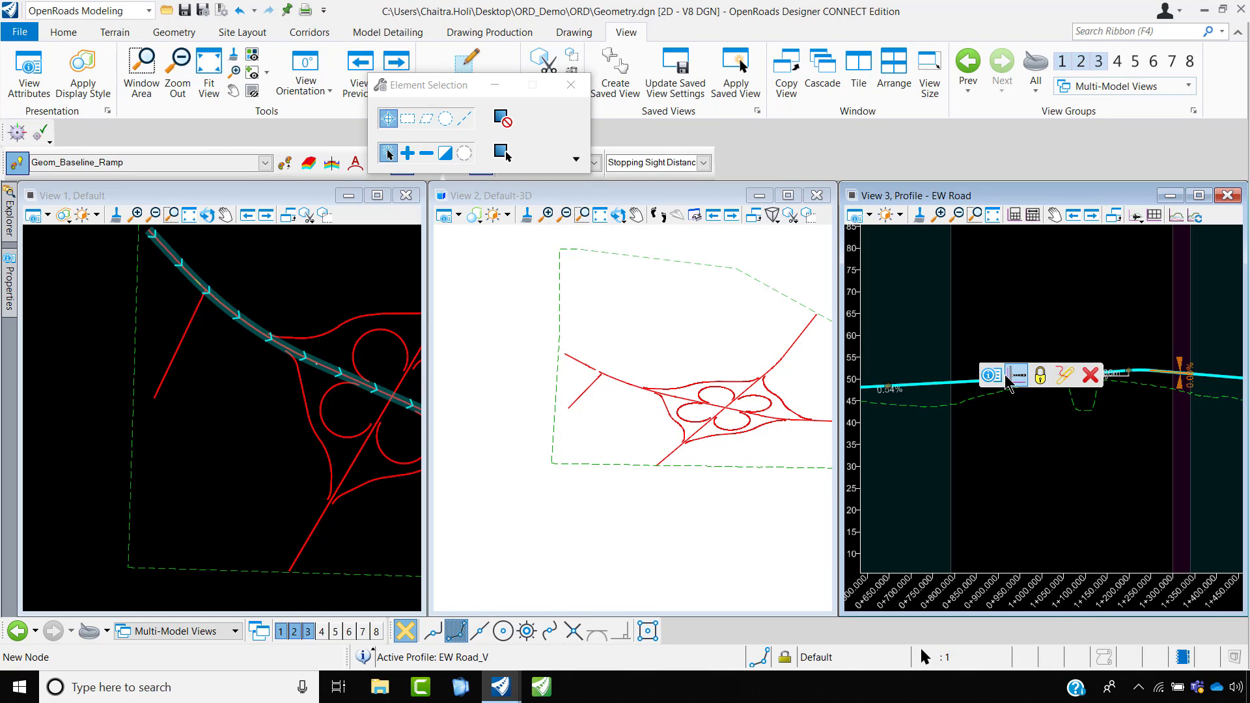
mouse_move(1118, 366)
left_click(1164, 351)
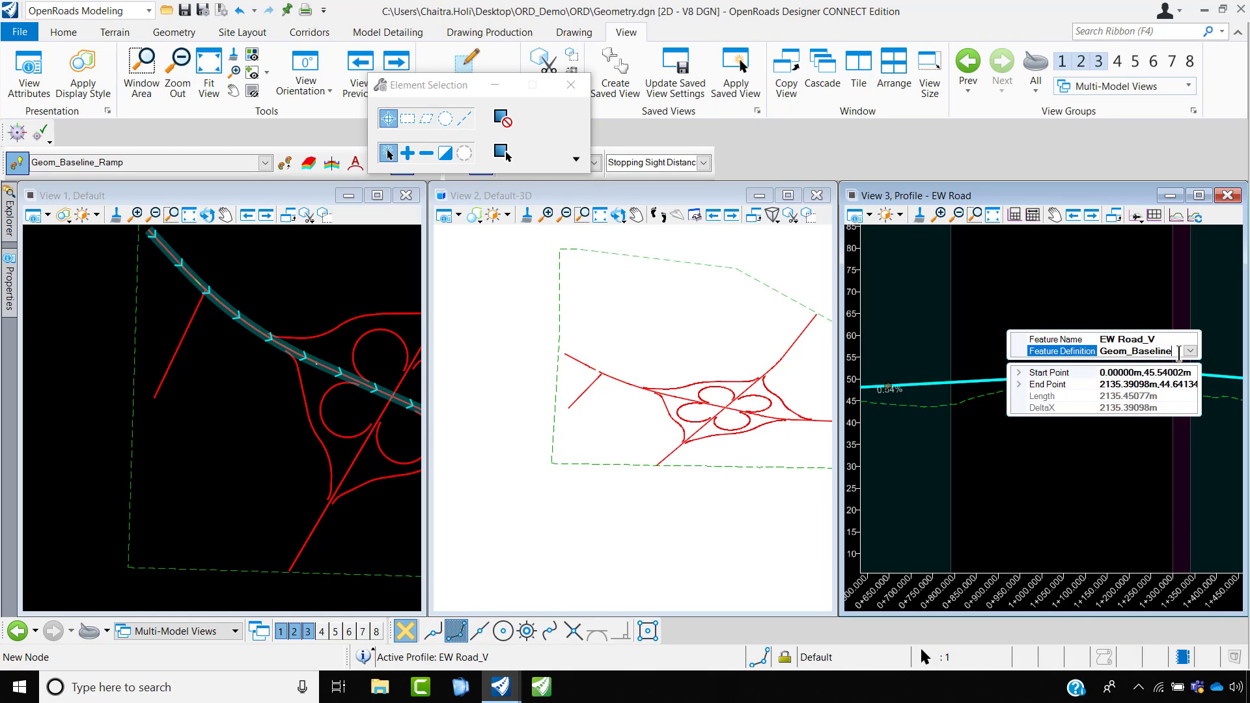
left_click(1190, 351)
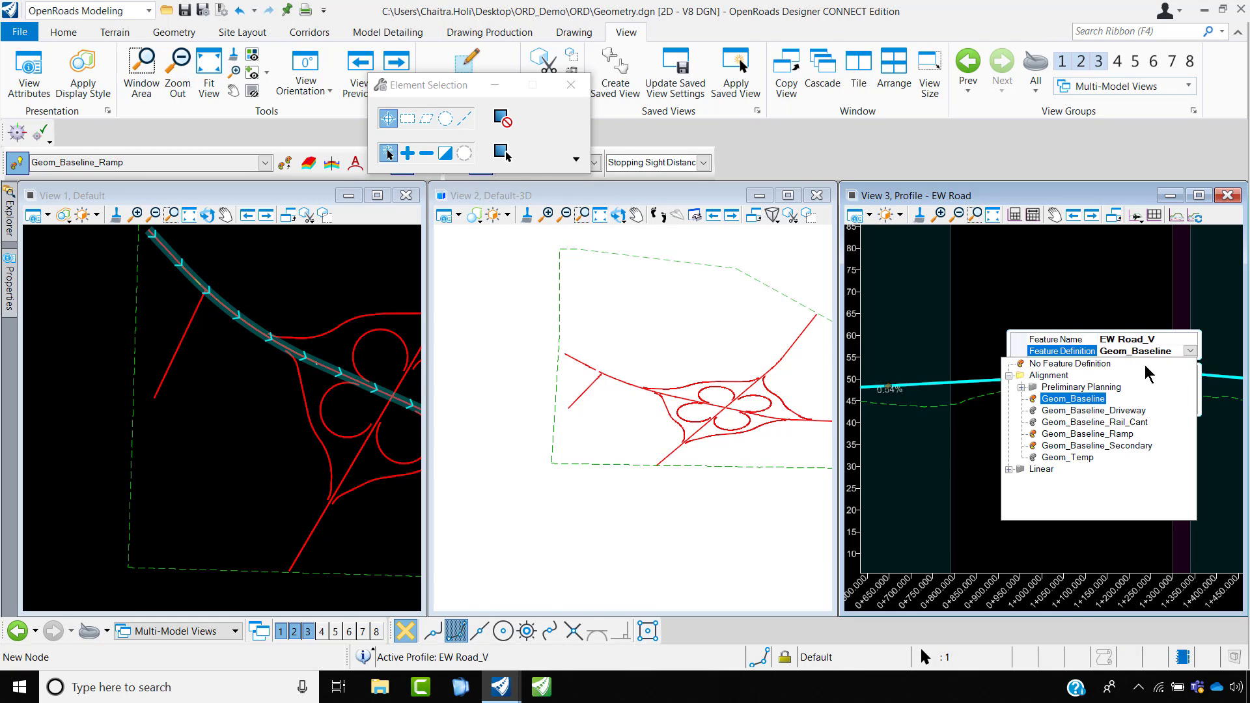
left_click(1022, 386)
left_click(1022, 387)
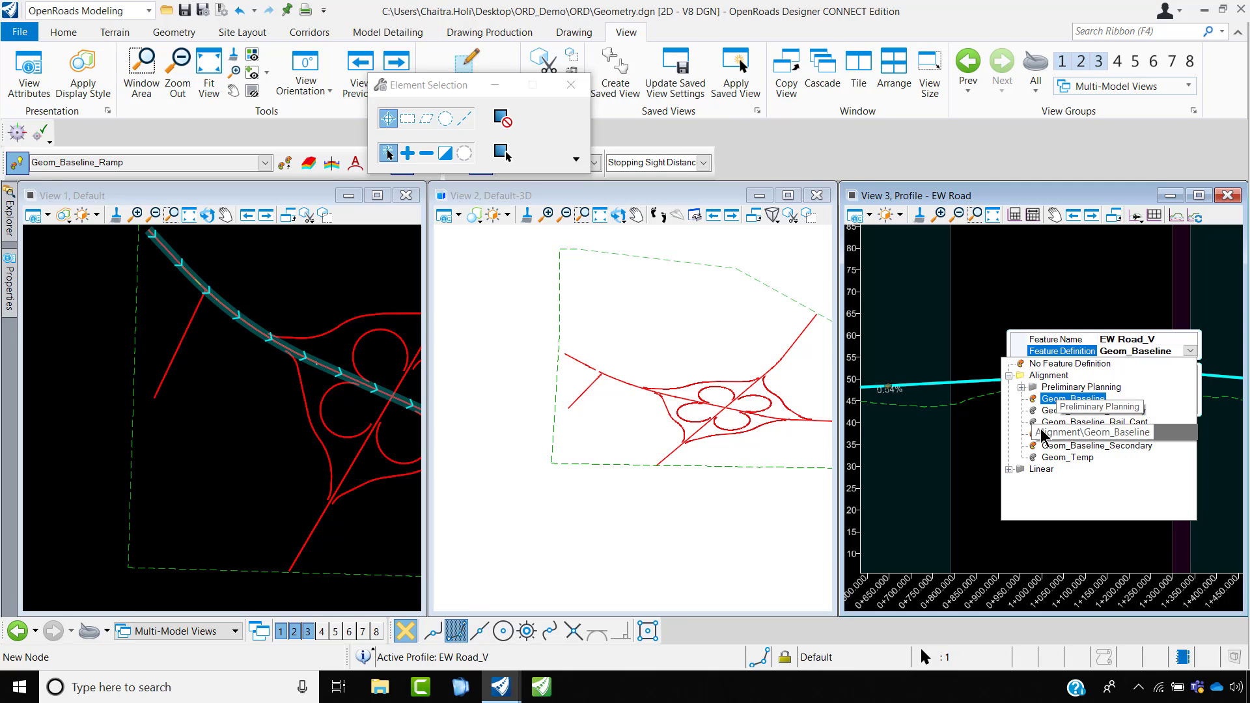
left_click(1009, 468)
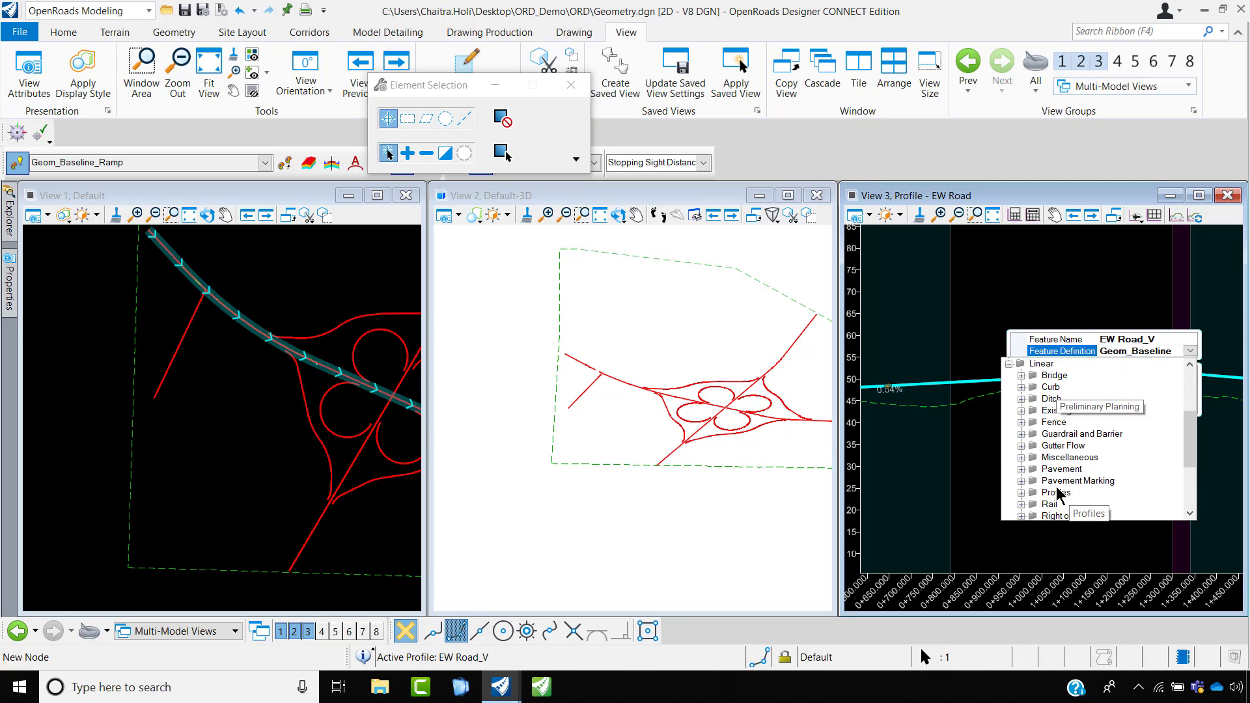
left_click(1021, 492)
left_click(1084, 480)
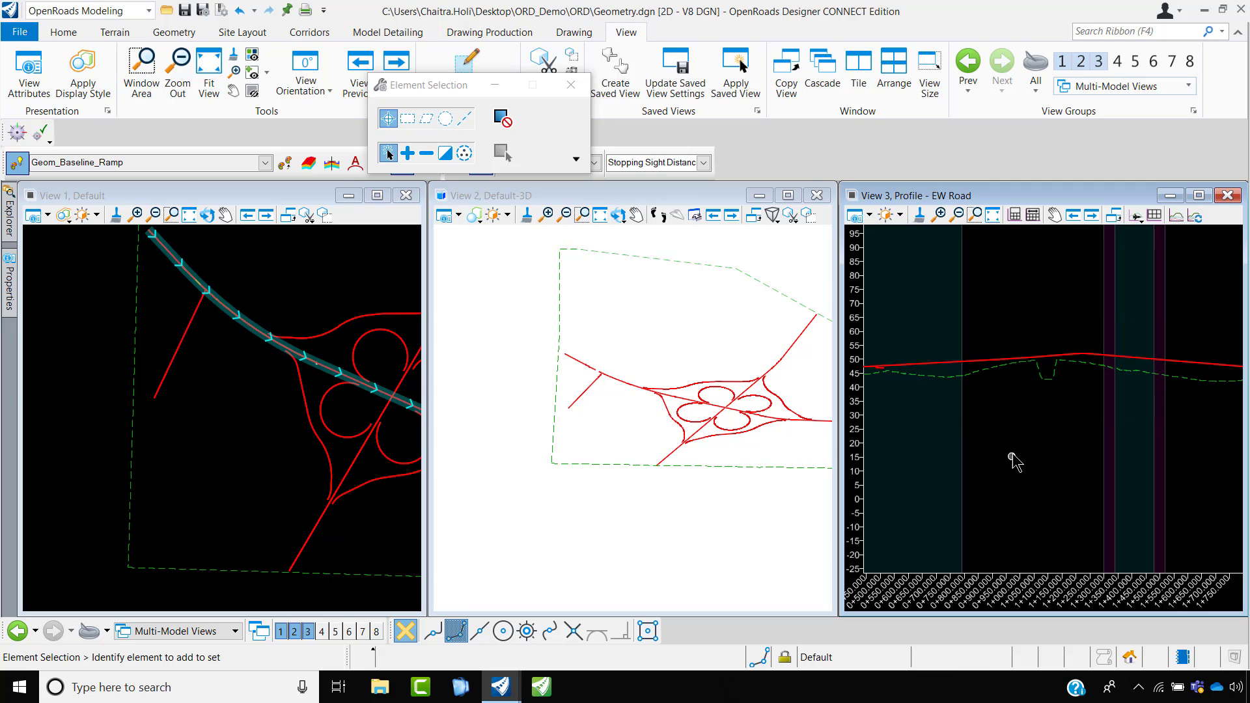
left_click(1182, 364)
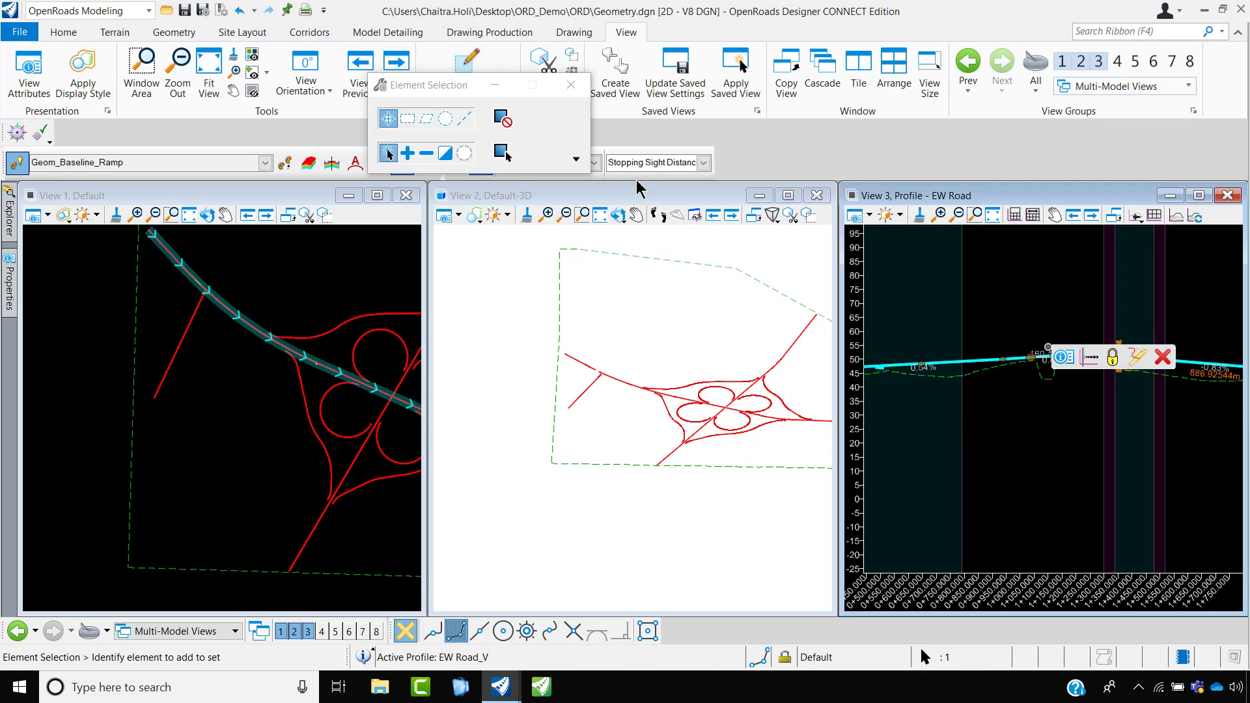
left_click(571, 85)
left_click(174, 33)
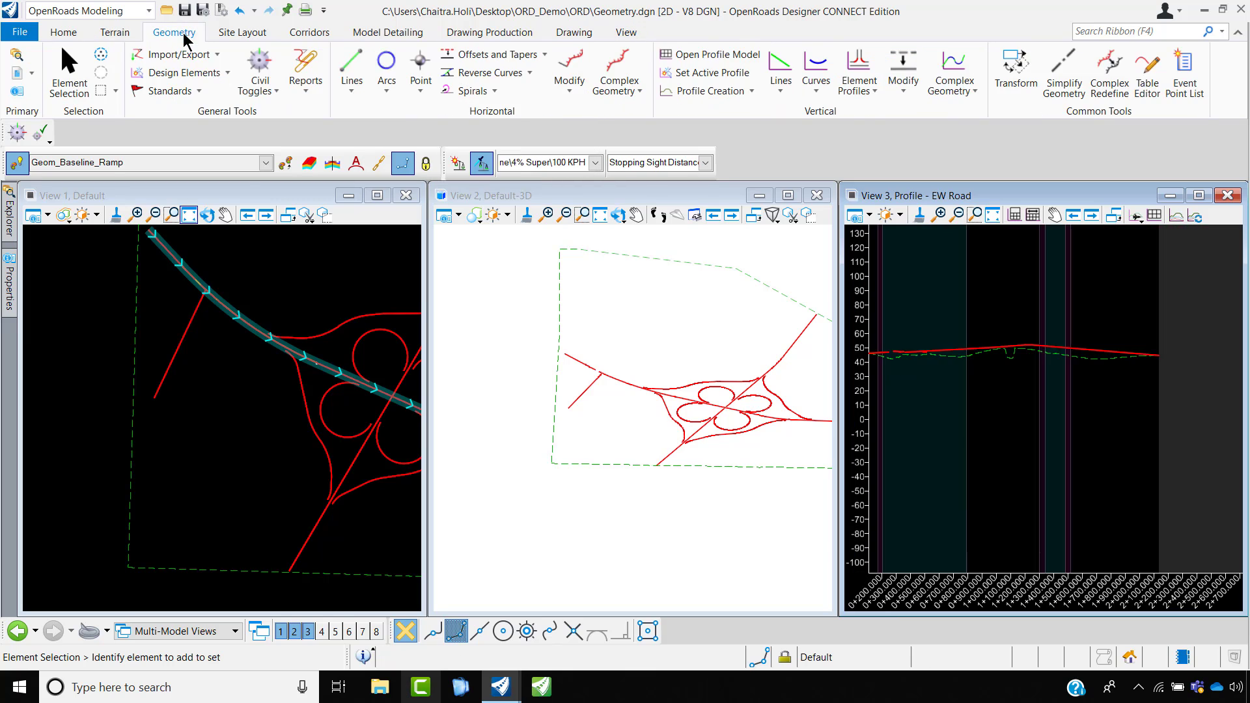
left_click(197, 91)
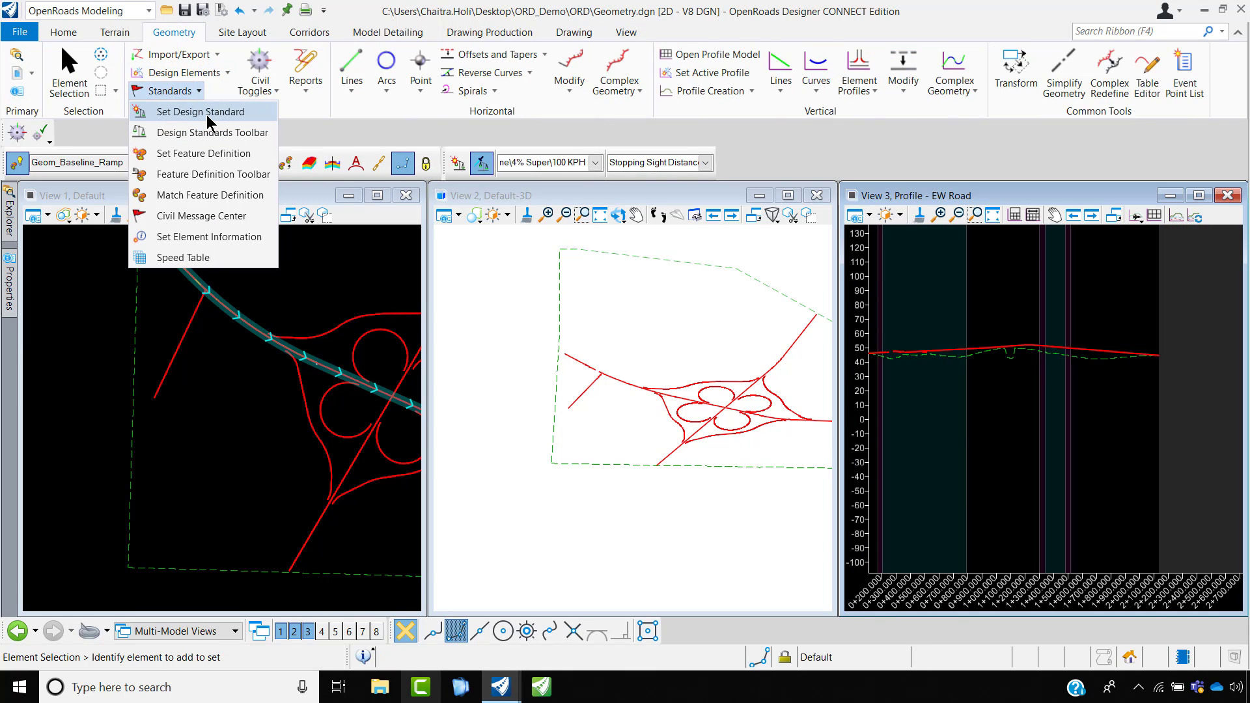
left_click(209, 116)
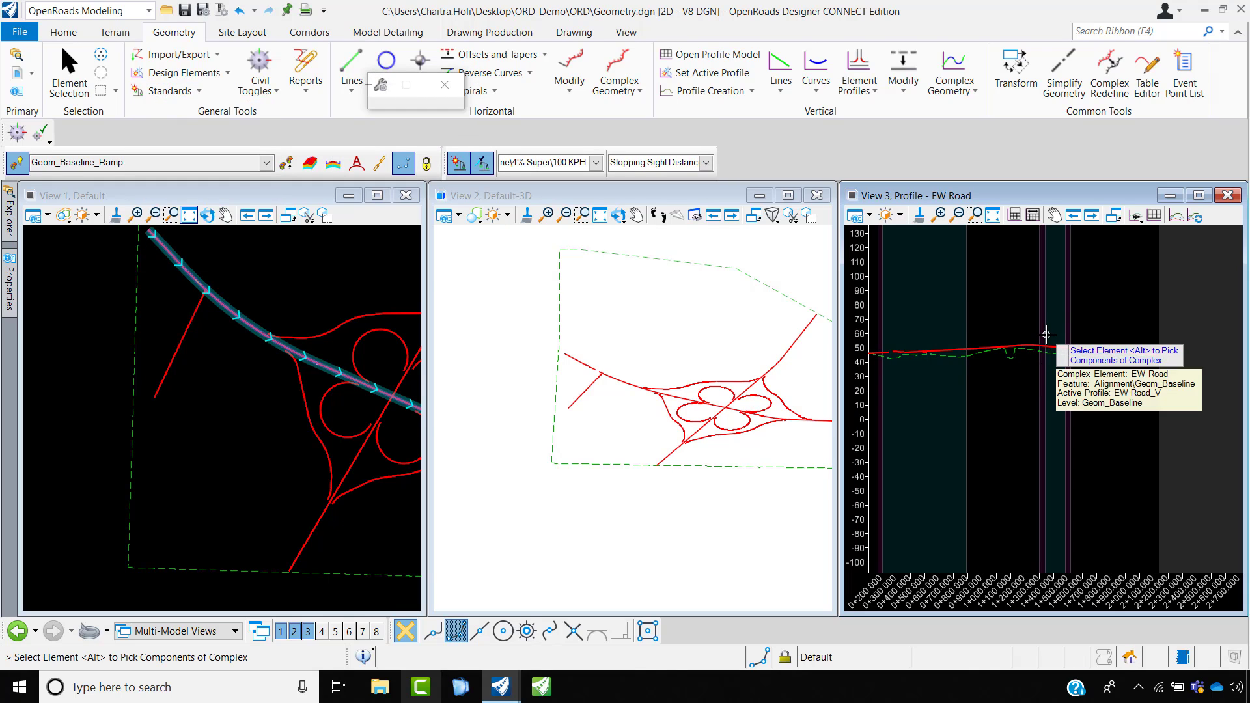
scroll(1040, 341, "up", 8)
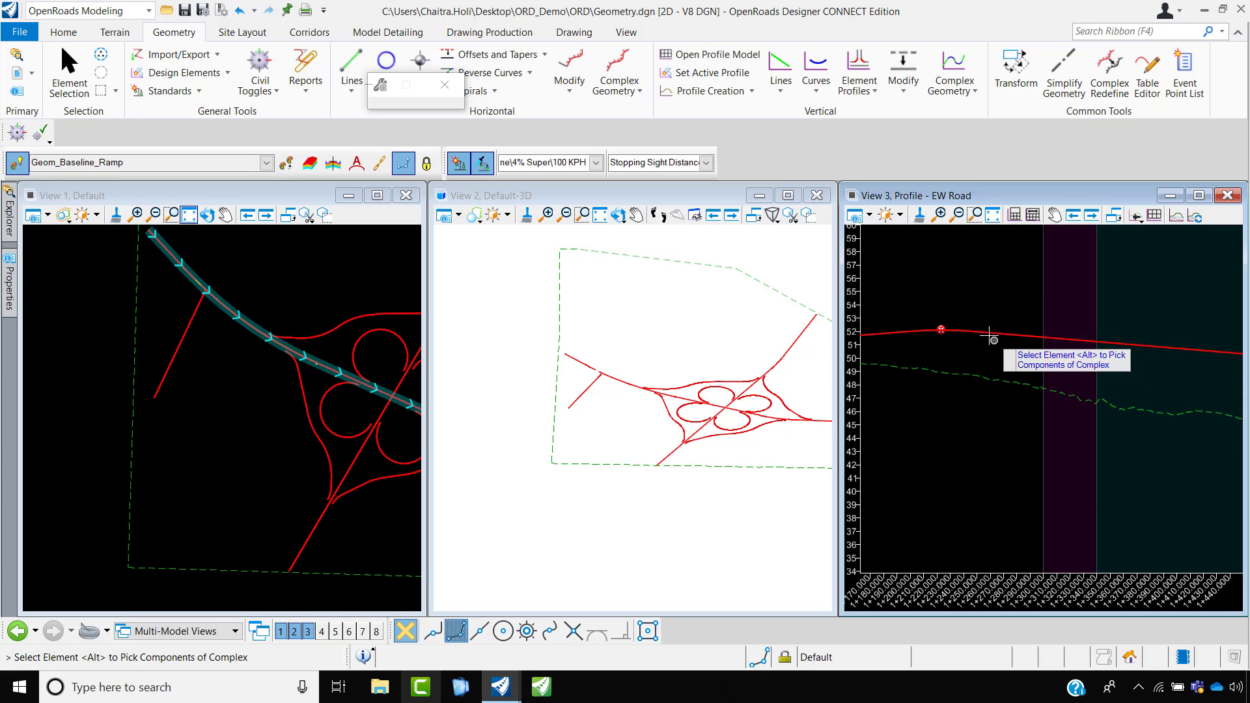
scroll(937, 336, "up", 1)
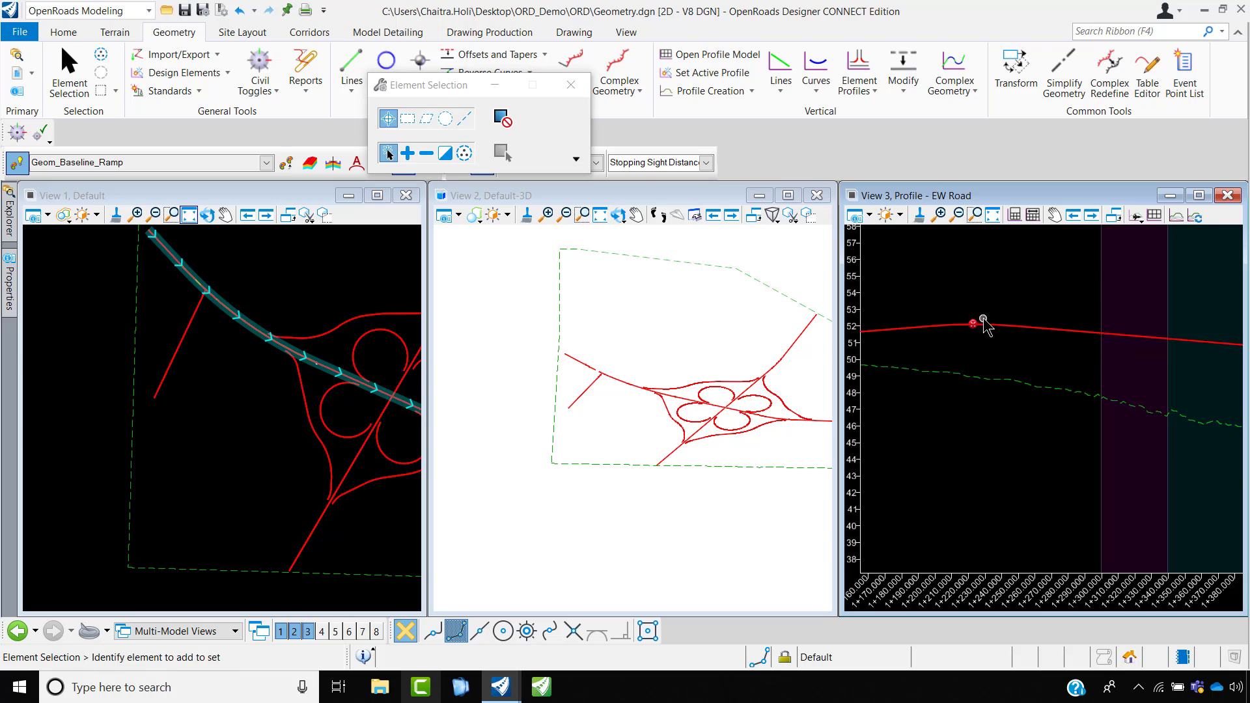
scroll(973, 326, "up", 3)
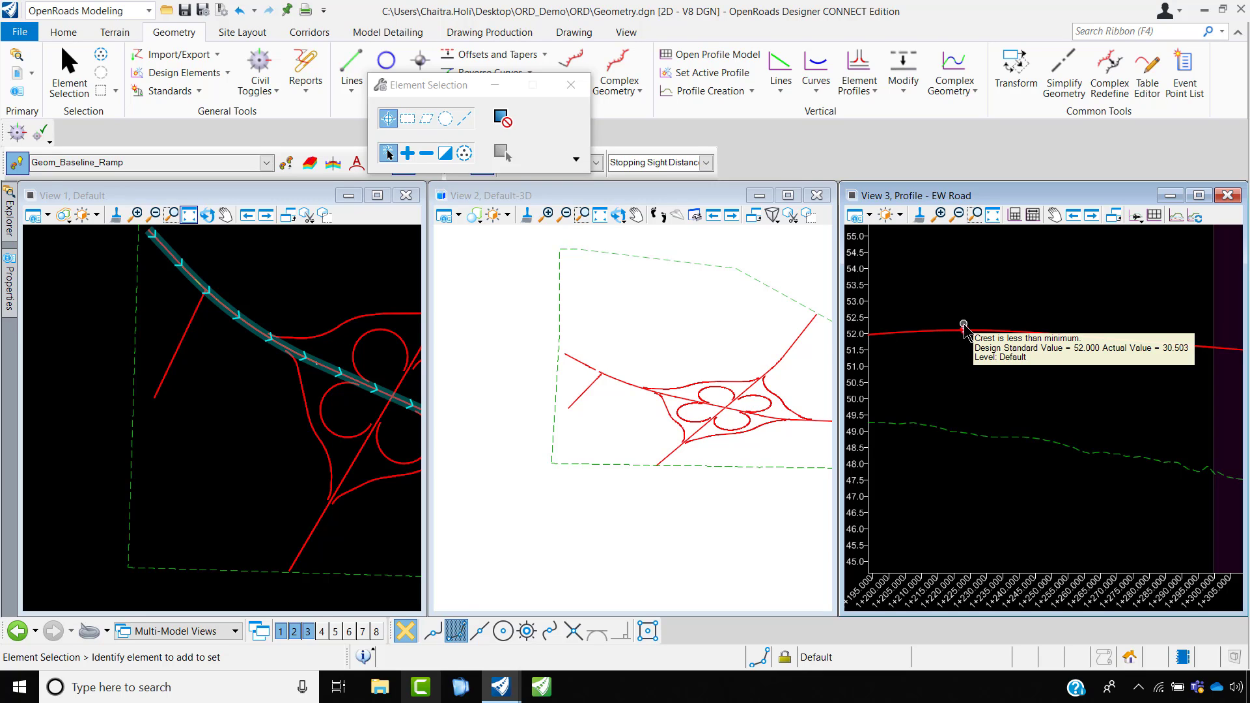
left_click(994, 330)
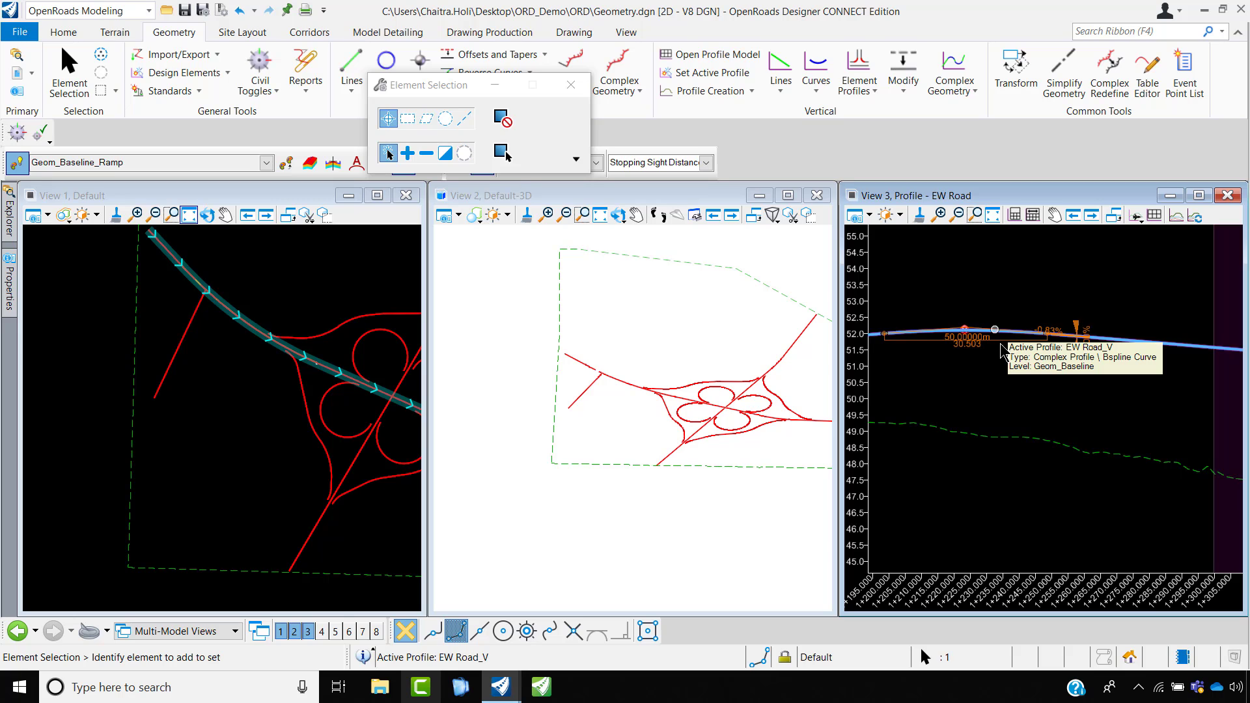
scroll(1002, 351, "down", 9)
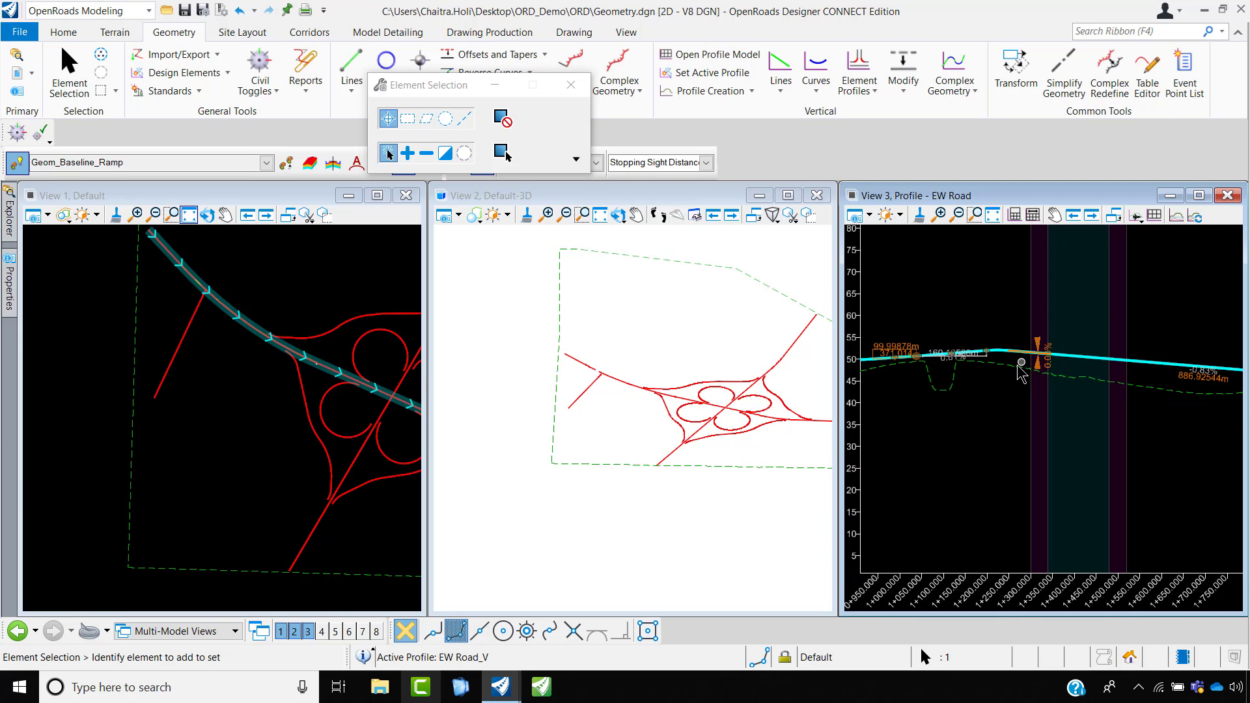
scroll(1020, 369, "up", 6)
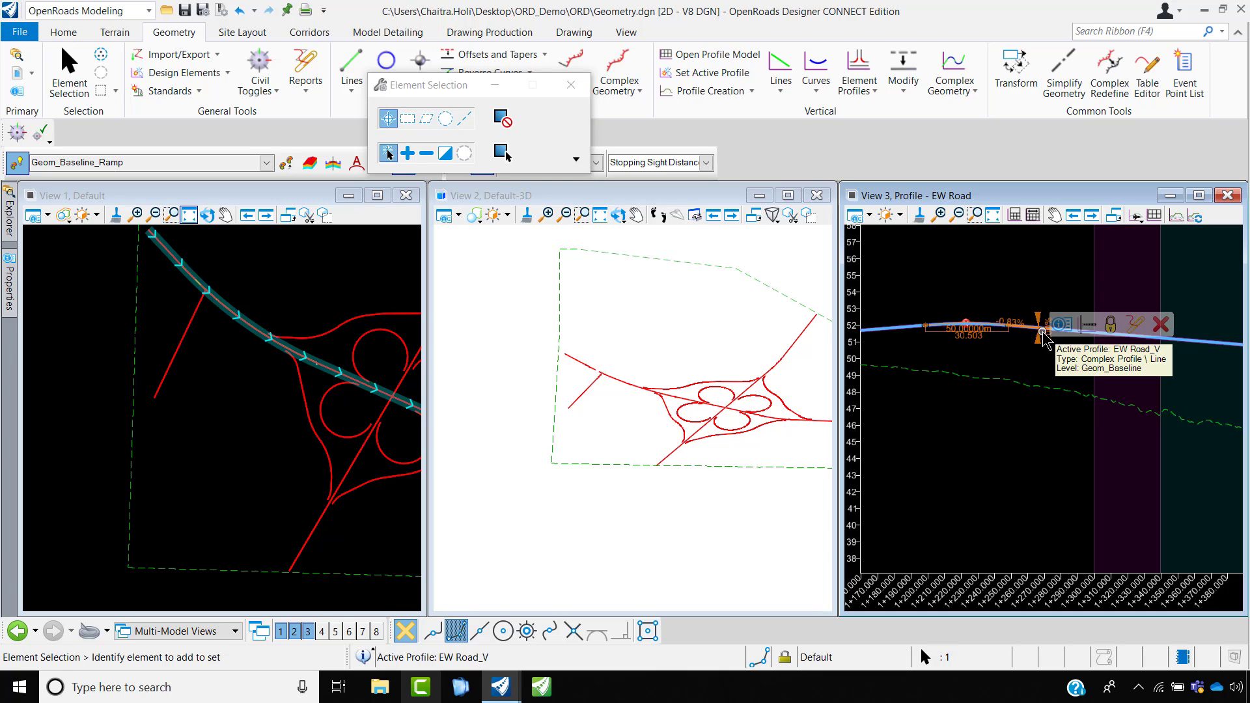
left_click(1043, 460)
scroll(1005, 403, "down", 4)
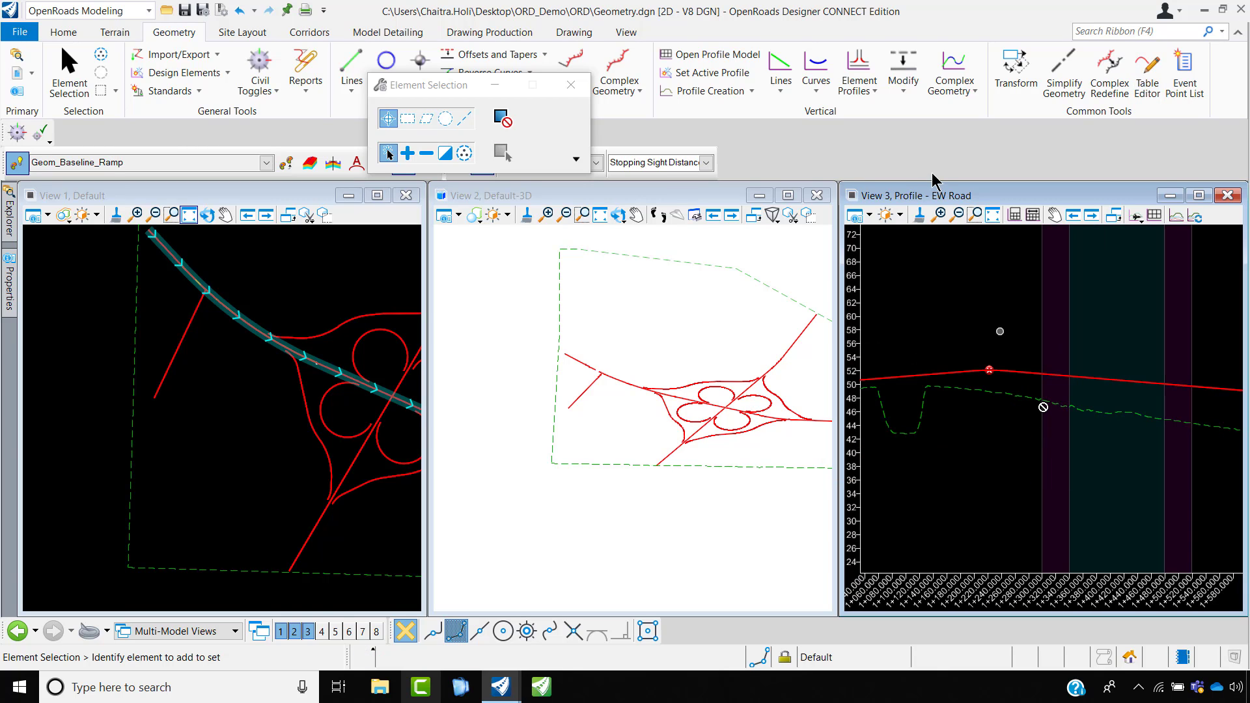
- Generate the Horizontal Alignment Review report for NS Road and dismiss the selection settings covering it
left_click(324, 554)
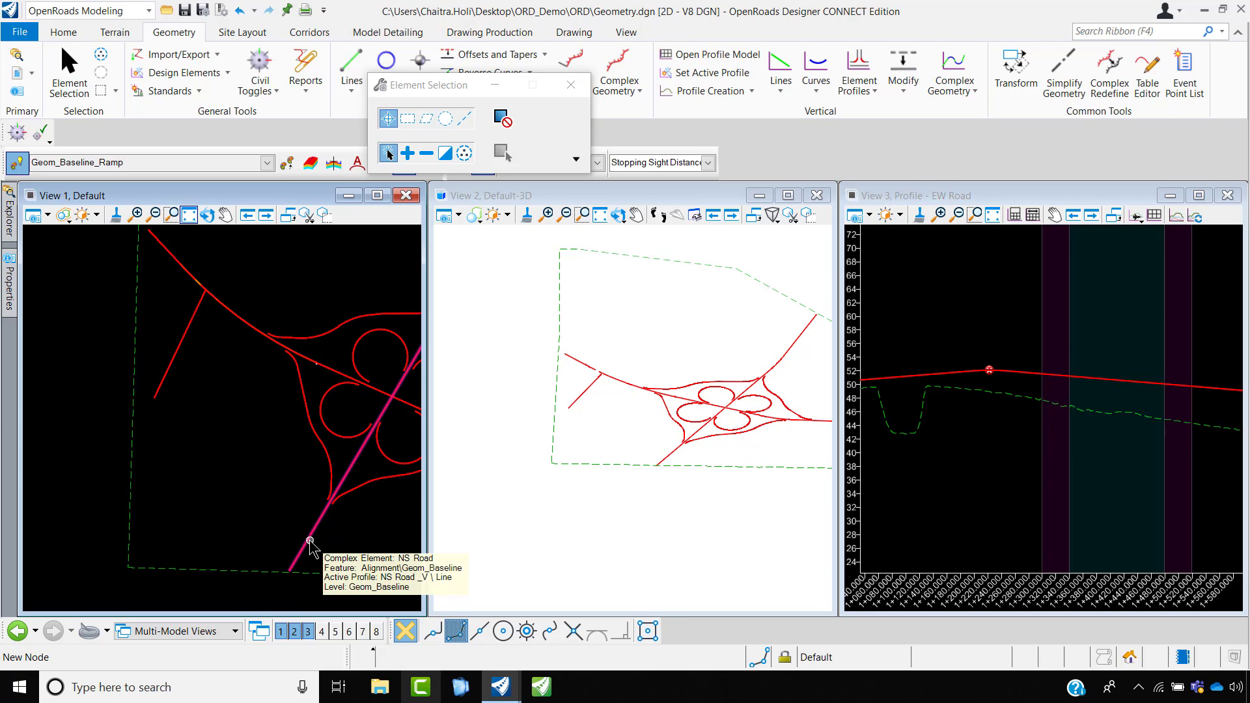
left_click(309, 541)
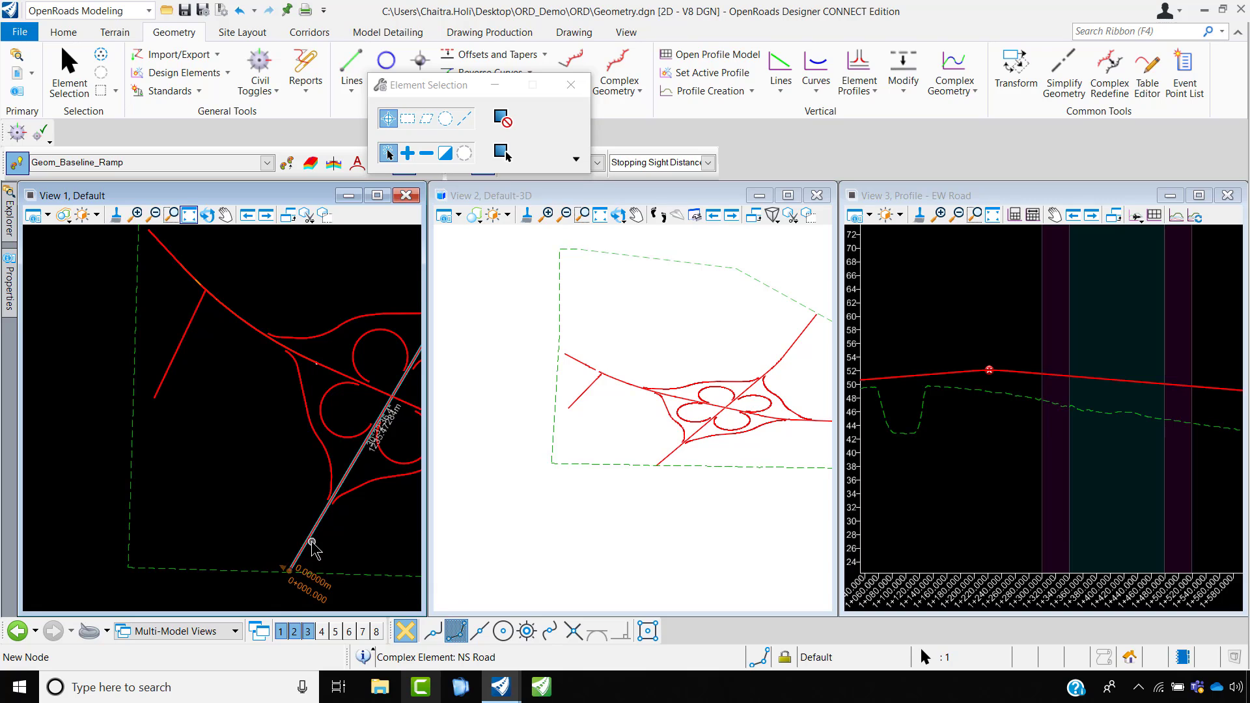
mouse_move(311, 541)
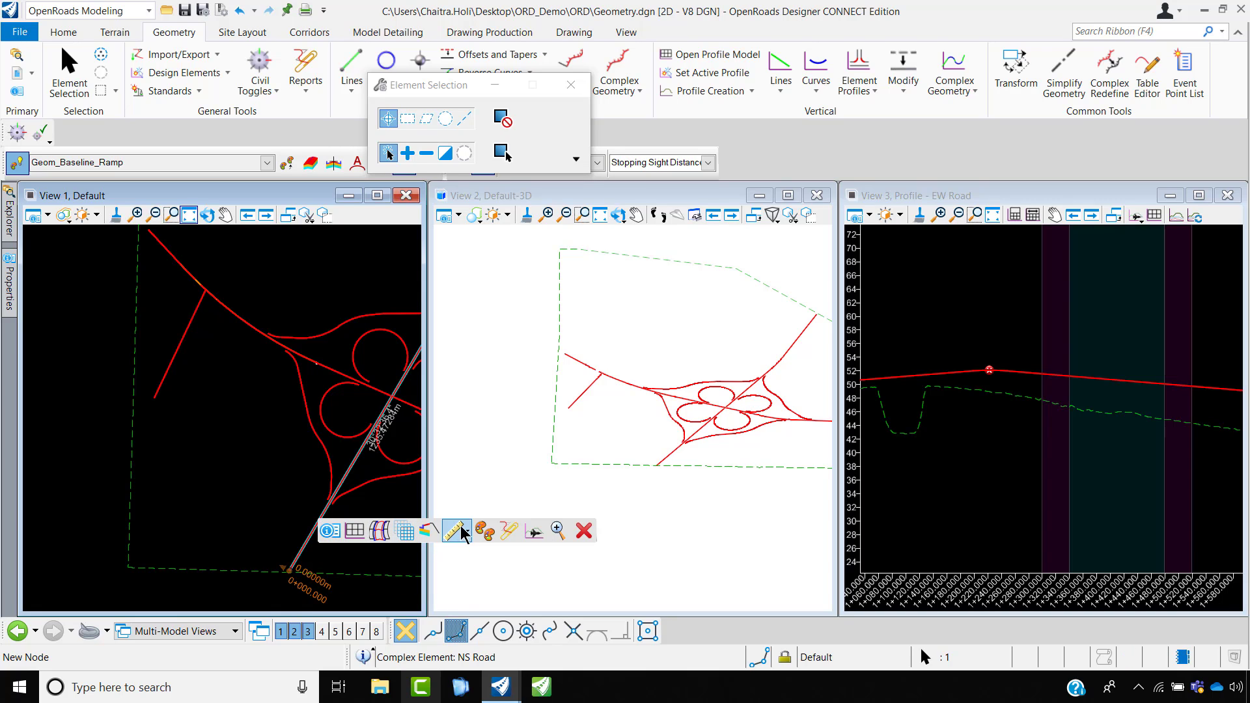
left_click(506, 535)
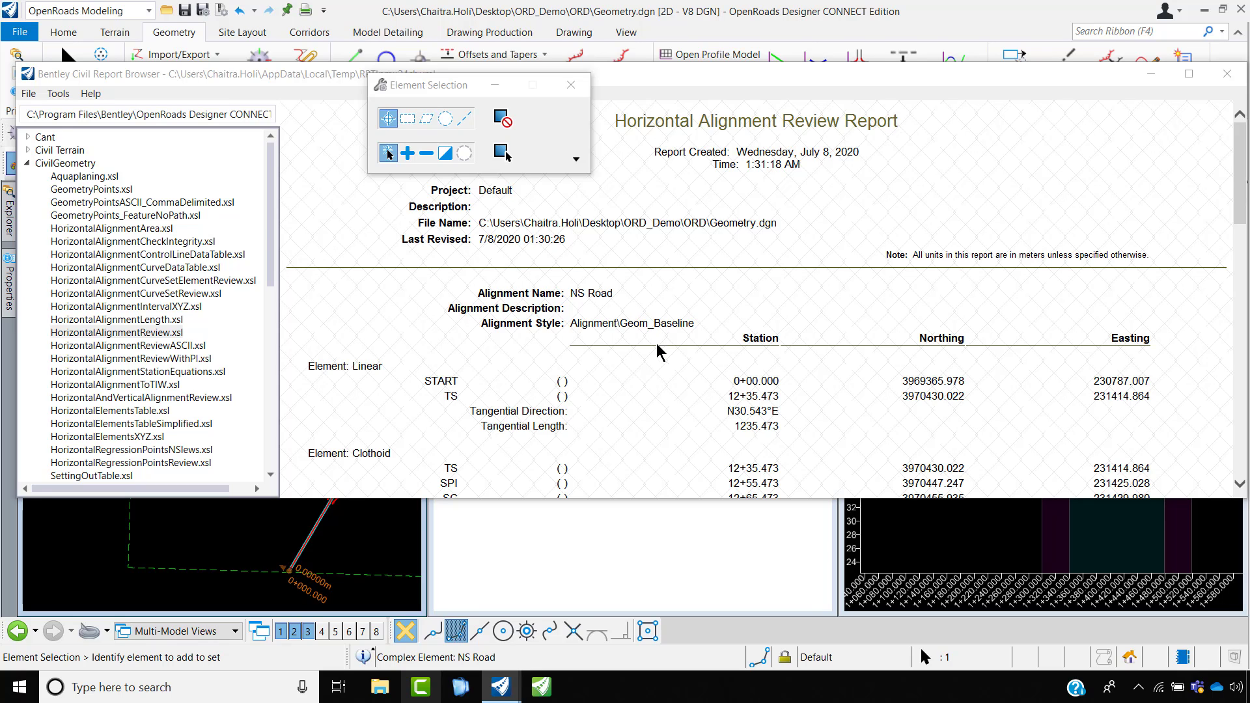
left_click(571, 85)
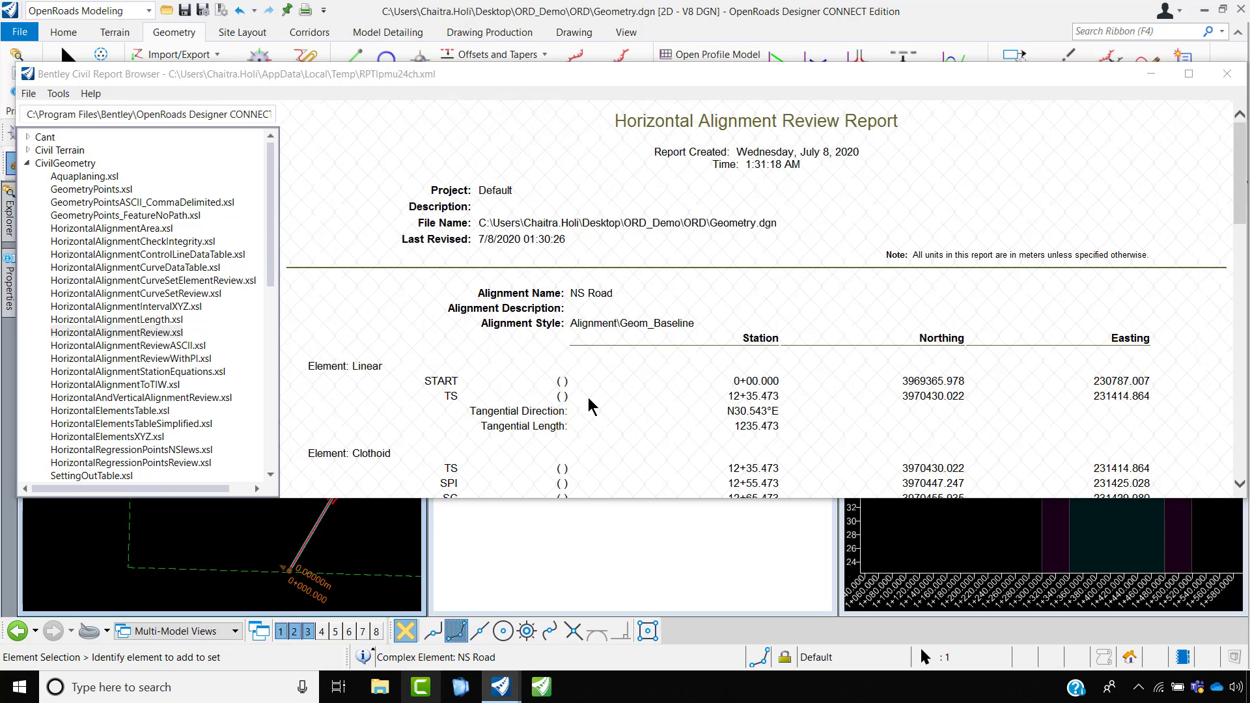
- Read through the linear, clothoid and circular element data in NS Road's Horizontal Alignment Review report
scroll(588, 394, "down", 3)
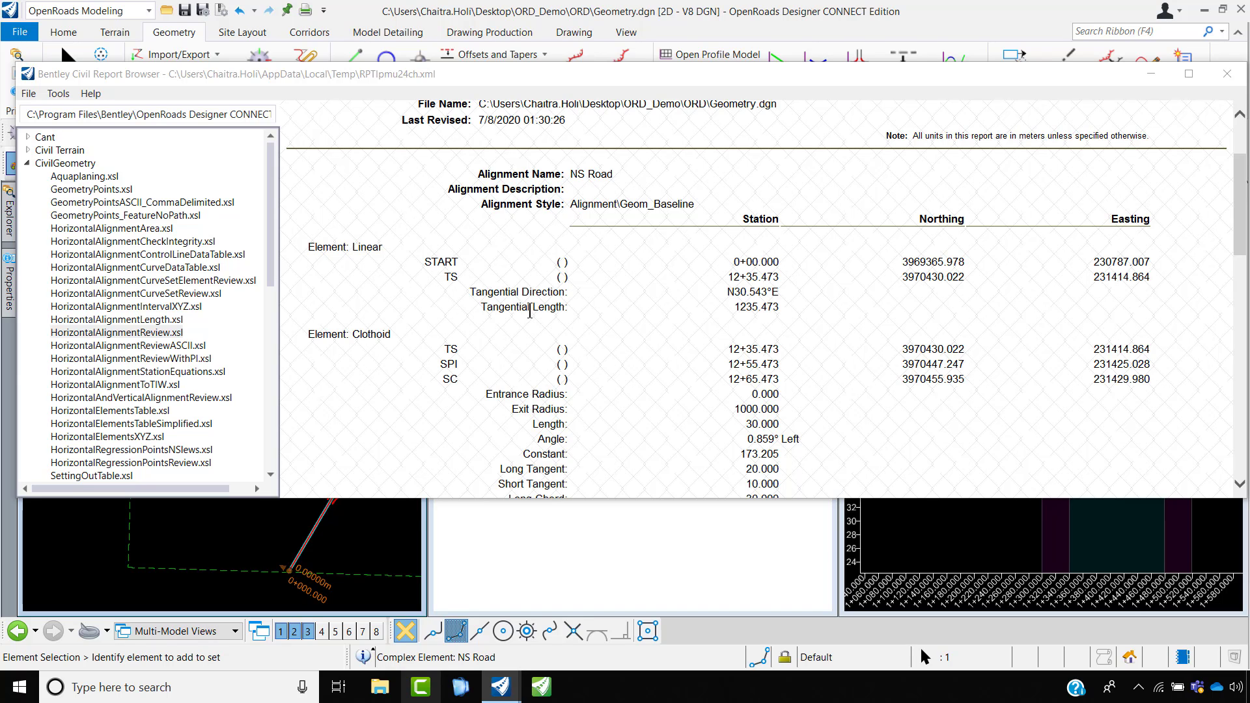
scroll(529, 312, "down", 9)
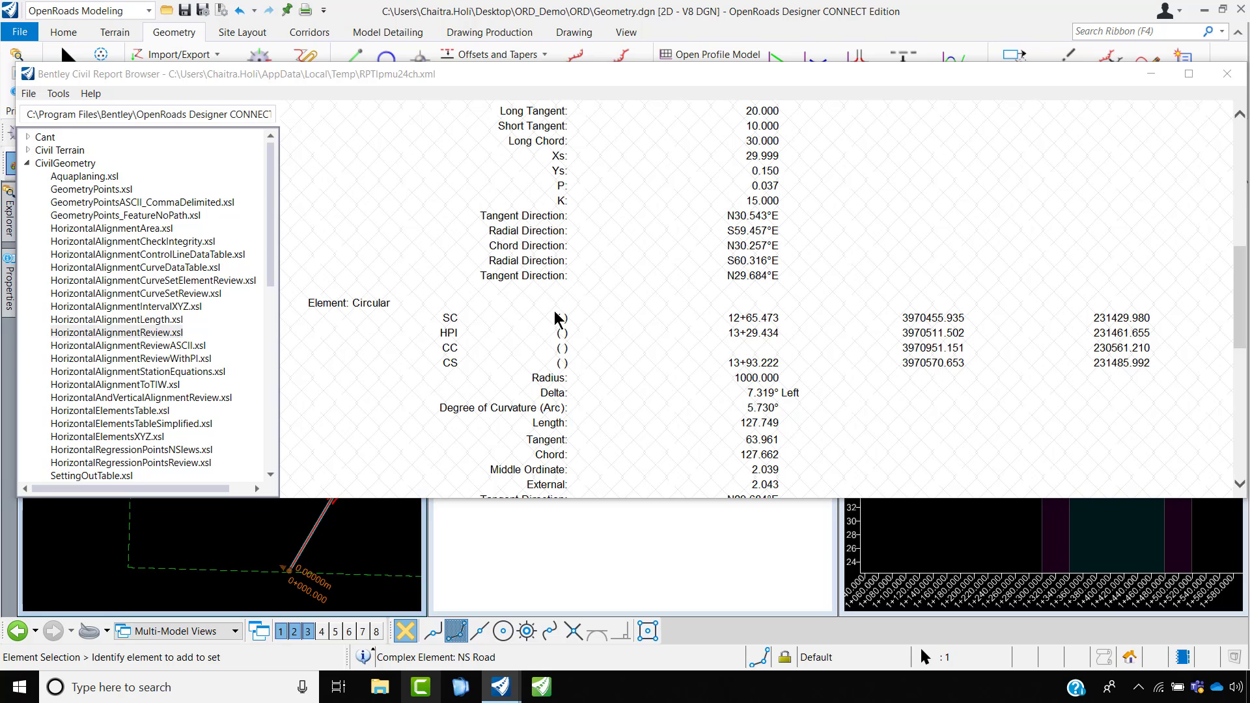
scroll(879, 281, "down", 4)
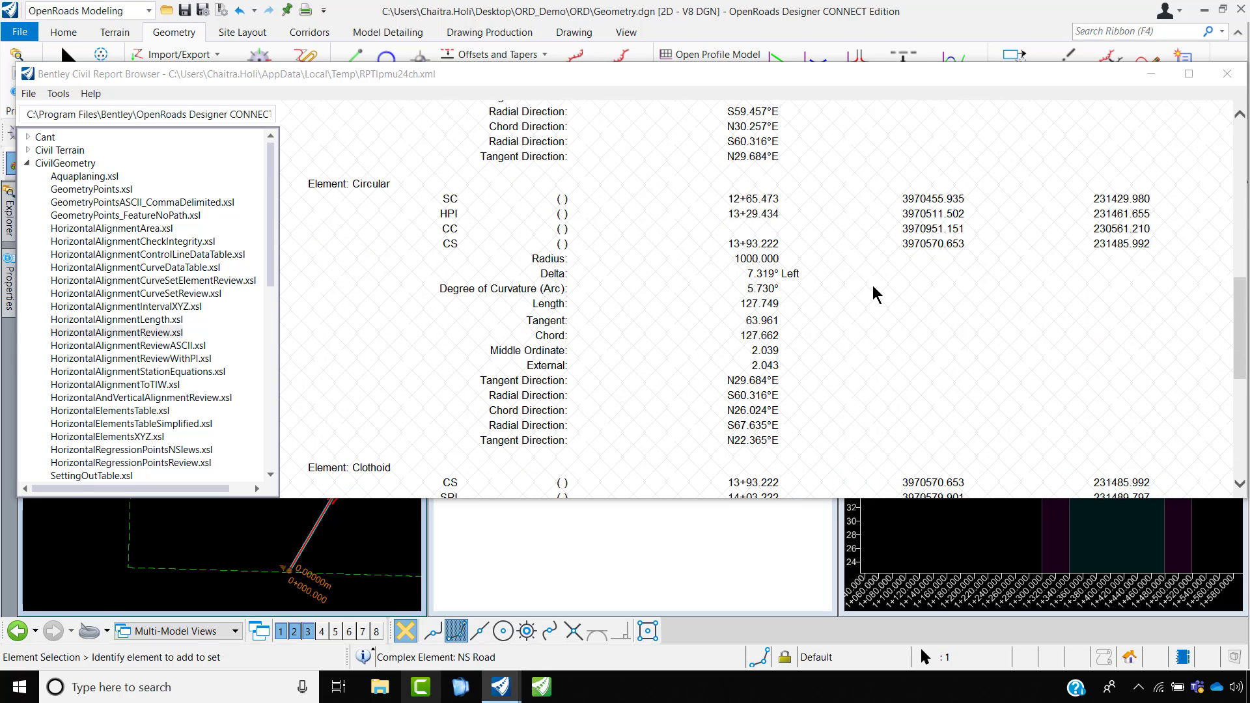
- Compare NS Road's report in the ASCII review, length, interval XYZ and curve set styles, ending on HorizontalAlignmentReview.xsl
left_click(167, 346)
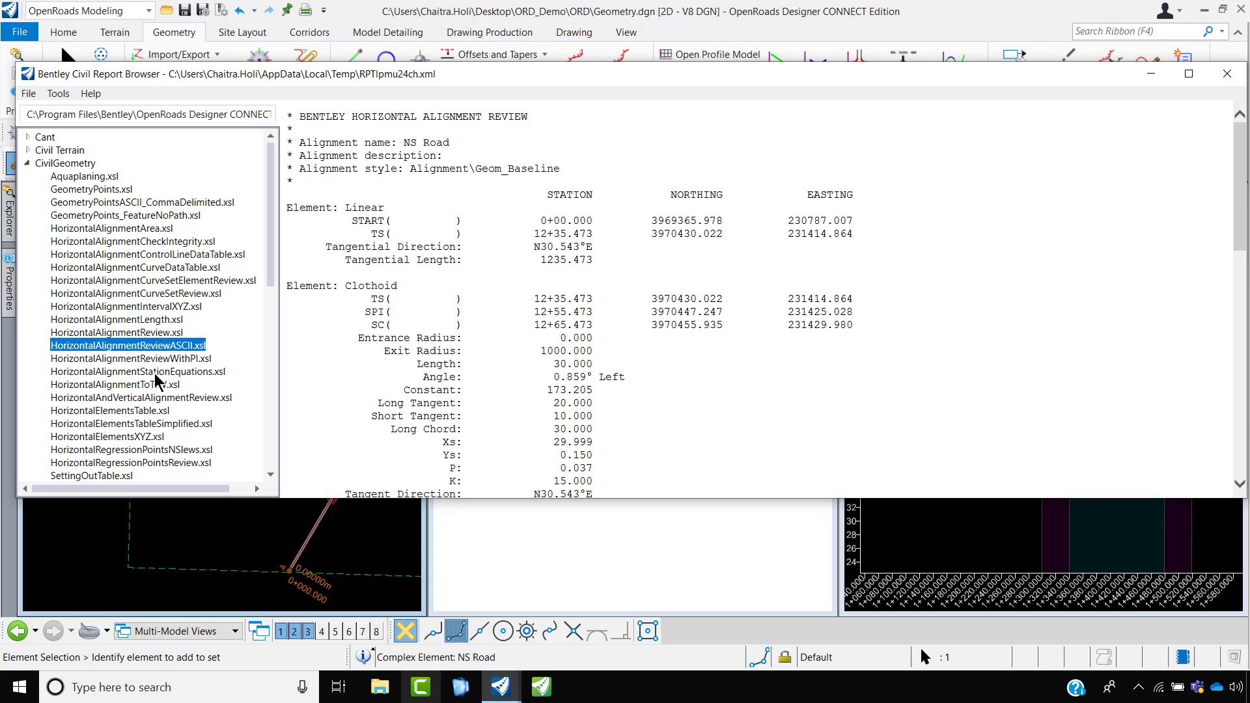
left_click(164, 320)
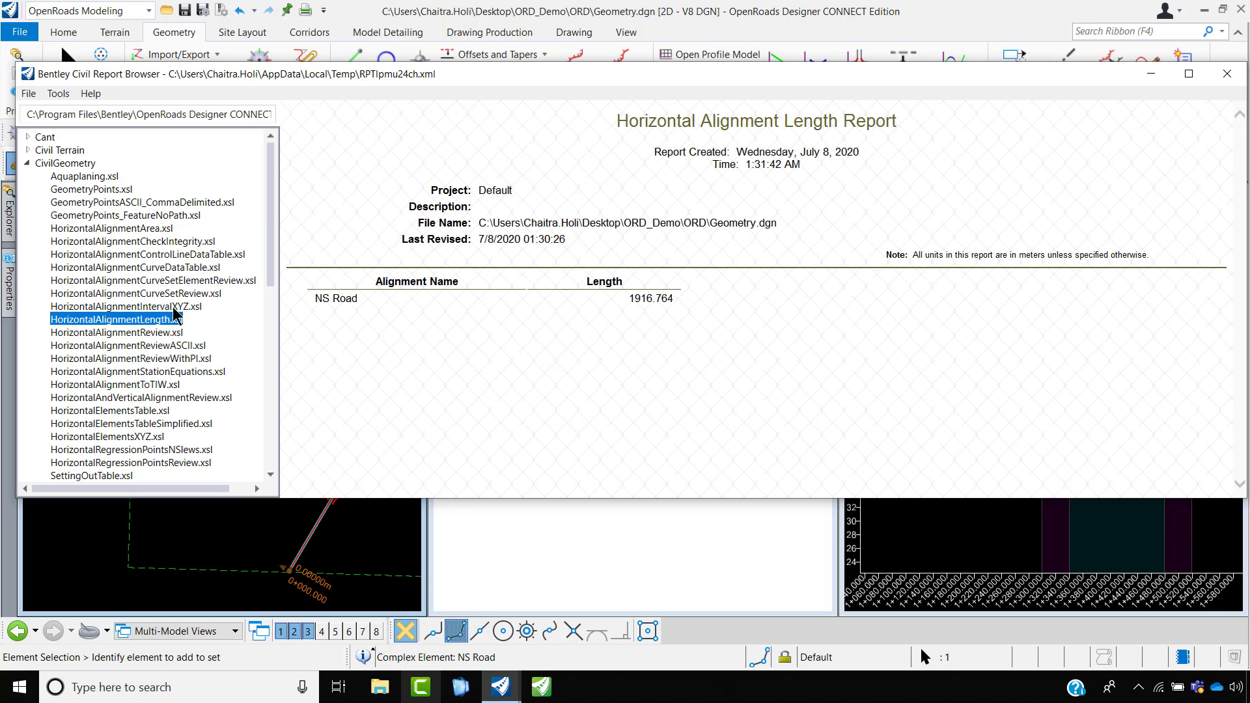
left_click(174, 308)
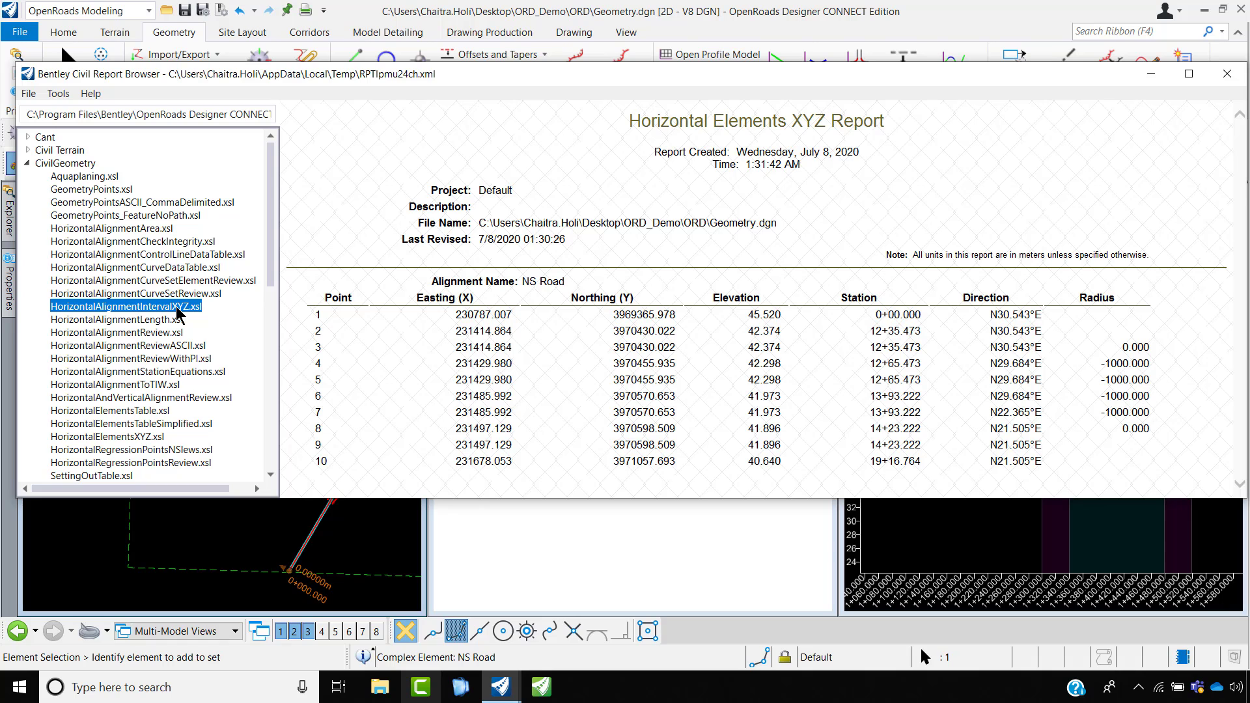
left_click(186, 293)
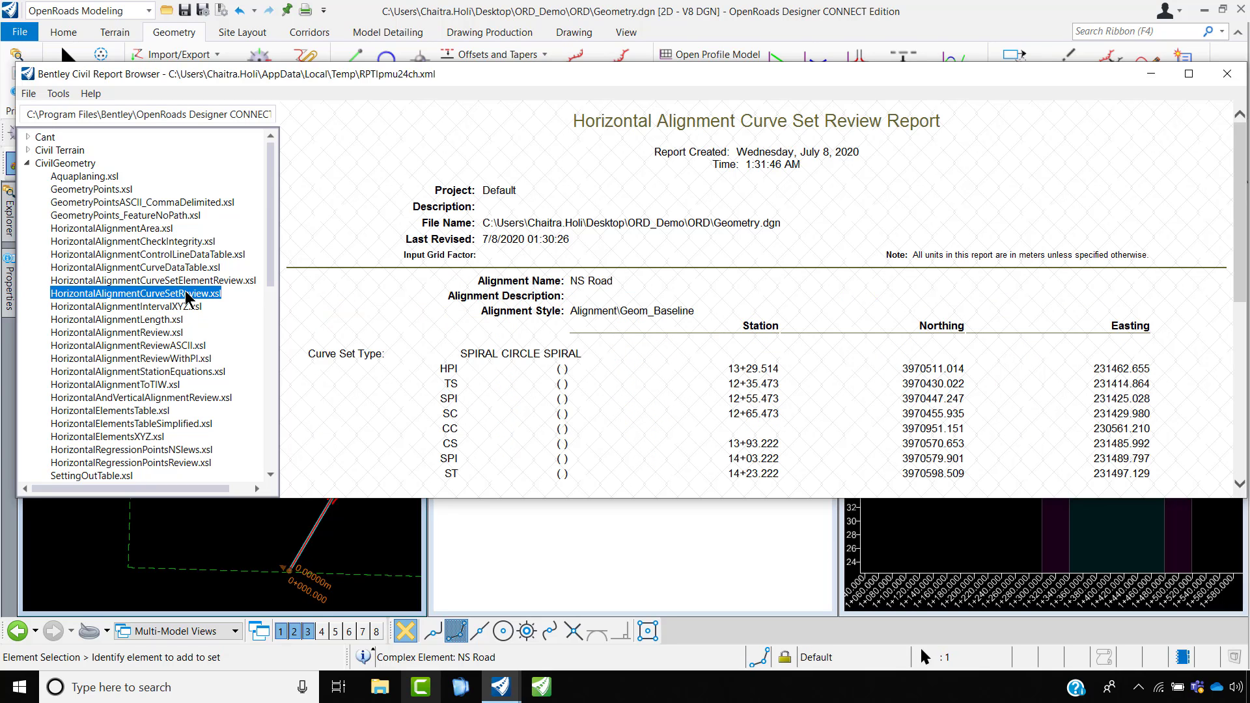
left_click(186, 281)
left_click(164, 346)
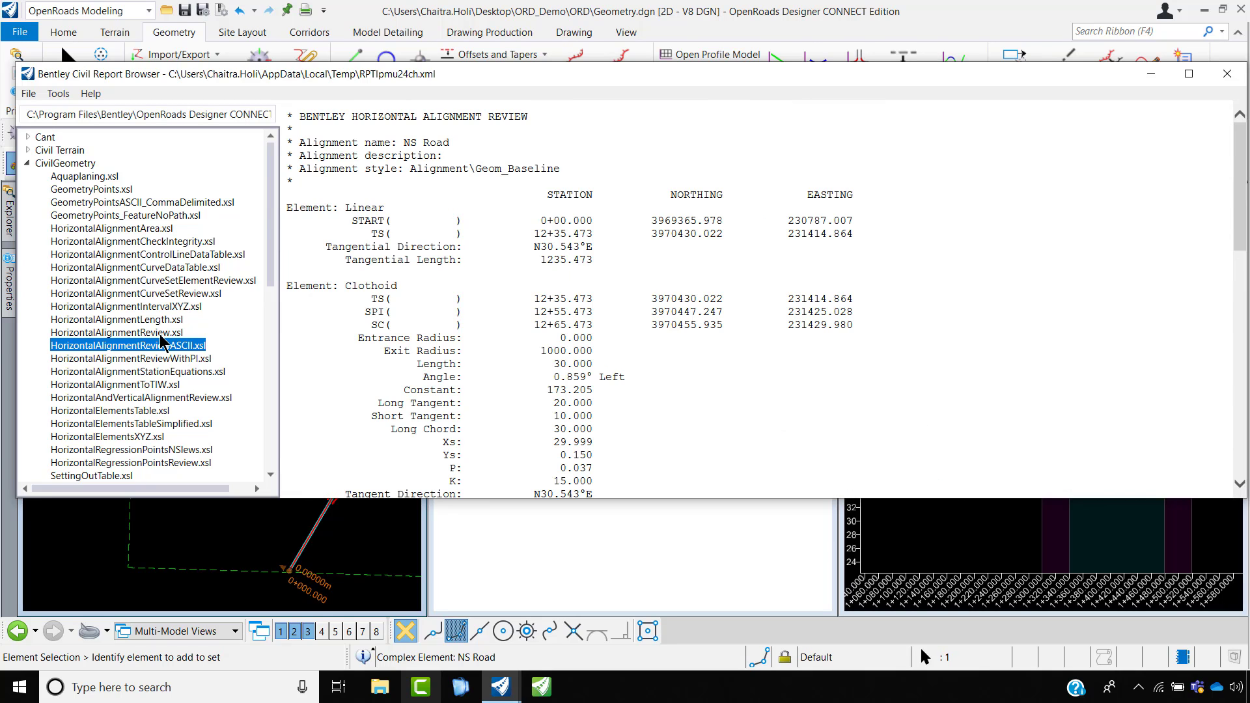
left_click(160, 333)
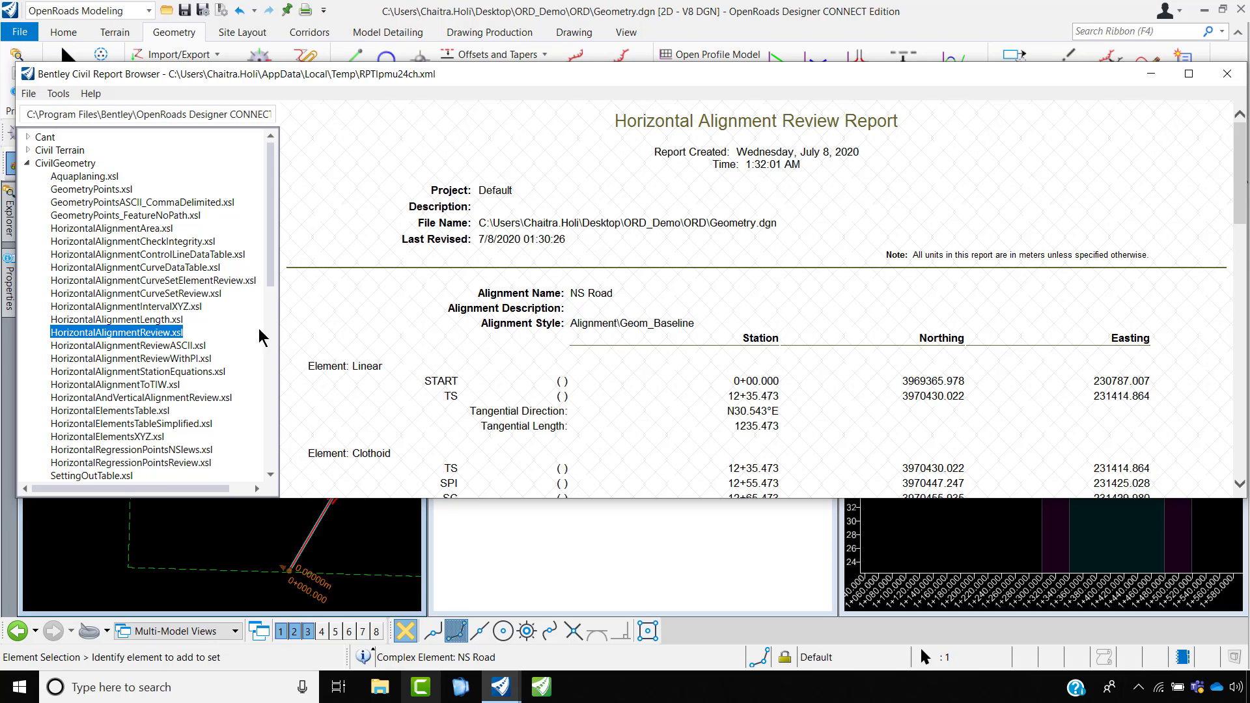
- Set the station format of NS Road's report to s+sss.ss in the format options
left_click(57, 95)
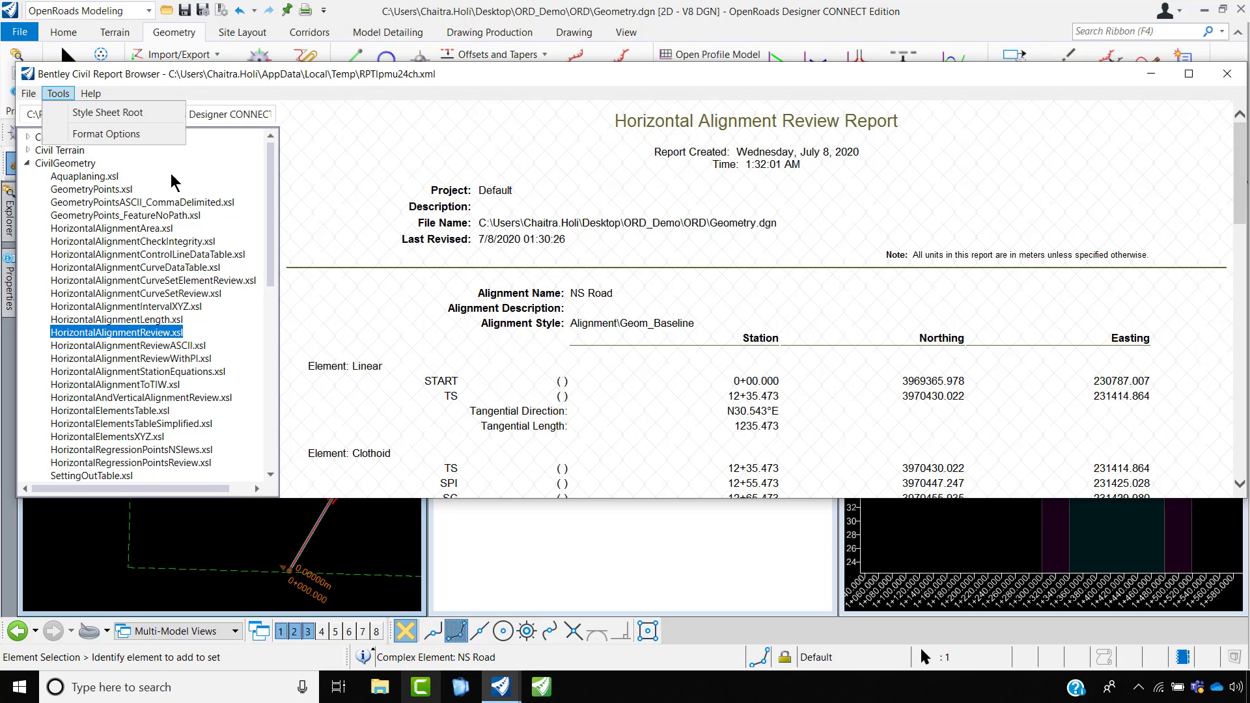
left_click(106, 133)
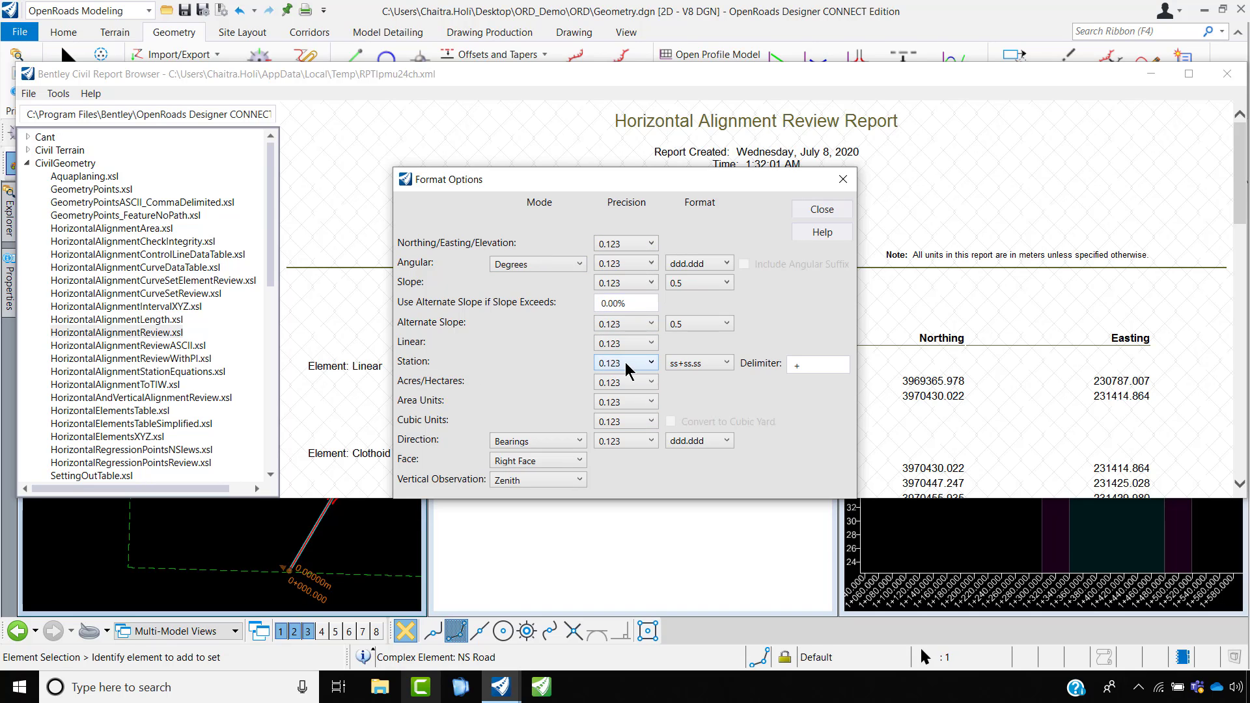
left_click(724, 365)
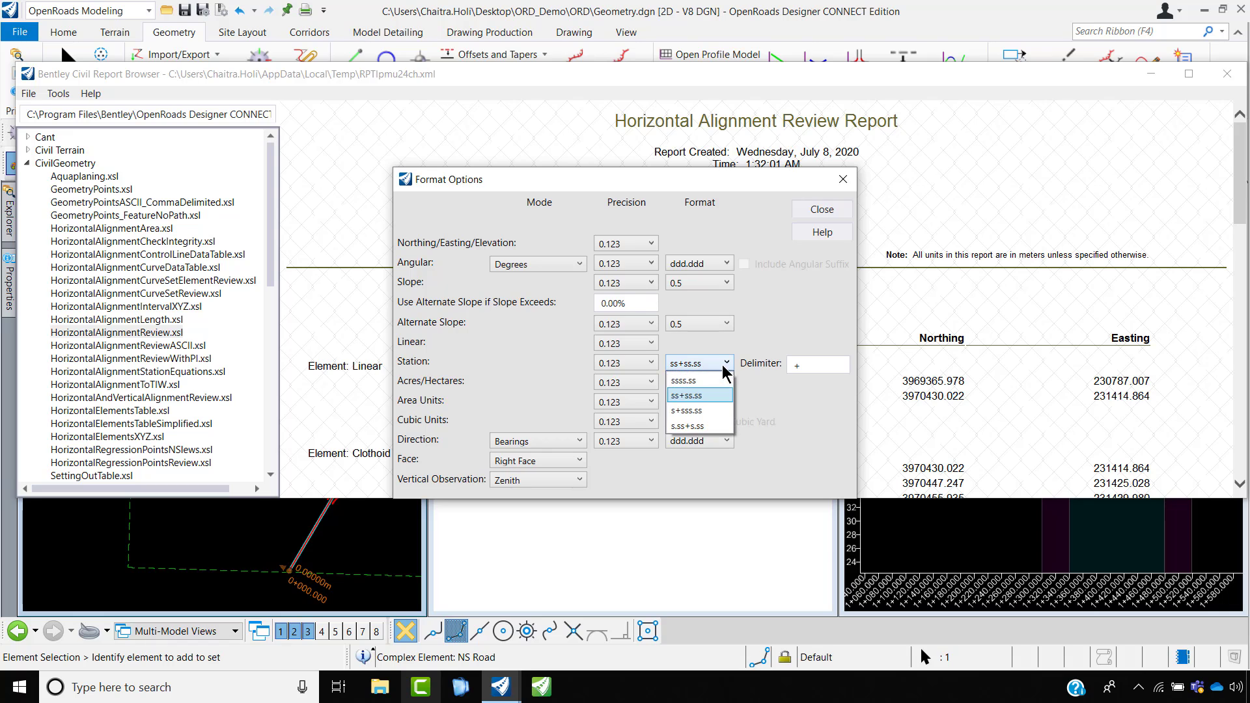
left_click(716, 411)
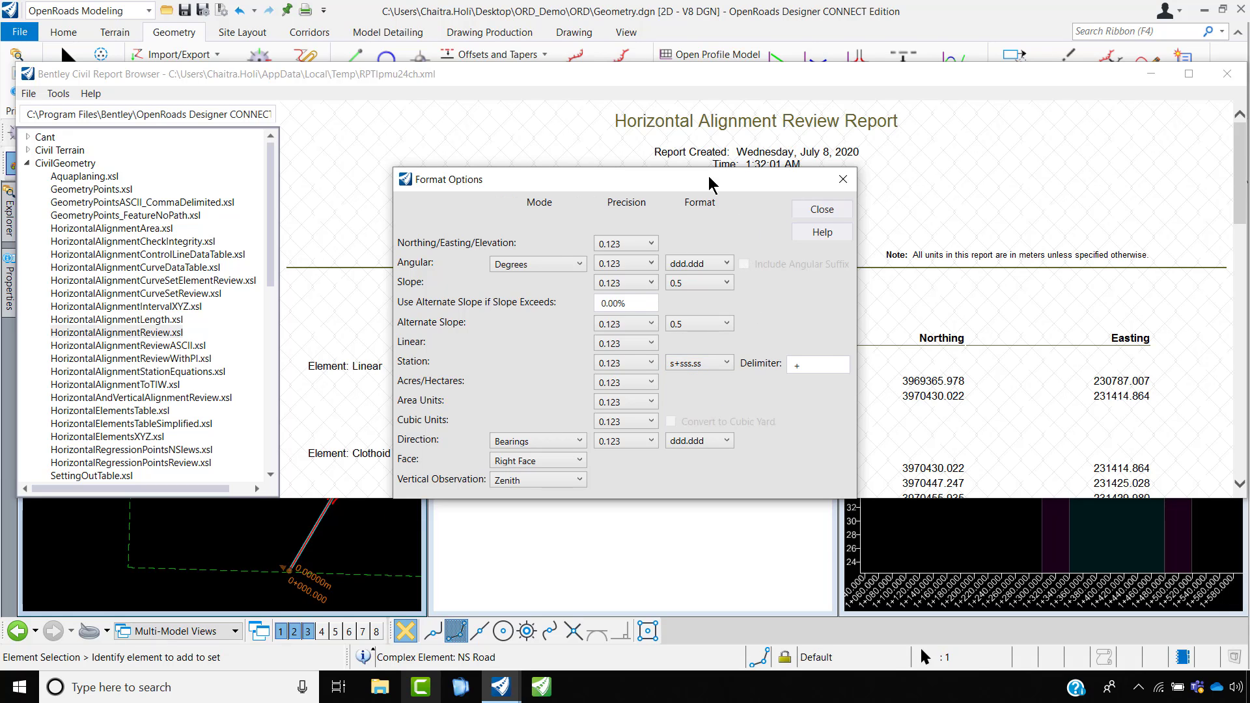
left_click_drag(709, 179, 500, 142)
left_click(508, 330)
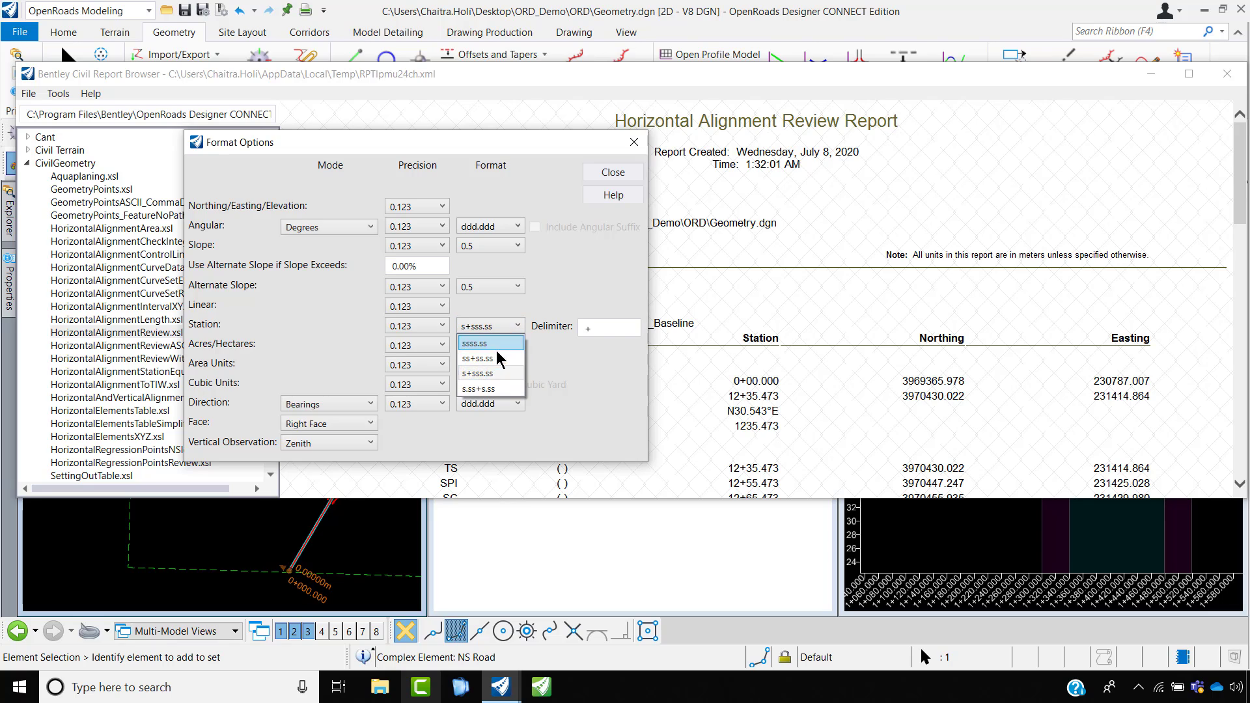
left_click(498, 388)
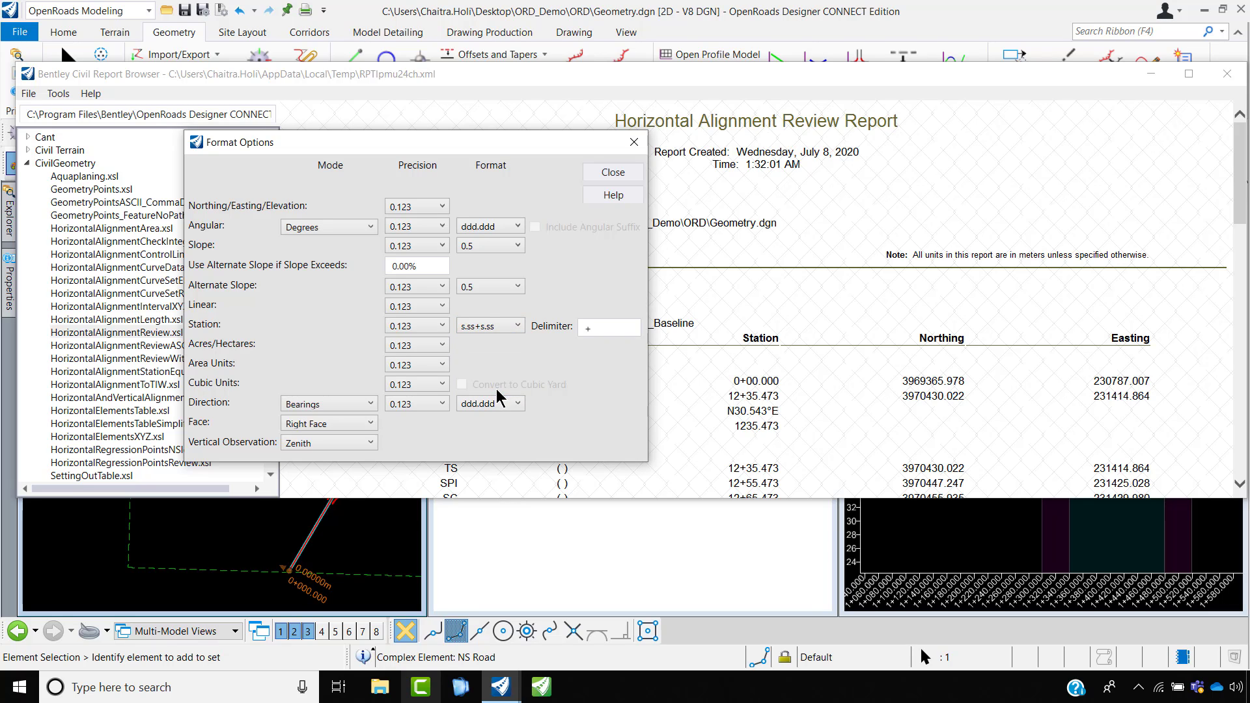
left_click(613, 173)
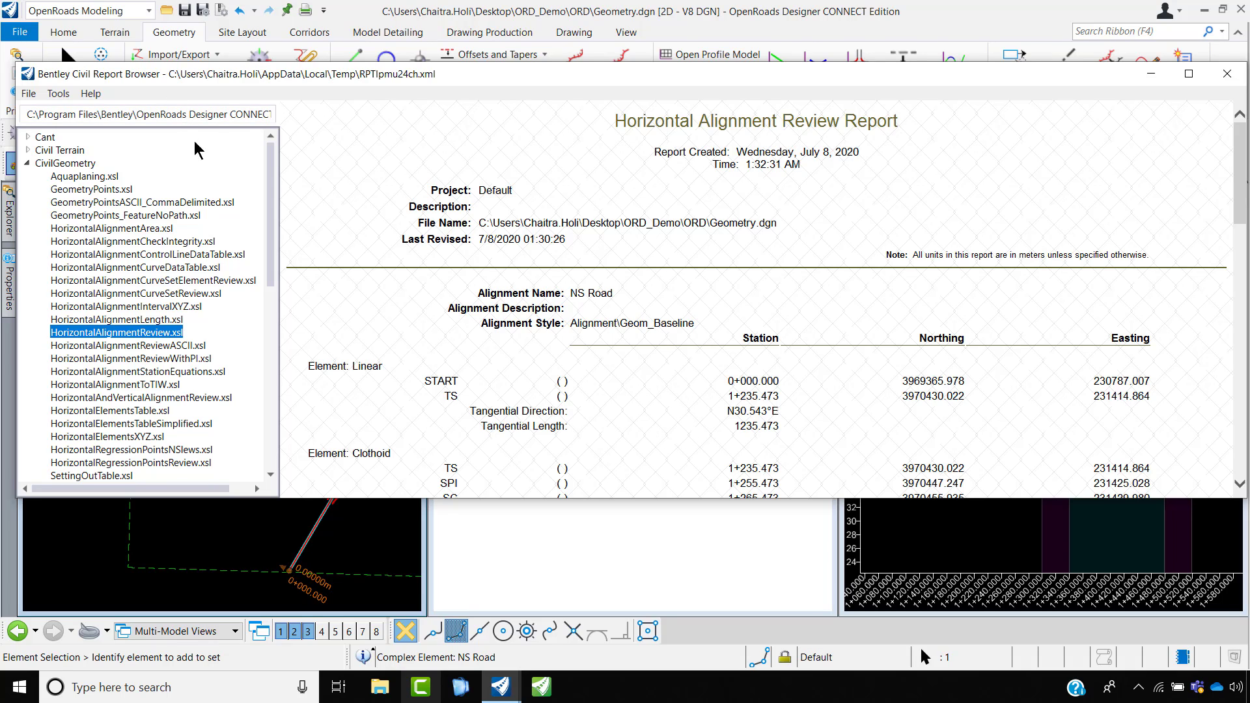
- Save NS Road's report as the Excel file Horizontal_Report_NSRoad.xls in ORD_Demo's Output folder and close the report browser
left_click(28, 93)
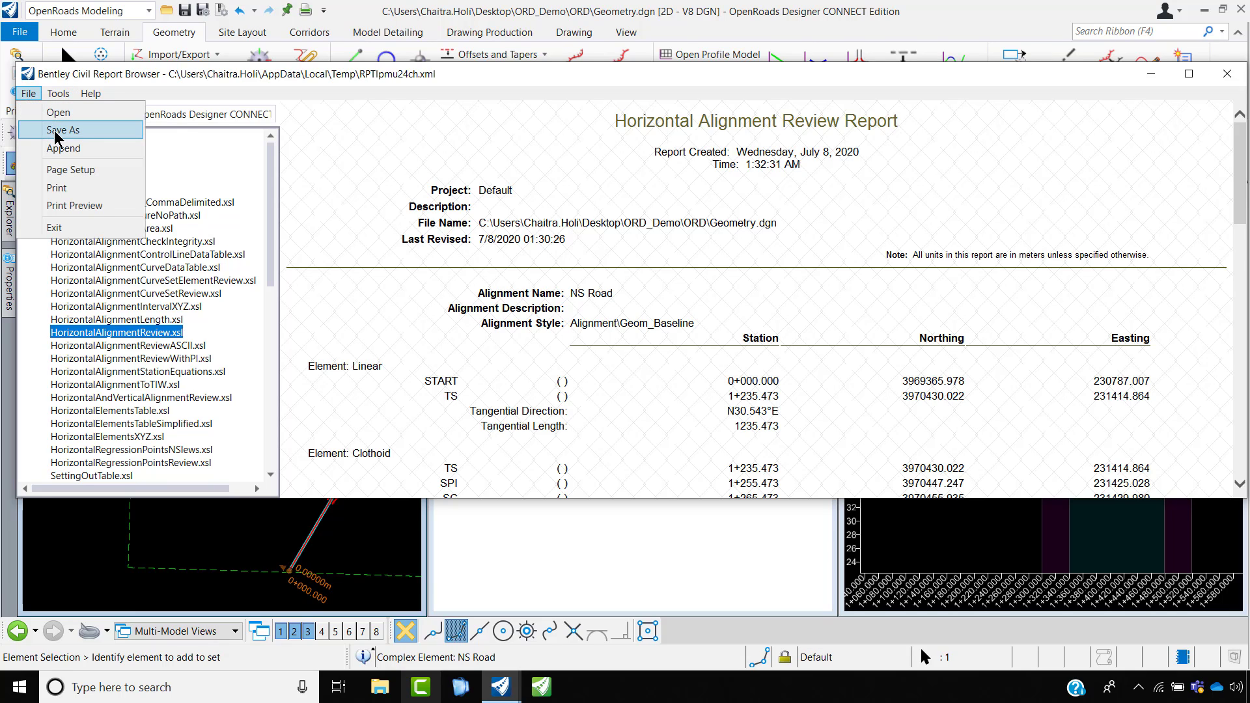
left_click(57, 131)
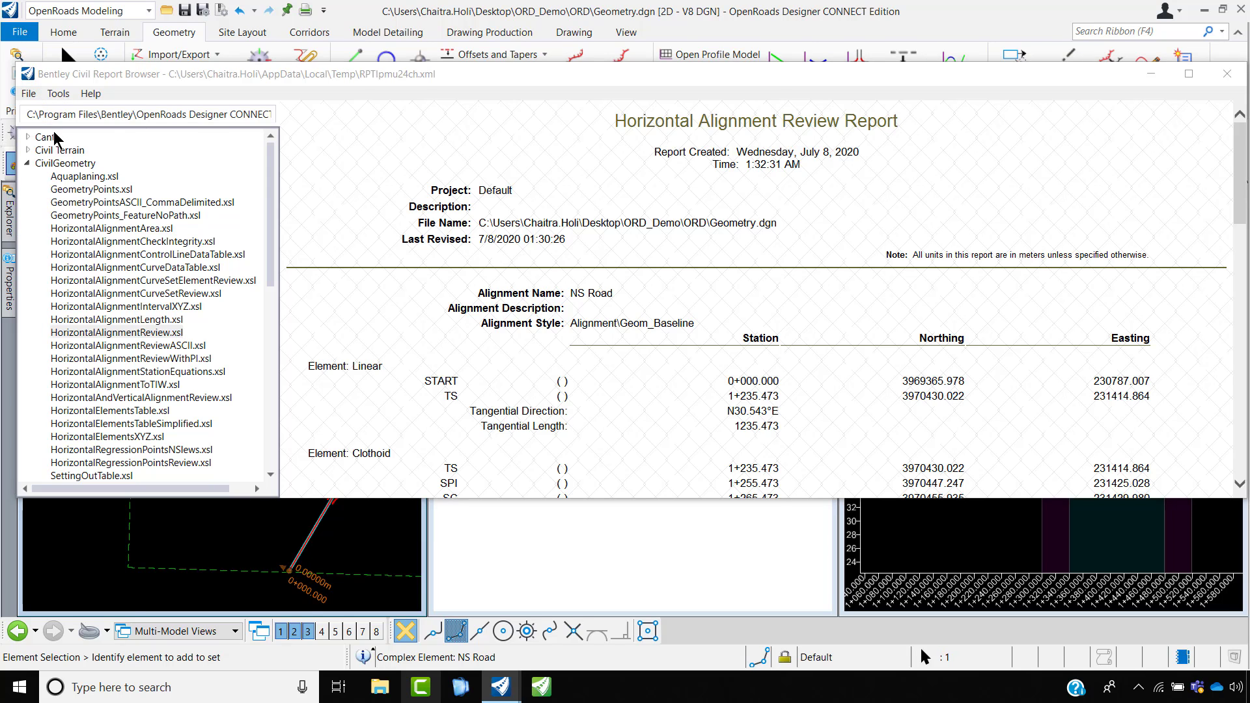
left_click(98, 228)
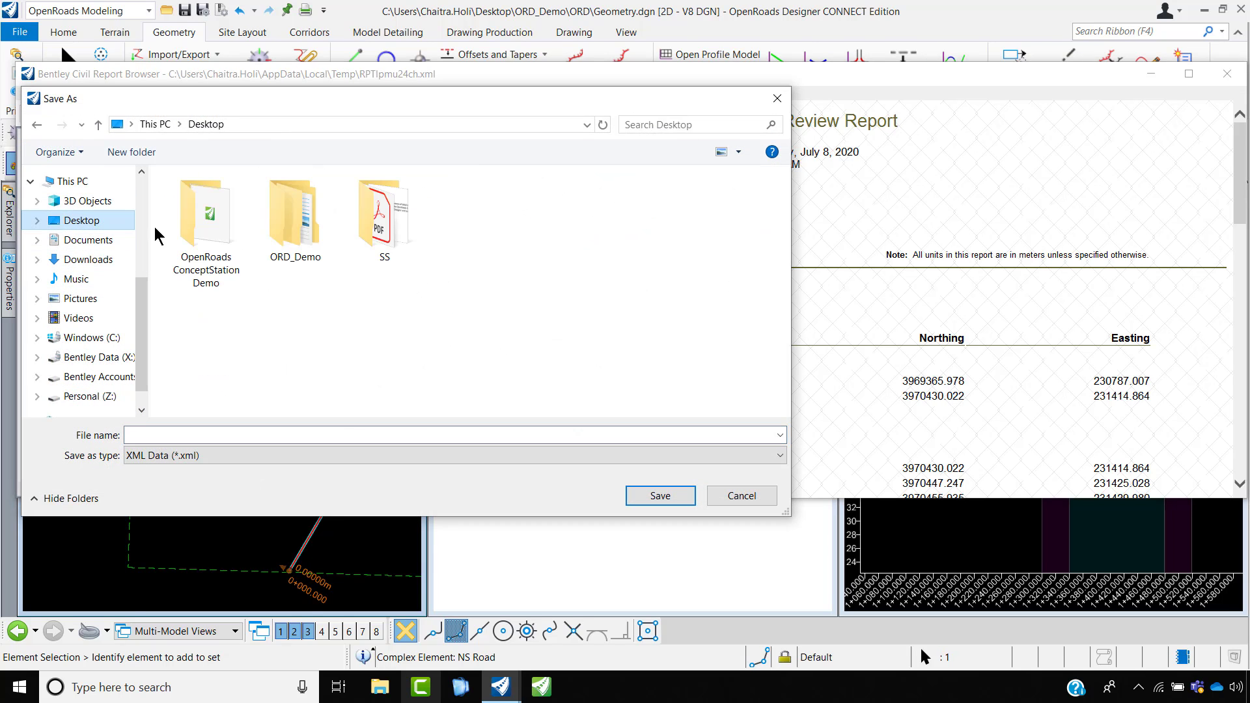
double_click(291, 202)
left_click(208, 239)
double_click(214, 245)
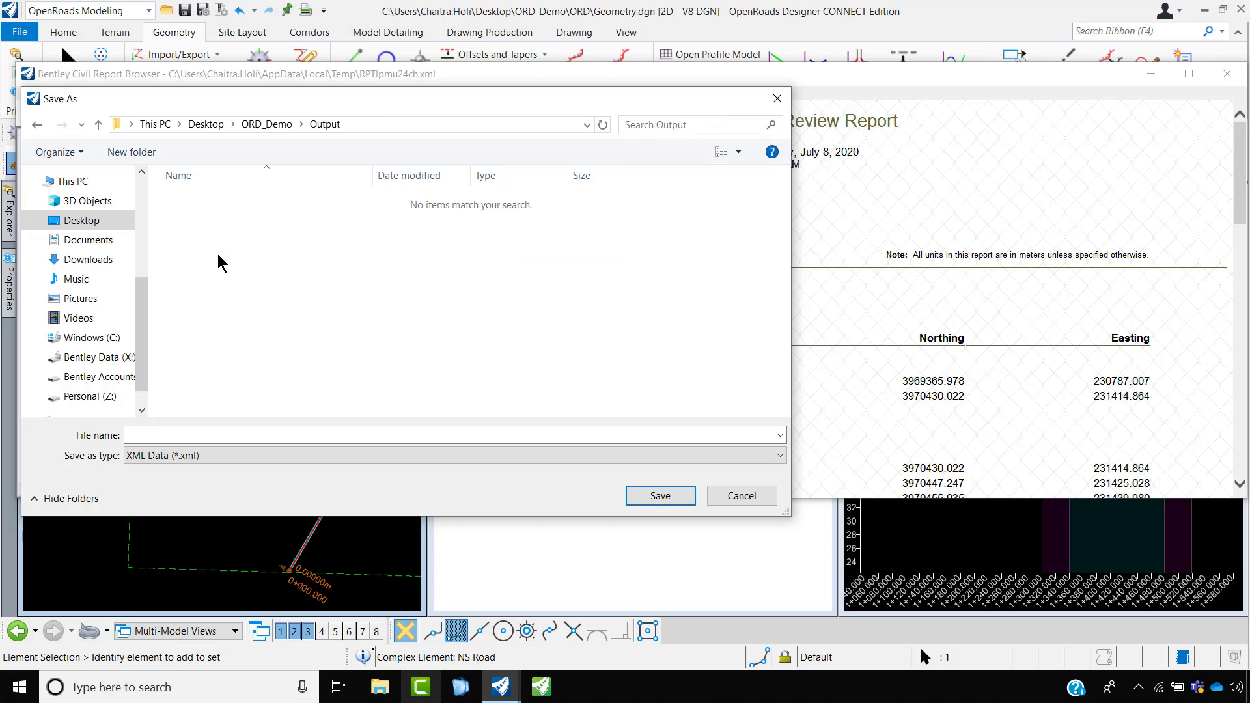
left_click(254, 435)
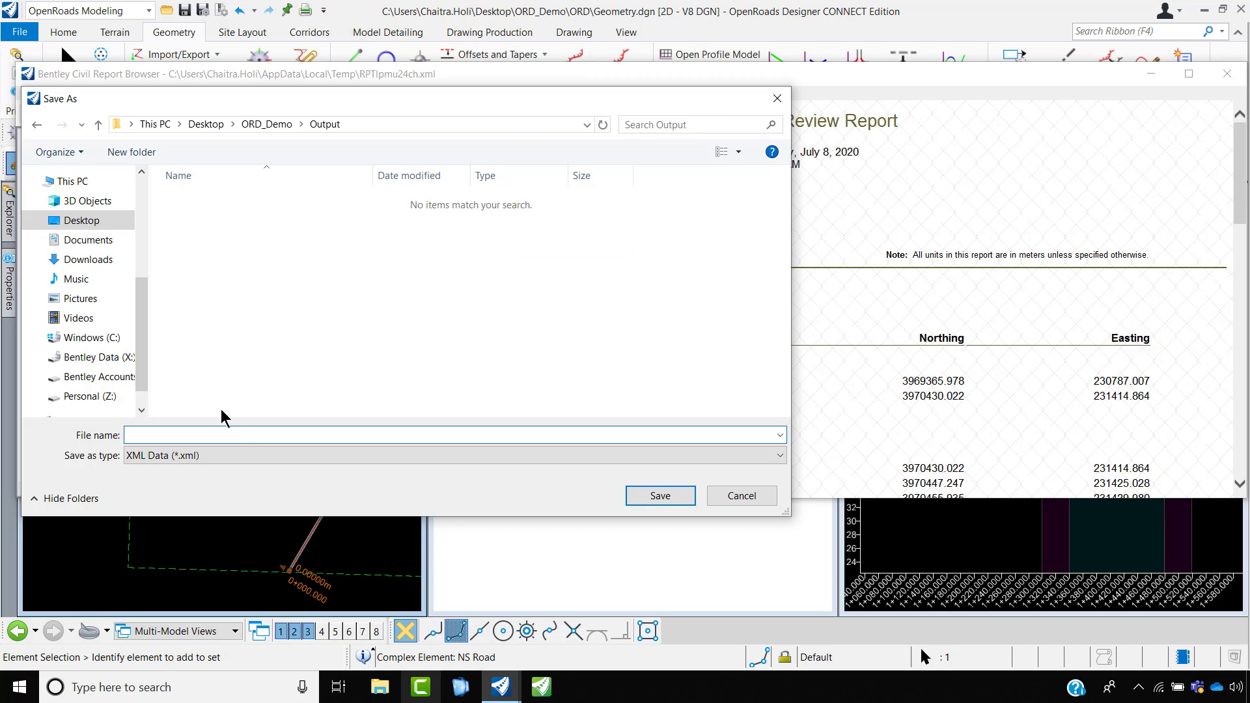
type("Horizontal_Report_NSRoad")
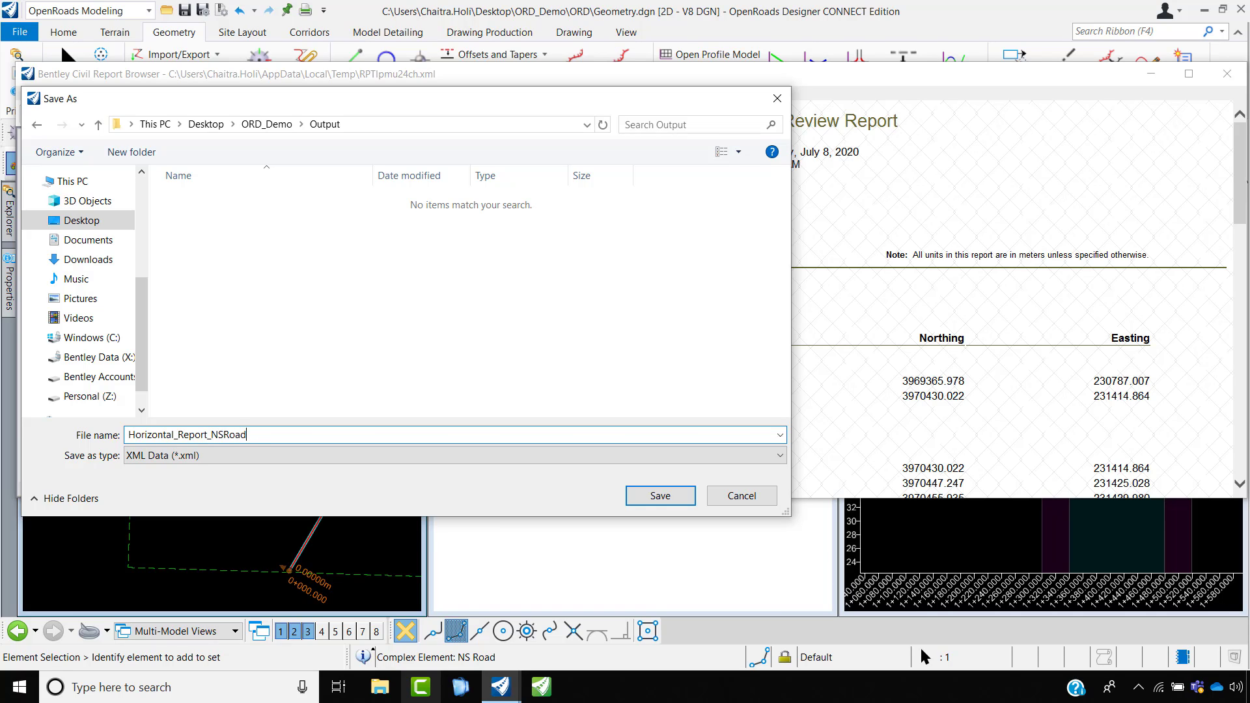
left_click(392, 458)
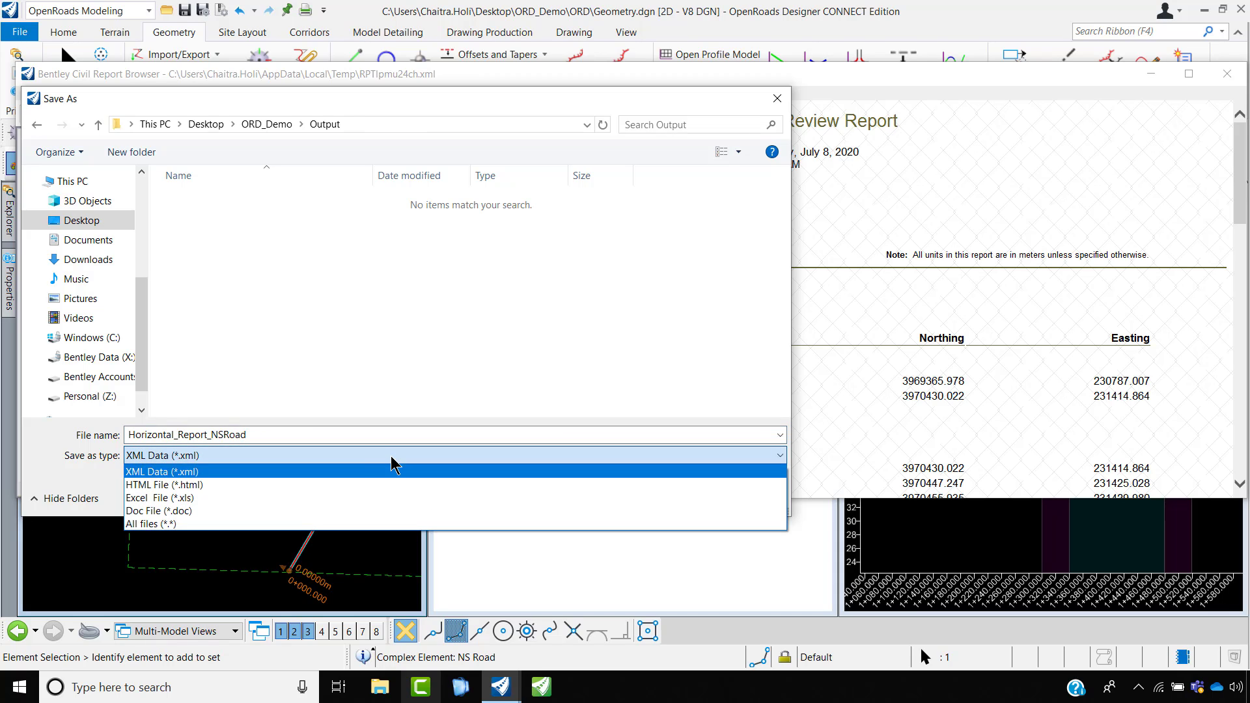
left_click(182, 500)
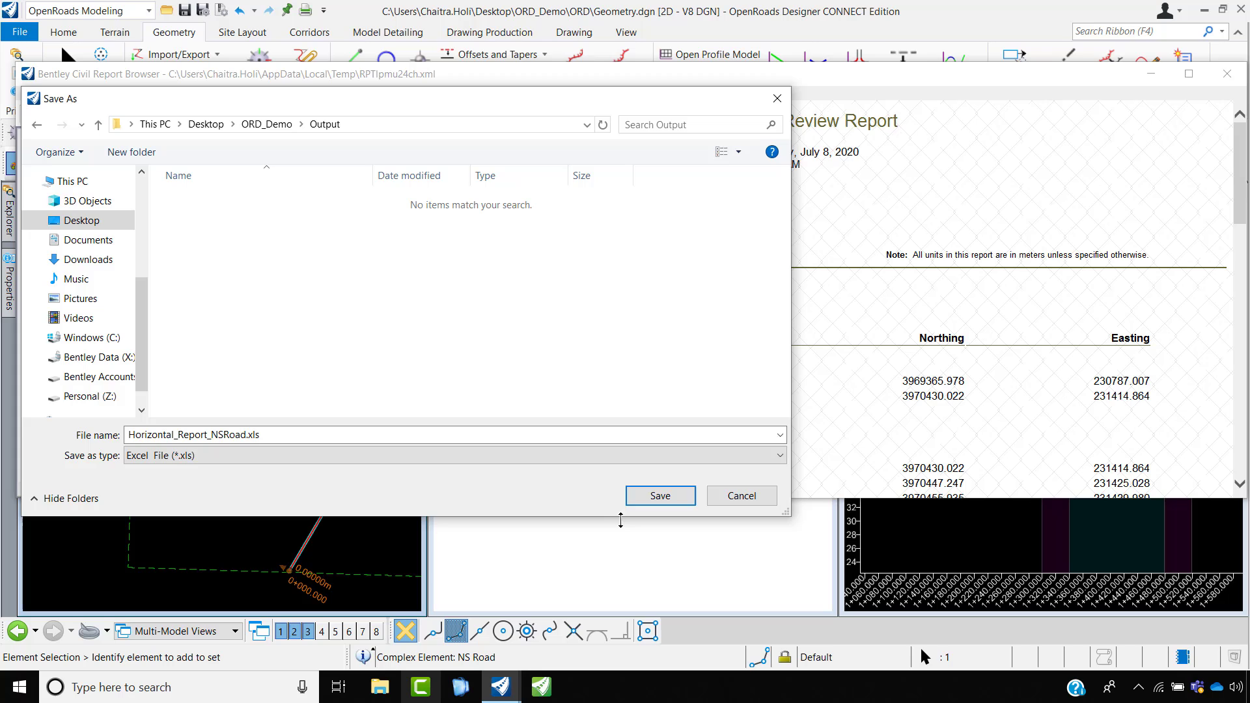
left_click(673, 496)
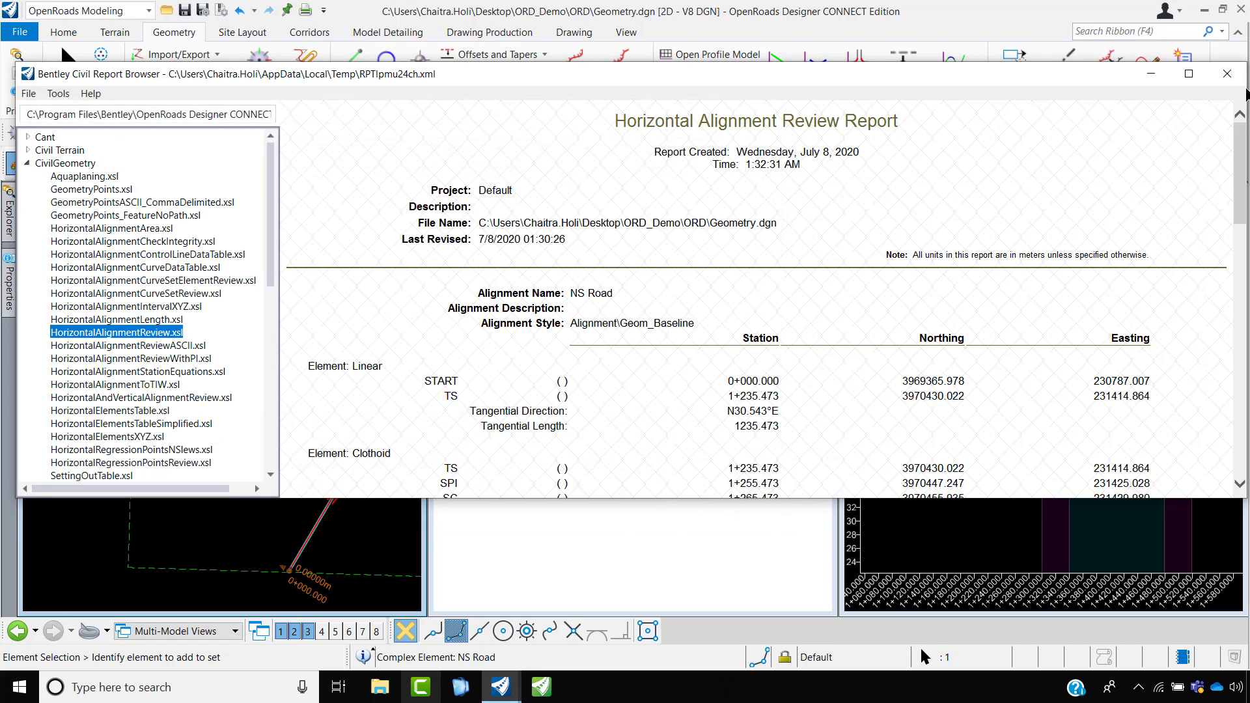
left_click(1227, 73)
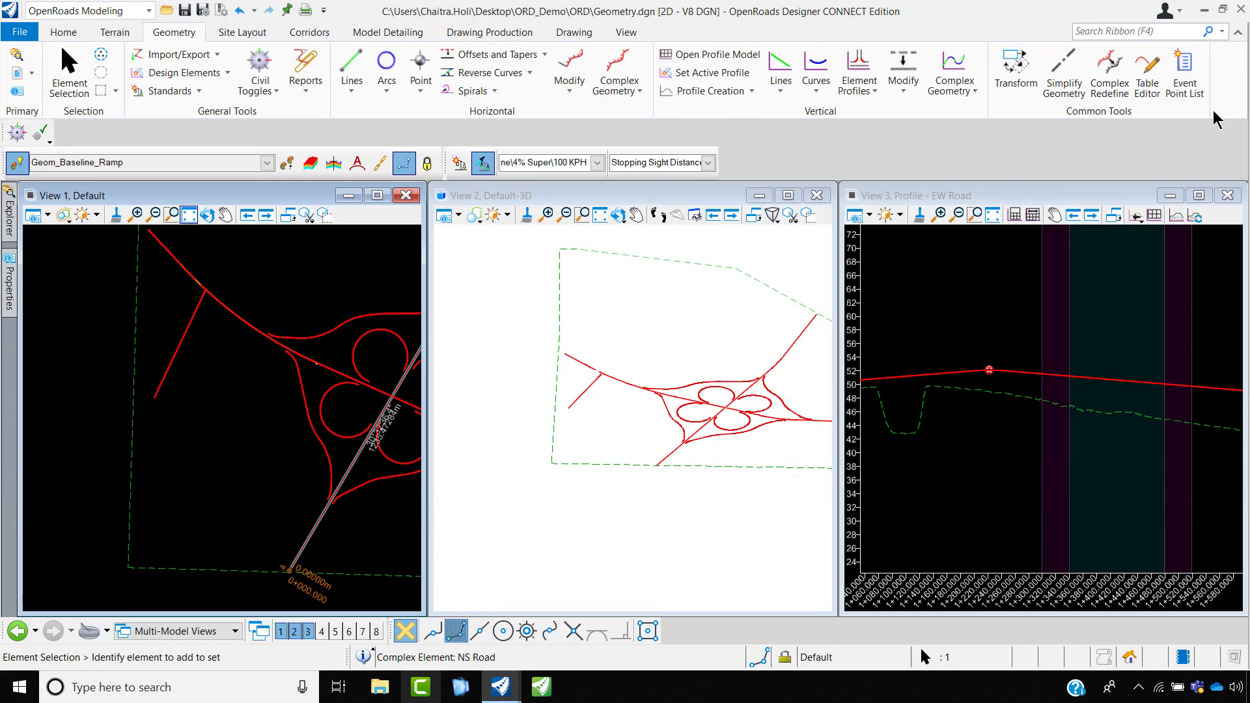
left_click(1019, 376)
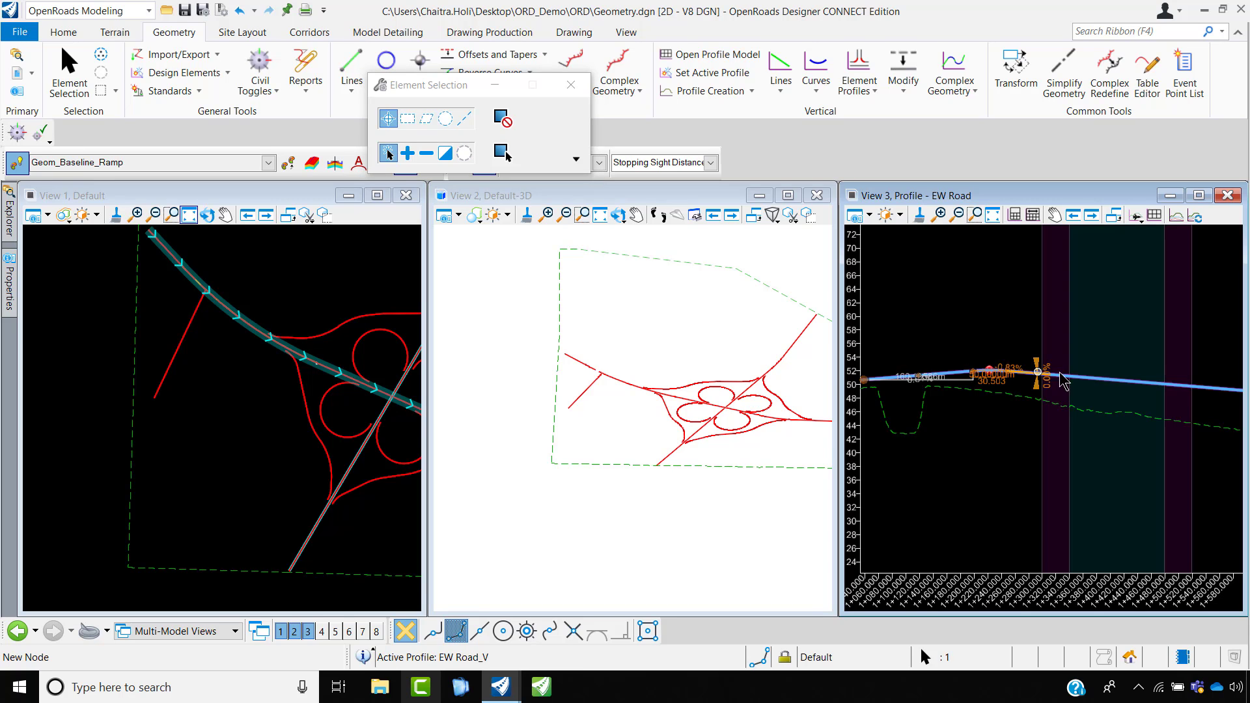
mouse_move(1126, 382)
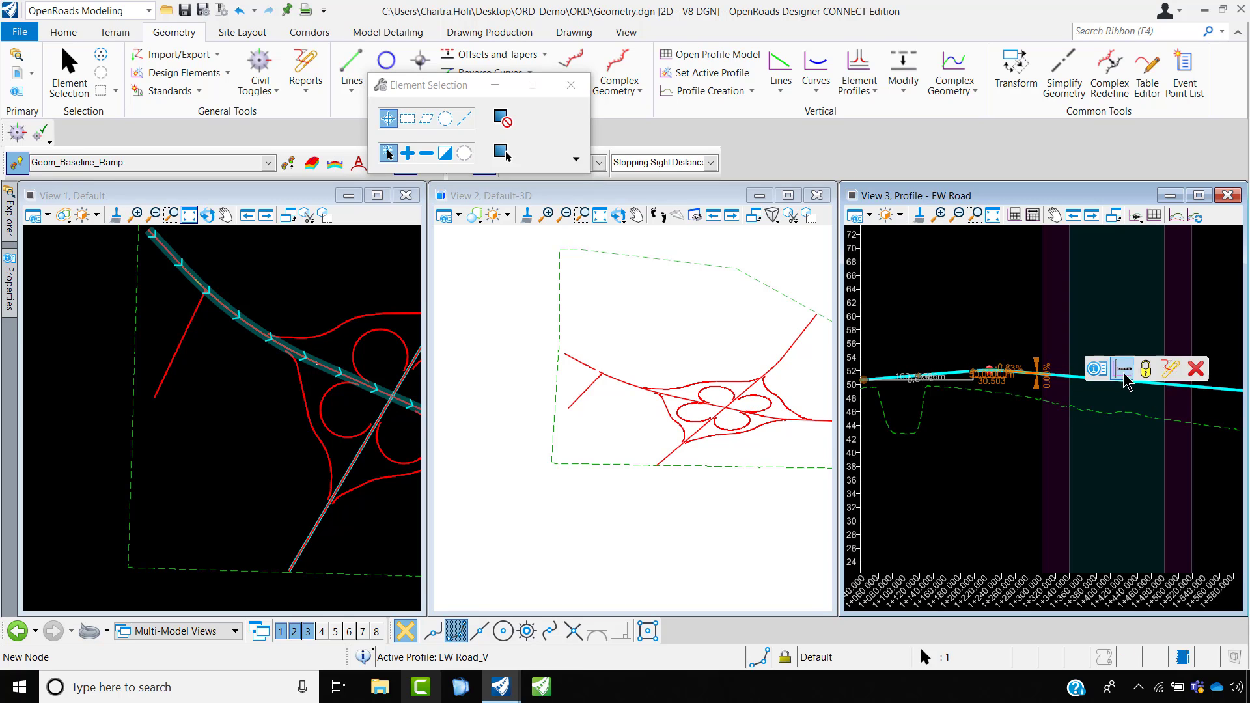
left_click(1169, 373)
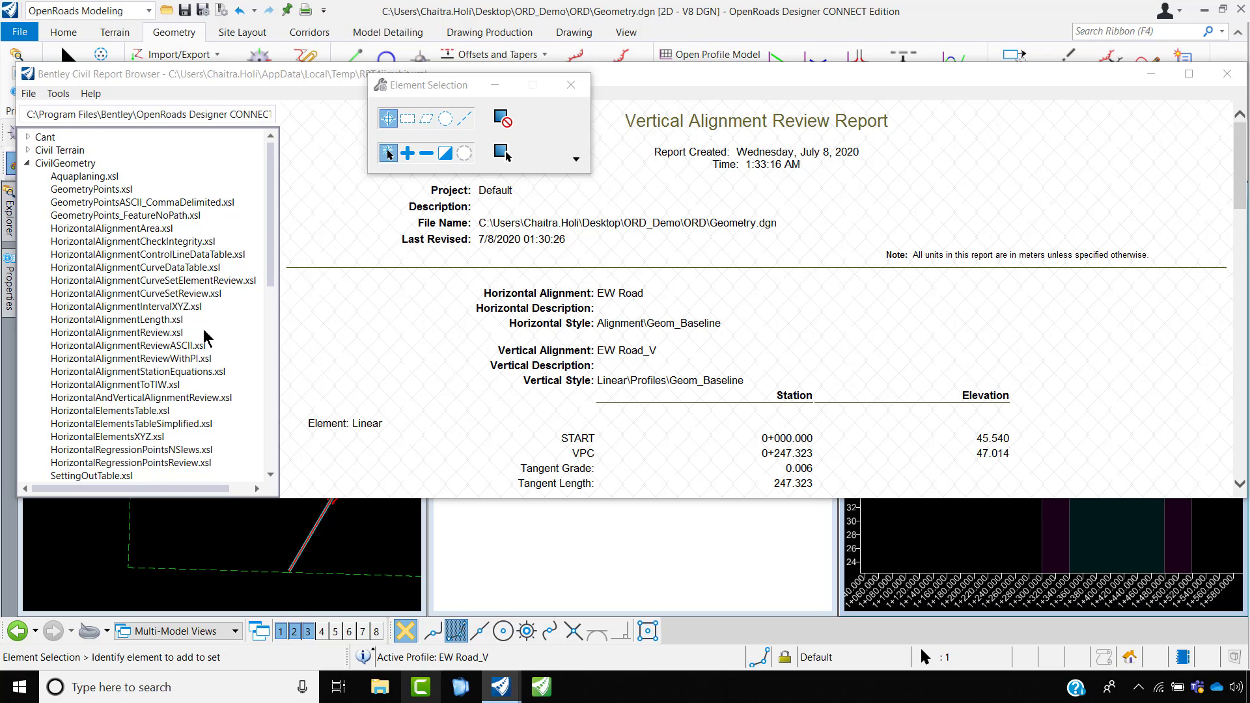
- Review the stations, elevations, grades and curve data of EW Road in the Vertical Alignment Review Report
scroll(203, 330, "down", 2)
scroll(206, 337, "up", 2)
scroll(696, 356, "down", 8)
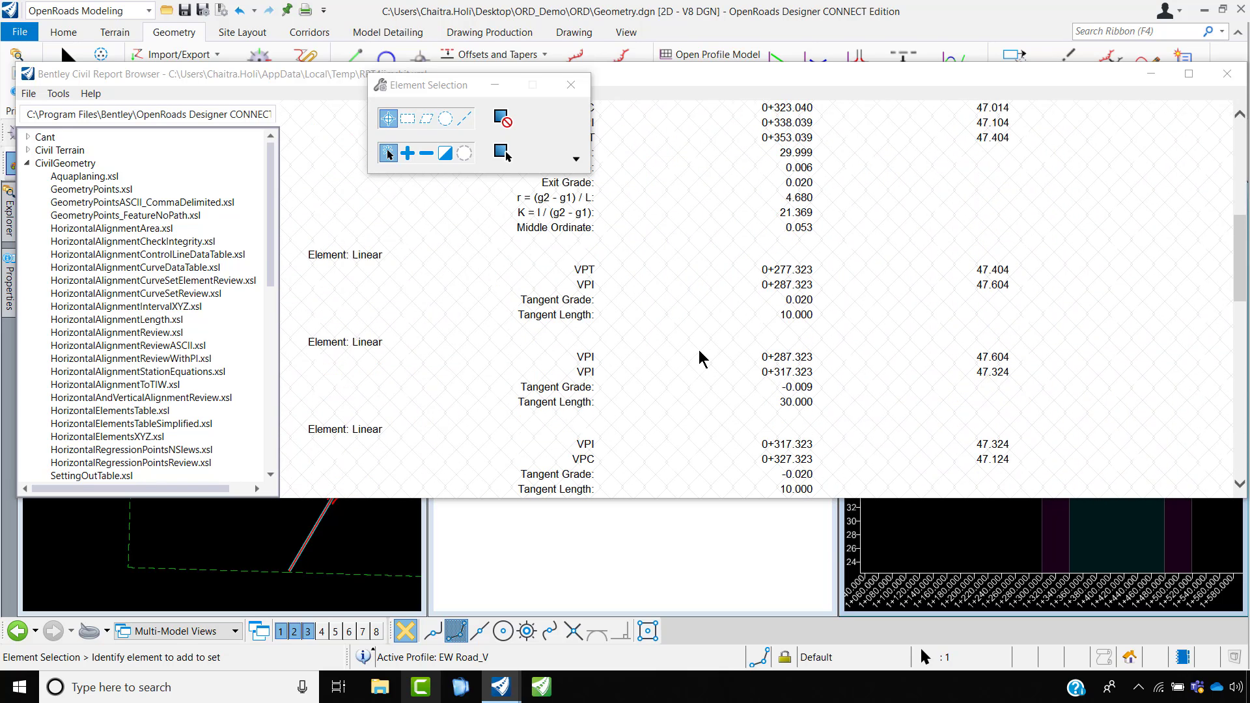
left_click(570, 85)
scroll(595, 273, "up", 3)
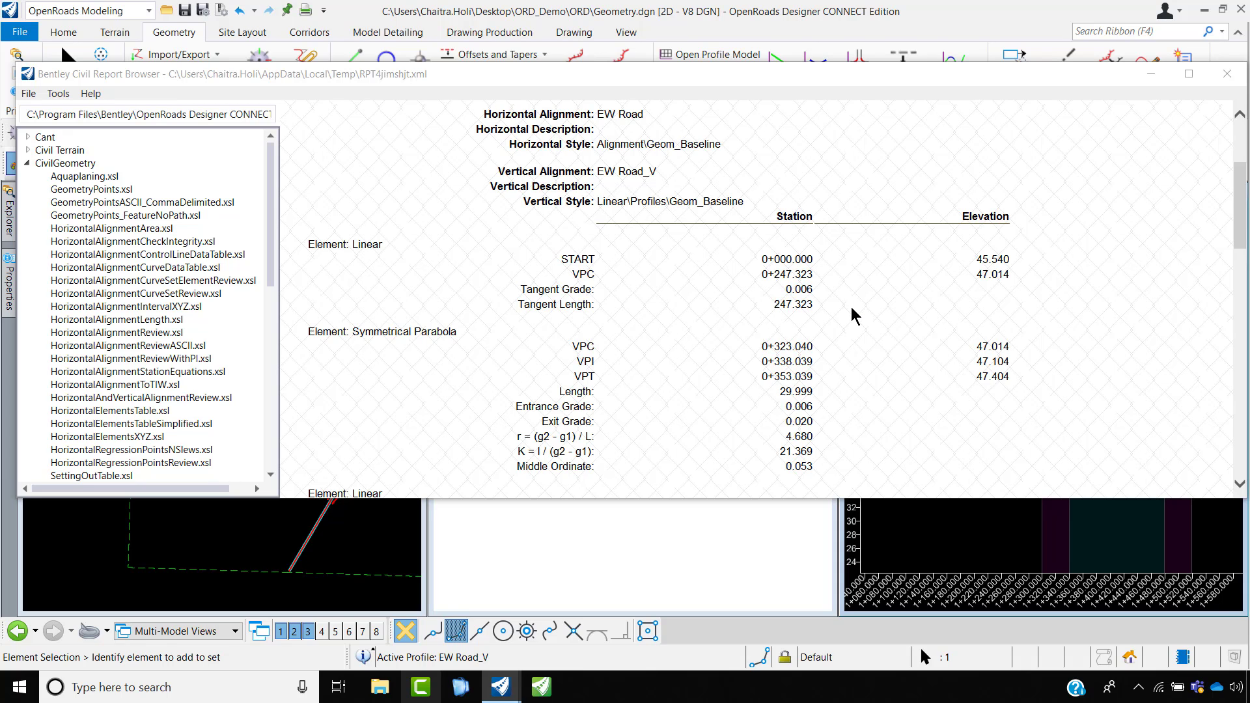
scroll(849, 307, "down", 1)
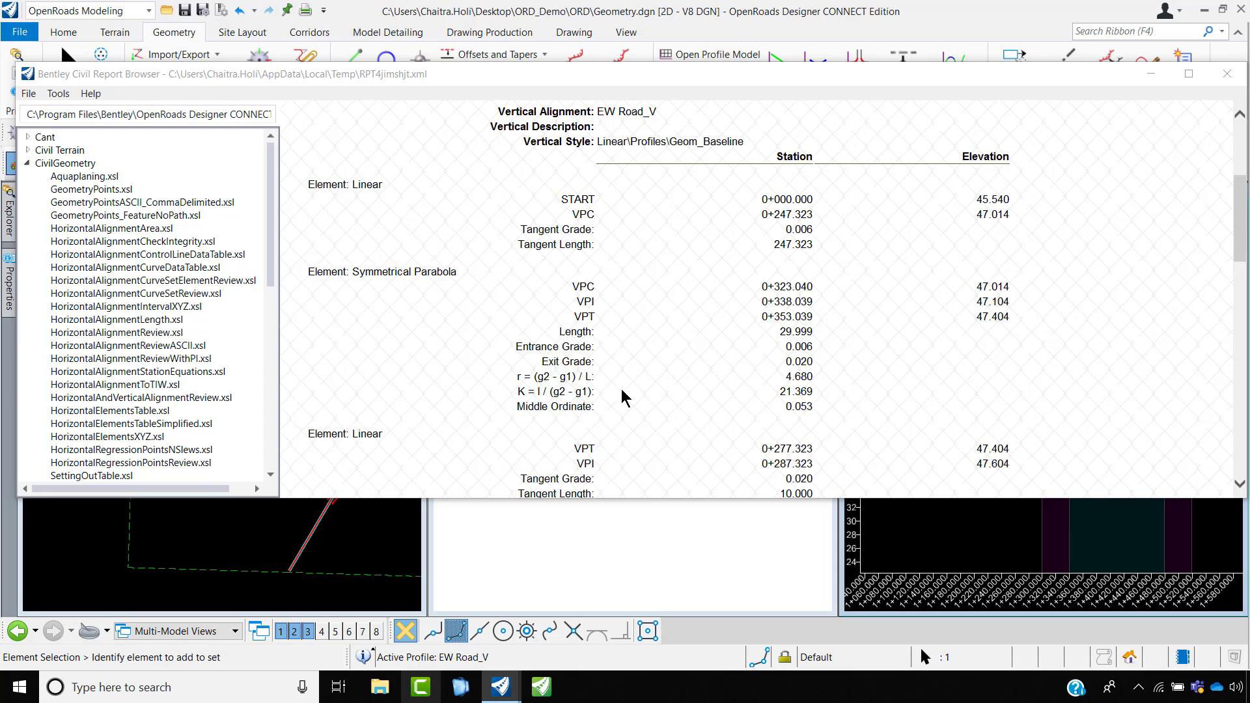
scroll(621, 390, "down", 6)
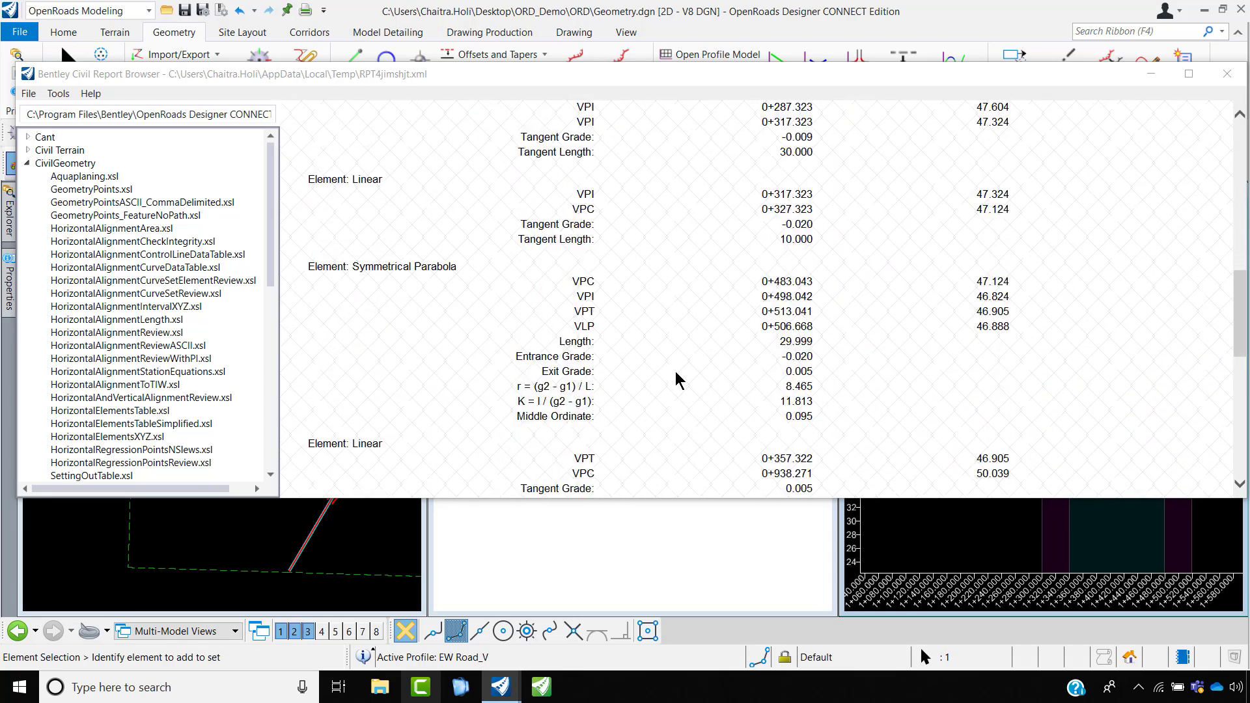
scroll(676, 376, "down", 4)
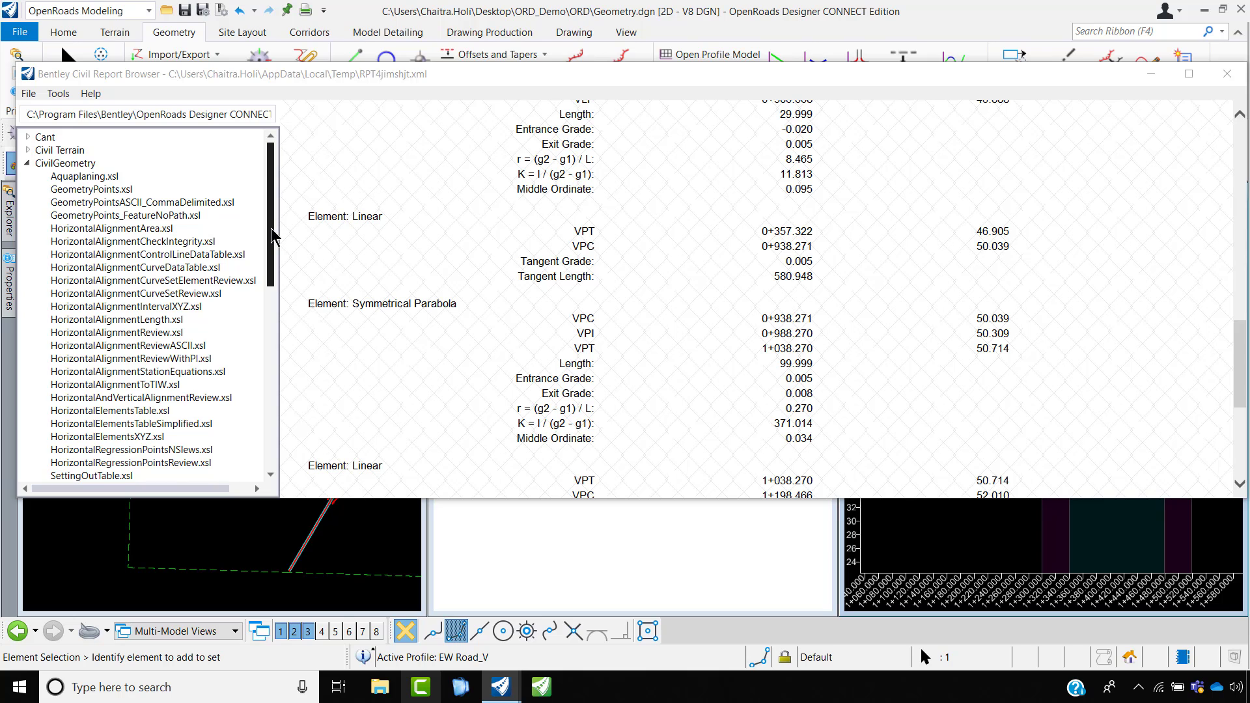
- Compare the other vertical alignment report formats for EW Road, including ReviewASCII, ReviewXY, SightDistanceReview and PointsXY
left_click_drag(272, 236, 272, 378)
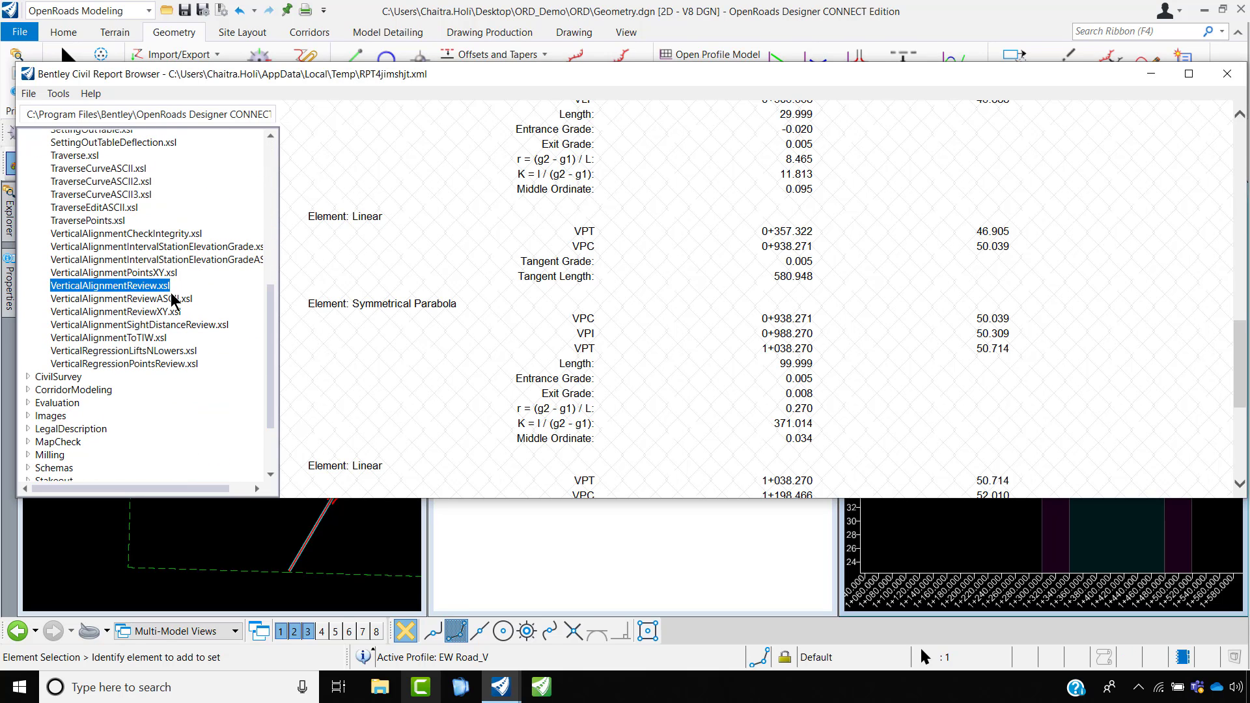
left_click(154, 299)
left_click(153, 312)
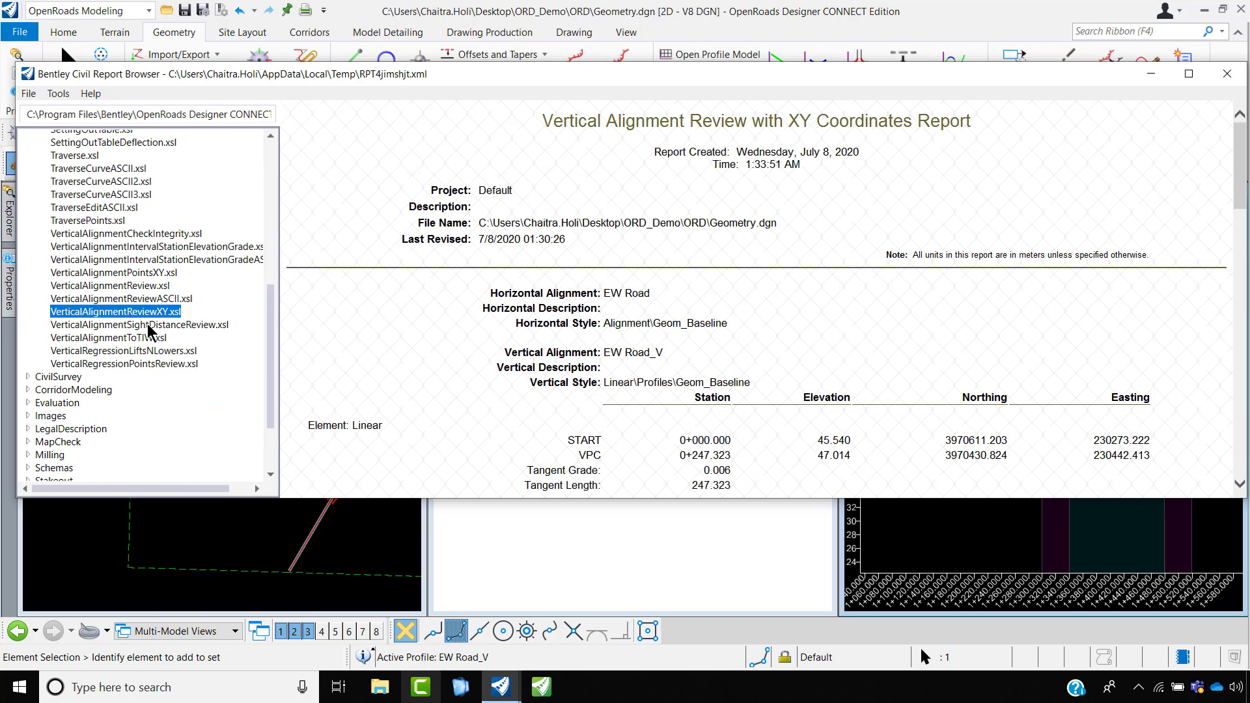
left_click(149, 325)
left_click(149, 312)
scroll(737, 378, "down", 3)
left_click(120, 276)
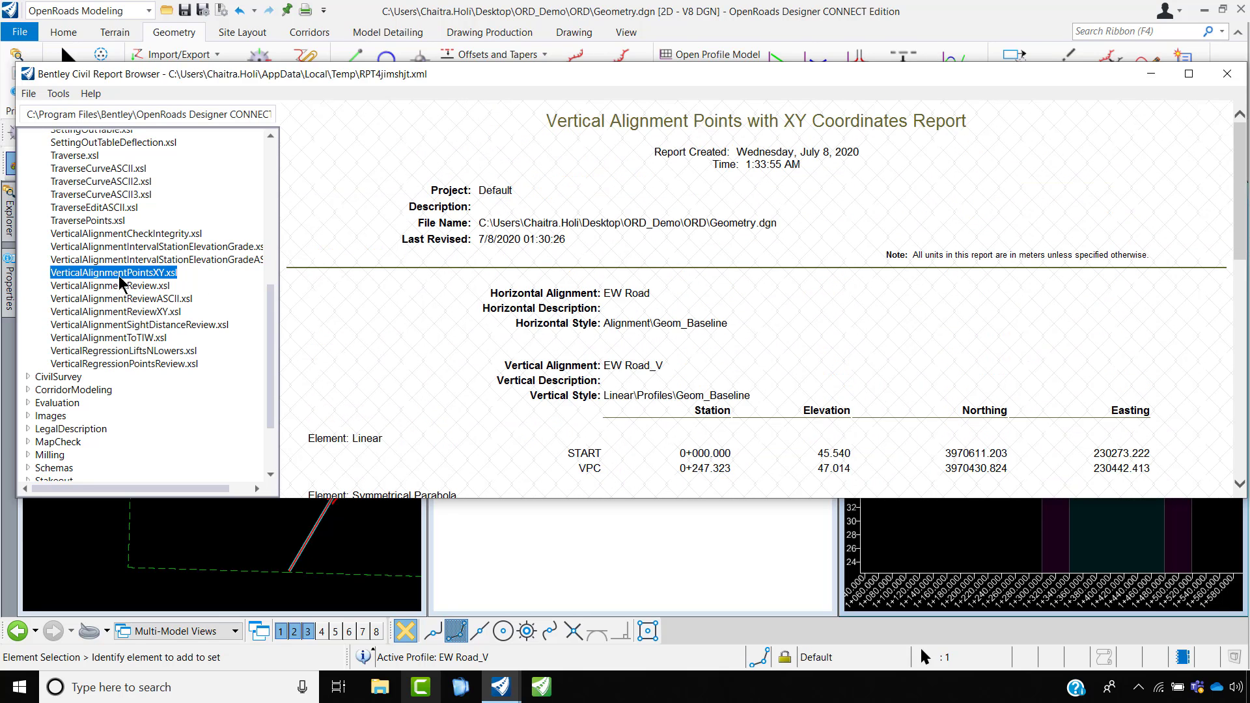
left_click(128, 287)
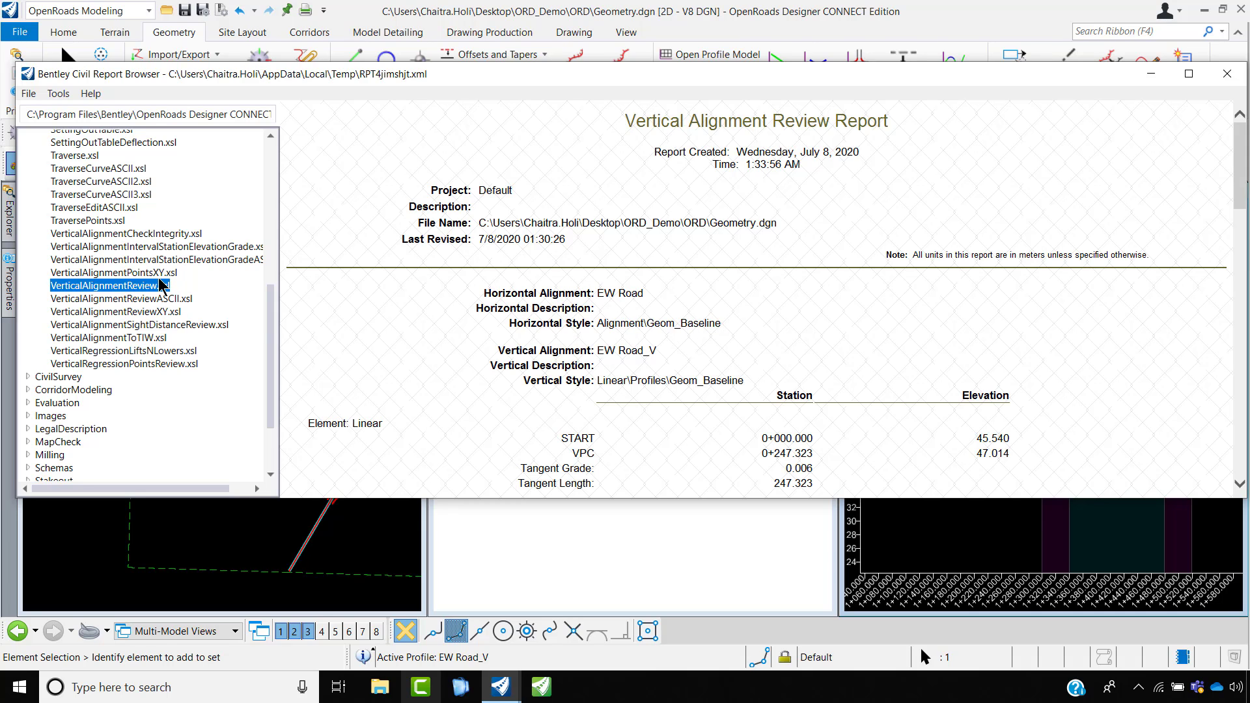
left_click(153, 298)
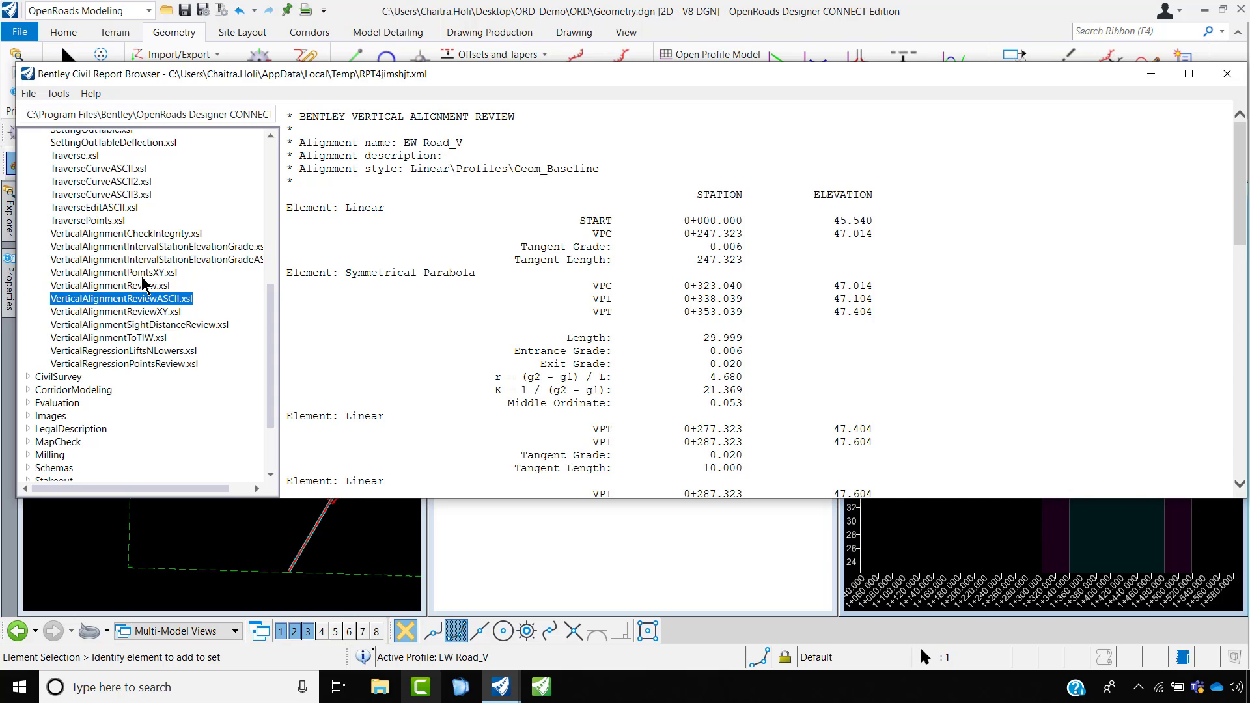
left_click(142, 276)
- Save the VerticalAlignmentReview report as XML data named Vertical_Report_NSRoad in the Output folder and close the report browser
left_click(154, 290)
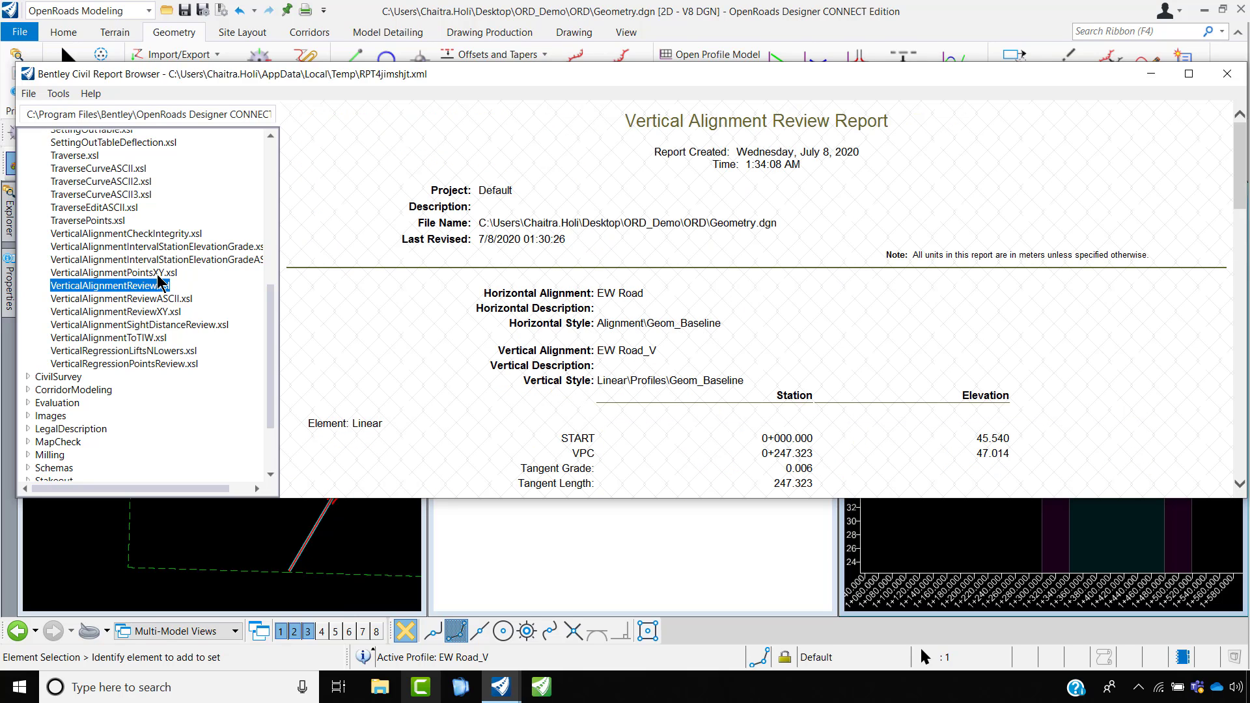
left_click(29, 93)
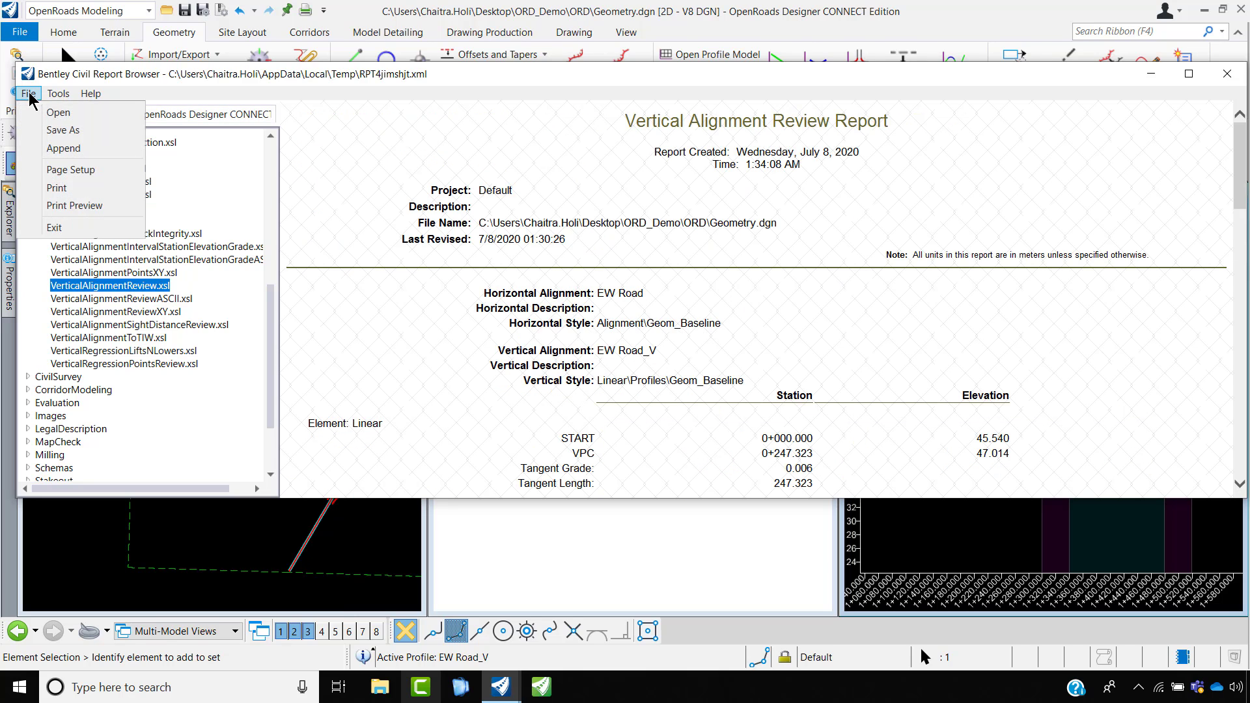
left_click(63, 130)
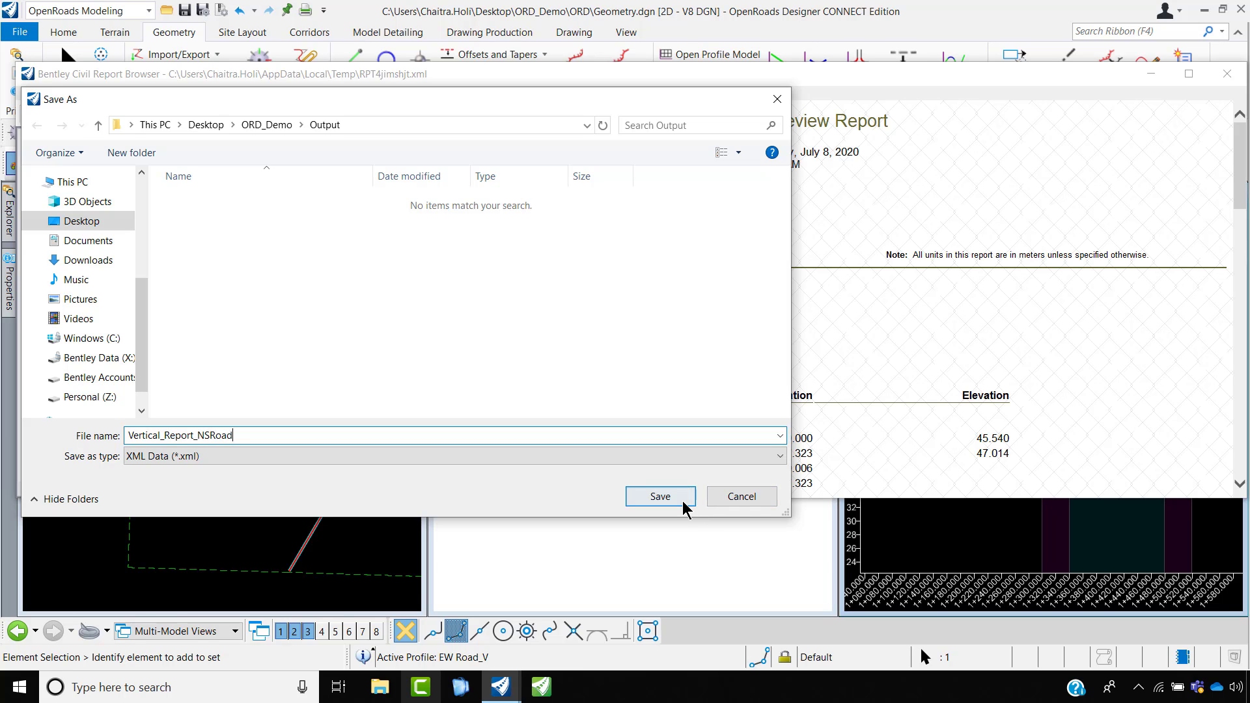
left_click(660, 496)
left_click(1227, 74)
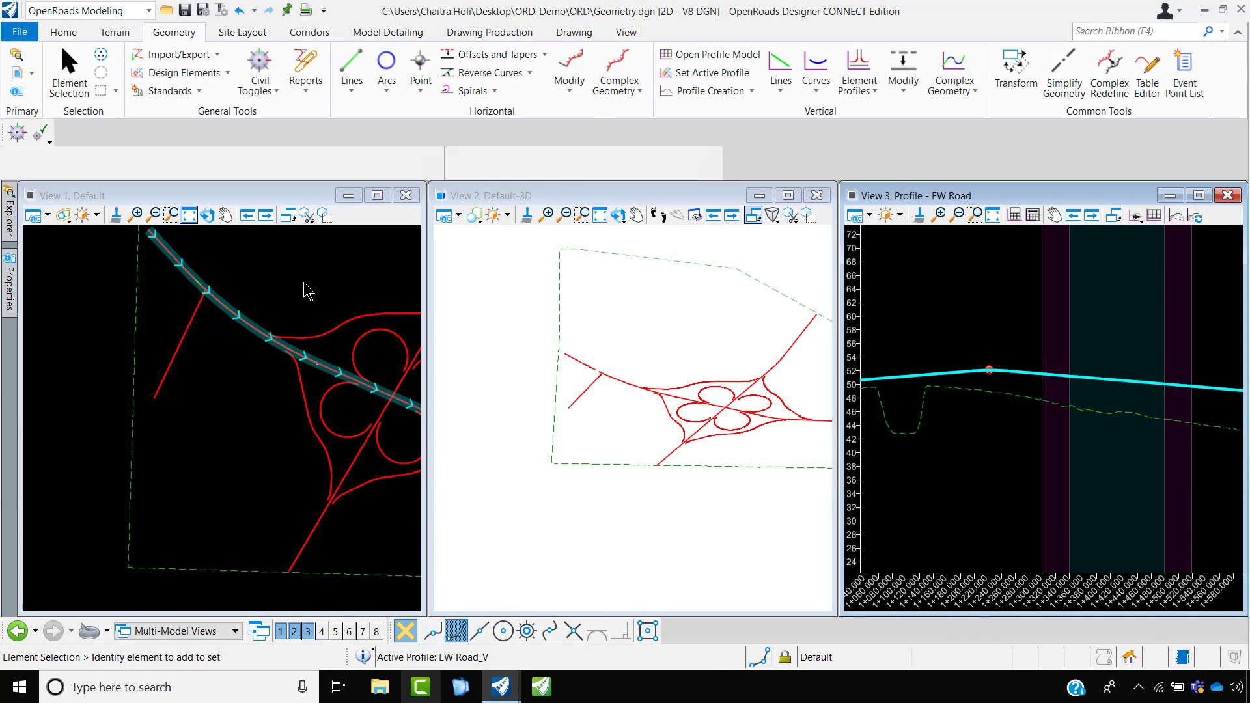
- Clear the EW Road selection and examine the interchange's road and ramp alignments in the plan view
left_click(307, 287)
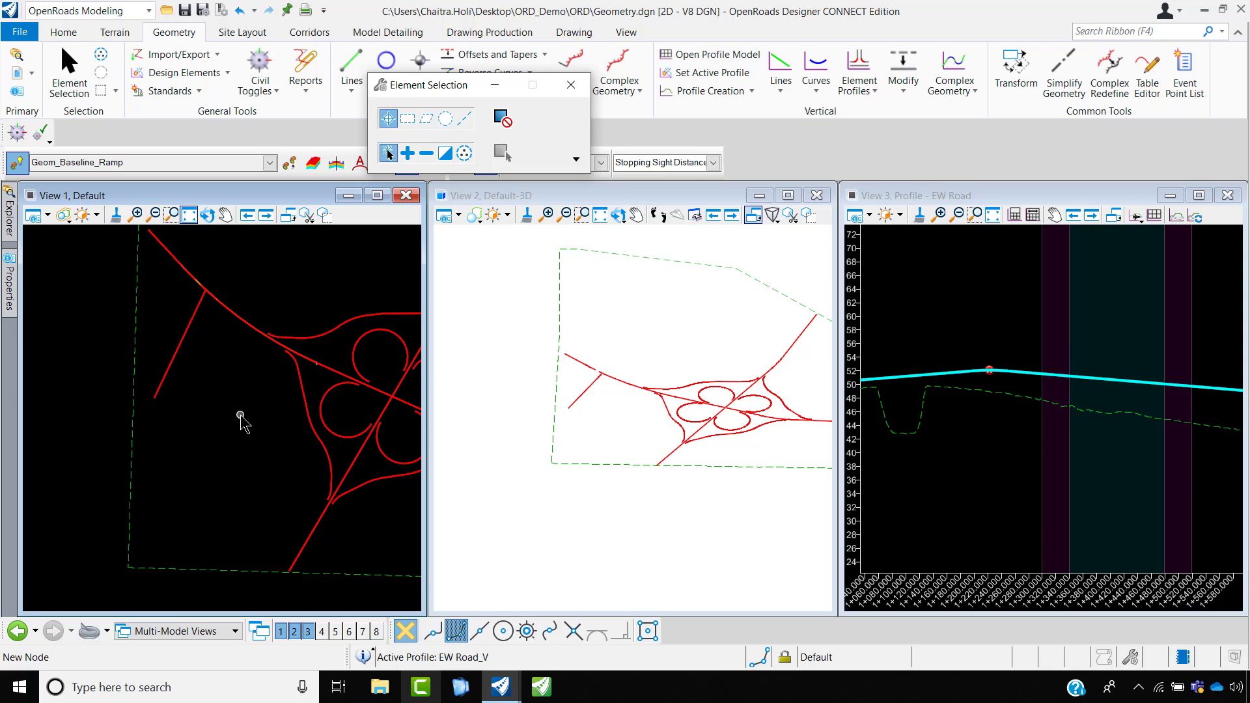
scroll(120, 451, "down", 3)
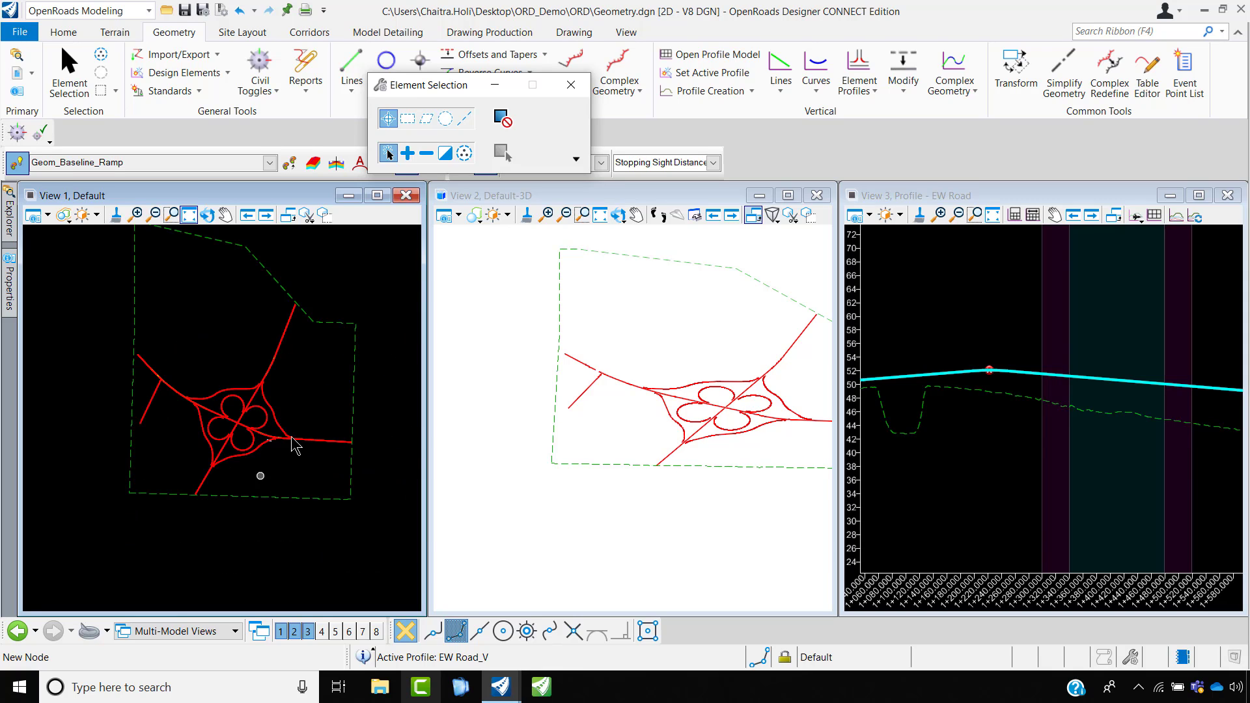
scroll(176, 454, "up", 3)
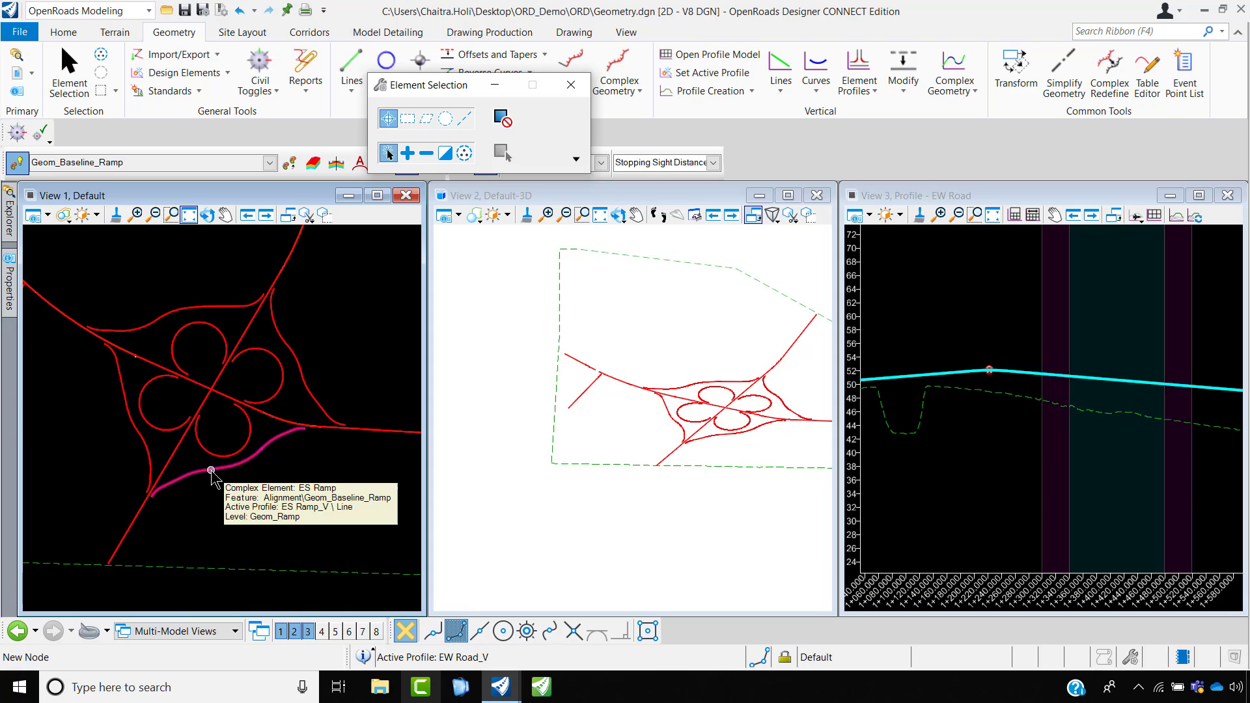
scroll(231, 408, "up", 1)
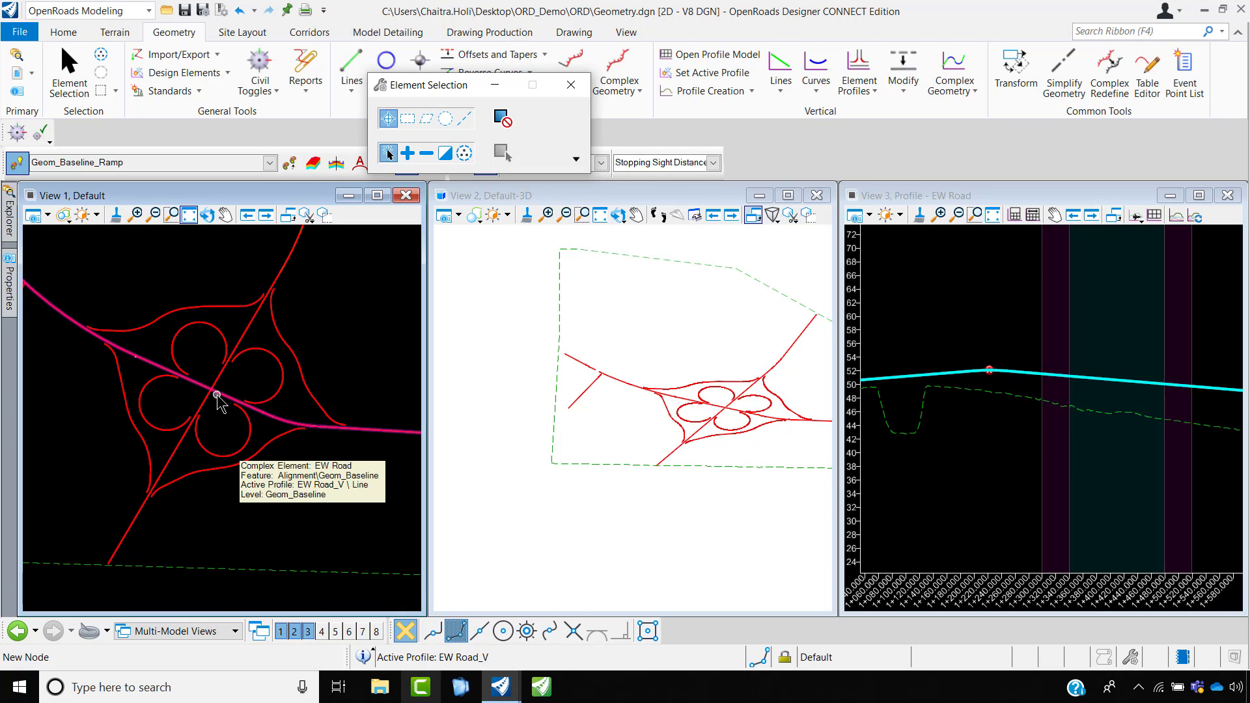
left_click(571, 85)
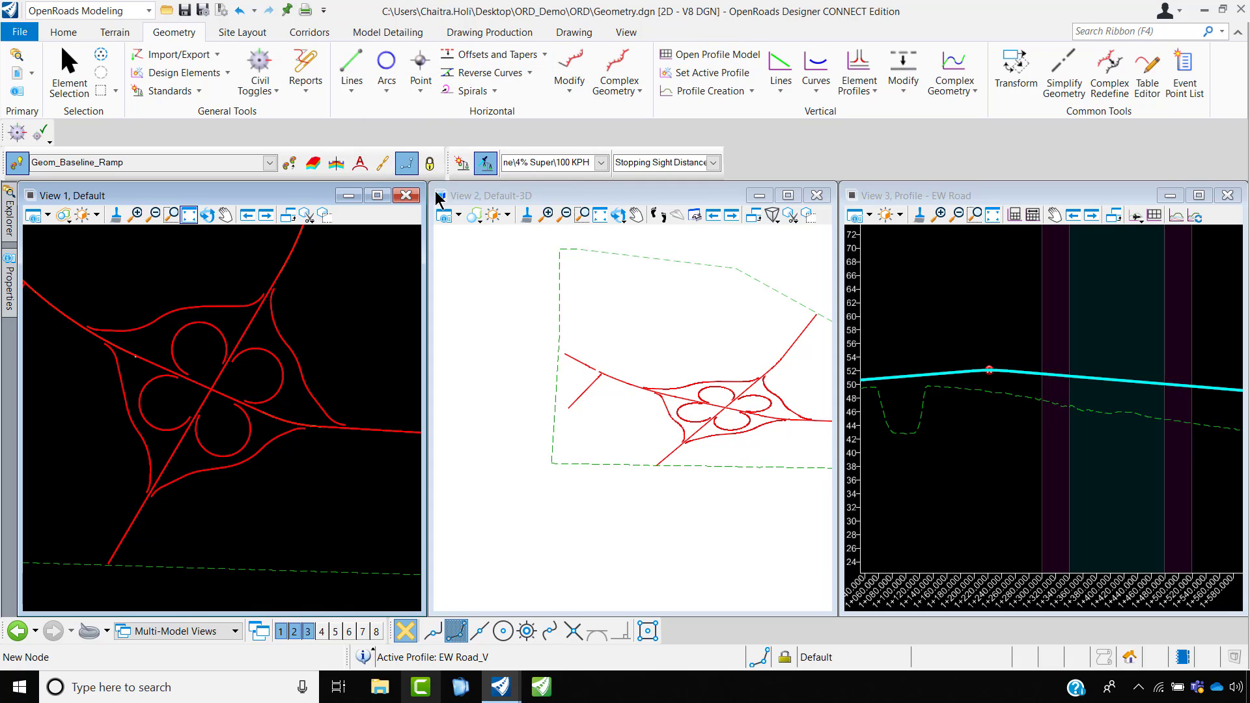
- Rotate the 3D view dynamically to examine the interchange alignments from a low oblique angle
left_click(306, 34)
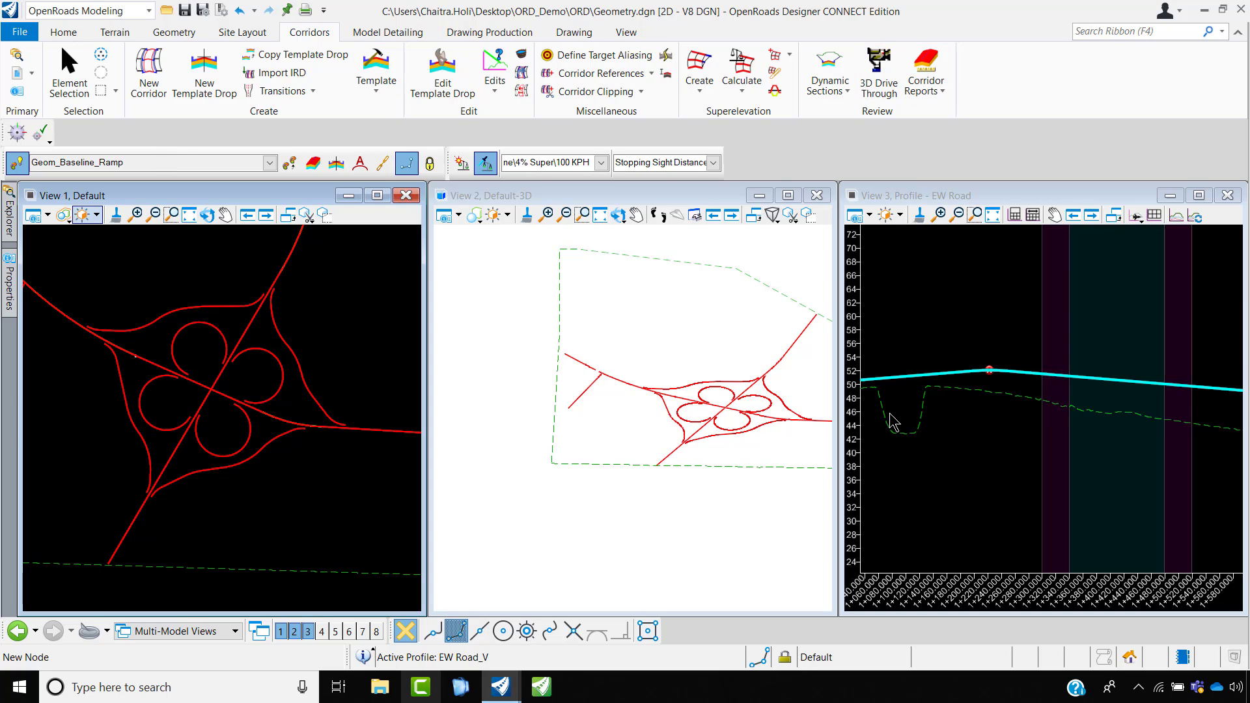
scroll(682, 411, "up", 2)
scroll(503, 331, "down", 3)
scroll(502, 329, "down", 1)
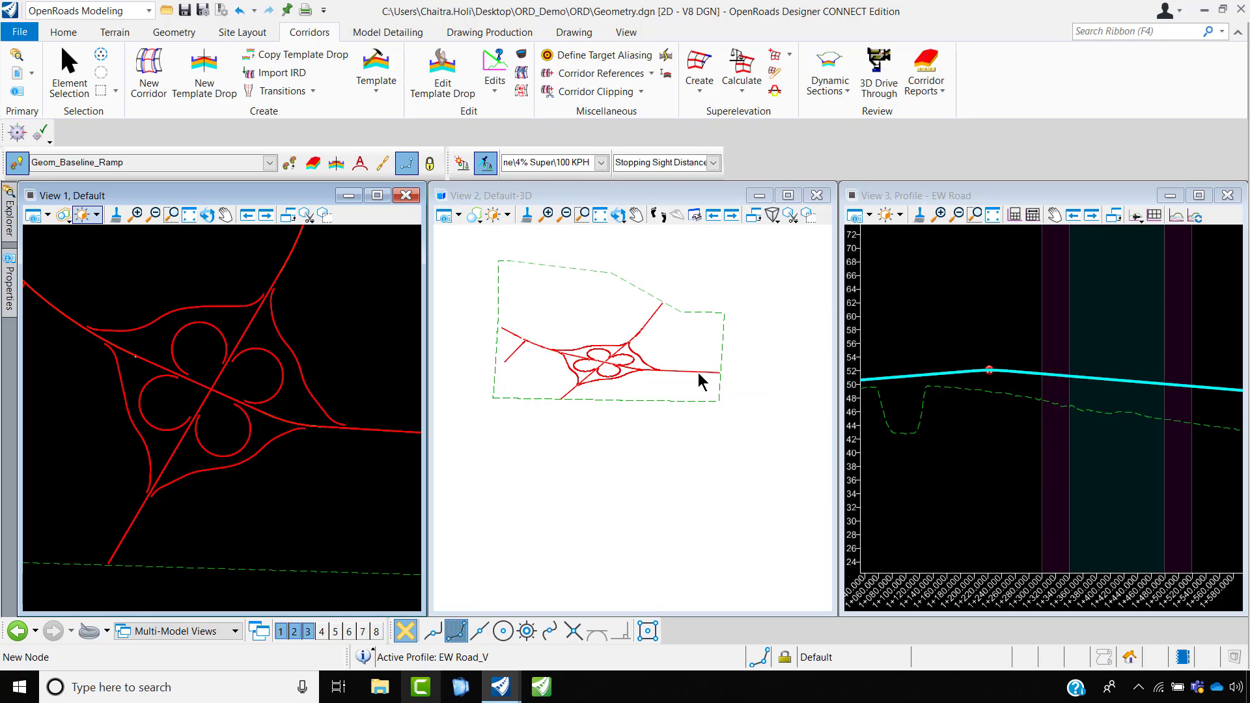
scroll(726, 378, "up", 2)
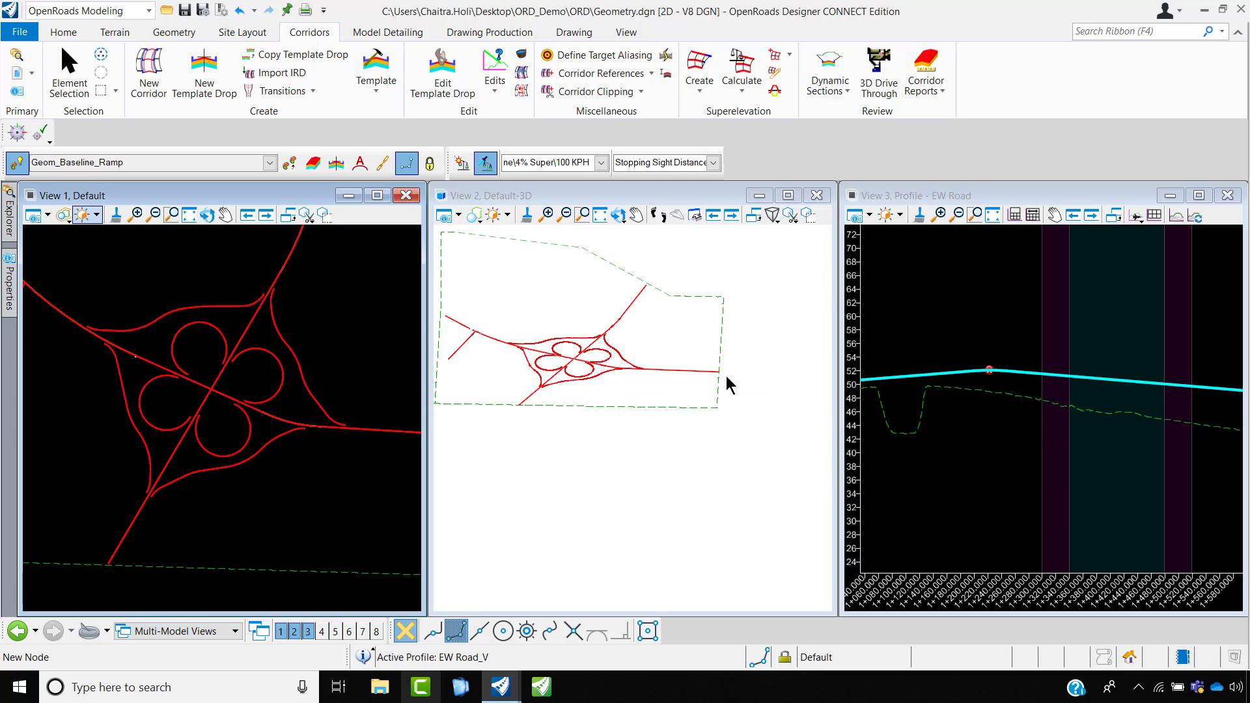
left_click(616, 216)
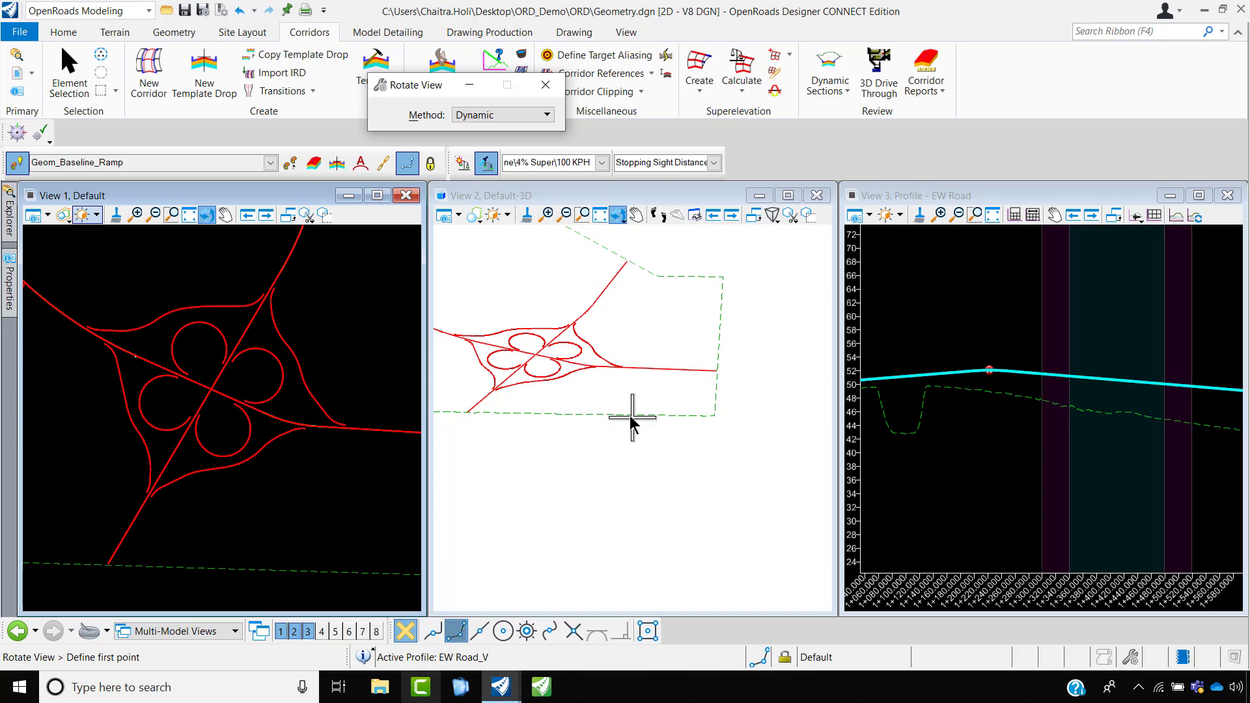
left_click(636, 368)
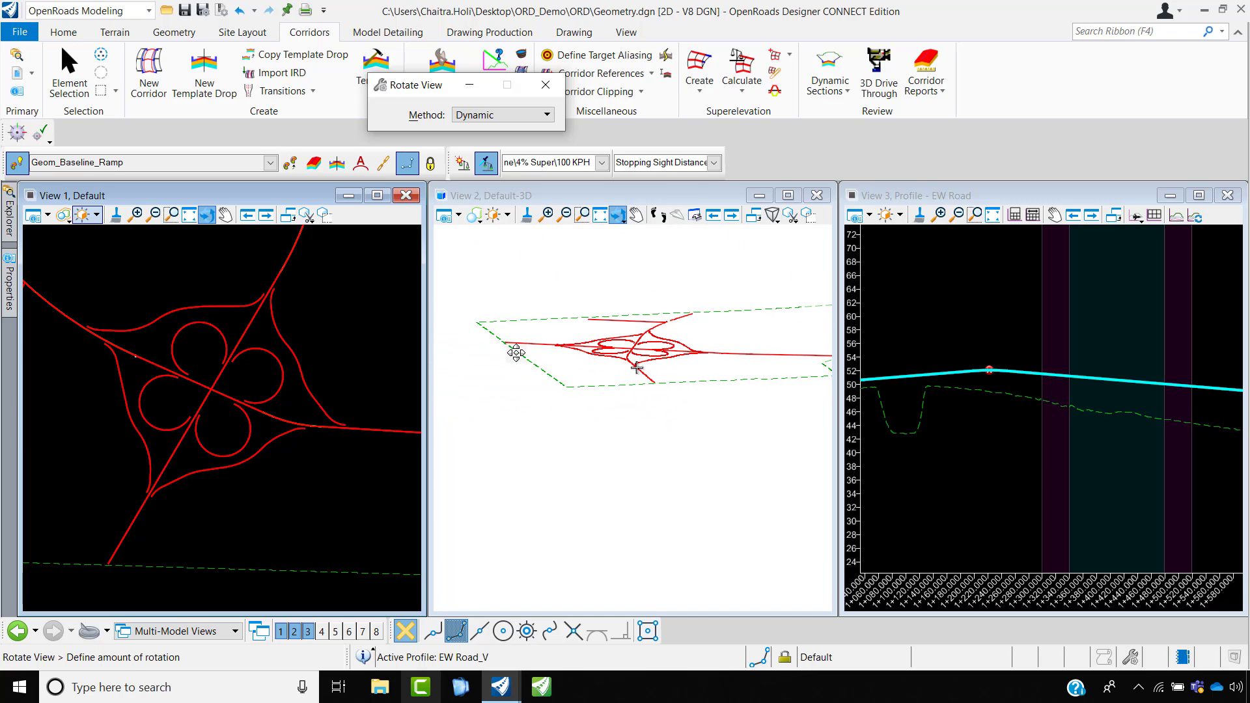
left_click(515, 351)
left_click(622, 405)
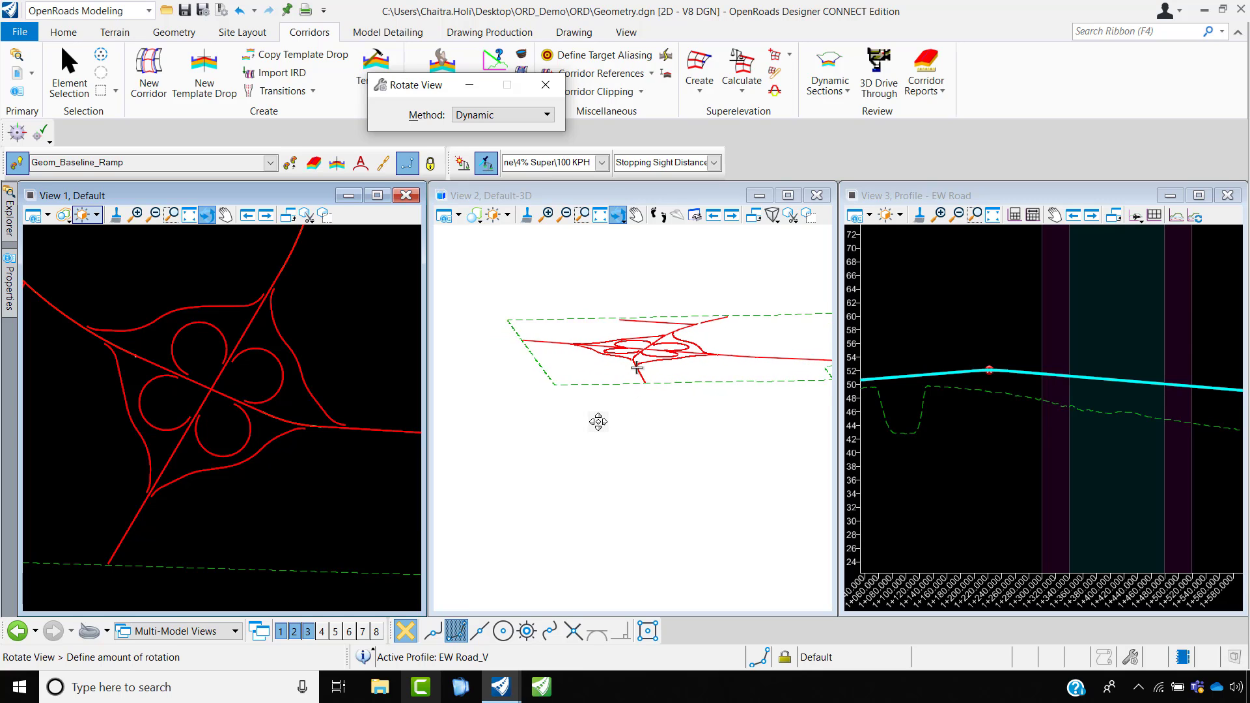
left_click(619, 377)
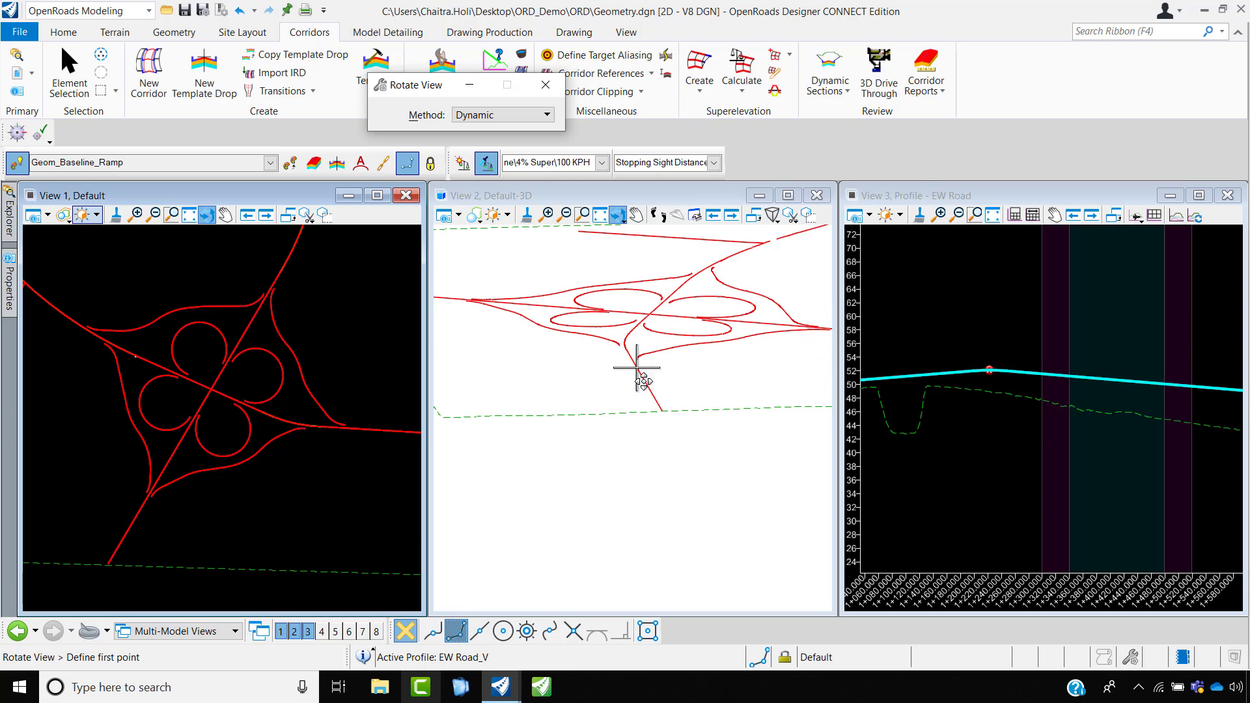
right_click(629, 396)
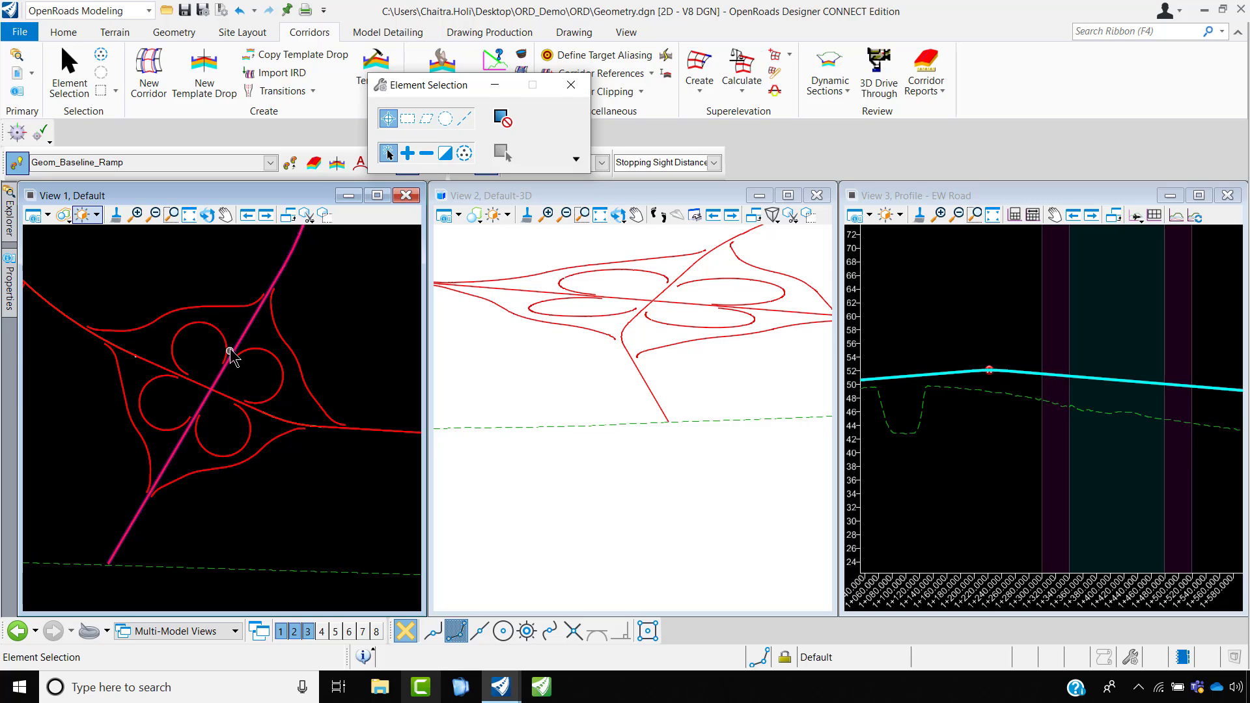
left_click(571, 84)
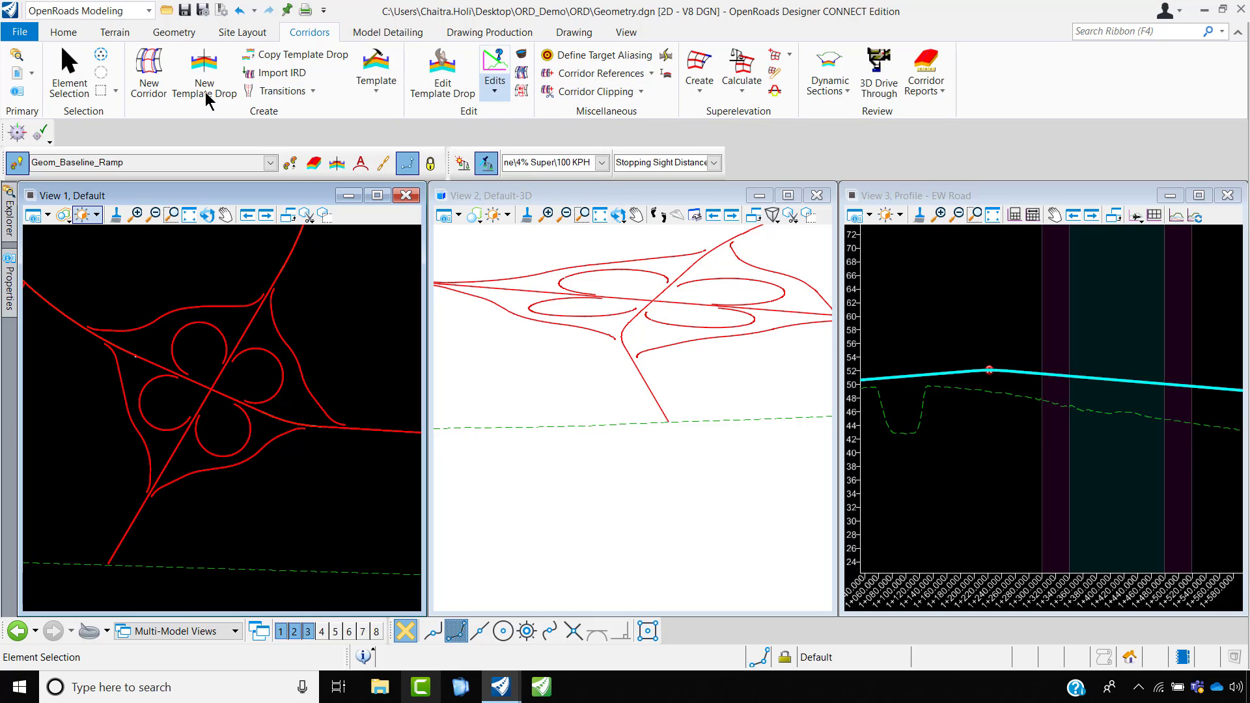
left_click(157, 76)
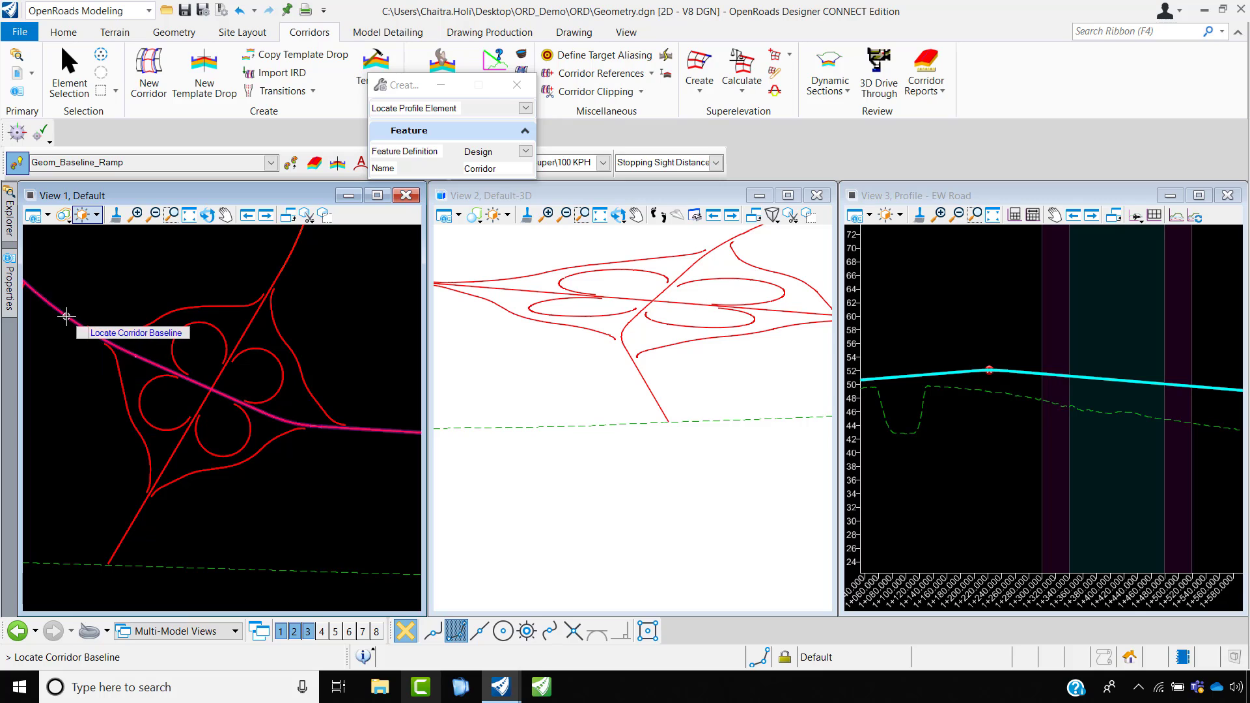
left_click(66, 317)
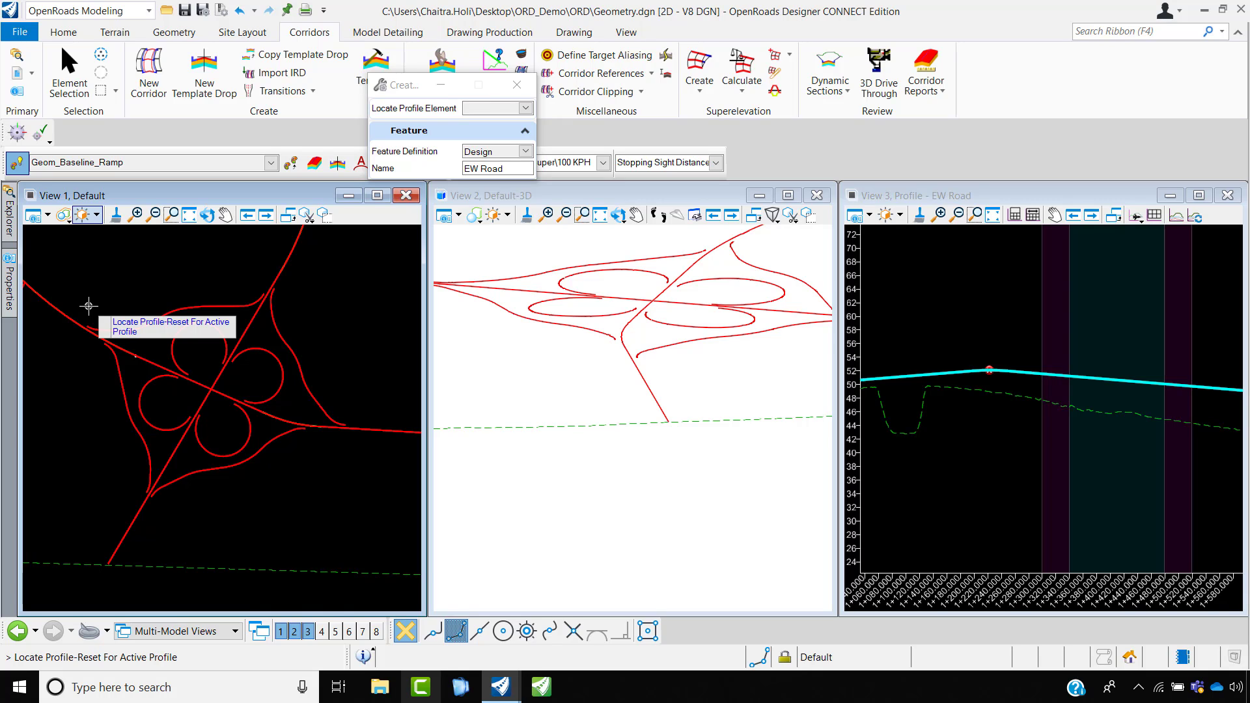
key("Escape")
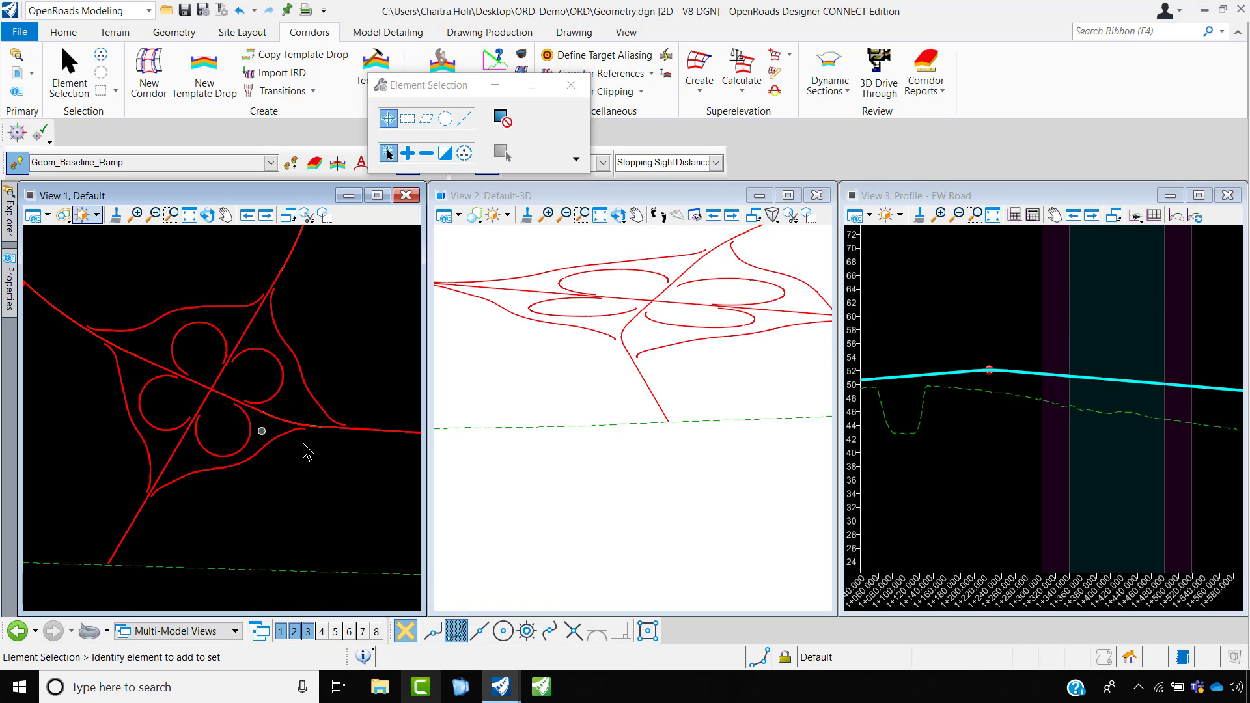
- Examine the EW Road vertical alignment against the existing ground over its full length in the profile view
left_click(1035, 396)
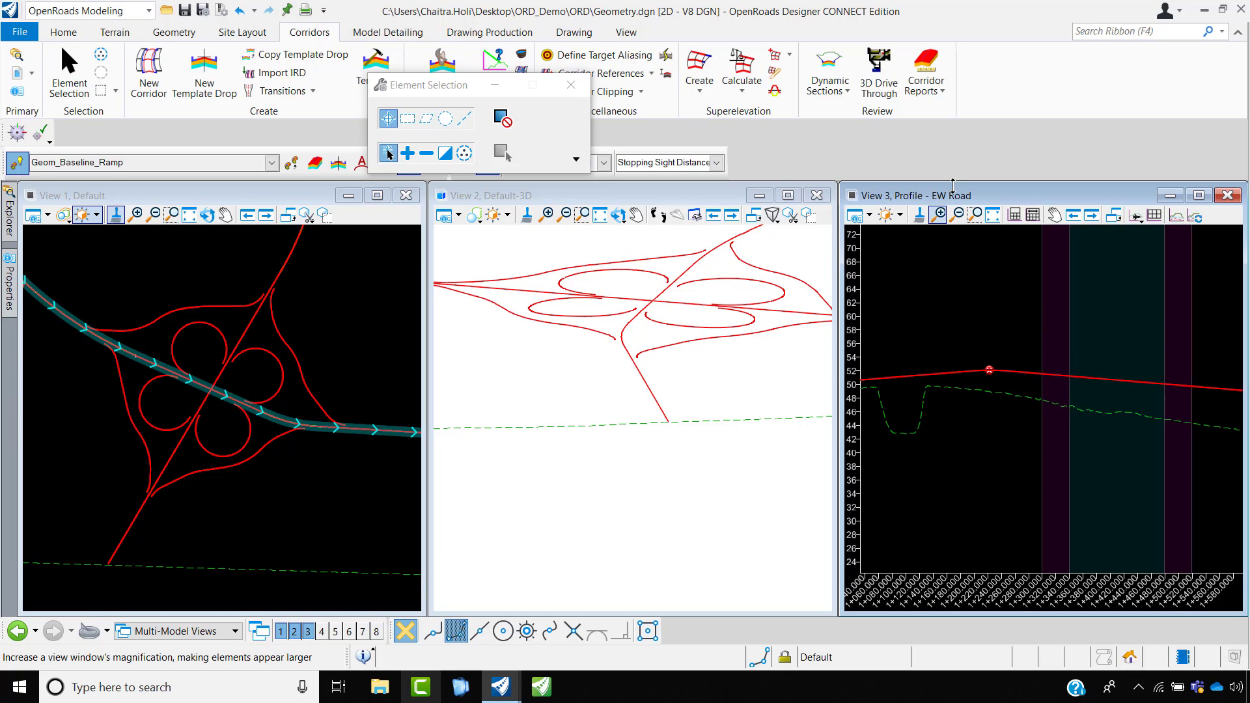
left_click(1034, 375)
mouse_move(1128, 381)
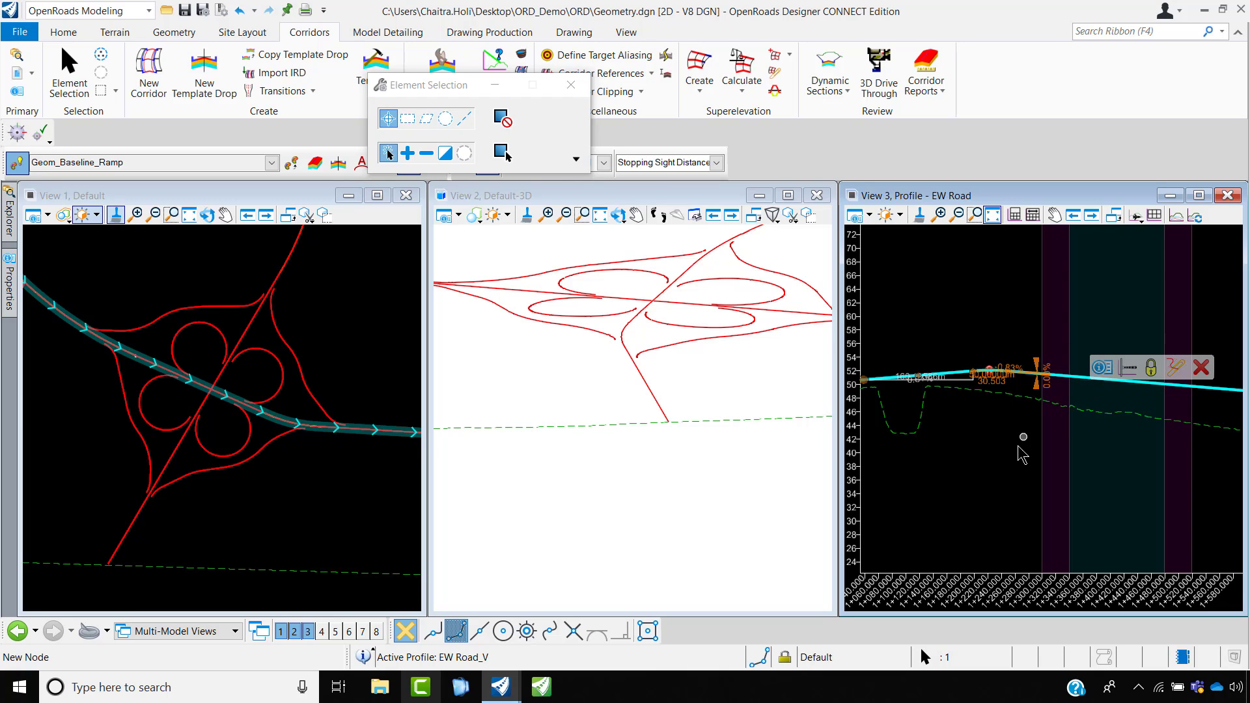
scroll(1022, 455, "down", 2)
scroll(1019, 449, "down", 1)
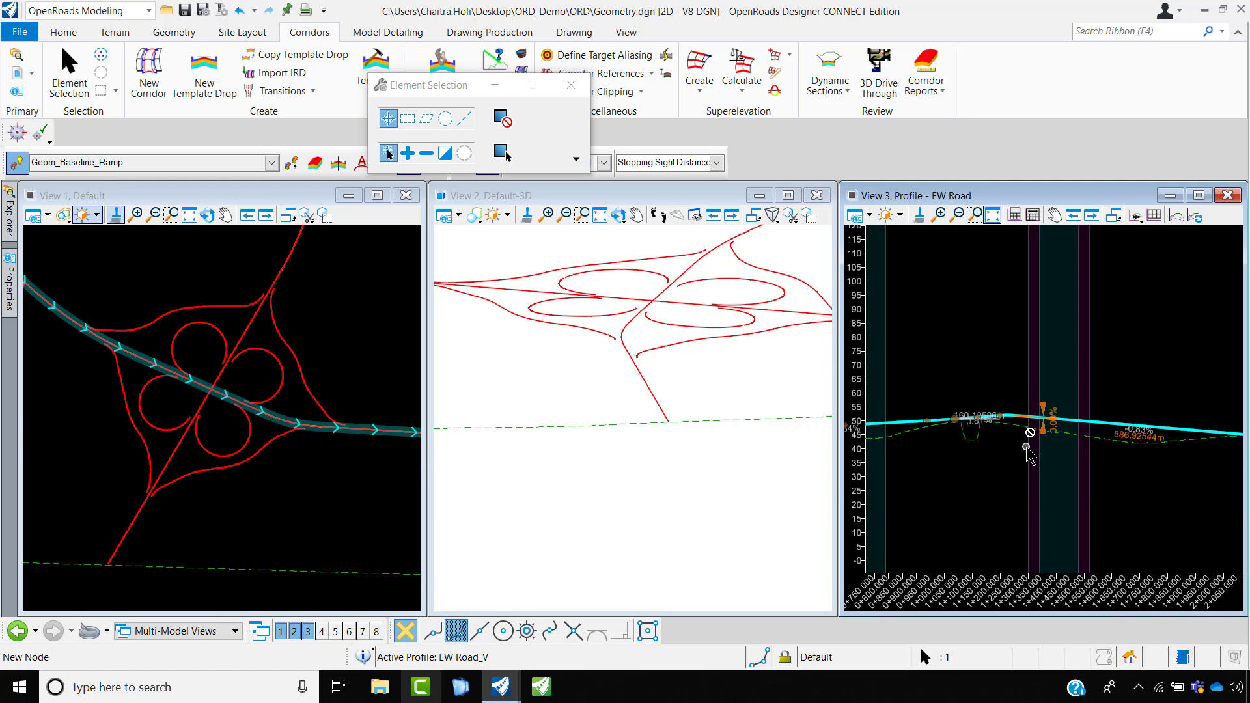
scroll(1031, 441, "down", 2)
left_click(983, 387)
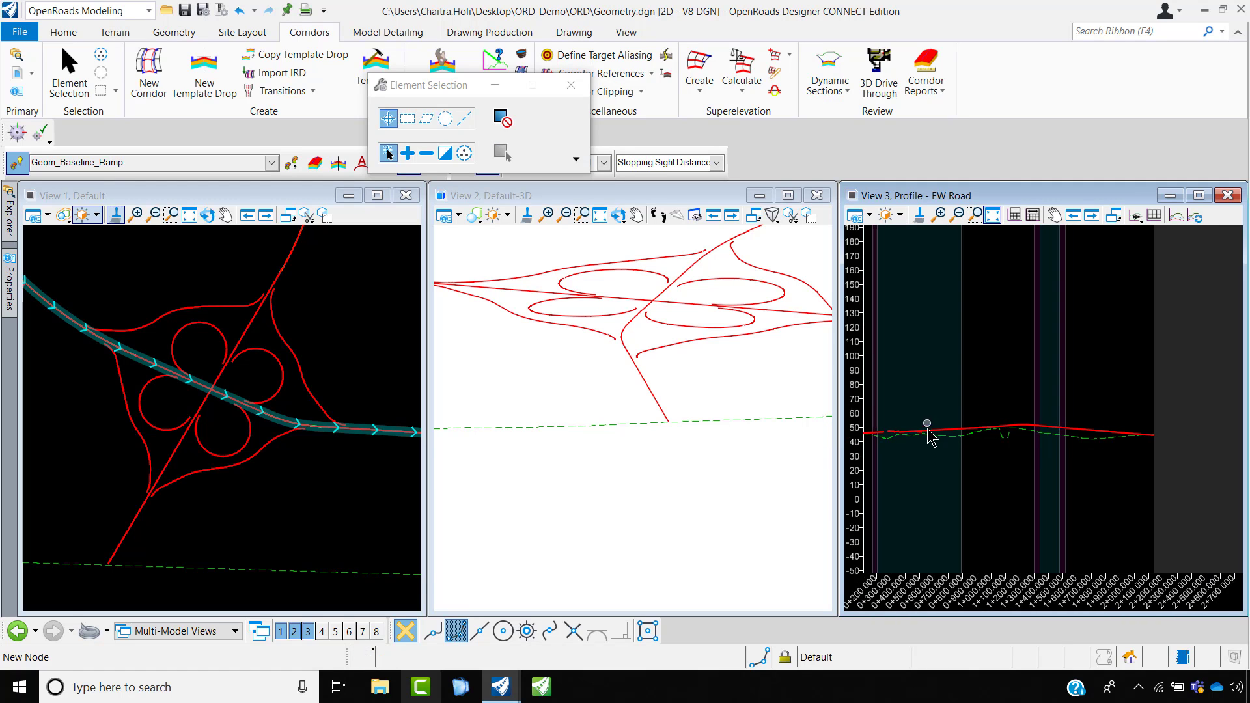
- Examine the EW Road profile's crest curve above the ground dip near station 1+100, selecting the profile to view its geometry and clearing the selection
scroll(1007, 431, "down", 4)
scroll(963, 431, "up", 2)
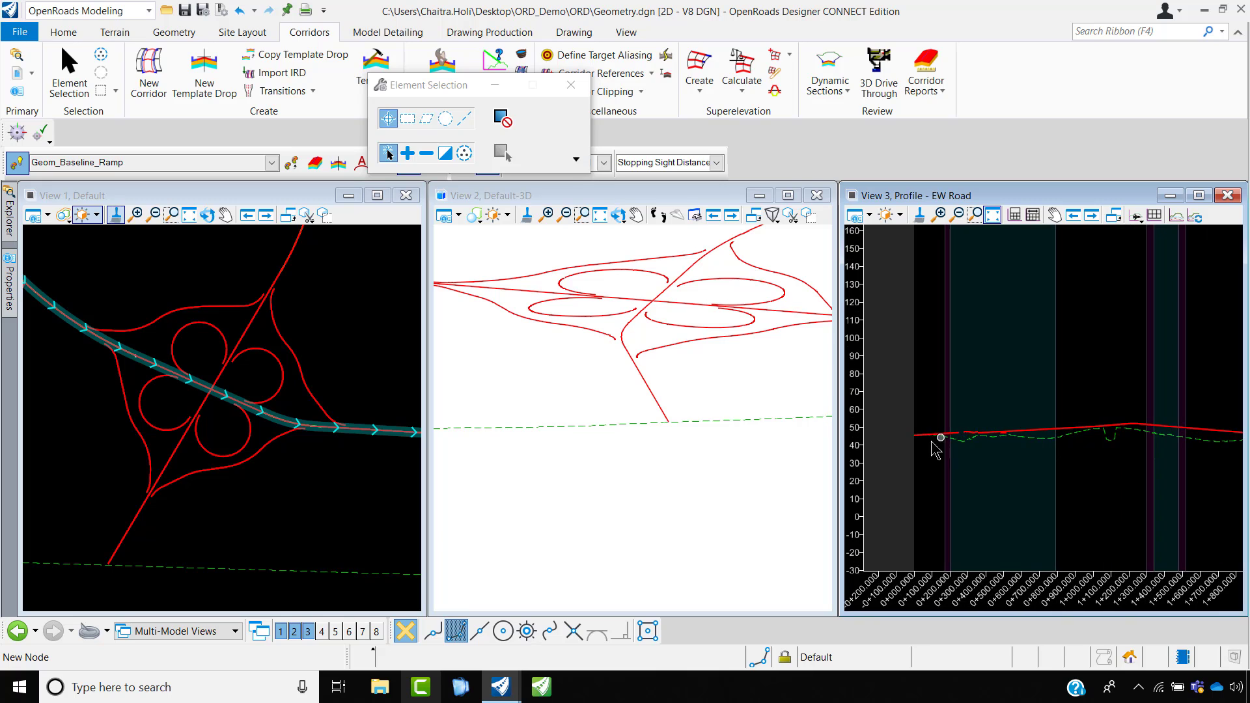
scroll(935, 436, "up", 2)
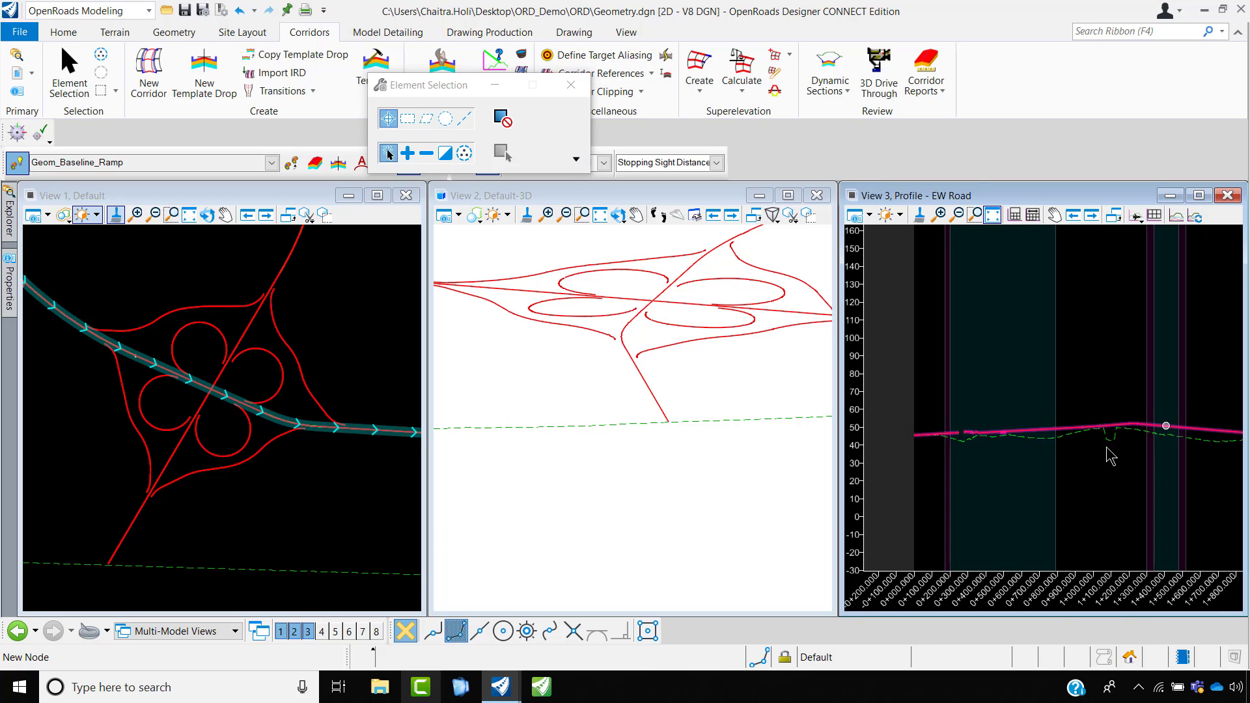
scroll(1159, 436, "up", 3)
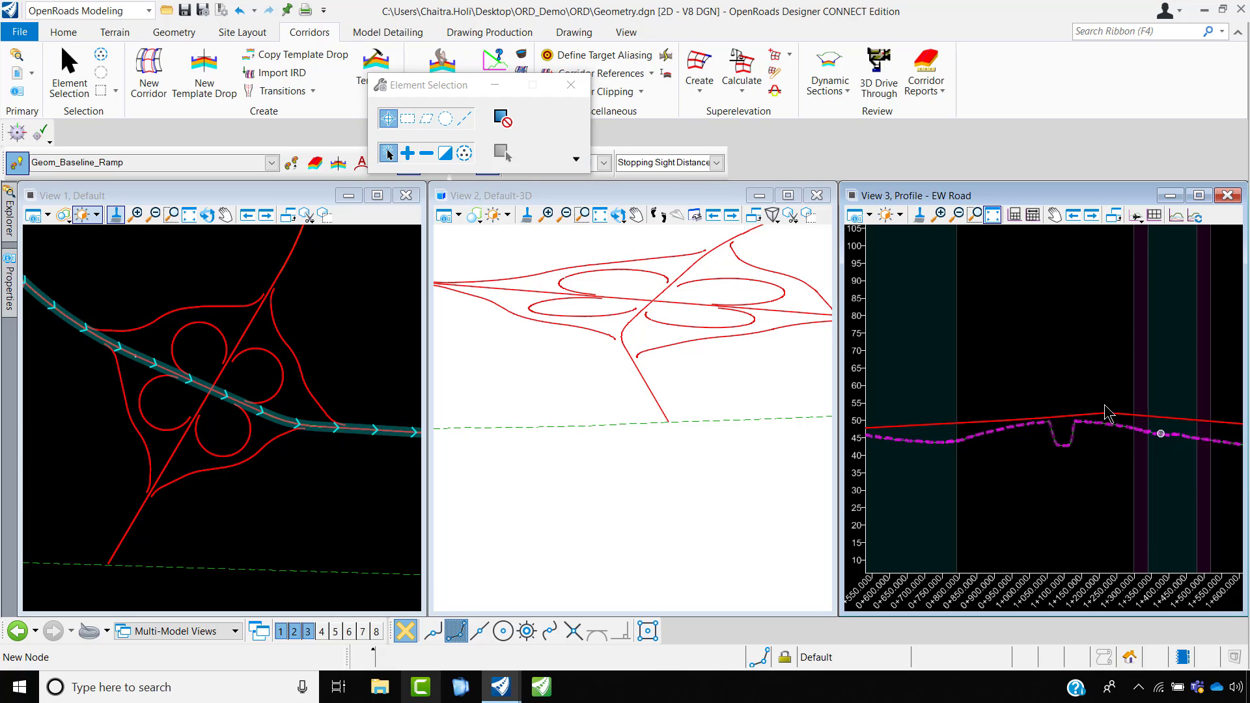
scroll(1134, 423, "up", 1)
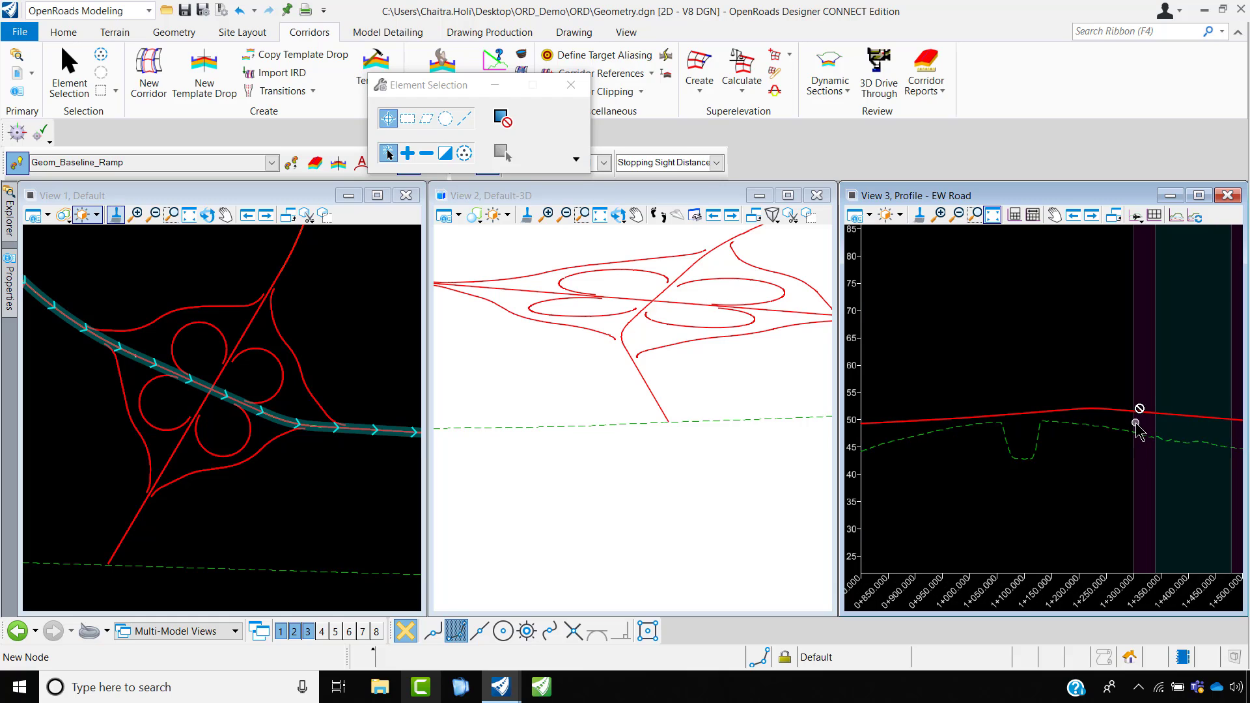
scroll(1130, 420, "up", 1)
left_click(1124, 409)
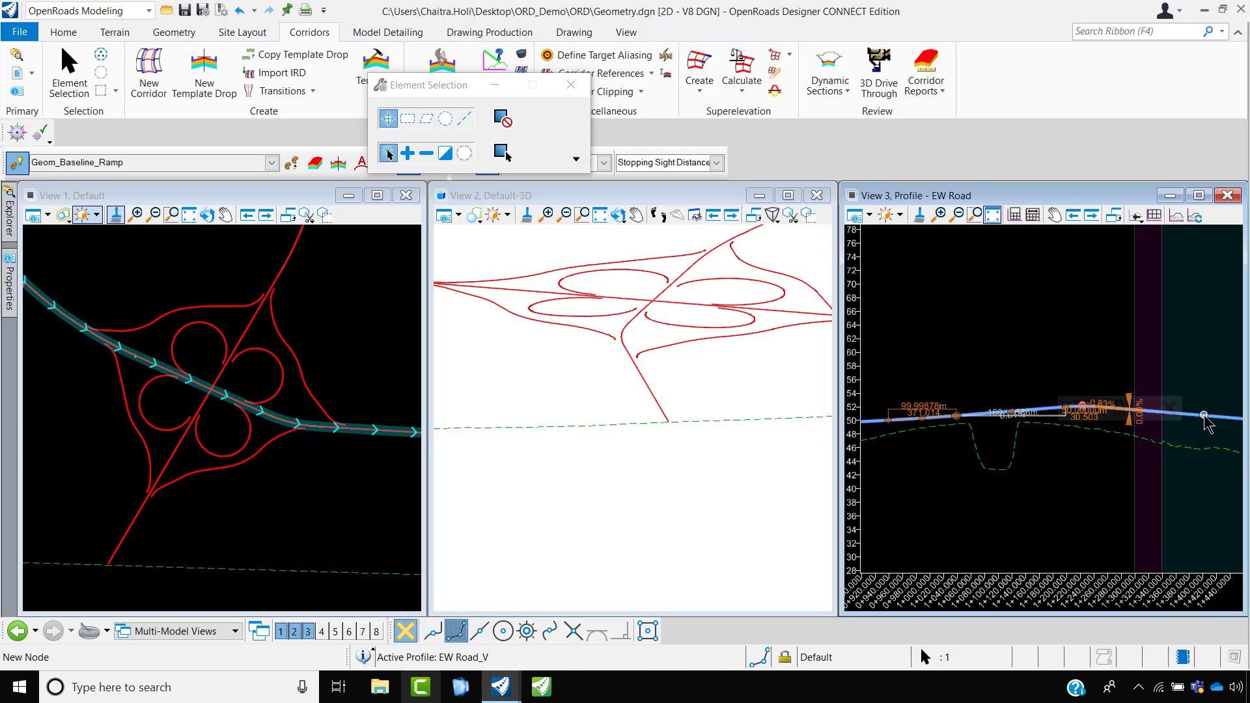
scroll(1118, 480, "down", 2)
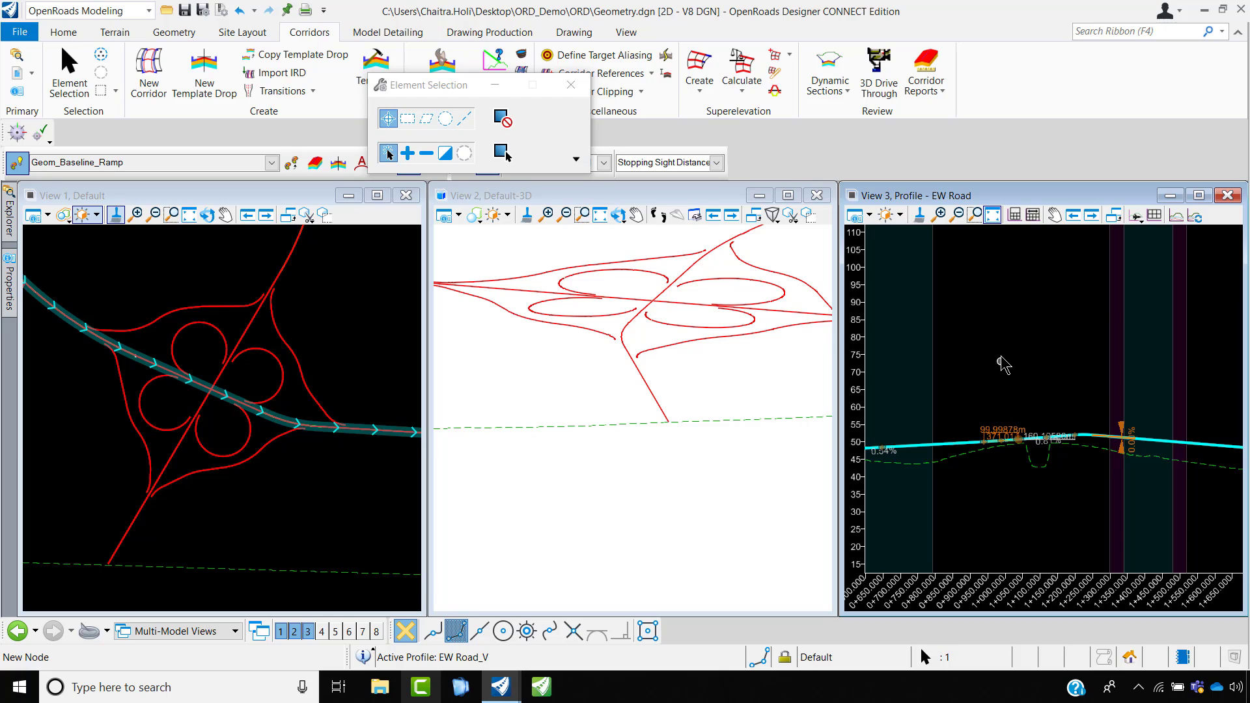
left_click(974, 383)
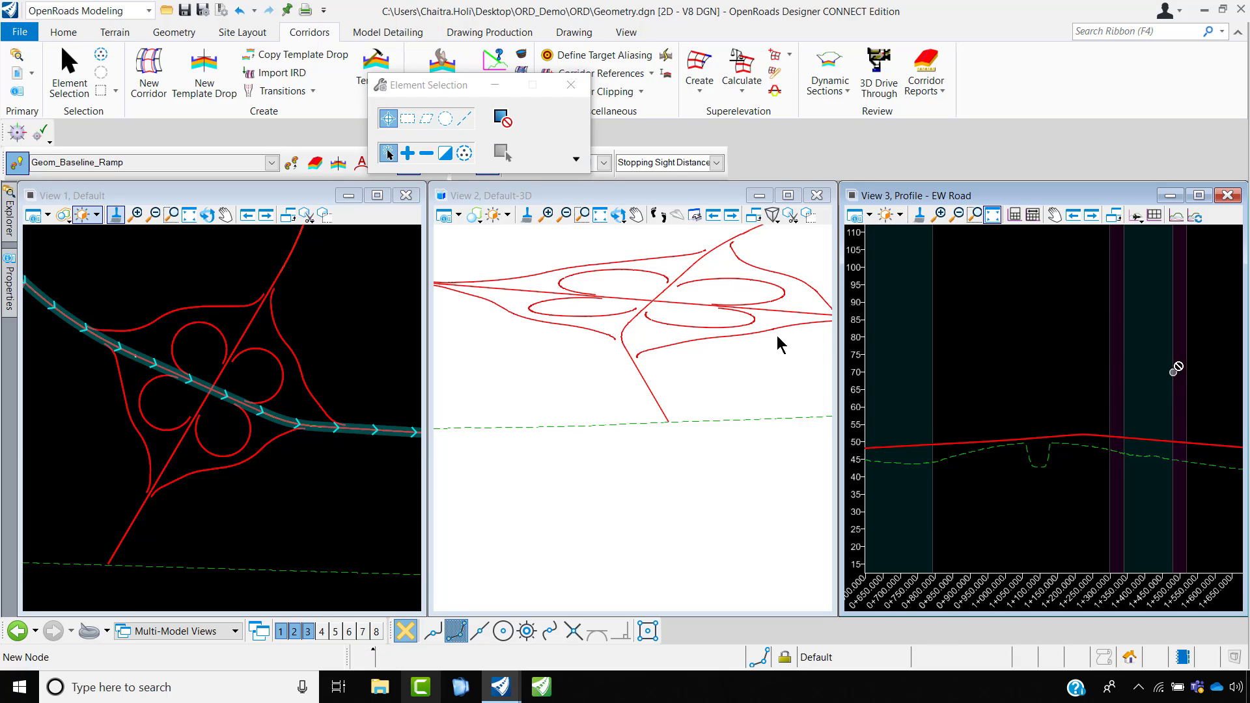
- Create a corridor named EW Road along the EW Road alignment, using its active profile and the Design feature definition
left_click(150, 75)
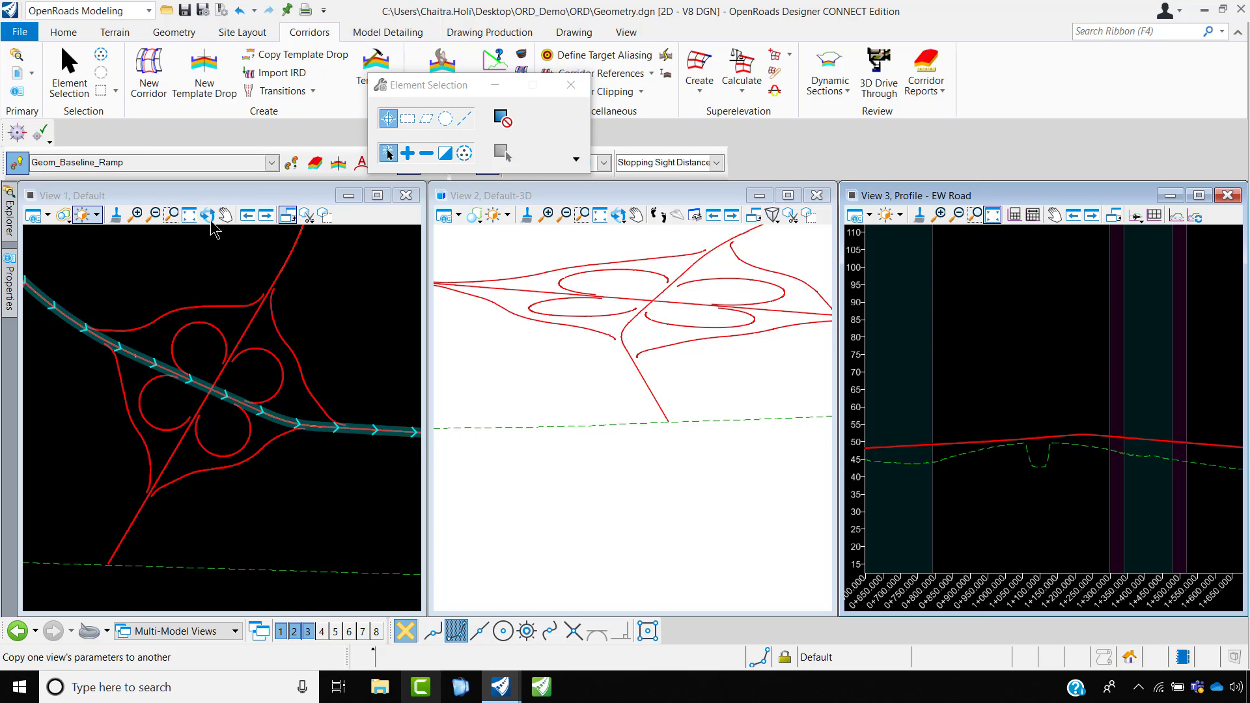
left_click(204, 194)
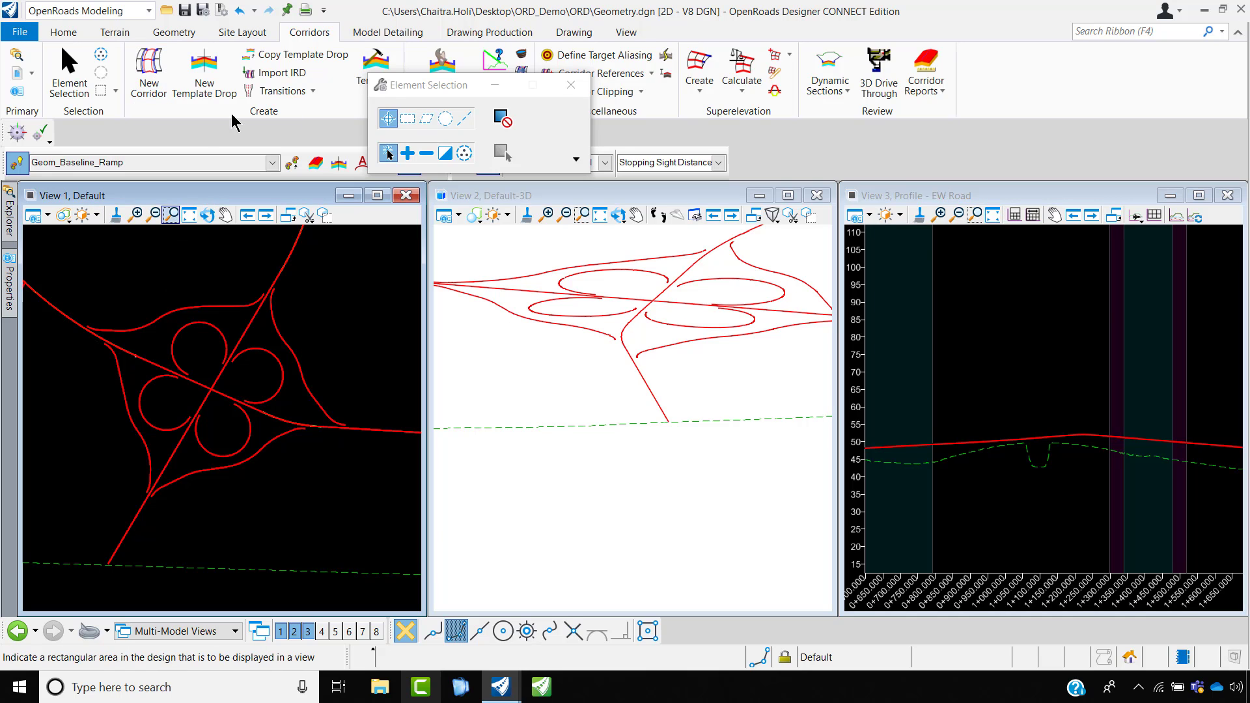
left_click(170, 77)
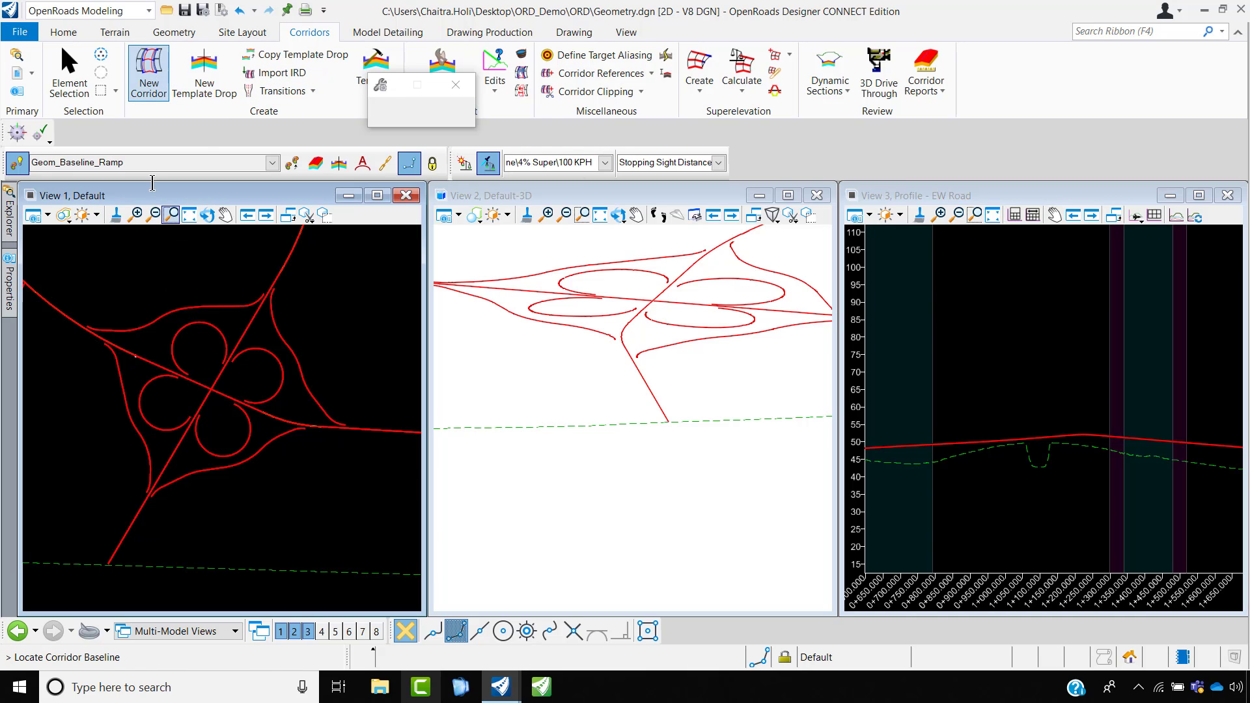
left_click(49, 301)
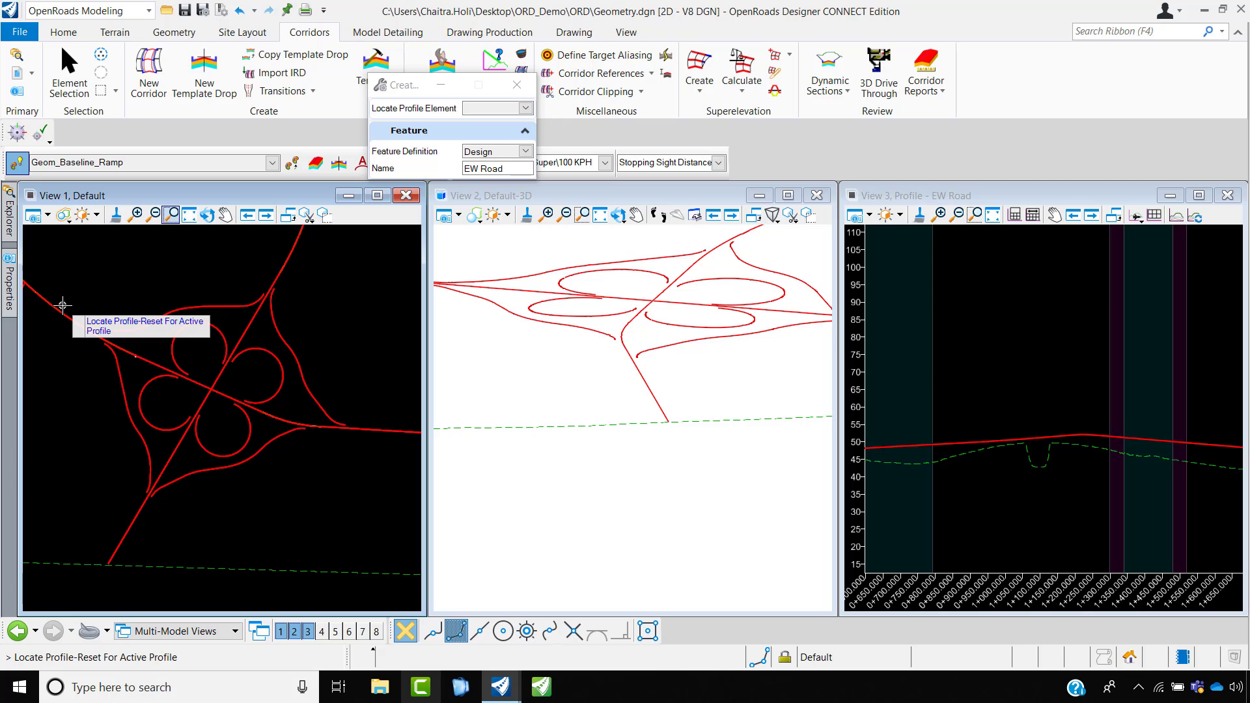
right_click(98, 285)
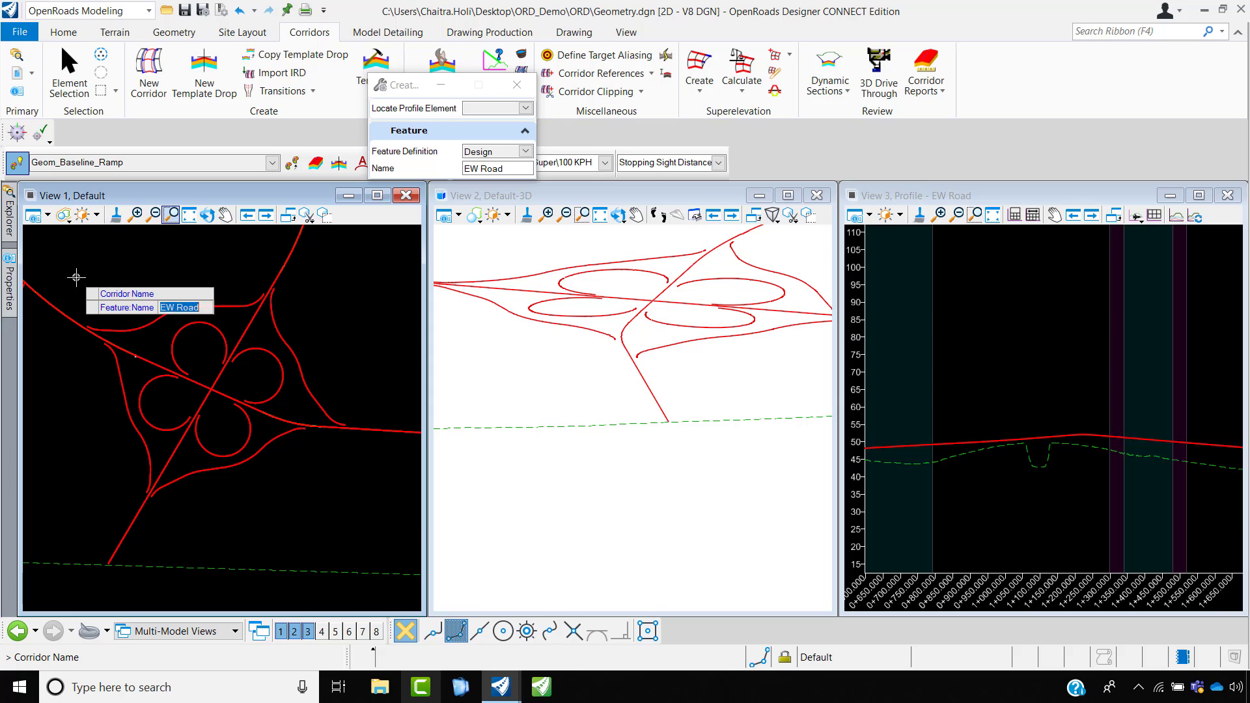
left_click(107, 288)
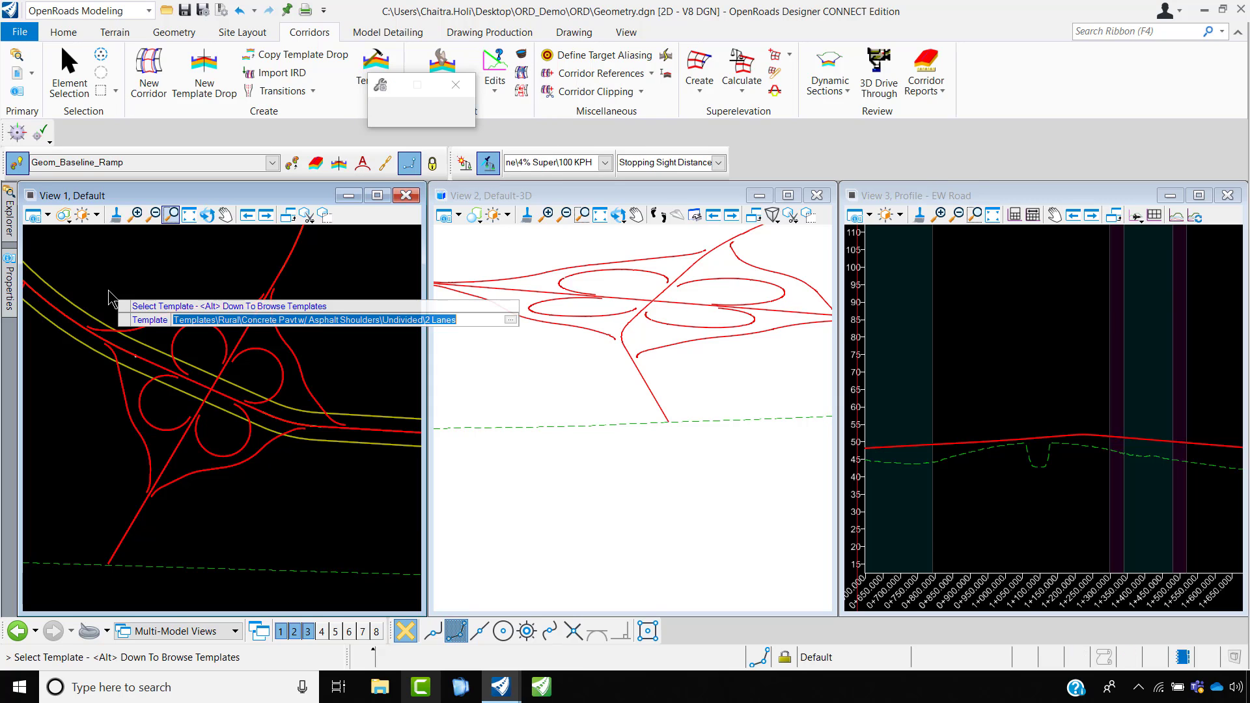
- Open the template library for the template drop and browse the Rural templates down to Concrete Pavt w/ Asphalt Shoulders
scroll(166, 377, "down", 5)
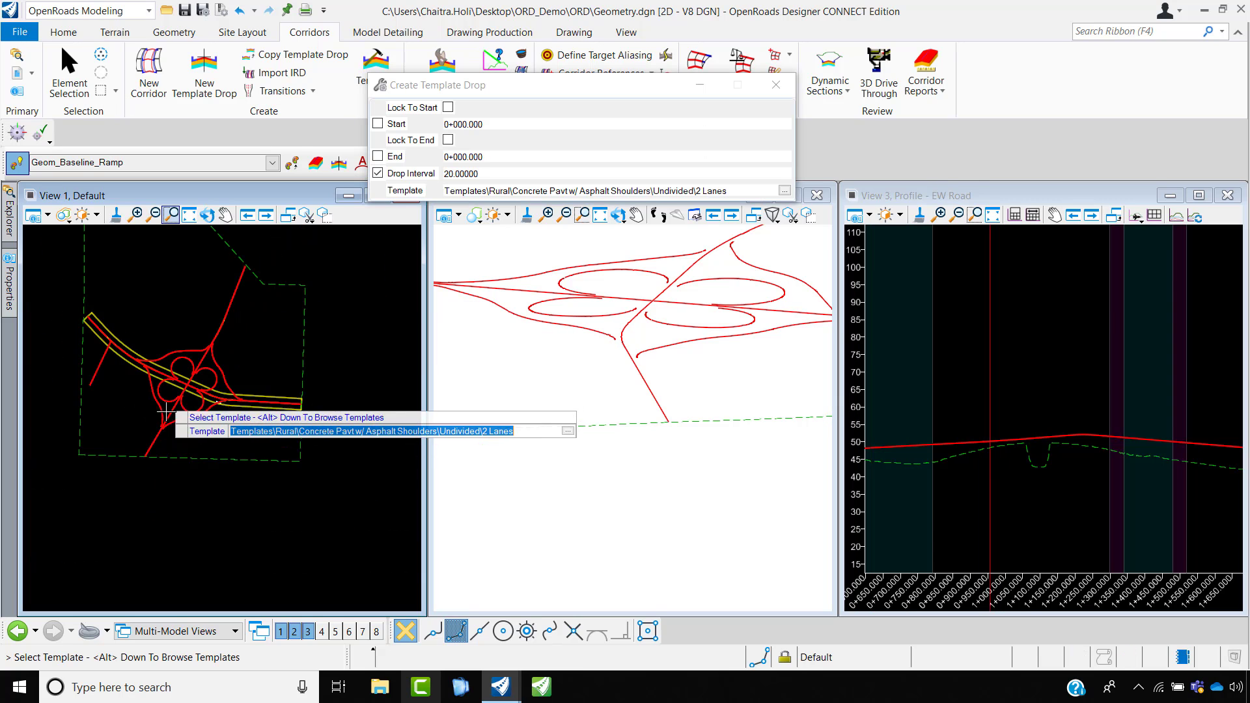
scroll(169, 384, "up", 1)
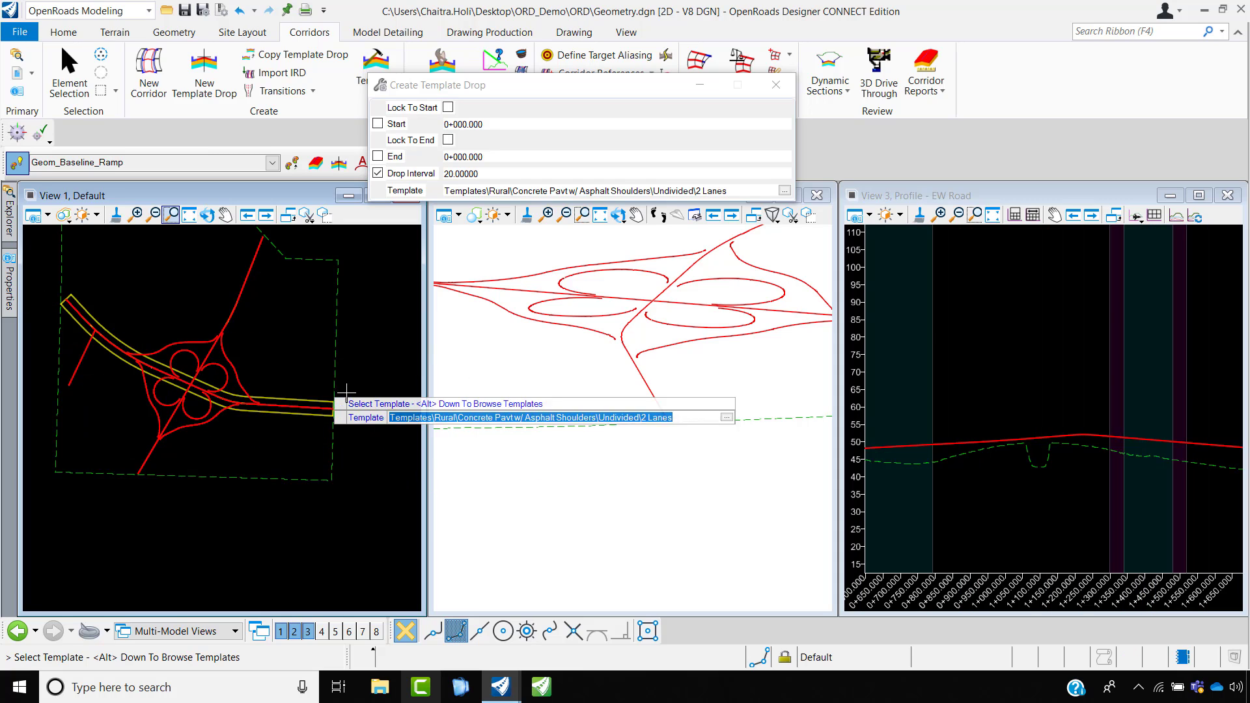
scroll(73, 306, "up", 3)
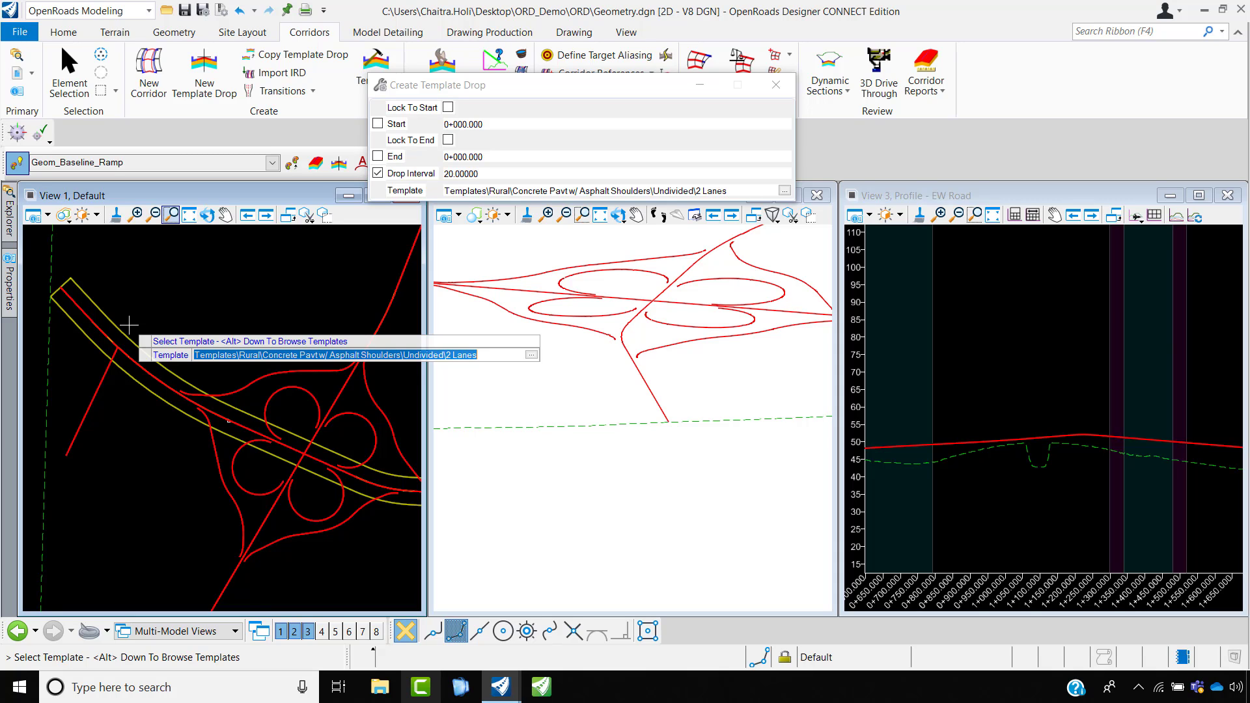
key("alt+Down")
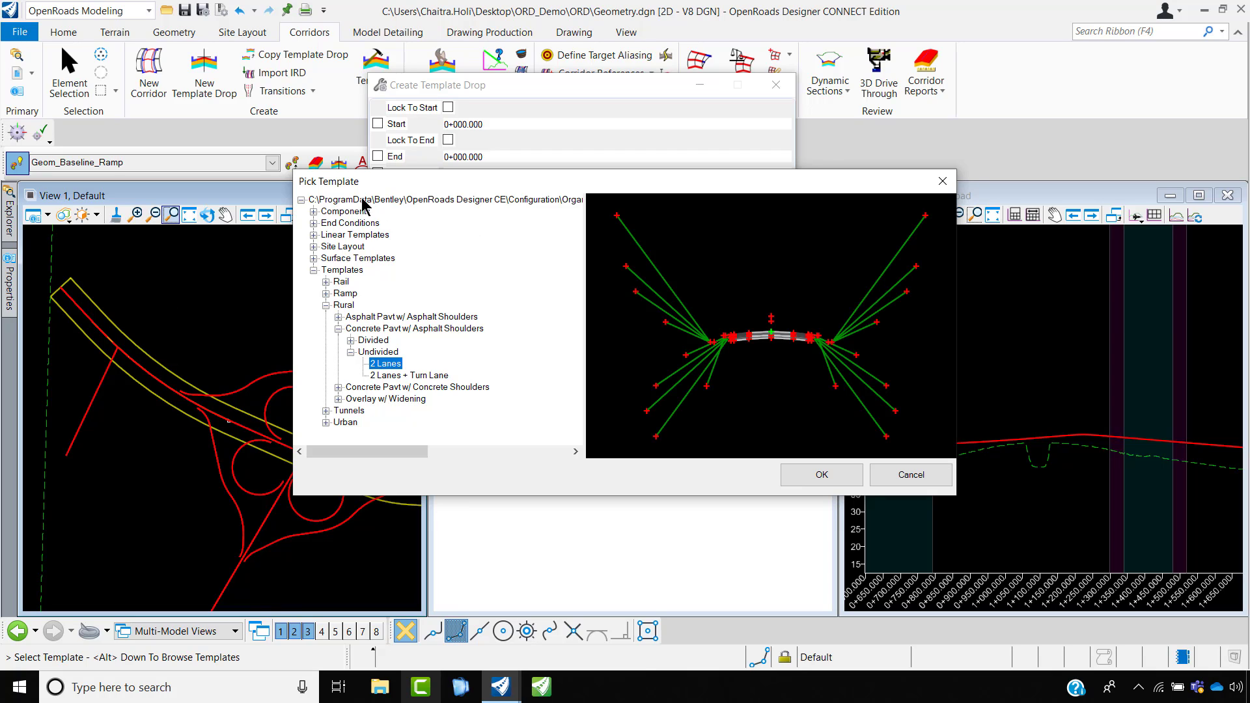
left_click(313, 270)
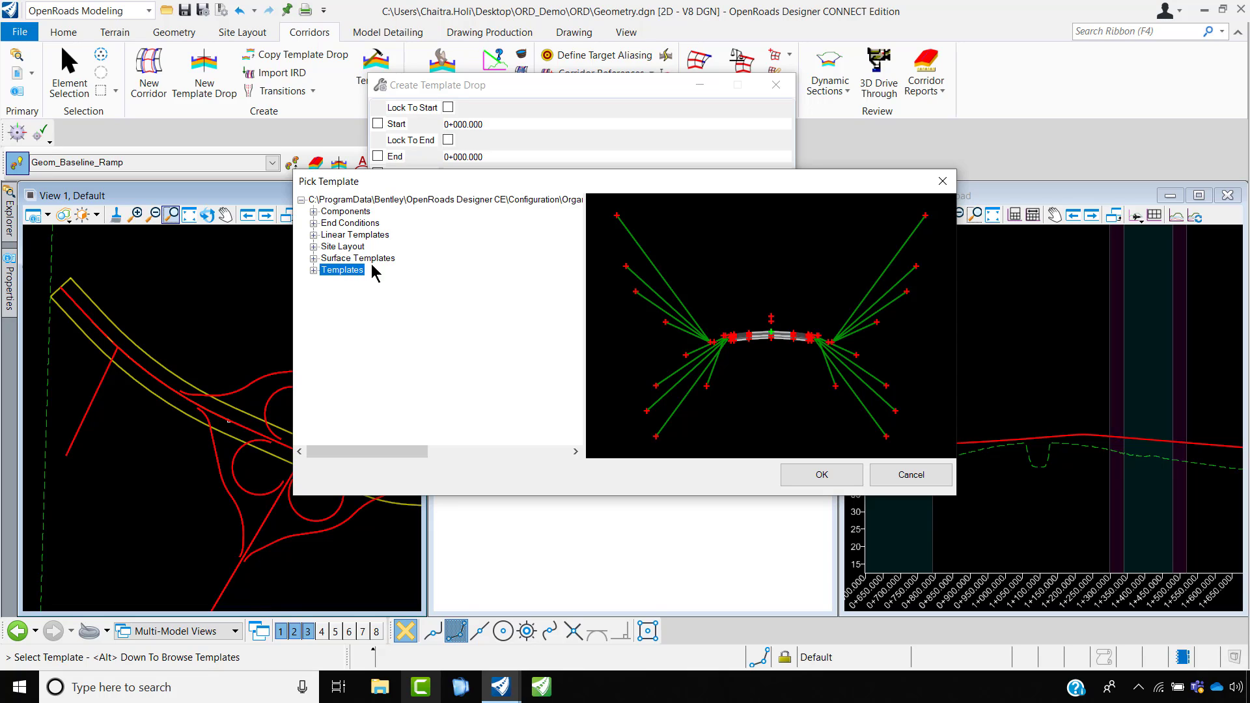
left_click(314, 270)
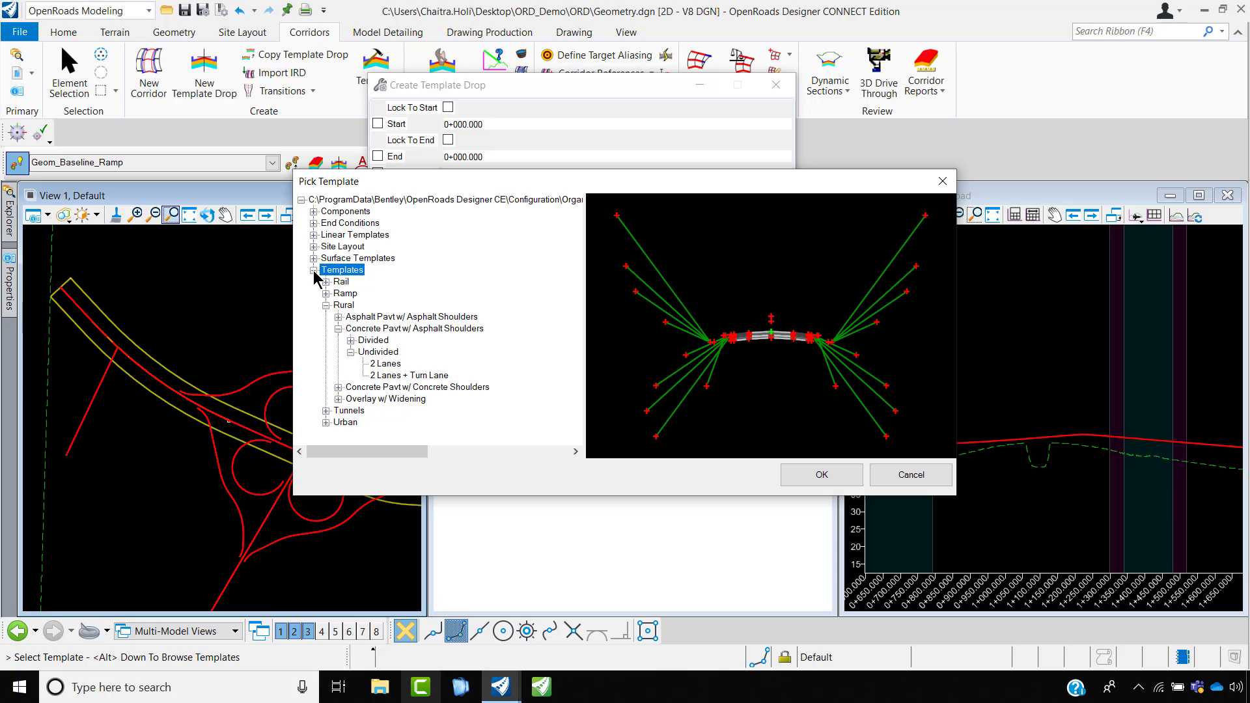
left_click(326, 305)
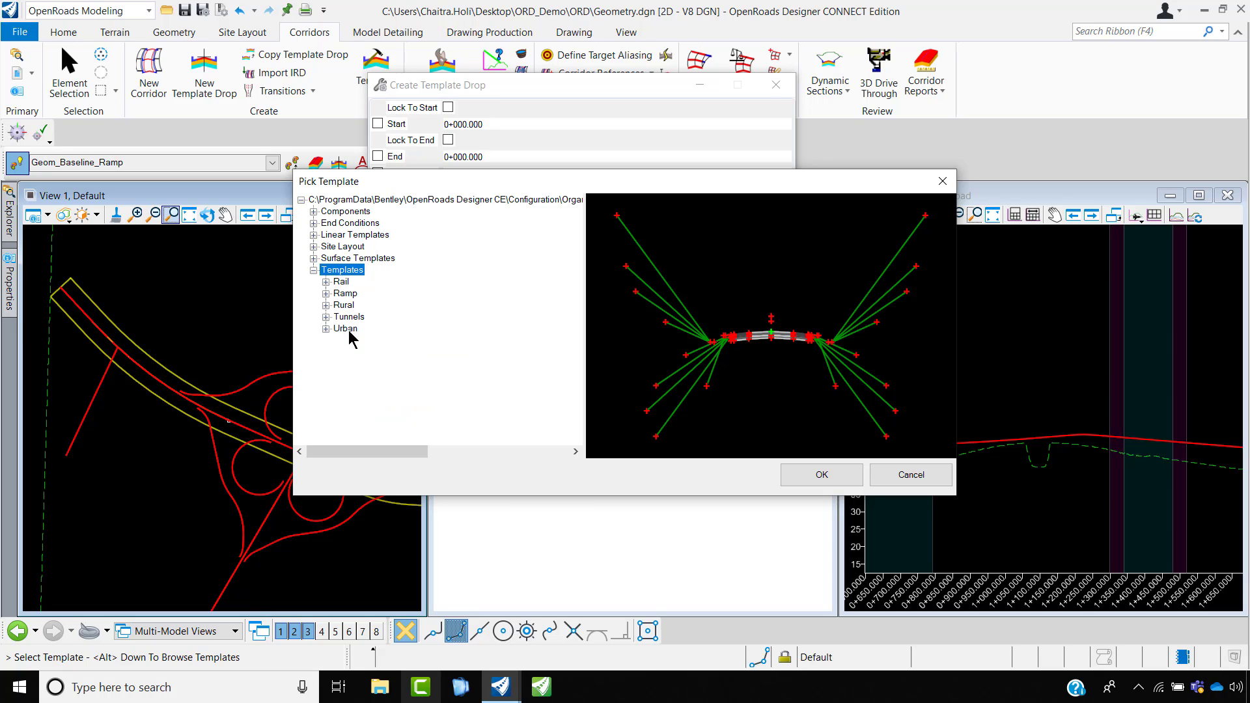
left_click(326, 306)
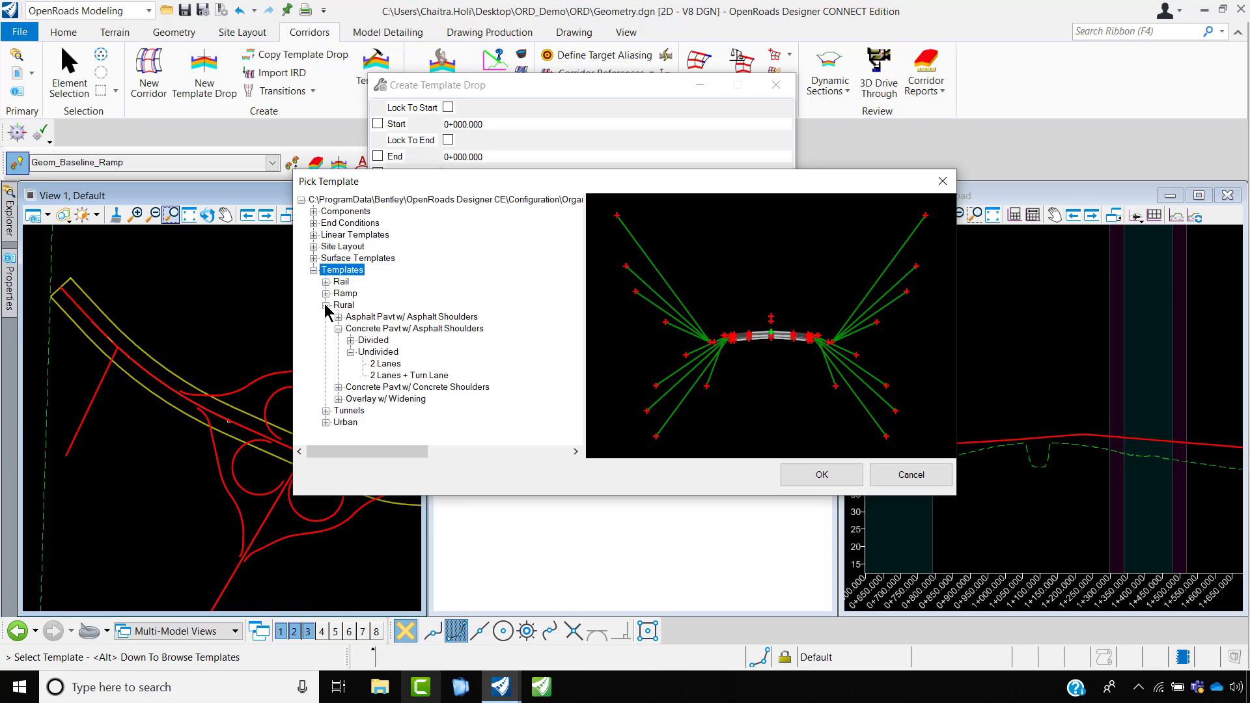
left_click(338, 328)
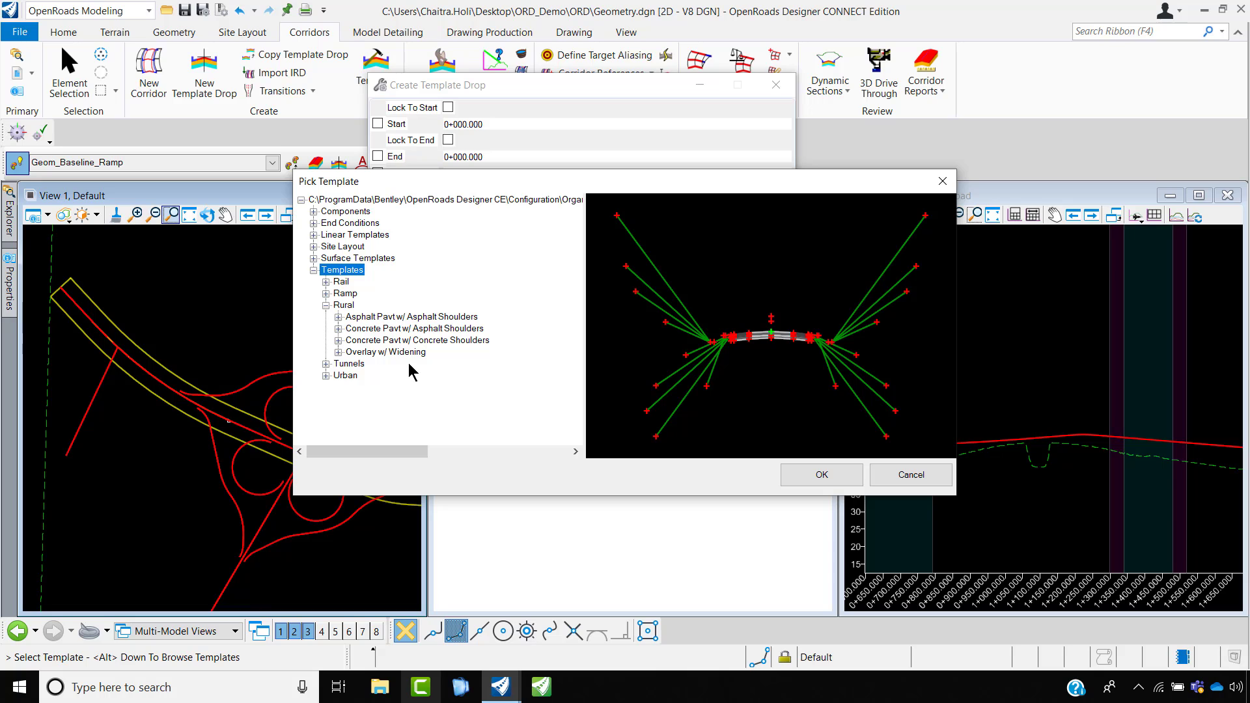
left_click(339, 328)
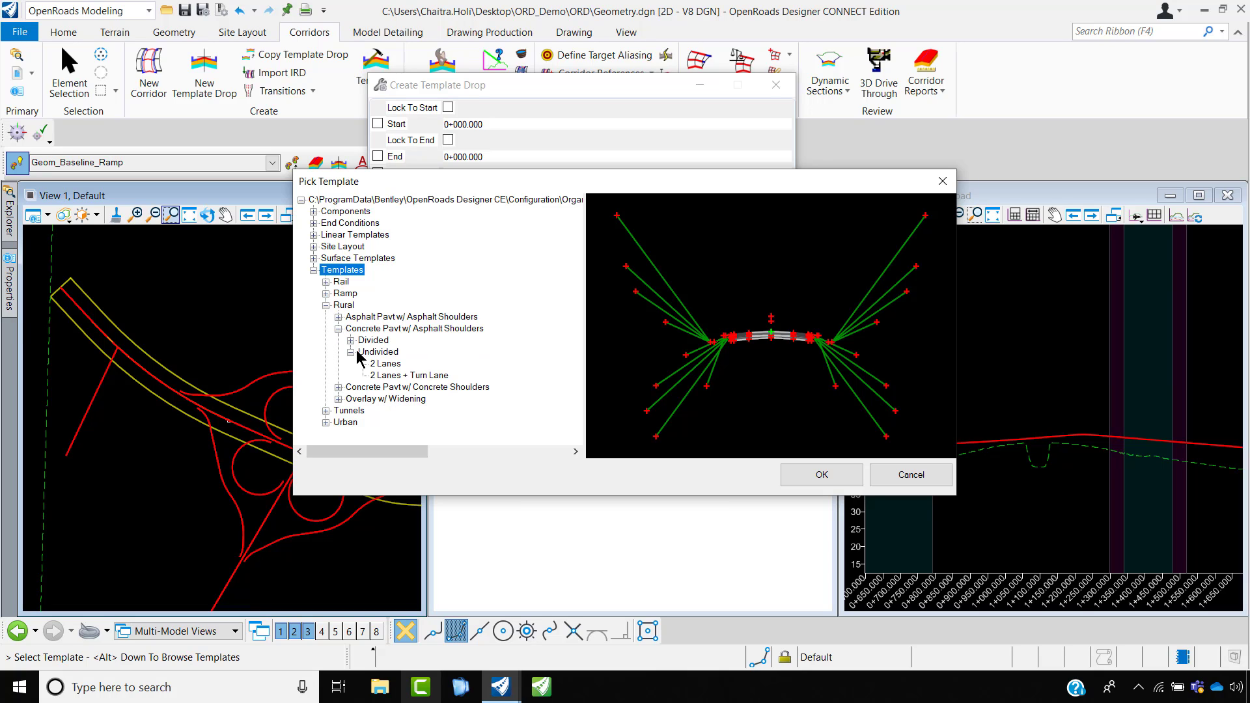
- Preview the 2 Lanes + Turn Lane template, then choose and accept the Undivided 2 Lanes template for the drop
left_click(395, 365)
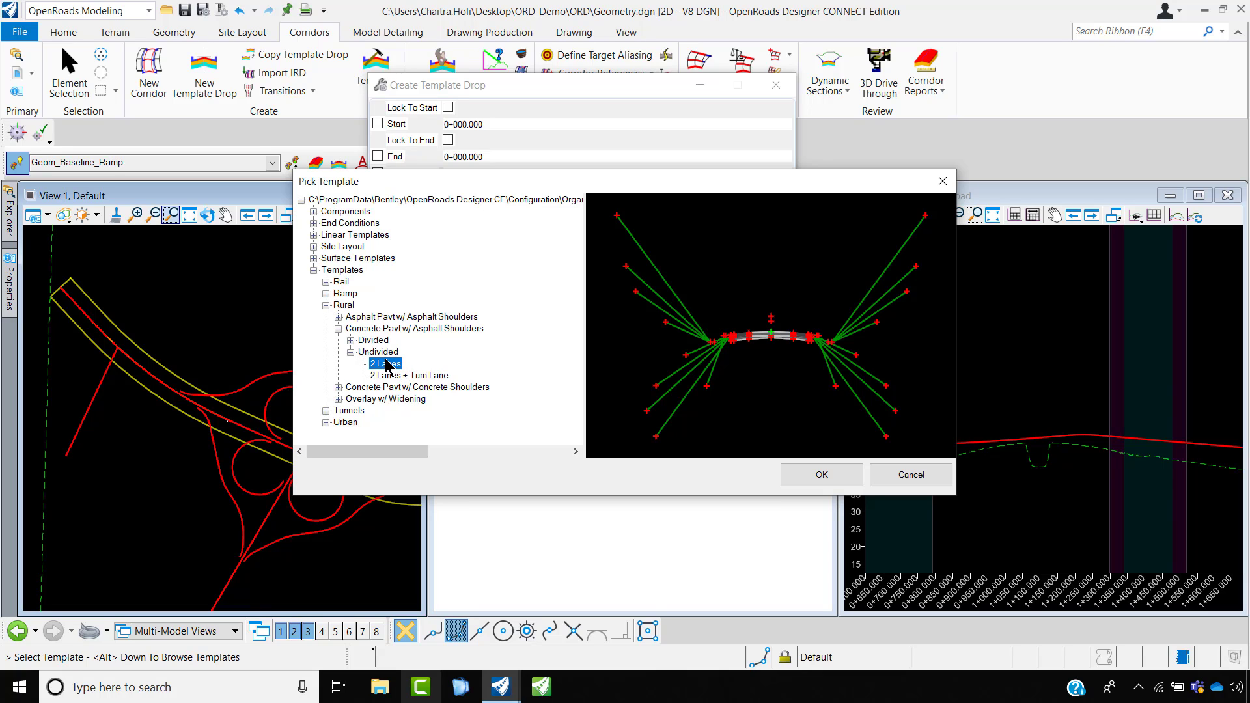
left_click(391, 380)
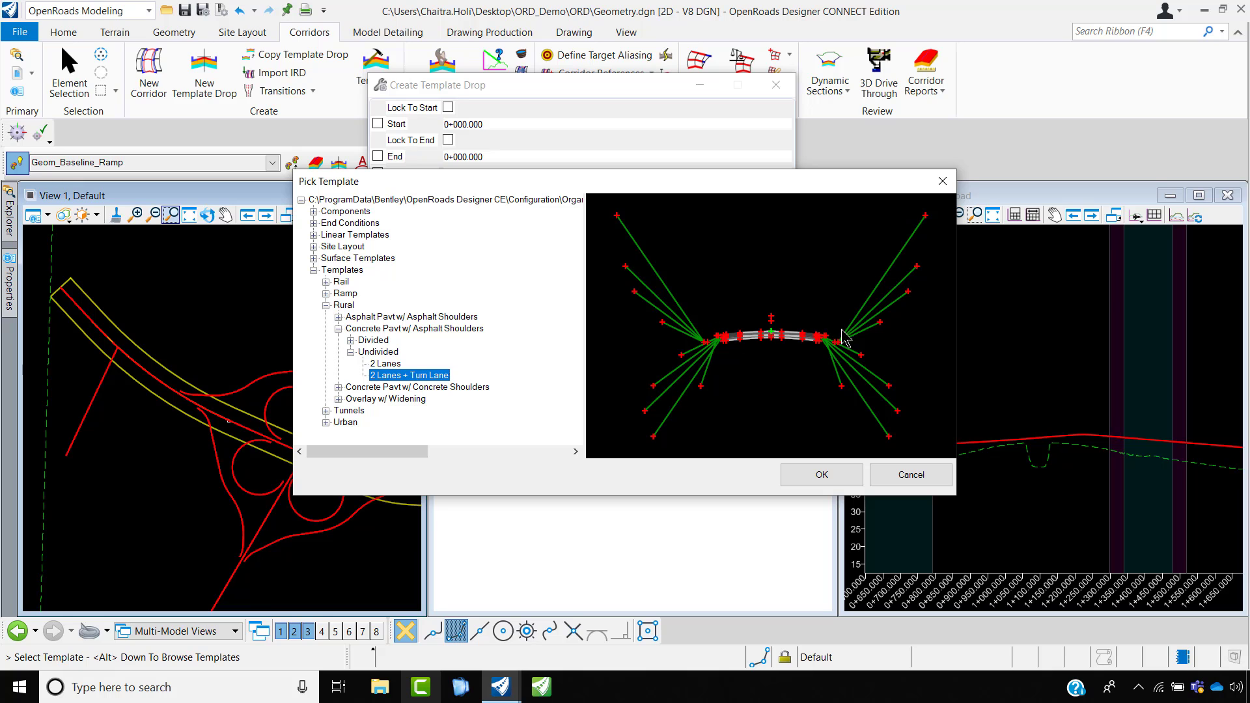
left_click(391, 364)
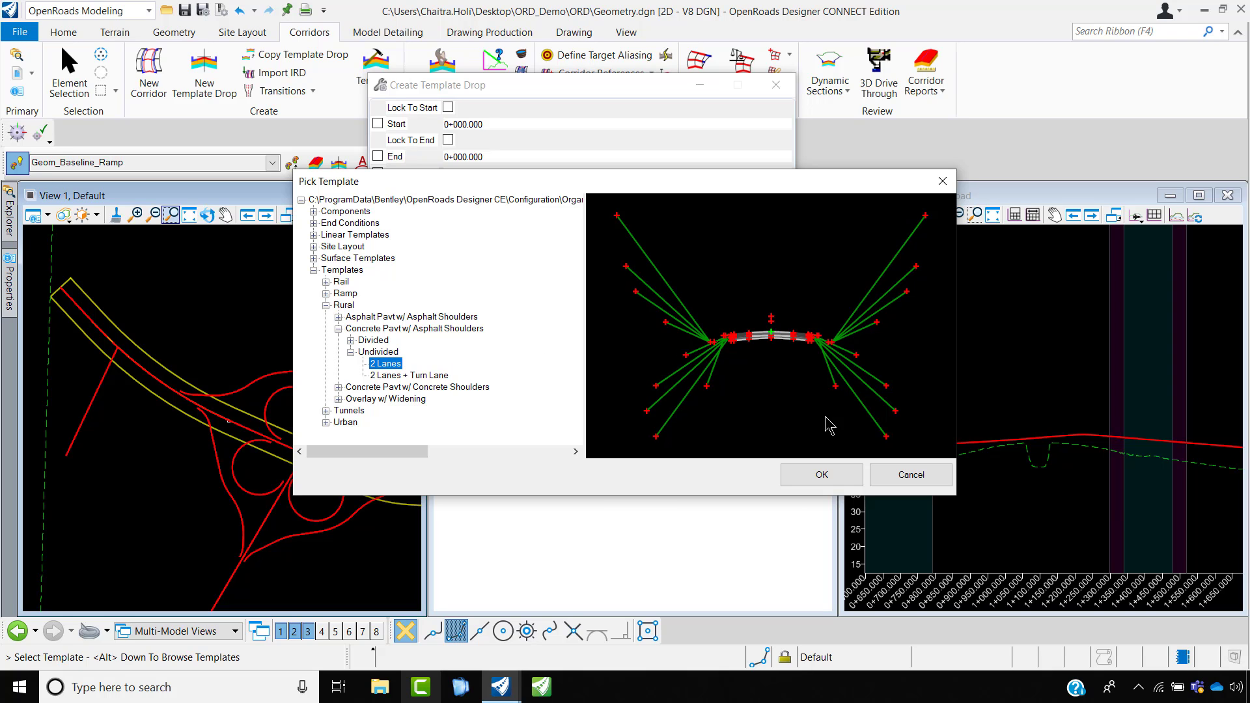
left_click(818, 475)
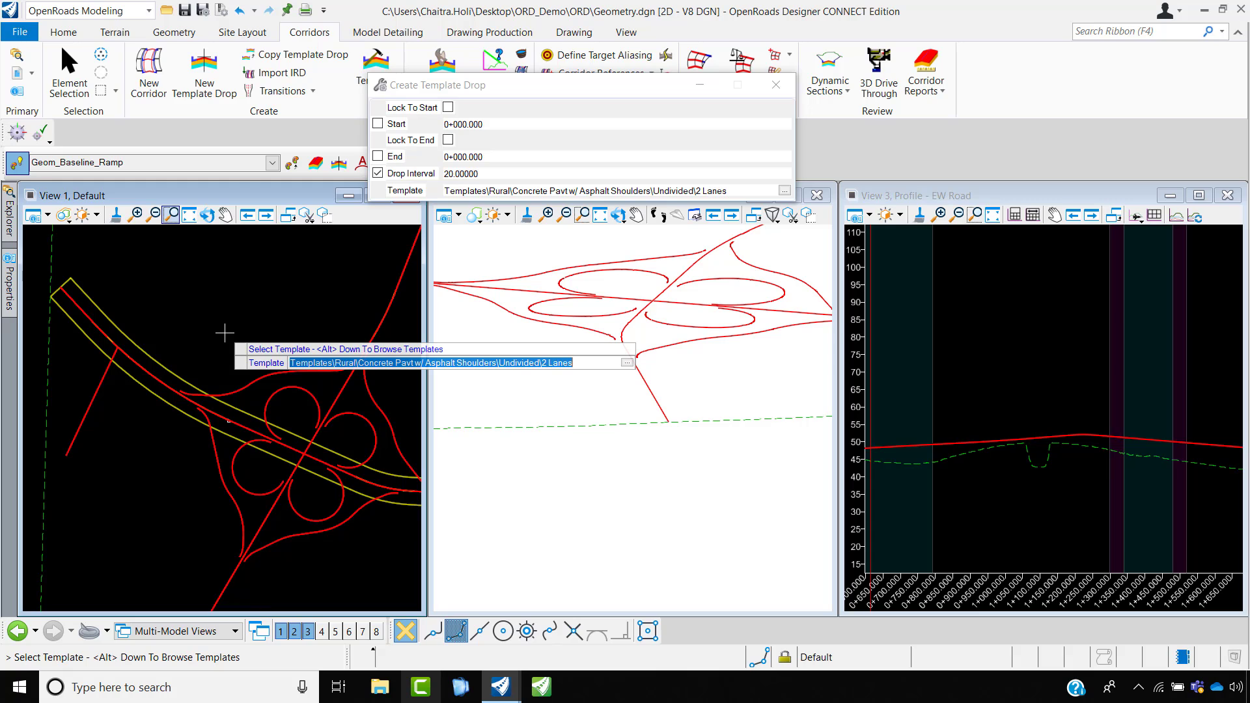
left_click(224, 333)
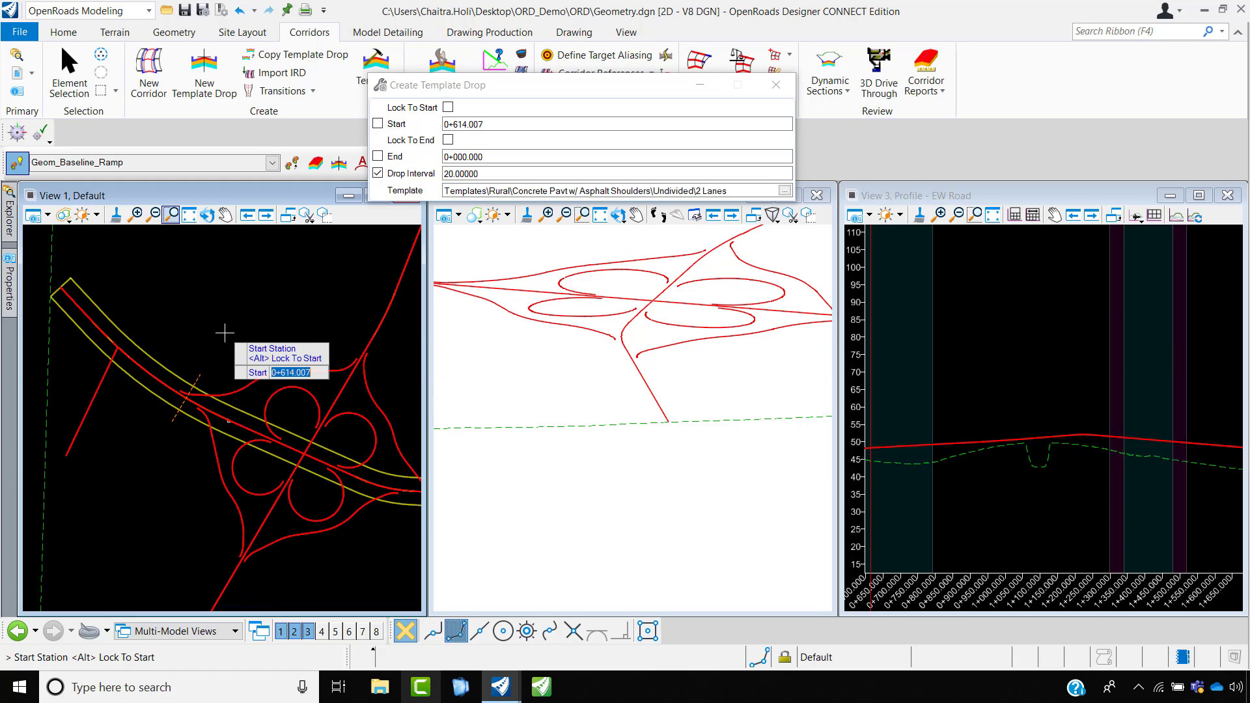
- Apply the template over the whole corridor by locking it to the start and end, with a drop interval of 20
scroll(227, 332, "down", 1)
scroll(221, 325, "down", 2)
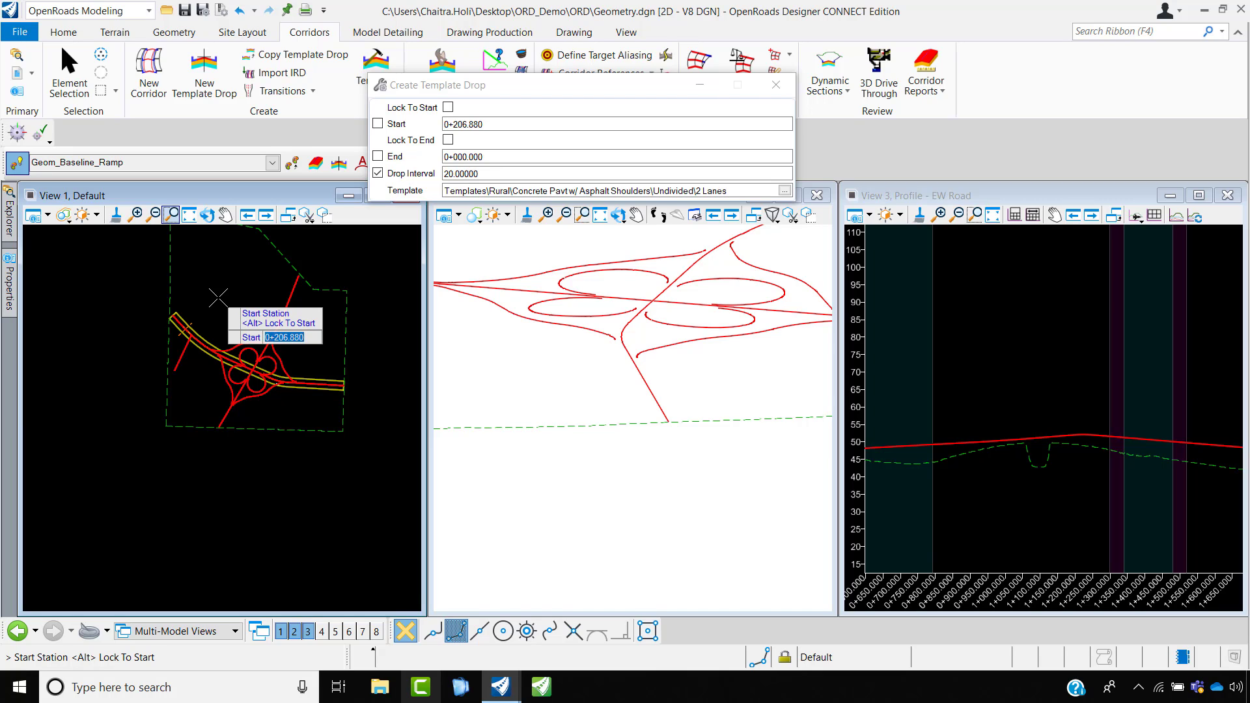
key("alt")
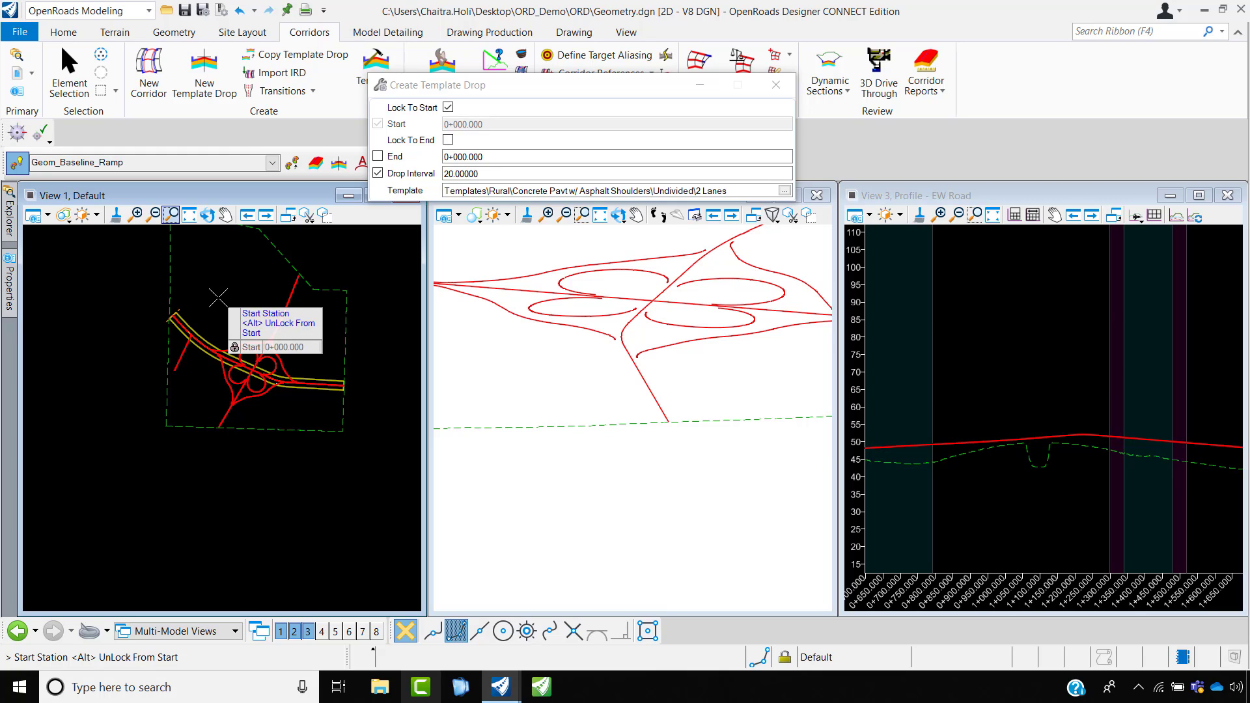
left_click(218, 298)
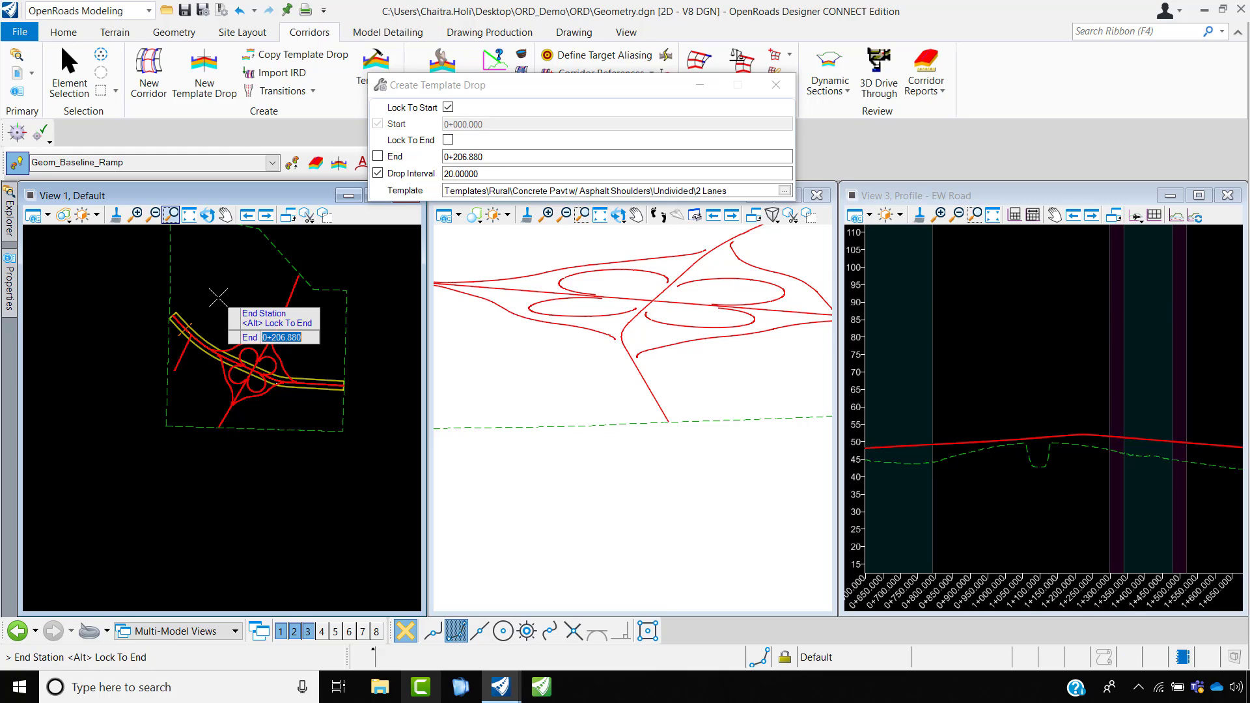
key("alt")
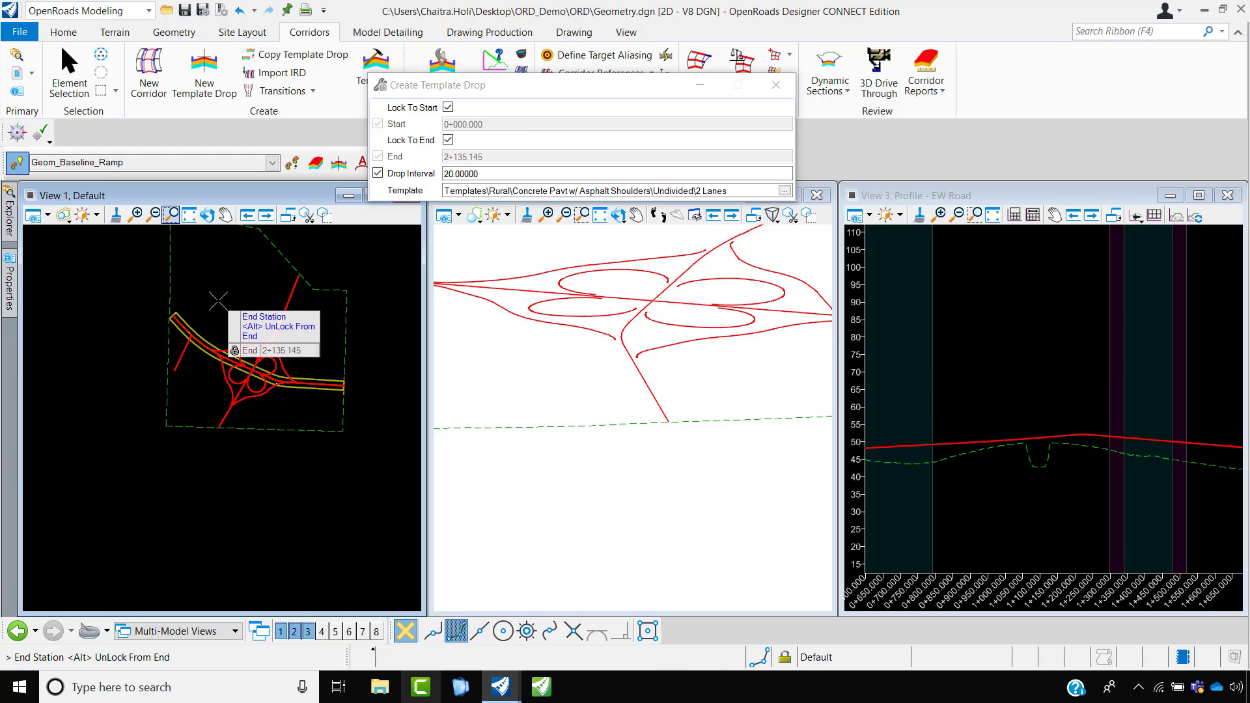
left_click(218, 301)
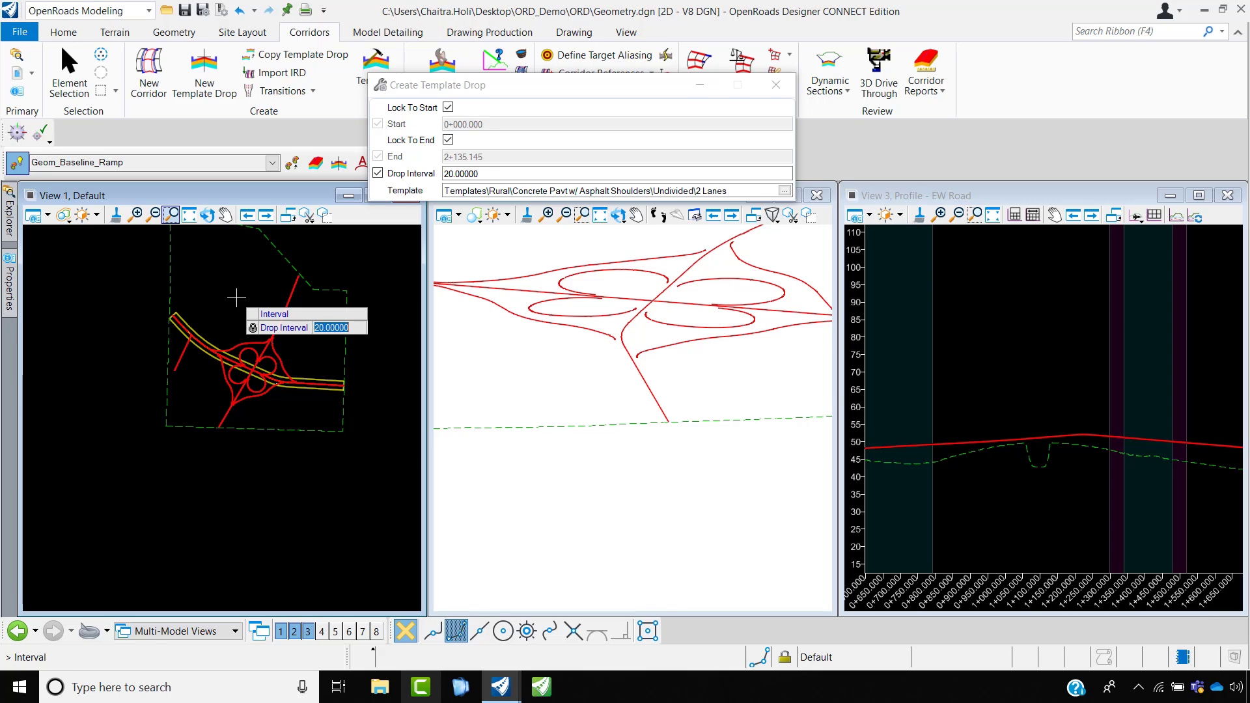
left_click(236, 297)
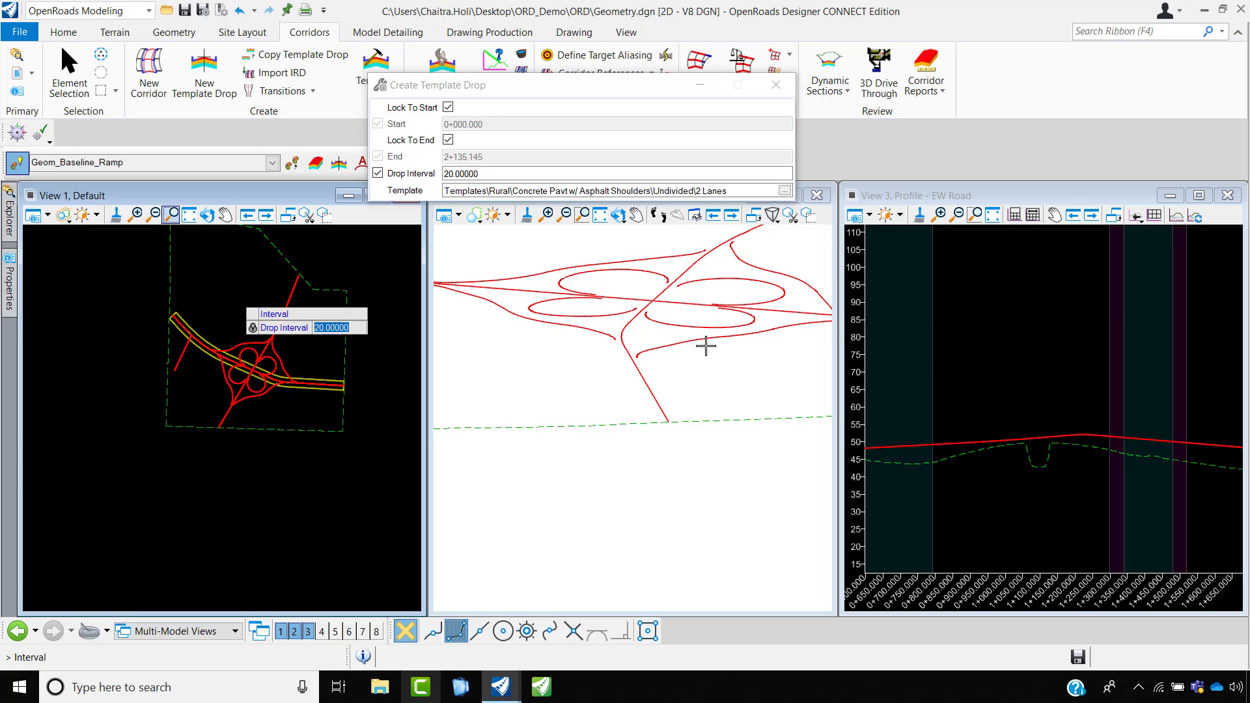
left_click(660, 335)
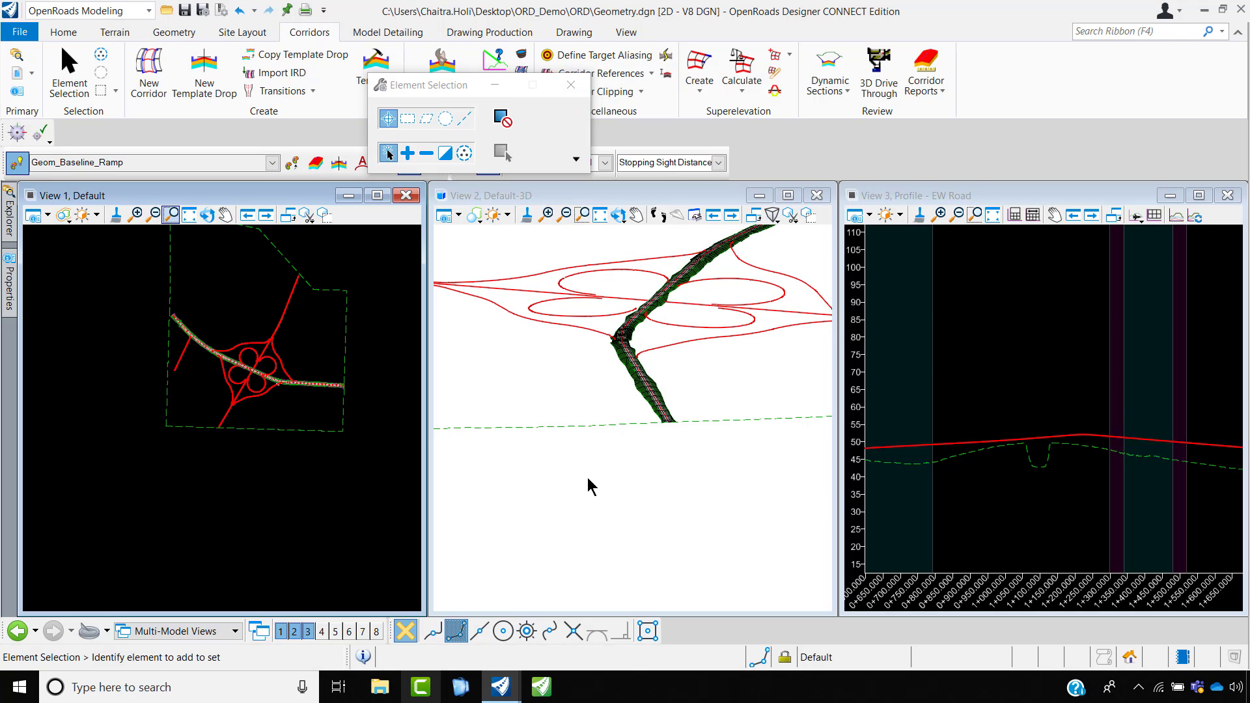
- Inspect the new EW Road corridor close up in plan, and rotate the 3D view to examine its road surface and side slopes
scroll(172, 309, "up", 5)
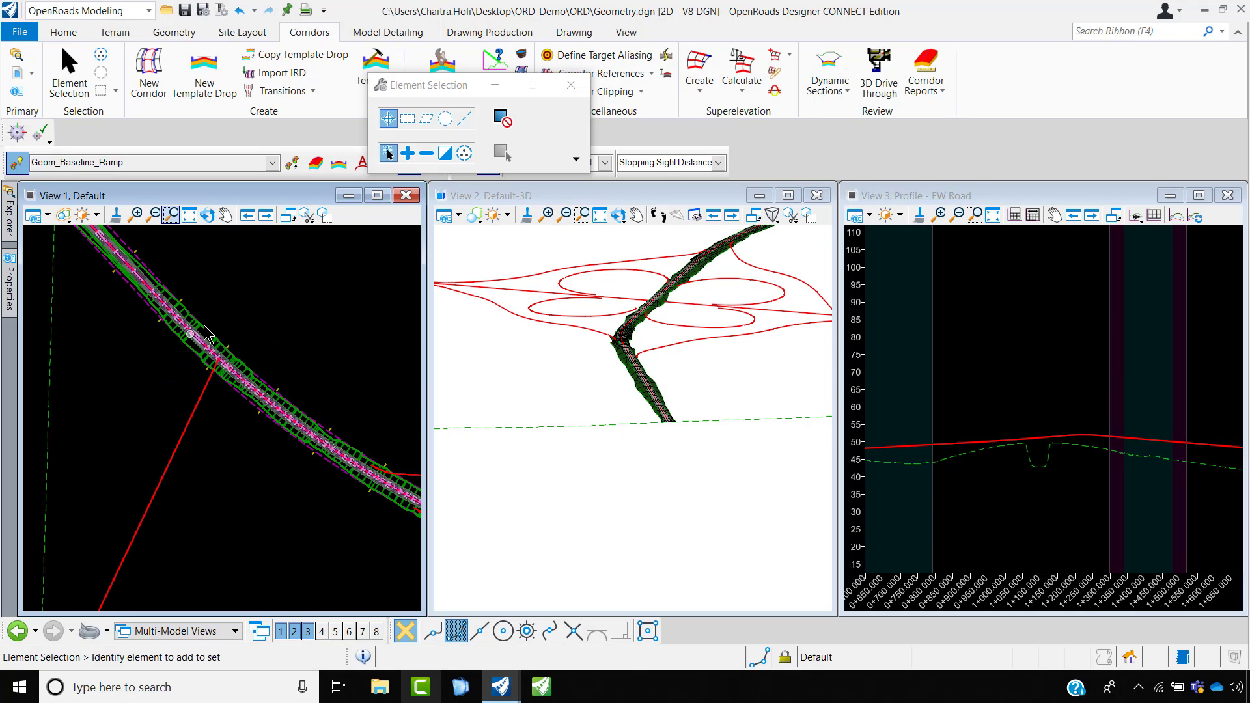
scroll(235, 330, "up", 2)
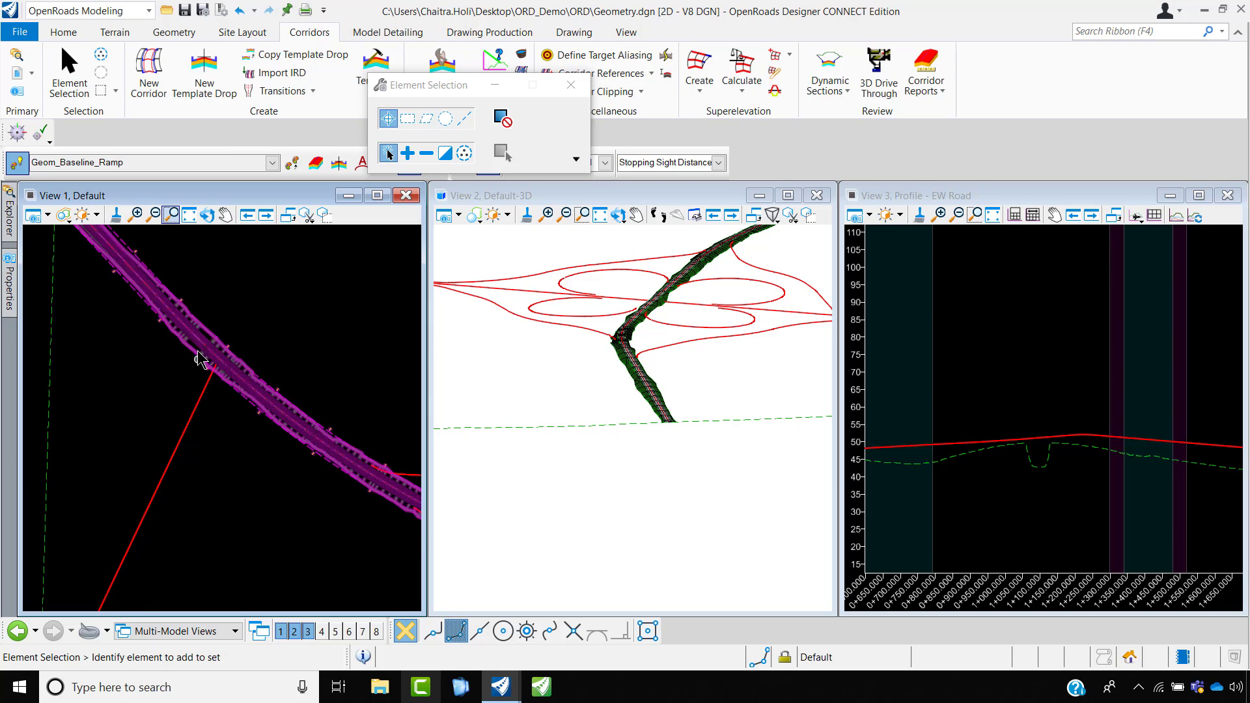
scroll(229, 326, "up", 3)
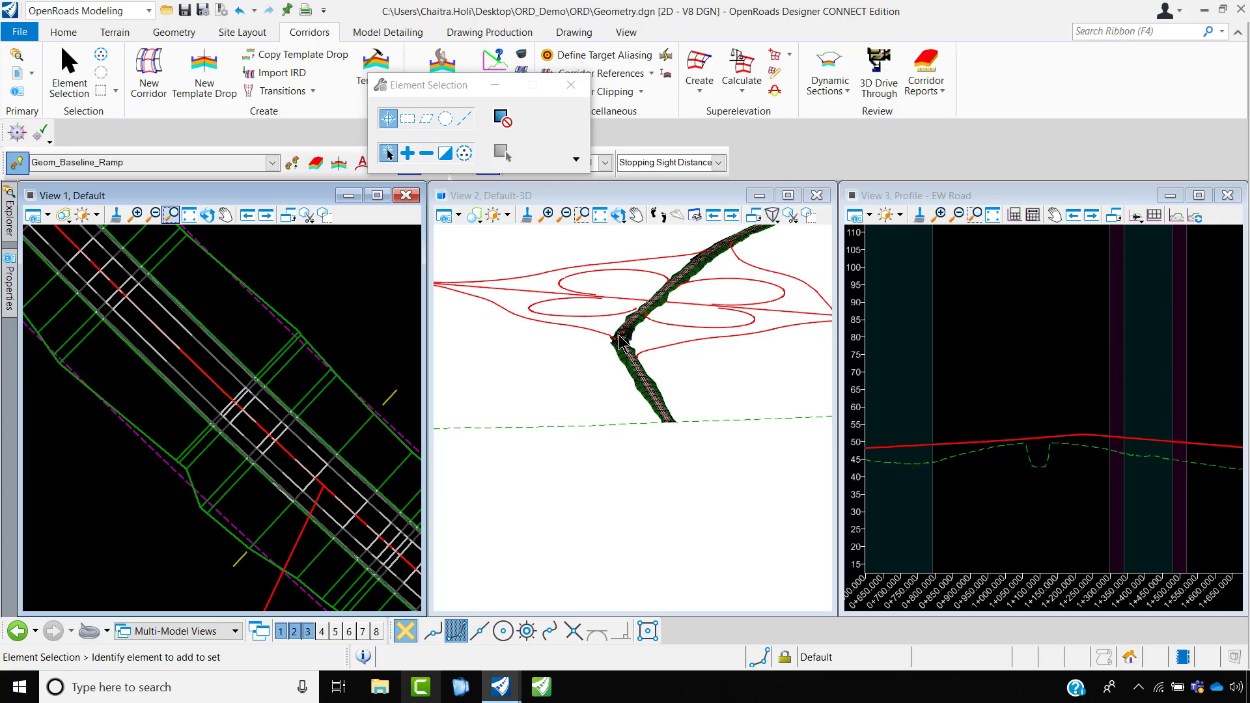
scroll(626, 338, "up", 3)
scroll(721, 553, "up", 2)
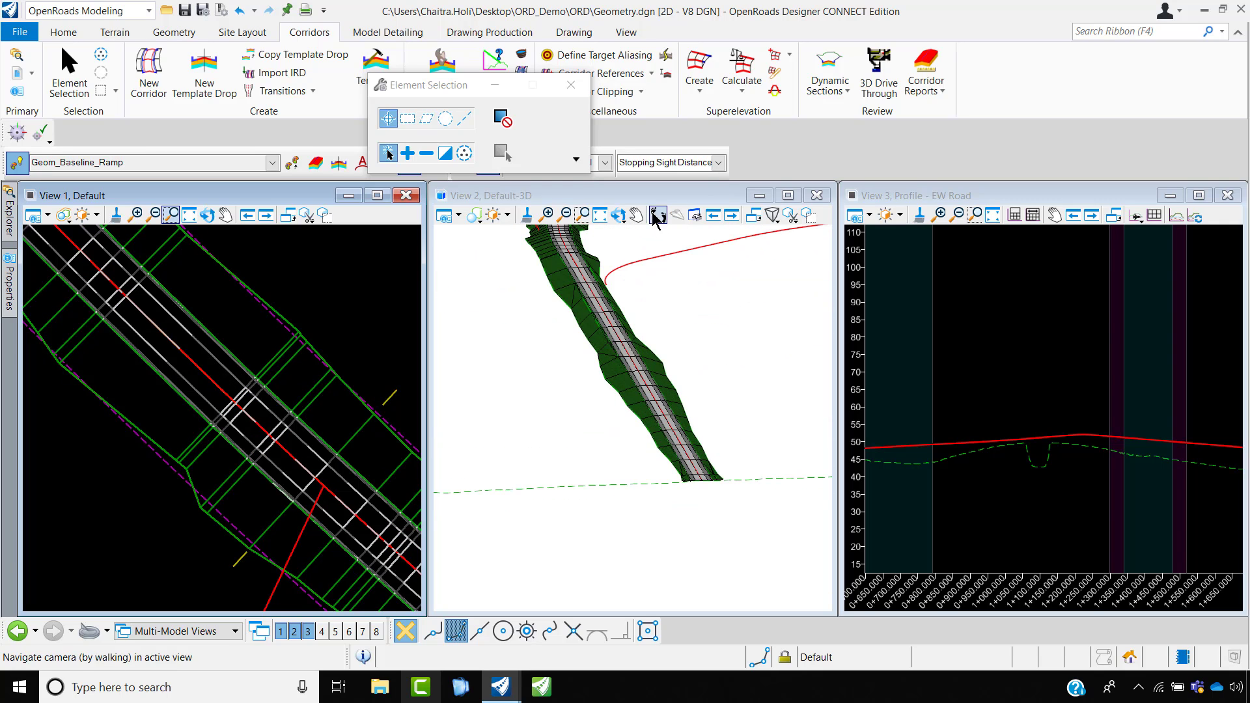
left_click(615, 217)
left_click(616, 220)
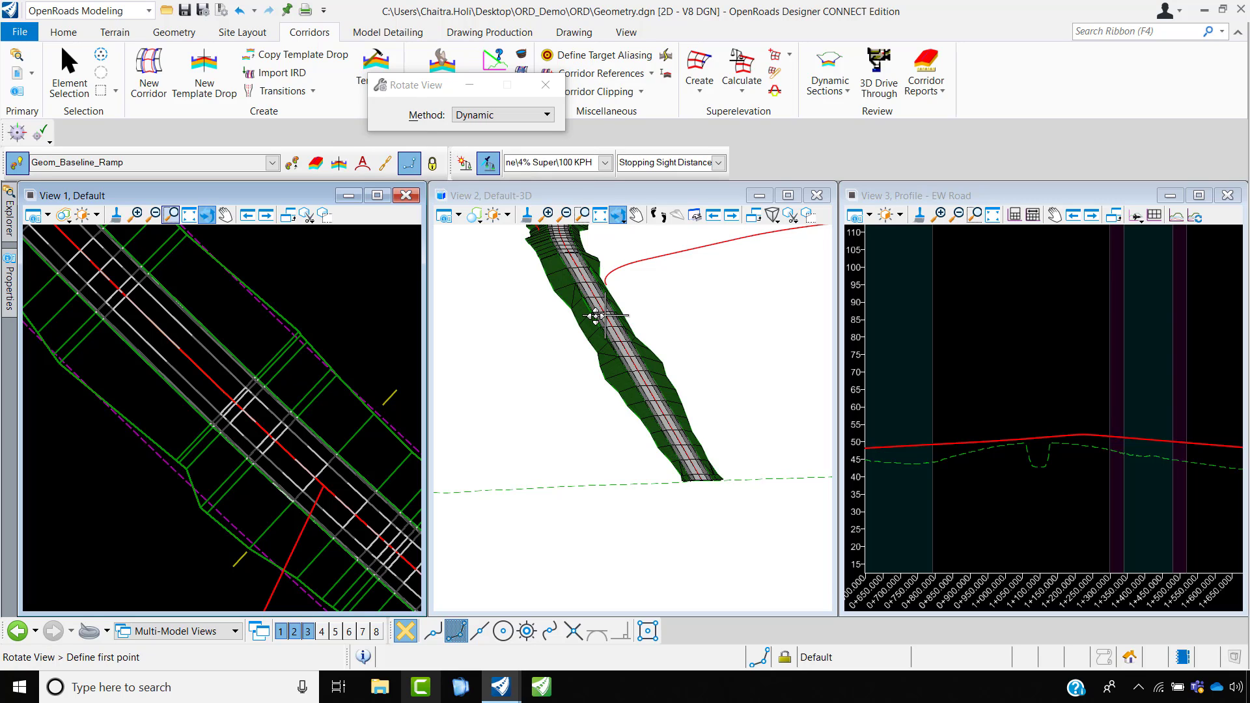
left_click(700, 480)
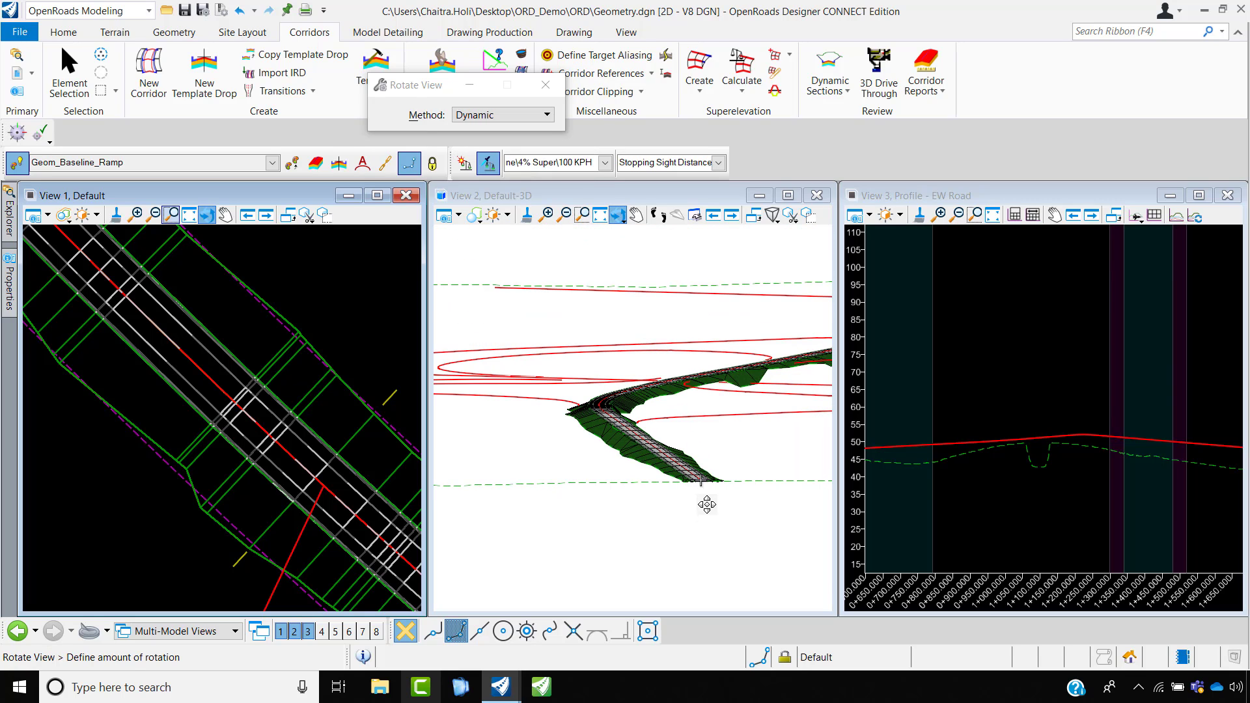
left_click(707, 504)
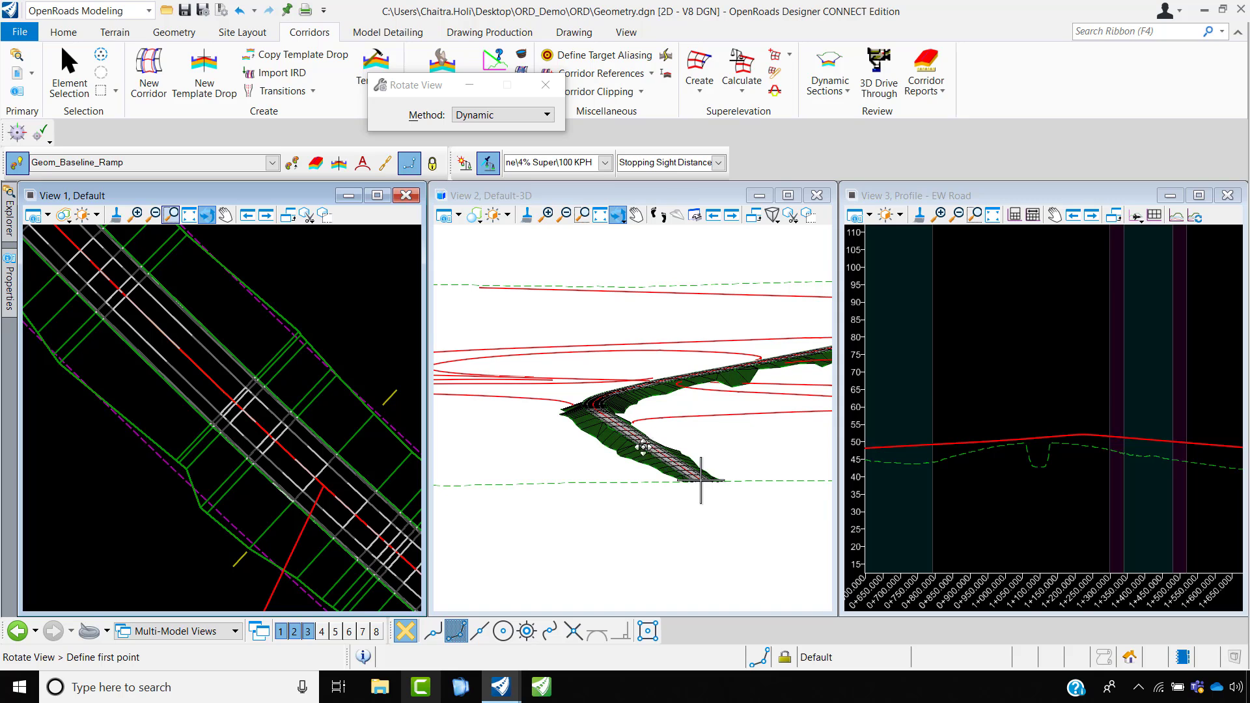
scroll(642, 449, "up", 1)
key("Escape")
scroll(615, 449, "up", 2)
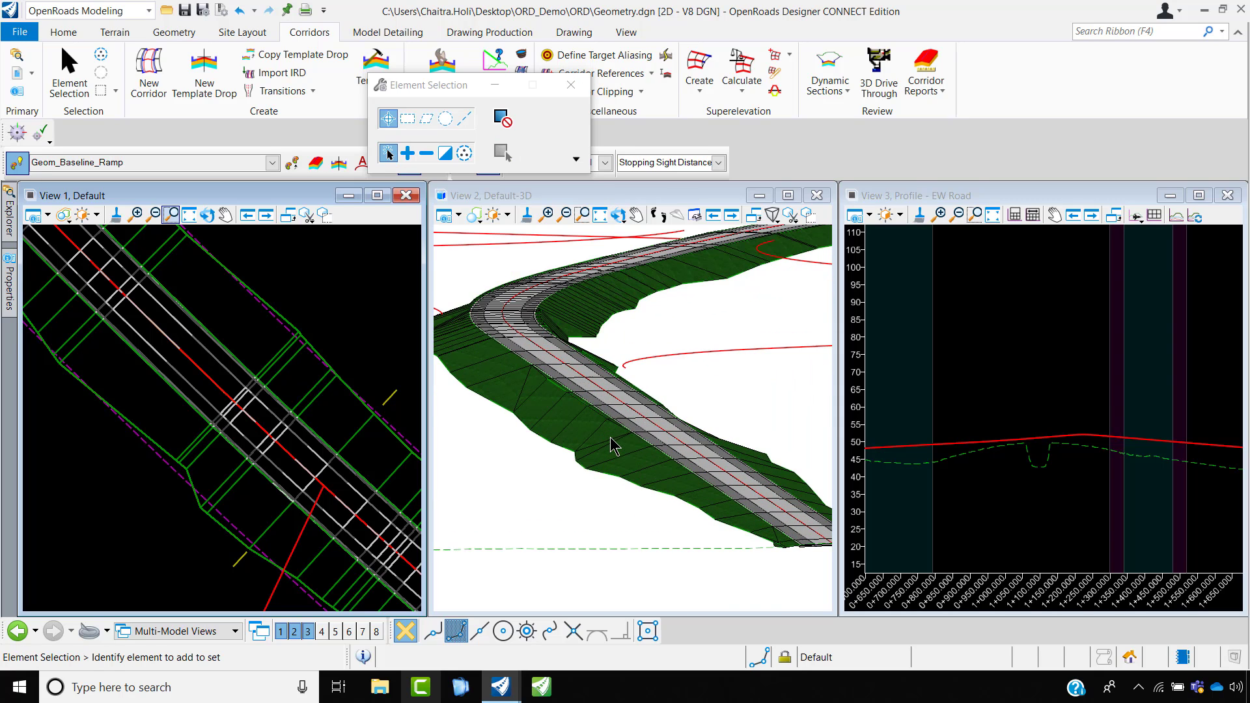
scroll(630, 395, "up", 2)
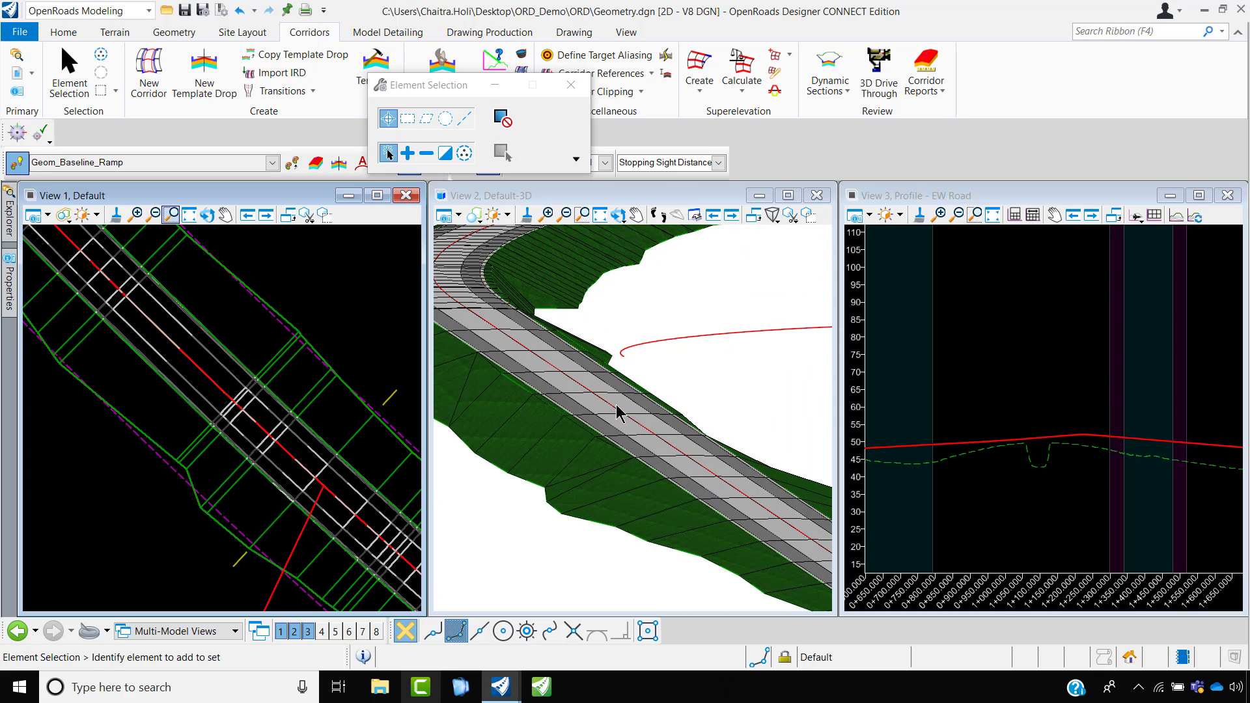
scroll(622, 445, "down", 3)
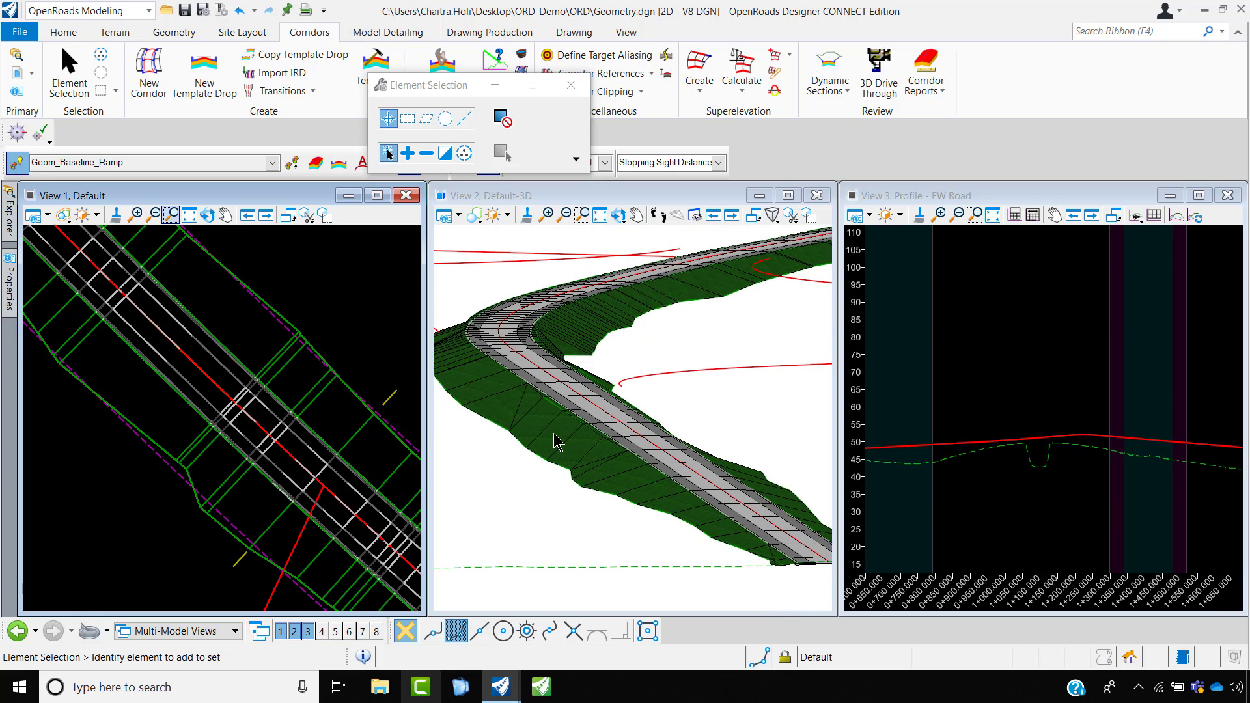
scroll(588, 421, "down", 3)
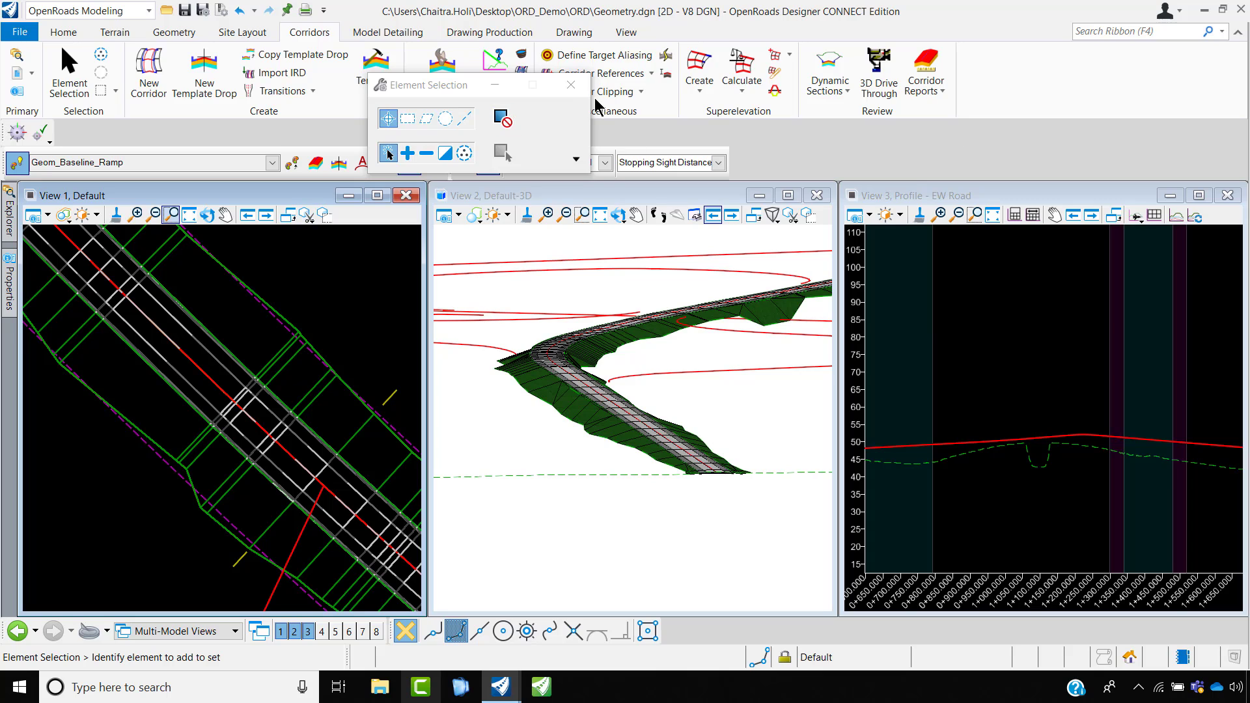
- Open the template editor and look through the Rural undivided templates for concrete pavement with asphalt shoulders, including 2 Lanes + Turn Lane
left_click(571, 85)
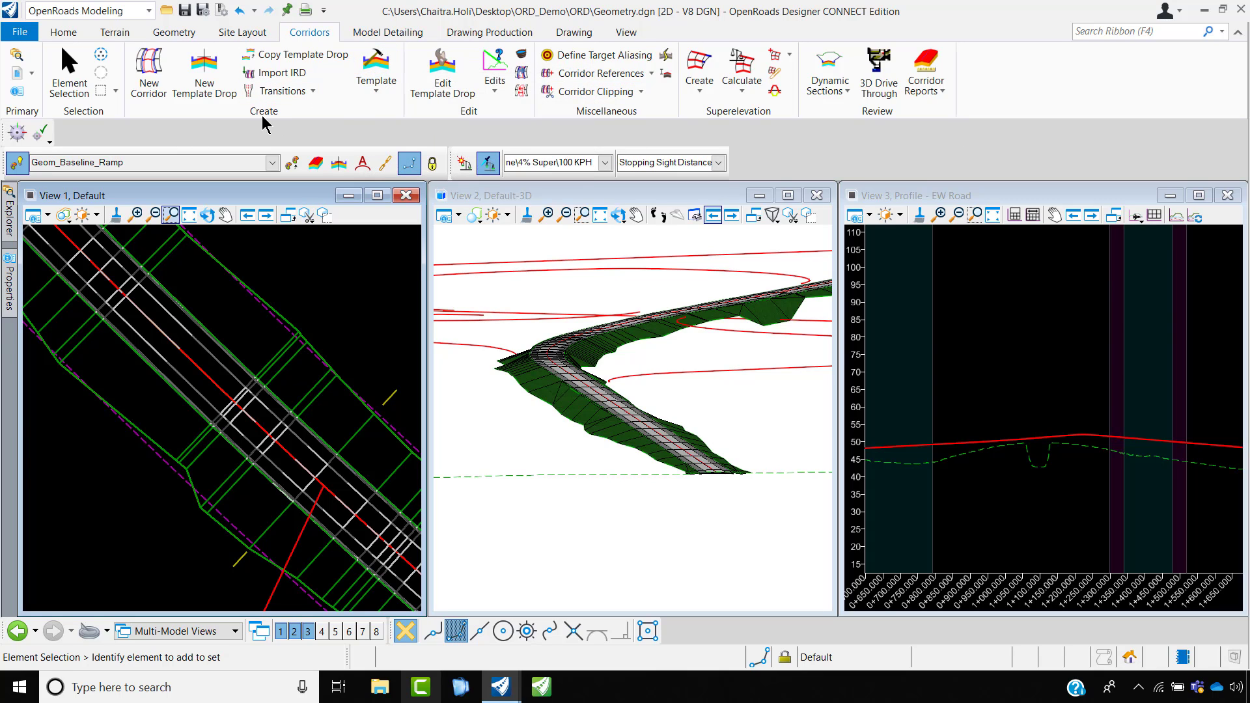
left_click(384, 94)
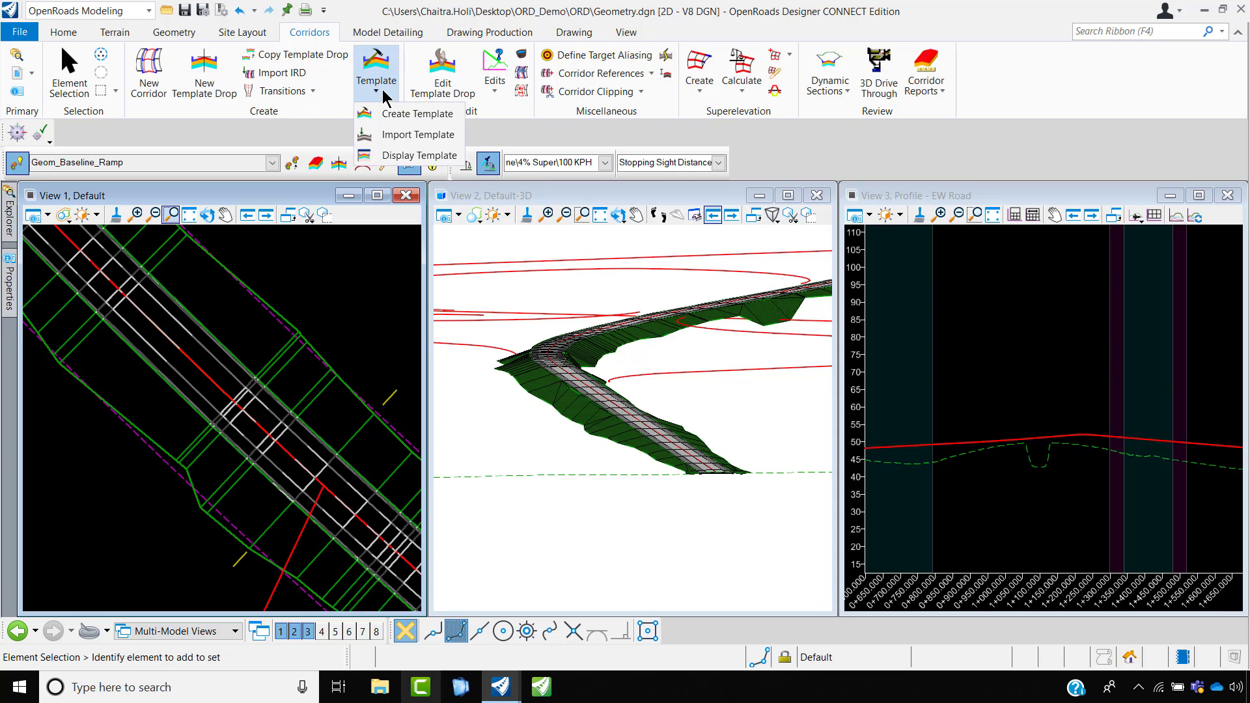
left_click(416, 114)
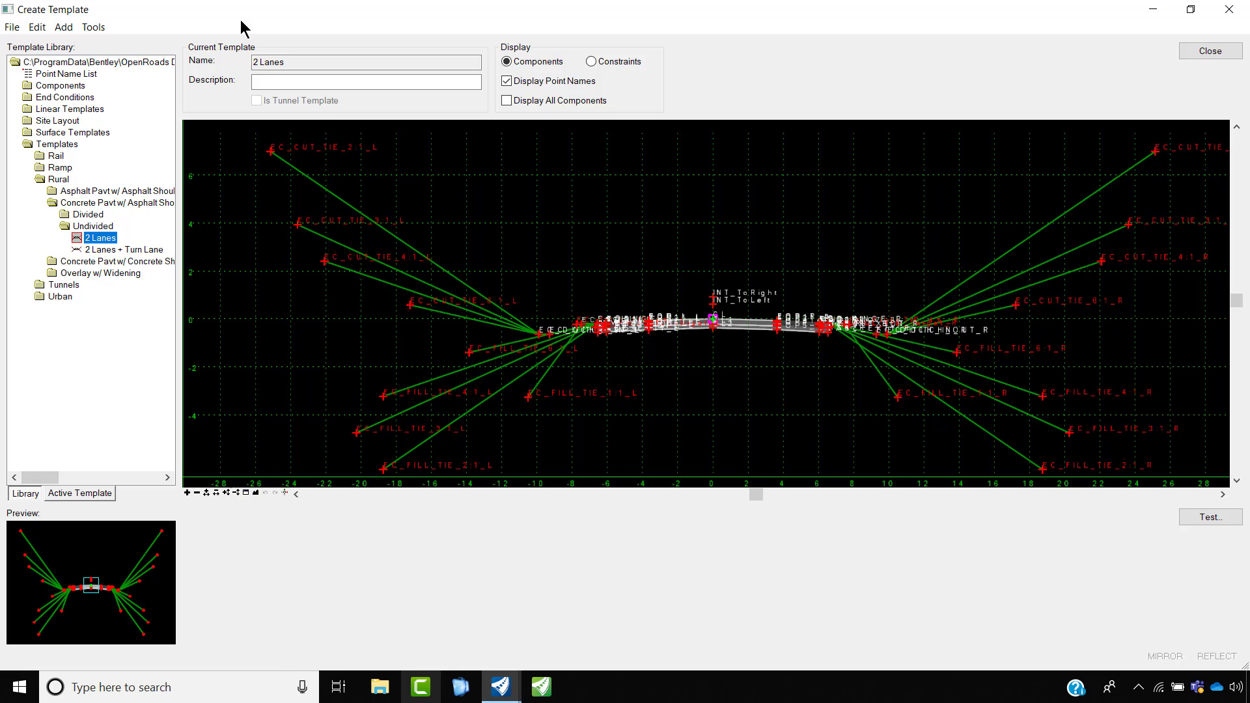
double_click(39, 184)
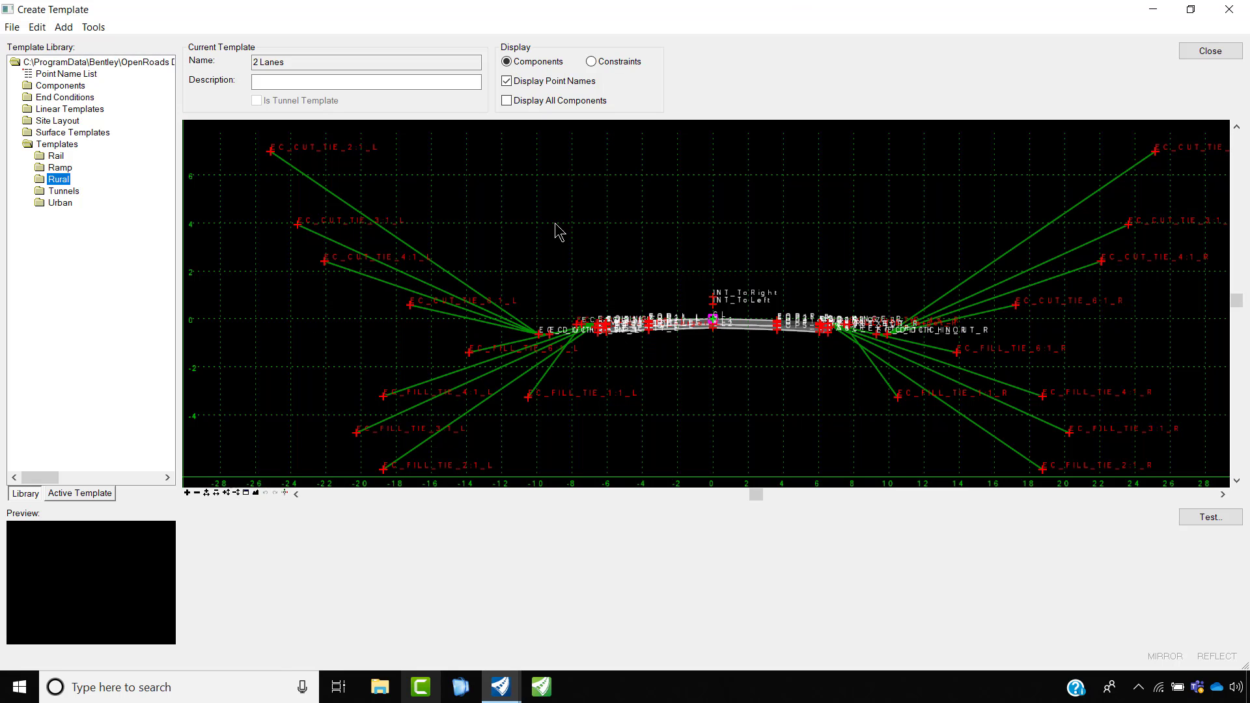
mouse_move(653, 334)
double_click(38, 179)
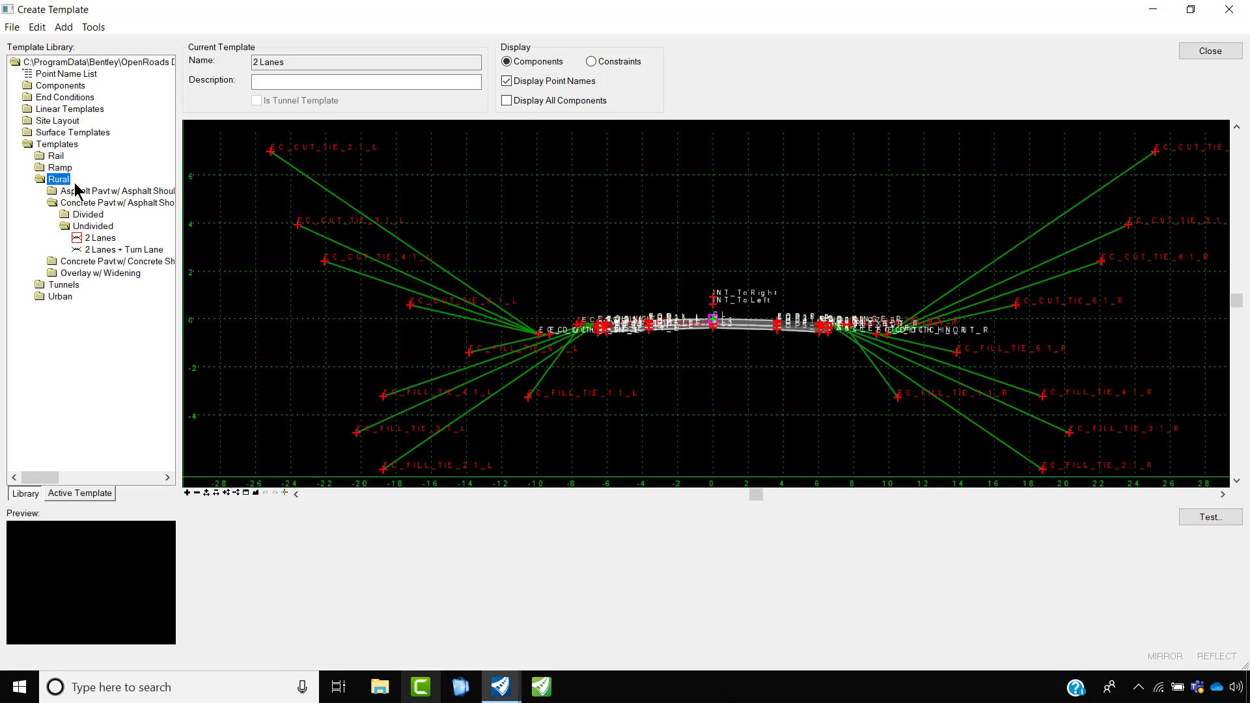
left_click(100, 240)
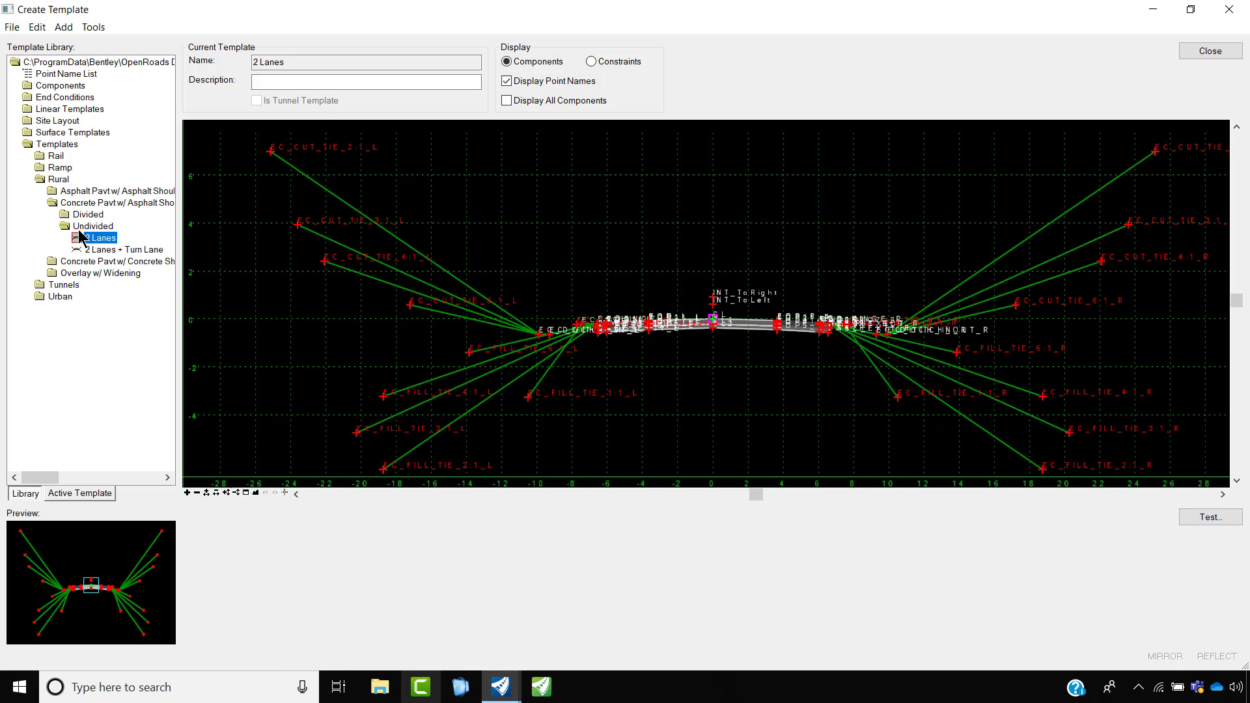
left_click(104, 251)
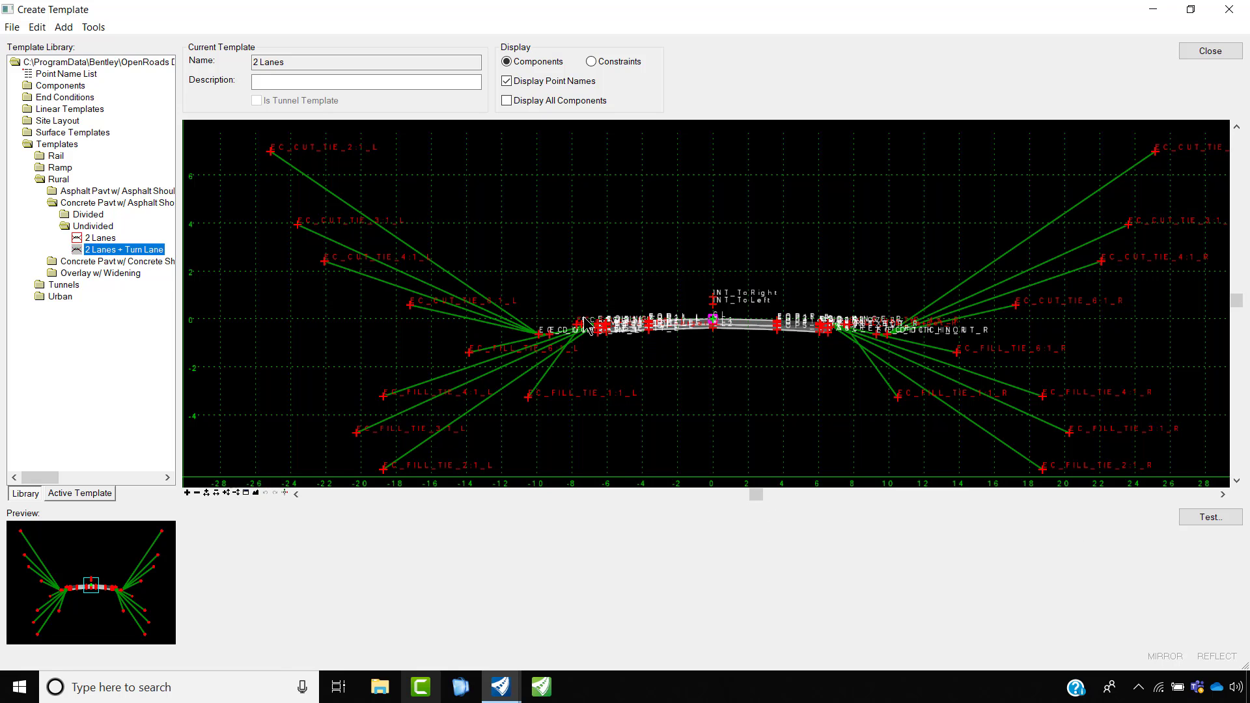
- Inspect the slope and horizontal constraints of the edge-of-pavement point EOP_L in the 2 Lanes template, leaving its properties unedited
left_click(96, 240)
scroll(671, 358, "up", 3)
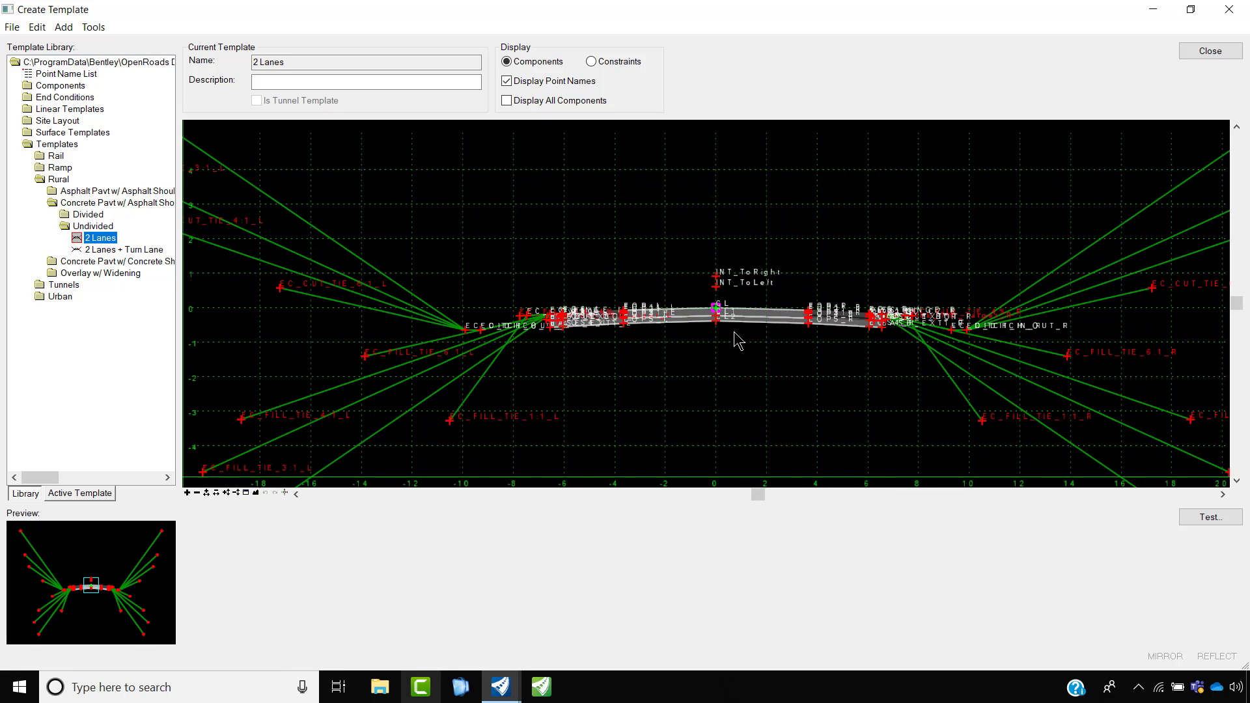
scroll(610, 326, "up", 2)
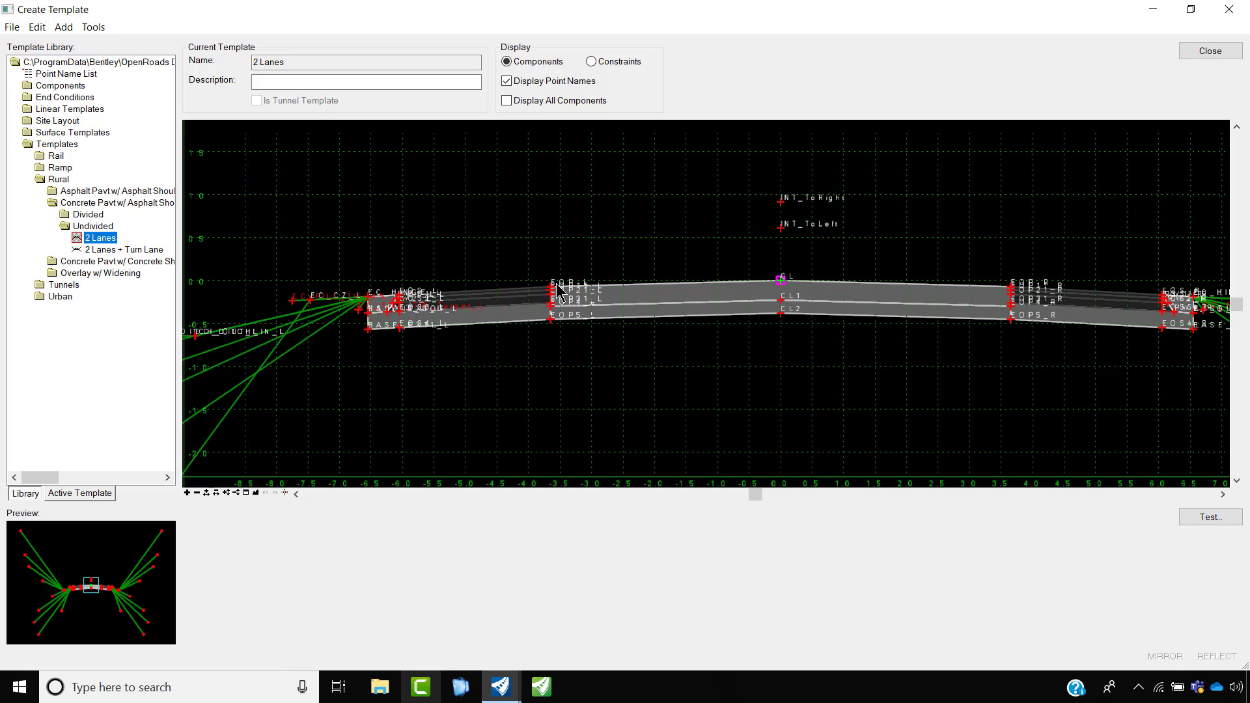
mouse_move(552, 290)
scroll(556, 296, "up", 2)
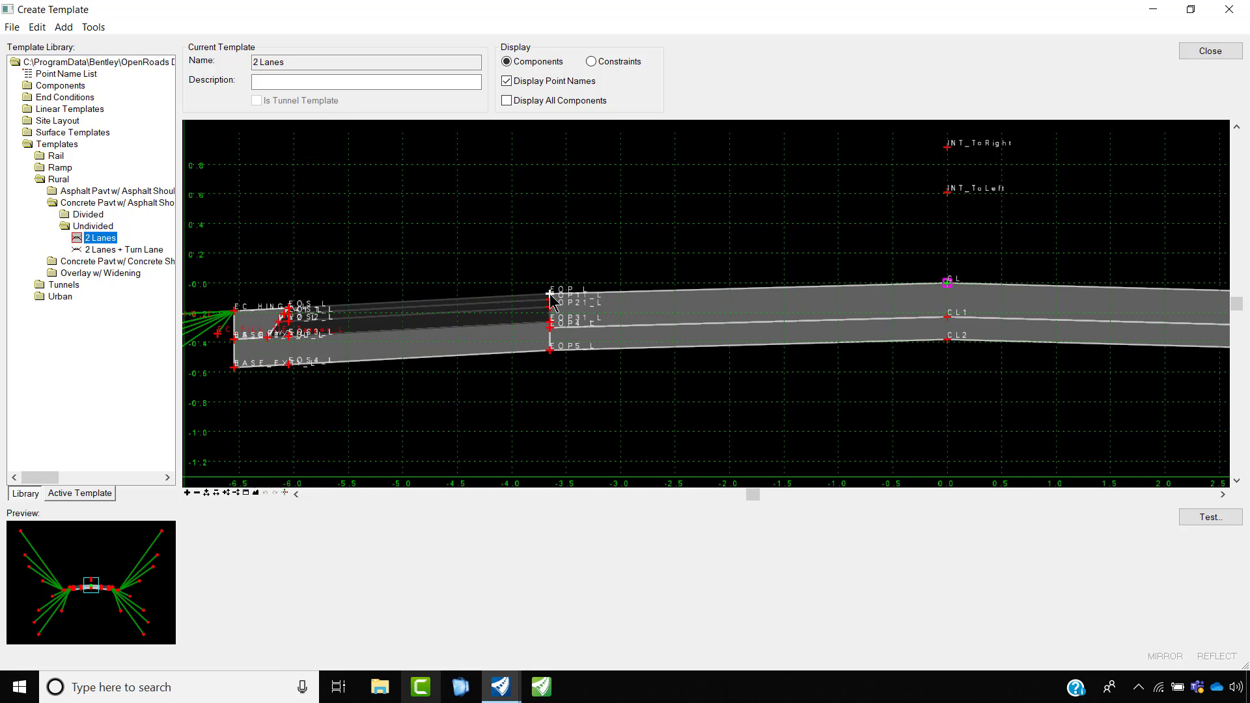
double_click(550, 295)
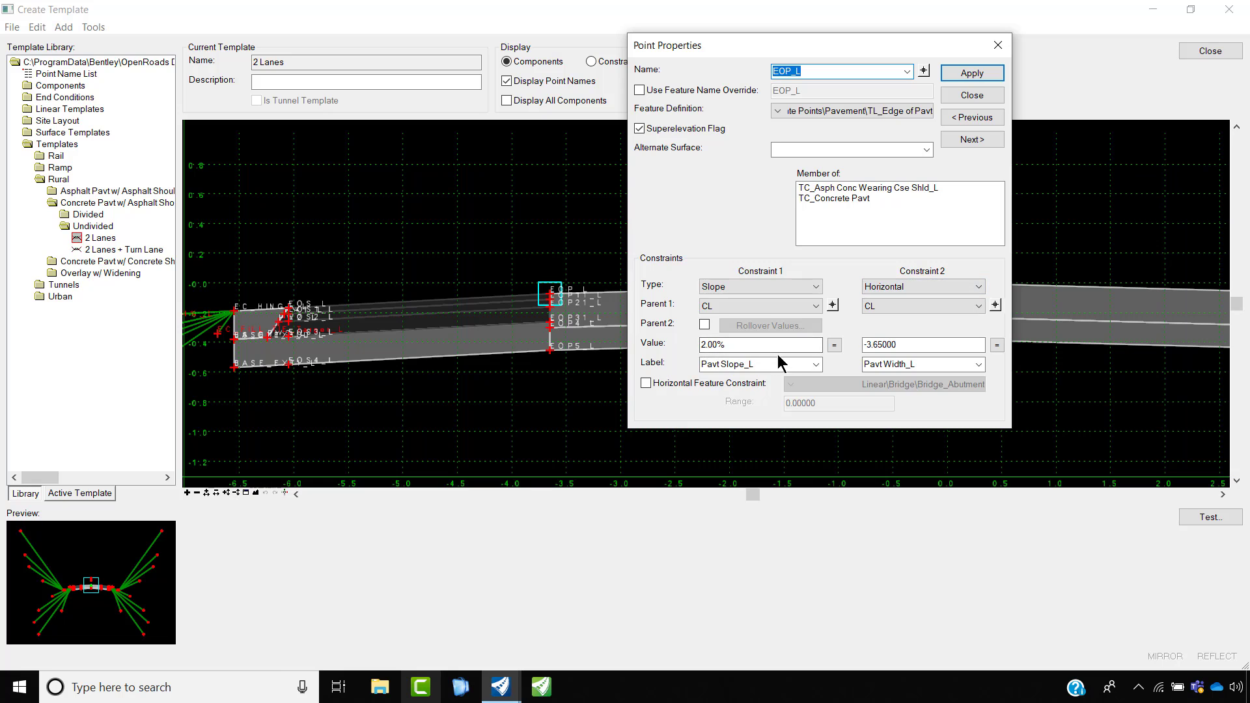
left_click_drag(838, 49, 368, 64)
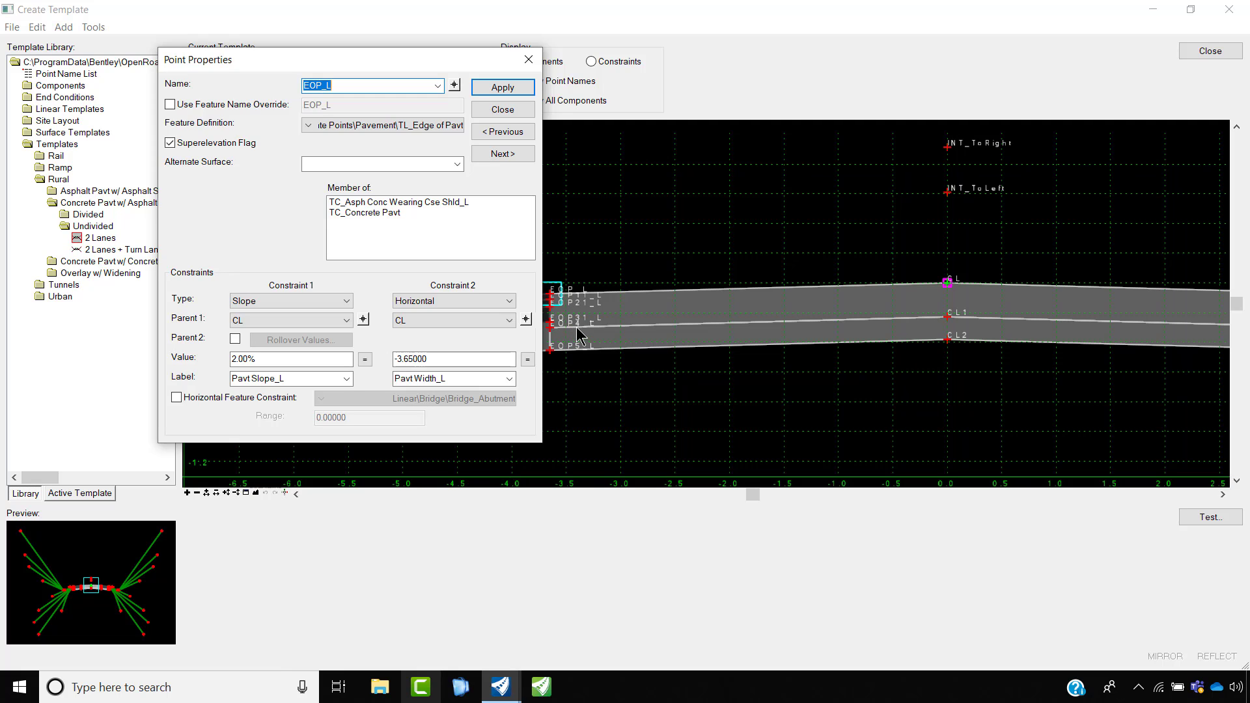
left_click(502, 110)
- Review the full 2 Lanes cross section with its cut and fill end conditions, and close the template editor
scroll(608, 298, "down", 2)
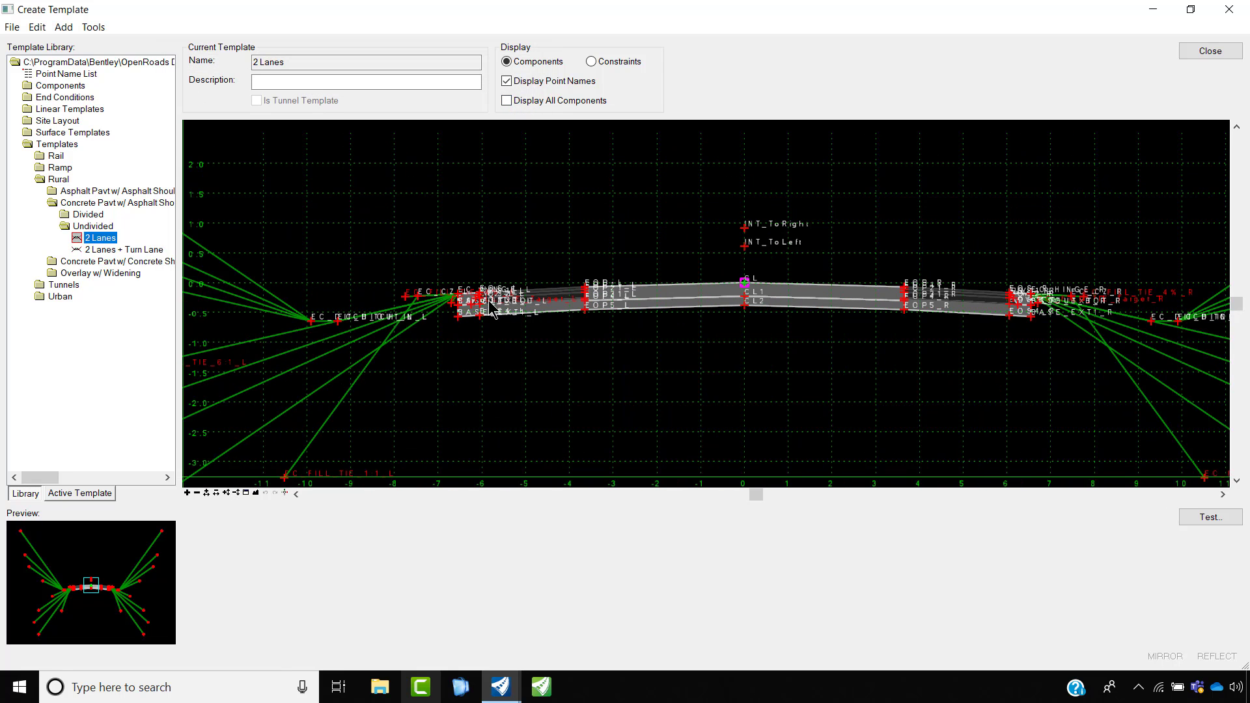
scroll(376, 337, "down", 3)
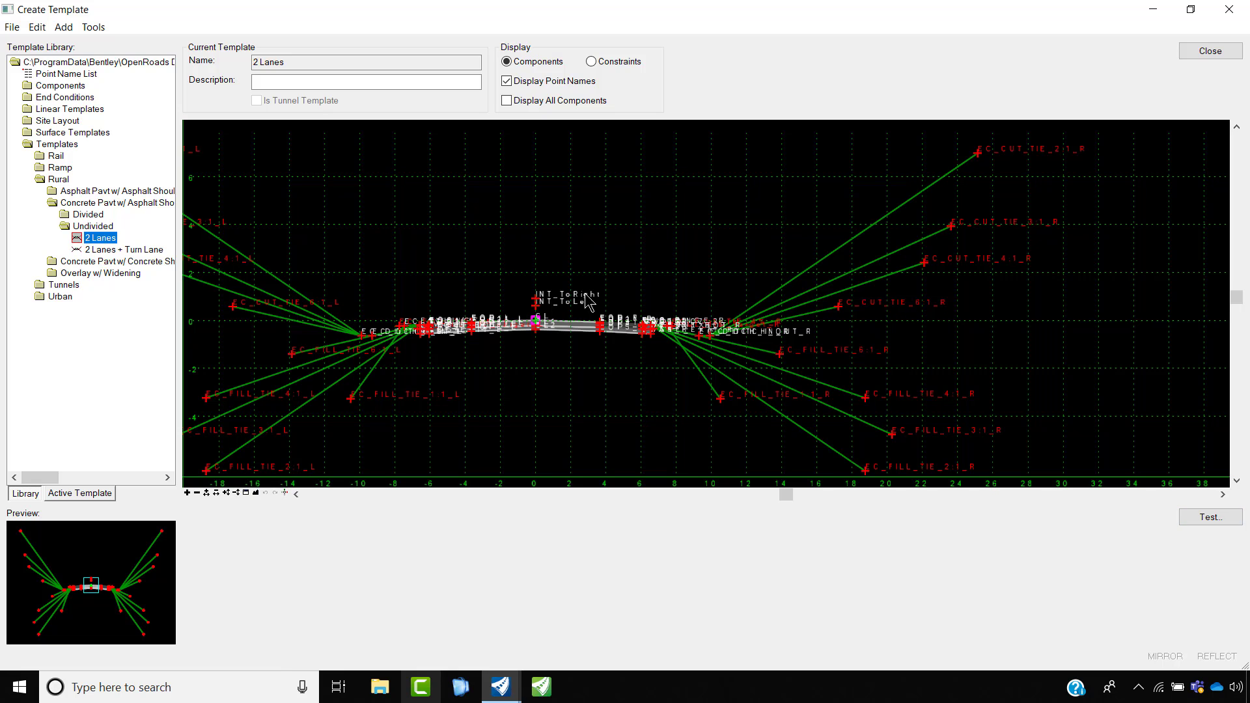
left_click(13, 27)
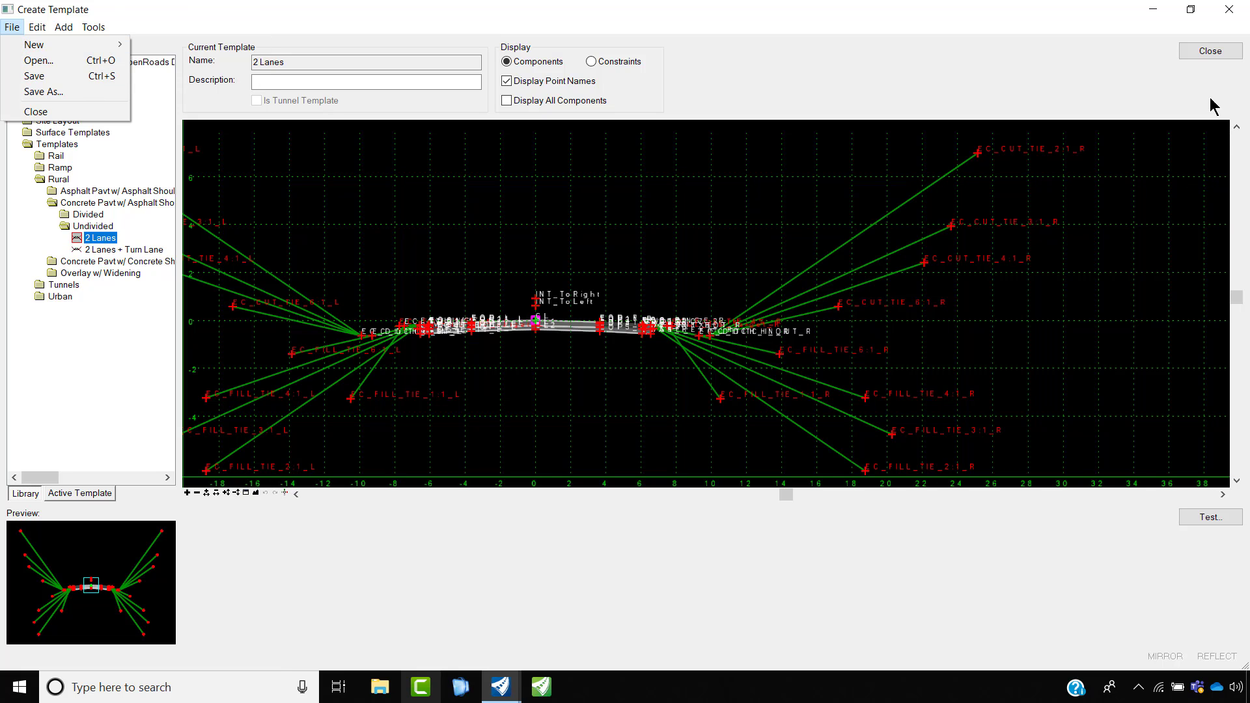
left_click(1210, 52)
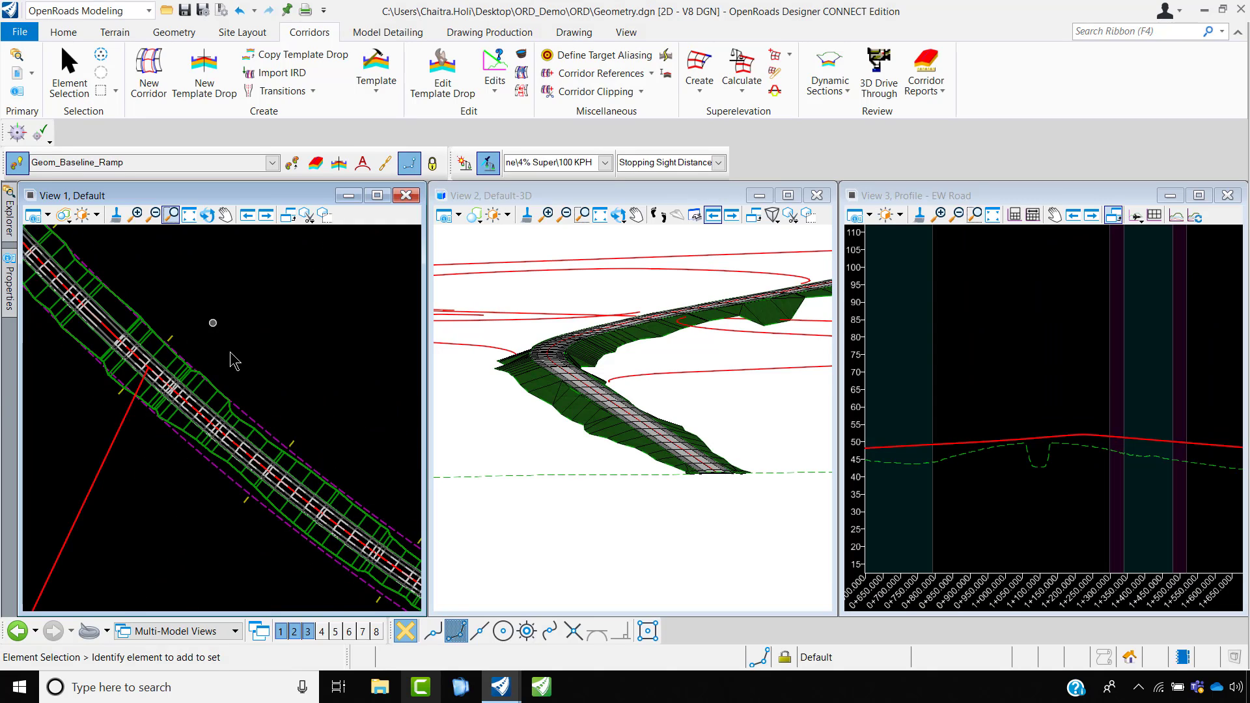
- Attach Opt 1.dgn from the ORD_Demo Reference folder as a reference file, using the Coincident World attachment method
scroll(234, 361, "down", 5)
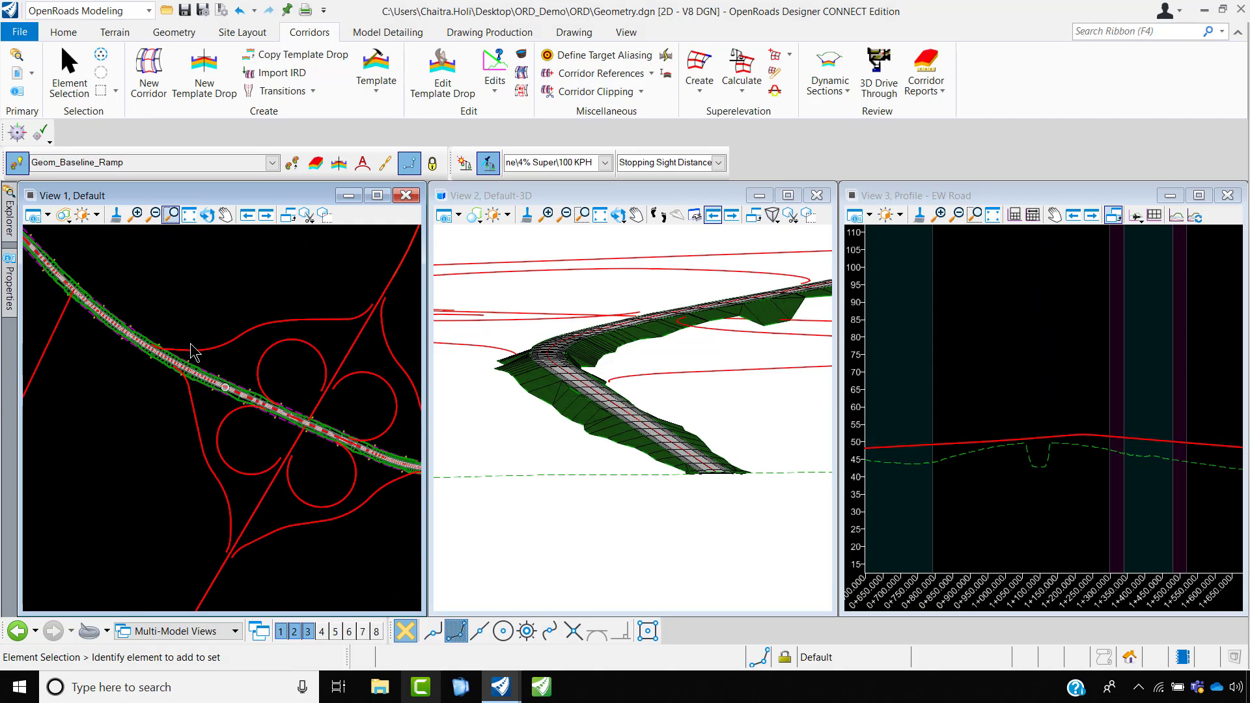
scroll(576, 404, "down", 2)
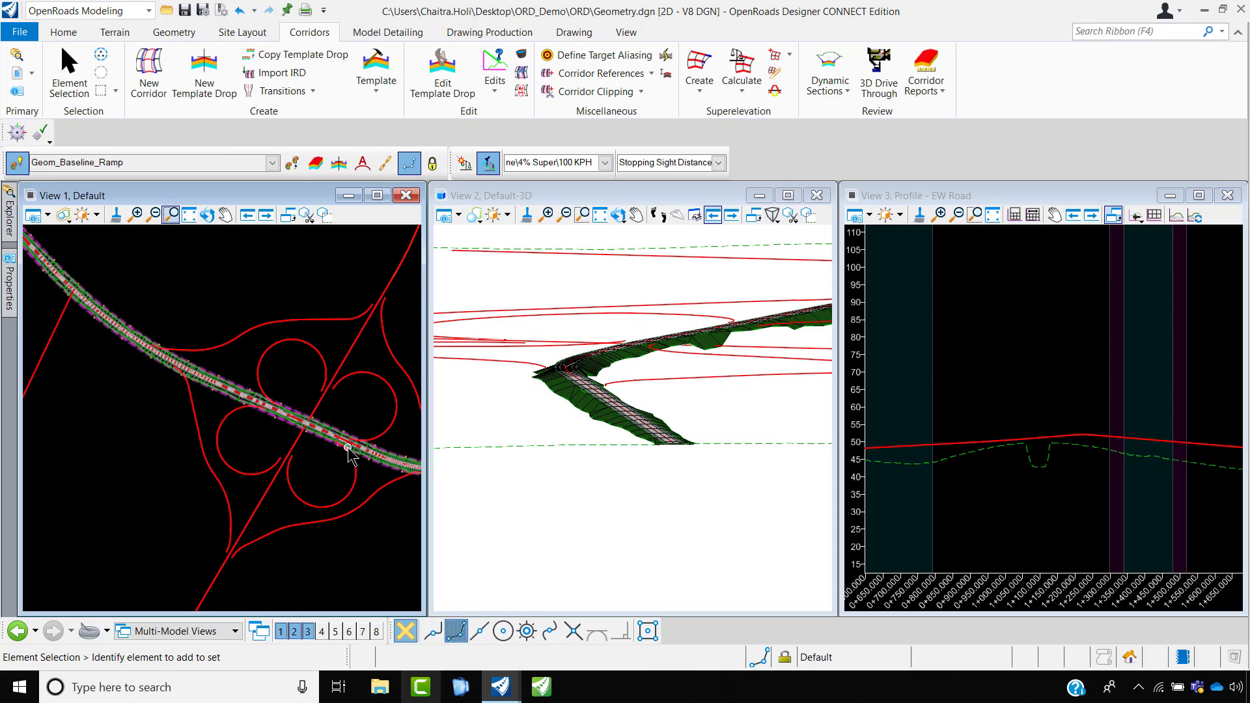
scroll(350, 453, "up", 2)
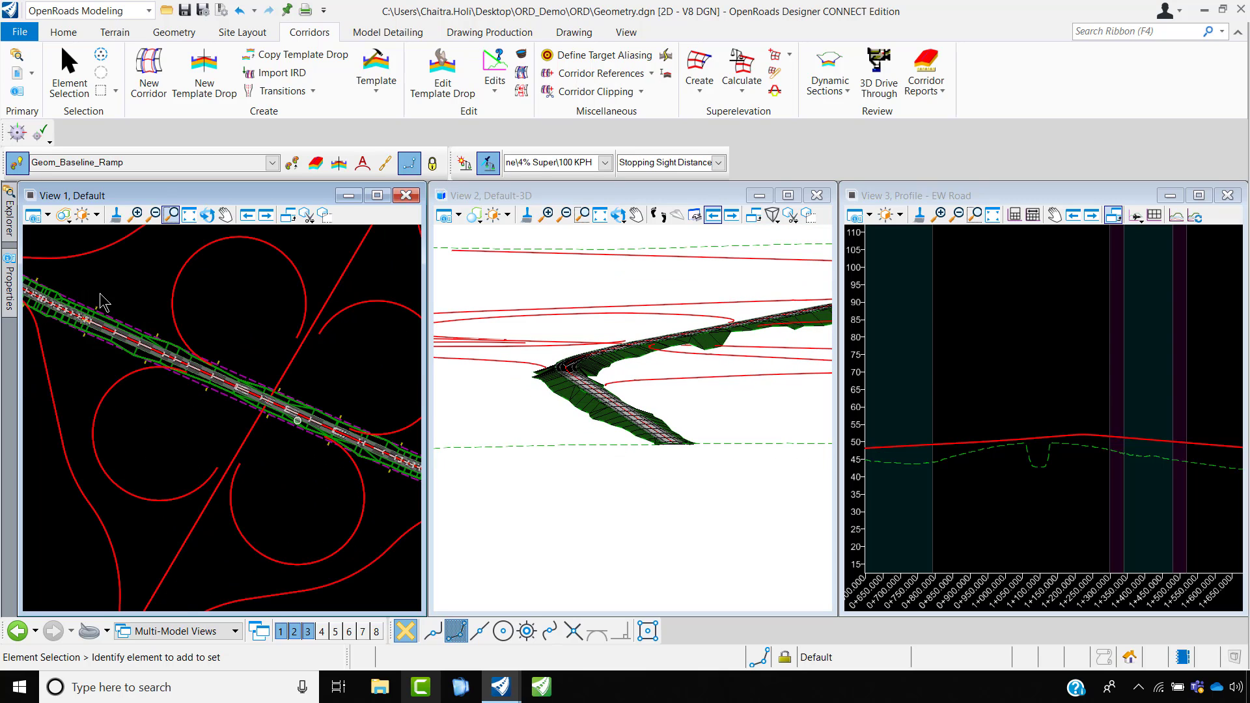
left_click(19, 77)
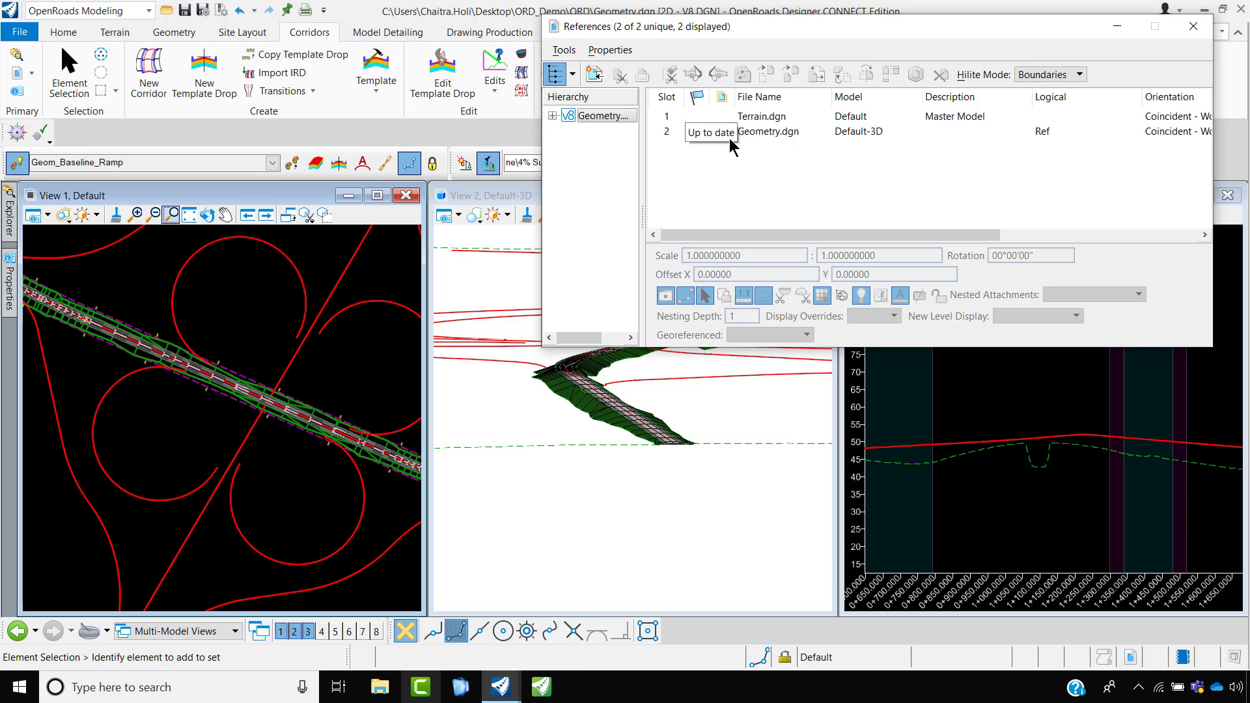
left_click(594, 73)
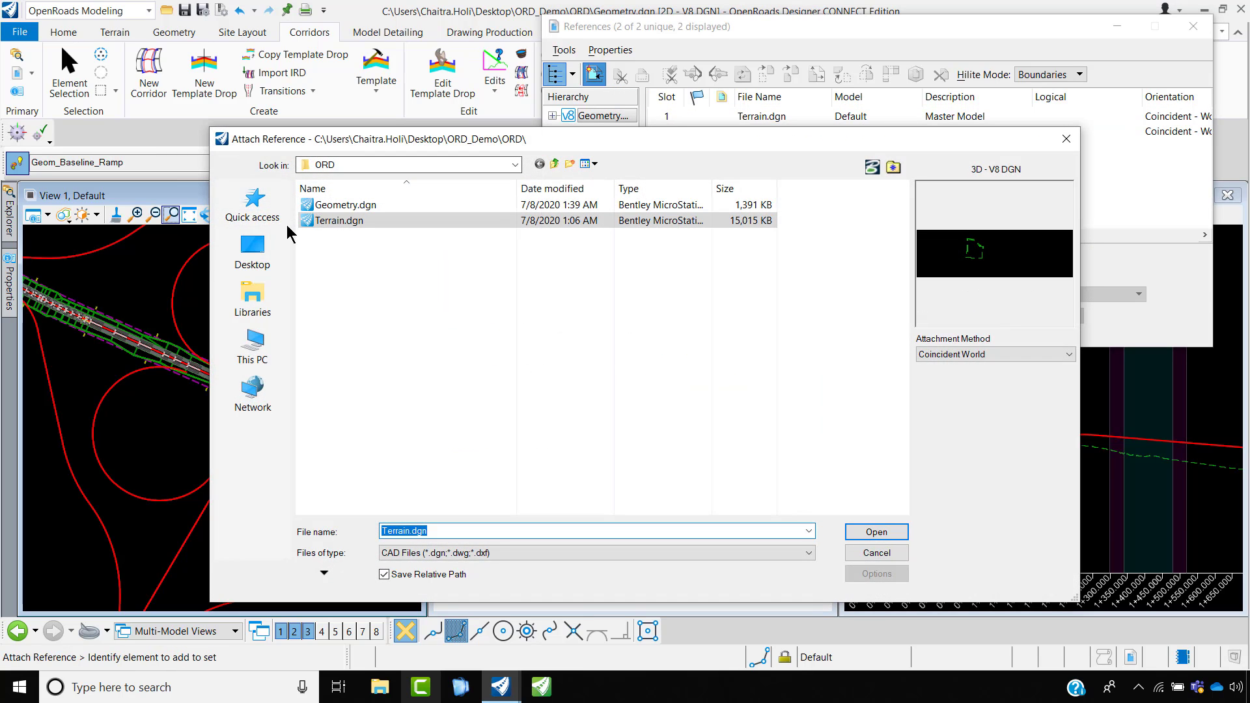
left_click(253, 252)
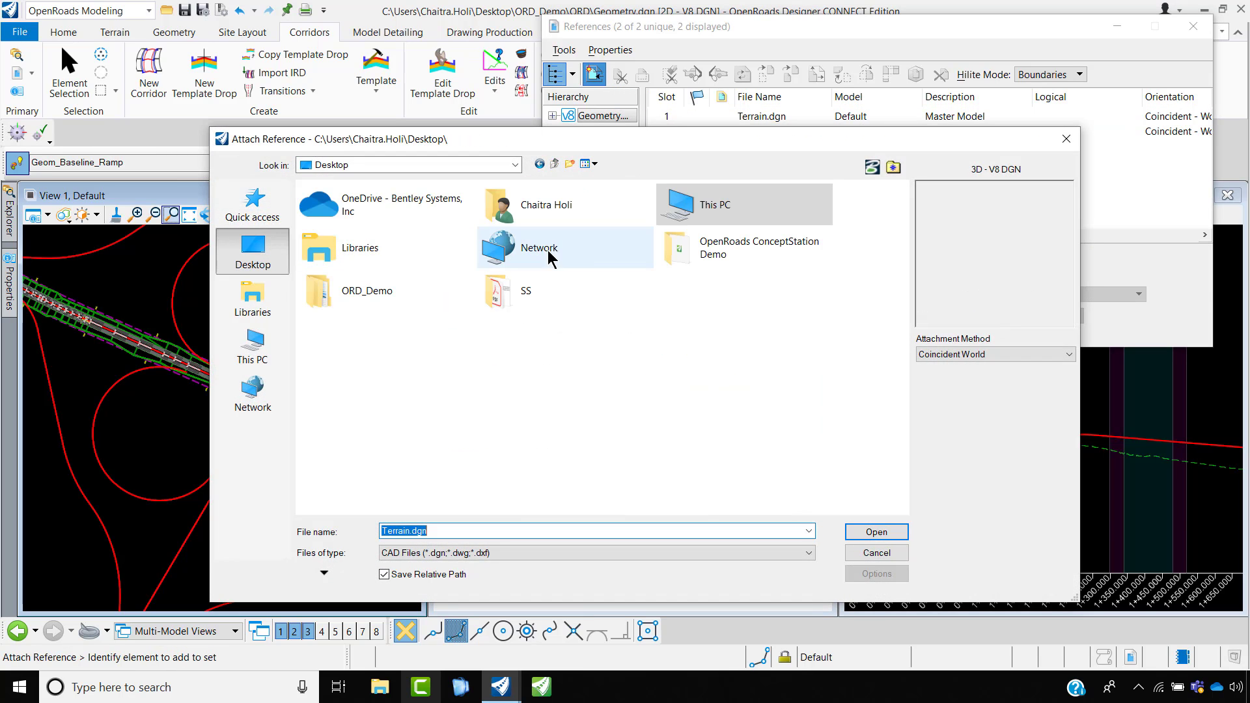
double_click(394, 298)
left_click(332, 206)
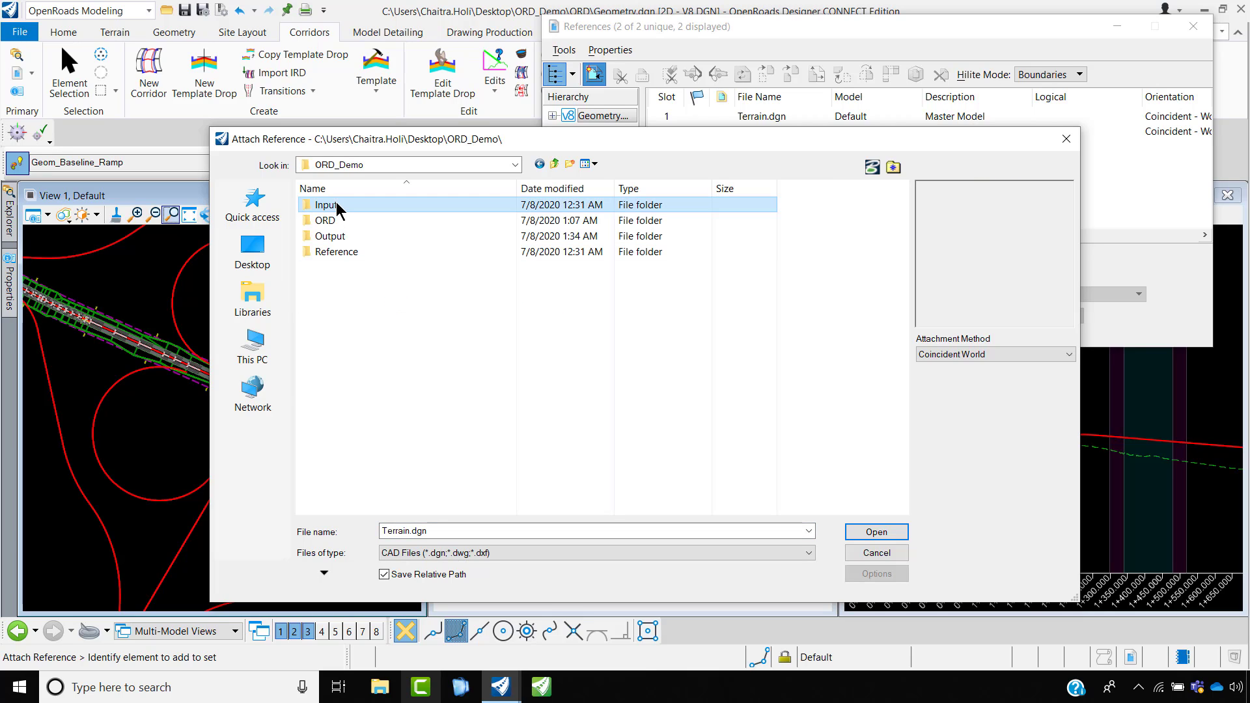
double_click(332, 205)
key("BackSpace")
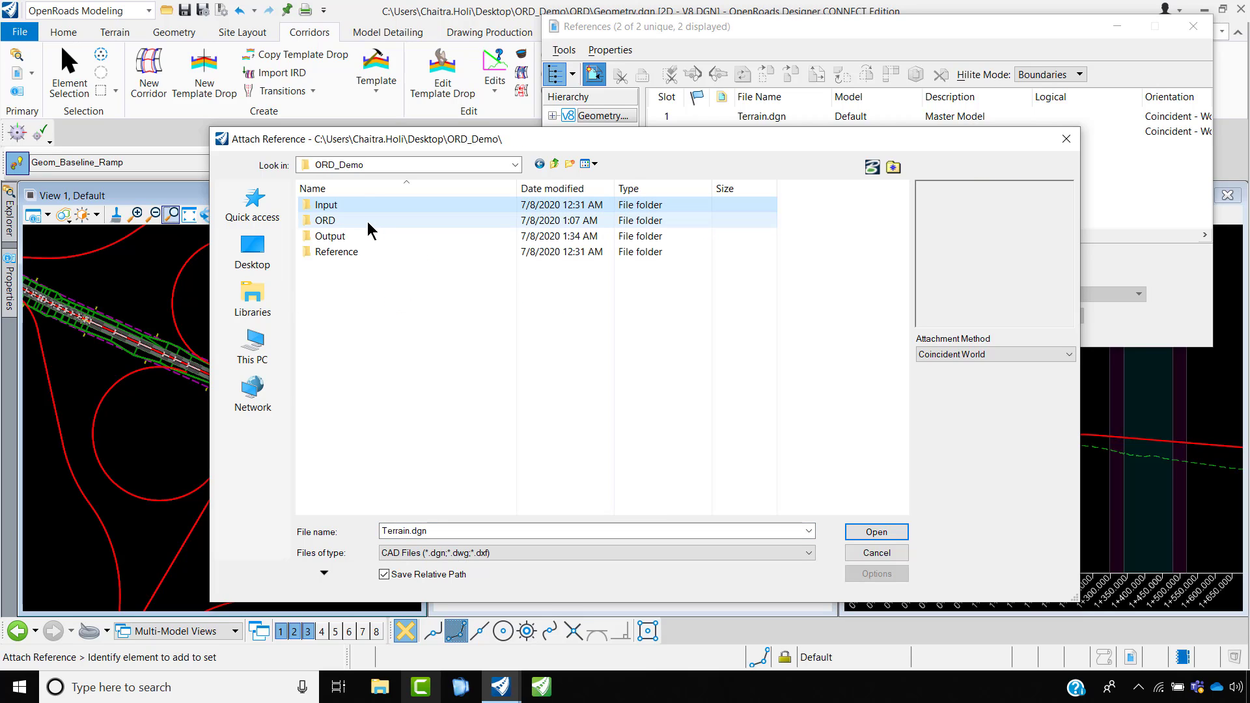
double_click(368, 253)
left_click(366, 208)
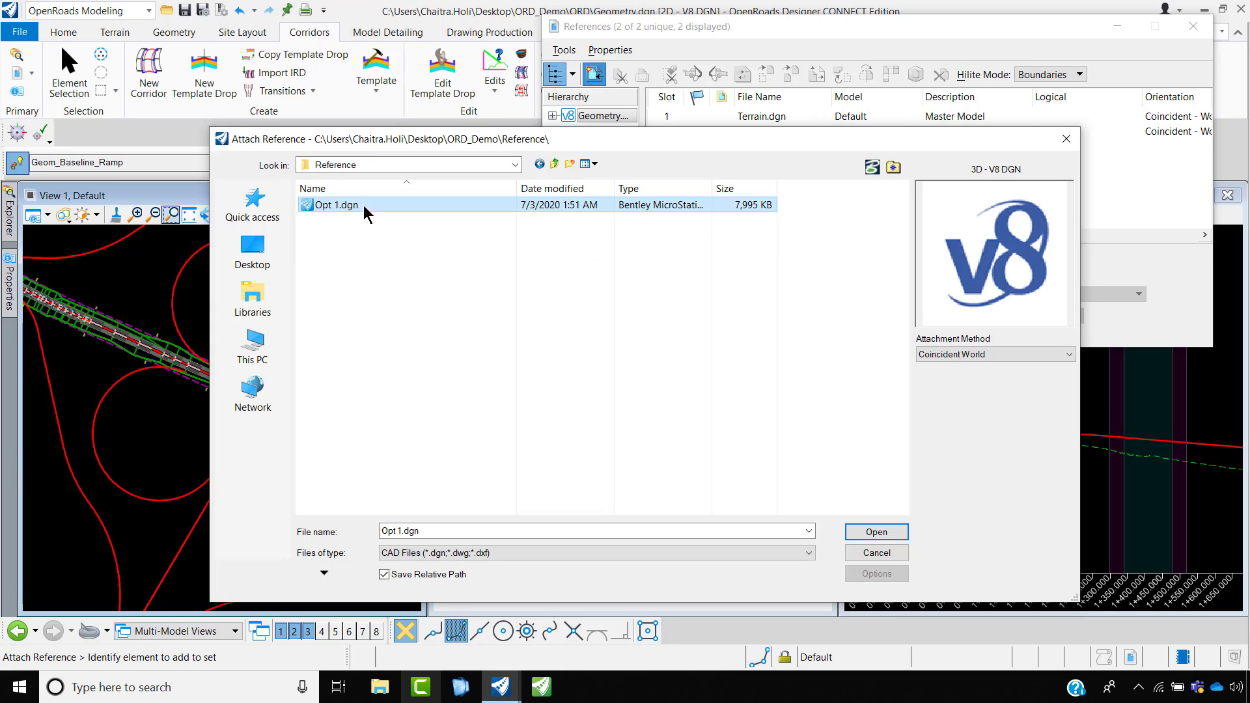
left_click(880, 536)
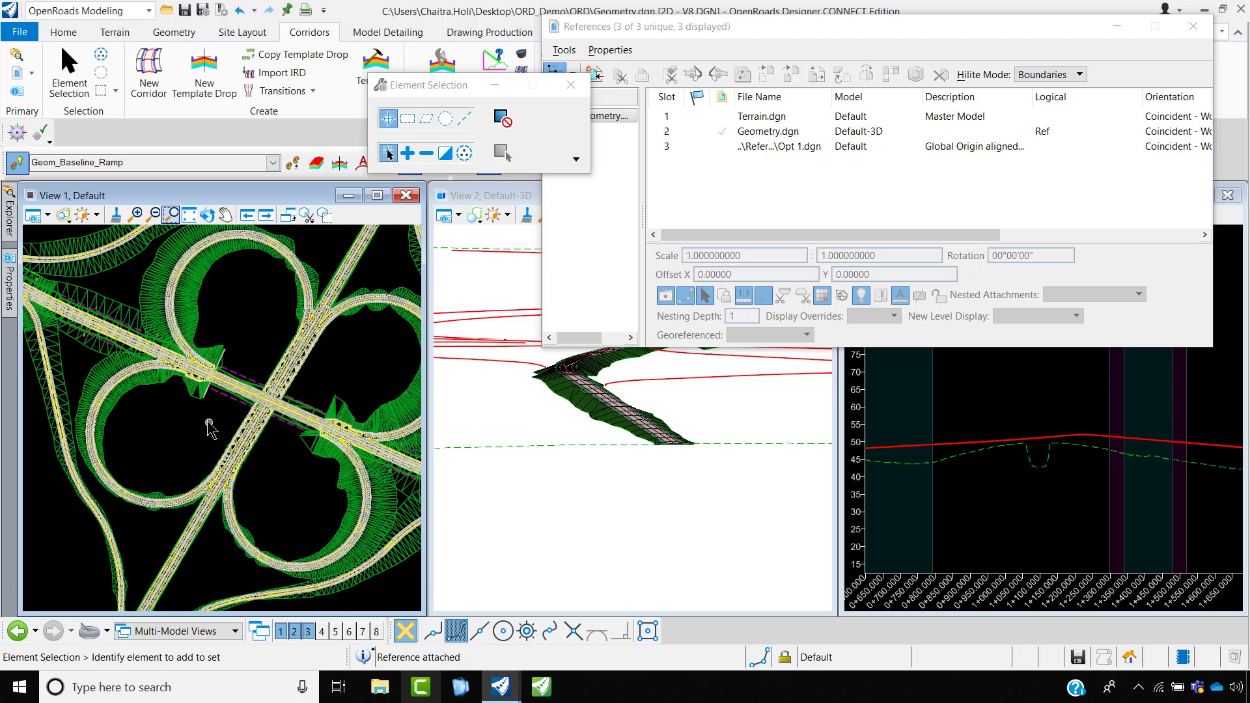
- Close the reference list and examine the attached Opt 1 interchange model in plan, including the bridge and loop ramps
scroll(209, 428, "down", 4)
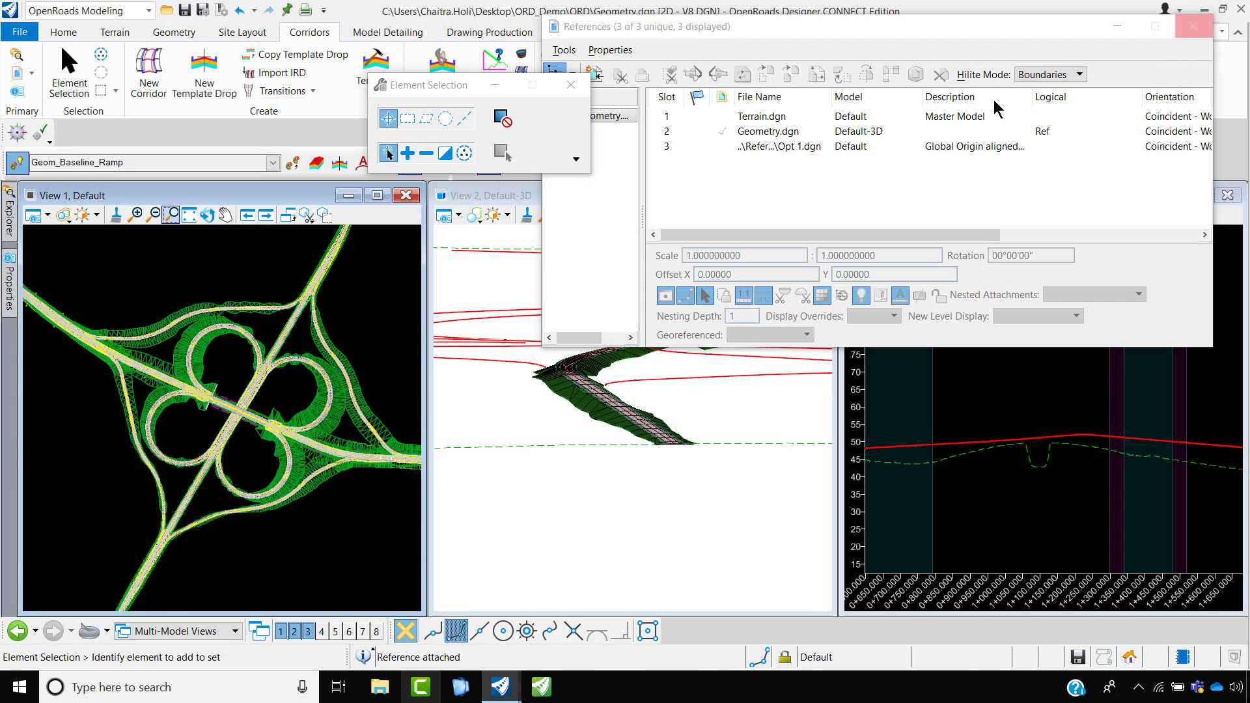
left_click(1193, 26)
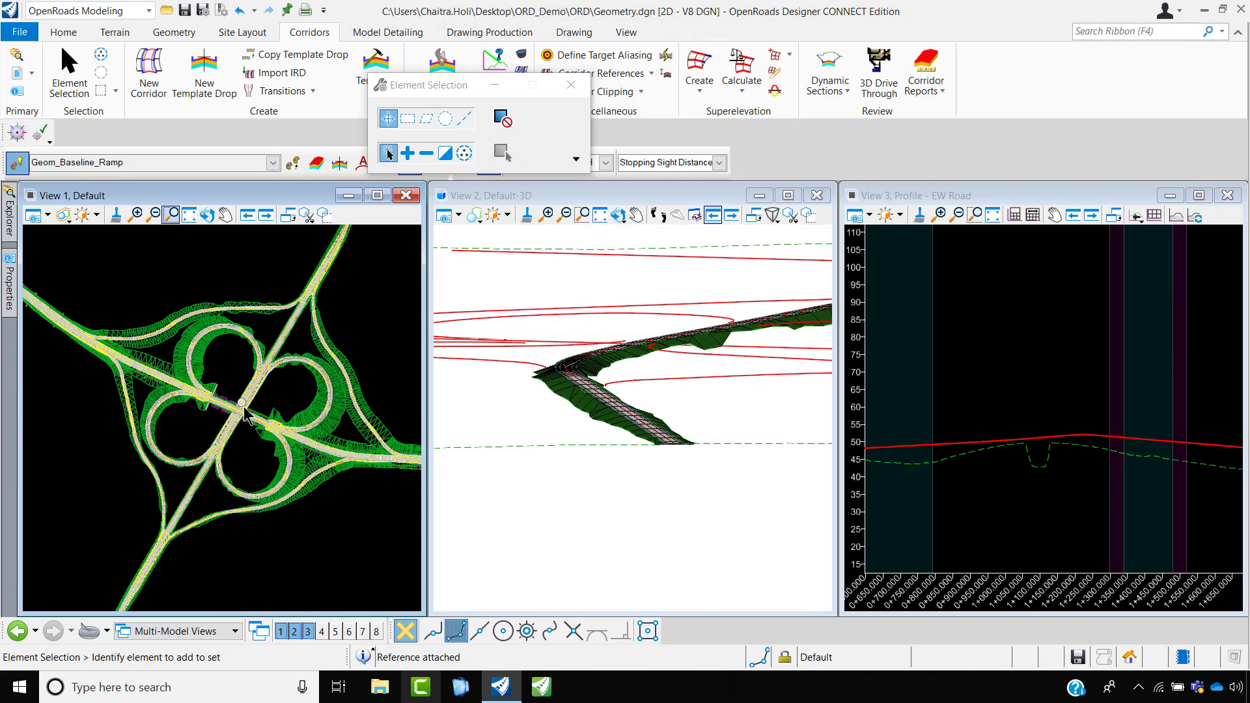
scroll(244, 410, "up", 5)
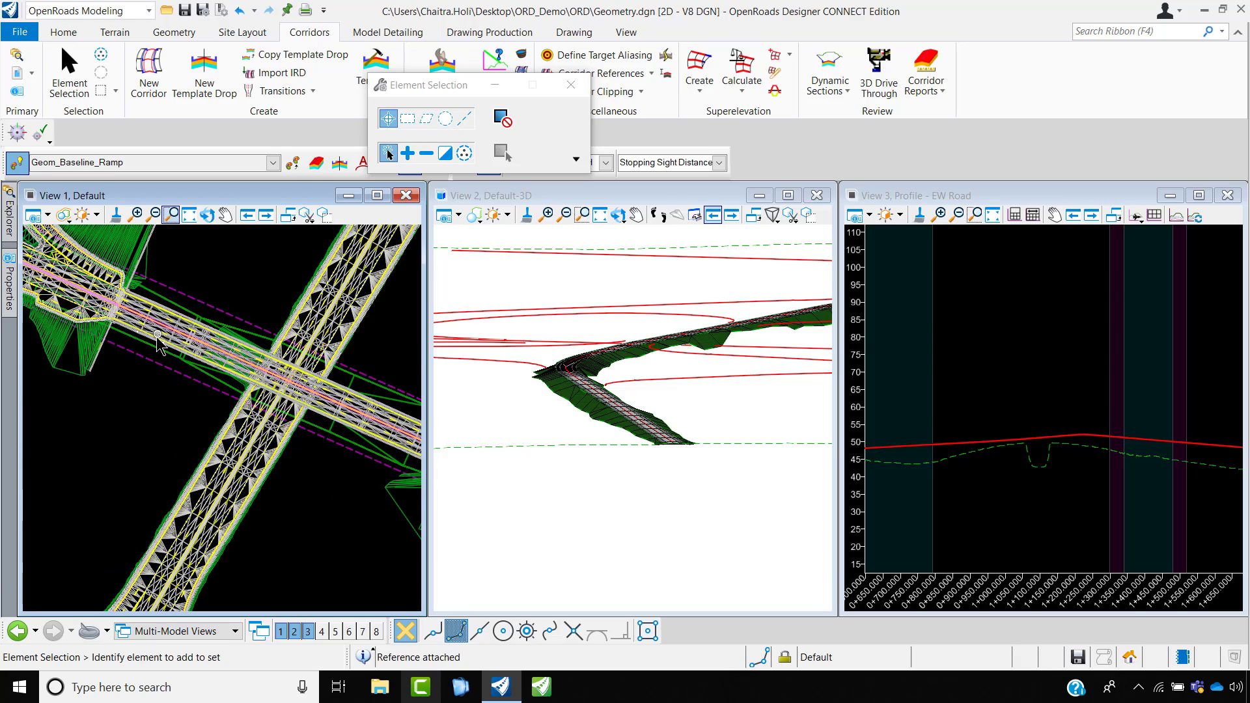
scroll(195, 371, "down", 3)
scroll(255, 384, "up", 3)
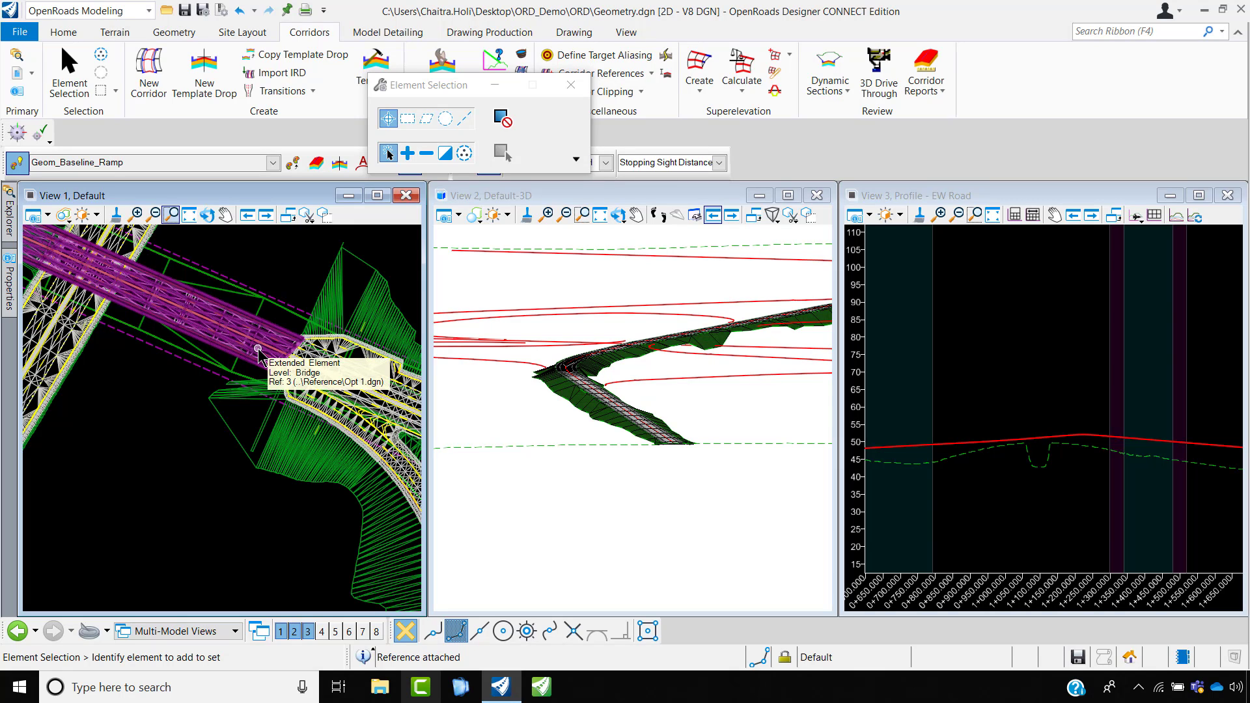
scroll(258, 351, "down", 5)
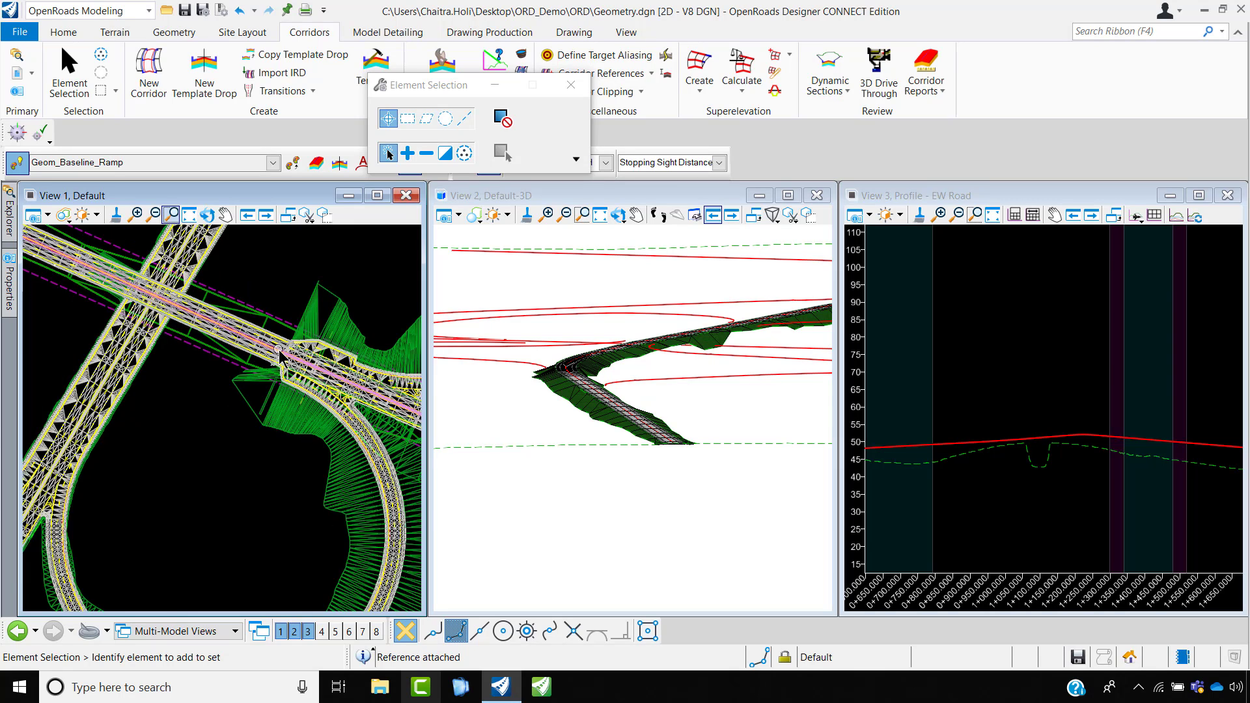
scroll(201, 356, "down", 8)
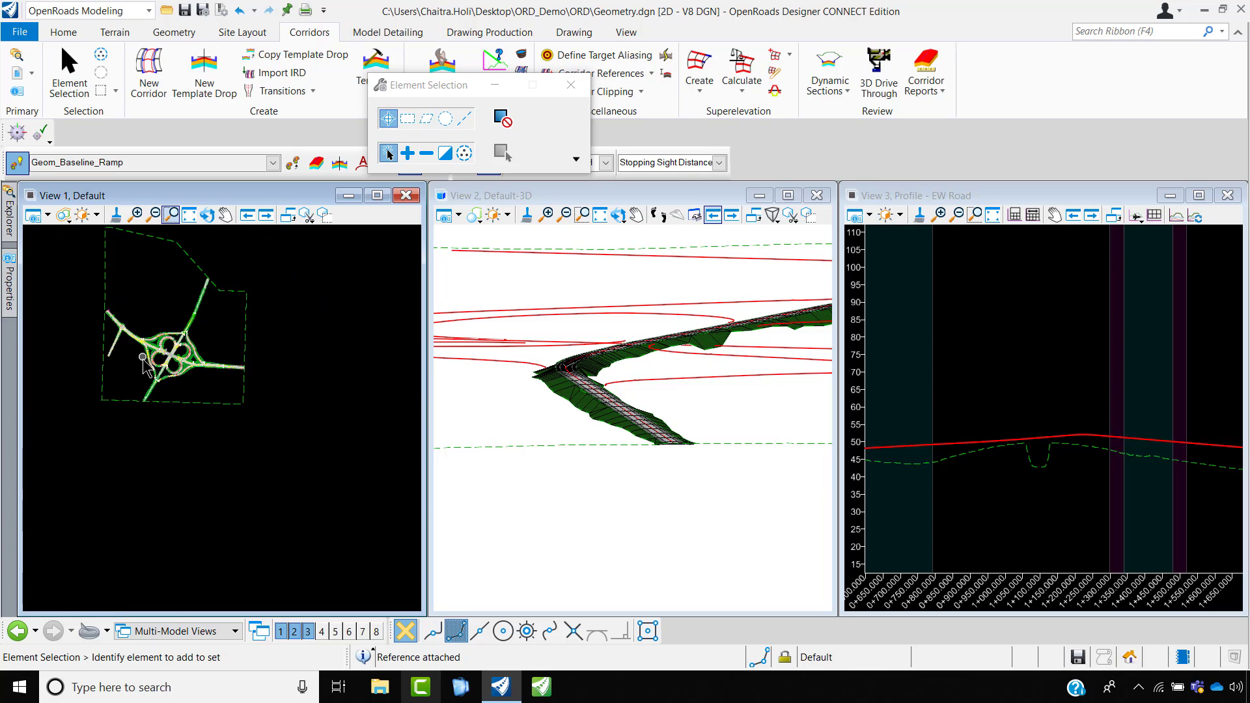
- Turn off the display of the Opt 1.dgn reference and close the reference list
scroll(145, 358, "up", 4)
left_click(17, 73)
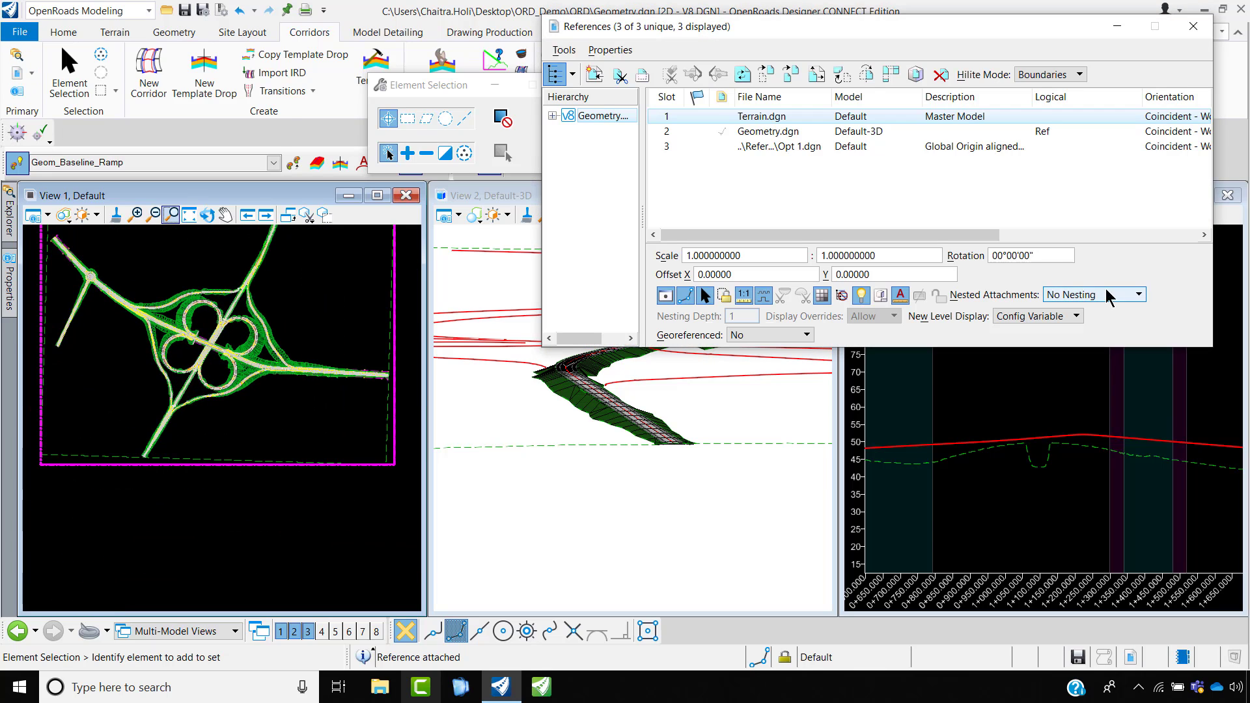
left_click(764, 134)
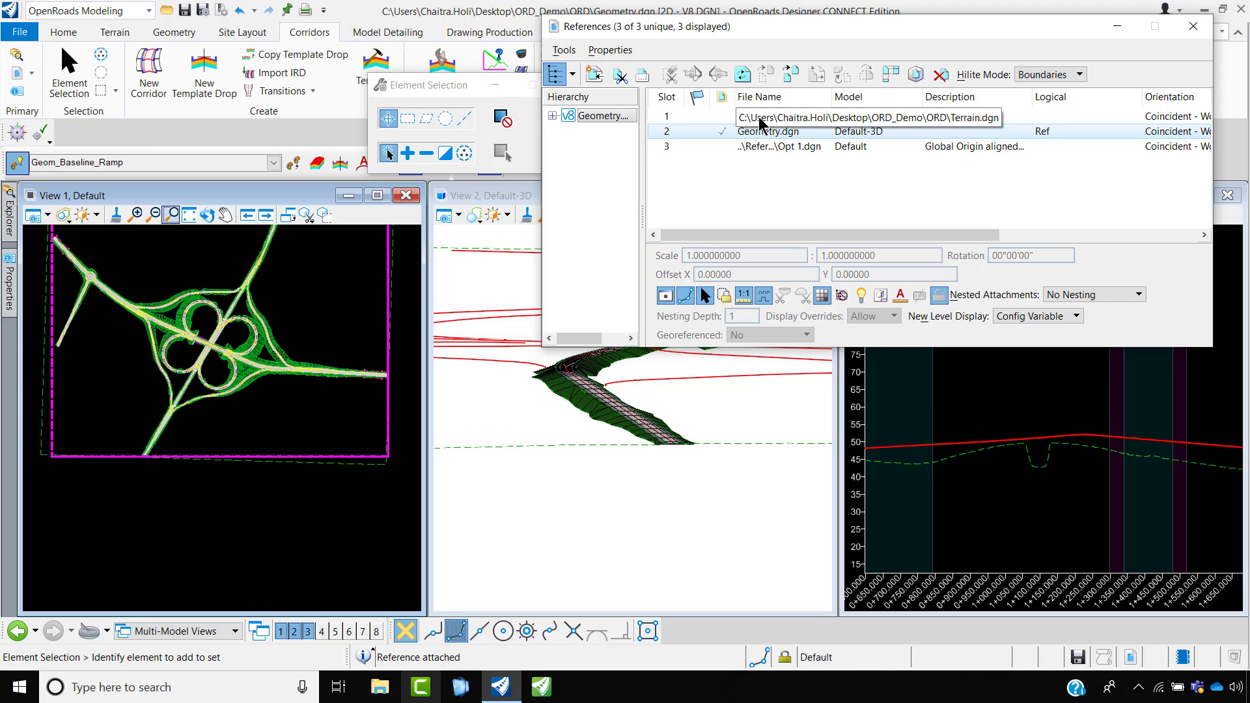
left_click(753, 147)
left_click(666, 294)
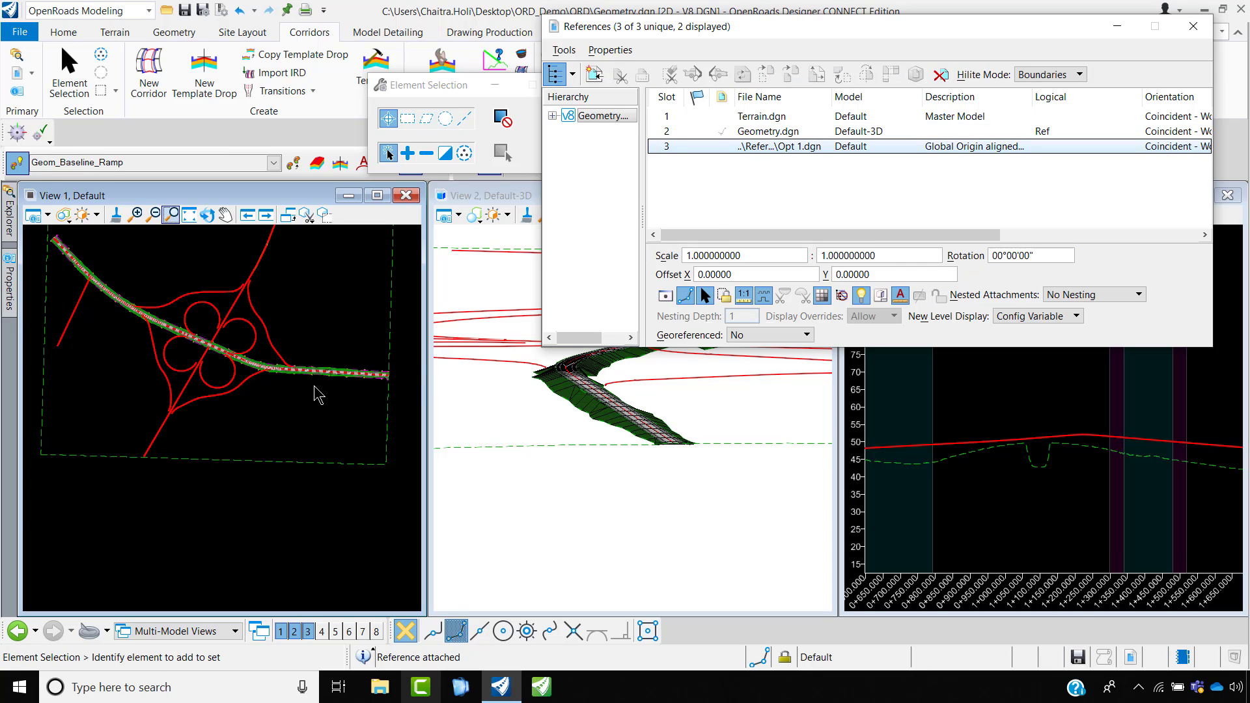
scroll(209, 365, "up", 2)
left_click(1193, 26)
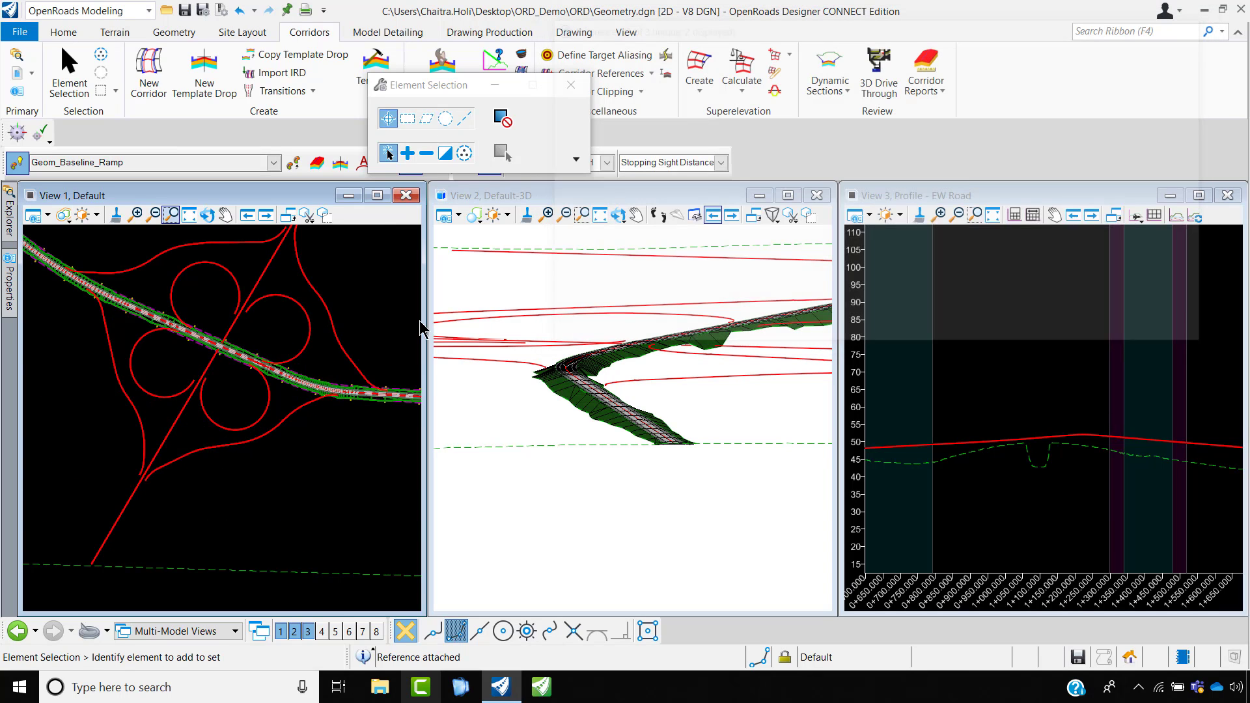
- Apply element annotation to the EW Road centerline in the plan view
scroll(190, 352, "down", 3)
scroll(298, 397, "up", 4)
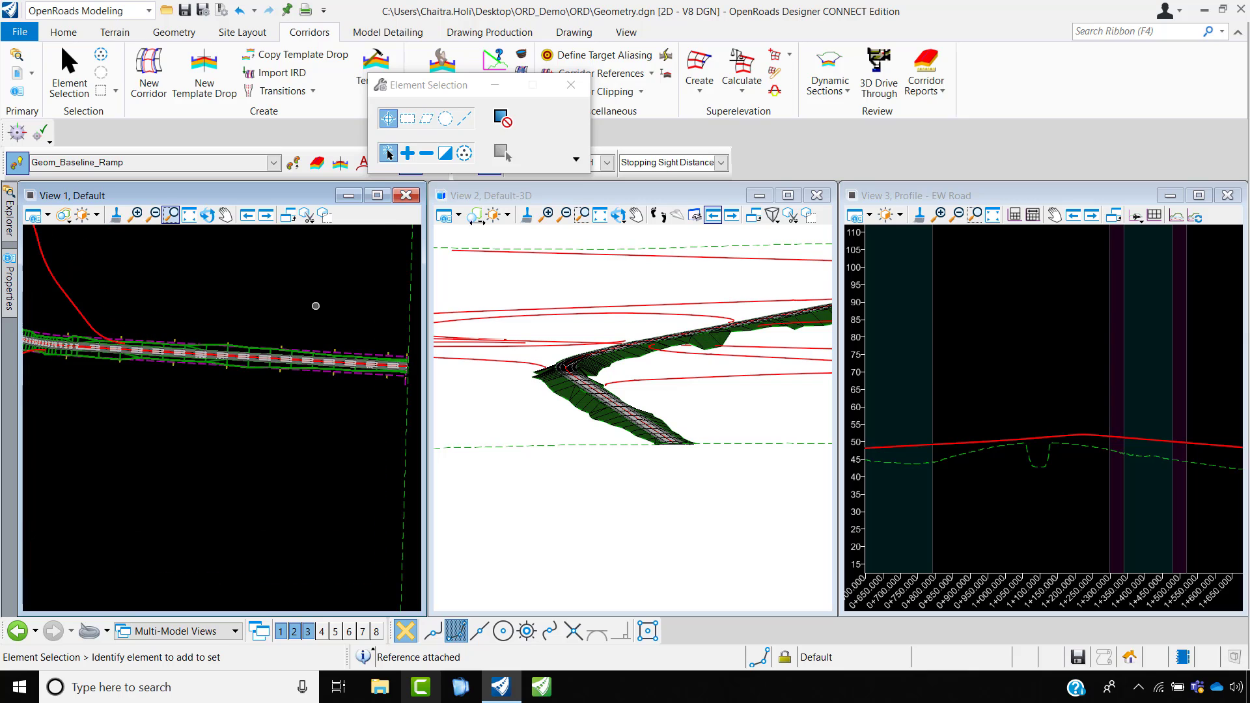
left_click(571, 84)
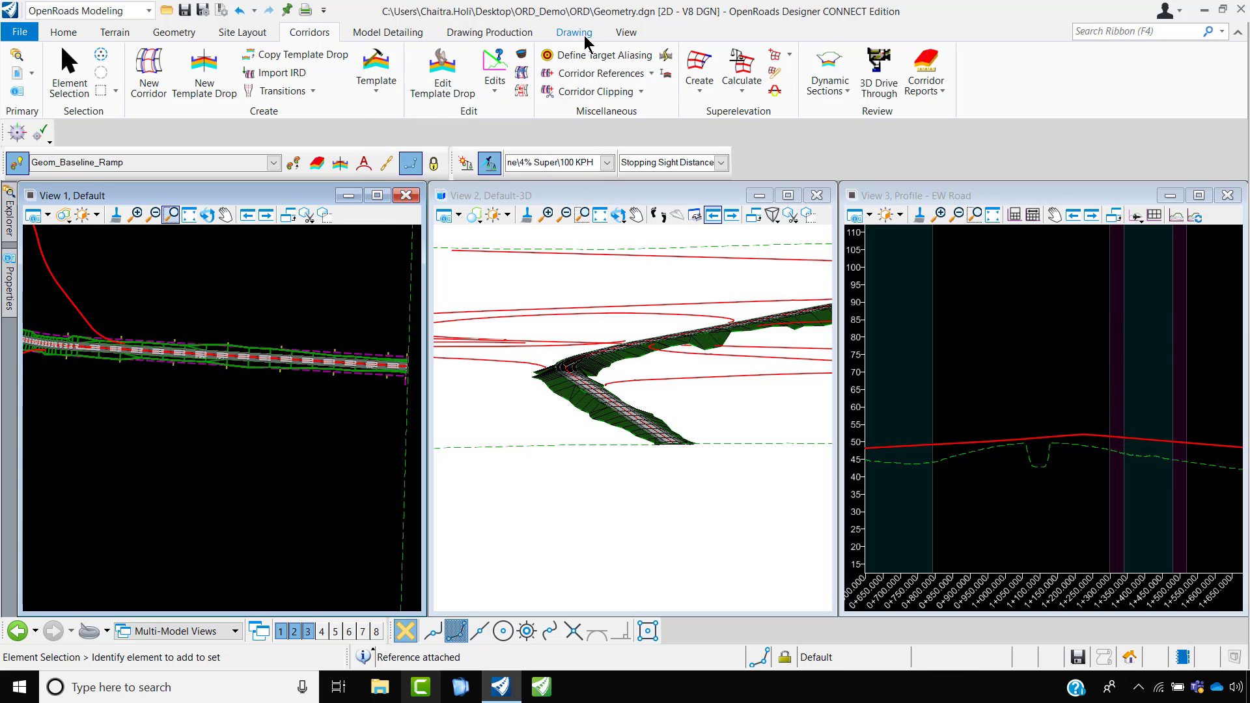
left_click(574, 33)
left_click(493, 32)
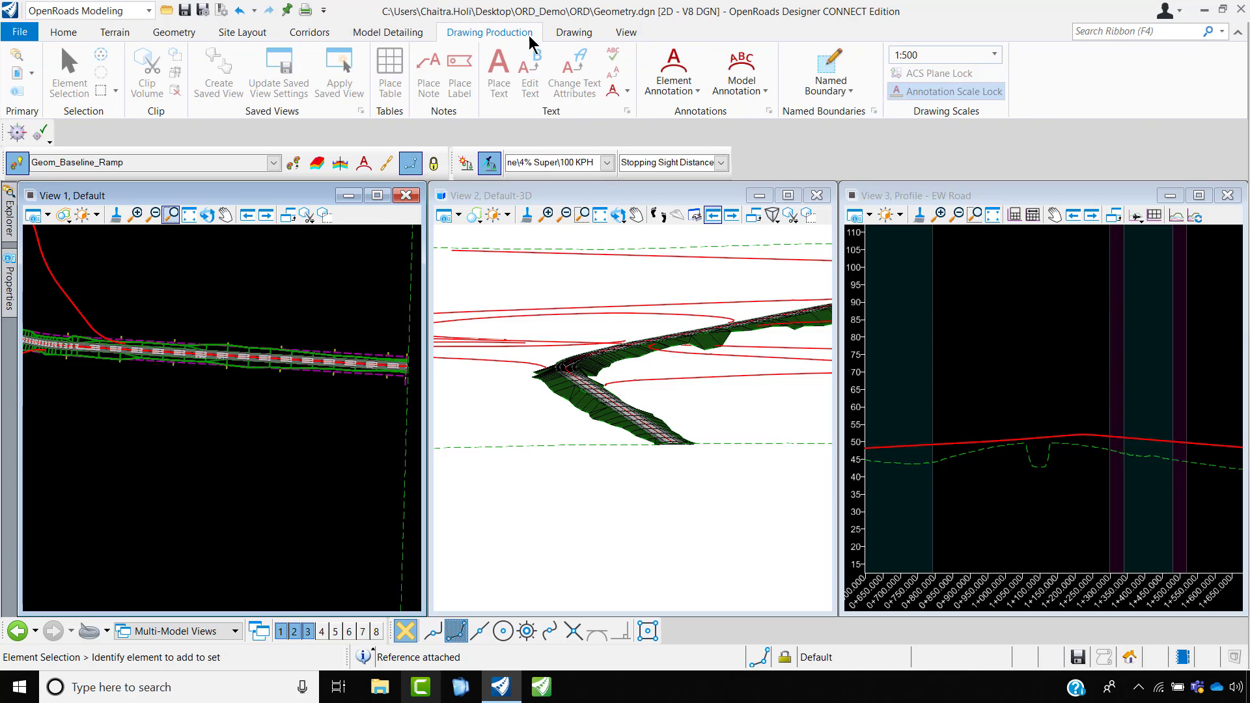
left_click(689, 94)
left_click(713, 114)
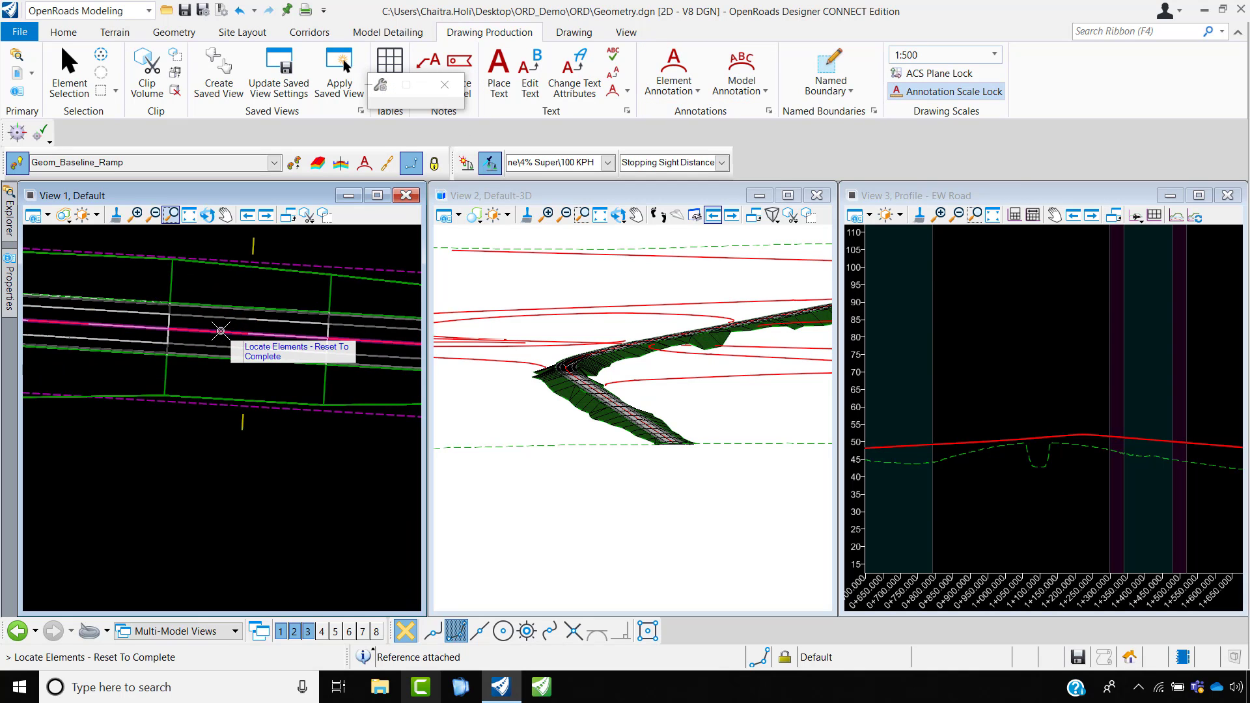
left_click(221, 332)
scroll(262, 271, "down", 4)
scroll(273, 306, "down", 5)
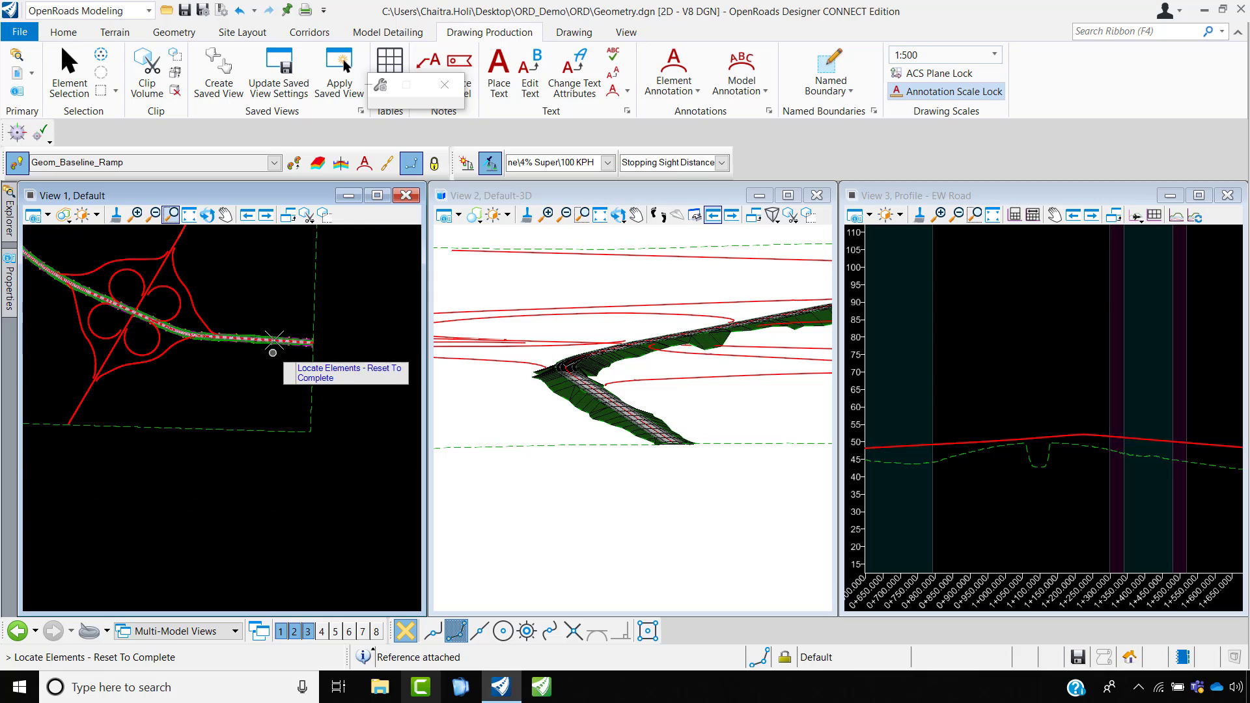
right_click(274, 292)
- Examine the new alignment annotations near the start of EW Road, including the spiral data and the TS and SC station labels
scroll(284, 332, "down", 5)
scroll(203, 302, "up", 4)
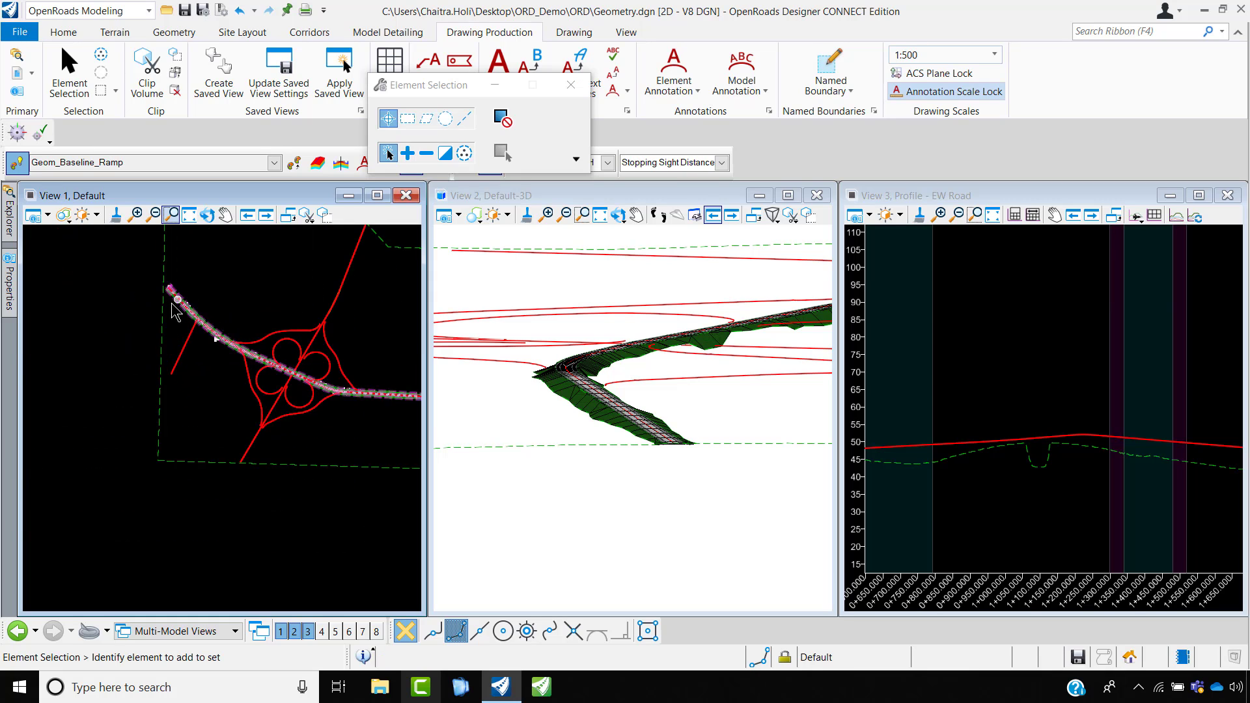
scroll(172, 303, "up", 4)
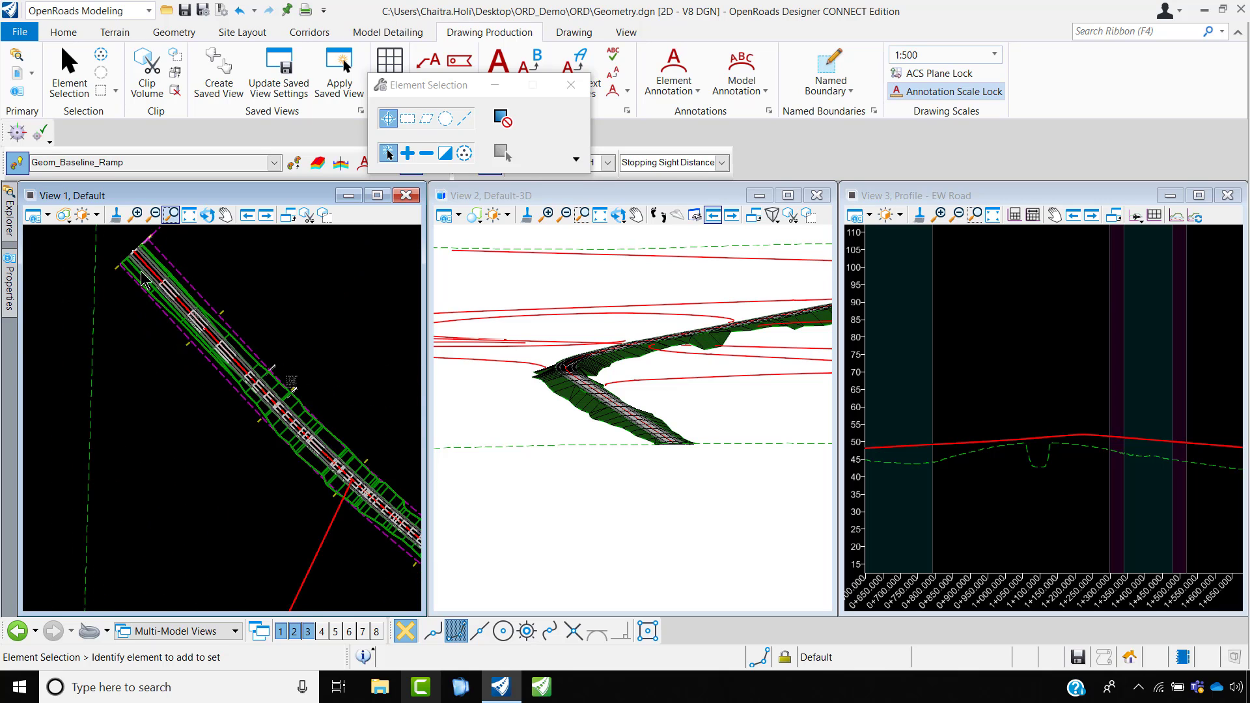
scroll(143, 279, "up", 5)
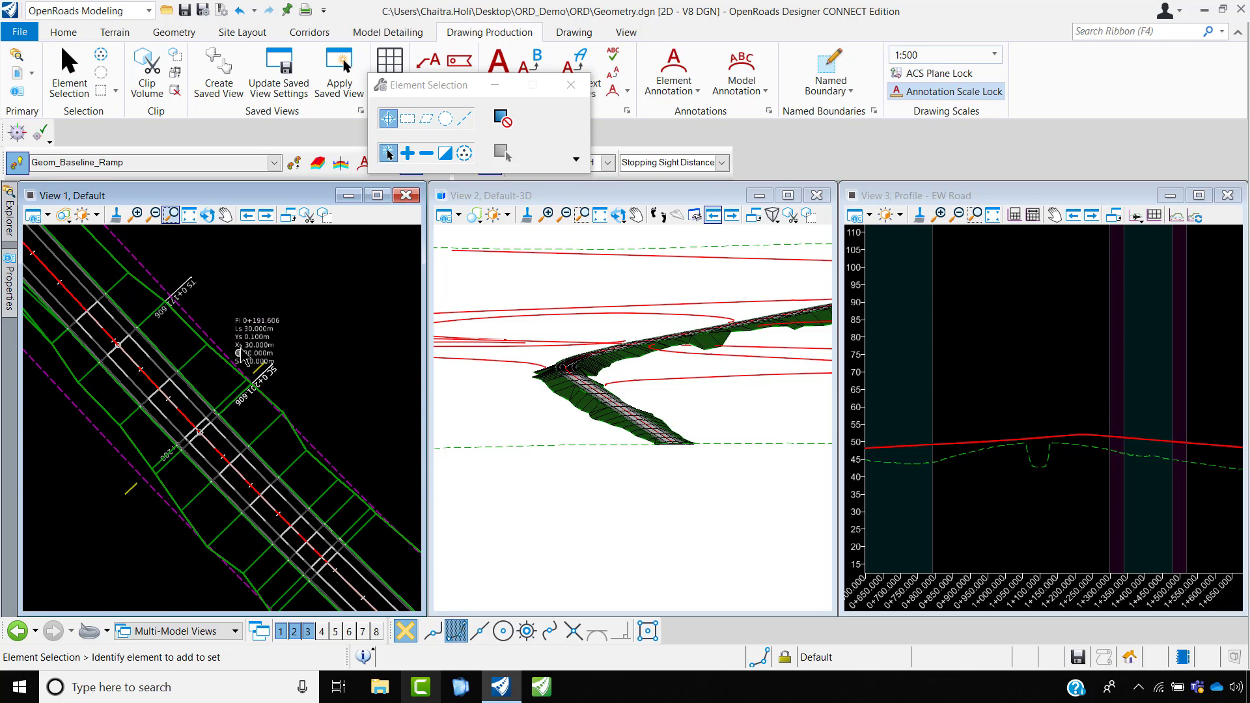
scroll(190, 307, "up", 2)
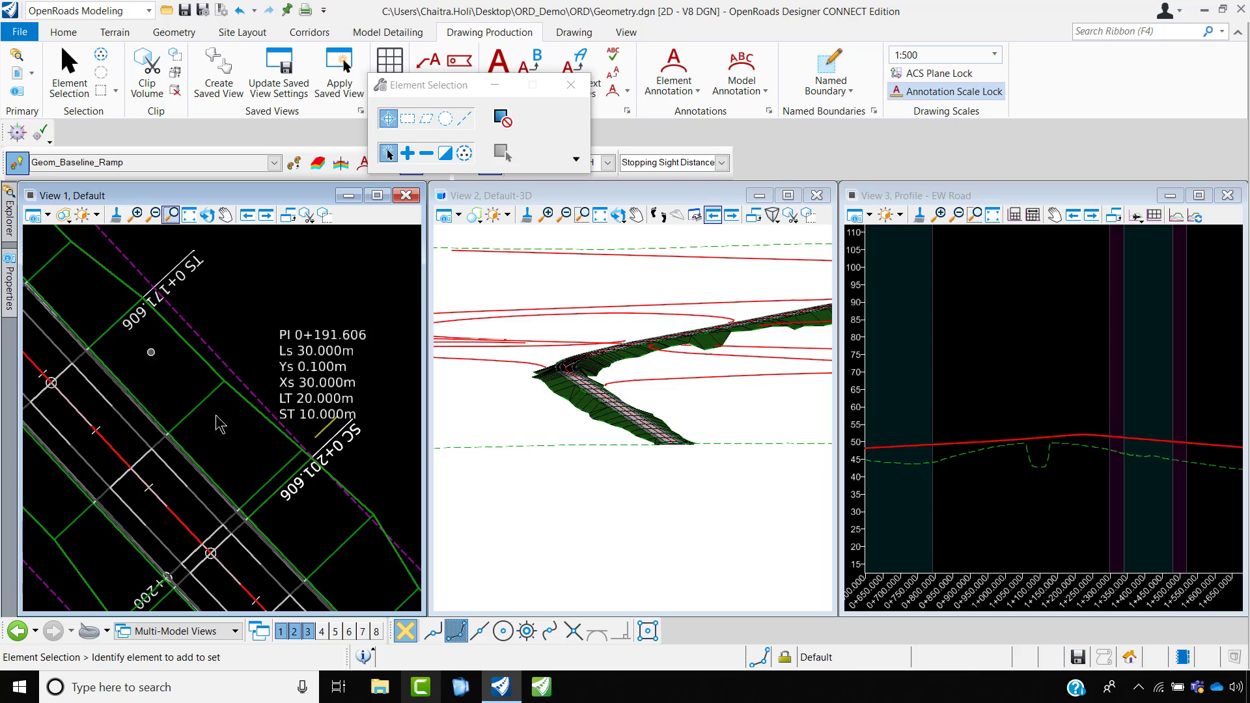
scroll(223, 469, "down", 1)
scroll(324, 376, "up", 1)
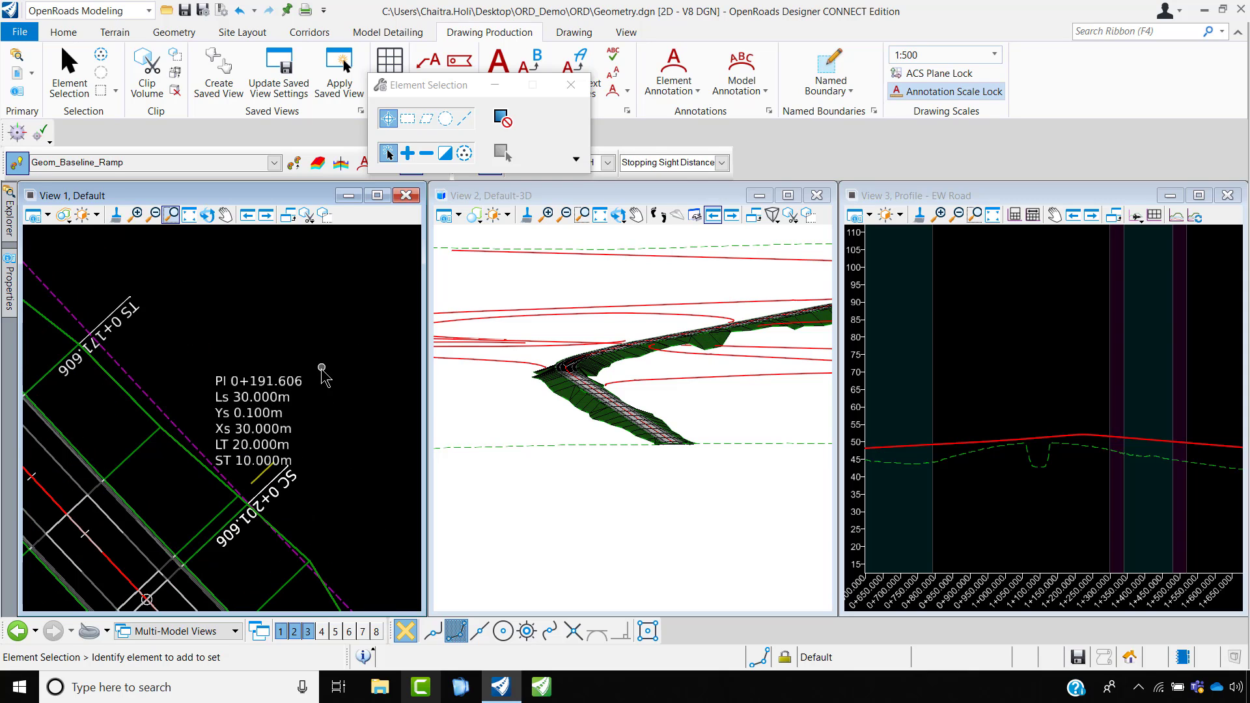
scroll(225, 390, "down", 3)
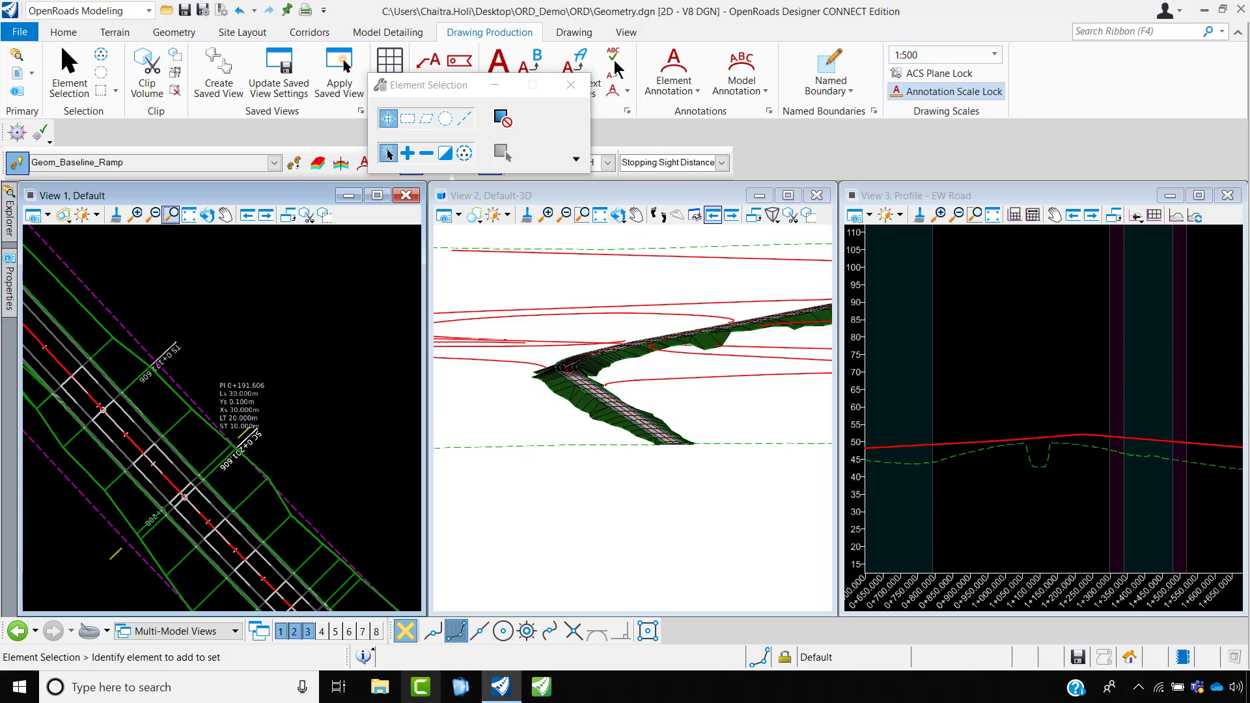
- Turn the display of the Opt 1.dgn reference back on around the interchange and close the reference list
left_click(573, 84)
left_click(624, 32)
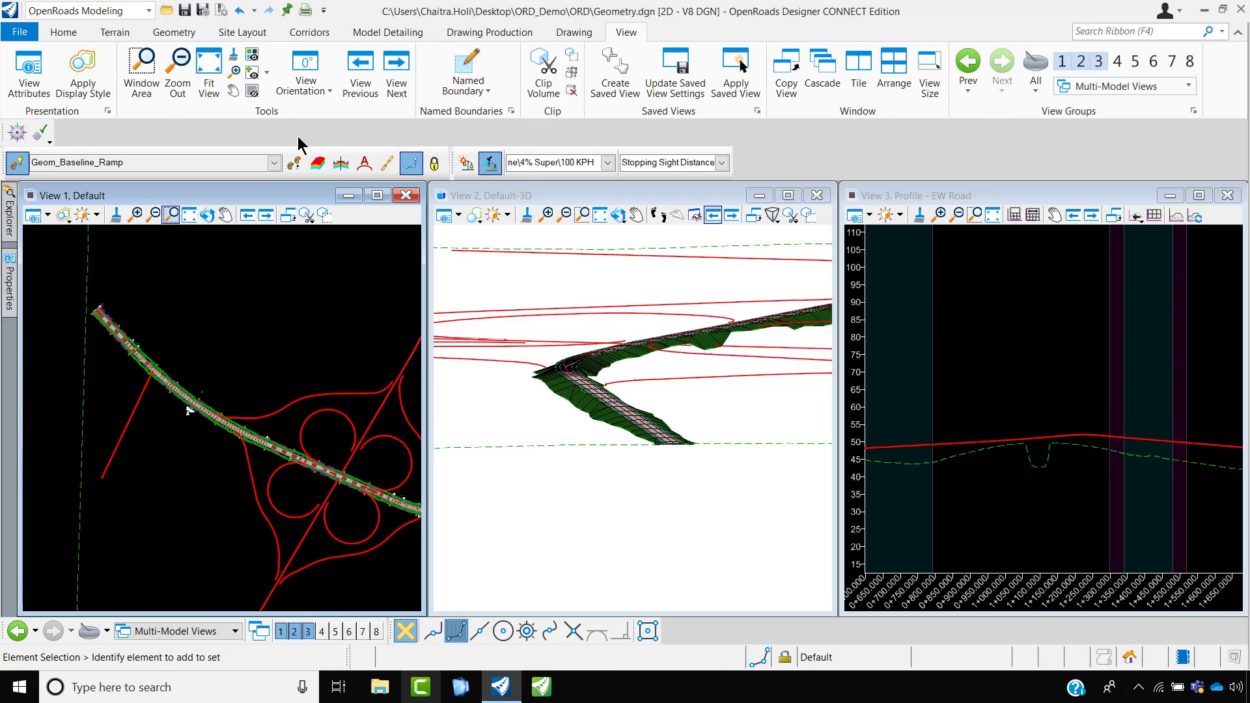
scroll(344, 481, "up", 3)
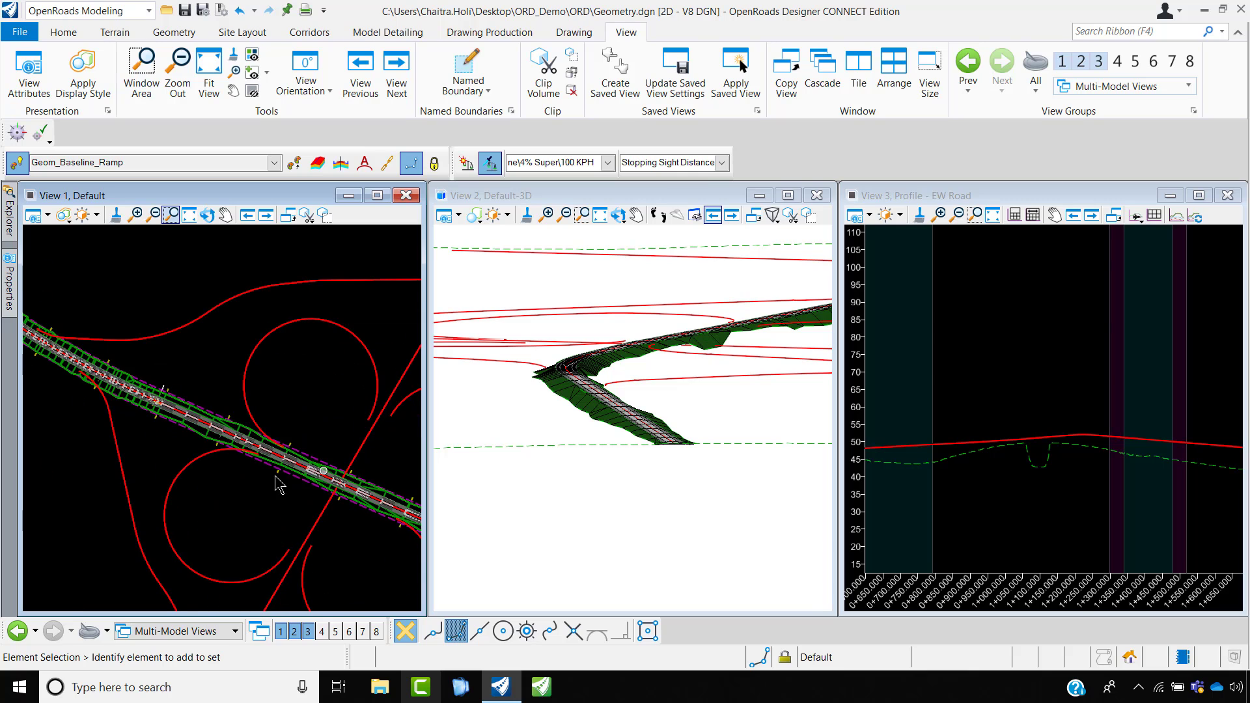
left_click(63, 32)
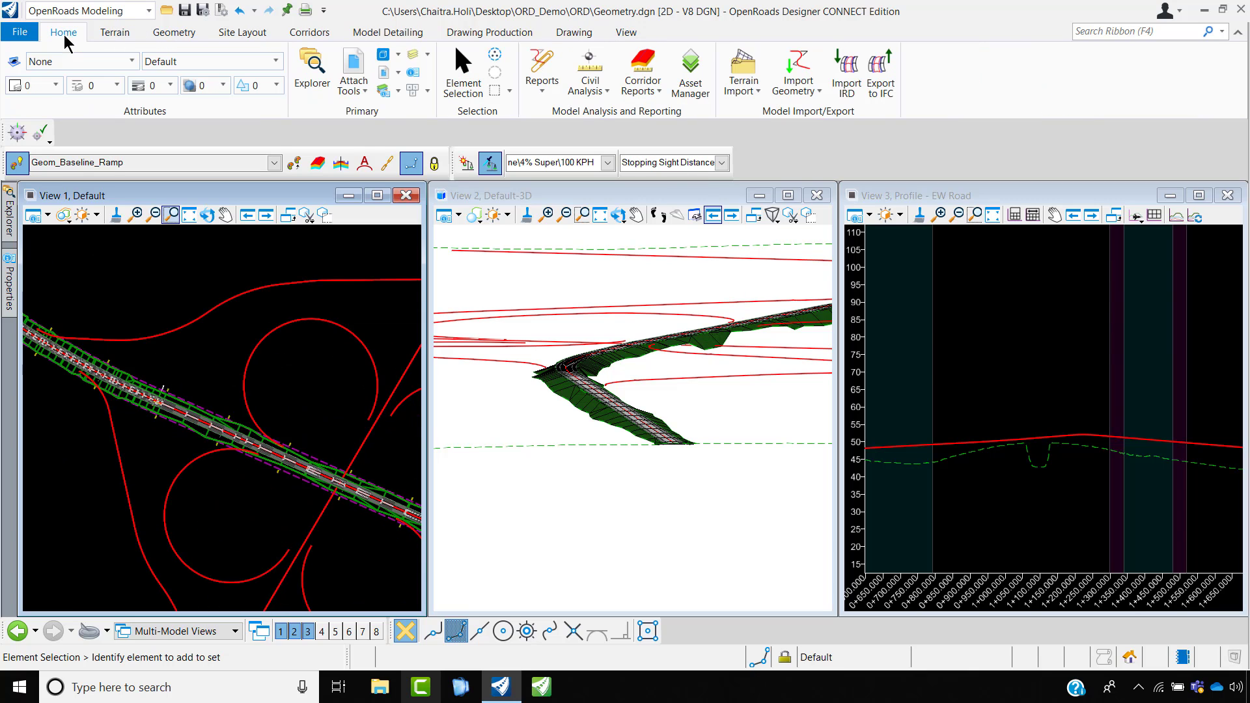
left_click(353, 72)
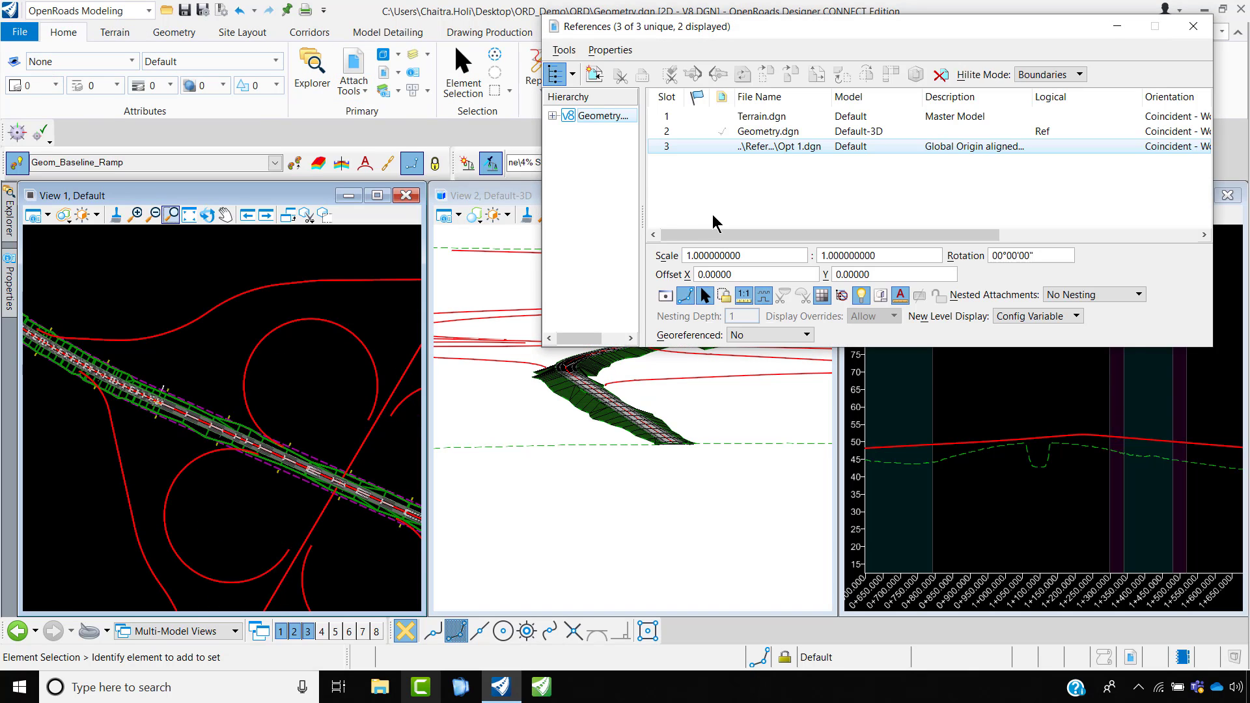
left_click(664, 296)
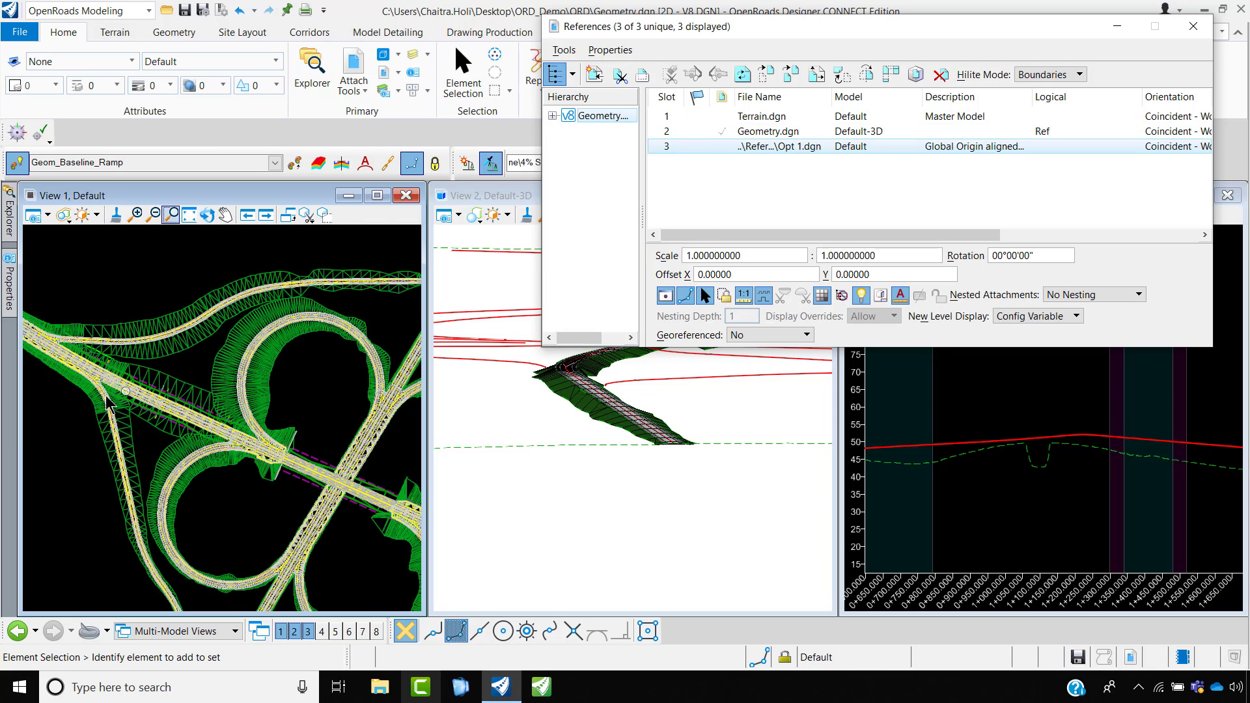
scroll(209, 464, "up", 3)
mouse_move(220, 474)
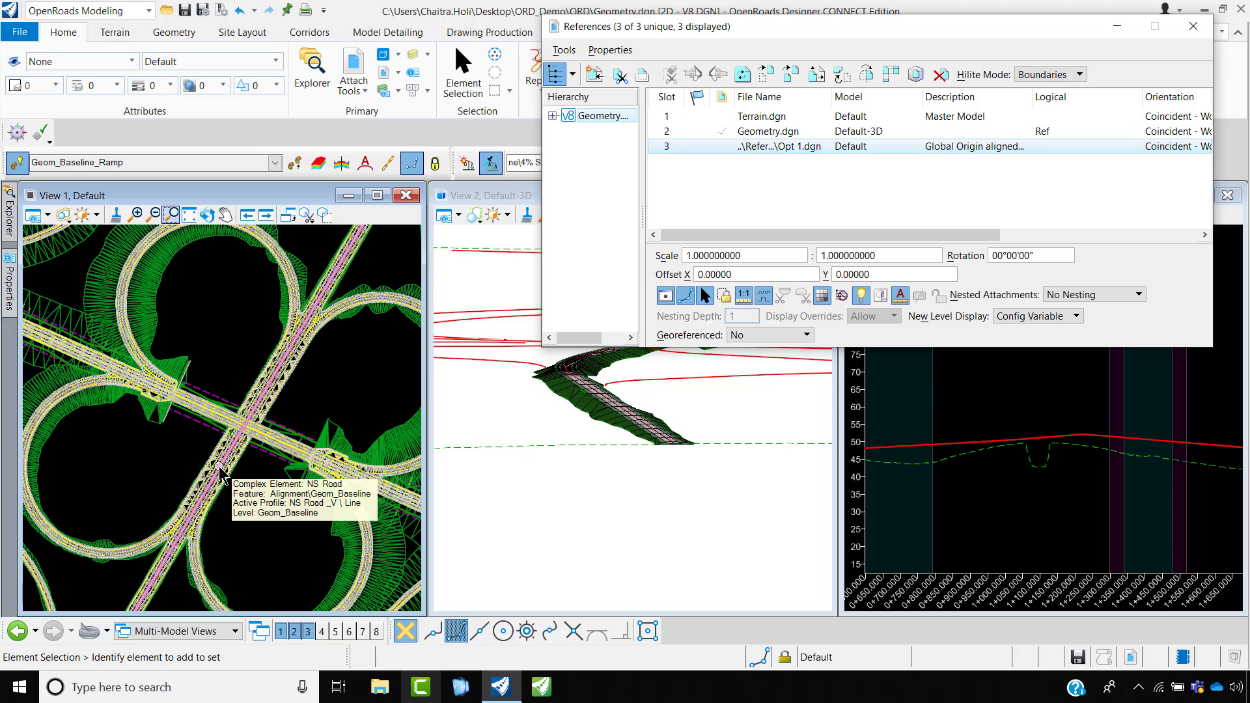
left_click(1192, 26)
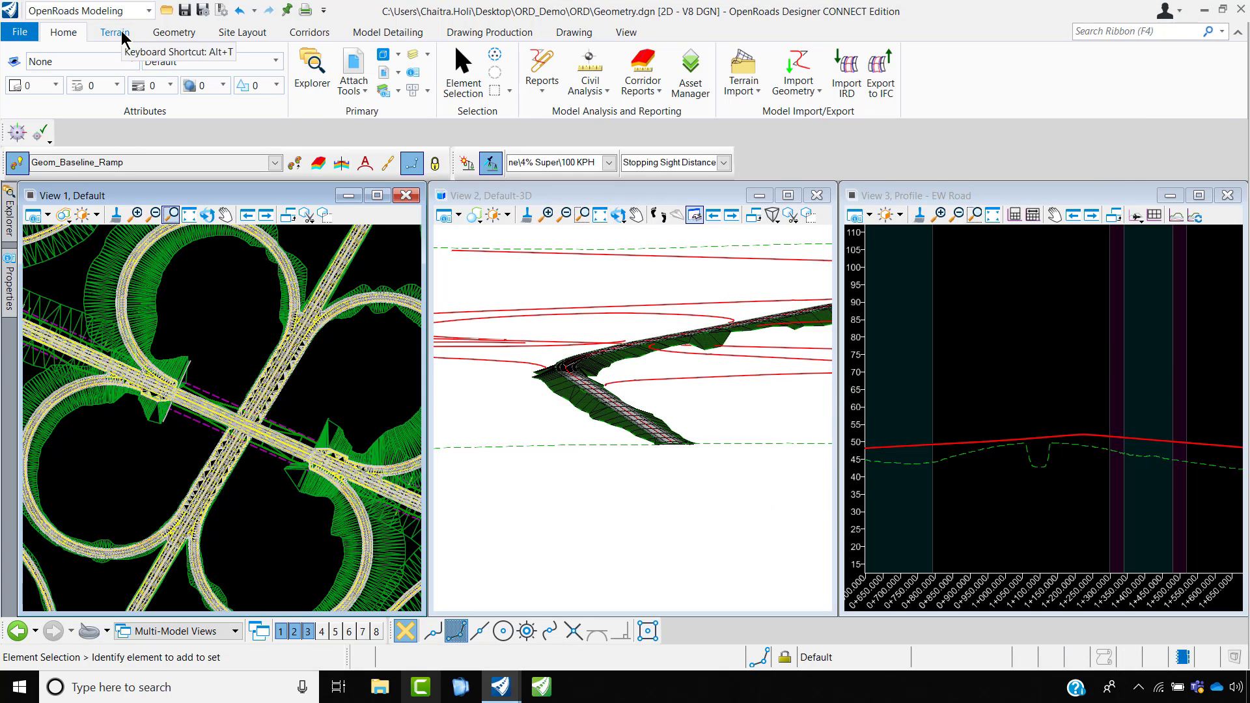
- Start a new template drop and pick the EW Road corridor in plan as its target
left_click(323, 32)
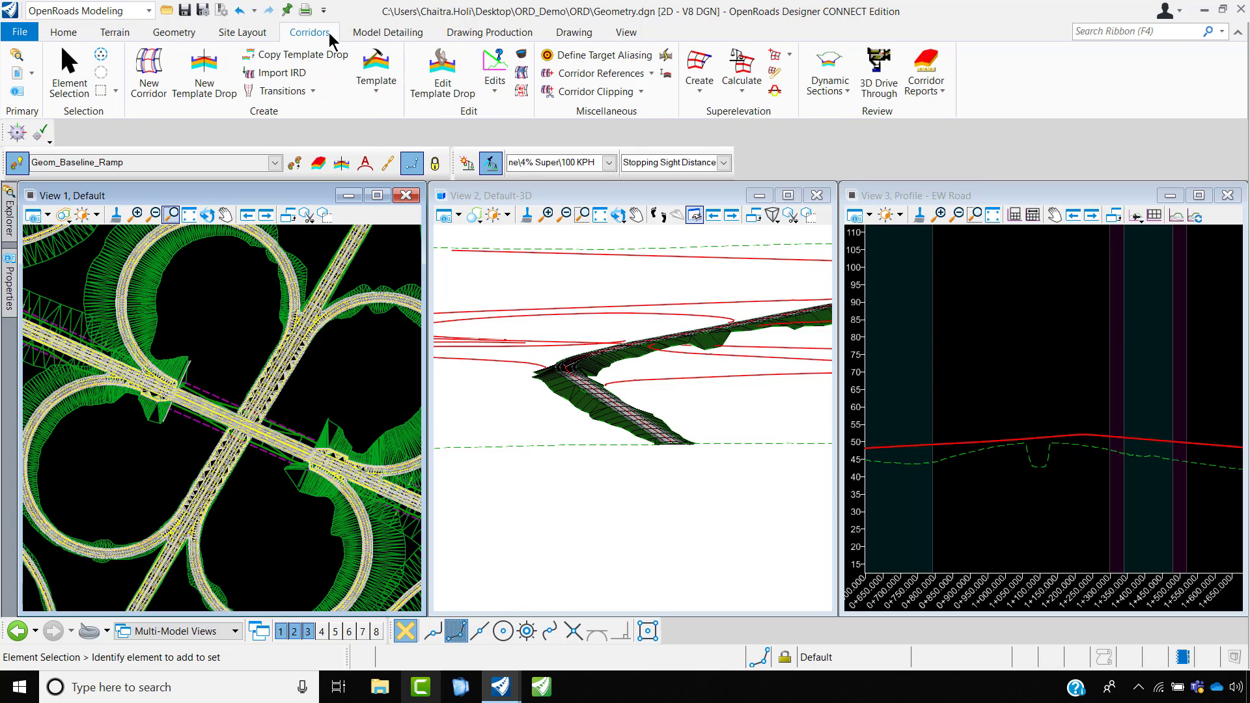
left_click(220, 93)
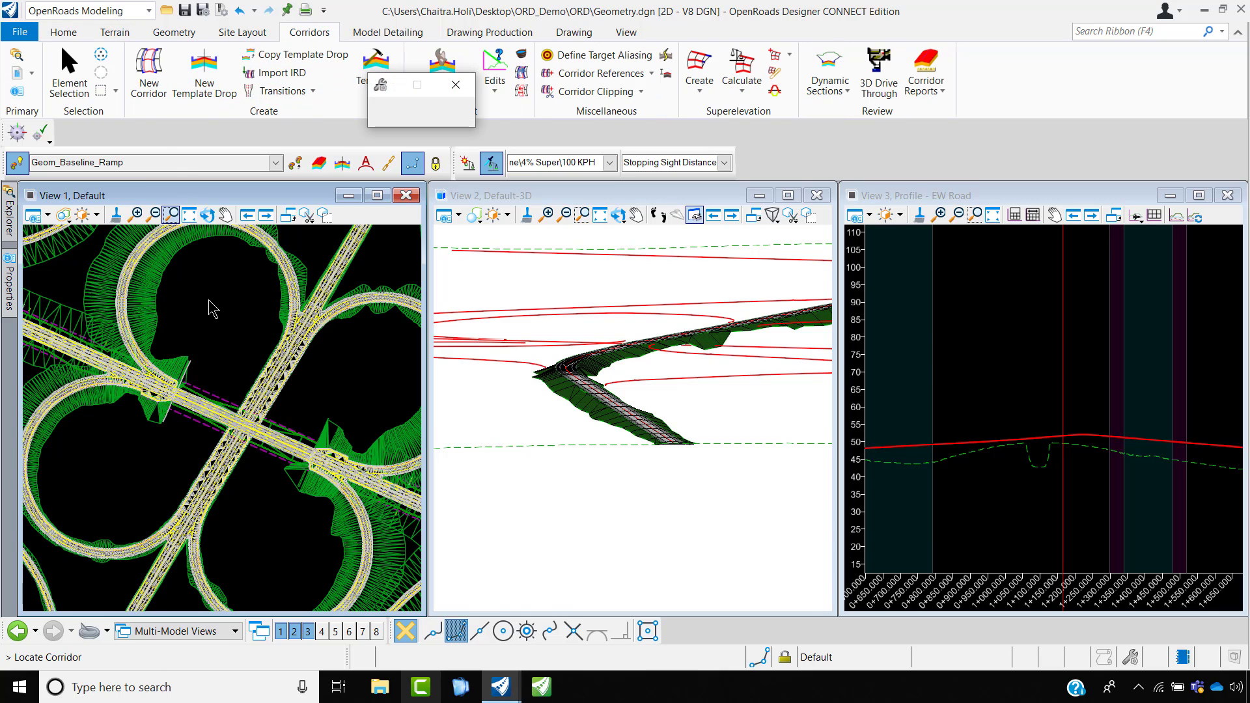
scroll(223, 323, "down", 5)
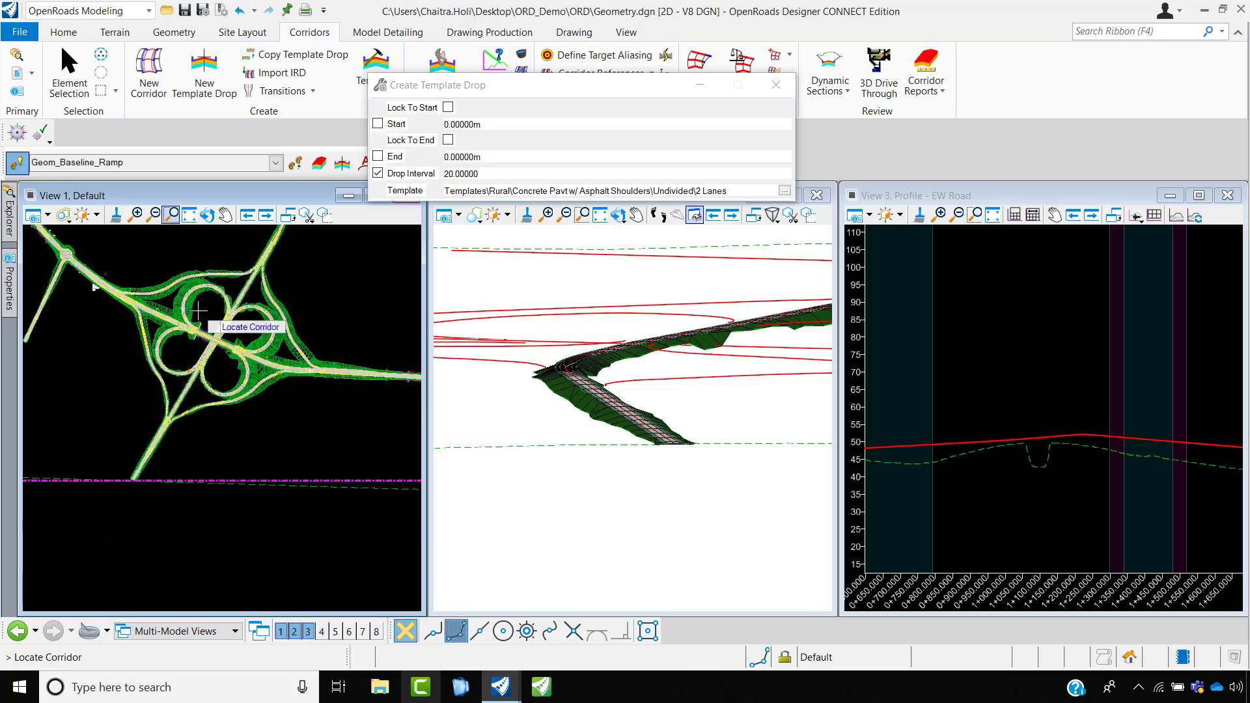
scroll(239, 339, "up", 8)
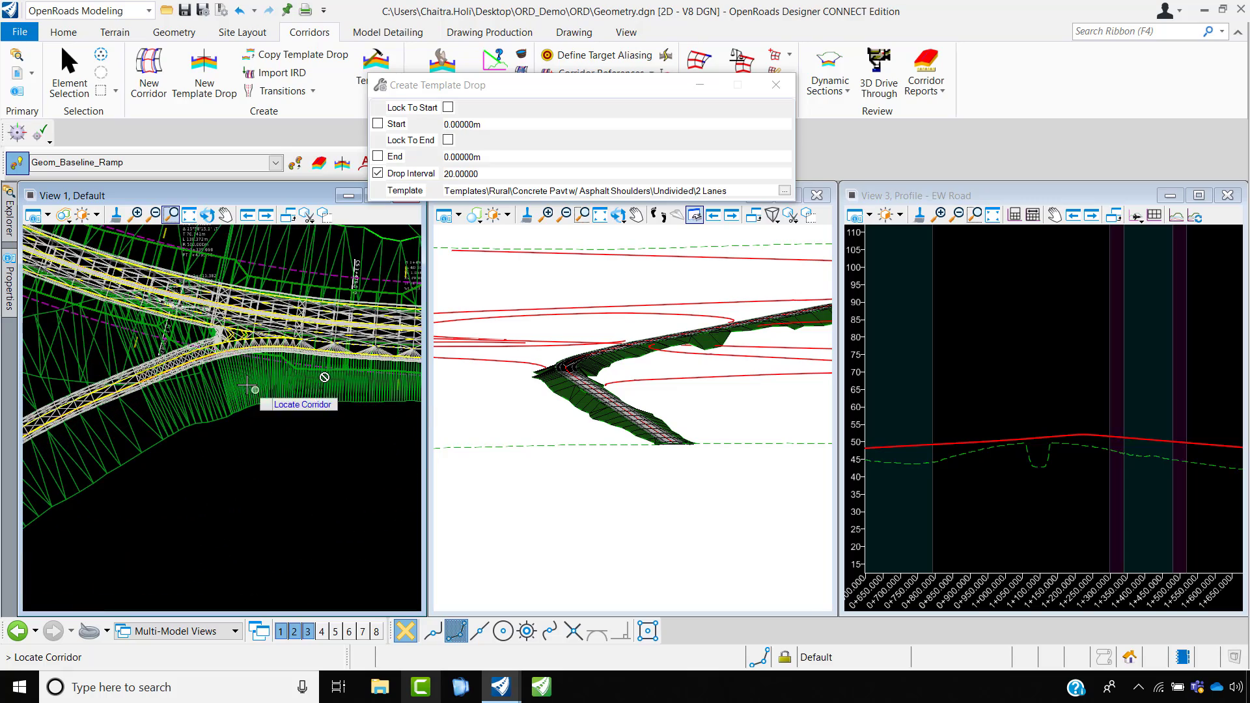
scroll(170, 340, "down", 3)
scroll(353, 380, "up", 6)
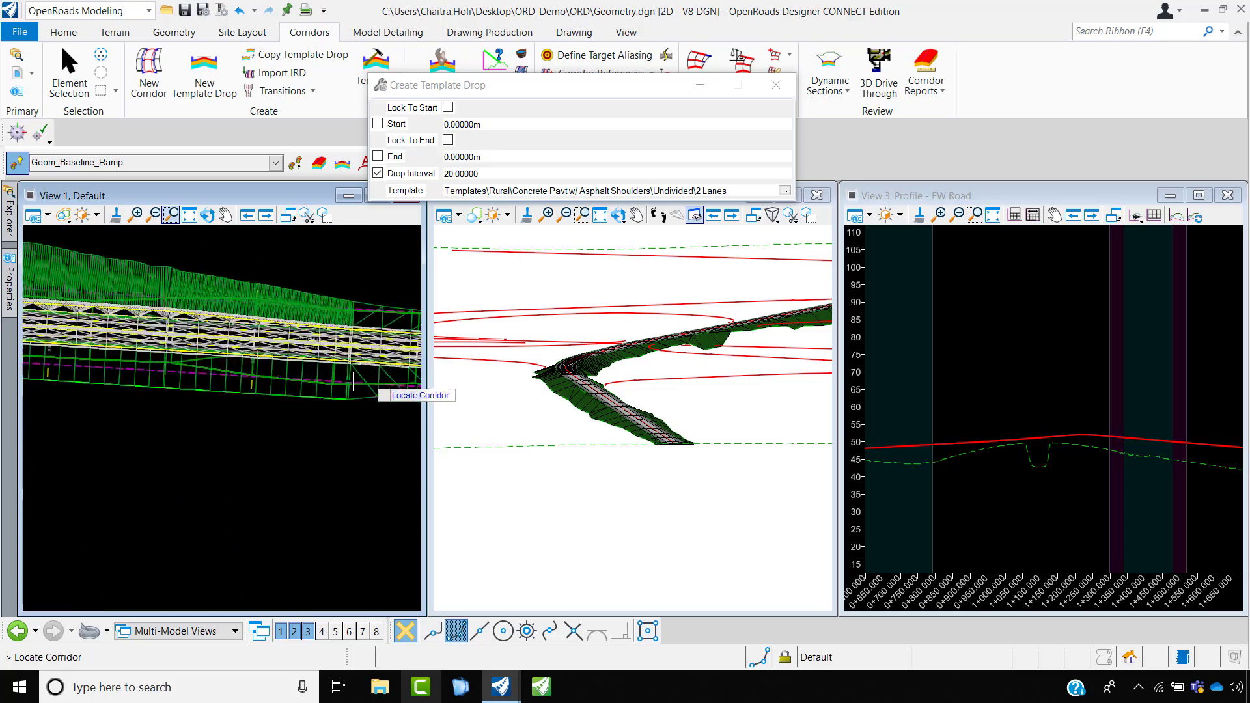
scroll(156, 397, "up", 3)
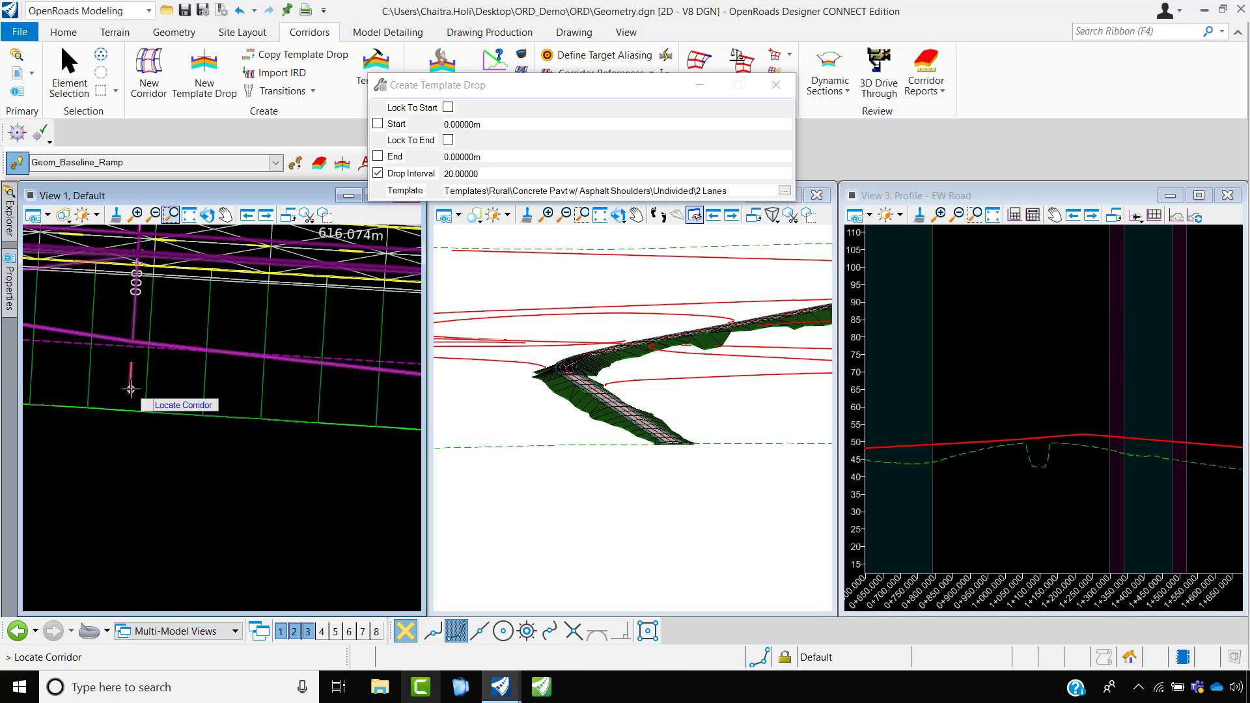
mouse_move(130, 389)
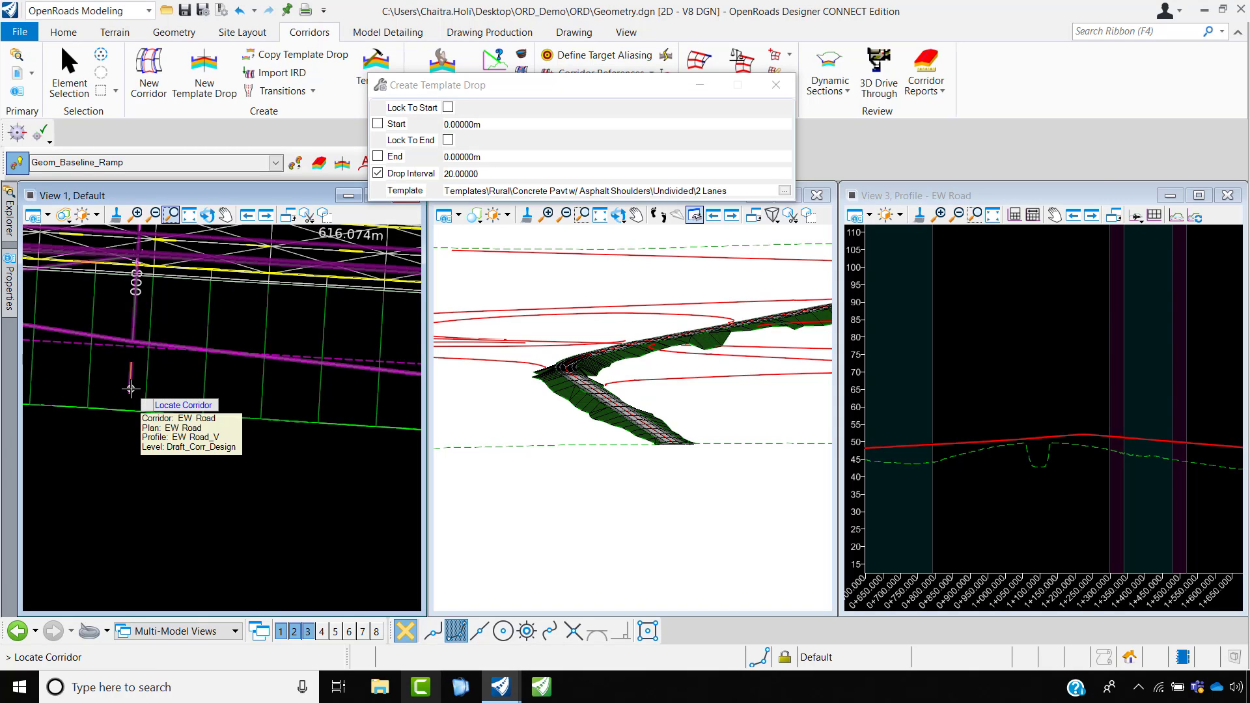
left_click(131, 388)
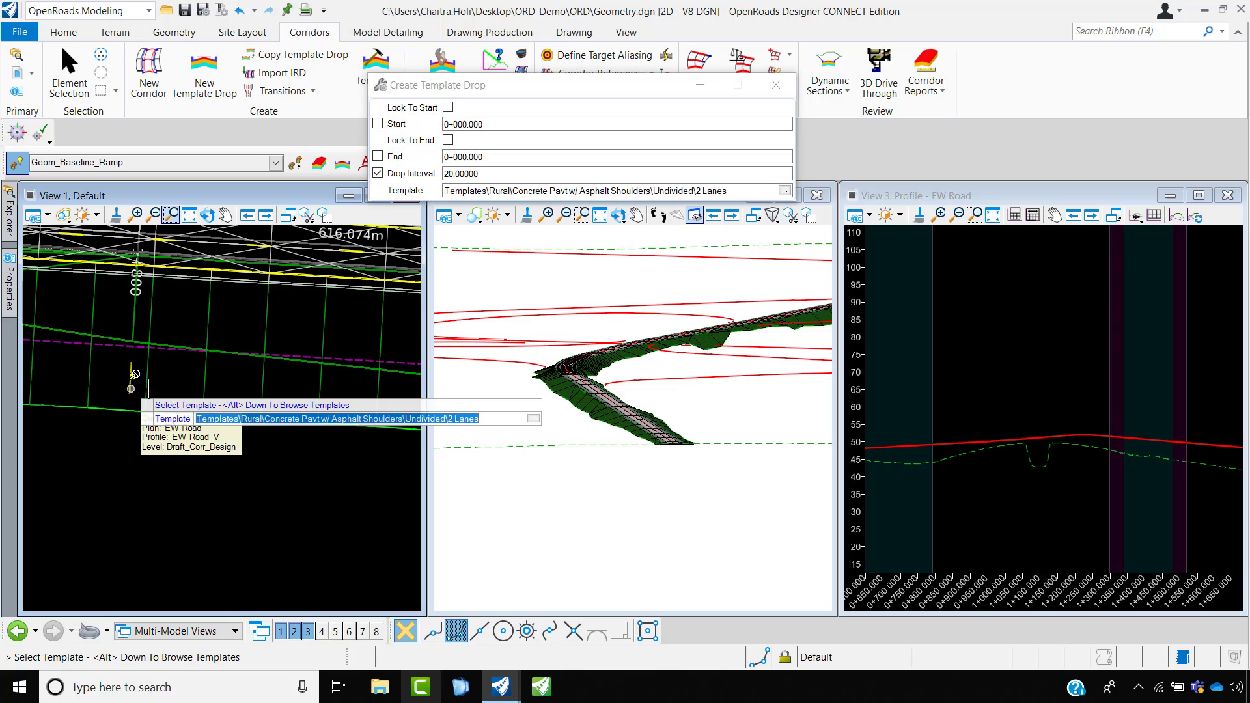
- Choose the 30ft Bridge template from Components\Bridges for the template drop
scroll(283, 352, "down", 8)
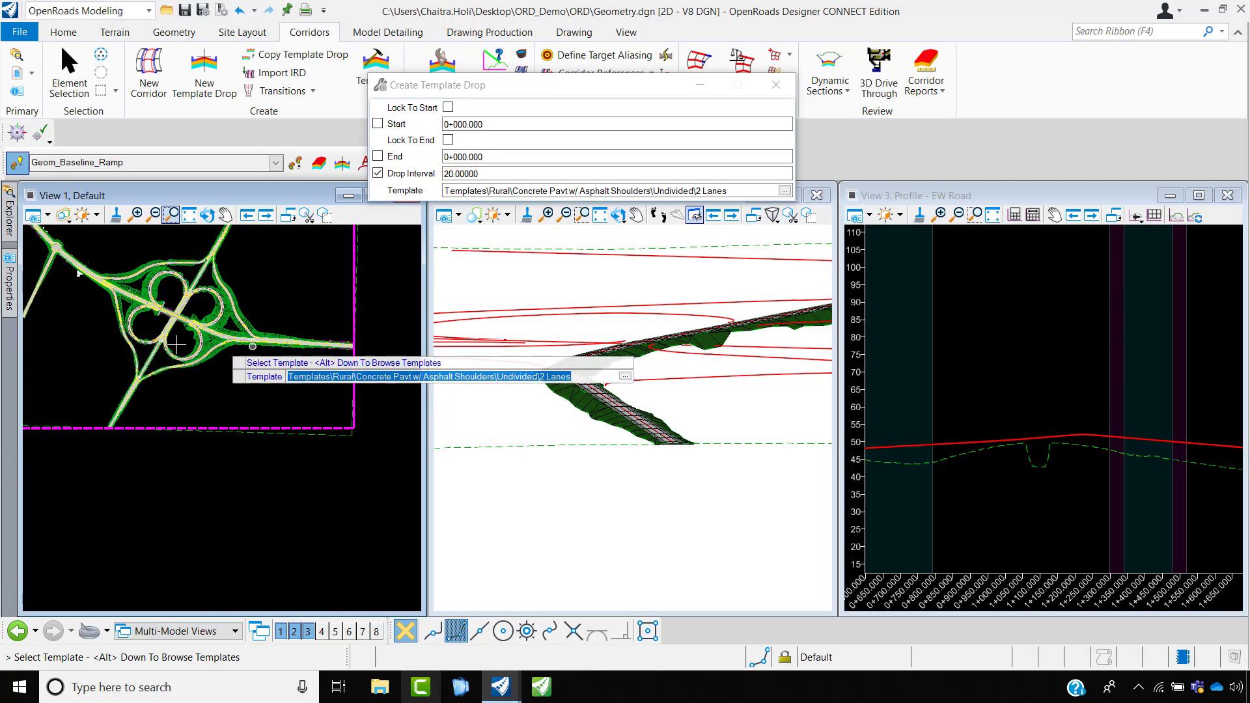
scroll(195, 326, "up", 4)
key("alt+Down")
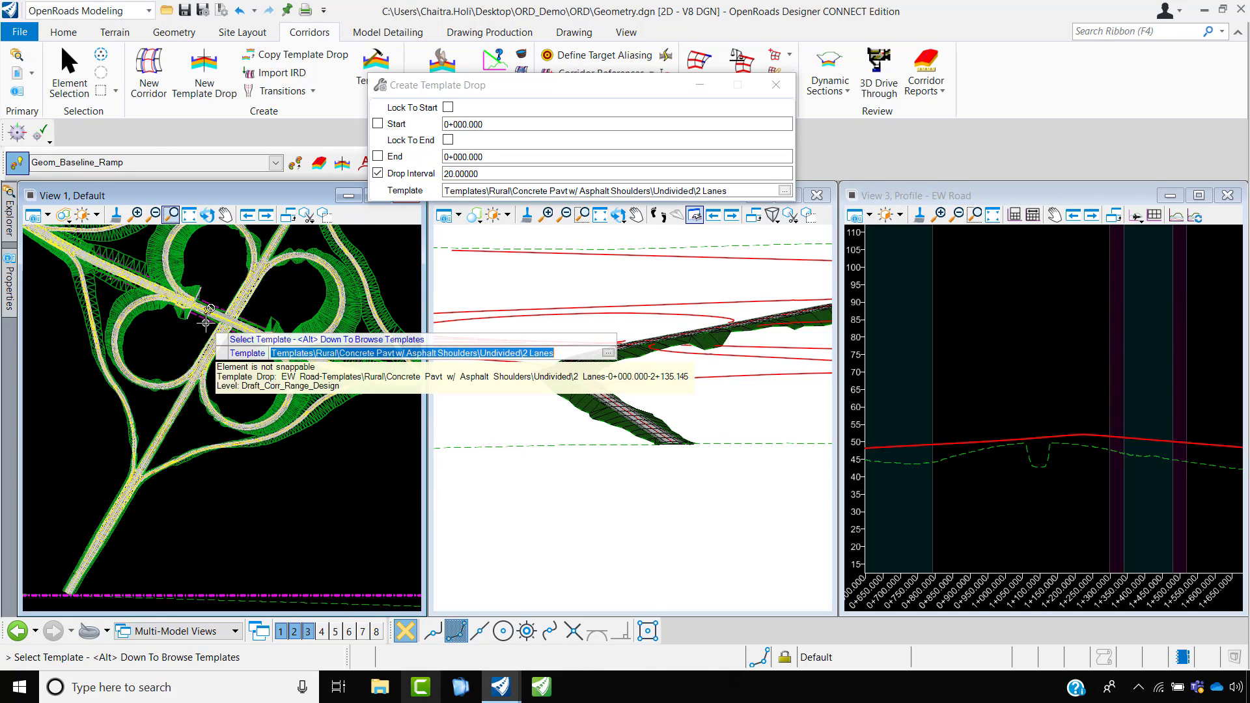
left_click(314, 270)
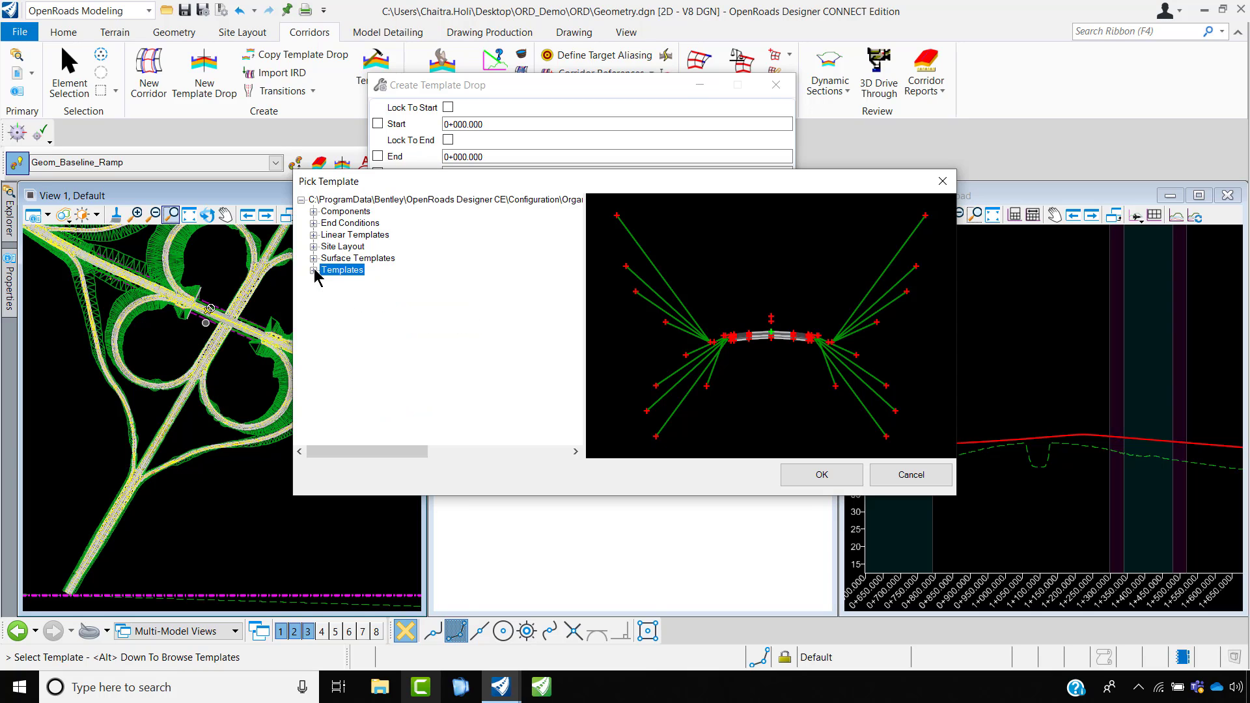
left_click(314, 212)
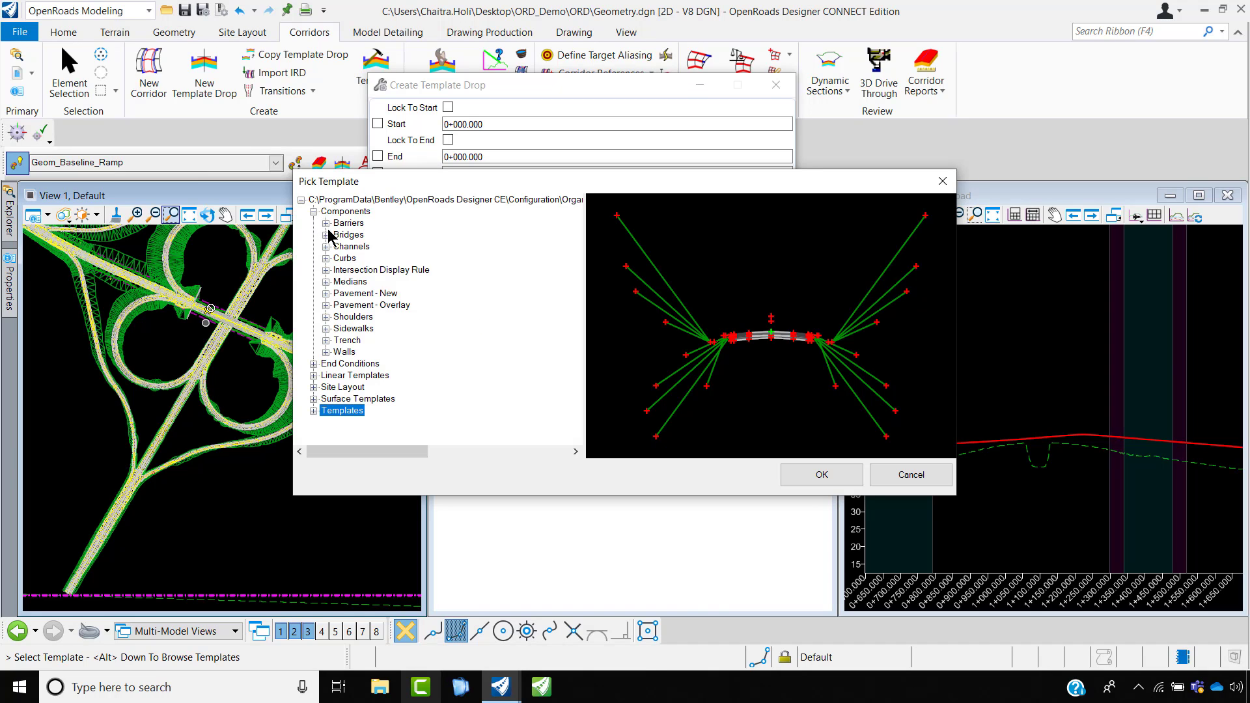
left_click(327, 235)
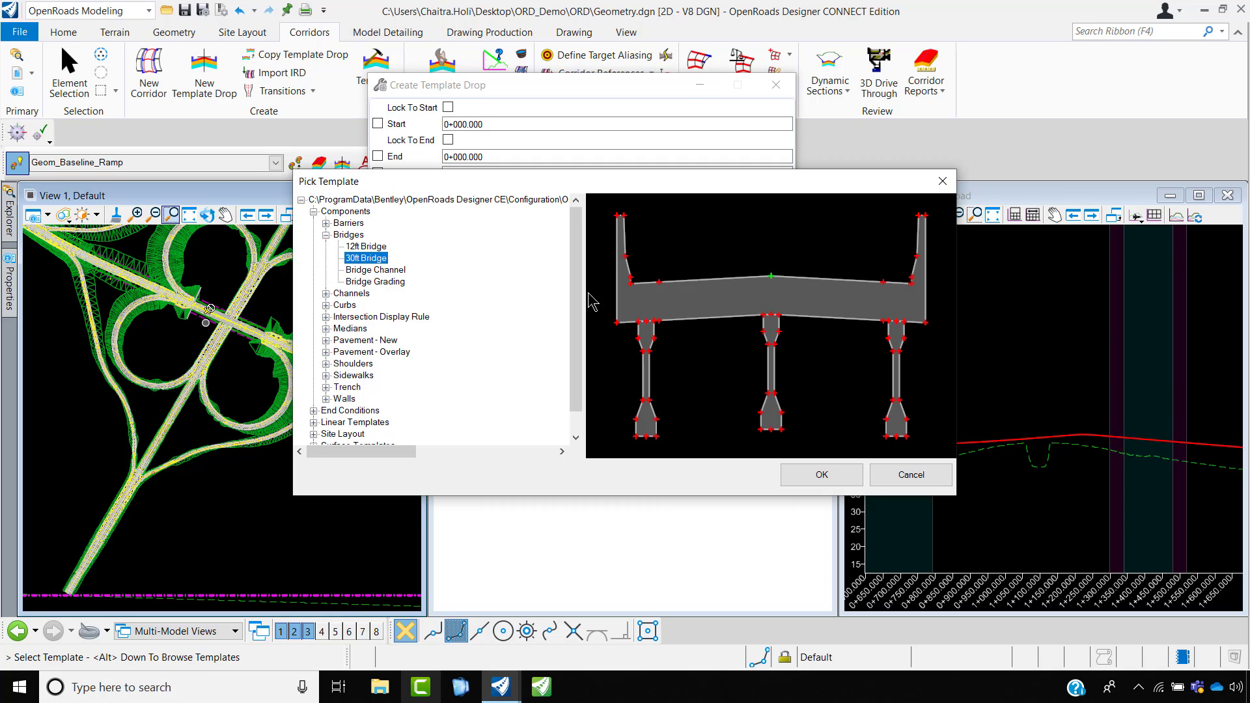
left_click(814, 477)
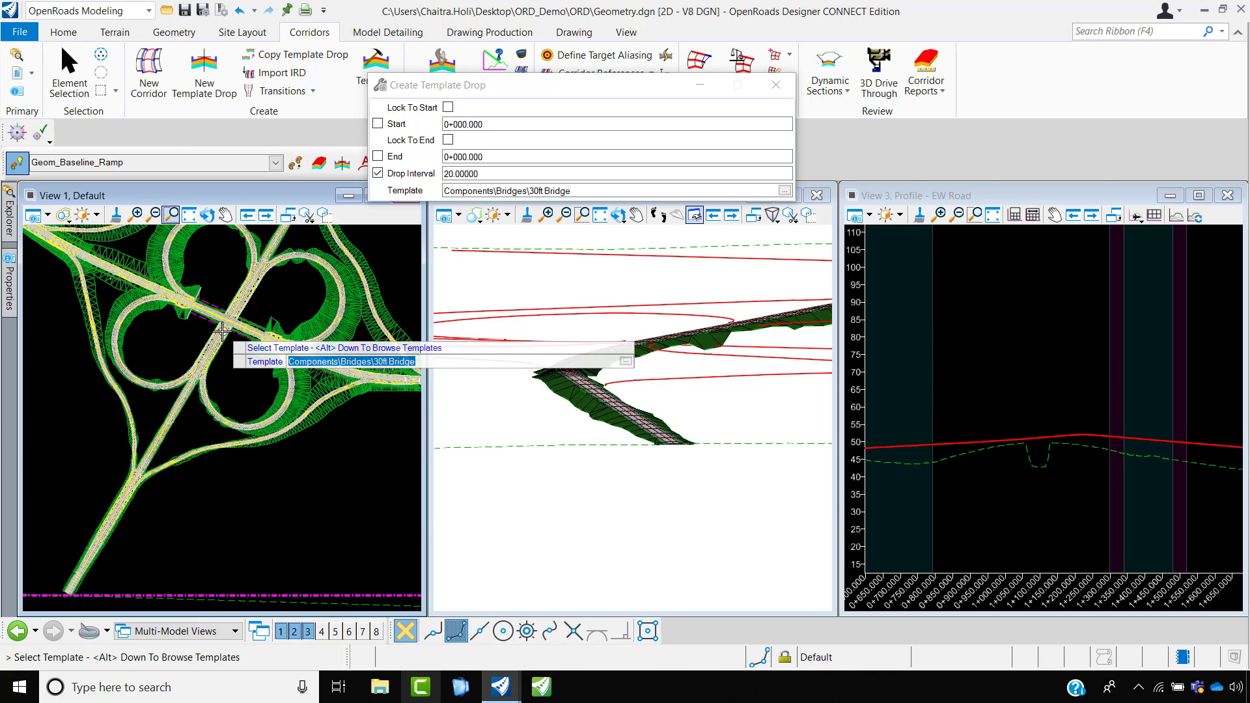
left_click(179, 351)
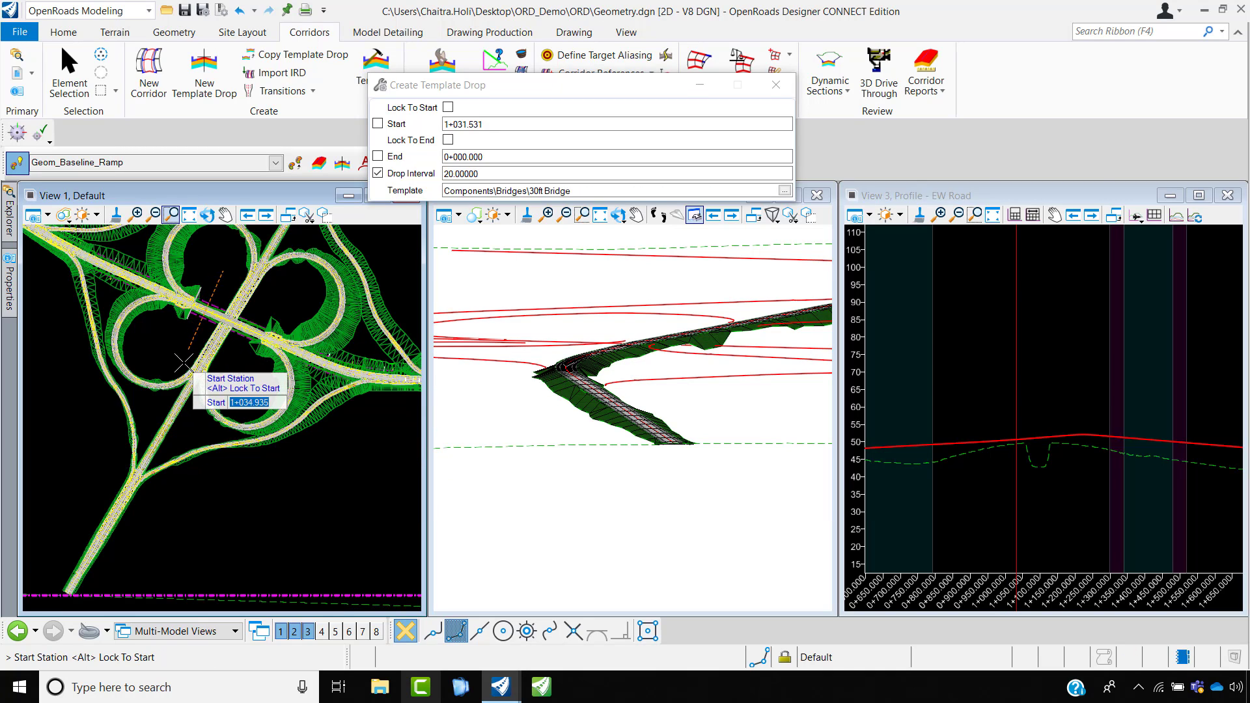
- Set the bridge drop's start station at 1+000.955, snapping to the near end of the bridge in the Opt 1 reference
scroll(194, 321, "up", 5)
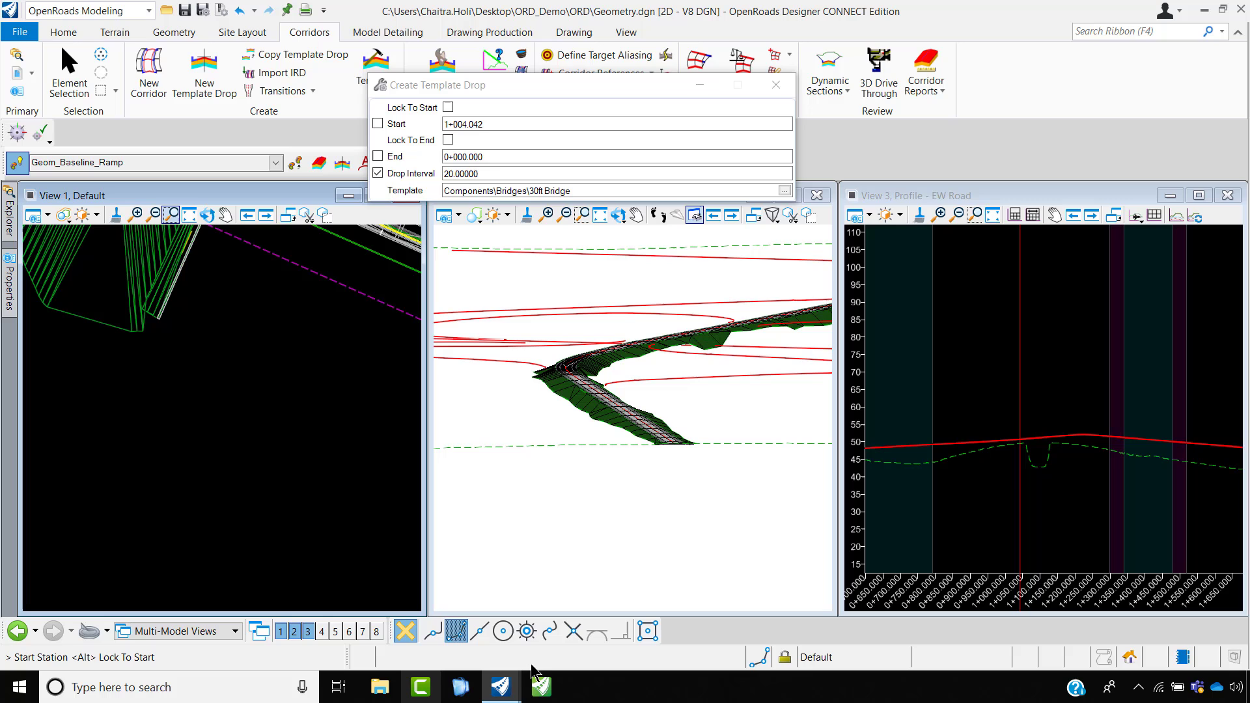
left_click(440, 632)
scroll(201, 312, "up", 3)
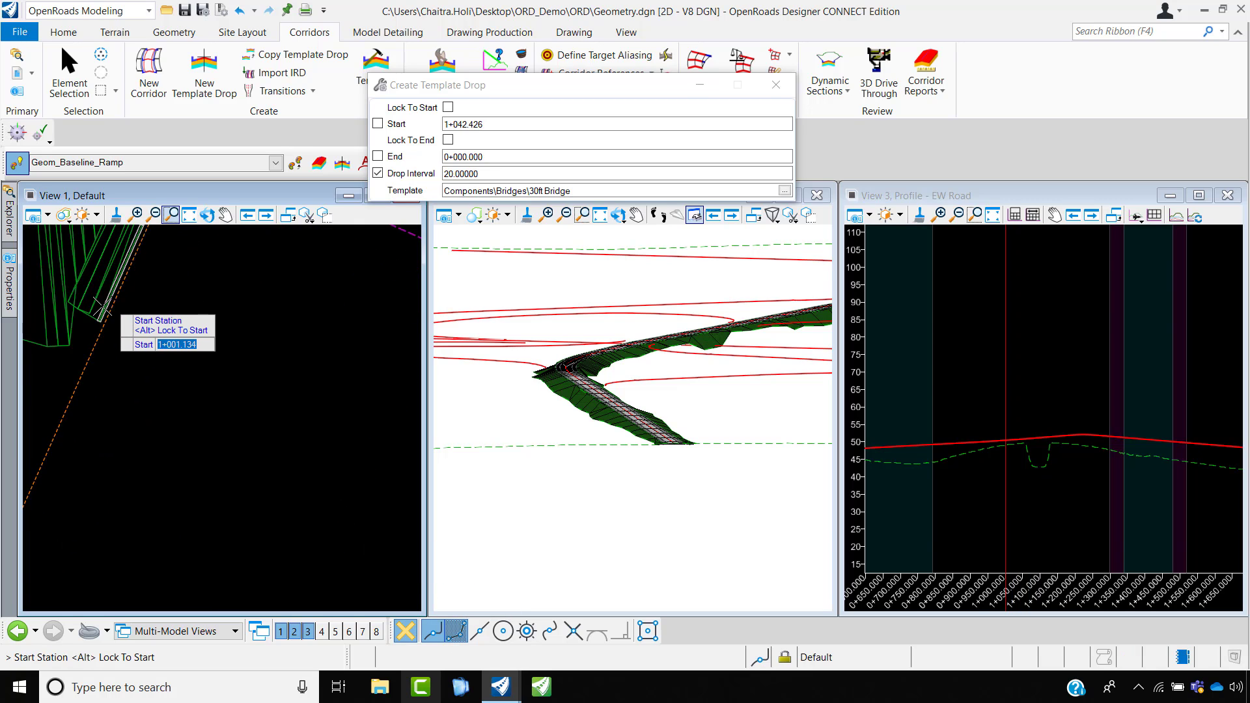
scroll(103, 313, "up", 2)
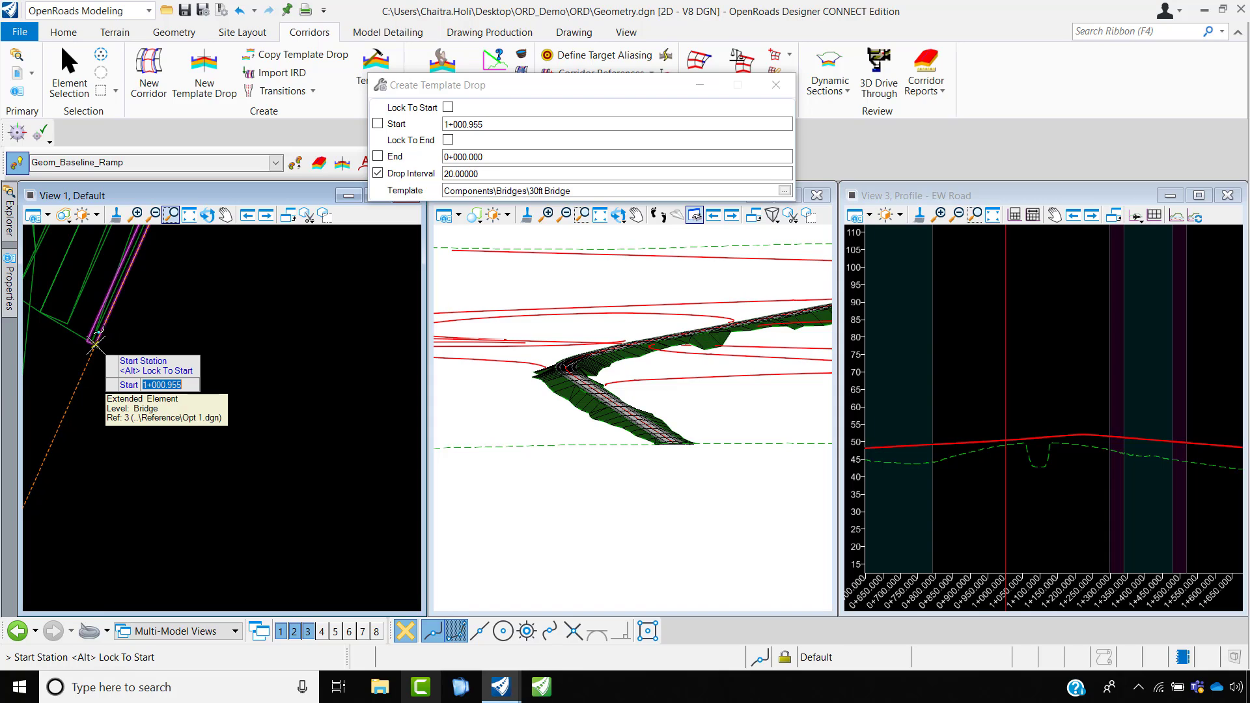
left_click(96, 343)
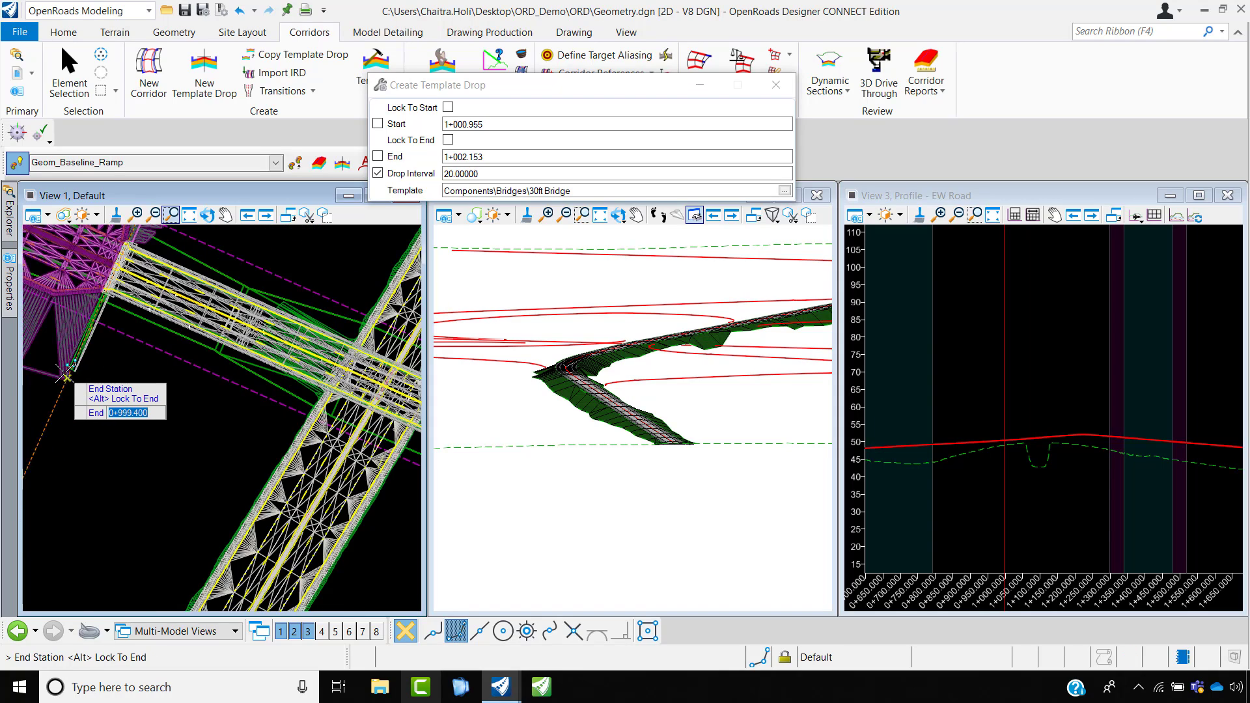
- Set the end station at 1+179.600 at the far end of the reference bridge and create the drop with a 20 m interval
scroll(65, 373, "down", 6)
scroll(297, 409, "up", 8)
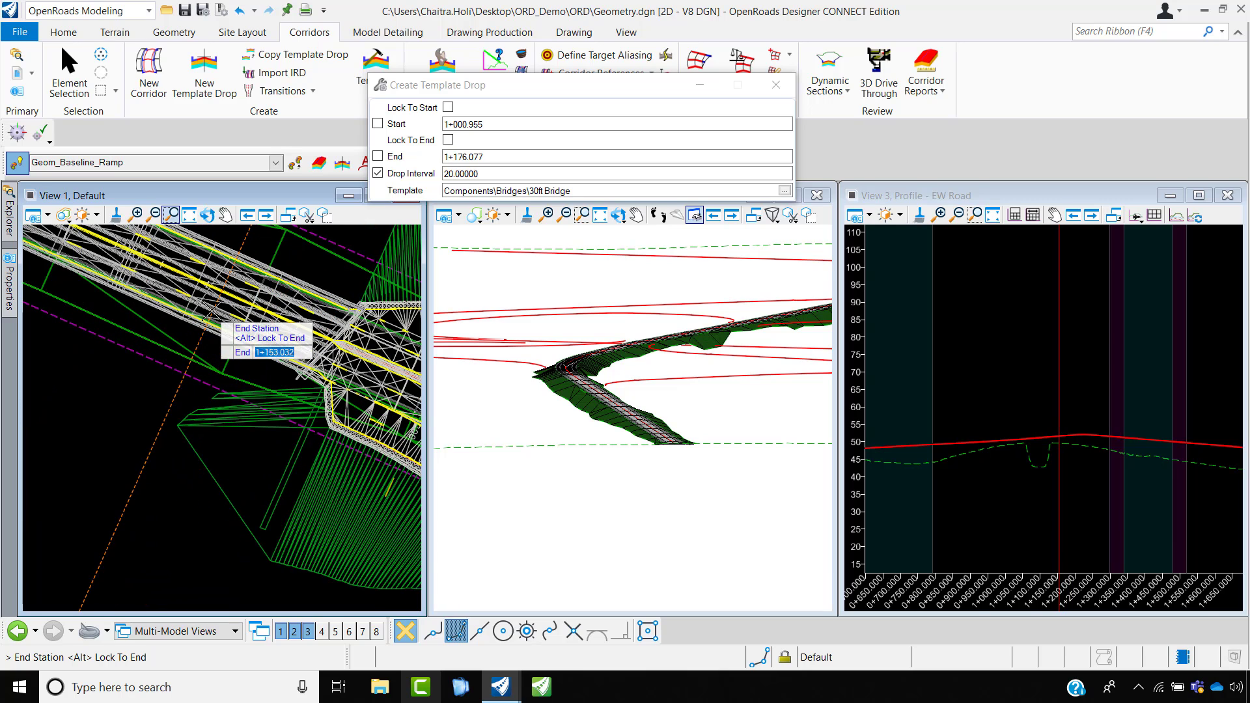
scroll(258, 431, "down", 3)
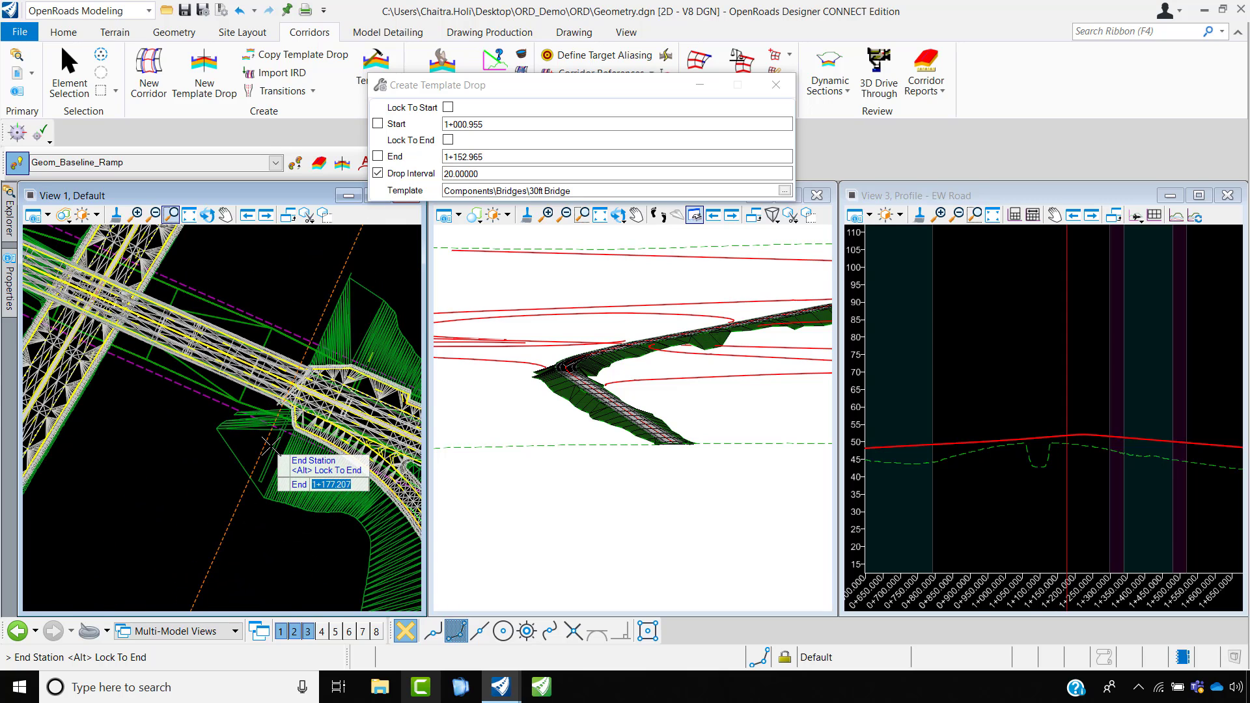
scroll(257, 464, "up", 4)
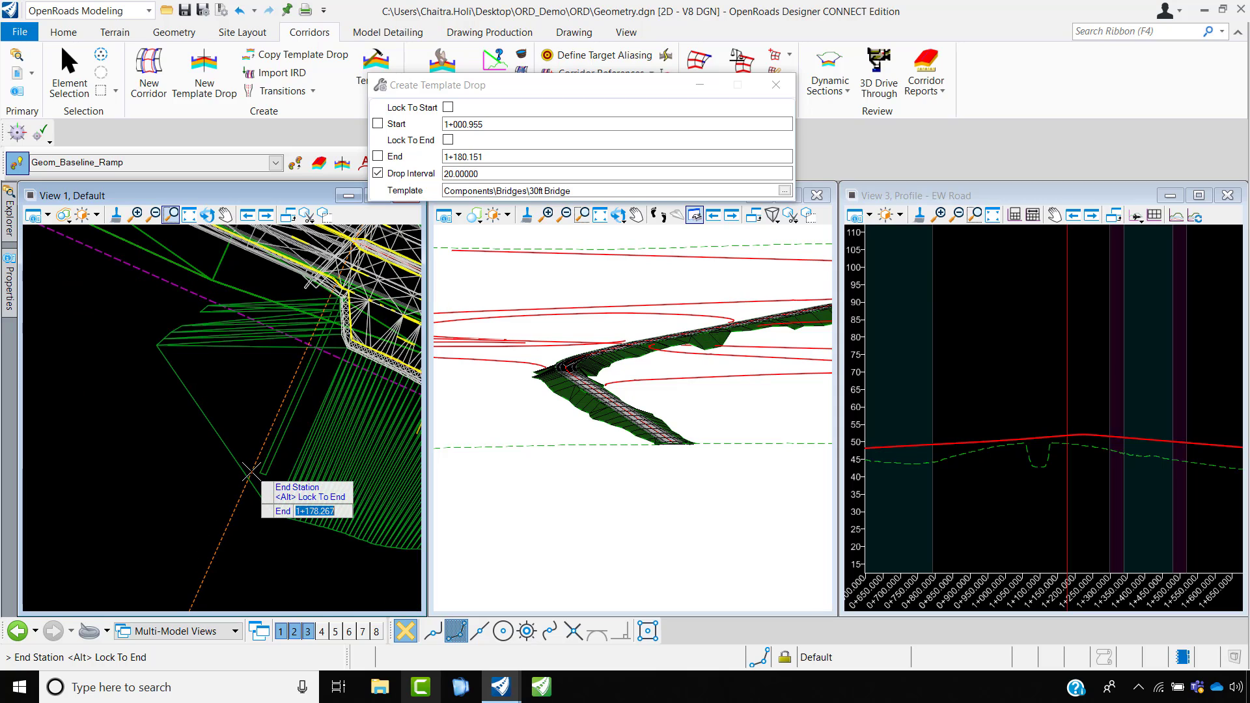
left_click(252, 477)
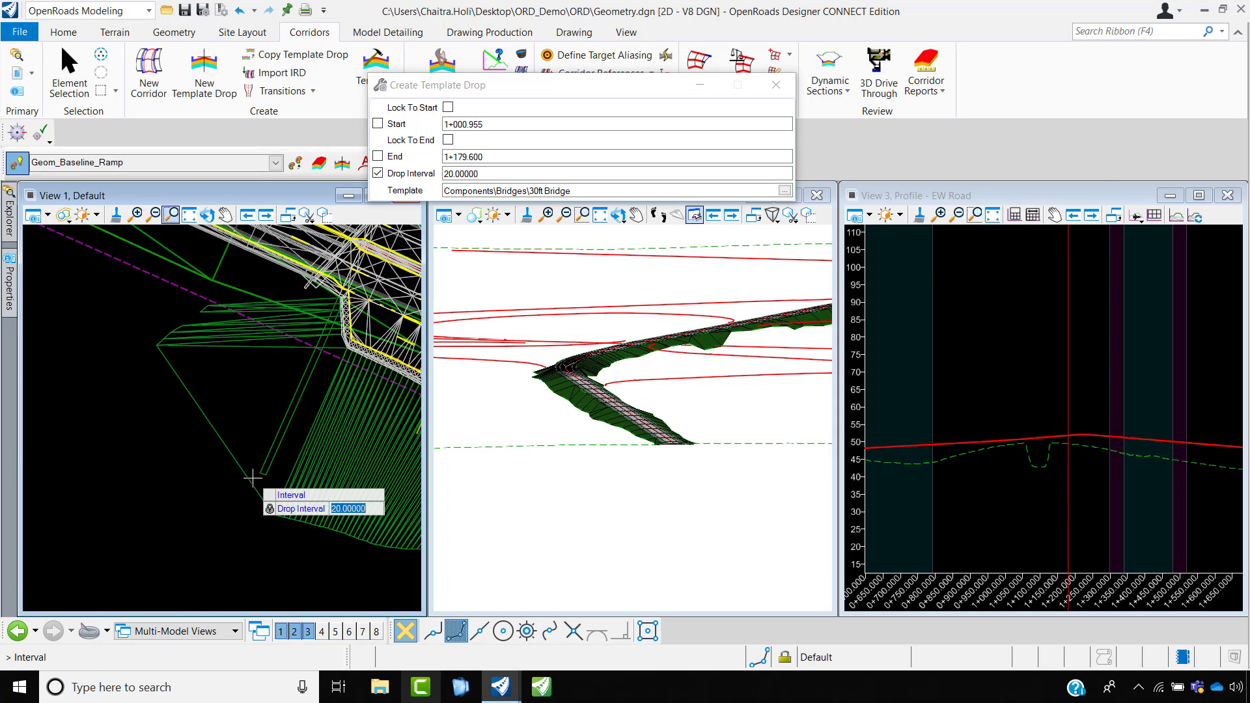
scroll(254, 472, "down", 5)
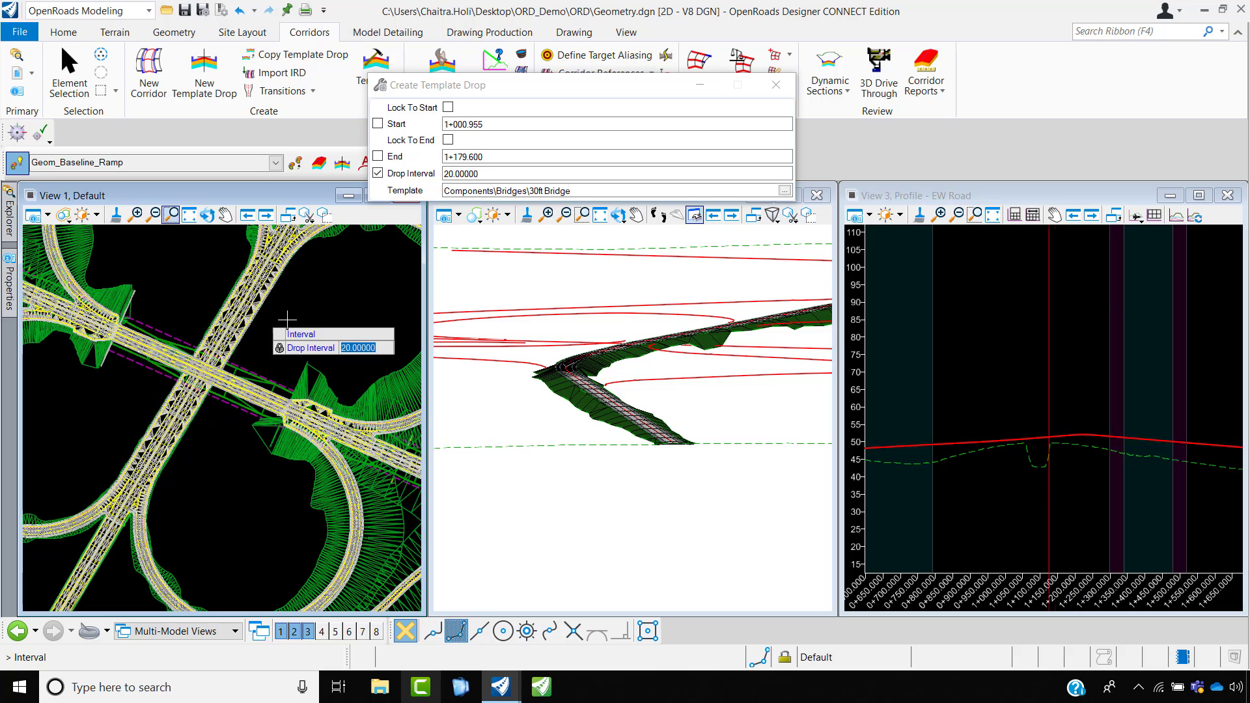
left_click(292, 320)
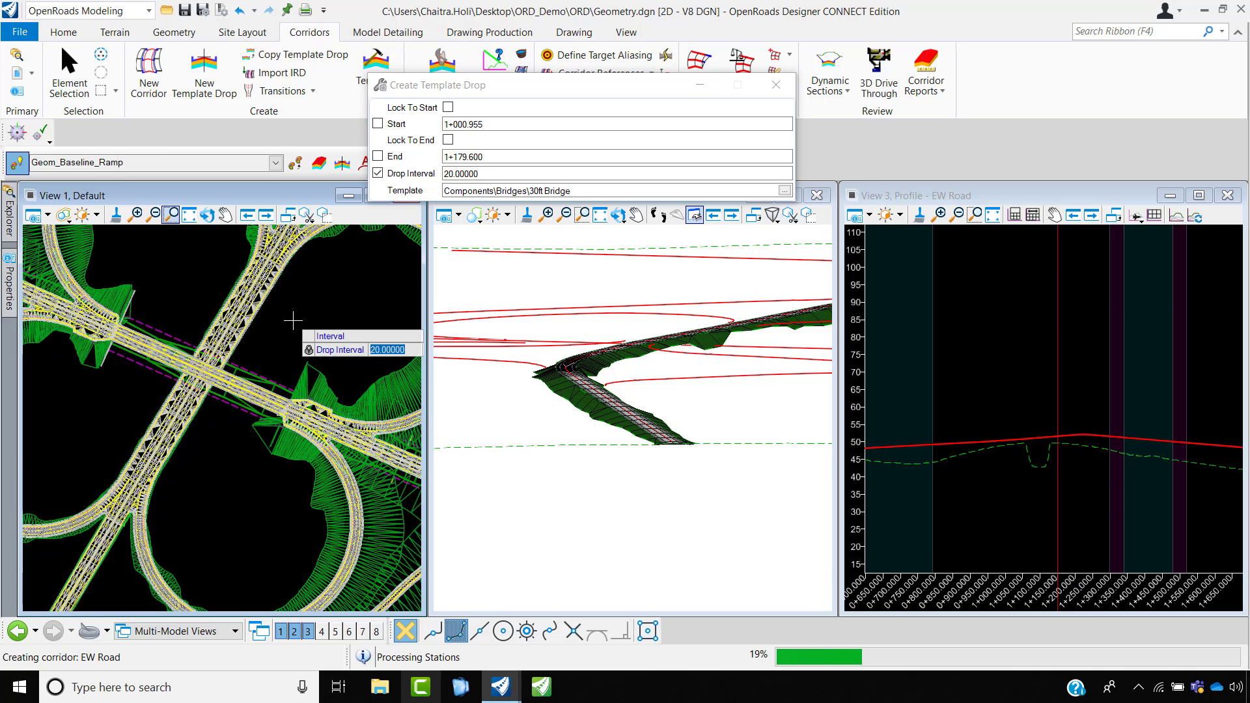
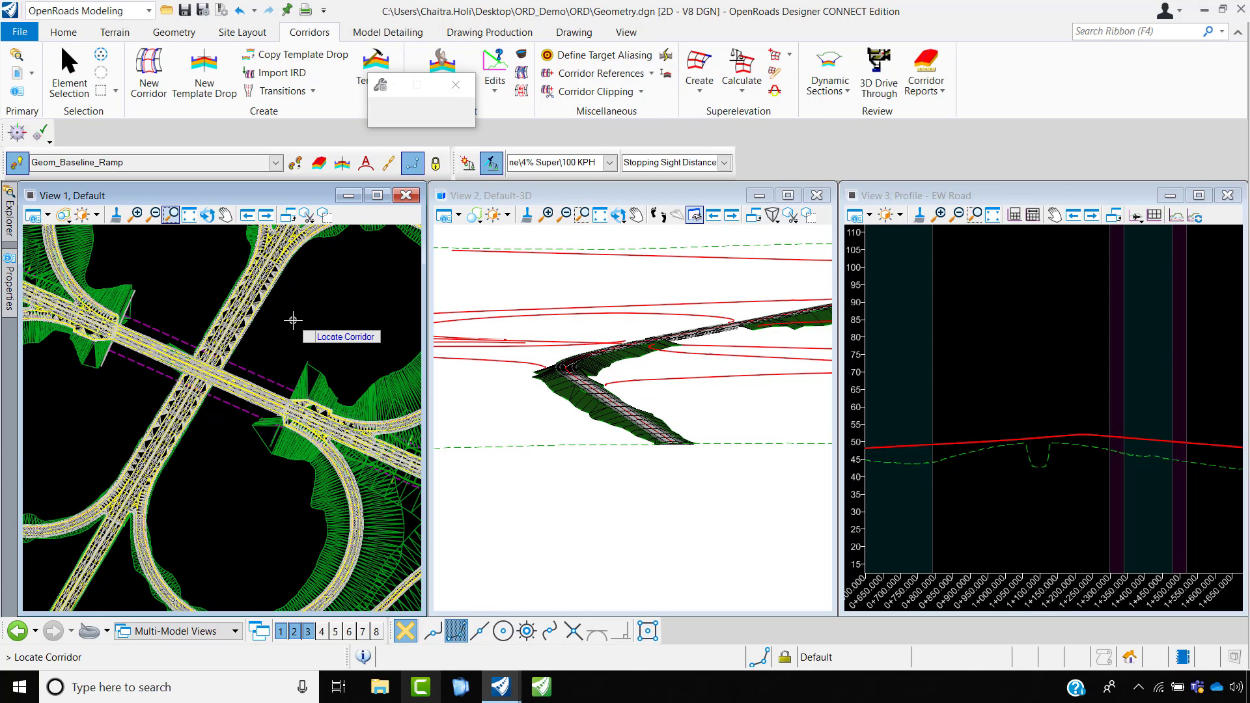
- Turn off the display of the Opt 1.dgn reference to expose the new bridge section on EW Road
left_click(17, 76)
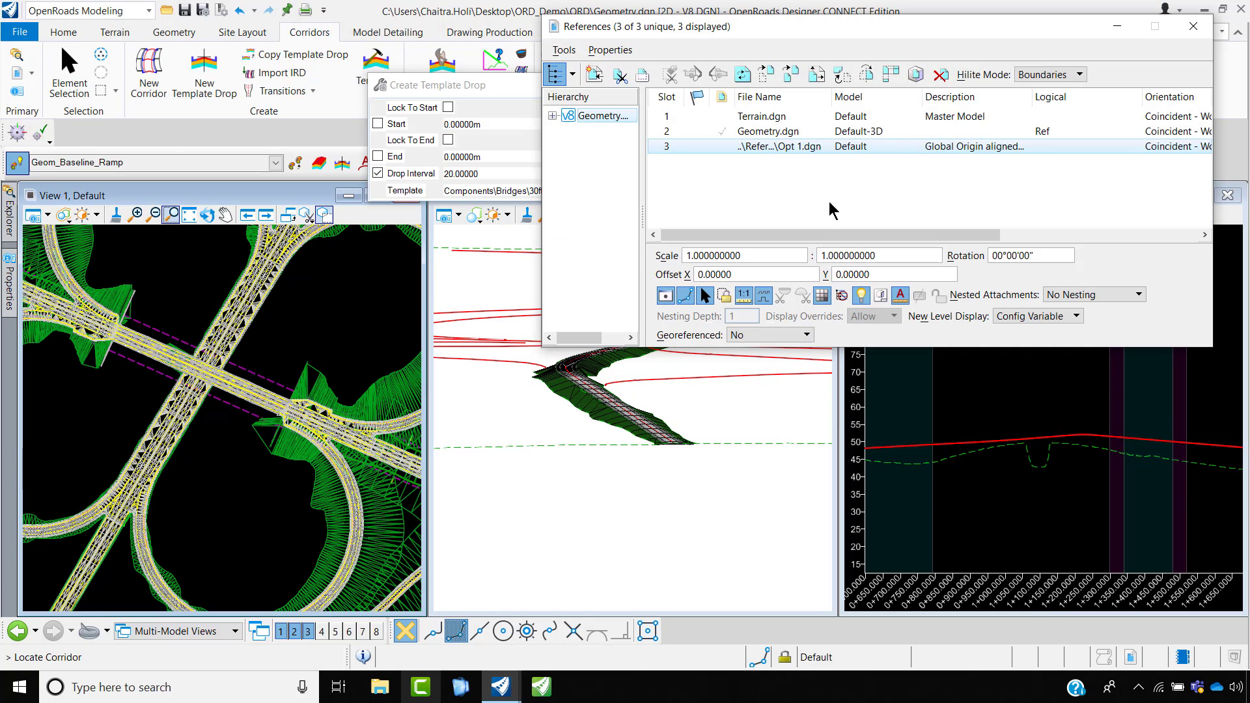
left_click(664, 295)
scroll(289, 400, "up", 2)
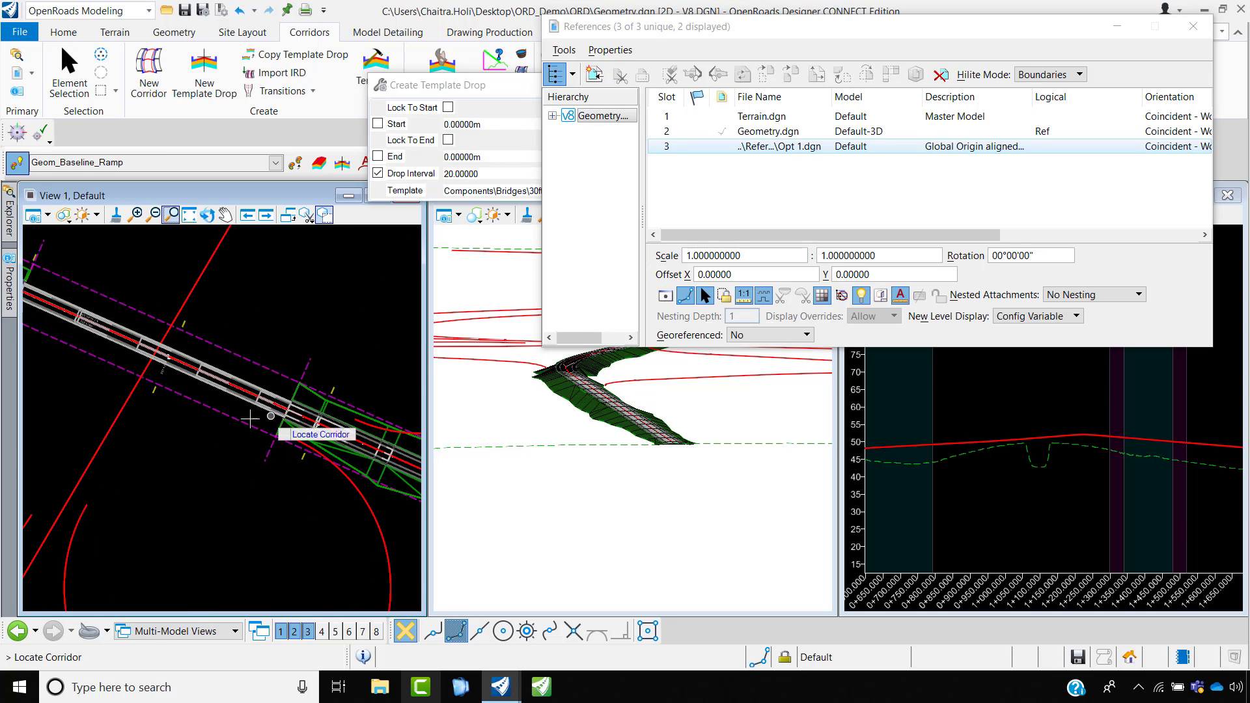
- Close the References and template drop dialogs and inspect the new EW Road bridge section in the 3D view
left_click(1193, 26)
scroll(668, 346, "up", 3)
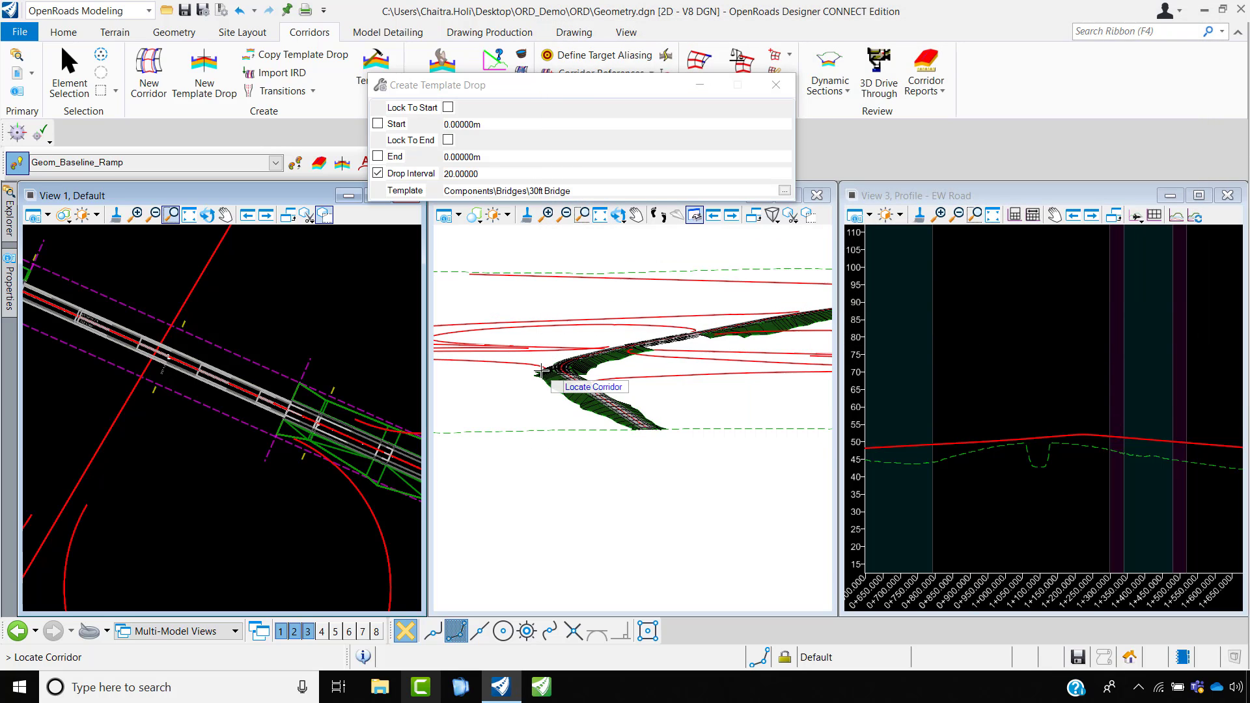
scroll(668, 346, "up", 3)
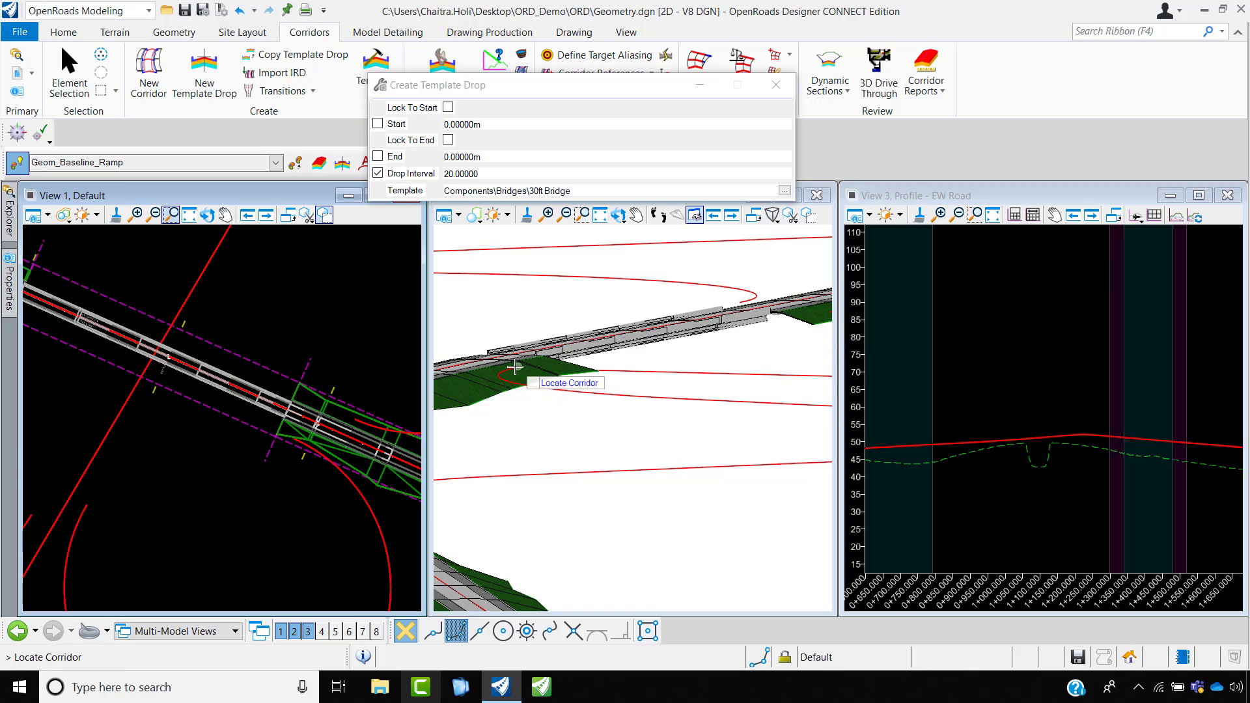
scroll(620, 363, "up", 2)
scroll(683, 361, "down", 2)
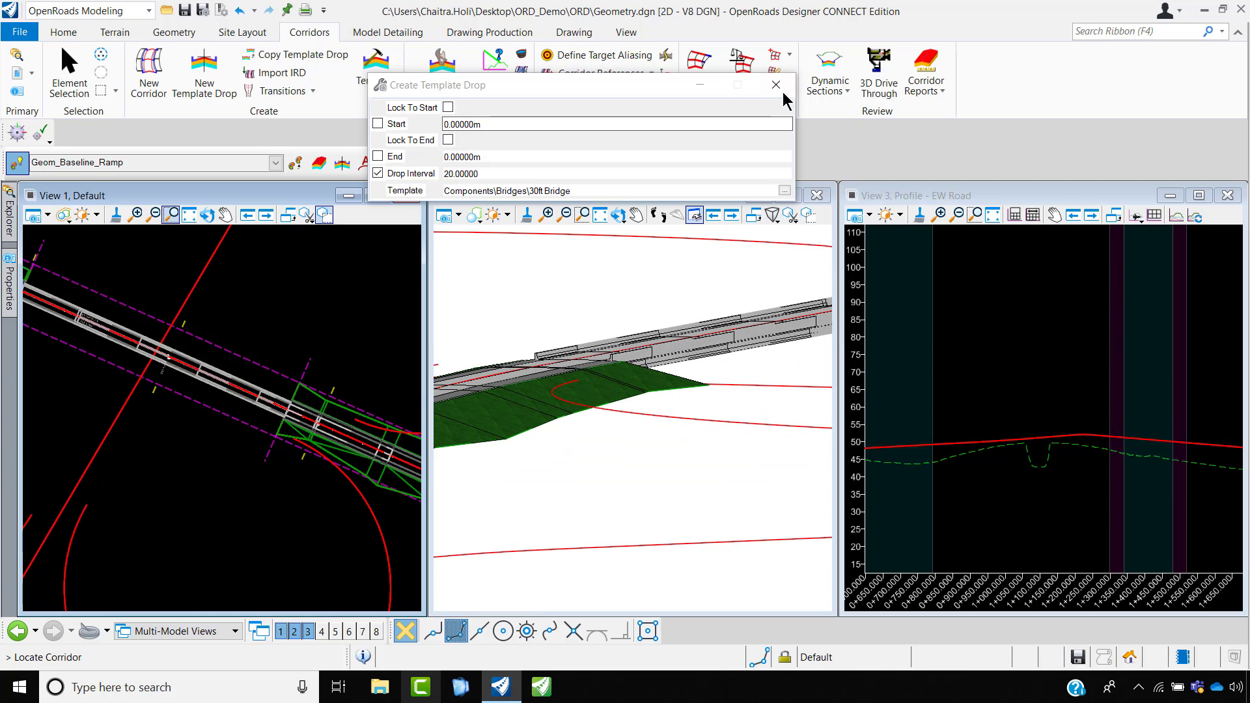
left_click(775, 85)
- Rotate the 3D model and examine where the EW Road bridge deck meets the roadway and side slopes
left_click(617, 214)
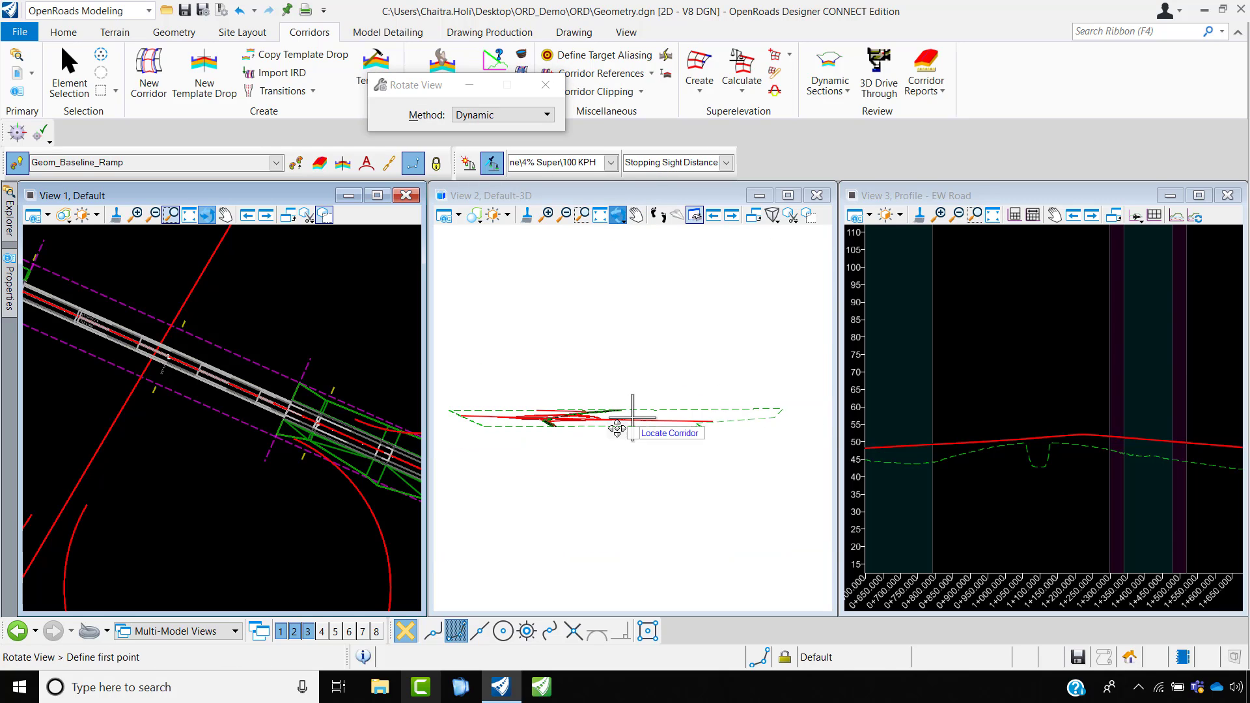
left_click(639, 422)
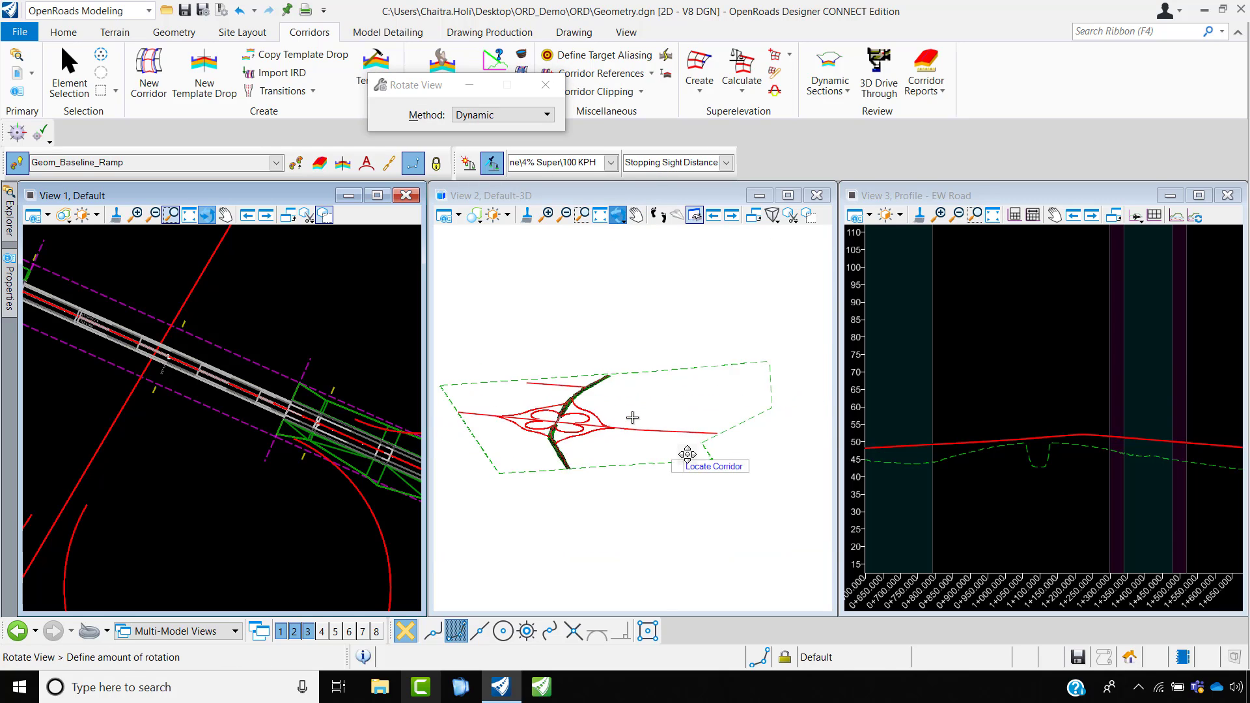
left_click(687, 445)
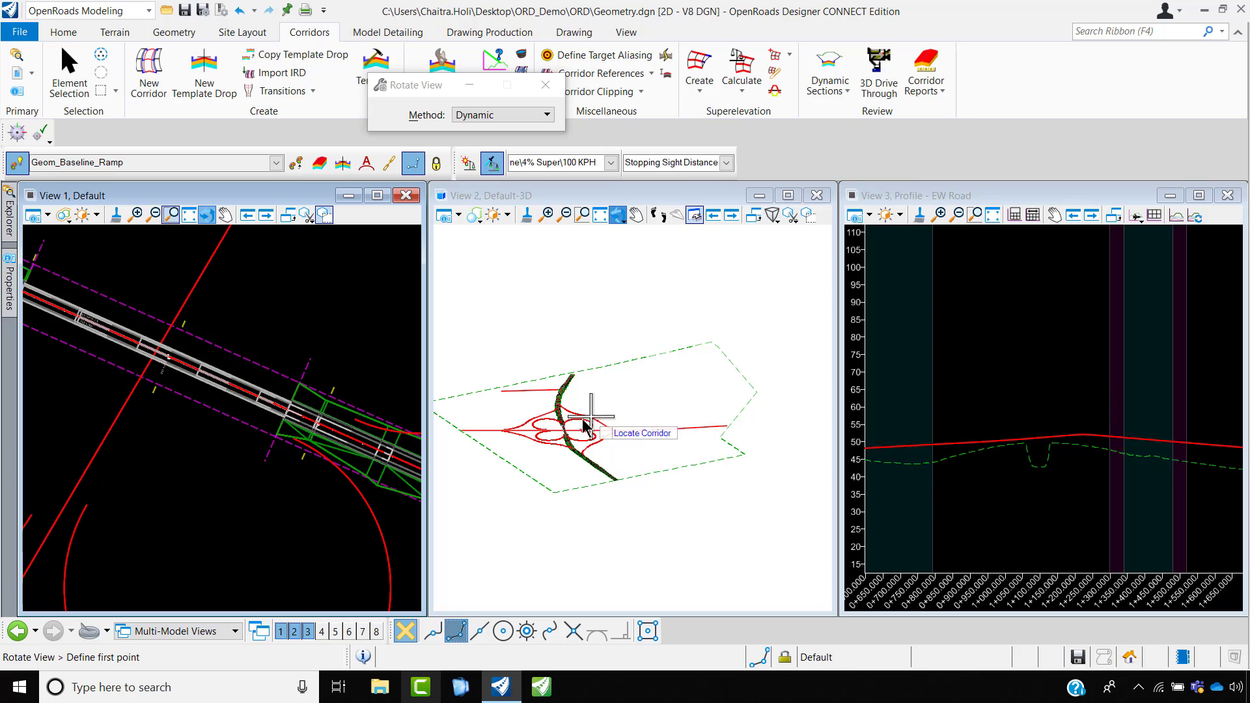
left_click(567, 440)
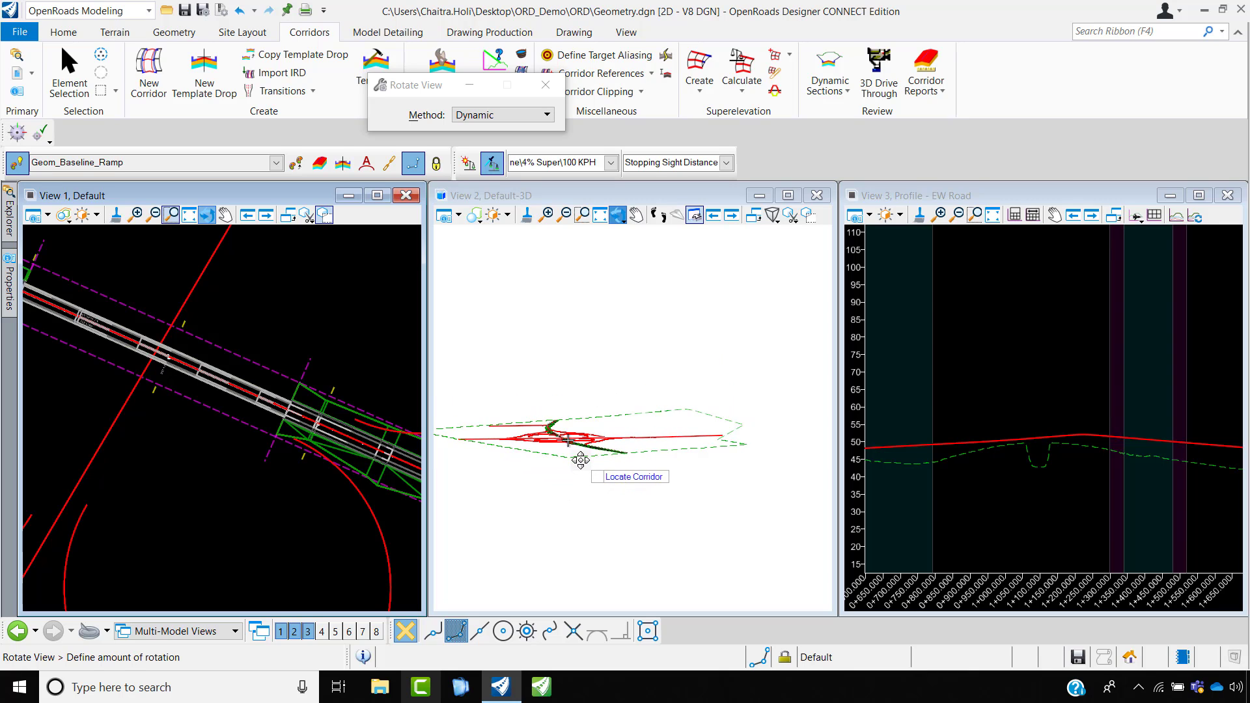
left_click(575, 449)
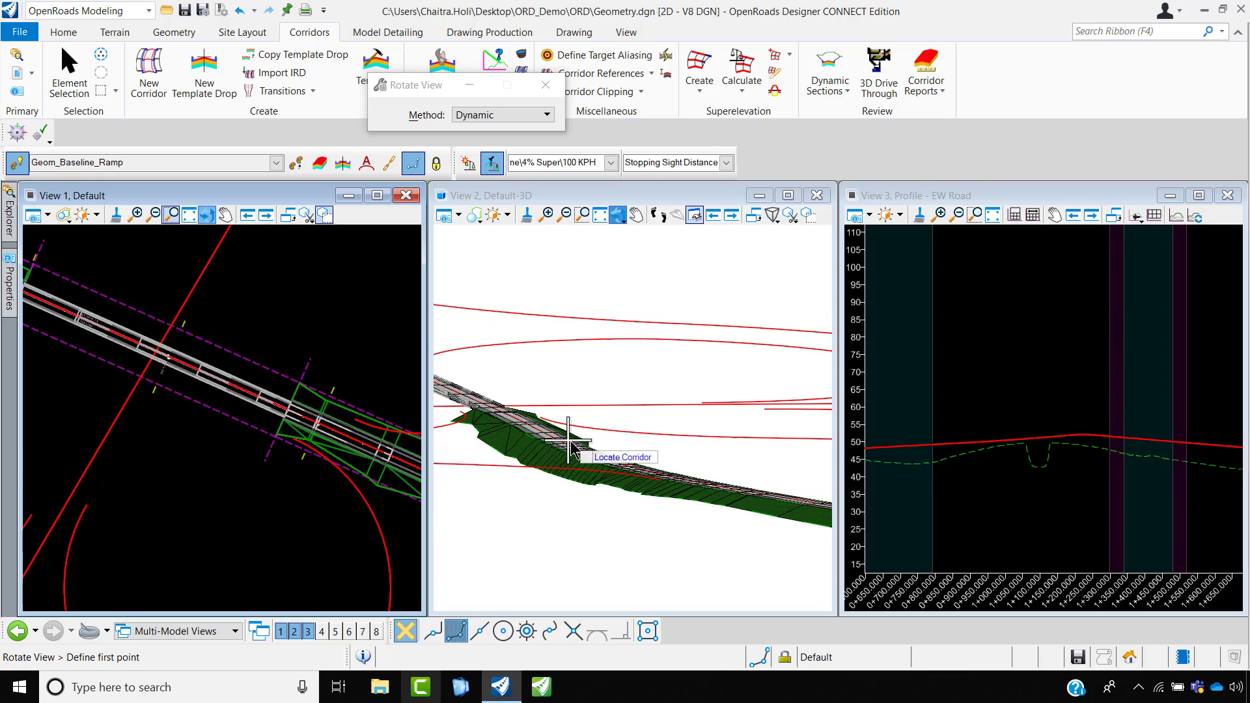
scroll(473, 420, "up", 5)
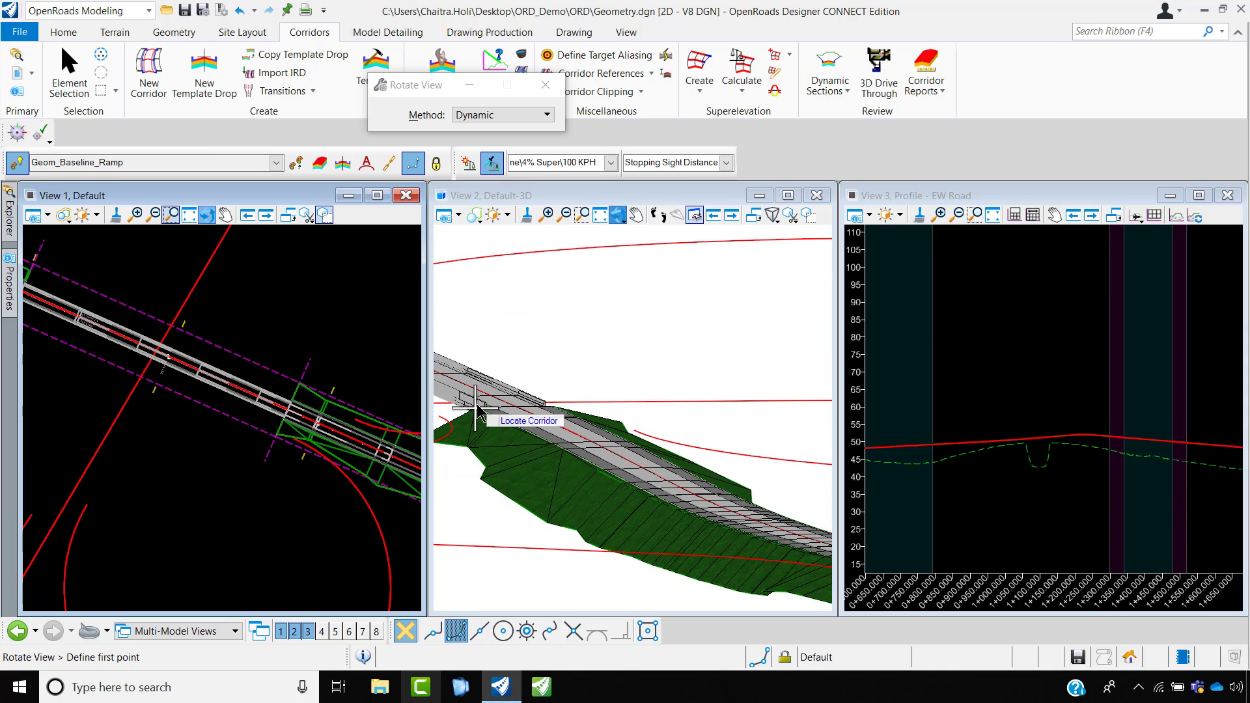
scroll(533, 440, "up", 4)
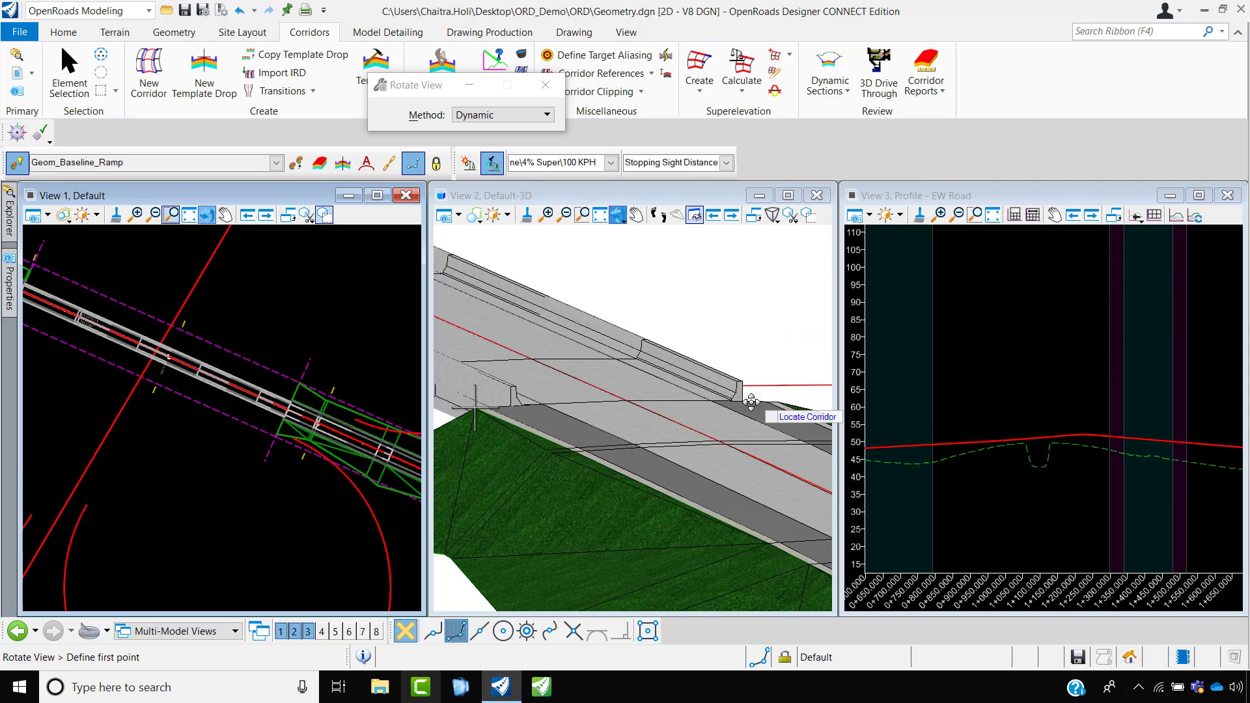
scroll(543, 423, "down", 2)
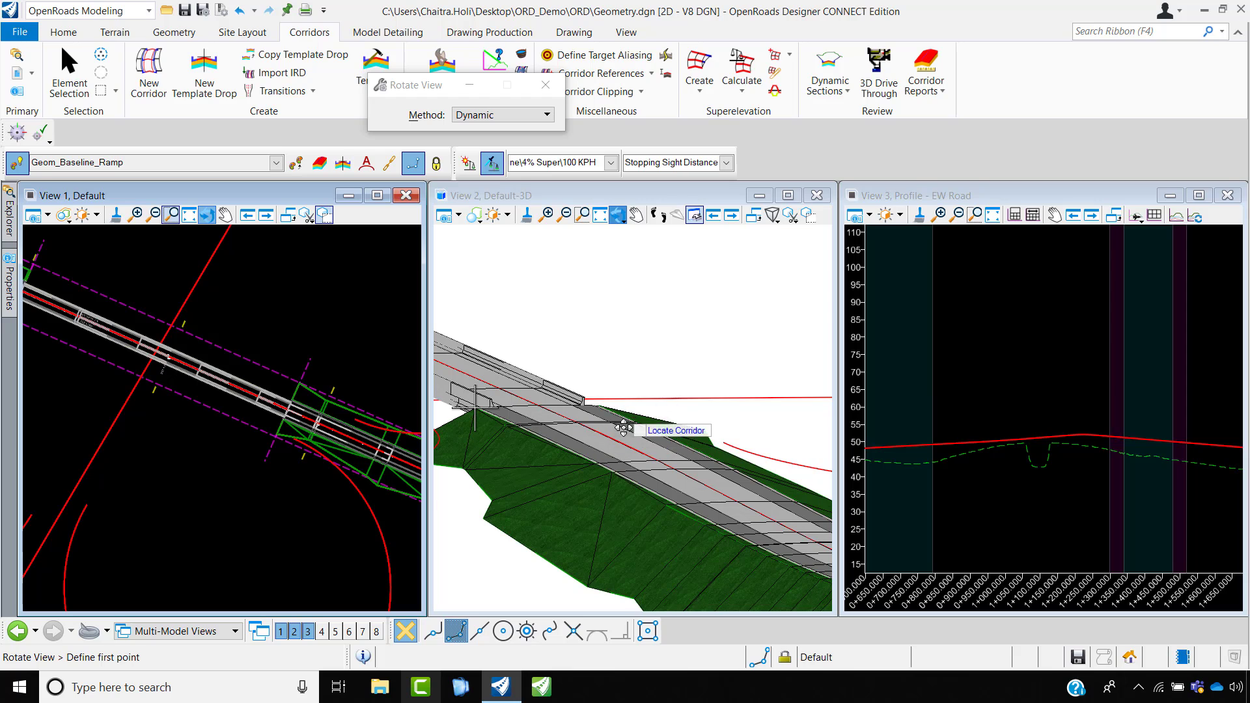
scroll(615, 423, "up", 1)
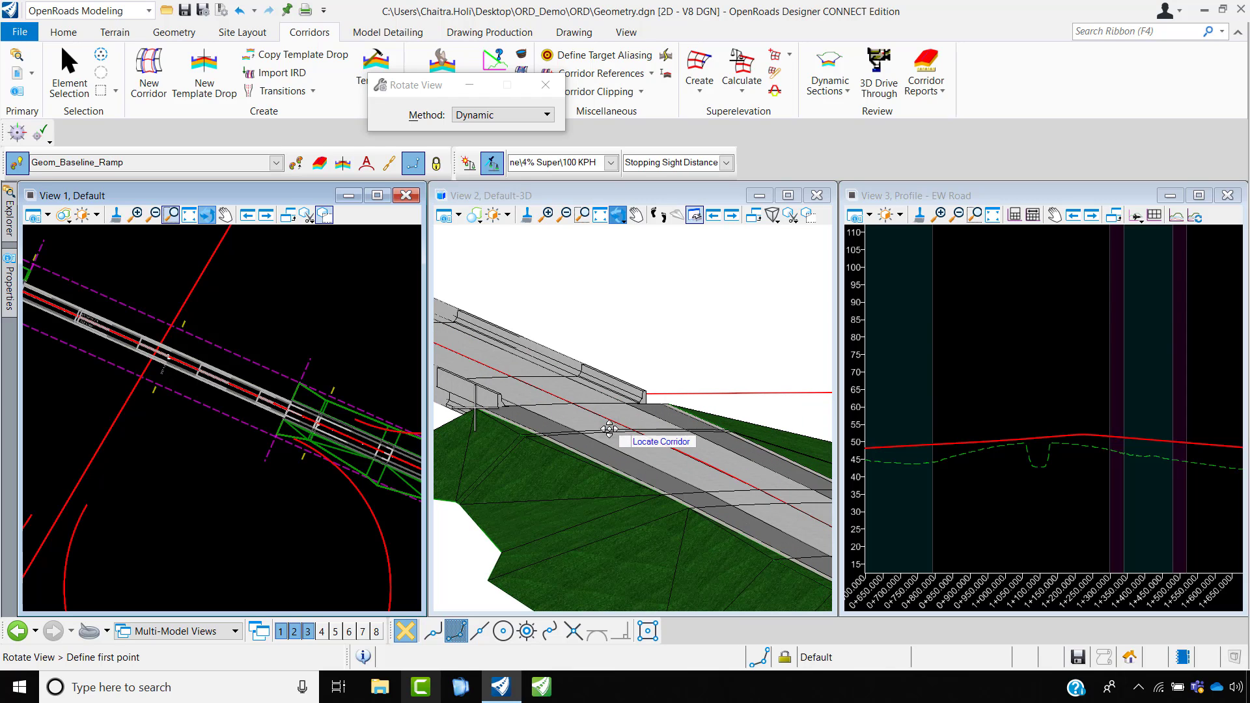
left_click(244, 544)
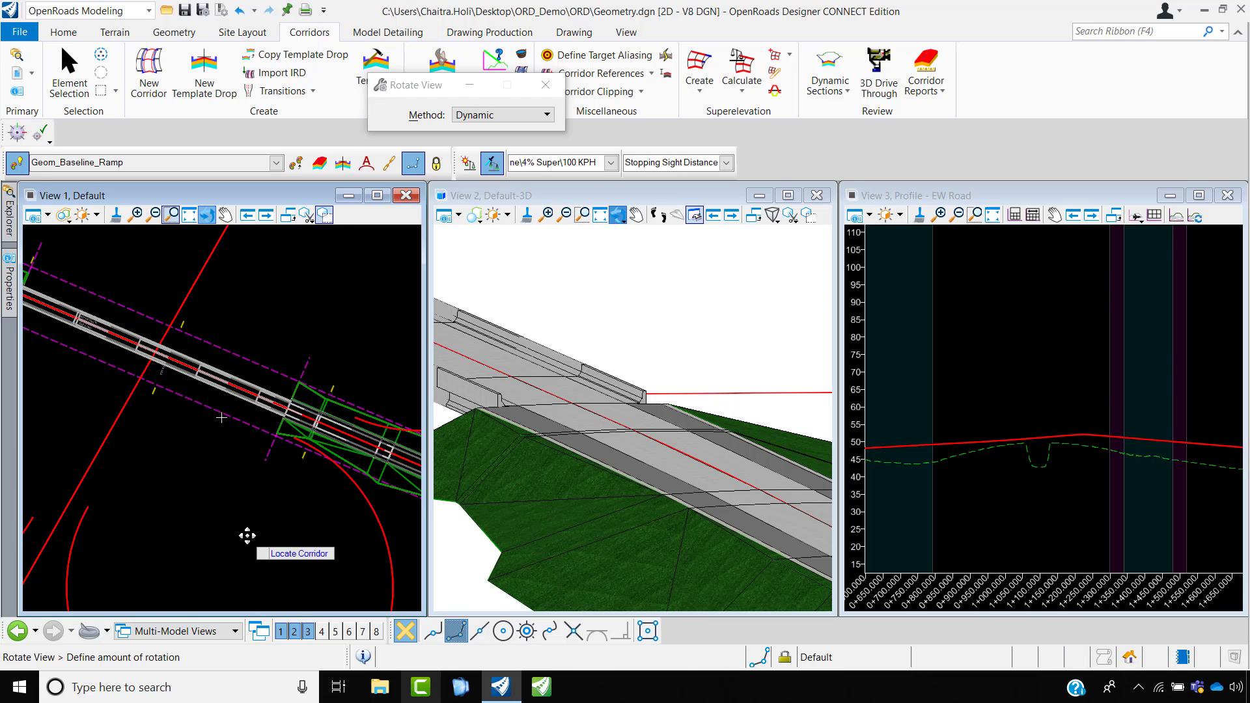
key("Escape")
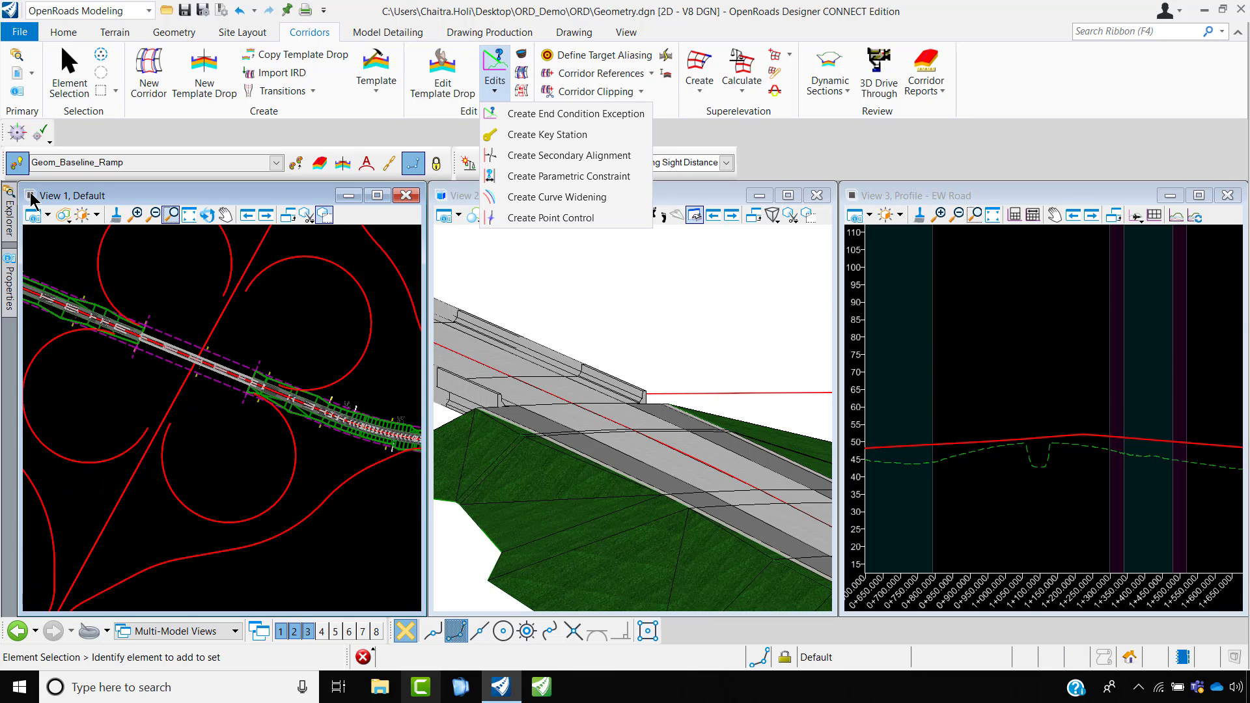
- Turn off the display of the Geometry.dgn Default-3D reference in the plan view
left_click(17, 91)
left_click(18, 74)
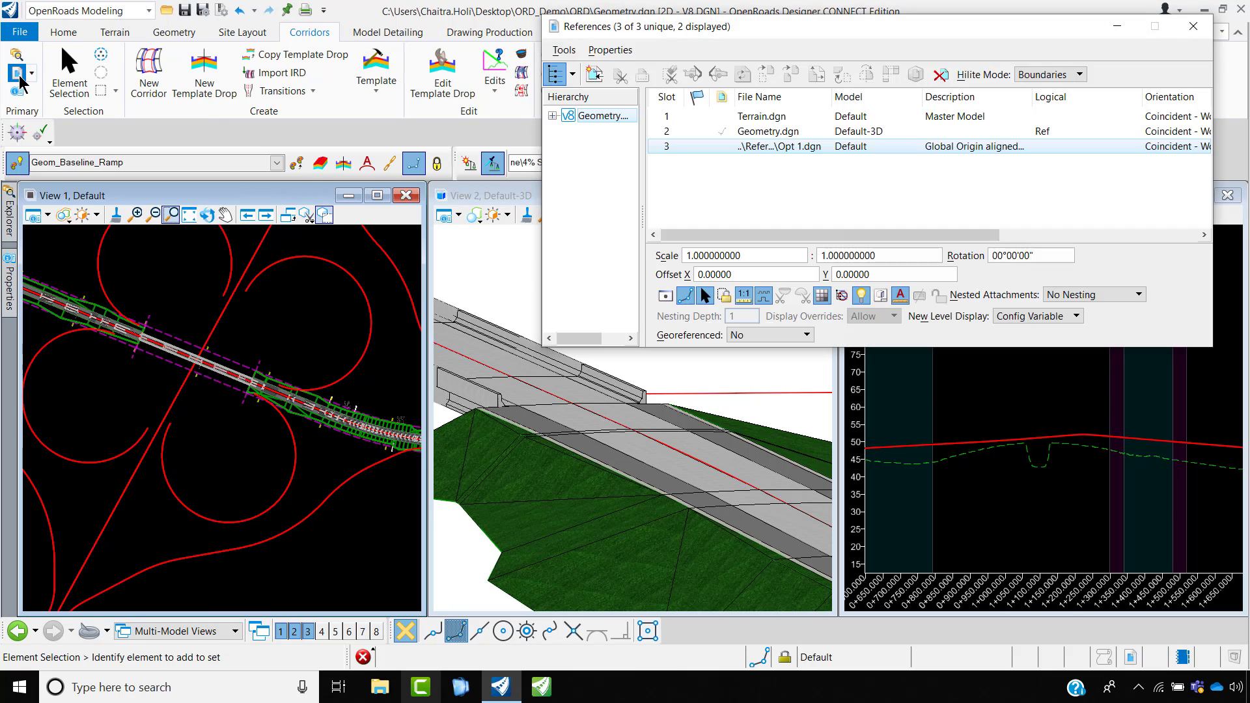
left_click(856, 131)
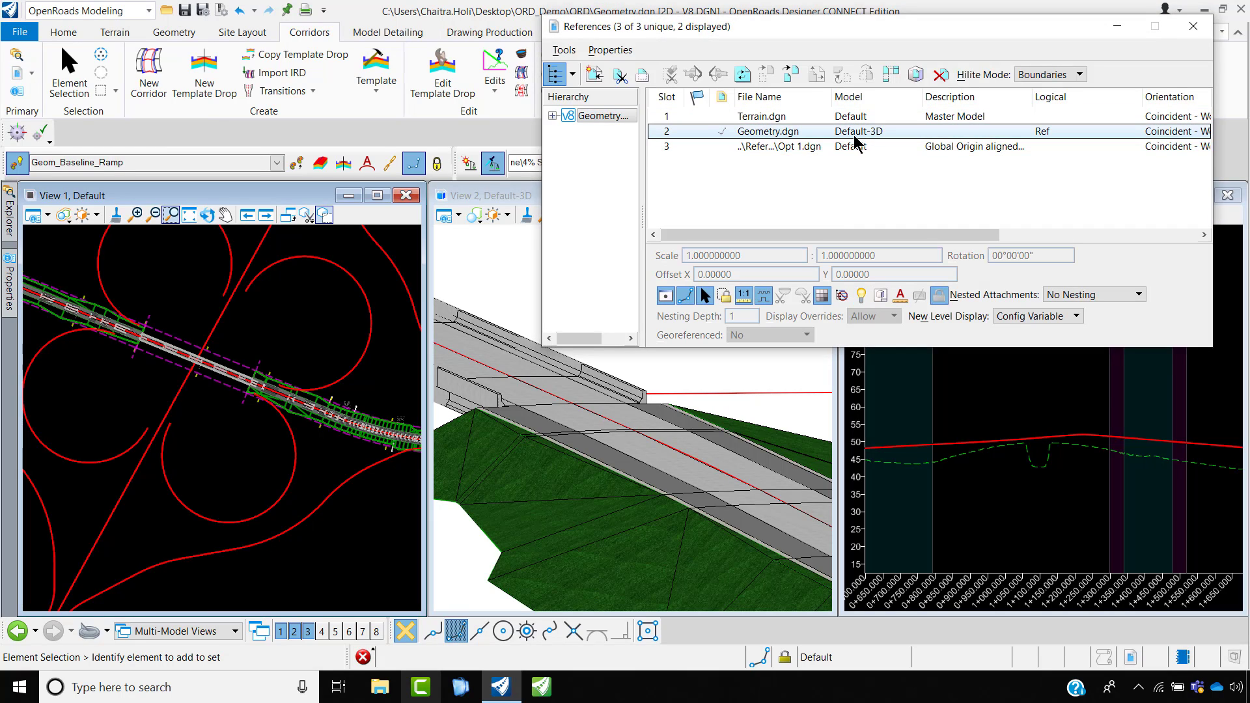
left_click(665, 298)
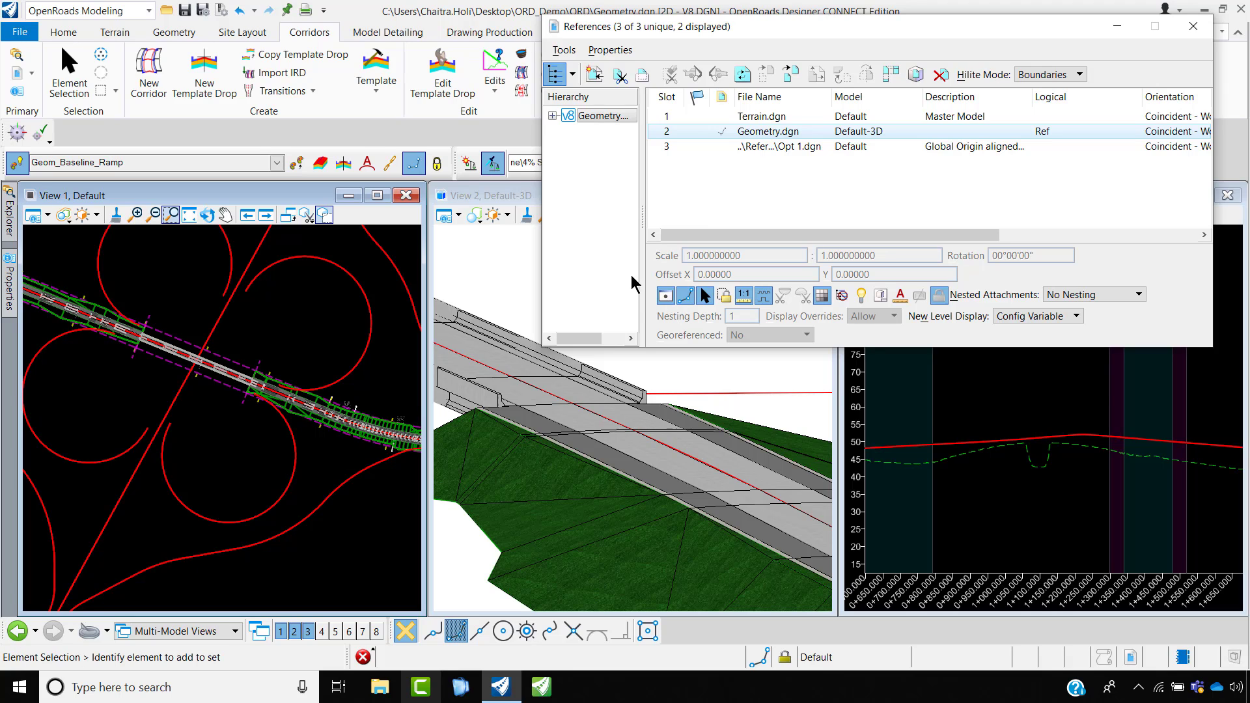
left_click(665, 298)
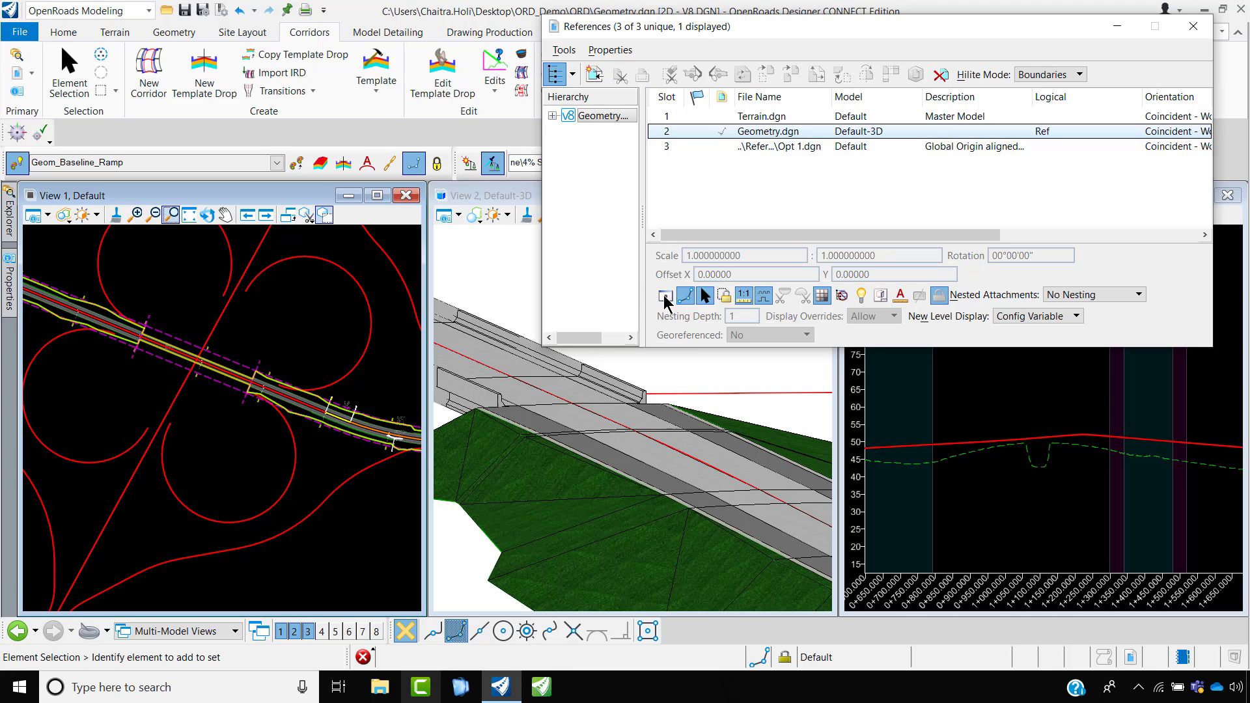
left_click(1191, 30)
- Undo the last element edit and look through the corridor edit commands for EW Road
scroll(315, 346, "up", 3)
key("ctrl+z")
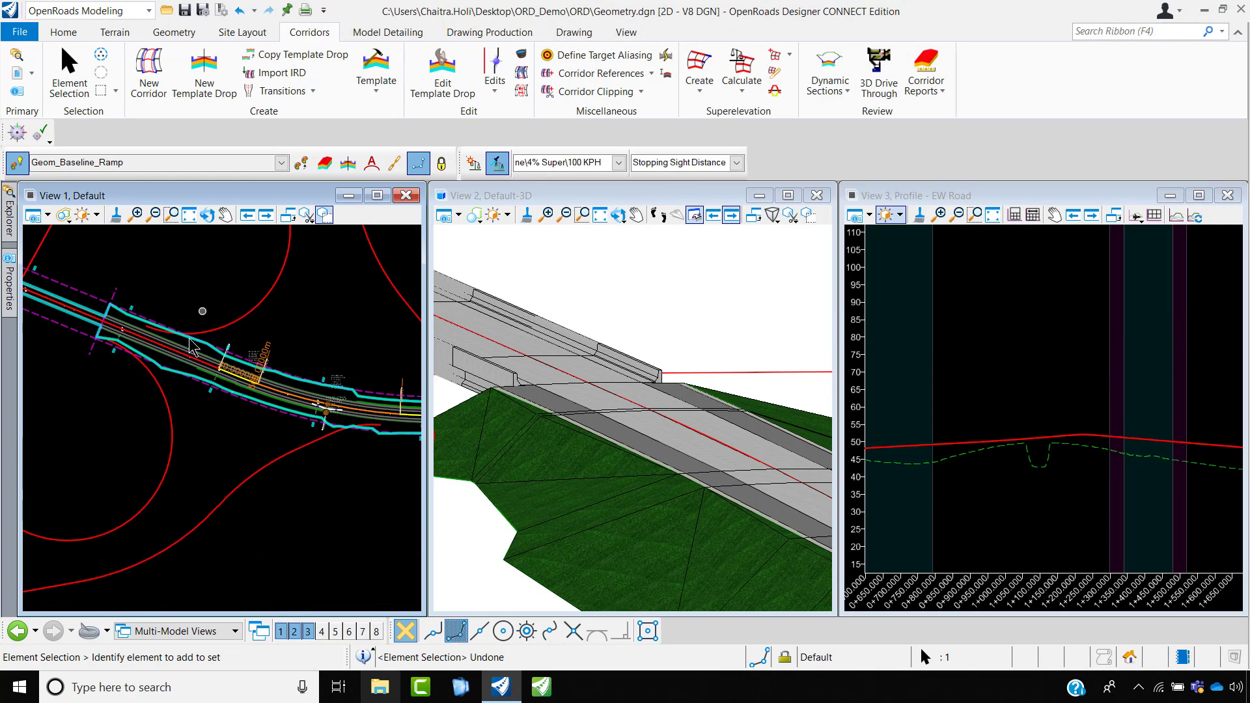
scroll(214, 384, "down", 1)
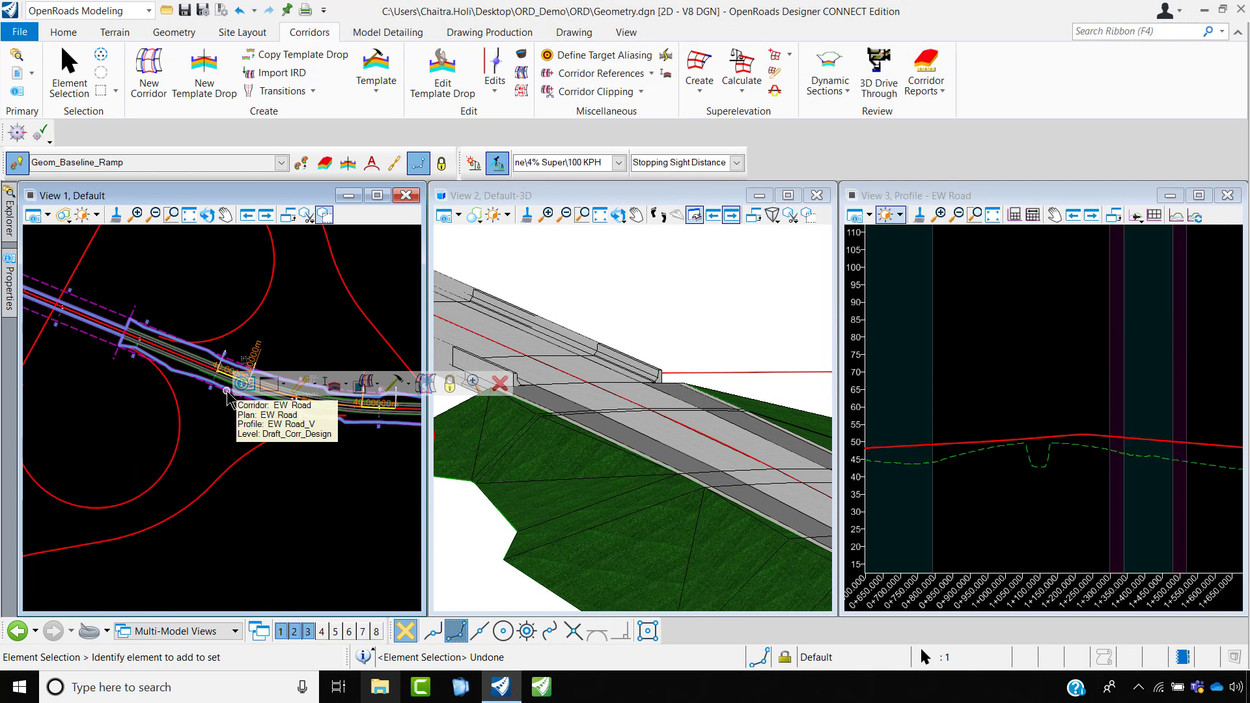
left_click(502, 99)
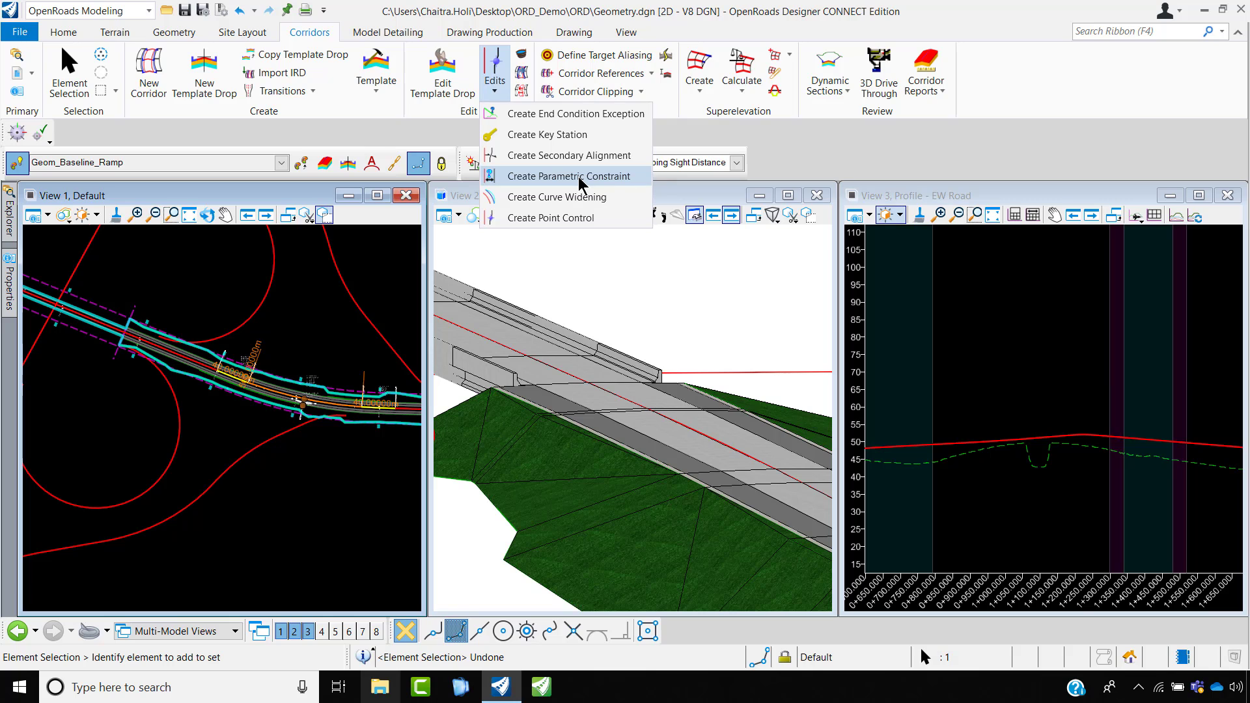
left_click(206, 297)
scroll(138, 343, "up", 3)
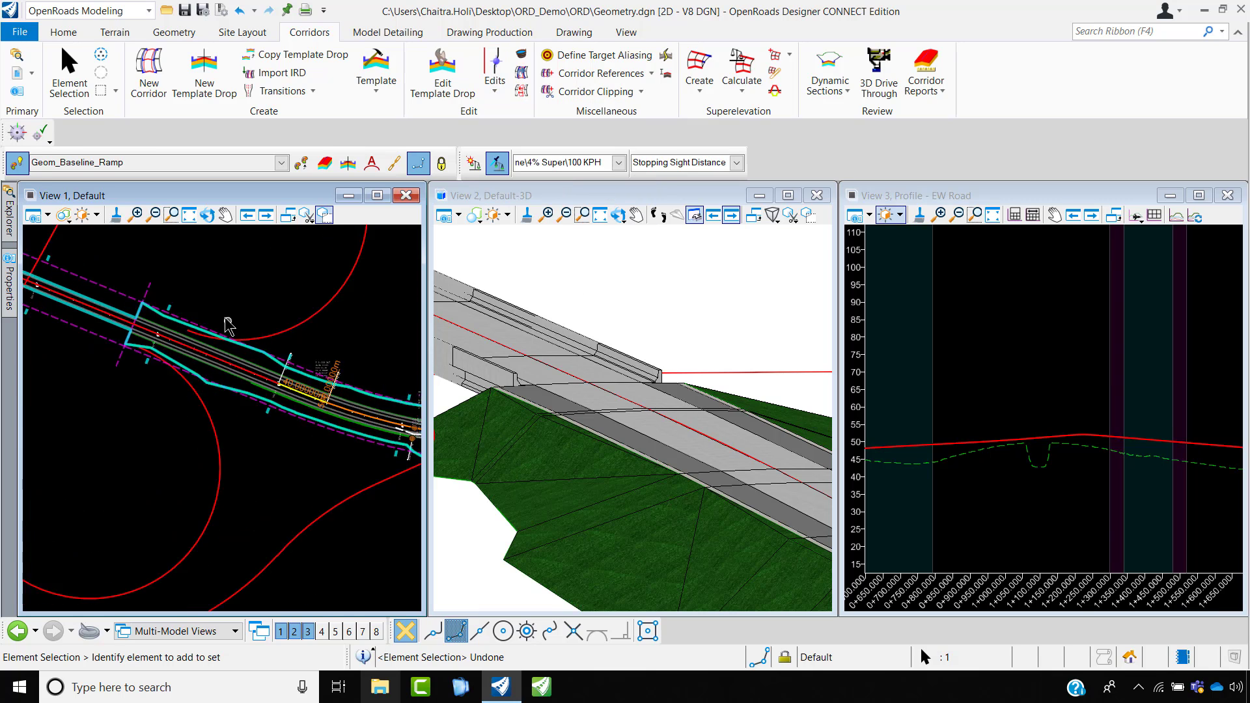
- Create a corridor named NS Road on the NS Road alignment, using its active profile and the Design feature definition
scroll(224, 312, "down", 8)
scroll(224, 317, "down", 1)
scroll(125, 420, "up", 2)
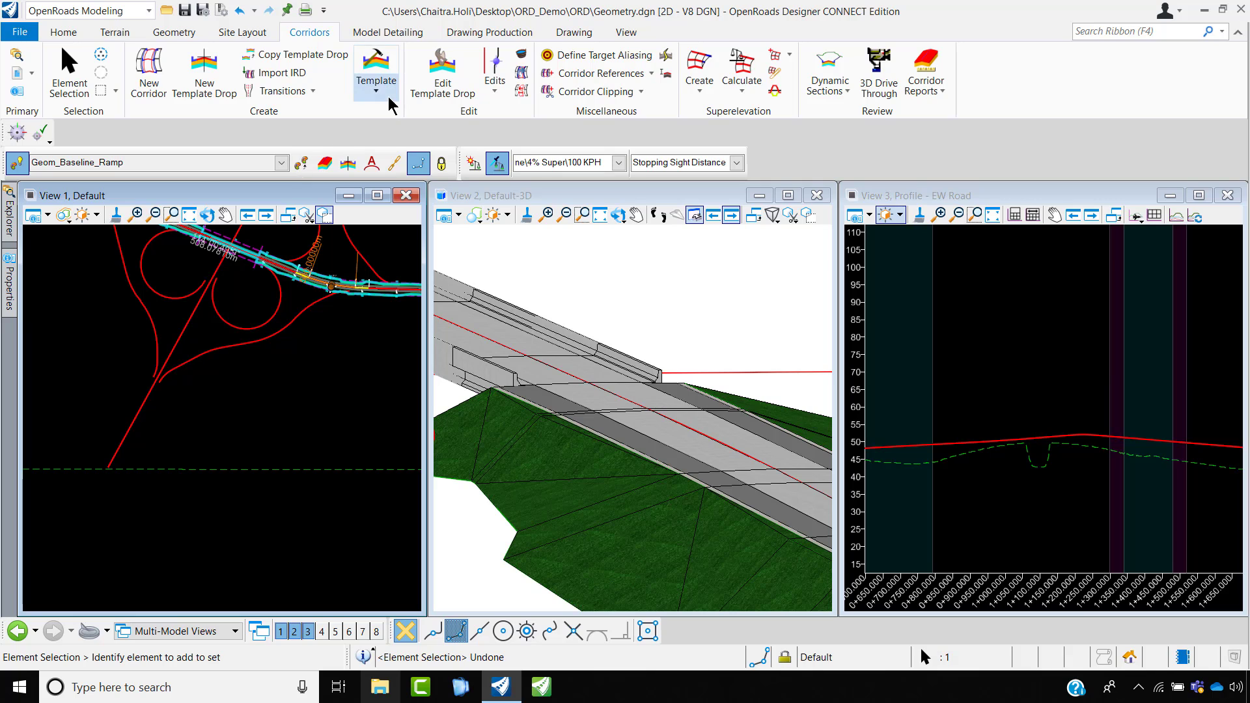
left_click(376, 77)
left_click(149, 77)
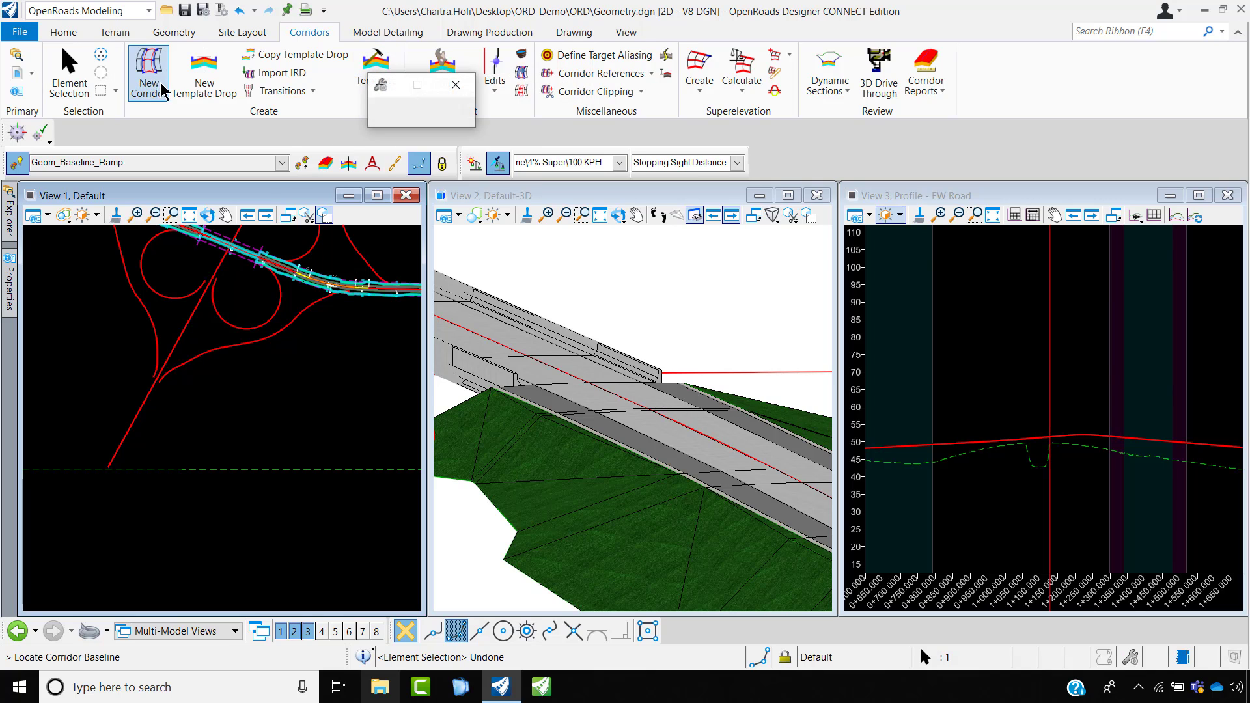
left_click(134, 427)
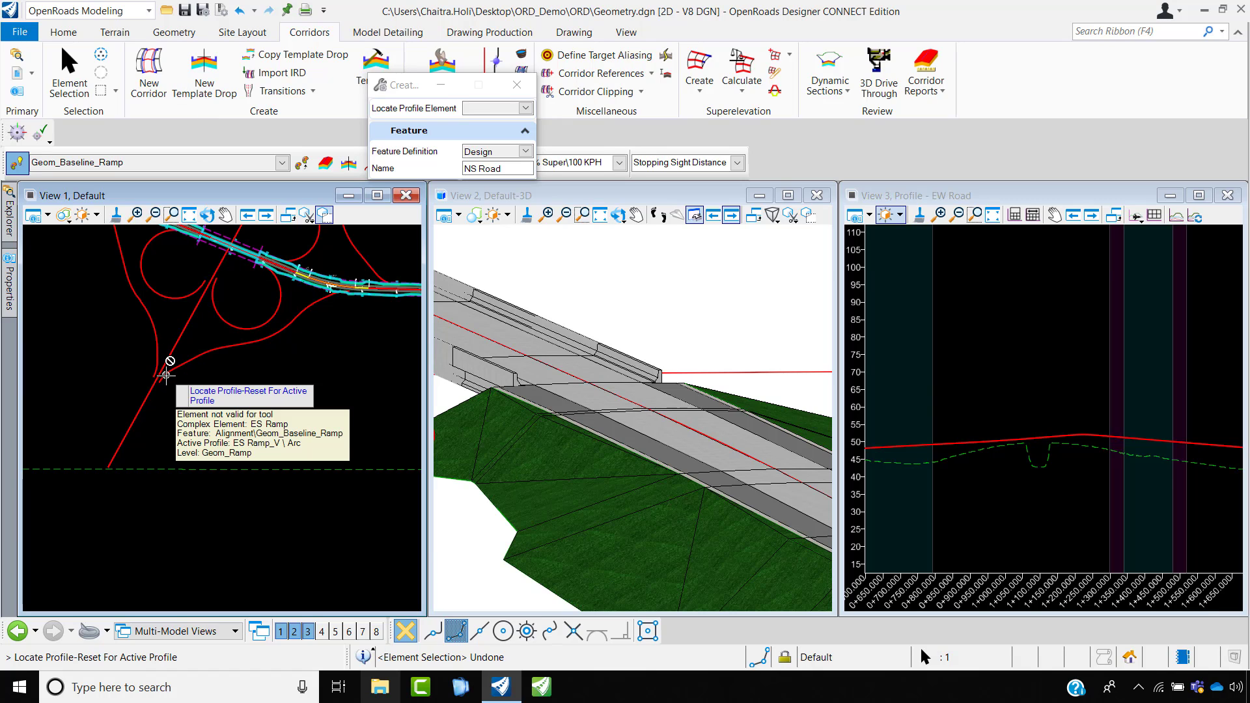
right_click(183, 391)
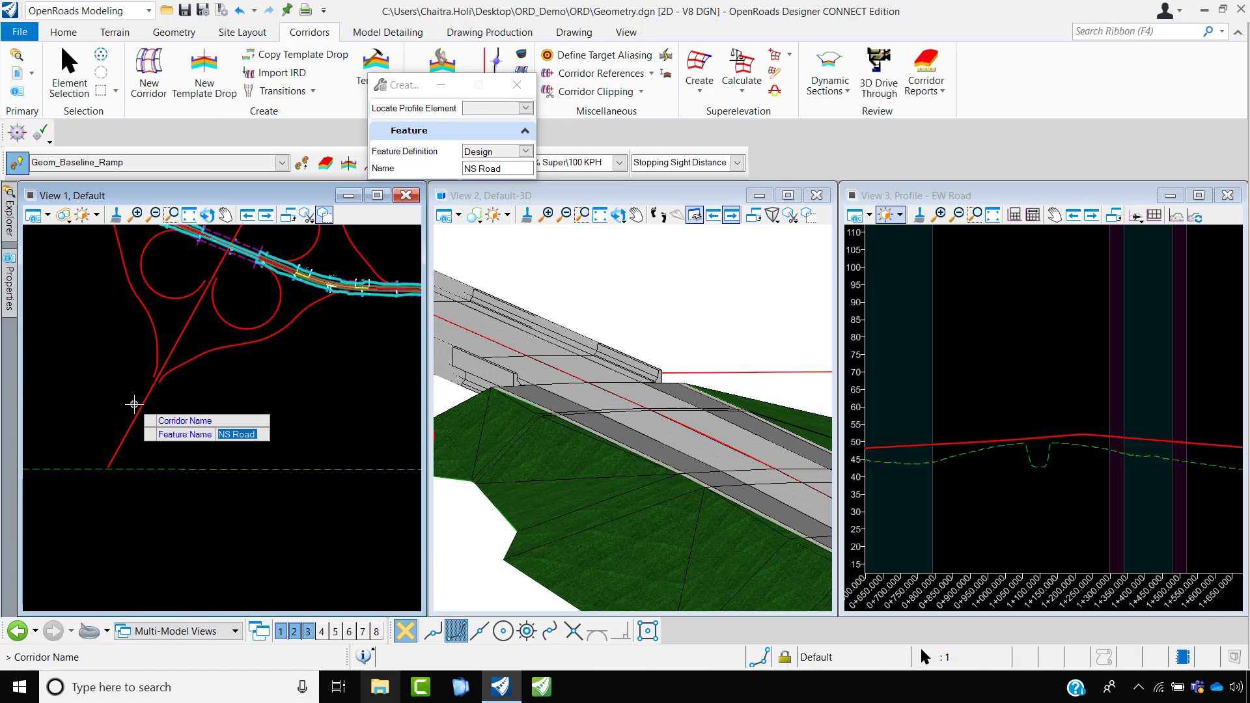
left_click(135, 408)
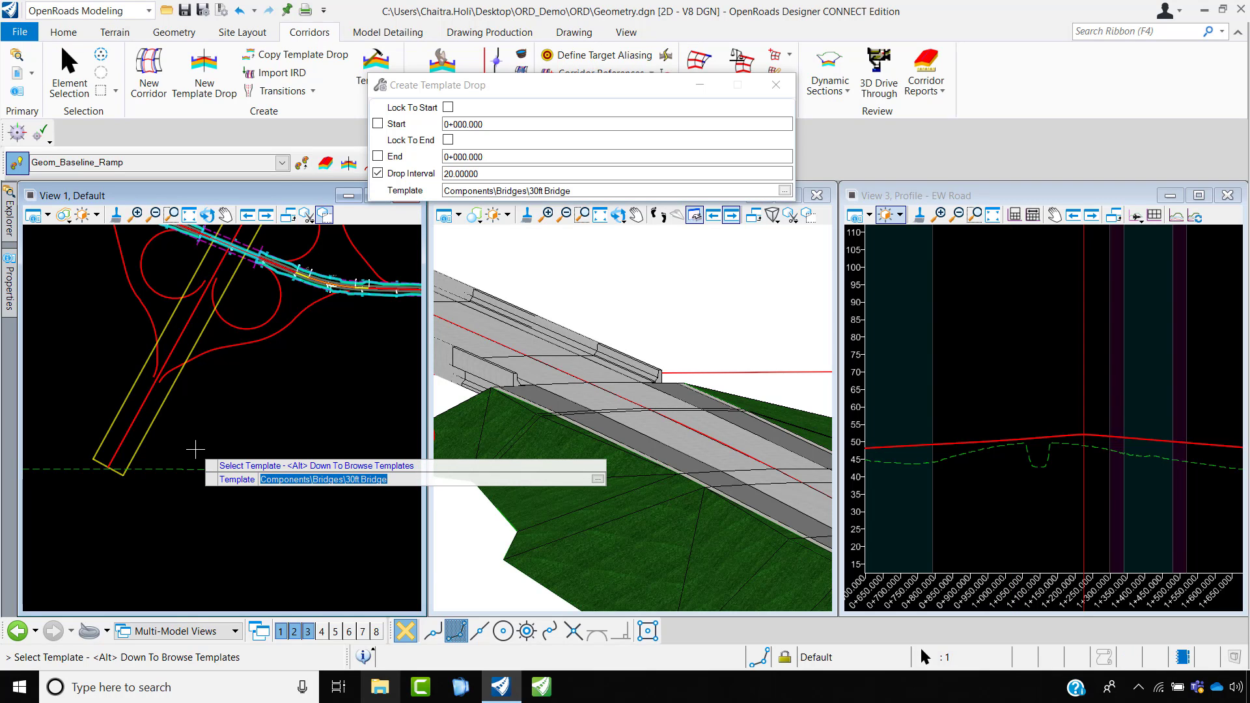
- Choose the Templates\Rural\Concrete Pavt w/ Asphalt Shoulders\Undivided\2 Lanes template for the NS Road template drop
key("alt+Down")
left_click(313, 201)
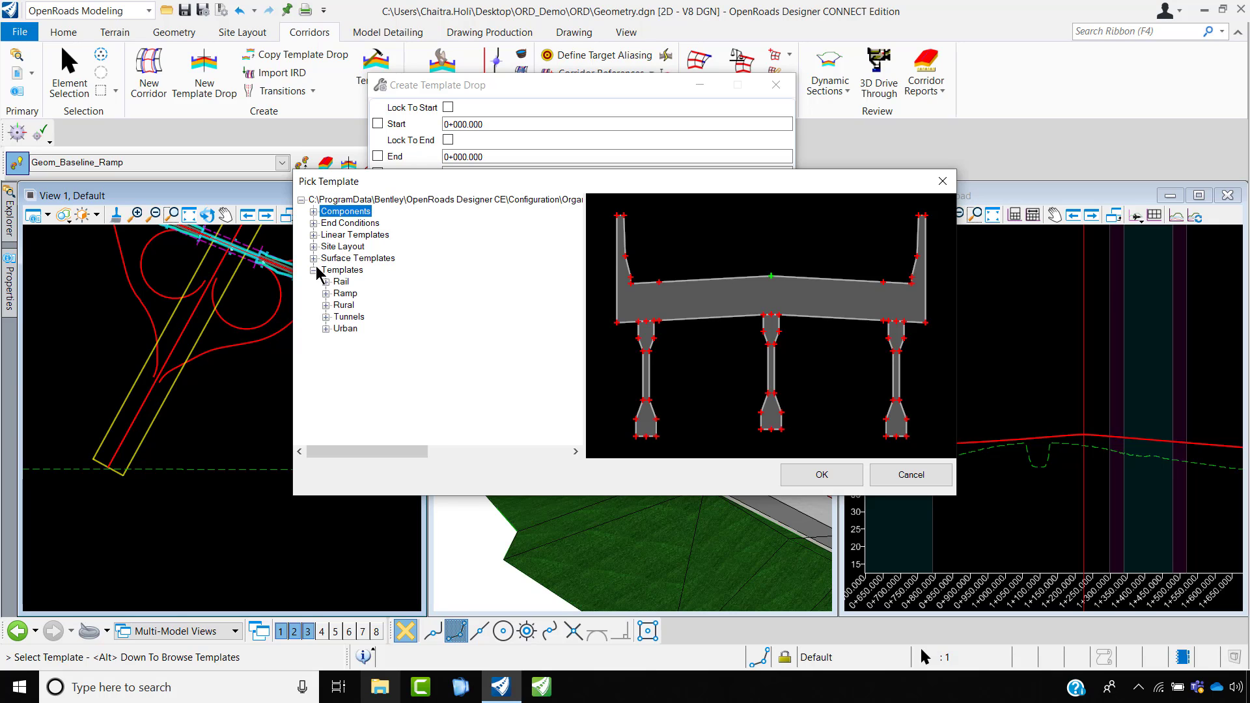
left_click(325, 305)
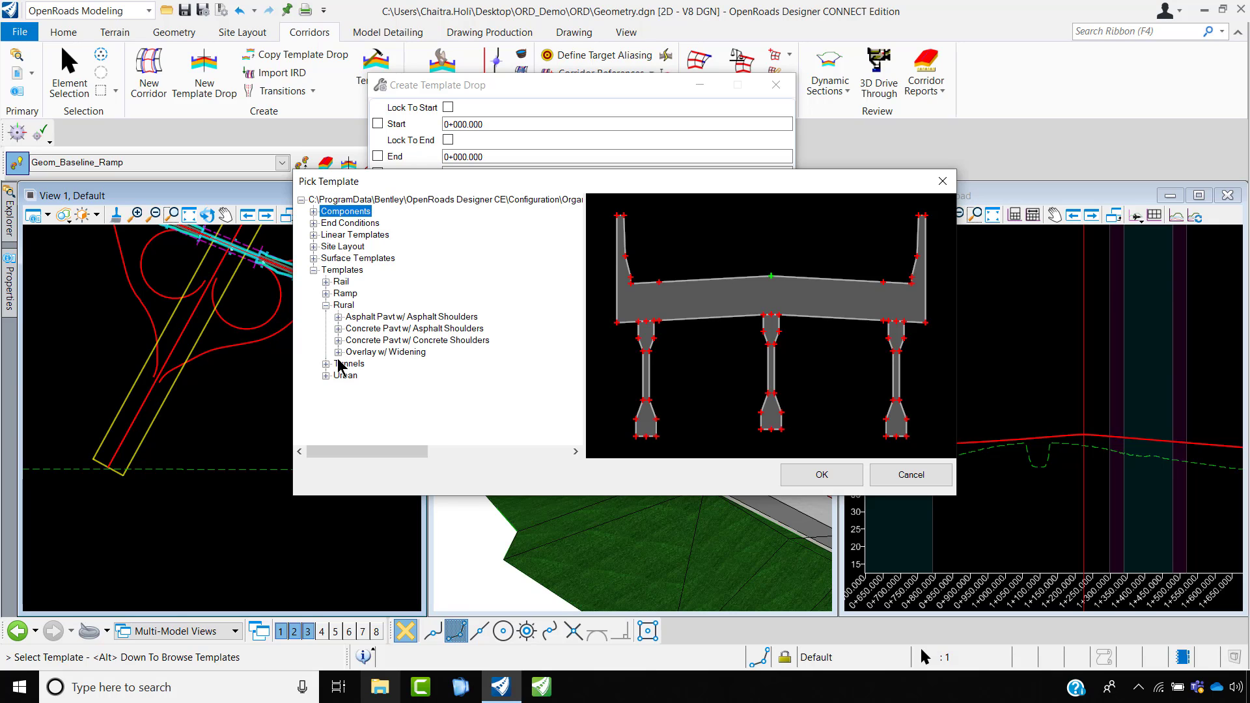
left_click(338, 329)
left_click(351, 353)
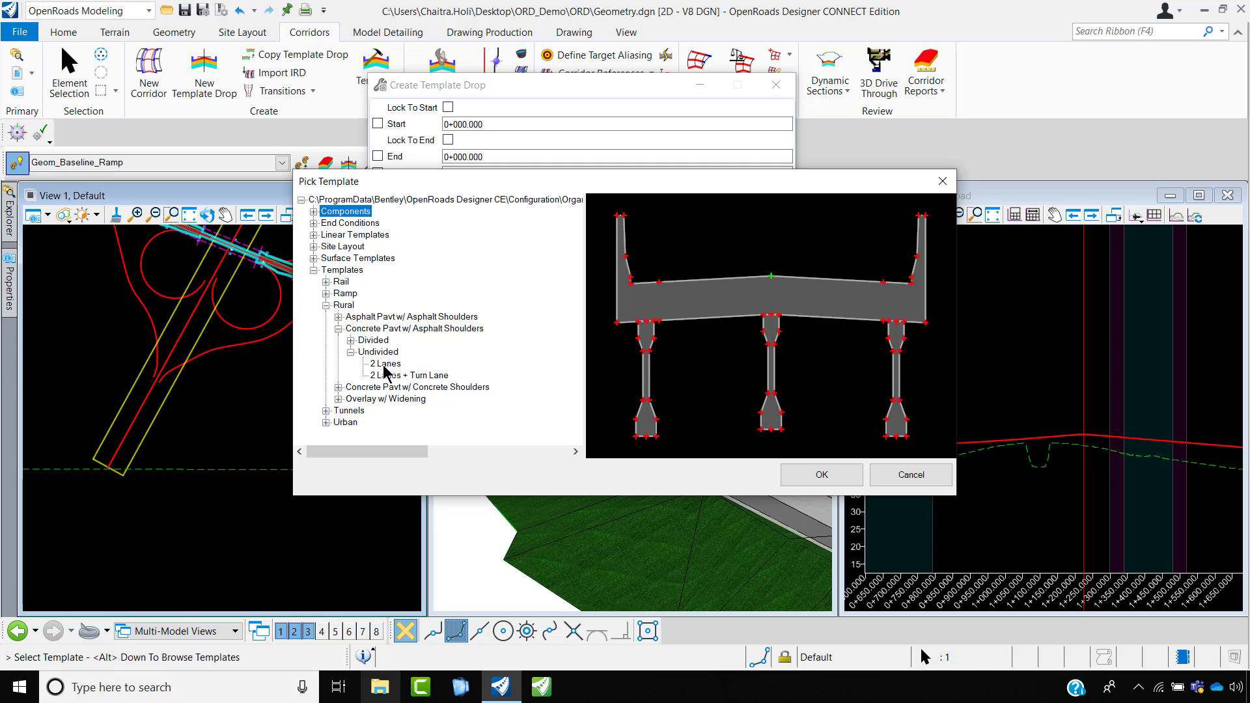
left_click(815, 474)
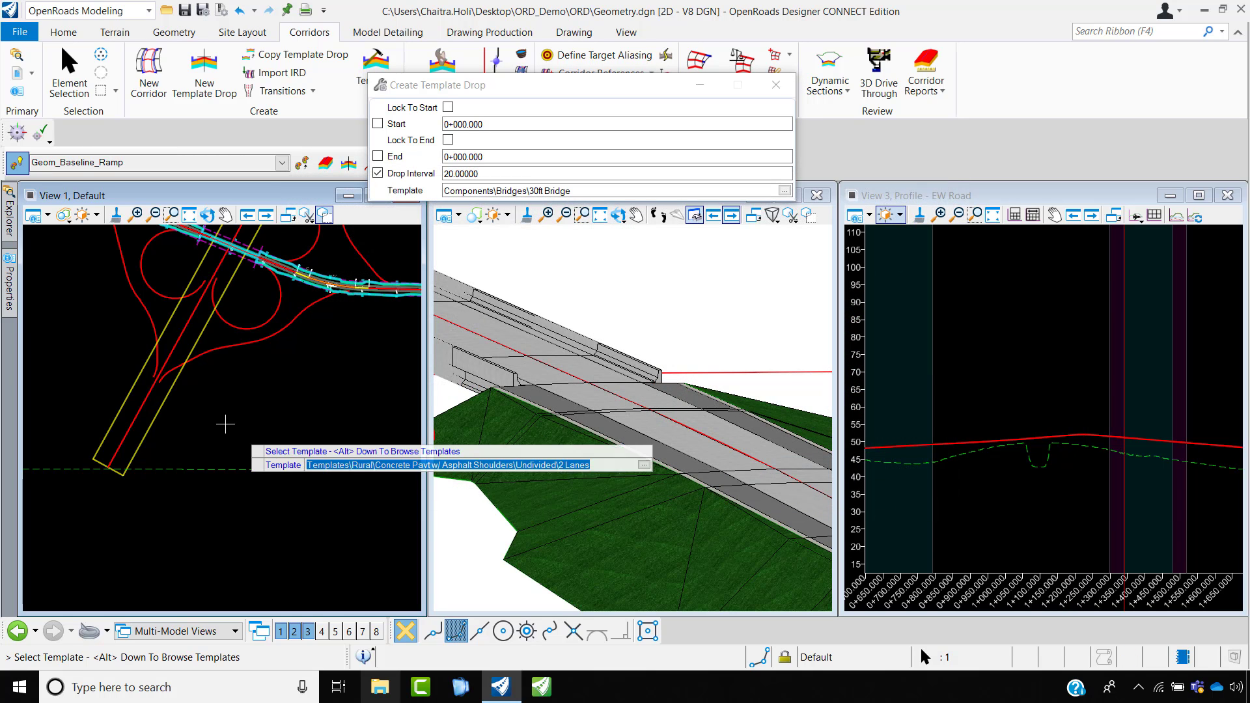
left_click(220, 416)
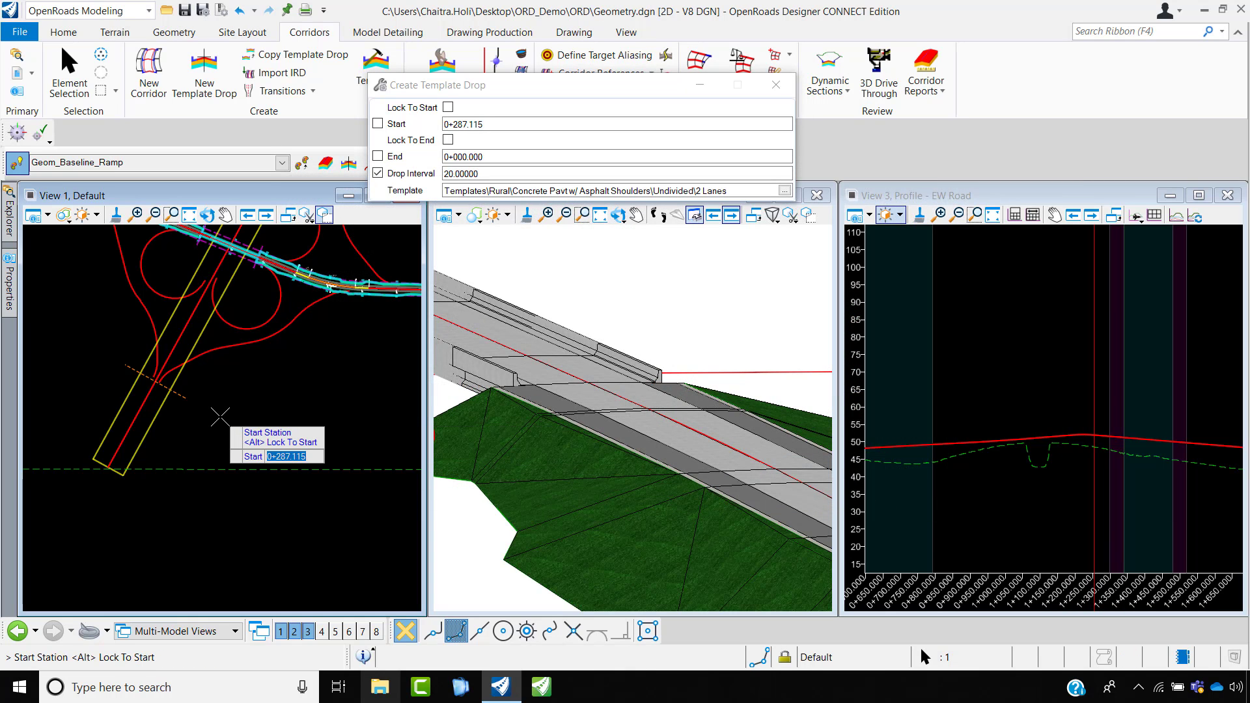
- Lock the drop to the start and end of NS Road and create it with a 20 m interval
left_click(220, 416)
scroll(207, 447, "down", 3)
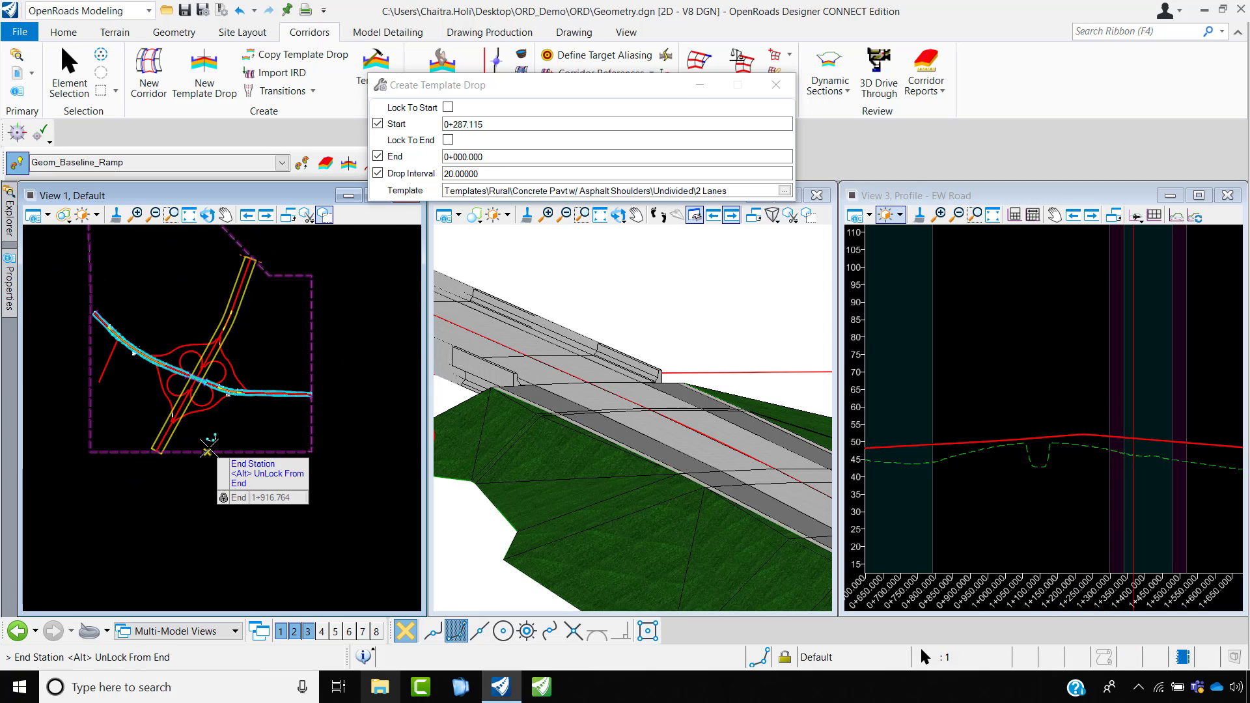
left_click(208, 447)
left_click(213, 448)
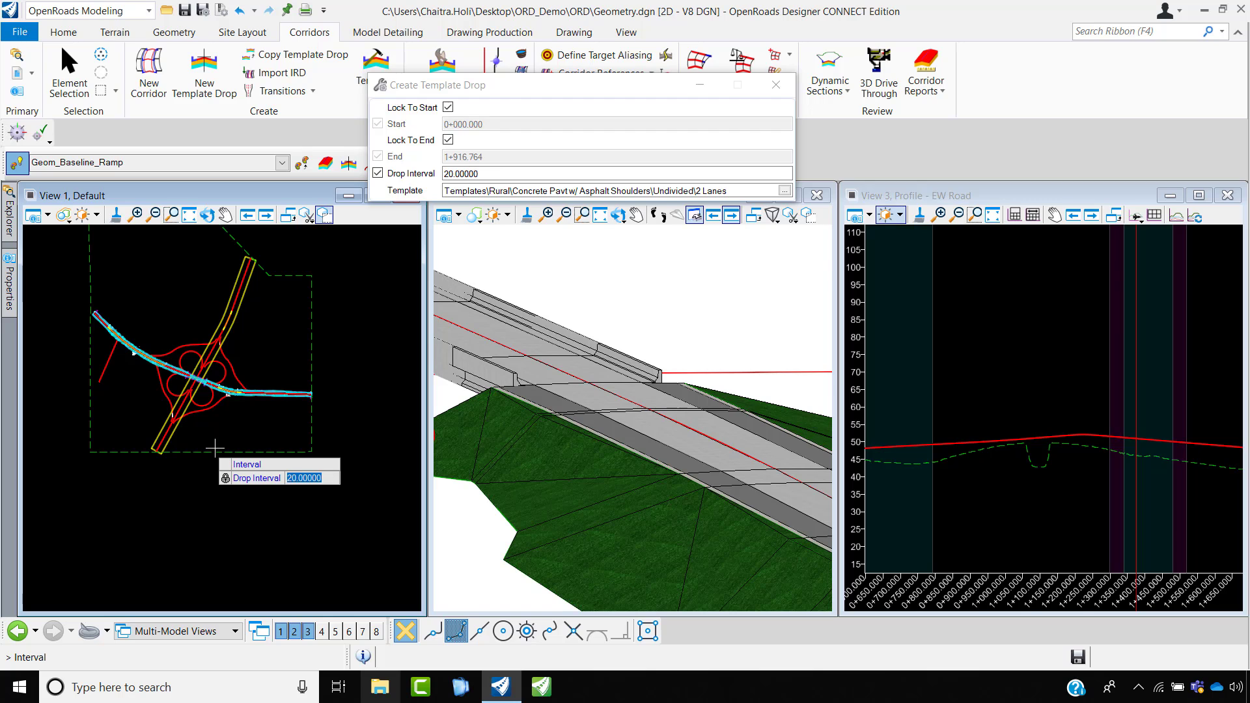
left_click(468, 439)
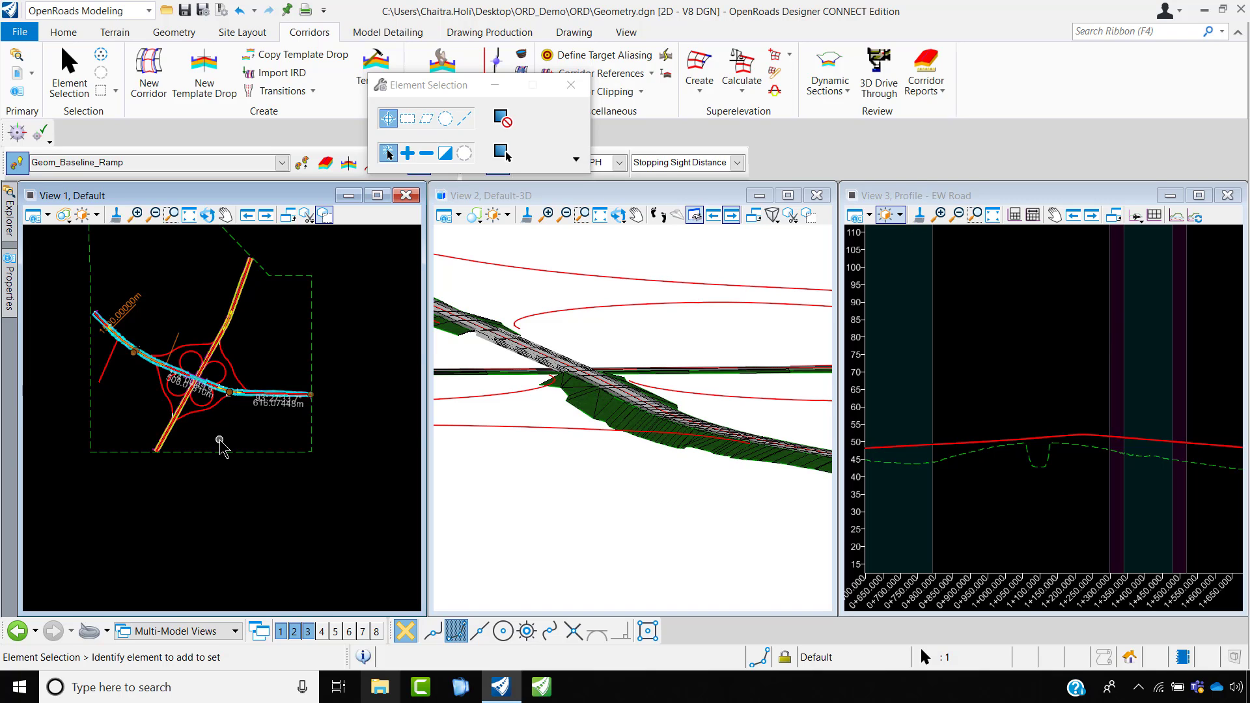
- Close the EW Road profile view and open a cross section view of the NS Road corridor in View 6
scroll(163, 443, "up", 5)
scroll(166, 449, "up", 4)
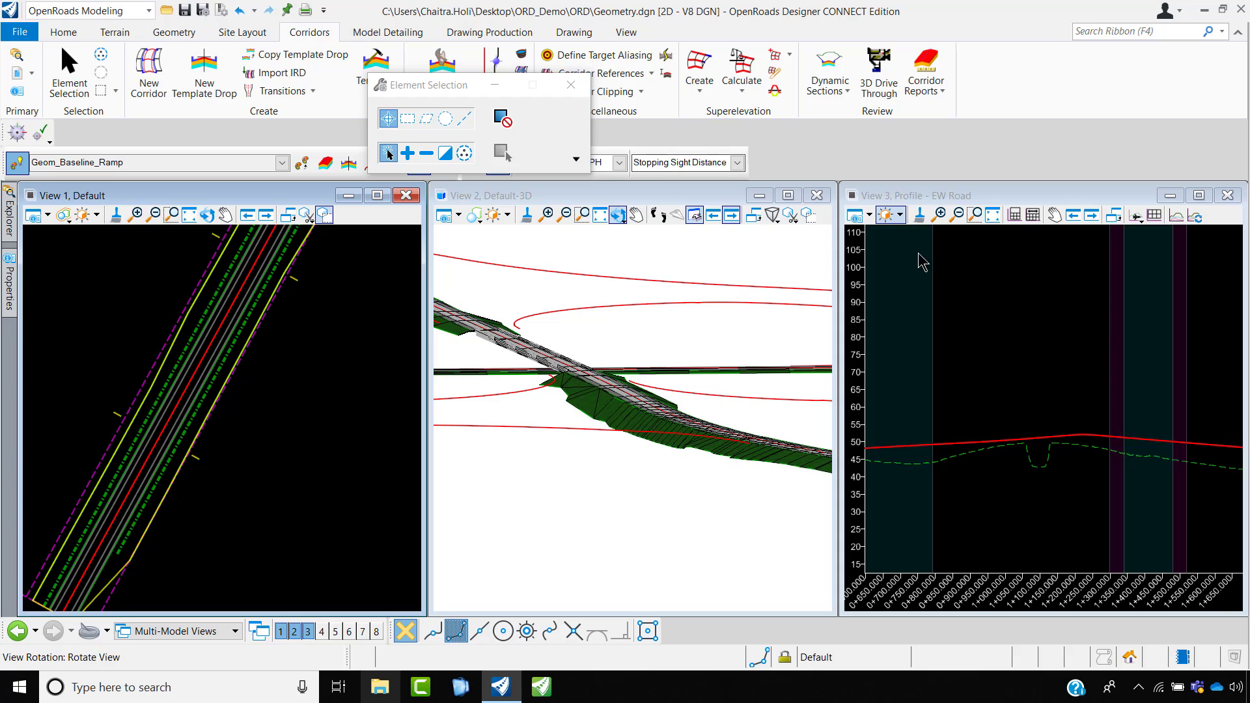
left_click(1226, 195)
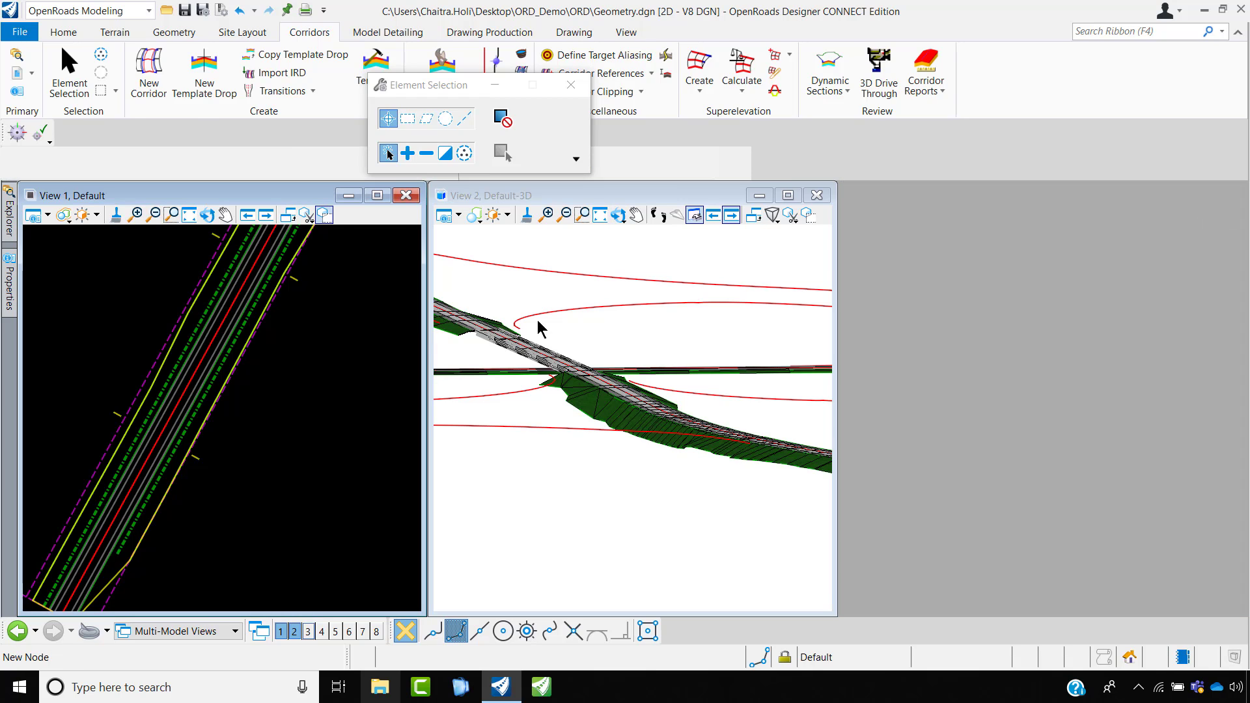
left_click(846, 92)
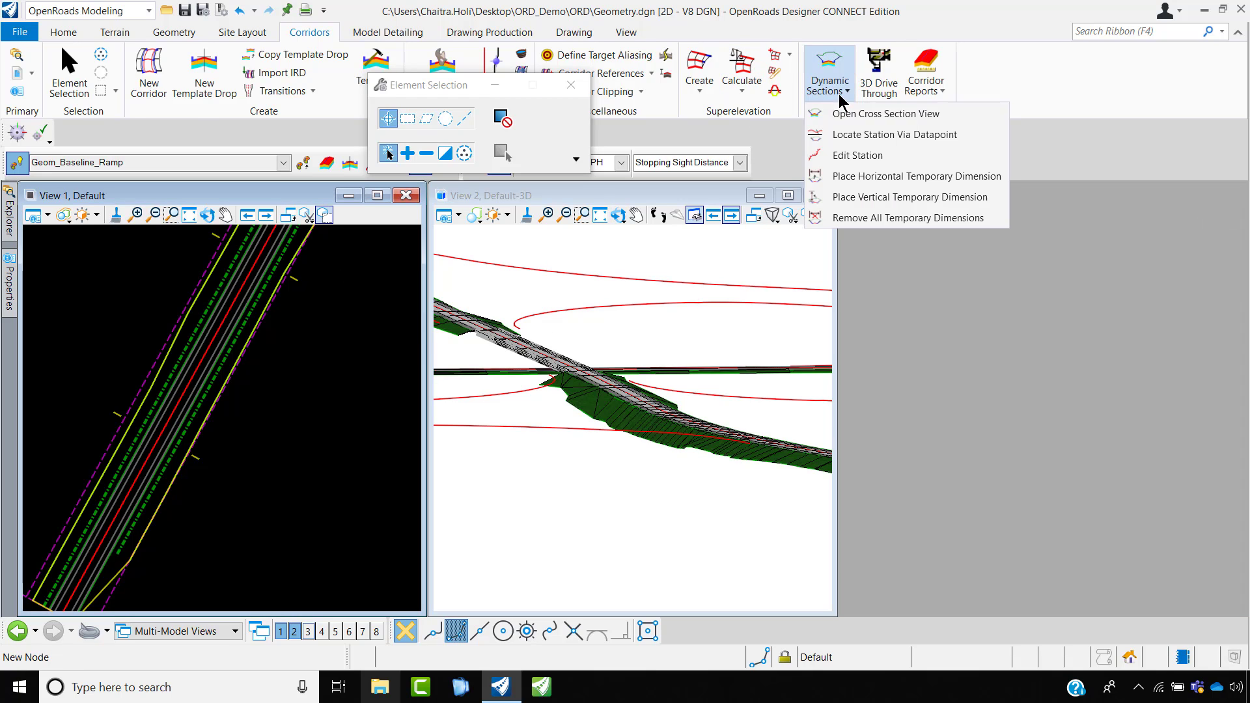
left_click(861, 116)
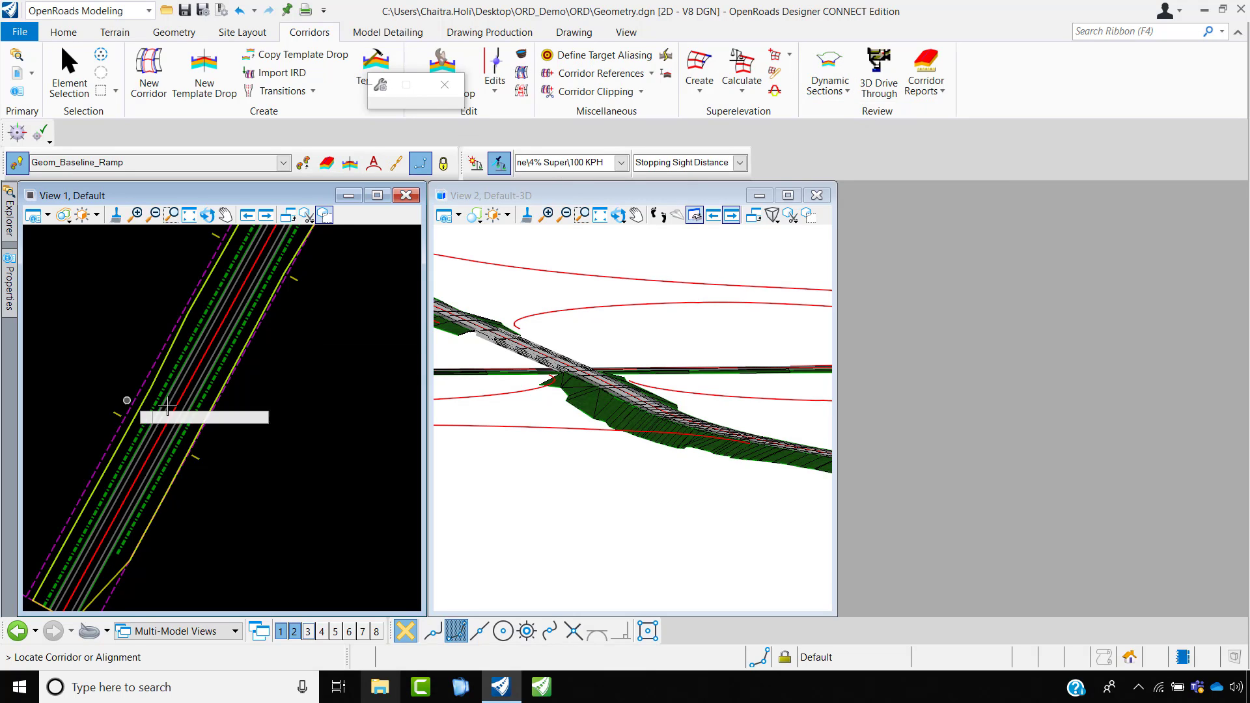
scroll(180, 388, "up", 2)
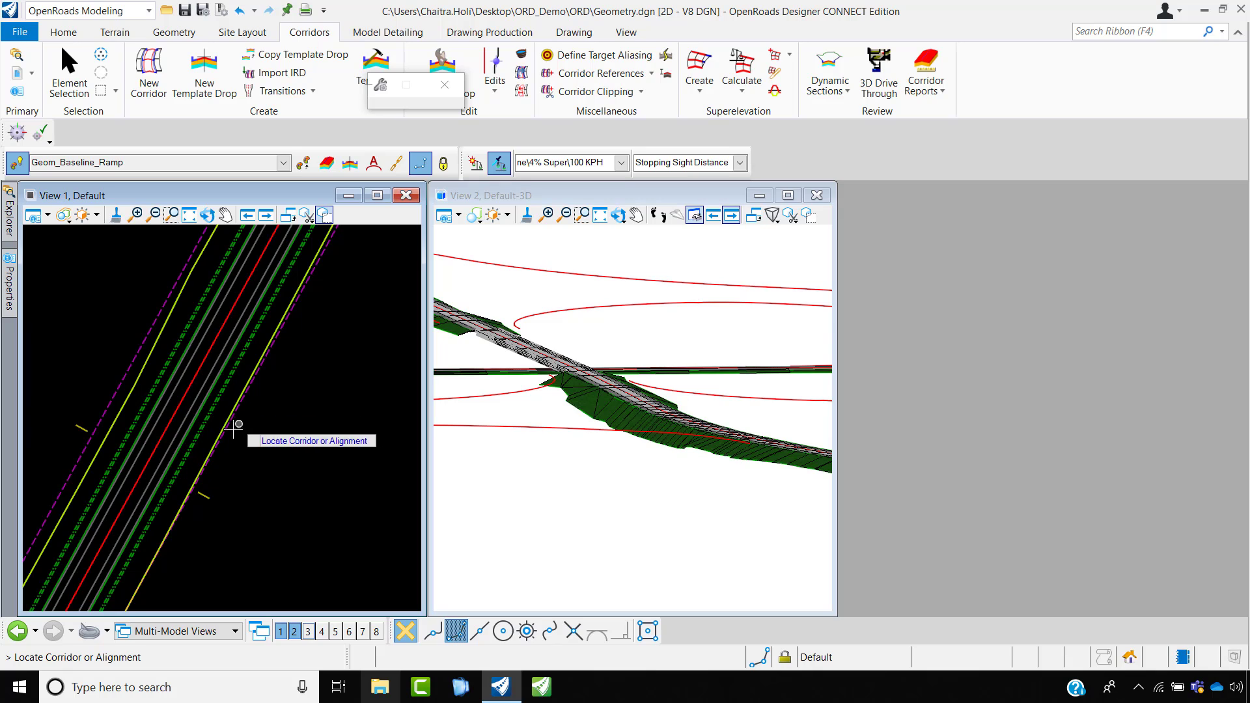
scroll(209, 480, "up", 2)
left_click(206, 509)
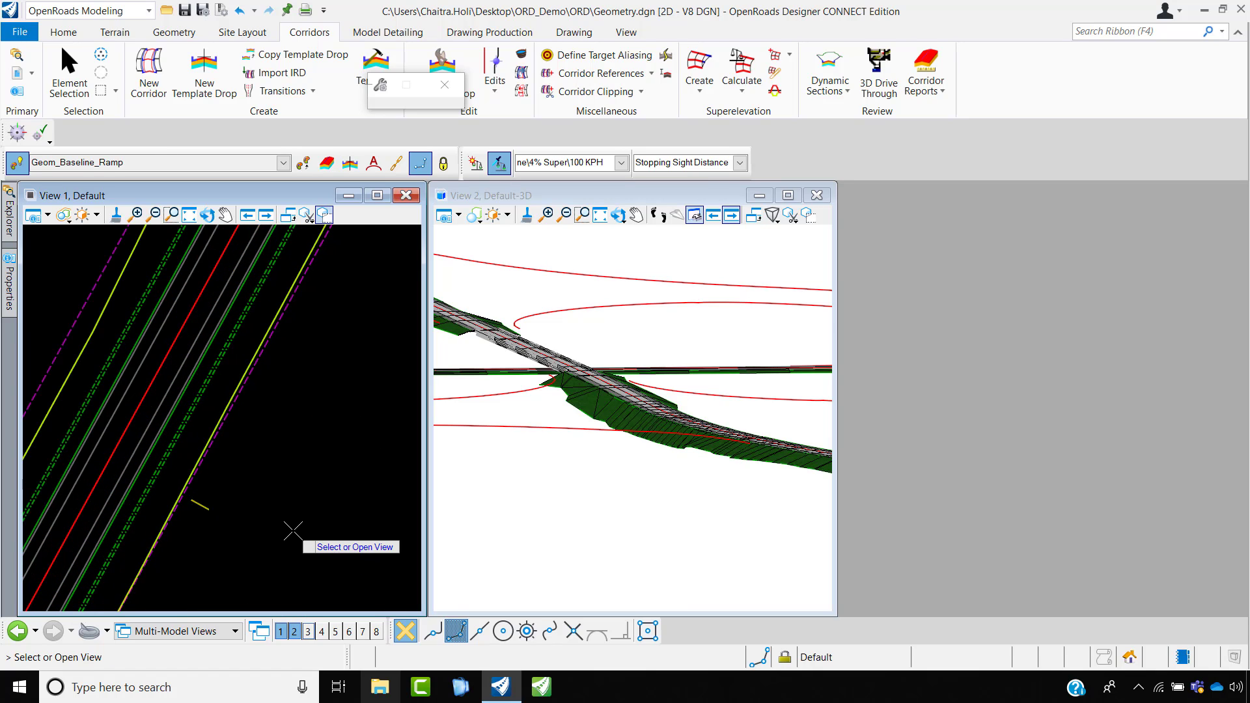
left_click(350, 631)
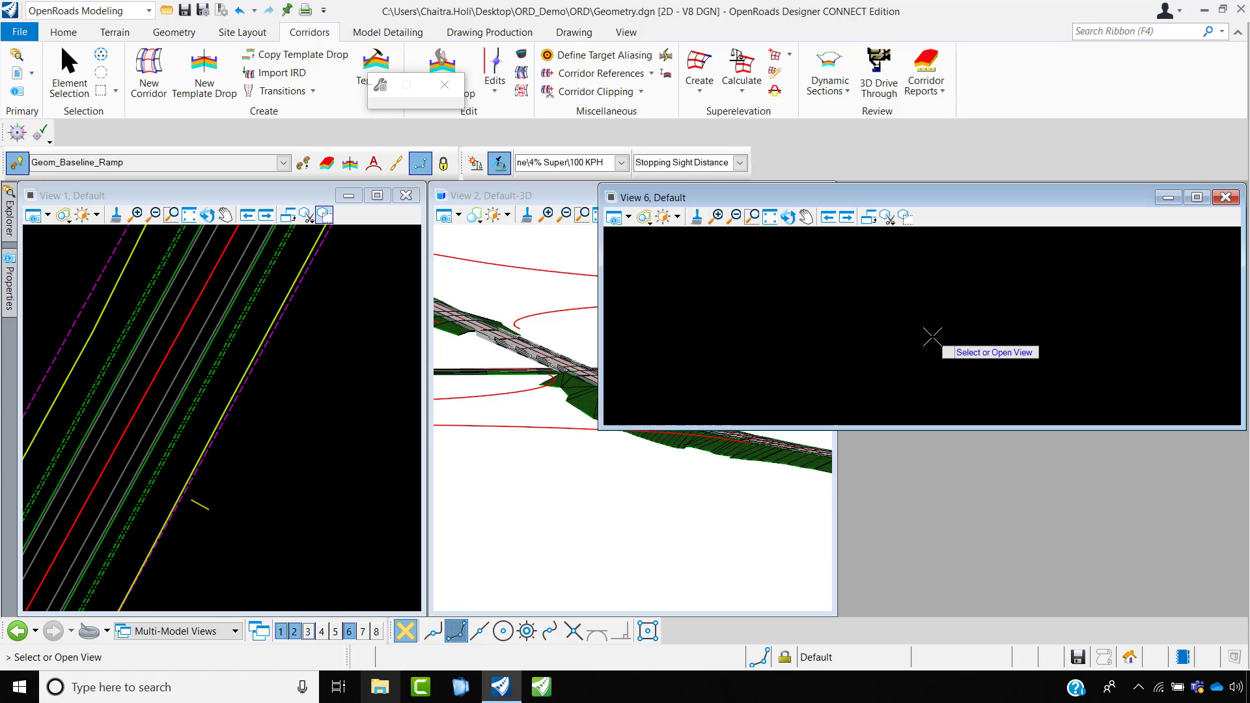
left_click(932, 336)
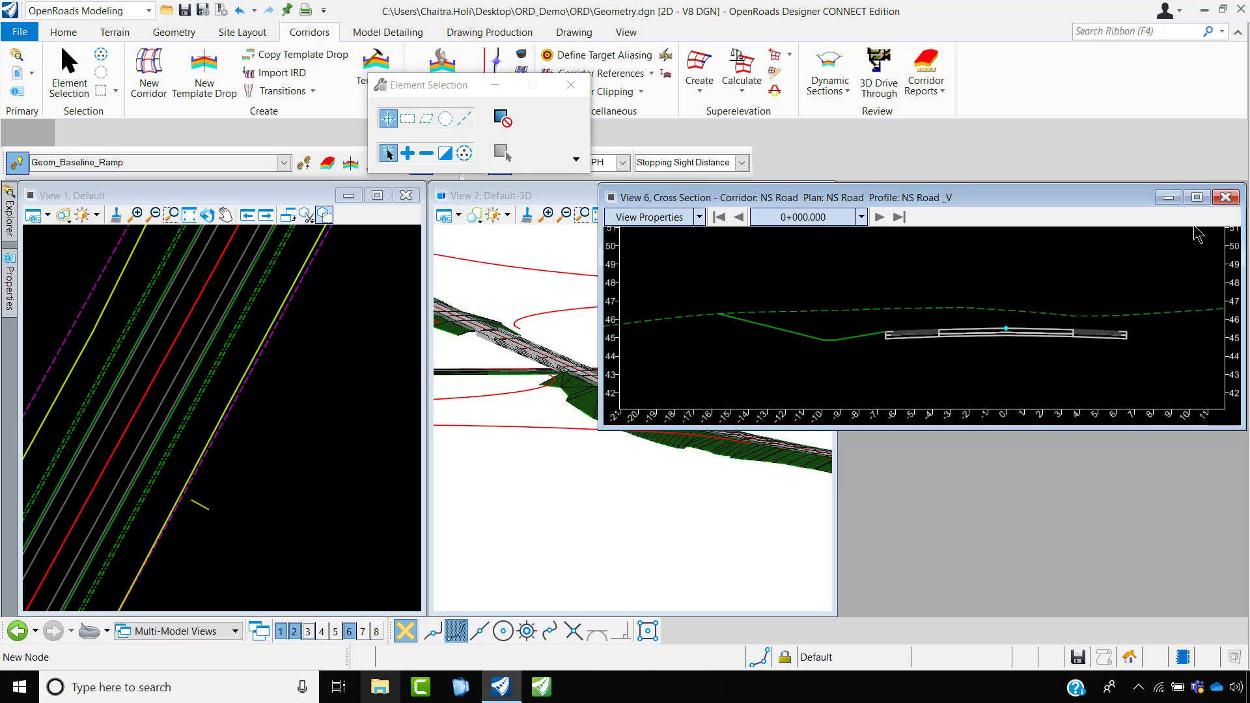
- Tile the open views and advance the NS Road cross section to station 0+040
left_click(629, 33)
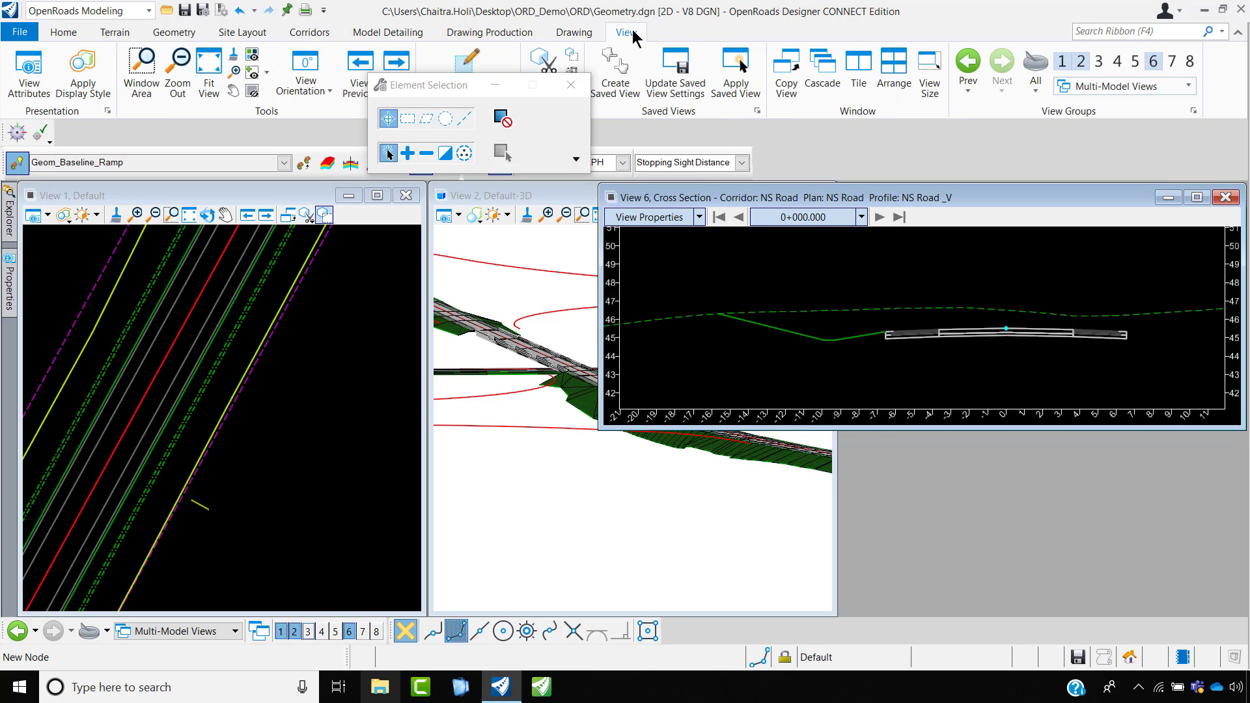
left_click(858, 72)
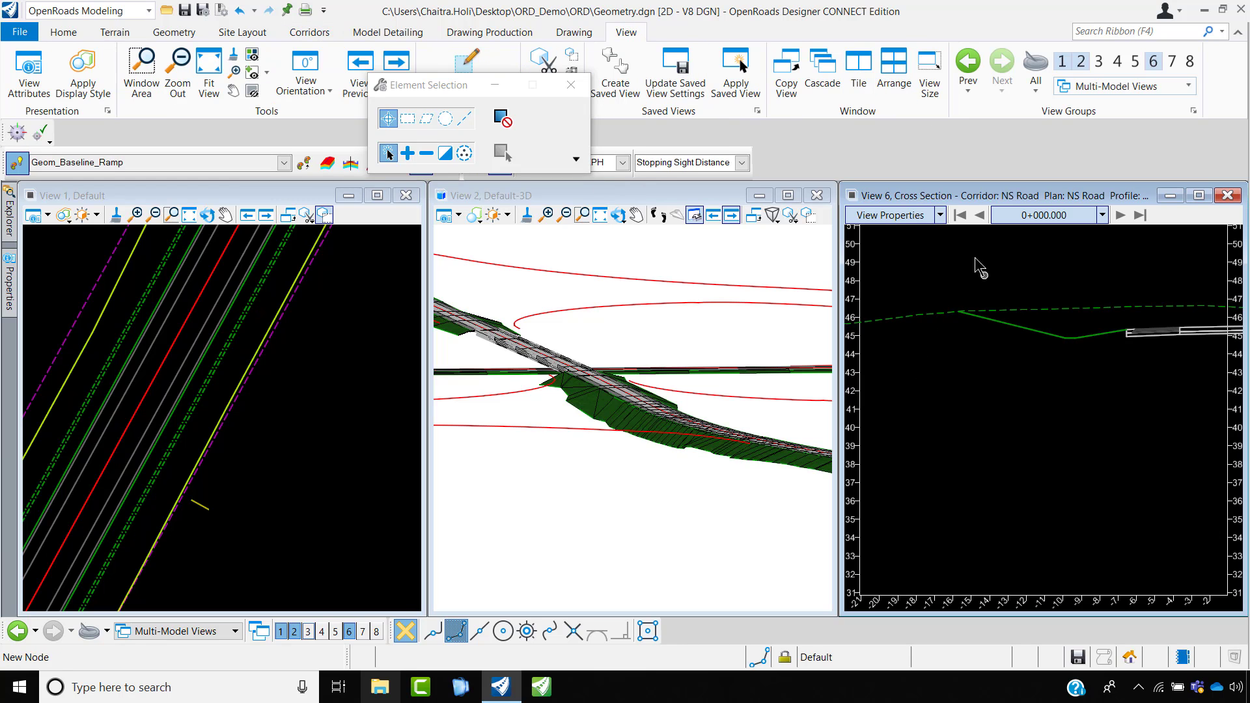
scroll(959, 393, "down", 5)
scroll(1086, 374, "up", 3)
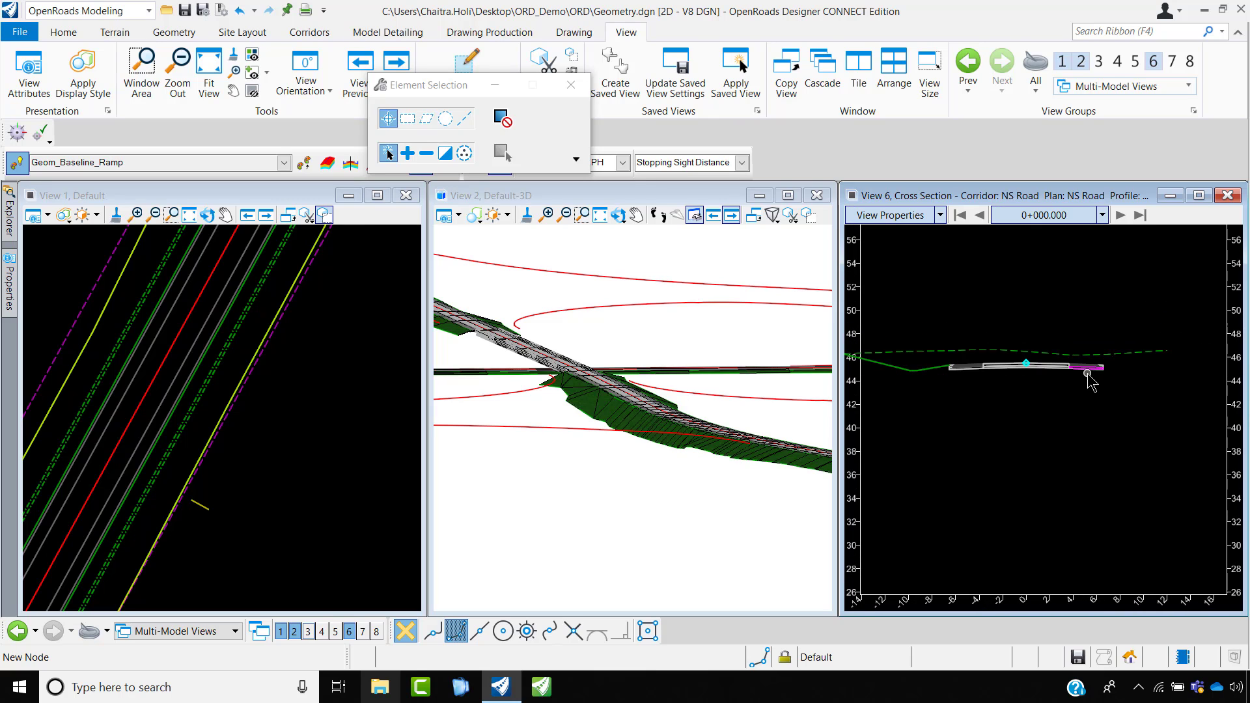
scroll(209, 365, "down", 5)
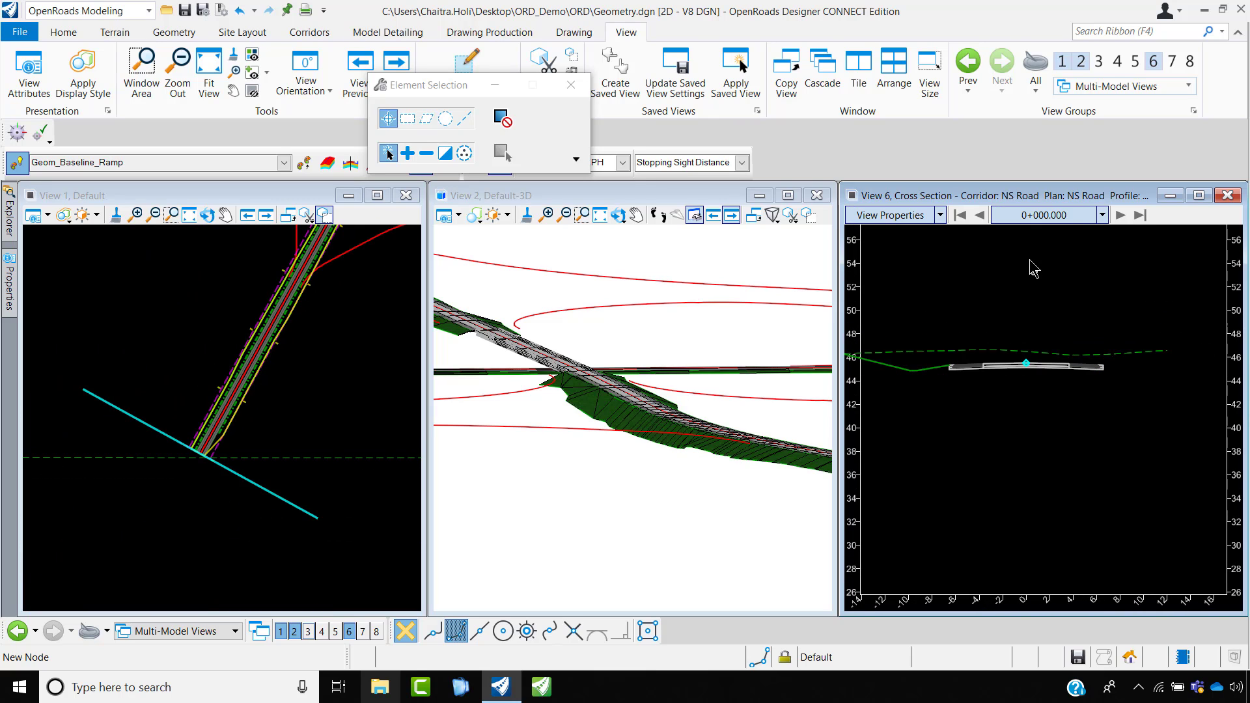
left_click(1120, 215)
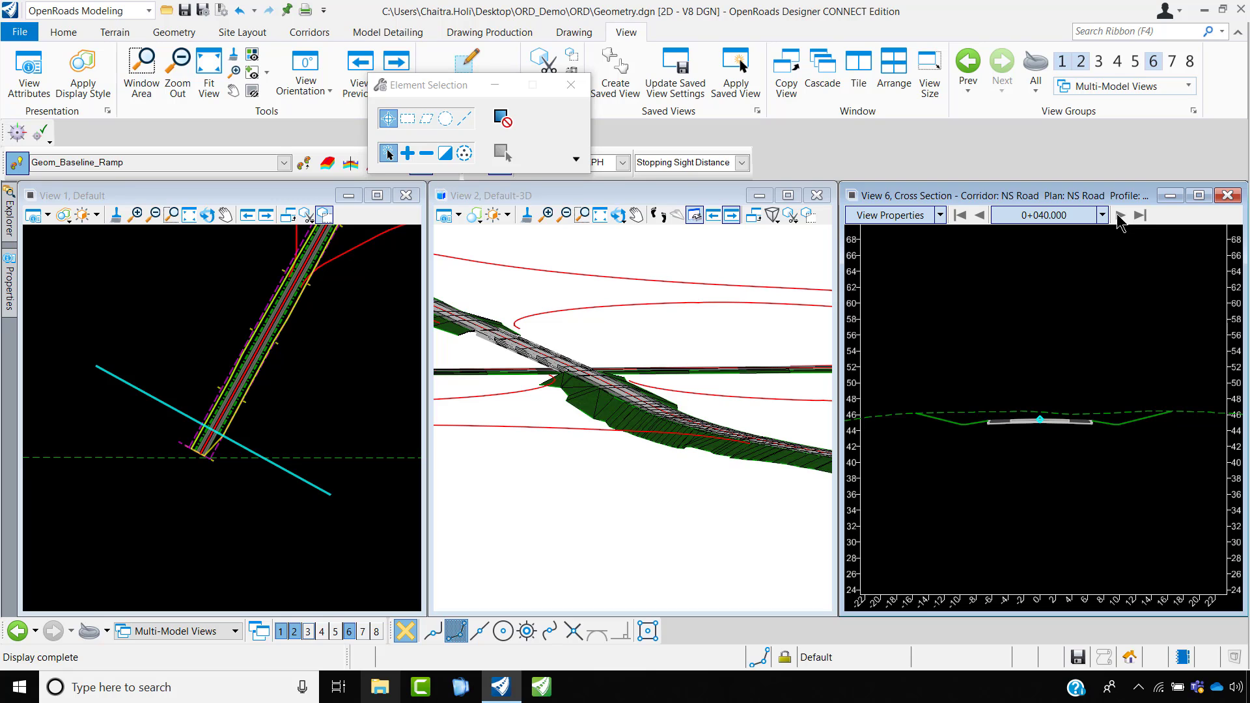
- Rotate the 3D view dynamically to look along NS Road from its starting end toward the crossing with EW Road
scroll(576, 361, "down", 4)
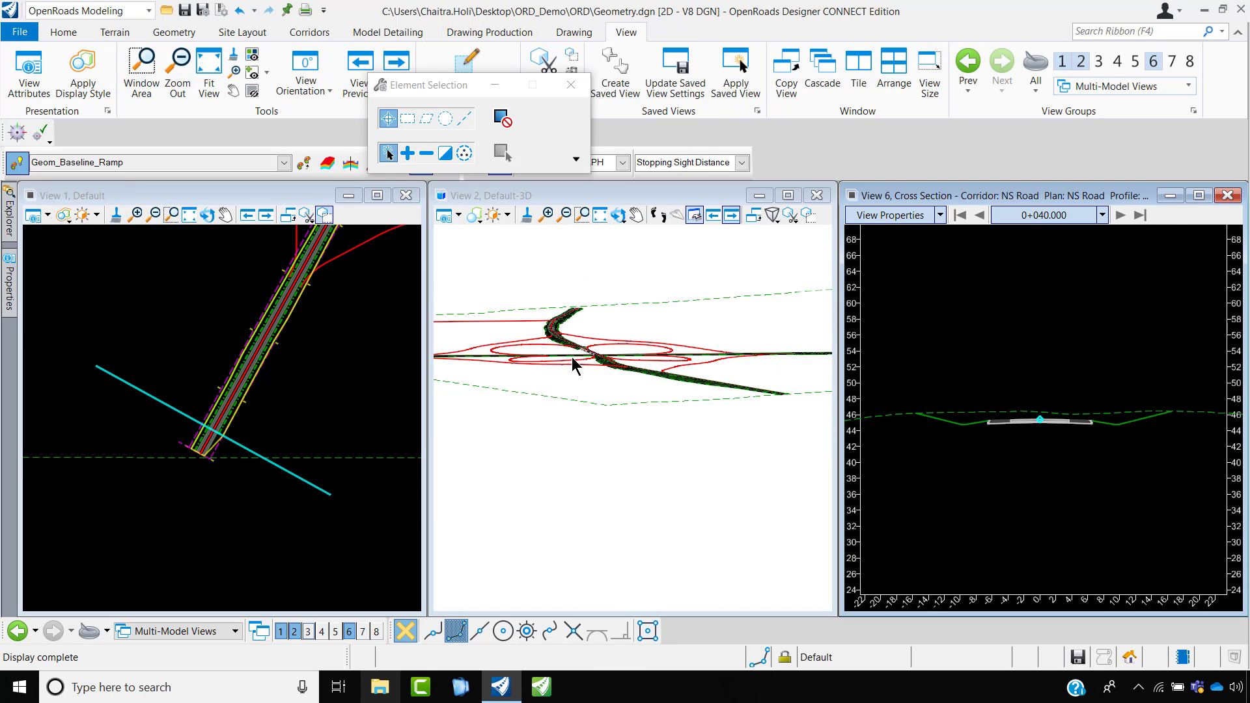
middle_click_drag(475, 363, 638, 358)
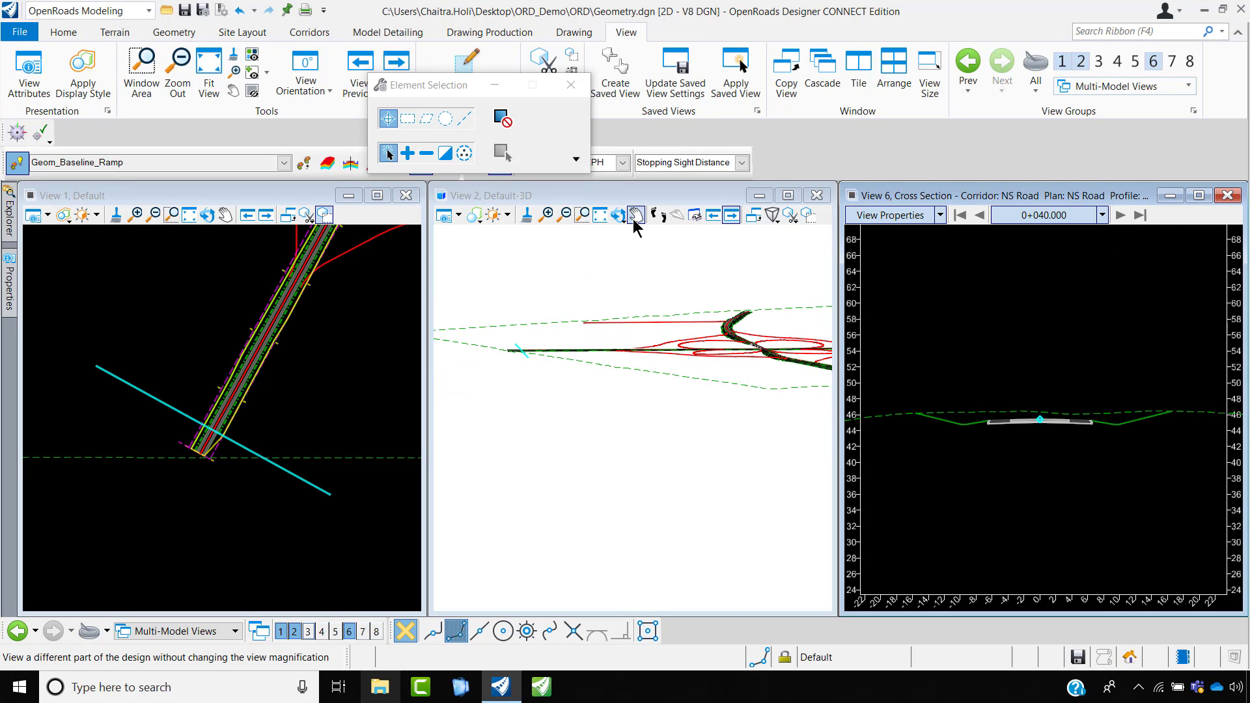
left_click(621, 220)
left_click(650, 229)
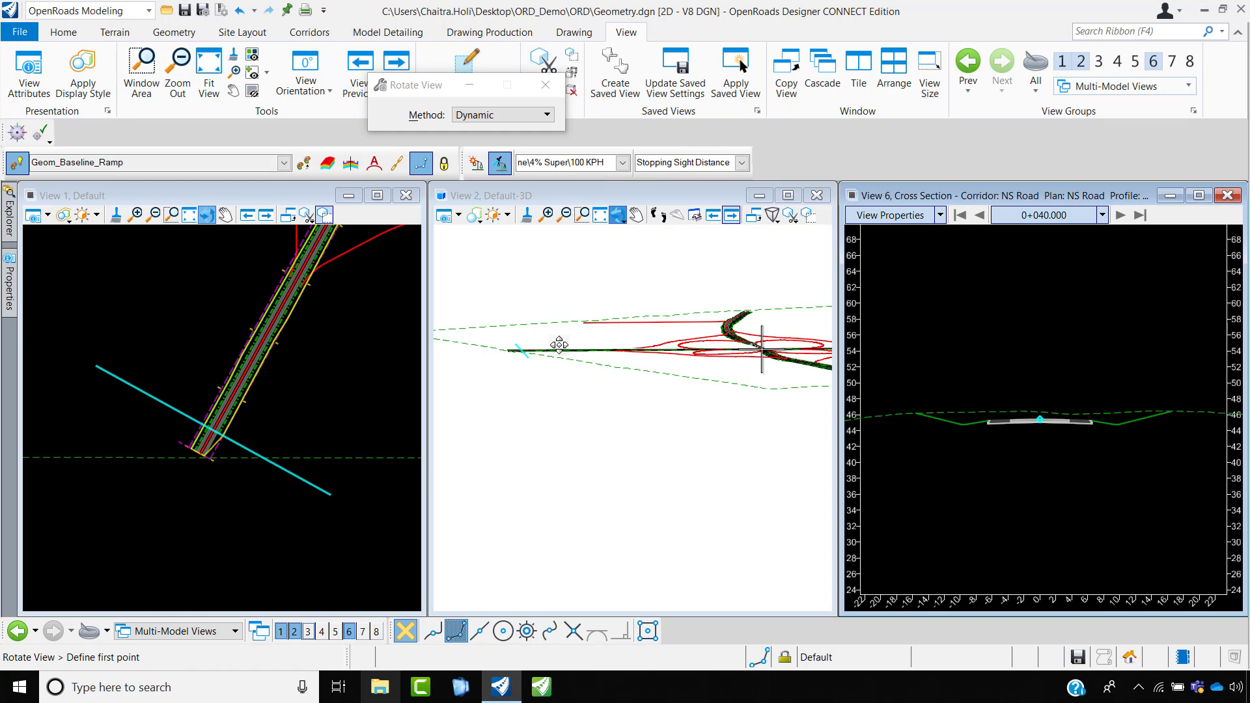
left_click(508, 355)
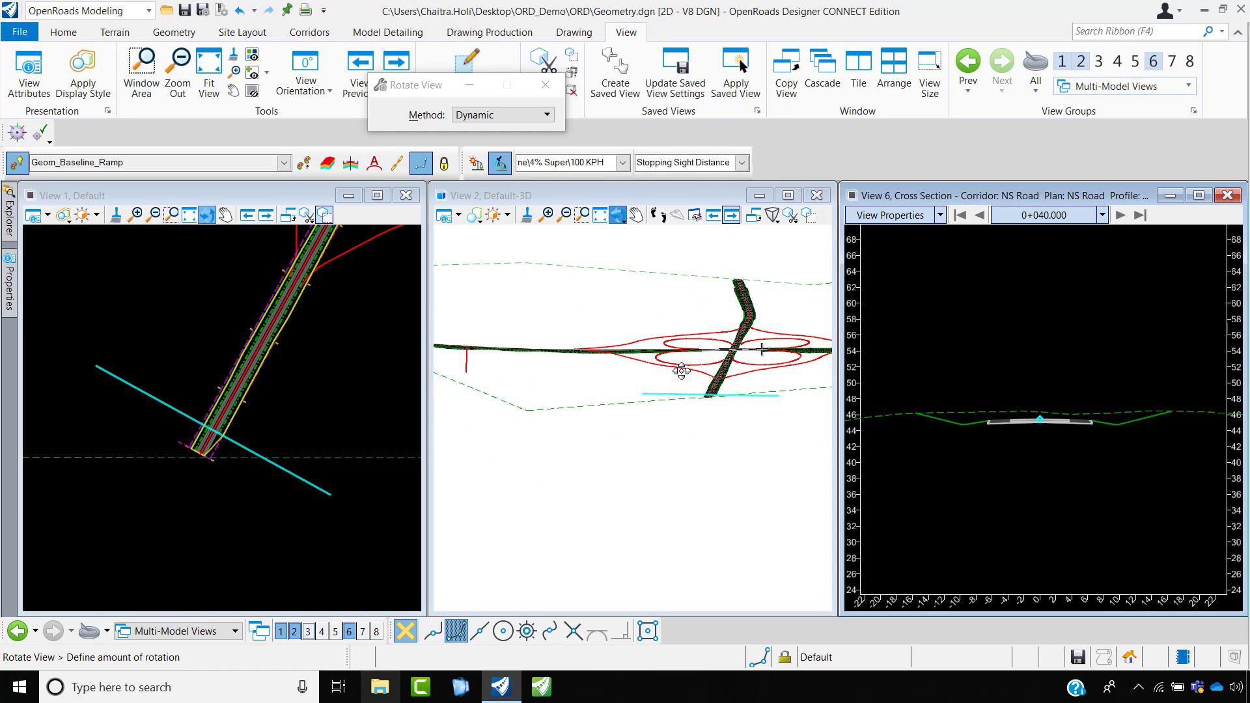
left_click(743, 417)
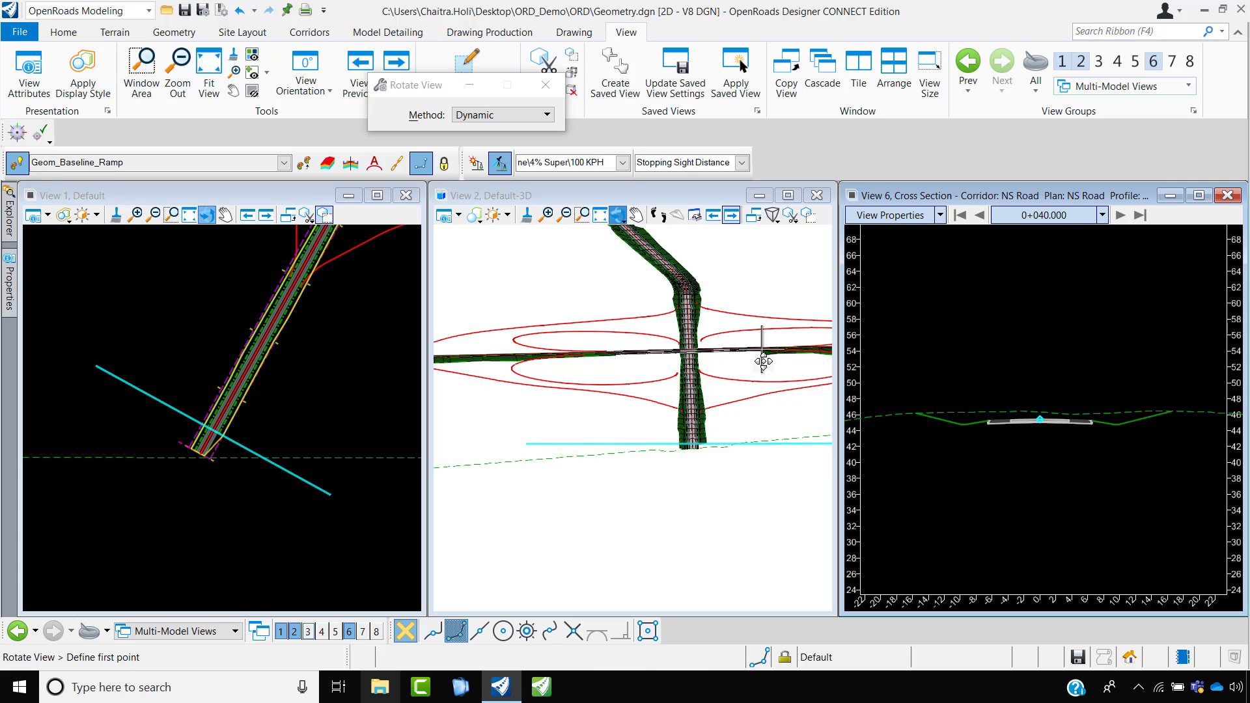
left_click(692, 496)
left_click(693, 455)
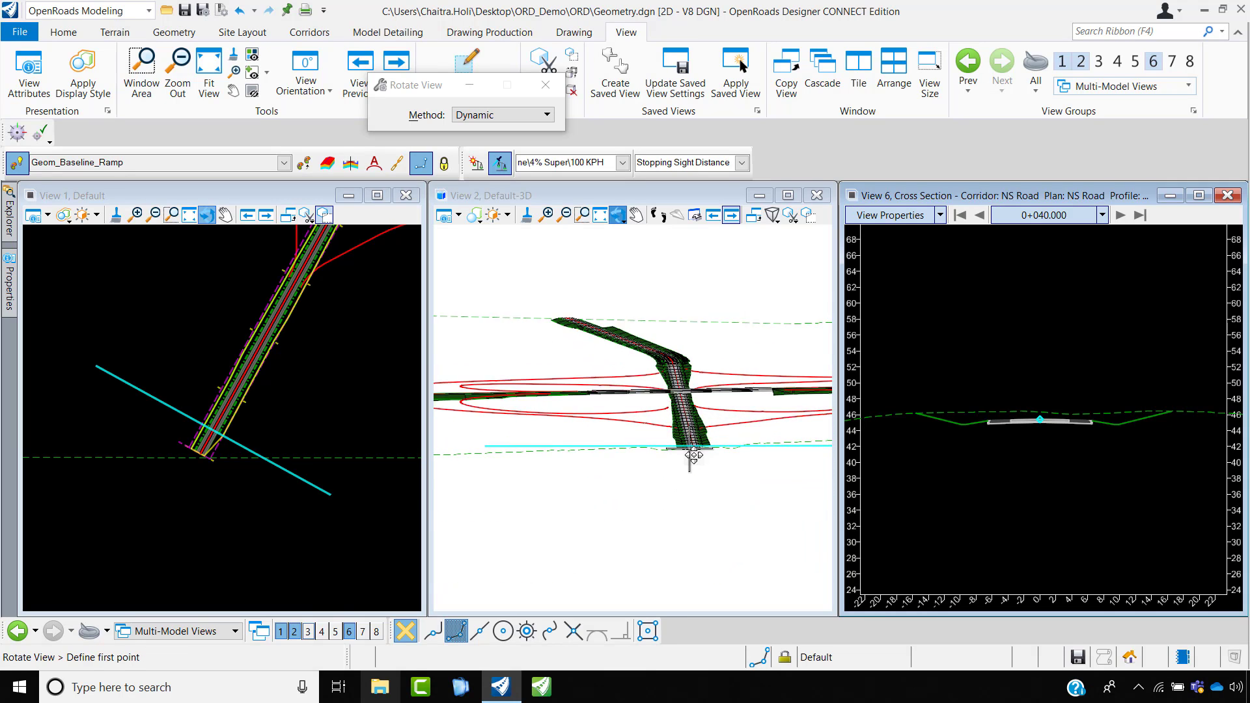
scroll(693, 454, "up", 5)
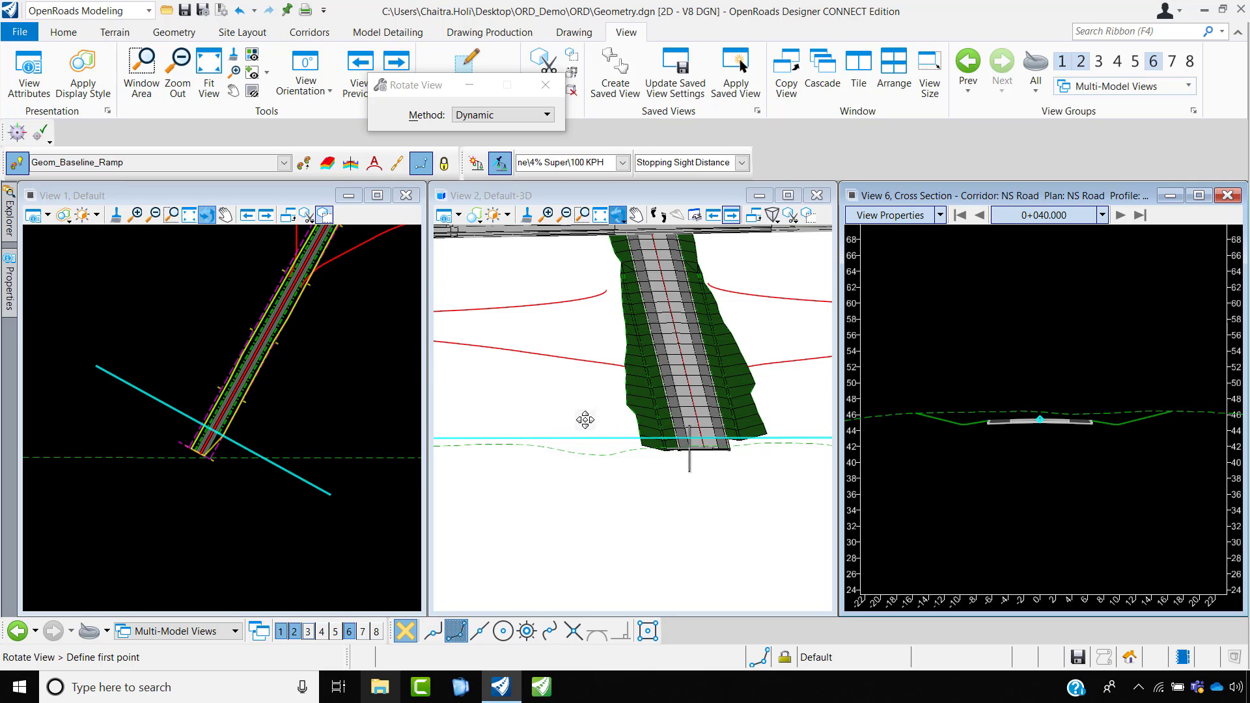
scroll(584, 421, "down", 2)
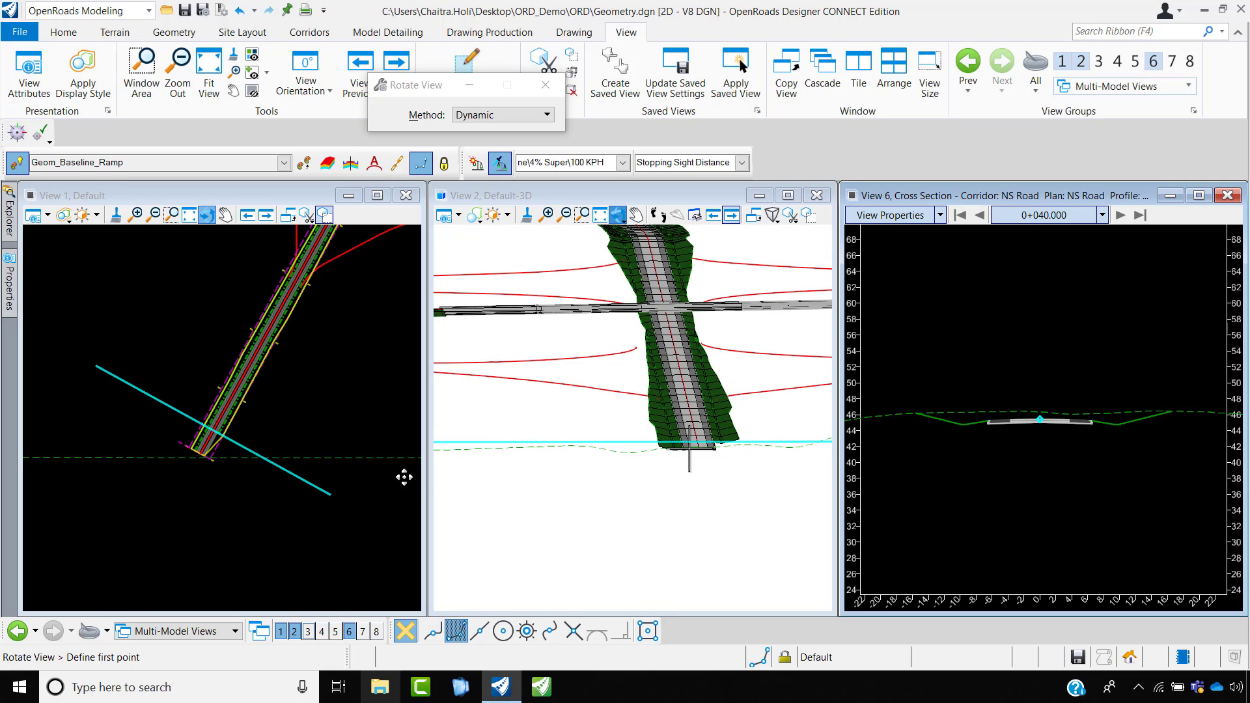
right_click(631, 365)
- Step through the NS Road cross sections station by station up to 0+240
left_click(1120, 215)
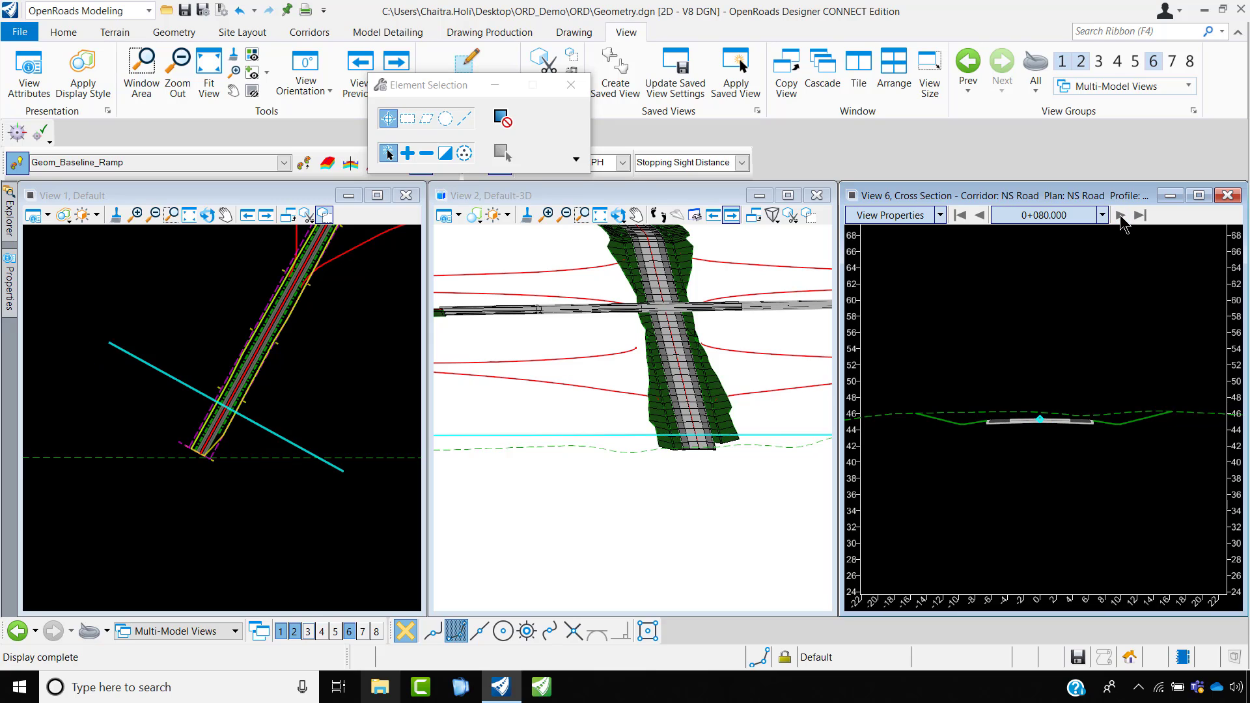
left_click(1119, 215)
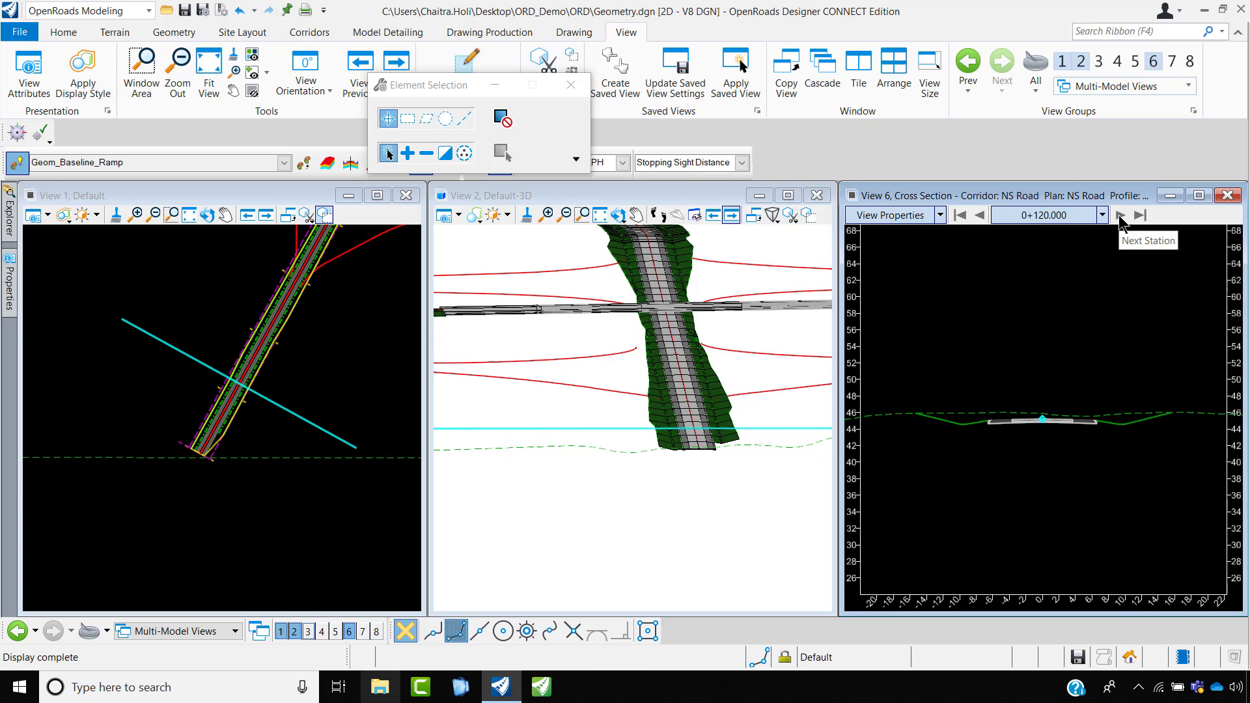
left_click(1119, 214)
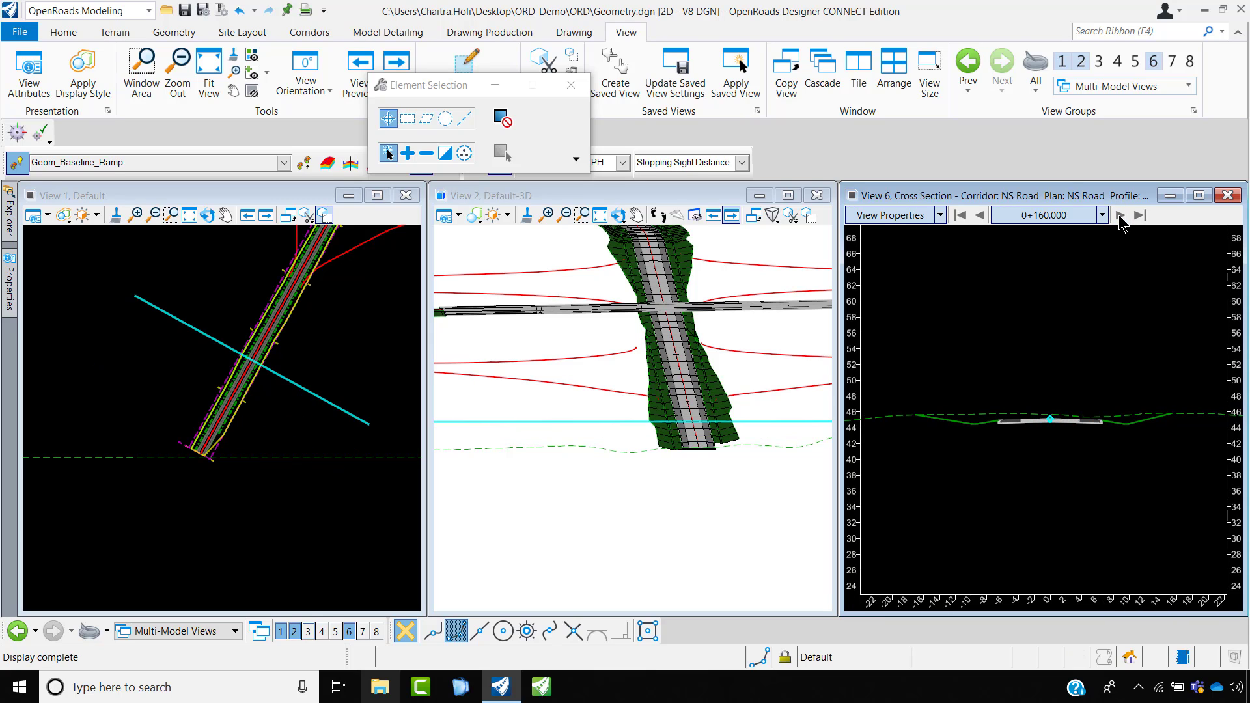
left_click(1119, 214)
left_click(1120, 215)
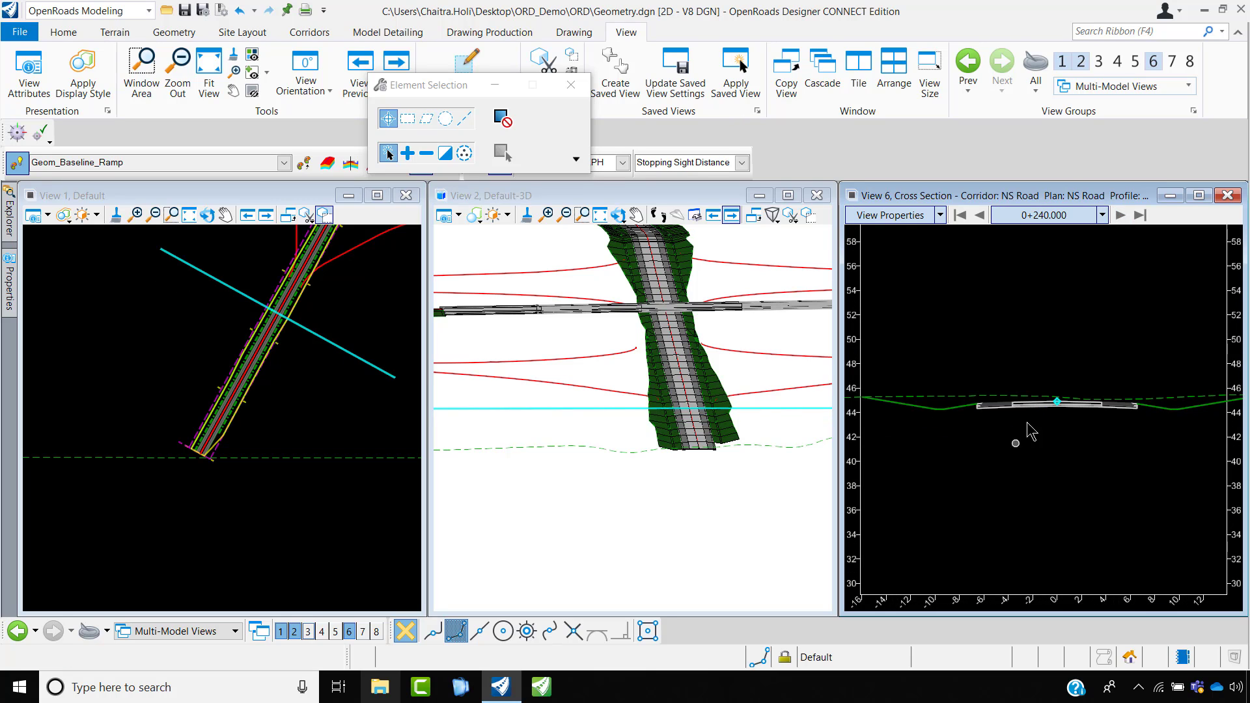
left_click(155, 323)
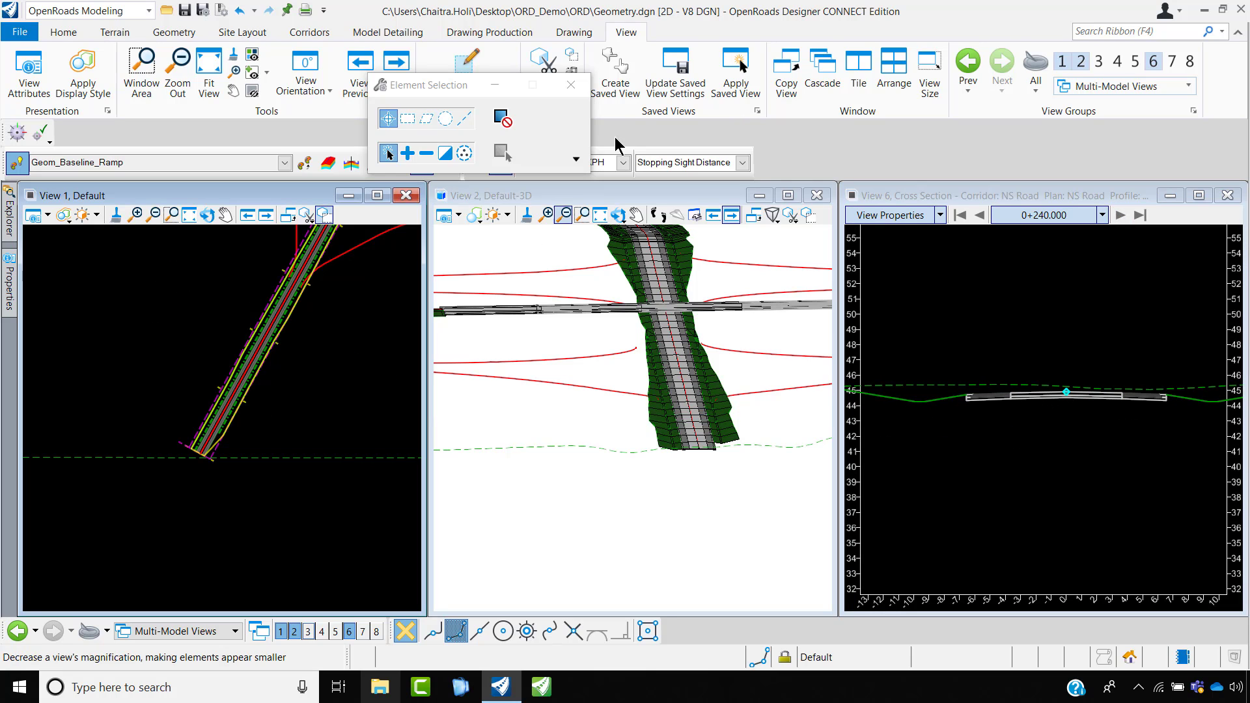
- Start Create Superelevation Sections with the name NS SE and the Superelevation feature definition
left_click(579, 90)
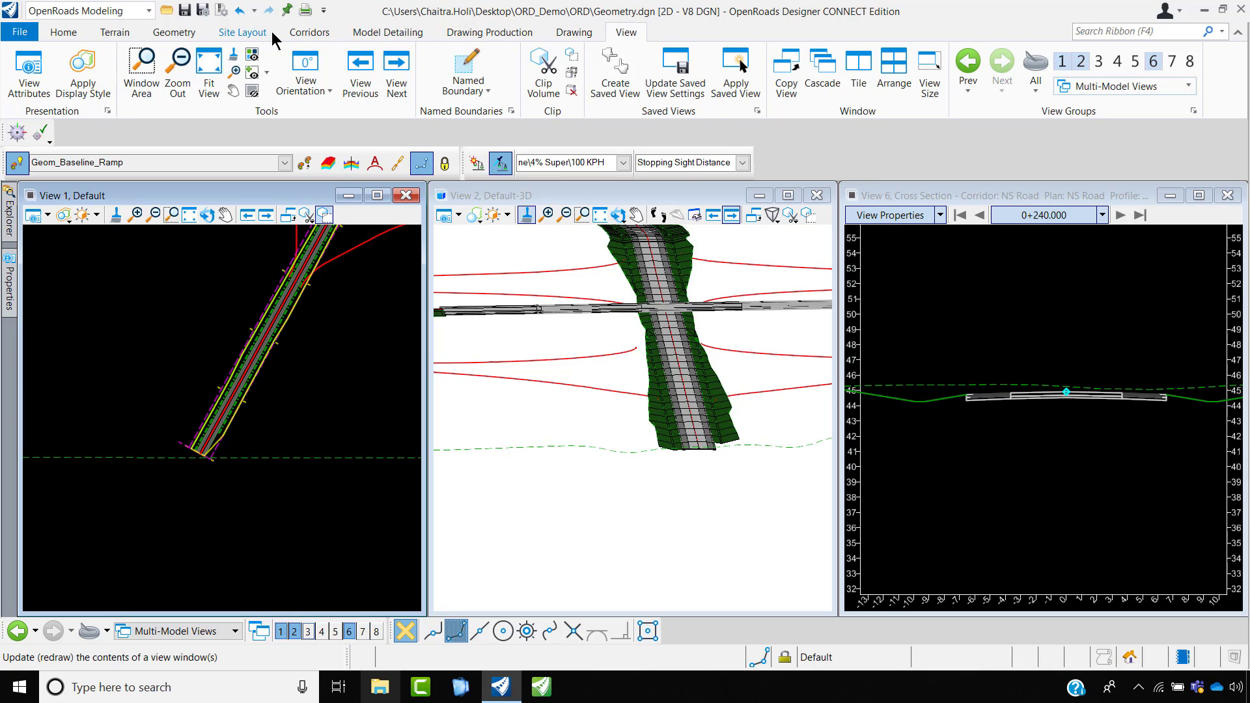
left_click(319, 34)
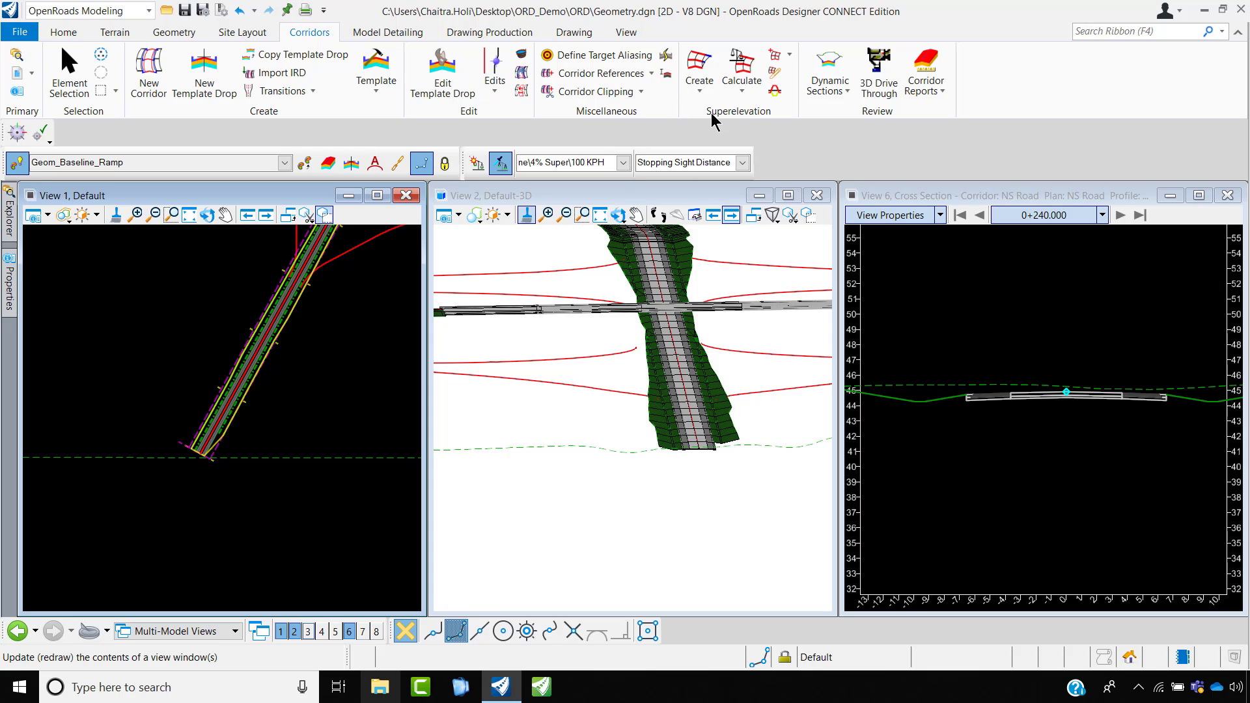
left_click(701, 97)
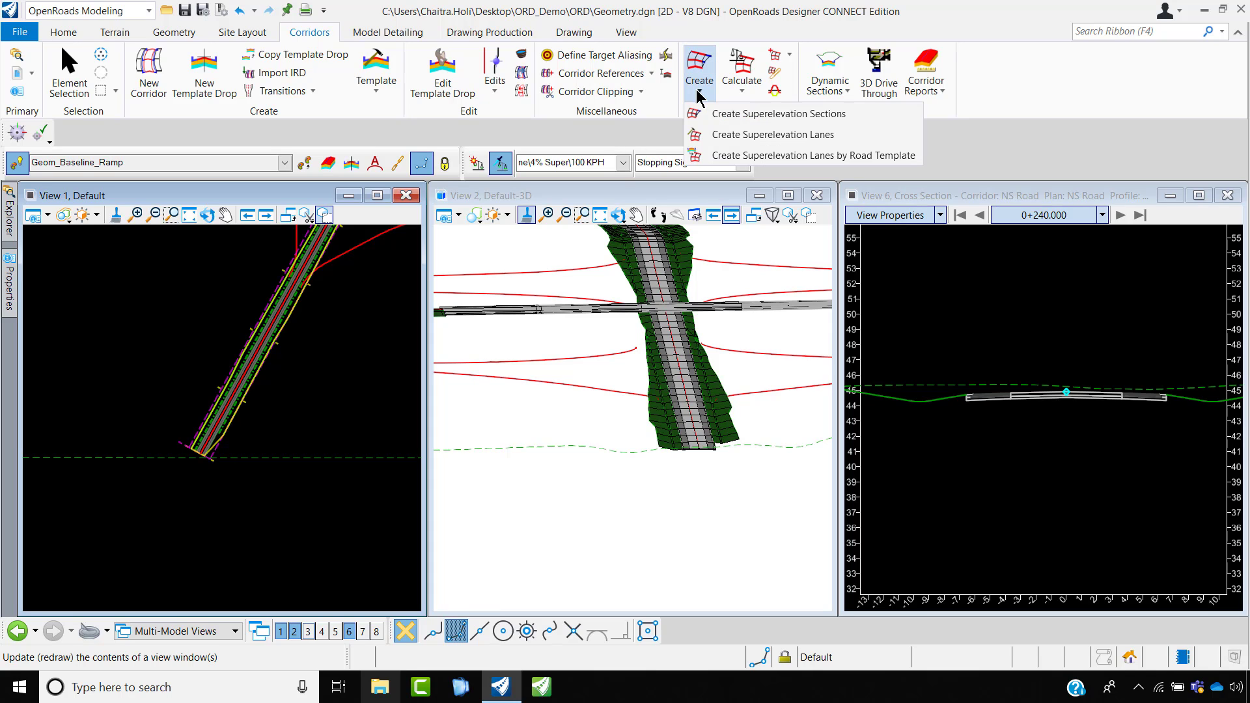
left_click(724, 115)
scroll(250, 374, "up", 5)
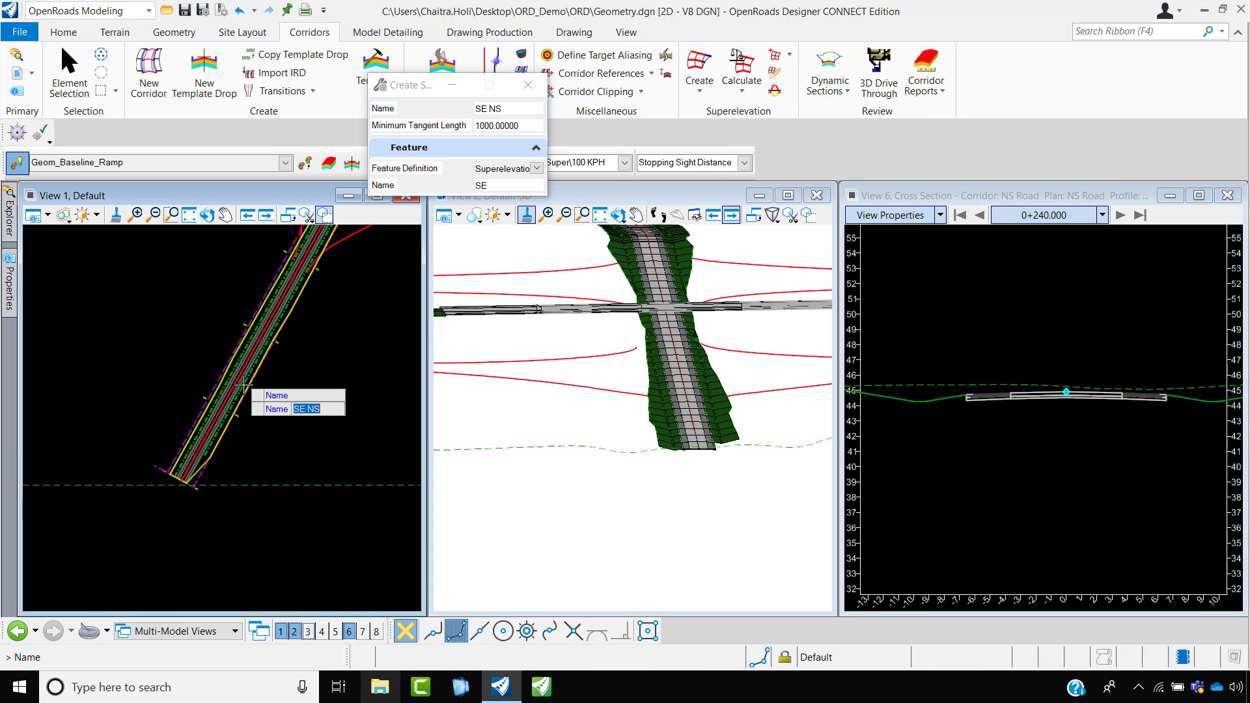
scroll(239, 391, "up", 2)
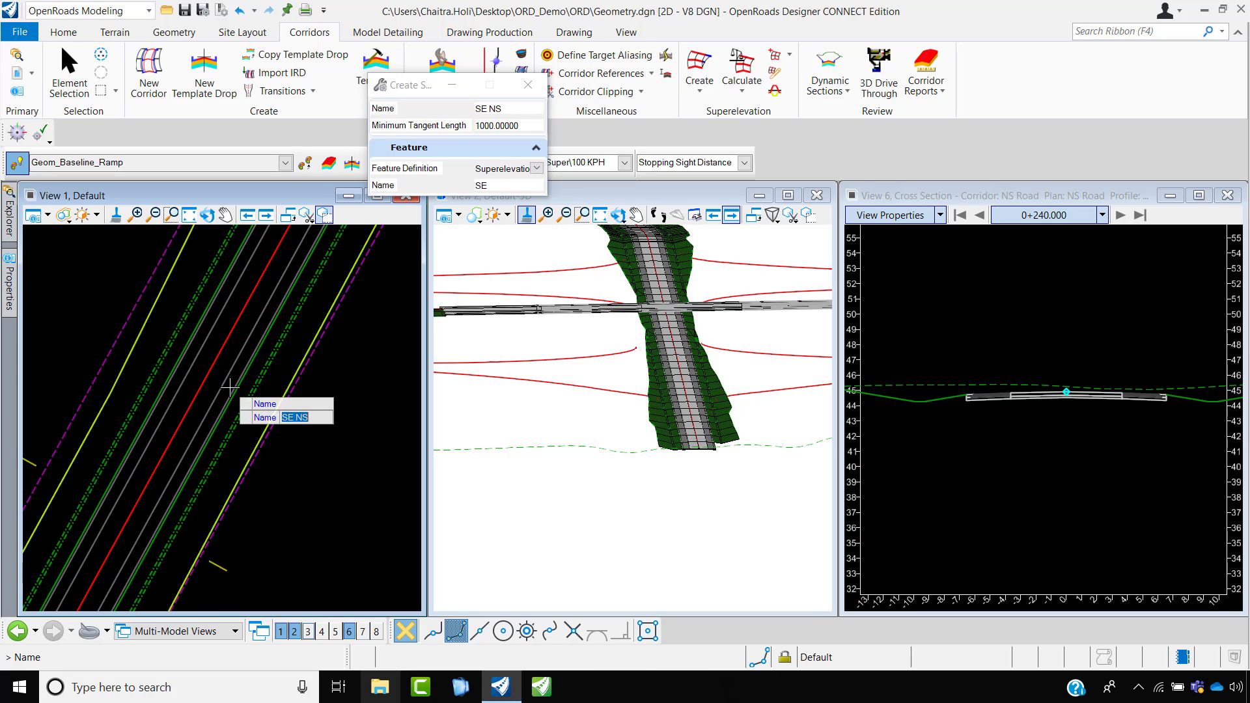
type("SE ")
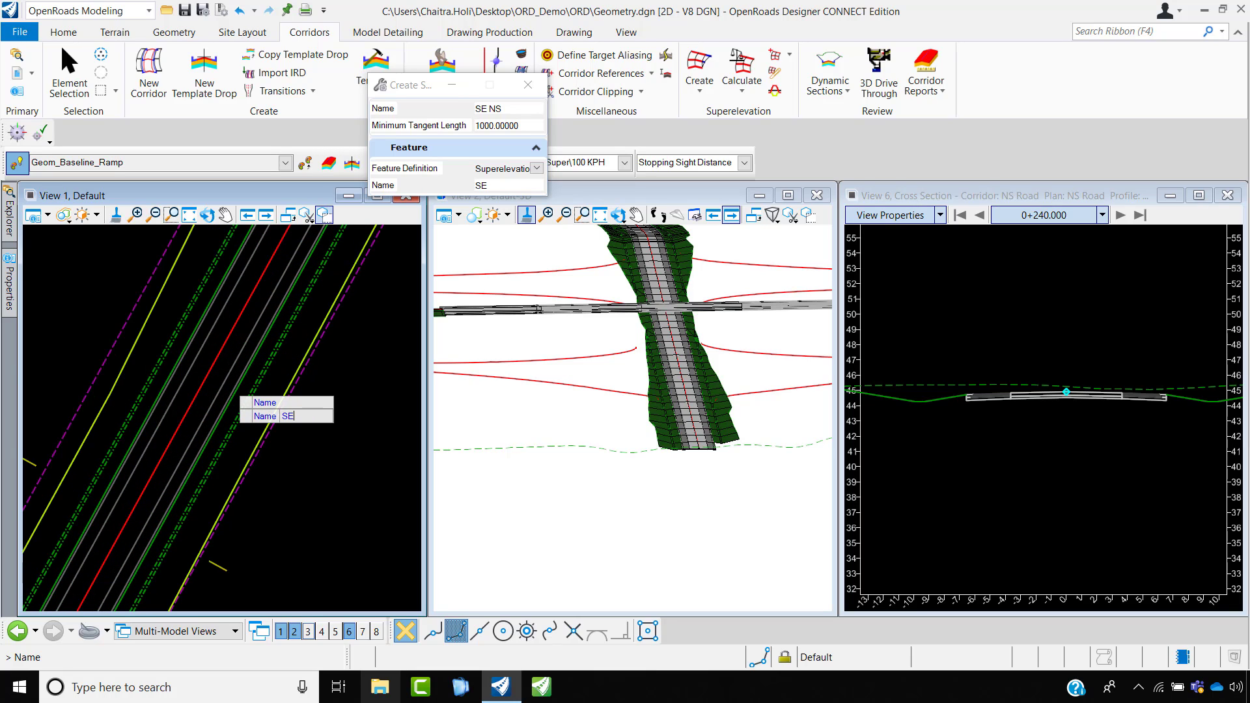
type("NS")
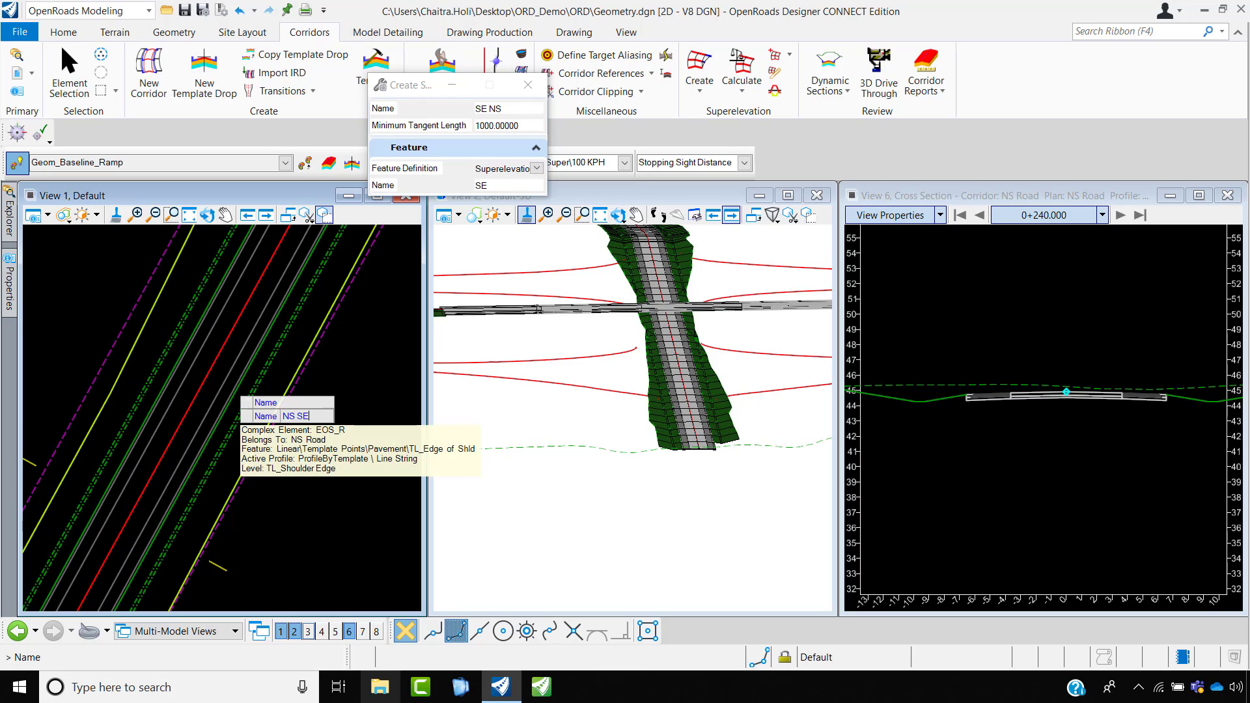
left_click(536, 168)
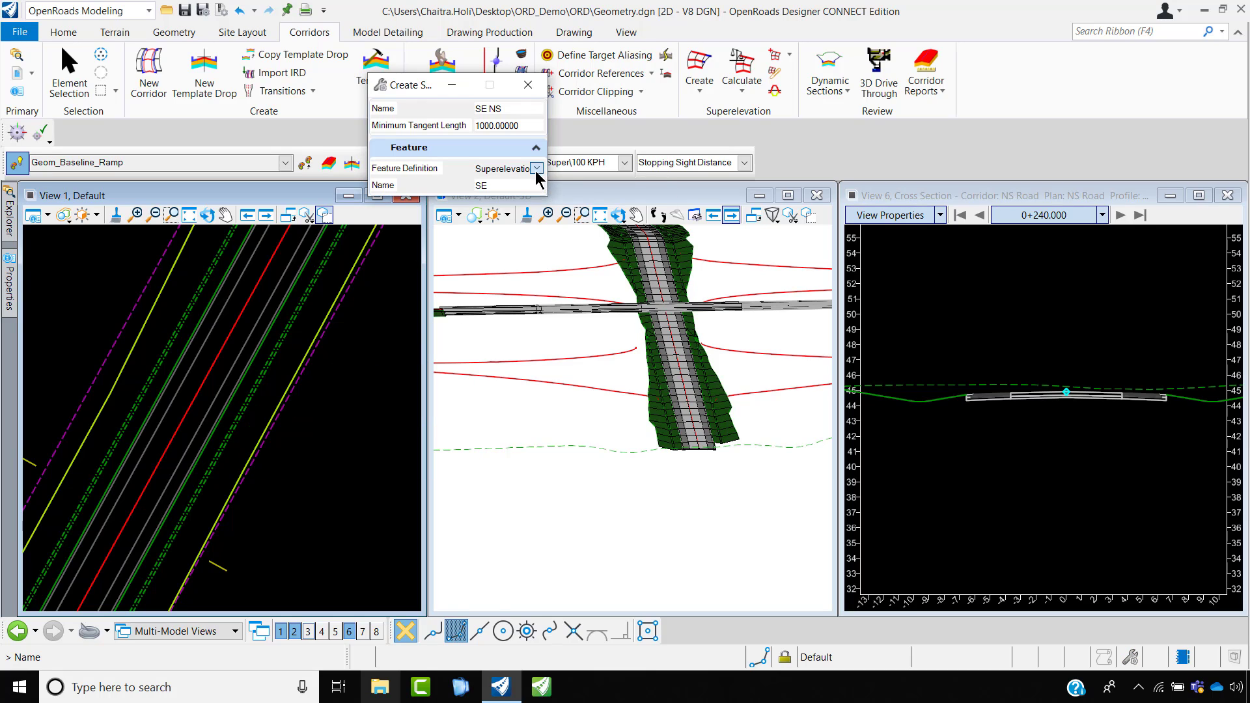
left_click(535, 169)
left_click(511, 199)
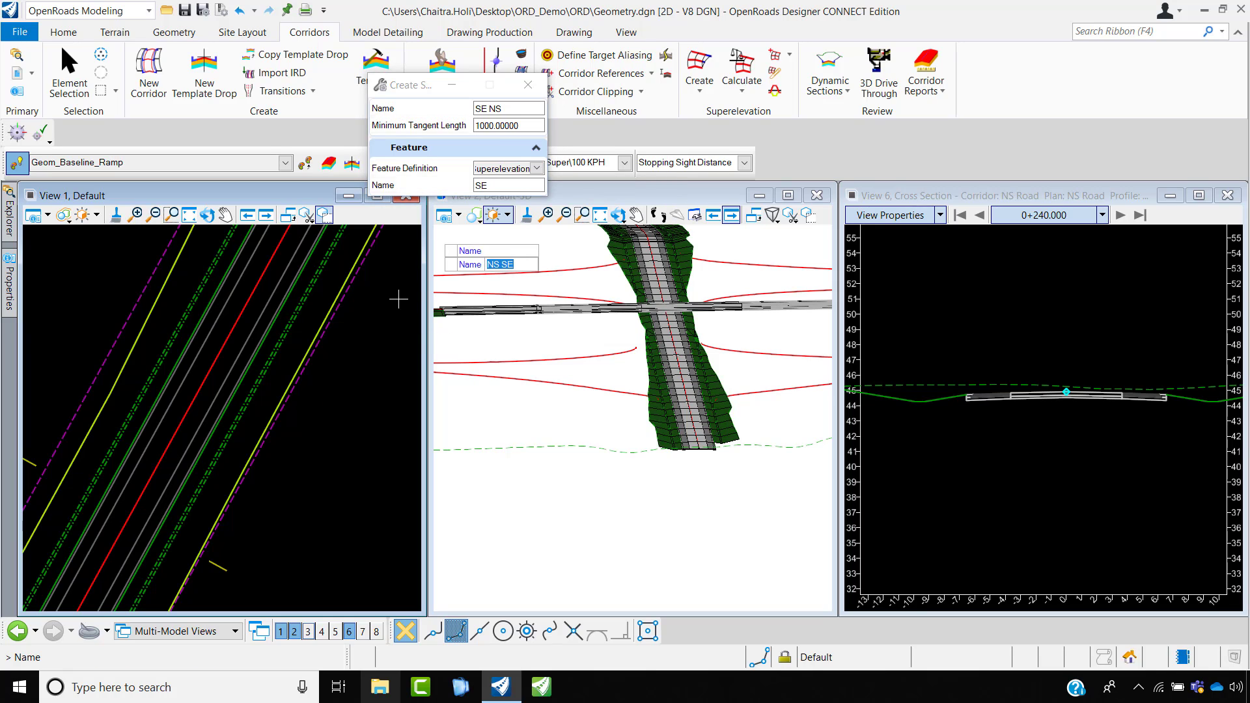
left_click(79, 317)
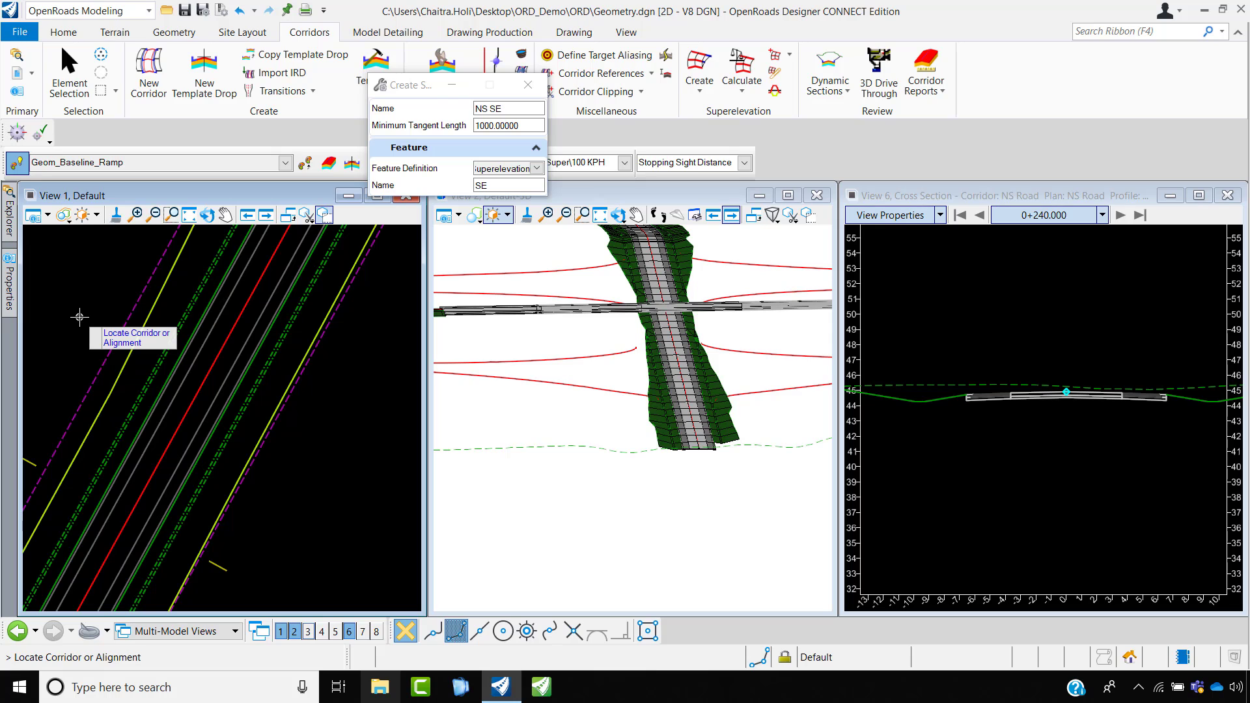
- Pick the NS Road corridor for the sections and load AASHTO_2018_metric.xml as the superelevation rules file
scroll(243, 309, "down", 4)
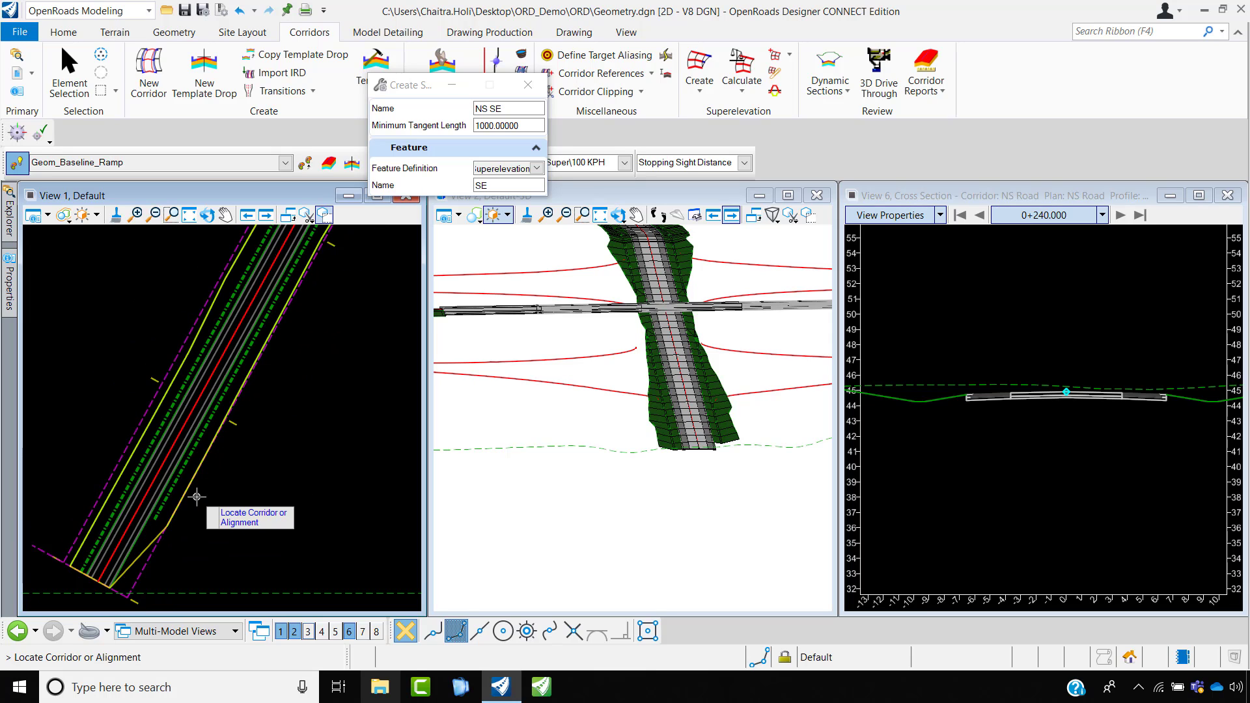
scroll(168, 437, "up", 3)
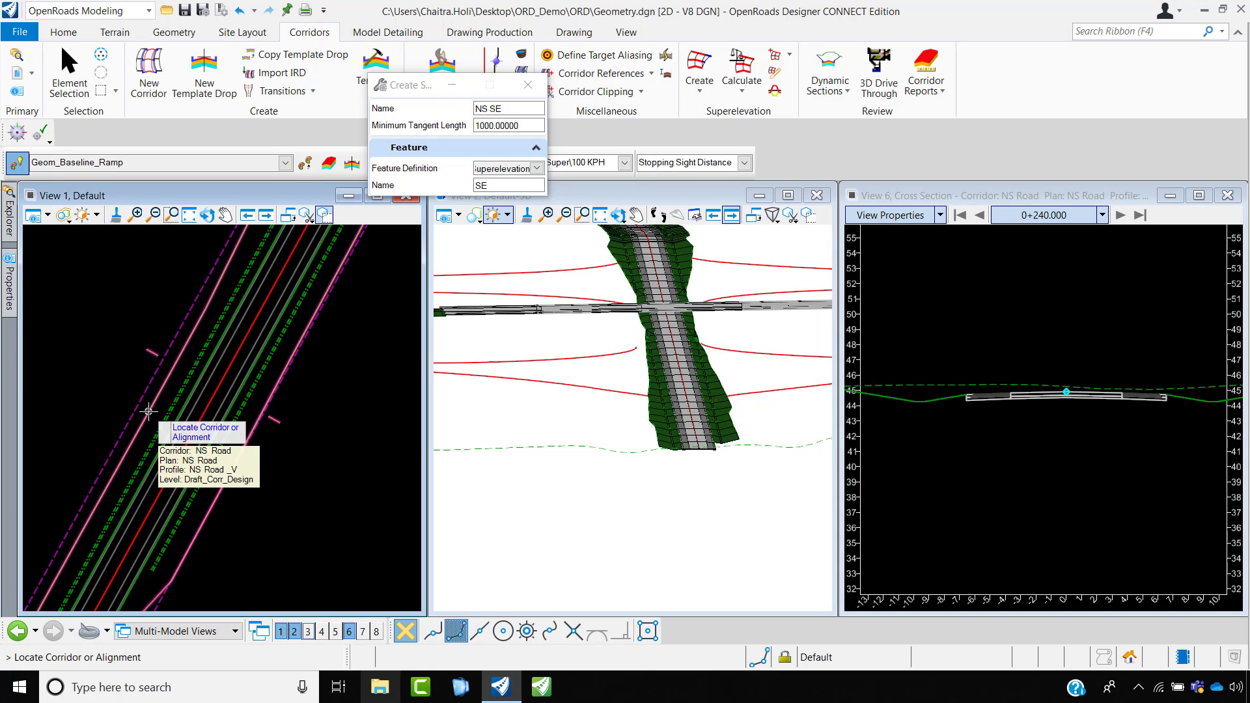
left_click(149, 410)
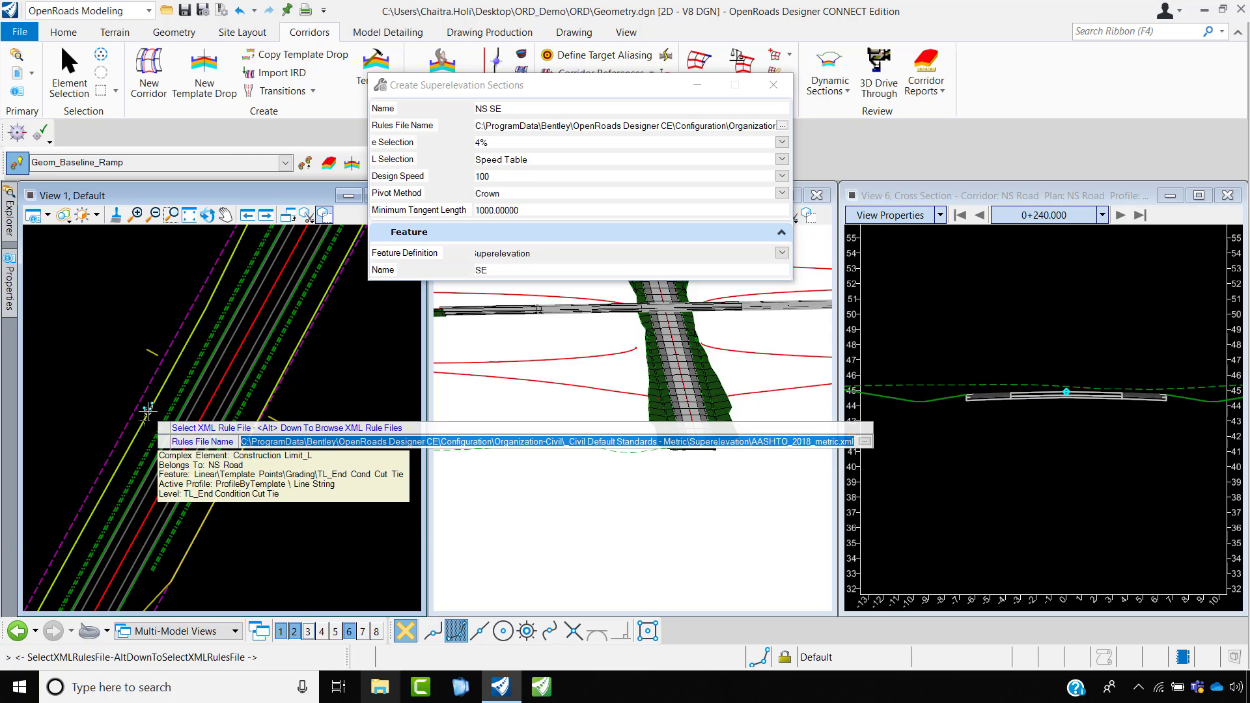
key("alt+Down")
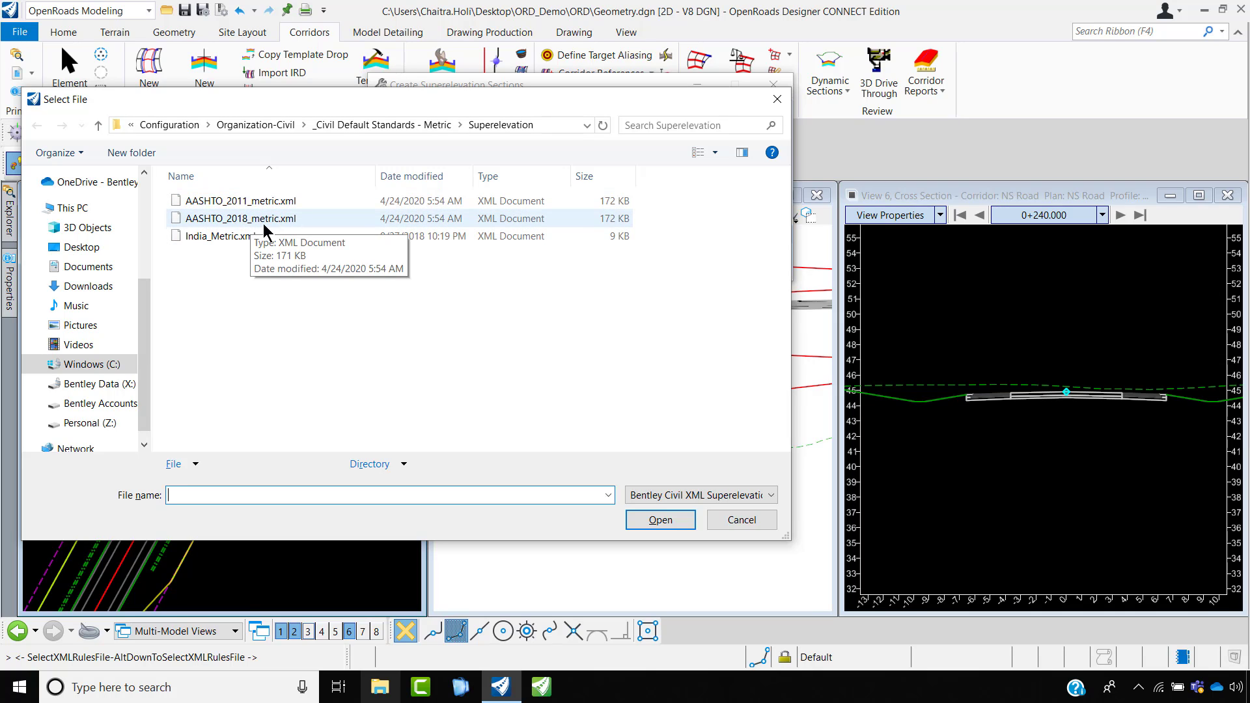
left_click(307, 222)
left_click(664, 521)
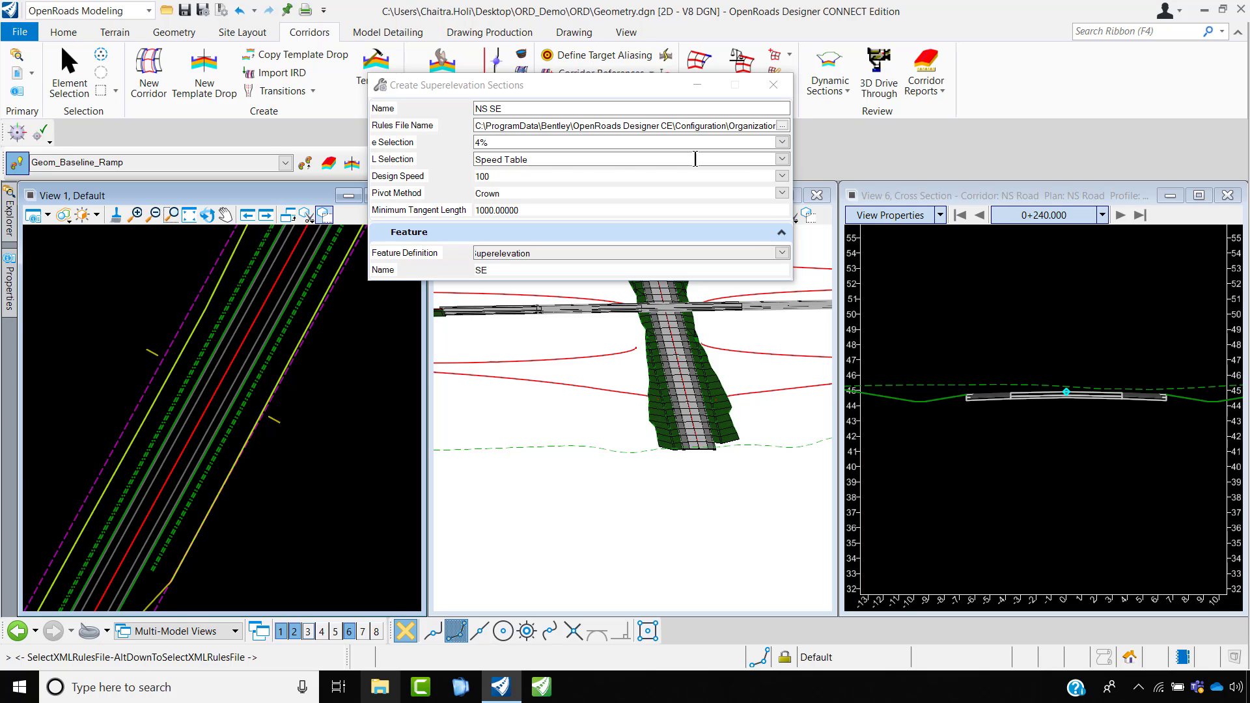
- Create NS Road's superelevation using 4% e selection, Speed Table L selection, design speed 100, Crown pivot method and 1000 minimum tangent length
left_click(777, 162)
left_click(780, 161)
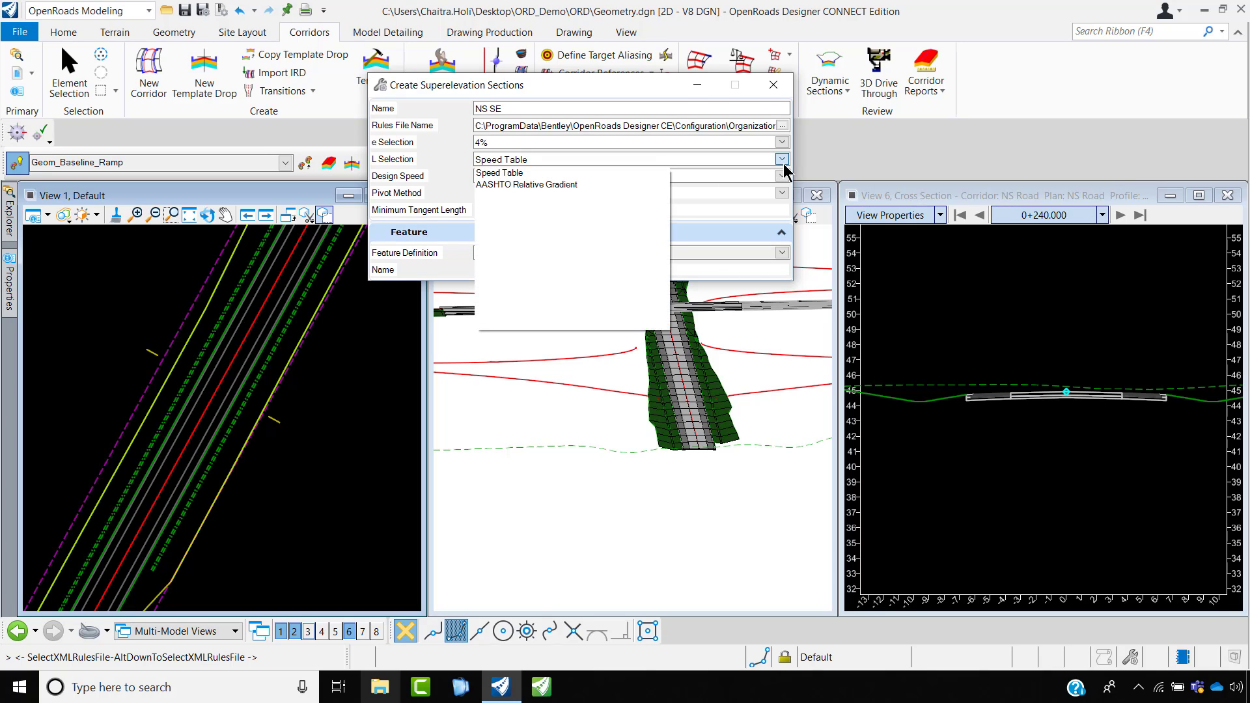
left_click(509, 174)
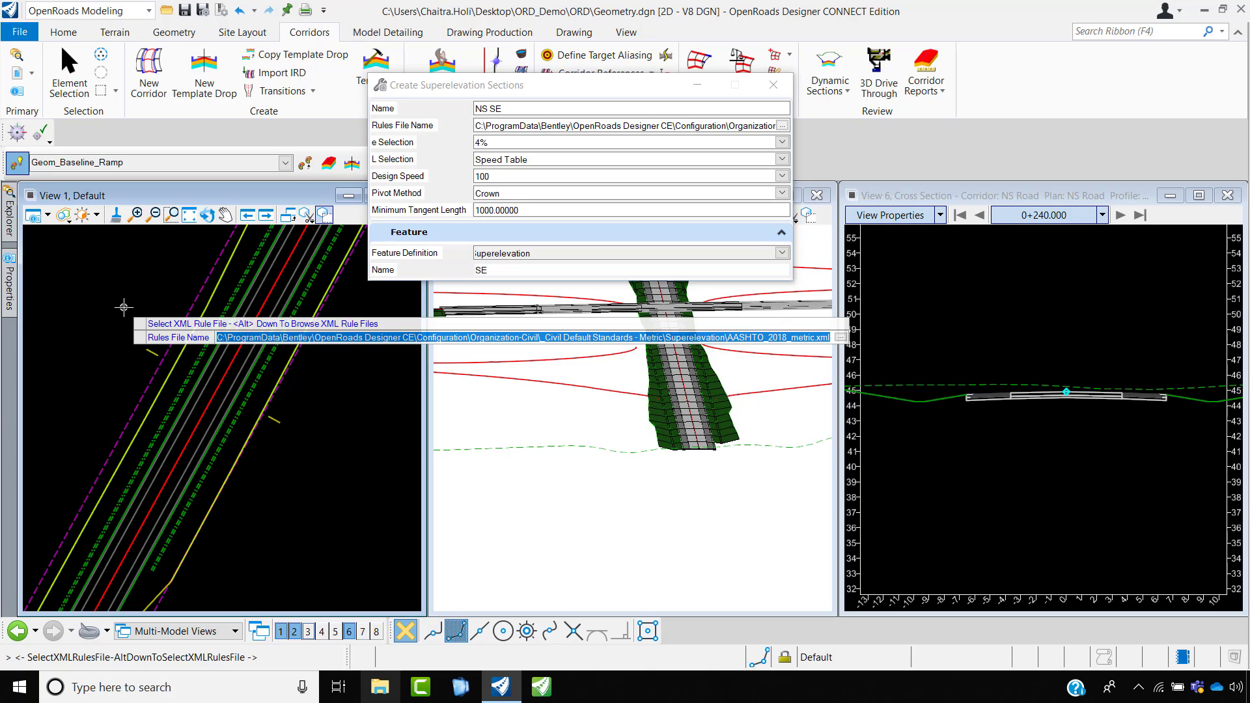
left_click(123, 307)
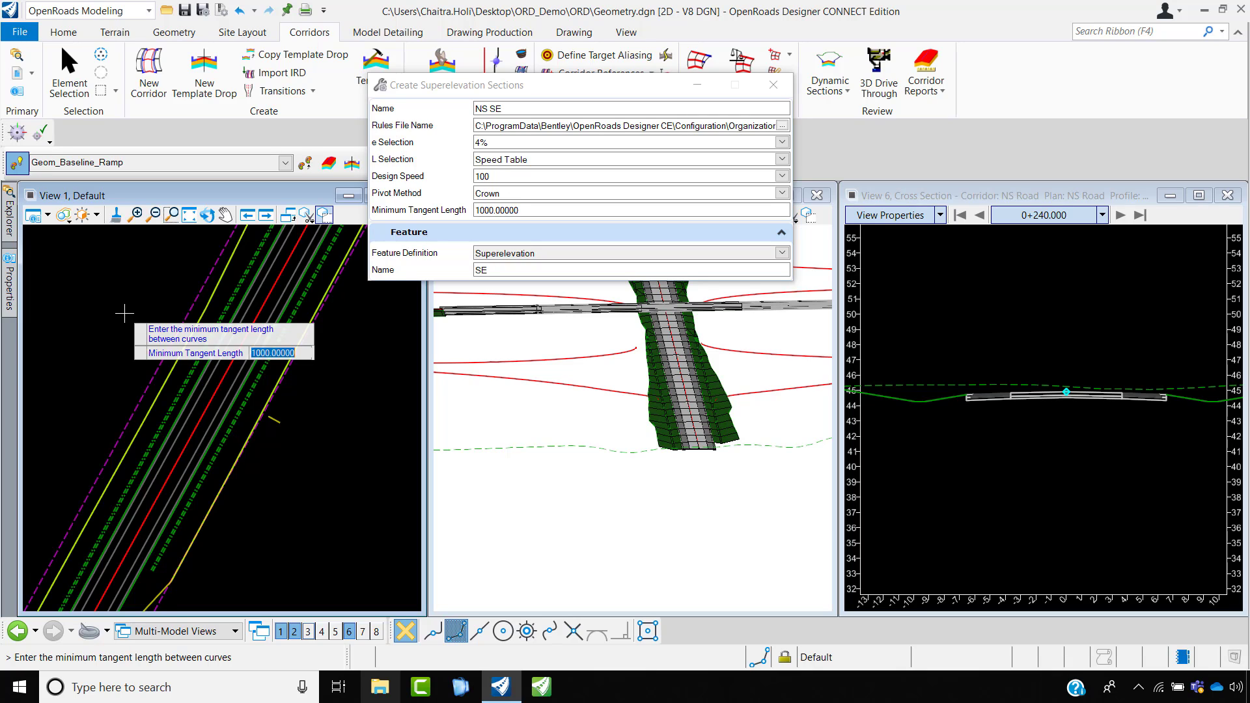
scroll(124, 314, "down", 3)
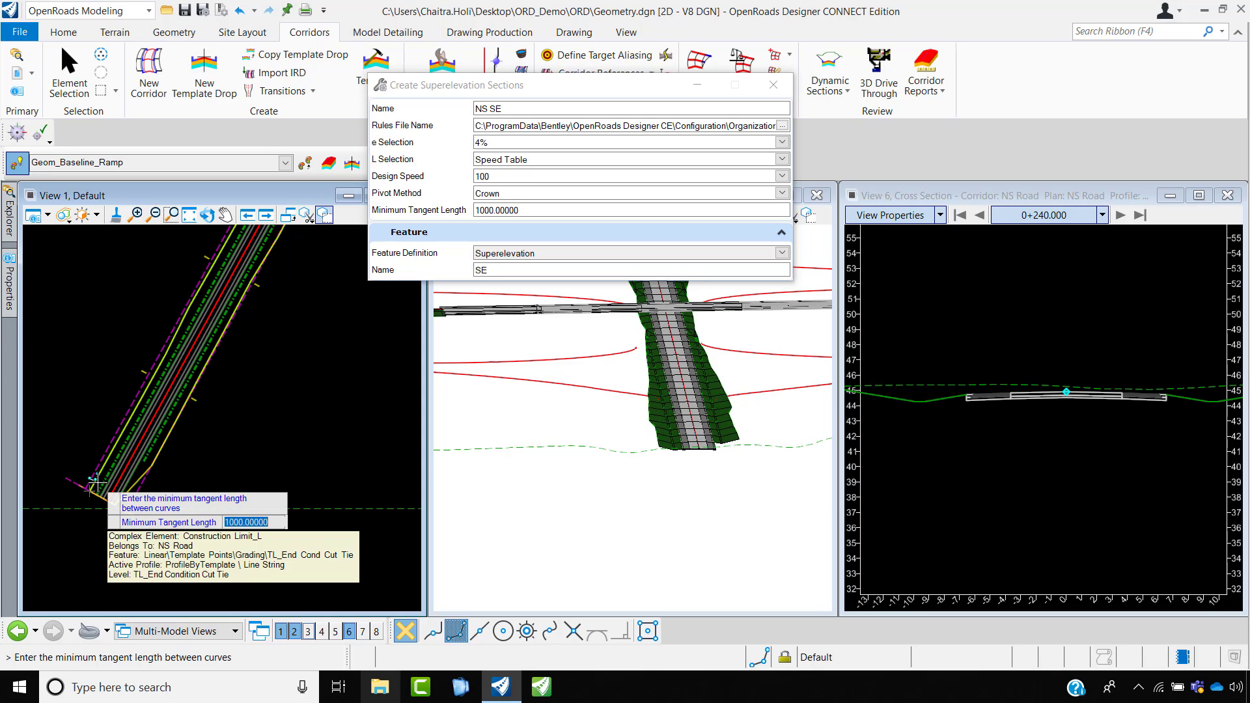
left_click(80, 409)
scroll(85, 417, "down", 3)
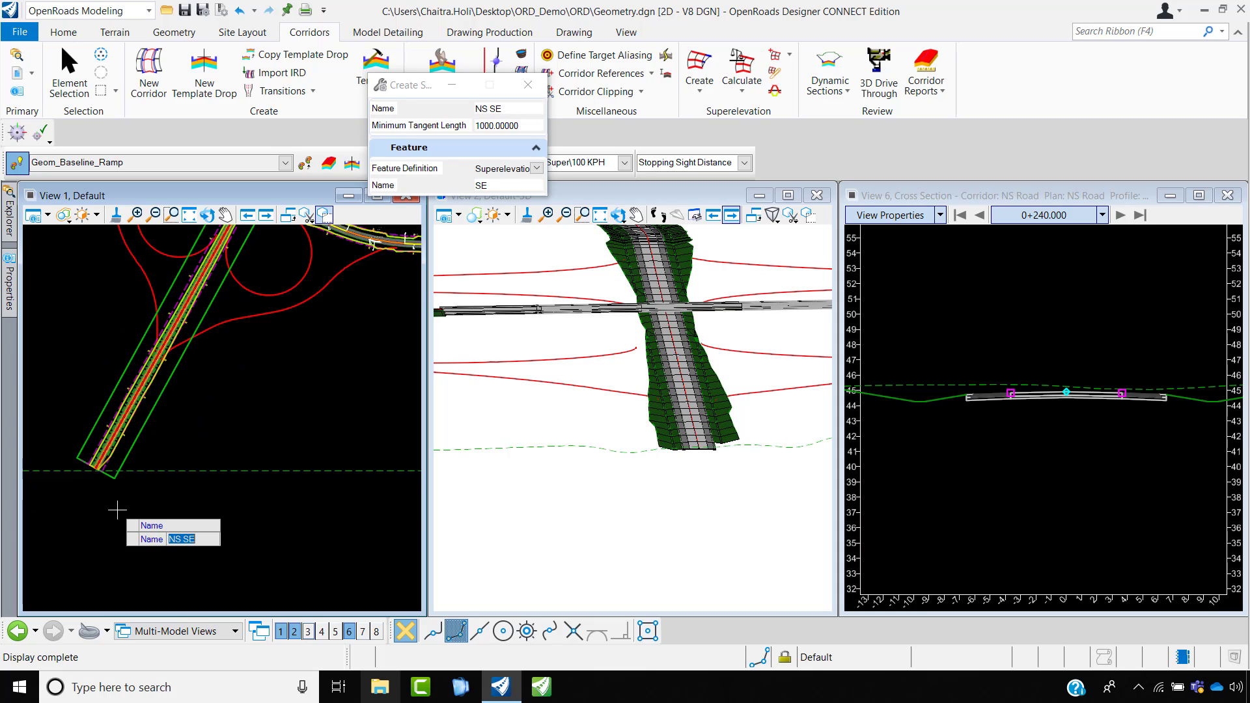
scroll(179, 418, "down", 2)
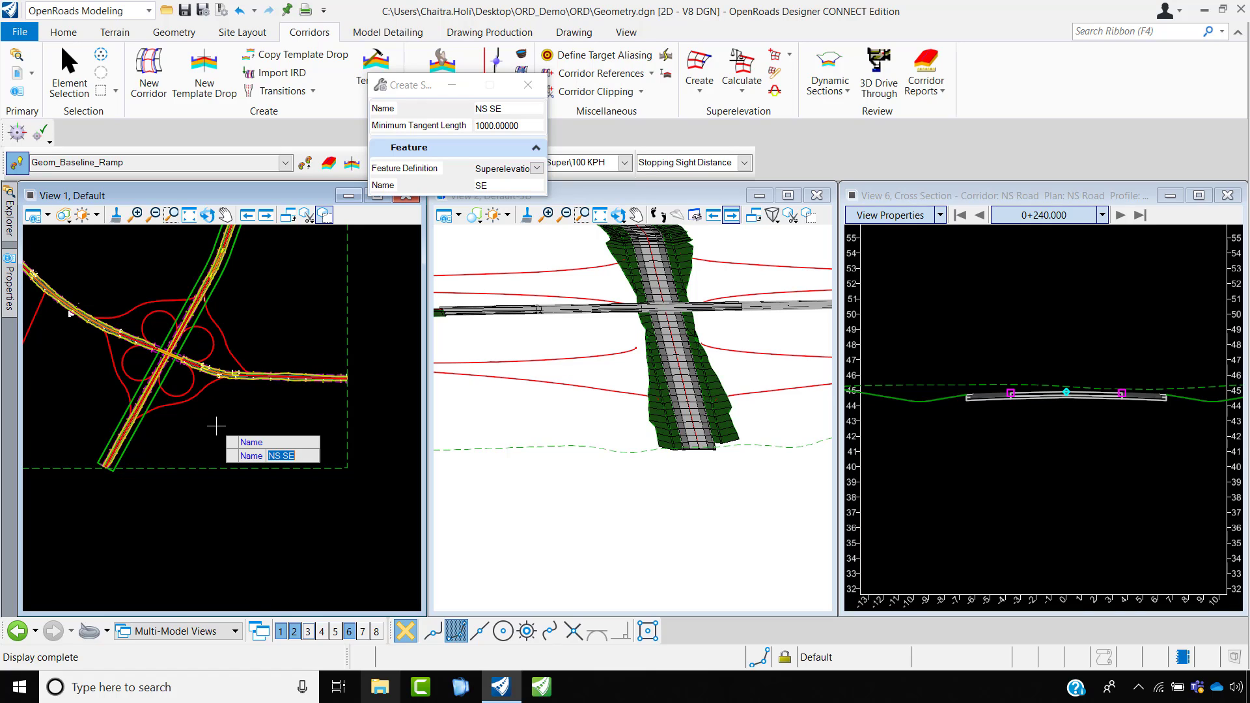
scroll(148, 445, "up", 2)
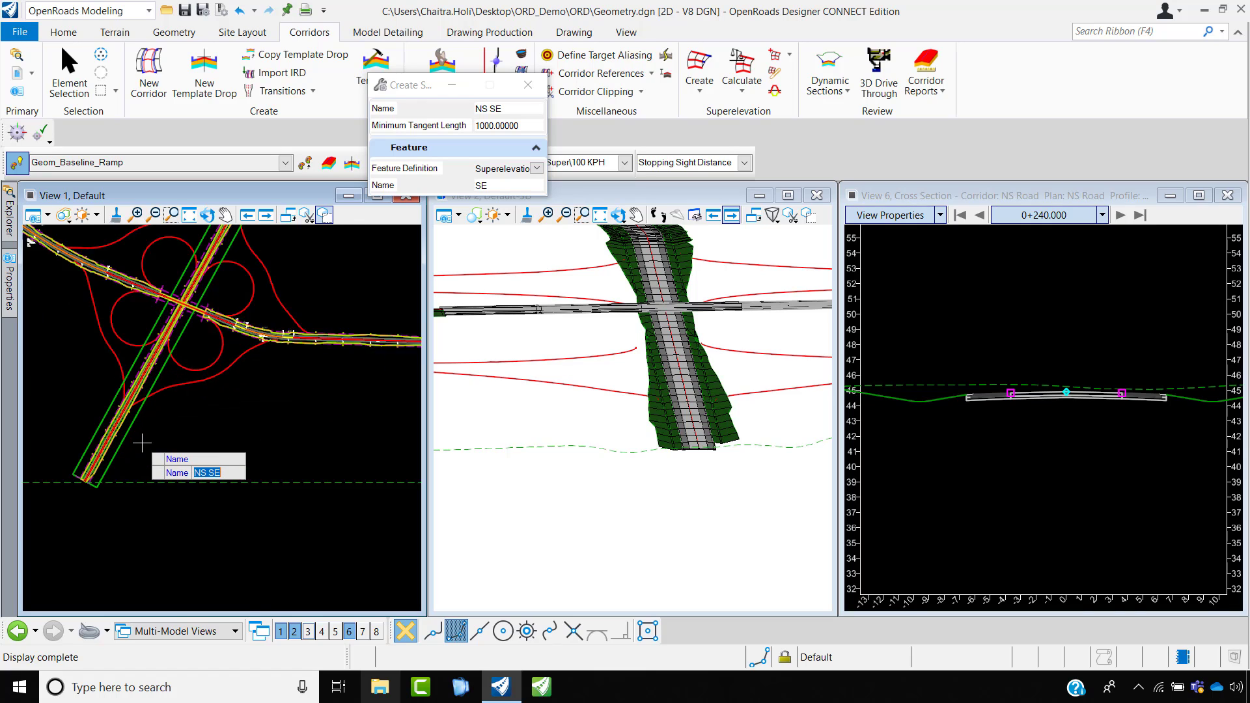
scroll(112, 433, "up", 3)
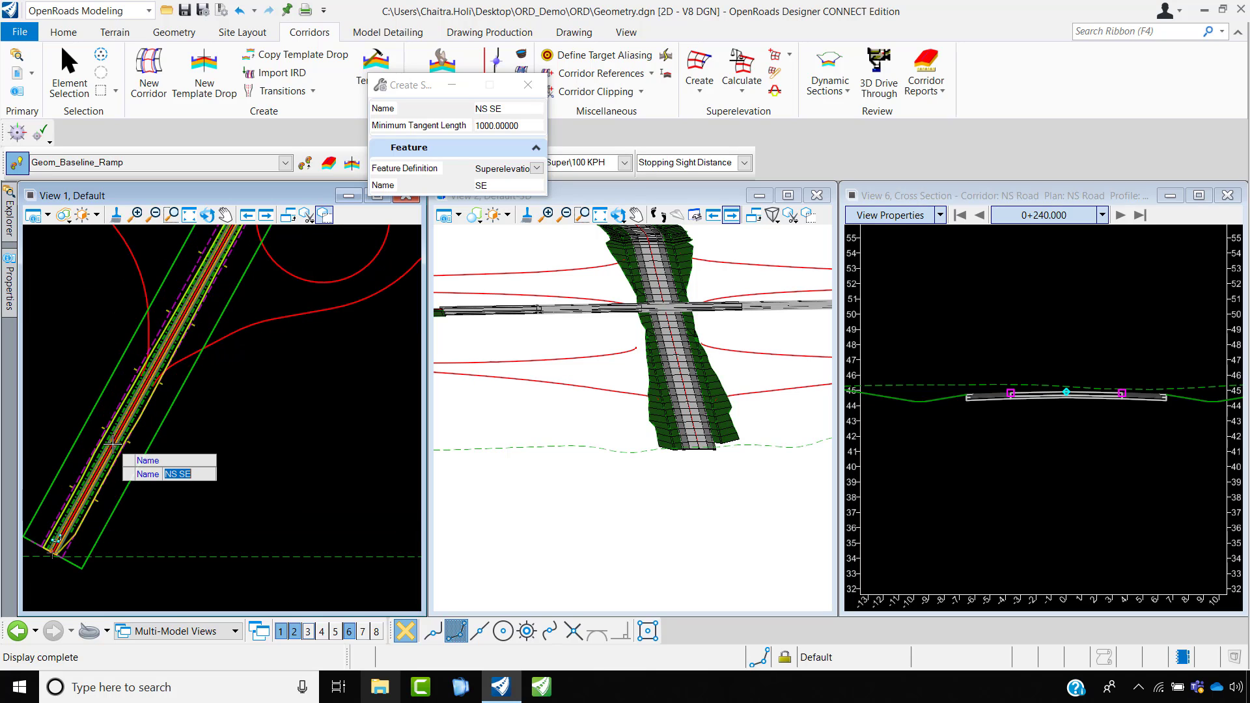
scroll(111, 433, "up", 2)
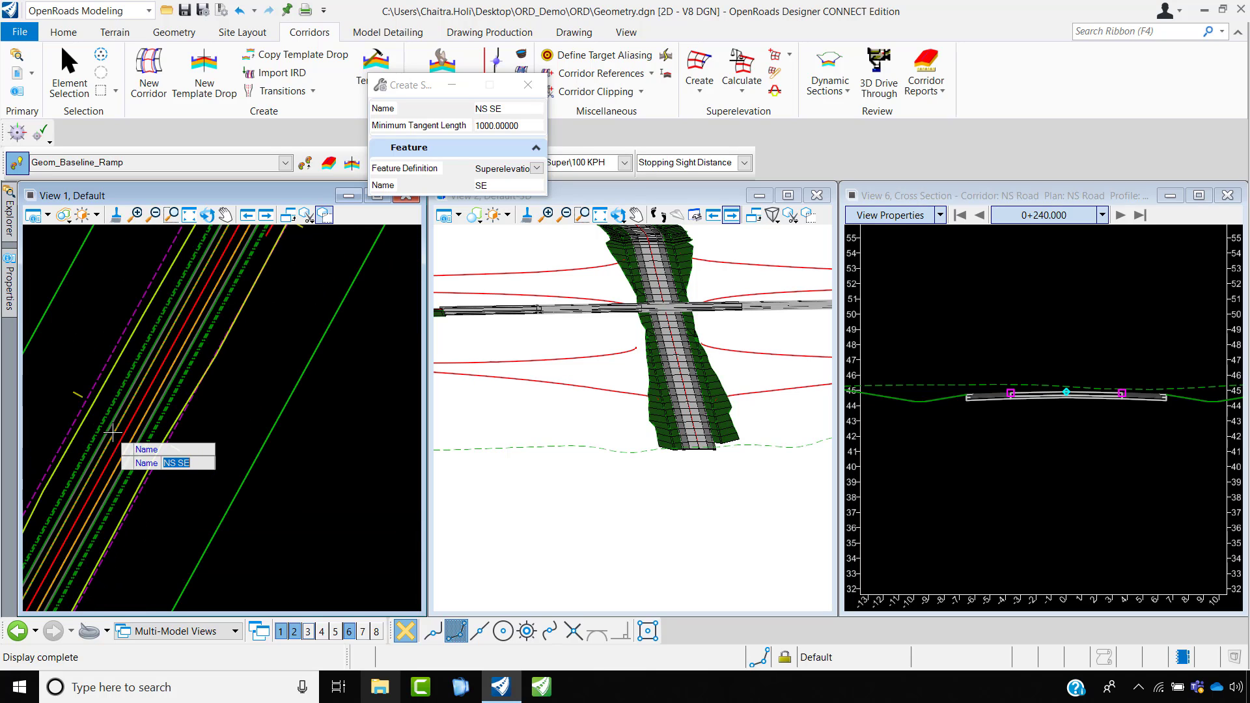
left_click(150, 437)
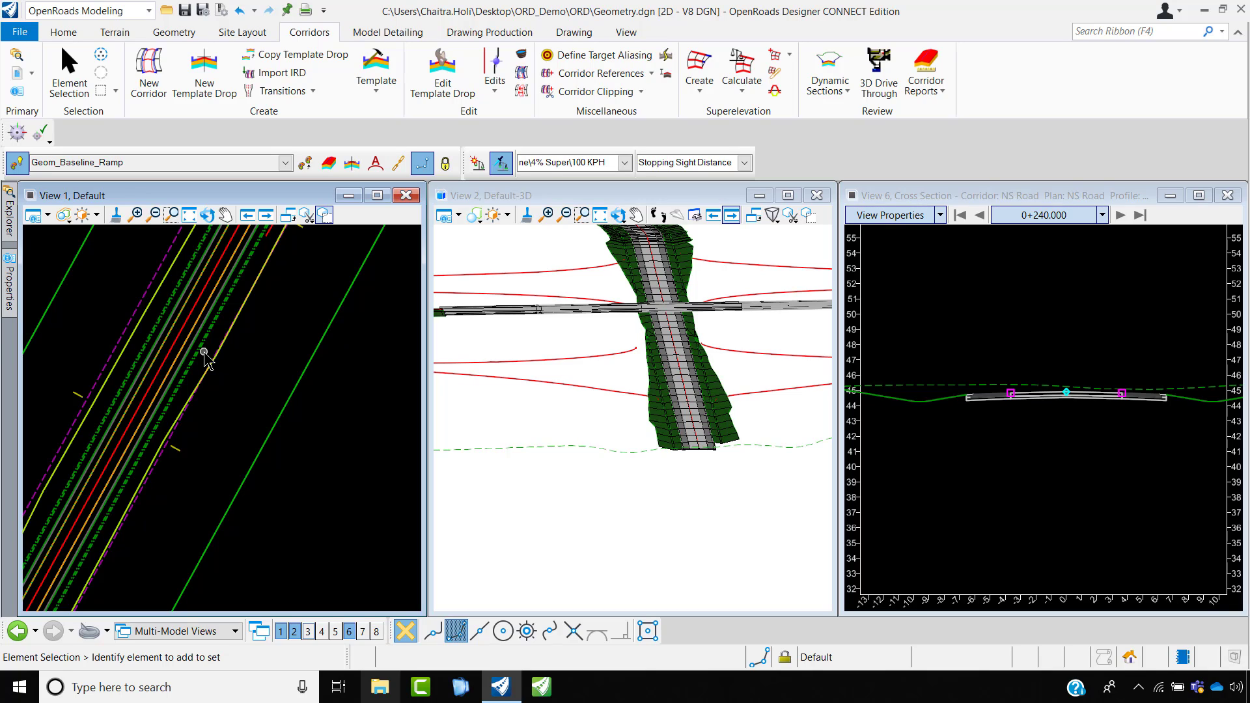
left_click(699, 82)
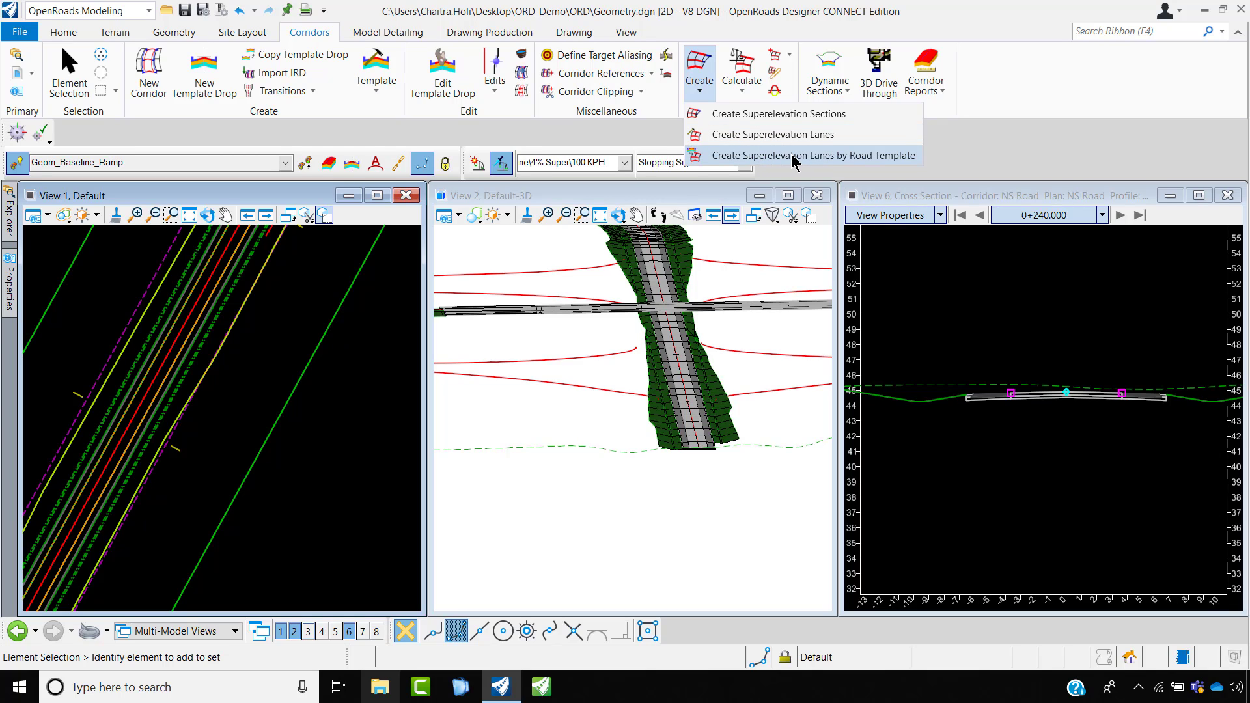
left_click(747, 96)
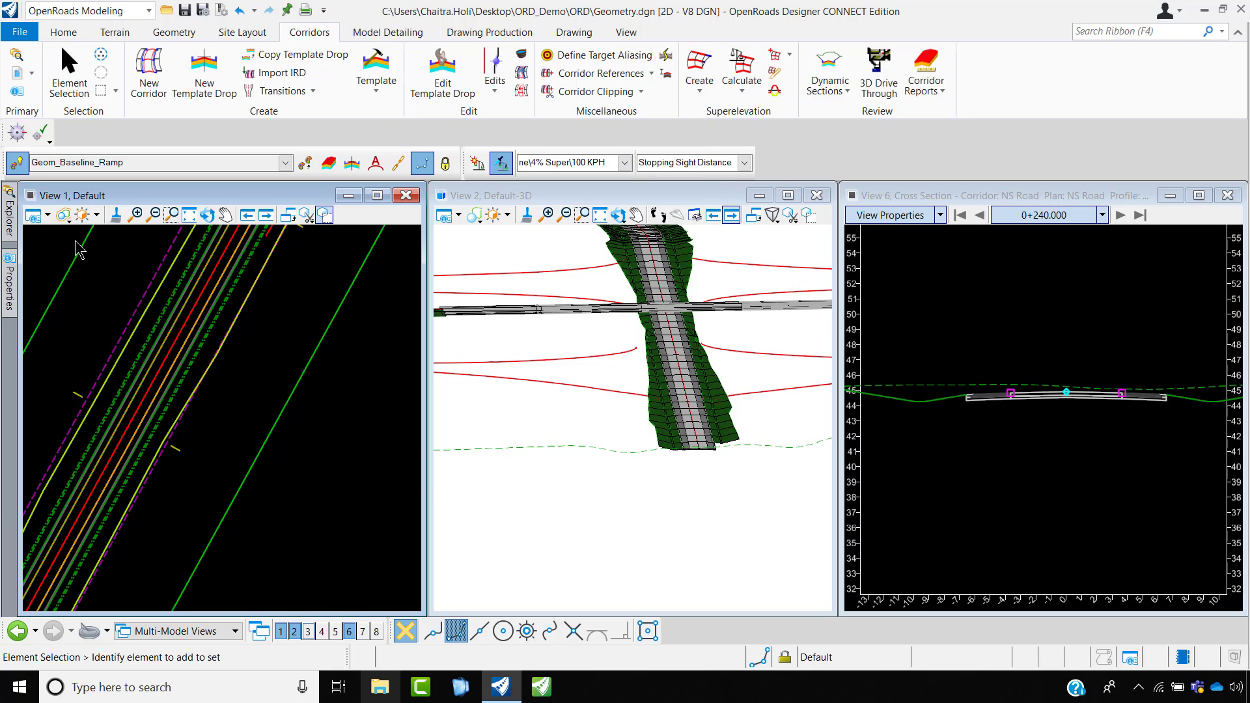
- Turn on Fill in View 1's attributes to shade the superelevation lanes in plan
key("ctrl+b")
left_click(235, 299)
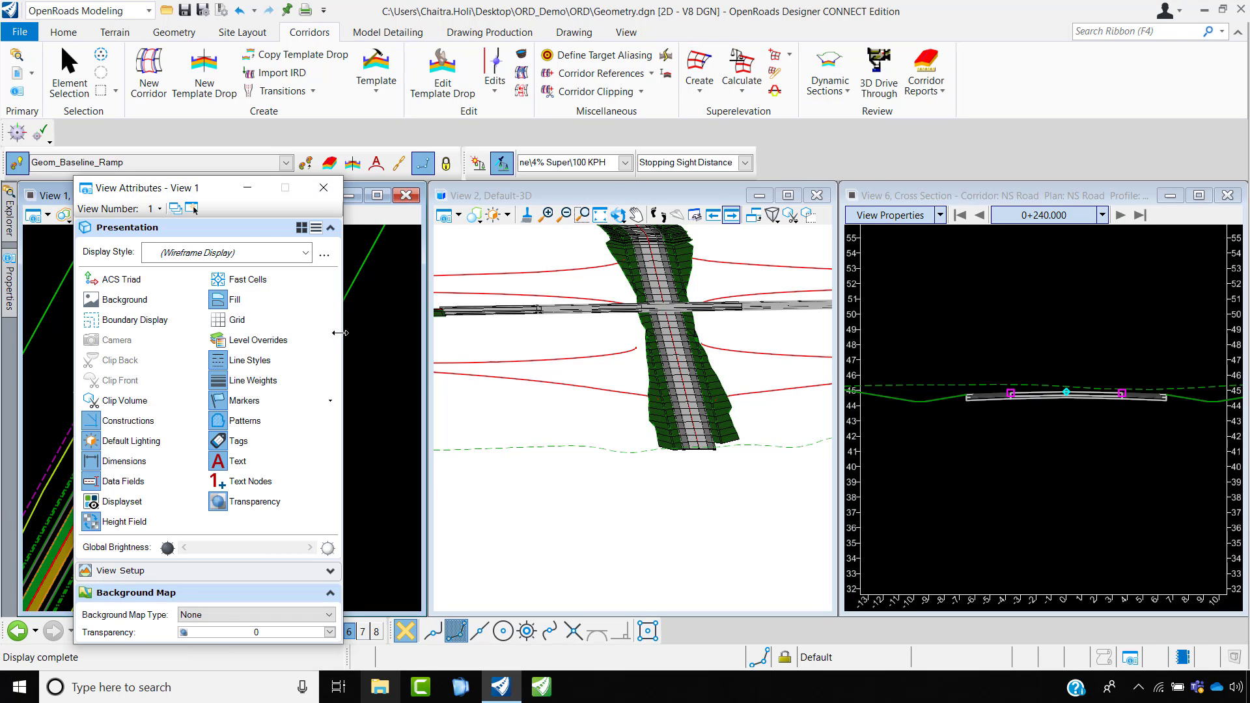
left_click(323, 187)
- Select NS Road's left superelevation lane (CL - EOP_L) and examine its station and cross-slope labels and the lane shading along the road
scroll(196, 369, "up", 3)
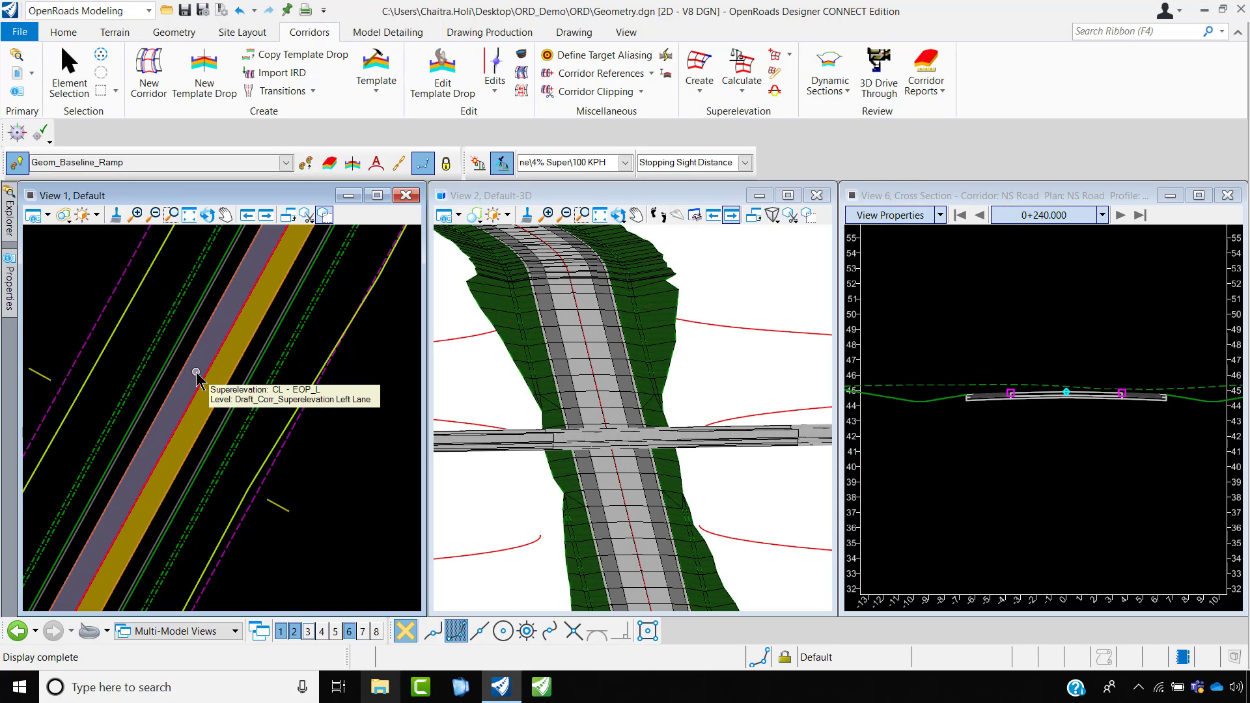
scroll(195, 384, "down", 3)
scroll(160, 433, "up", 2)
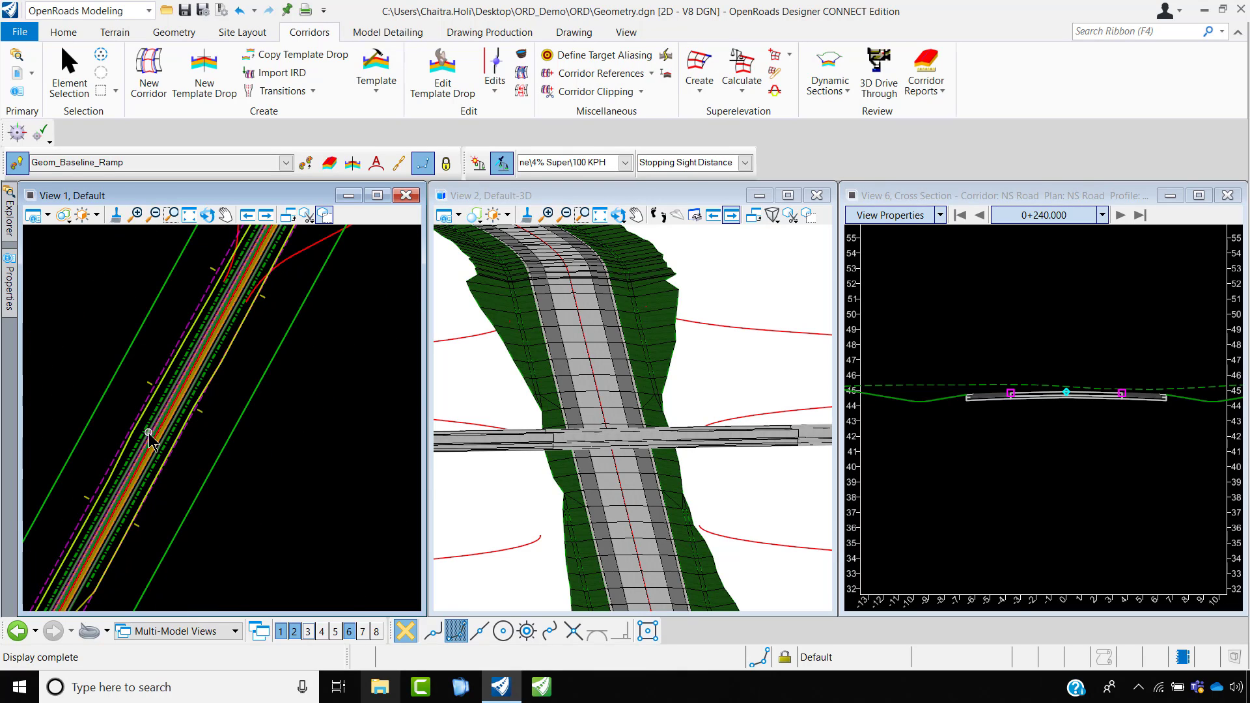
scroll(159, 436, "down", 4)
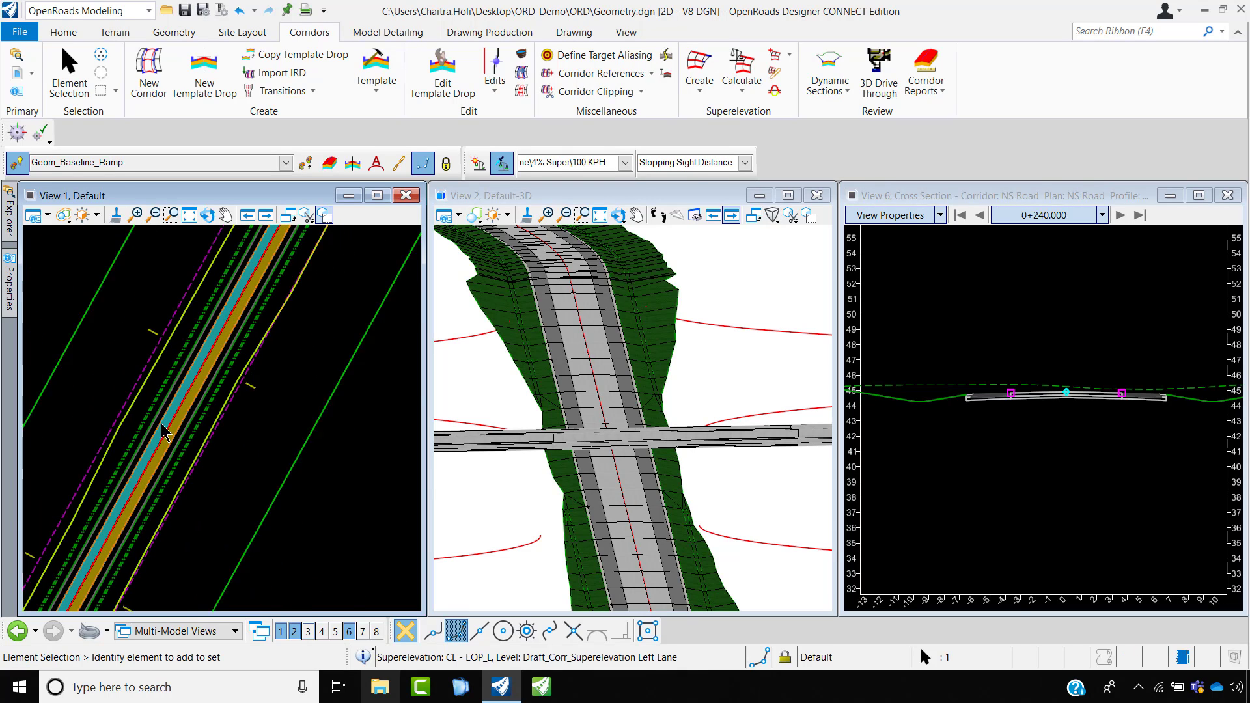
scroll(151, 448, "down", 1)
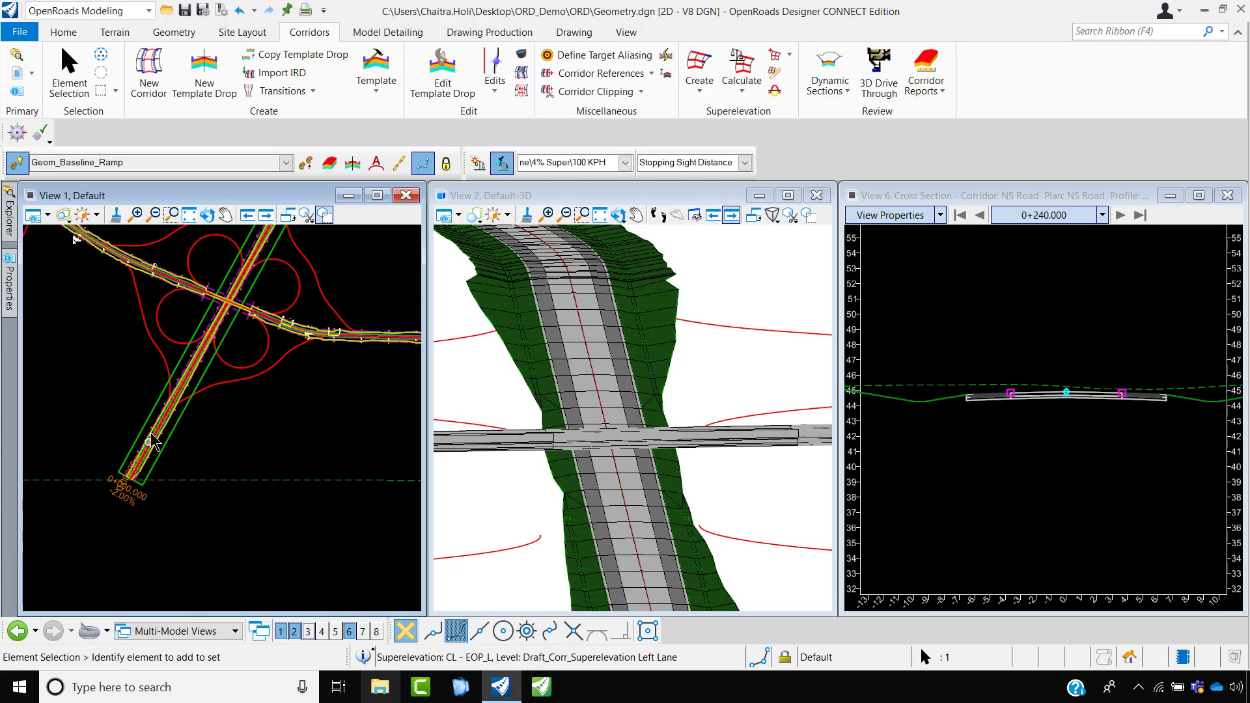
scroll(130, 488, "up", 3)
scroll(134, 485, "up", 3)
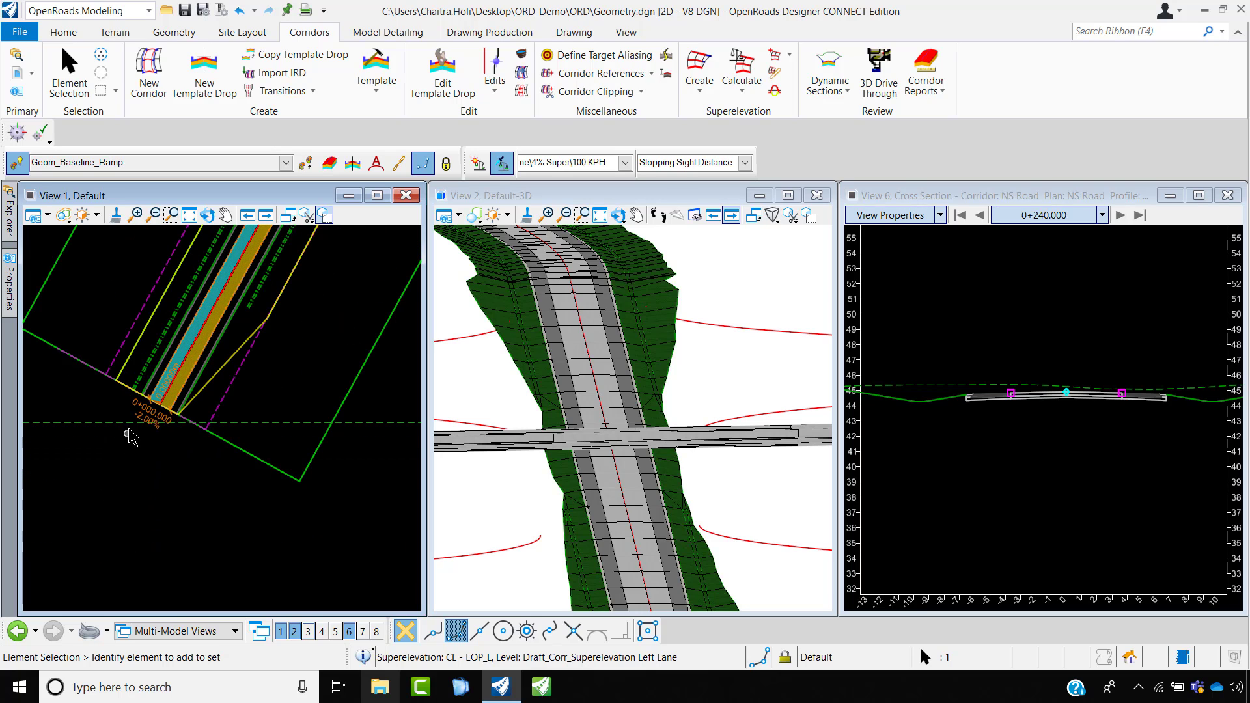
scroll(130, 455, "down", 3)
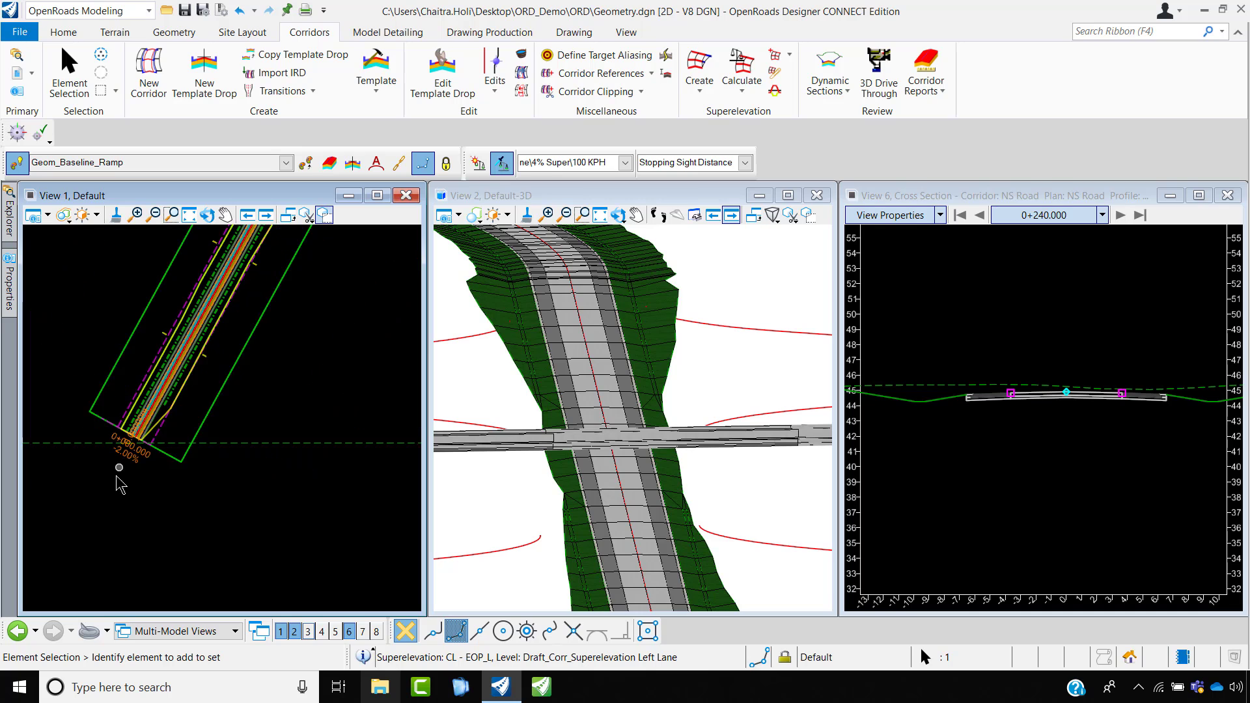
scroll(215, 310, "up", 2)
scroll(215, 309, "up", 4)
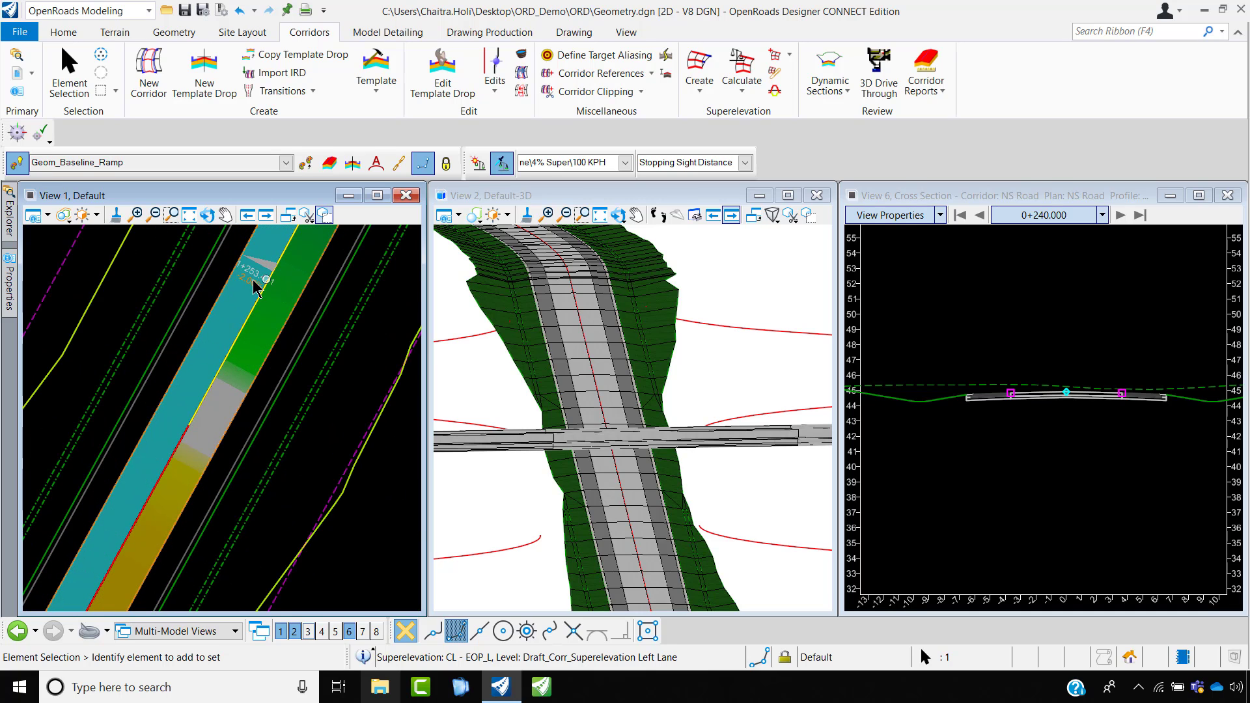
- Examine the station and cross-slope labels on NS Road's left superelevation lane near stations 1+253 and 1+265
scroll(253, 284, "up", 2)
scroll(245, 285, "down", 4)
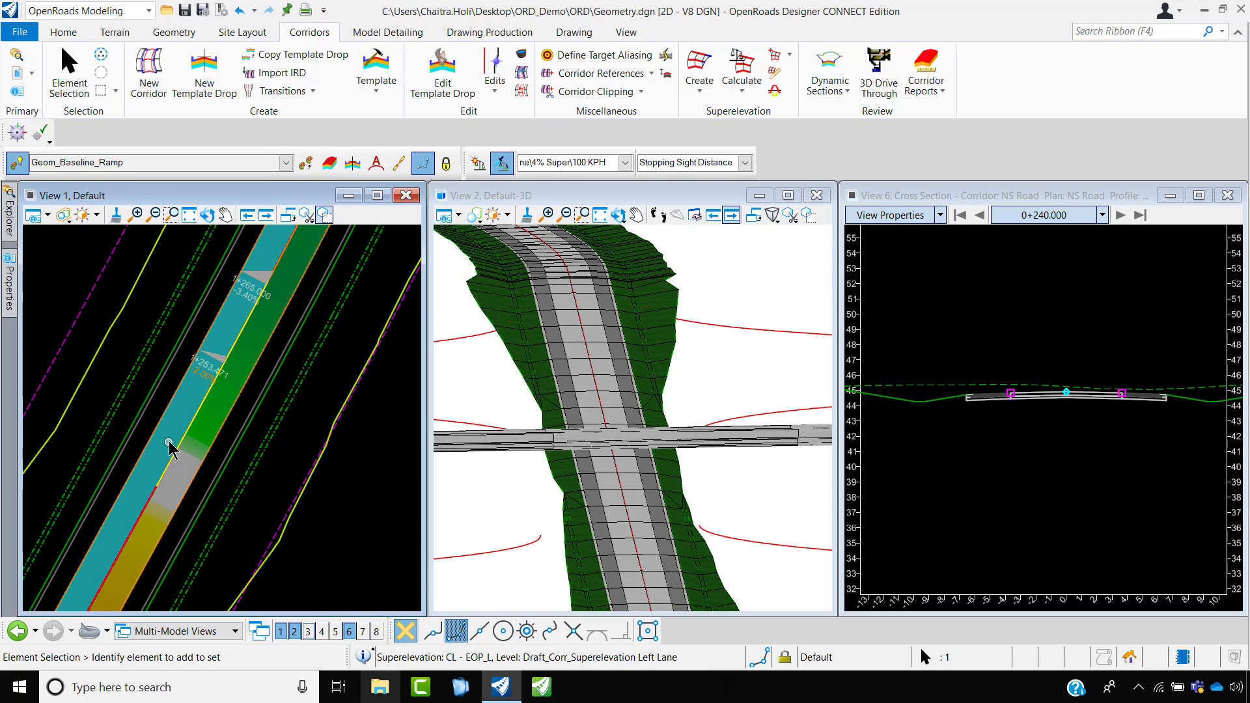
scroll(208, 364, "up", 2)
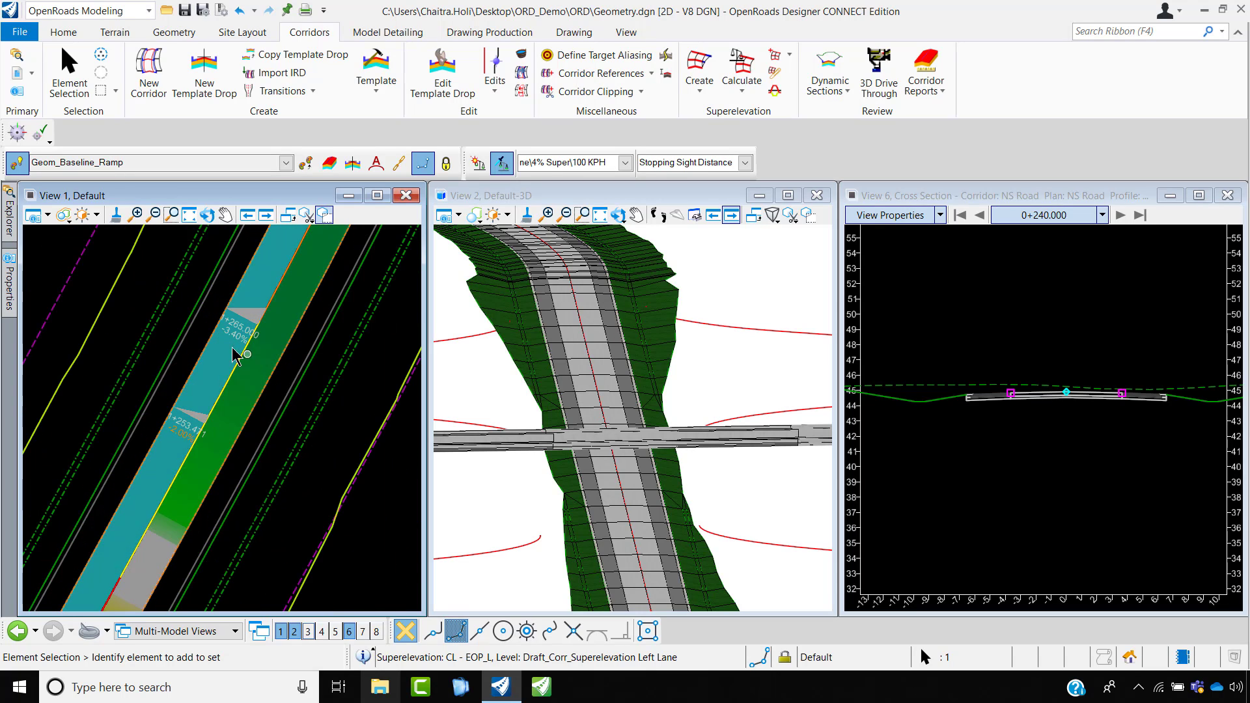
scroll(247, 352, "down", 3)
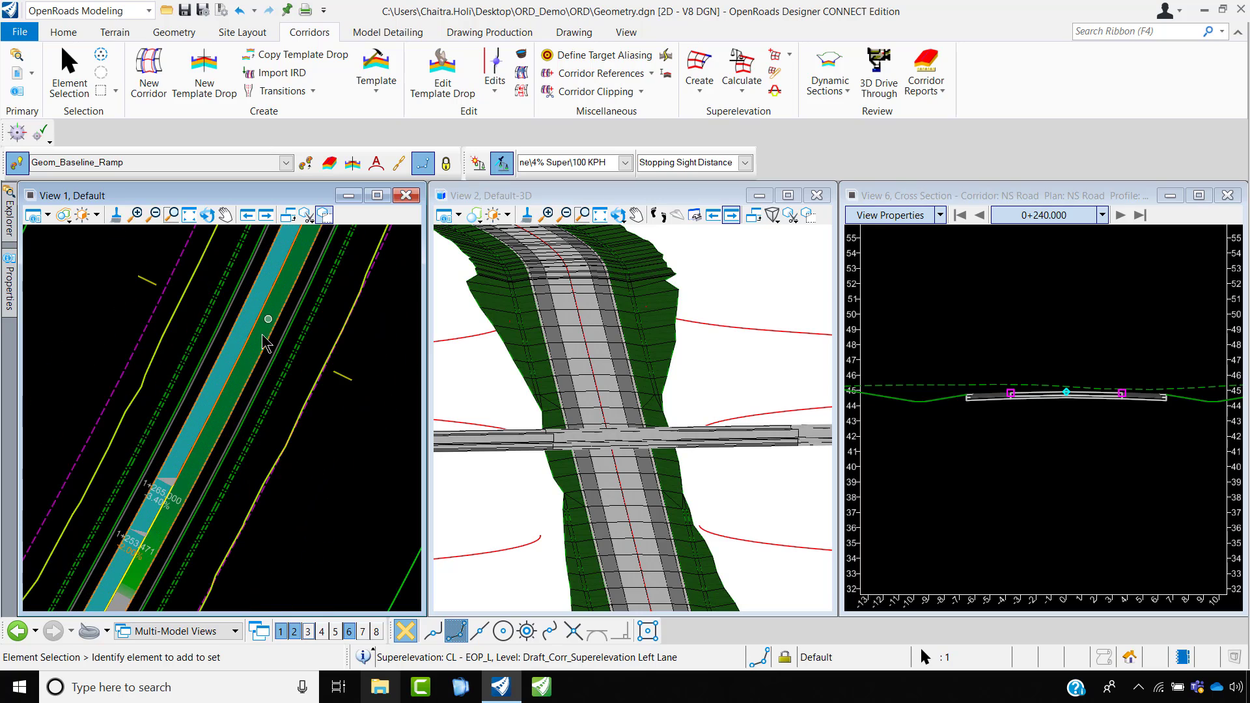
scroll(163, 493, "up", 2)
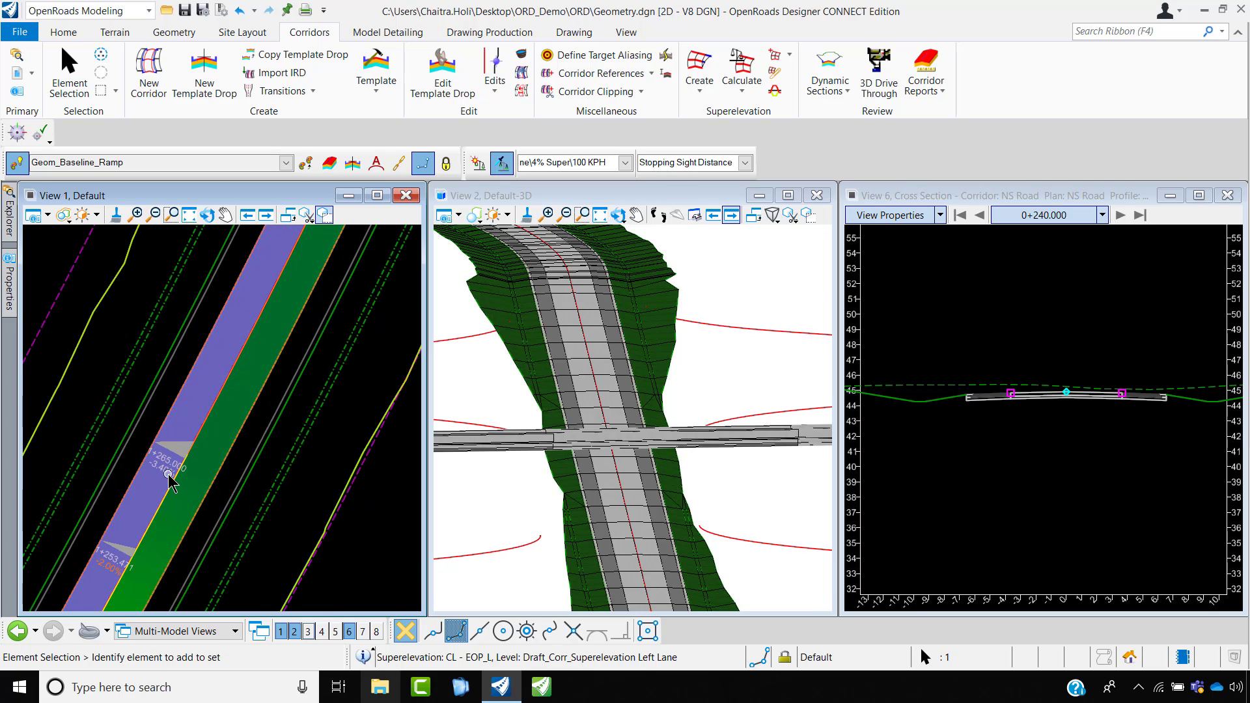
left_click(169, 473)
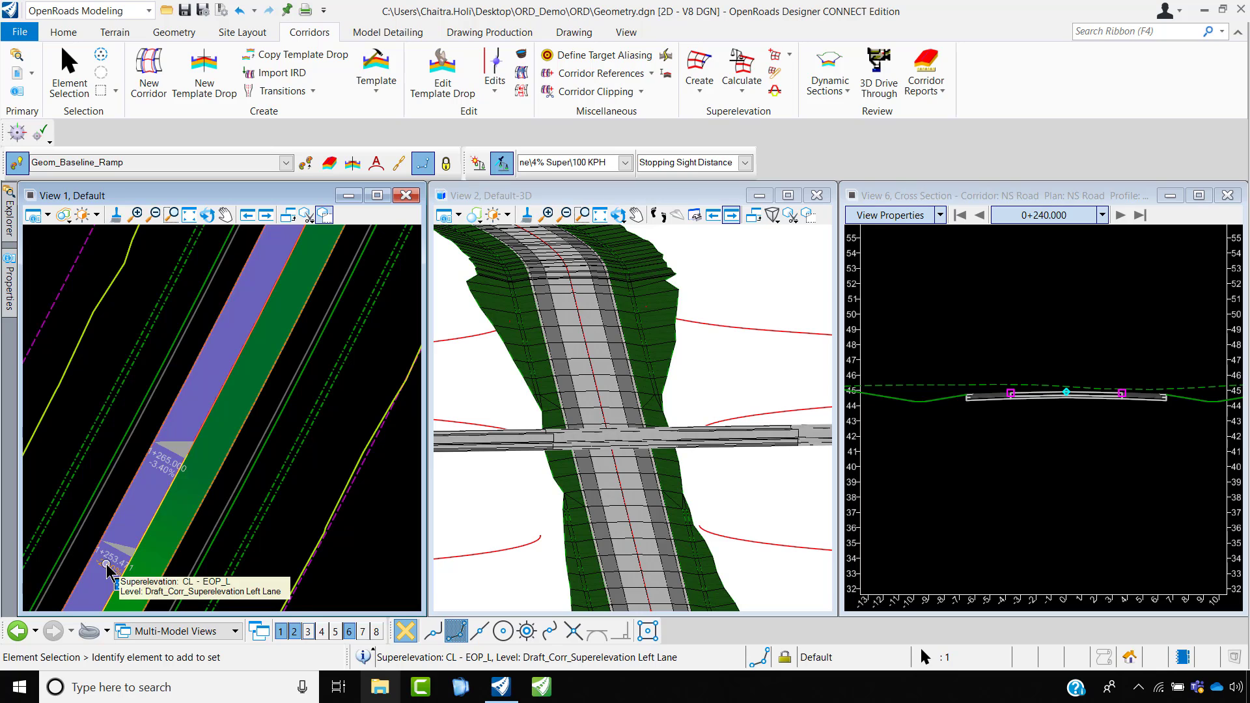
- Select NS Road's right superelevation lane (CL - EOP_R) and examine its station and cross-slope labels through the transition
left_click(195, 503)
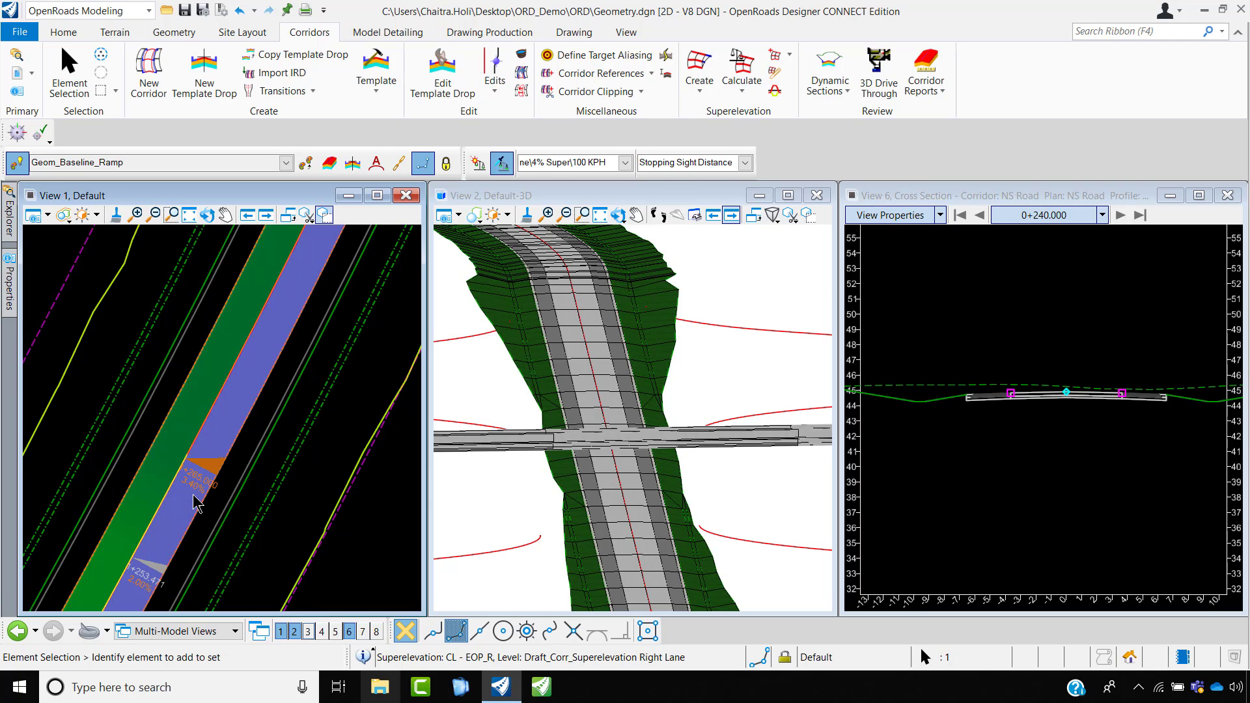
scroll(151, 466, "down", 5)
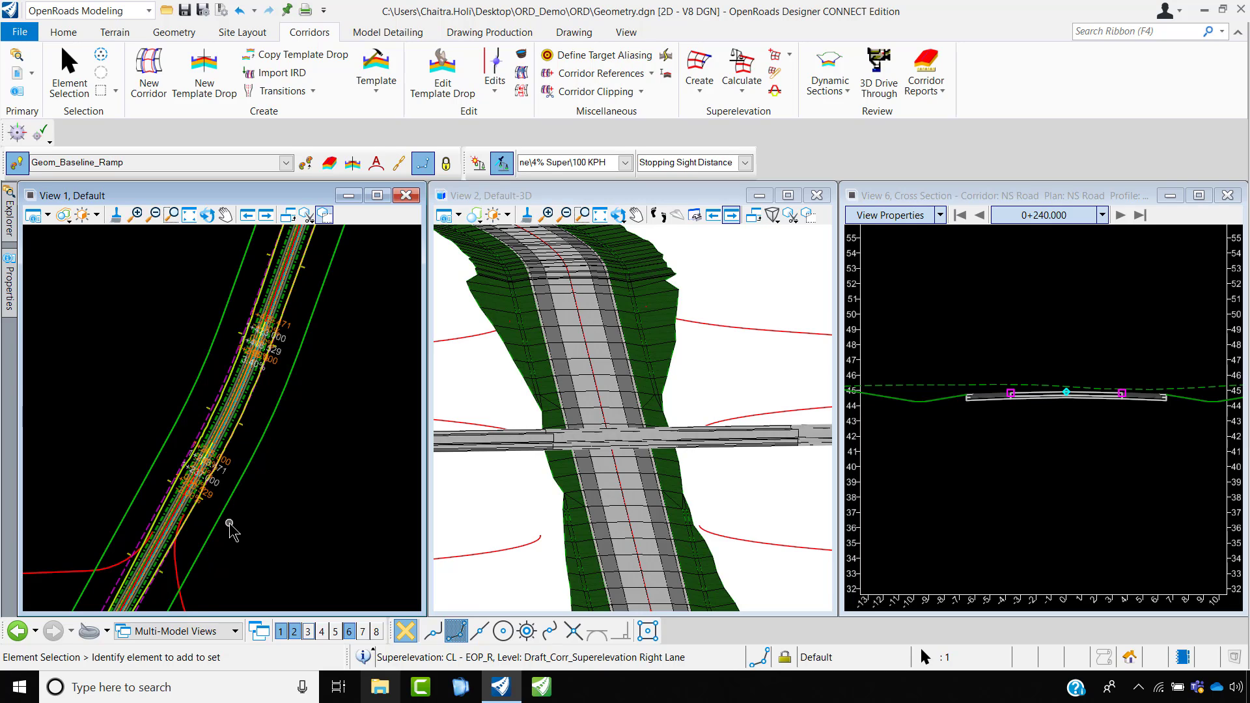
scroll(205, 498, "up", 3)
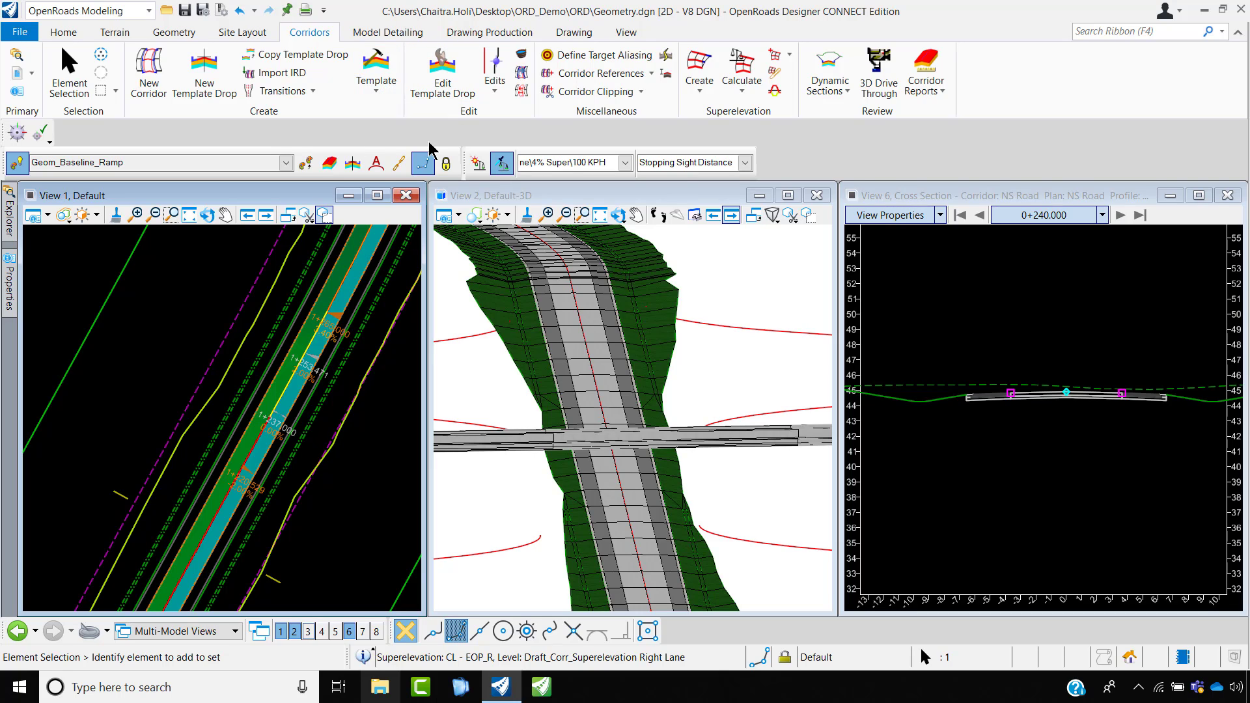
scroll(162, 379, "down", 3)
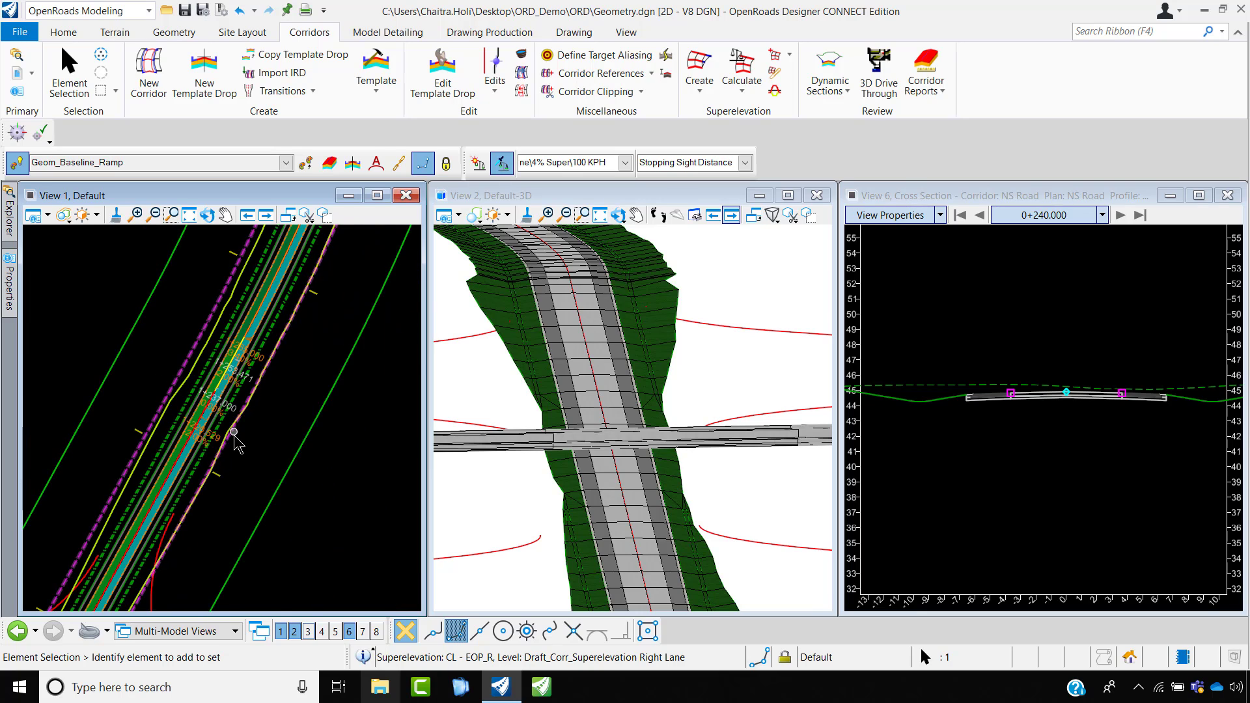
scroll(182, 358, "up", 3)
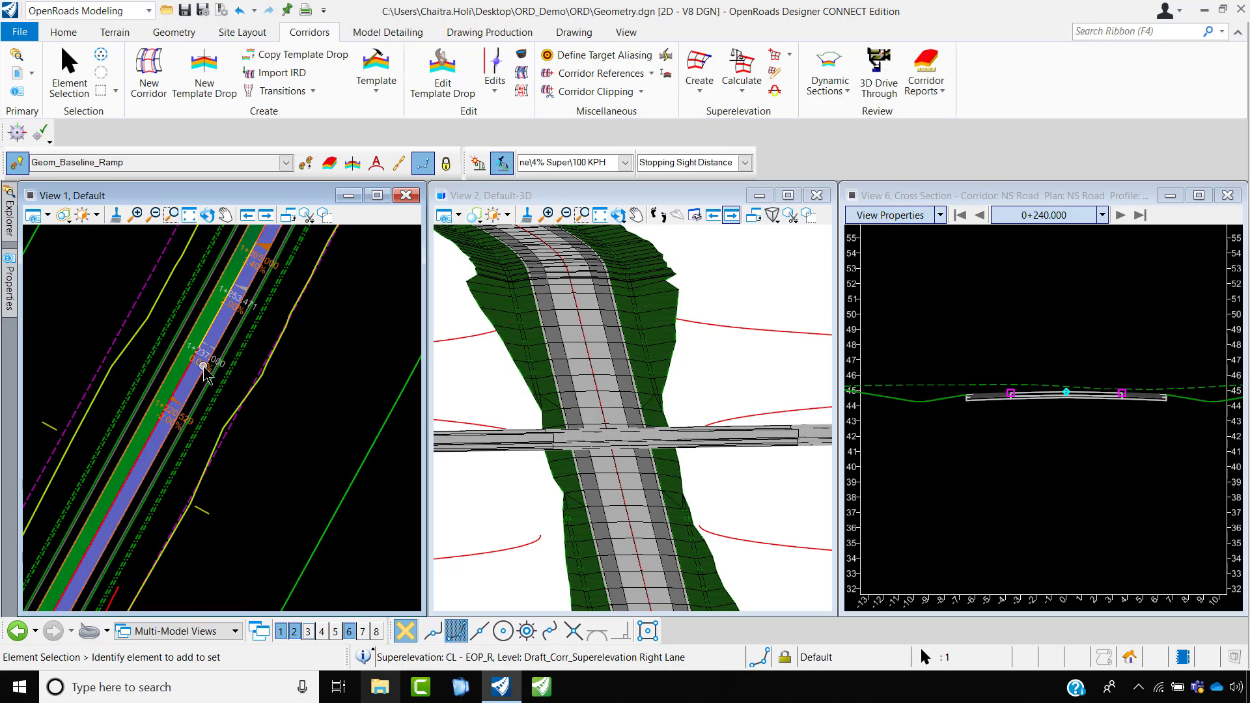
mouse_move(194, 363)
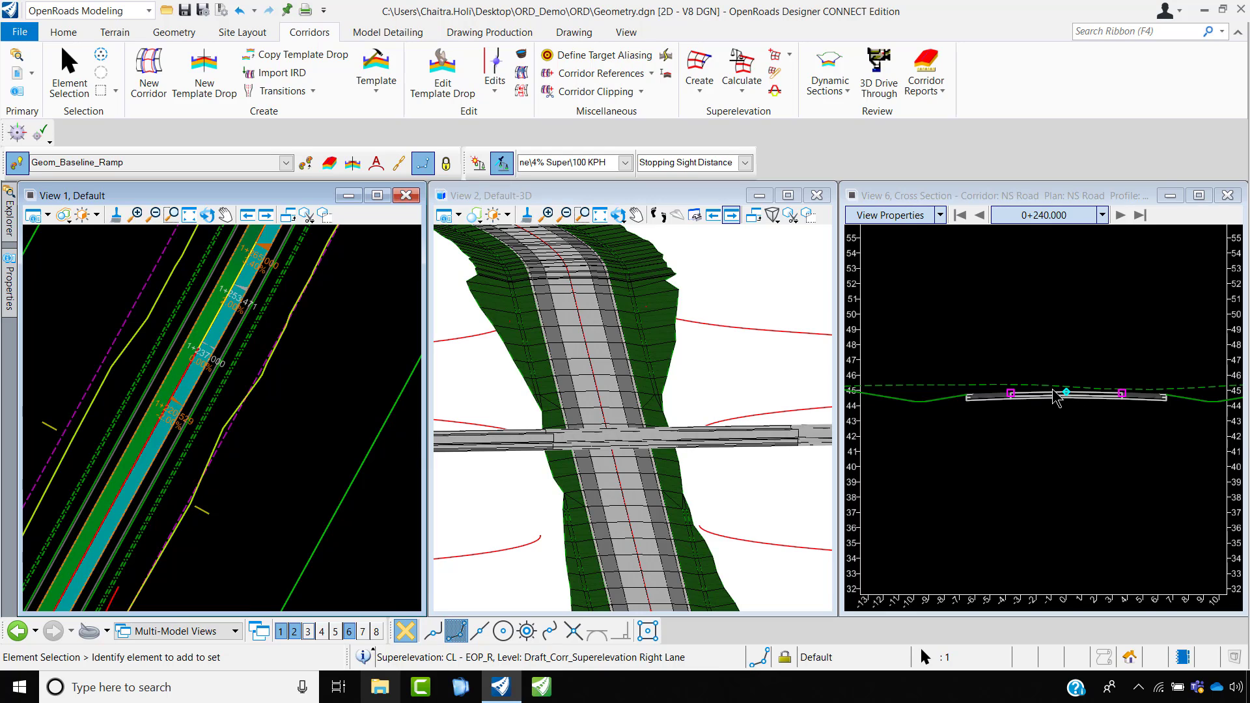
- Step the NS Road cross-section view forward from station 0+240 to 0+440, examining the roadway section
scroll(1056, 397, "up", 2)
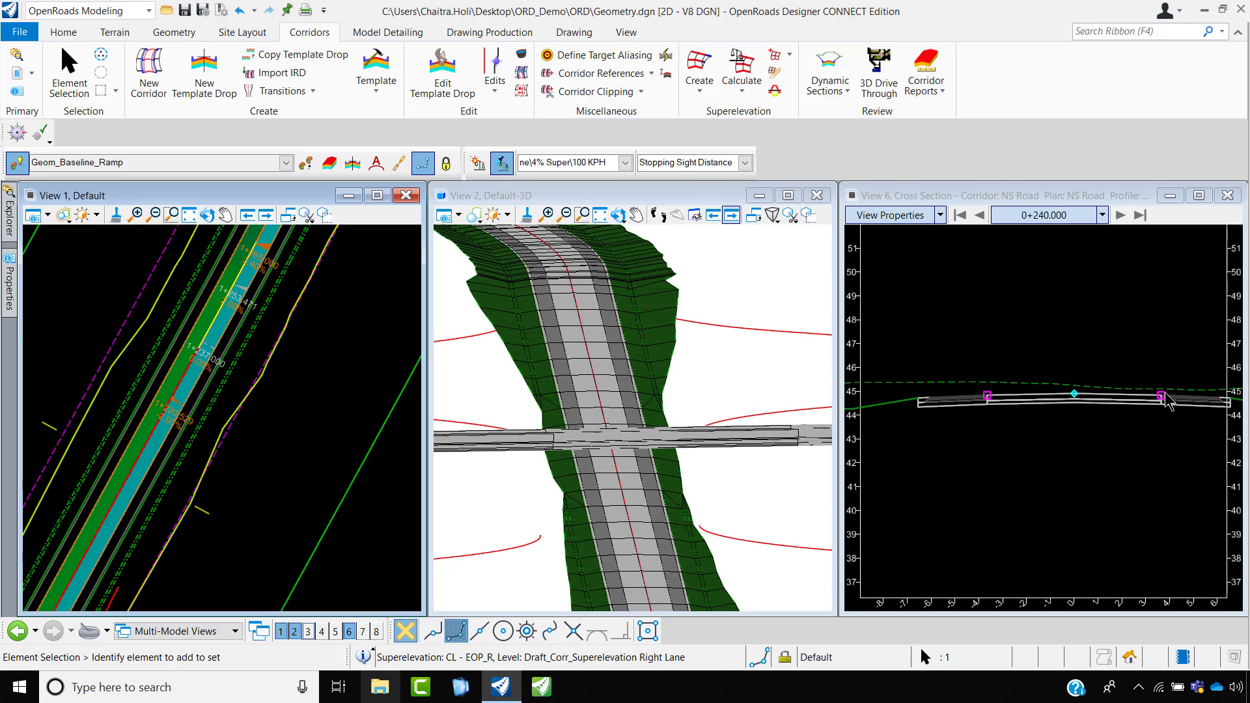
left_click(1120, 215)
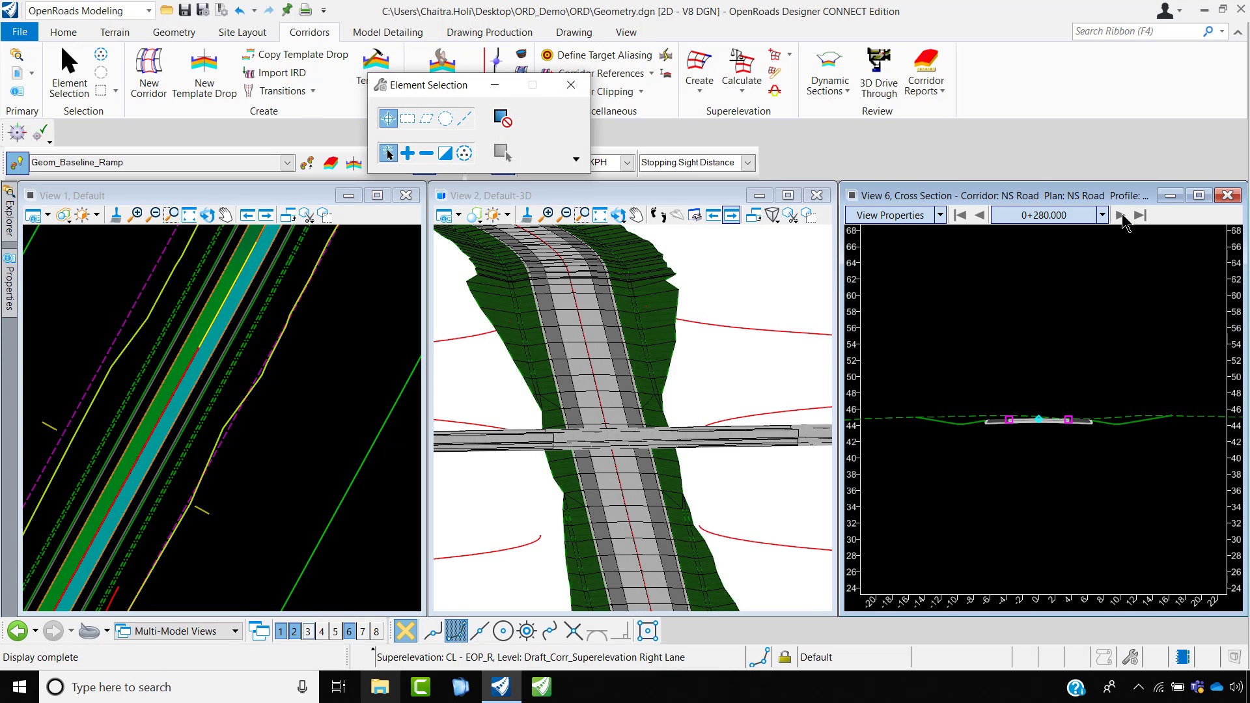
left_click(1120, 216)
left_click(1120, 215)
left_click(1120, 216)
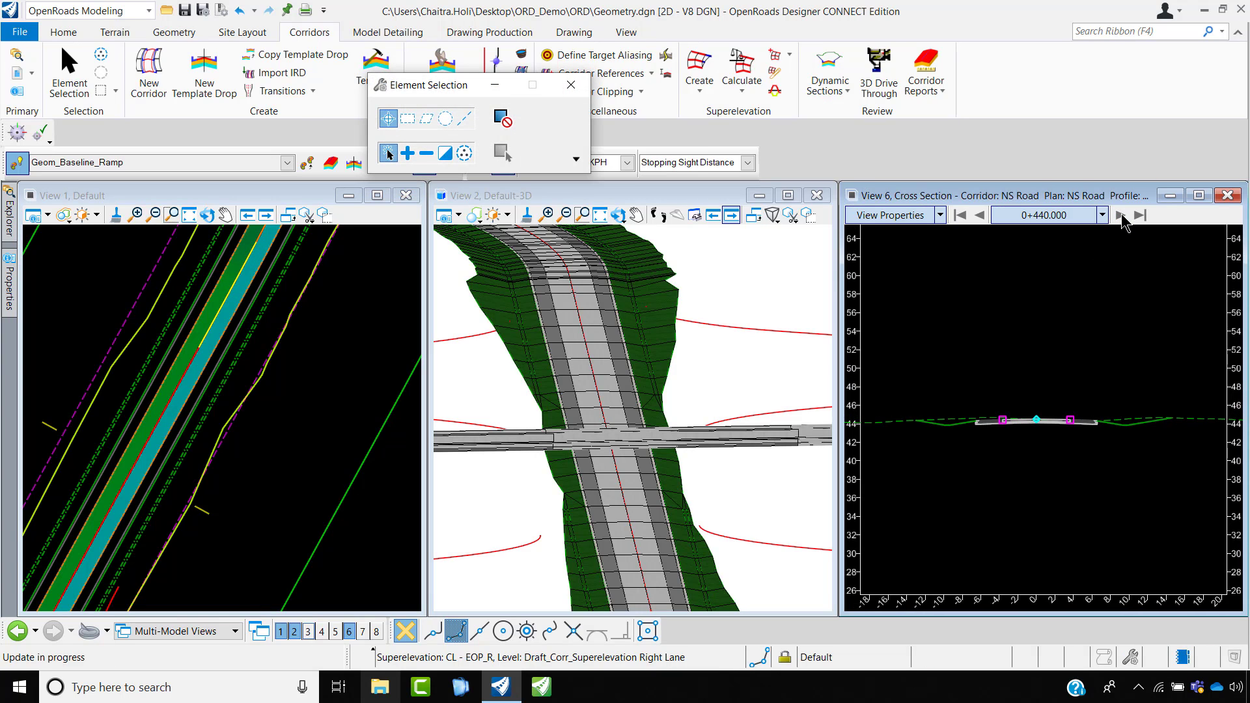
left_click(1120, 216)
- Jump the NS Road cross section to station 1+200, advance it to 1+291.023 and examine the superelevated roadway
scroll(179, 478, "down", 5)
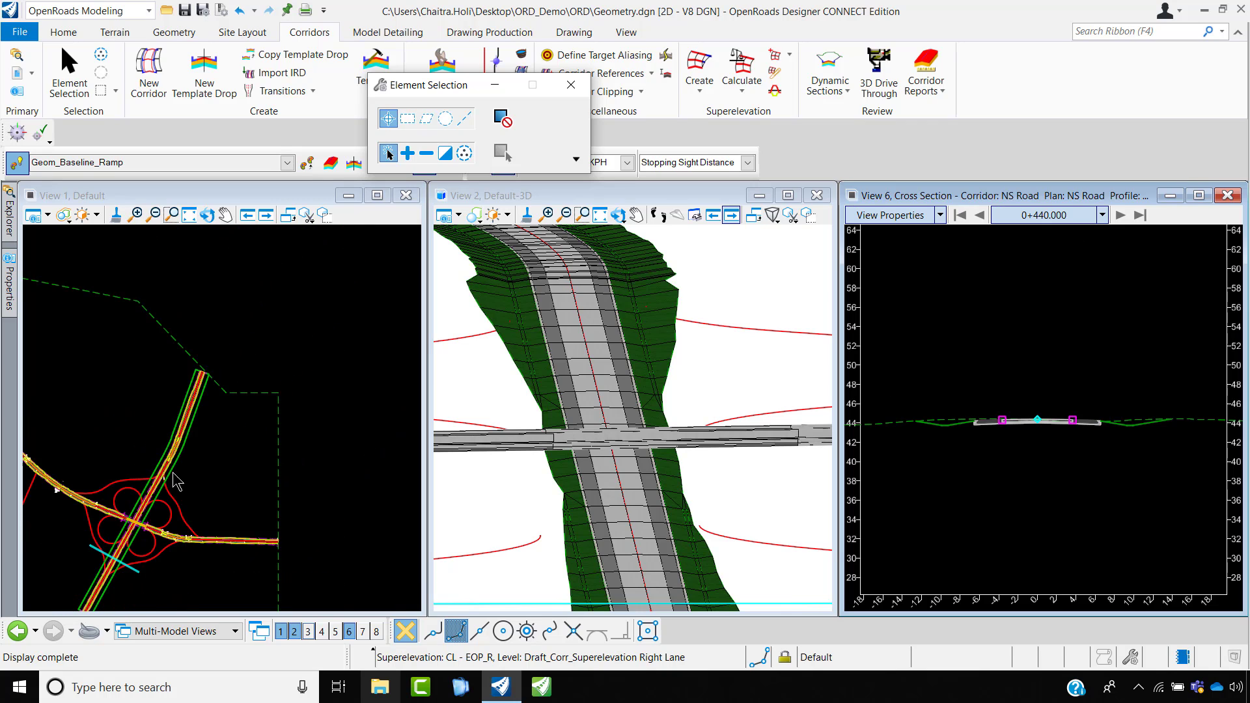
scroll(199, 419, "up", 4)
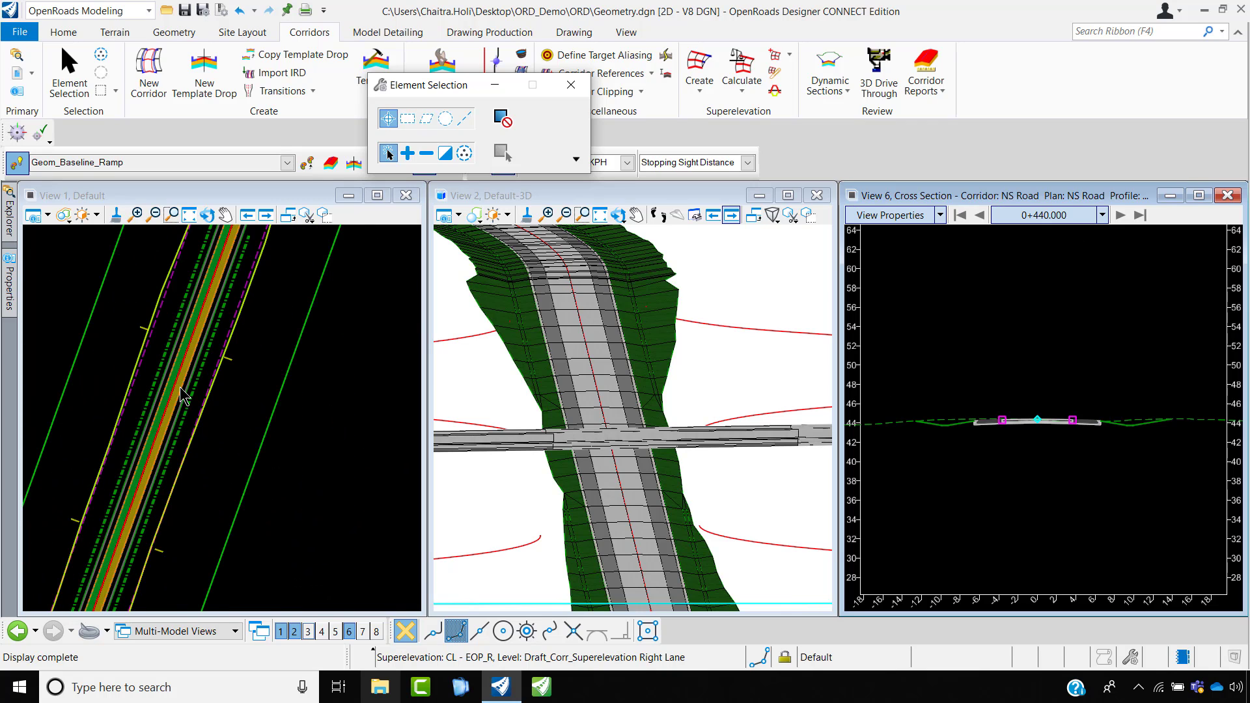
left_click(1102, 219)
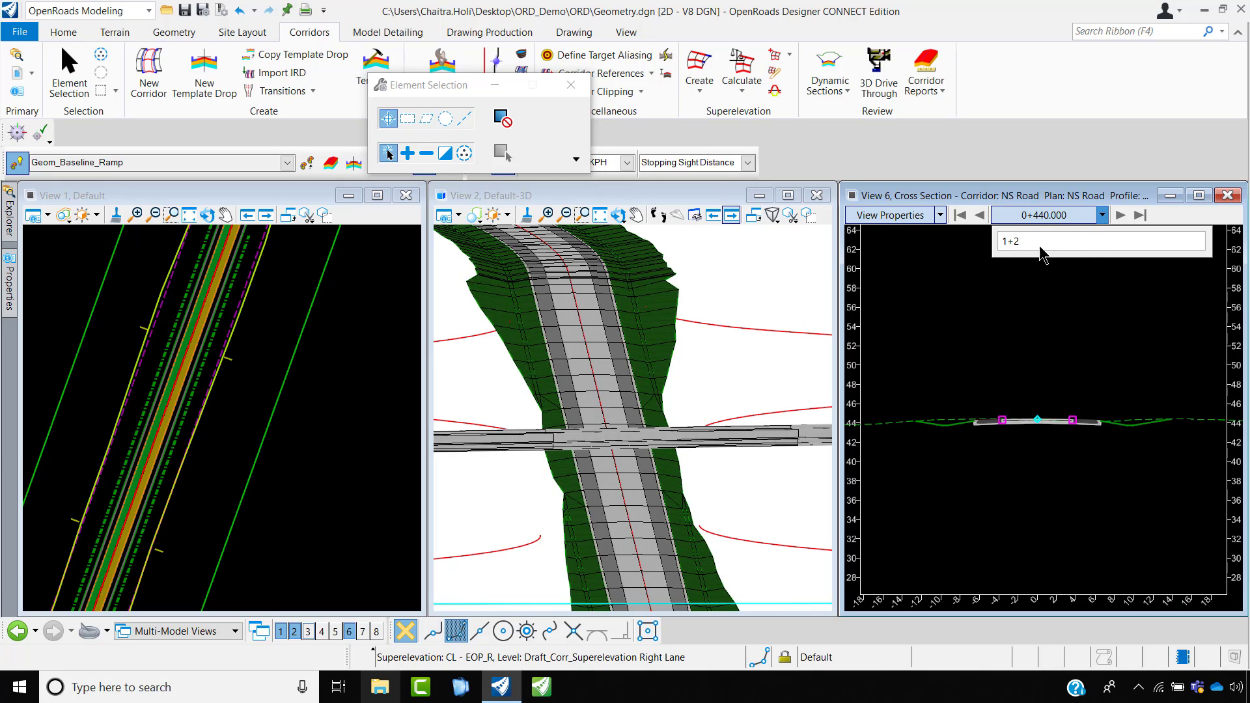
type("1+200")
key("Return")
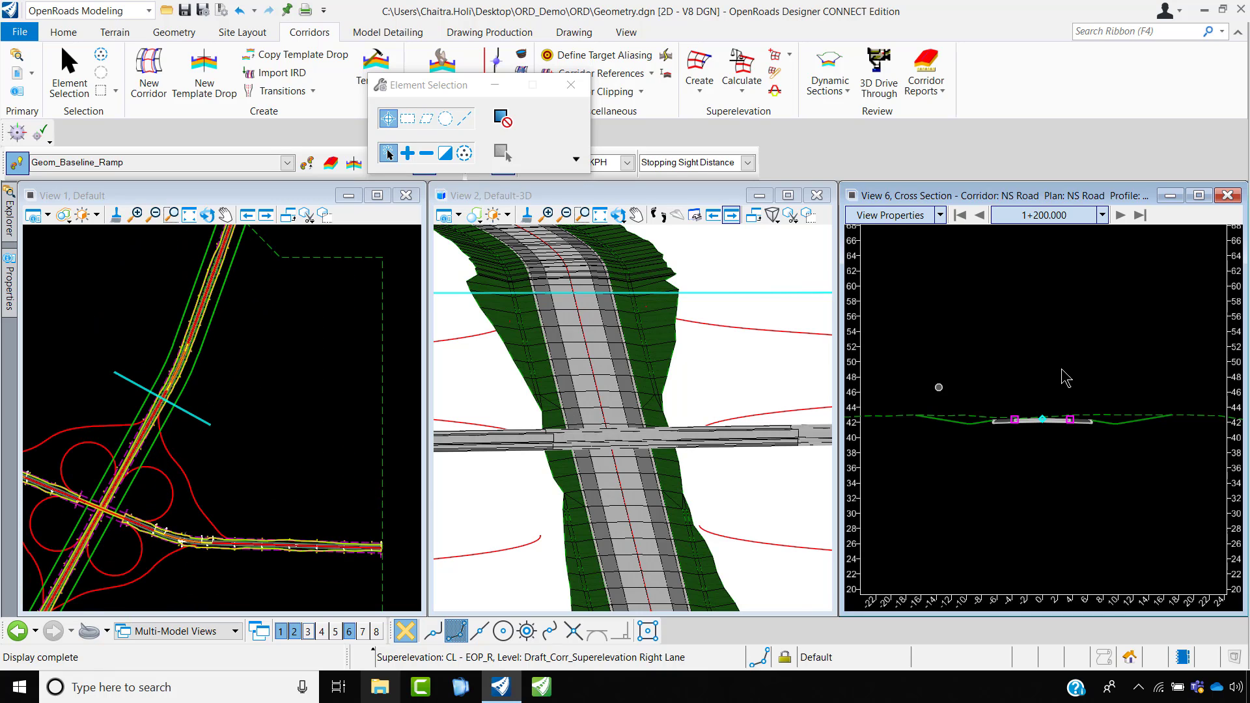
left_click(1119, 216)
left_click(1120, 216)
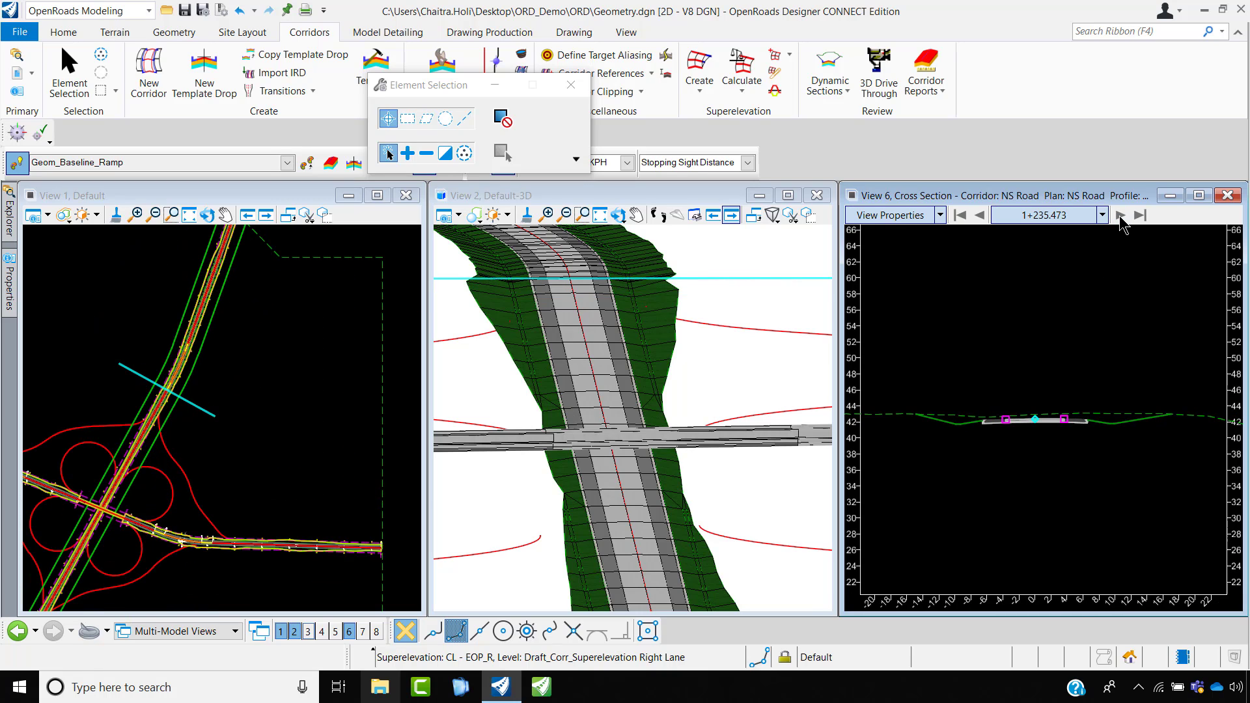
left_click(1119, 215)
left_click(1119, 215)
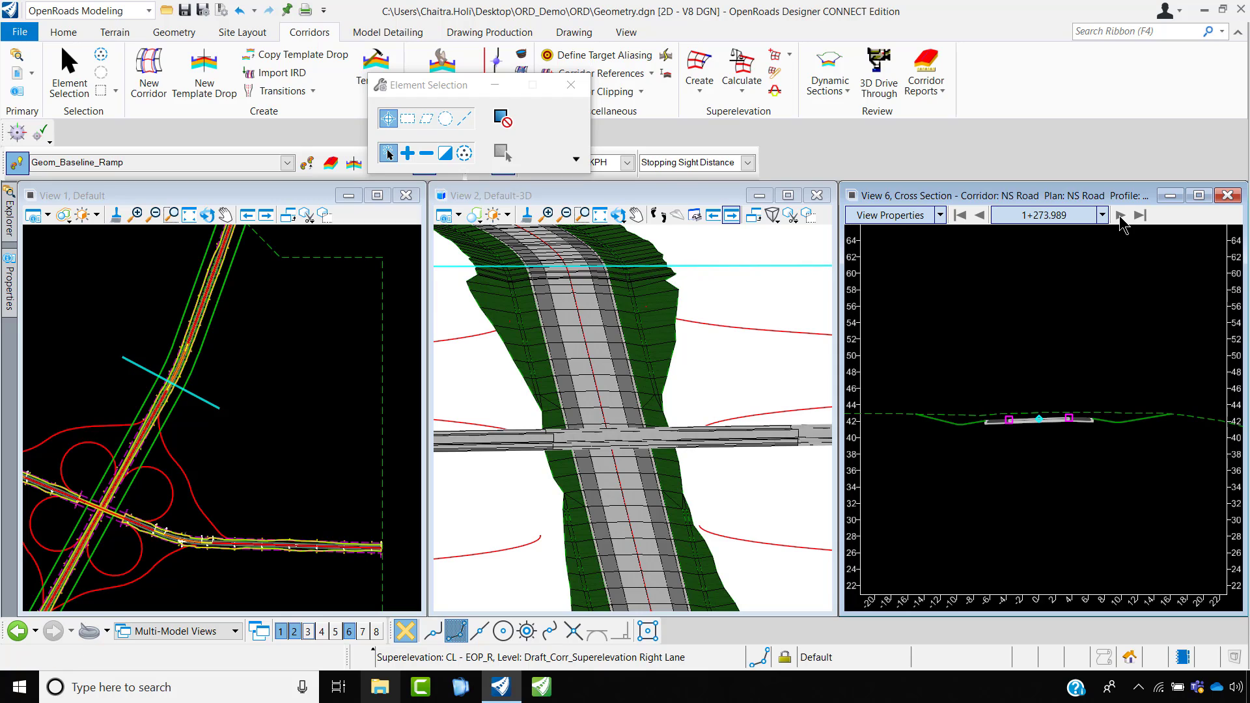
scroll(1044, 432, "up", 5)
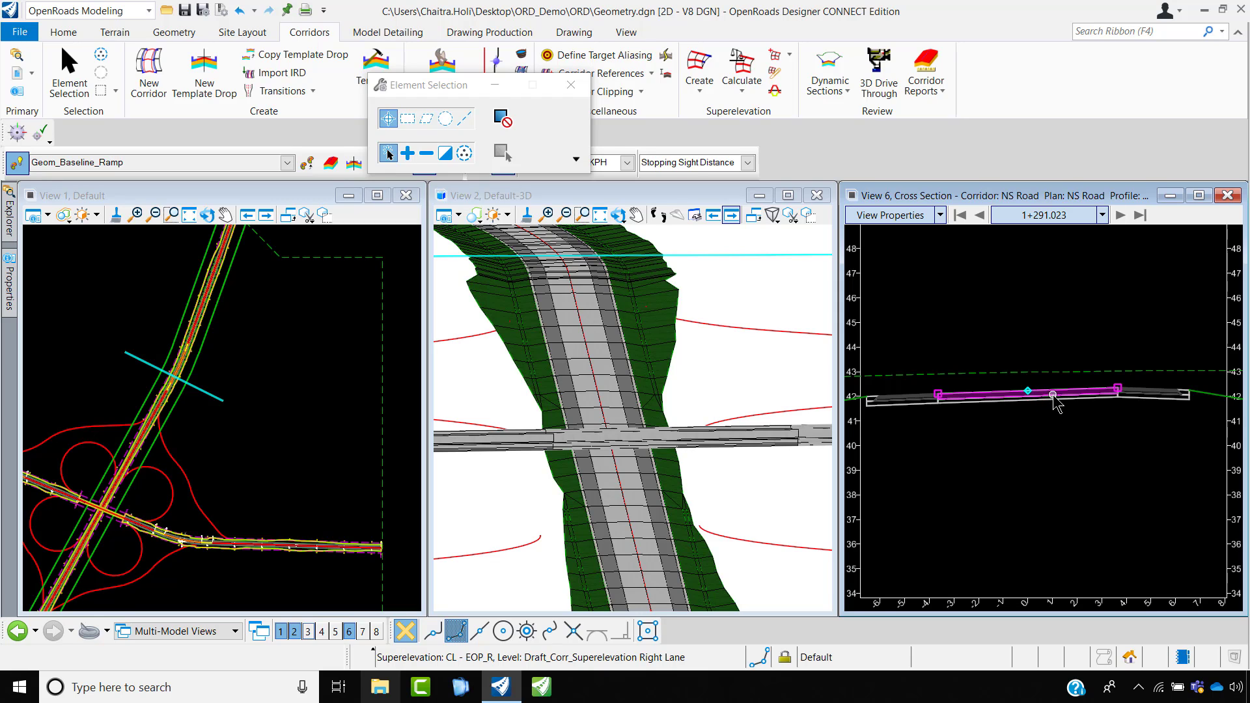
- Place a horizontal temporary dimension across the left lane, from the centreline to the left edge of pavement, above the section
scroll(1053, 402, "down", 2)
right_click(1014, 331)
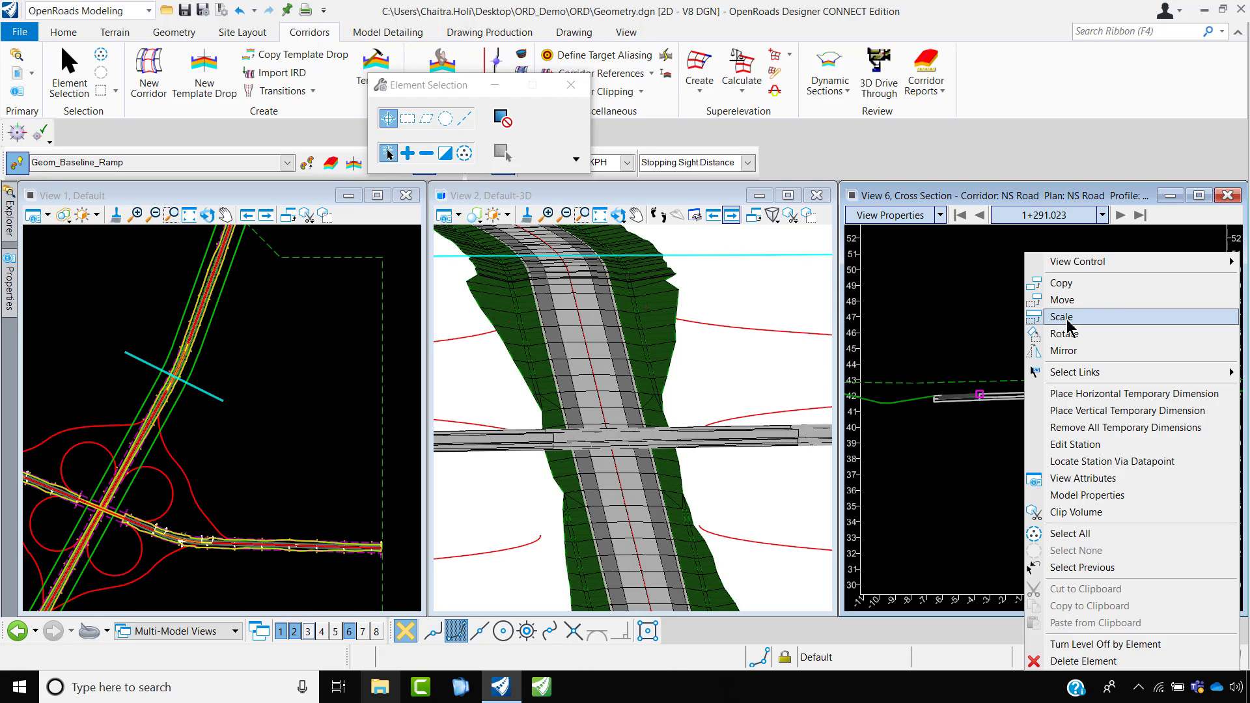
left_click(1074, 394)
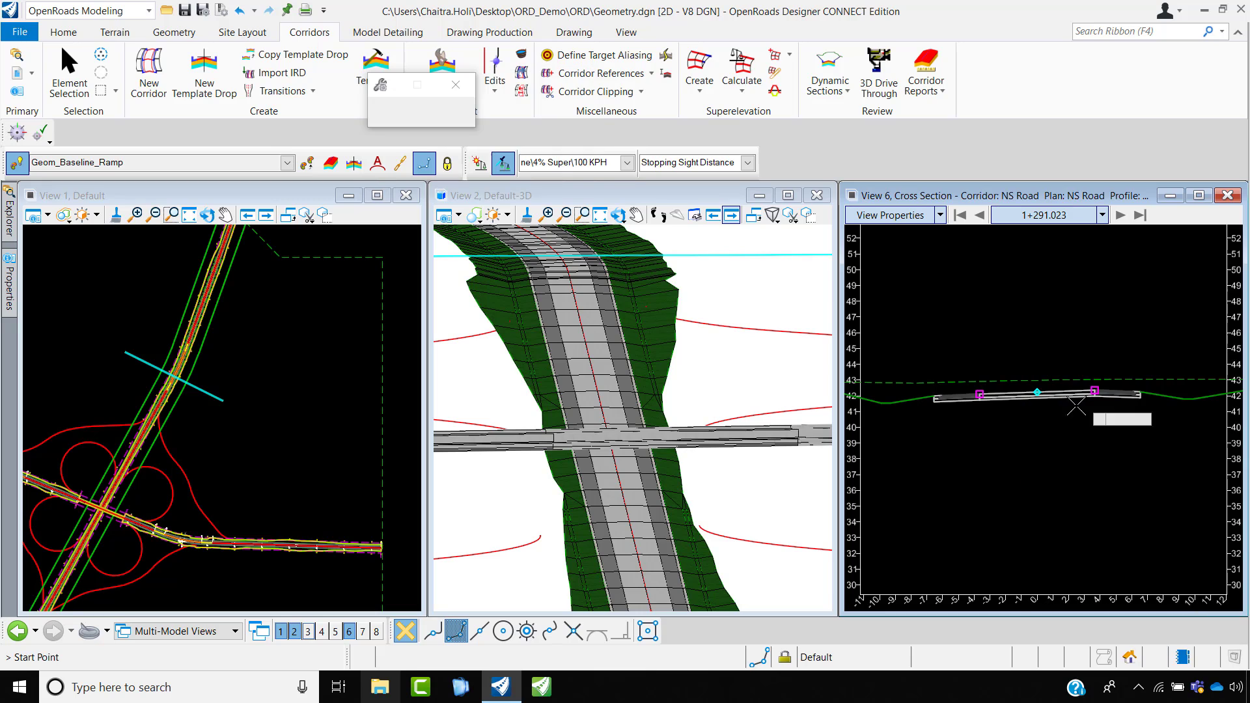
scroll(1034, 396, "up", 5)
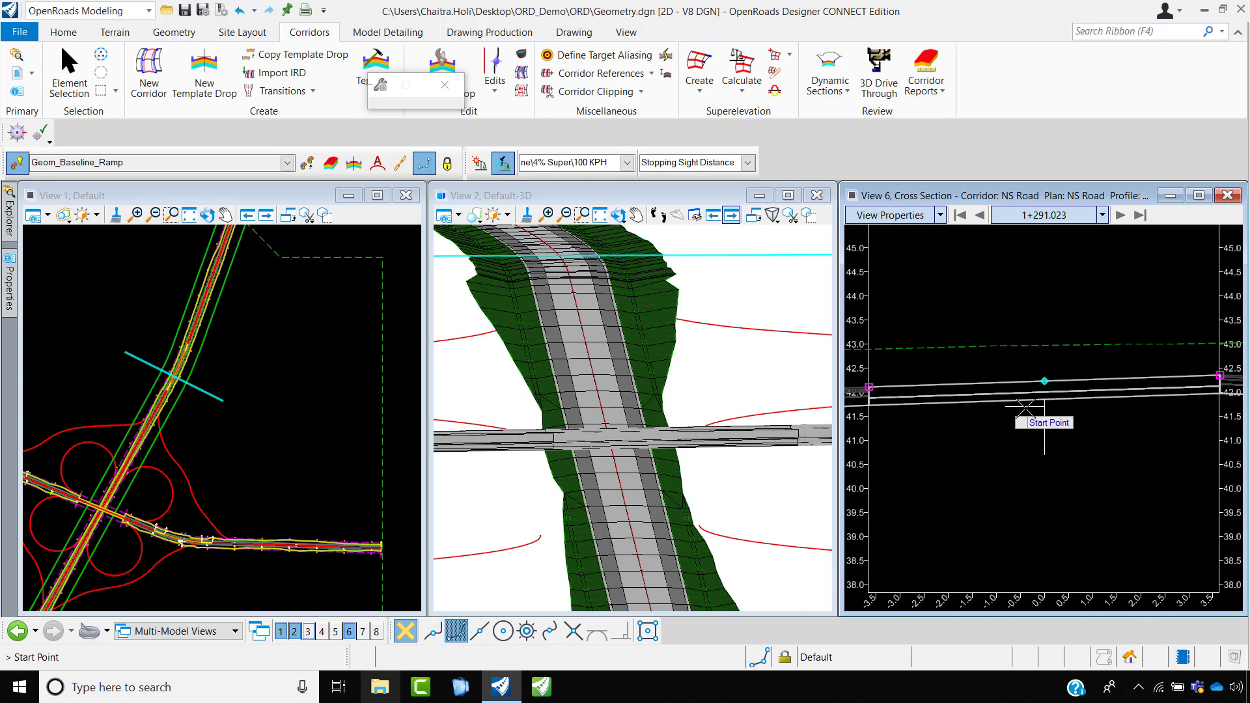
left_click(1043, 379)
scroll(1107, 371, "down", 2)
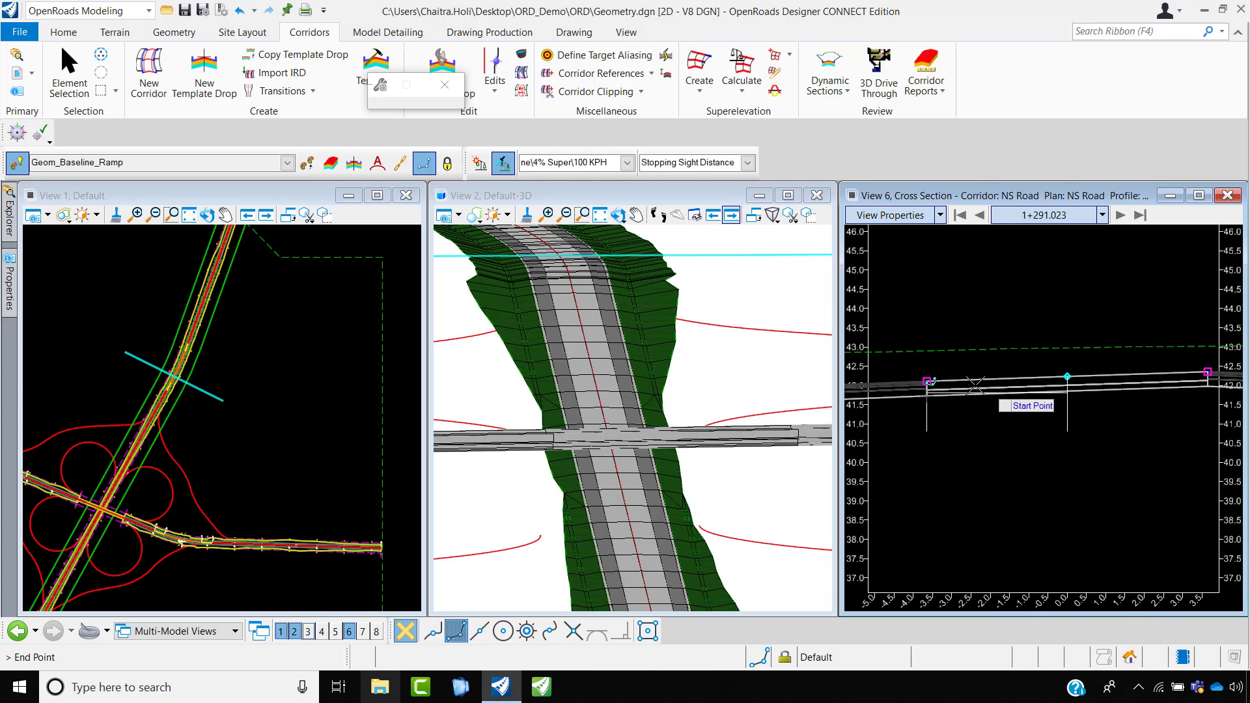
left_click(927, 380)
left_click(967, 279)
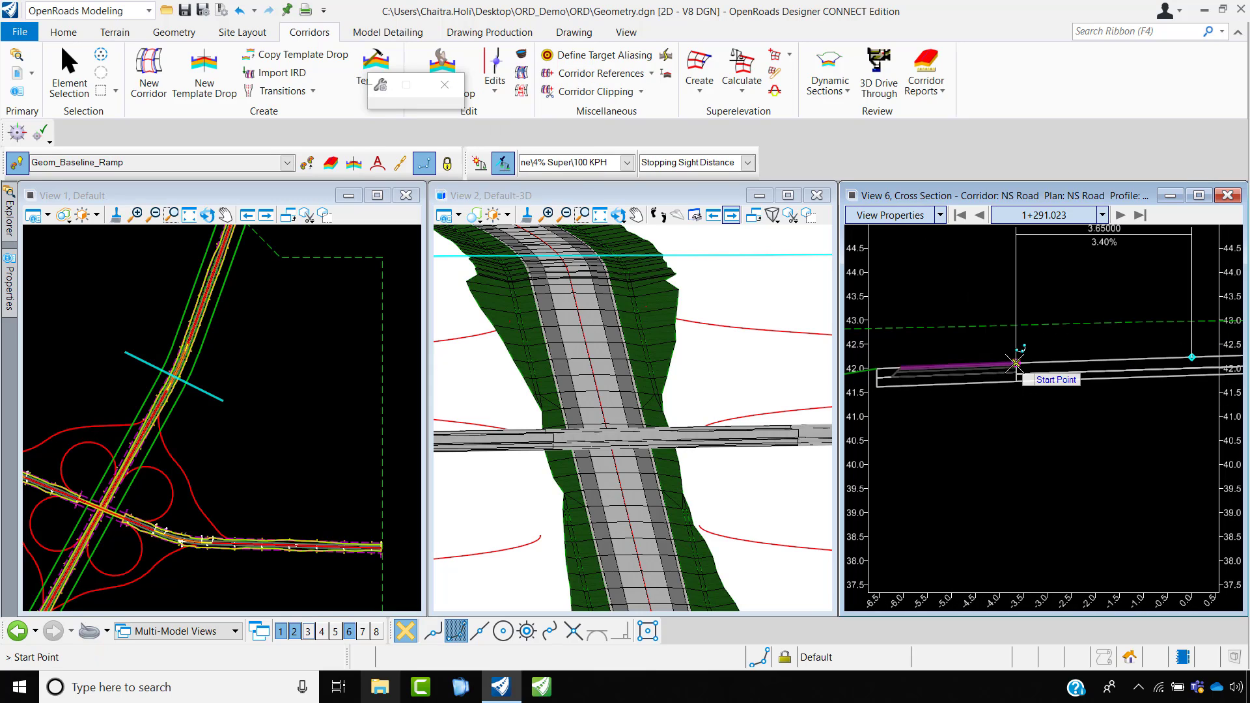
- Add a horizontal temporary dimension across the left shoulder, from the edge of pavement to the outer end of its top layer
left_click(1014, 362)
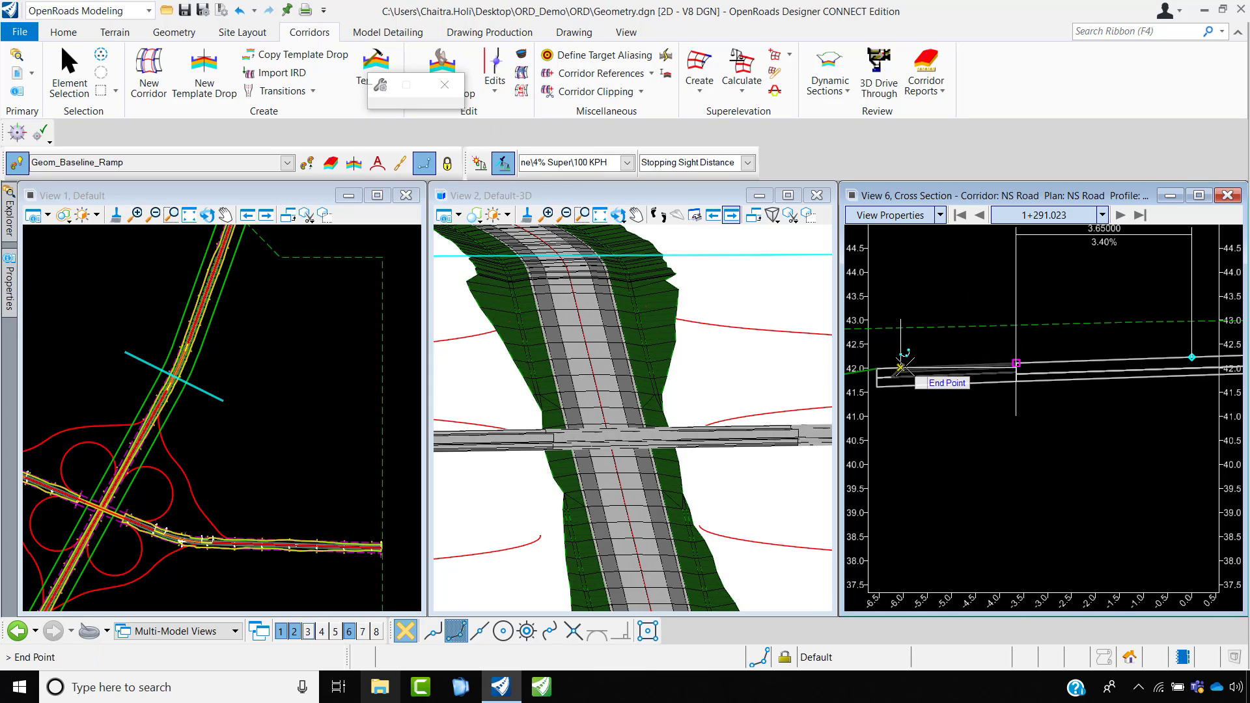
left_click(900, 367)
left_click(913, 244)
scroll(1001, 305, "down", 3)
- Dimension the narrow strip at the left shoulder's outer edge horizontally, placing the dimension beside the shoulder dimension
left_click(937, 338)
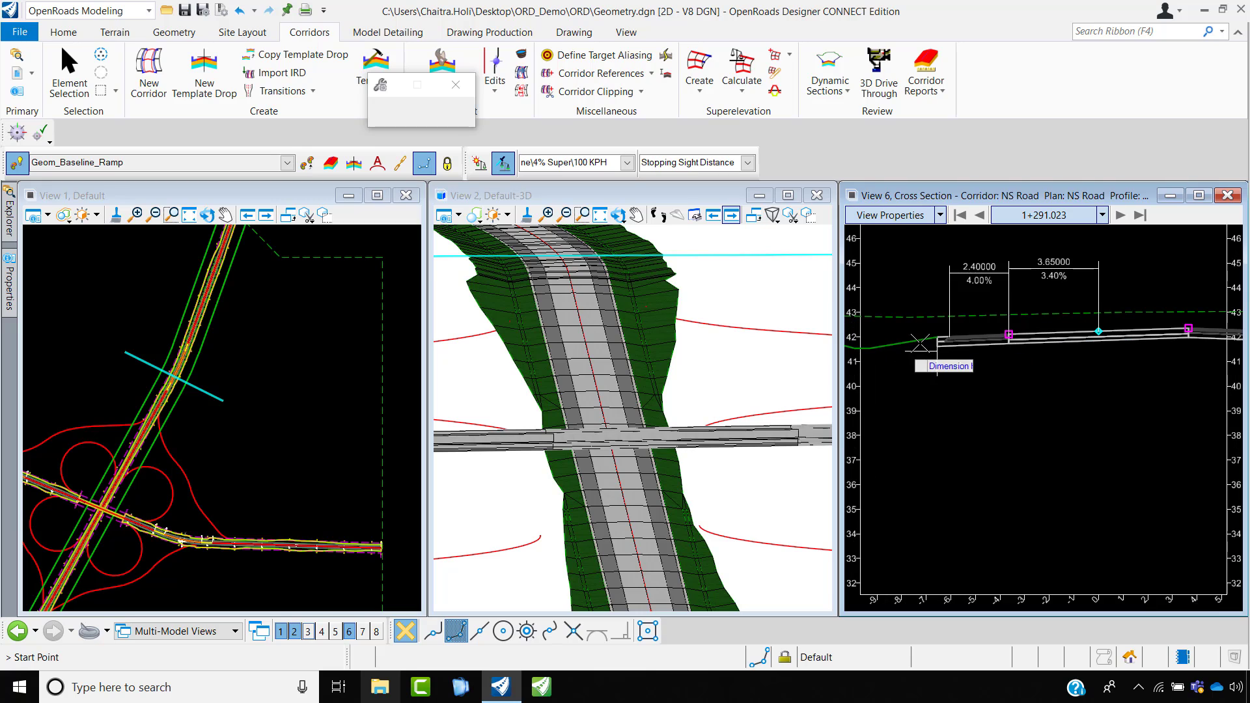
scroll(919, 343, "up", 4)
left_click(948, 331)
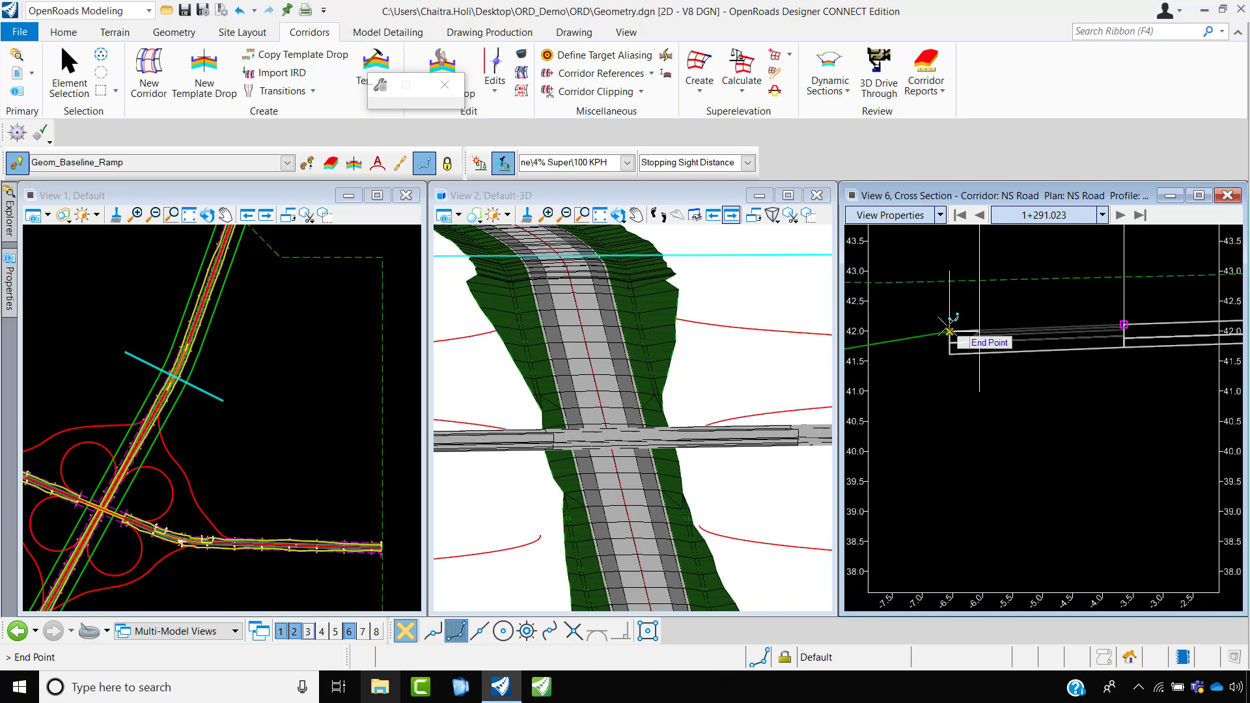
left_click(978, 329)
scroll(965, 315, "down", 2)
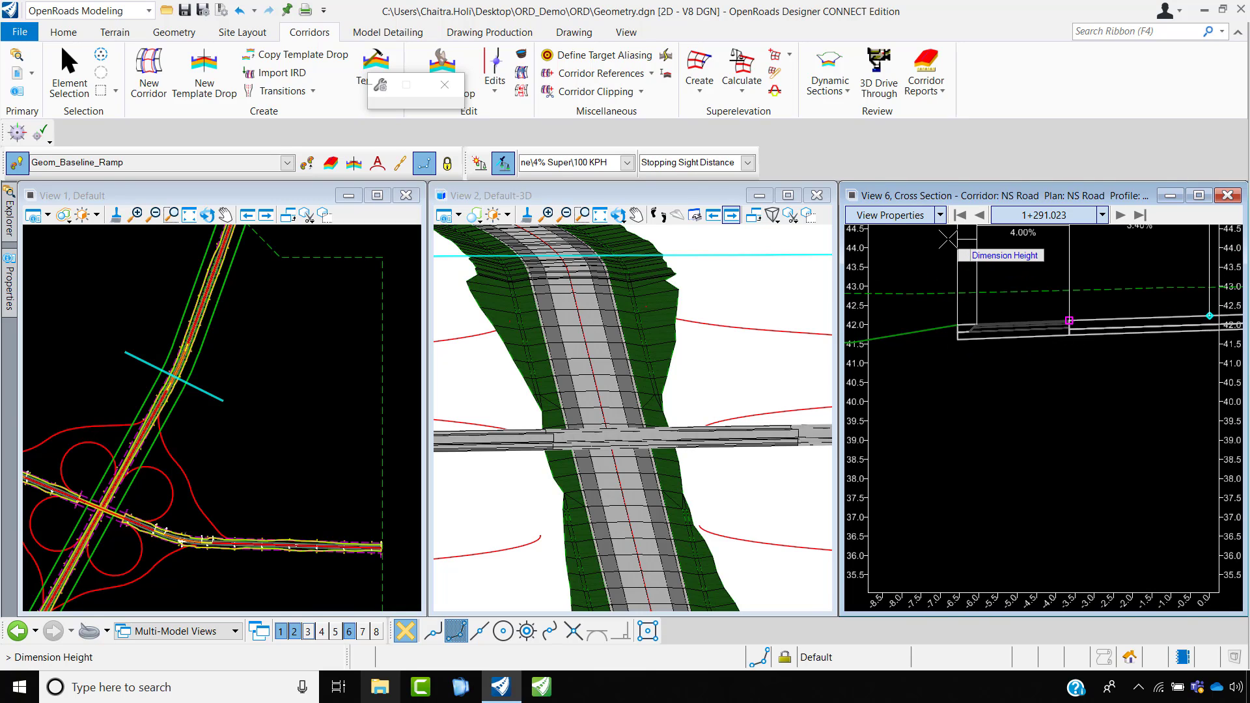
left_click(948, 240)
scroll(970, 287, "down", 2)
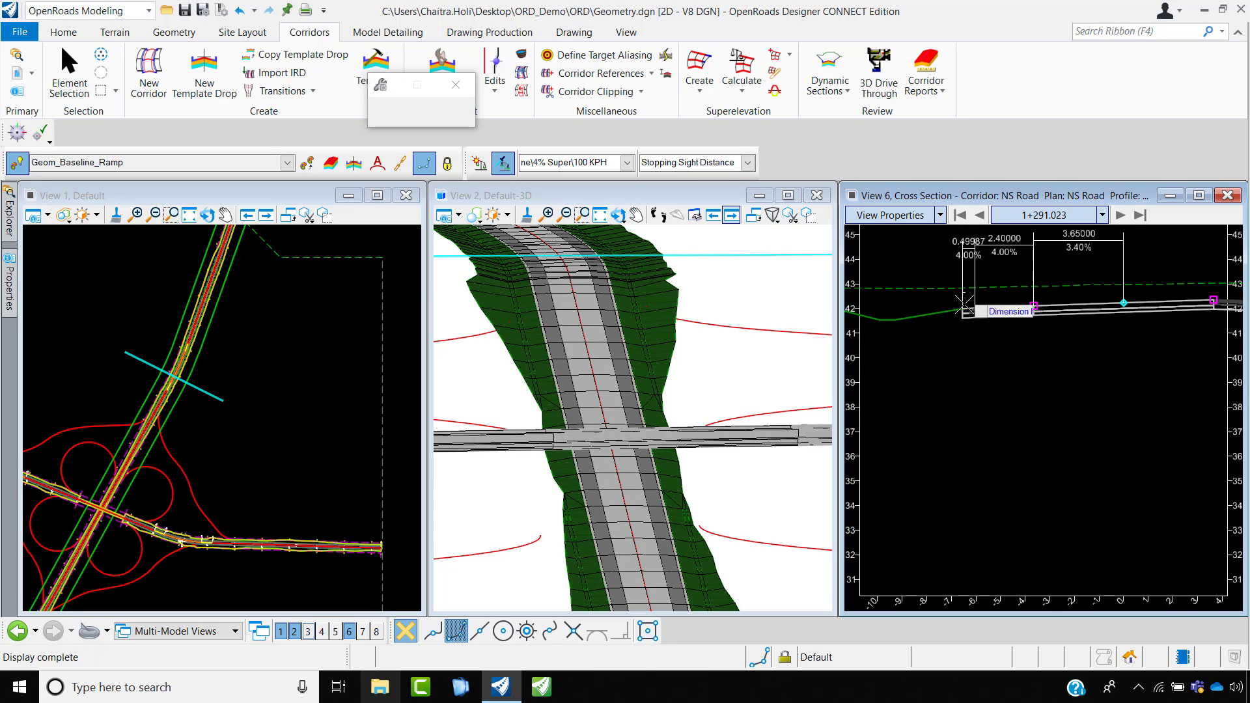
- Place a horizontal temporary dimension across the right lane, from the centreline to the right edge of pavement
scroll(945, 336, "down", 2)
scroll(1111, 306, "up", 3)
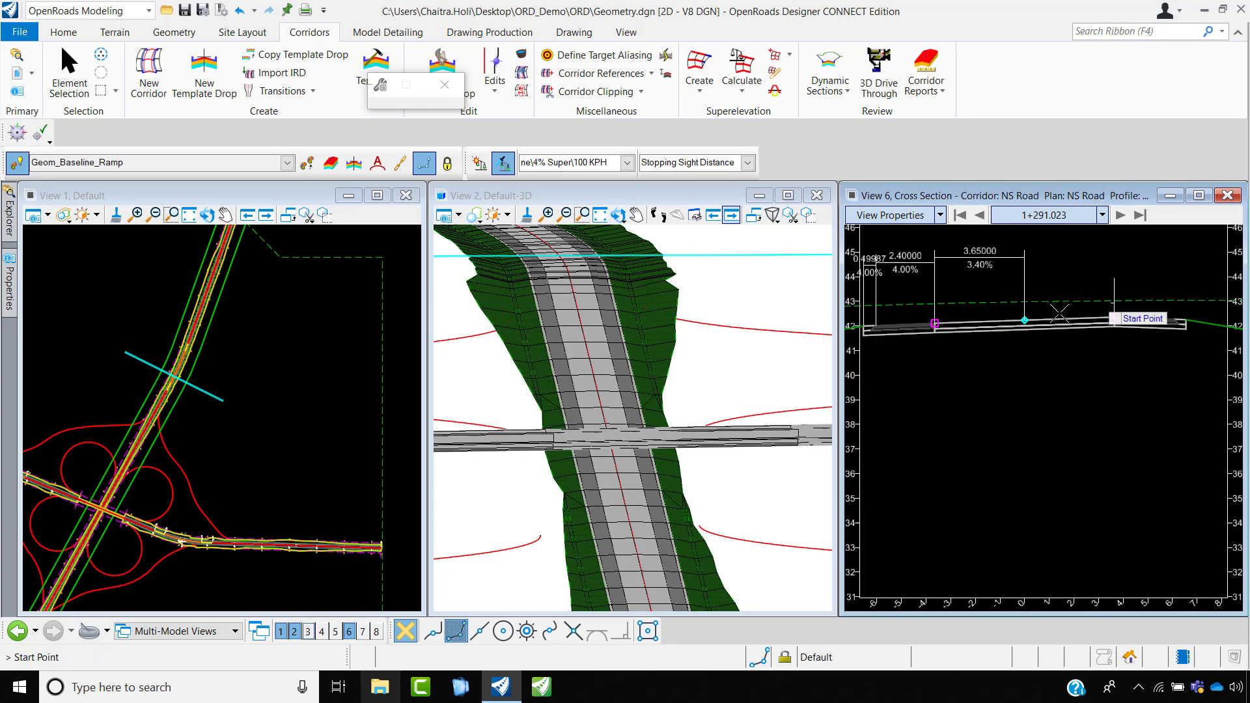
left_click(1005, 323)
left_click(1117, 320)
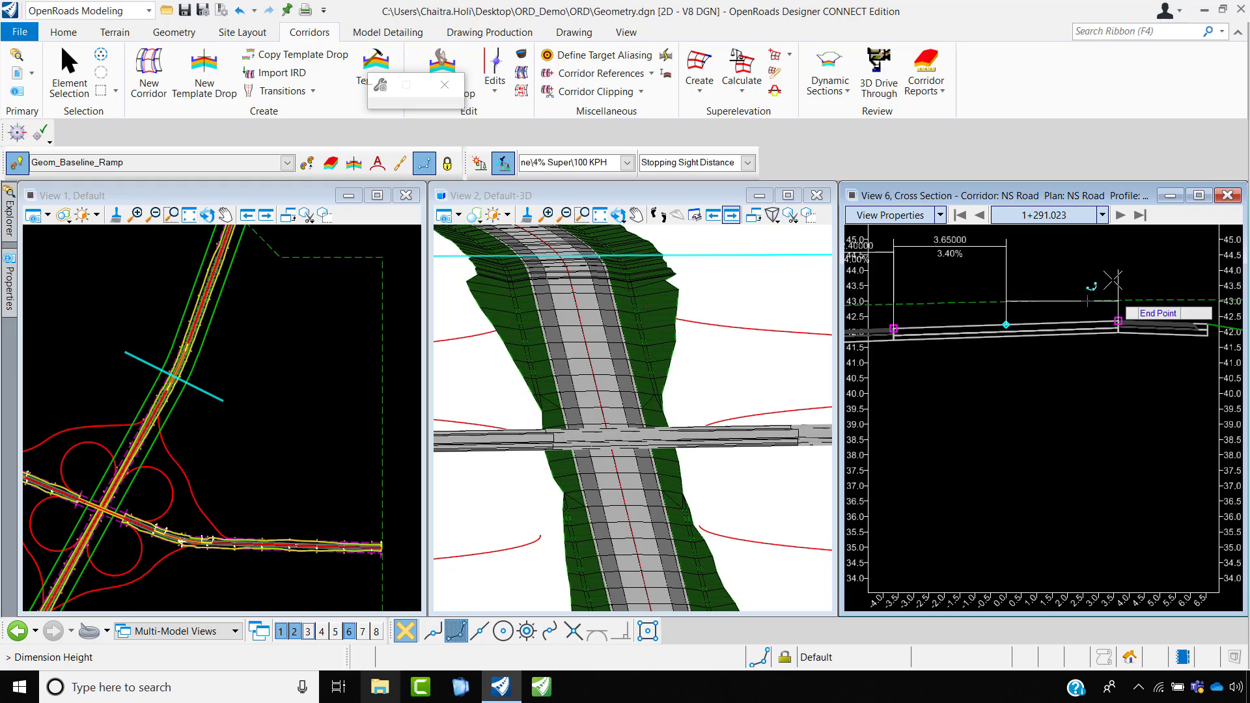
left_click(1135, 279)
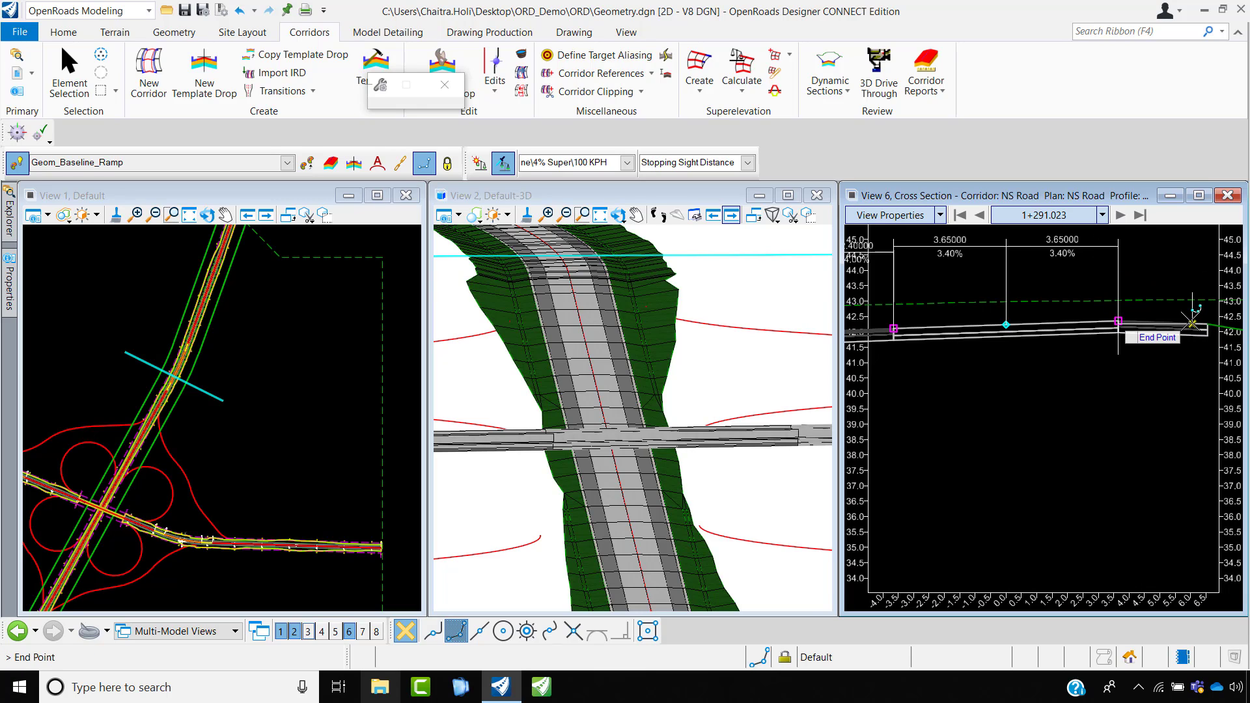
- Add a horizontal temporary dimension across the right shoulder, from the right edge of pavement to the outer end of its top layer
scroll(1191, 322, "up", 3)
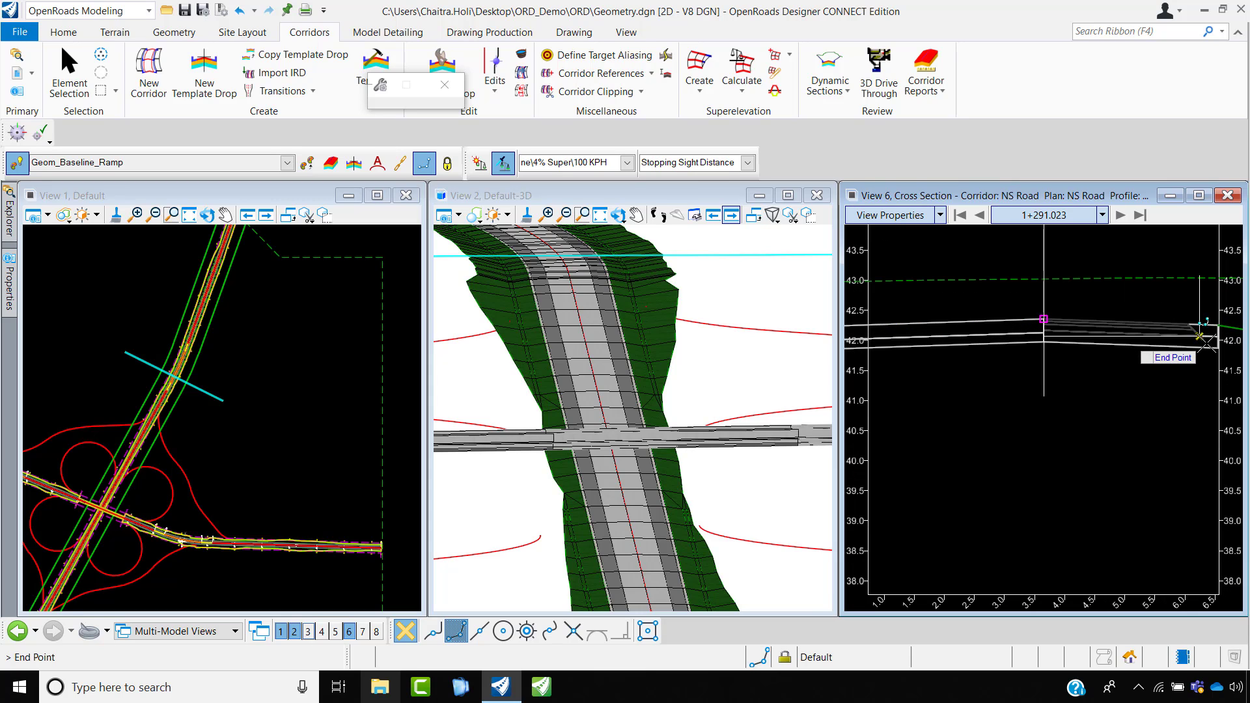
scroll(1141, 289, "down", 3)
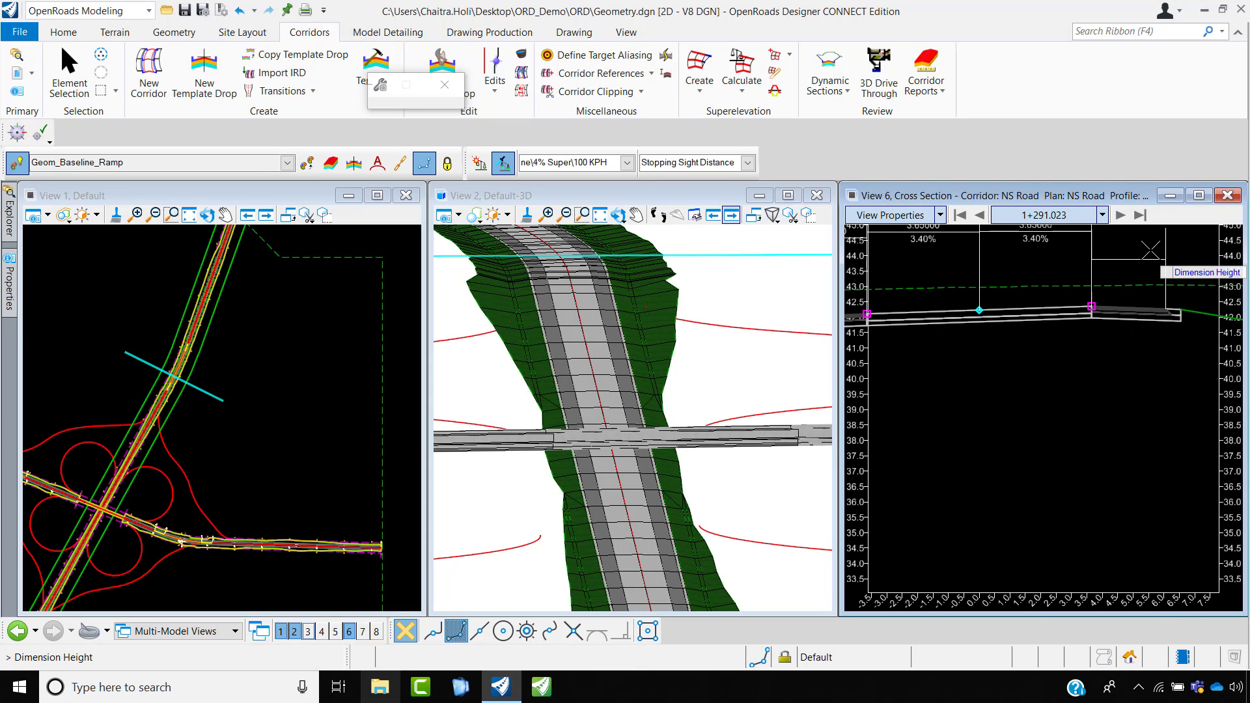
left_click(1150, 249)
scroll(1147, 304, "down", 1)
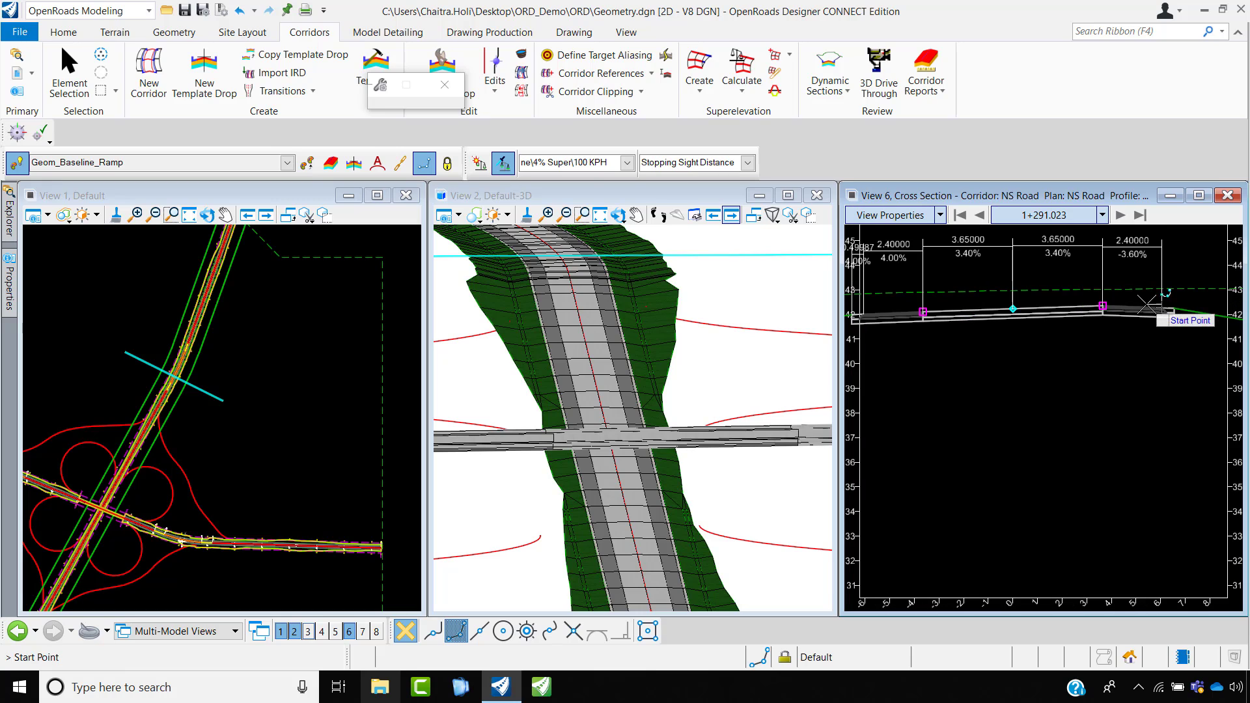
key("Escape")
scroll(1143, 411, "down", 1)
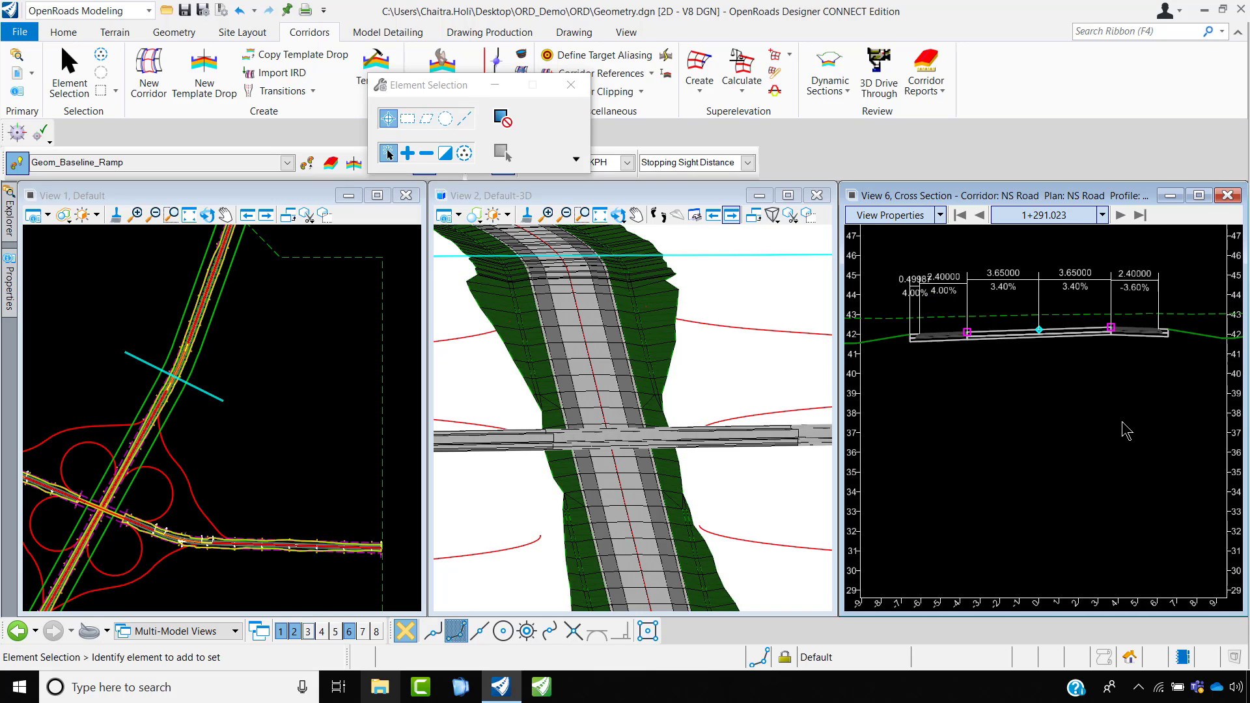
scroll(1073, 359, "up", 2)
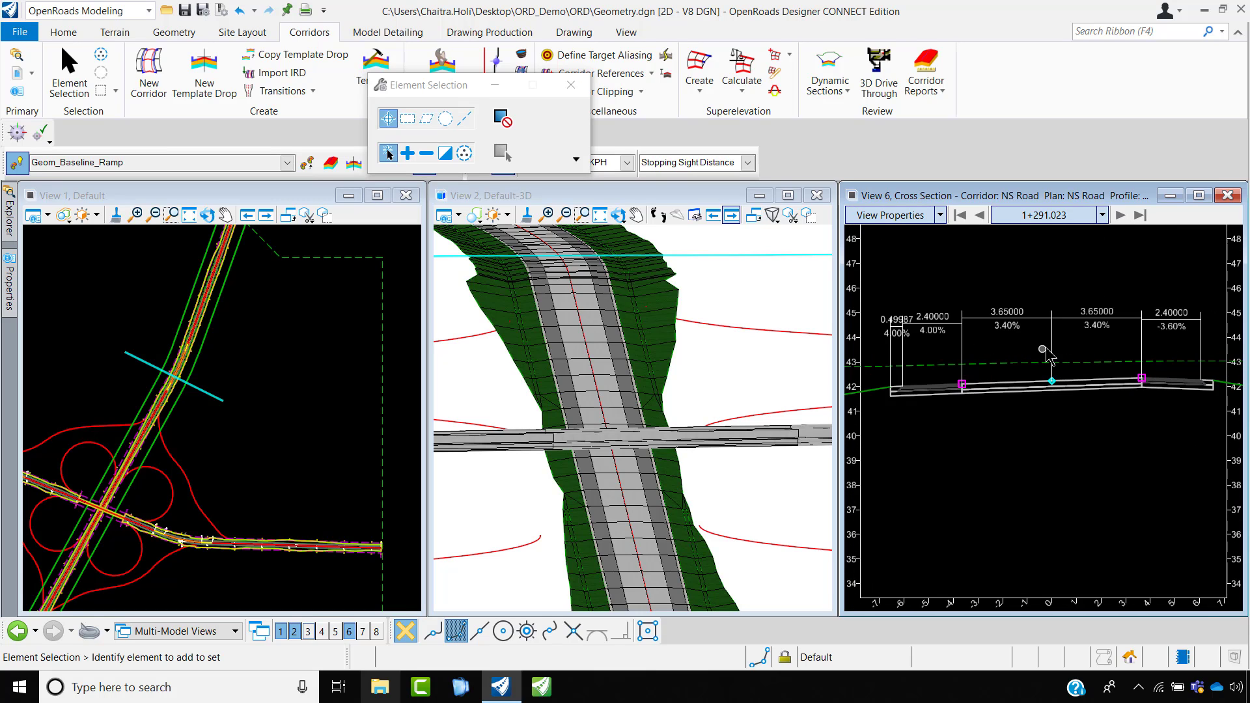
scroll(1195, 387, "up", 2)
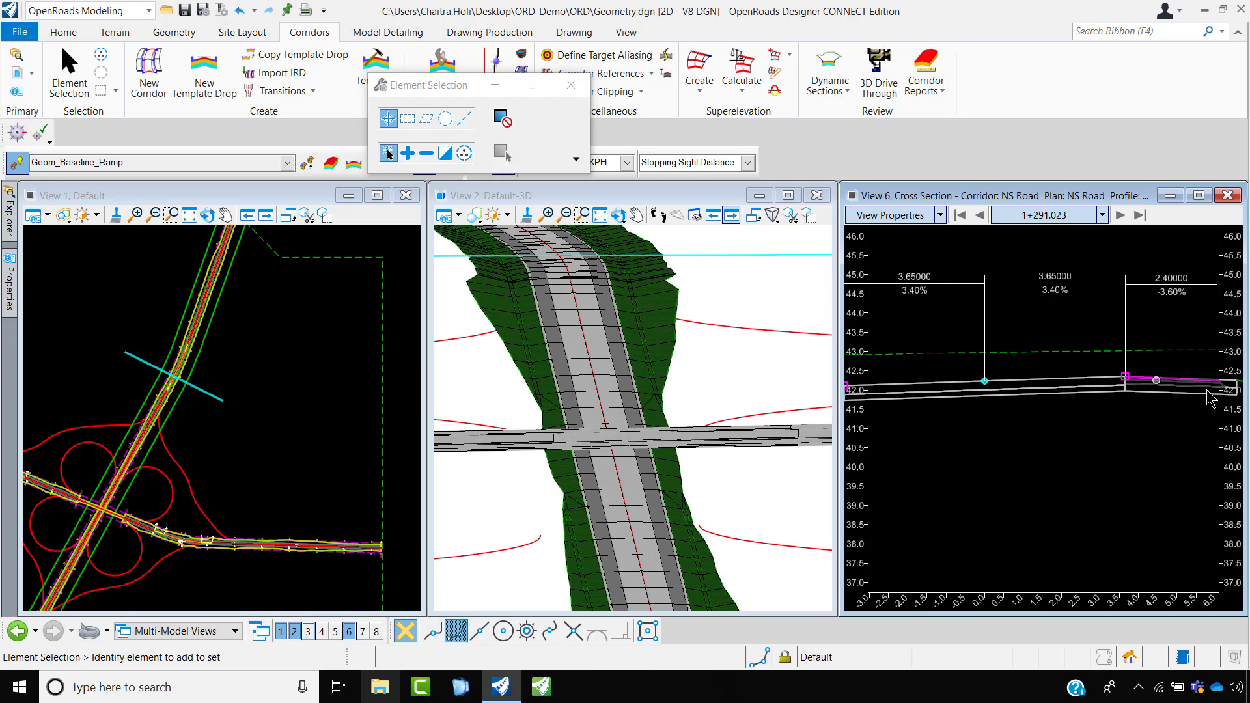
scroll(1107, 398, "down", 2)
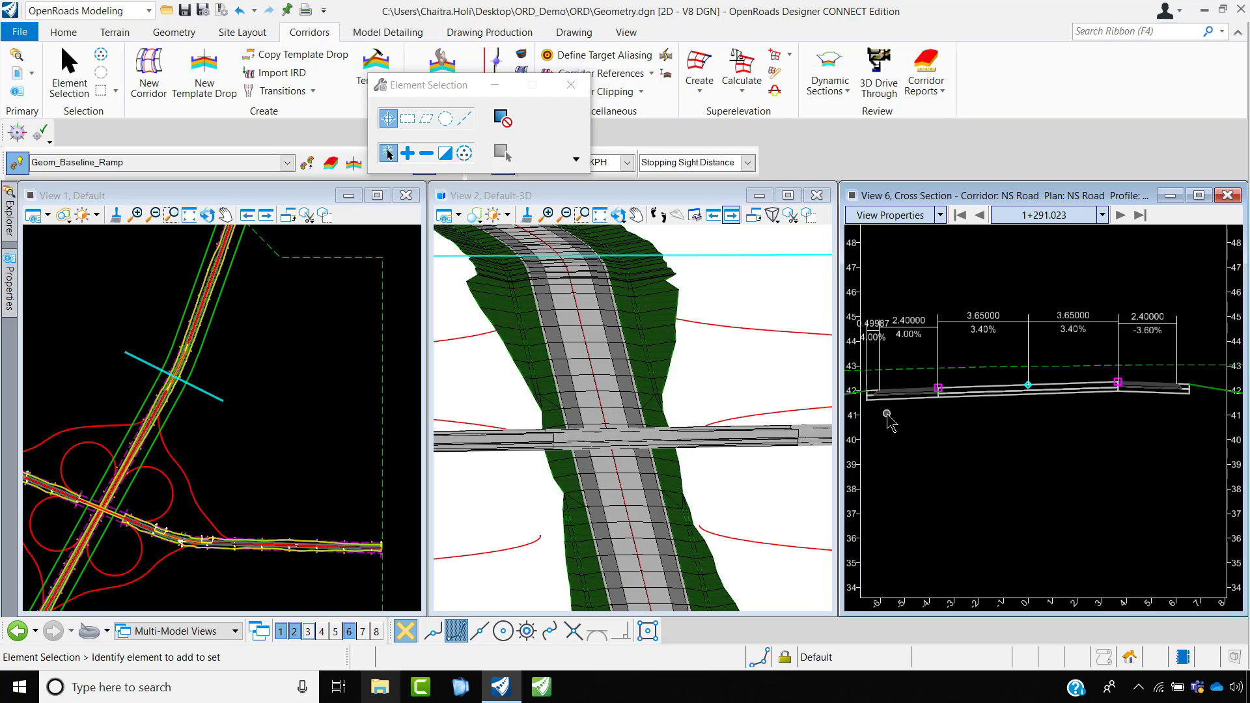
- Step the NS Road cross section back to station 1+237.000 to check the lane and shoulder slopes through the transition
left_click(1120, 215)
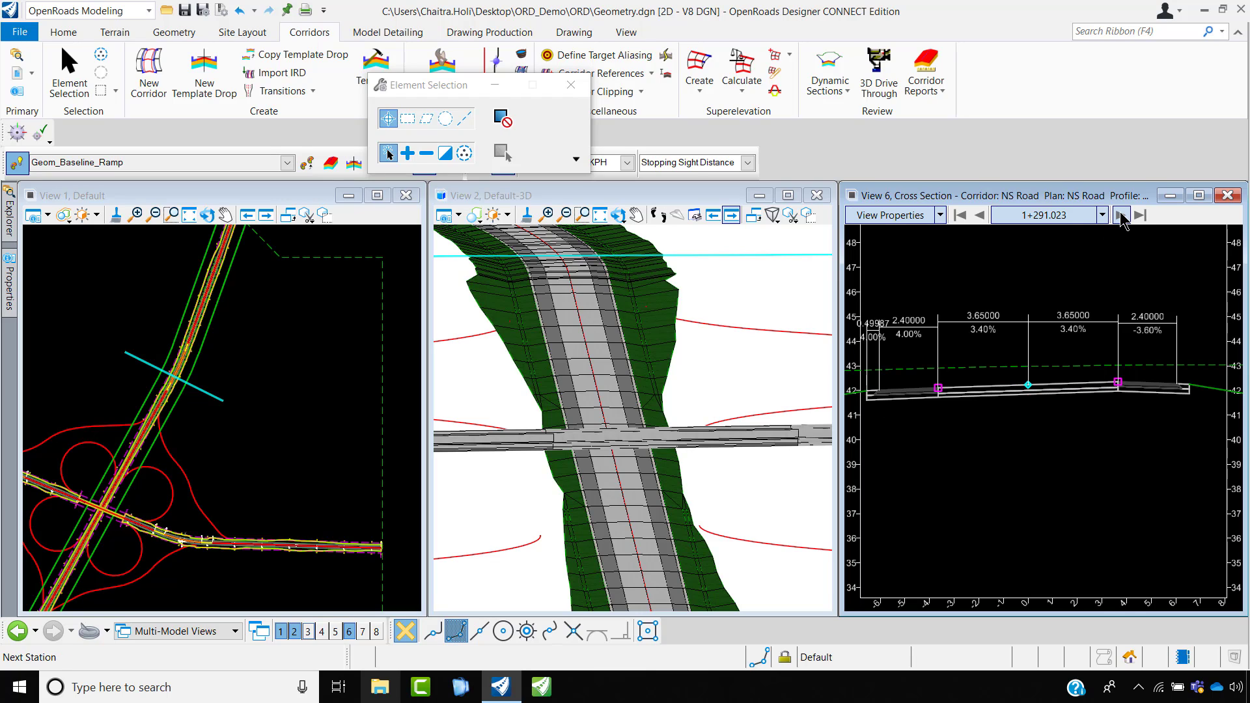
left_click(980, 215)
left_click(979, 215)
left_click(979, 215)
left_click(980, 215)
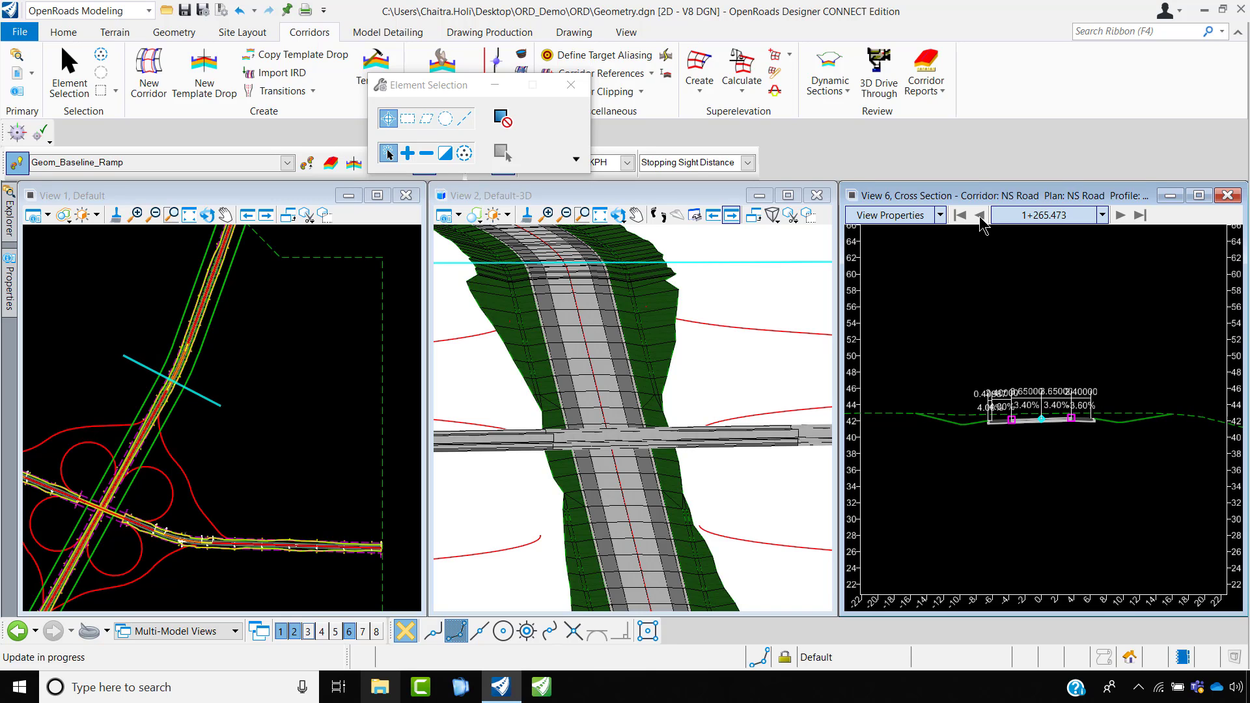
left_click(979, 215)
left_click(979, 216)
left_click(980, 216)
left_click(980, 216)
left_click(979, 216)
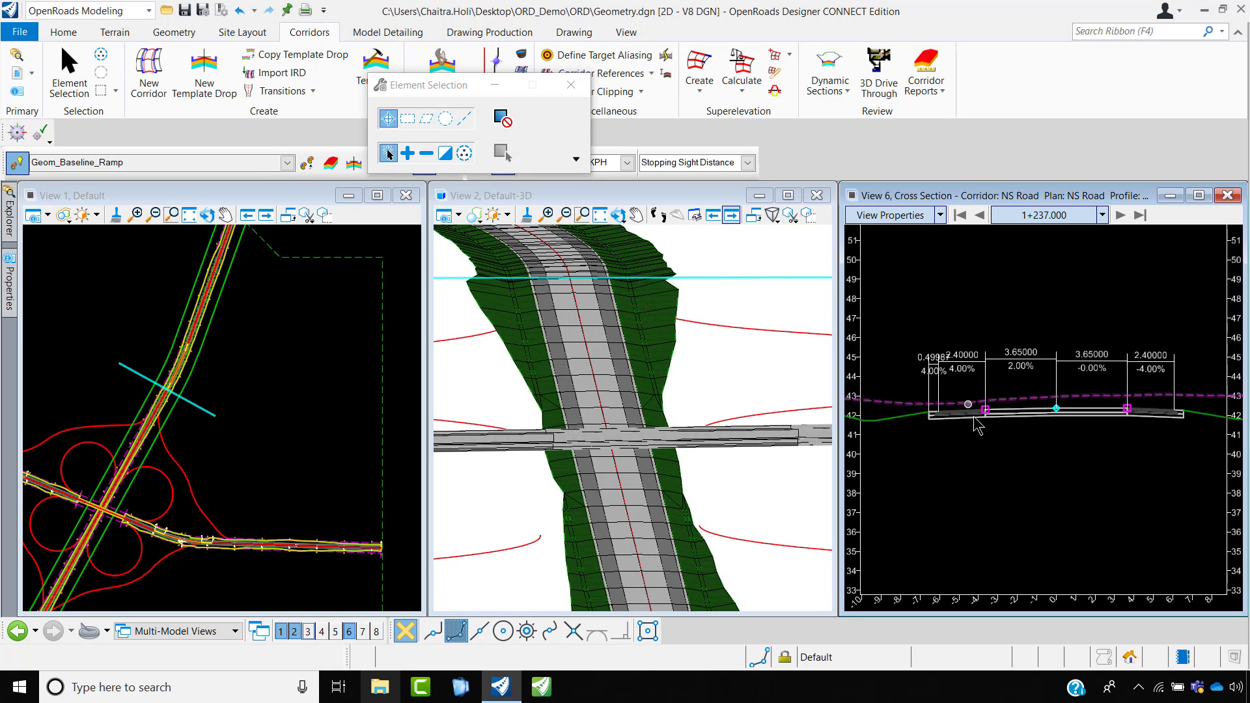
- Open the Superelevation Editor for the NS Road superelevation section in plan
scroll(239, 416, "down", 3)
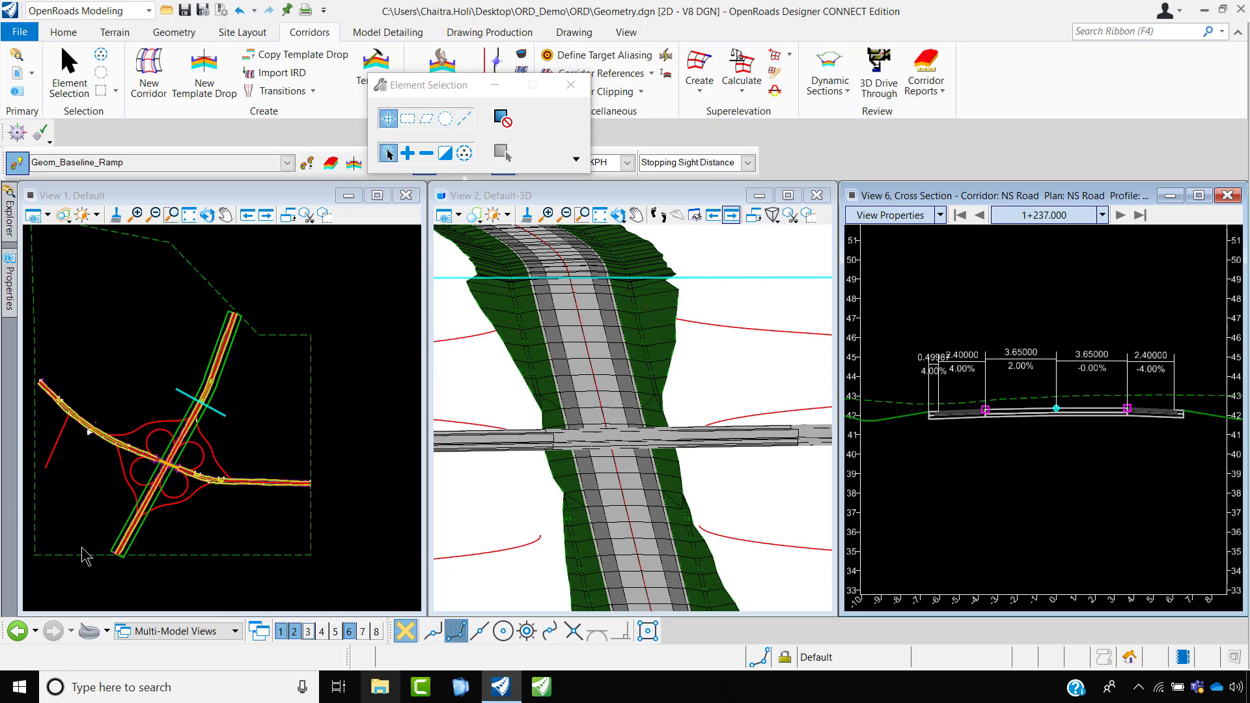
left_click(571, 84)
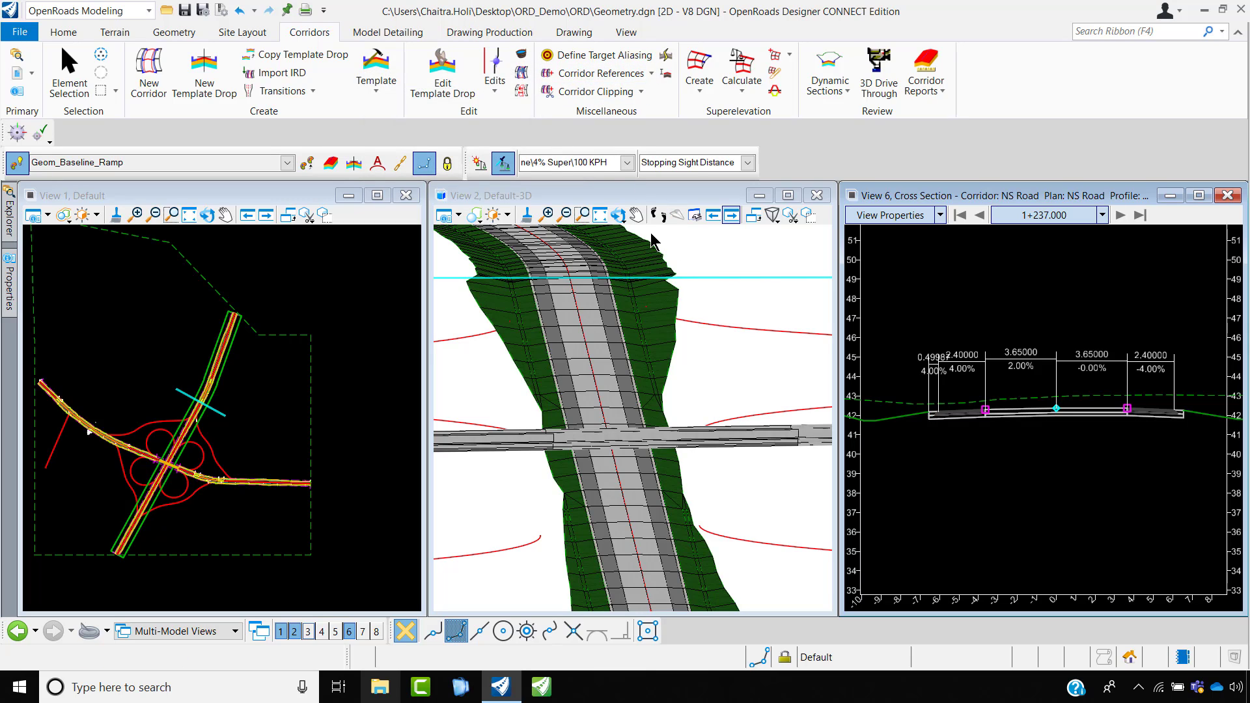
left_click(789, 55)
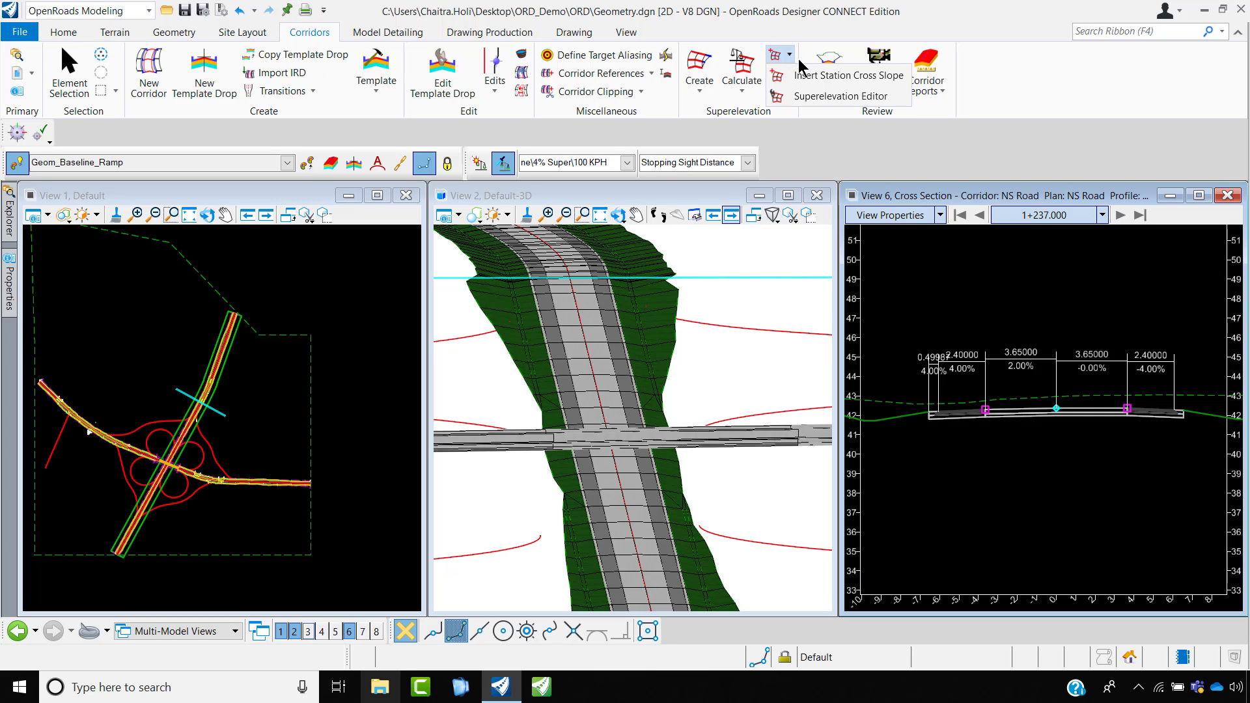
left_click(810, 96)
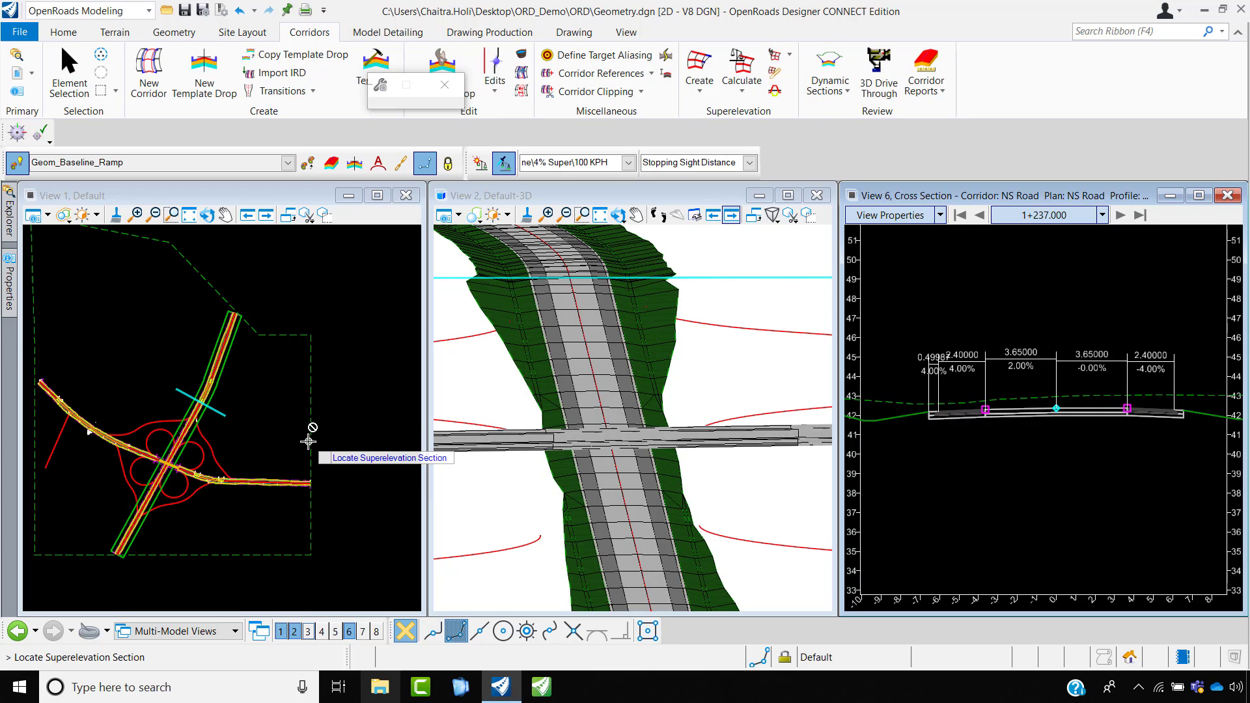
scroll(130, 530, "up", 3)
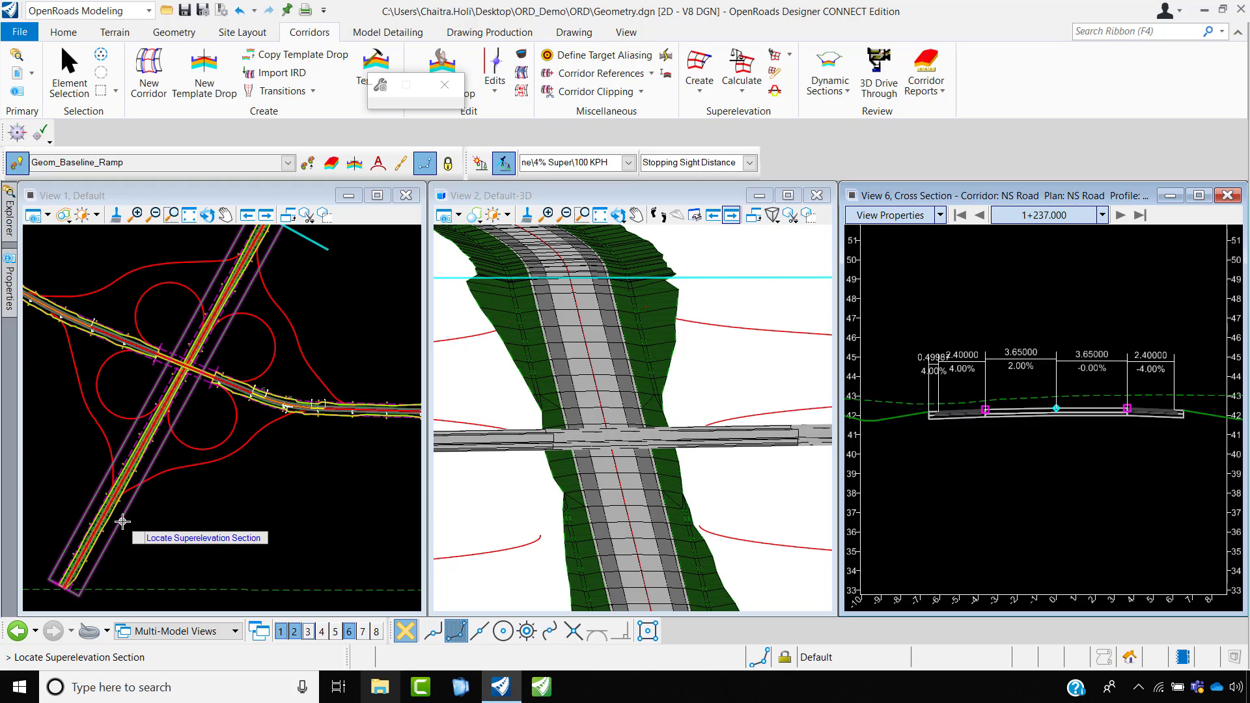
left_click(122, 521)
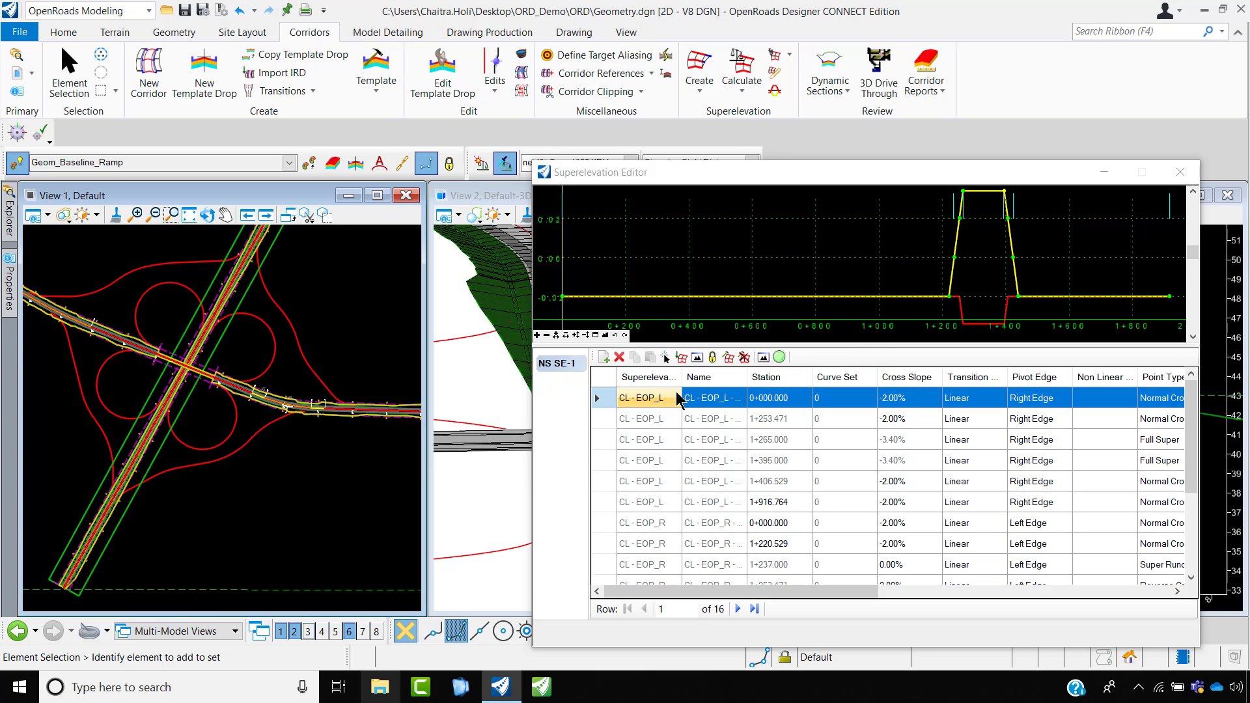
- Review the stations, cross slopes, pivot edges and point types of both NS Road lanes in the superelevation table, and close the editor
left_click_drag(681, 376, 760, 378)
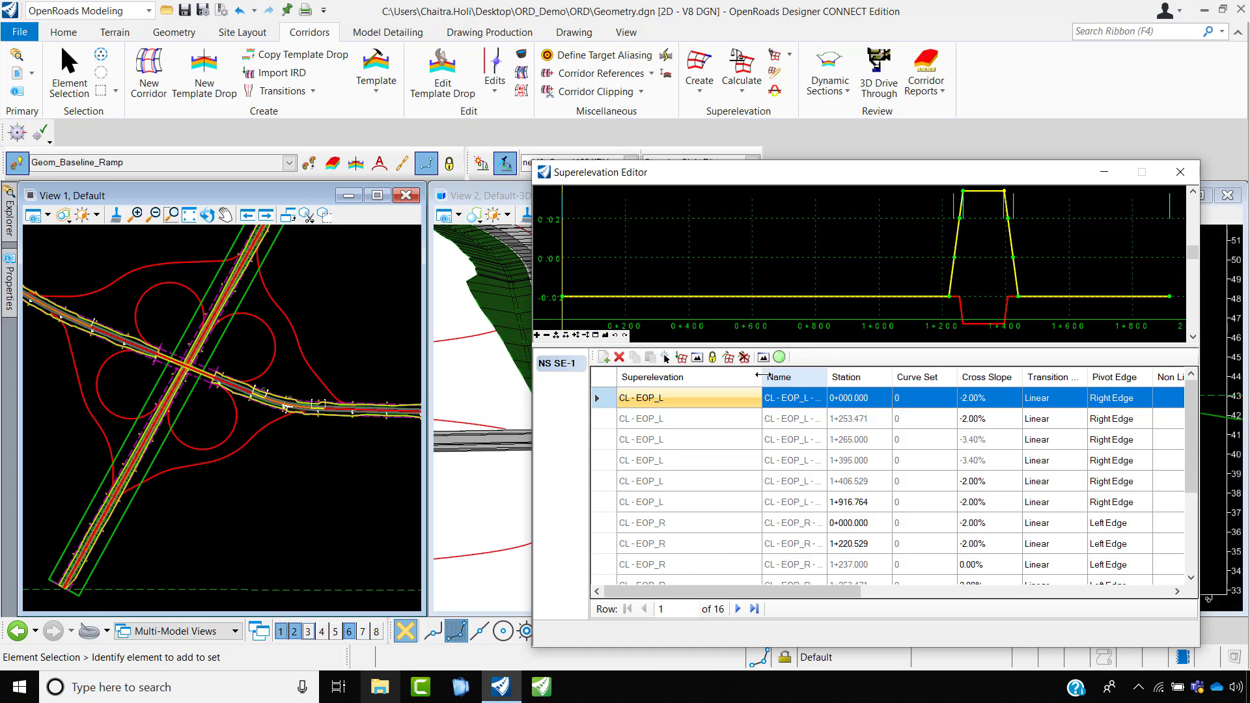
double_click(762, 376)
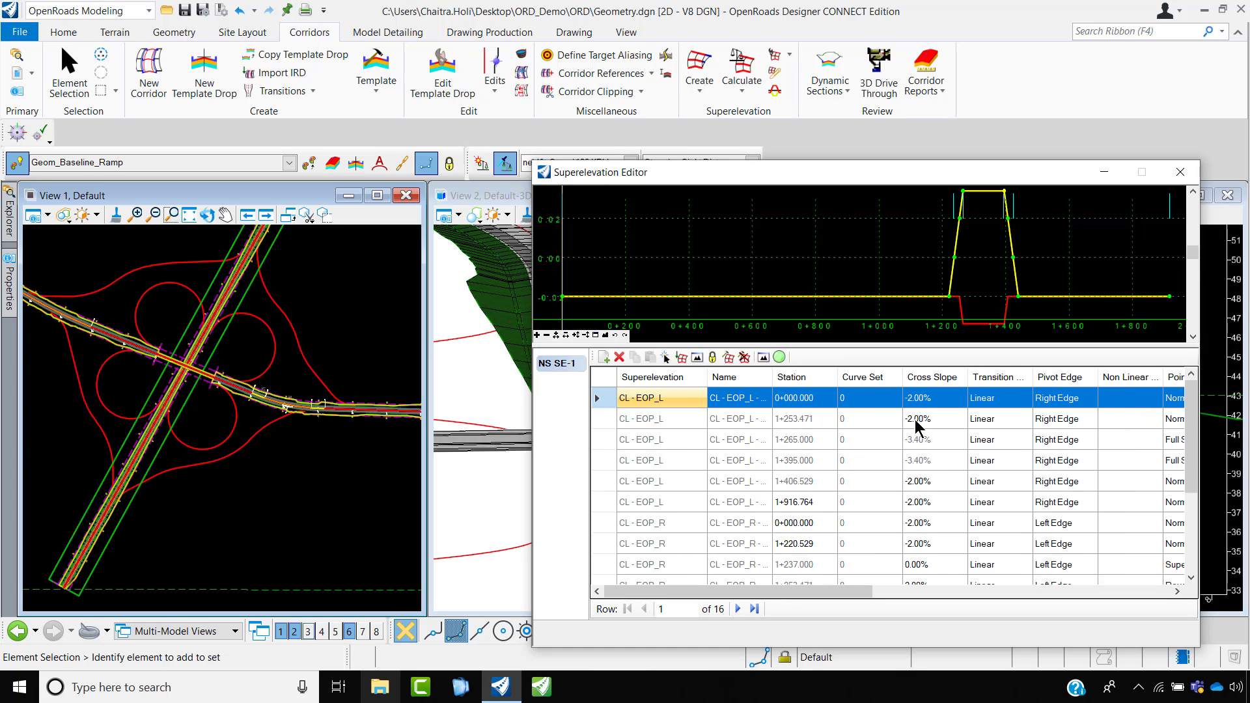
scroll(942, 514, "down", 1)
scroll(943, 496, "down", 1)
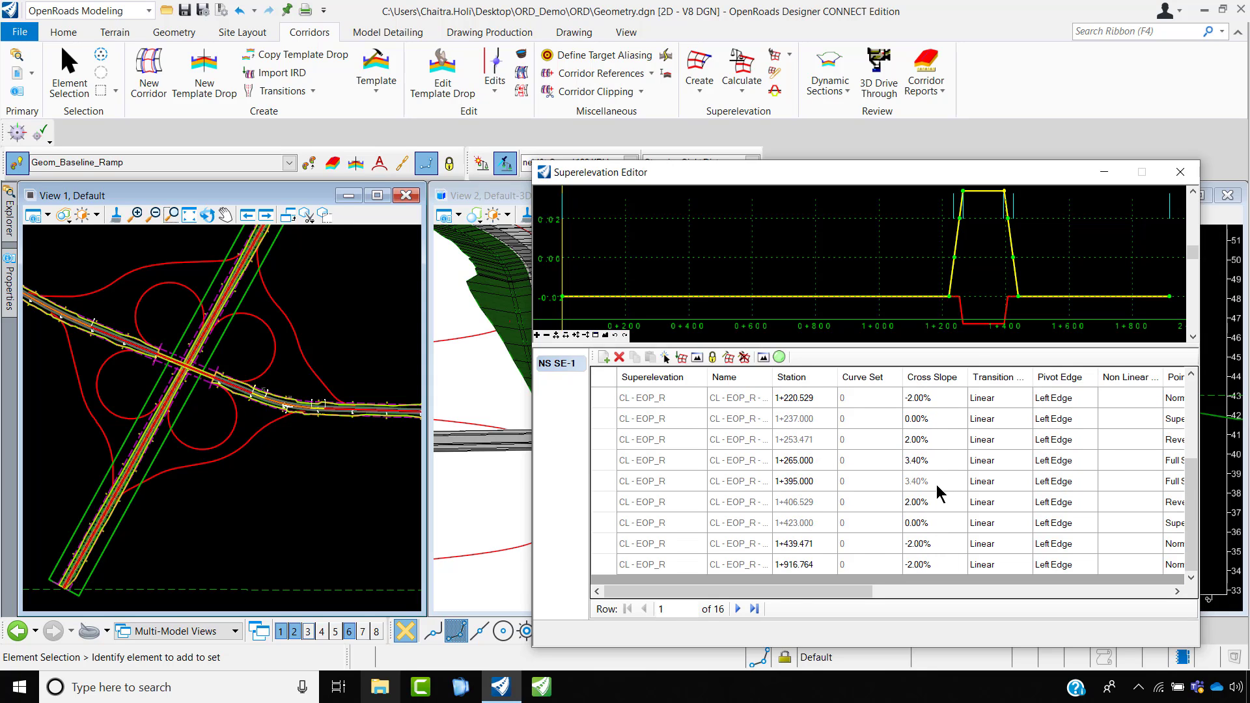
left_click_drag(865, 591, 984, 597)
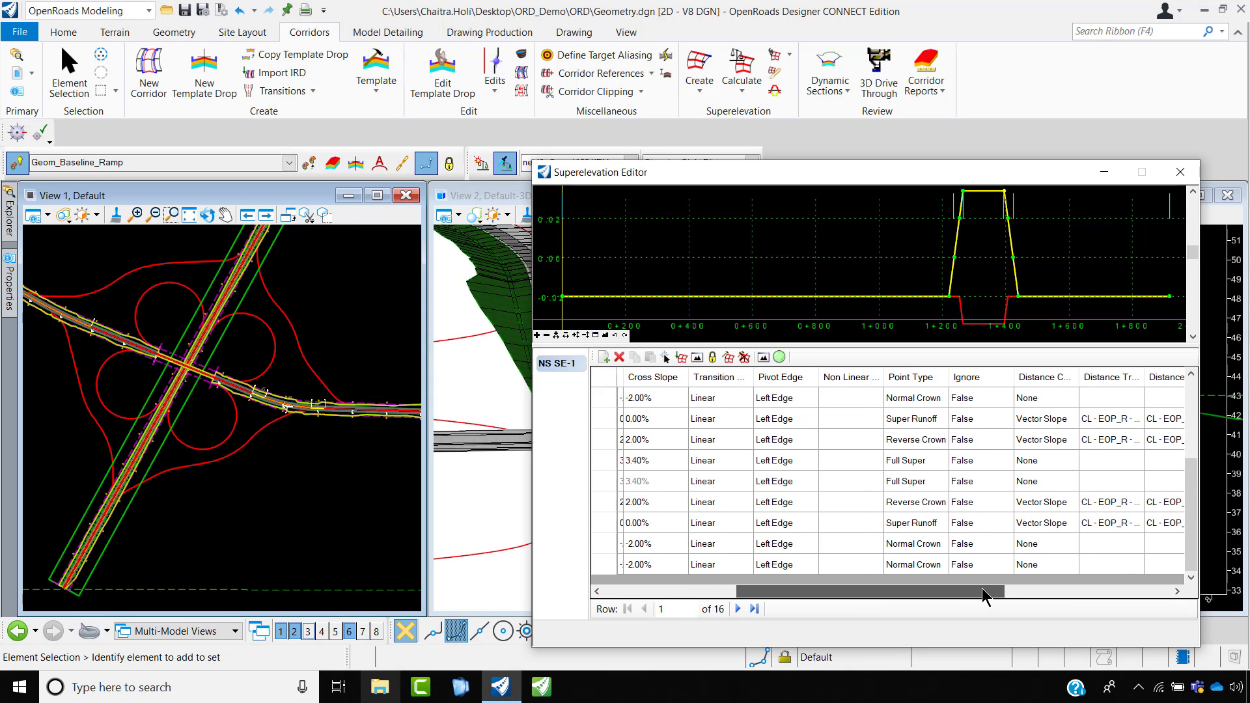
left_click(1179, 172)
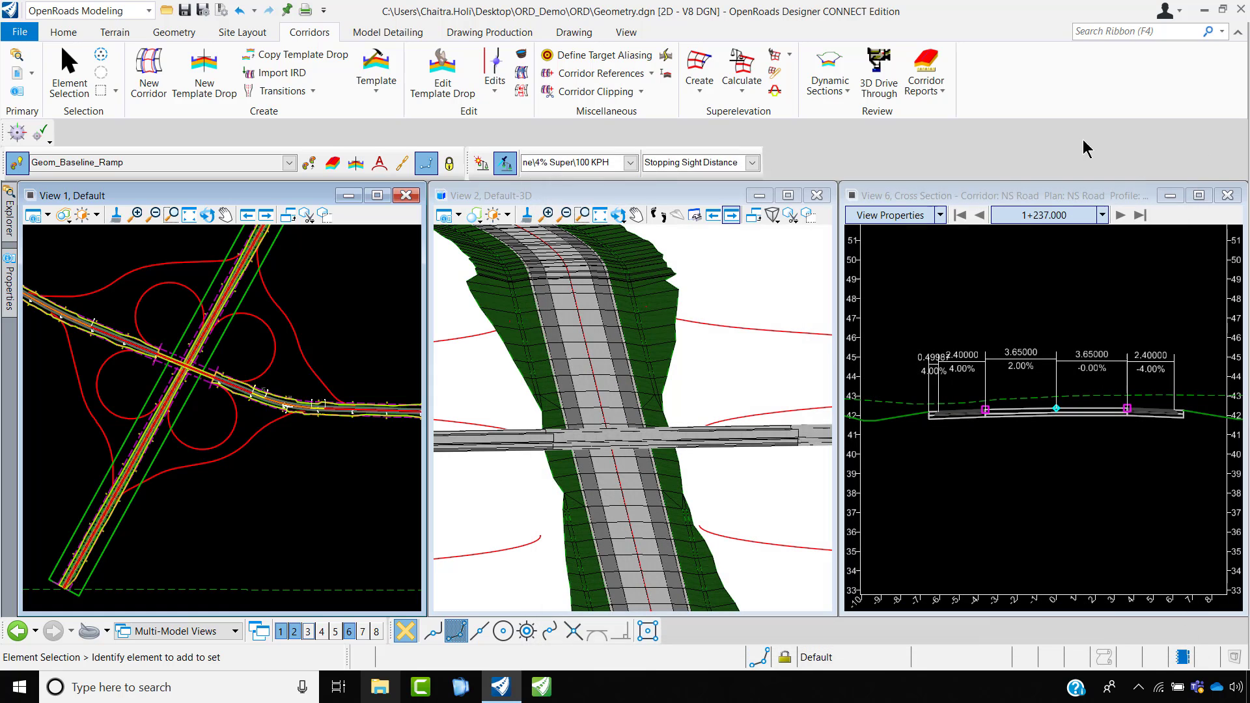
- Open the superelevation diagram of the NS Road section in View 4
left_click(779, 92)
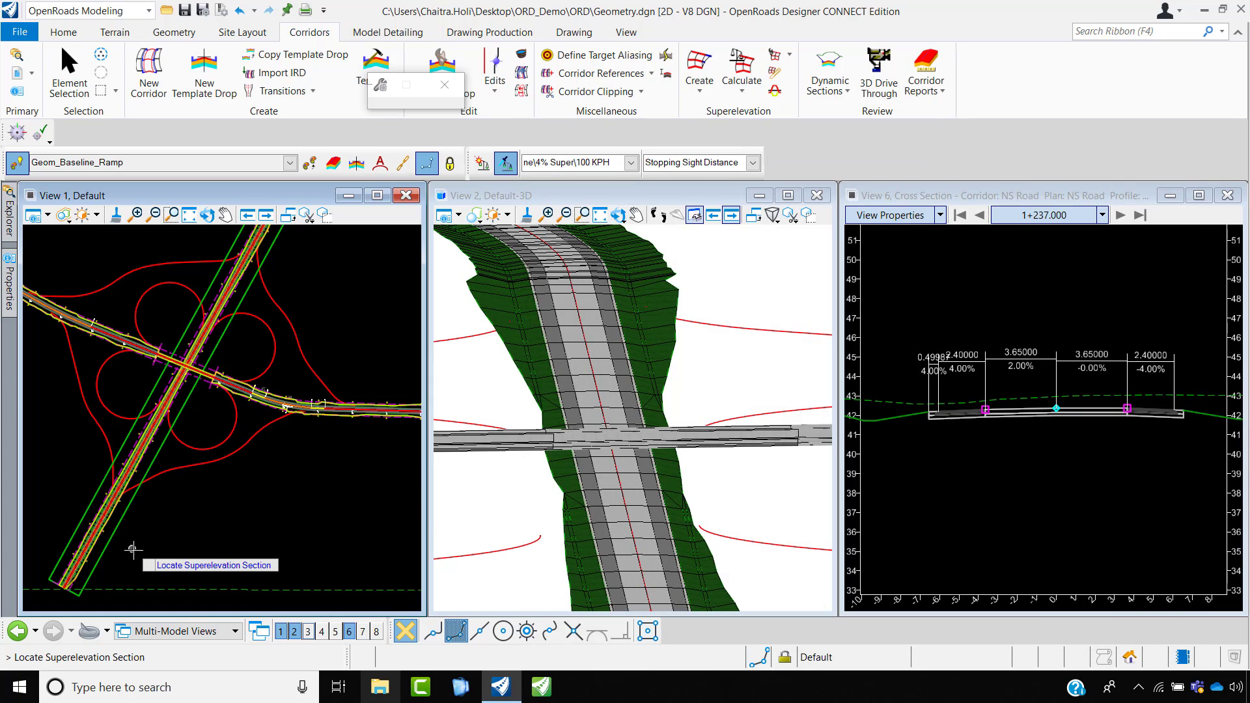
left_click(121, 526)
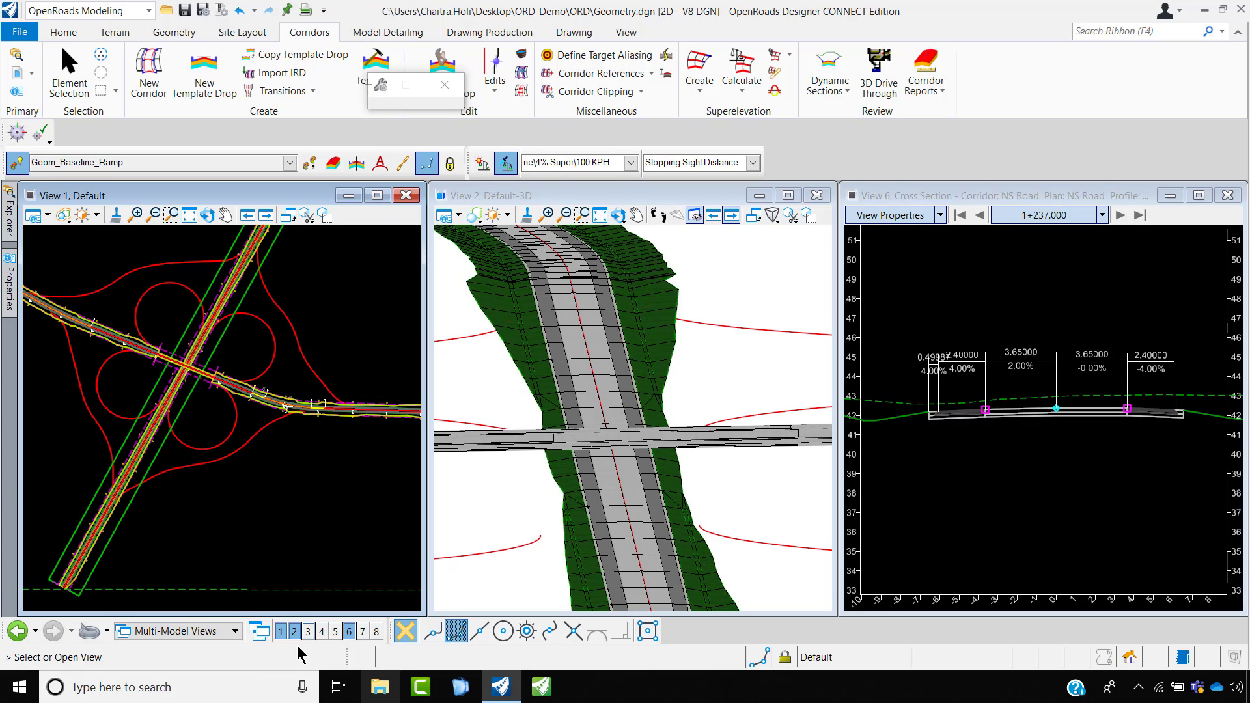
left_click(321, 631)
left_click(732, 531)
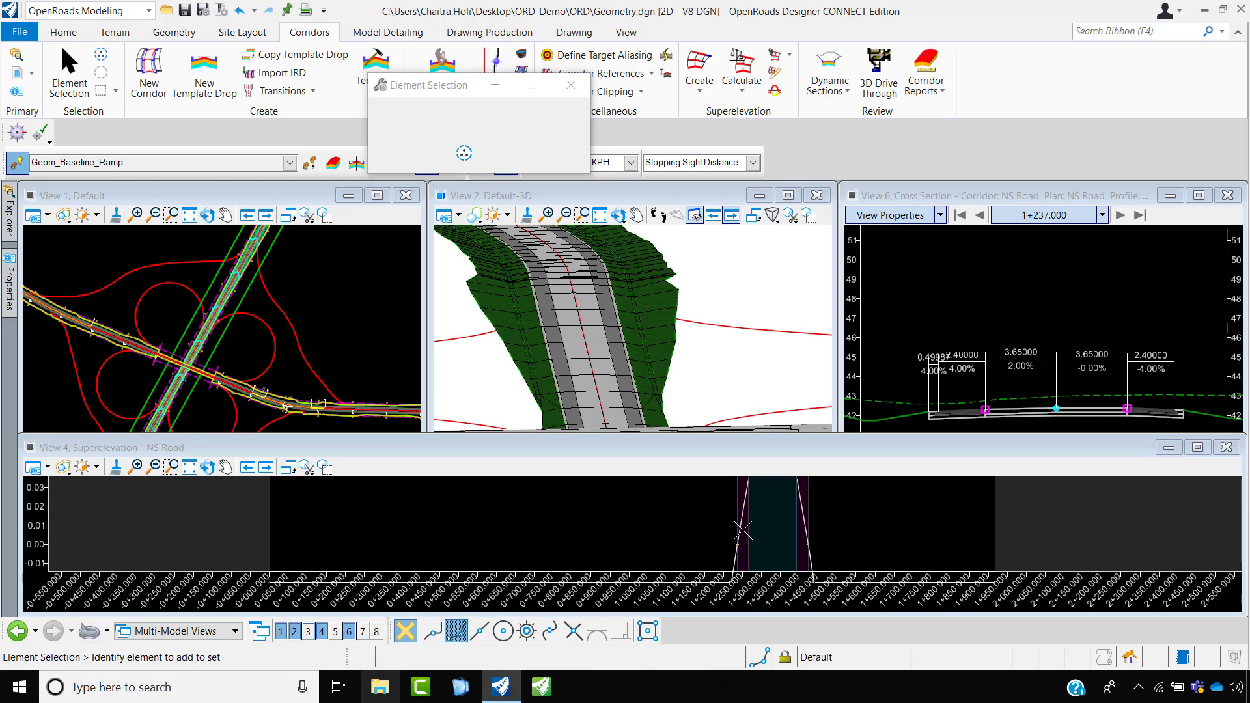
- Select the right lane's superelevation line, CL - EOP_R, in the diagram to show its station and cross slope labels
scroll(651, 553, "down", 6)
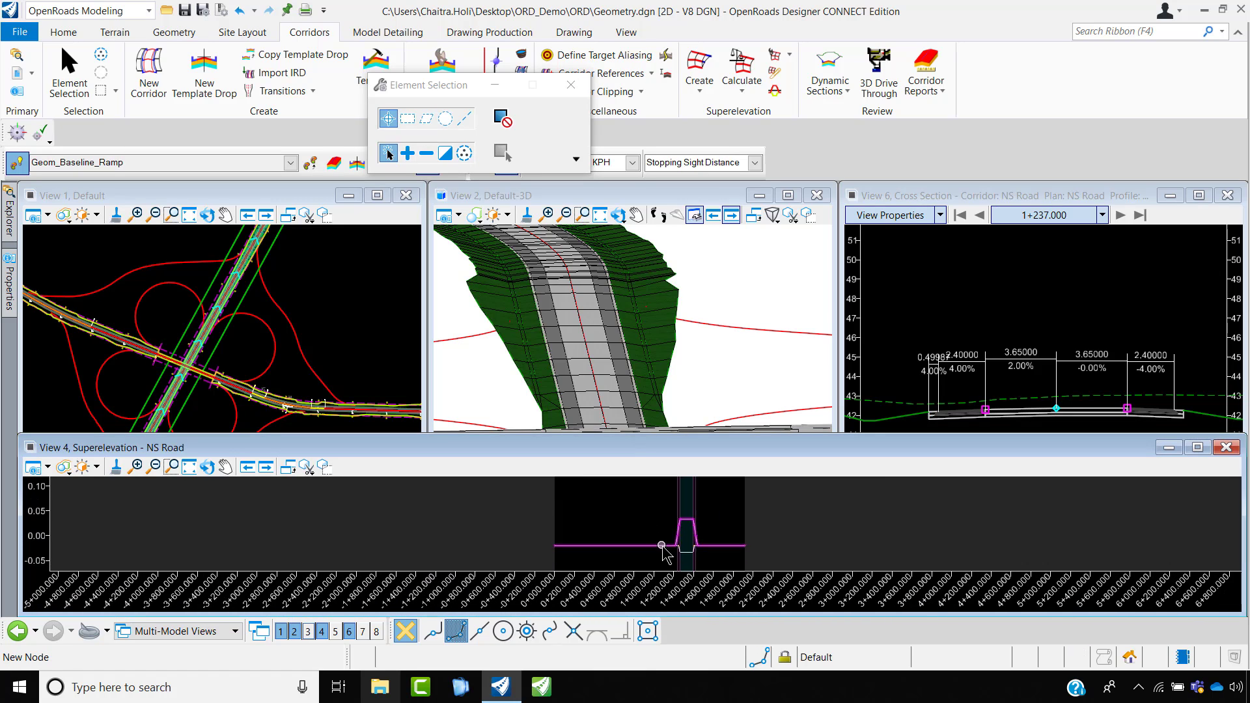
scroll(677, 543, "up", 2)
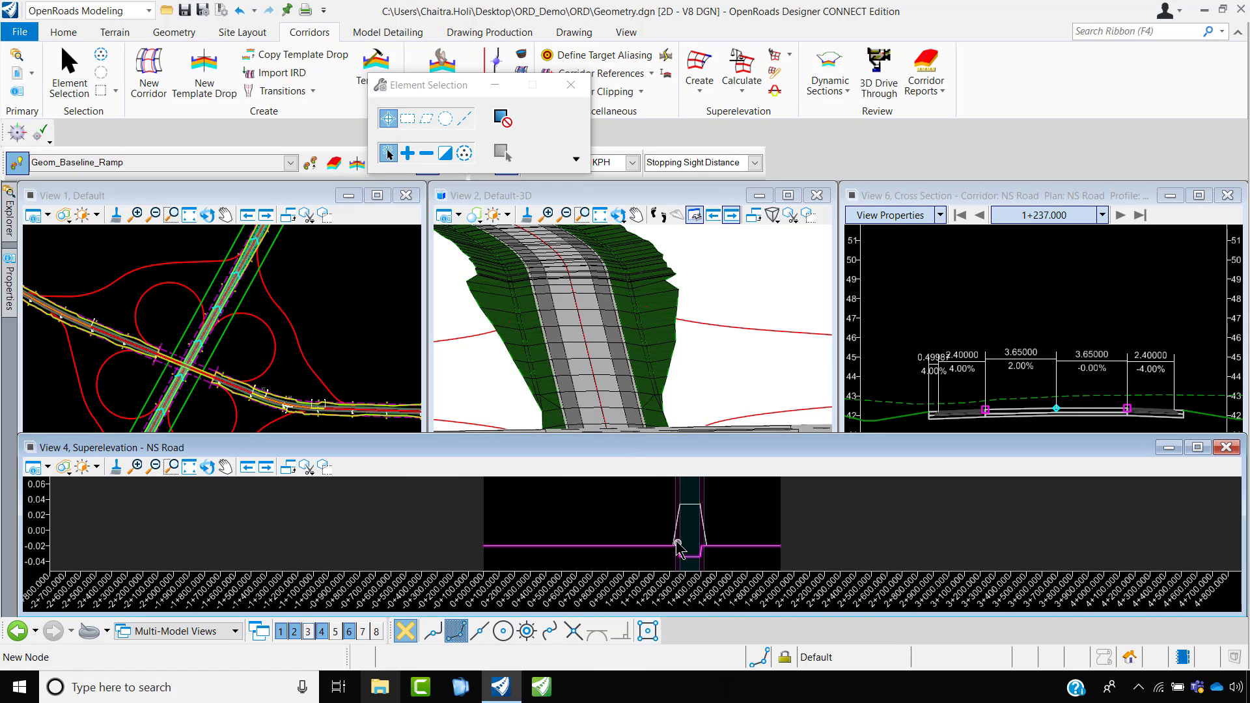
left_click(675, 541)
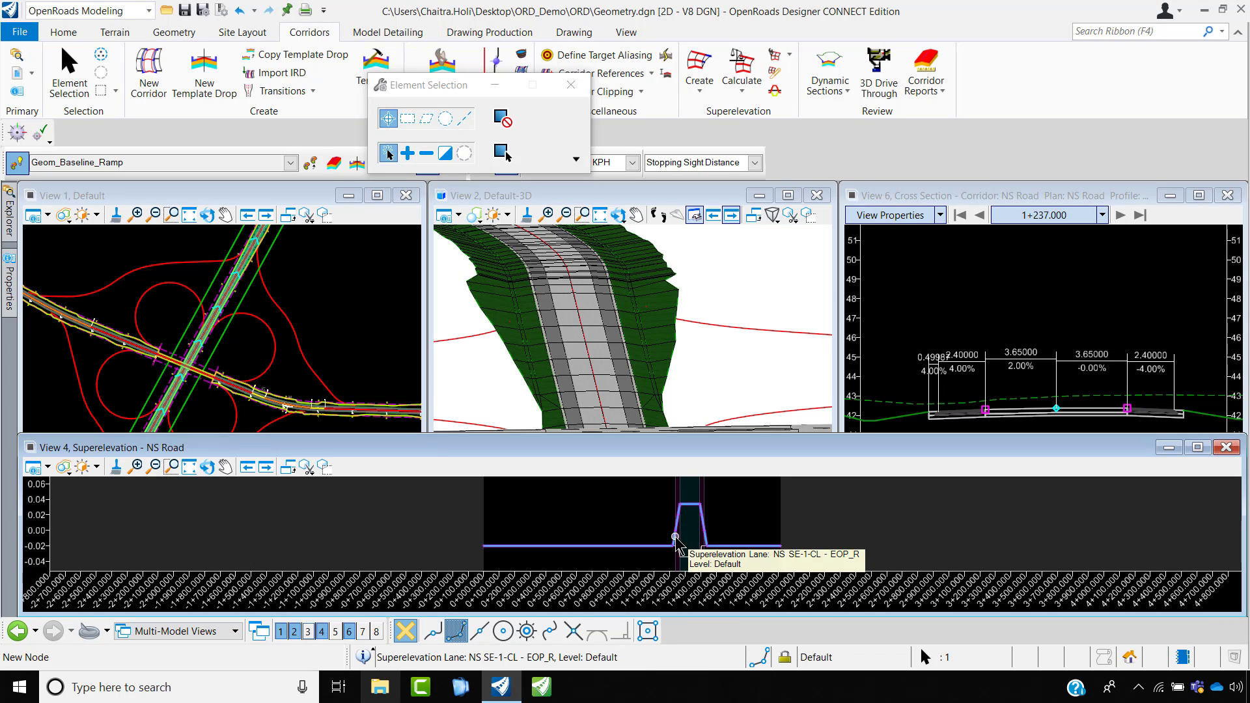
scroll(671, 541, "up", 5)
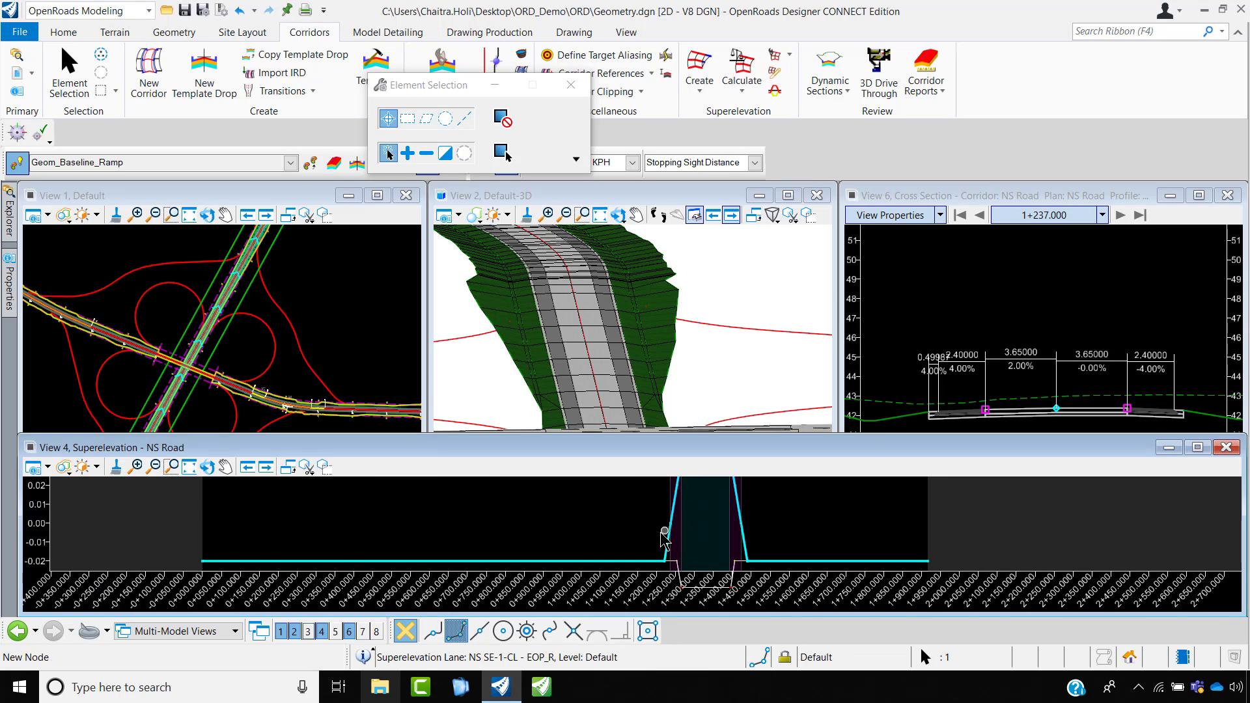
scroll(665, 540, "up", 1)
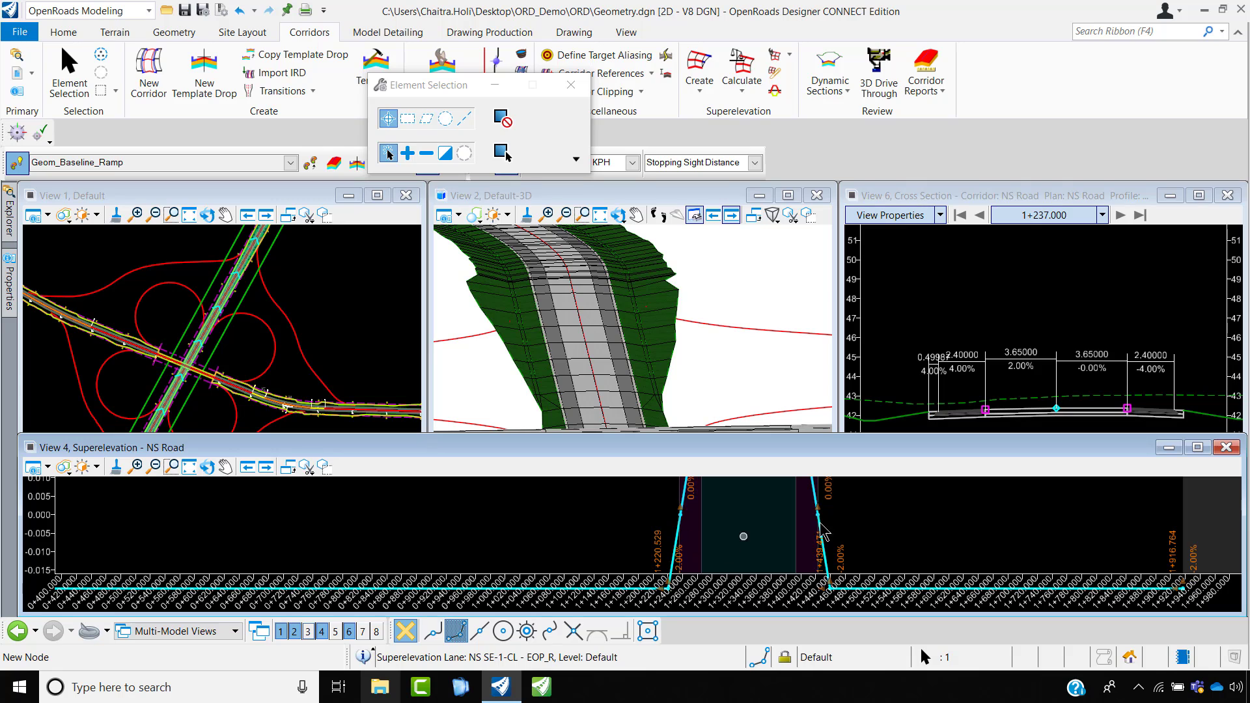
- Tile the open views and fit the superelevation diagram to its view
left_click(626, 33)
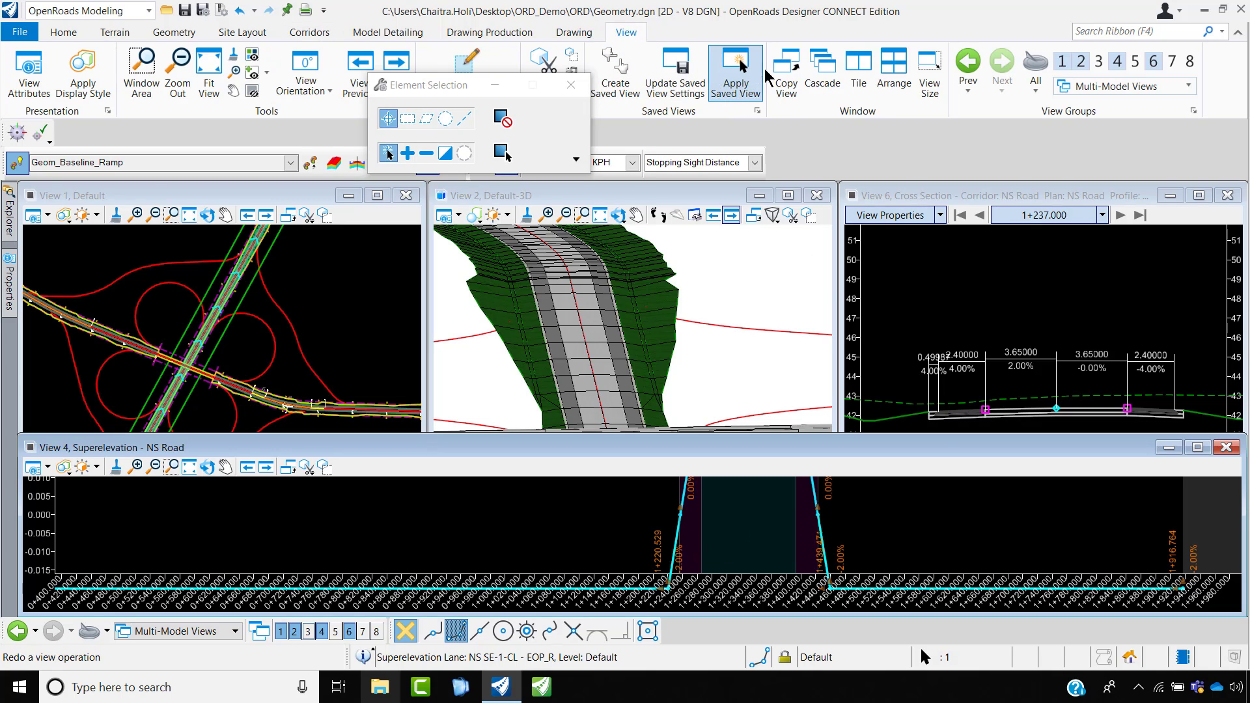
left_click(853, 97)
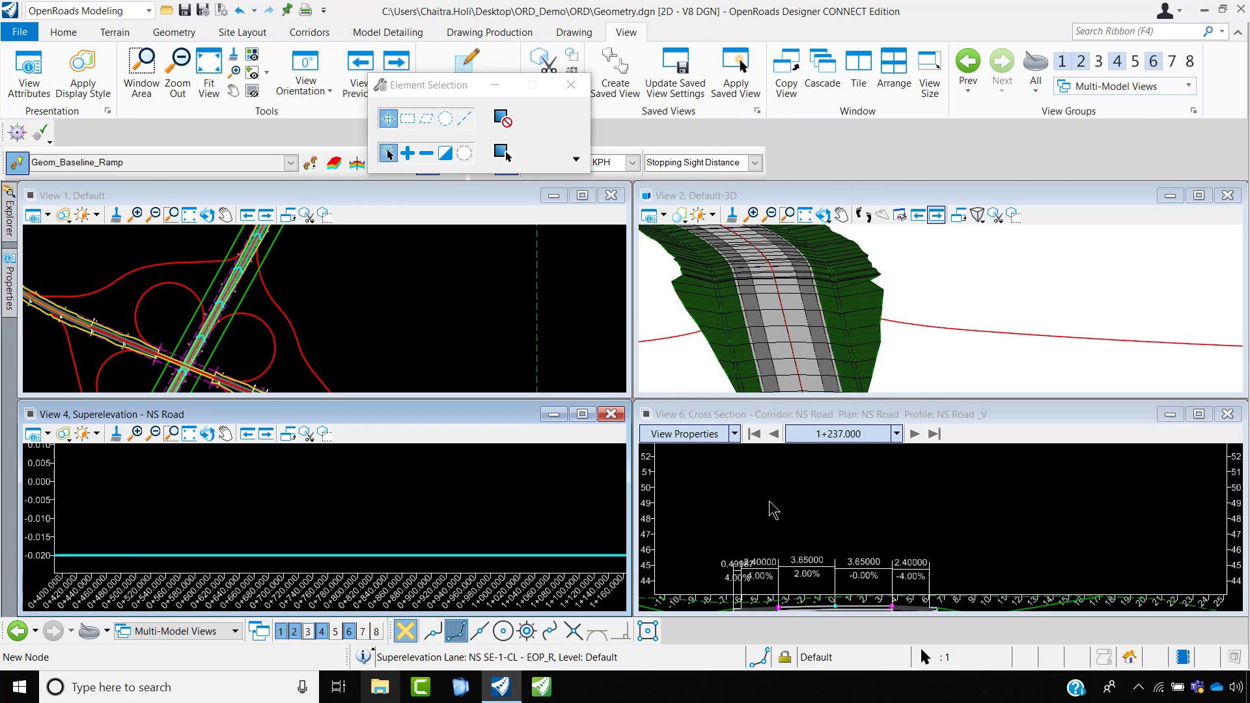
scroll(385, 525, "down", 3)
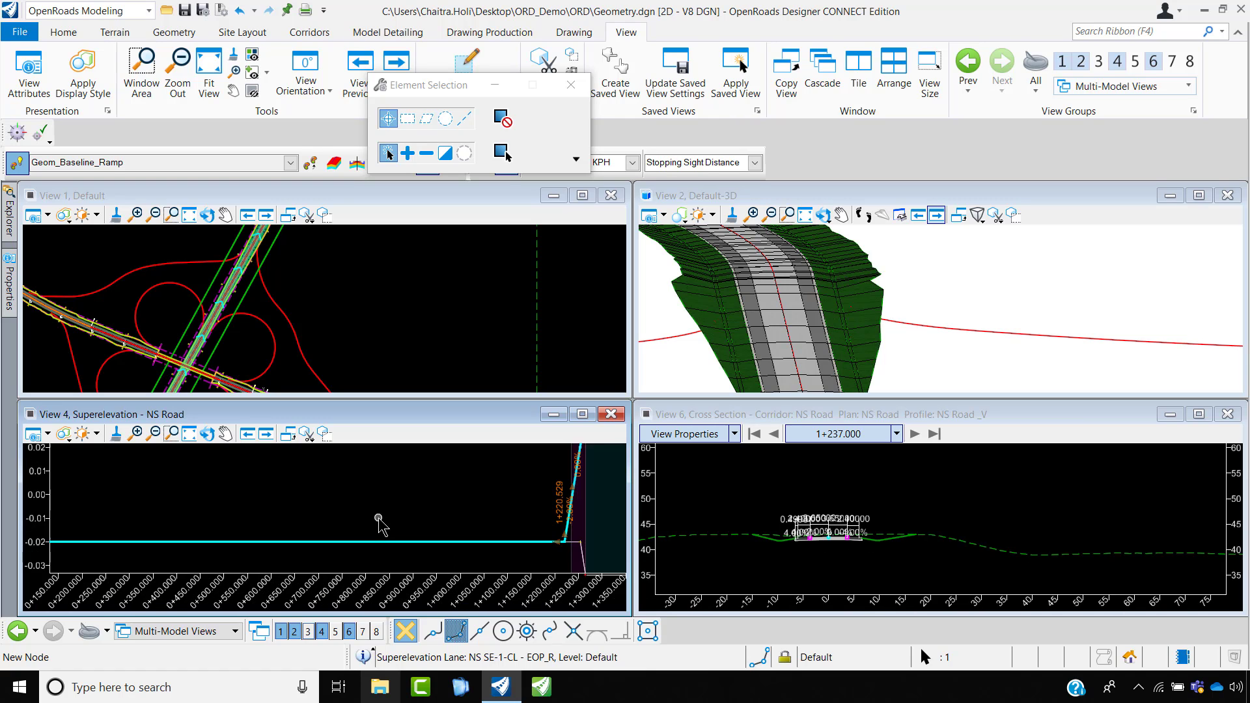
left_click(189, 433)
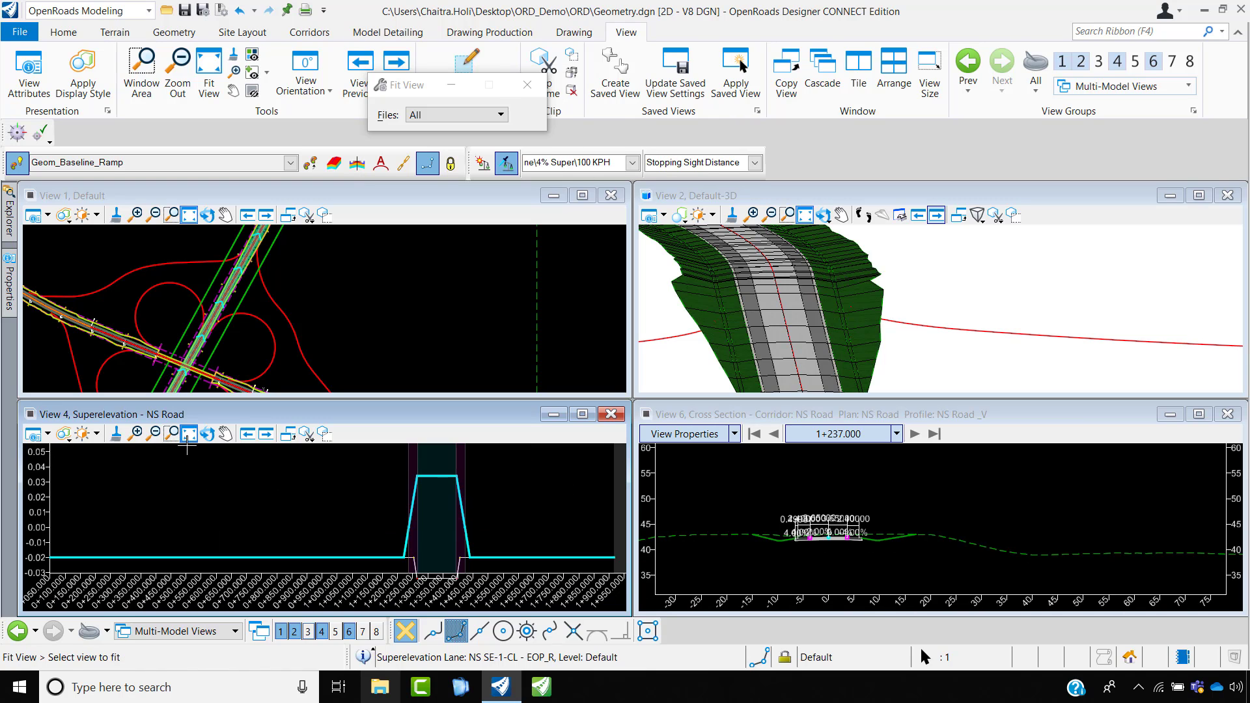
right_click(392, 526)
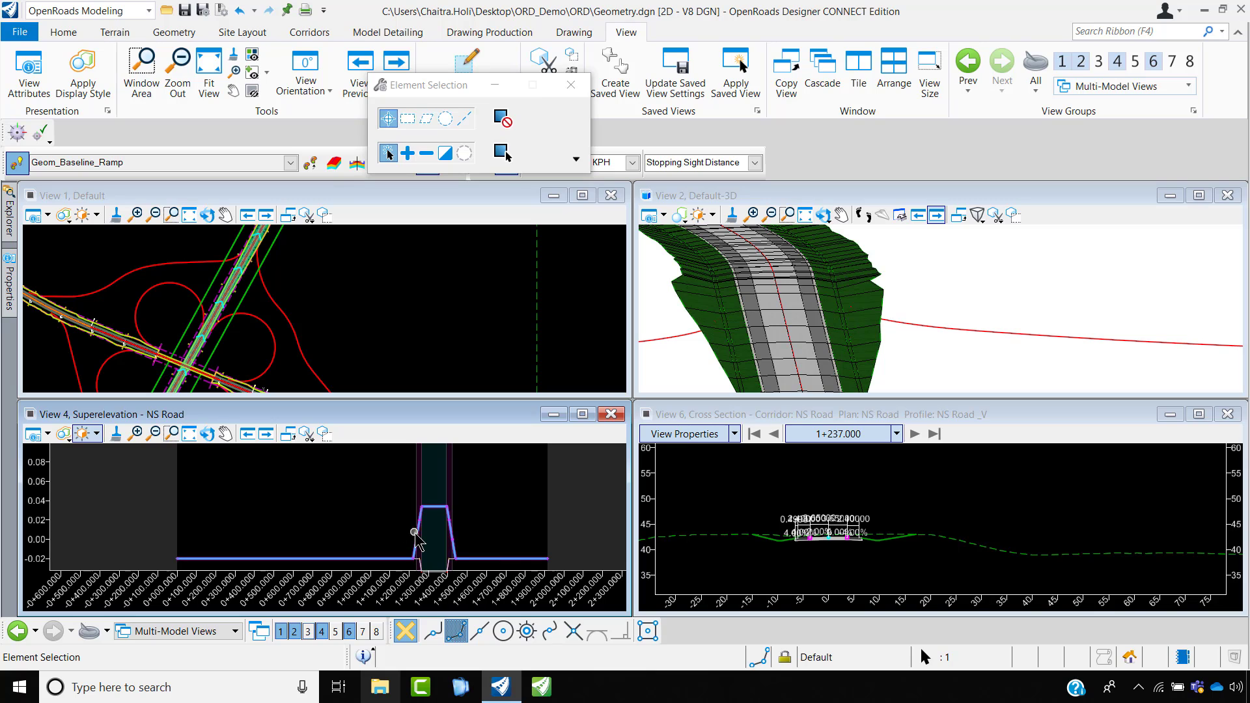
- Examine the station and cross slope labels along the right lane line's rising and falling transitions in the superelevation diagram
left_click(417, 534)
left_click(451, 528)
scroll(401, 519, "up", 3)
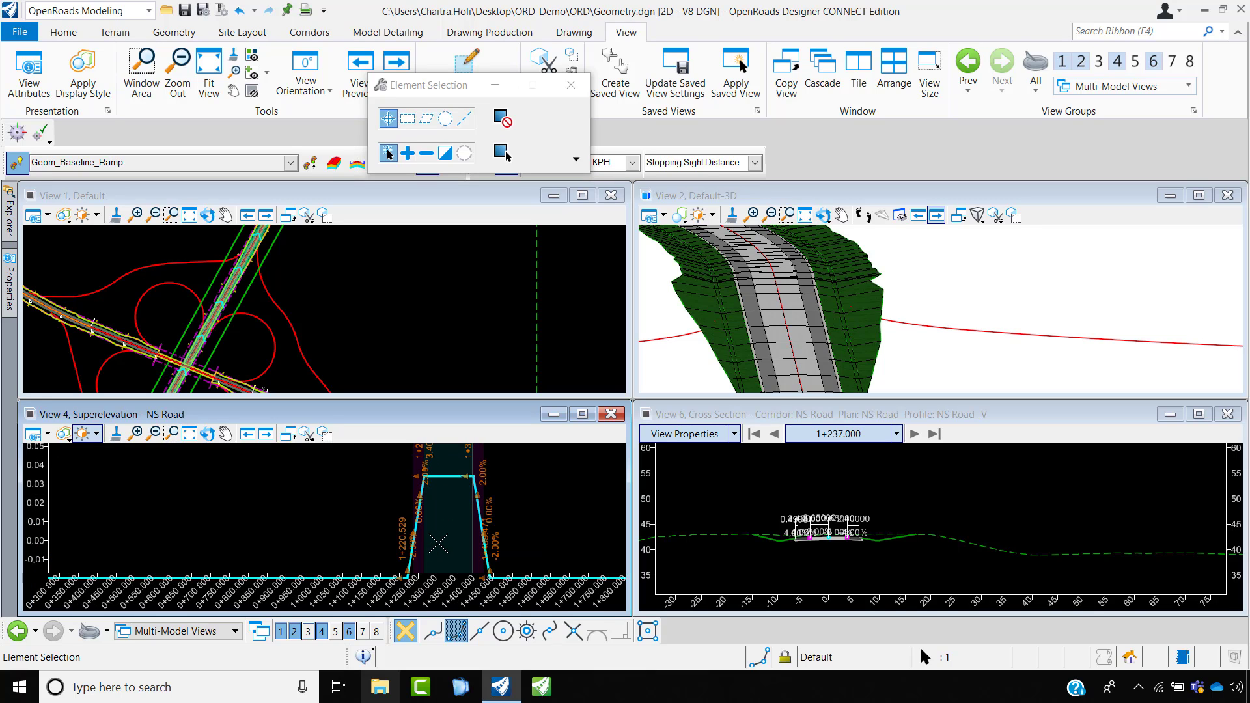
- Examine the right lane's superelevation line from the road's start station through the full-superelevation curve zone in the diagram
scroll(450, 518, "down", 2)
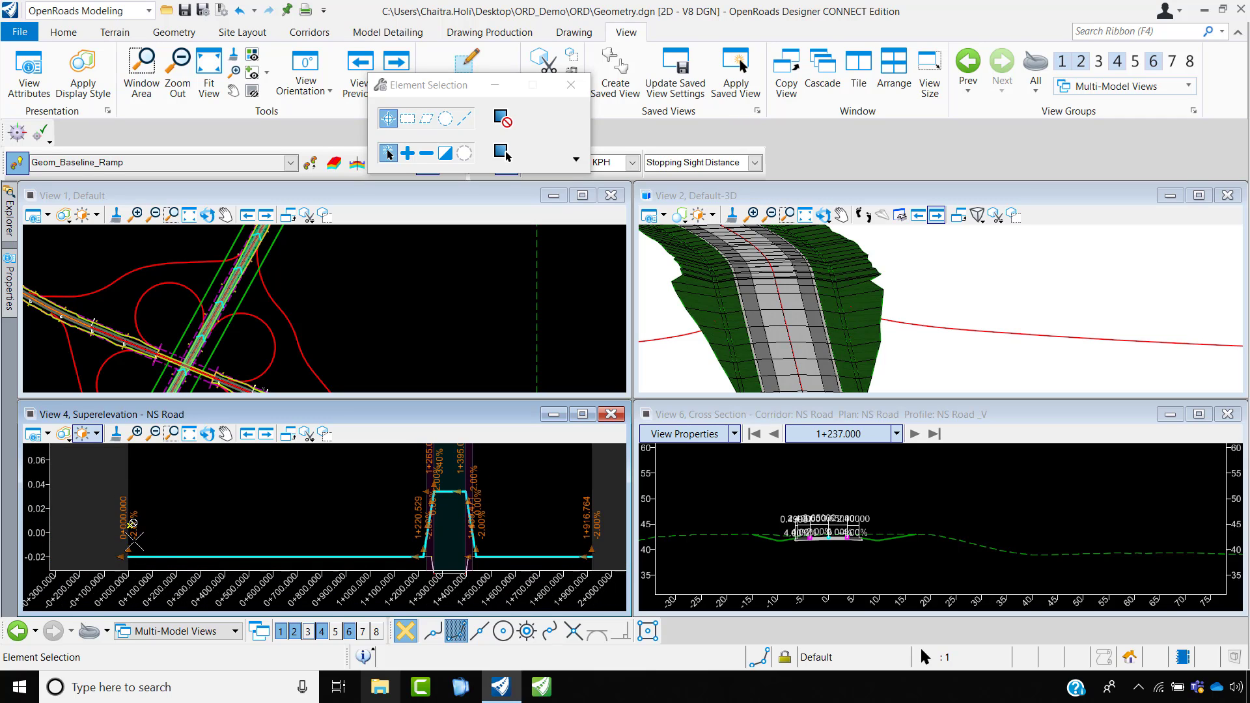
scroll(135, 535, "up", 2)
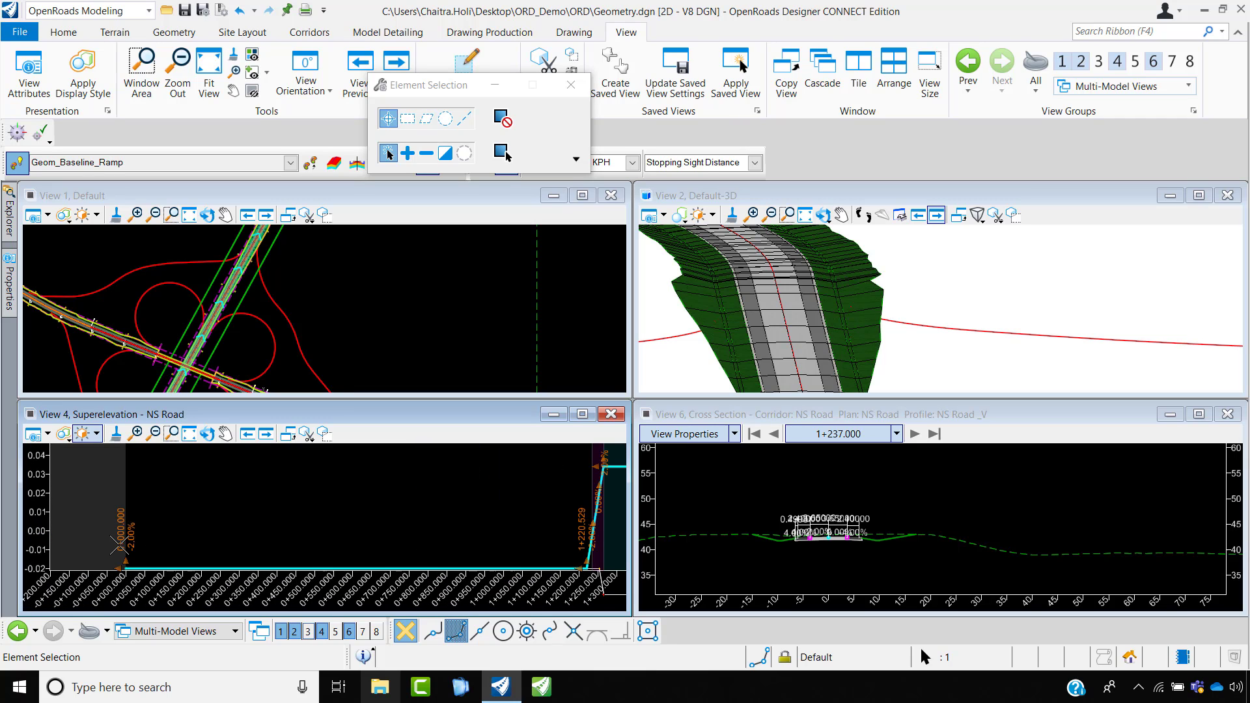
scroll(138, 531, "down", 1)
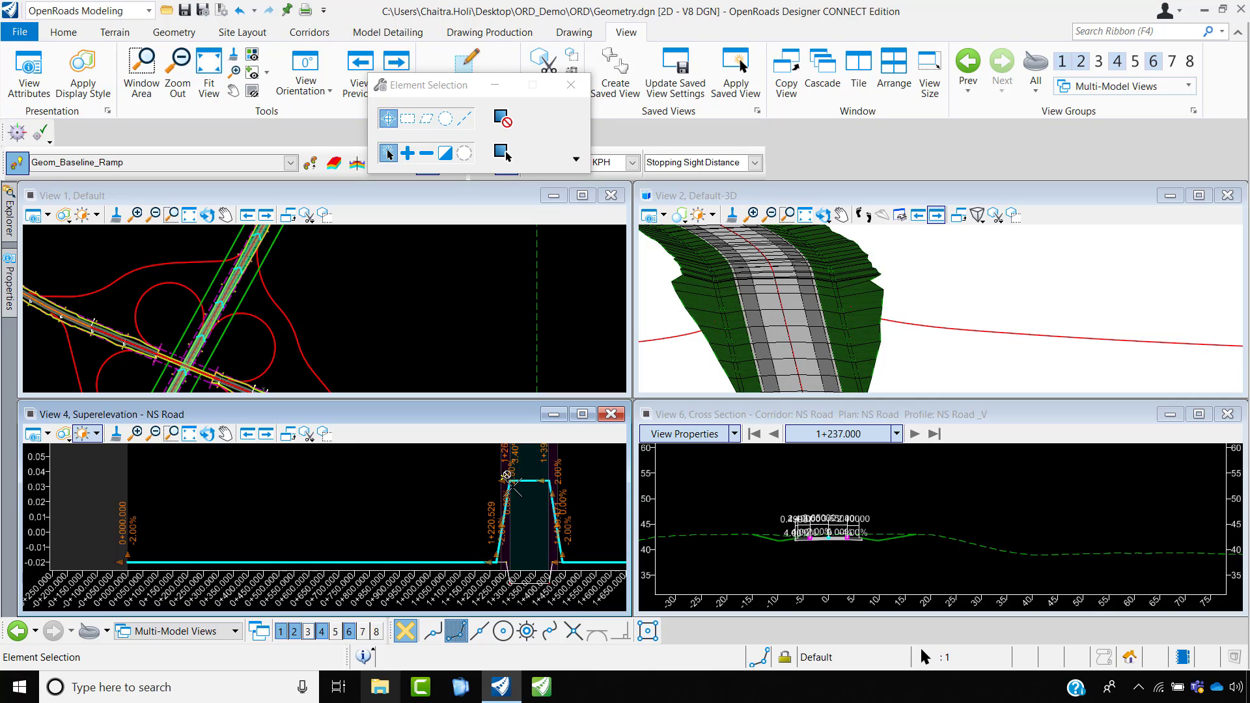
scroll(442, 495, "down", 2)
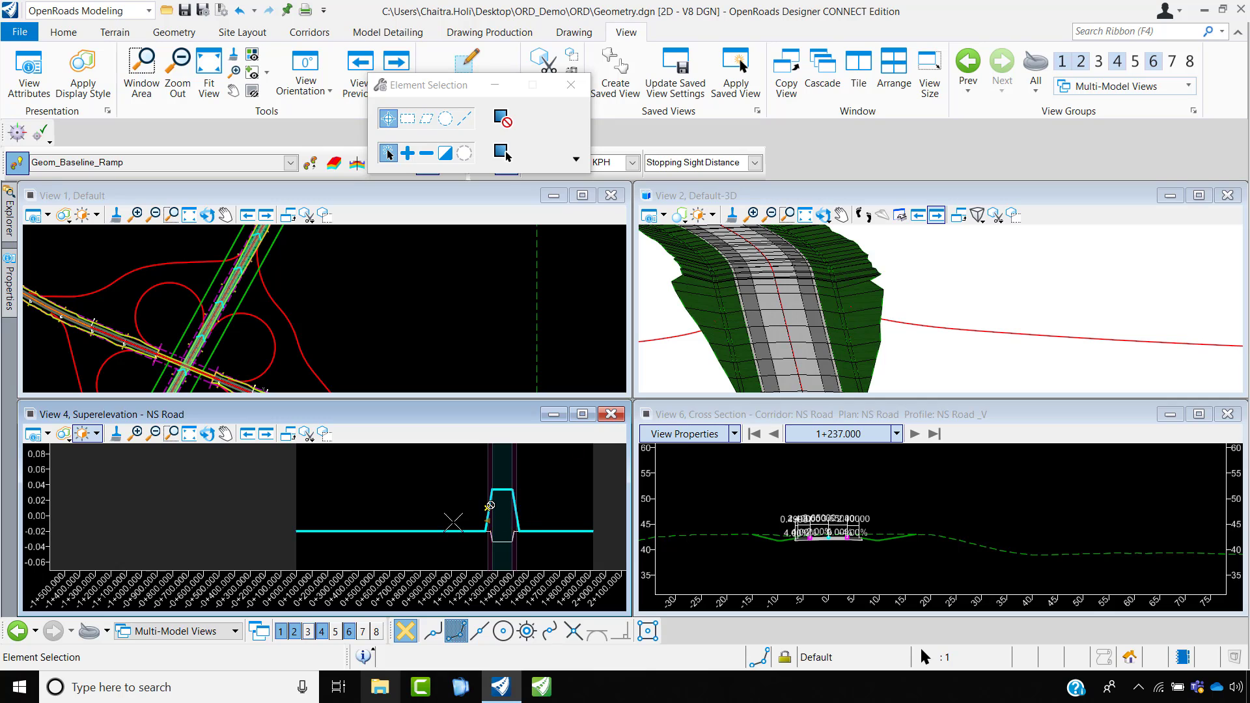
scroll(456, 524, "up", 4)
- Review the lanes available for display in the NS Road superelevation diagram, and close the lane list without applying changes
right_click(276, 514)
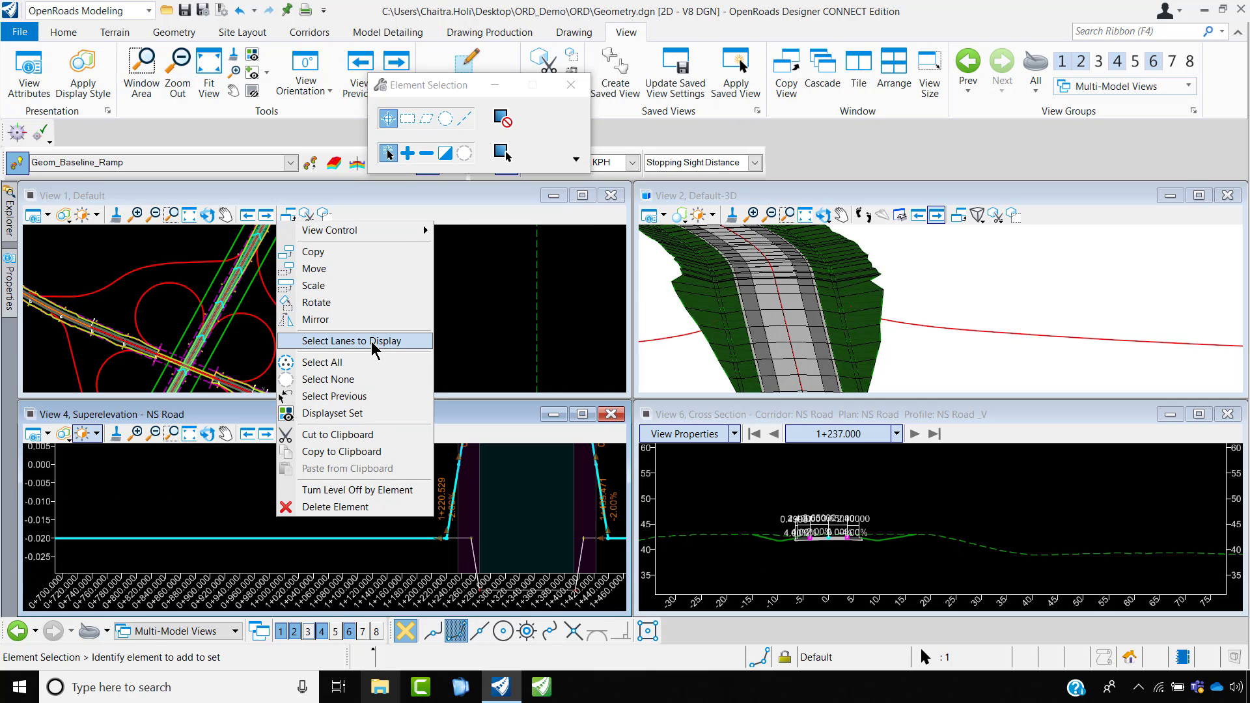
left_click(352, 341)
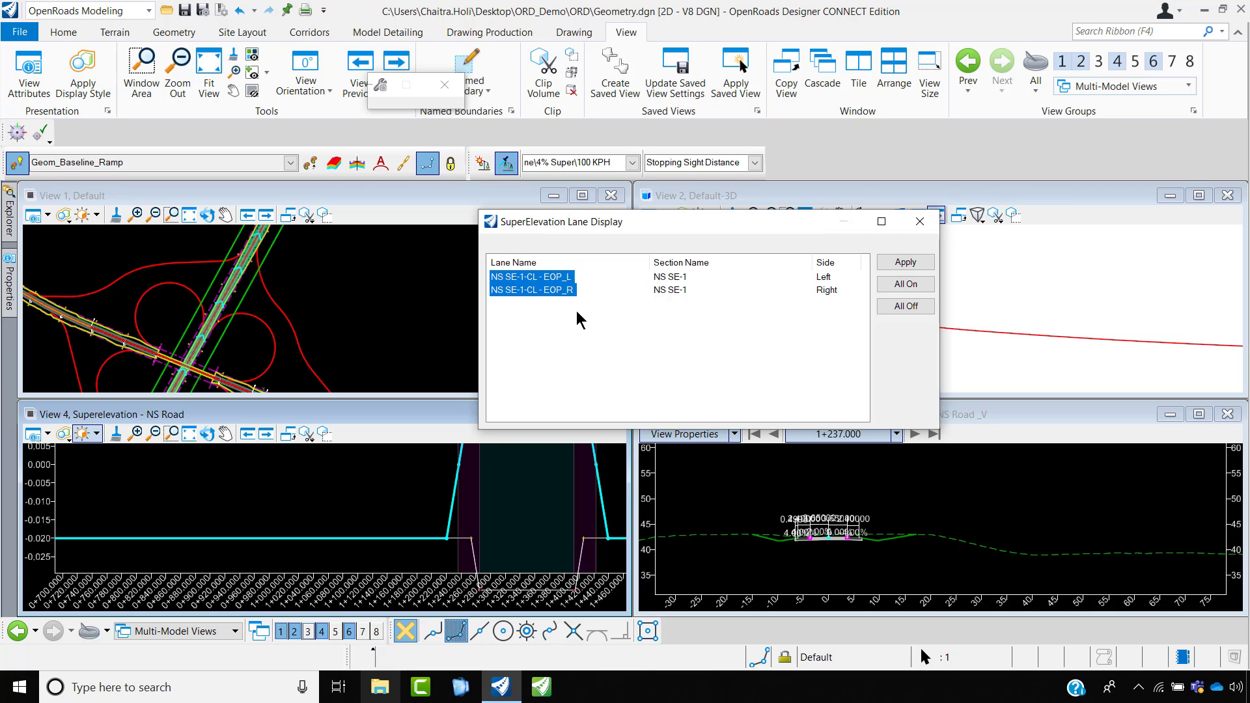
left_click(920, 222)
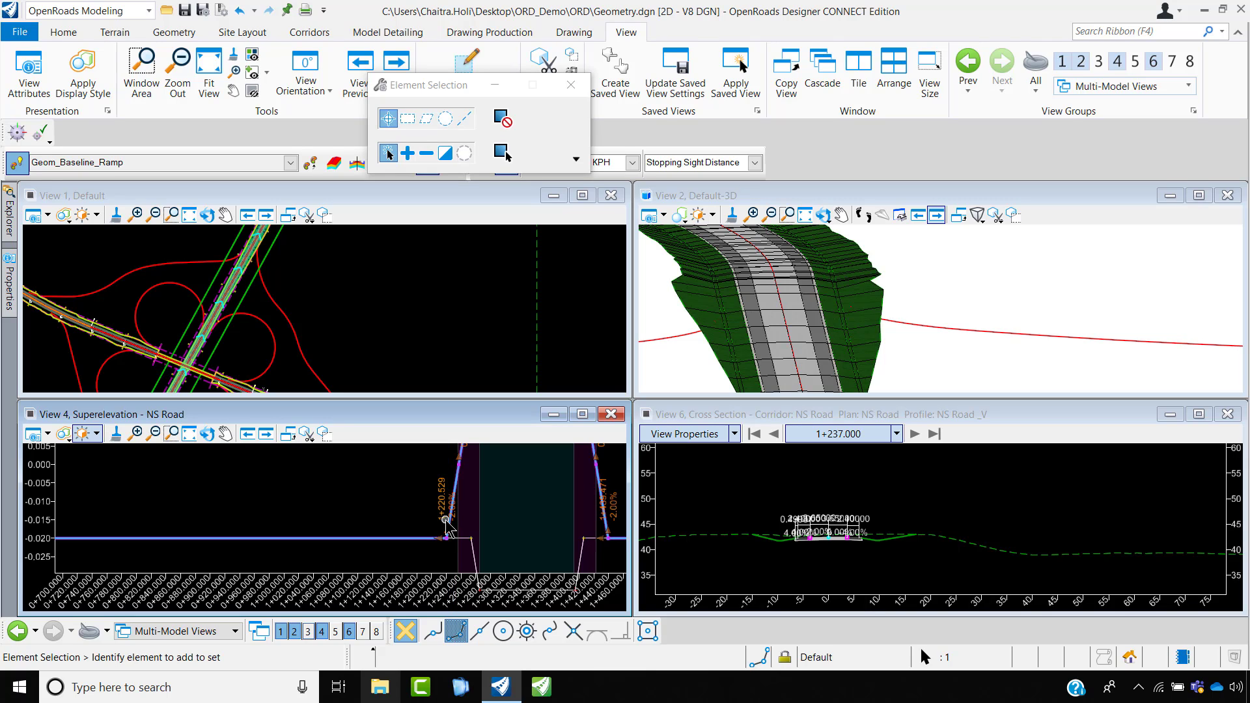
- Open the station value of the NS Road cross section for editing and clear its old digits
left_click(896, 434)
left_click(871, 461)
key("BackSpace")
key("BackSpace")
key("BackSpace")
key("BackSpace")
key("BackSpace")
key("BackSpace")
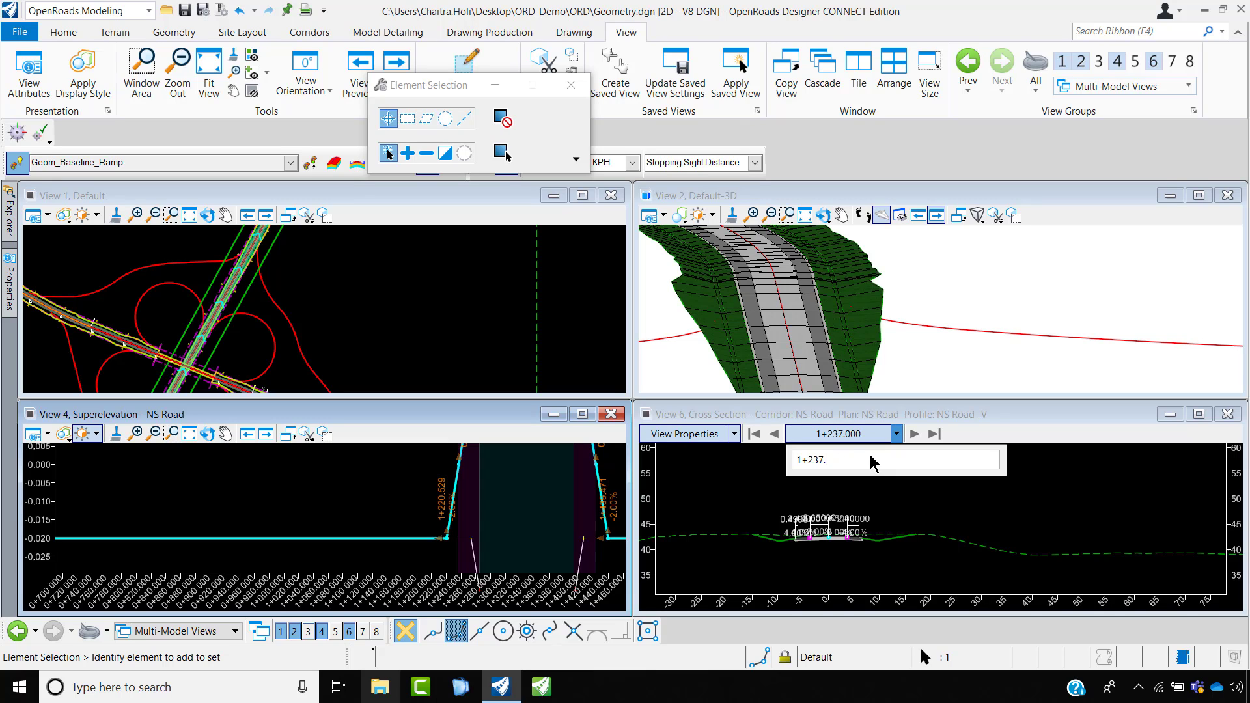
- Move the NS Road cross section view to station 1+220
type("220")
key("BackSpace")
key("BackSpace")
type("0")
key("Return")
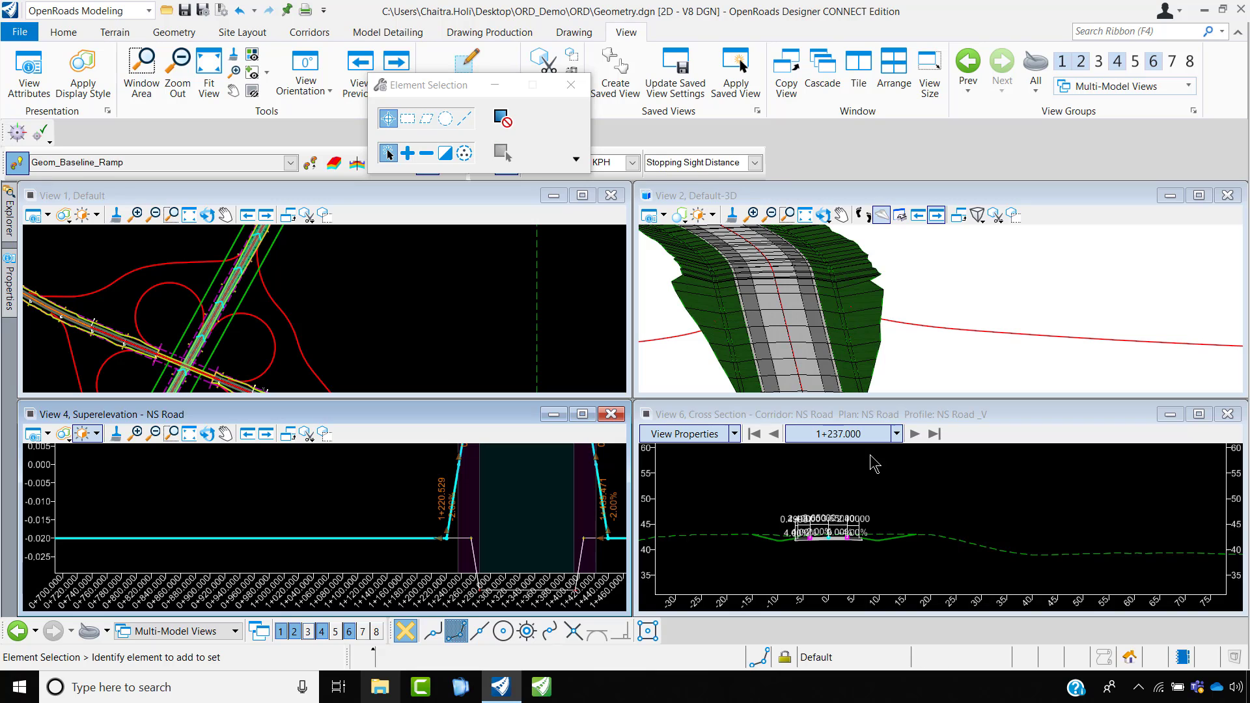
- Select the CL - EOP_R superelevation lane in the NS Road superelevation view and make that view taller to inspect its full super range
left_click(449, 524)
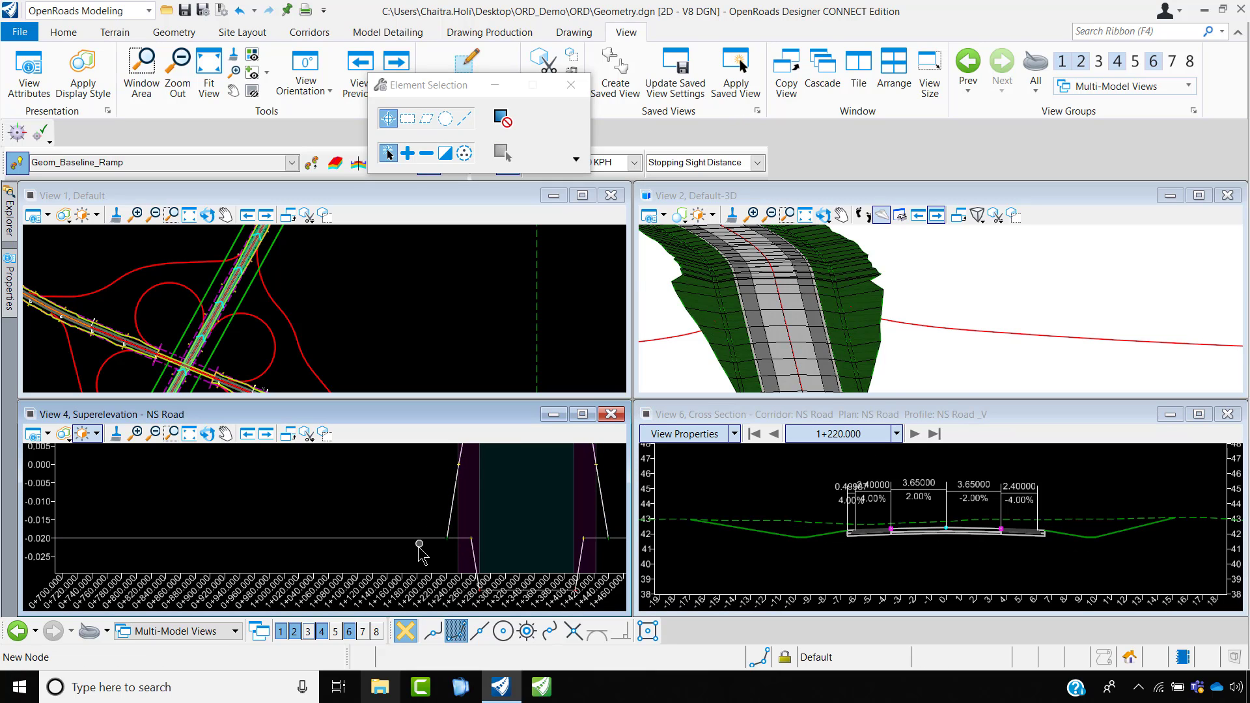
scroll(429, 530, "down", 2)
scroll(427, 528, "down", 3)
scroll(446, 509, "up", 4)
left_click(438, 459)
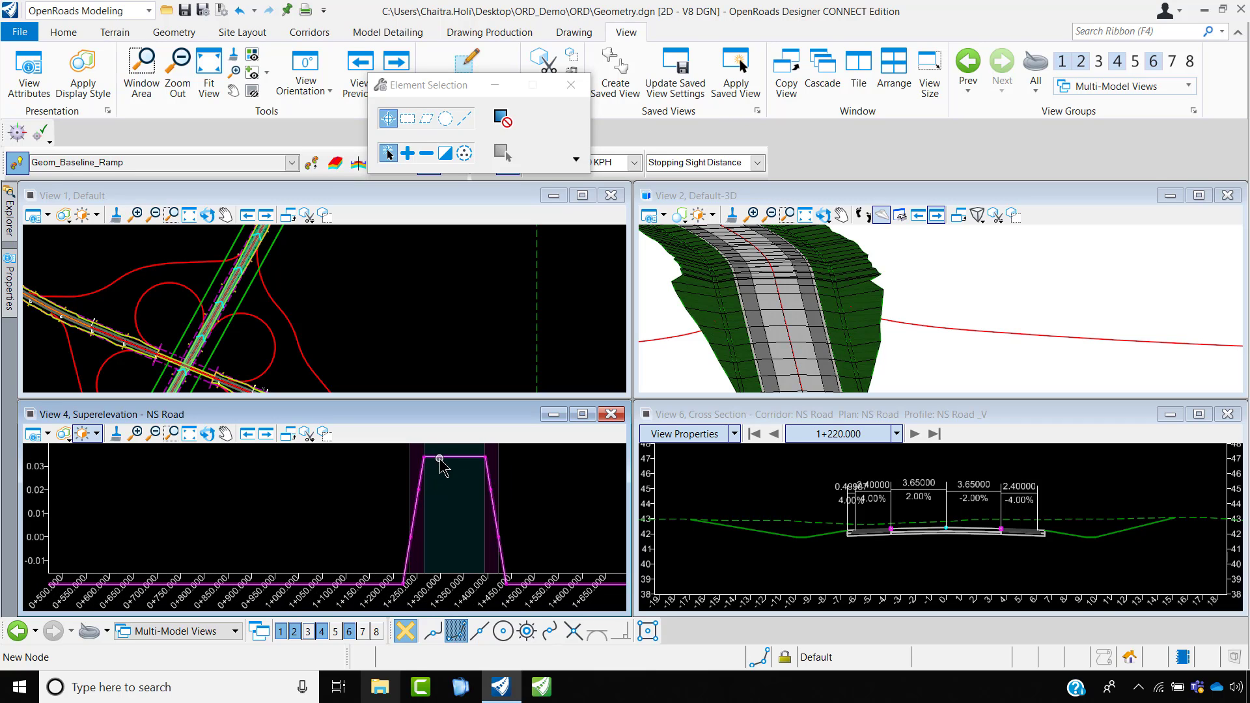
scroll(425, 457, "up", 4)
scroll(437, 476, "down", 4)
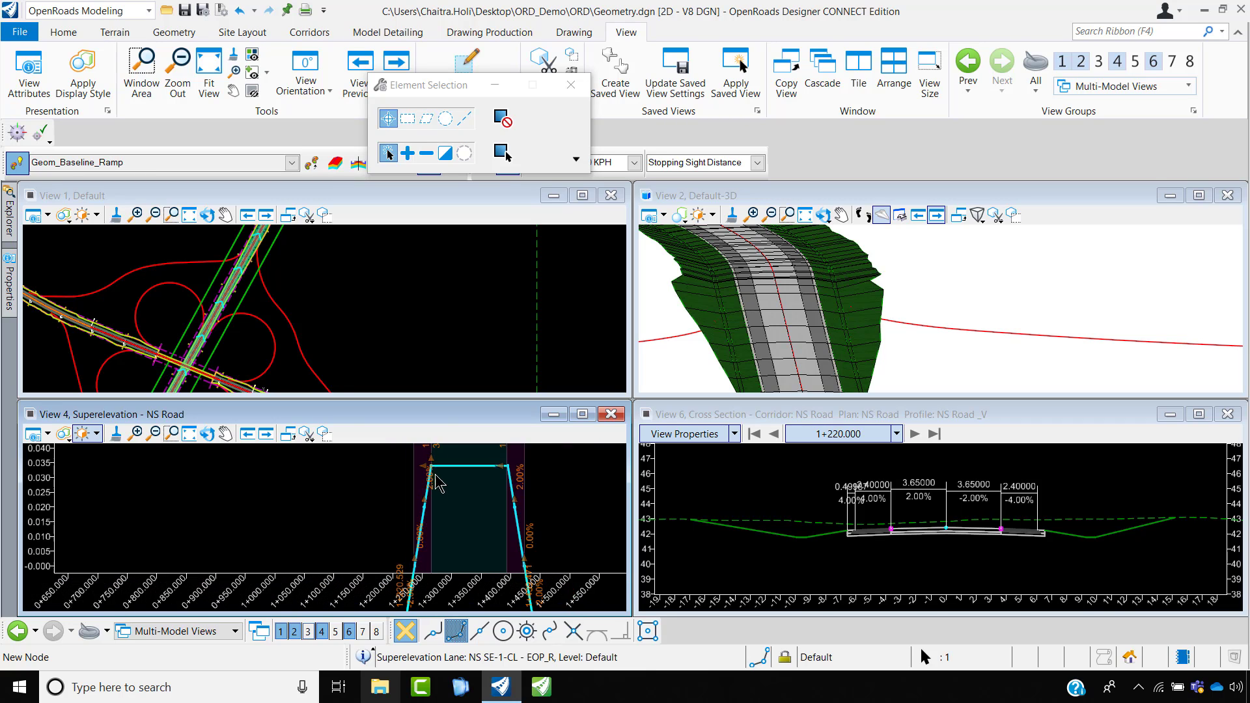
scroll(439, 478, "down", 3)
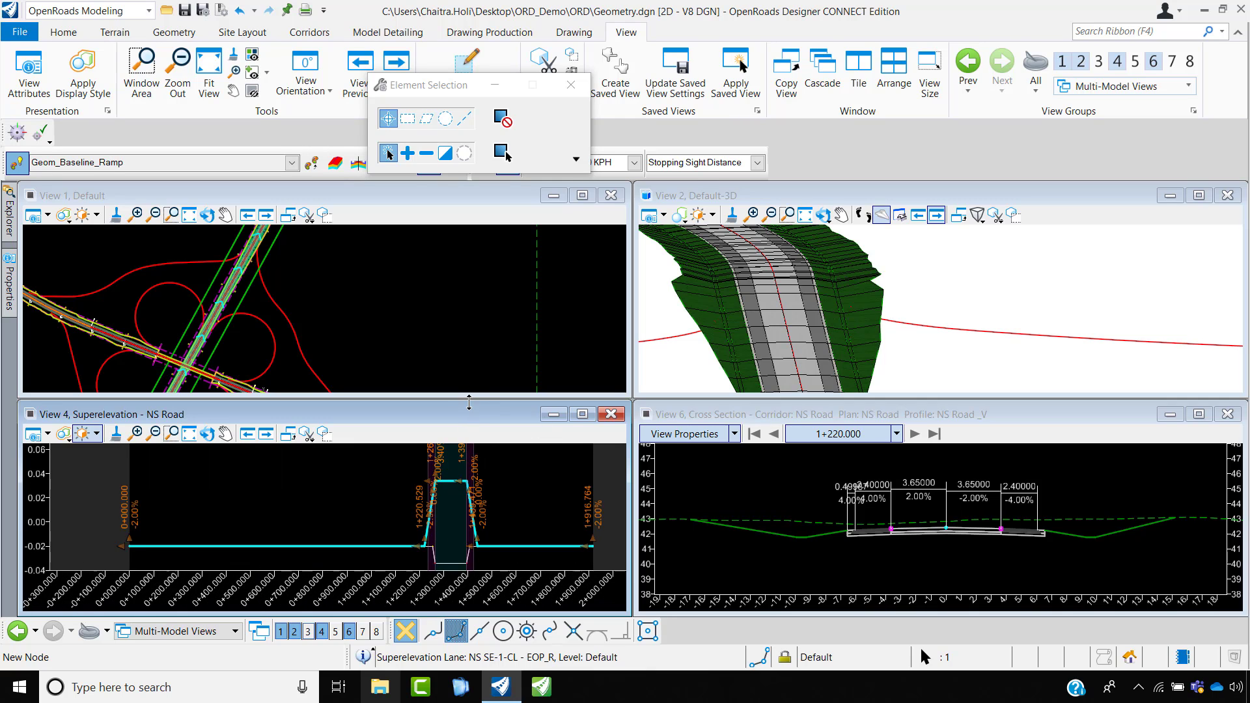
left_click_drag(468, 403, 469, 332)
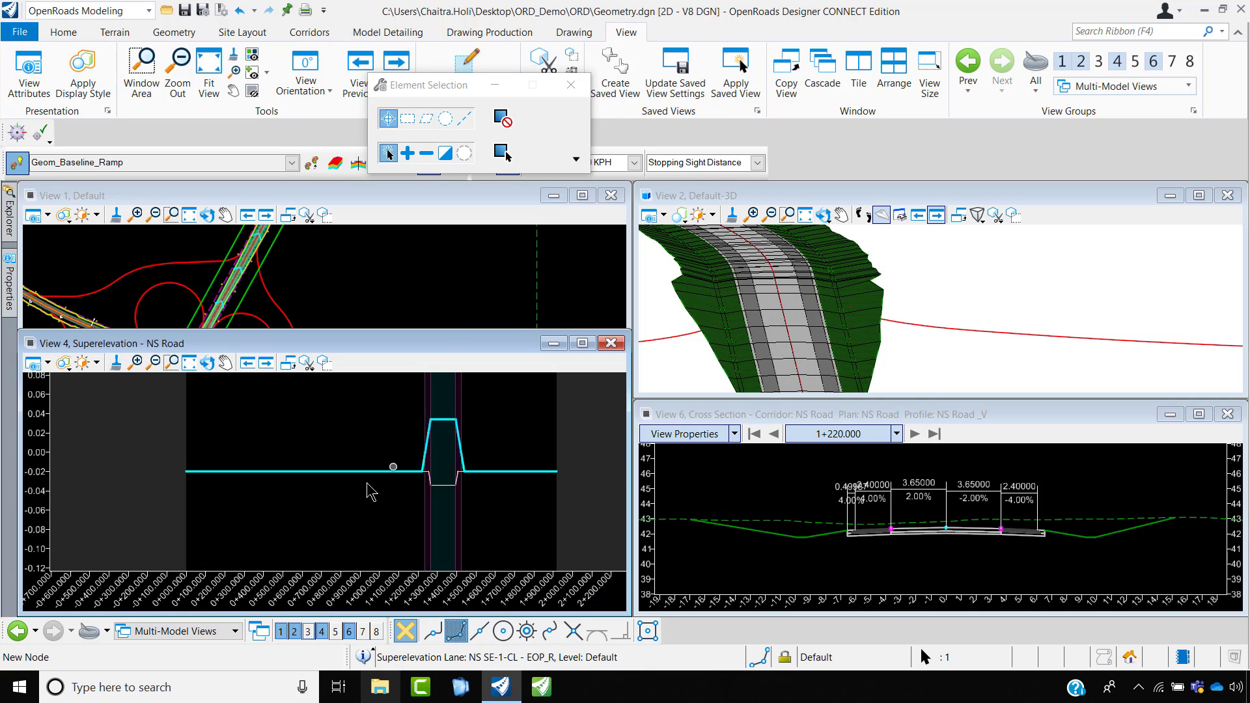
scroll(423, 497, "up", 3)
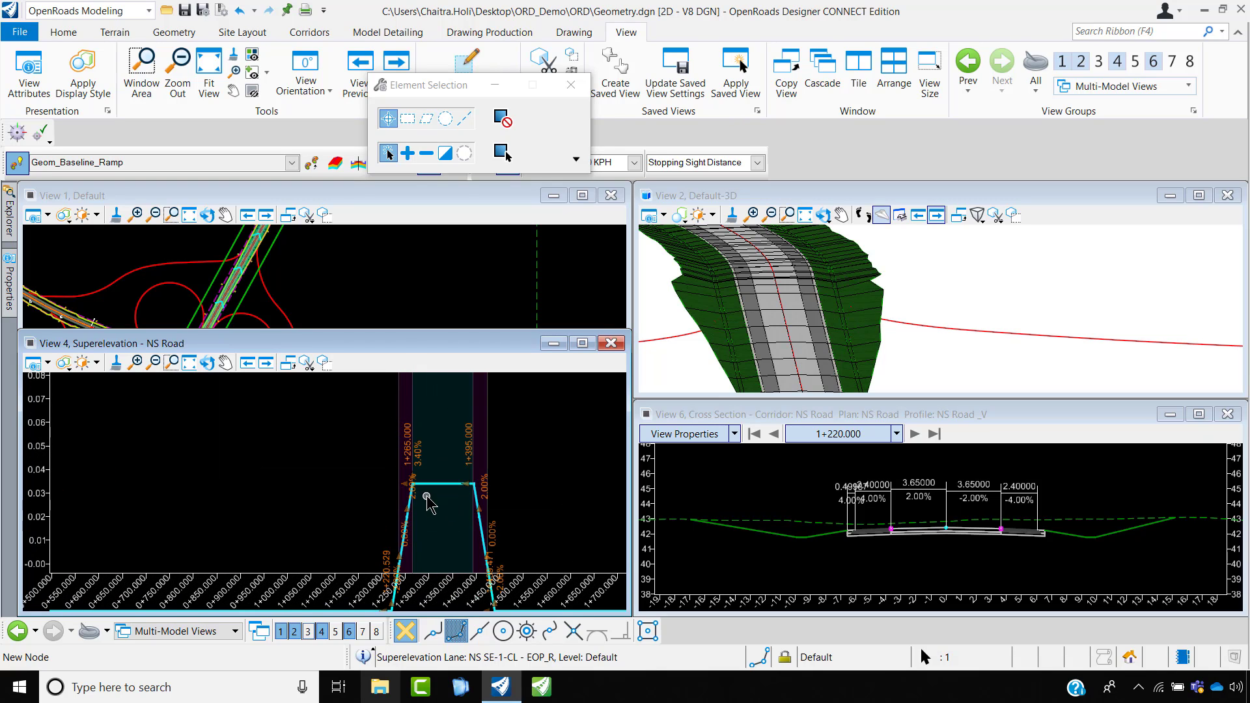
- Move the NS Road cross section view to station 1+265
left_click(896, 433)
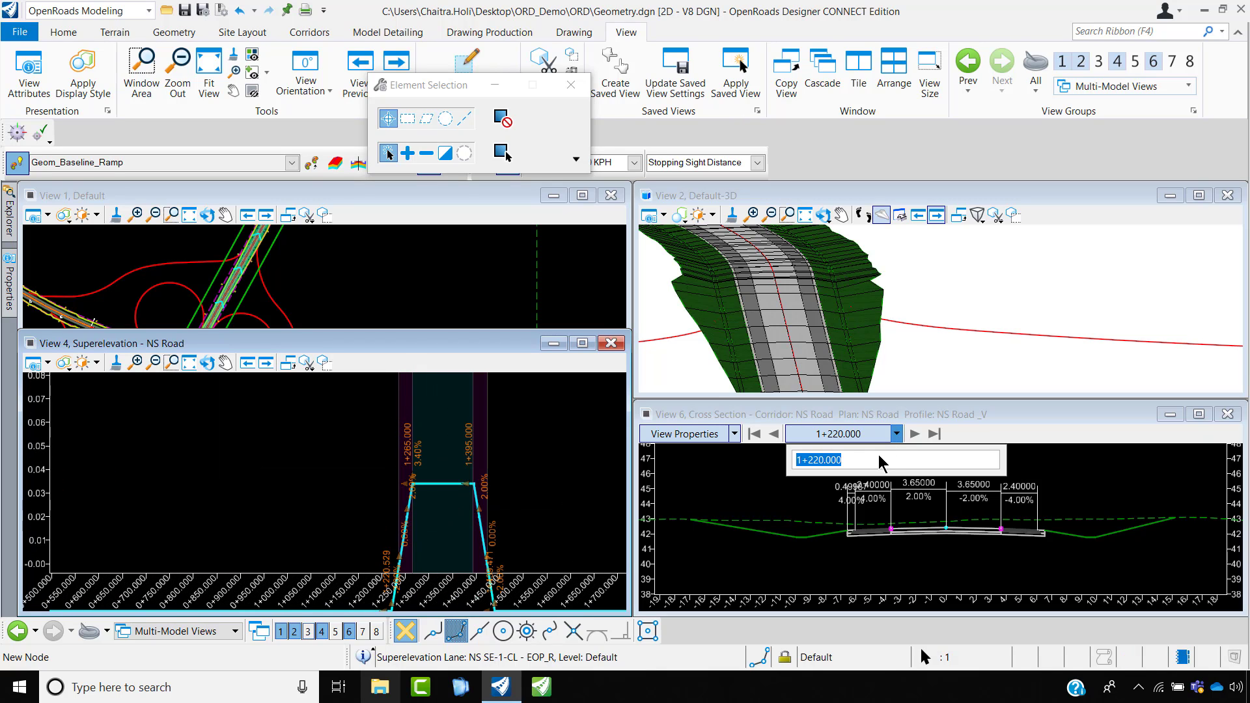
left_click(877, 455)
key("BackSpace")
key("BackSpace")
key("BackSpace")
key("BackSpace")
key("BackSpace")
type("20")
key("Return")
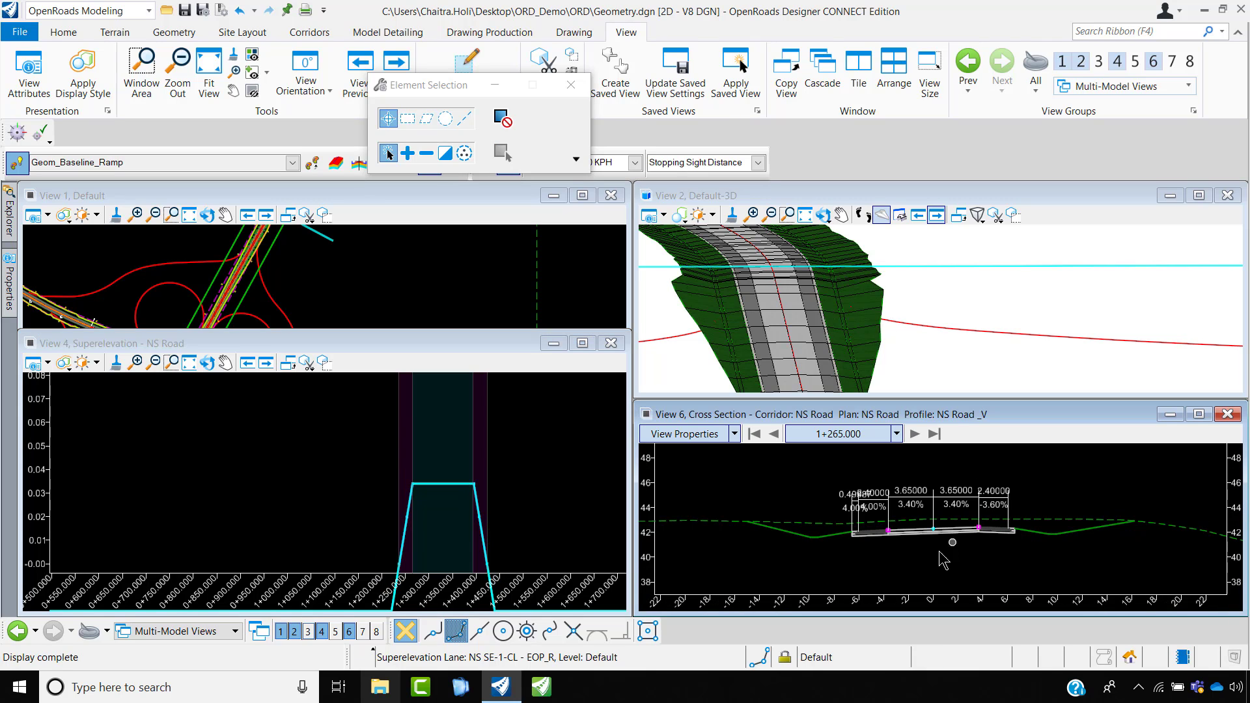
- Try a 4% full super cross slope at station 1+265 on the CL - EOP_R lane and undo the edit
left_click(408, 508)
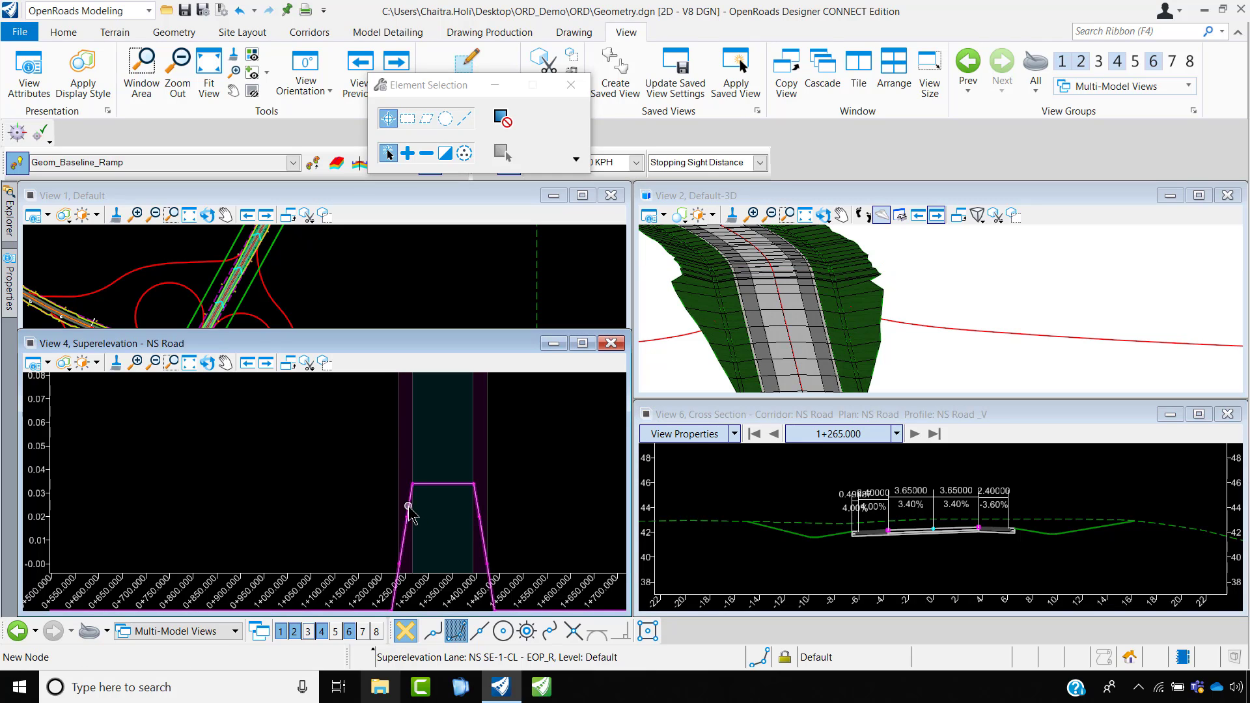
left_click(418, 462)
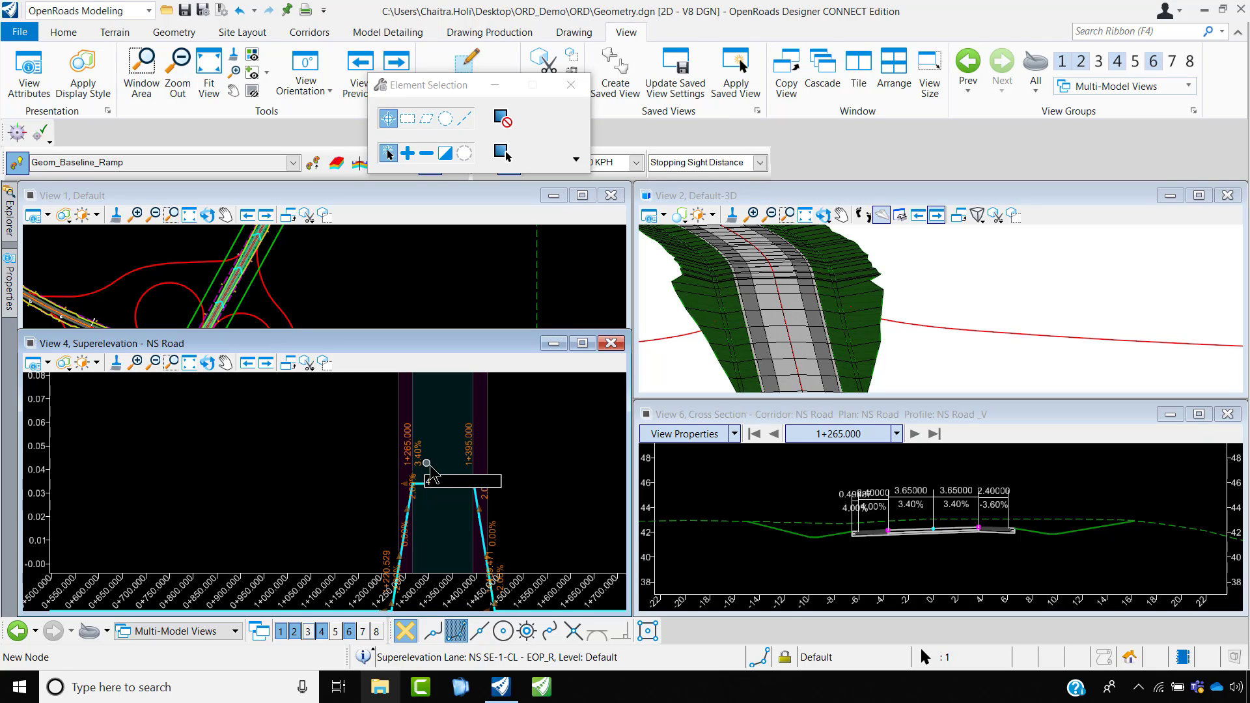
key("Return")
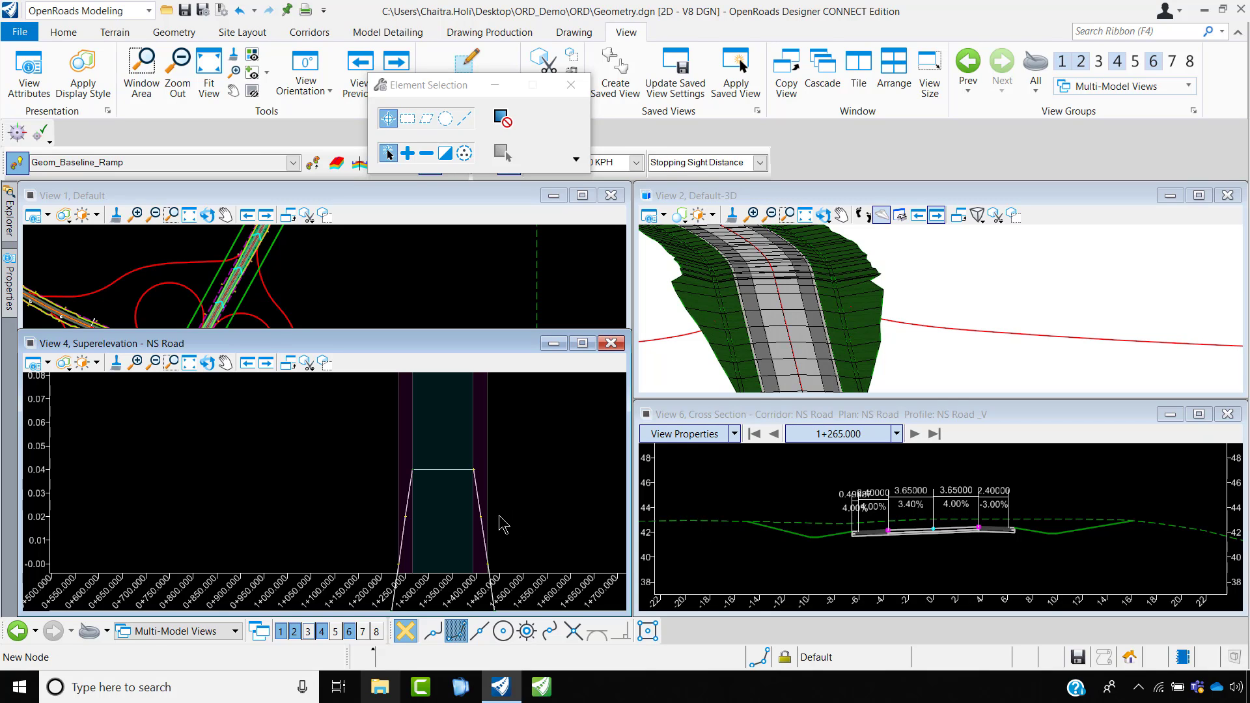
key("ctrl+z")
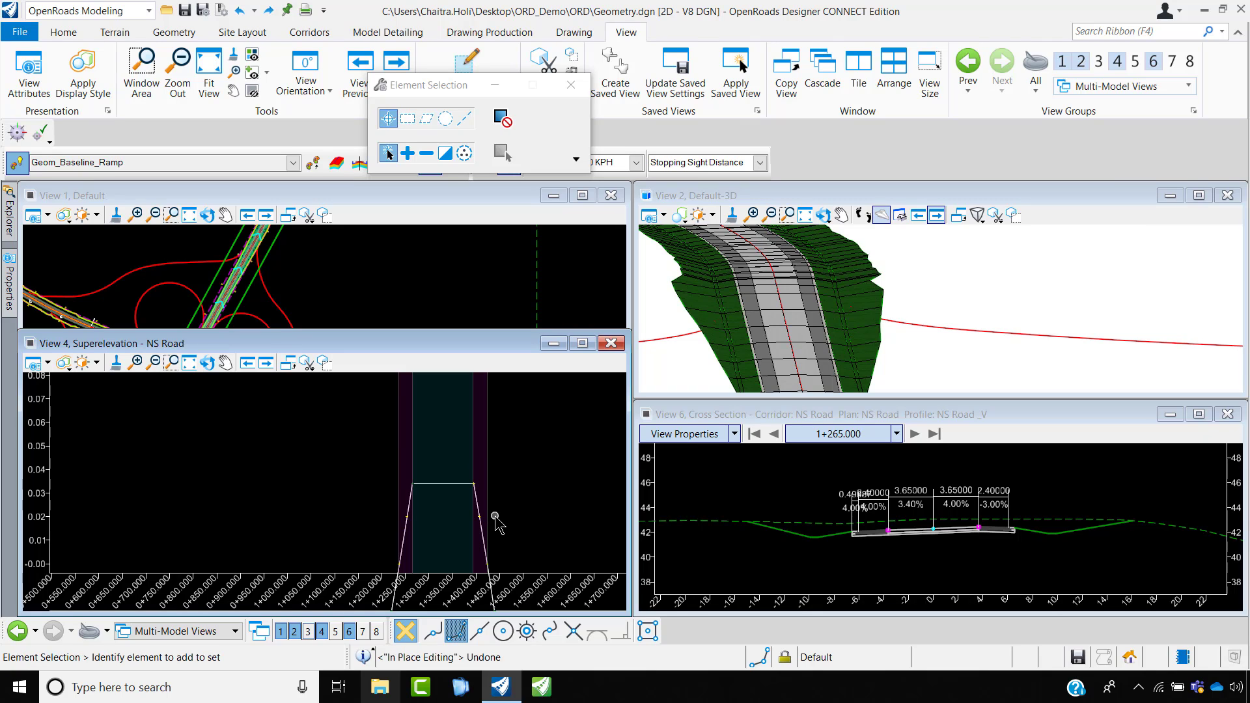
- Set the CL - EOP_R lane's full super cross slope at station 1+265 to 2.5%
left_click(412, 487)
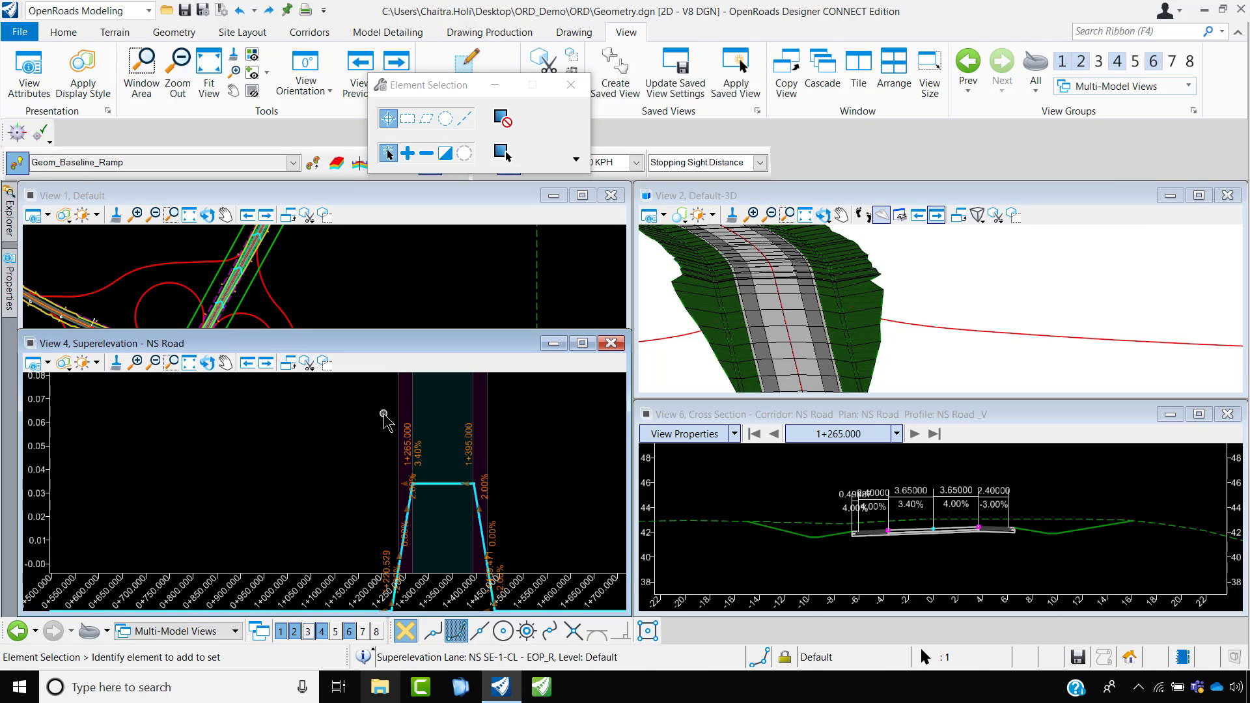
left_click(418, 453)
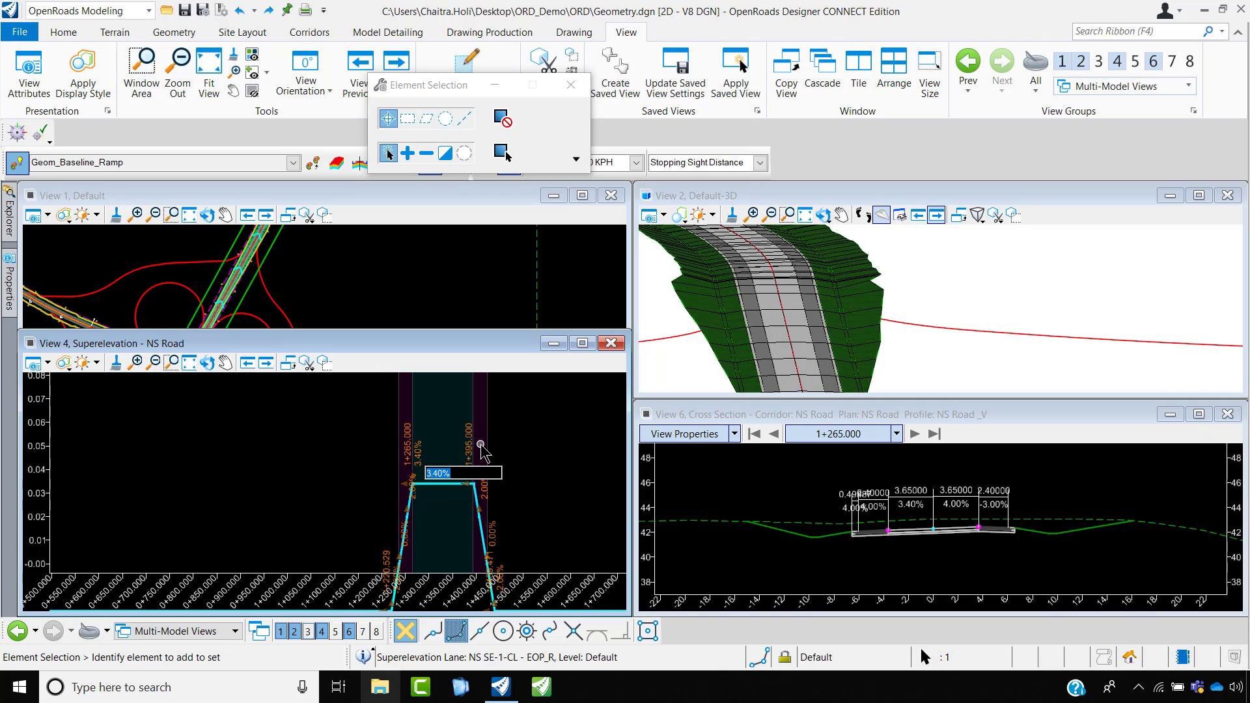
type("2.5")
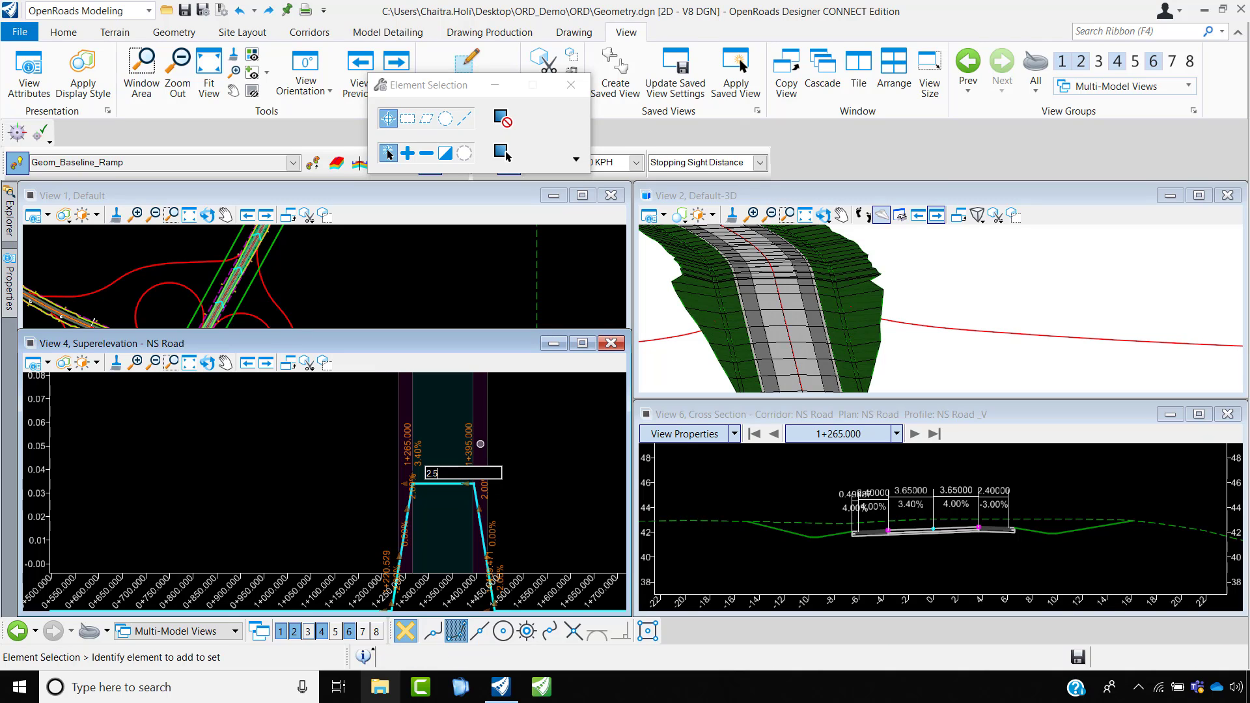
key("Return")
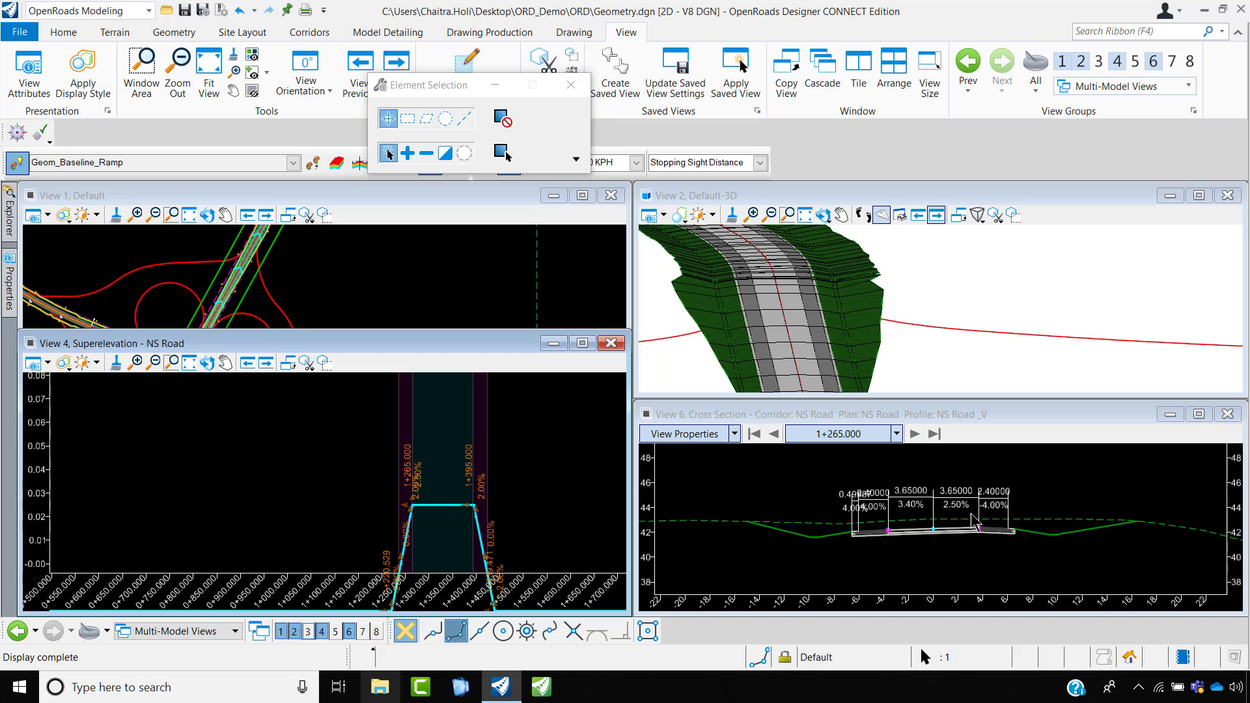
- Set the 2.00% transition point's cross slope near station 1+265 to 3.5%, and revise it to 3.4%
left_click(417, 489)
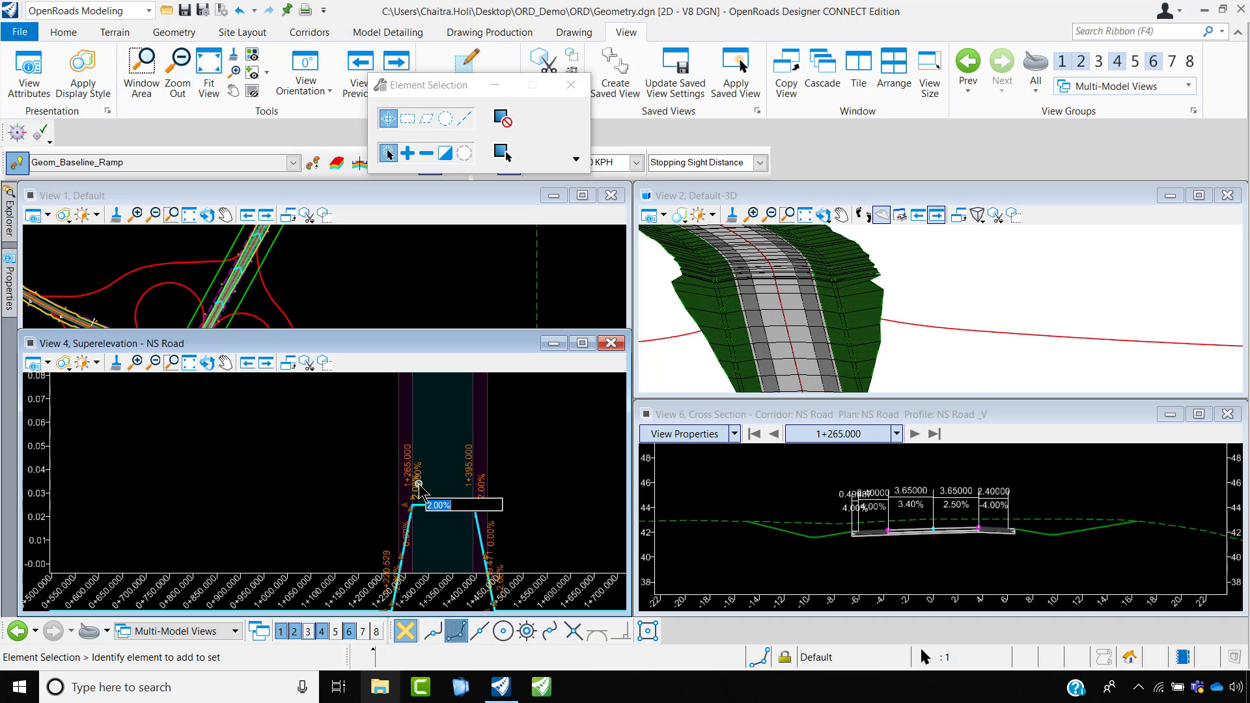
type("3")
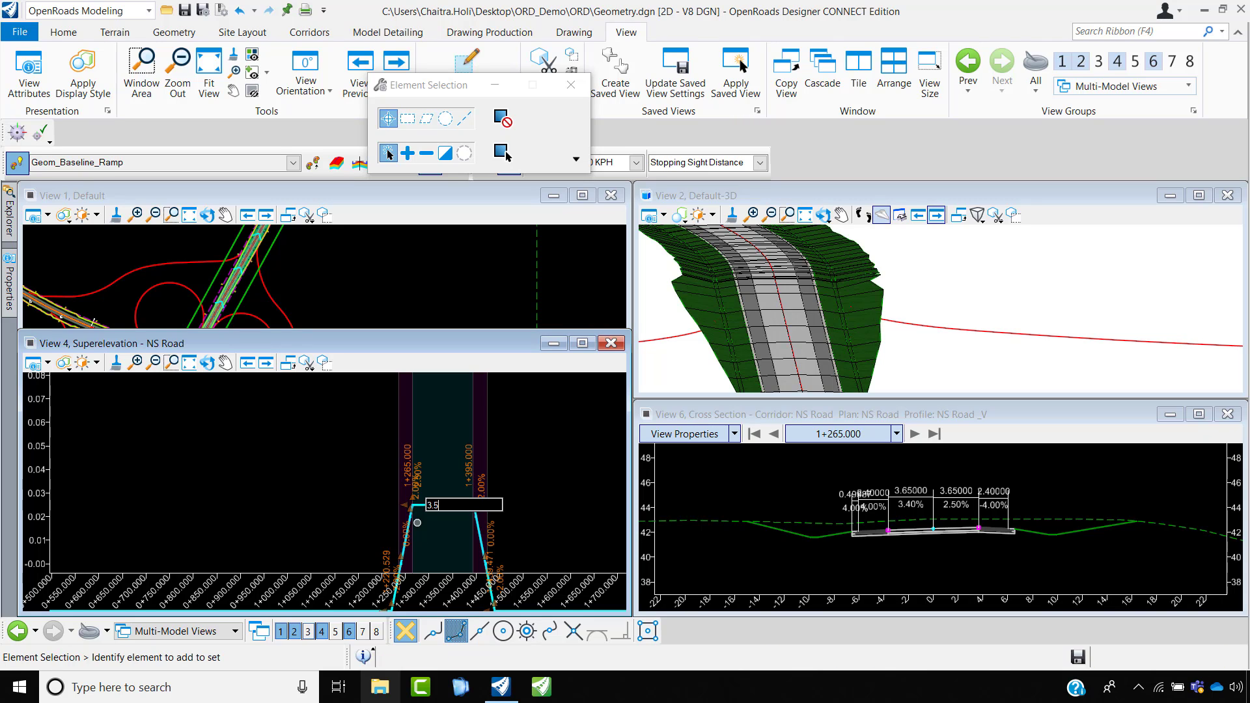
key("Return")
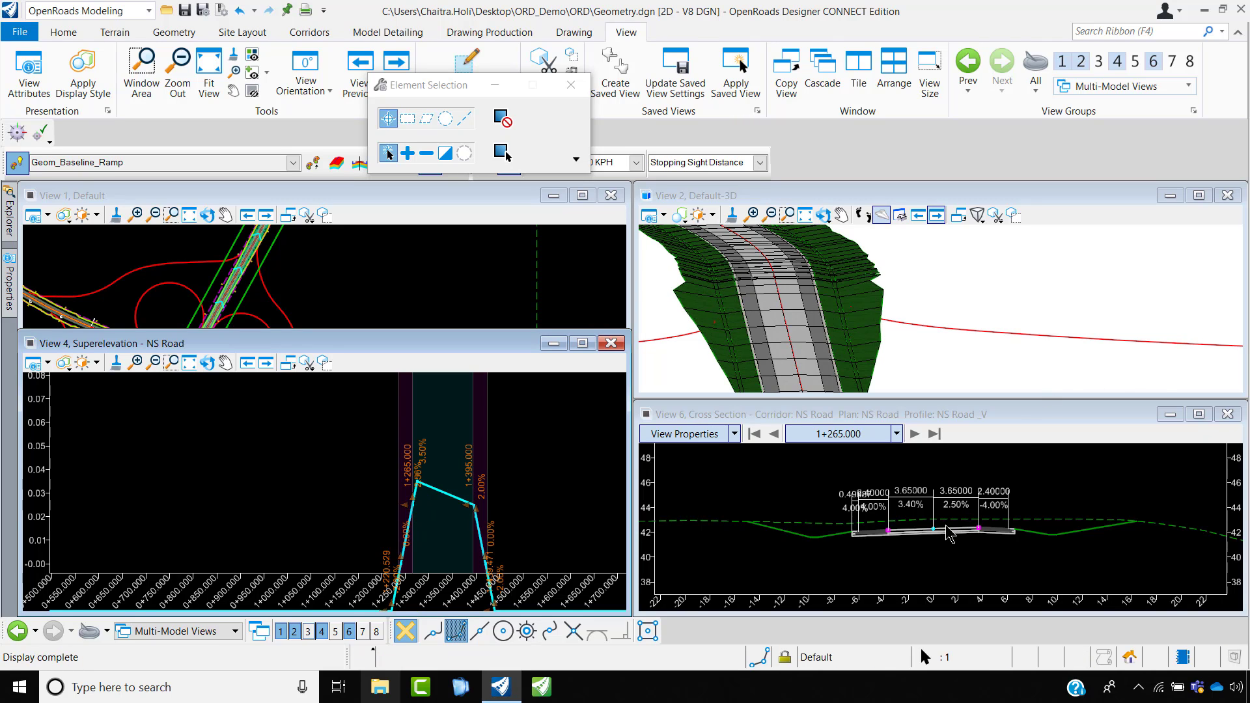
left_click(435, 457)
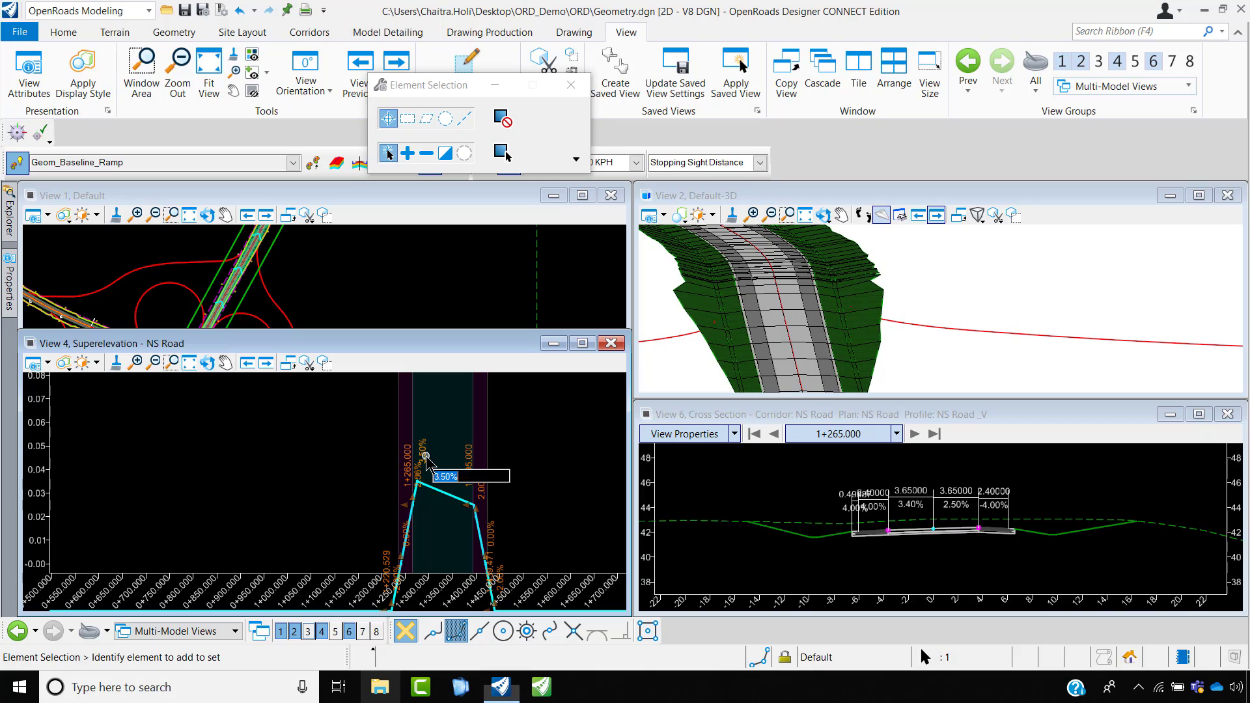
type("3.4")
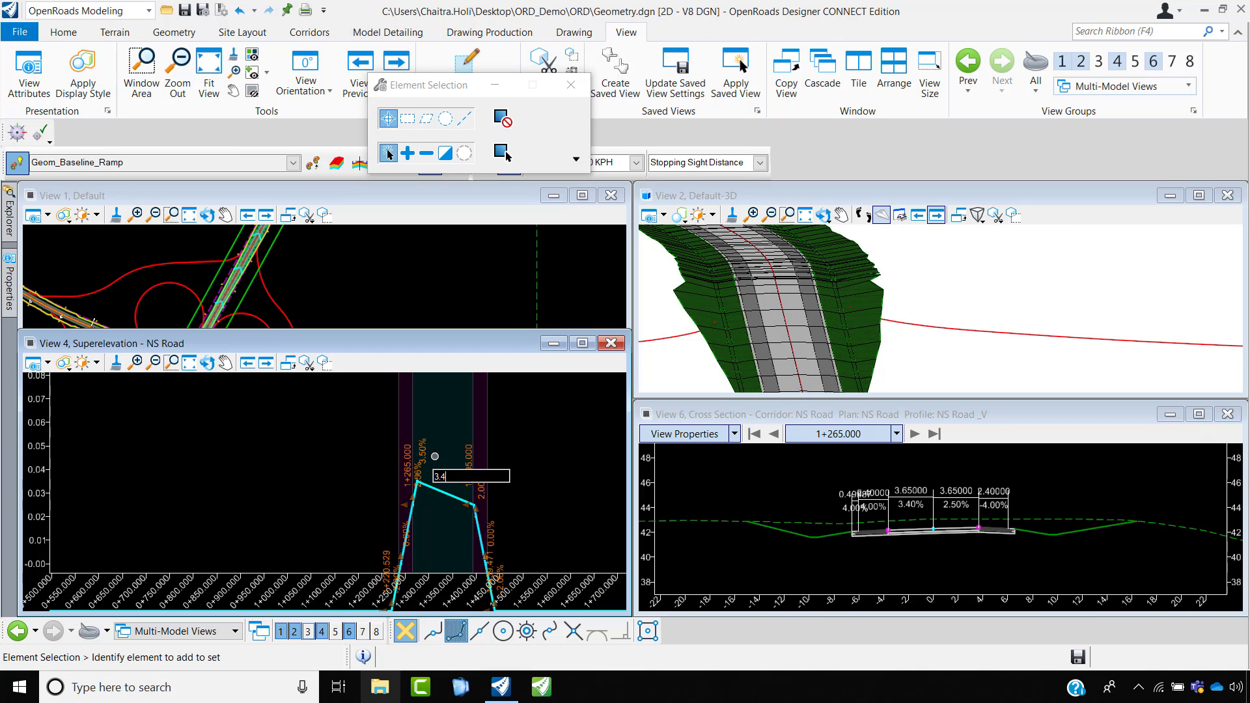
key("Return")
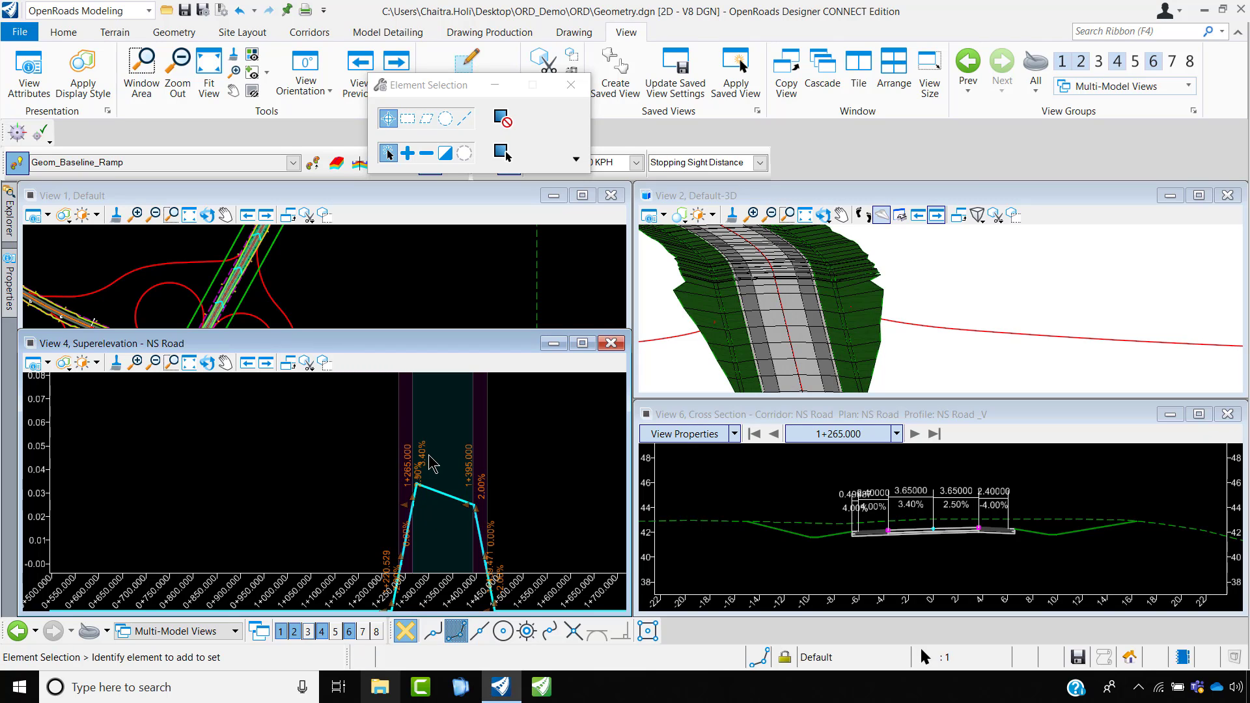
- Undo the last three cross slope edits on the CL - EOP_R superelevation lane
key("ctrl+z")
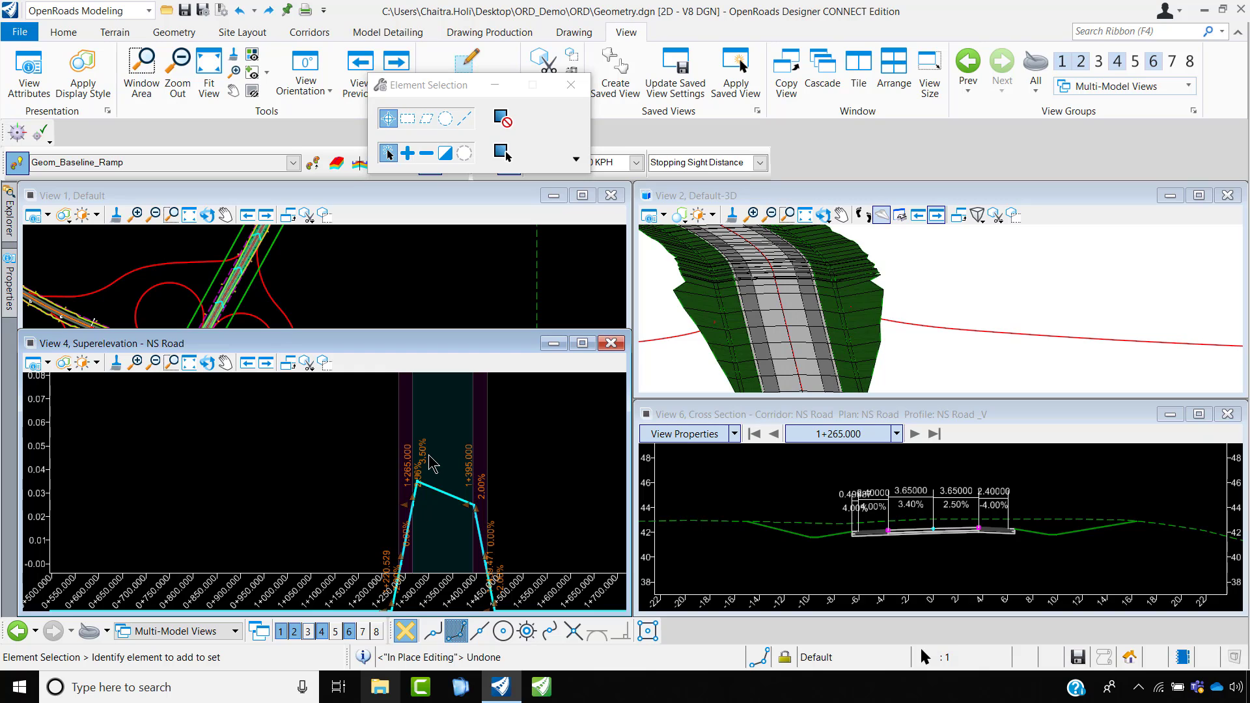
key("ctrl+z")
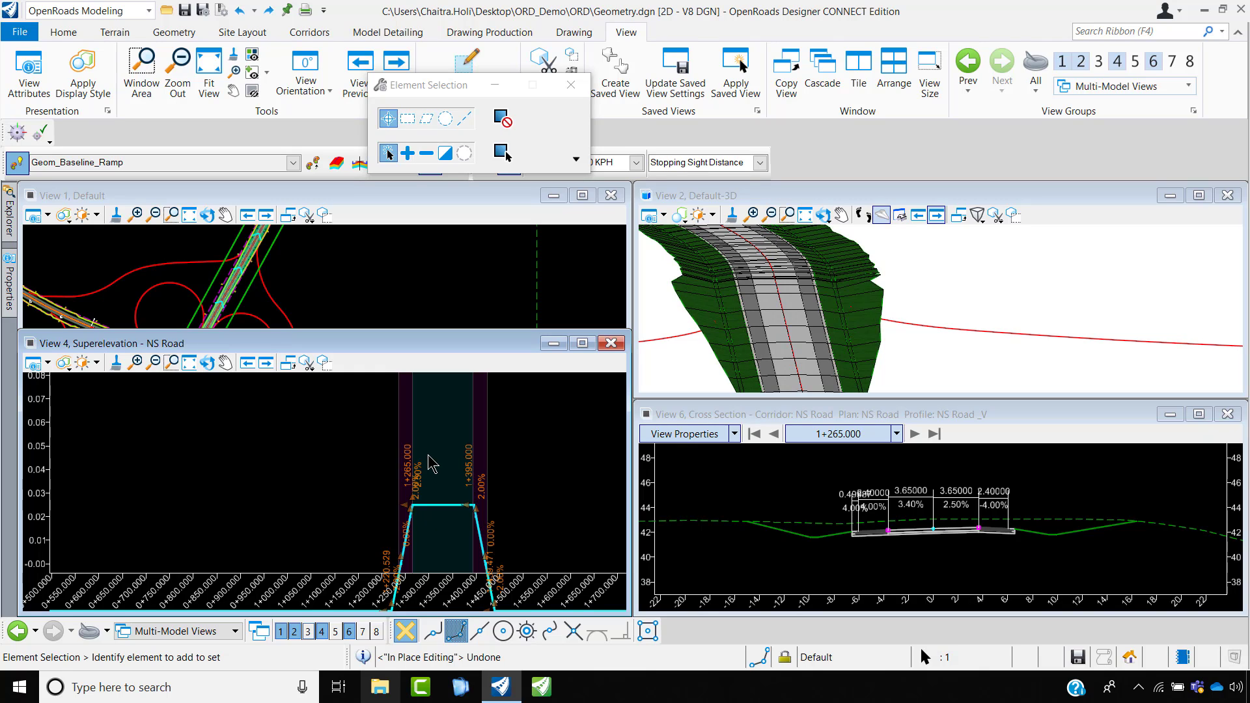
key("ctrl+z")
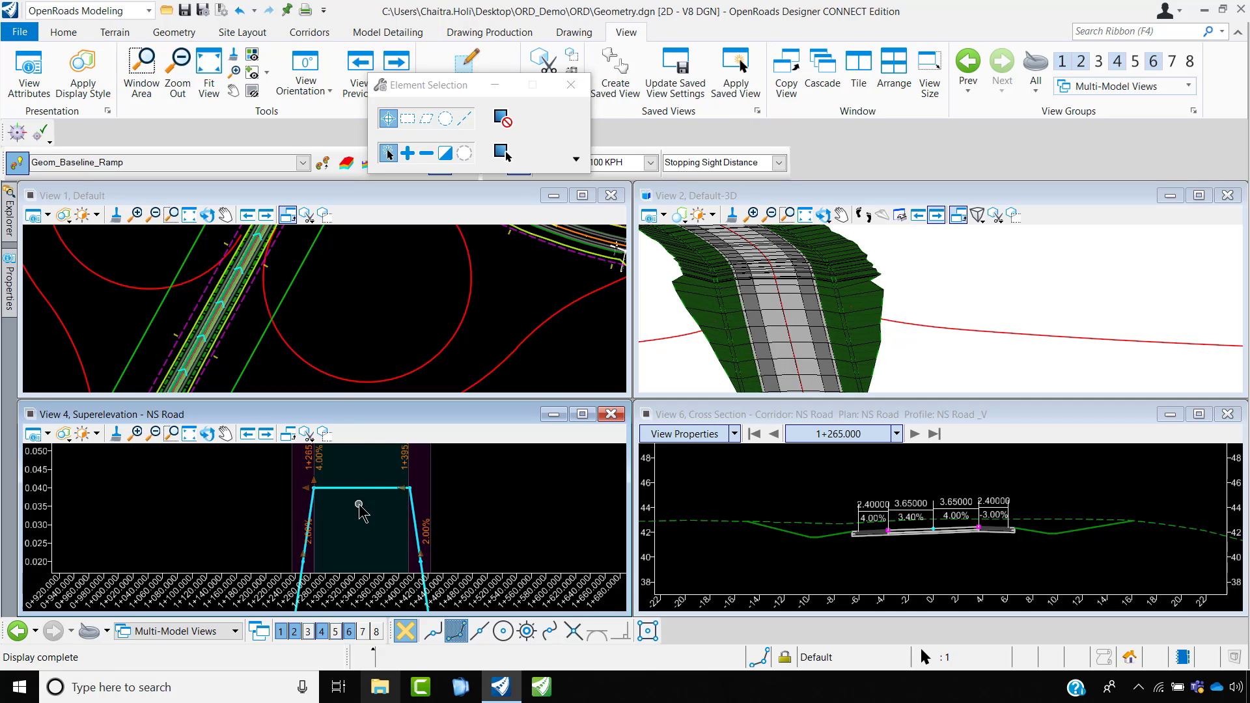
- Close the NS Road superelevation view and the Element Selection dialog, and tile the plan, 3D and cross section views
scroll(357, 510, "down", 1)
scroll(911, 520, "down", 1)
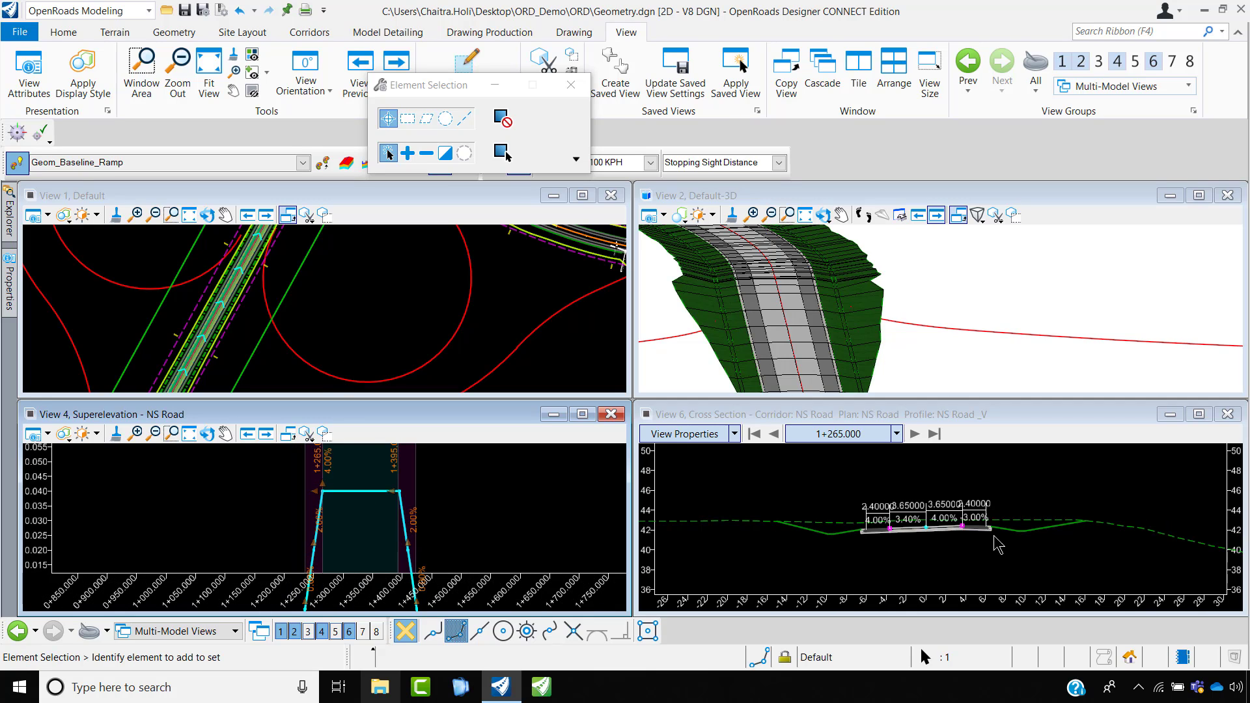
scroll(996, 543, "down", 1)
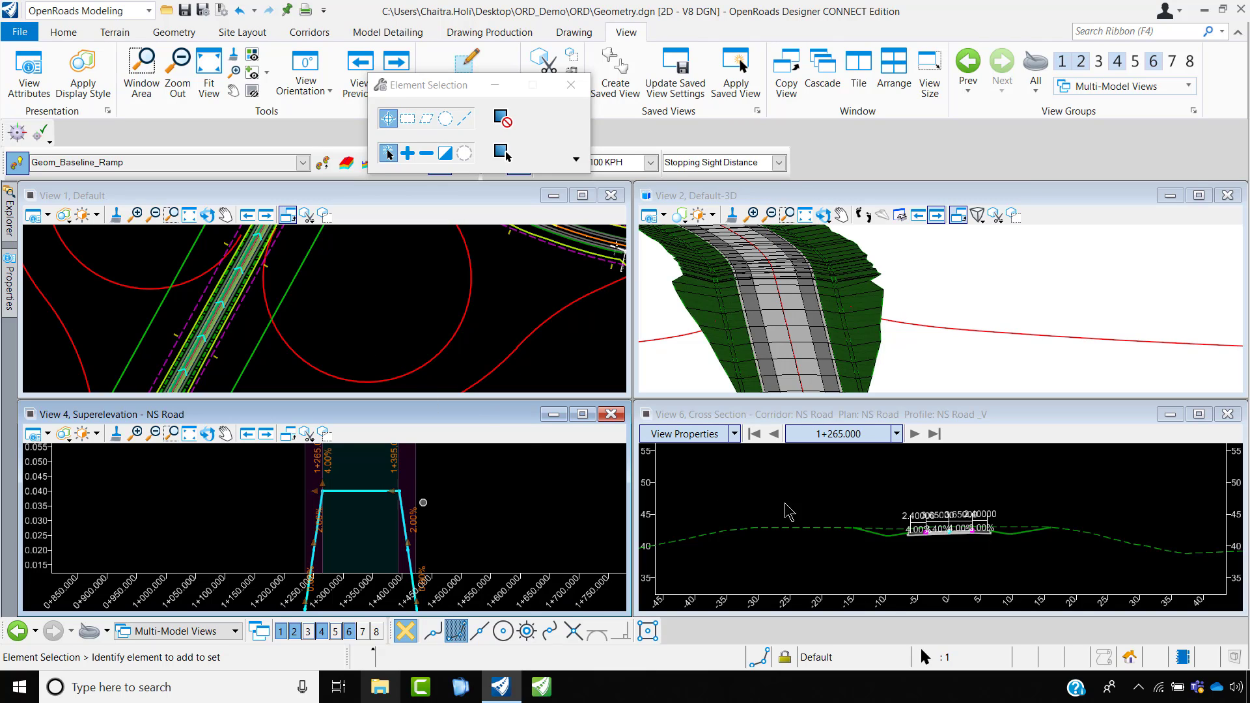
left_click(619, 414)
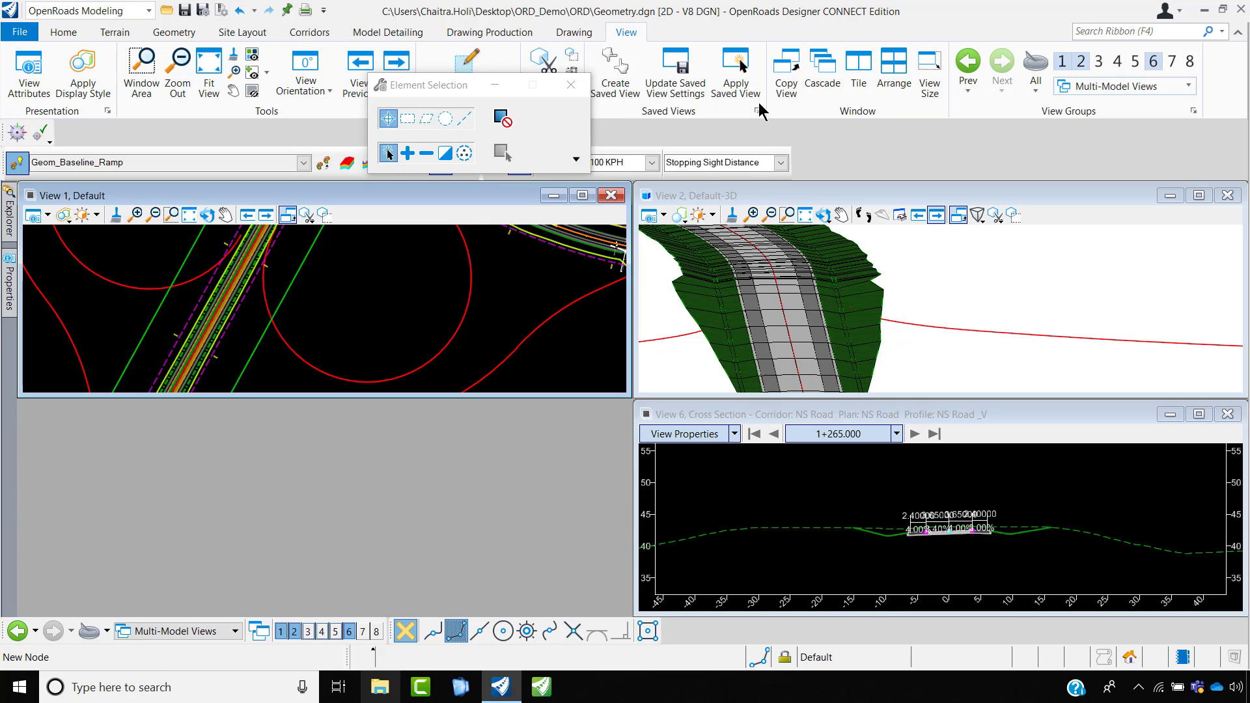
left_click(858, 70)
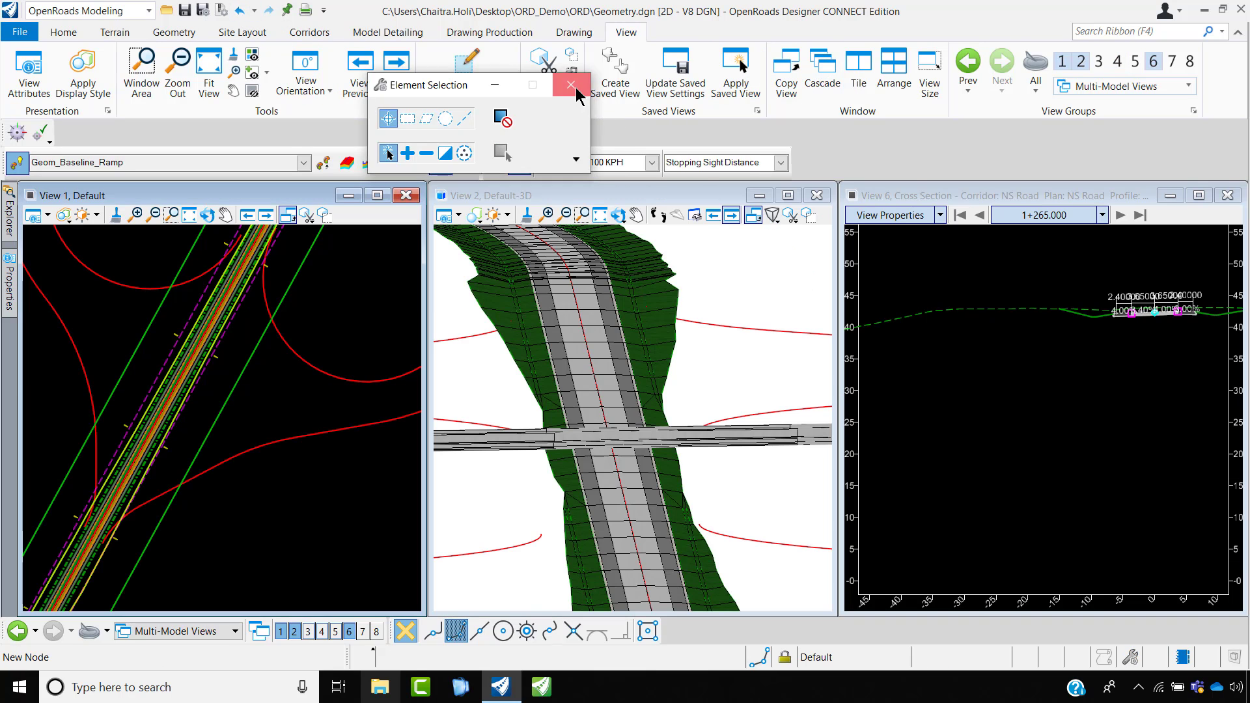
left_click(570, 85)
- Generate a superelevation report for the NS Road section NS SE-1 and display it in the SuperelevationCrossSlope.xsl format
left_click(309, 32)
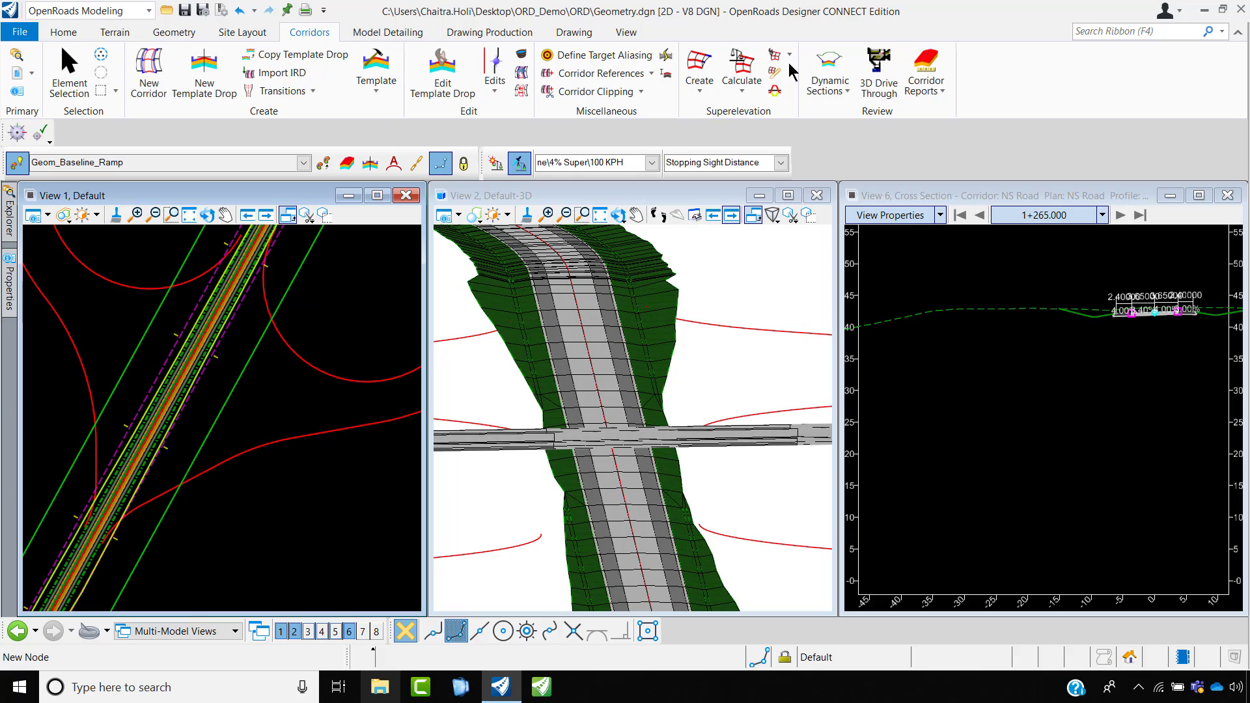
left_click(775, 72)
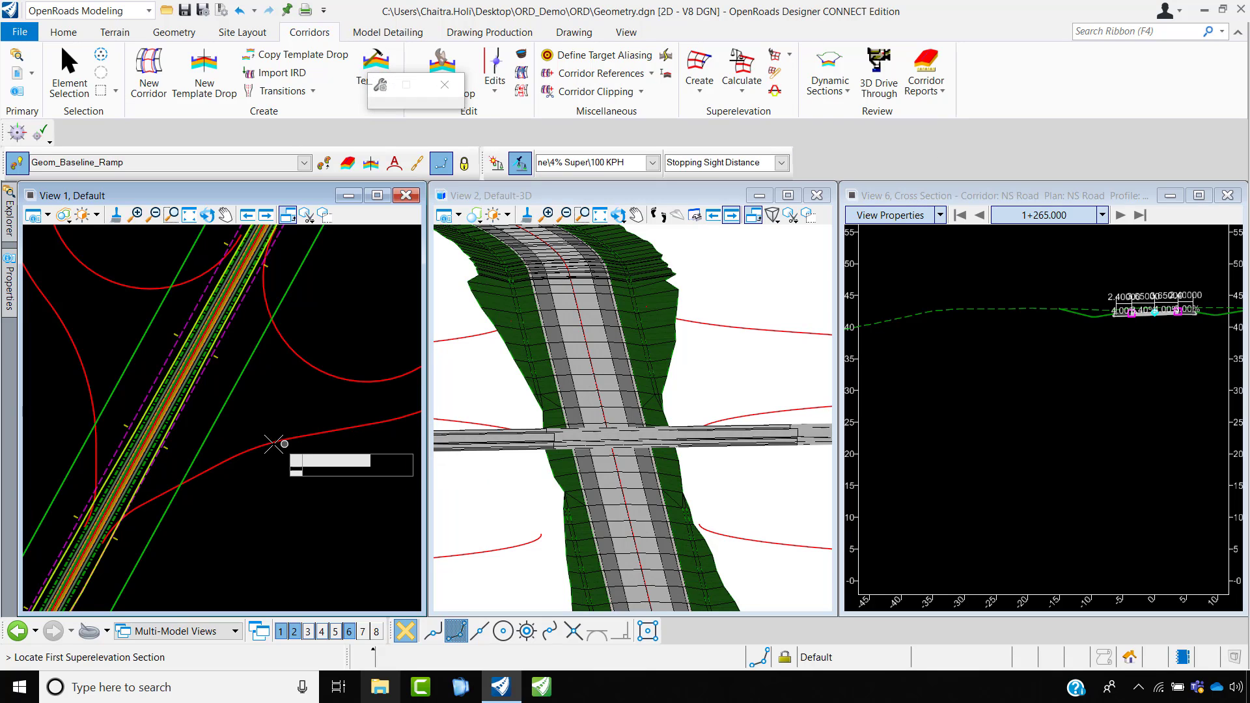
left_click(175, 497)
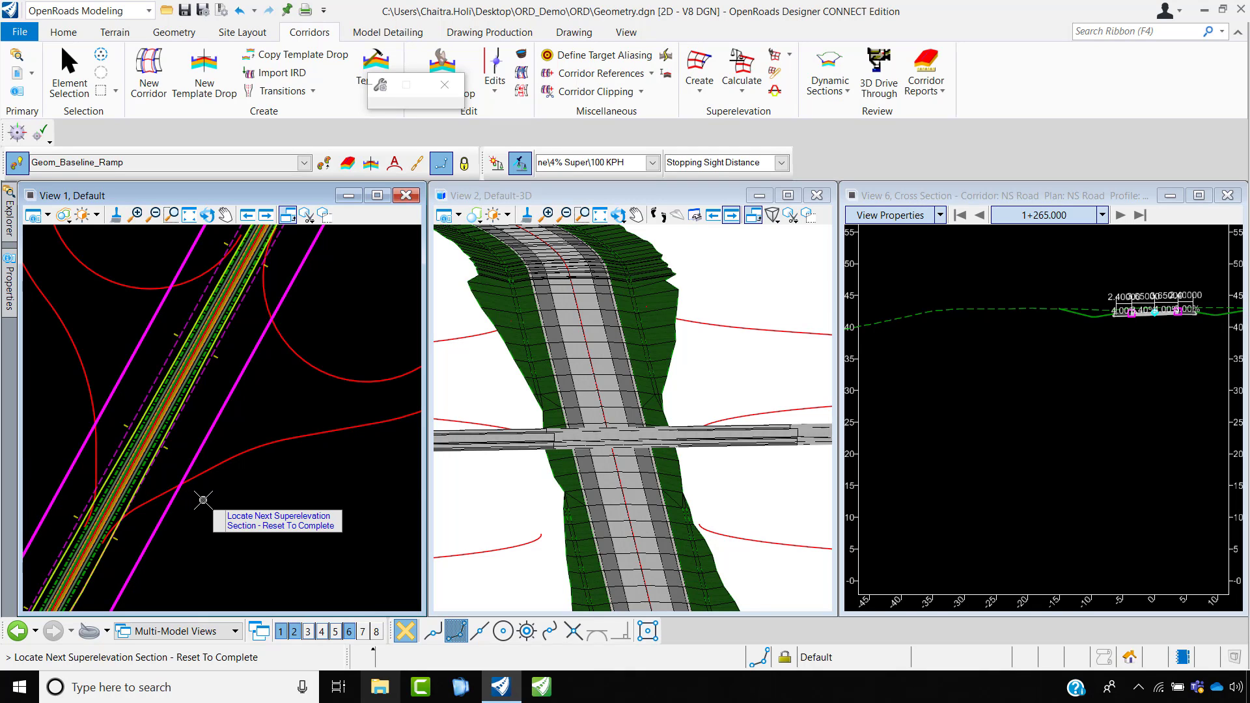
right_click(203, 500)
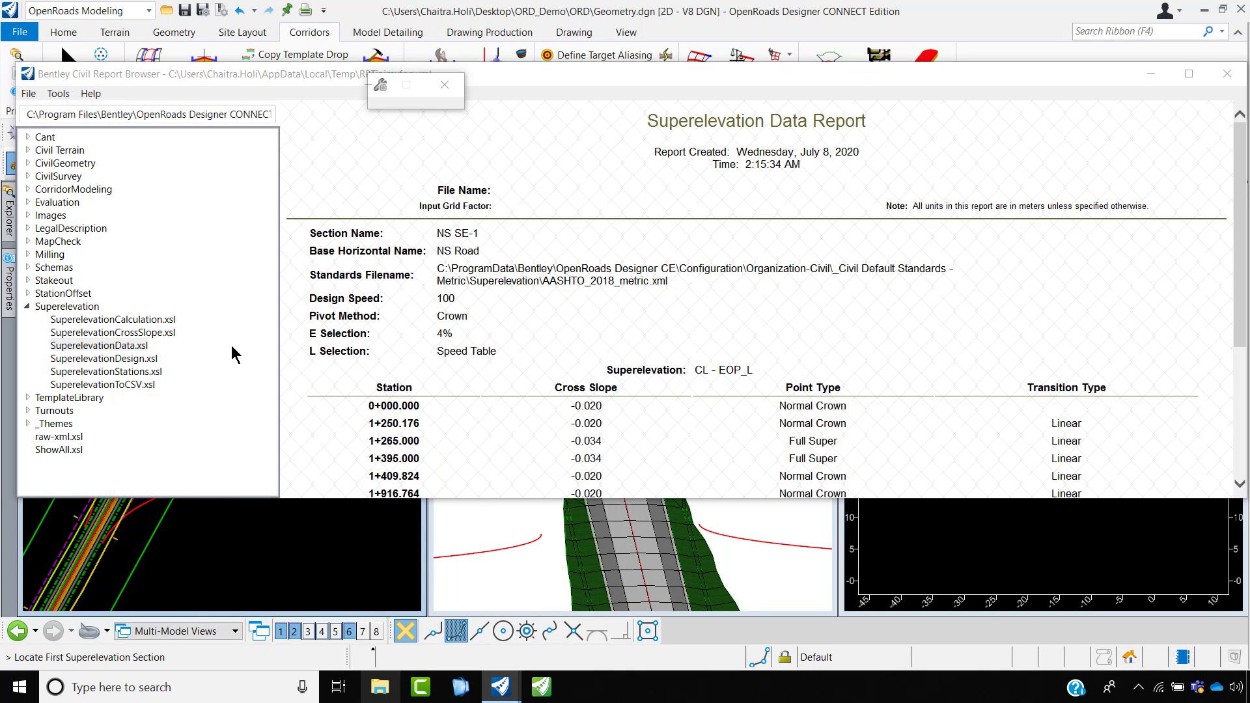
left_click(148, 333)
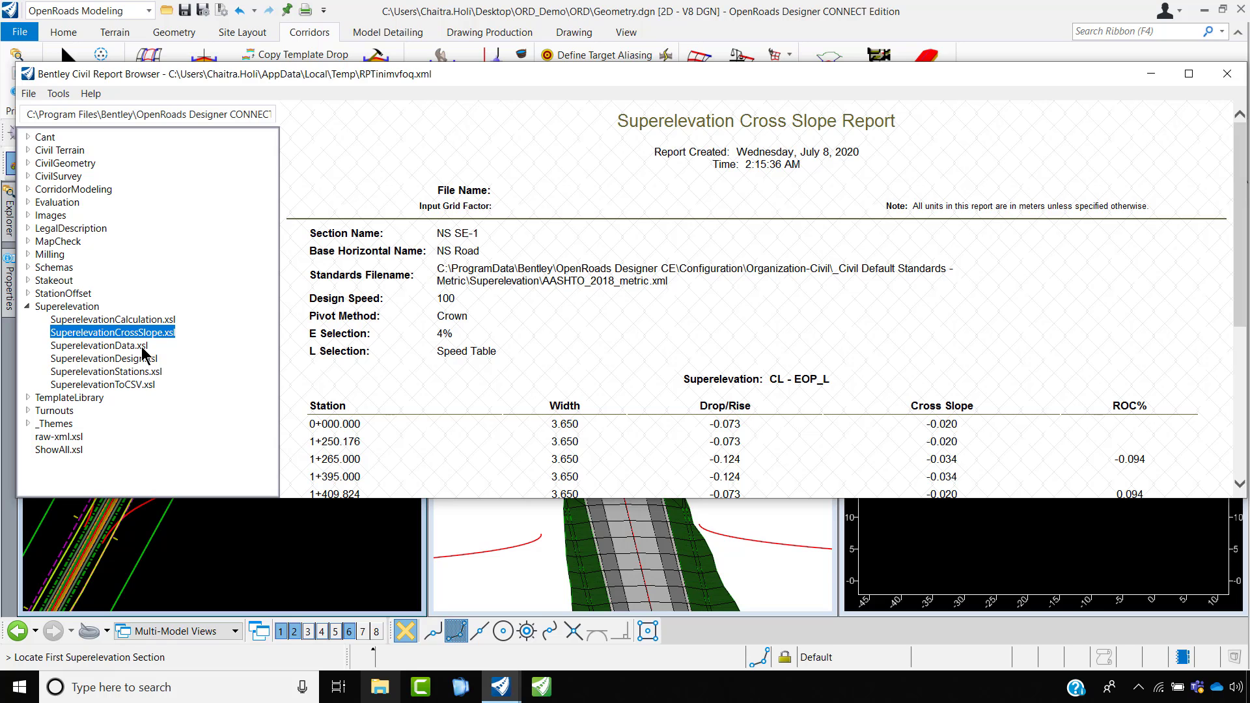
- Review the NS SE-1 report in the superelevation cross slope, data, design, CSV and stations formats
scroll(604, 345, "down", 5)
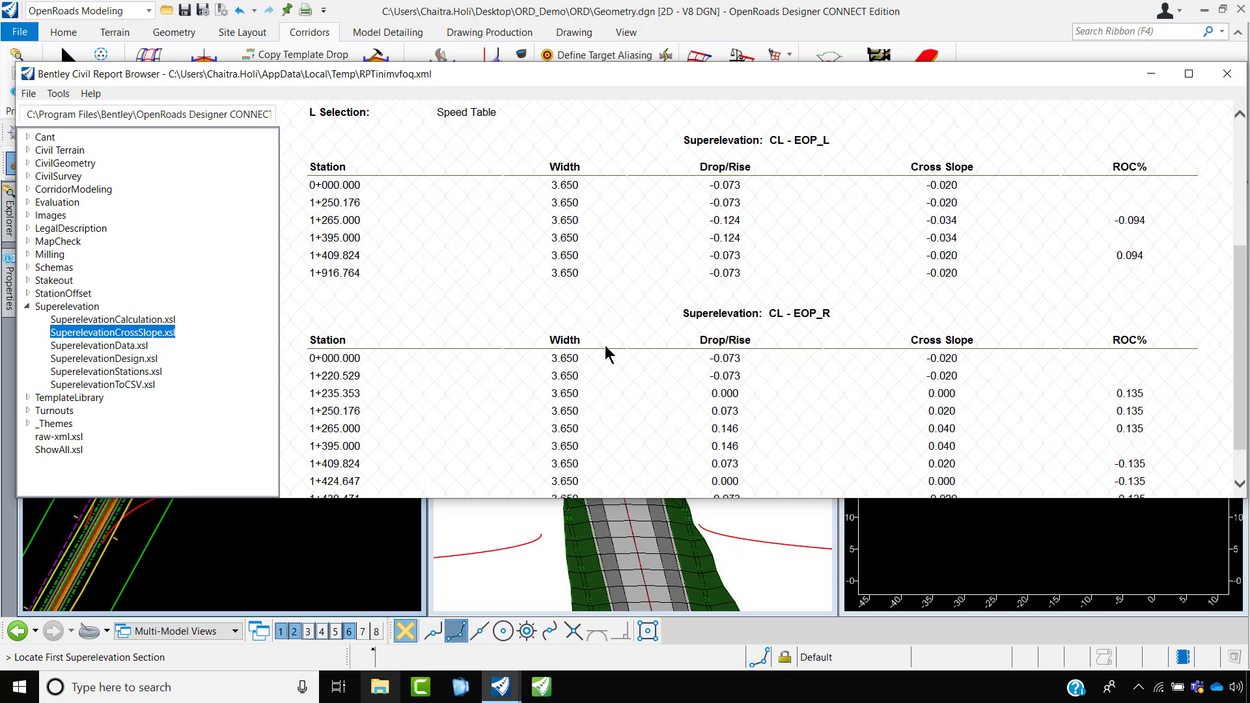
left_click(119, 345)
scroll(745, 325, "down", 6)
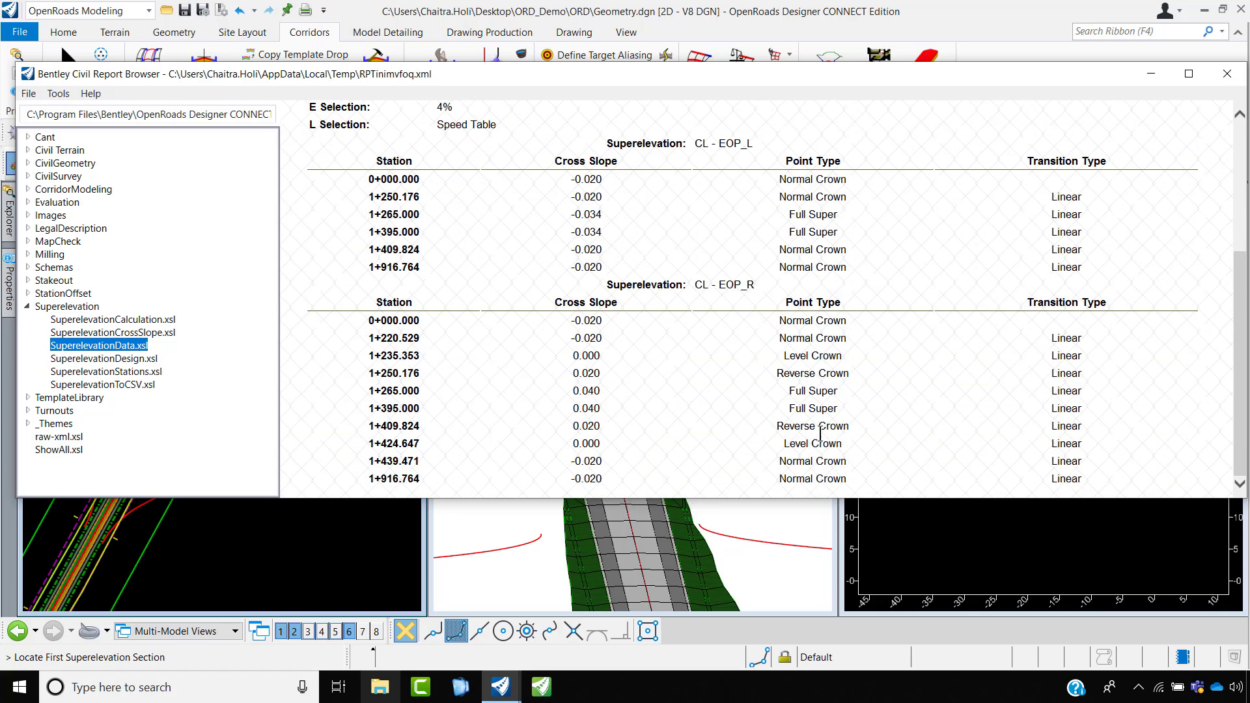
left_click(130, 361)
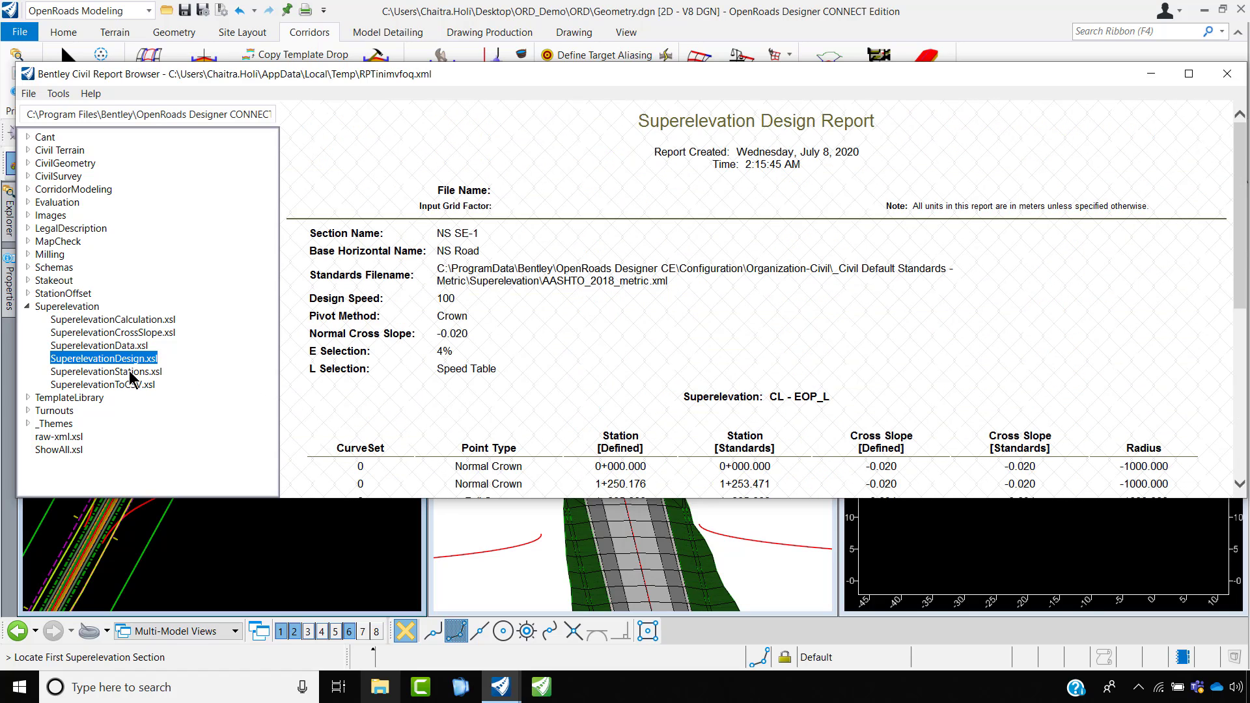
scroll(755, 315, "down", 6)
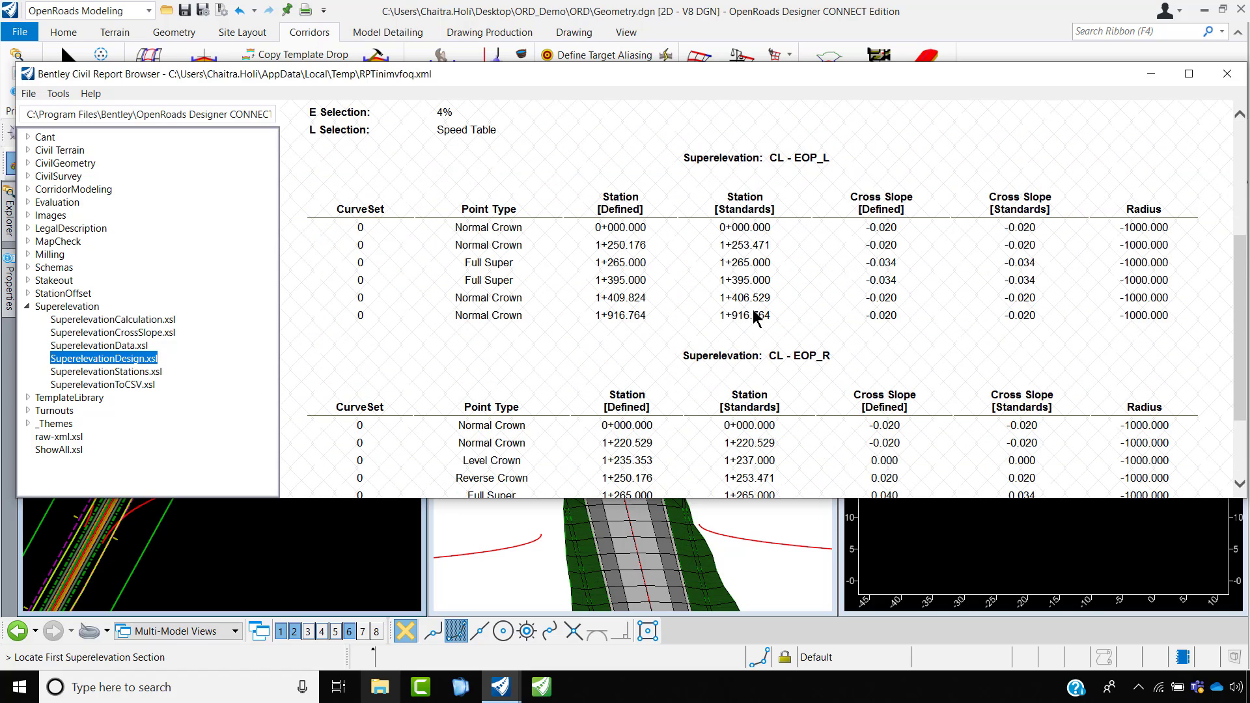
left_click(144, 372)
left_click(140, 384)
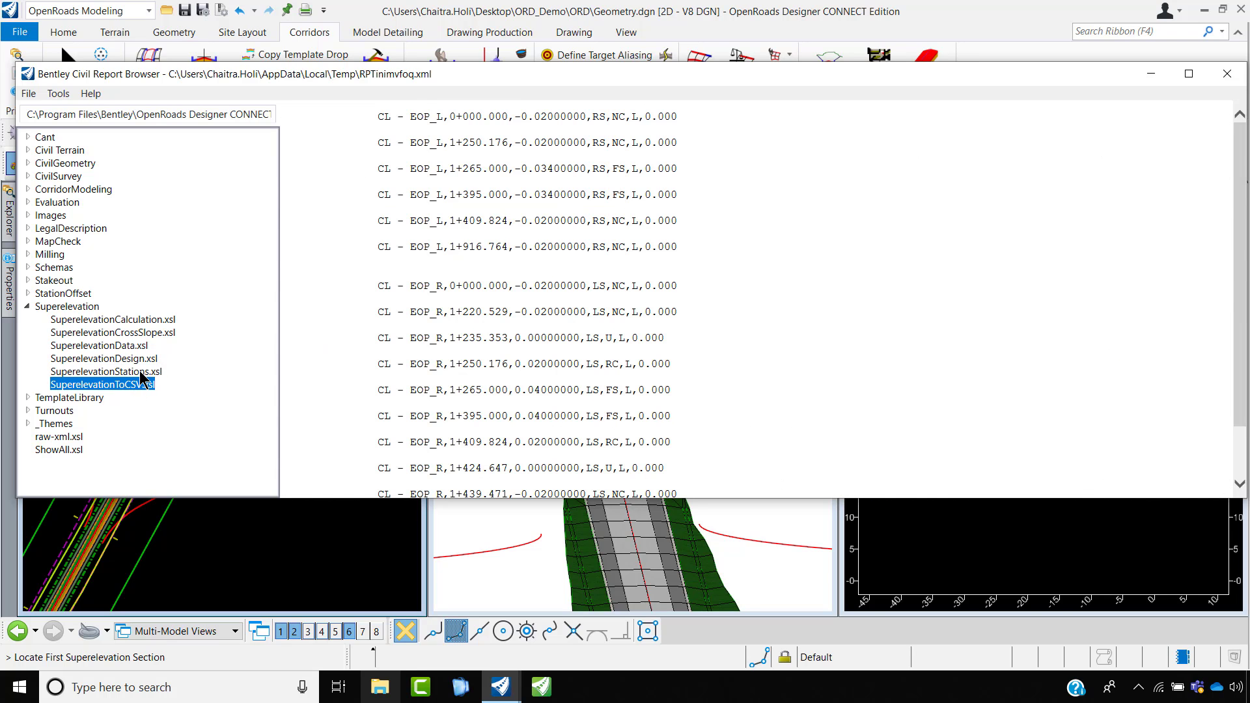
left_click(140, 372)
scroll(706, 313, "down", 4)
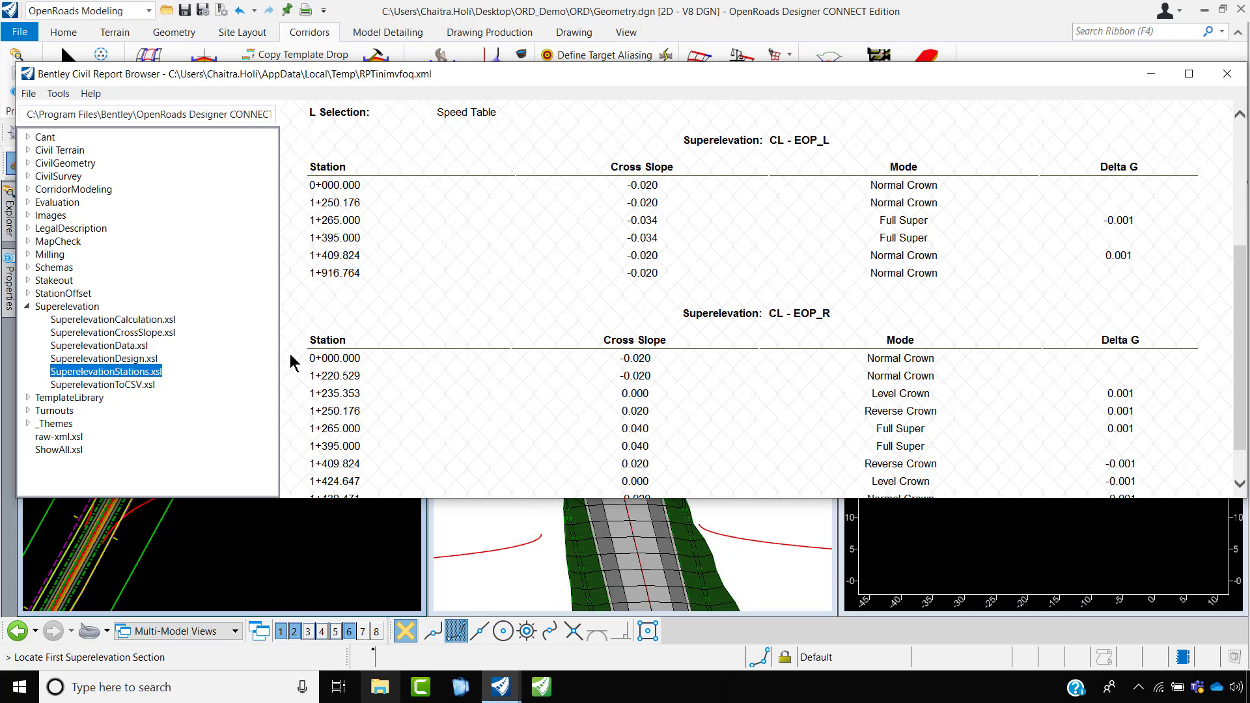
- Display the report in the SuperelevationDesign.xsl format and review the CL - EOP_L and CL - EOP_R tables
left_click(118, 358)
scroll(604, 312, "down", 3)
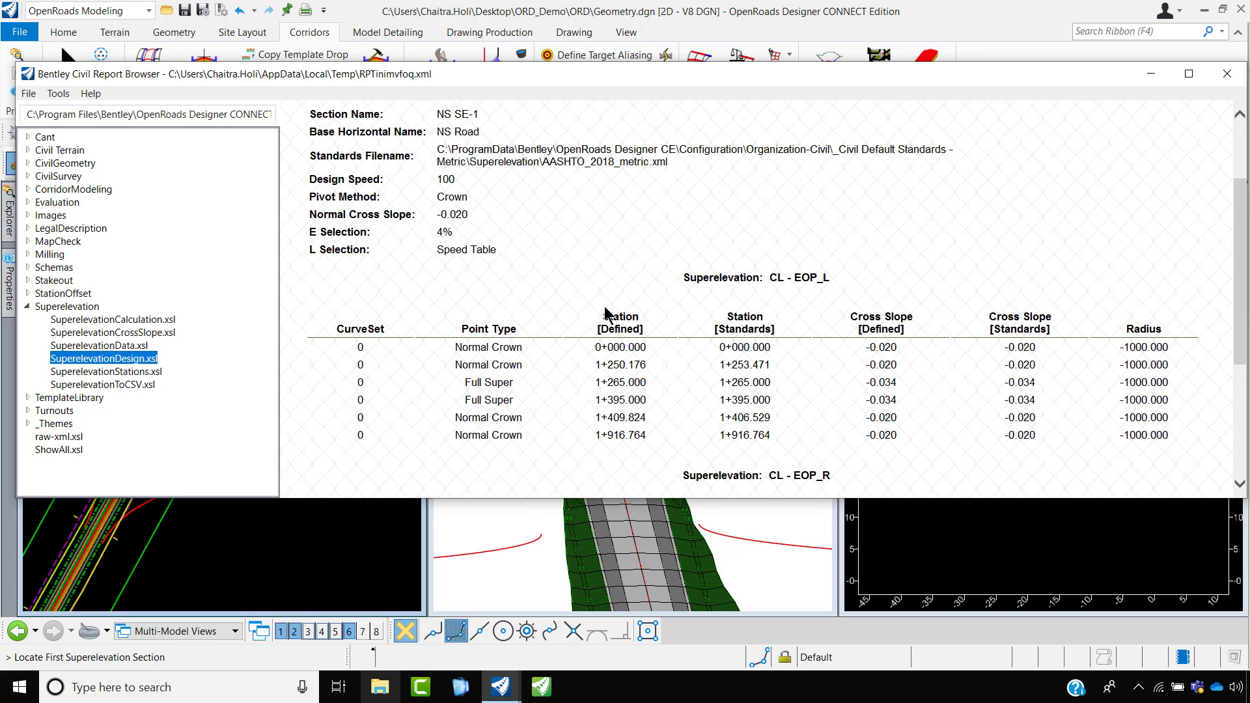
scroll(606, 311, "down", 1)
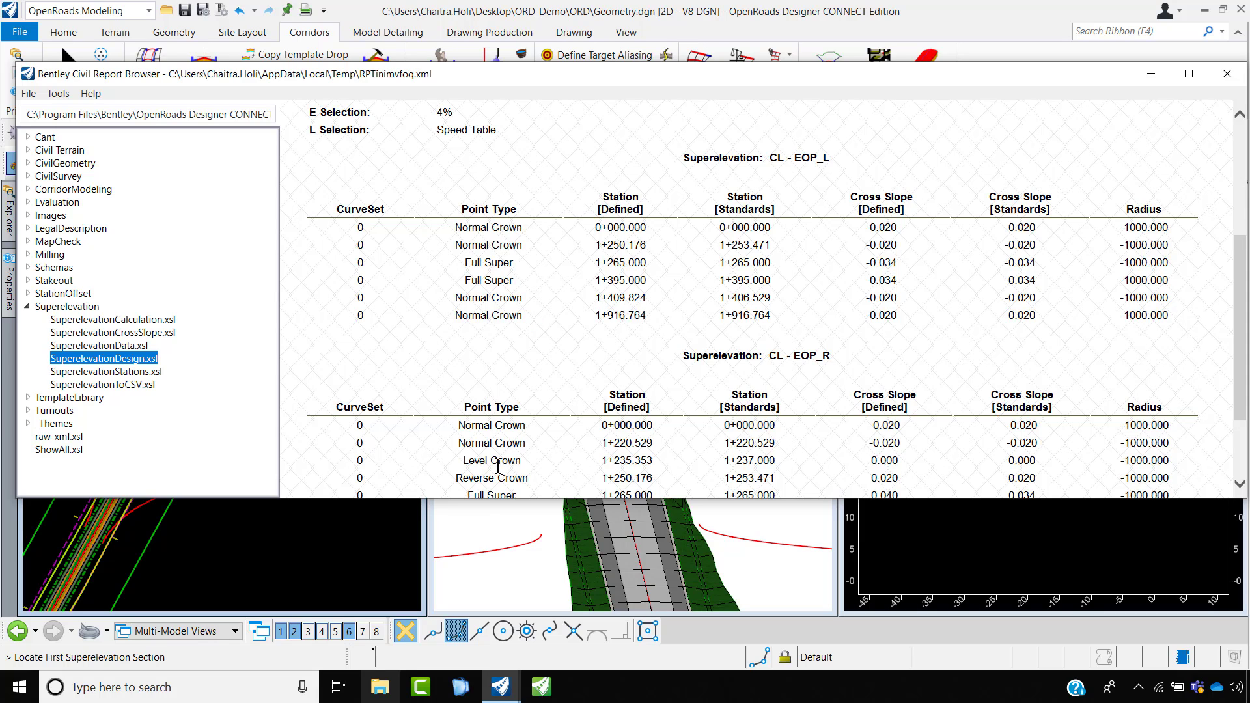
- Save the superelevation design report as the Excel file SE Report.xls in Desktop > ORD_Demo > Output, and close the report browser
left_click(29, 93)
left_click(67, 131)
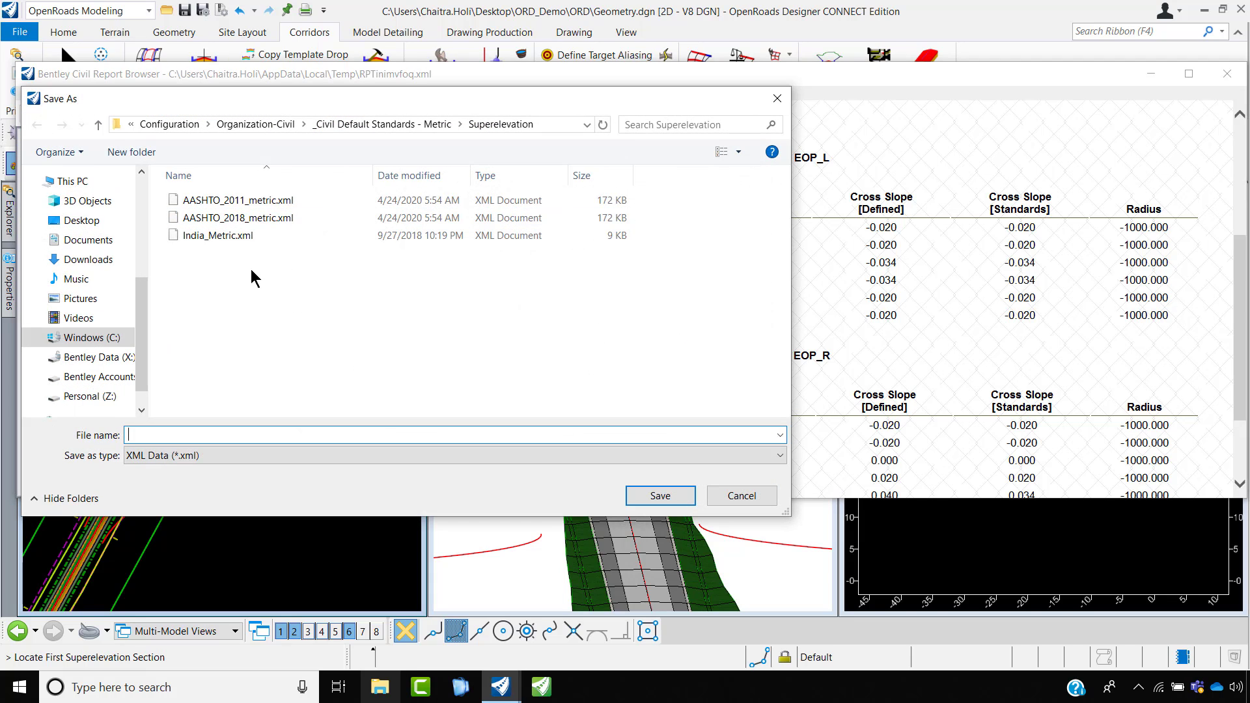
left_click(72, 221)
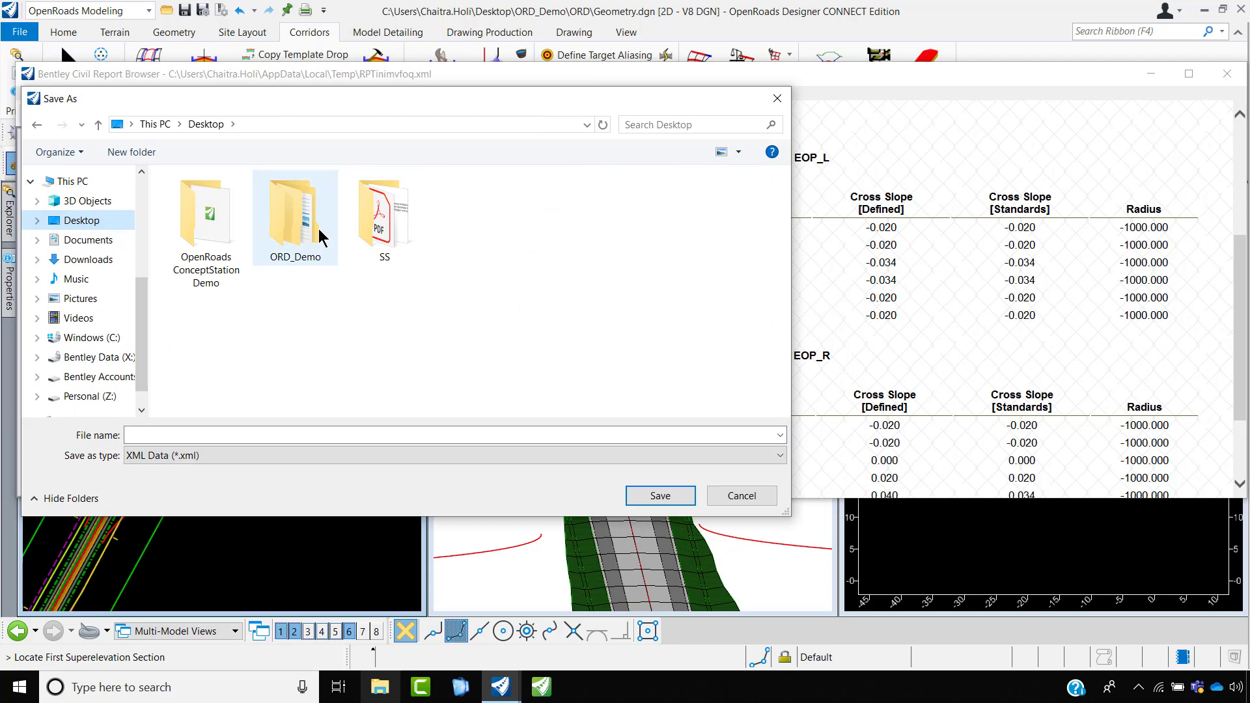
double_click(293, 205)
double_click(198, 235)
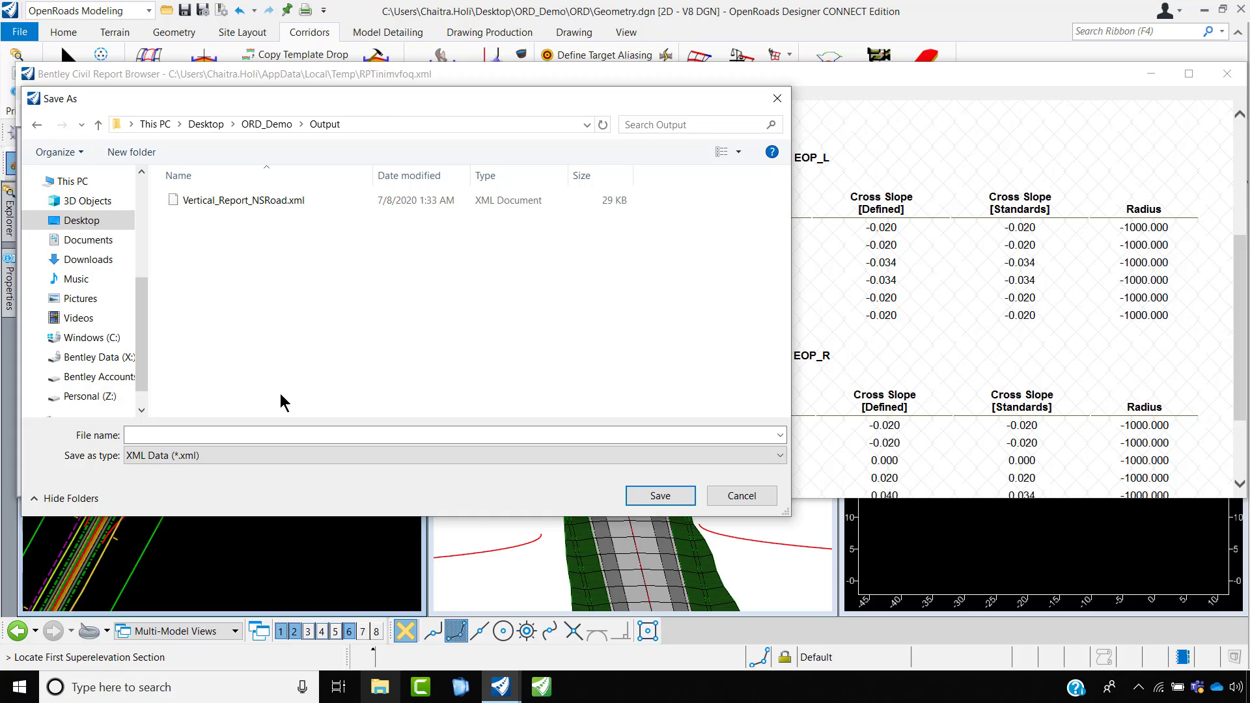
left_click(277, 431)
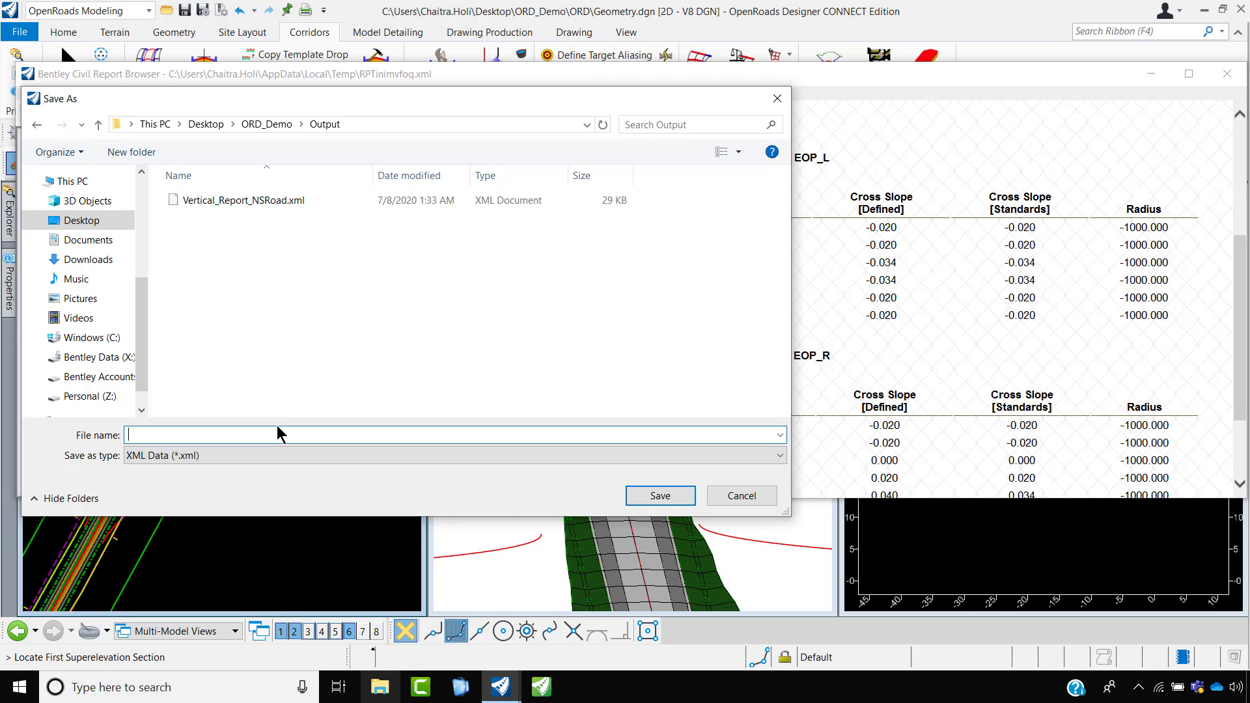
type("SE Report")
left_click(280, 455)
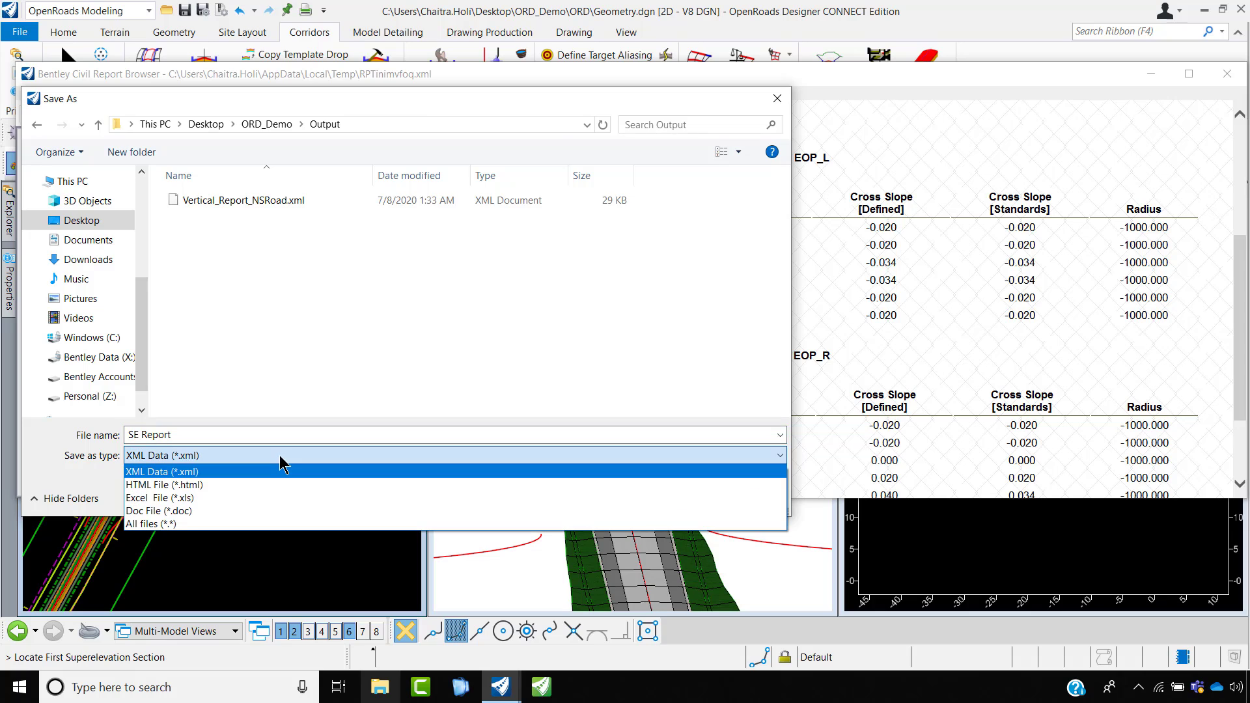
left_click(239, 499)
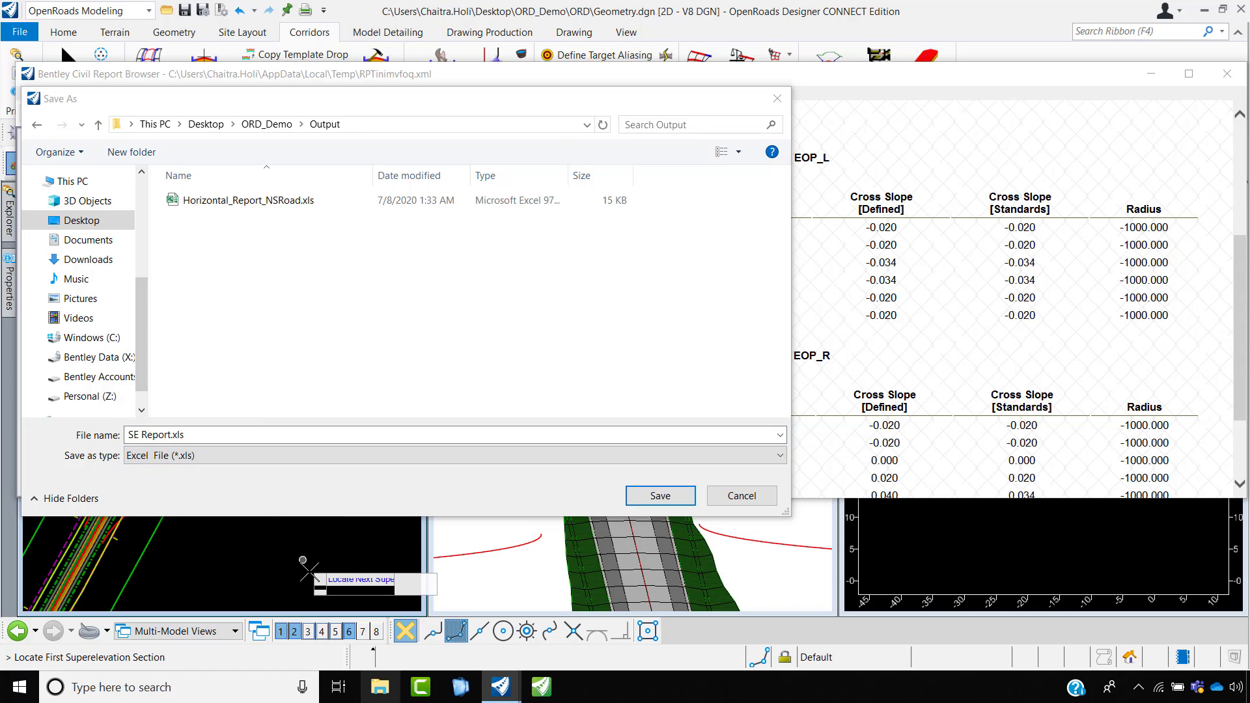
left_click(659, 497)
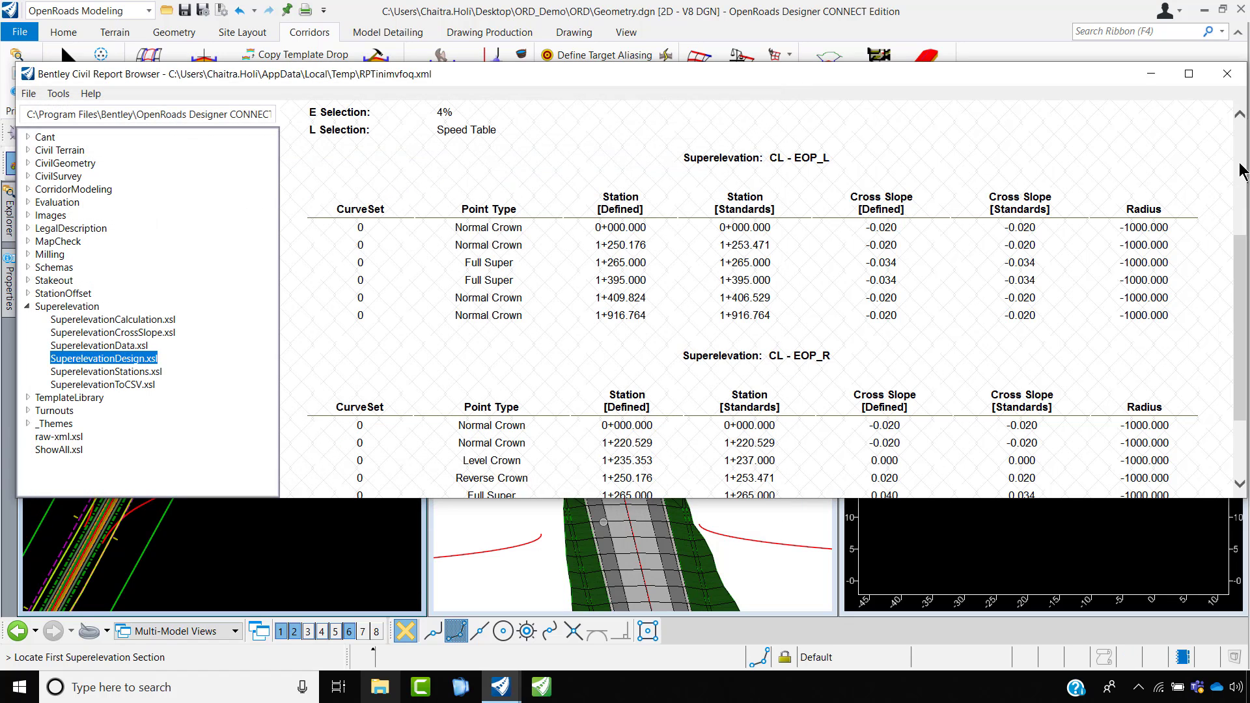
left_click(1226, 74)
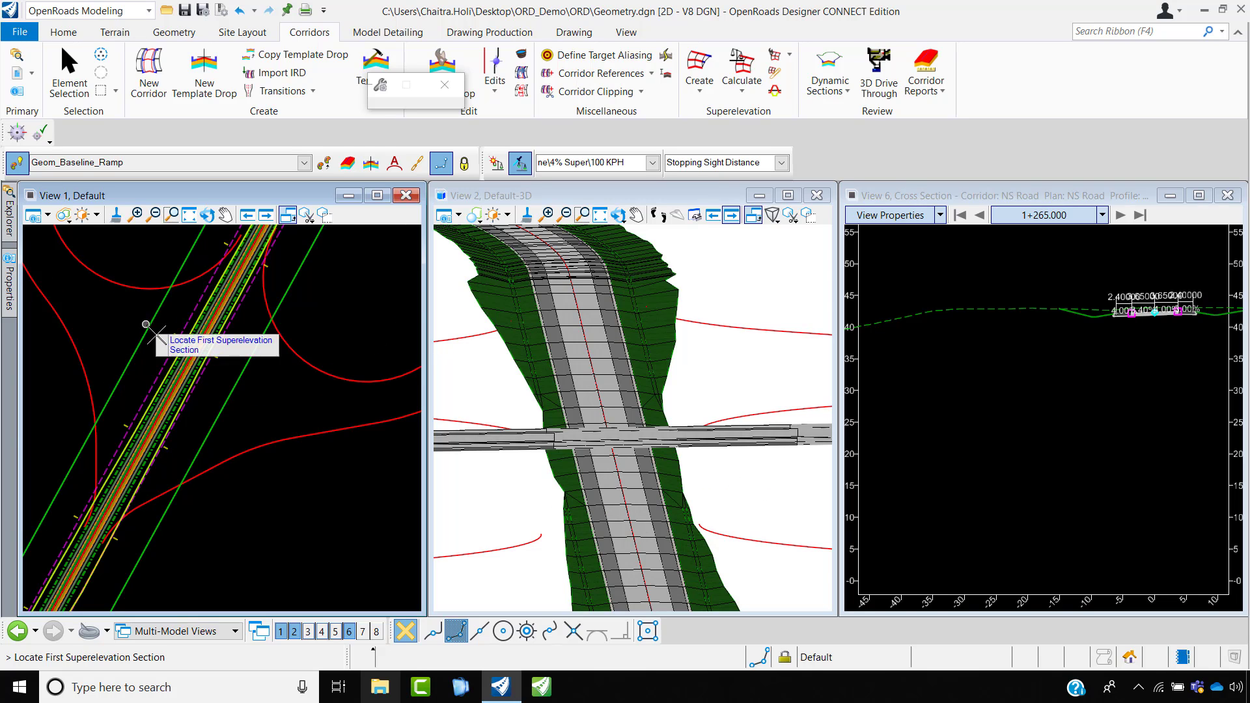
- End the superelevation report command and open the Corridor Component Quantities for the NS Road corridor
scroll(238, 352, "down", 5)
scroll(235, 352, "down", 1)
key("Escape")
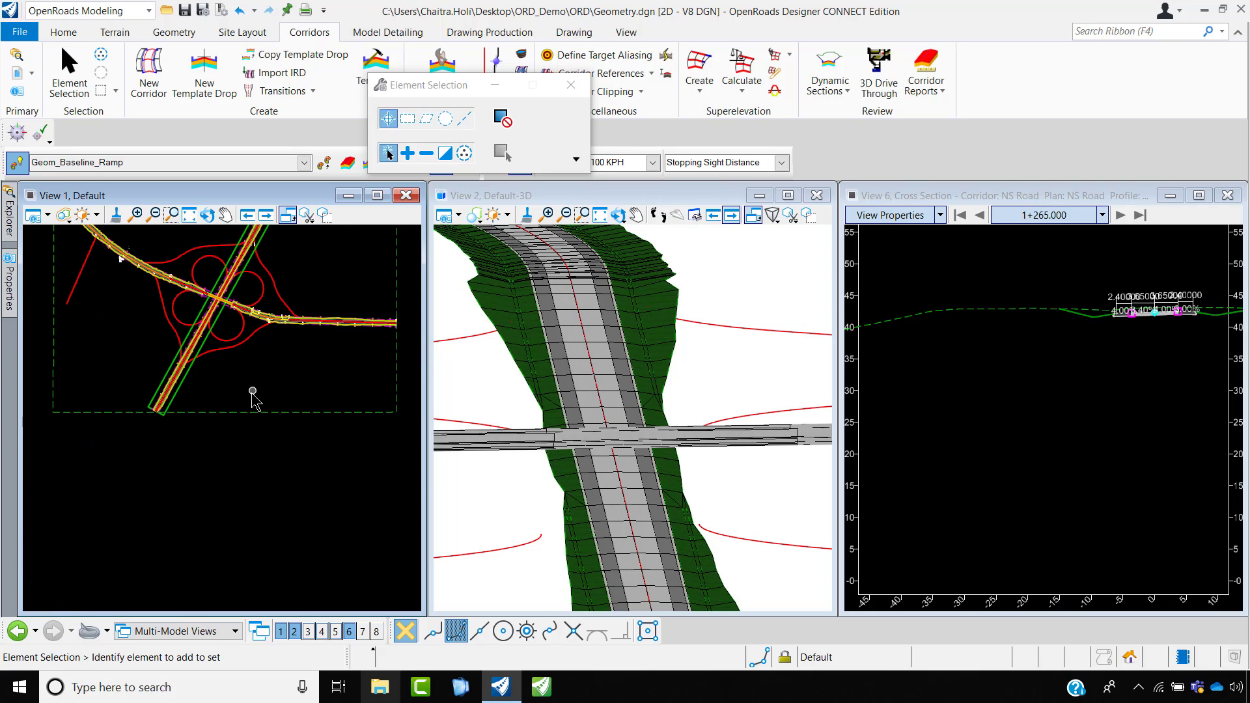
scroll(189, 360, "up", 5)
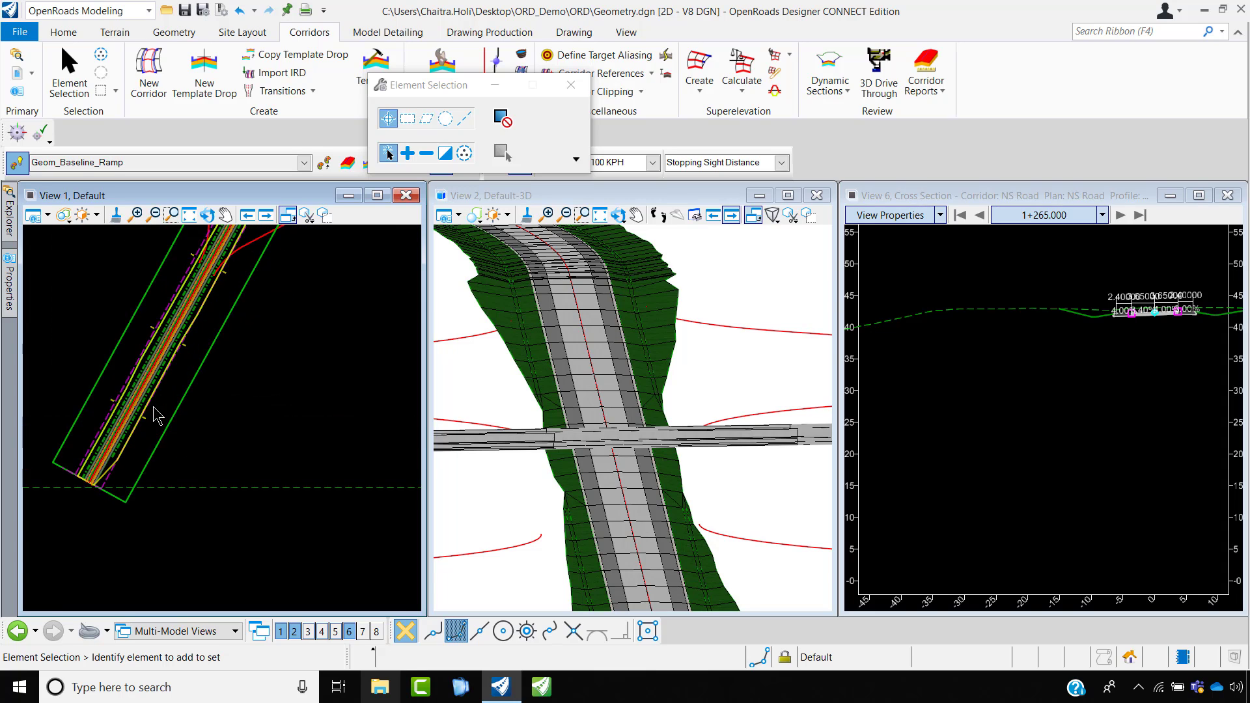
left_click(143, 427)
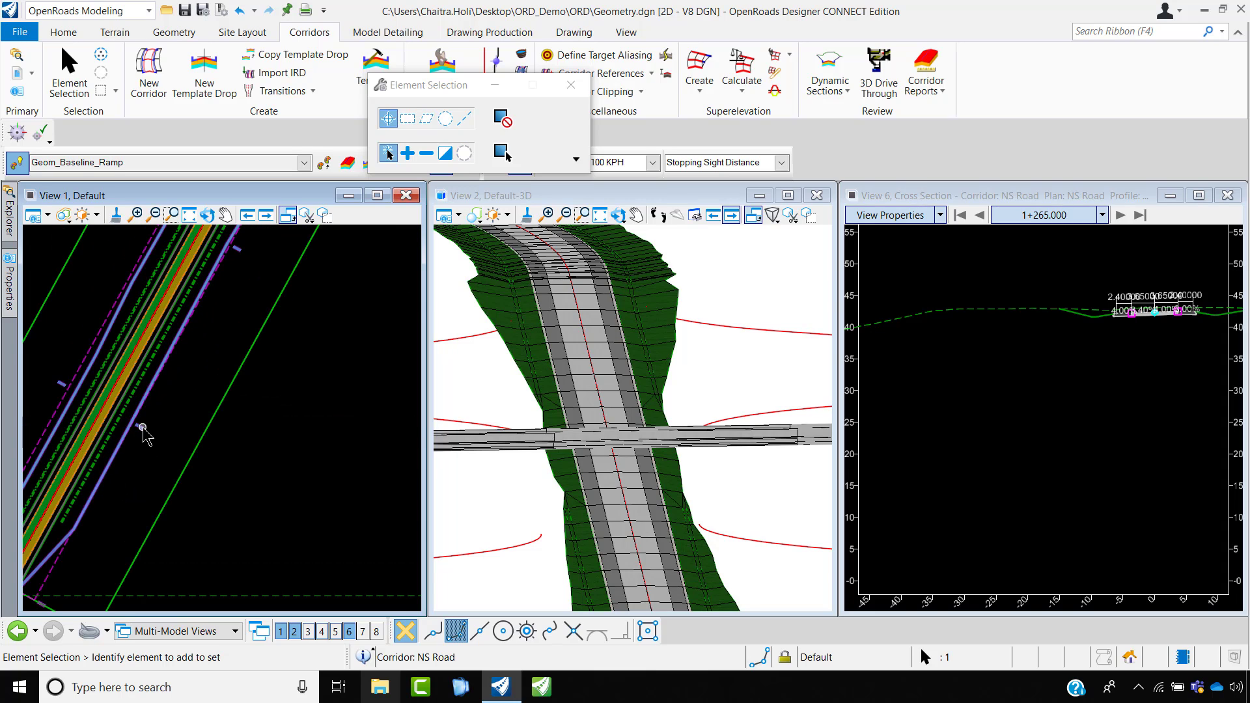
mouse_move(144, 429)
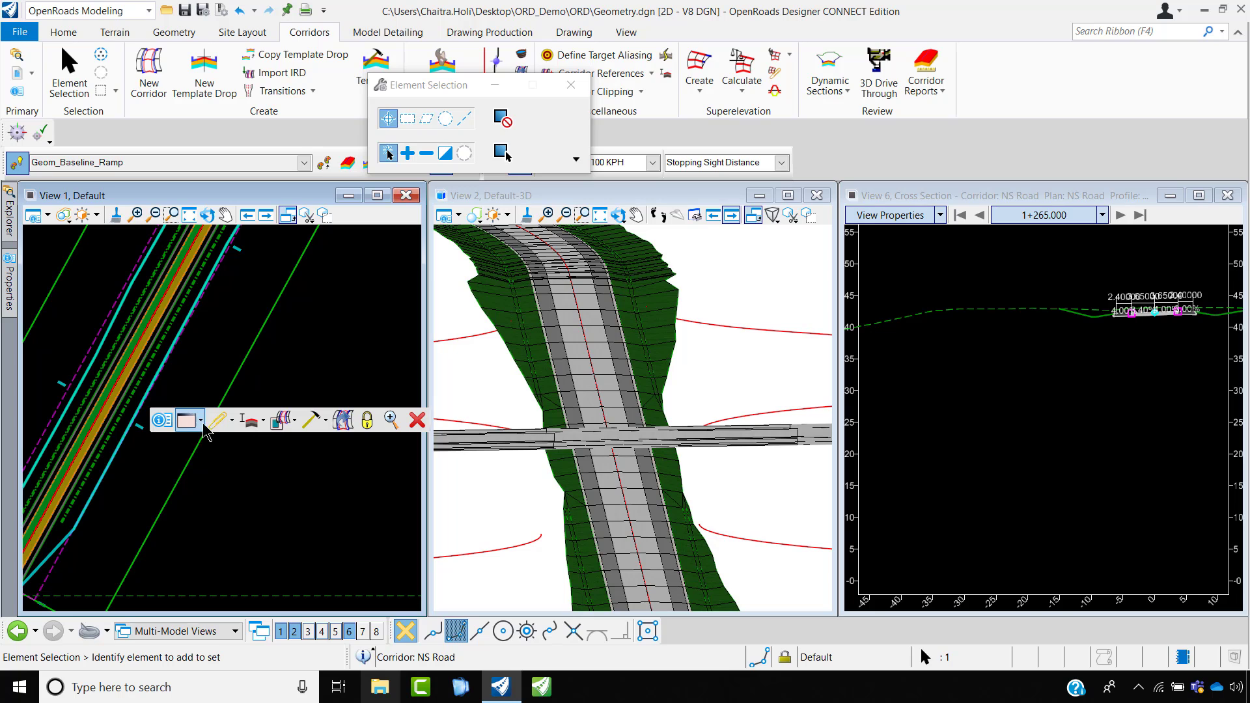
left_click(230, 422)
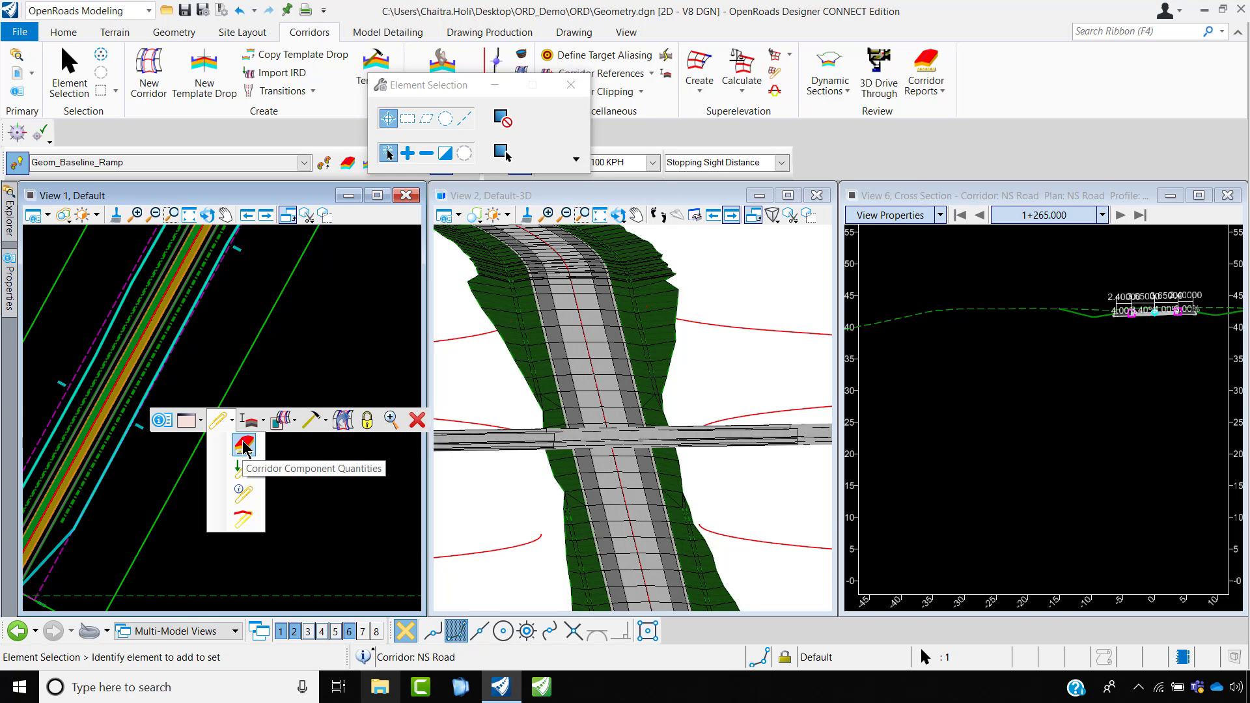
left_click(244, 447)
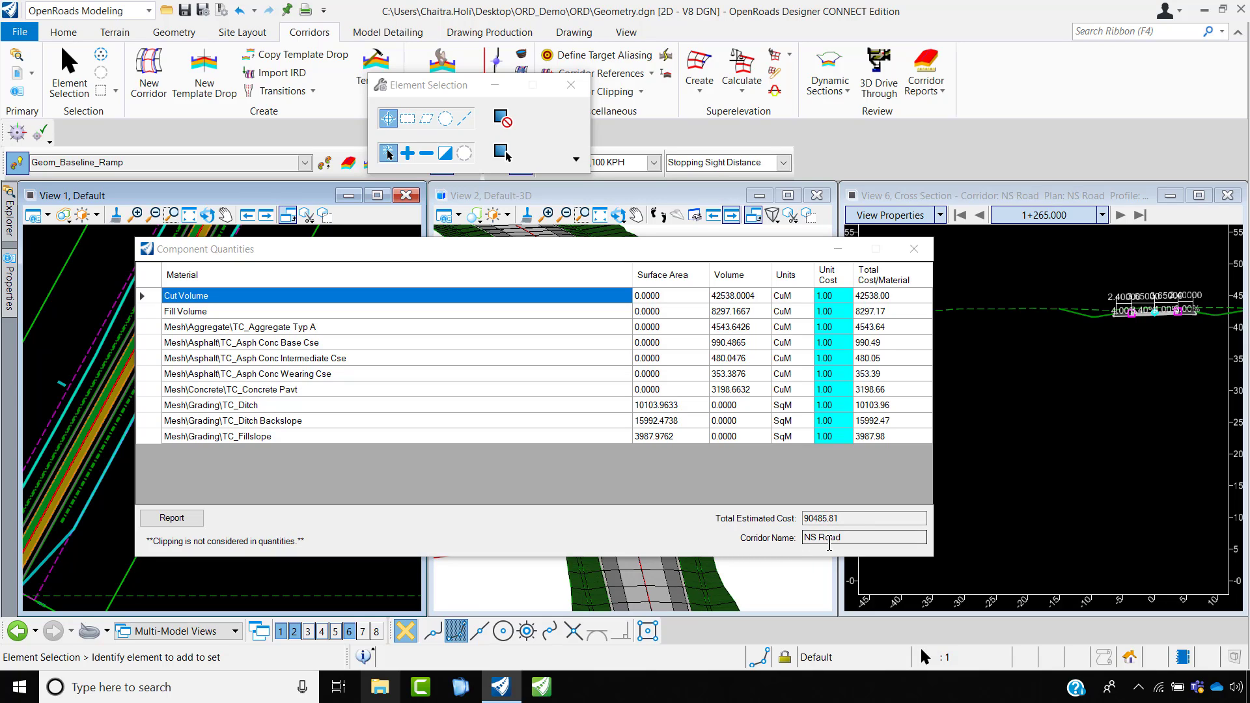
- Set the unit cost of the Cut Volume material to 2 in the NS Road component quantities
left_click(836, 299)
left_click(843, 323)
left_click(837, 341)
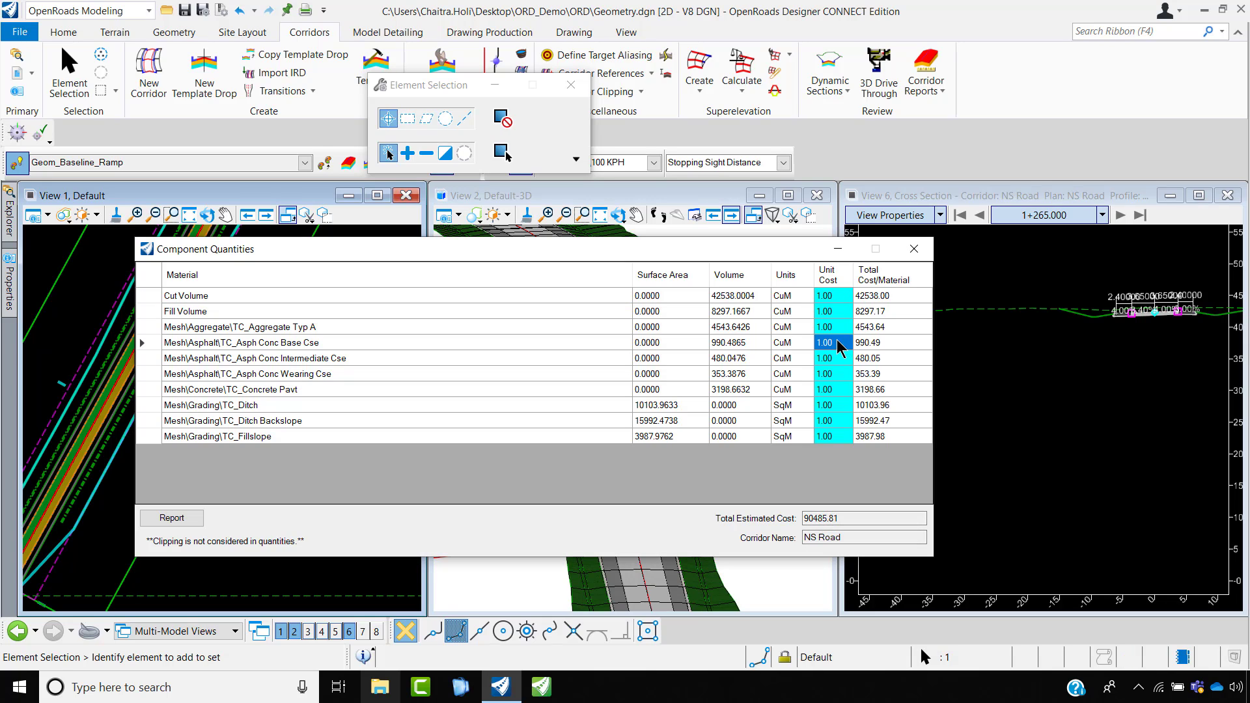
left_click(837, 300)
type("2")
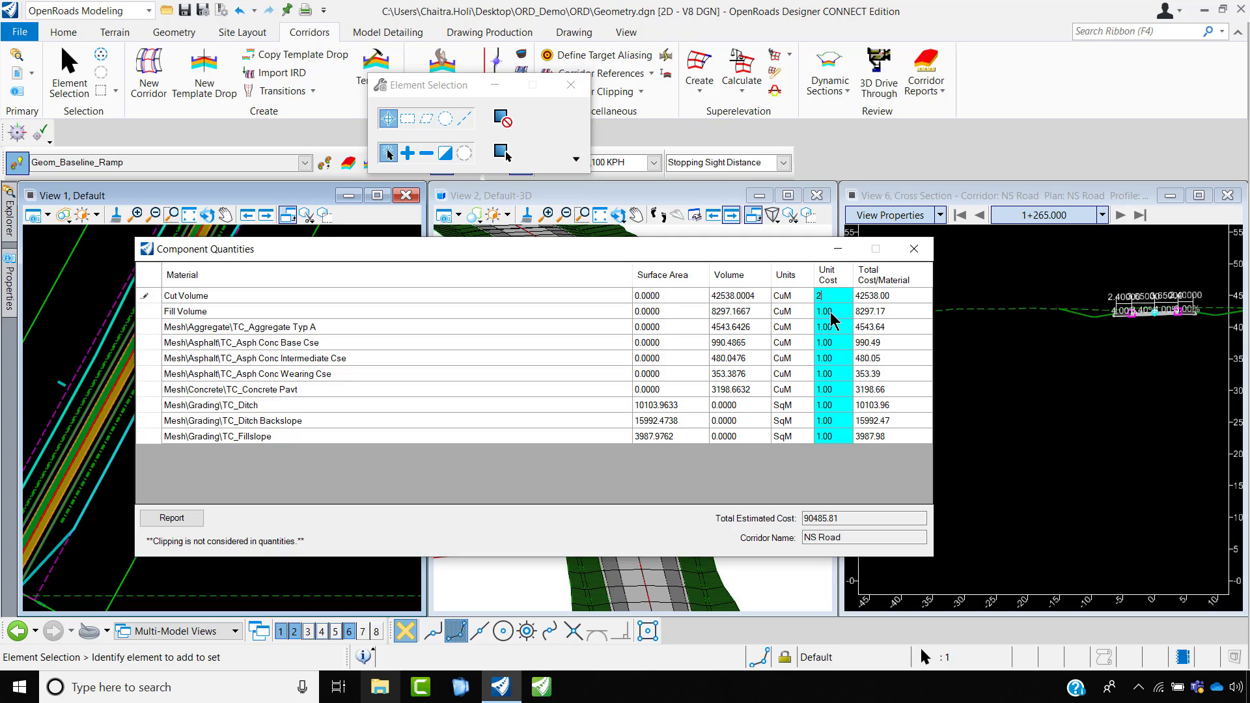
key("Return")
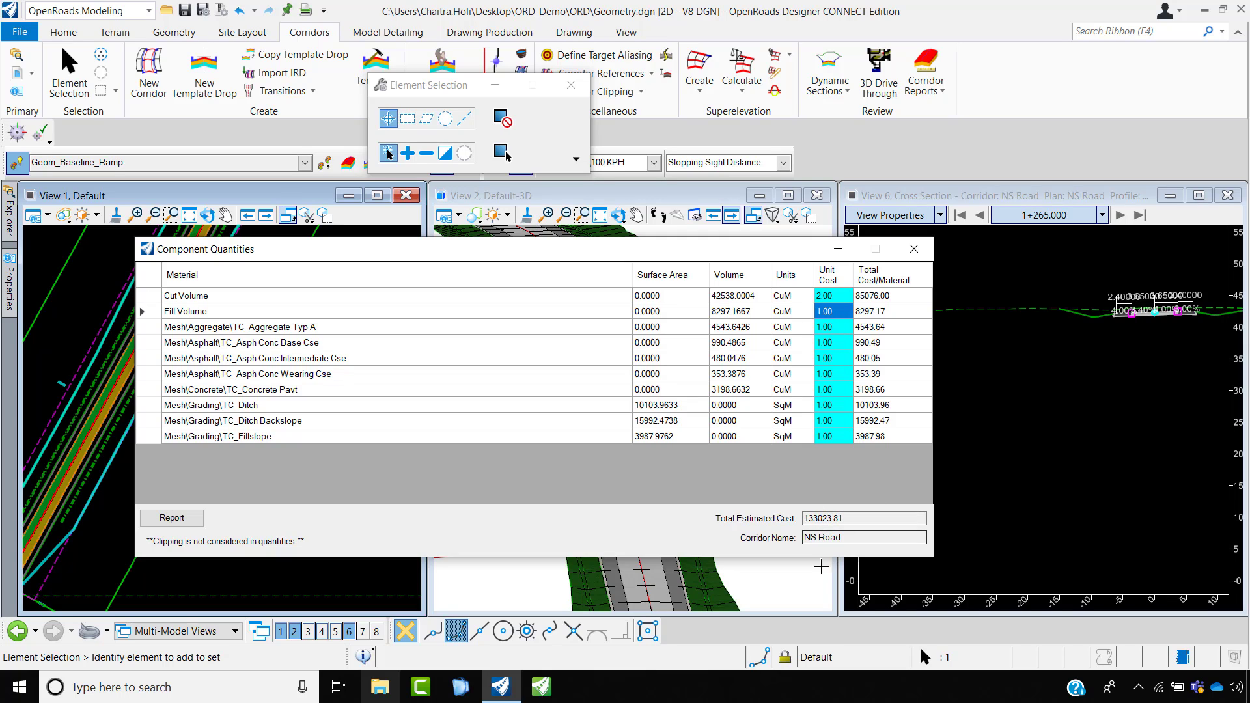
- Generate the Corridor Model Component Quantities report for NS Road and review the quantities and costs by station
left_click(172, 518)
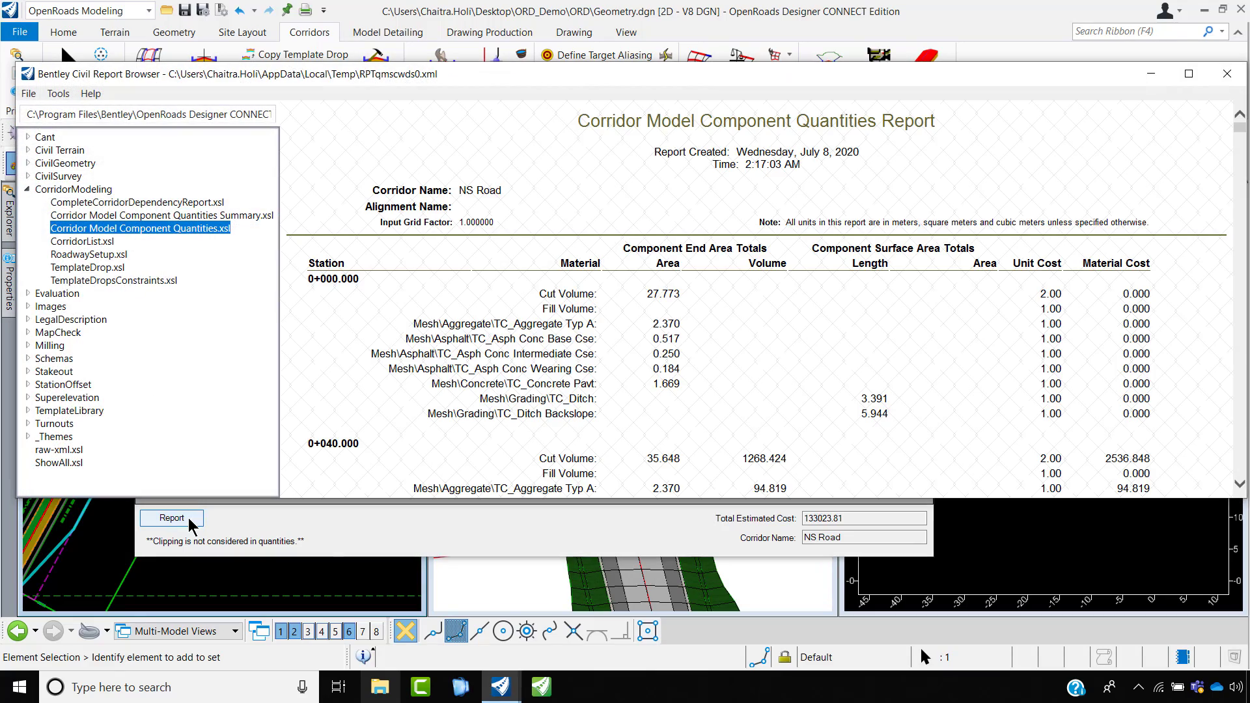
scroll(738, 320, "down", 15)
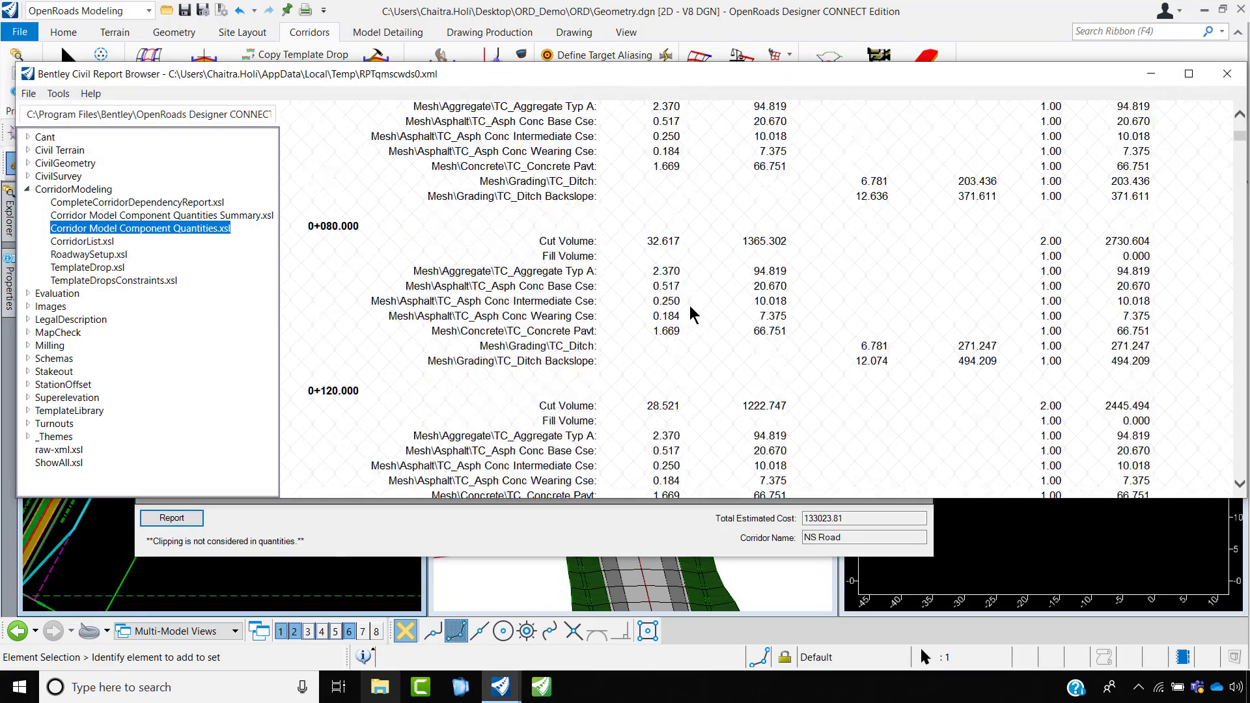
scroll(414, 182, "down", 11)
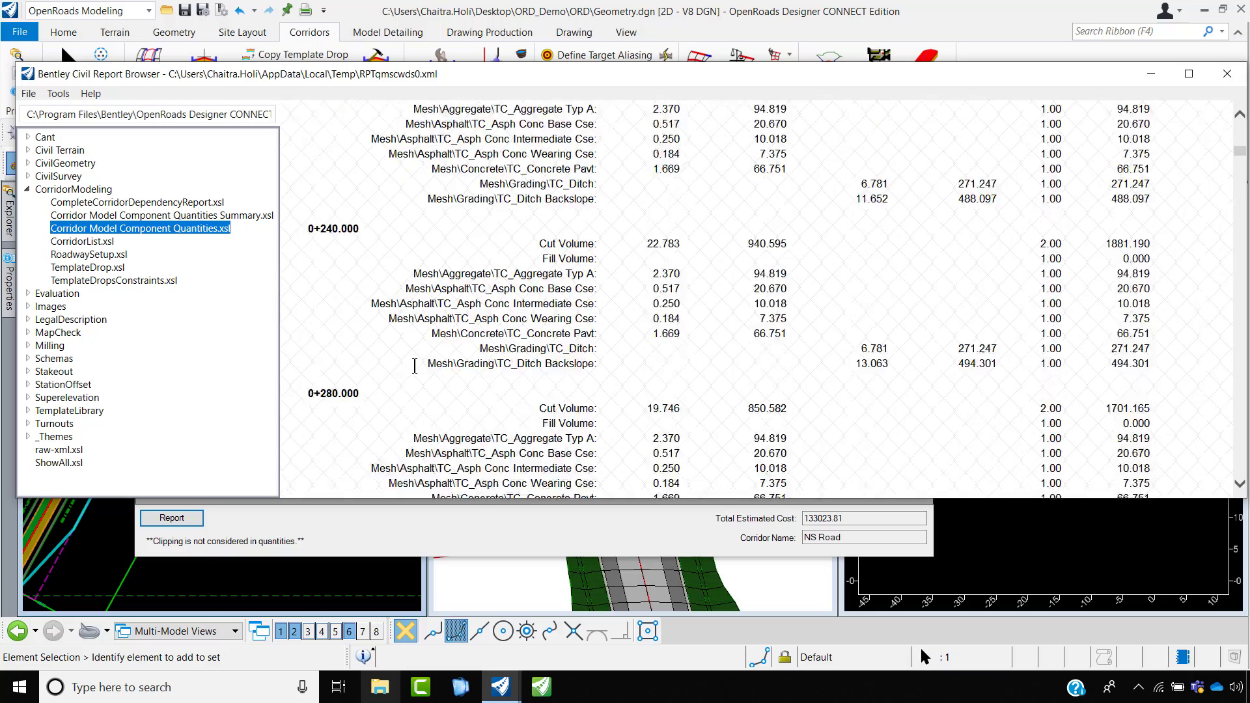
scroll(393, 224, "down", 15)
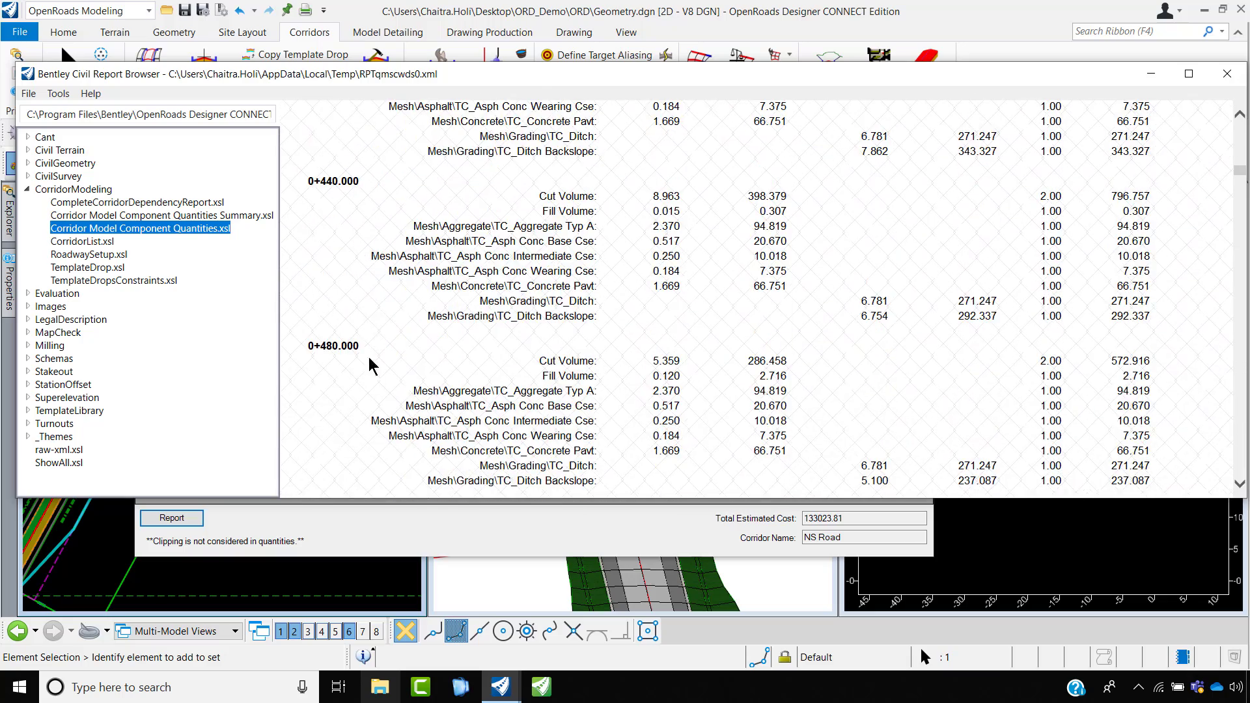
scroll(377, 371, "down", 5)
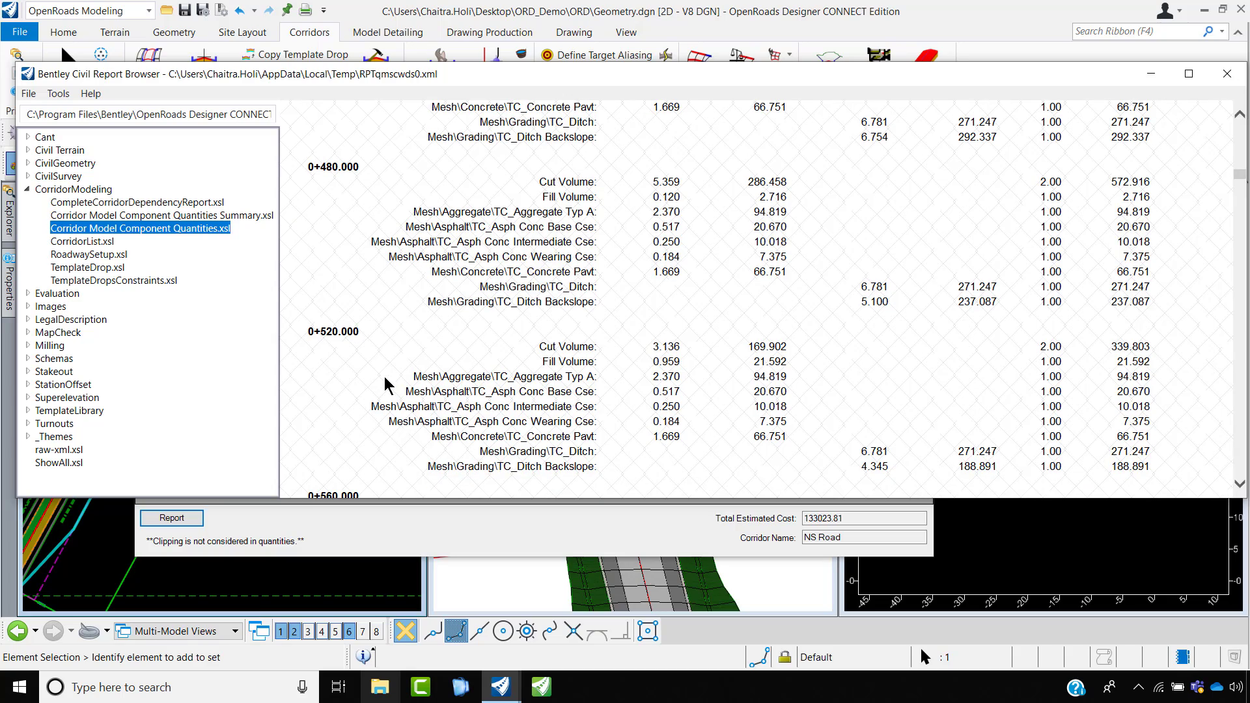
scroll(388, 385, "down", 13)
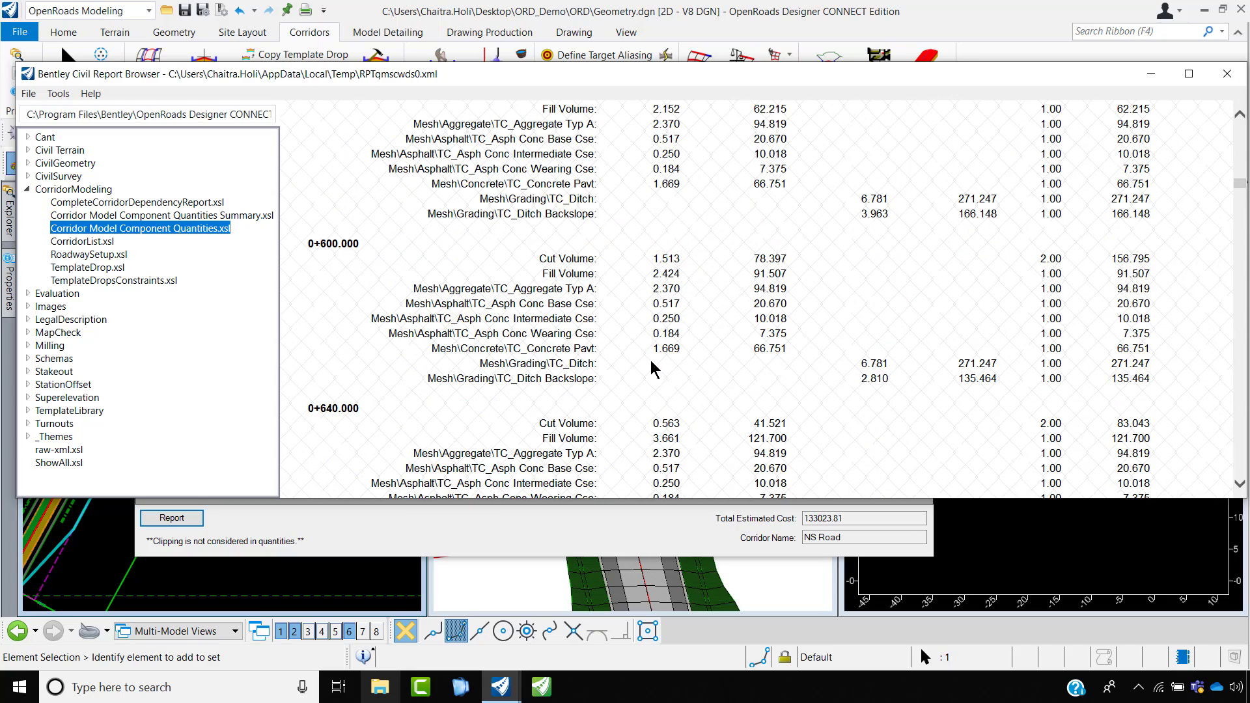
scroll(650, 362, "down", 20)
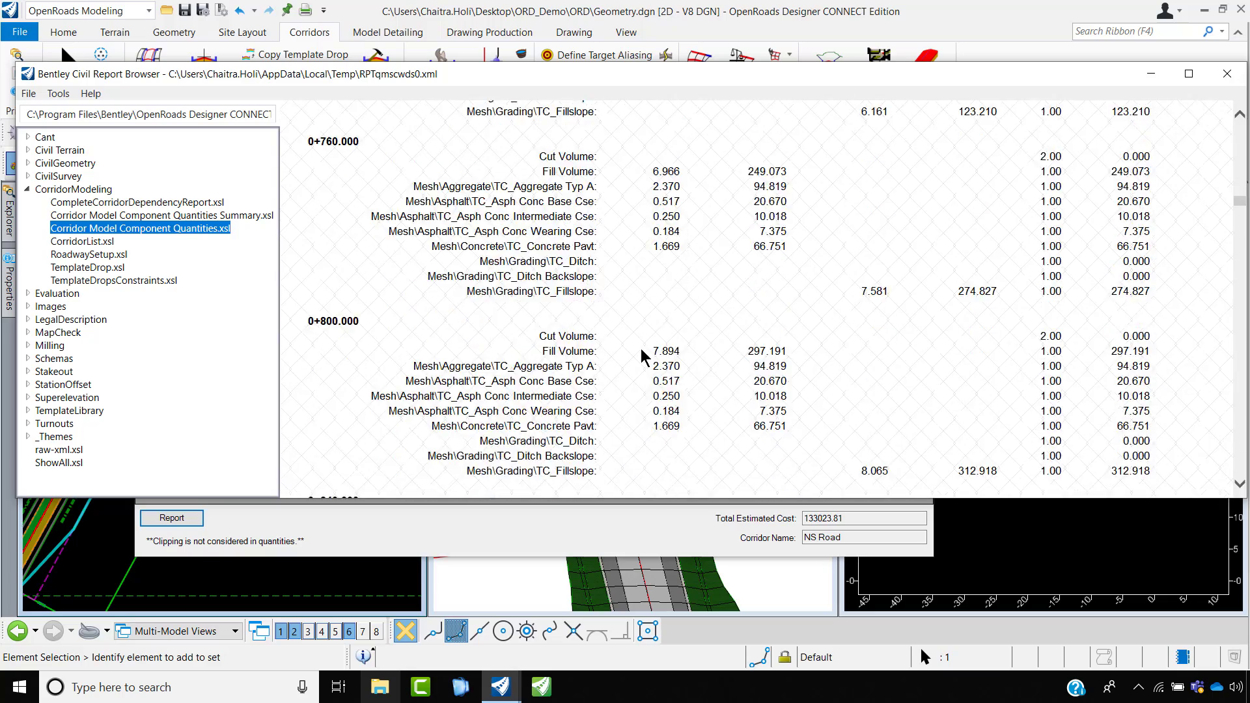
scroll(747, 251, "down", 18)
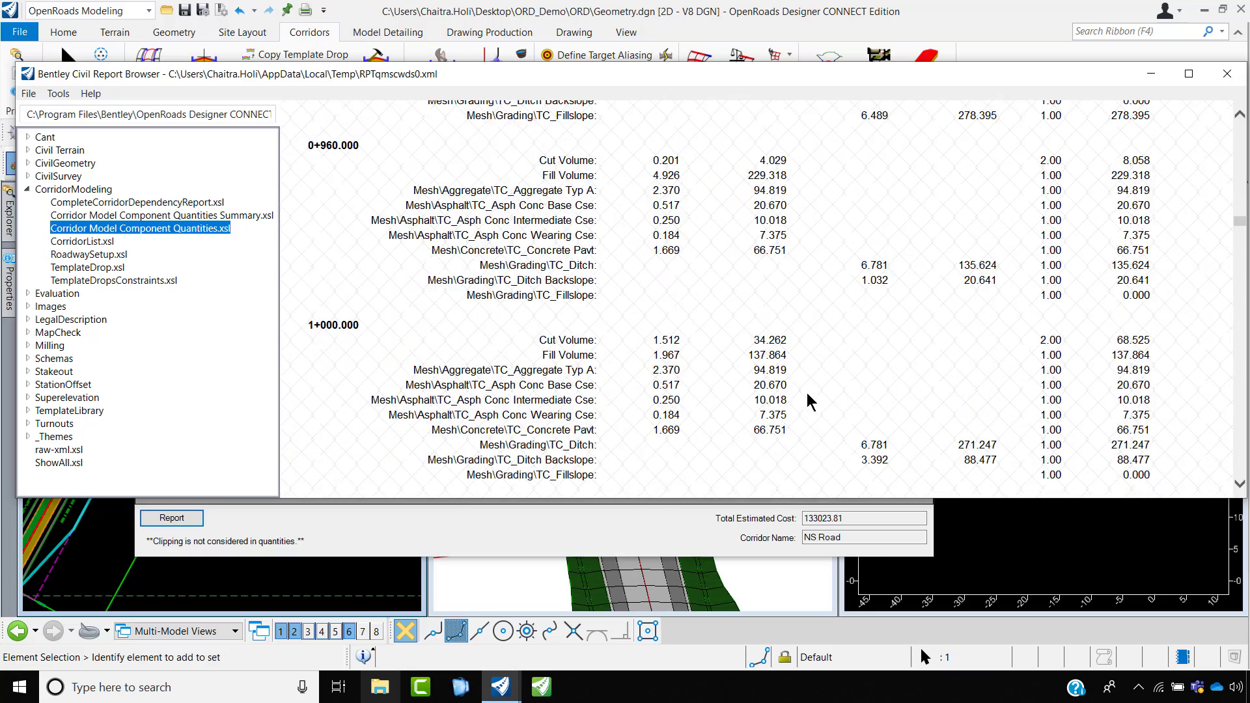
- Save the quantities report as the Excel file Quantities NS Road in the Output folder, and close the report browser and Component Quantities
left_click(28, 95)
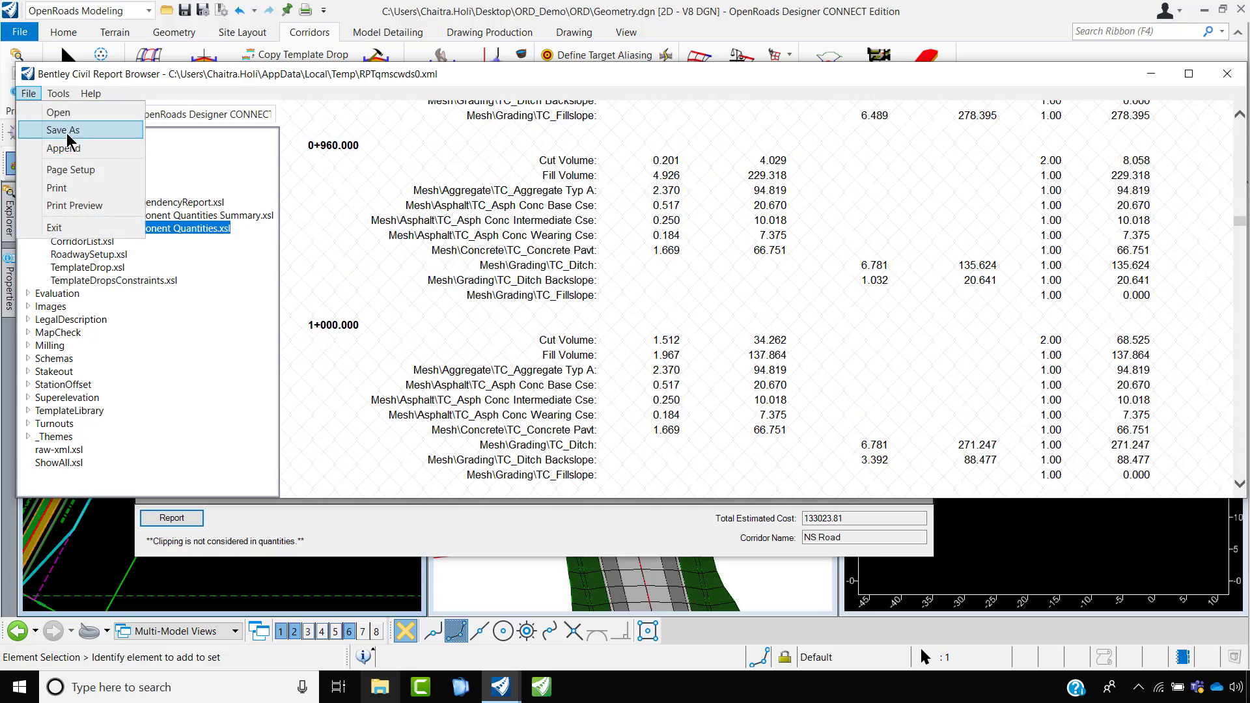
left_click(67, 133)
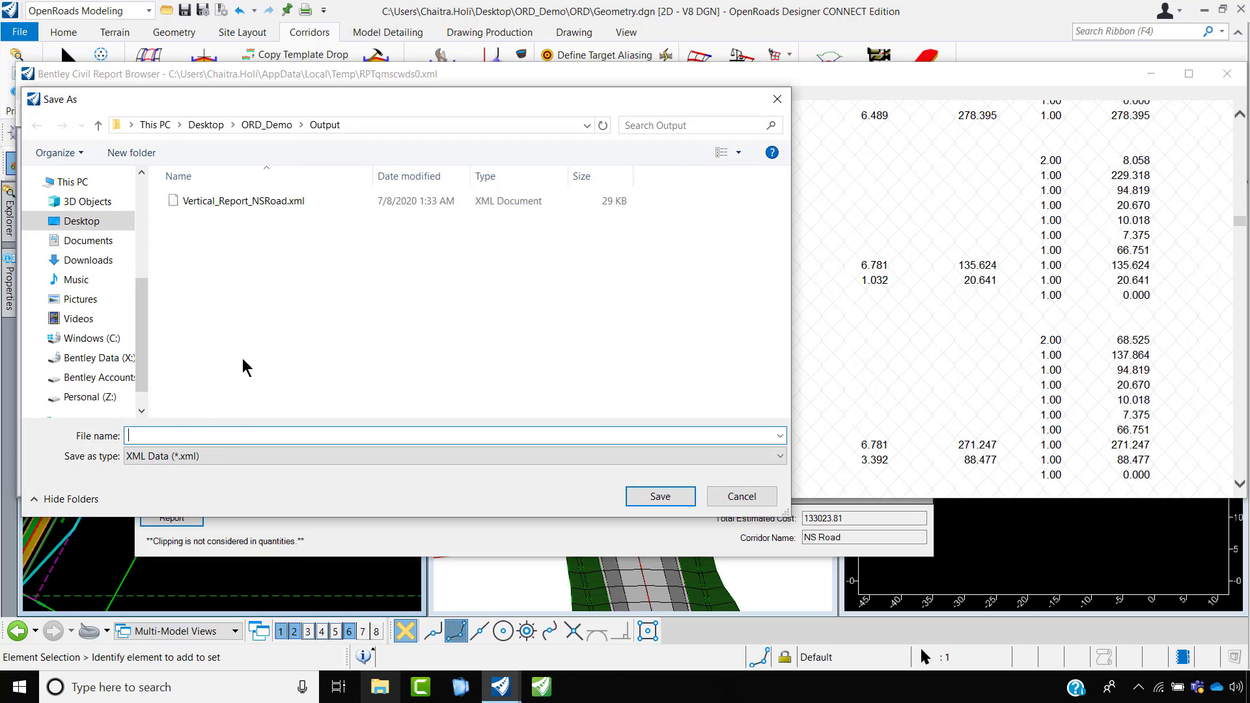
left_click(212, 455)
left_click(207, 498)
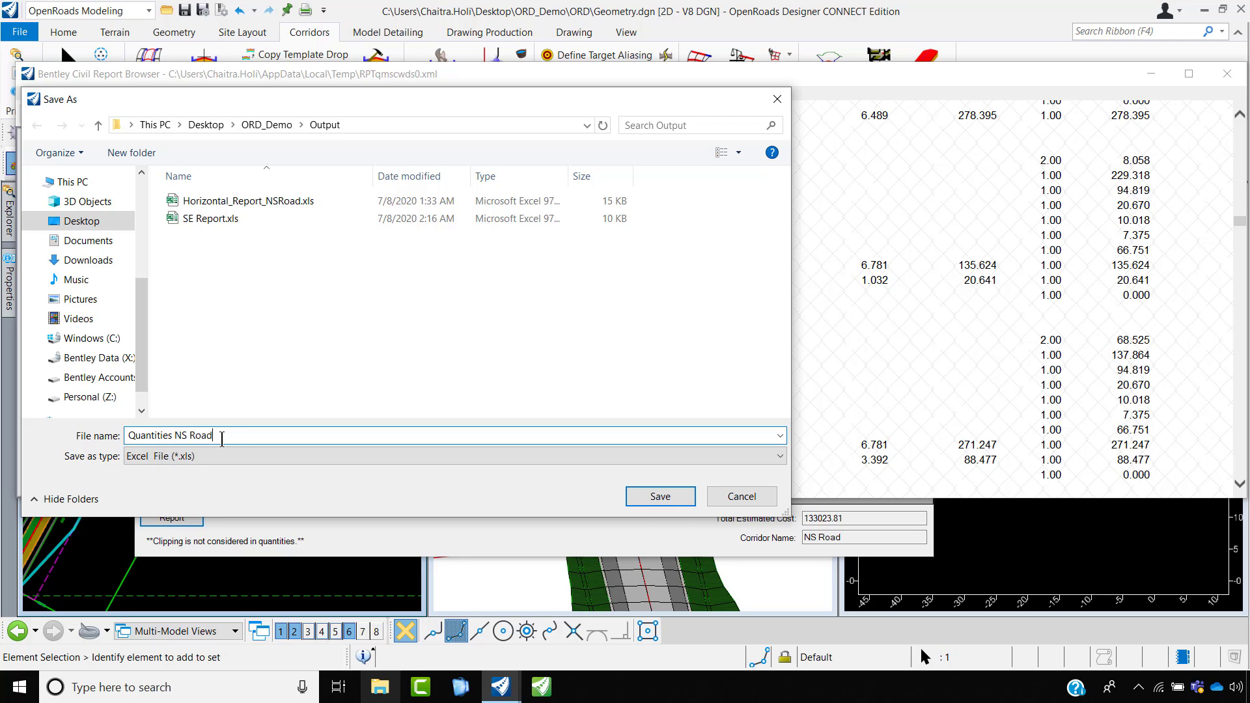
left_click(670, 497)
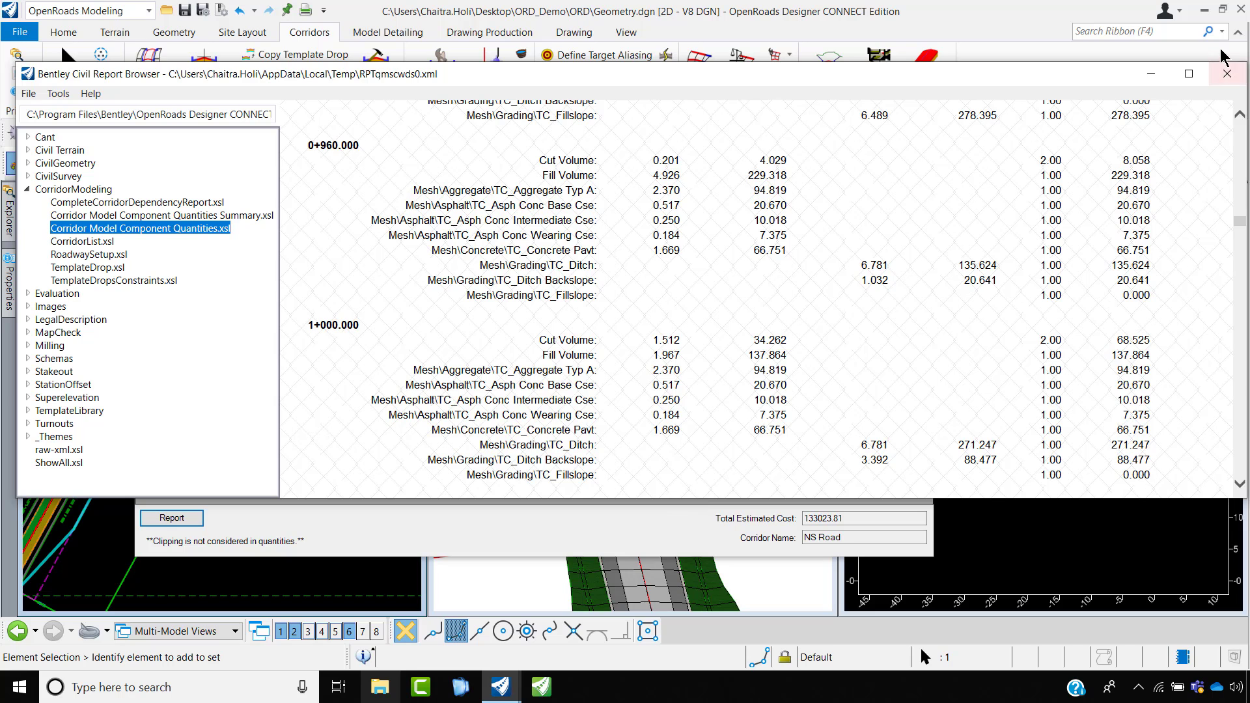
left_click(1227, 76)
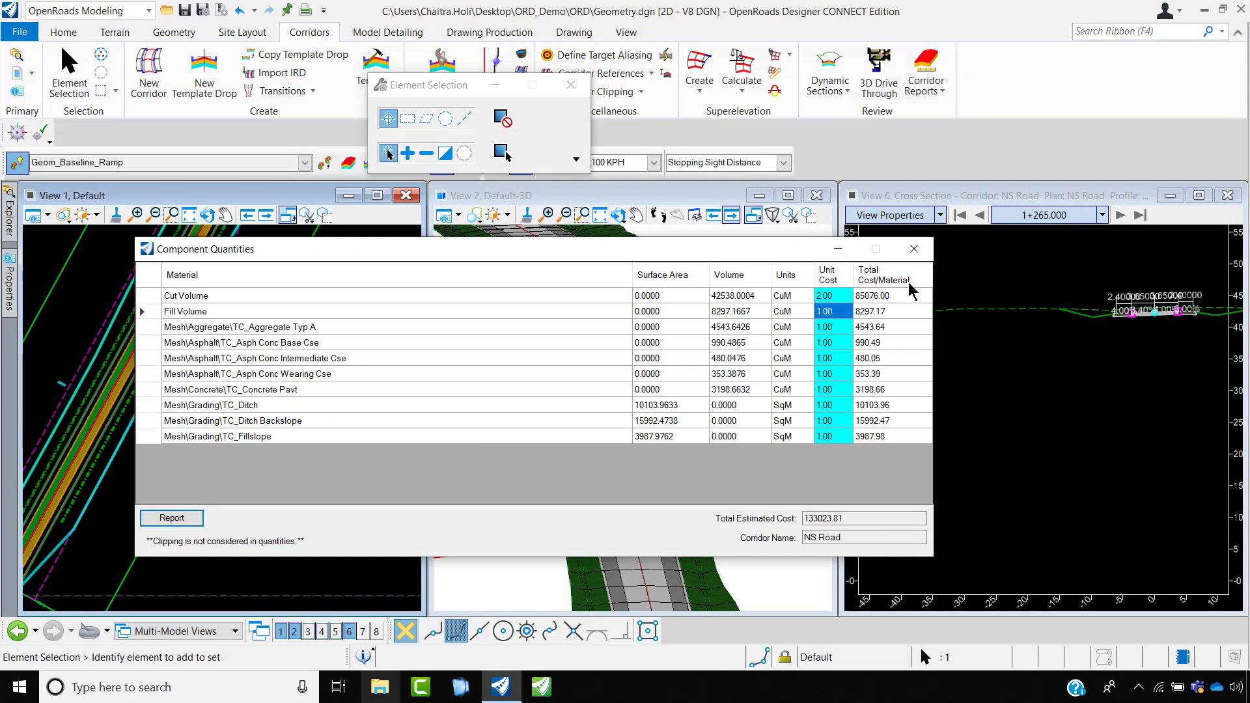
left_click(930, 255)
- Start placing a civil cell at the side road junction with EW Road and open the civil cell library selection
scroll(198, 427, "down", 2)
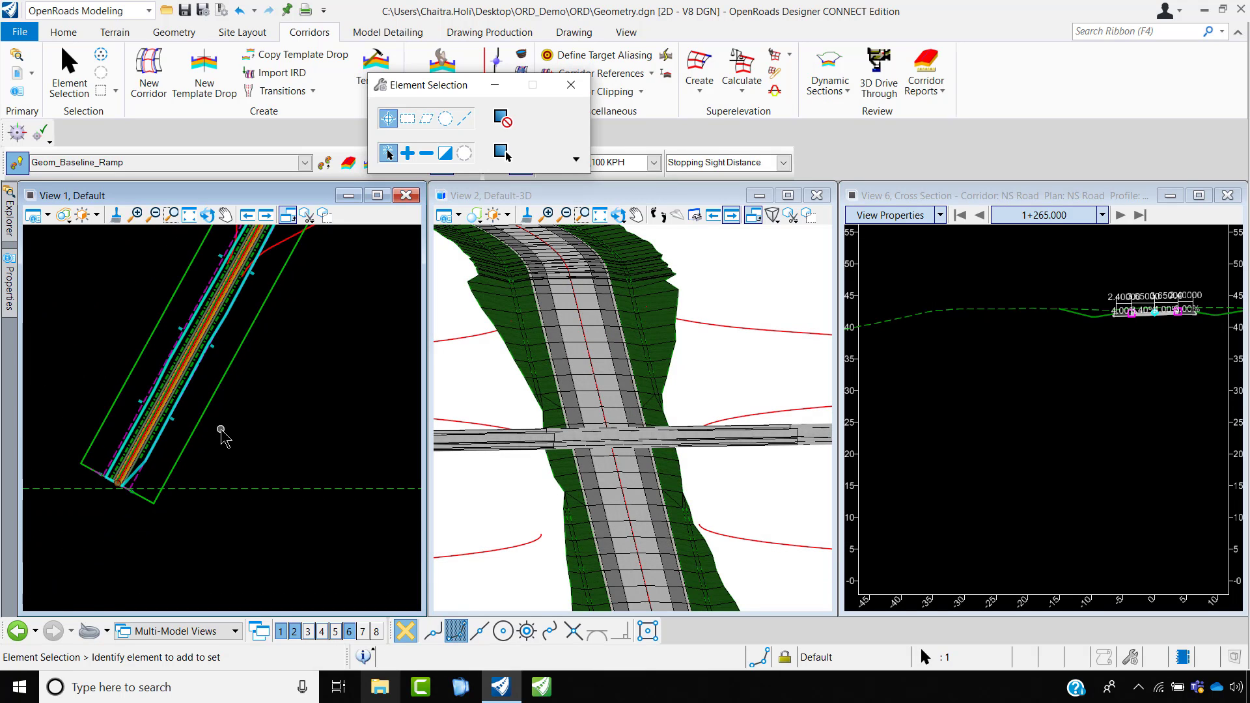
scroll(234, 397, "down", 6)
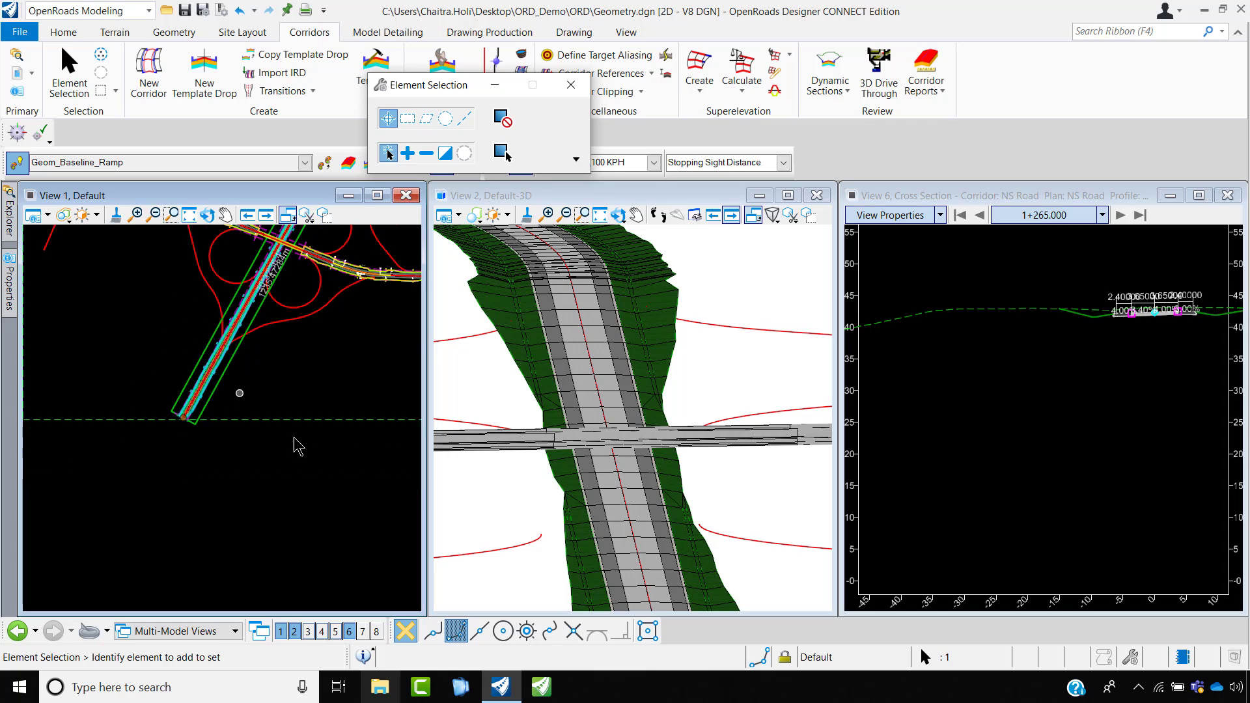
scroll(226, 326, "up", 2)
scroll(226, 325, "up", 4)
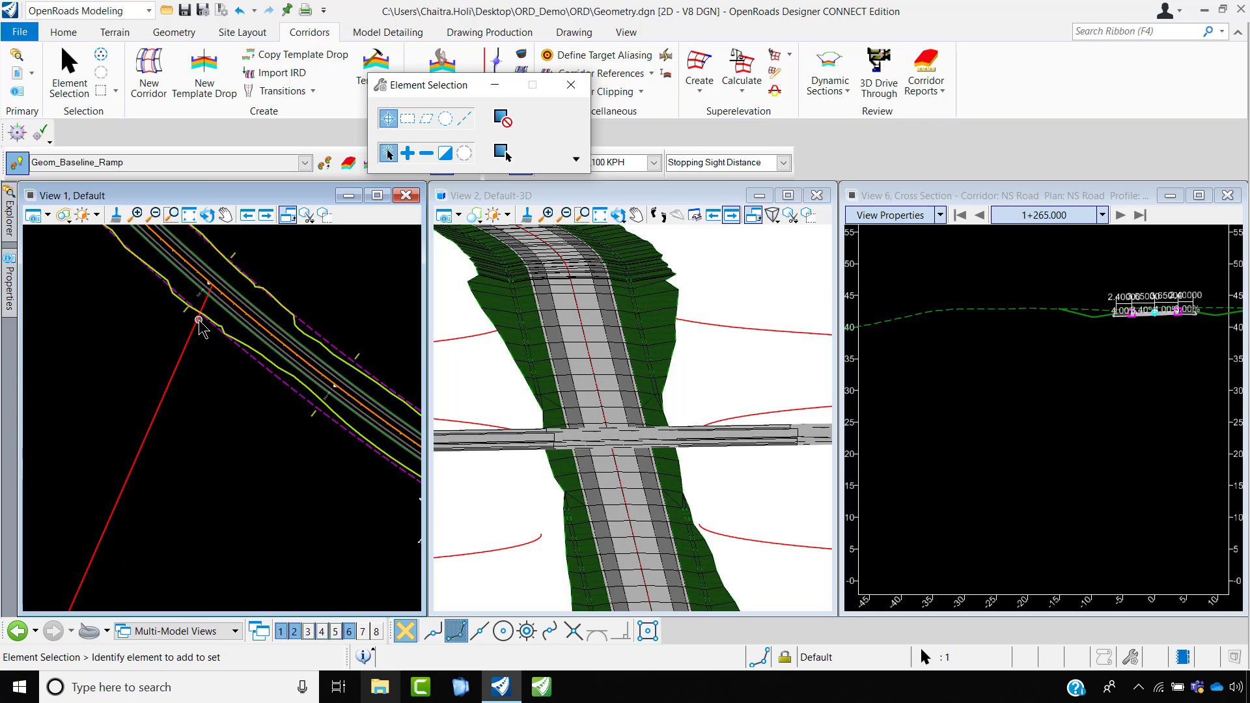
left_click(571, 84)
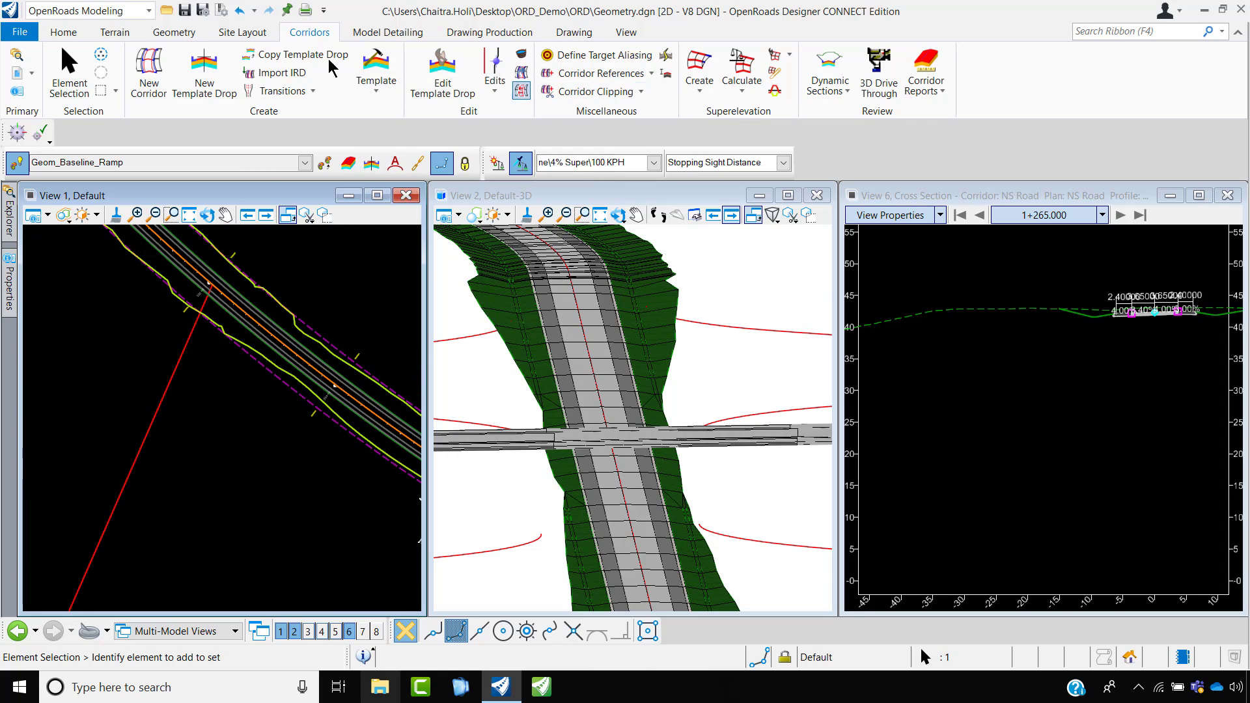
left_click(392, 33)
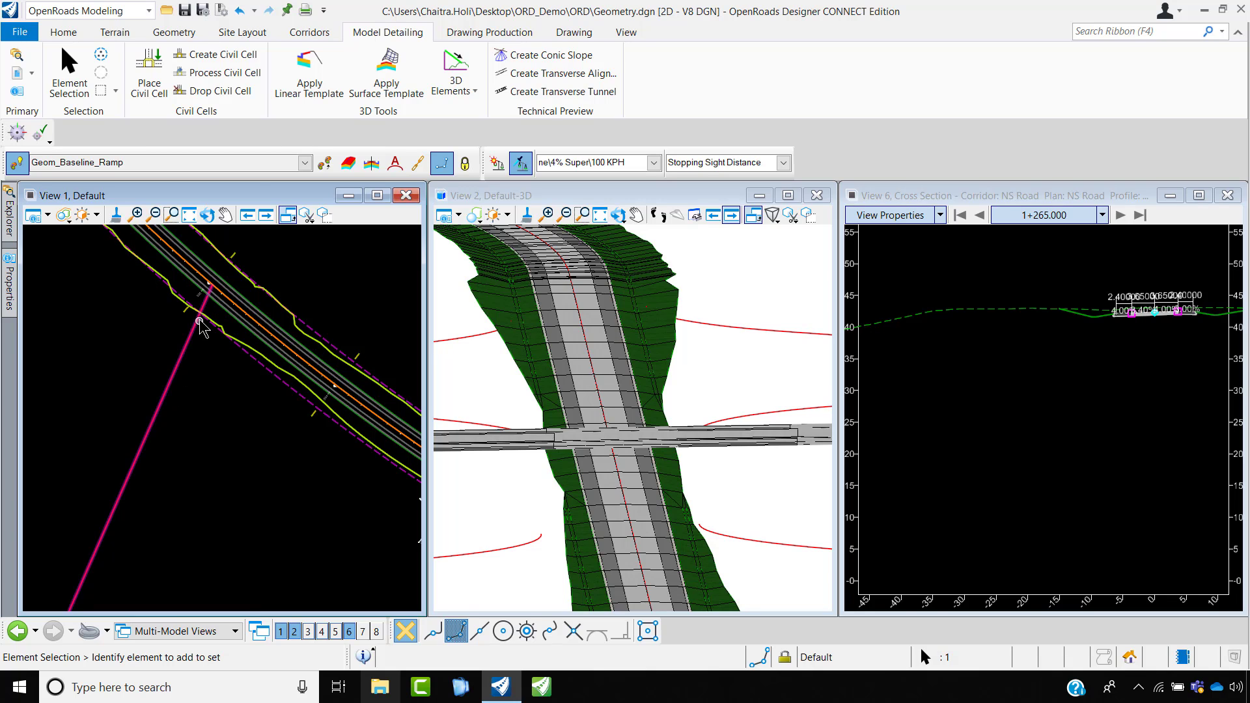
left_click(148, 93)
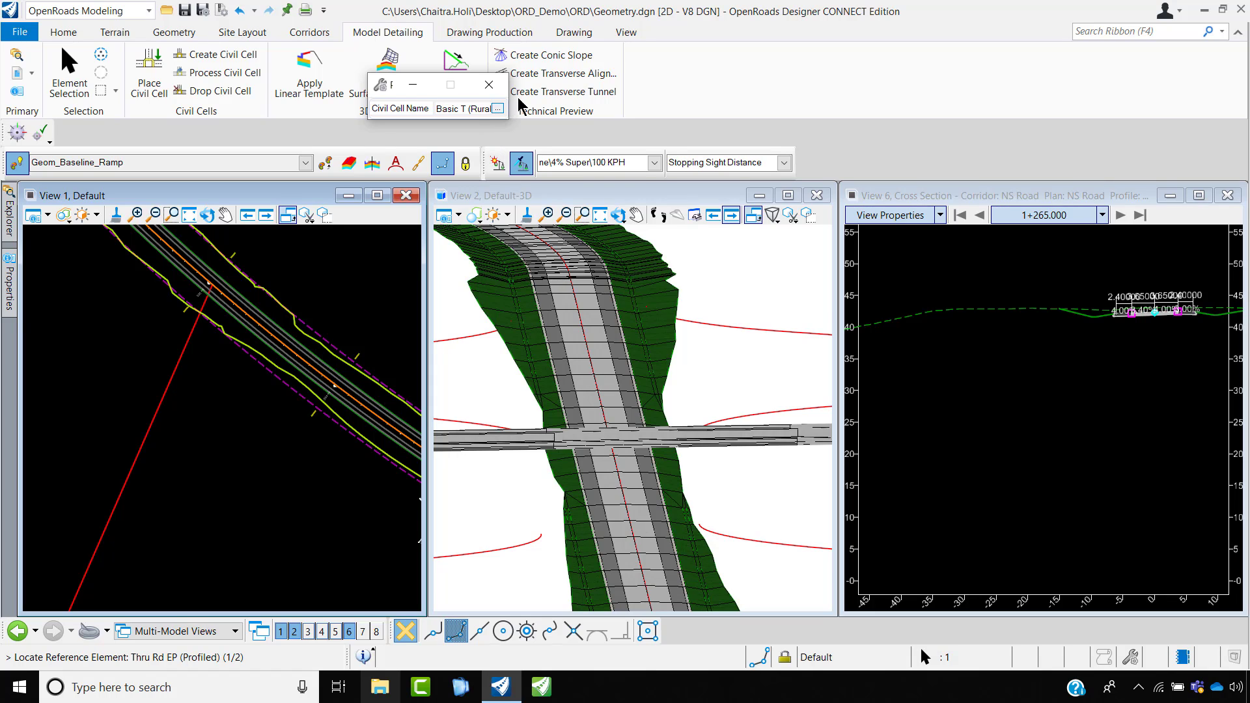
left_click(498, 108)
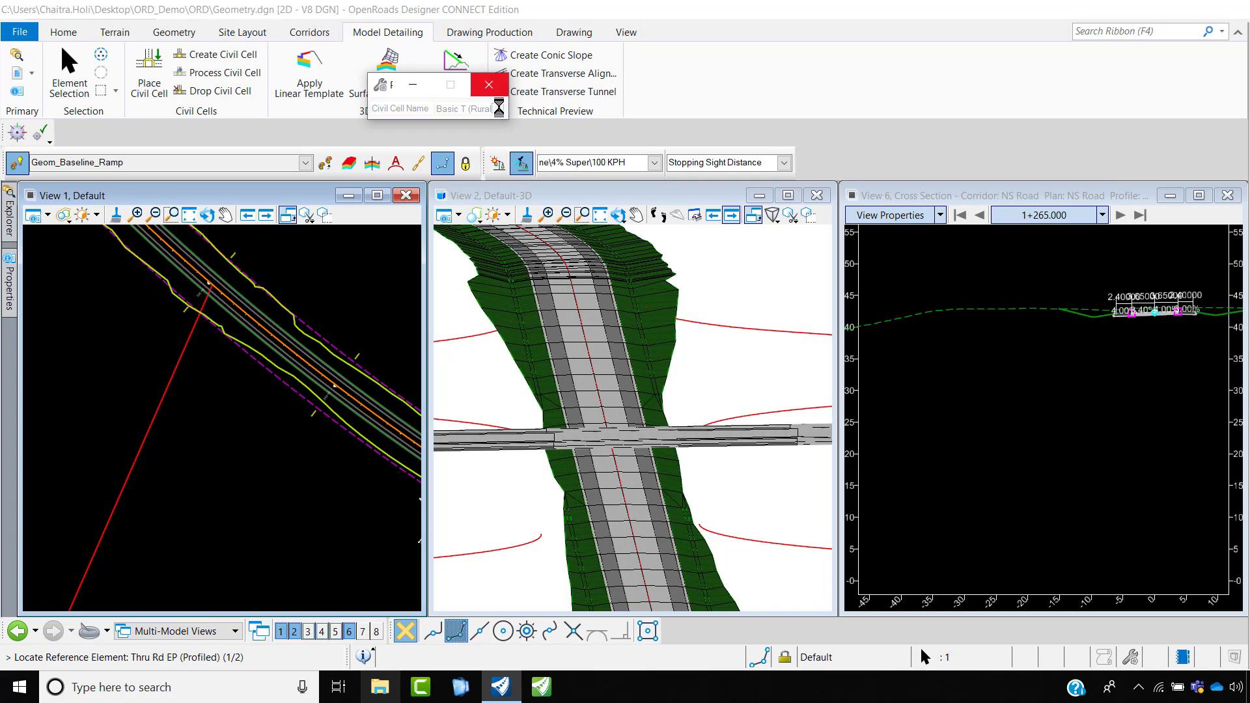
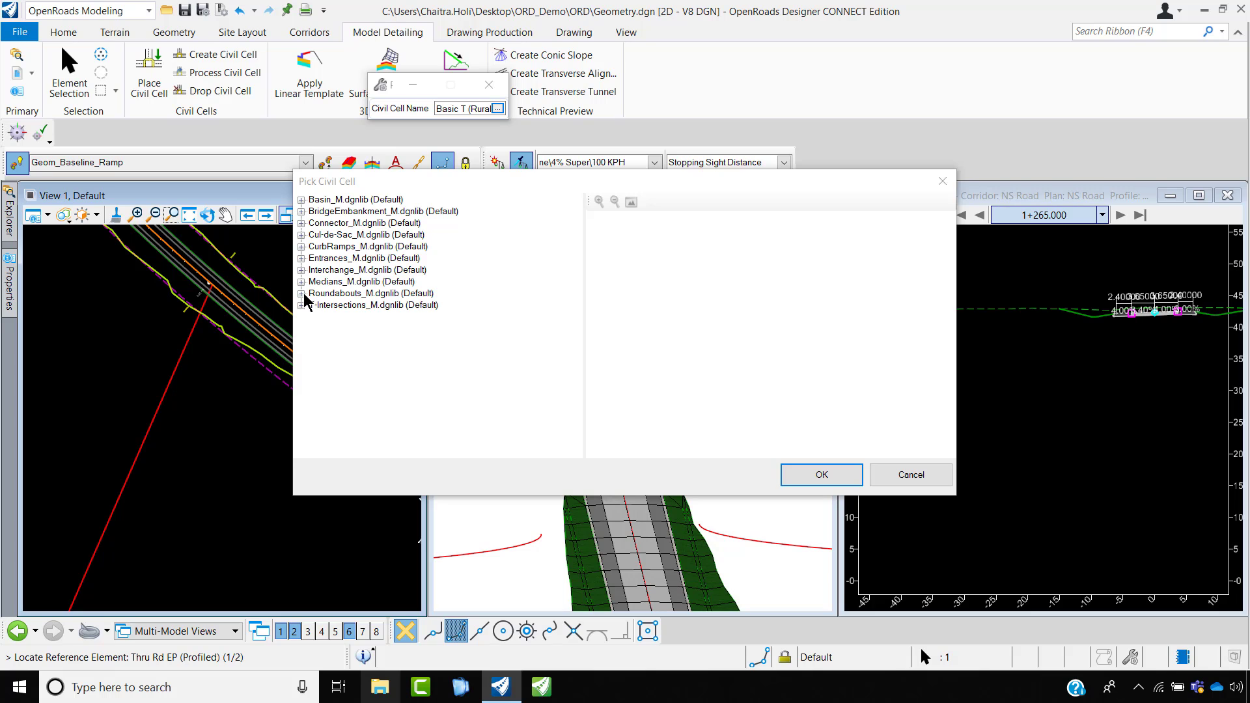
- Preview the roundabout civil cells in Roundabouts_M.dgnlib, including Bypass Lane, Rotary (Placed on Shape) and Curb Cut Ramp
left_click(302, 293)
left_click(364, 317)
left_click(363, 329)
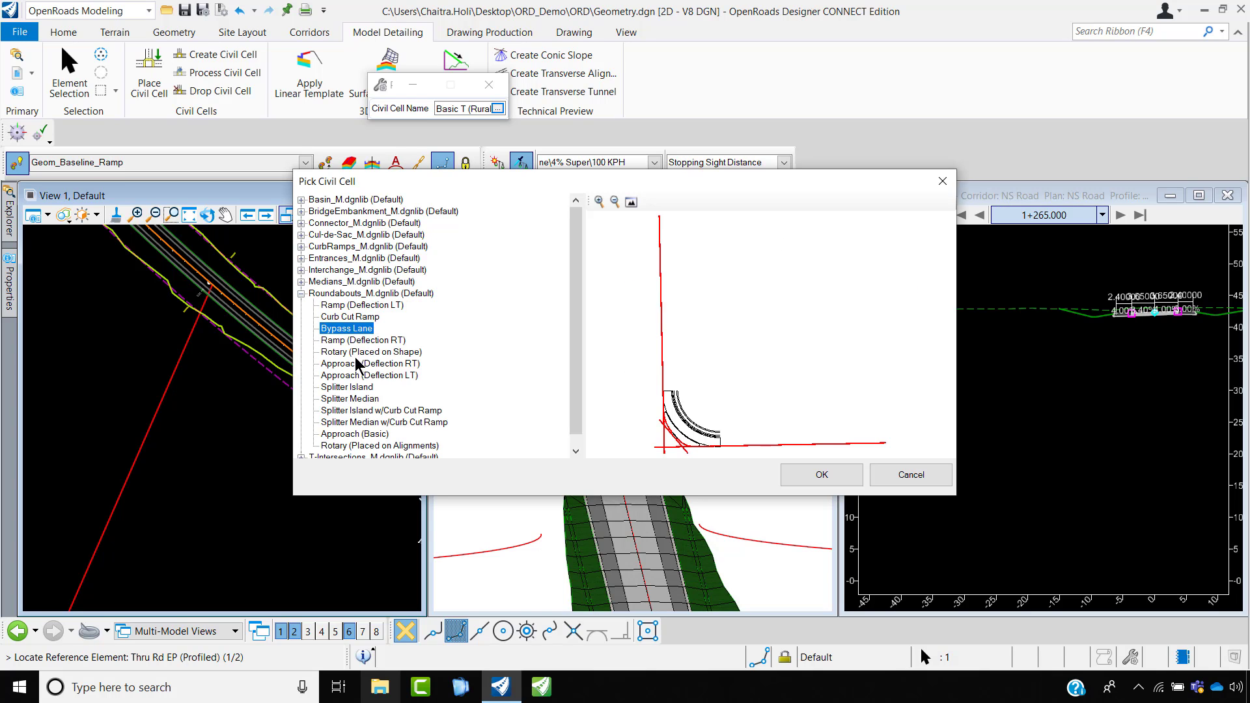
left_click(356, 354)
left_click(351, 388)
left_click(354, 411)
left_click(361, 379)
left_click(362, 353)
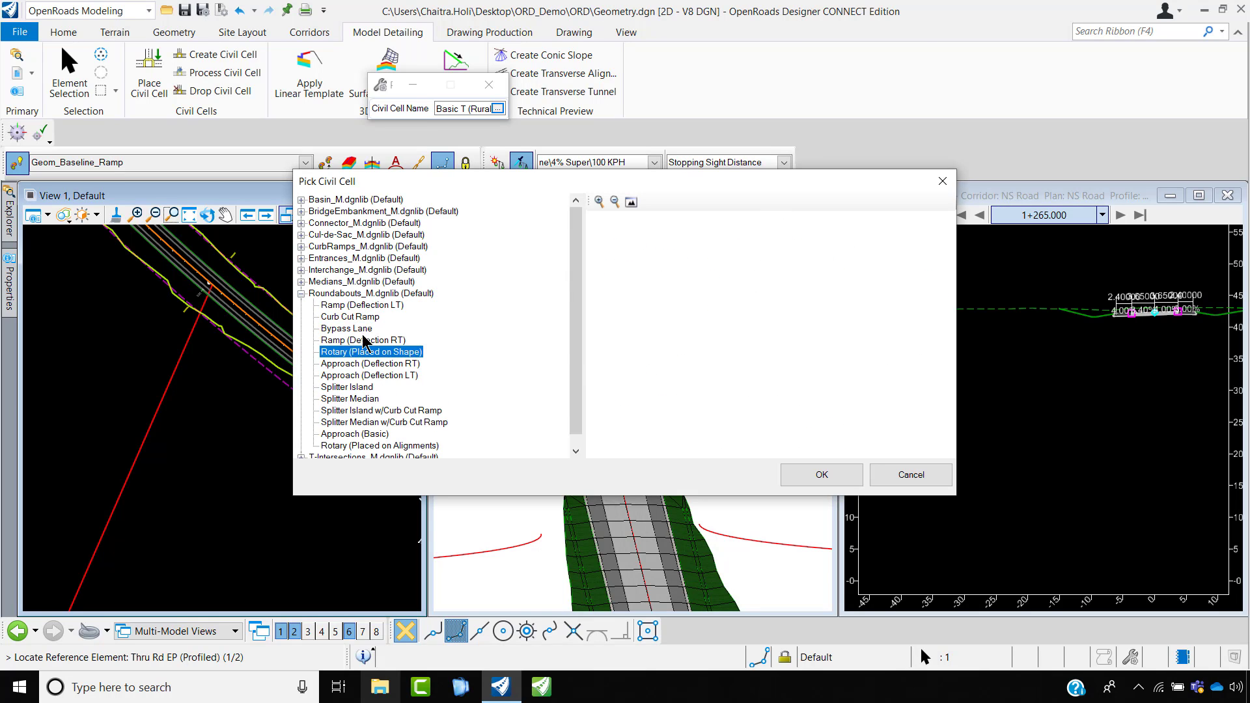
left_click(362, 329)
left_click(362, 318)
left_click(301, 294)
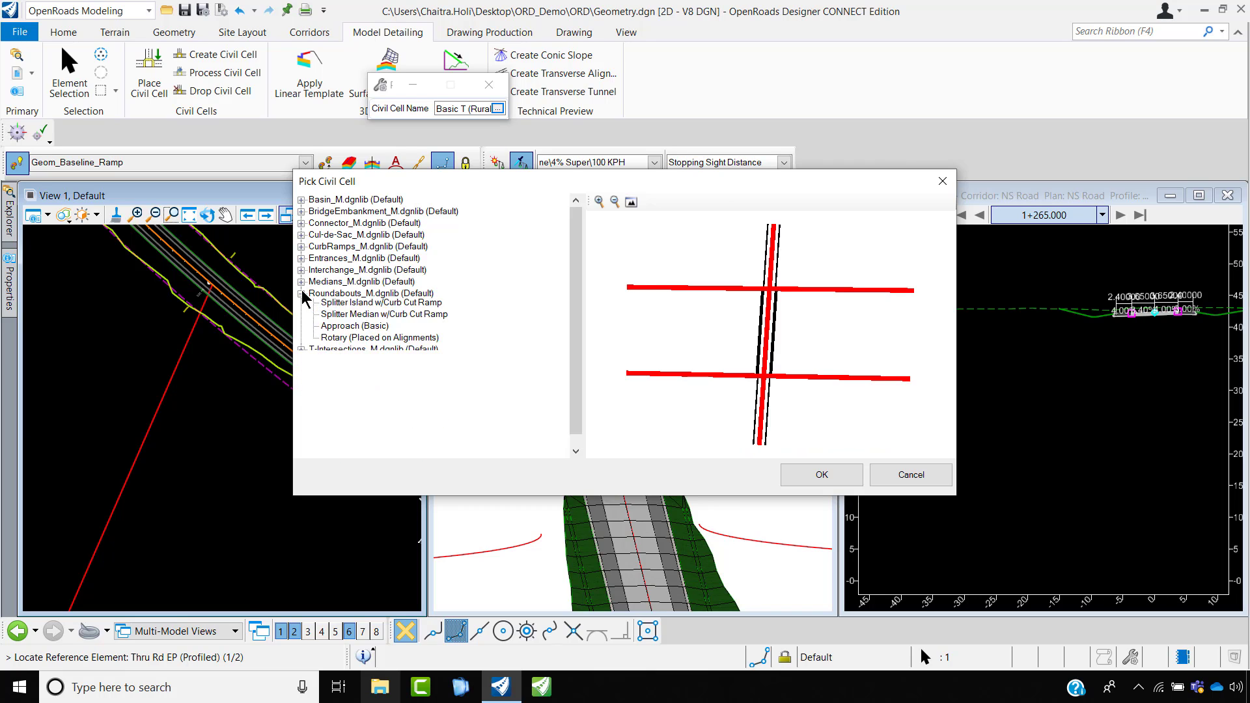
- Choose the Basic T (Rural) civil cell from T-Intersections_M.dgnlib for placement
left_click(302, 305)
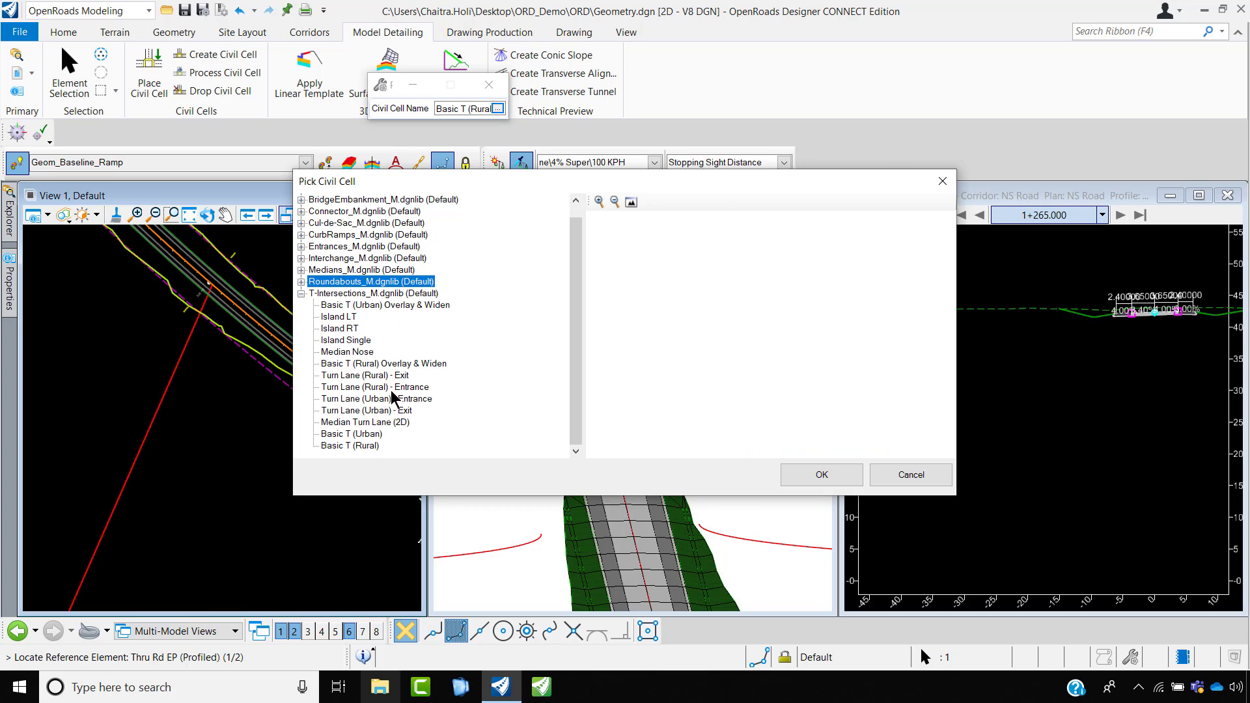
left_click(383, 445)
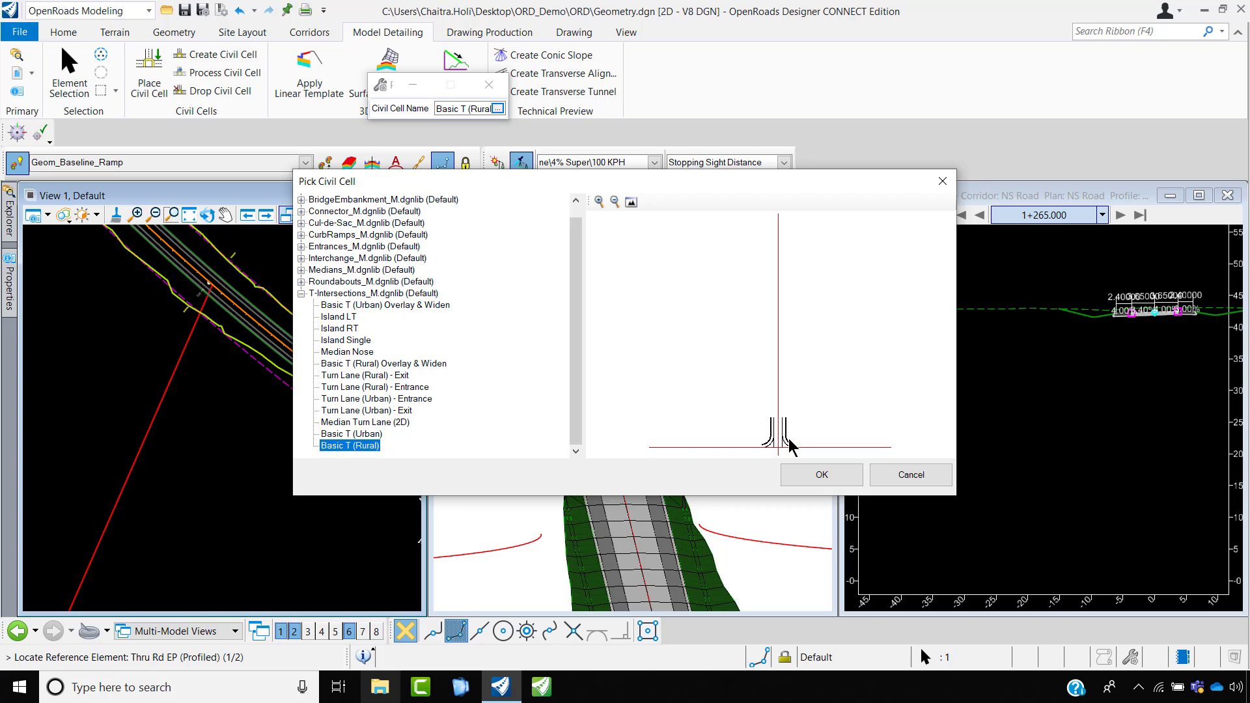
left_click(822, 474)
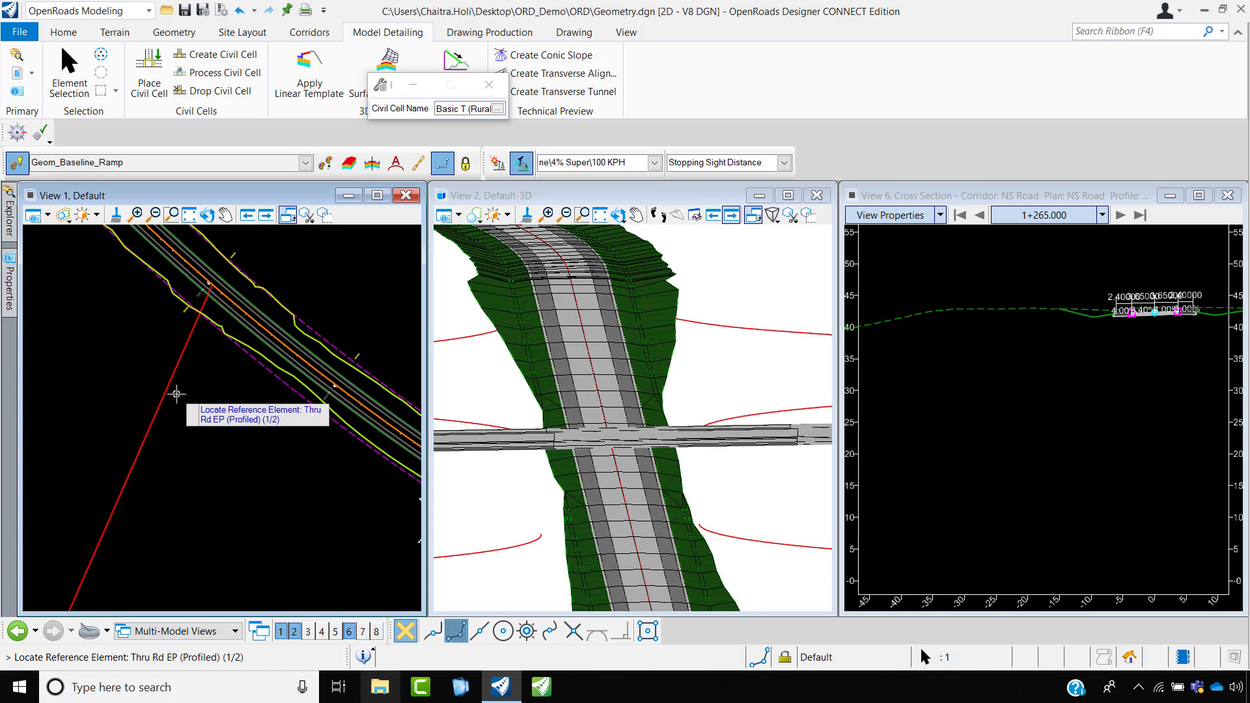
- Assign the EW Road pavement edge near 0+300 and the side road centerline as the cell's references, skipping the alternatives
scroll(176, 394, "up", 5)
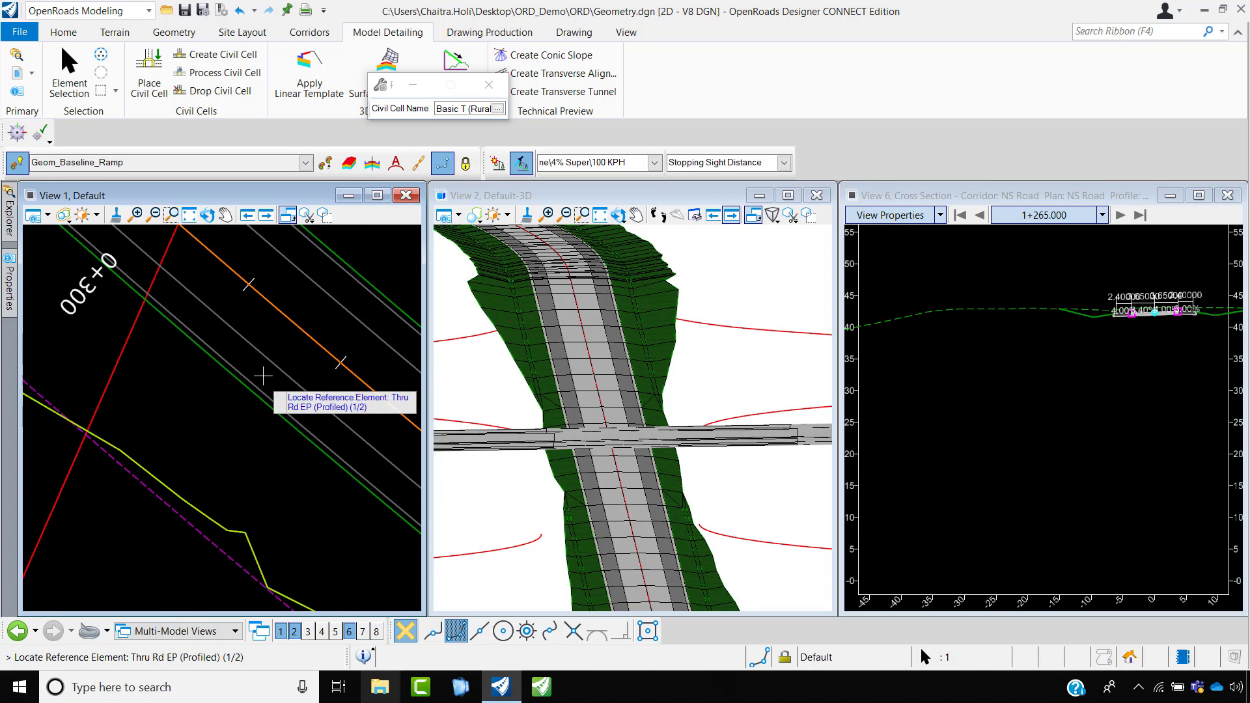
right_click(228, 319)
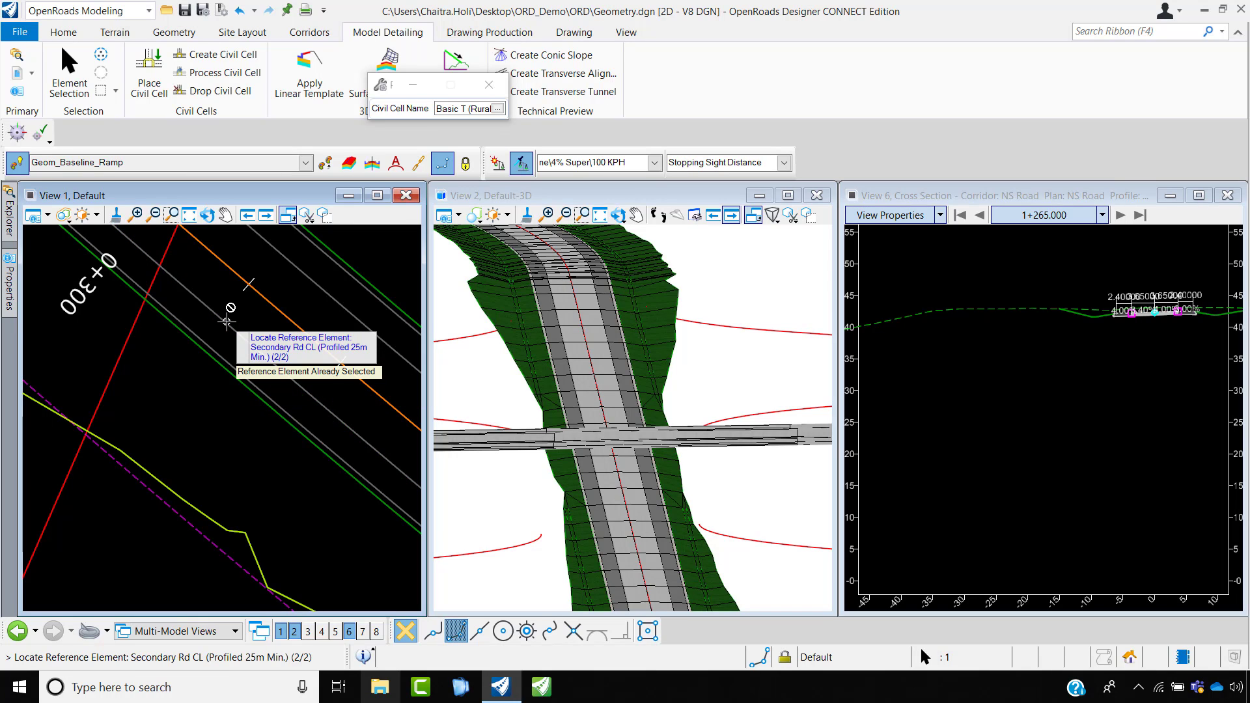
scroll(228, 321, "down", 3)
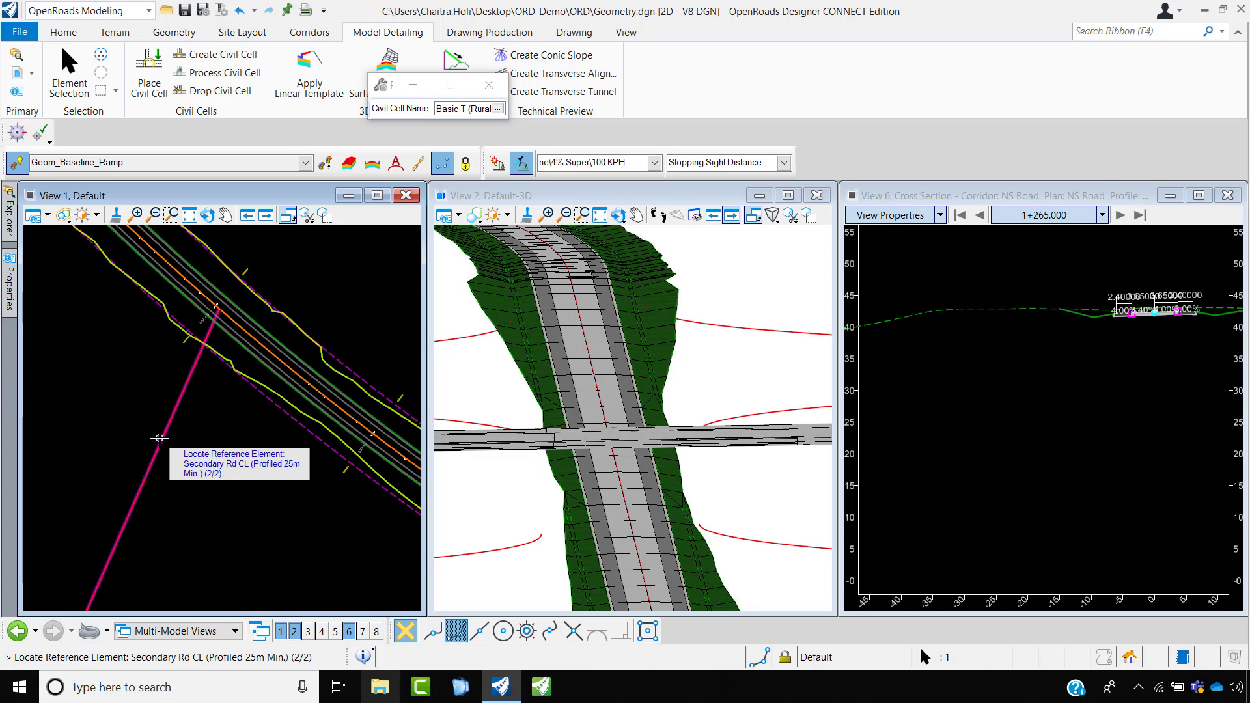
left_click(160, 438)
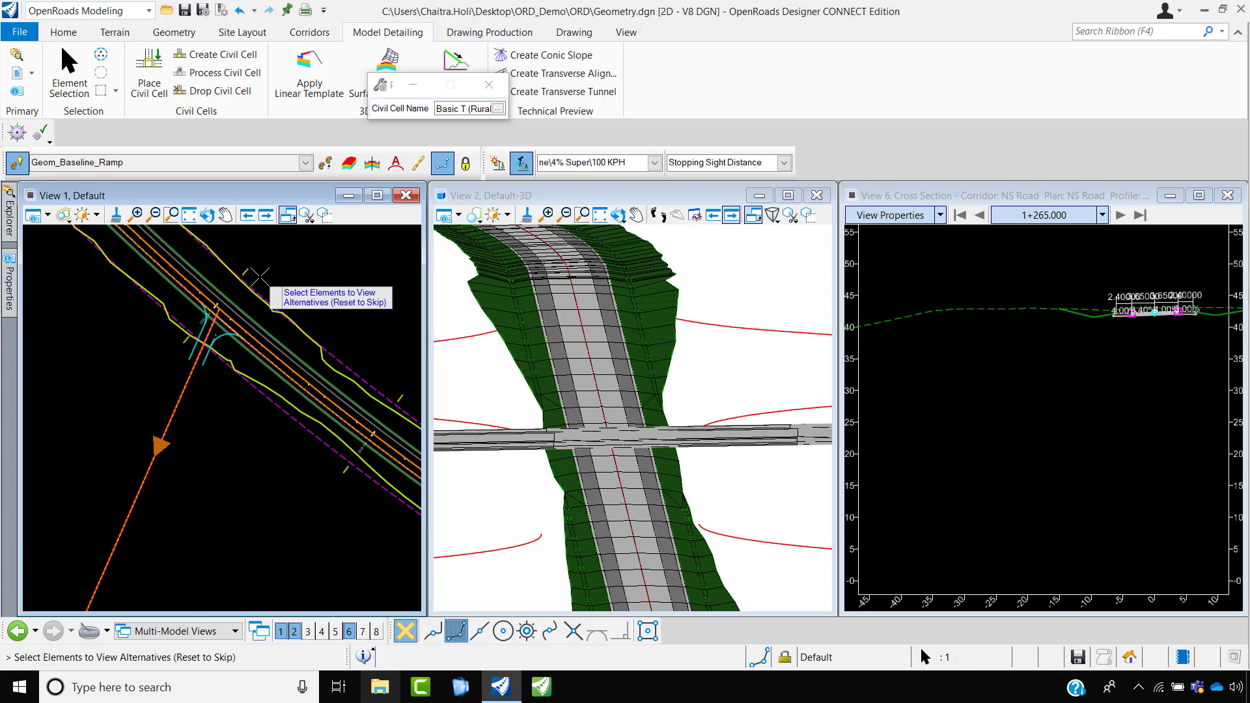
scroll(207, 329, "up", 2)
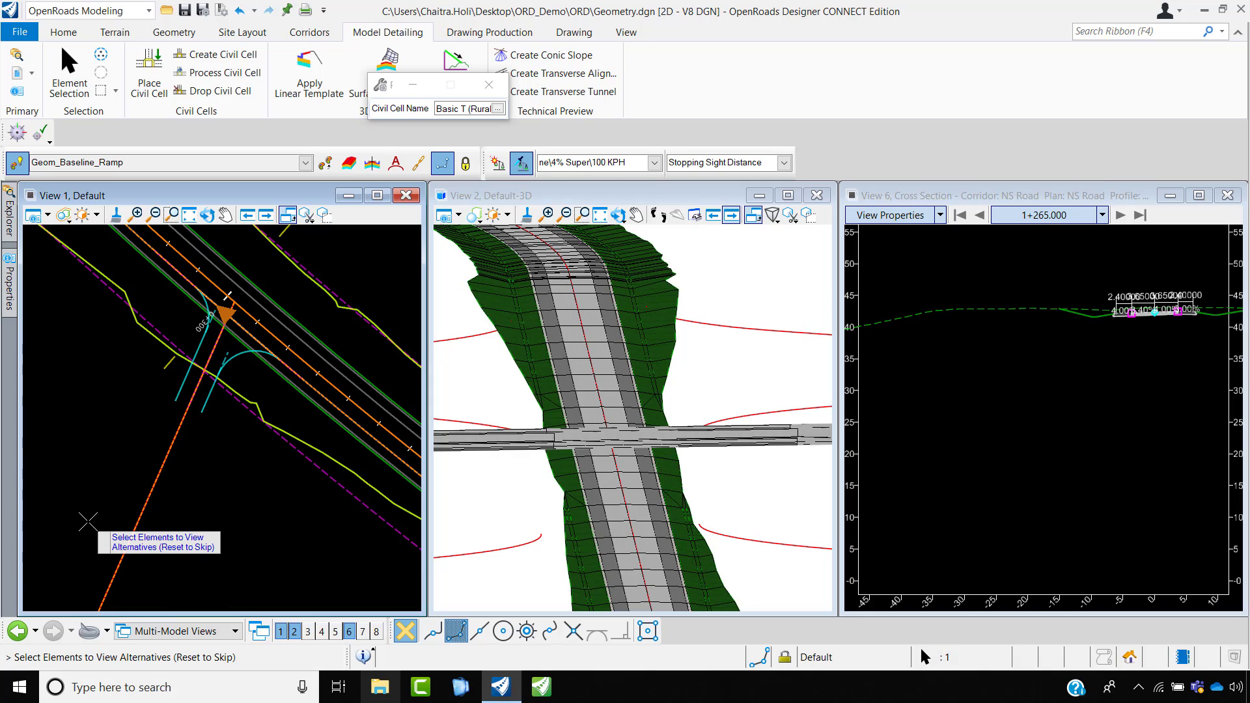
right_click(91, 525)
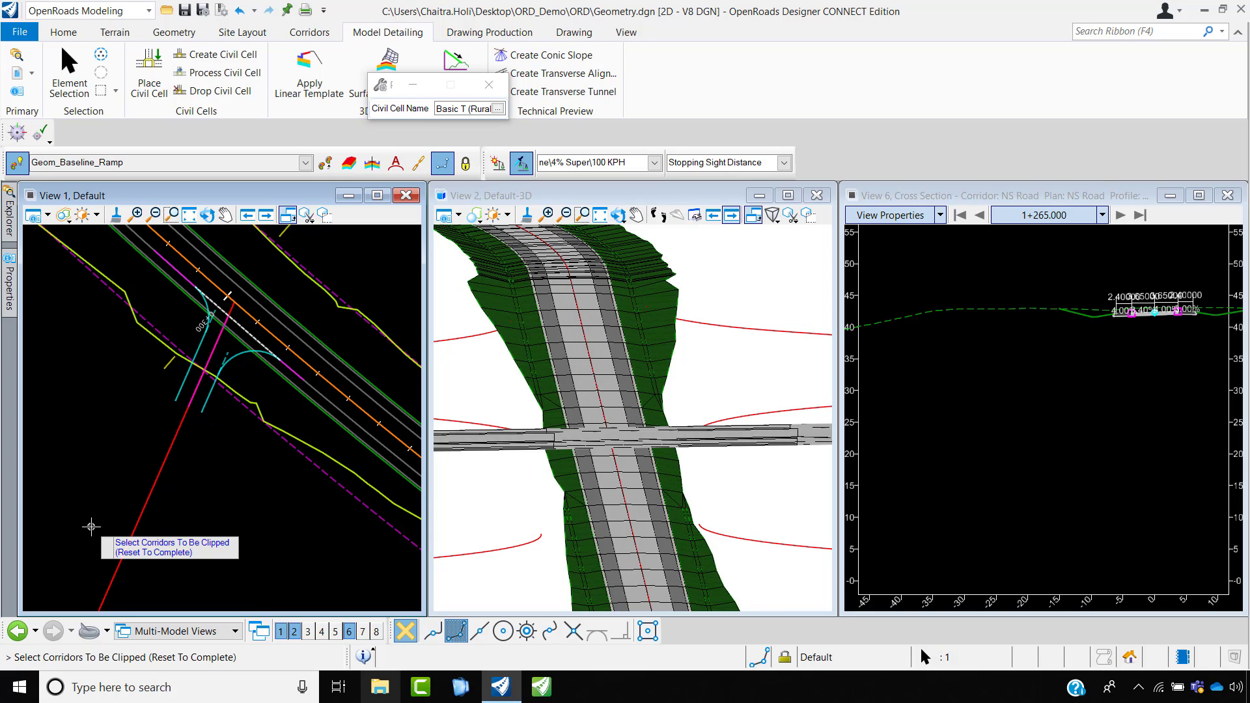
- Select the EW Road corridor to be clipped and accept the placement of the Basic T (Rural) civil cell
scroll(156, 394, "up", 3)
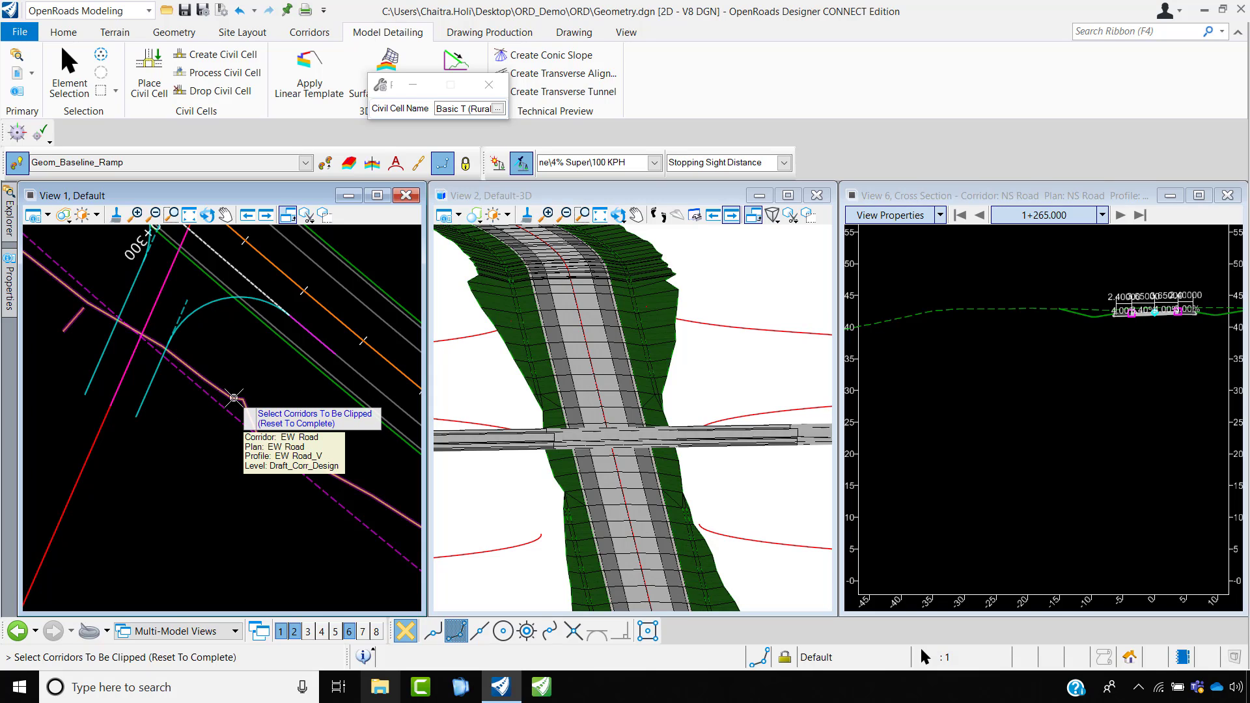
scroll(716, 355, "down", 6)
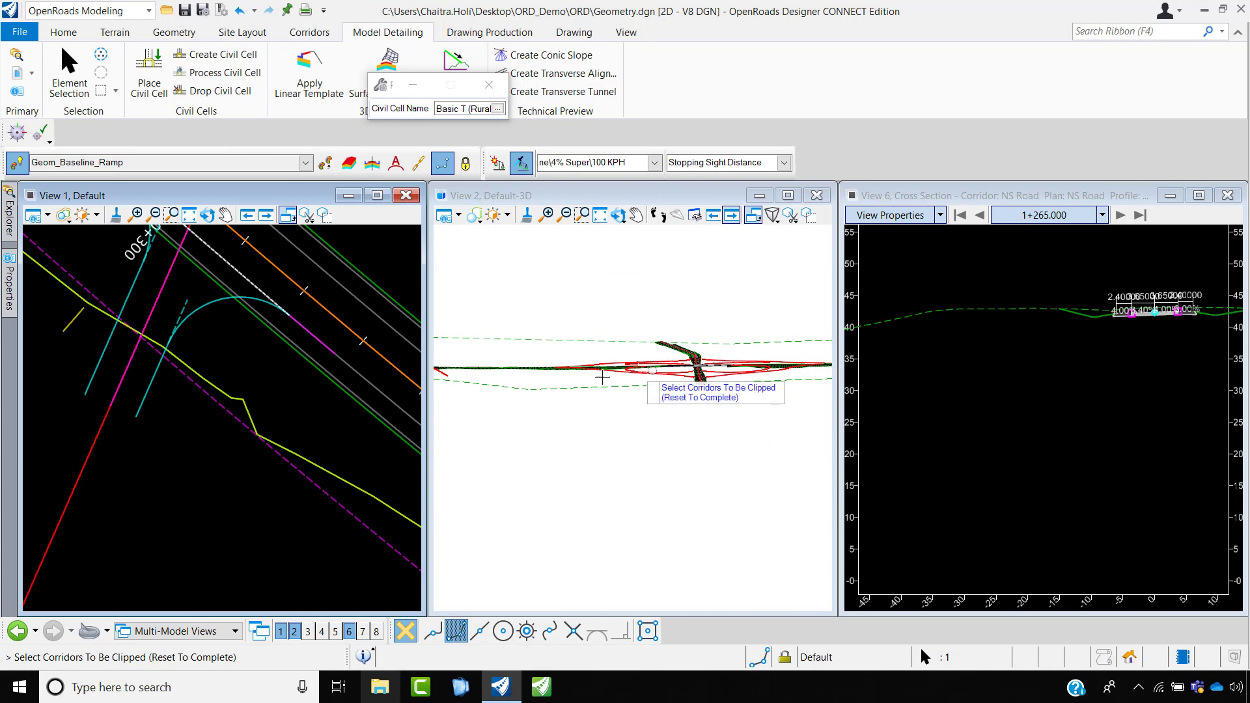
scroll(478, 369, "up", 3)
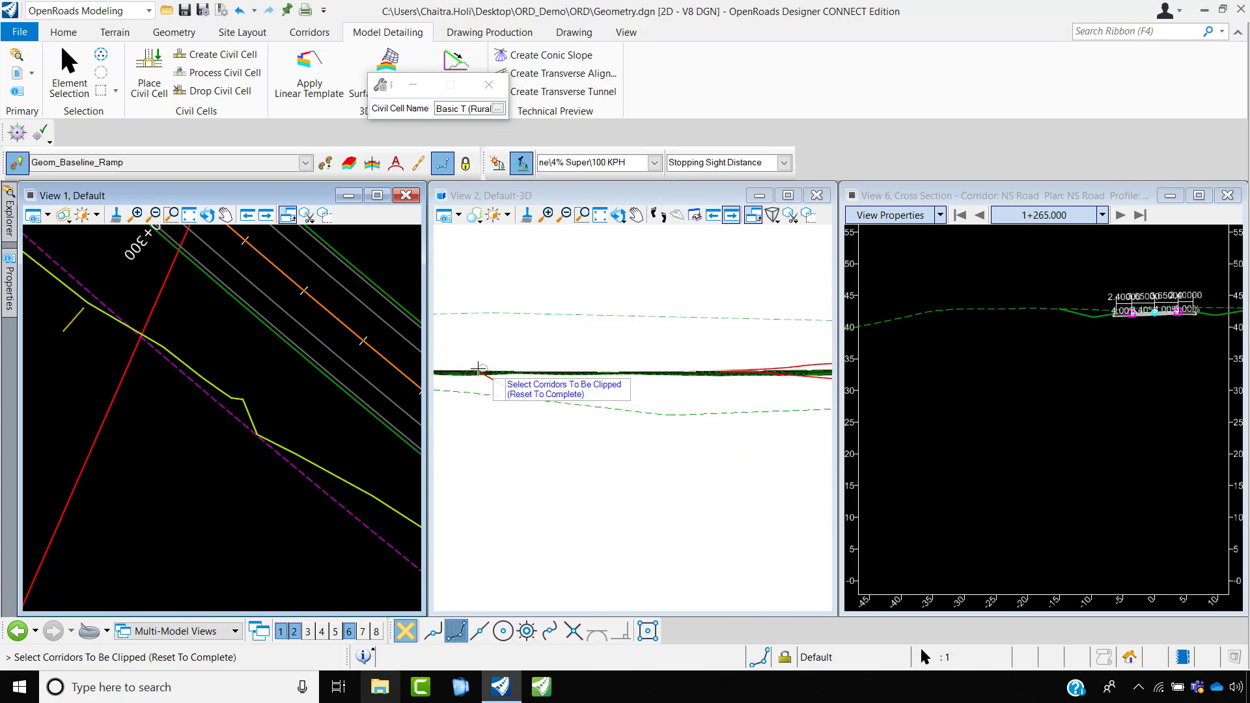
scroll(482, 368, "up", 4)
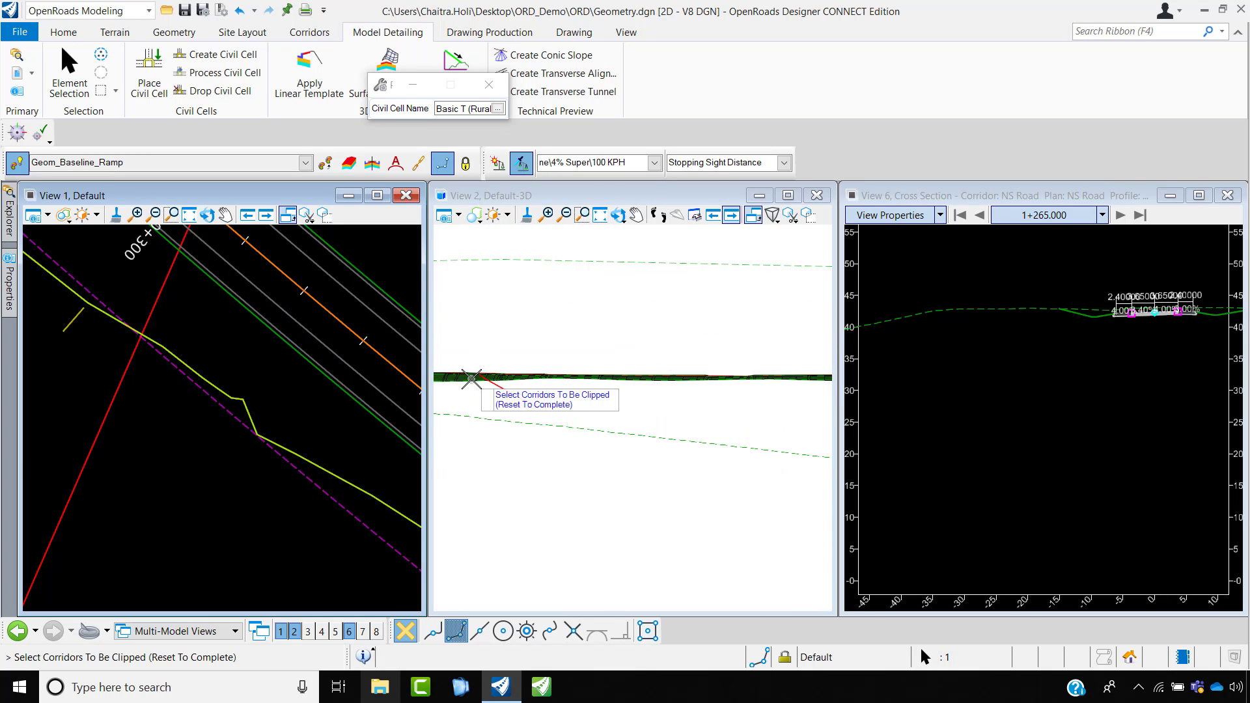
left_click(244, 402)
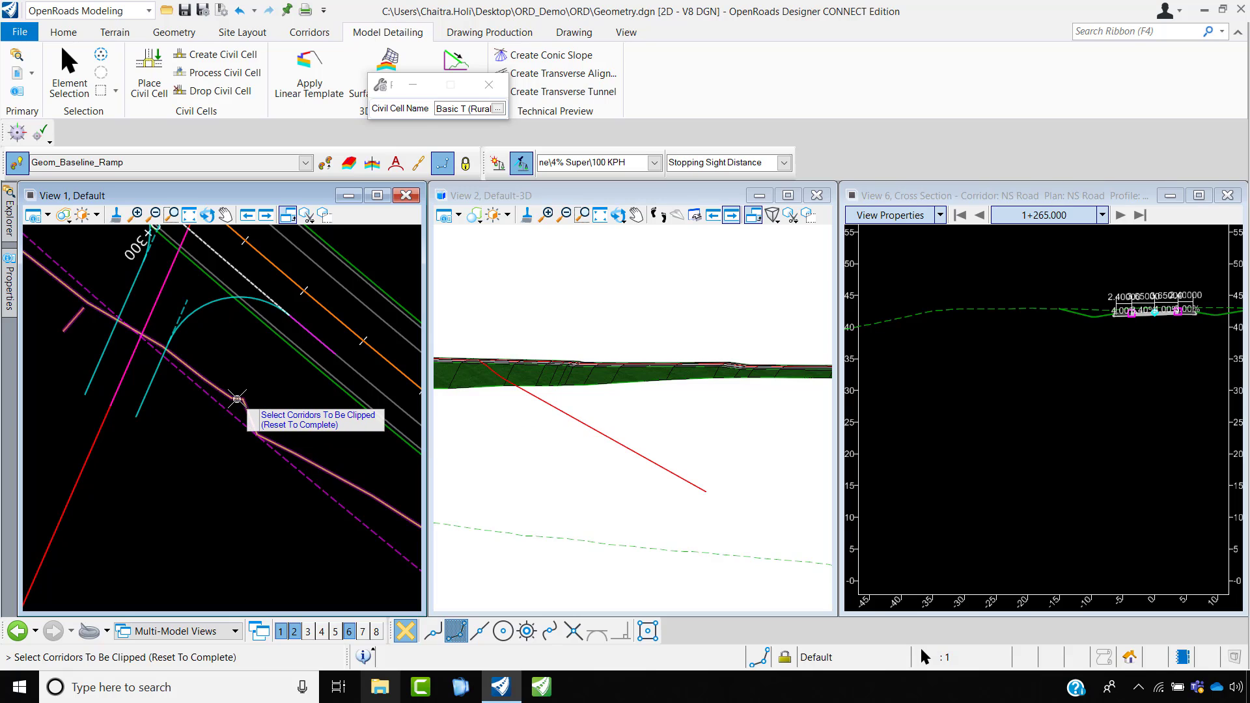
right_click(192, 428)
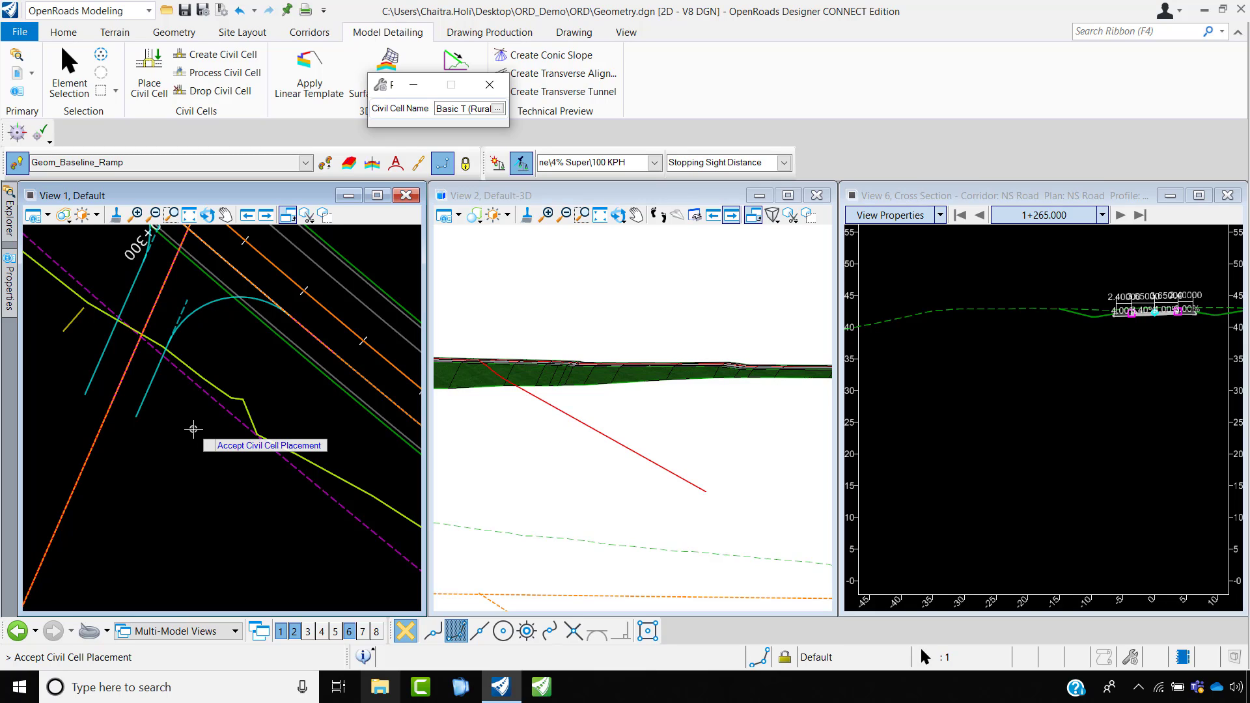
left_click(193, 428)
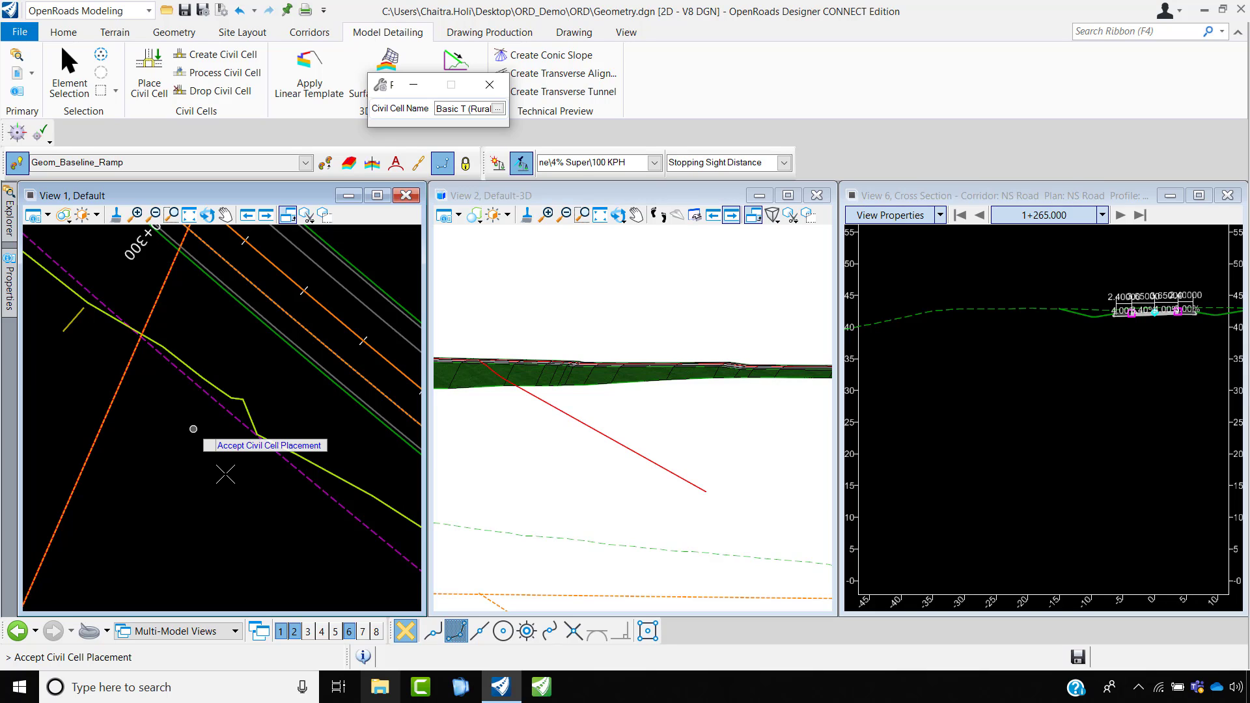
- Complete the Basic T (Rural) civil cell placement on EW Road and examine the new junction in the 3D view
left_click(648, 414)
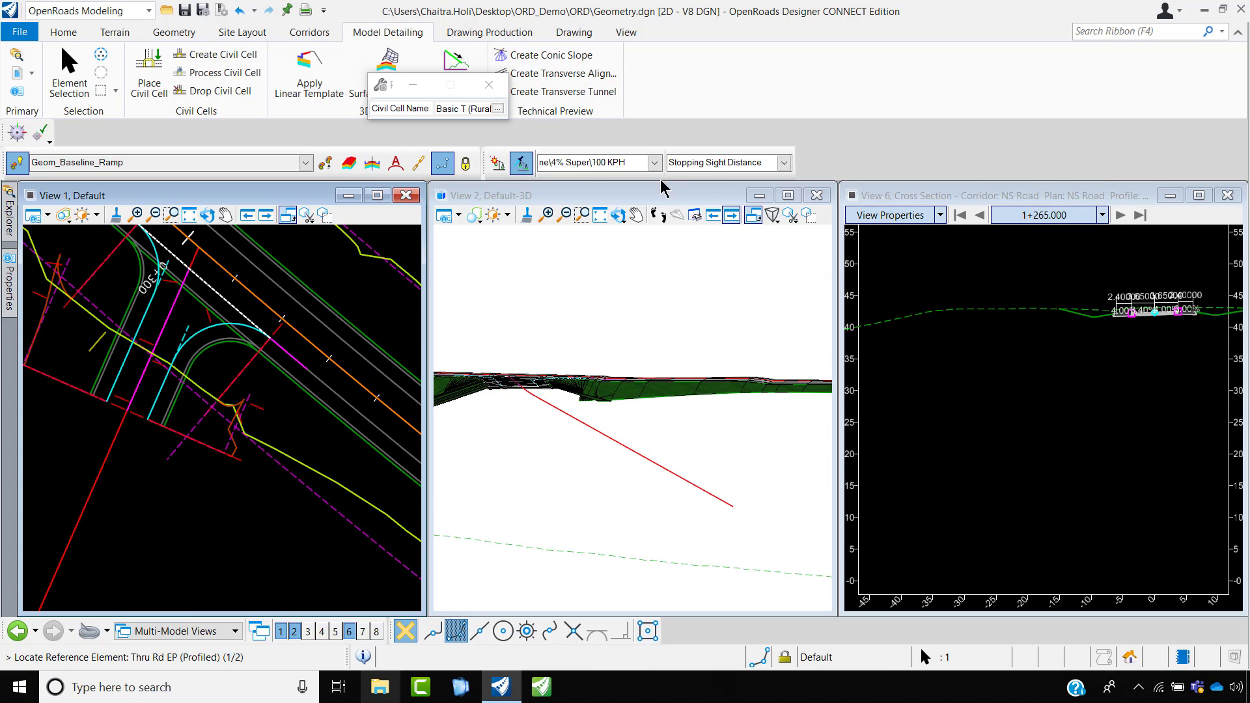
left_click(618, 215)
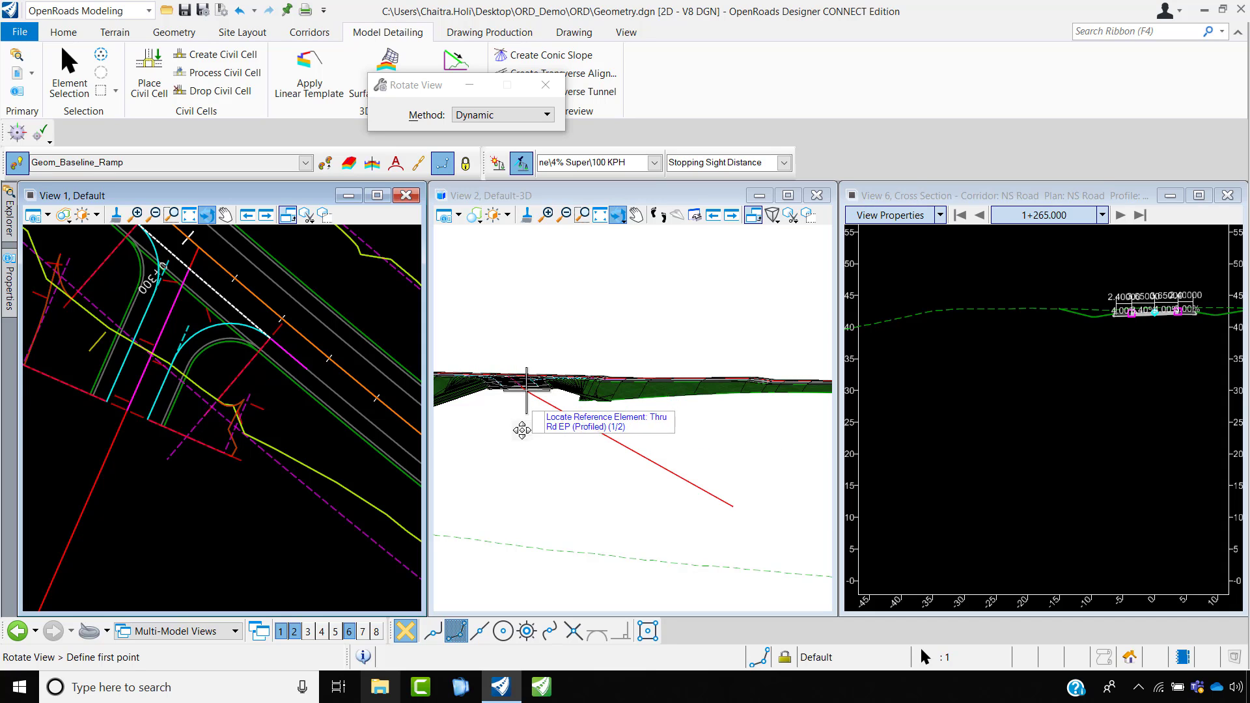
left_click(528, 456)
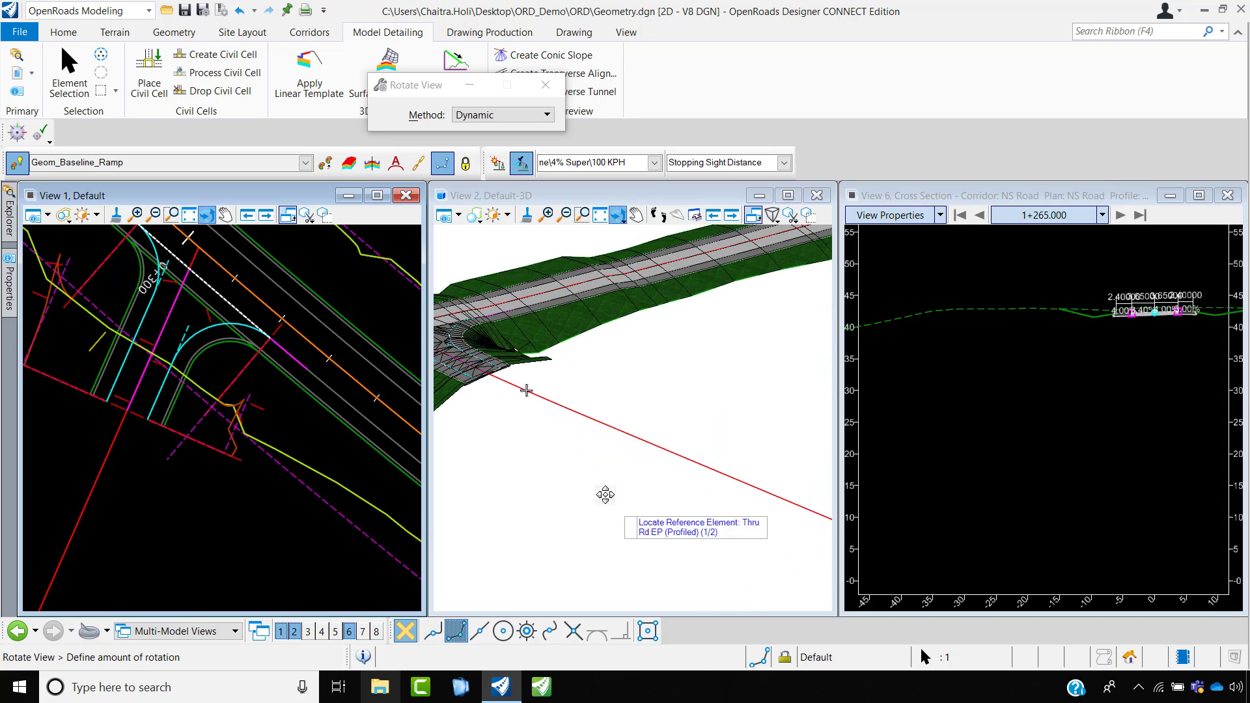
left_click(653, 461)
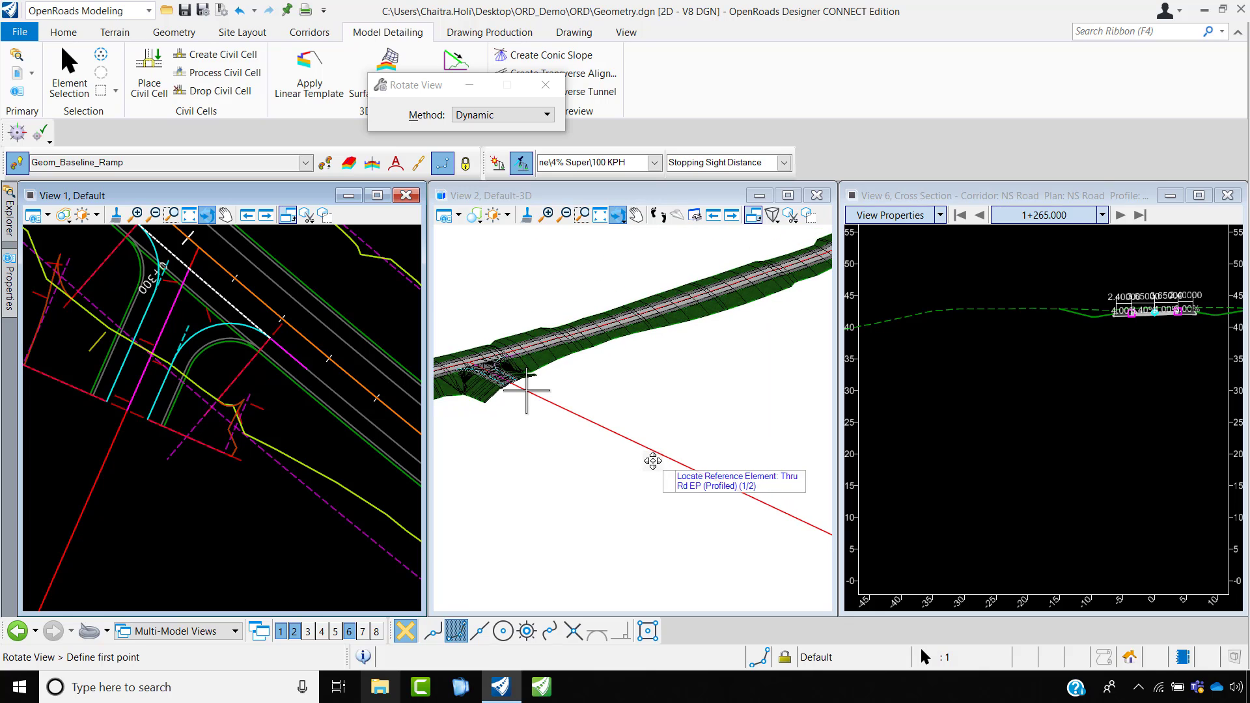
scroll(563, 441, "down", 3)
scroll(483, 385, "up", 4)
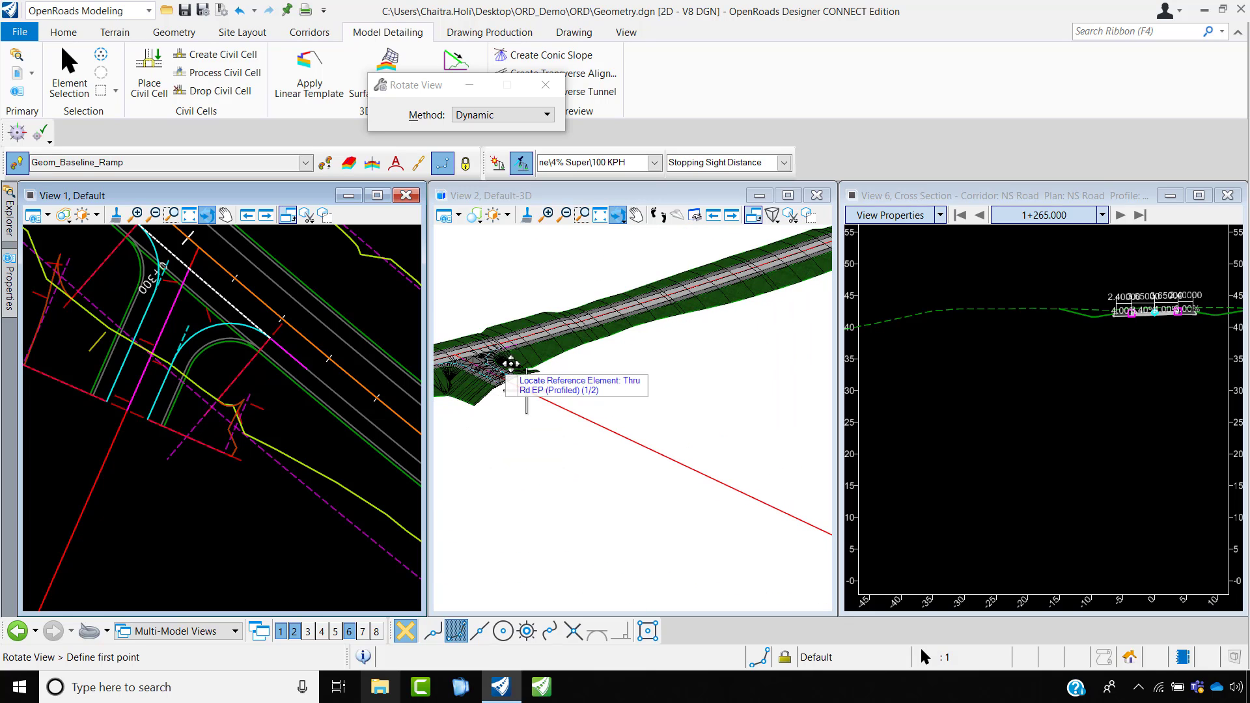
scroll(550, 364, "down", 3)
scroll(470, 384, "up", 3)
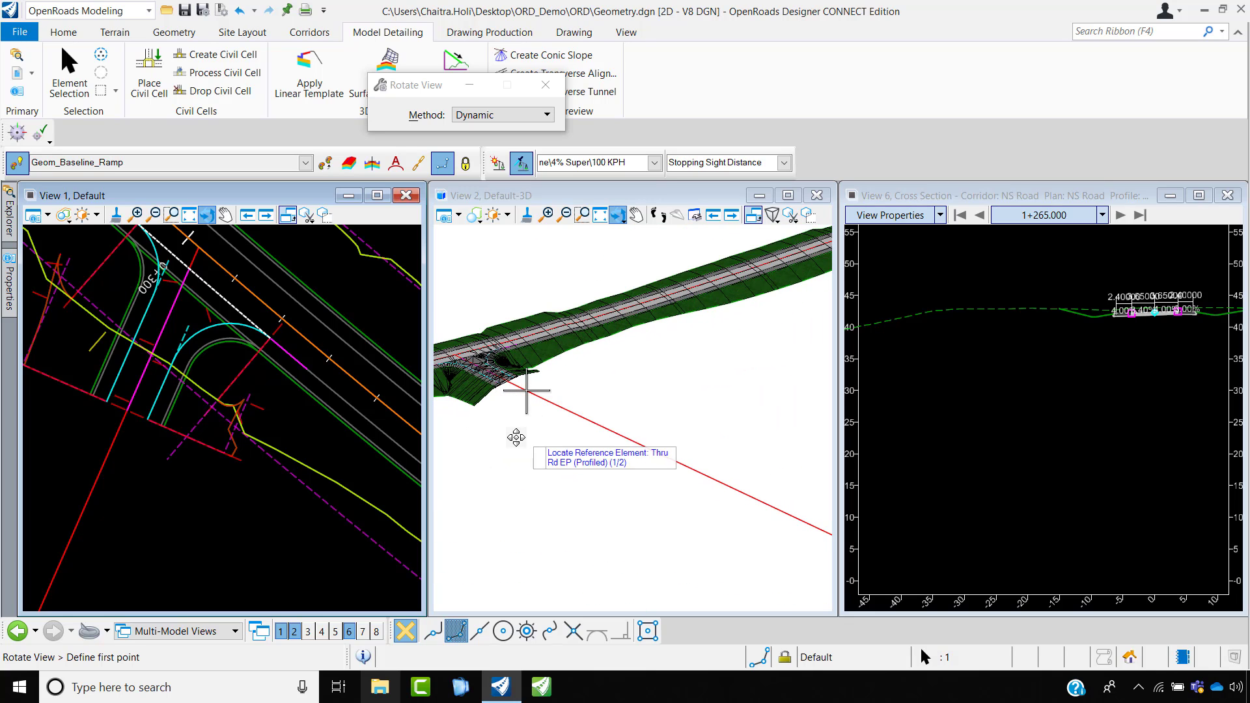
left_click(487, 386)
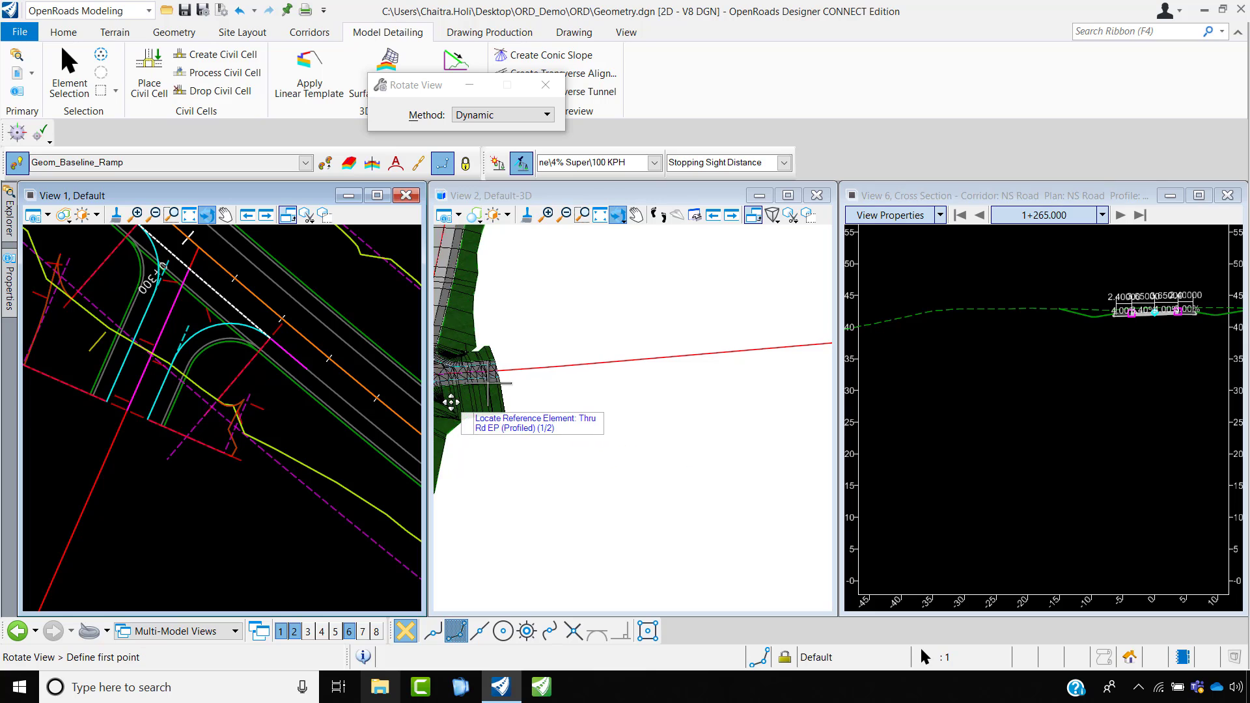
right_click(460, 320)
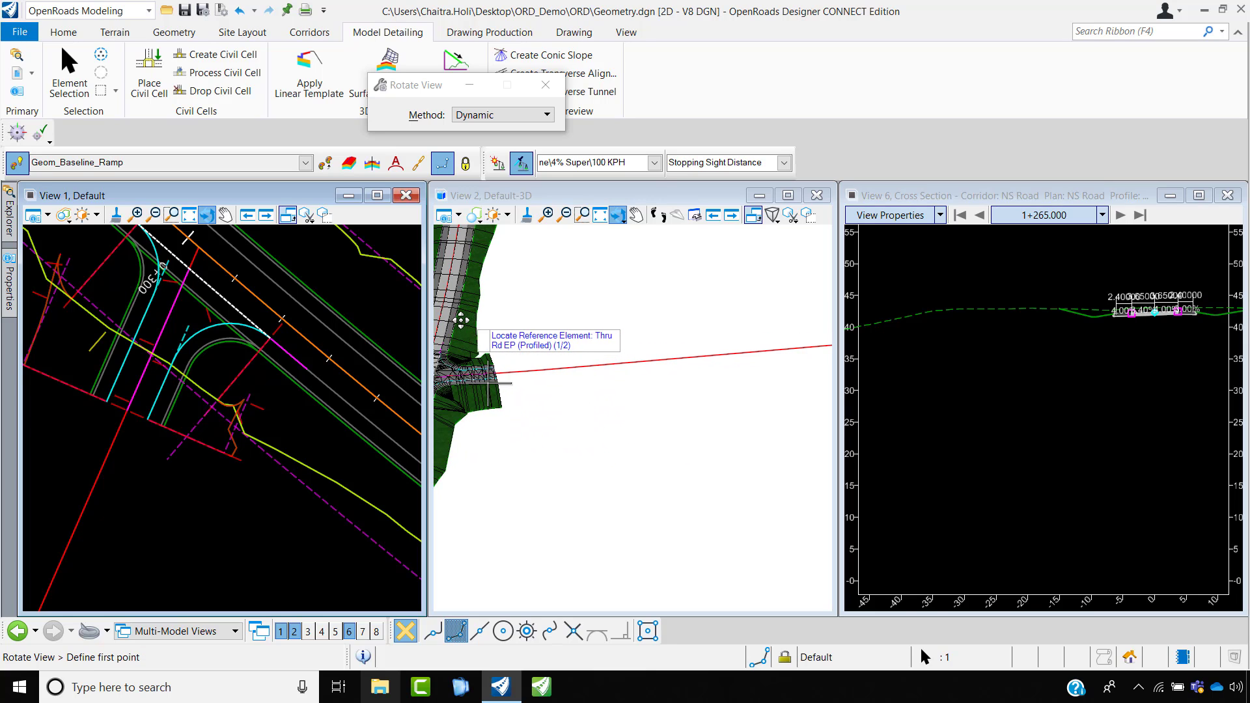
left_click(447, 371)
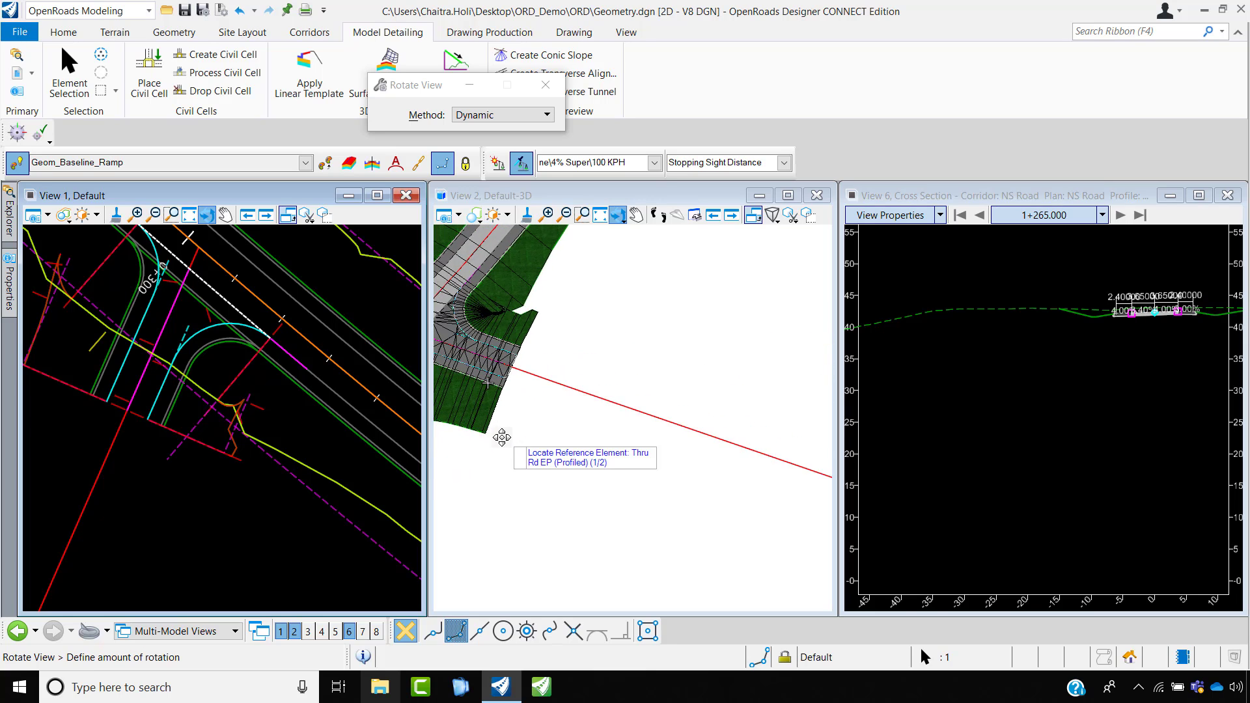
left_click(448, 373)
scroll(533, 351, "up", 3)
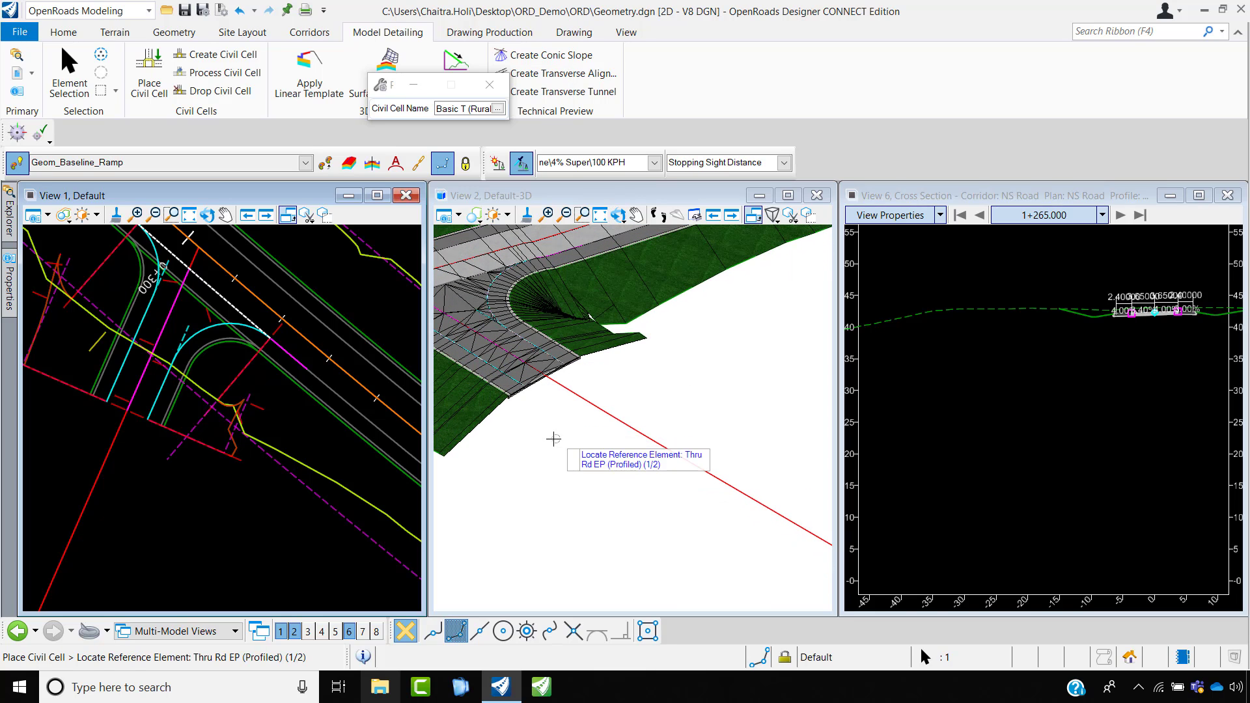
key("Escape")
scroll(121, 492, "down", 4)
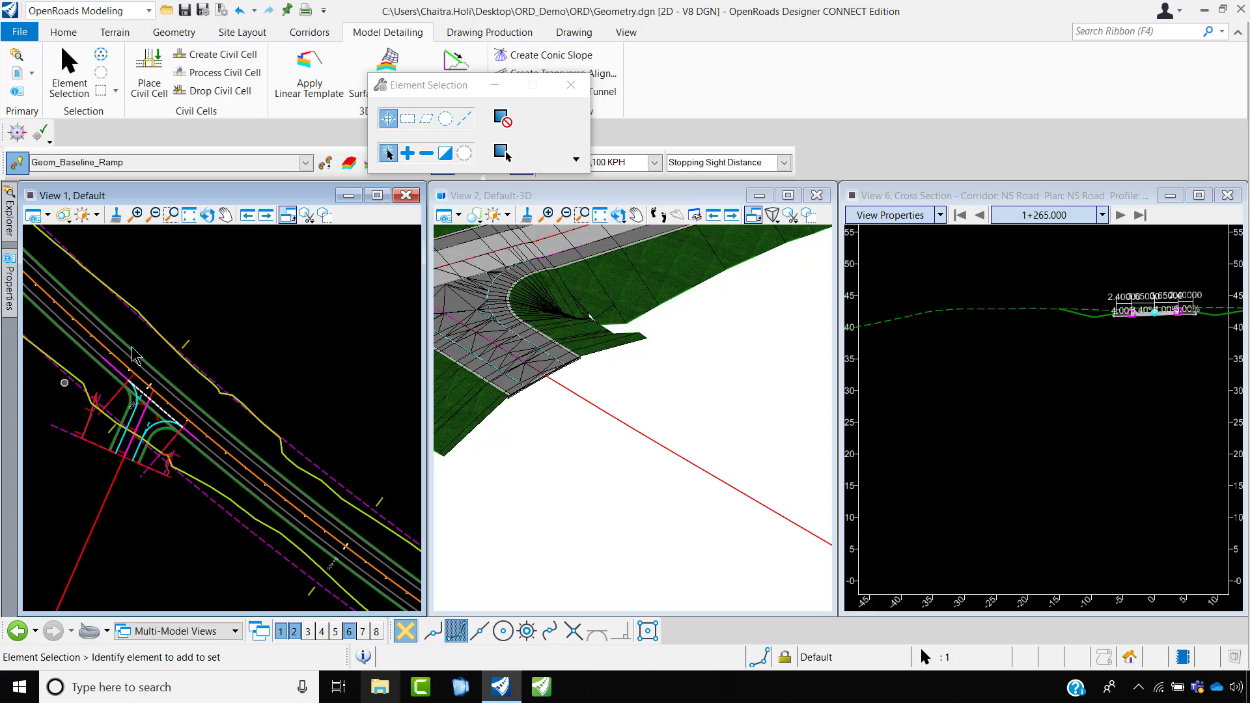
scroll(155, 452, "up", 3)
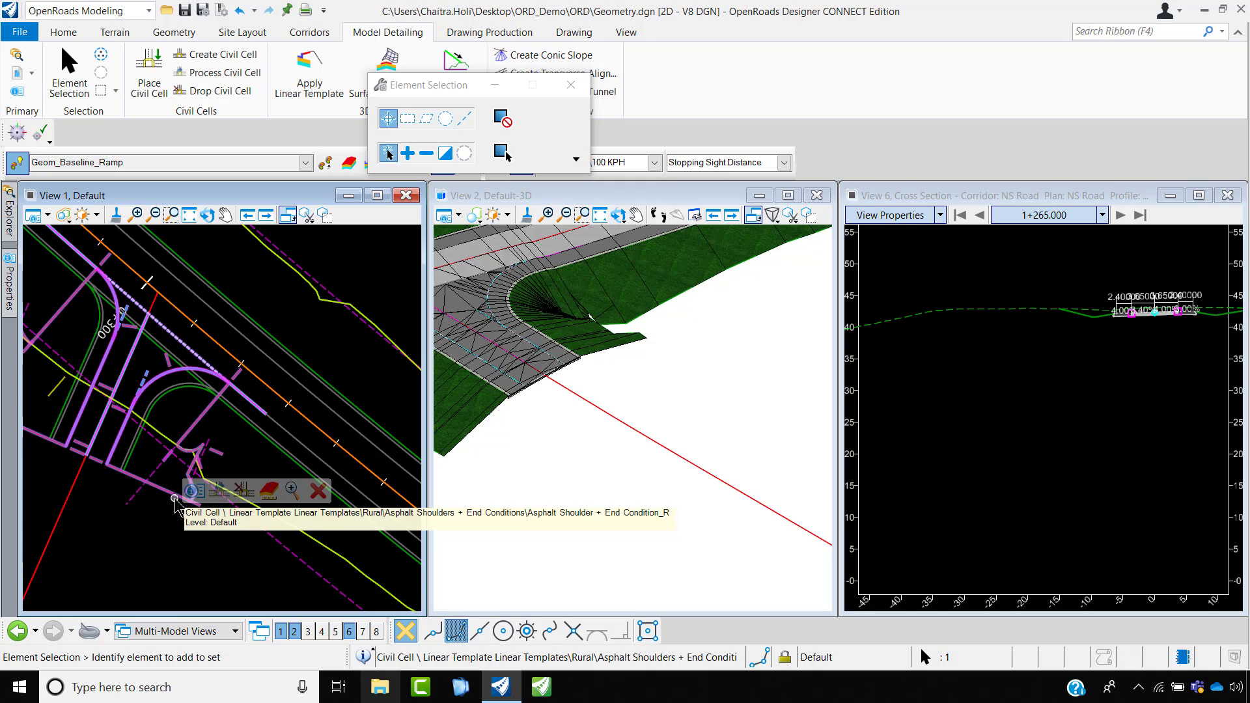
left_click(176, 495)
left_click(273, 496)
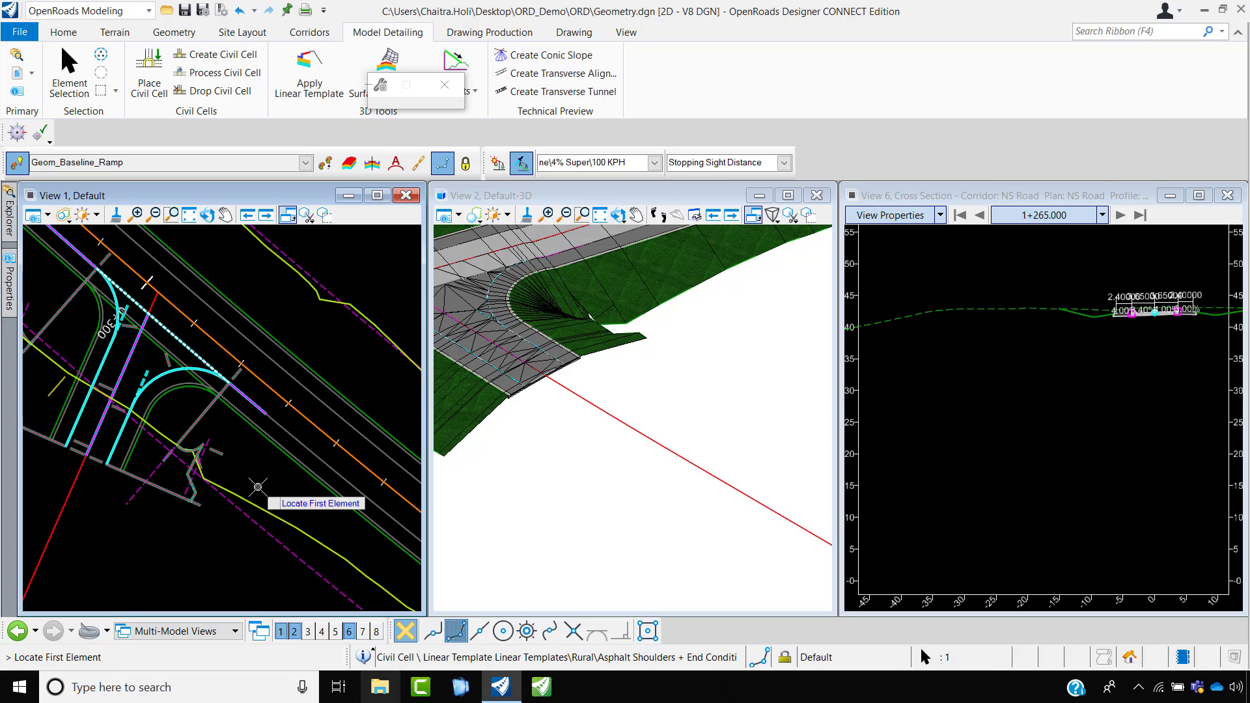
left_click(117, 454)
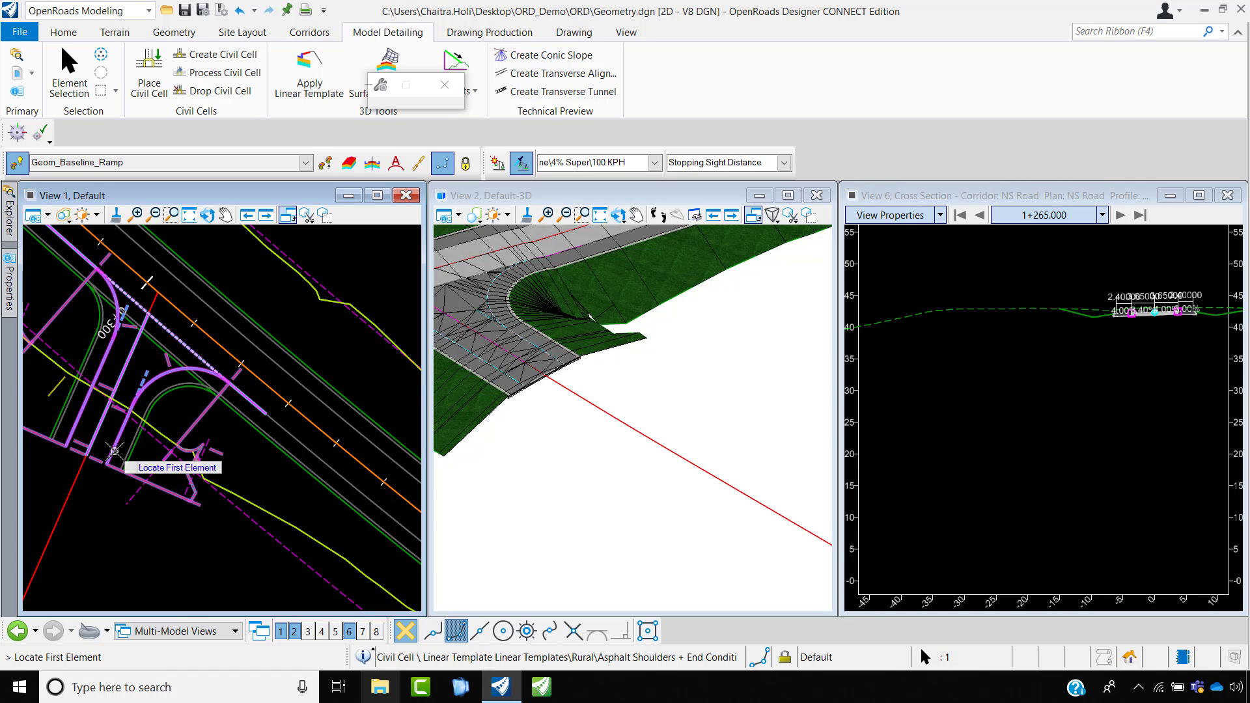
right_click(115, 450)
scroll(82, 422, "down", 5)
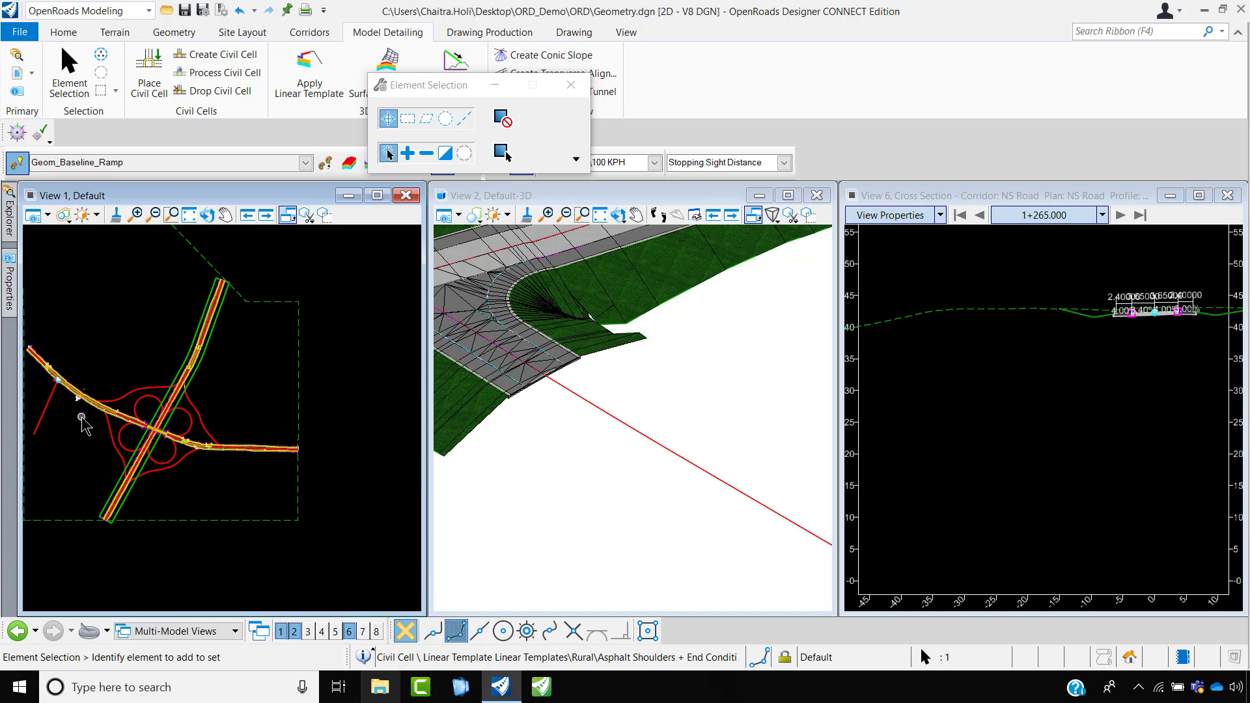
scroll(126, 450, "up", 1)
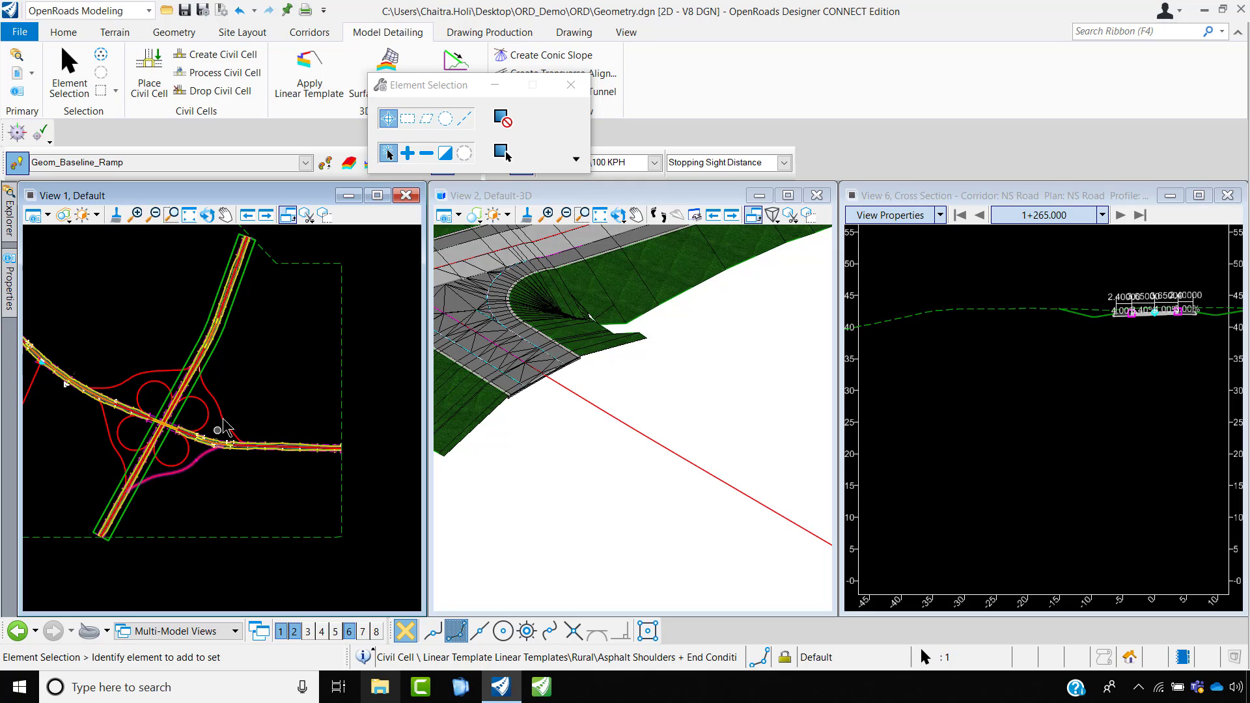
left_click(125, 400)
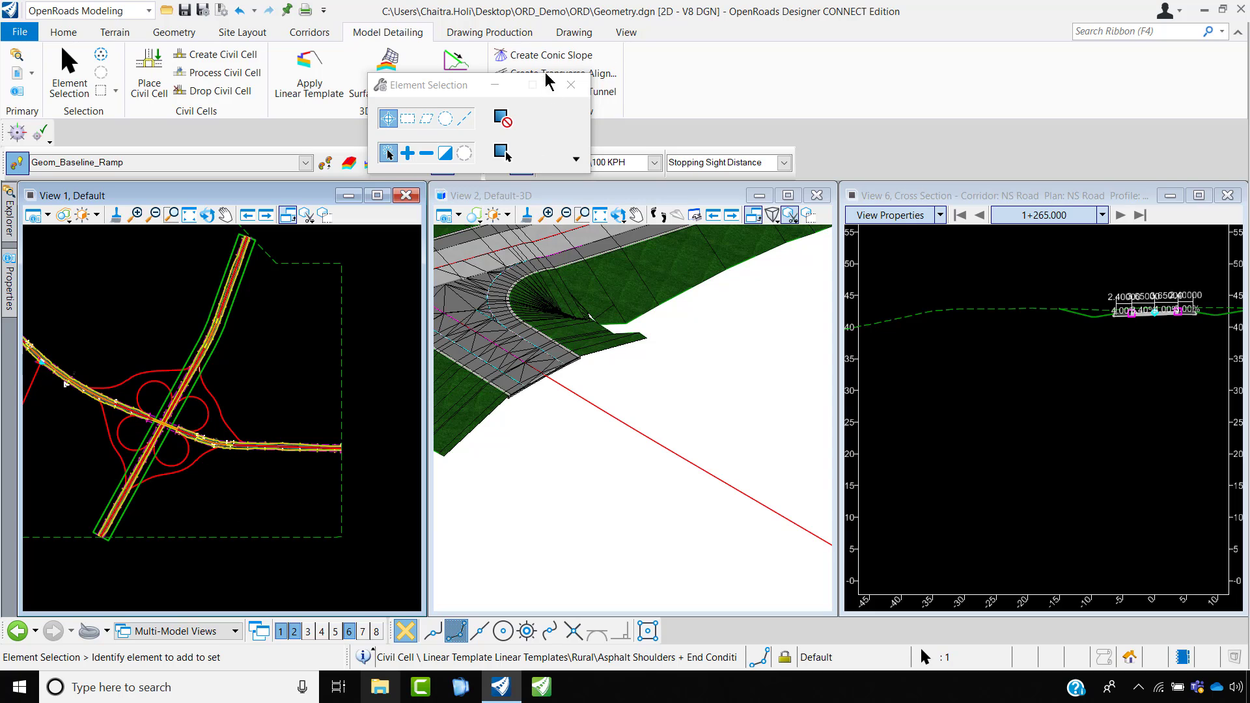
left_click(571, 85)
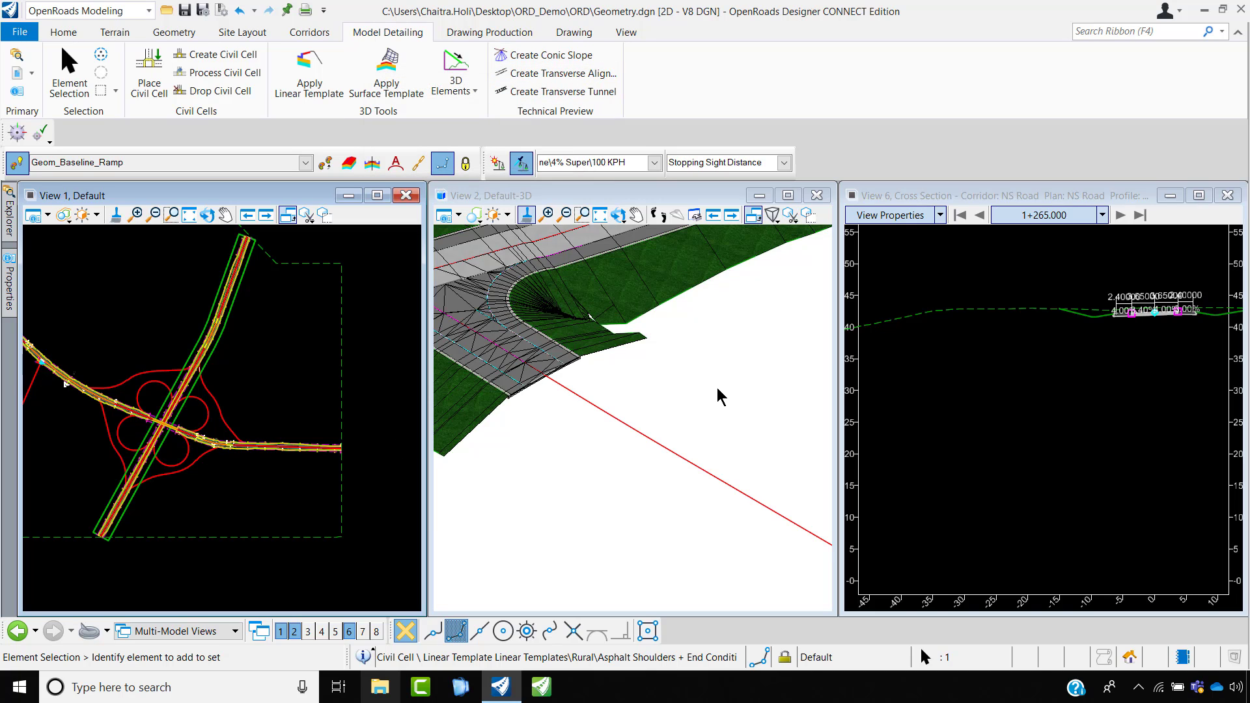
scroll(719, 395, "down", 5)
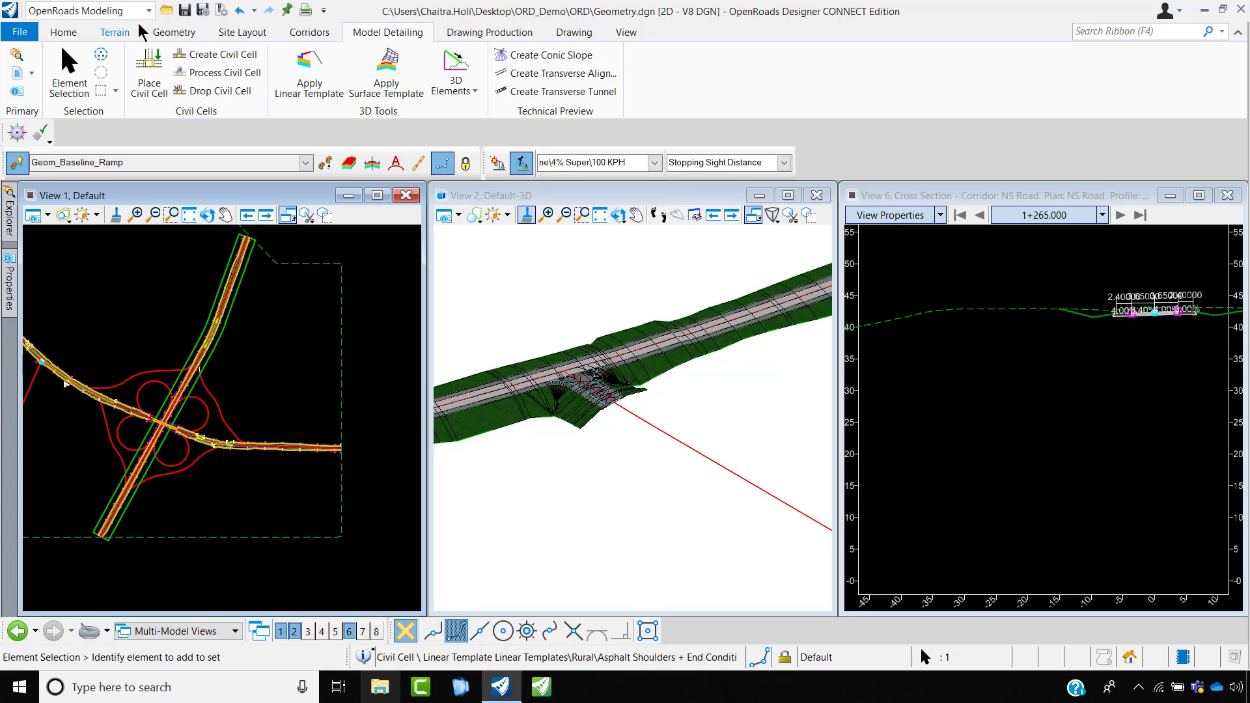
- Close the NS Road cross-section view and tile the remaining plan and 3D views
left_click(489, 34)
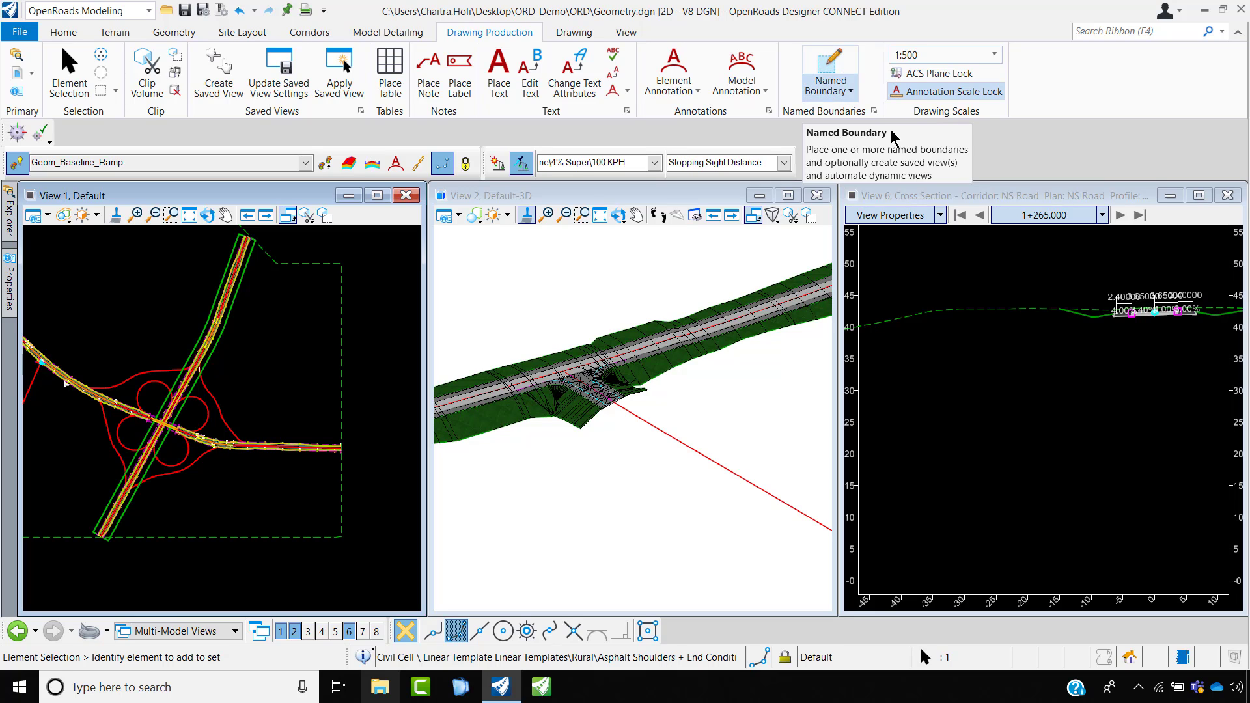
left_click(1229, 198)
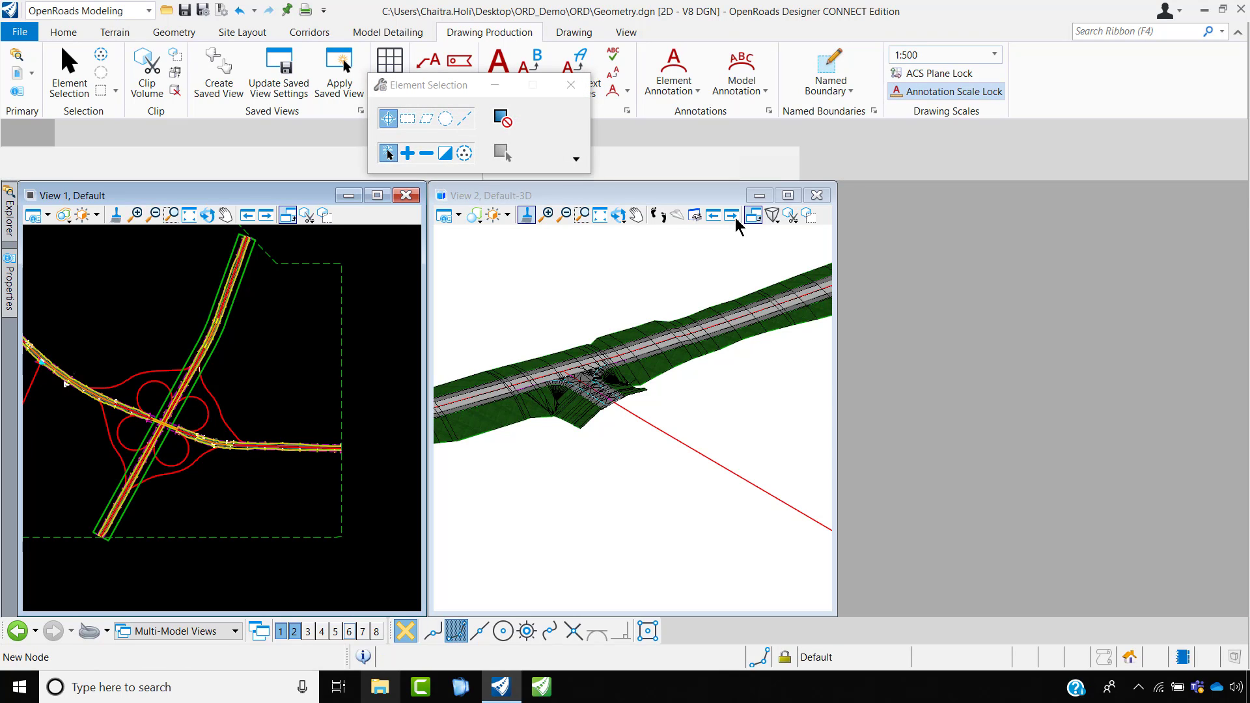
left_click(627, 34)
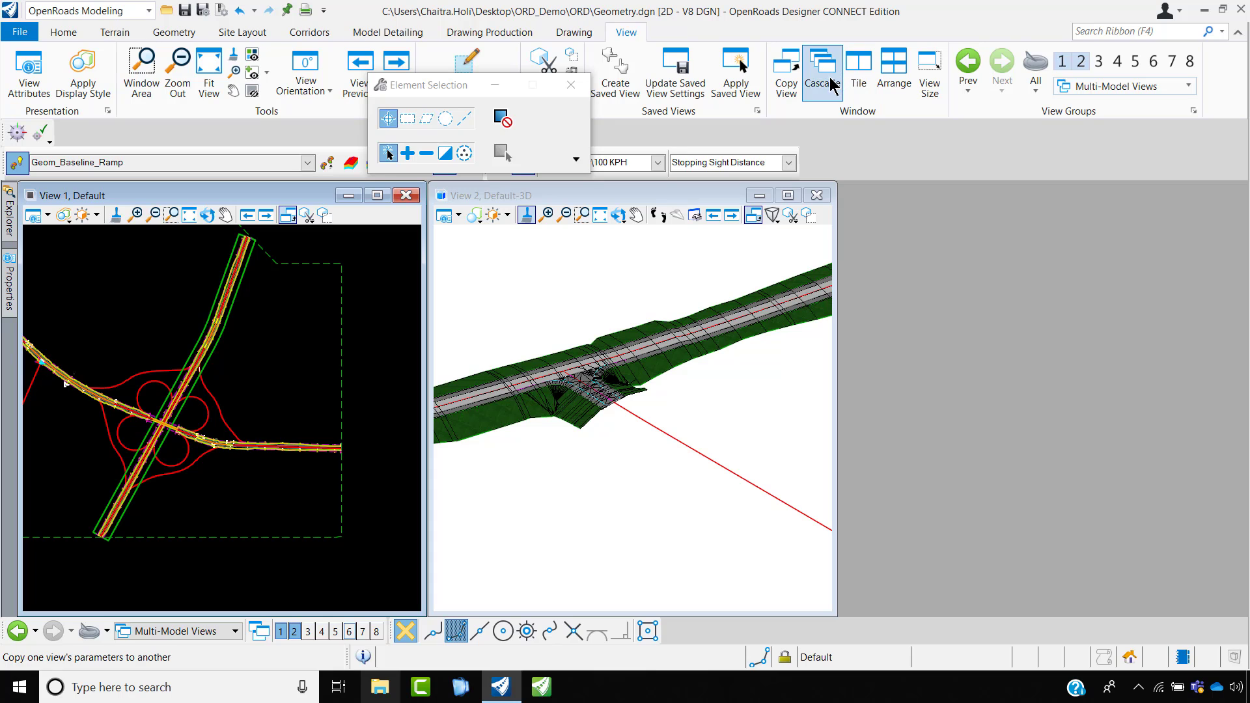
left_click(859, 73)
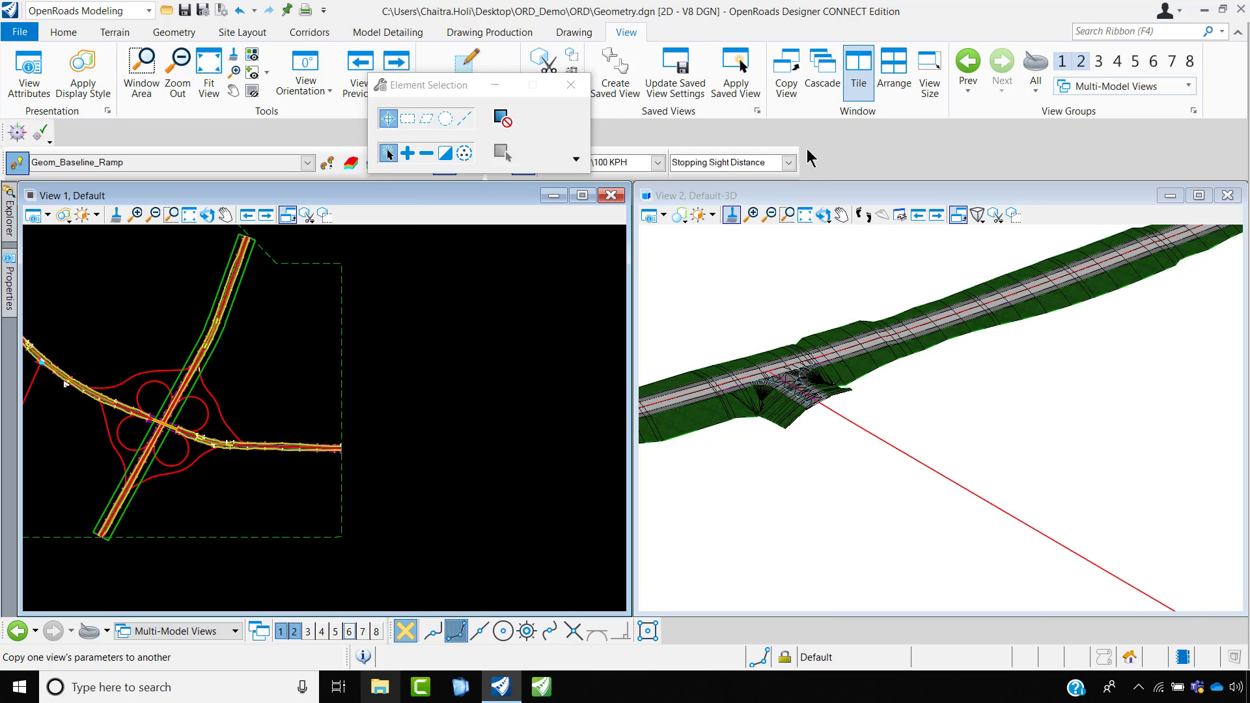
scroll(134, 557, "up", 5)
left_click(568, 88)
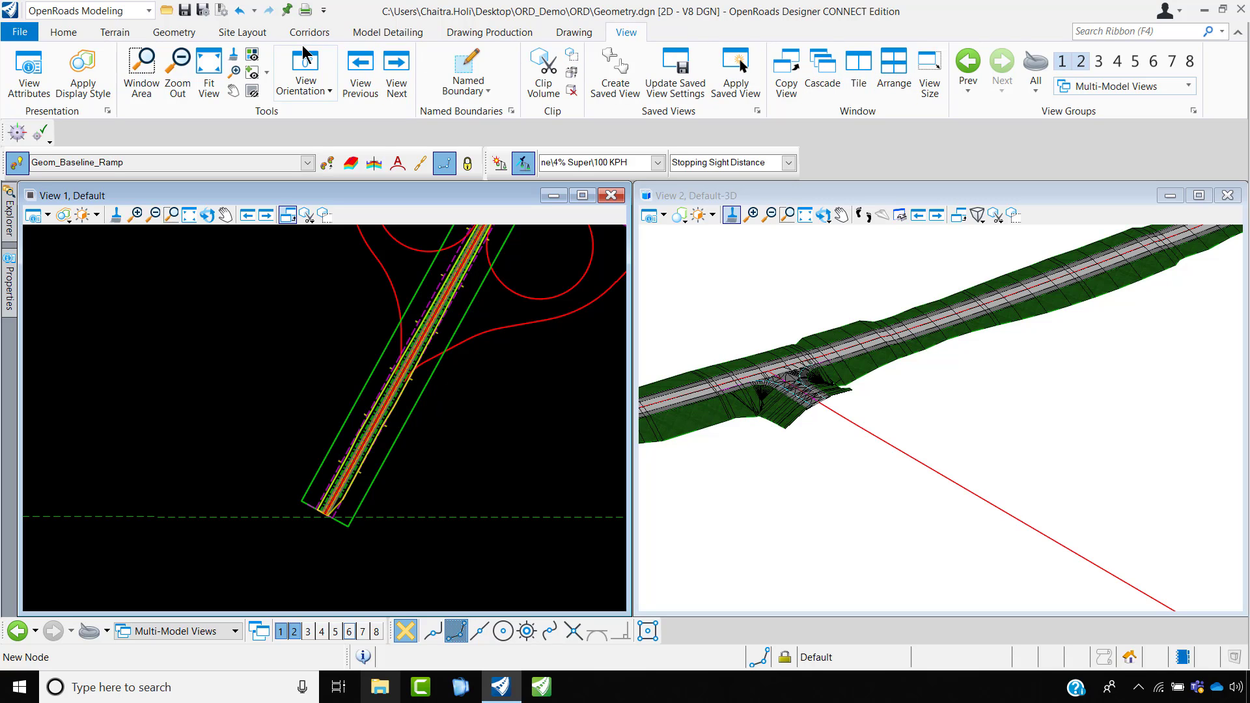
- Start placing a civil plan named boundary and choose the A1_Plan-Profile_PLAN drawing seed
left_click(505, 34)
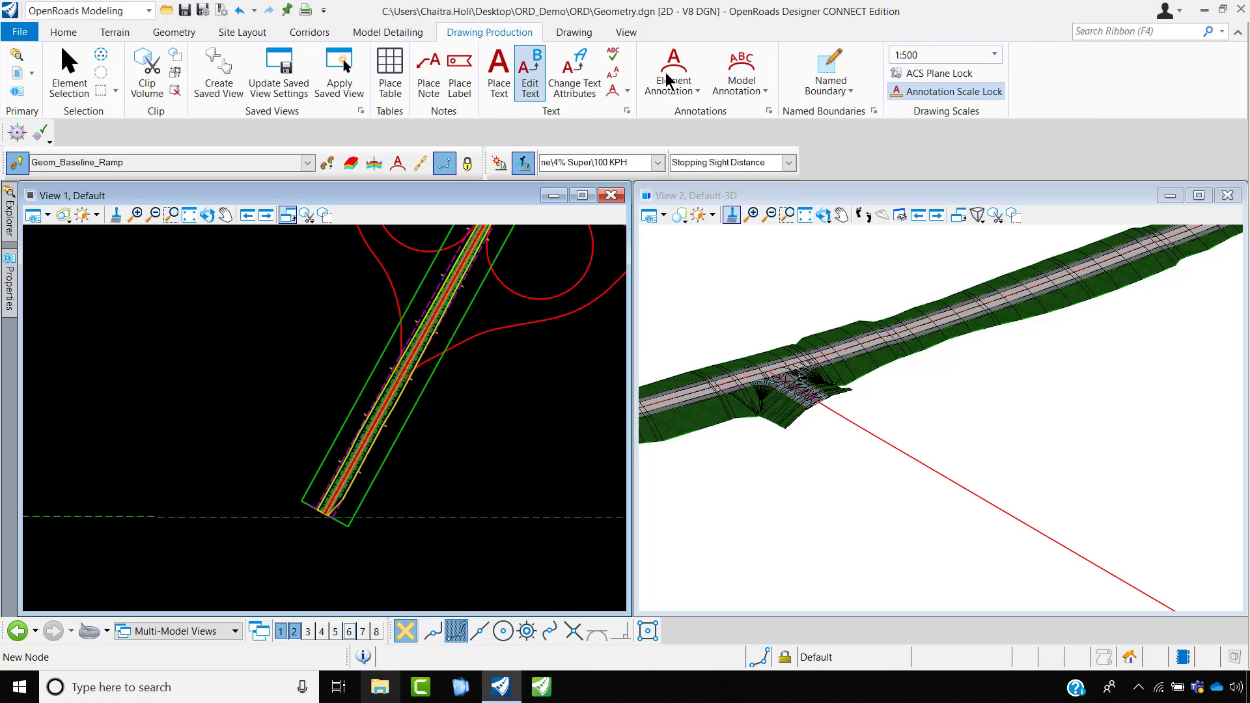
left_click(839, 76)
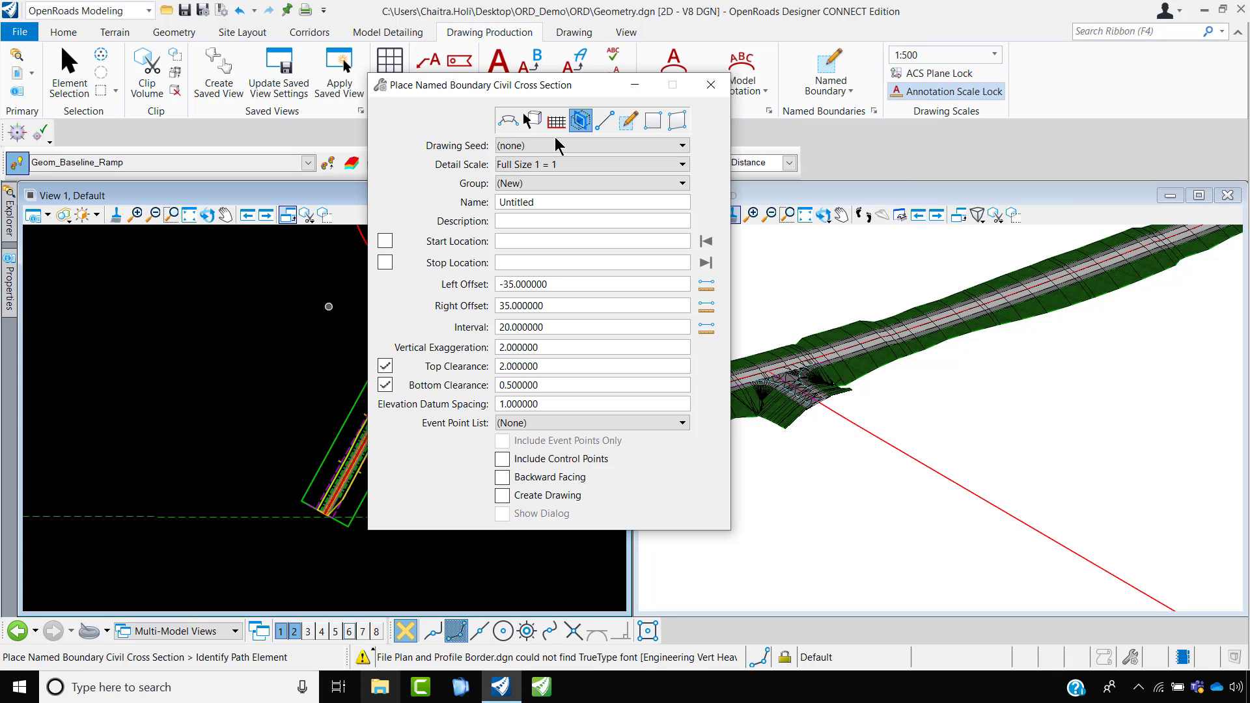
left_click(514, 124)
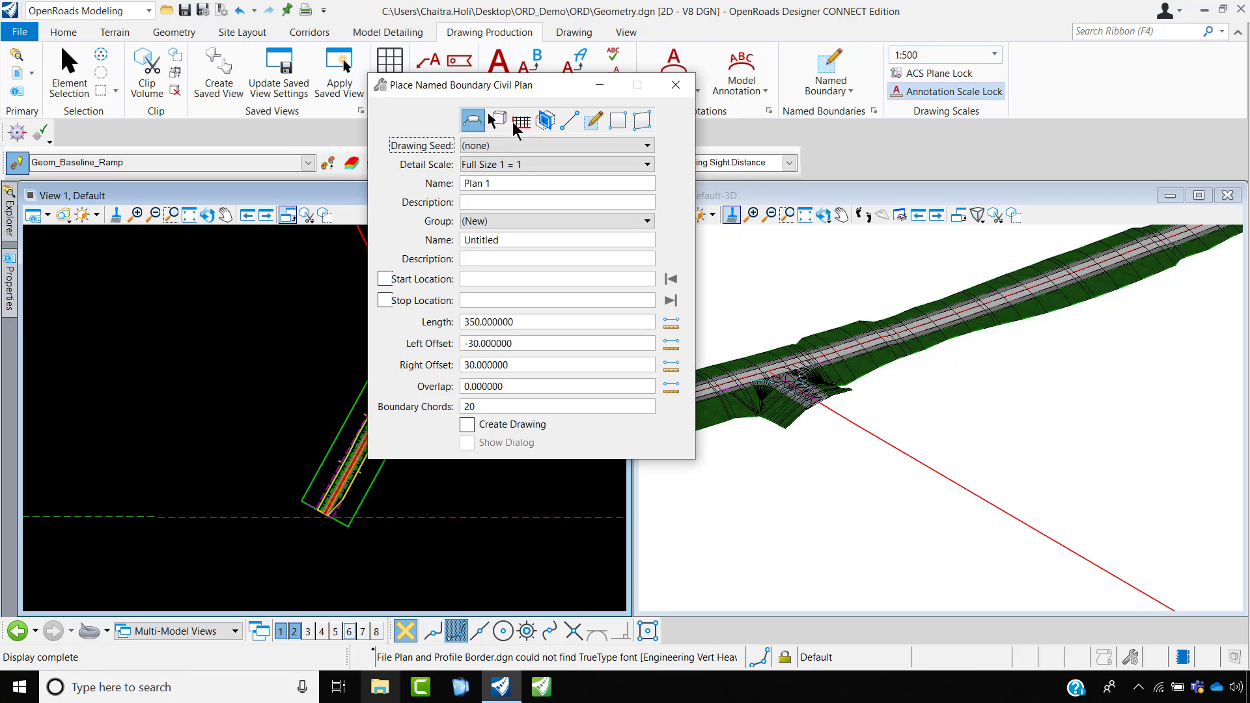
left_click(537, 147)
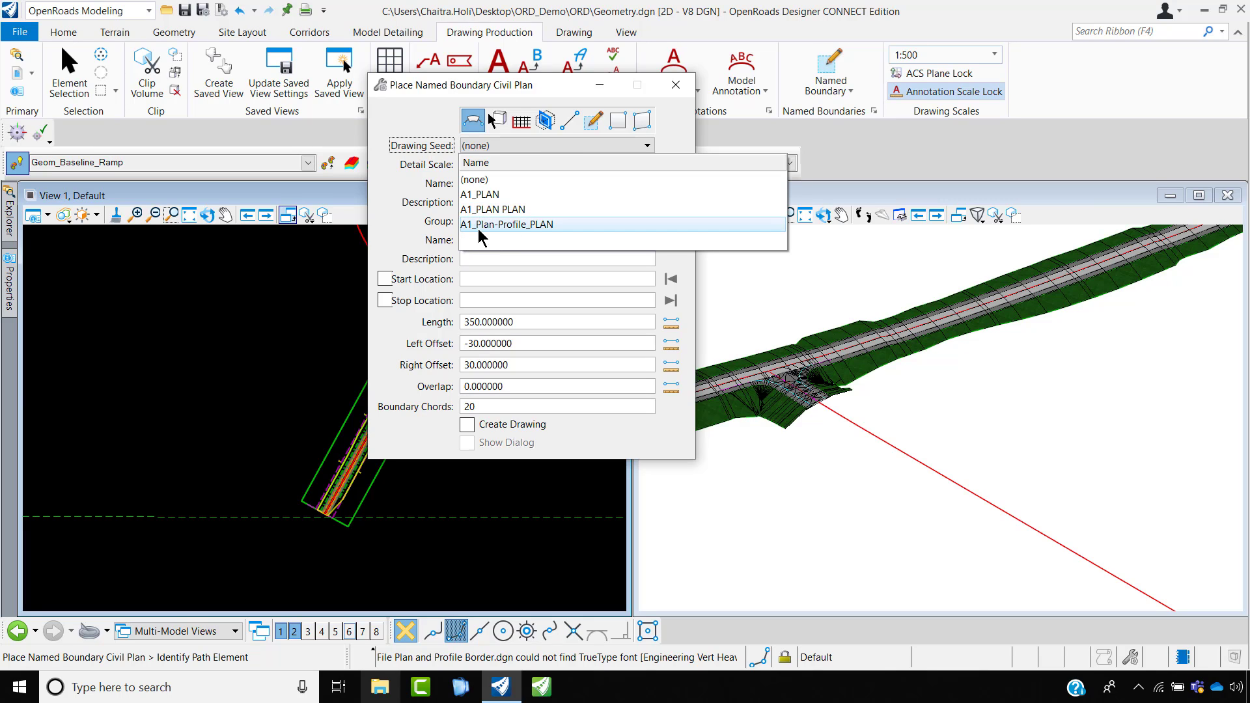
left_click(544, 224)
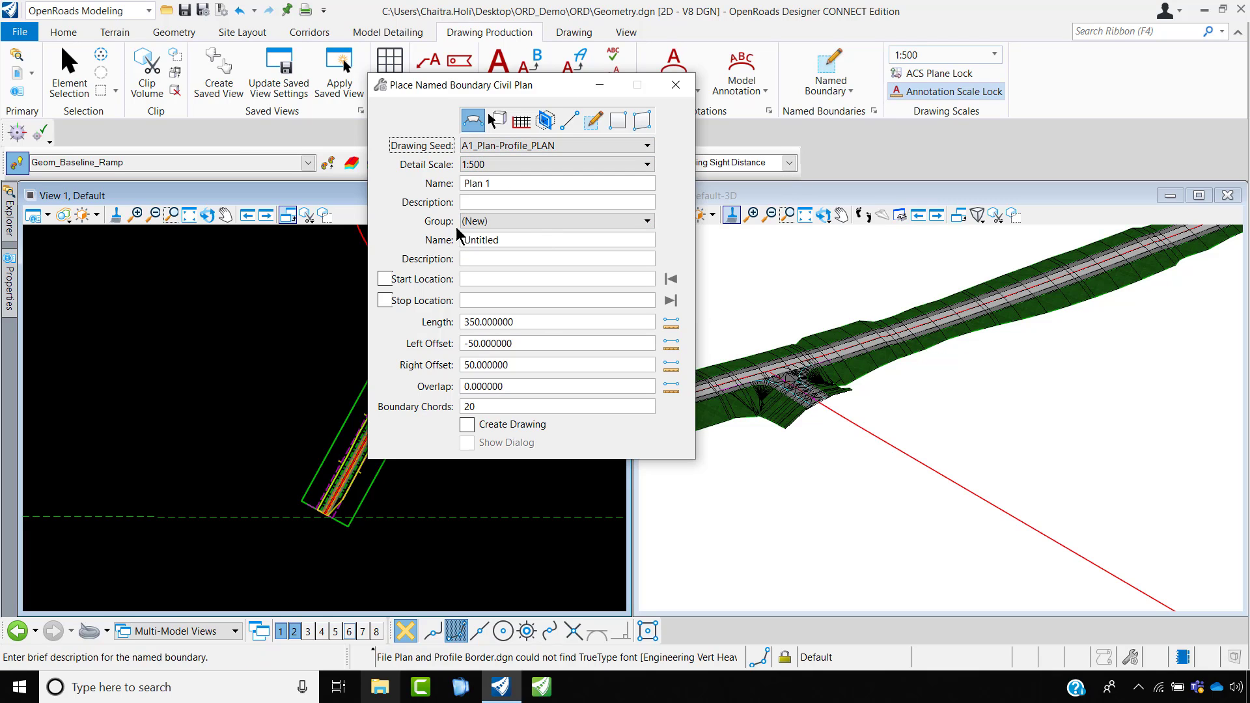
- Name the plan boundary HA and set its left offset to -30 and right offset to 30
scroll(193, 465, "down", 1)
scroll(291, 443, "up", 5)
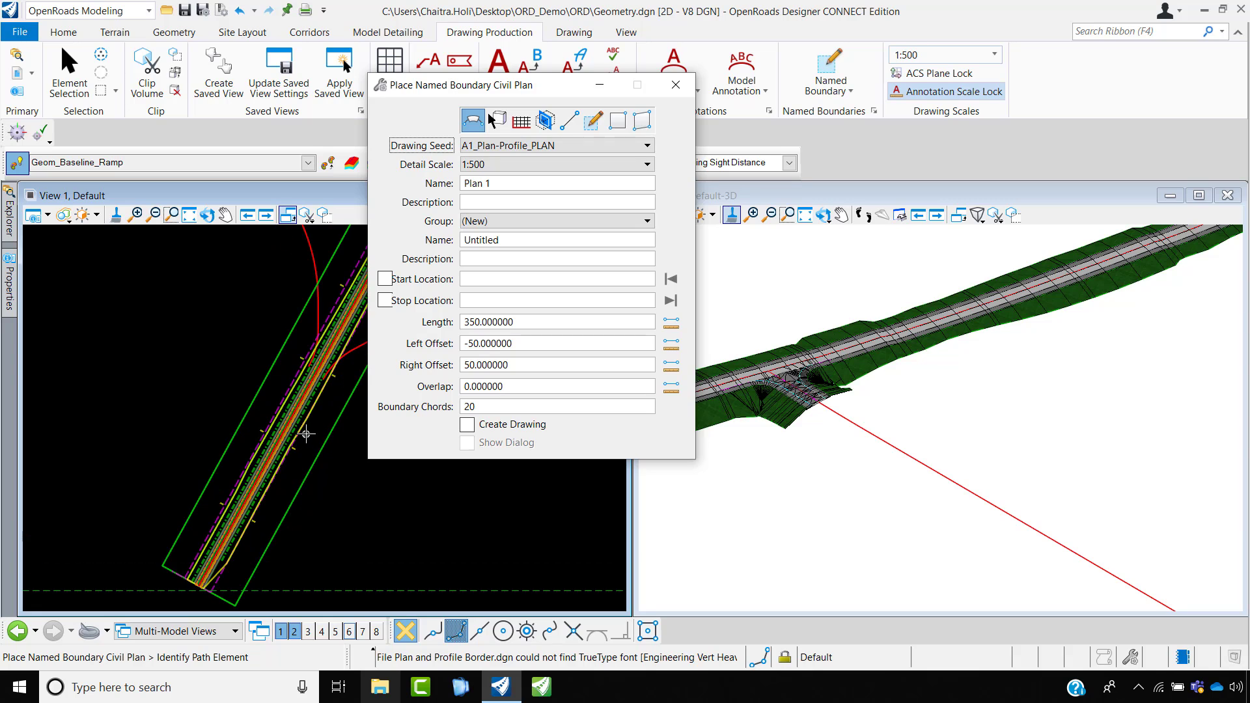
left_click_drag(492, 186, 448, 190)
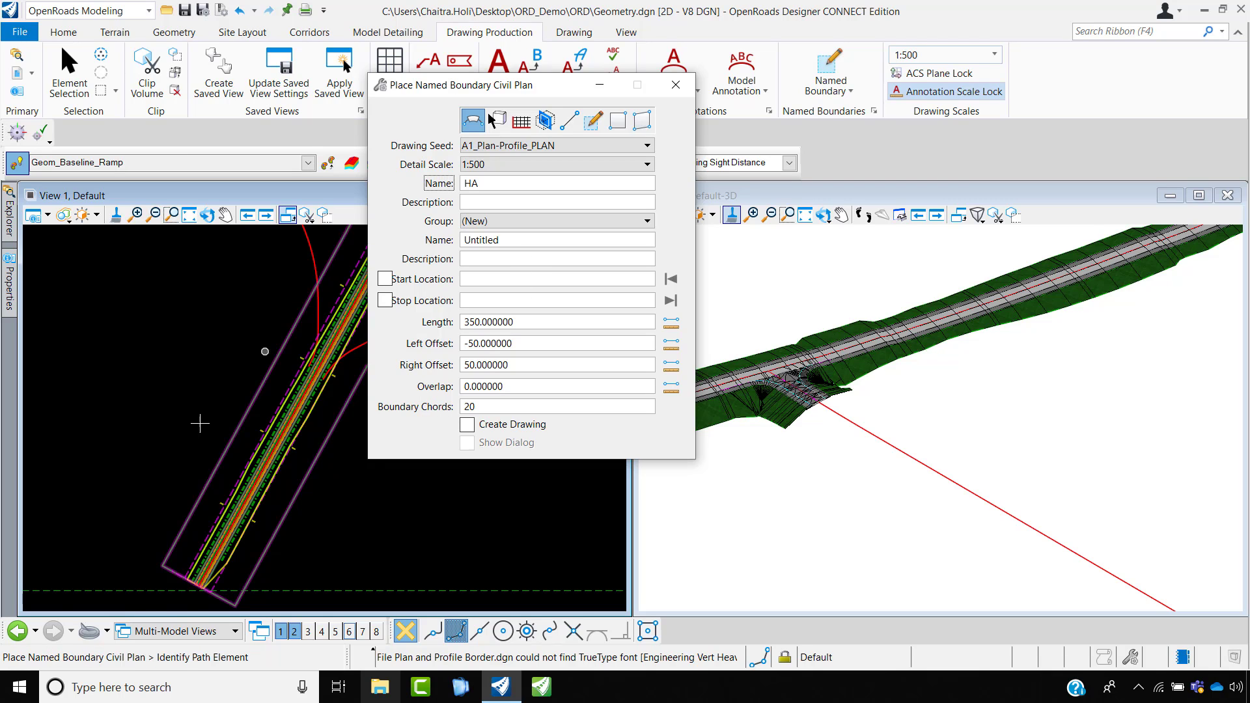
scroll(280, 491, "up", 2)
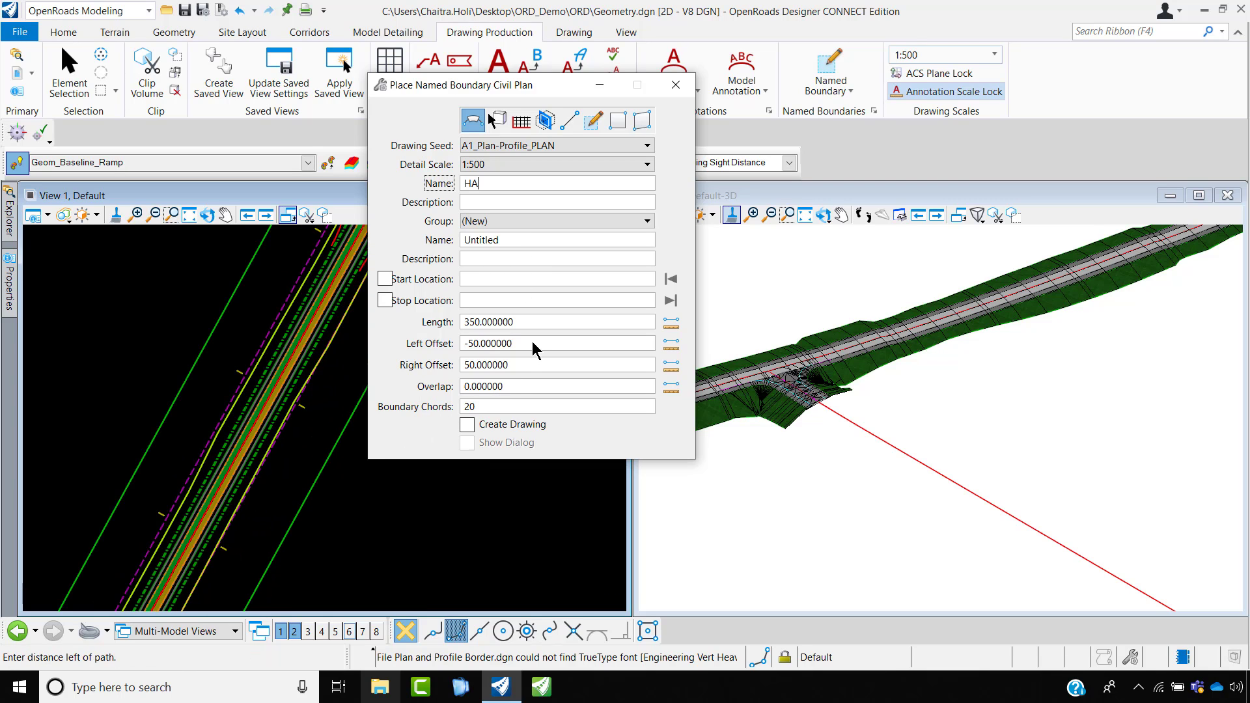
left_click_drag(525, 342, 458, 350)
type("-30")
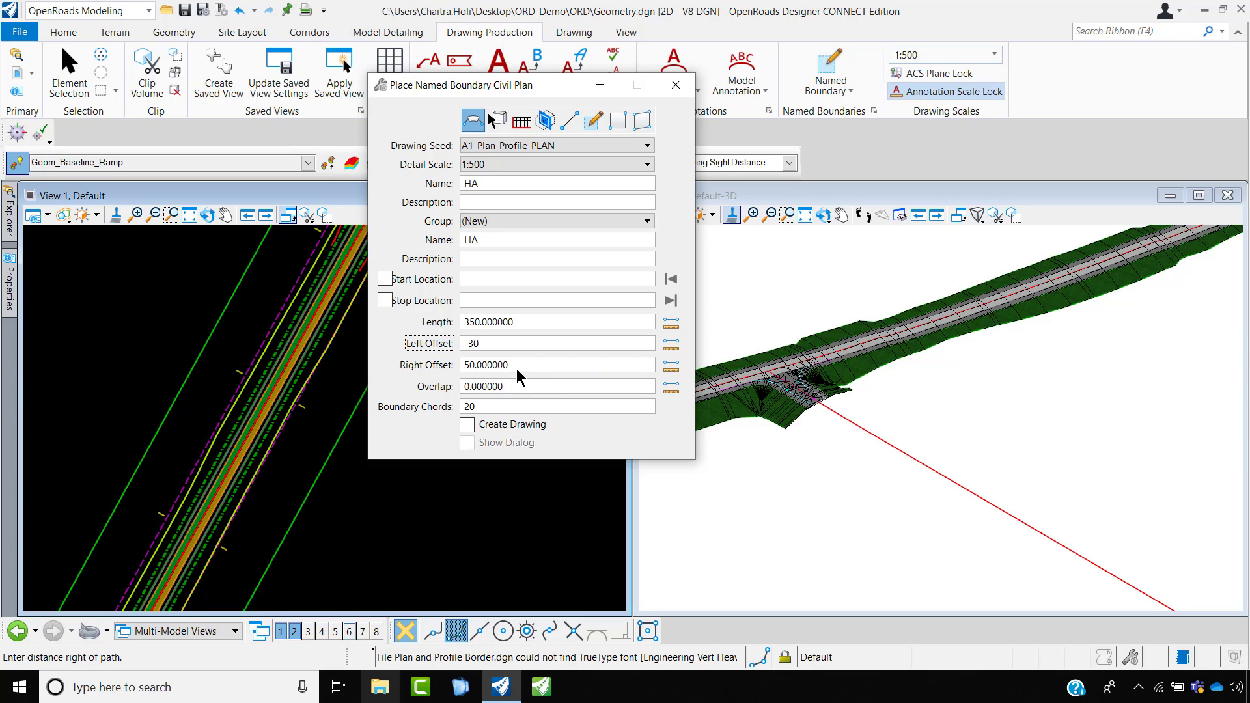
key("Tab")
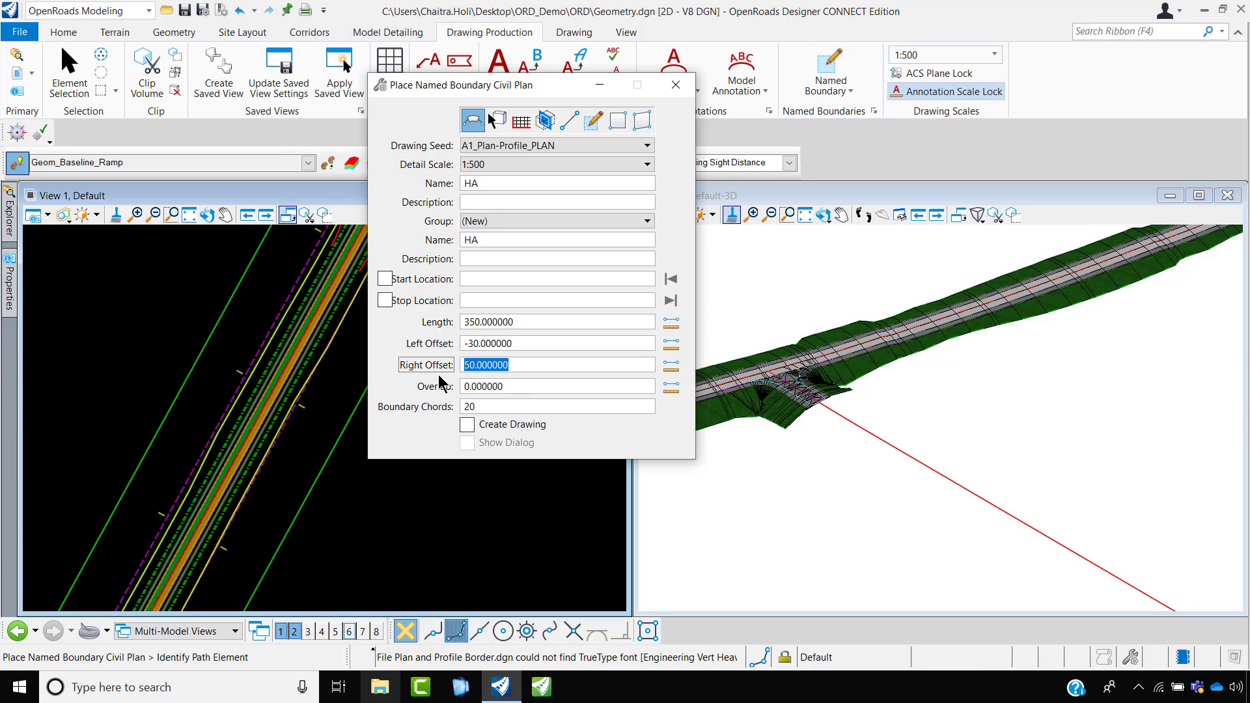
type("30")
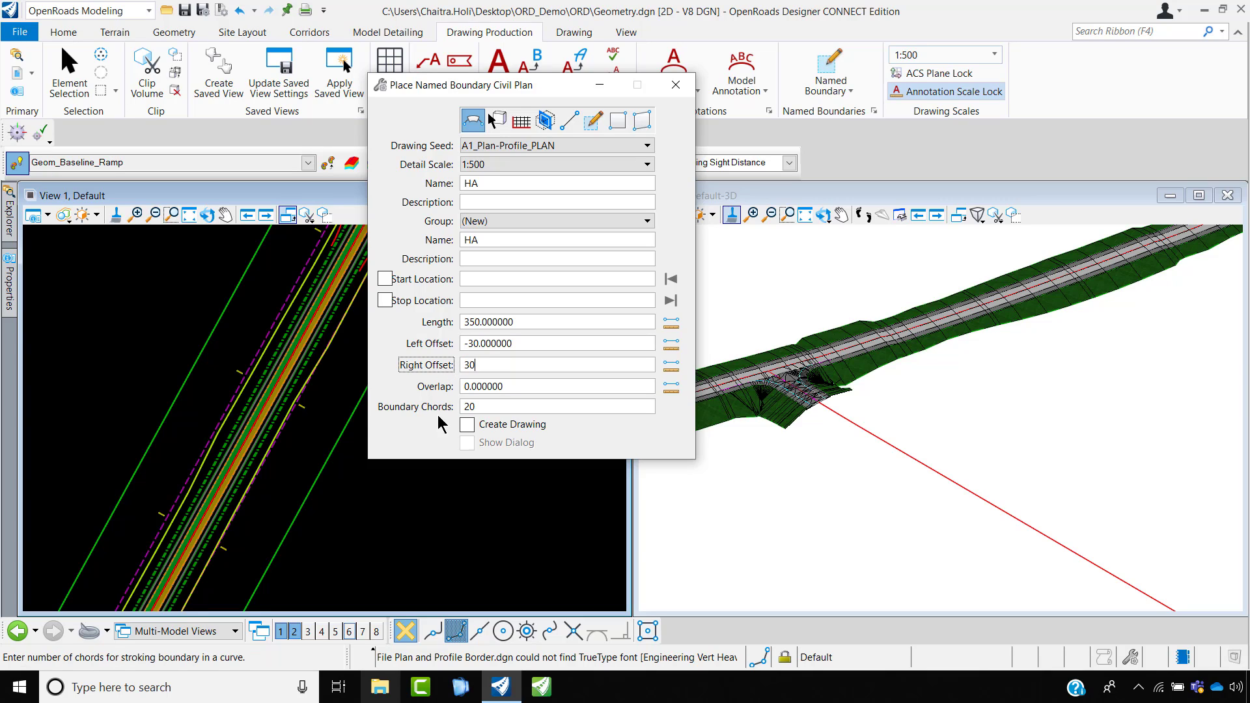
- Turn off the fill display in the plan view and pick the NS Road alignment as the boundary path
scroll(169, 429, "up", 5)
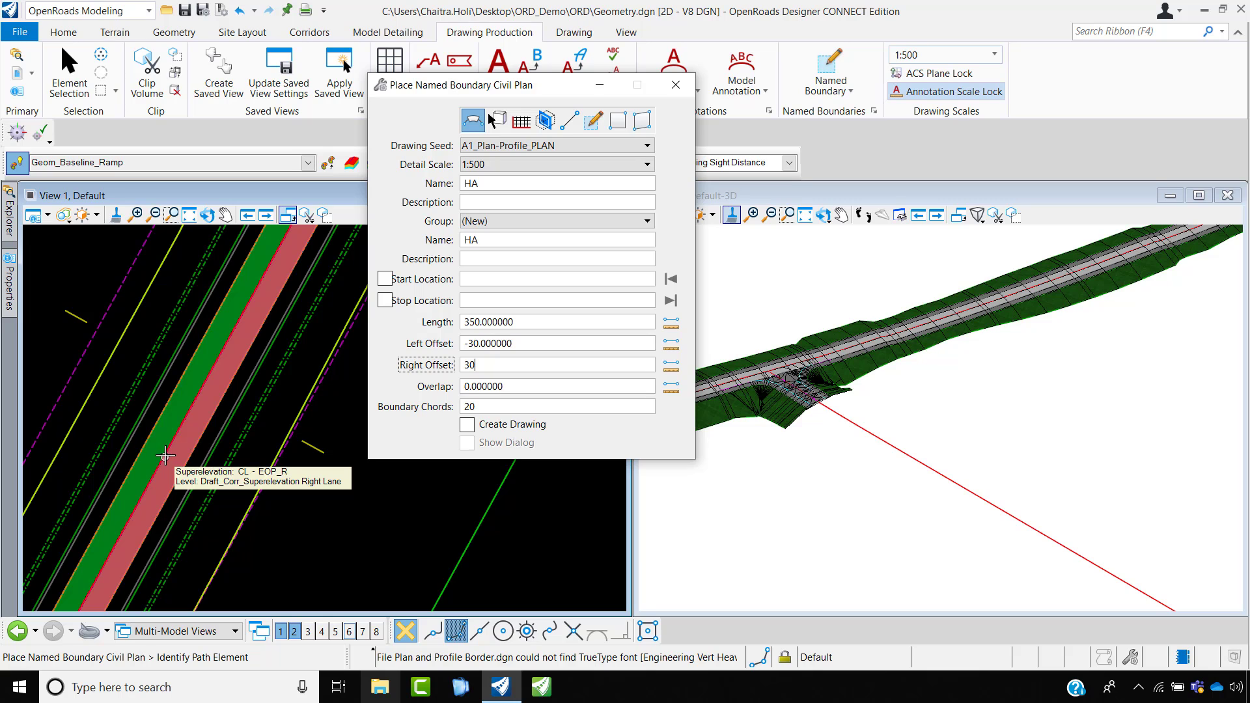
scroll(168, 452, "down", 3)
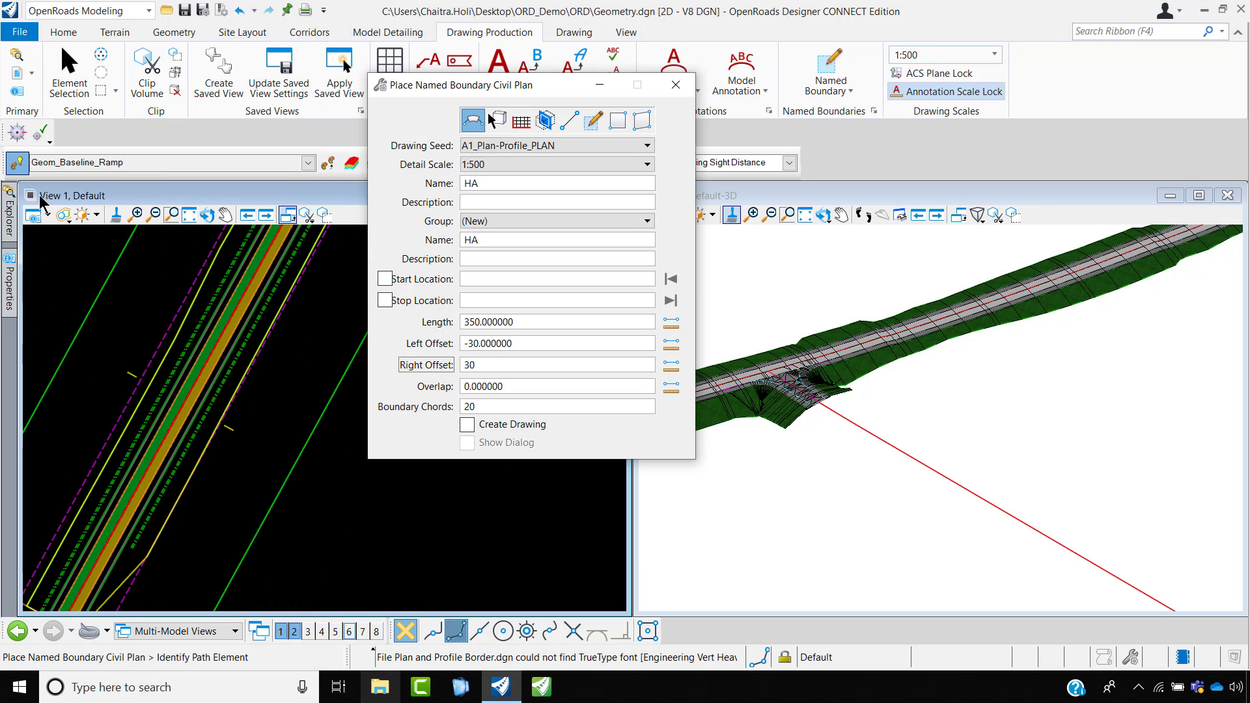
left_click(34, 216)
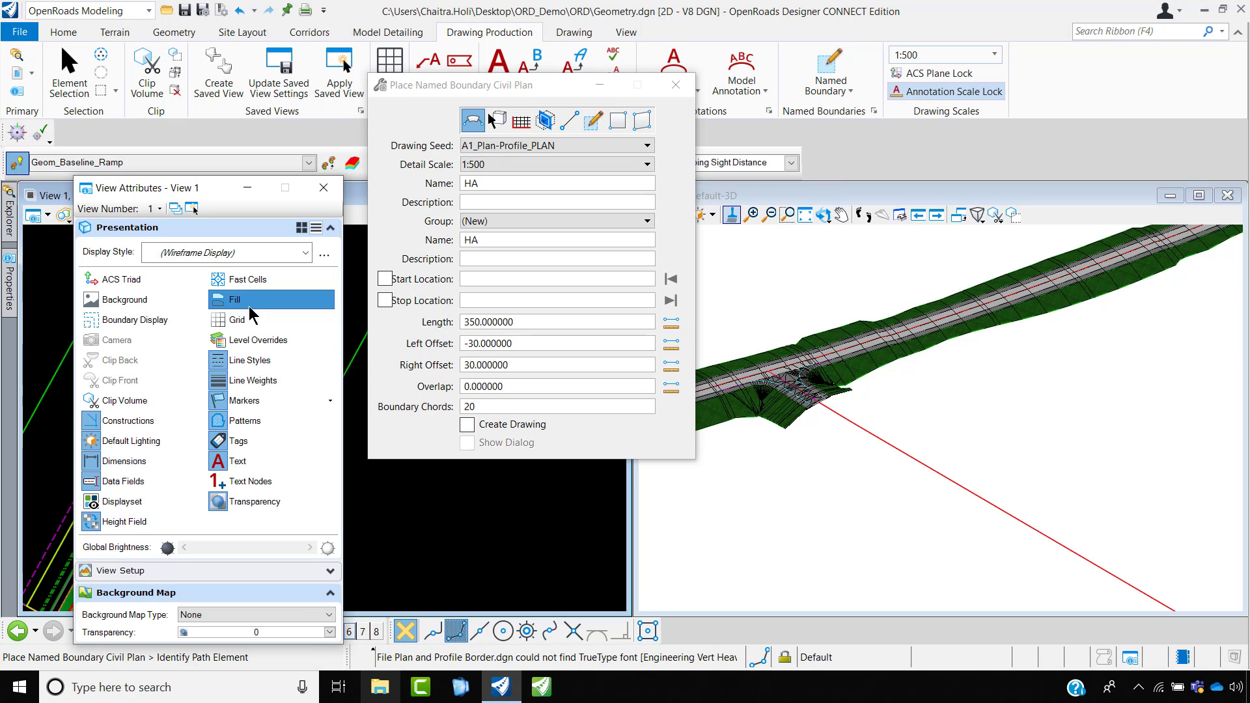
left_click(323, 187)
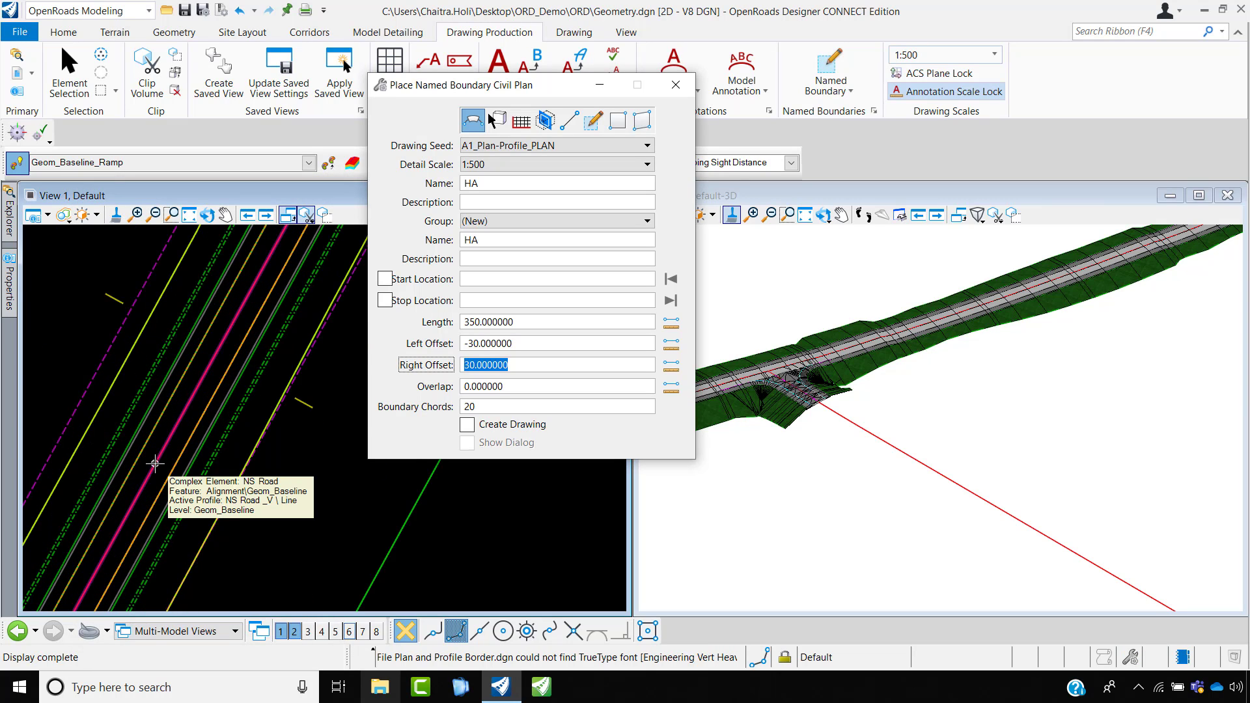
left_click(155, 463)
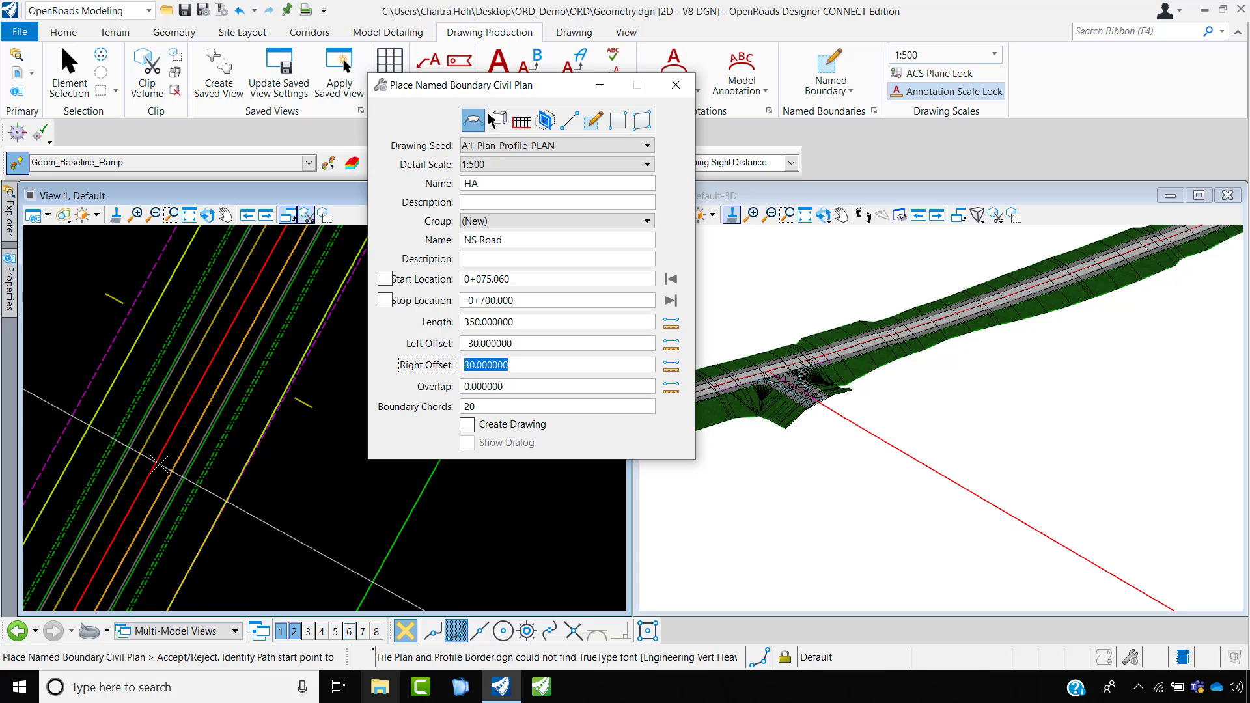
- Set the start of the plan boundaries at the beginning of NS Road, station 0+000.000
scroll(162, 453, "down", 3)
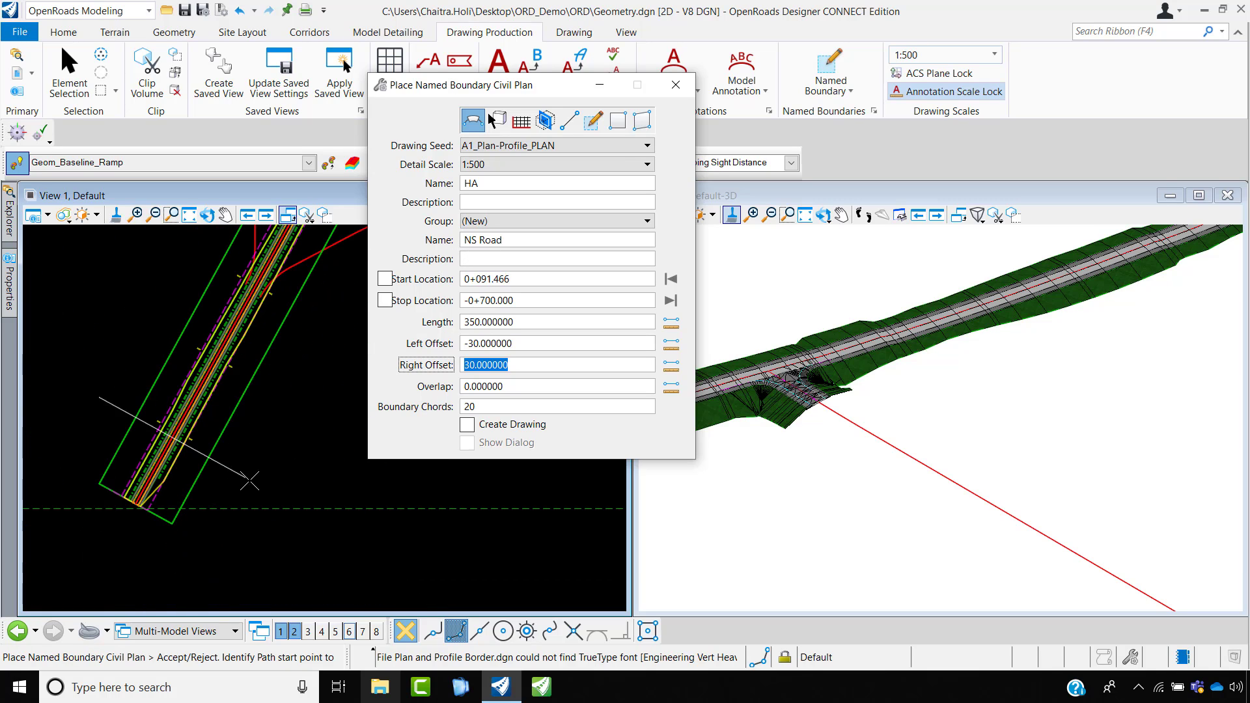
left_click(211, 559)
scroll(240, 396, "down", 3)
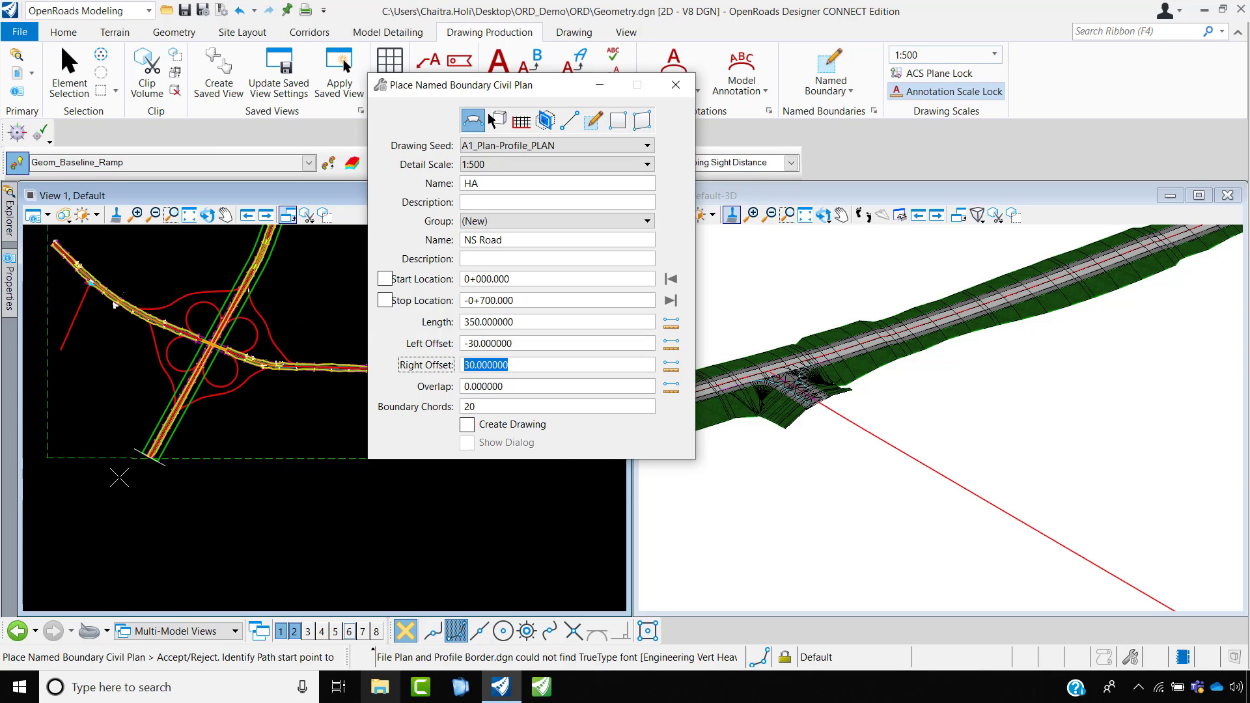
left_click(153, 490)
- Set the boundary end point at NS Road's far end, station 1+916.764, and accept the placement of the plan boundaries
scroll(176, 443, "down", 2)
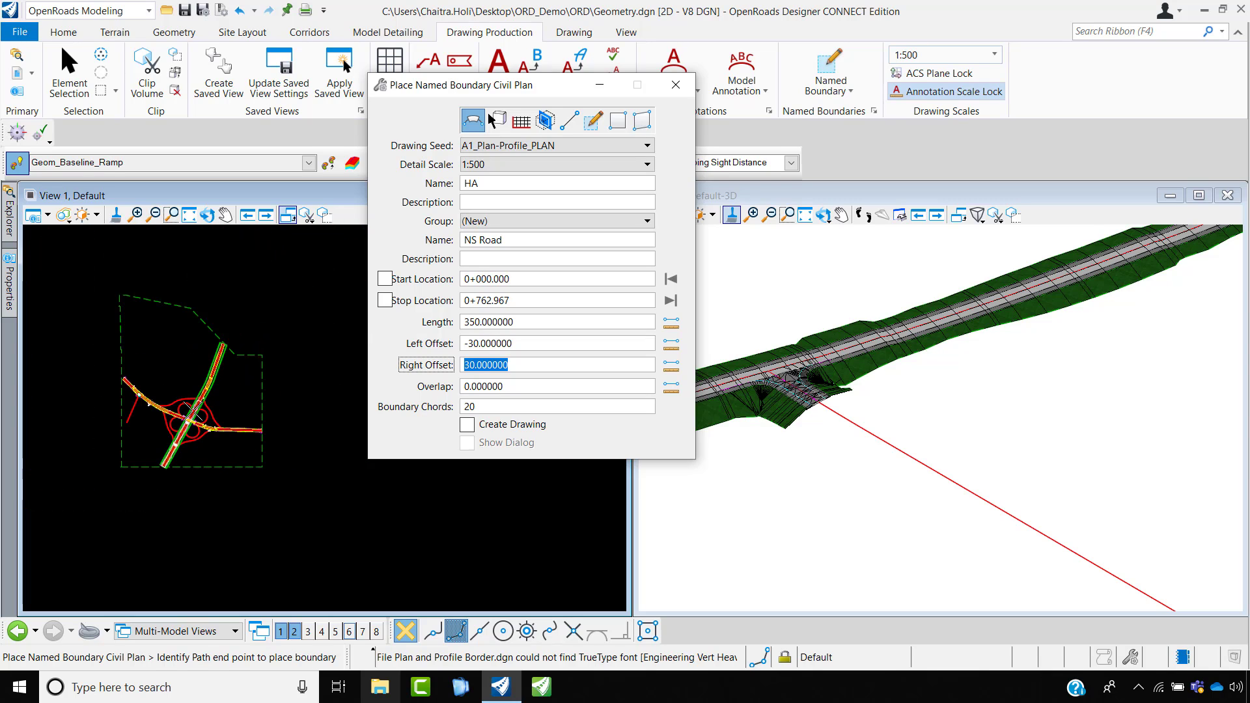
scroll(215, 388, "up", 2)
scroll(225, 358, "up", 3)
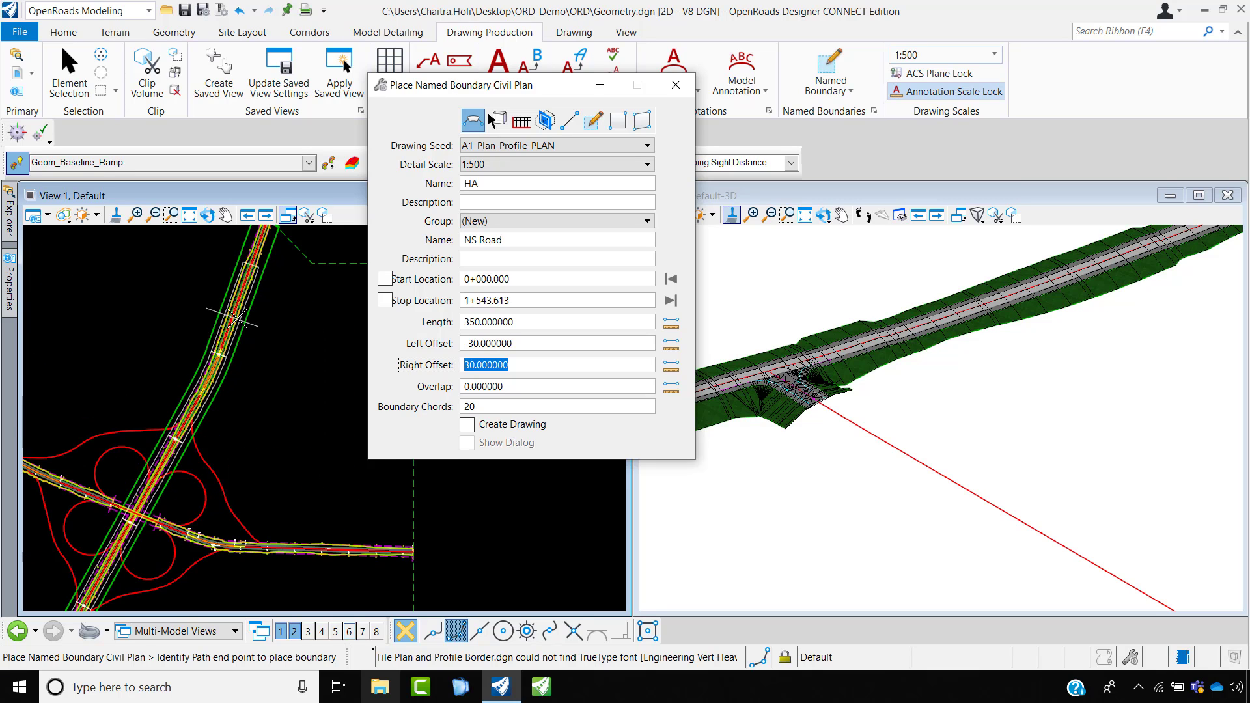
scroll(234, 340, "up", 1)
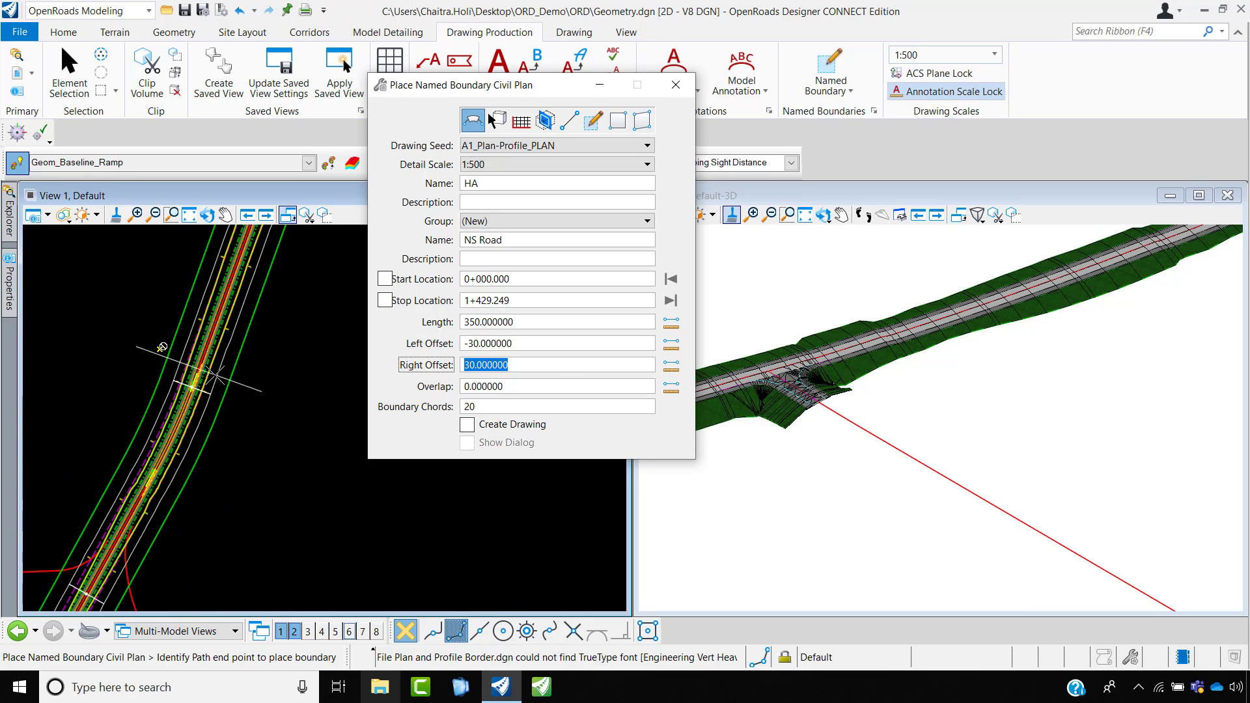
scroll(215, 388, "up", 2)
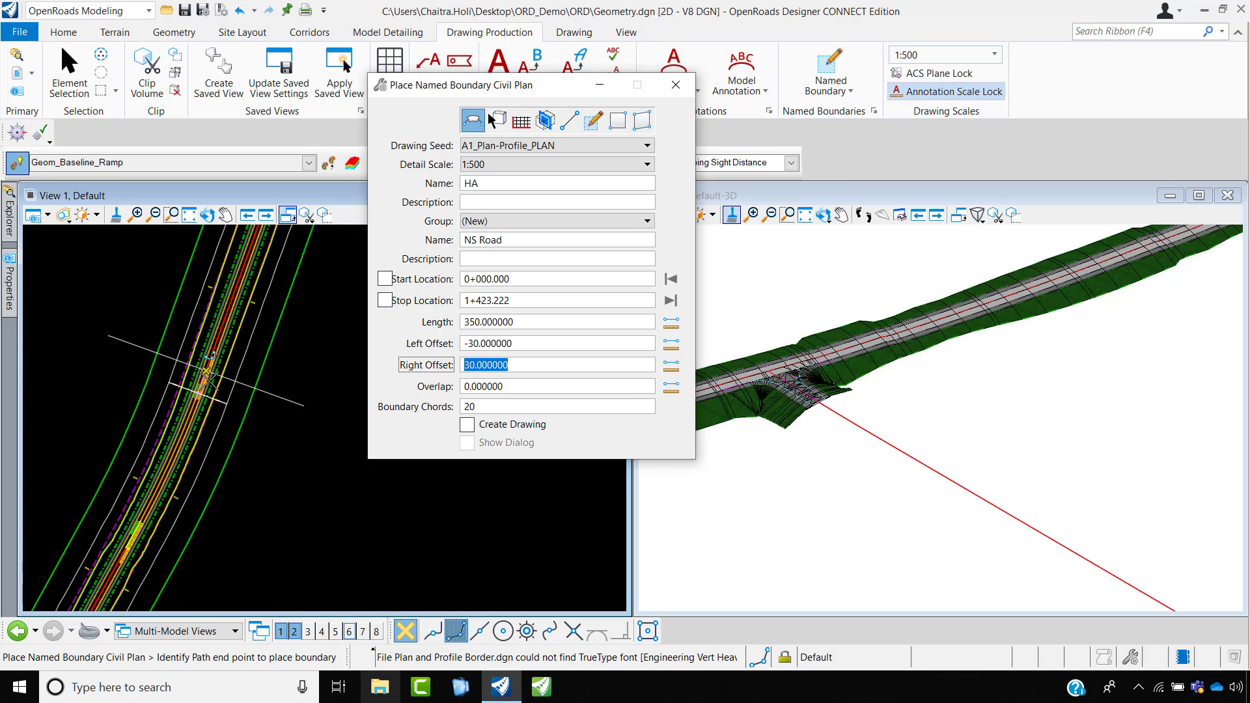
scroll(221, 364, "down", 3)
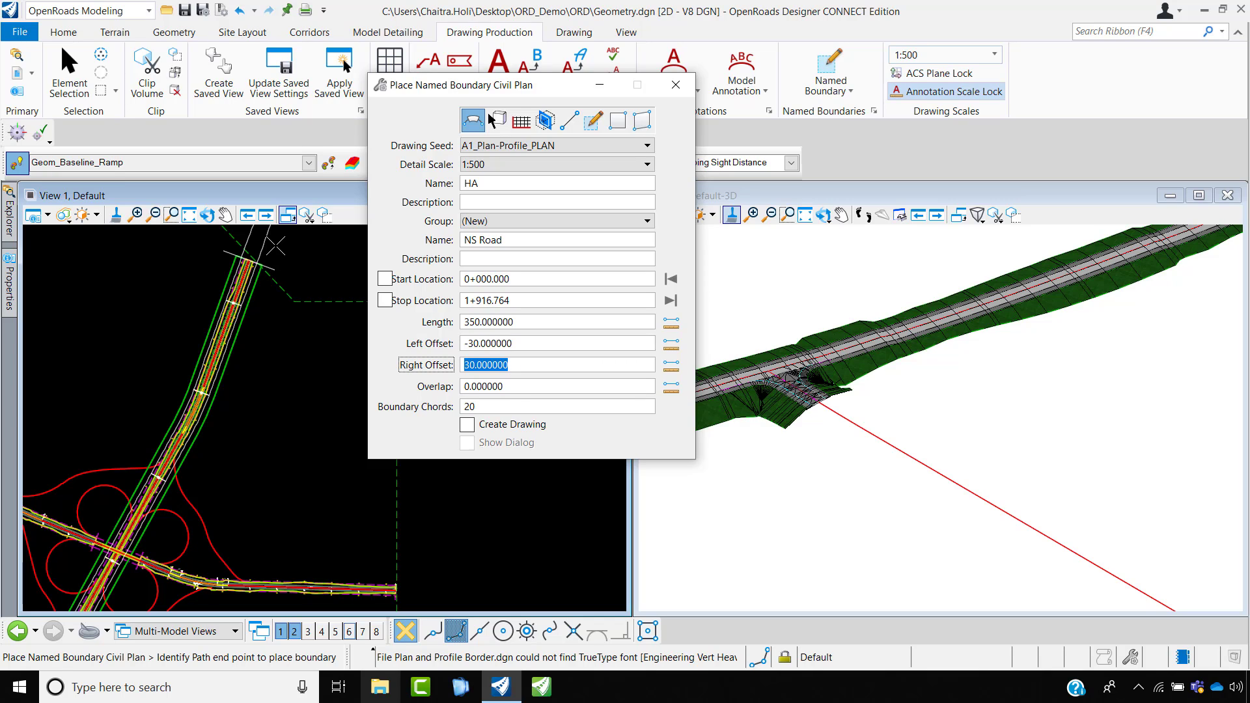
left_click(275, 245)
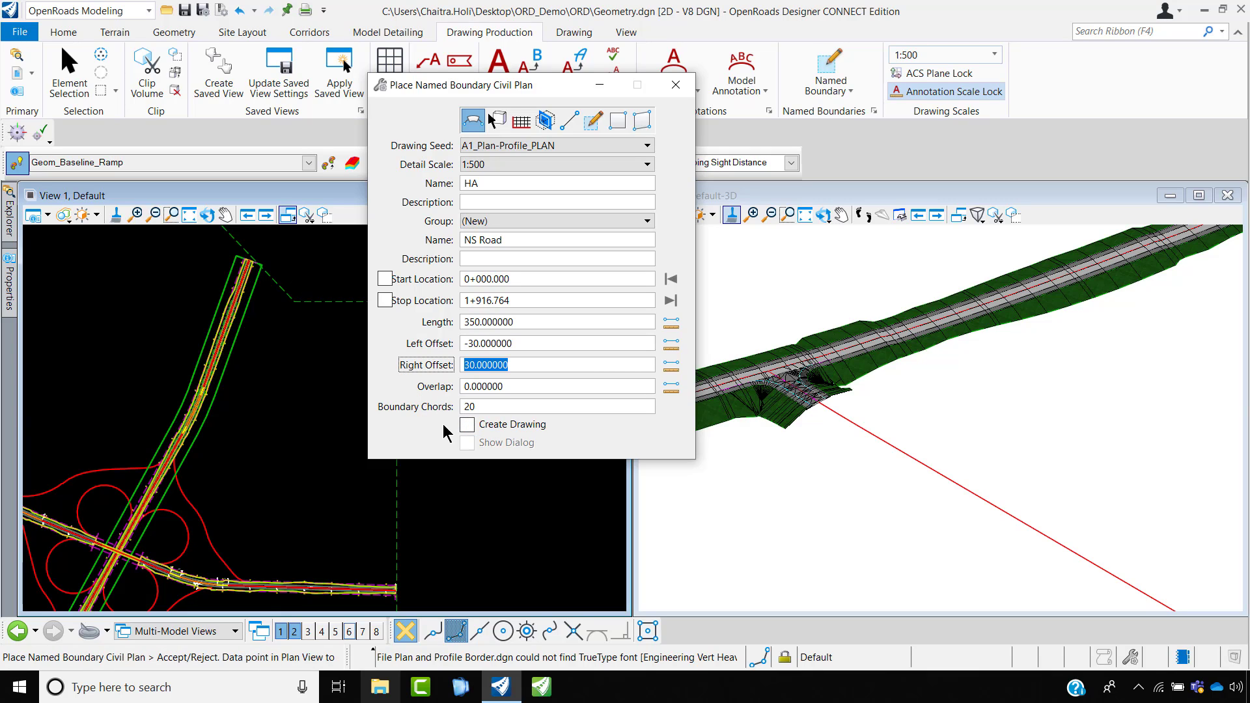
left_click(294, 382)
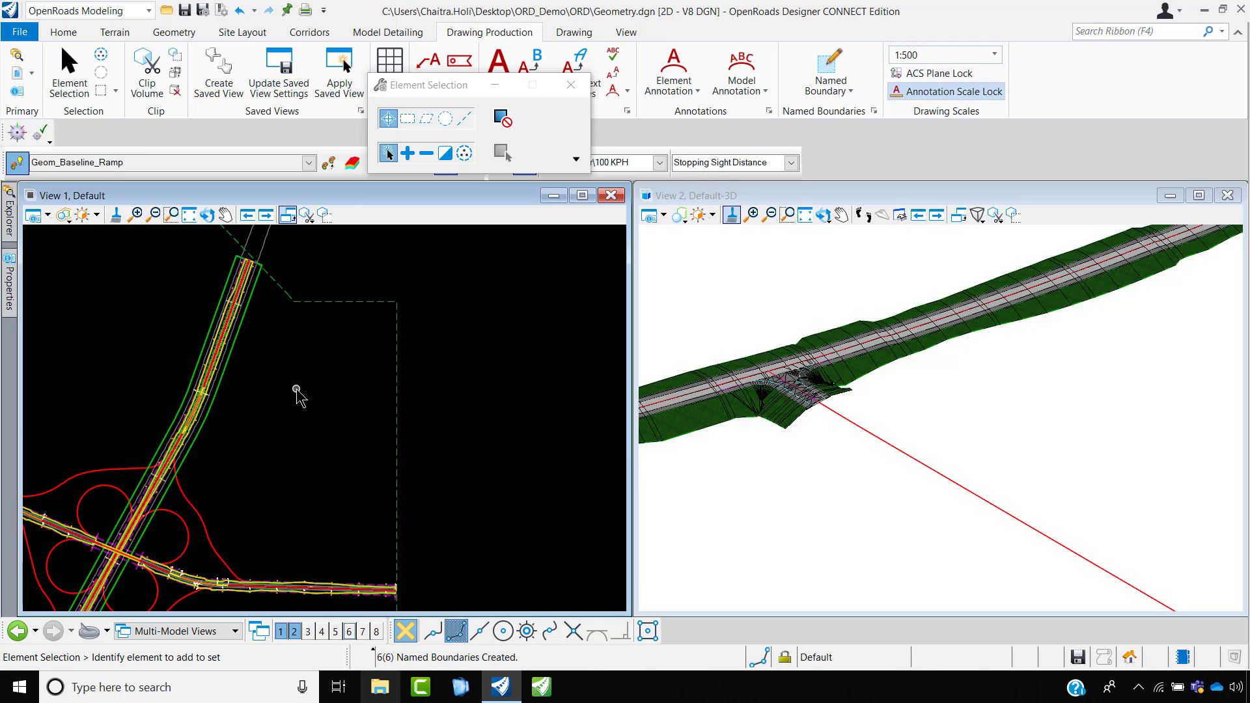
- Open the profile model of the NS Road alignment in View 3
scroll(289, 388, "down", 3)
scroll(238, 362, "up", 5)
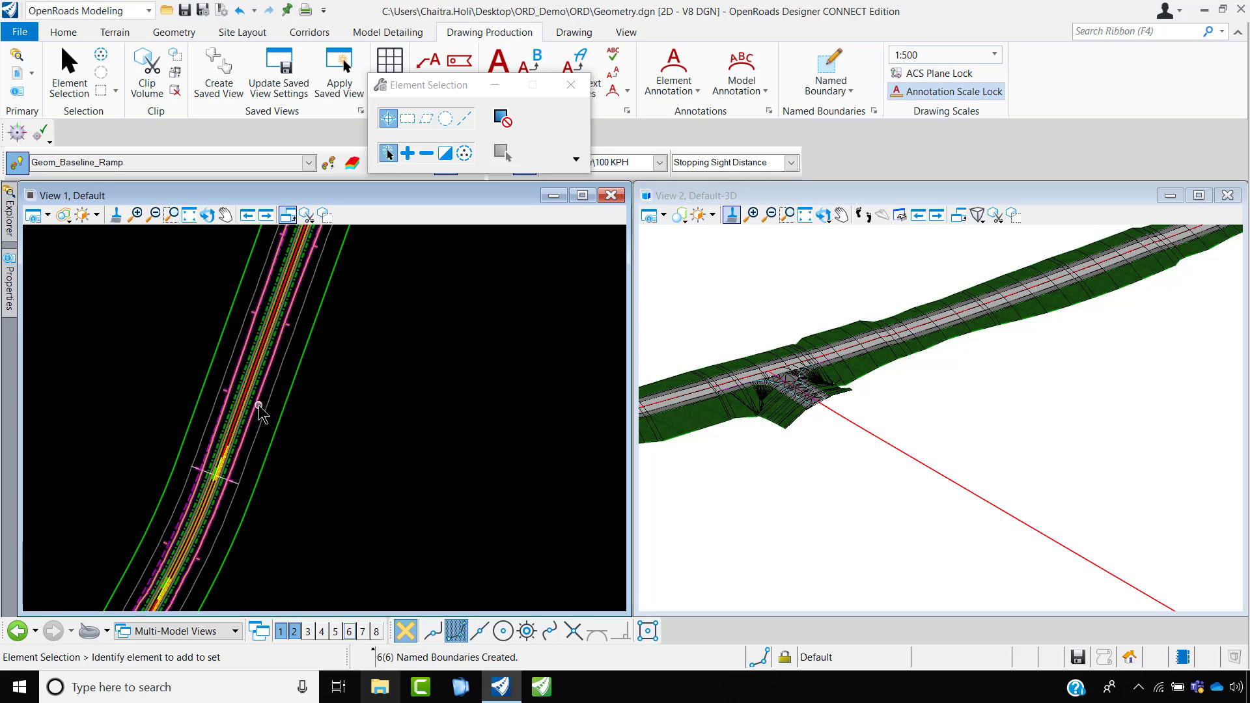
scroll(259, 411, "up", 2)
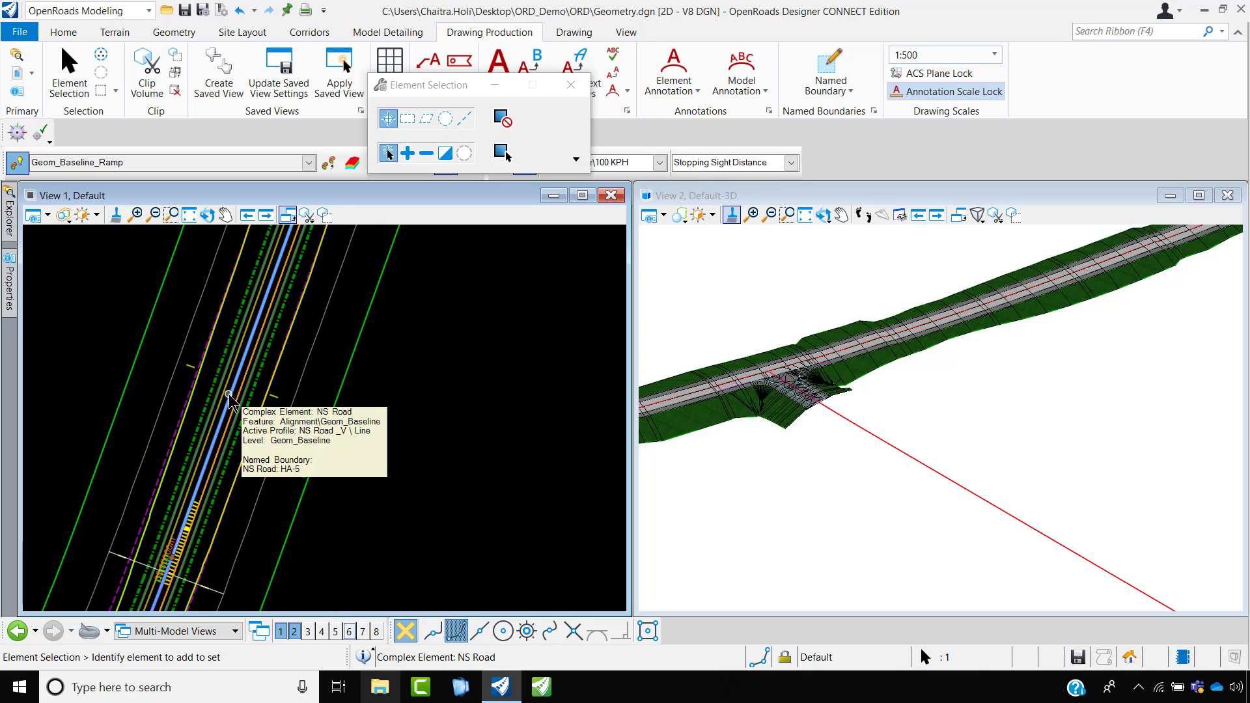
left_click(231, 395)
mouse_move(233, 397)
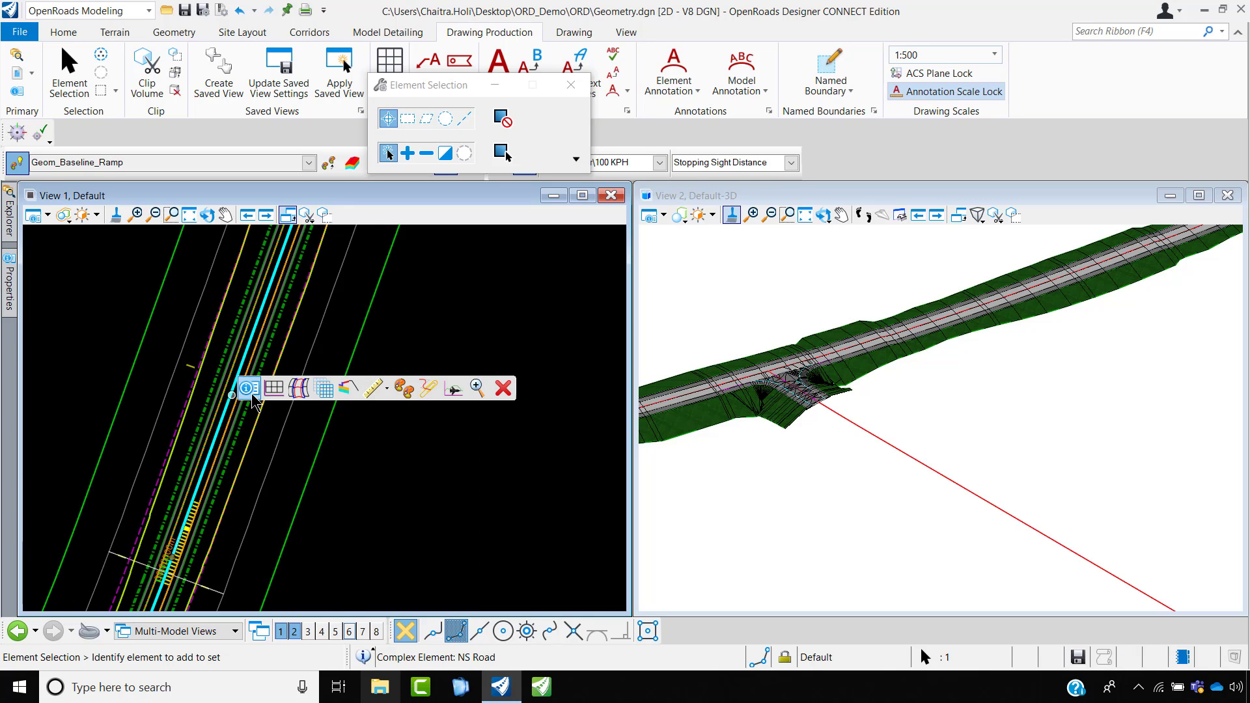
left_click(269, 390)
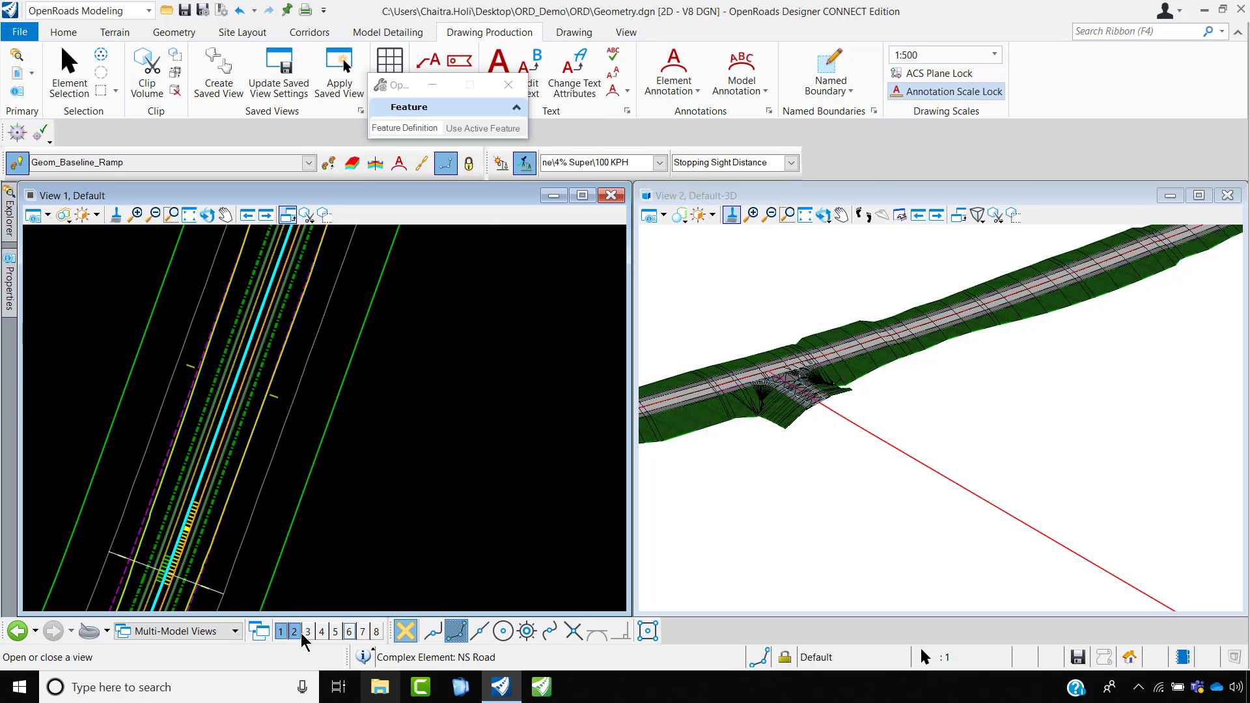
left_click(308, 631)
left_click(1034, 400)
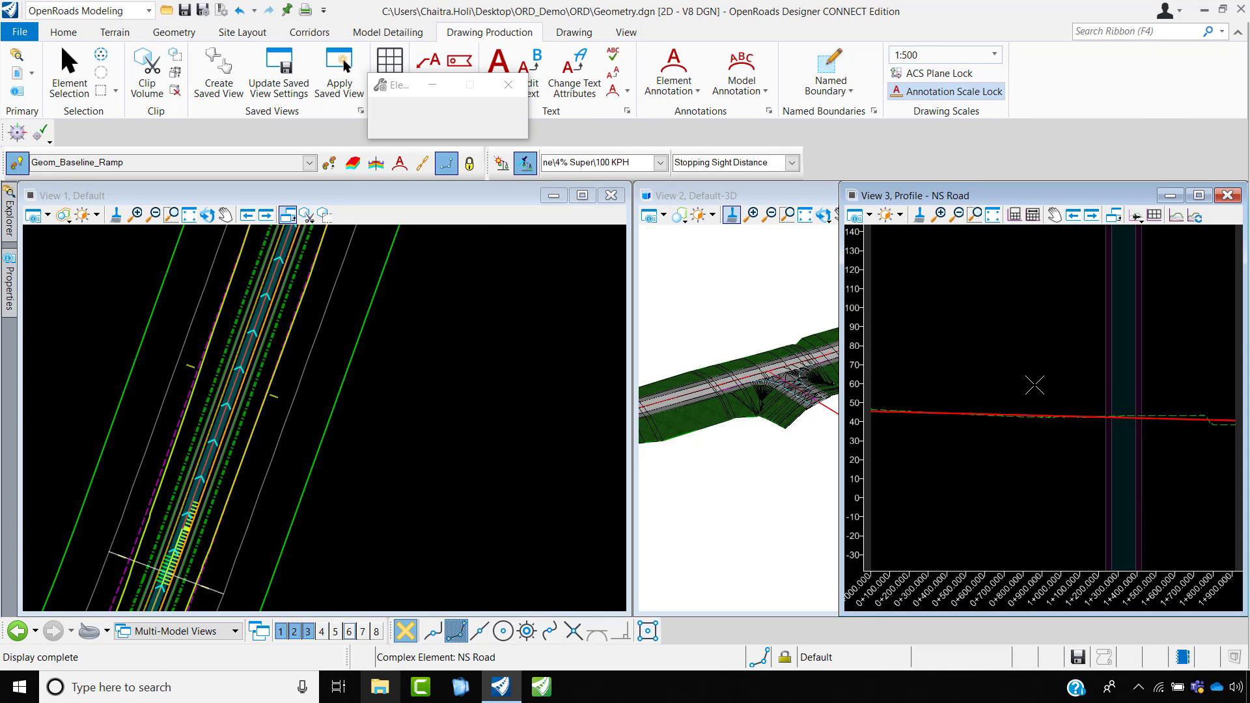
scroll(1018, 412, "up", 1)
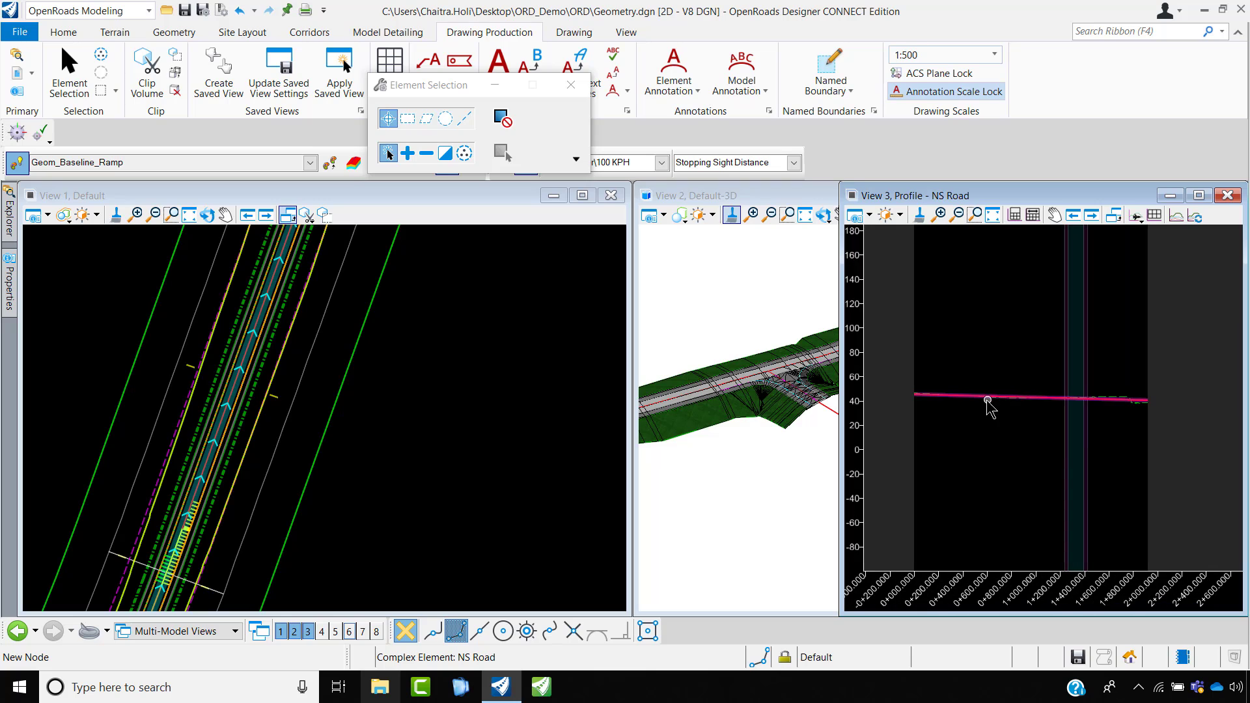
left_click(1001, 398)
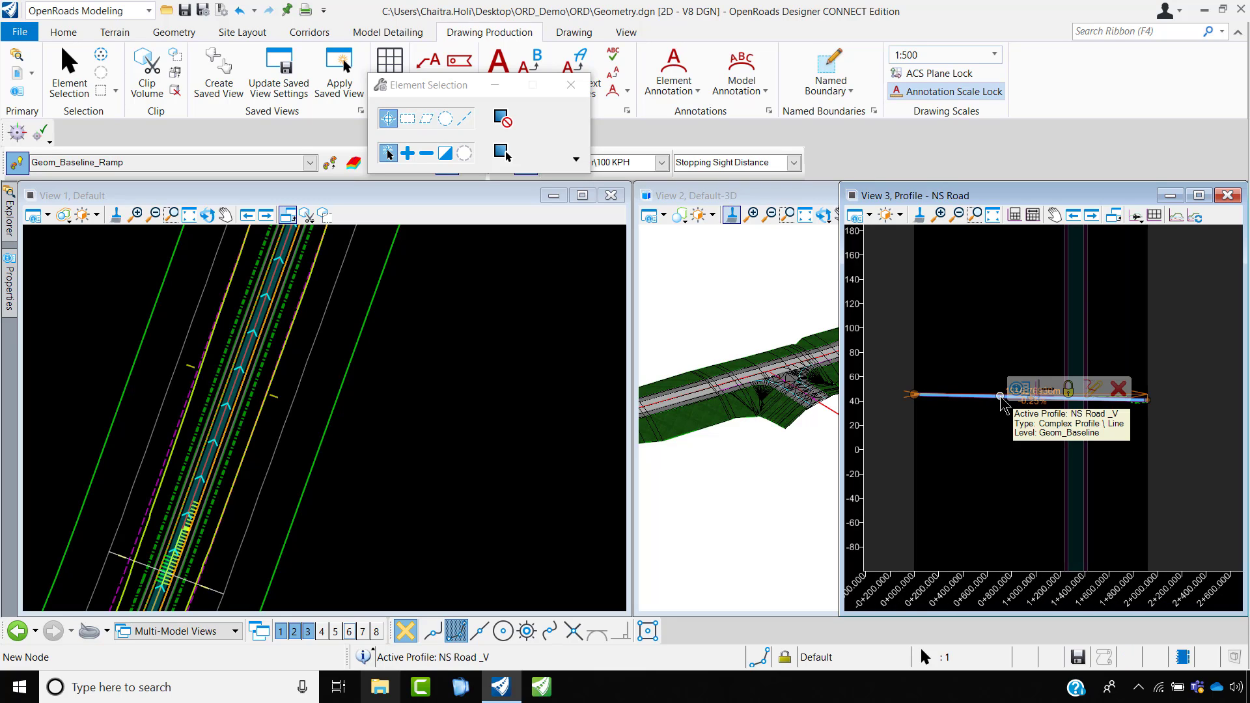
left_click(947, 344)
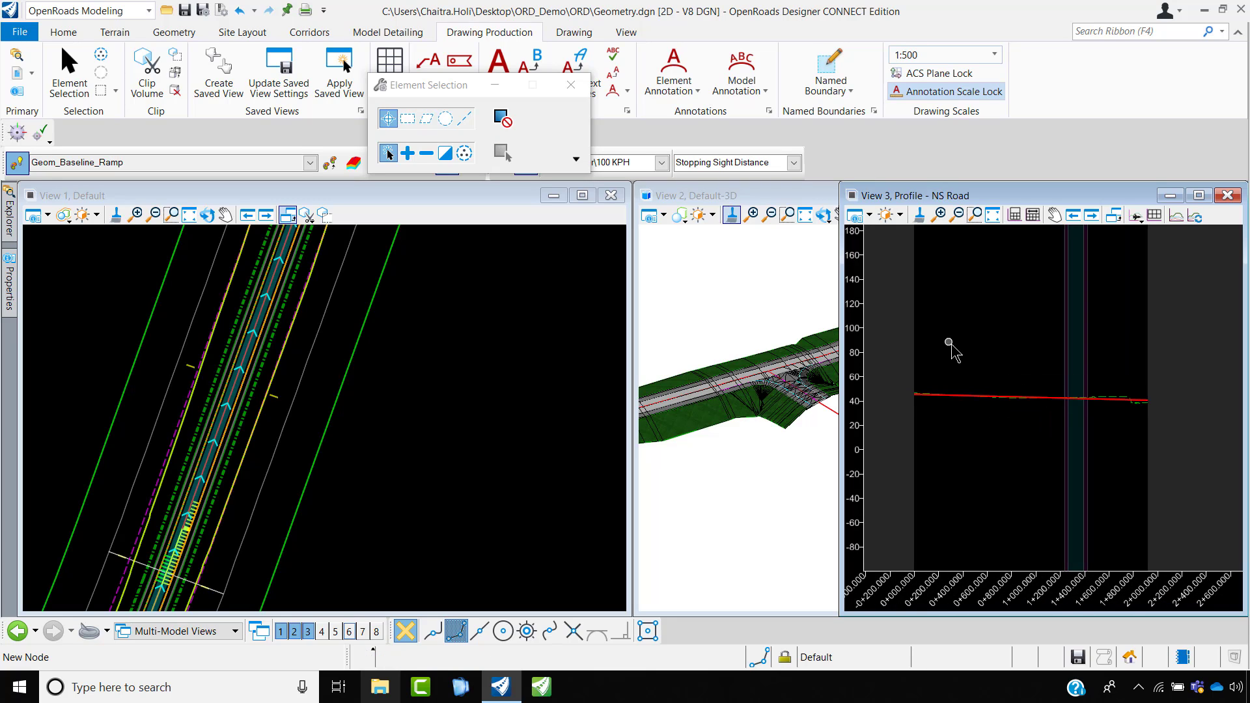
- Start placing a civil profile named boundary and choose the A1_Plan-Profile_PROFILE drawing seed
left_click(844, 91)
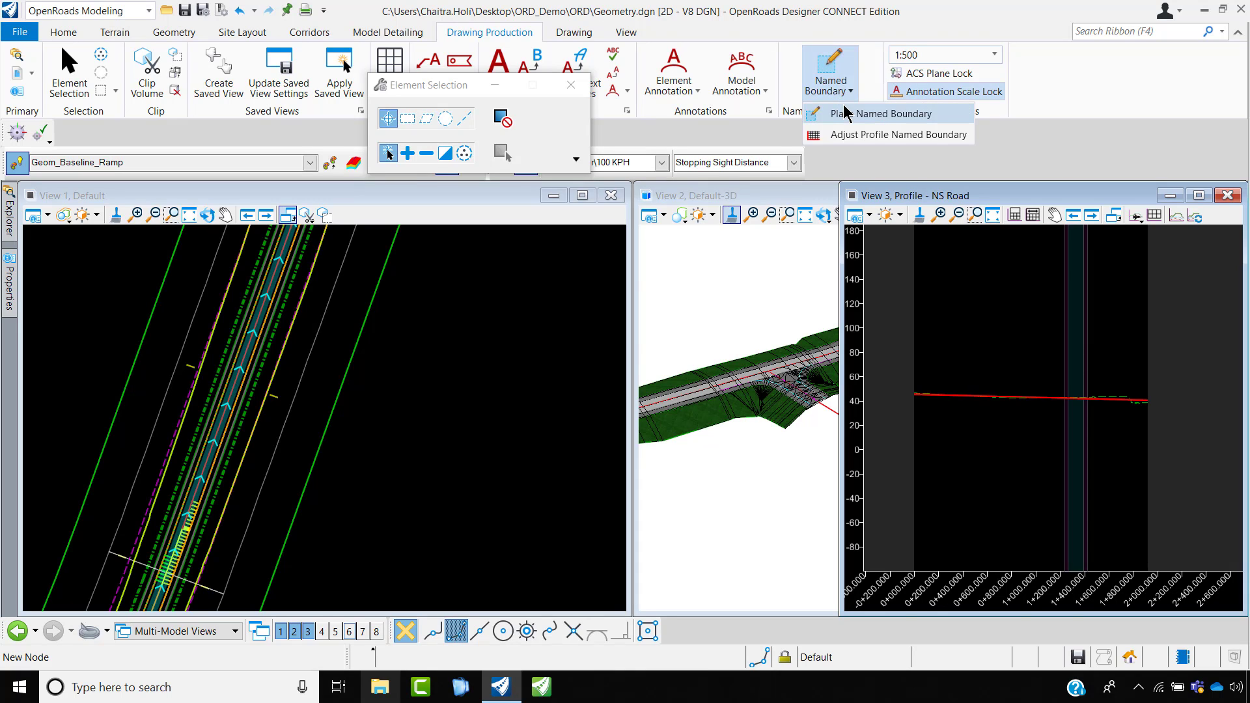
left_click(839, 89)
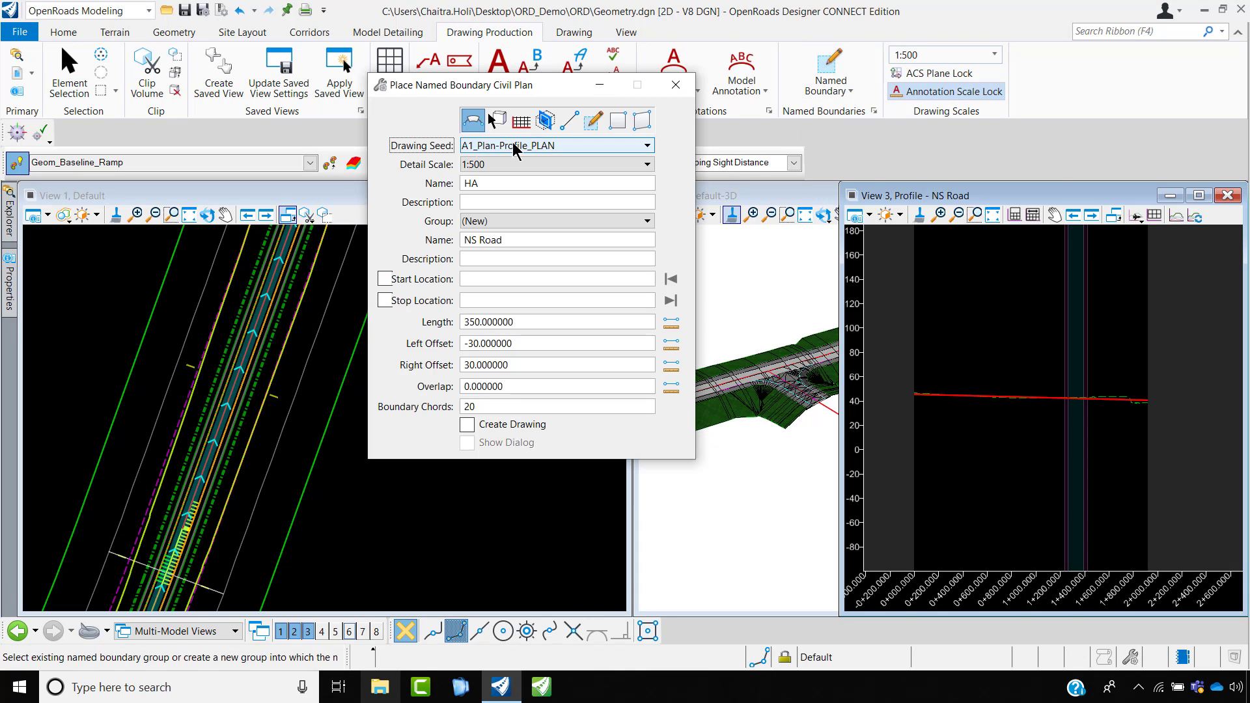
left_click(521, 121)
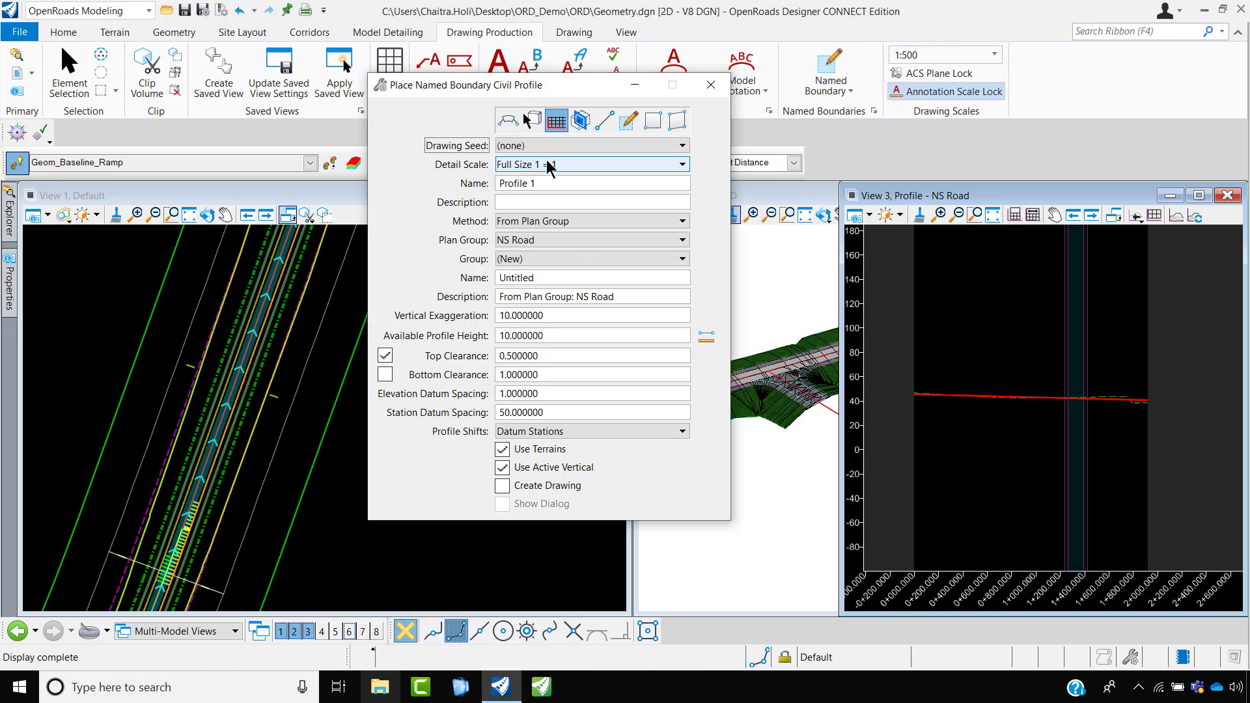
left_click(553, 145)
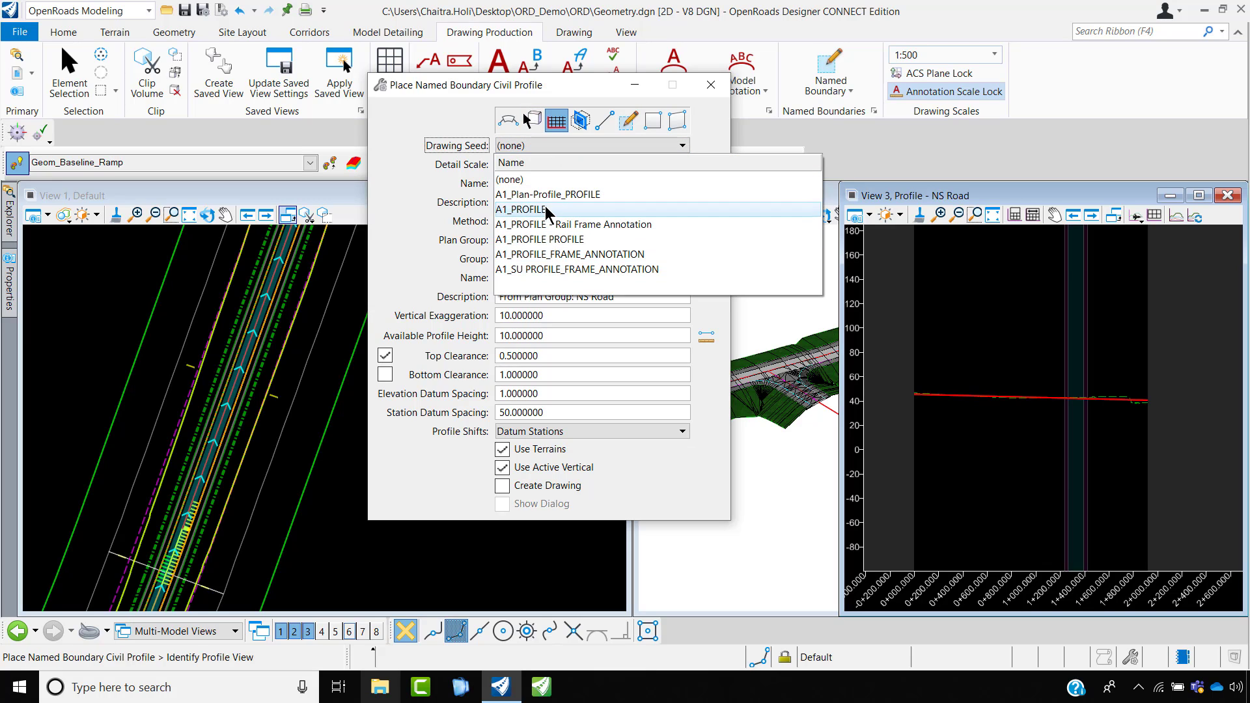
left_click(588, 194)
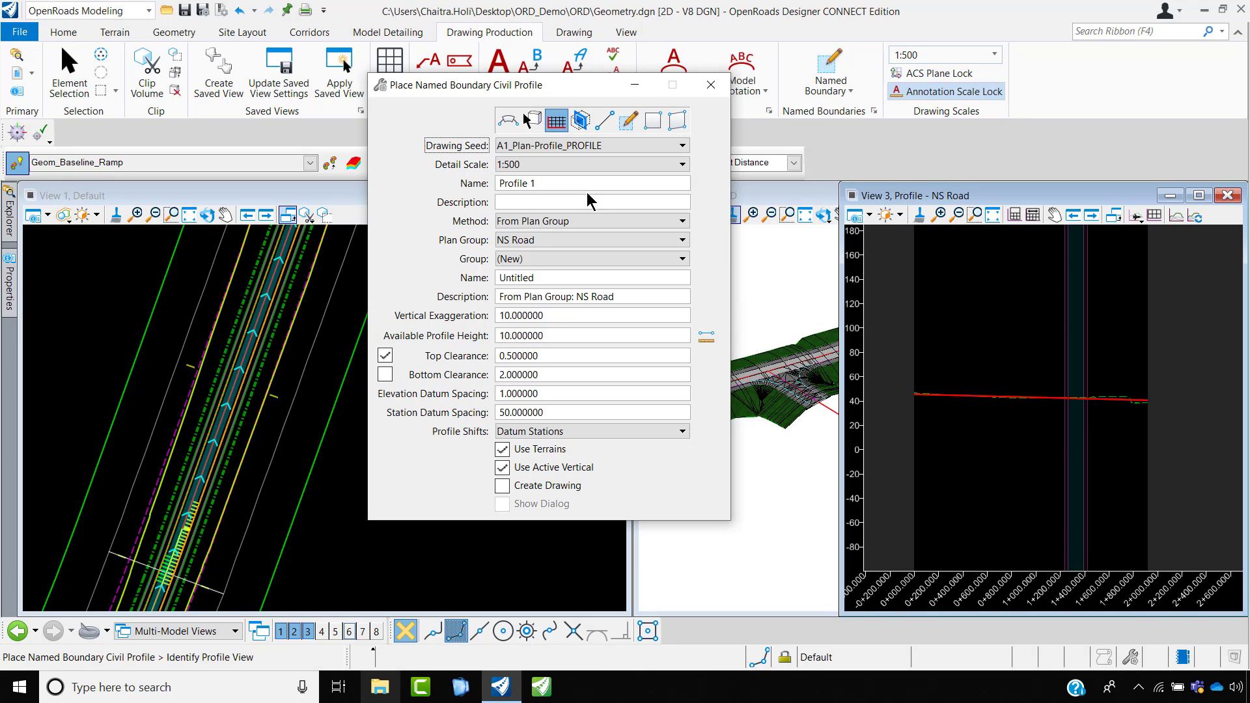
- Name the profile boundary VP and base it on the NS Road plan group using the From Plan Group method
left_click_drag(546, 182, 442, 217)
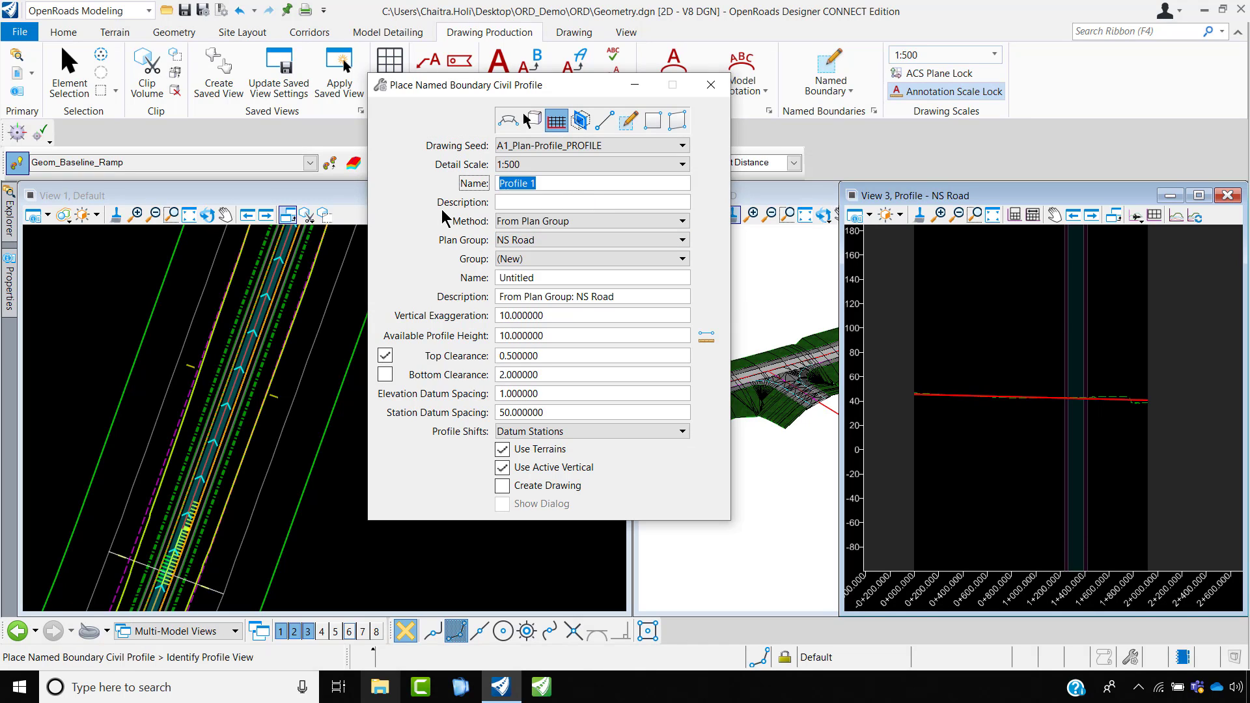
type("VP")
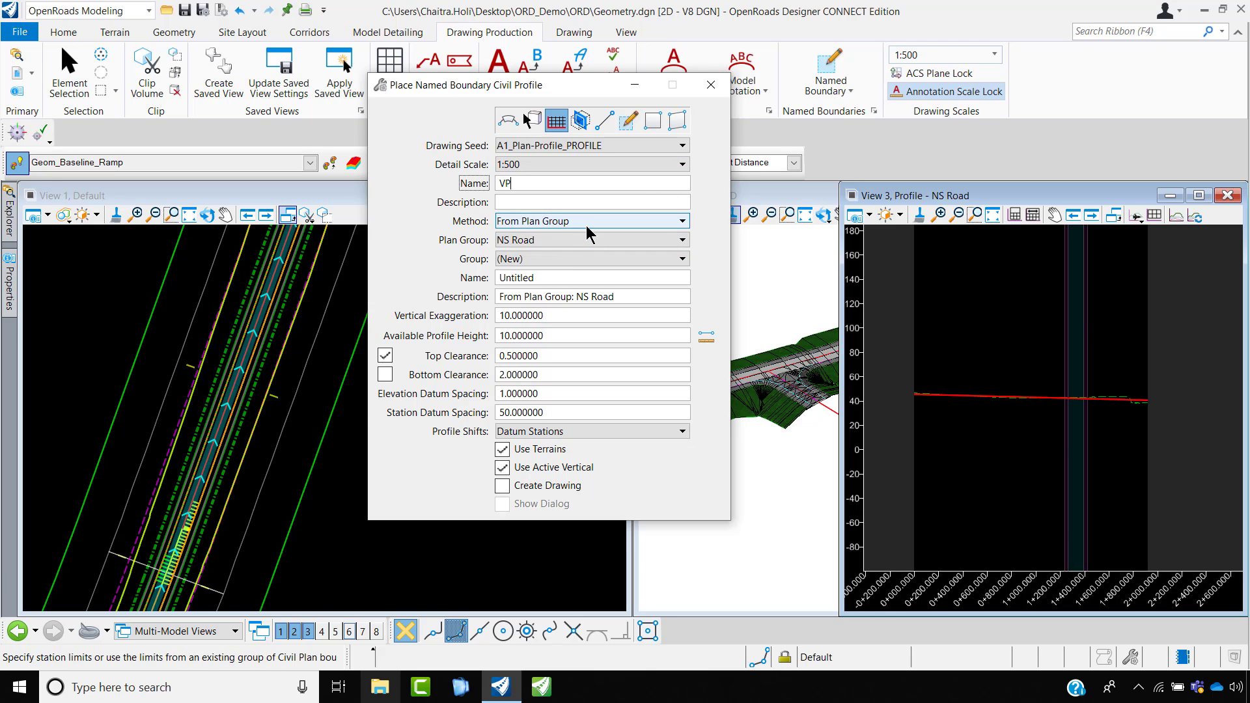
left_click(569, 222)
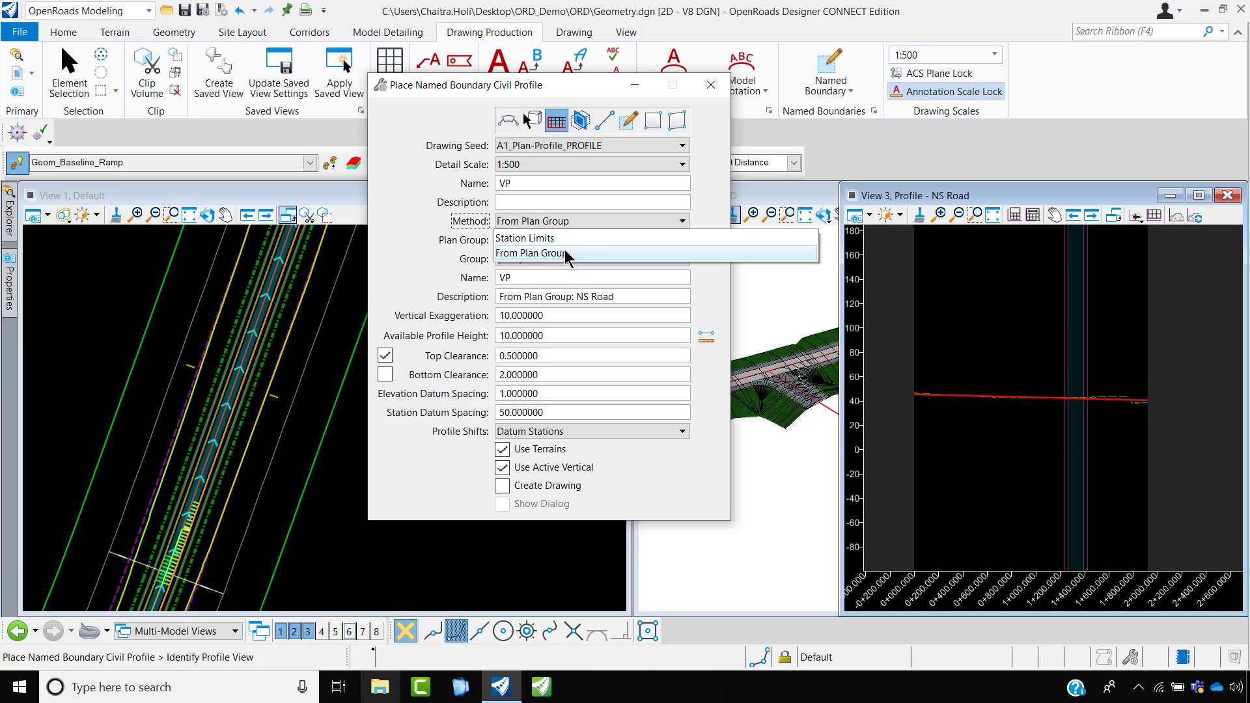
left_click(565, 252)
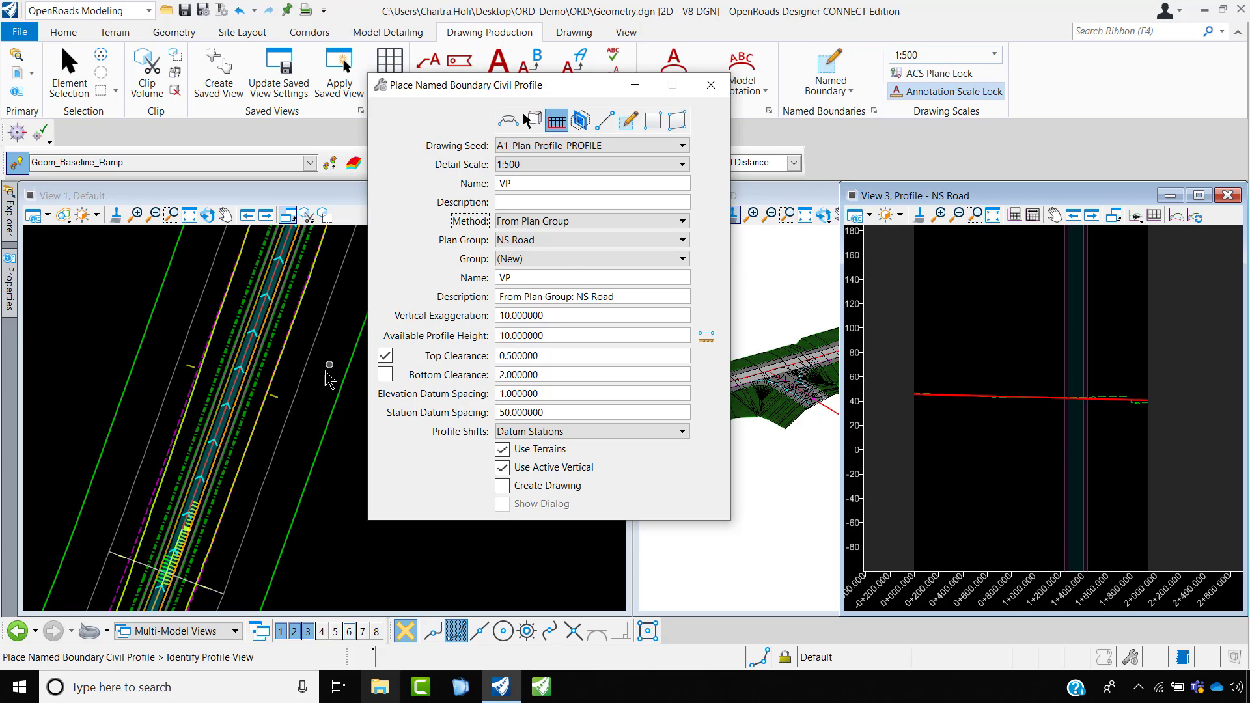
left_click(574, 241)
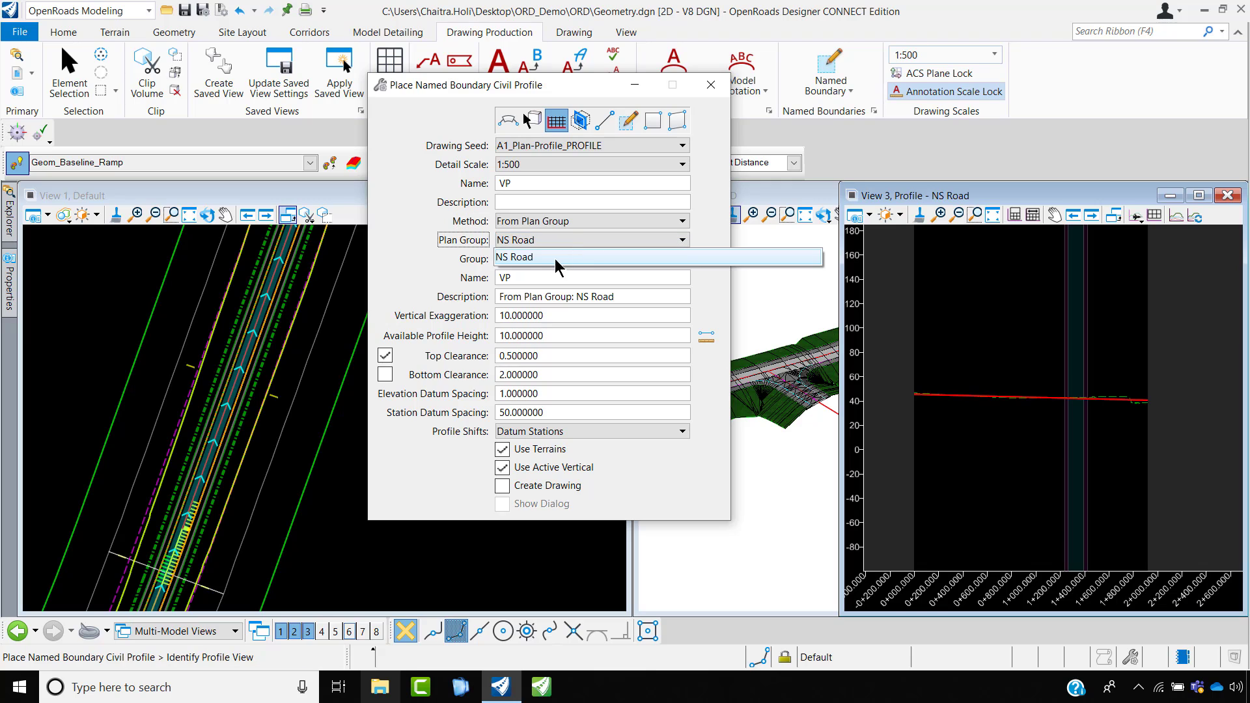
left_click(531, 244)
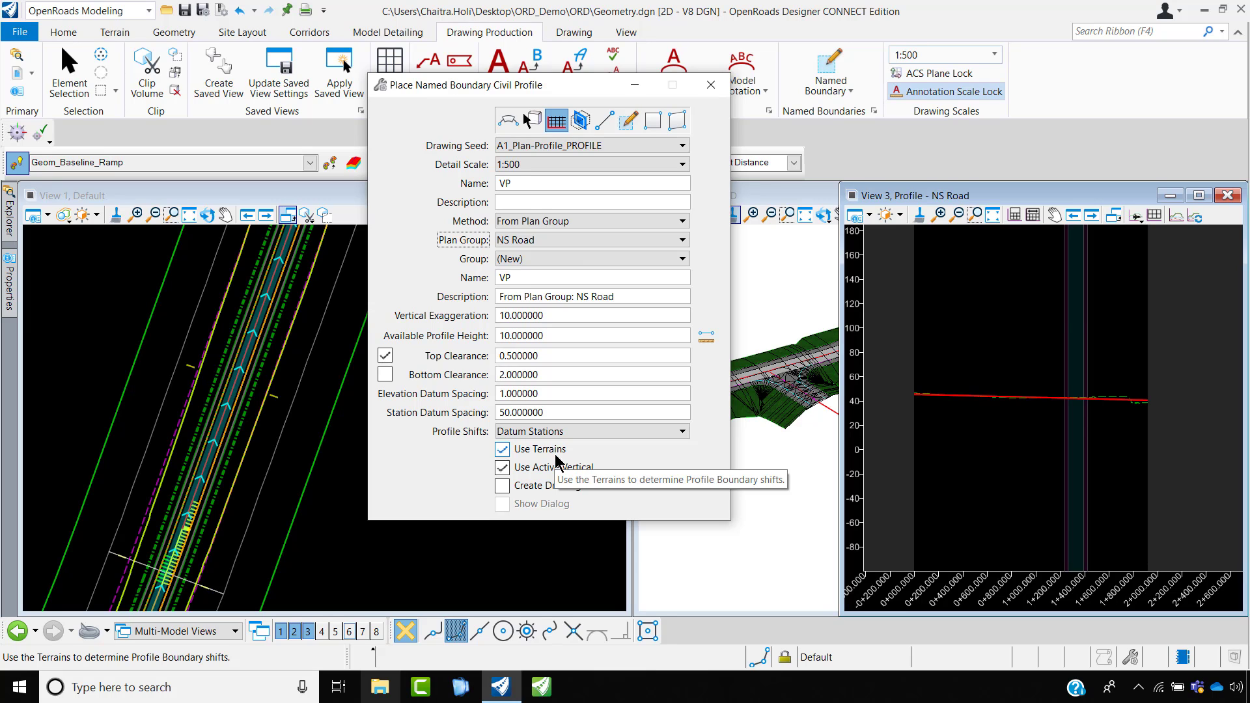
- Pick the NS Road profile in View 3 and accept the placement of the profile named boundaries along it
scroll(226, 412, "up", 1)
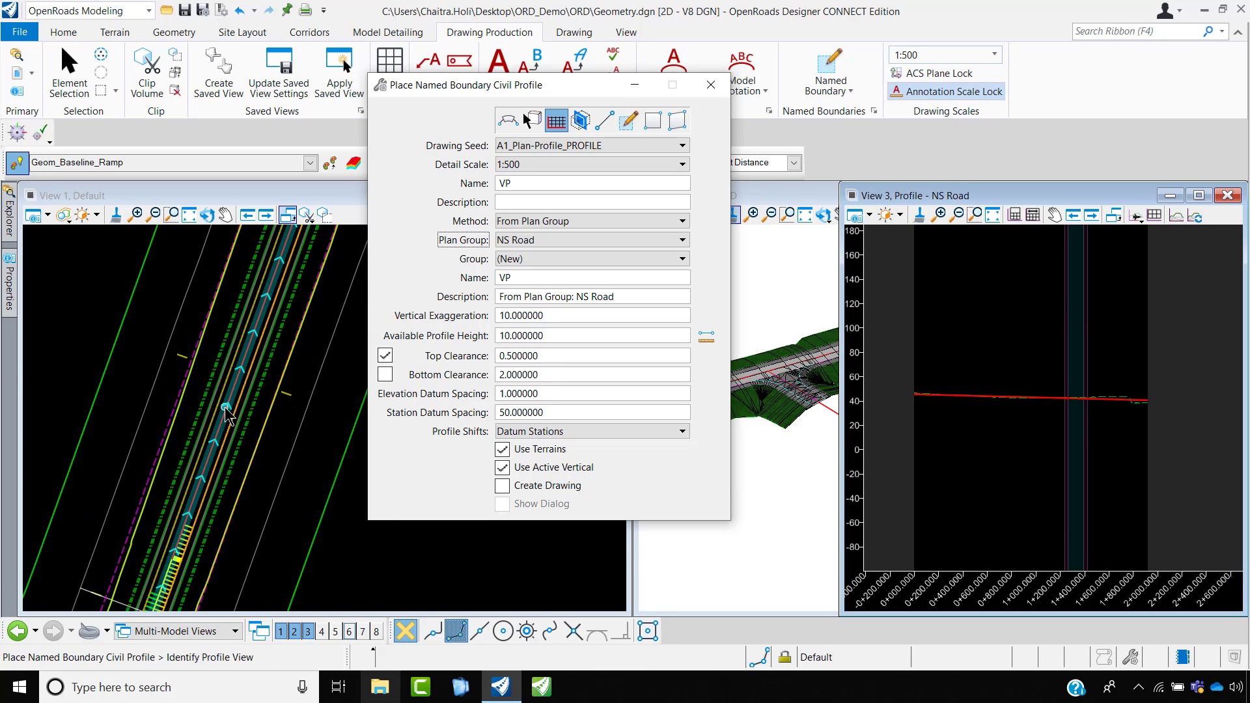
scroll(226, 412, "up", 1)
scroll(877, 397, "up", 2)
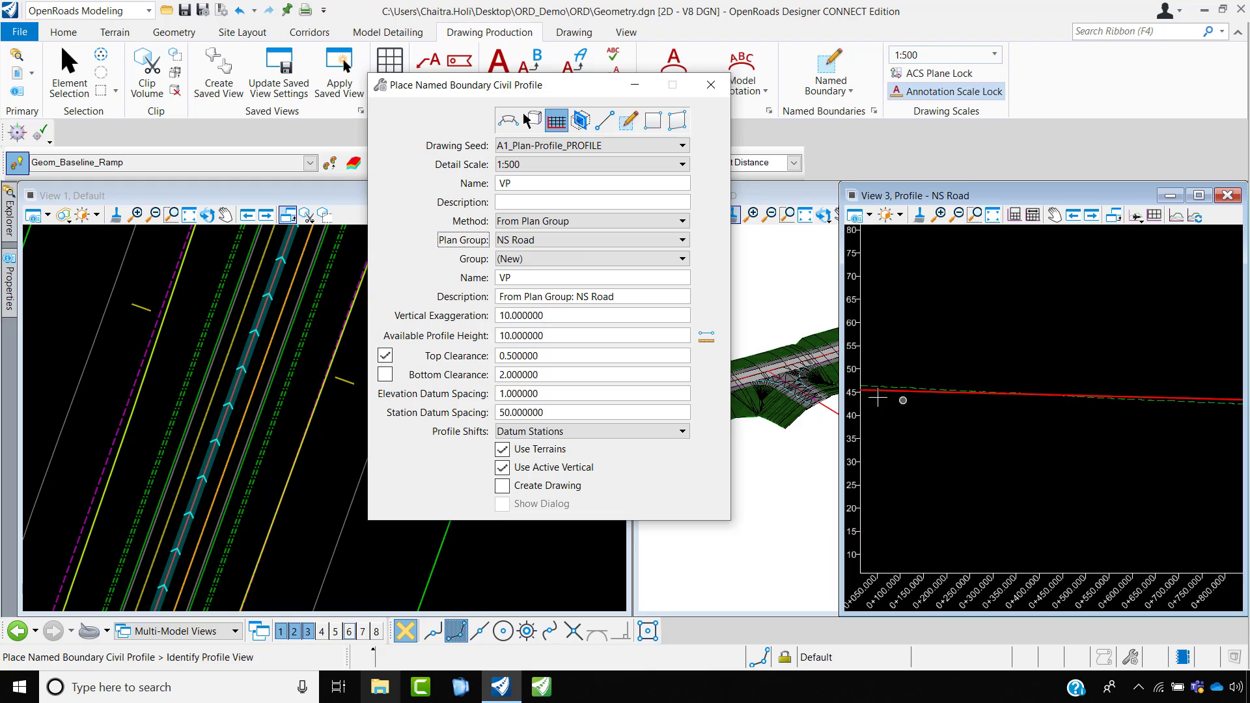
left_click(906, 397)
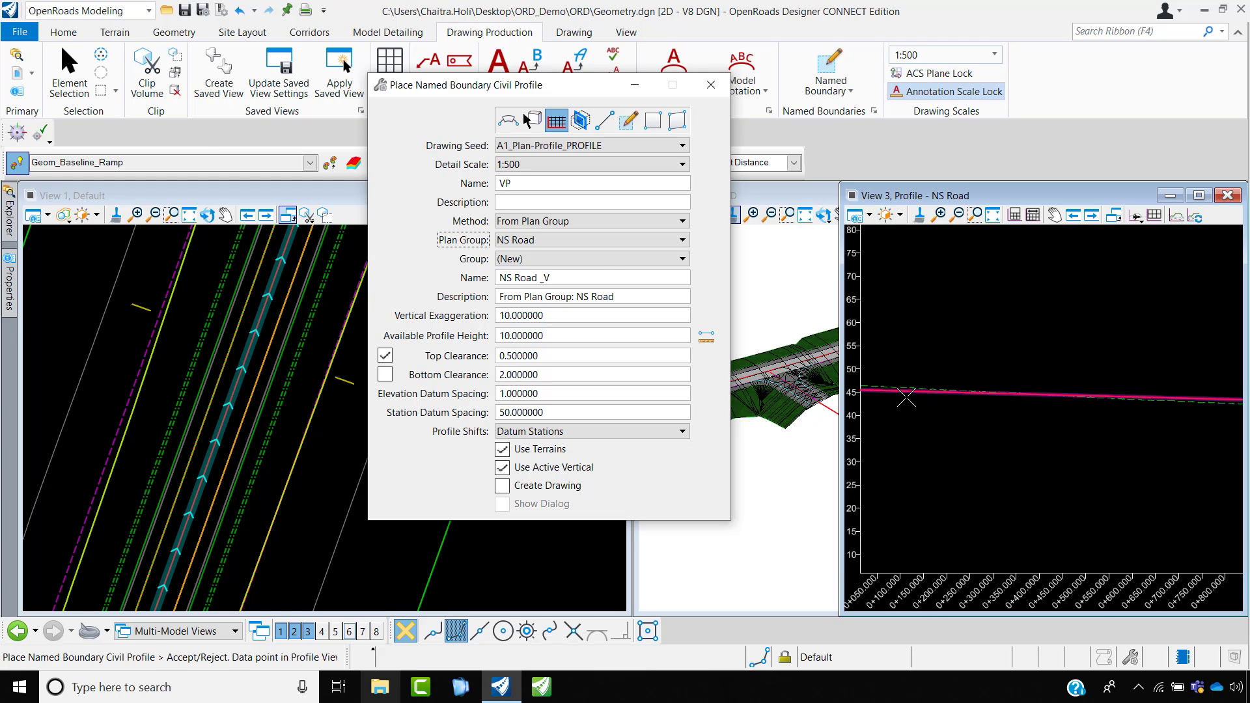
scroll(906, 397, "down", 5)
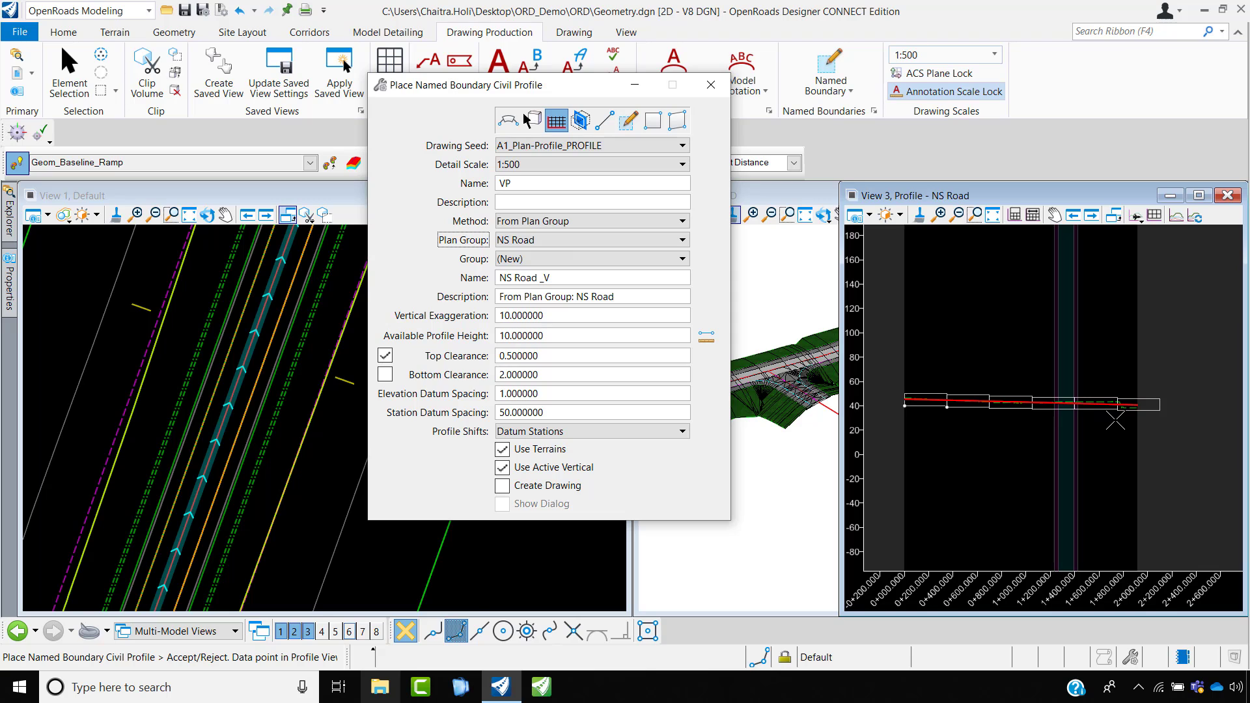
left_click(1103, 468)
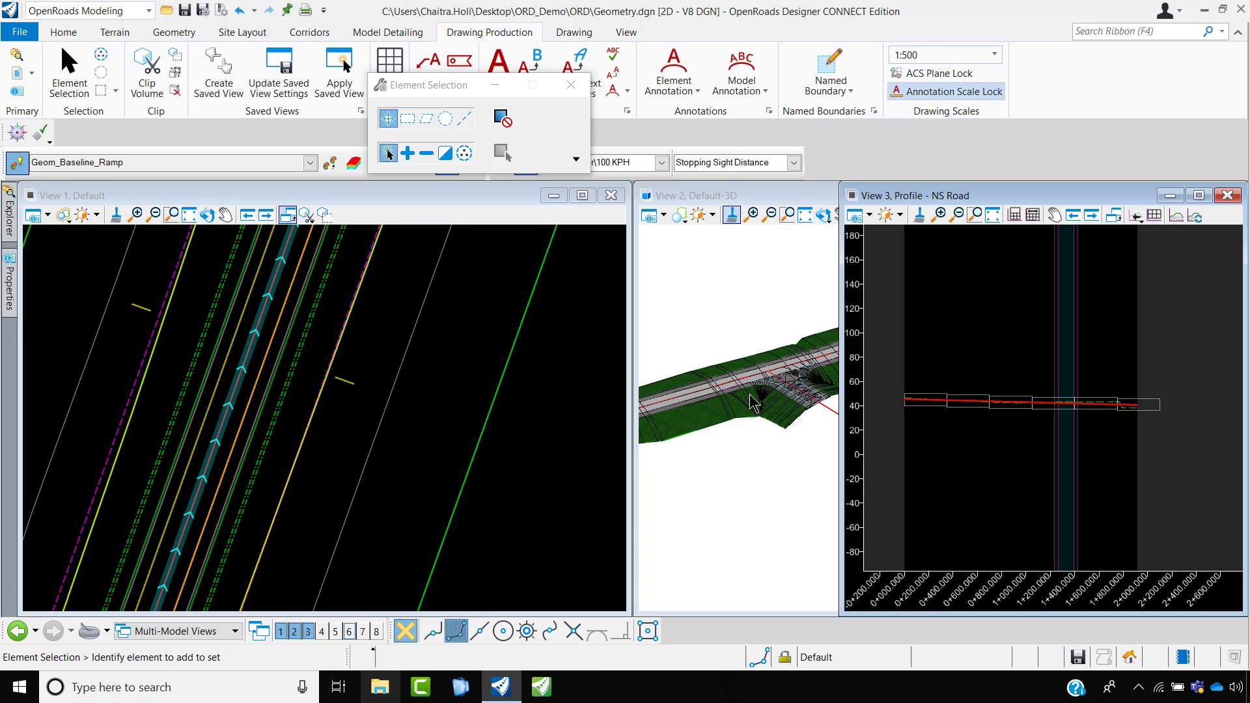
left_click(570, 85)
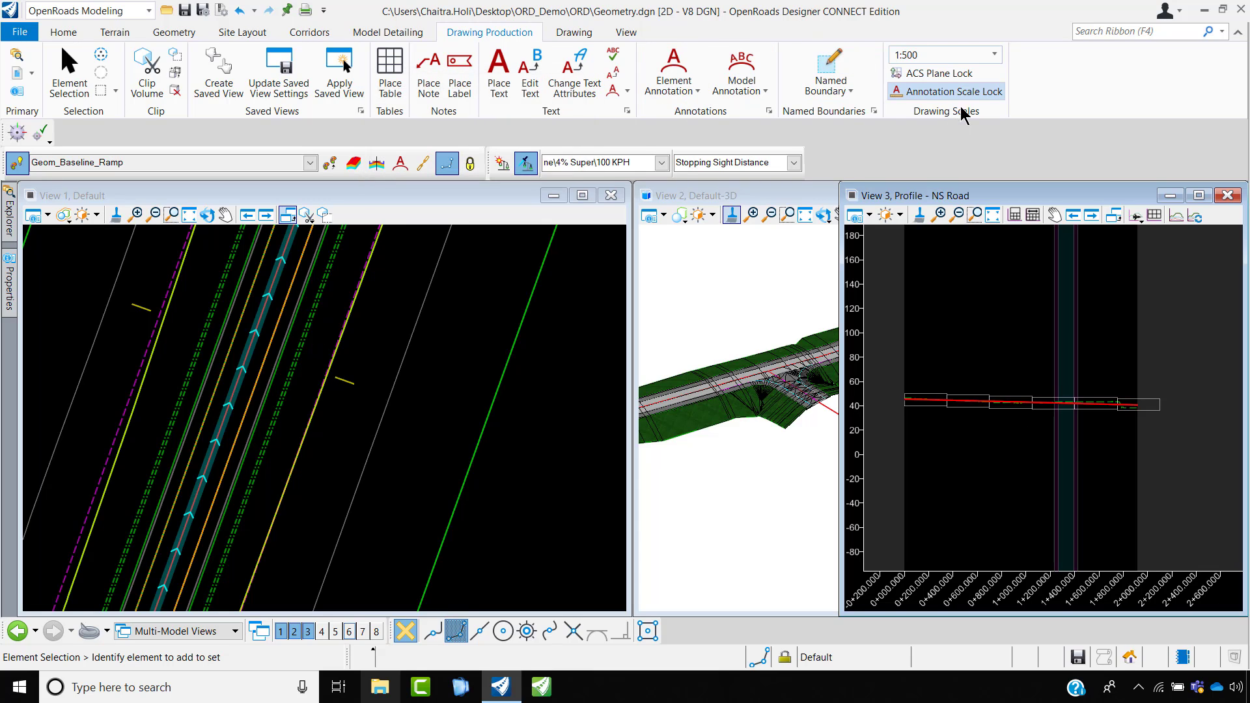
- Open the Named Boundaries manager and expand the plan groups and profile groups
left_click(874, 110)
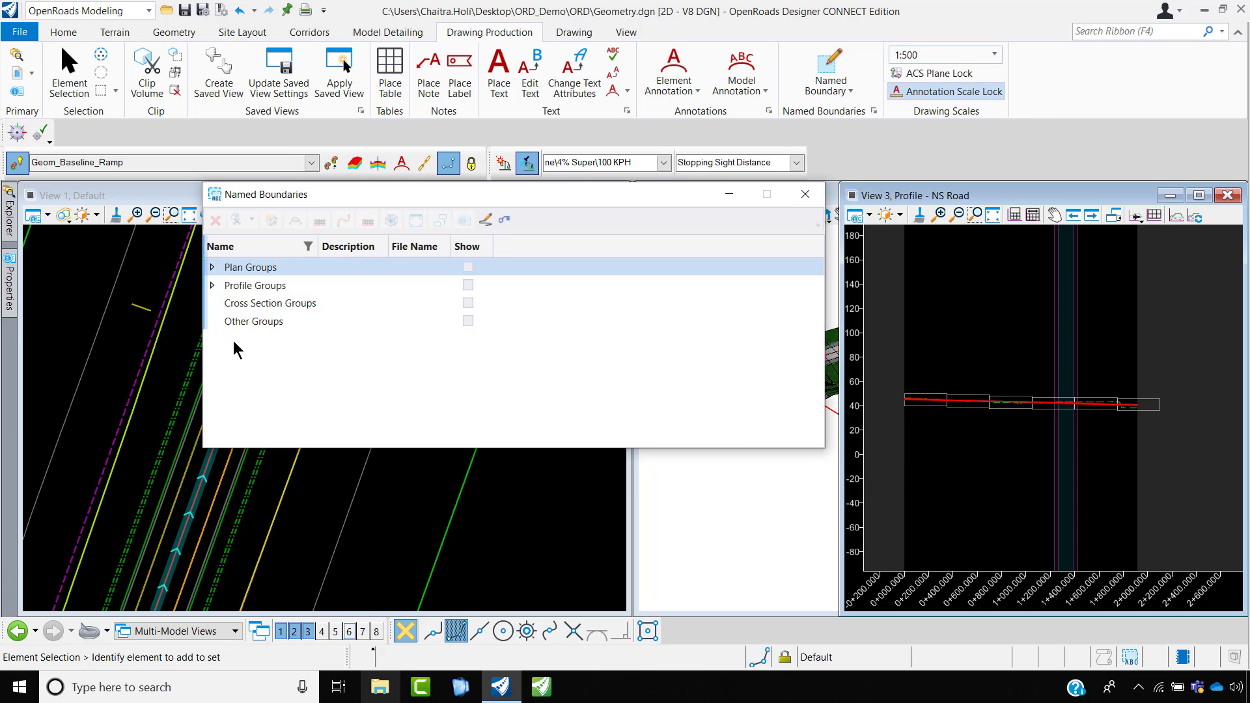
left_click(212, 267)
left_click(213, 267)
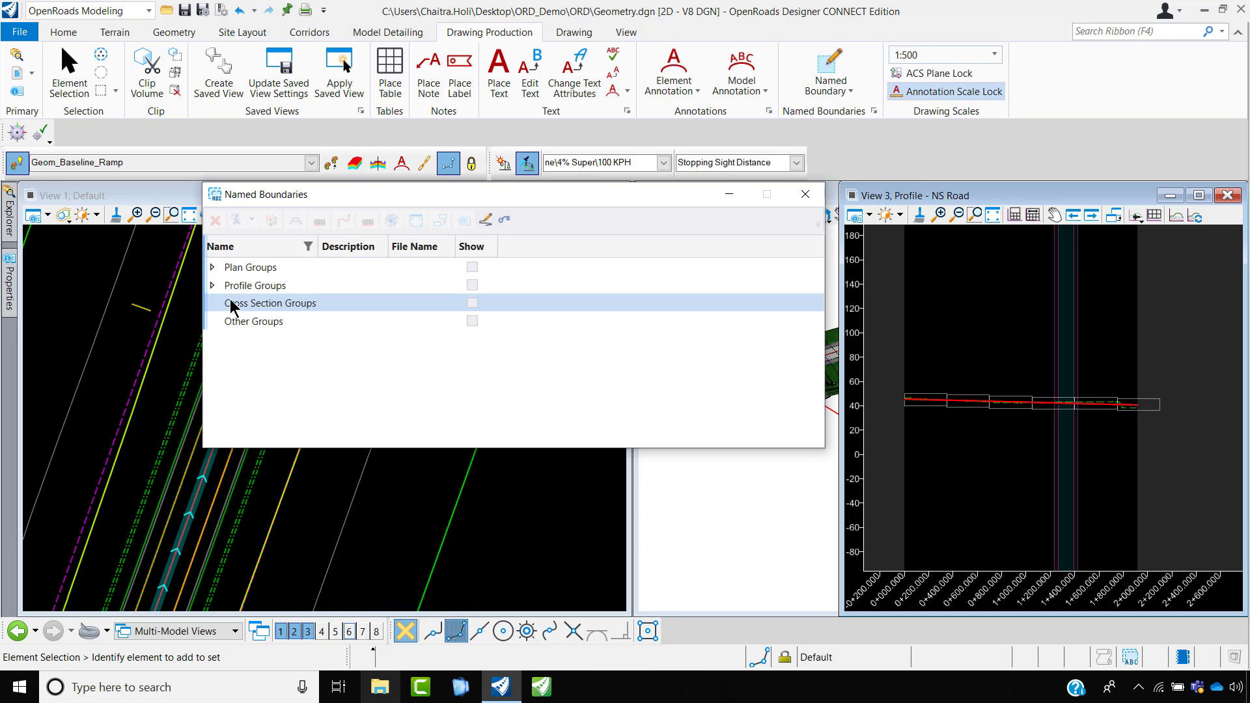
left_click(212, 267)
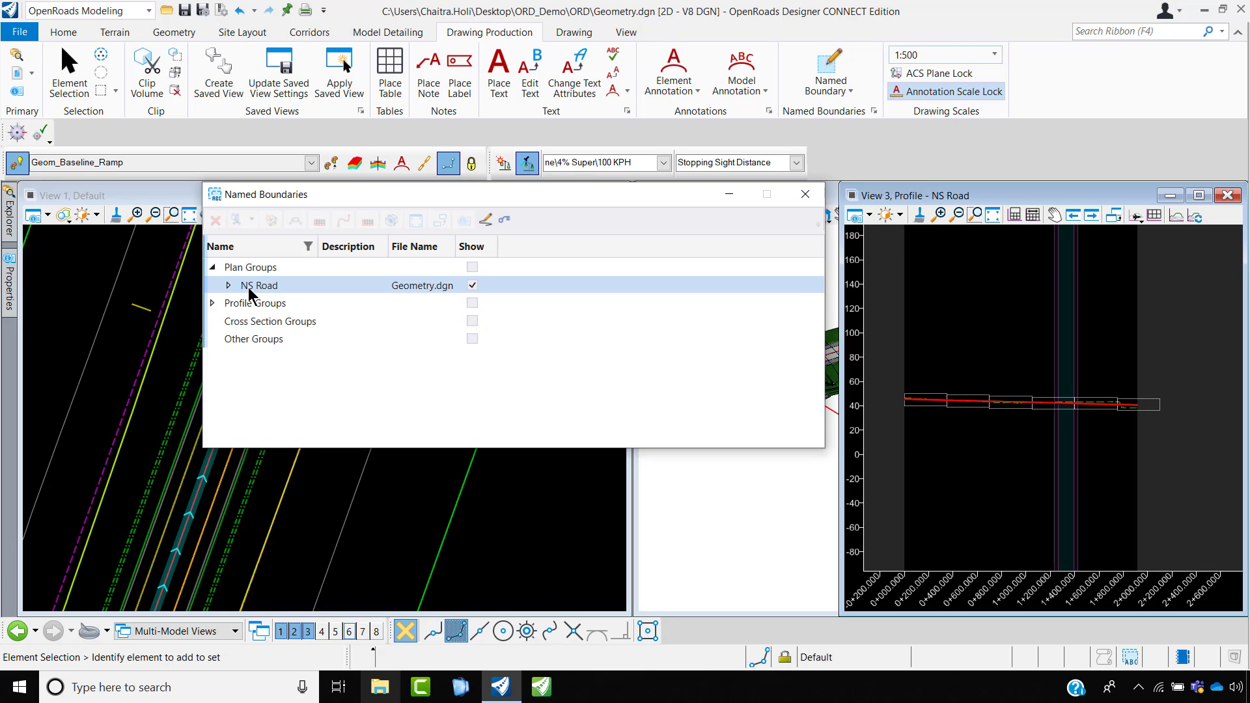
left_click(213, 303)
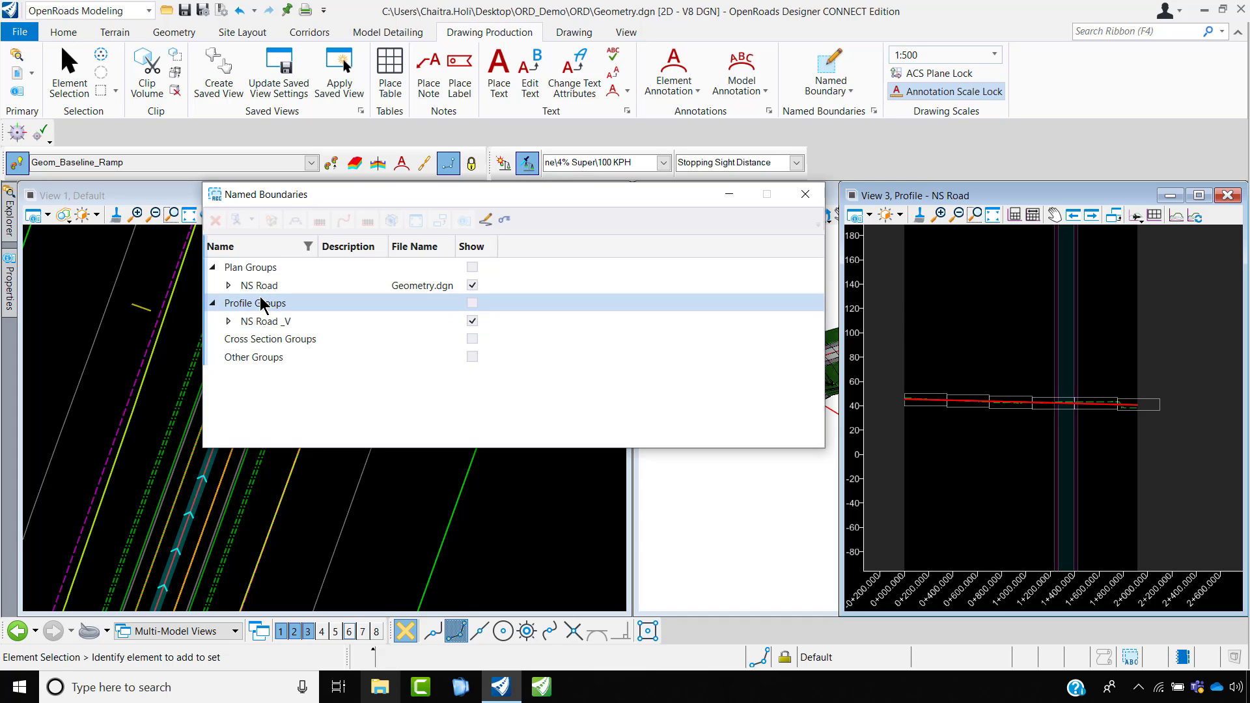
left_click(486, 221)
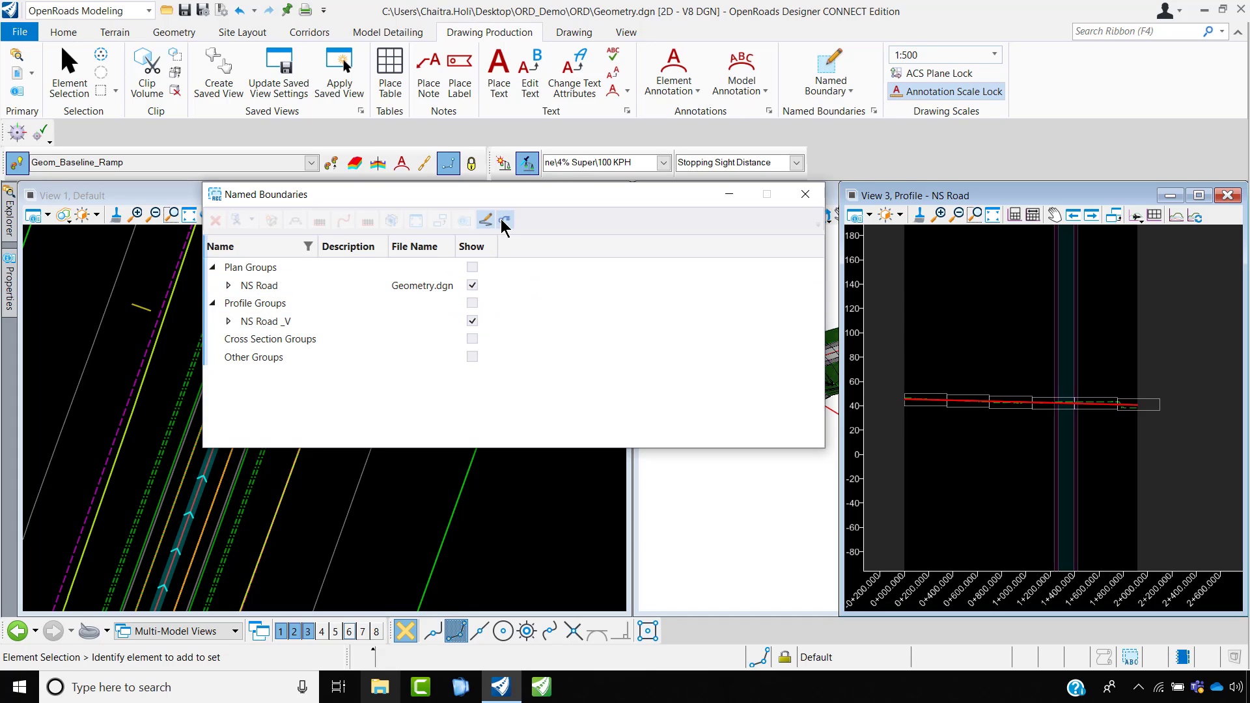
- Expand the NS Road plan group and start creating a plan/profile drawing from it
right_click(259, 288)
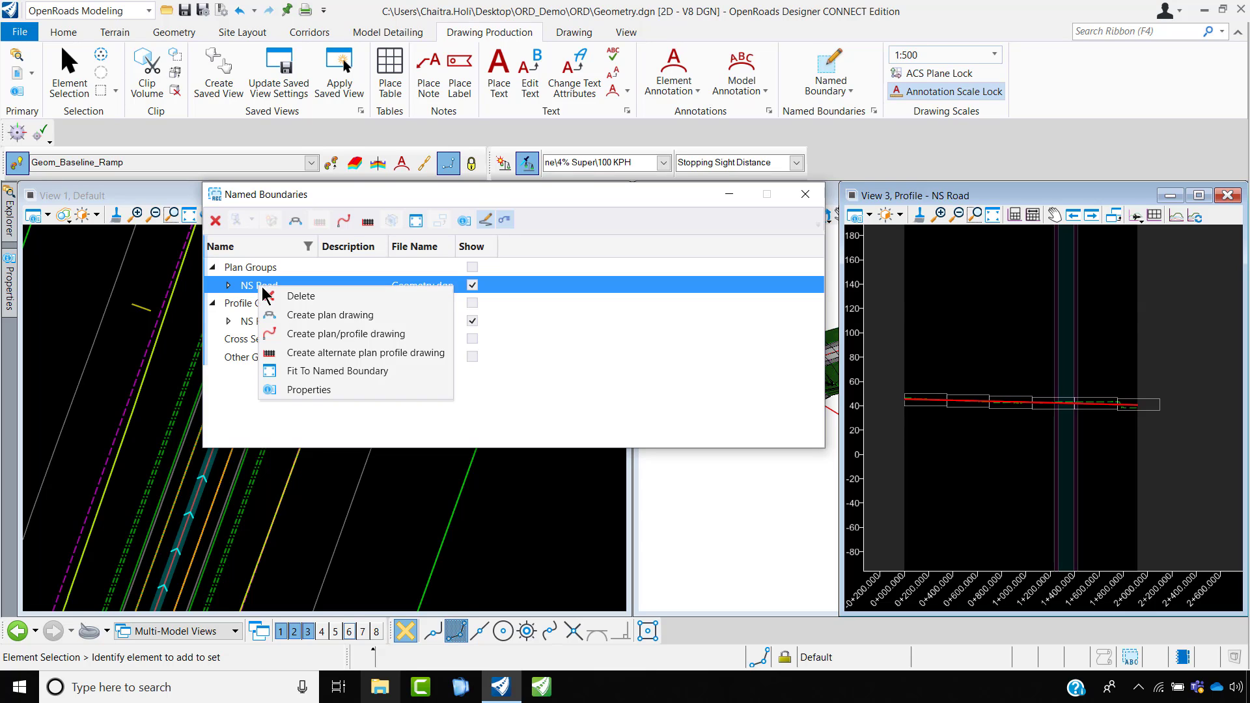
left_click(229, 286)
left_click(229, 285)
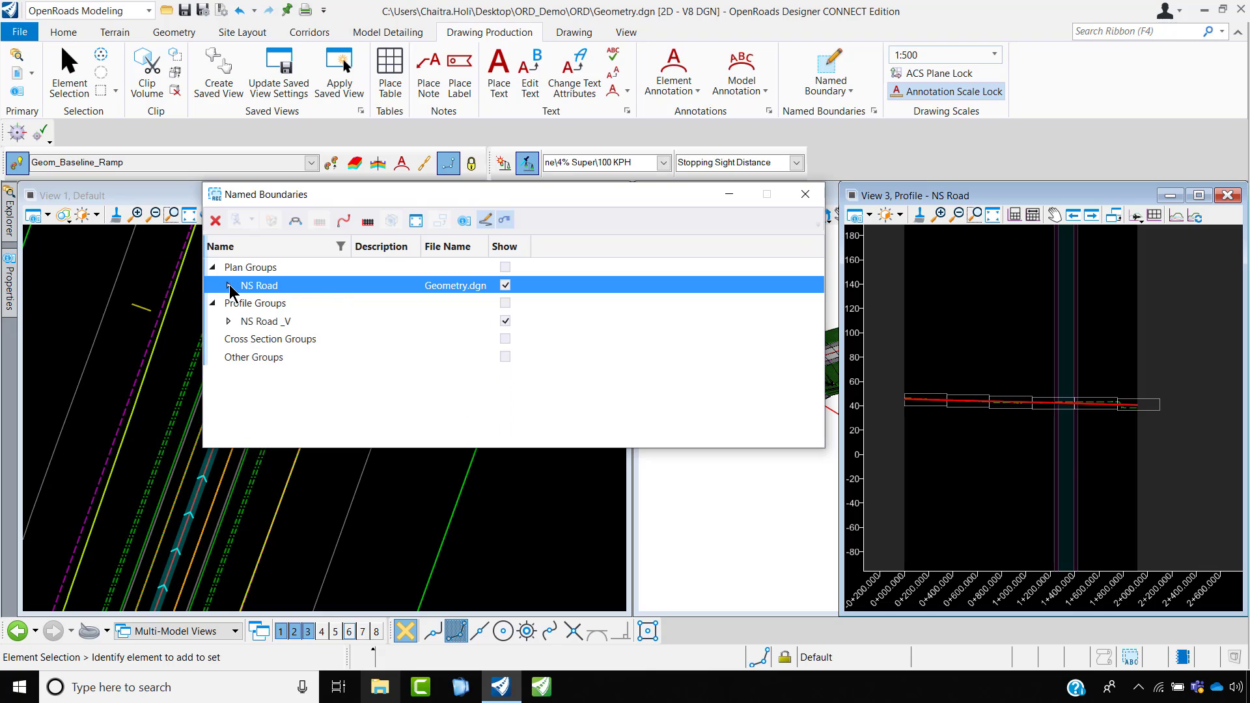
left_click(228, 286)
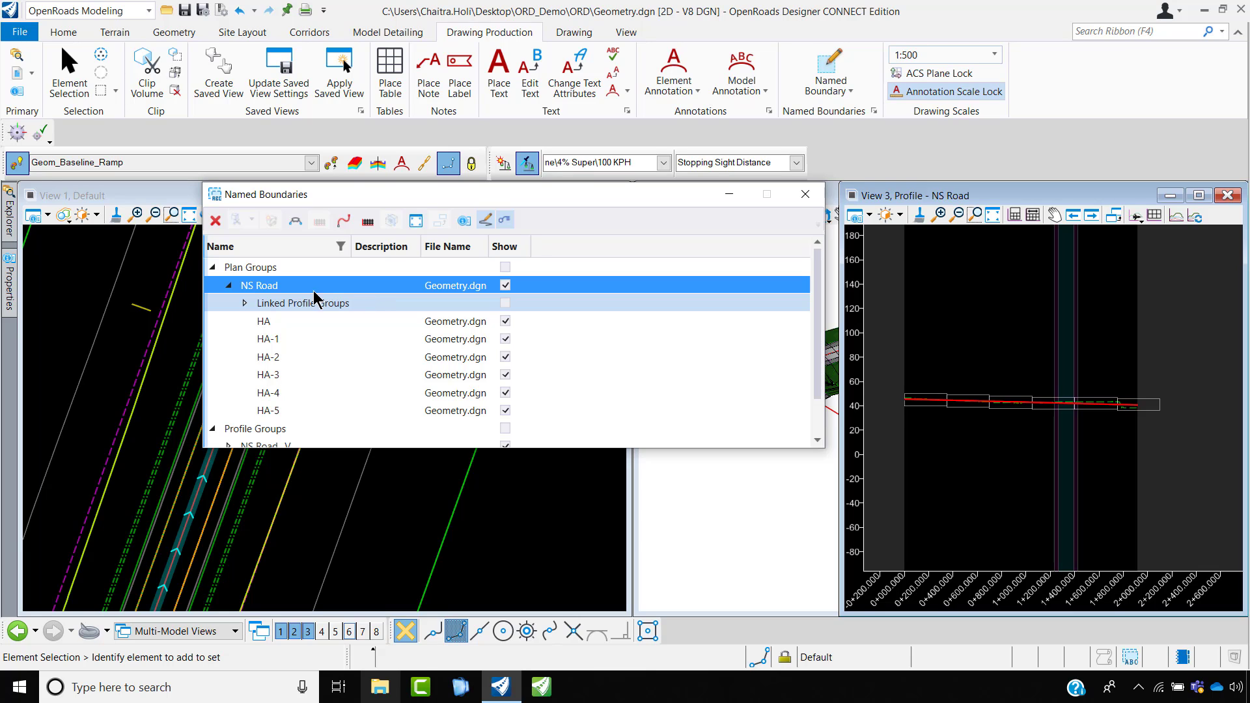
right_click(272, 291)
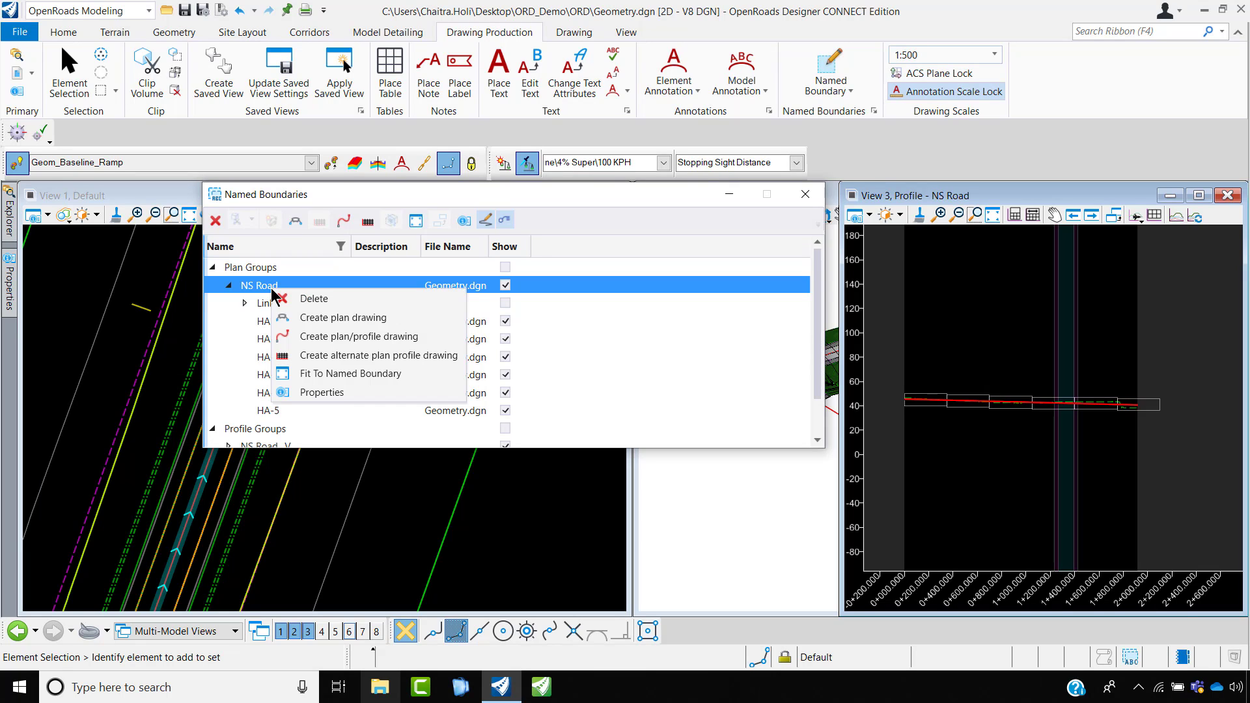
left_click(387, 336)
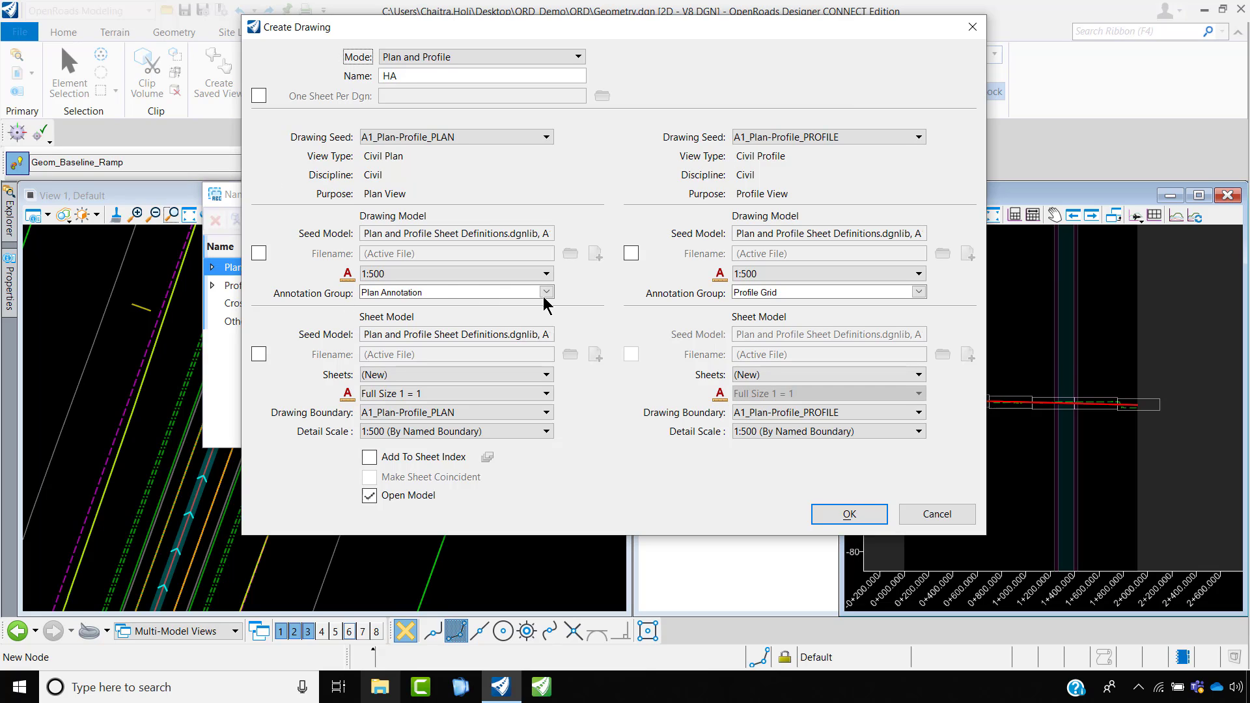
- Set the annotation group of the profile drawing model to Framed Profile
left_click(917, 293)
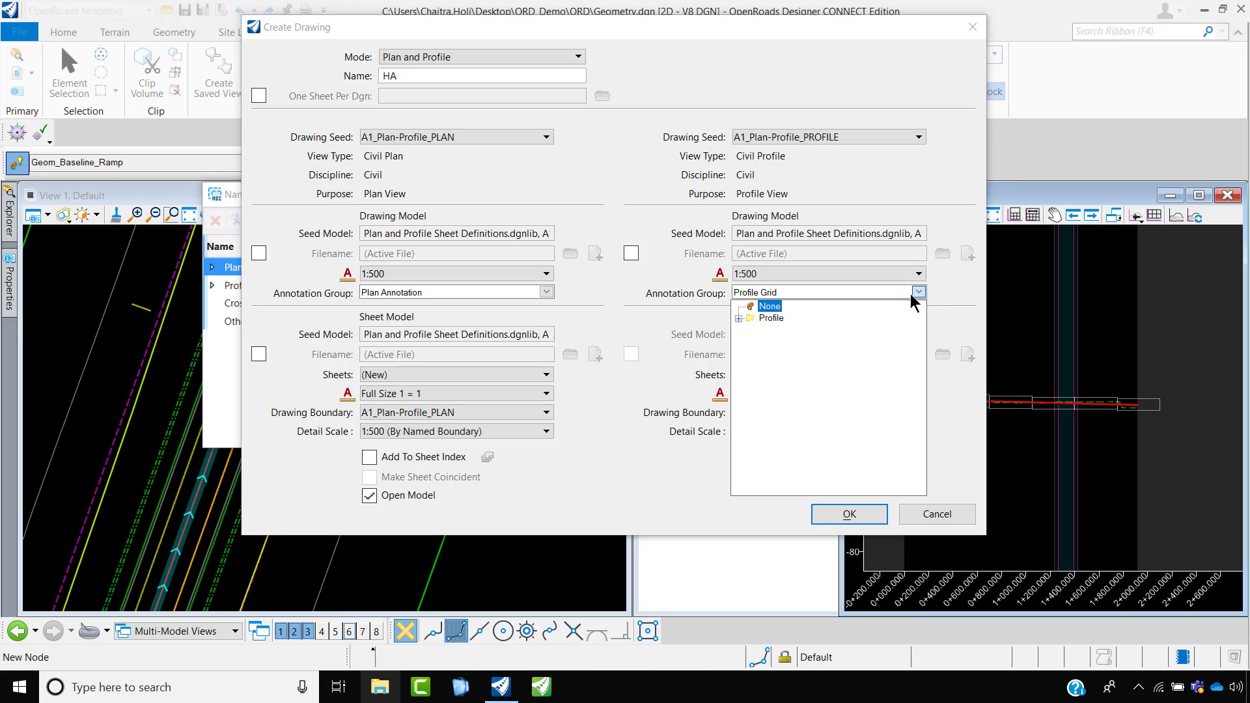
left_click(738, 318)
left_click(750, 330)
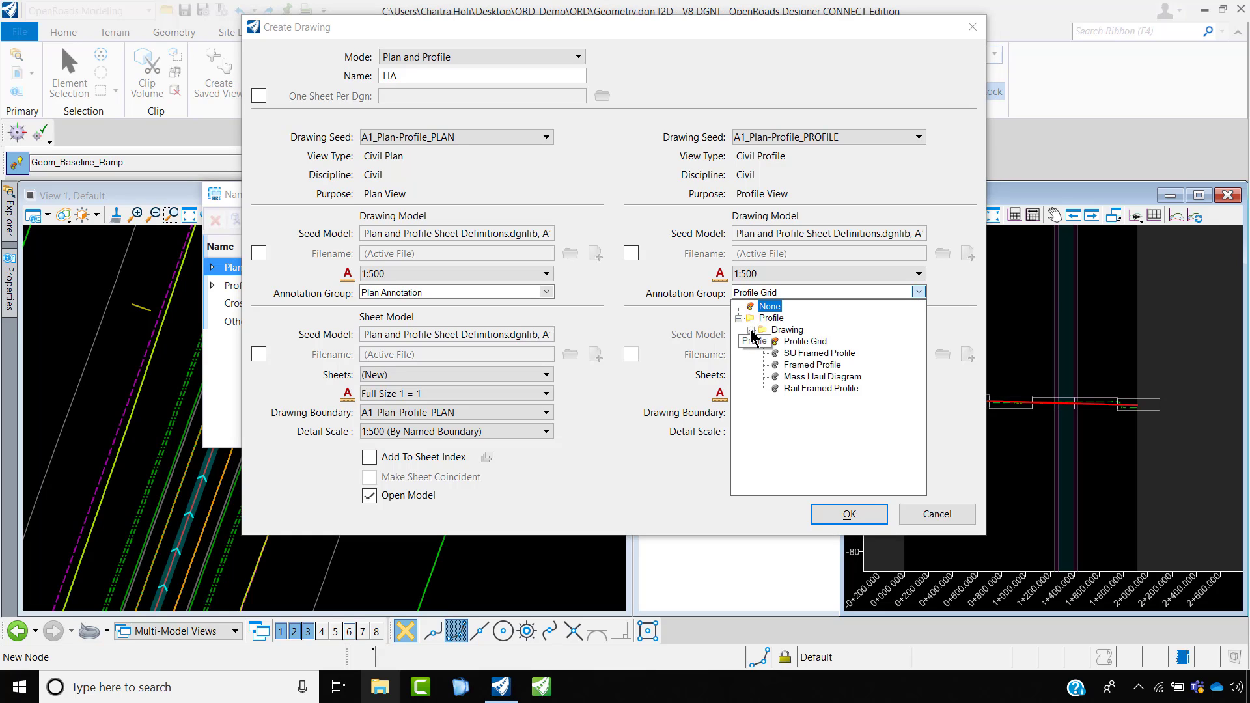
left_click(807, 366)
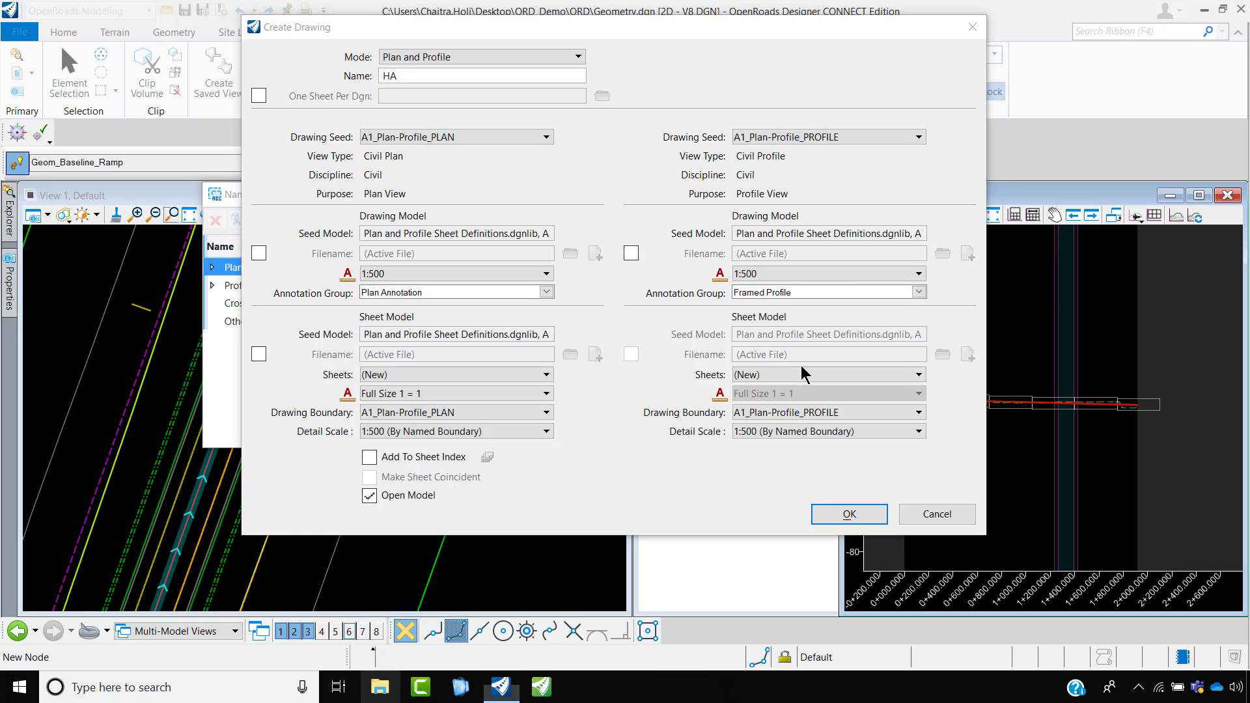
- Enable adding to the sheet index, name the drawing HA VP, and create the plan and profile drawings and sheets
left_click(369, 456)
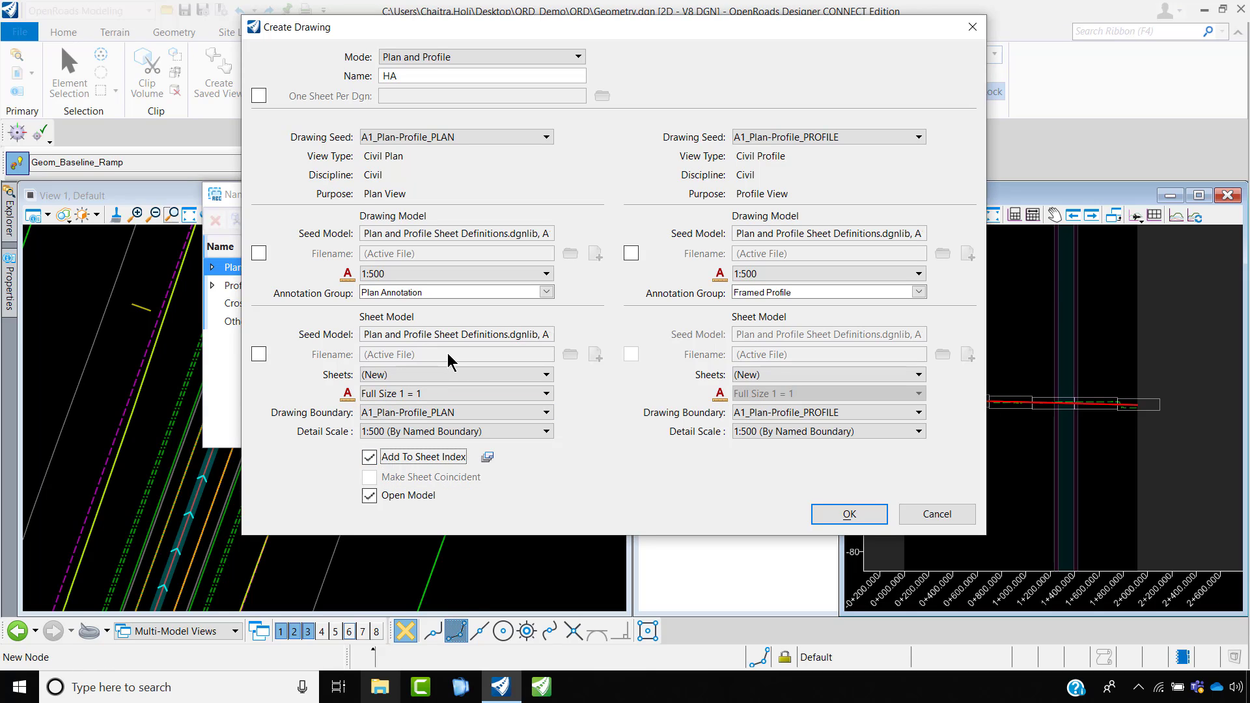
left_click(424, 75)
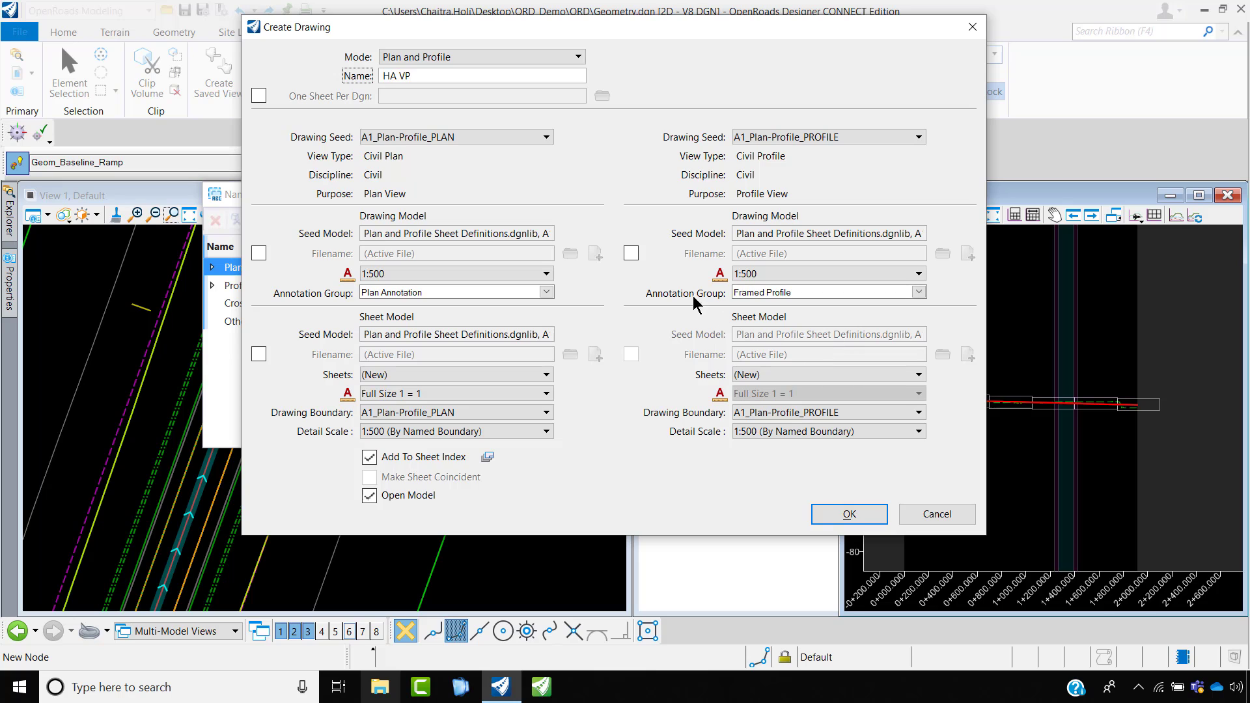
left_click(850, 515)
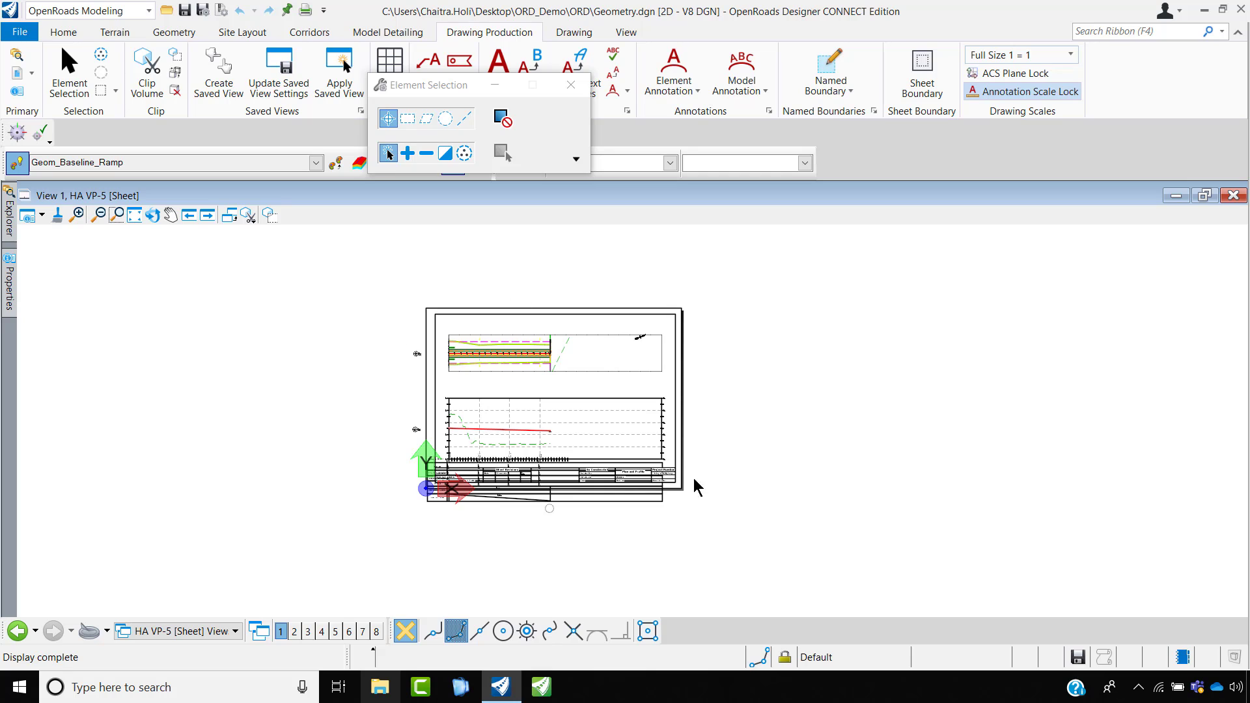
- Look through the view groups of the generated HA VP drawing and sheet models
left_click(234, 631)
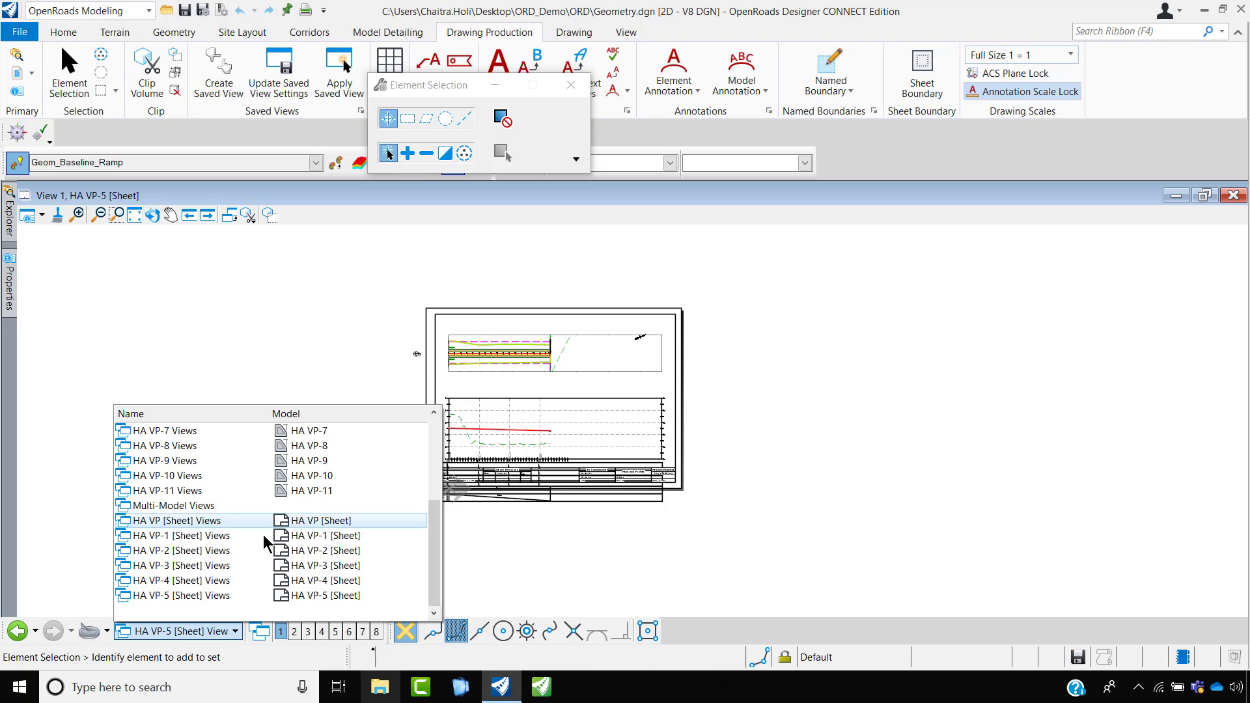
scroll(307, 572, "up", 2)
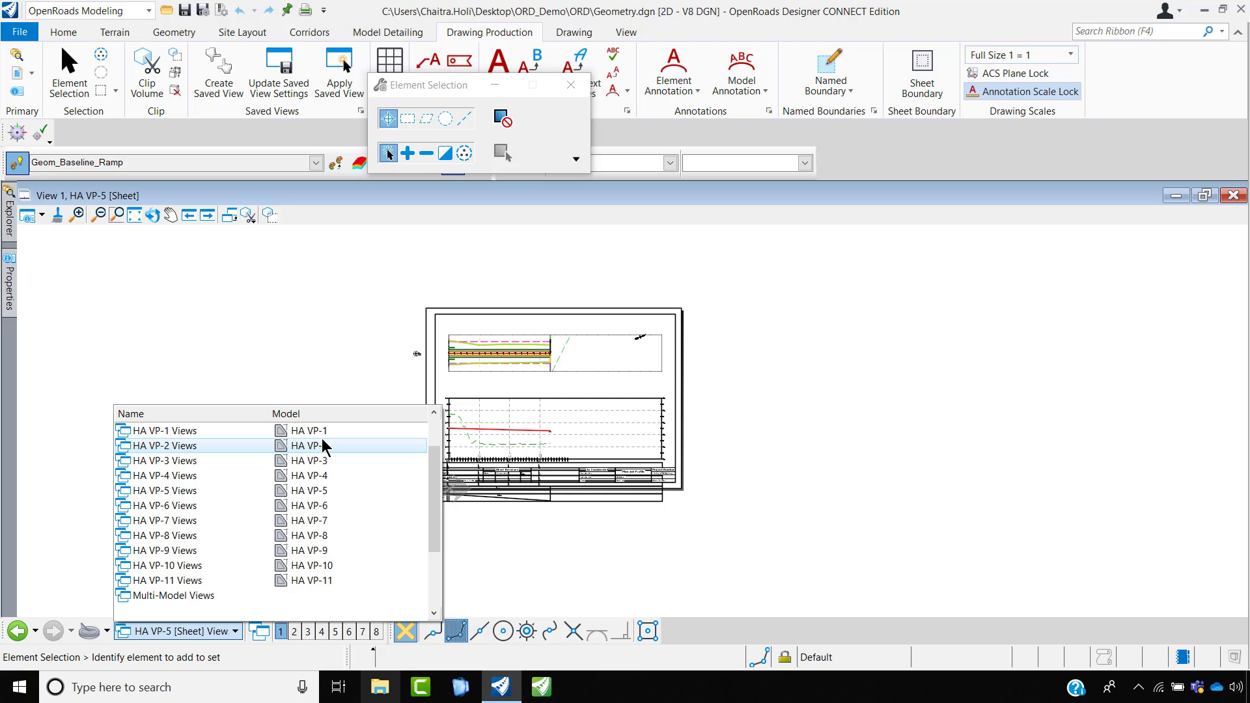
scroll(322, 438, "up", 1)
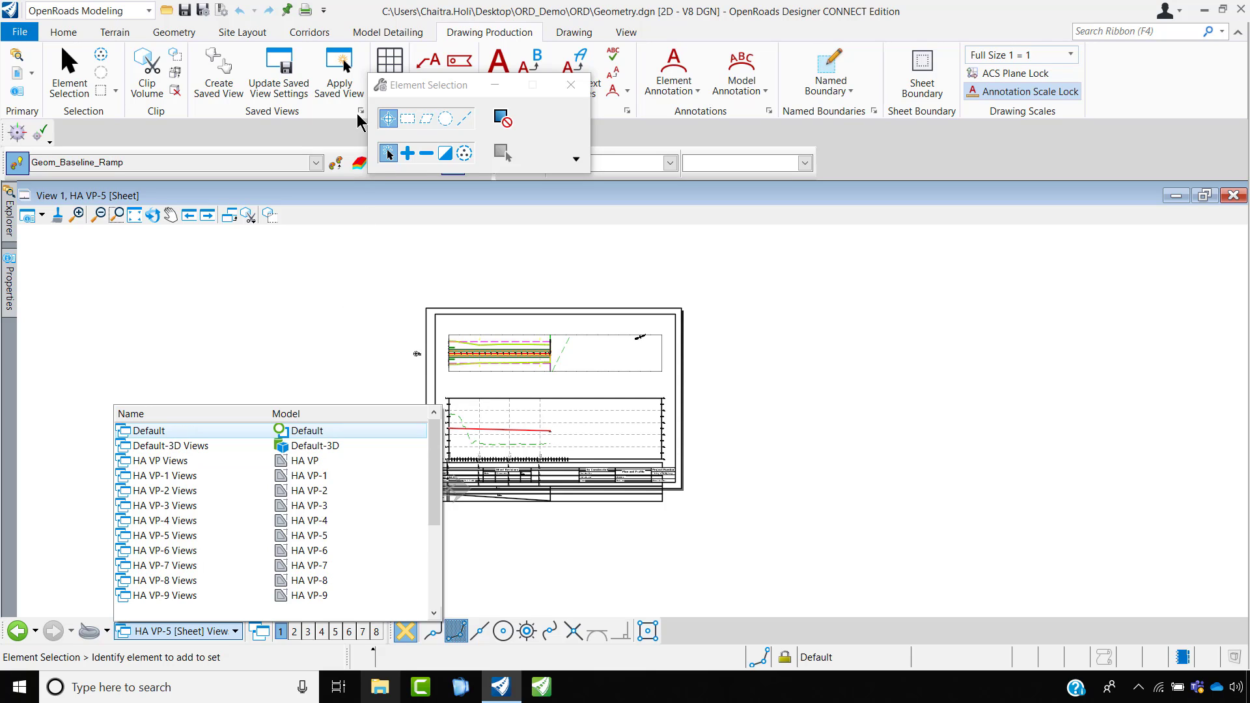
left_click(573, 88)
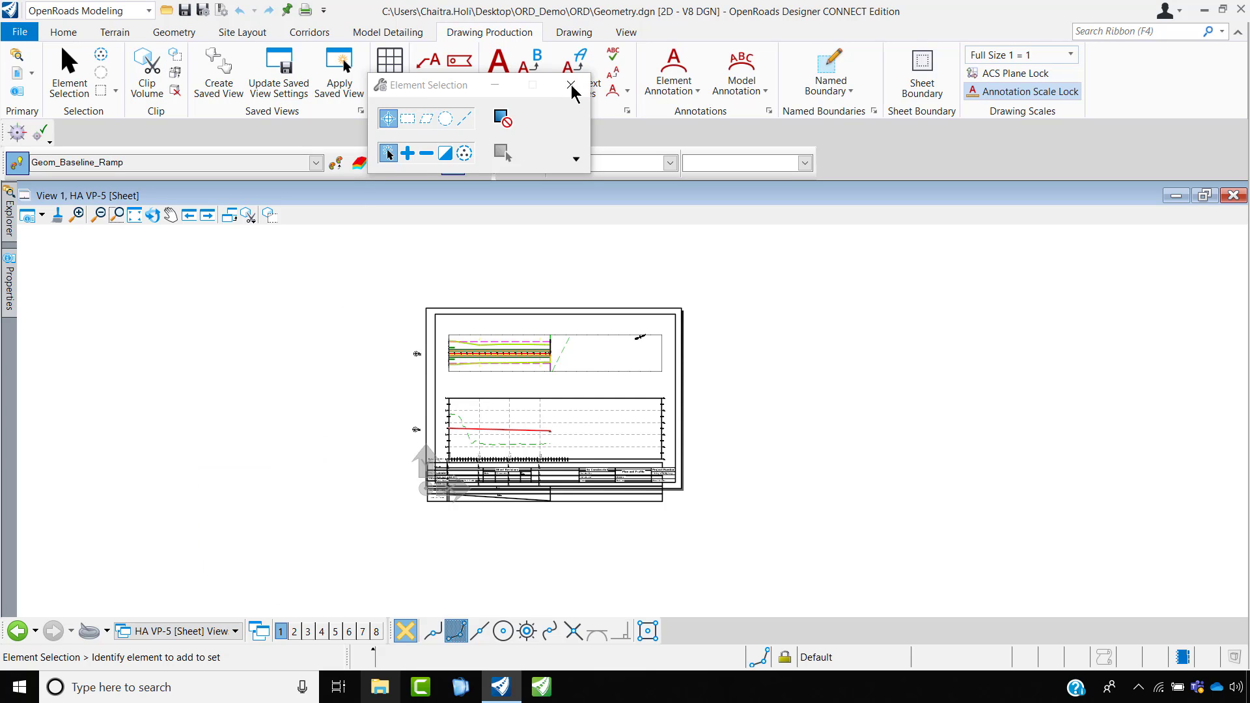
left_click(570, 84)
- Check the generated drawing and sheet models with their sheet numbers in the Models list
left_click(63, 32)
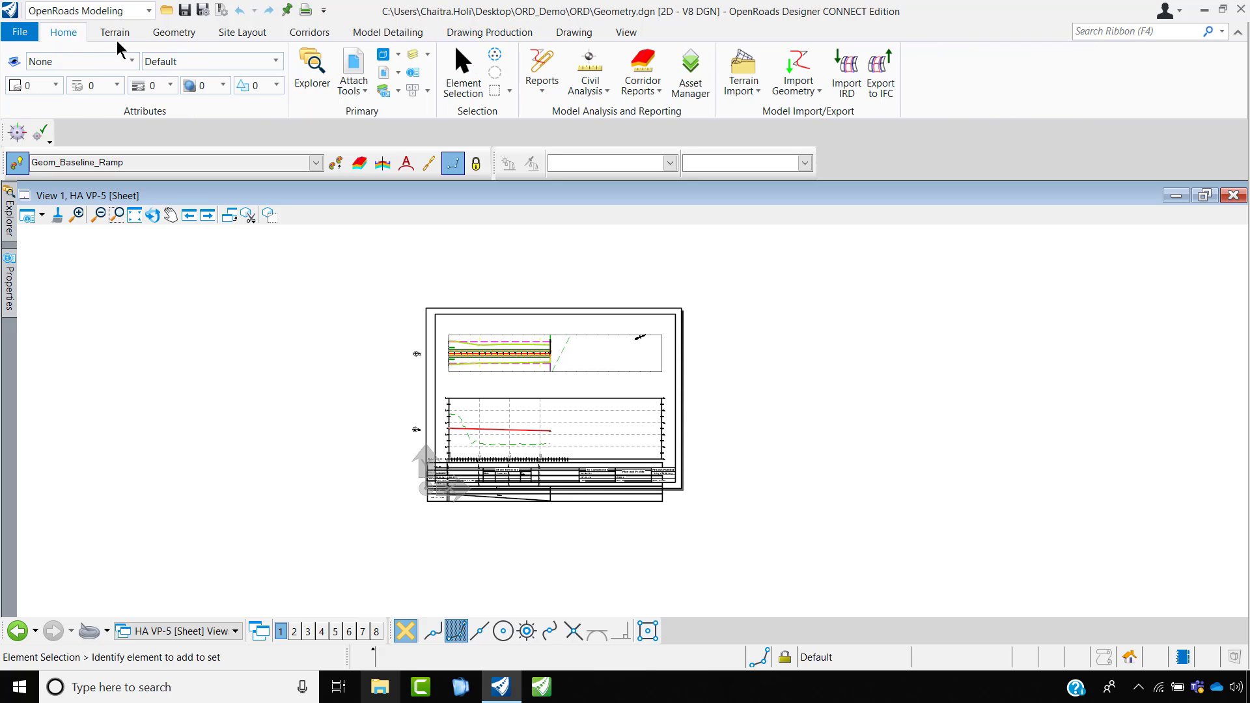
left_click(383, 54)
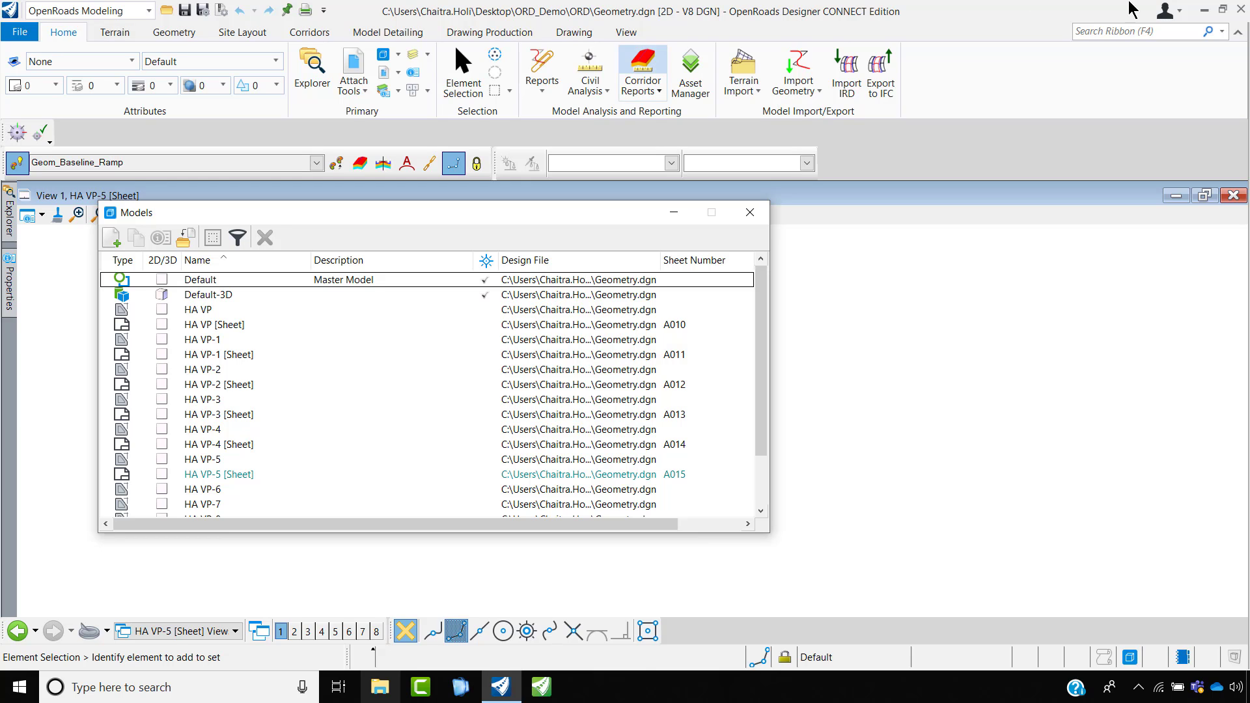
left_click(749, 212)
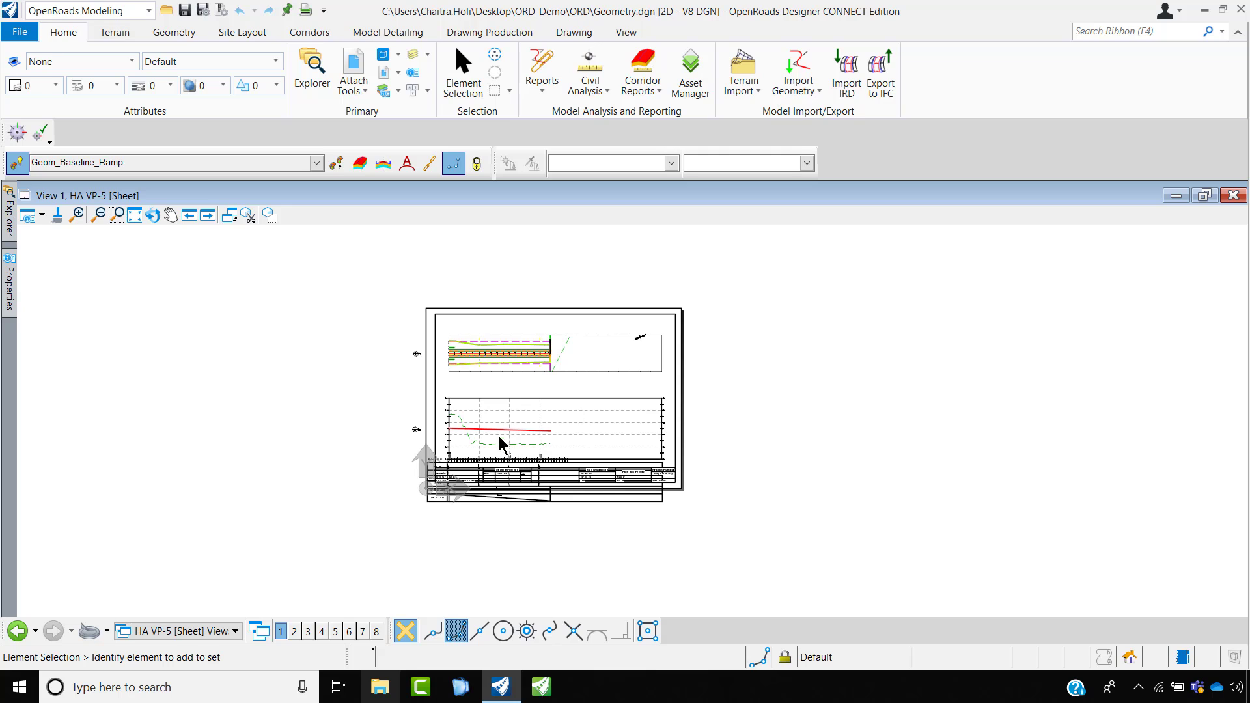
- Open the reference attachments of the HA VP-5 sheet and select the HA VP-11 profile drawing reference
scroll(647, 491, "up", 2)
scroll(615, 467, "down", 3)
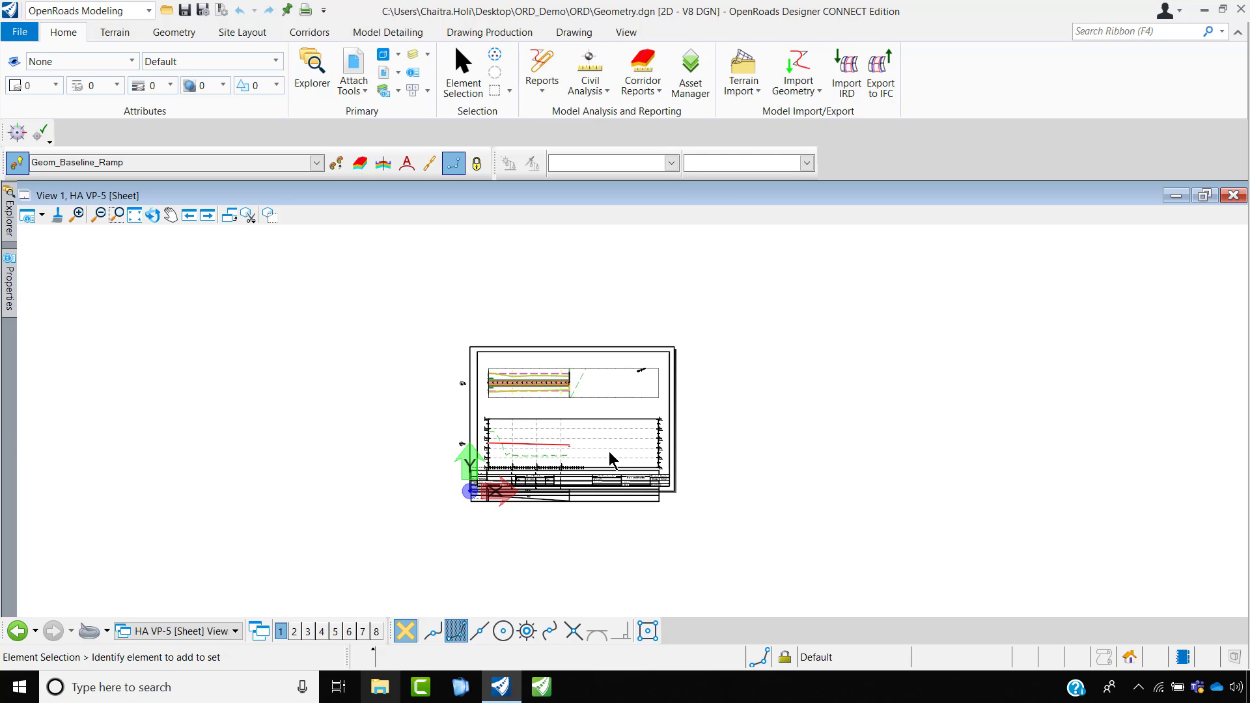
scroll(594, 441, "up", 1)
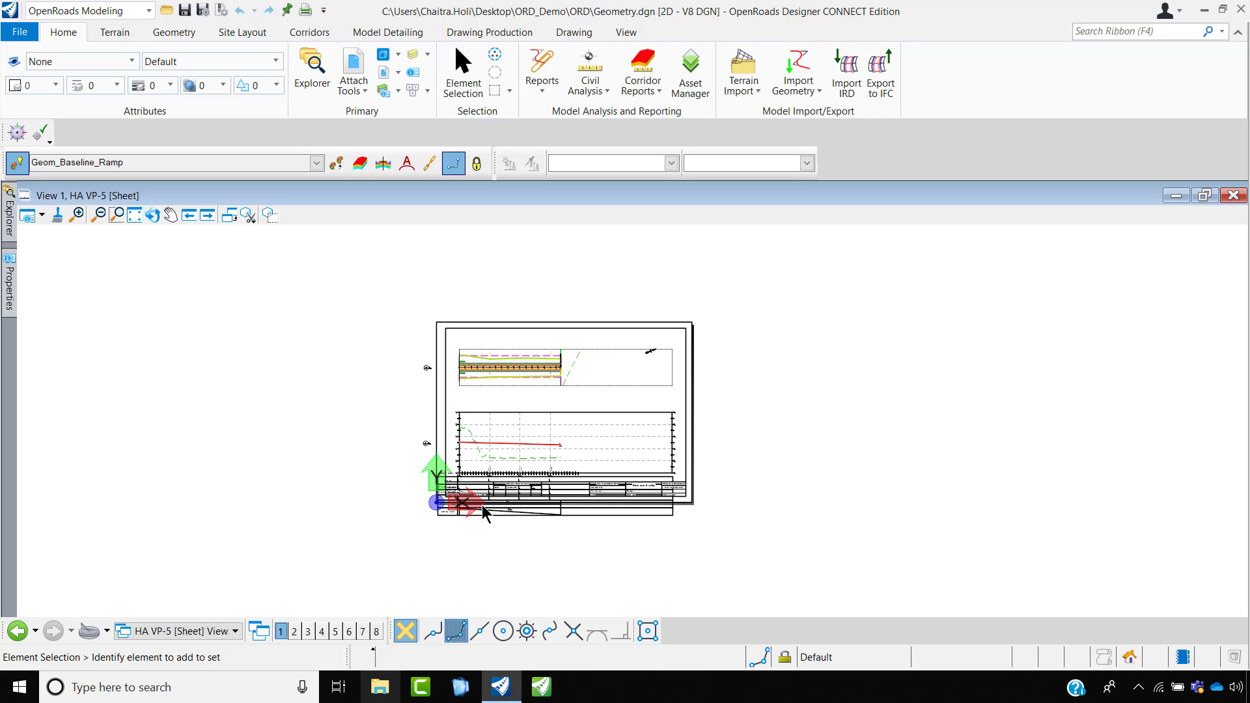
scroll(455, 485, "up", 2)
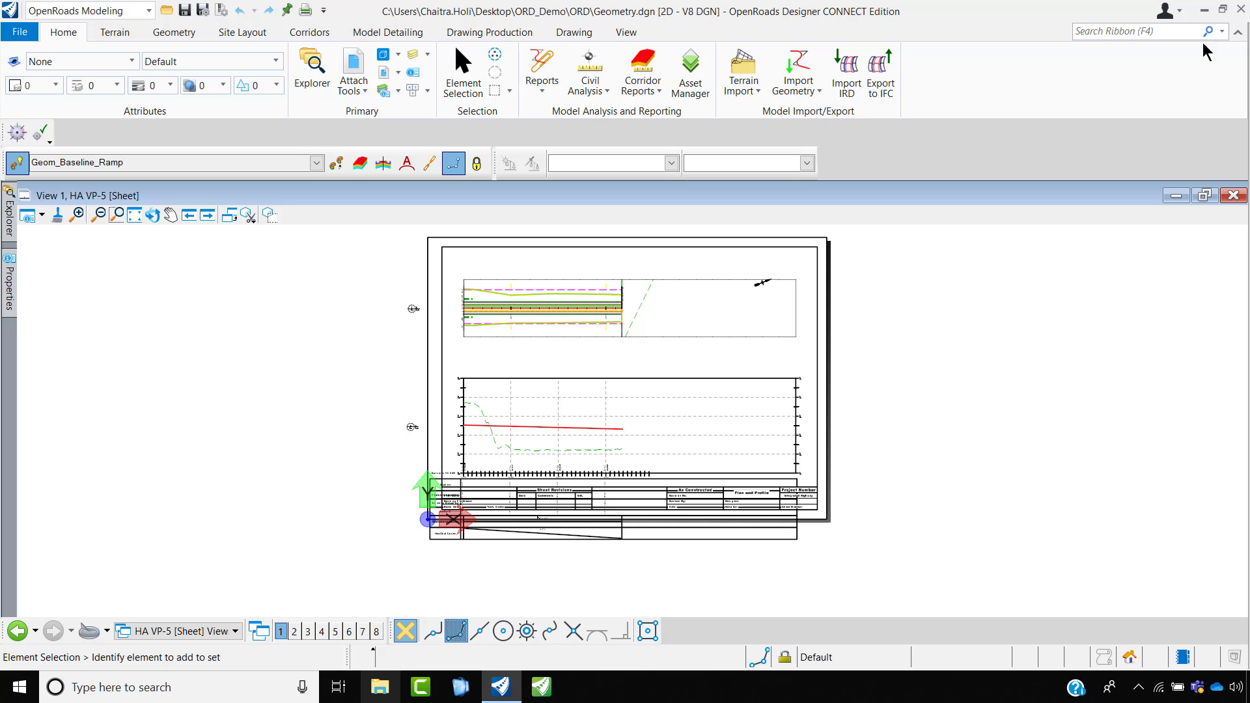
left_click(354, 68)
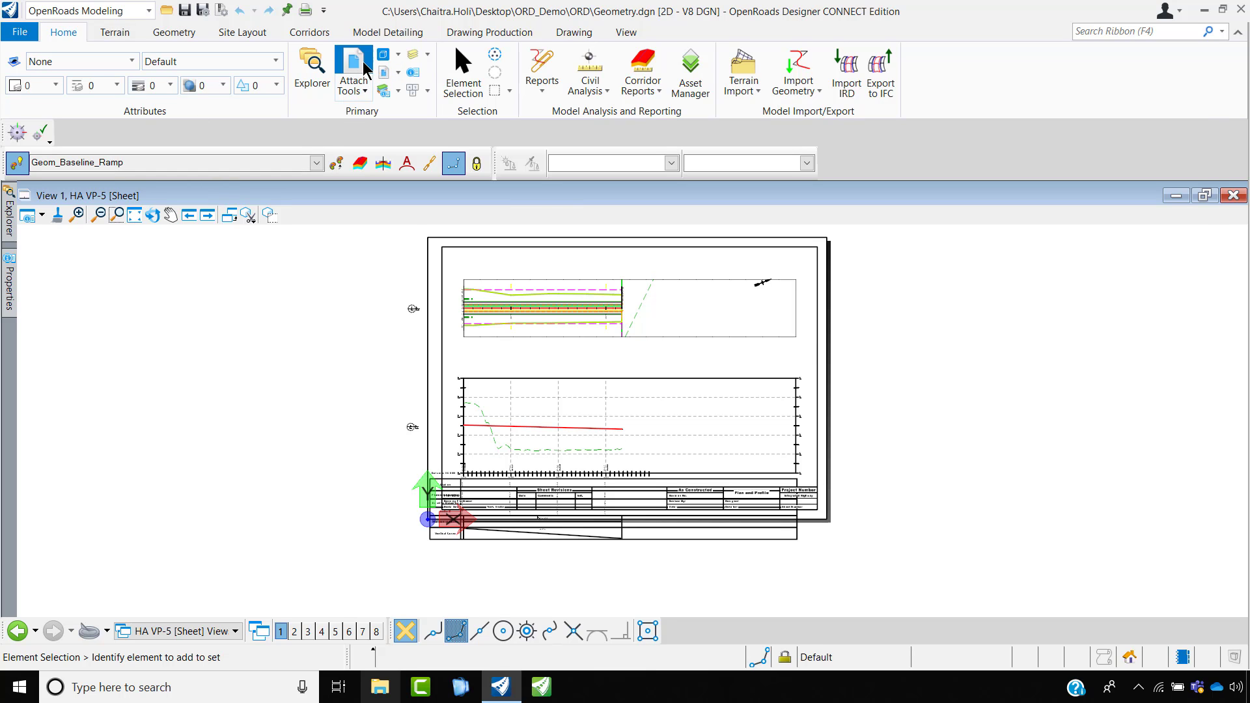
left_click_drag(898, 43, 248, 51)
scroll(879, 404, "down", 3)
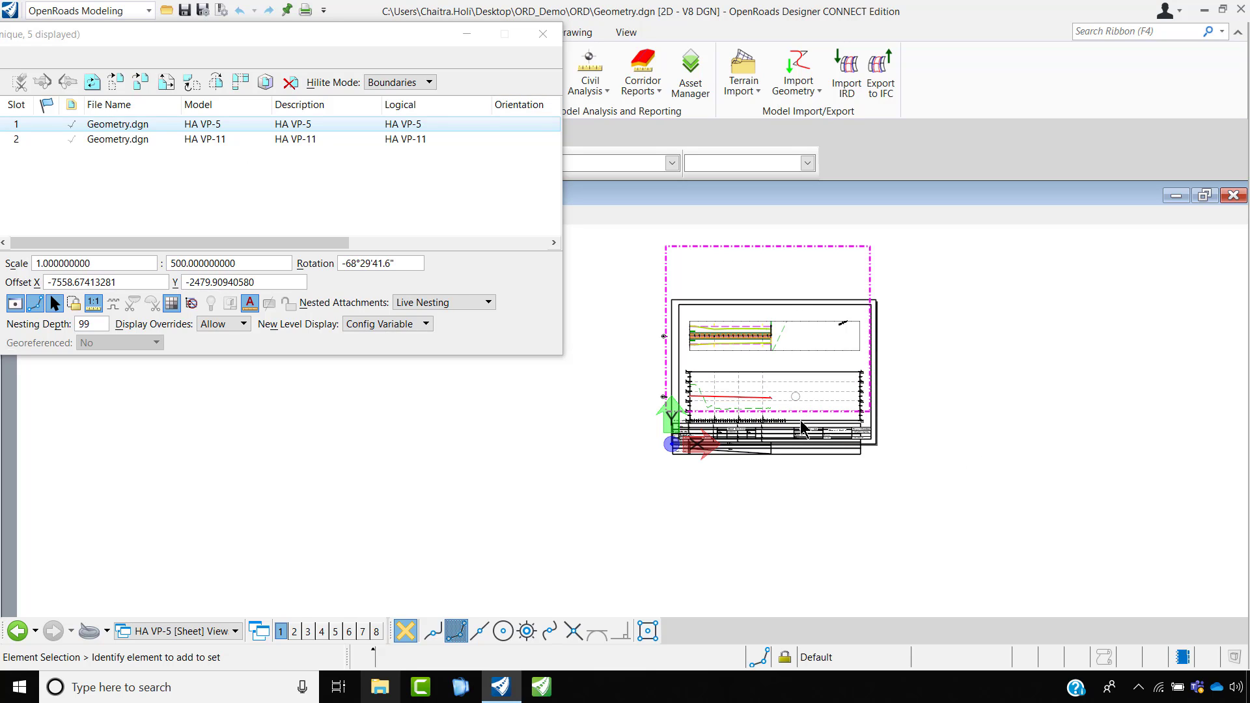
left_click(201, 140)
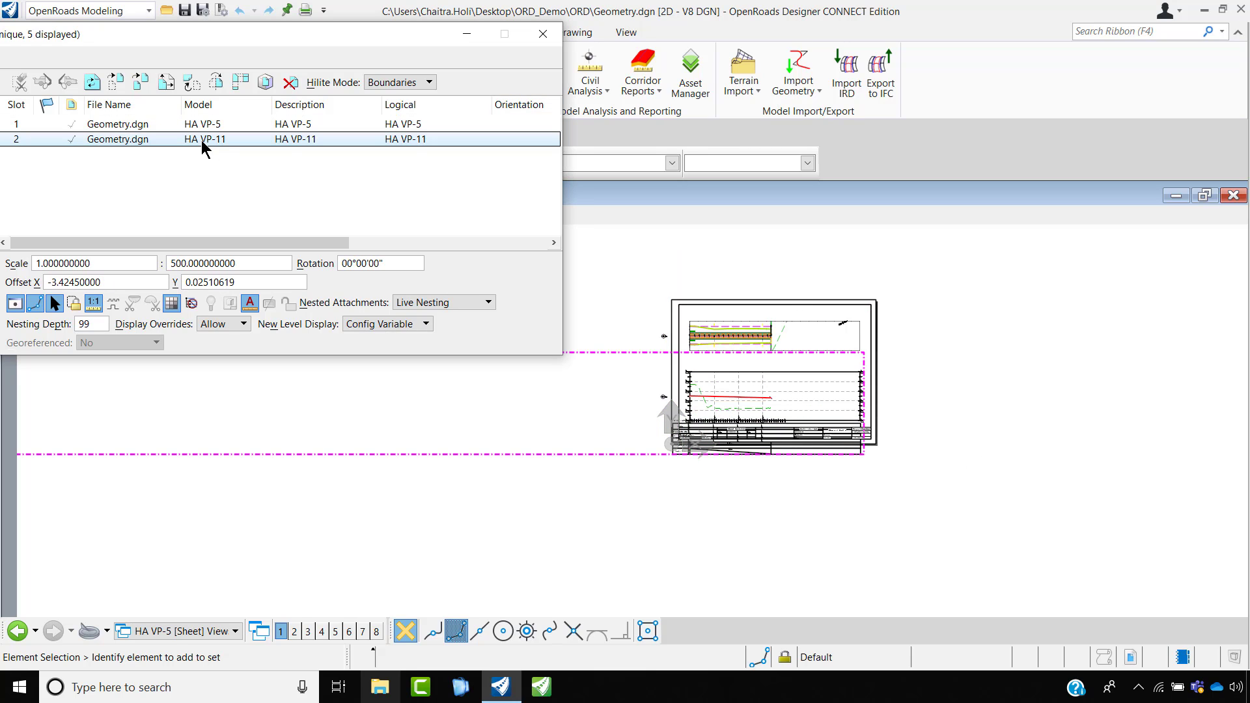
- Move the HA VP-11 profile reference together with its boundary upward on the HA VP-5 sheet
left_click(117, 83)
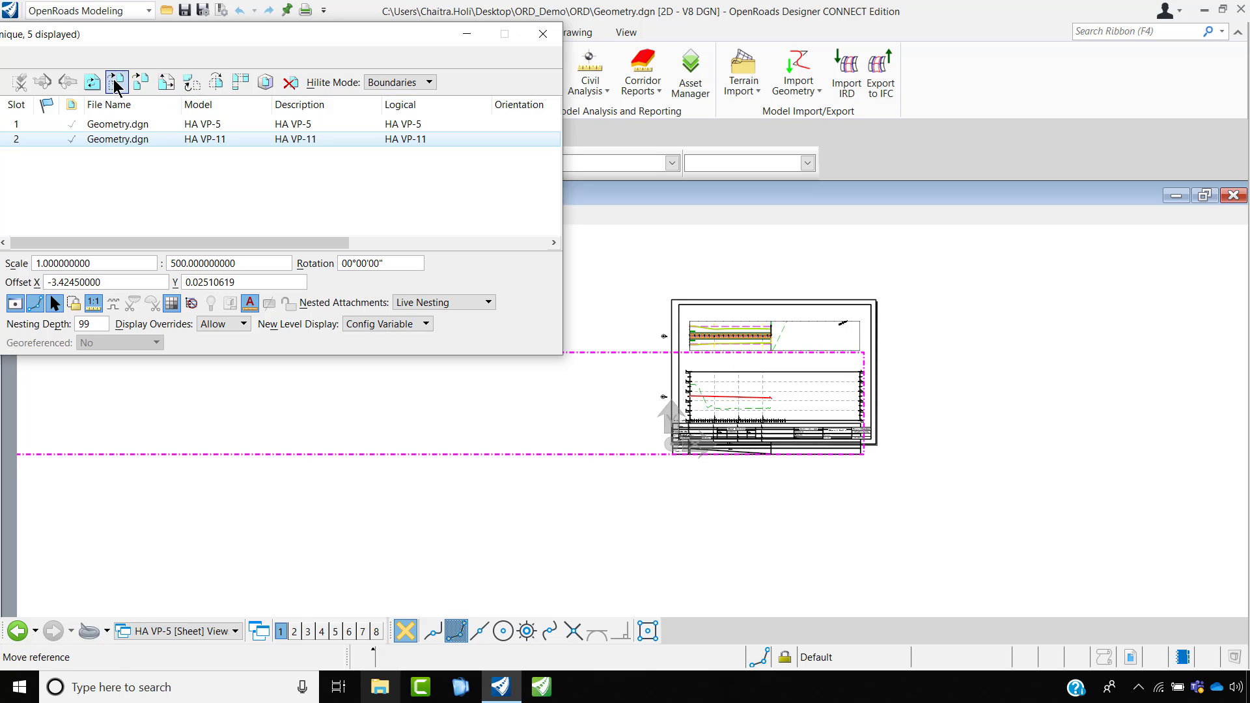
left_click(985, 365)
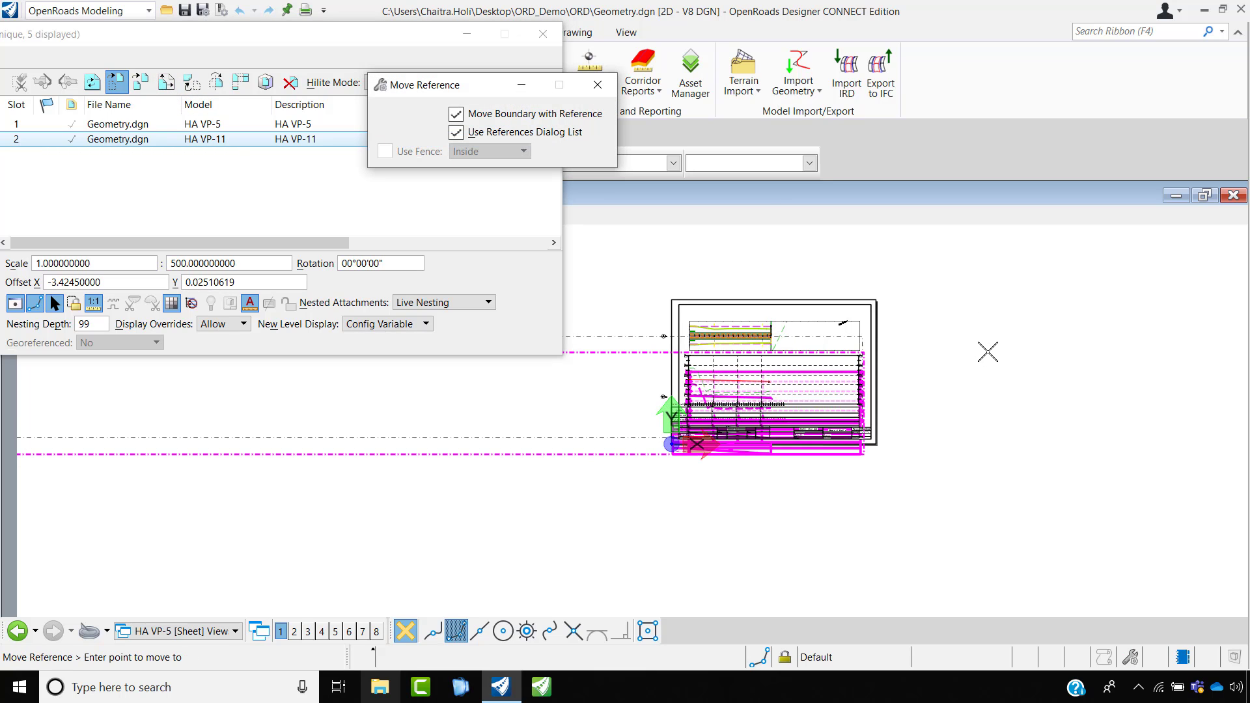
left_click(989, 355)
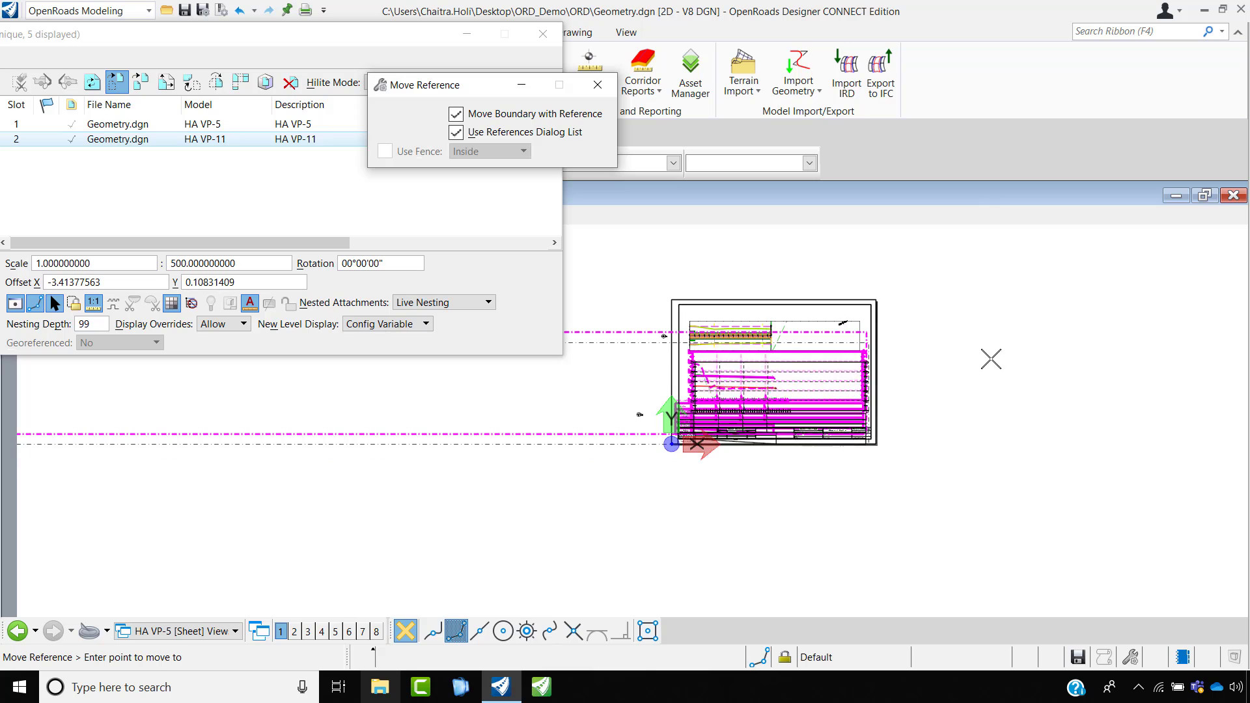
- Move the HA VP-5 plan reference up towards the upper border of the sheet frame, with its boundary included
left_click(202, 122)
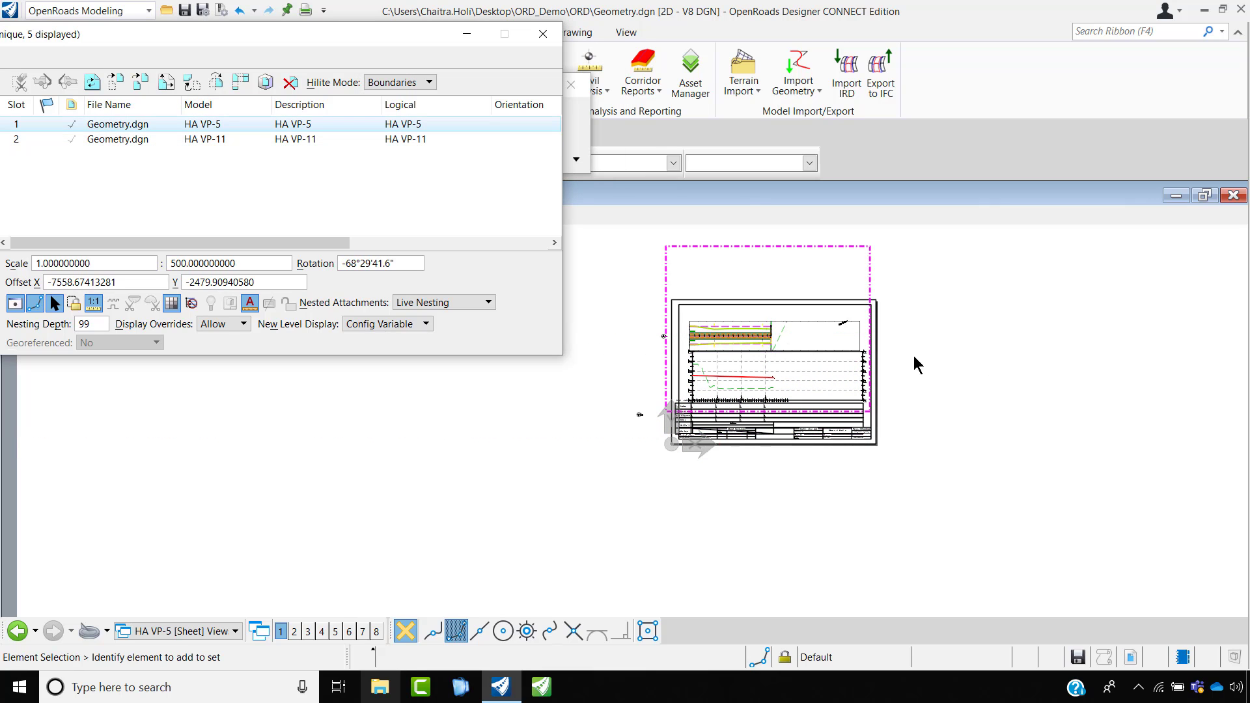
left_click(117, 82)
scroll(794, 314, "up", 2)
left_click(1012, 330)
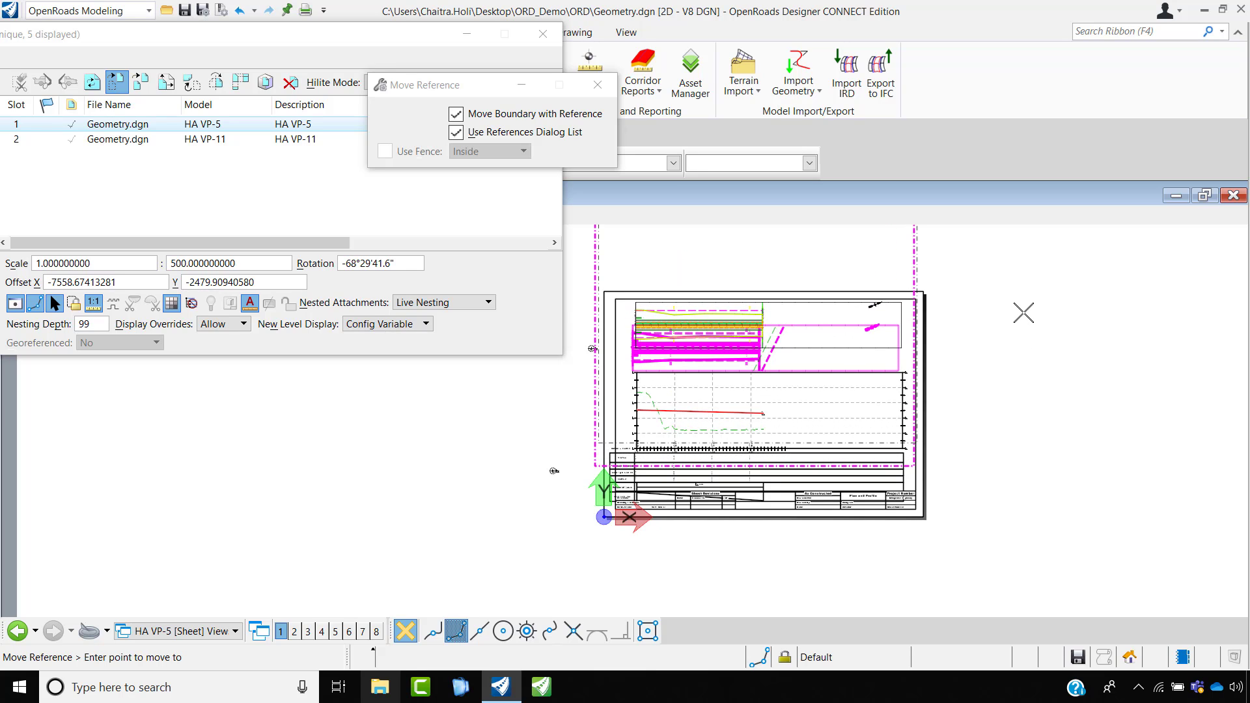
left_click(1023, 313)
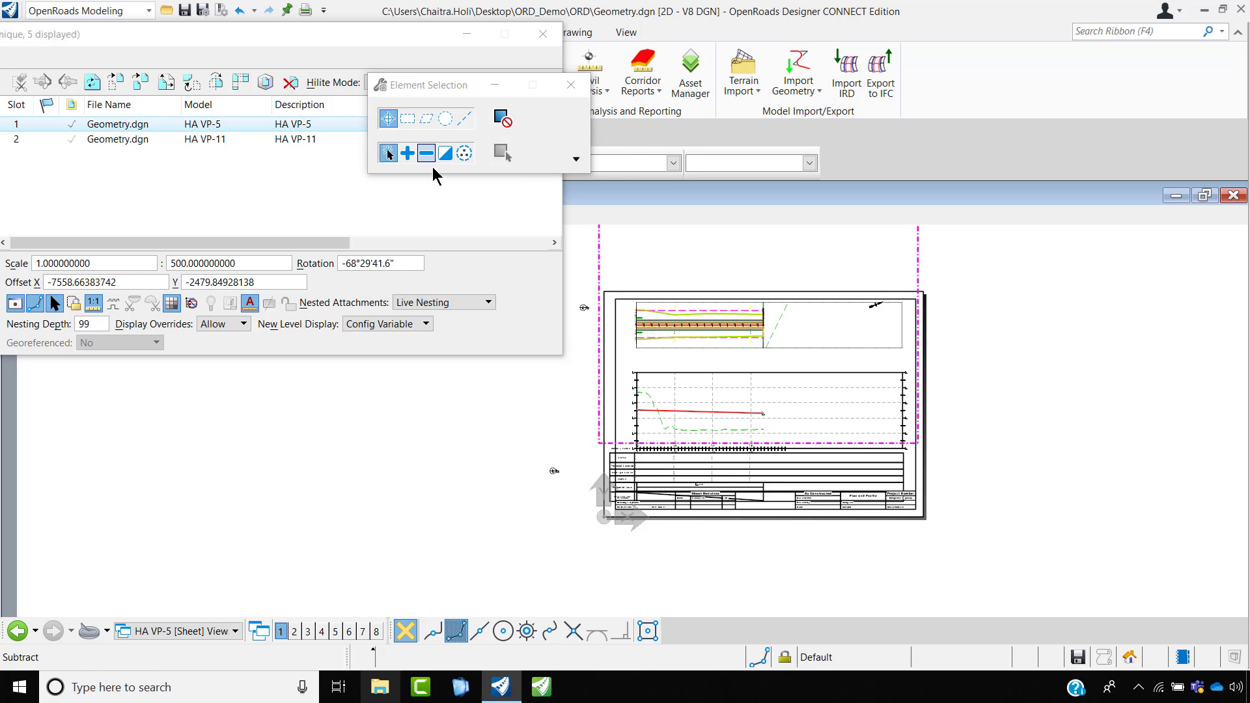
- Move the HA VP-11 profile reference further up so its data table clears the title block
left_click(174, 141)
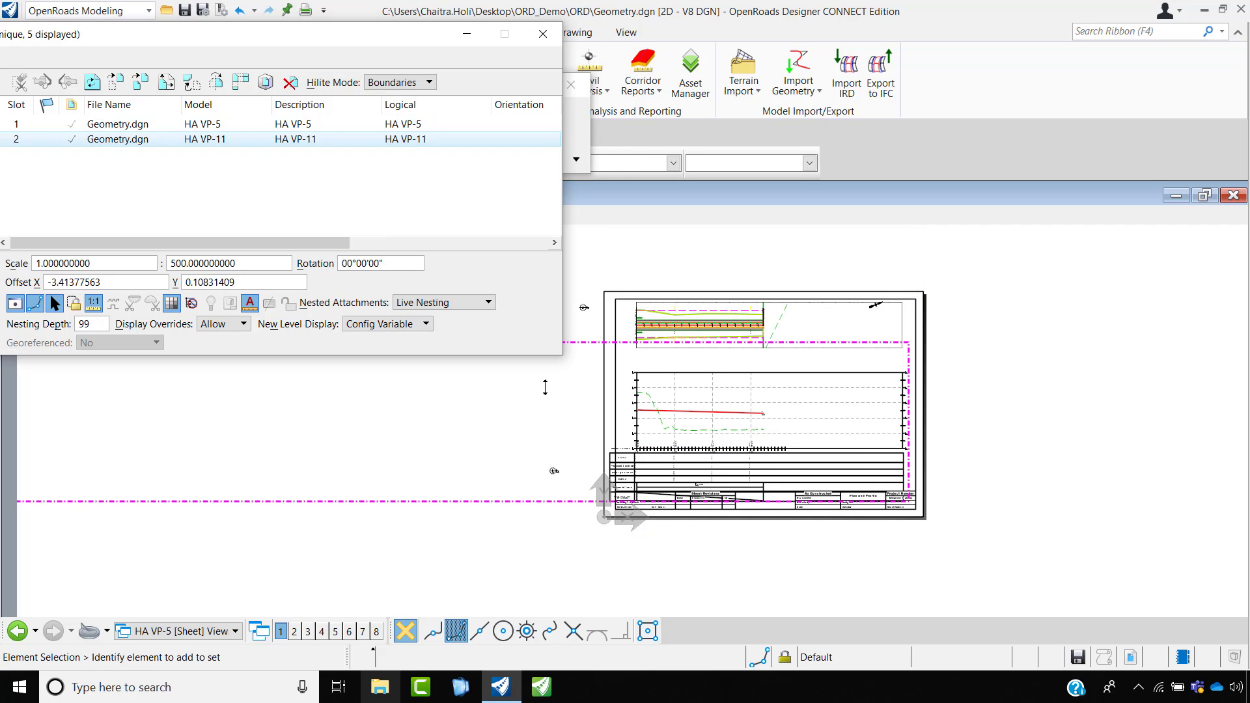
left_click(116, 82)
left_click(990, 432)
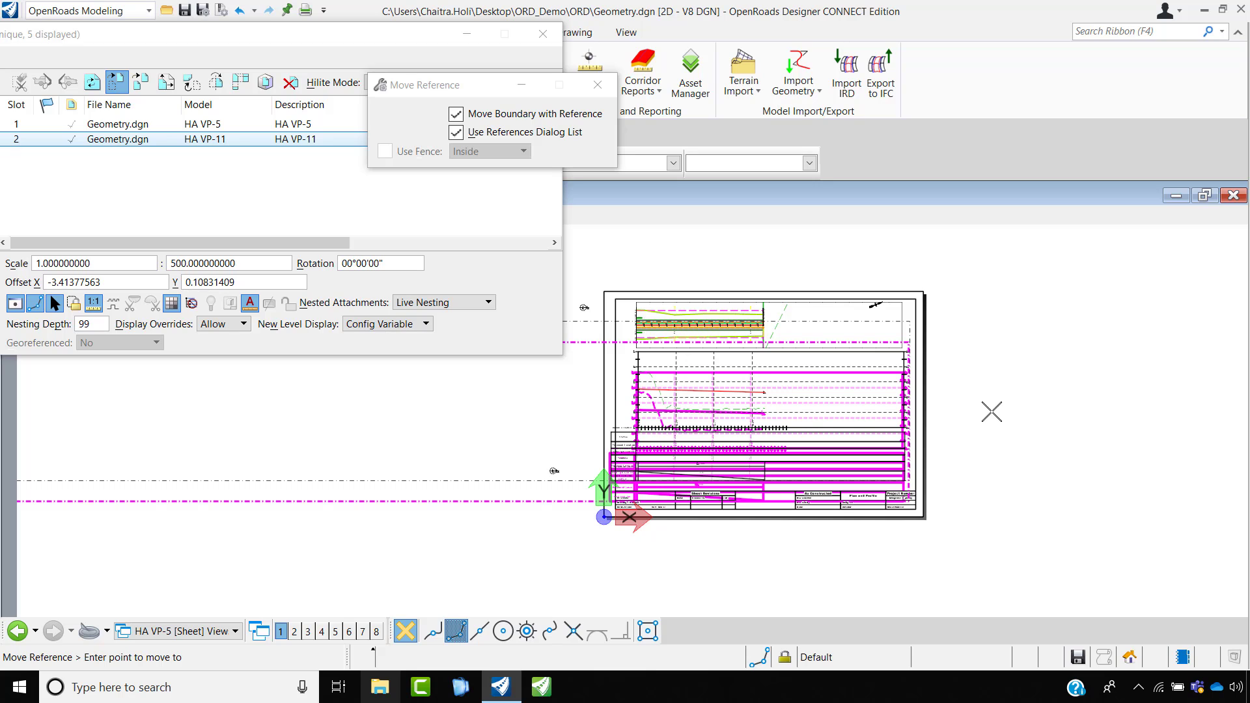
left_click(990, 411)
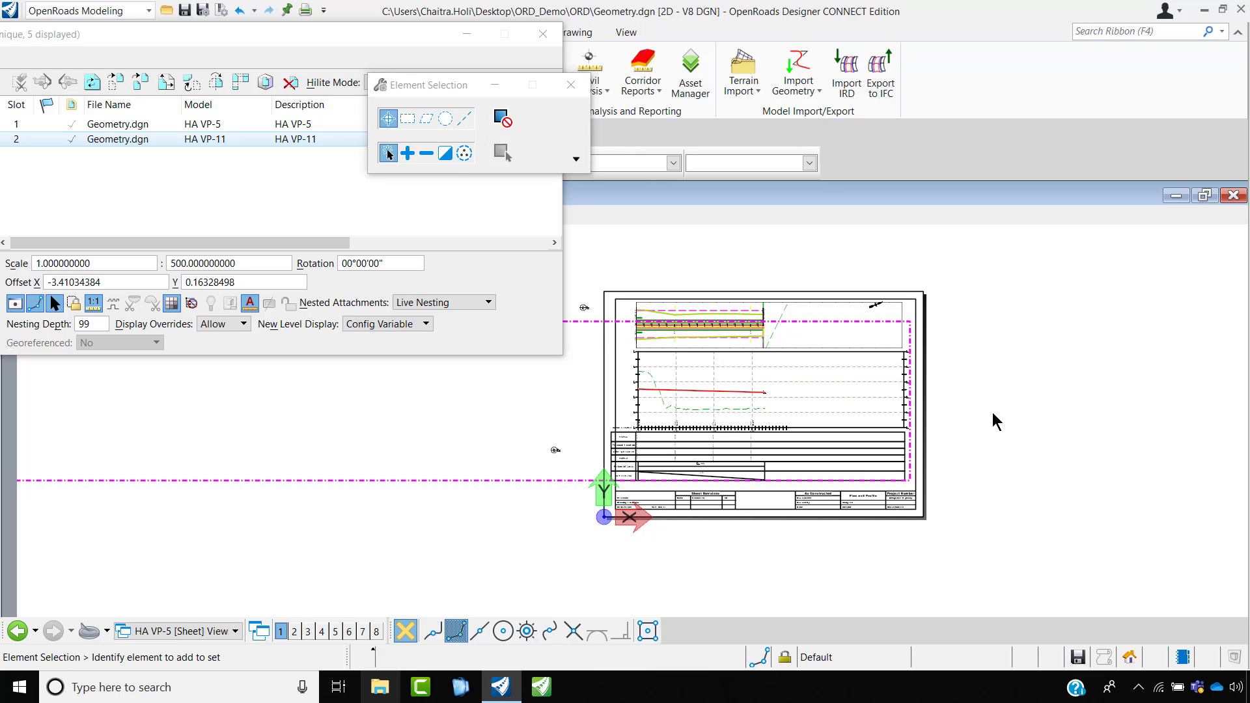
key("Escape")
- Shift the HA VP-11 profile reference slightly right to fit inside the sheet border, and close the reference attachments
left_click(526, 36)
scroll(709, 492, "up", 1)
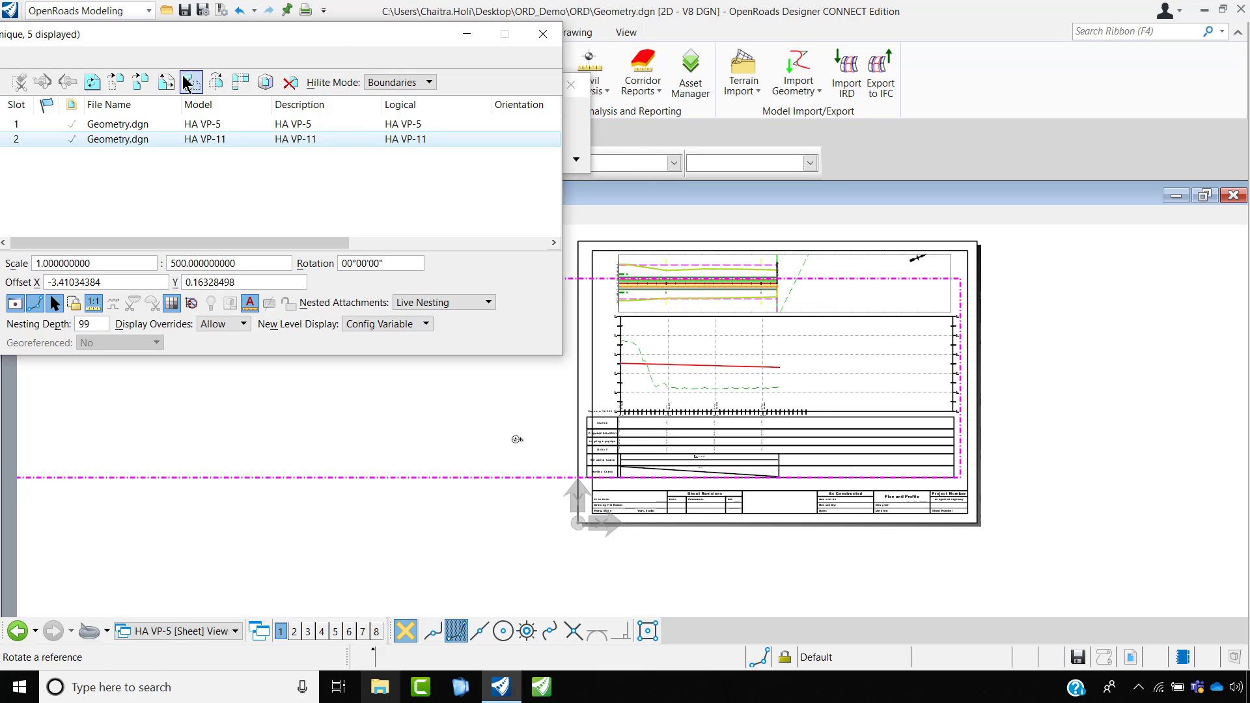
left_click(117, 82)
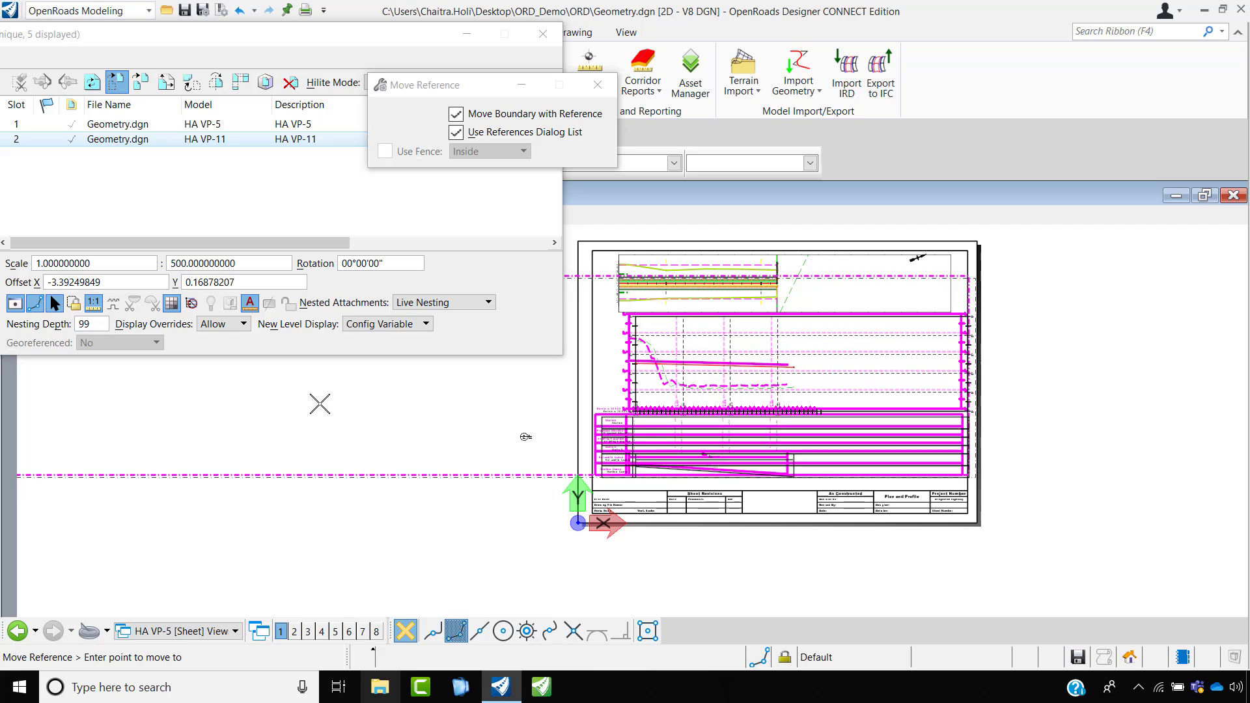
left_click(314, 401)
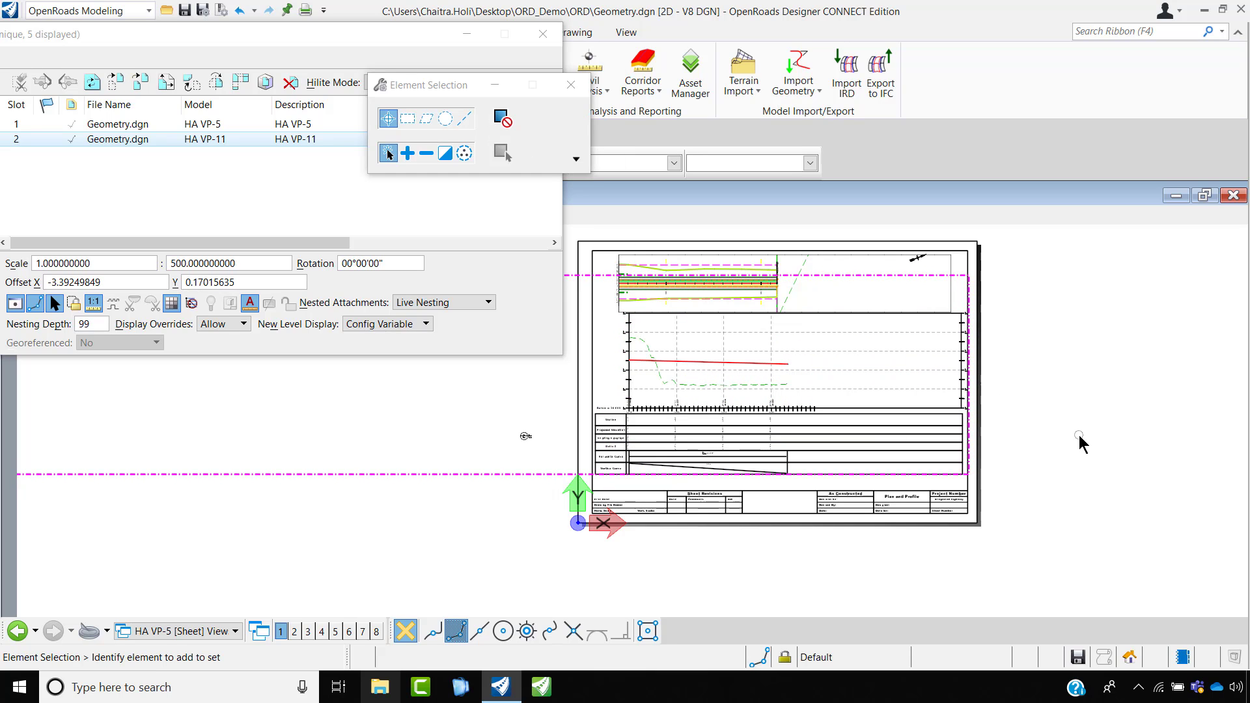
left_click(543, 34)
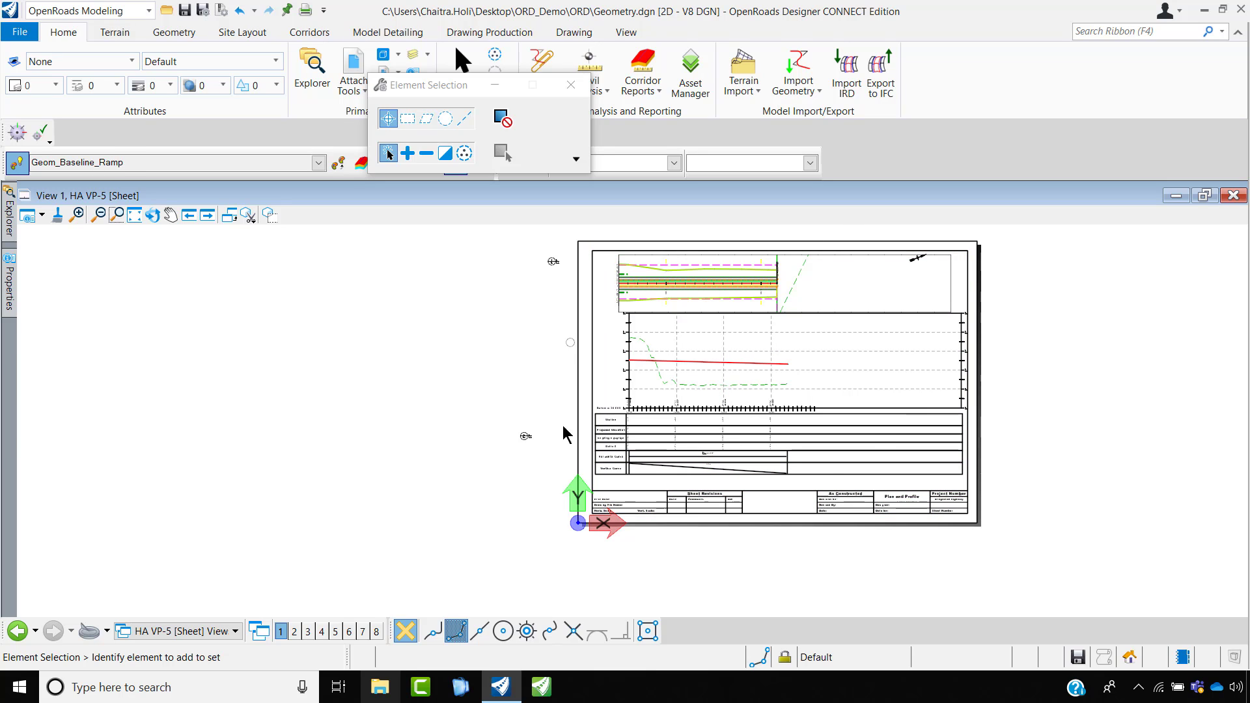
- Review the HA VP-11 and HA VP-10 profile drawings and the HA VP-2 plan drawing
left_click(235, 631)
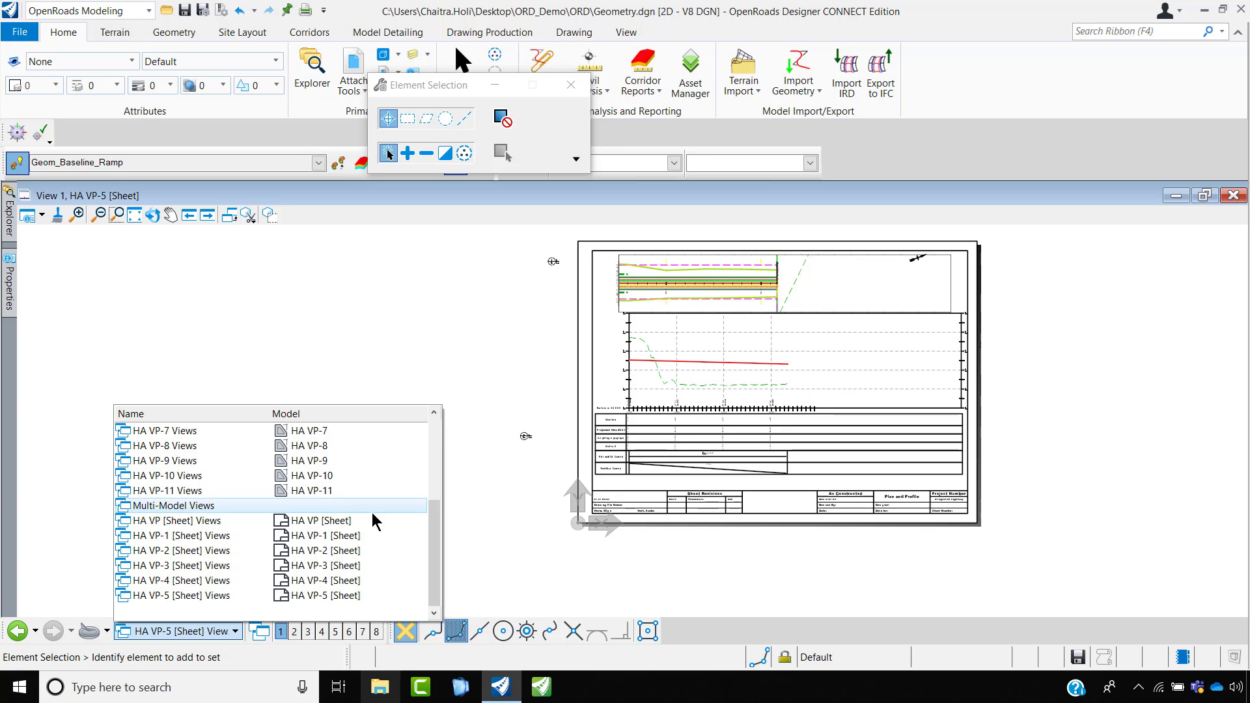
scroll(350, 507, "up", 2)
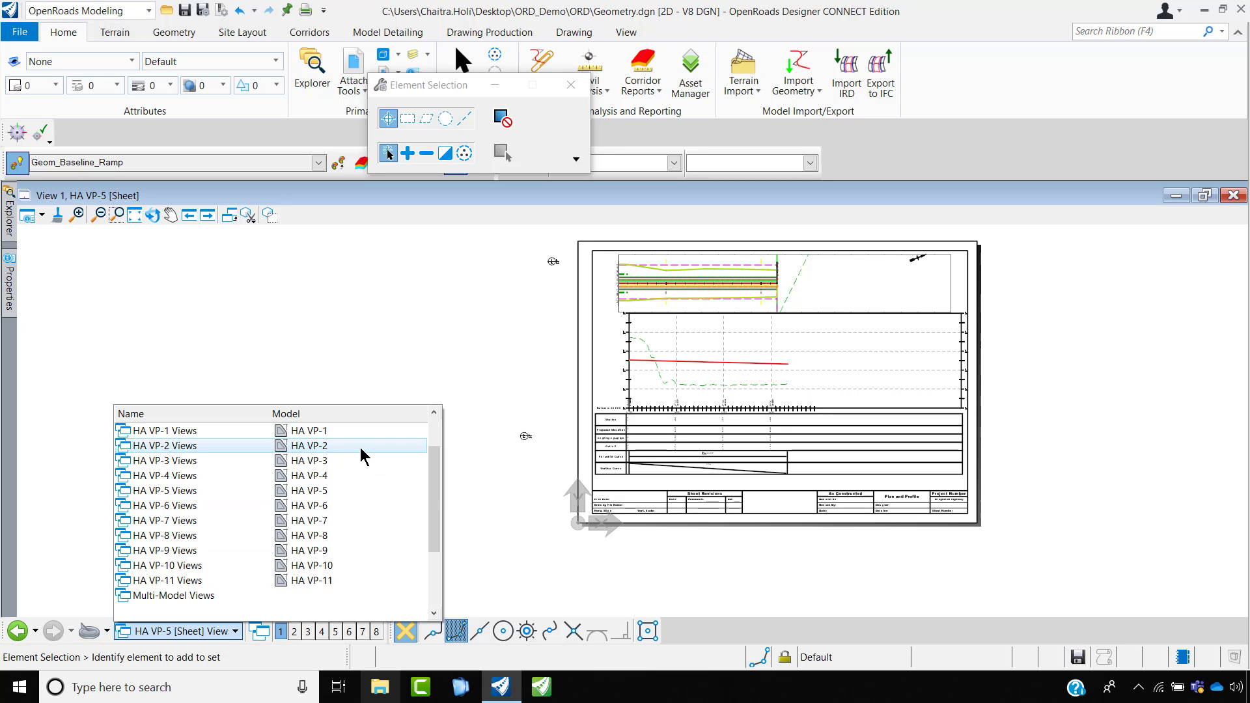
left_click(356, 580)
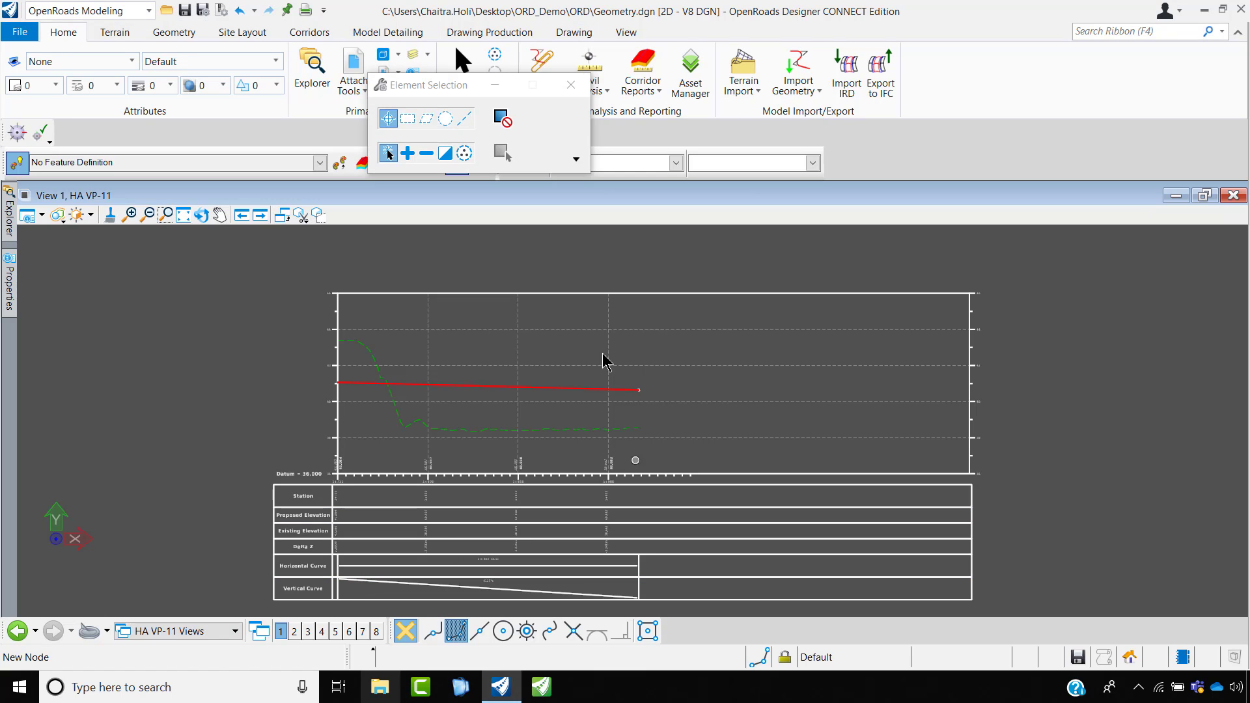
left_click(231, 635)
left_click(285, 564)
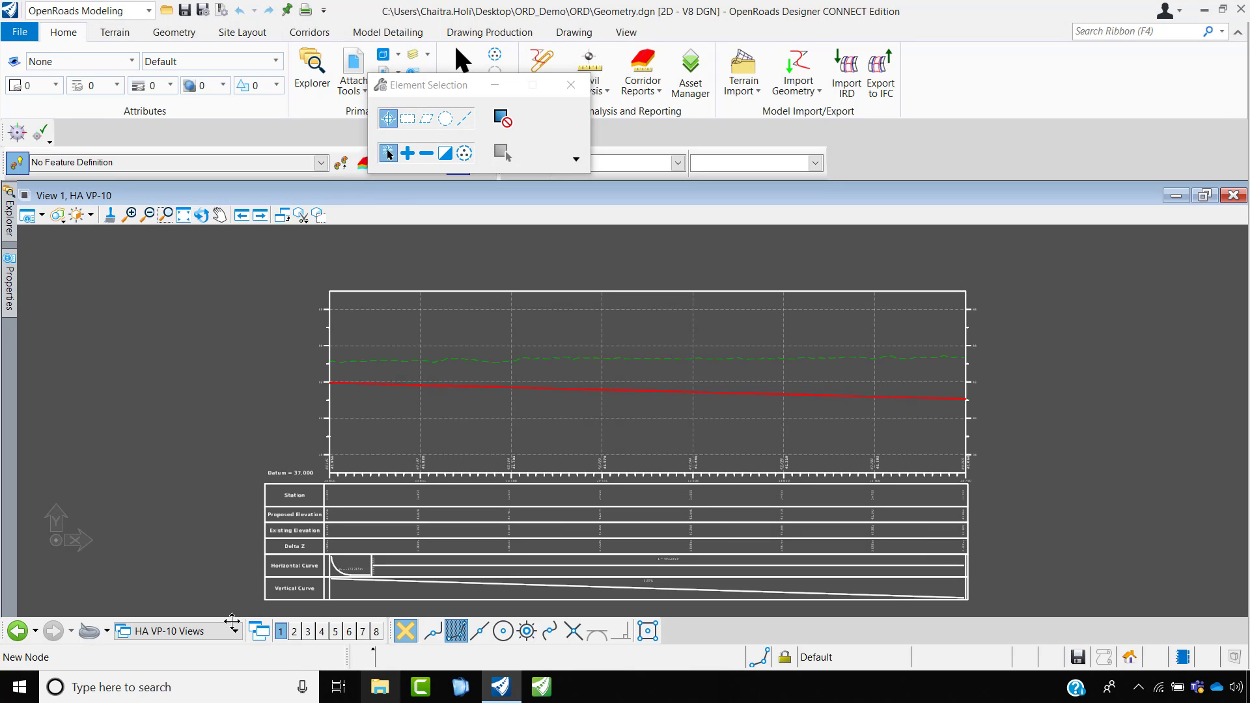
left_click(235, 630)
scroll(345, 505, "up", 1)
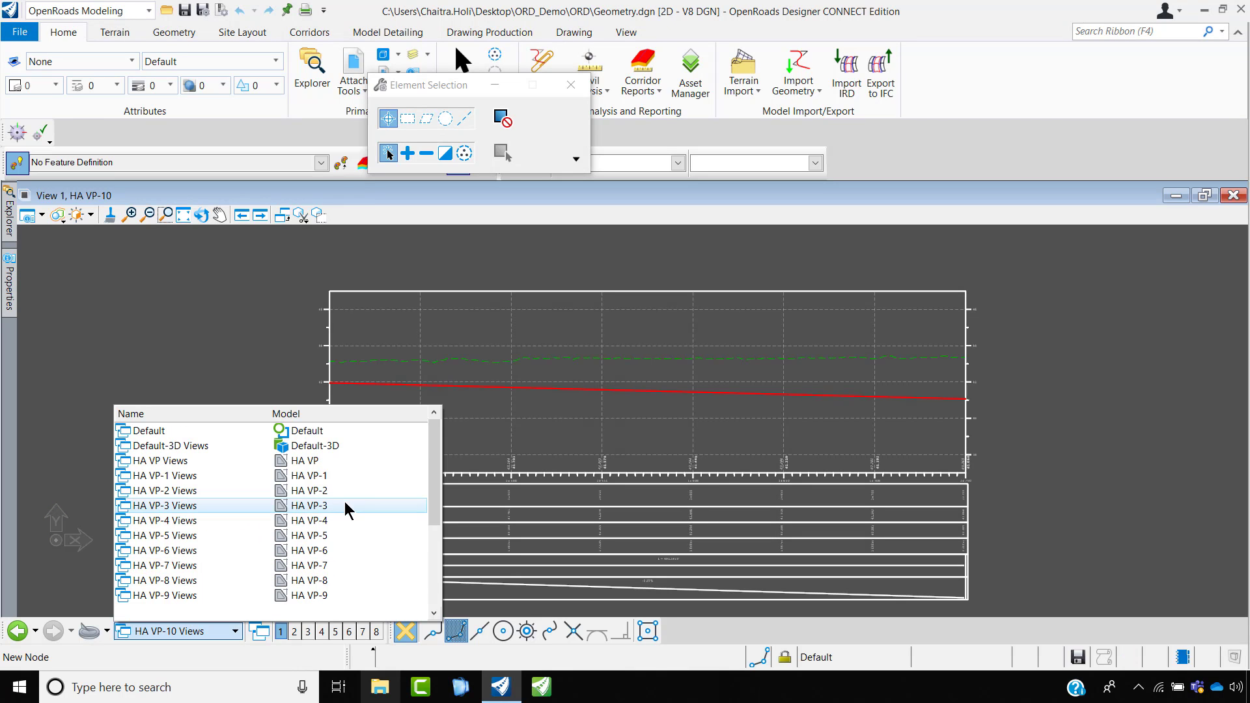
left_click(354, 490)
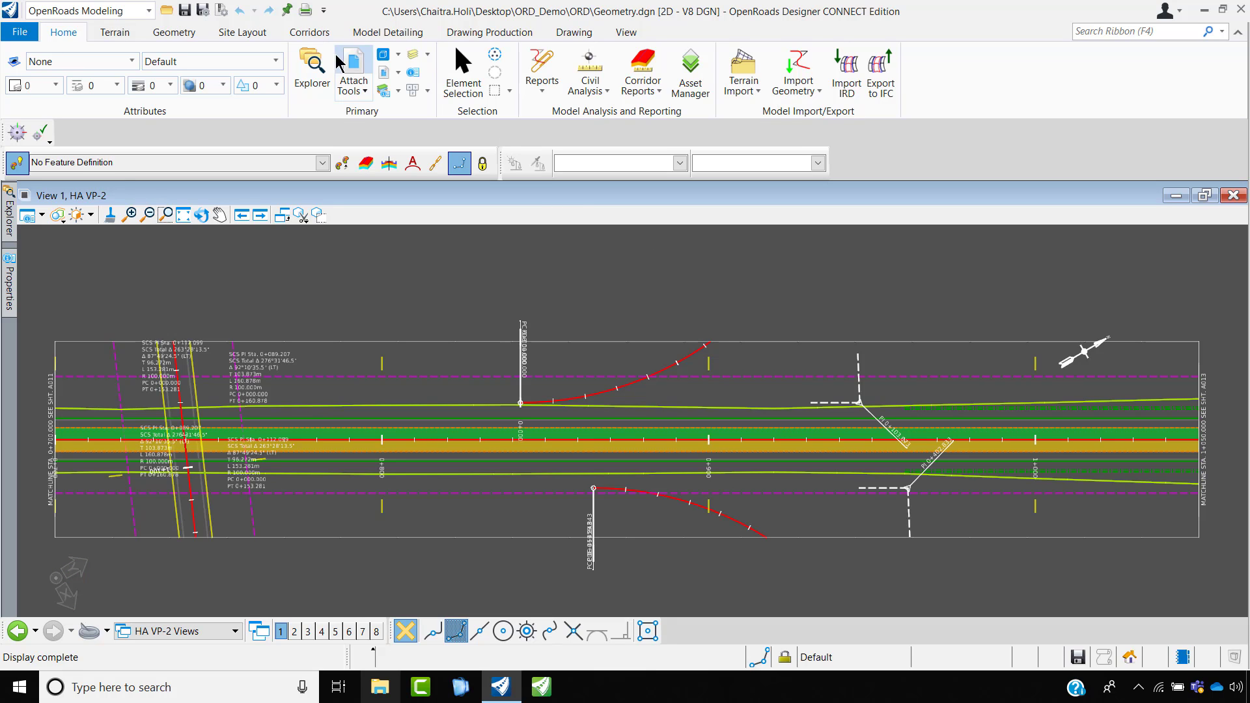
- Open the reference attachments of the HA VP-2 drawing and toggle the display of its Default model reference
left_click(352, 69)
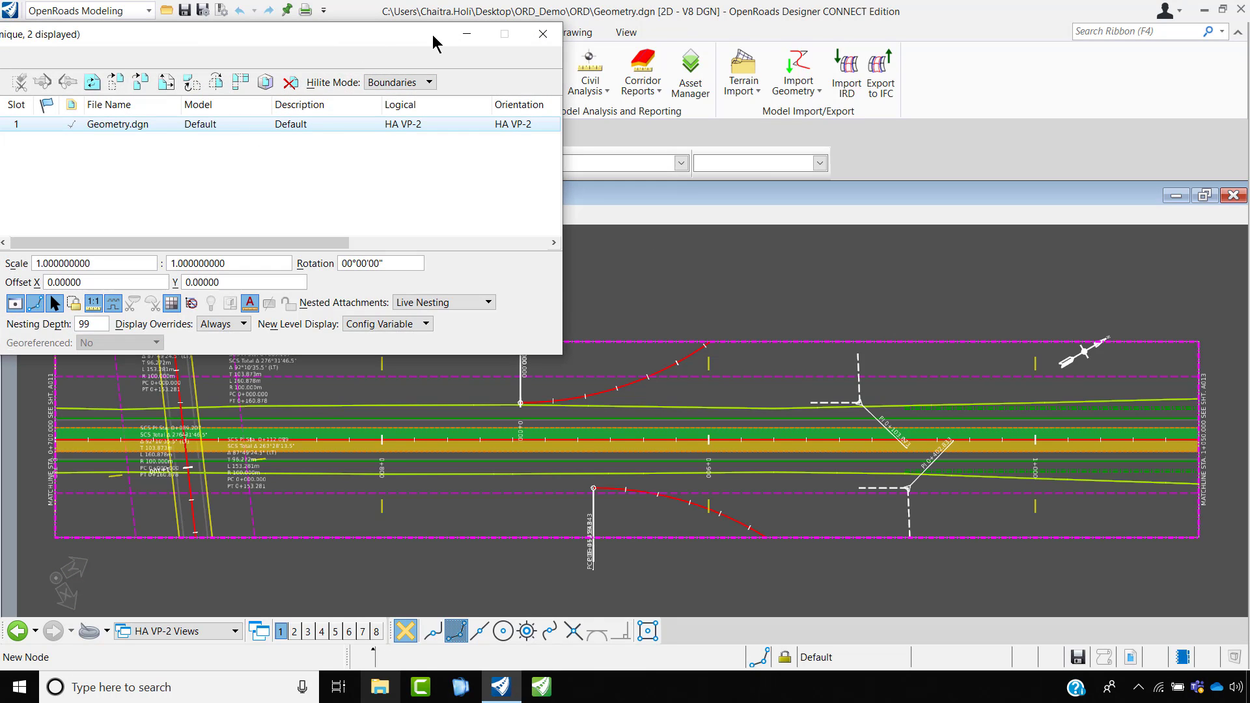
left_click_drag(388, 38, 663, 6)
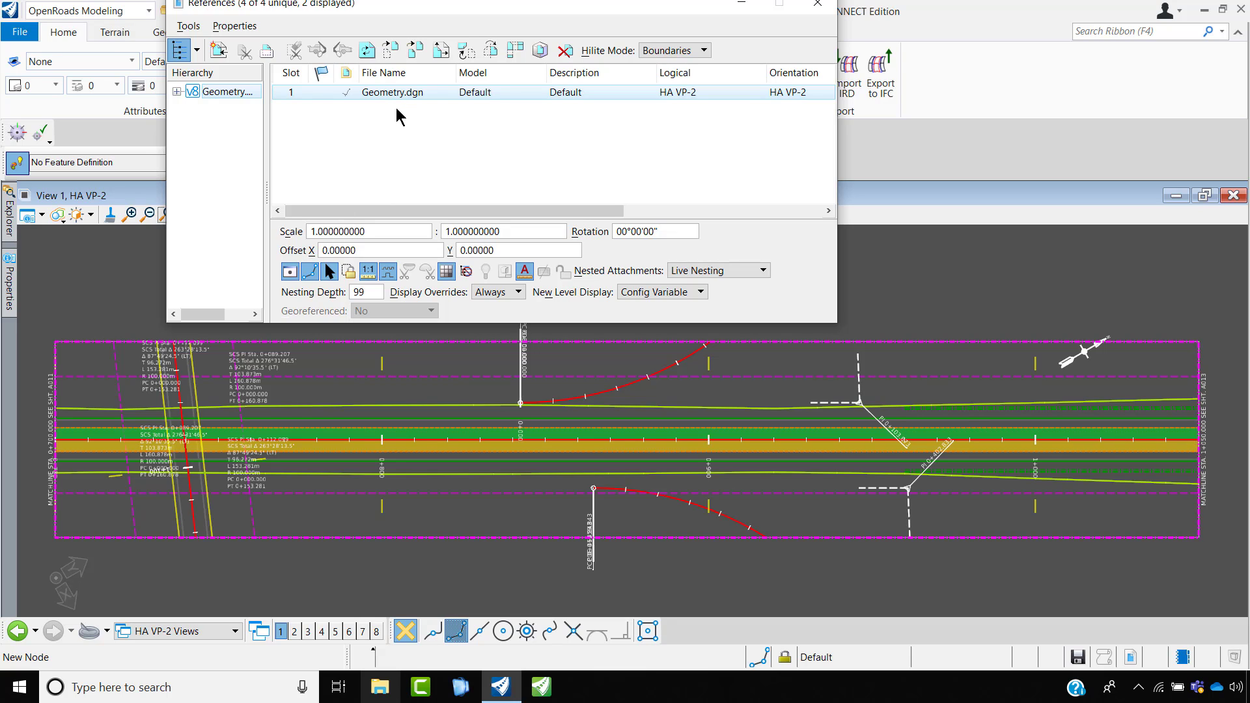
left_click(290, 271)
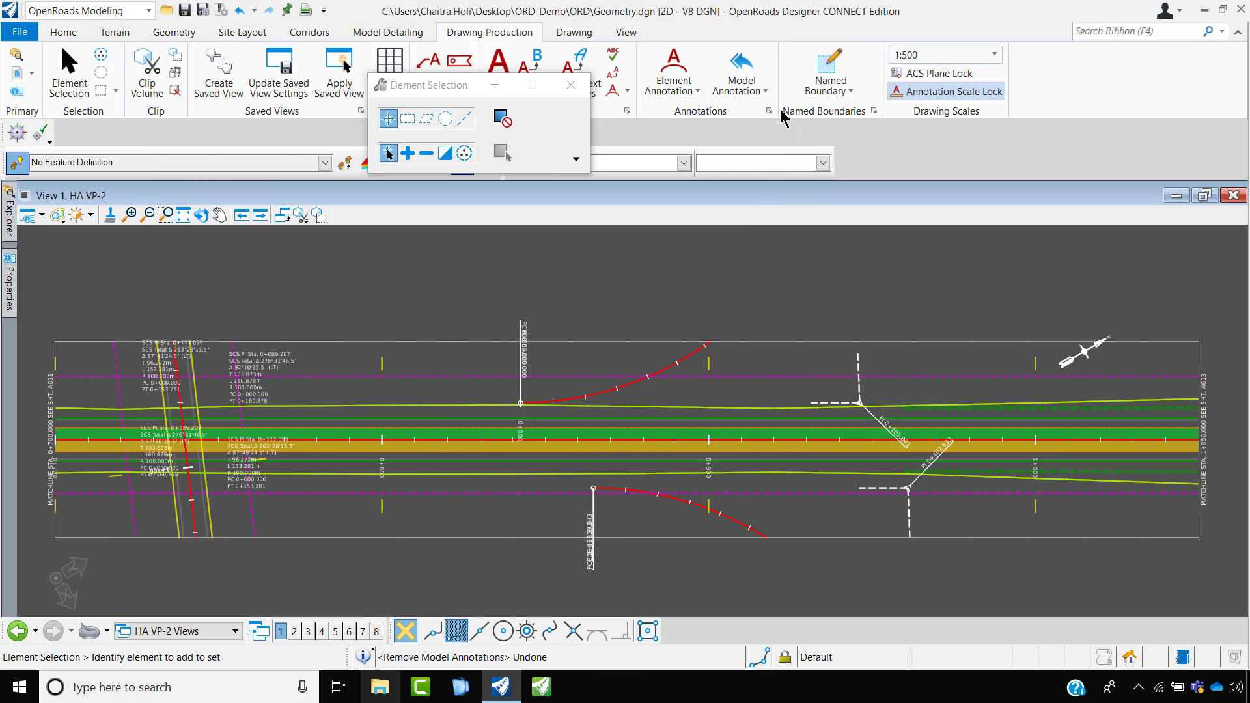
- Remove the model annotations from the HA VP-2 drawing only, with All Drawing Models set to No
left_click(765, 94)
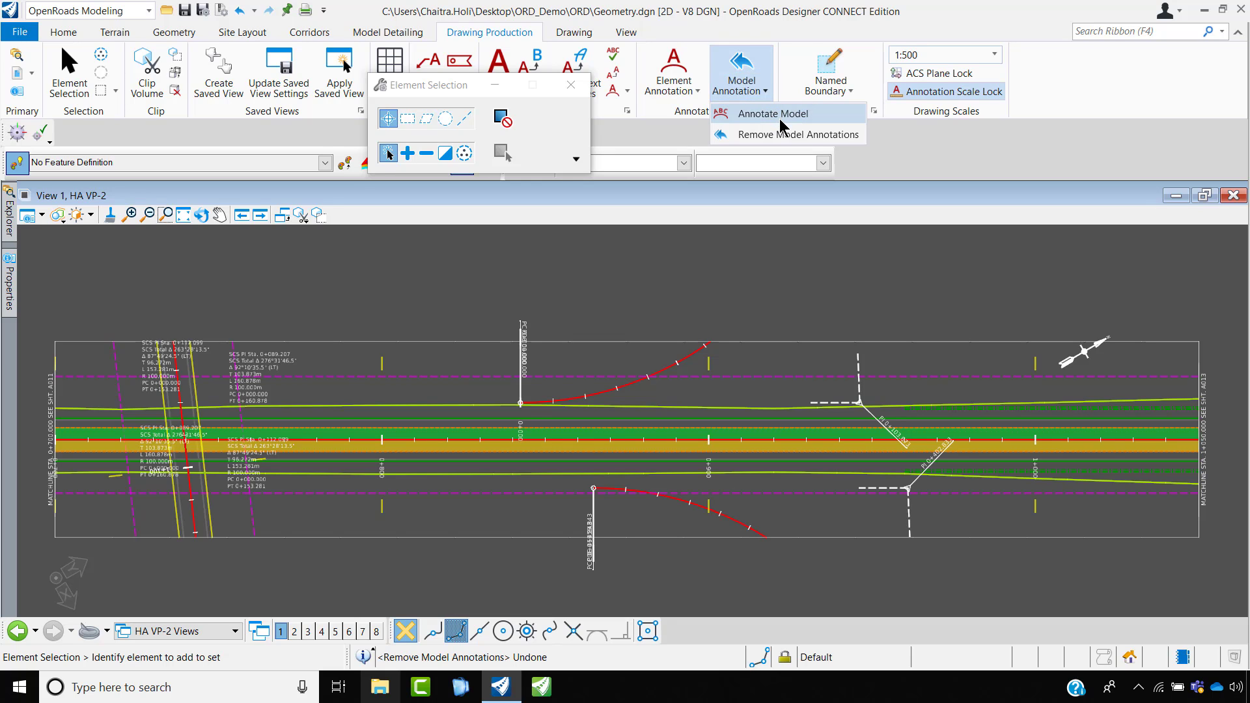
left_click(781, 134)
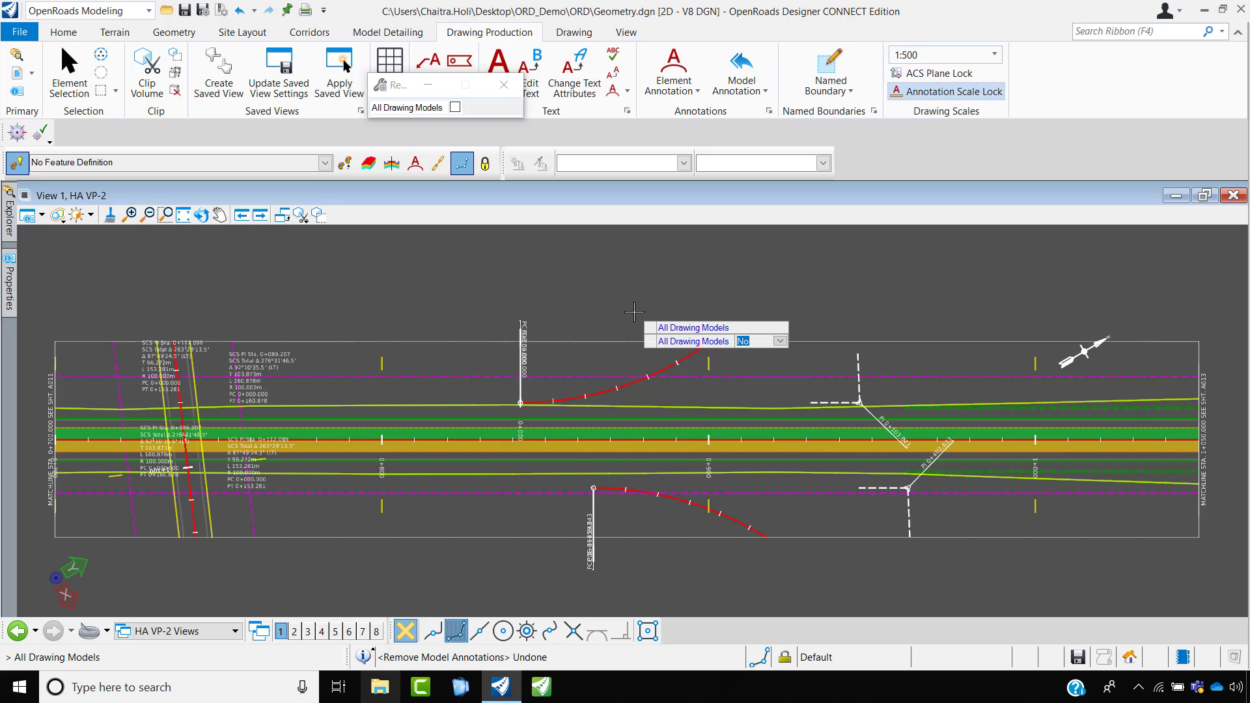
left_click(641, 320)
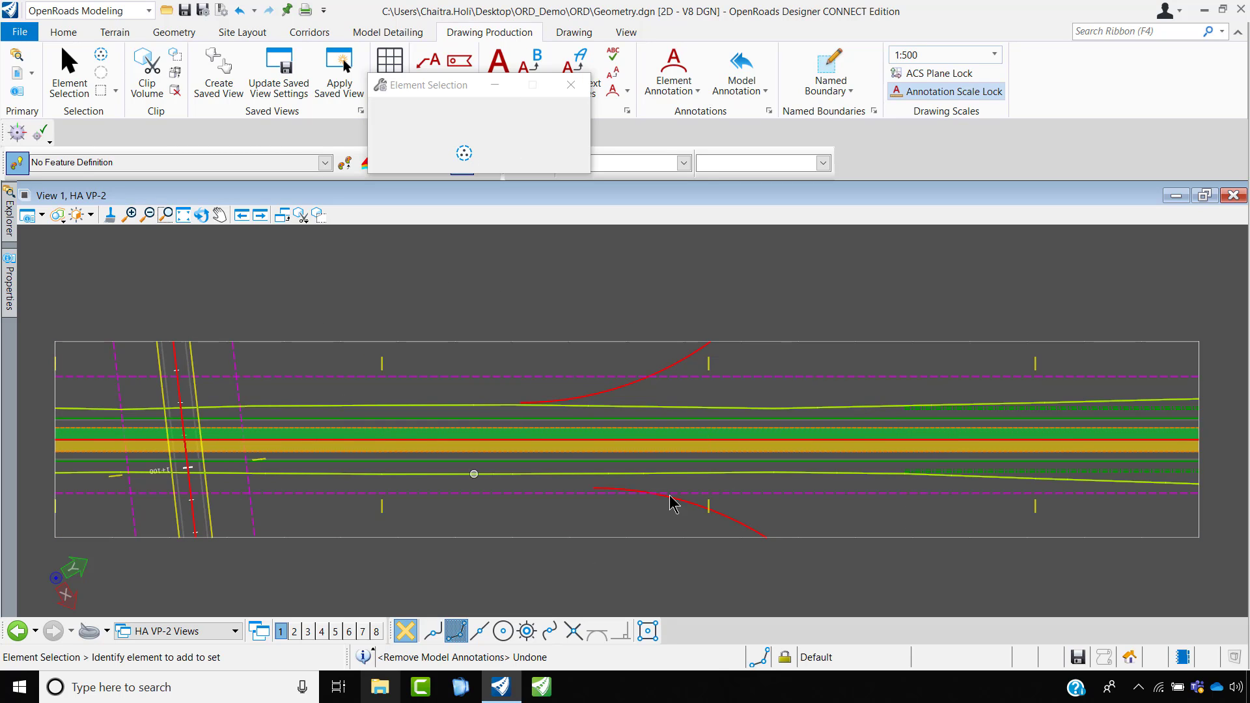
- Open the HA VP-3 plan drawing to check its annotations, and return to the Default model
left_click(235, 630)
left_click(332, 506)
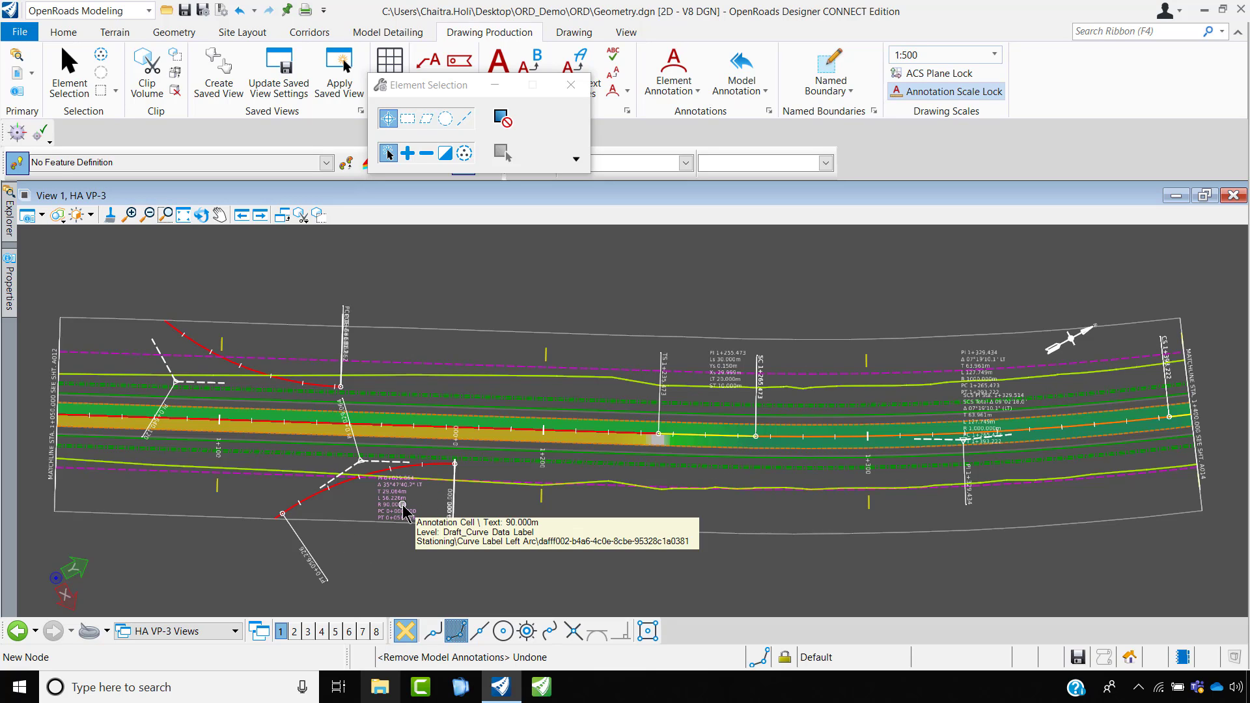
left_click(234, 633)
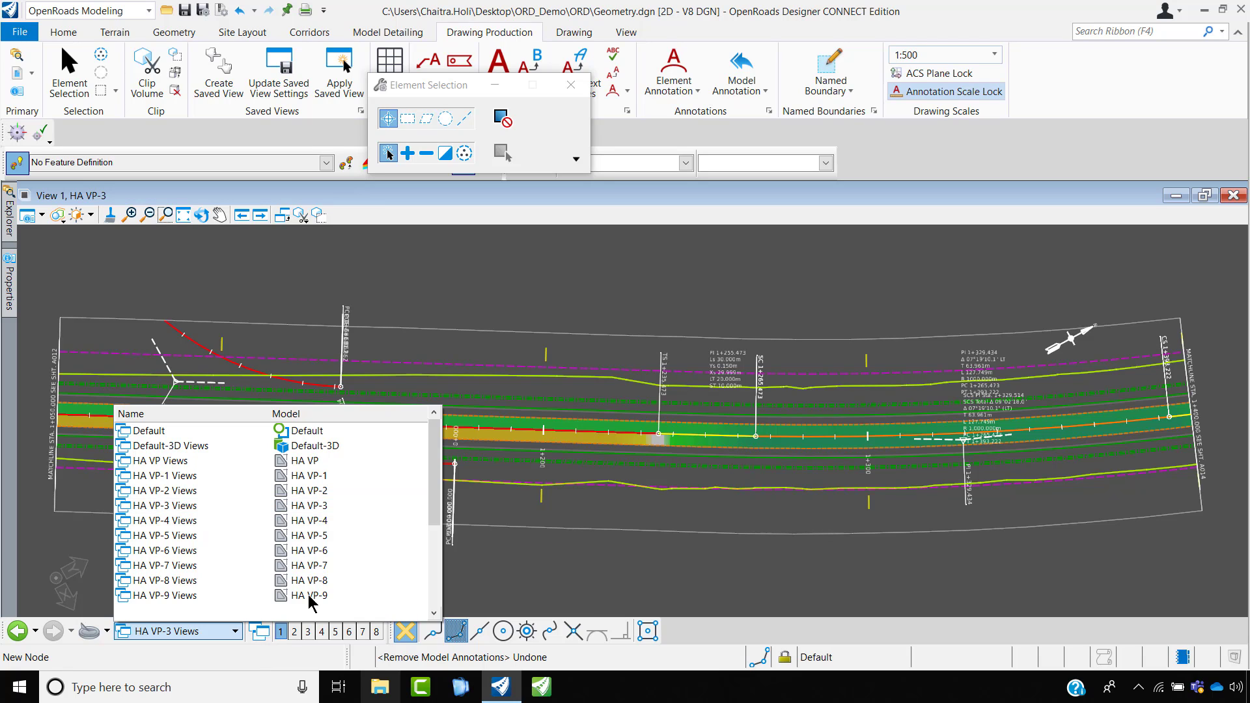
left_click(201, 431)
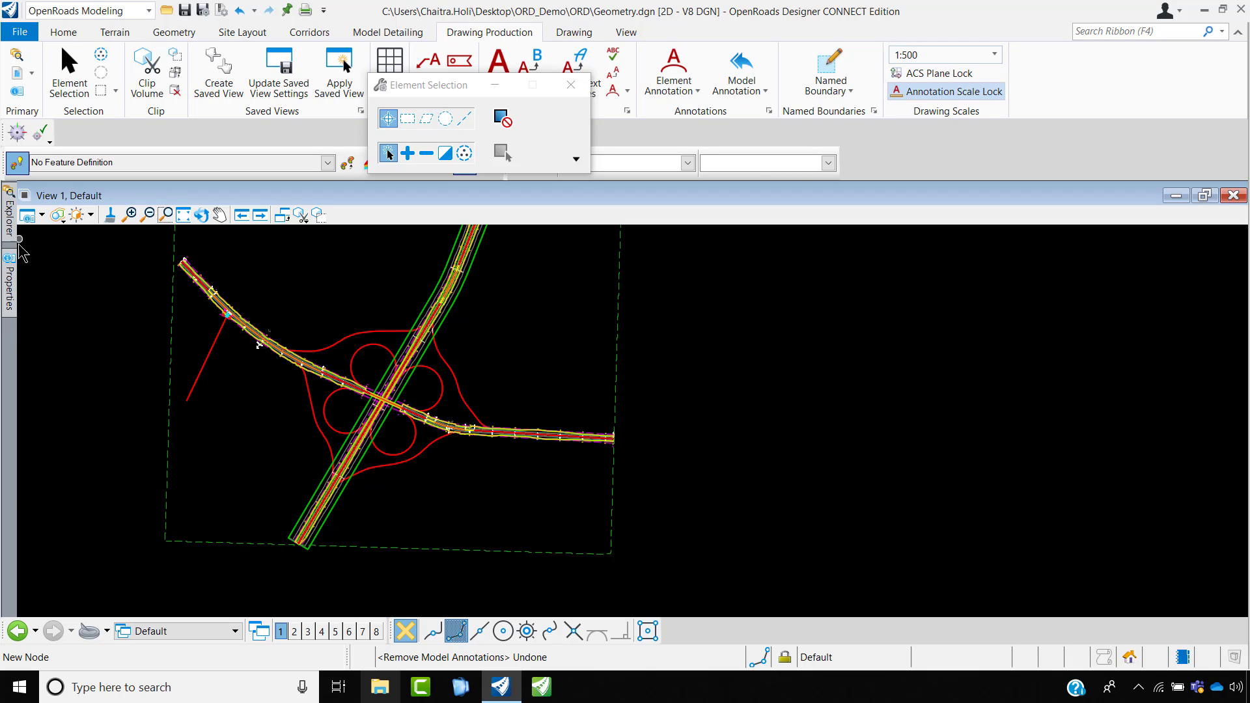
- Examine the Training-Metric sheet index in the Explorer, including the drawings under sheet A015 HA VP-5
mouse_move(9, 236)
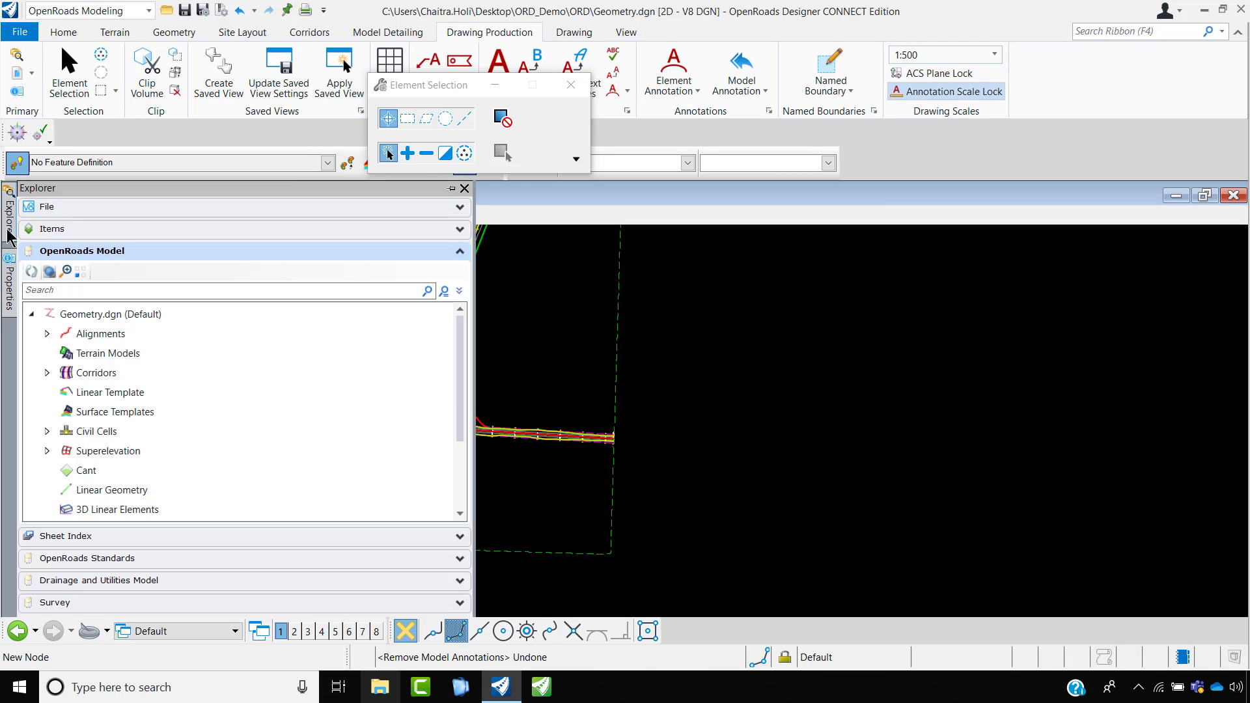
left_click(447, 252)
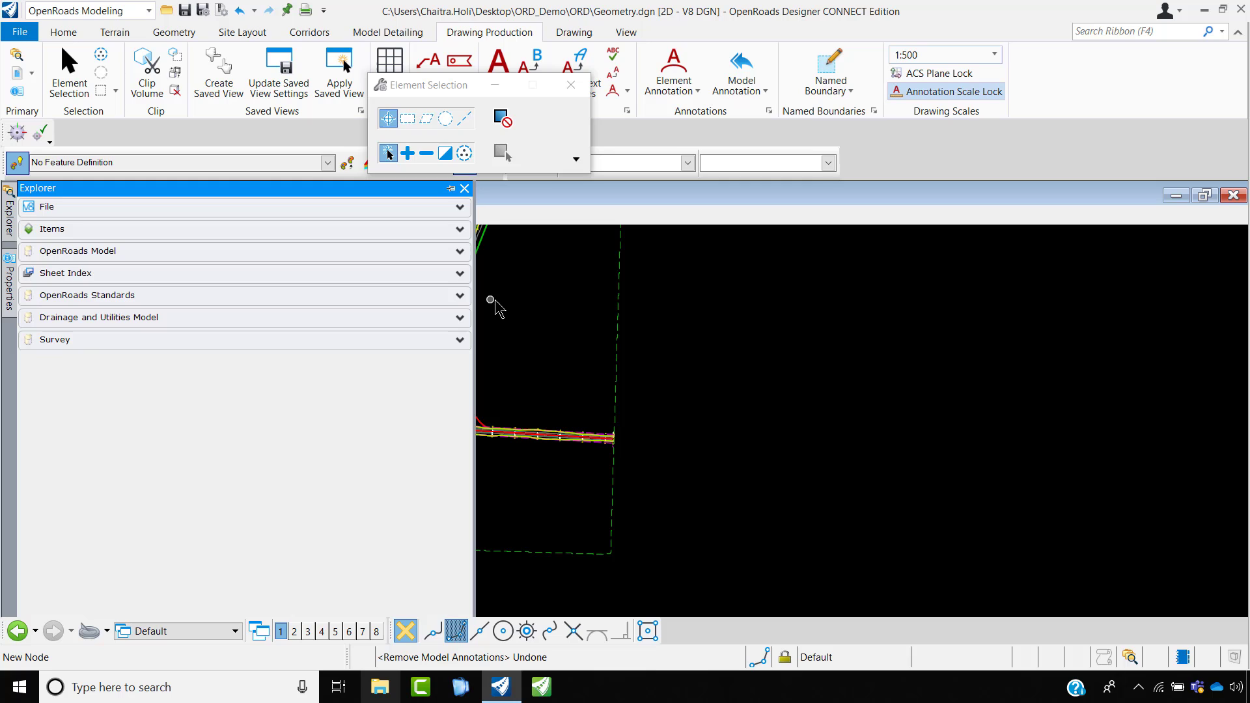
left_click(460, 274)
left_click(30, 317)
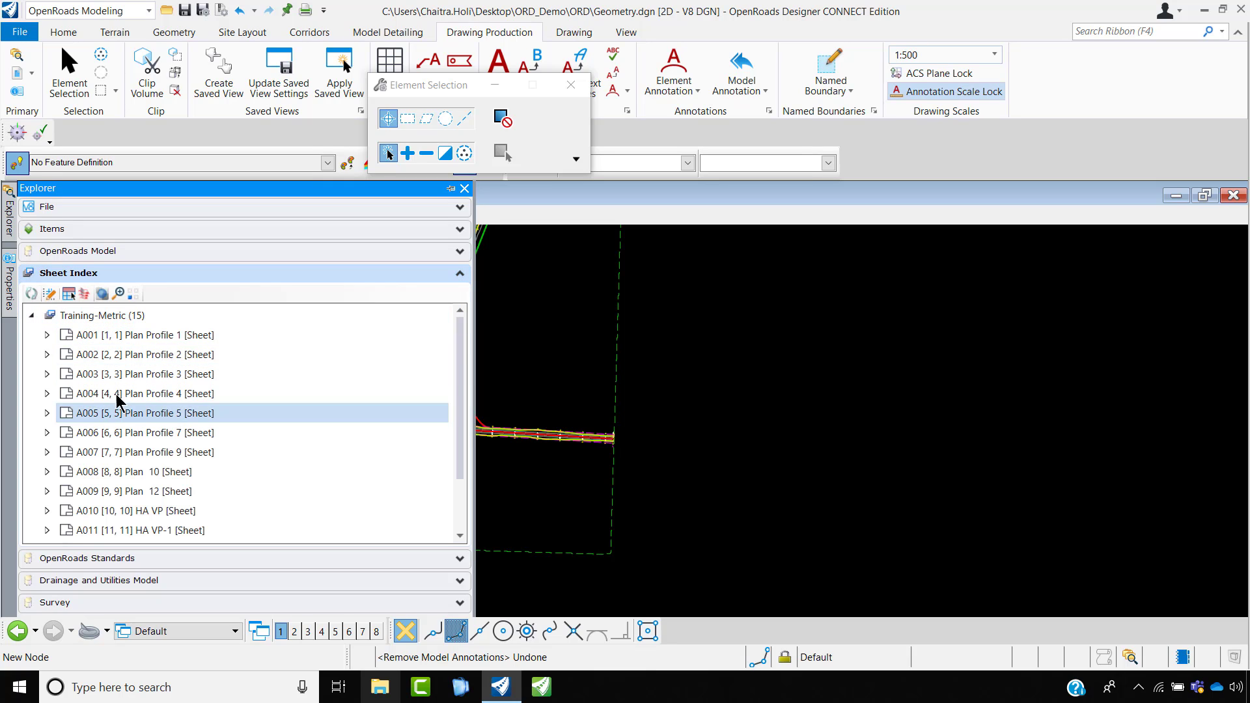
scroll(154, 500, "down", 2)
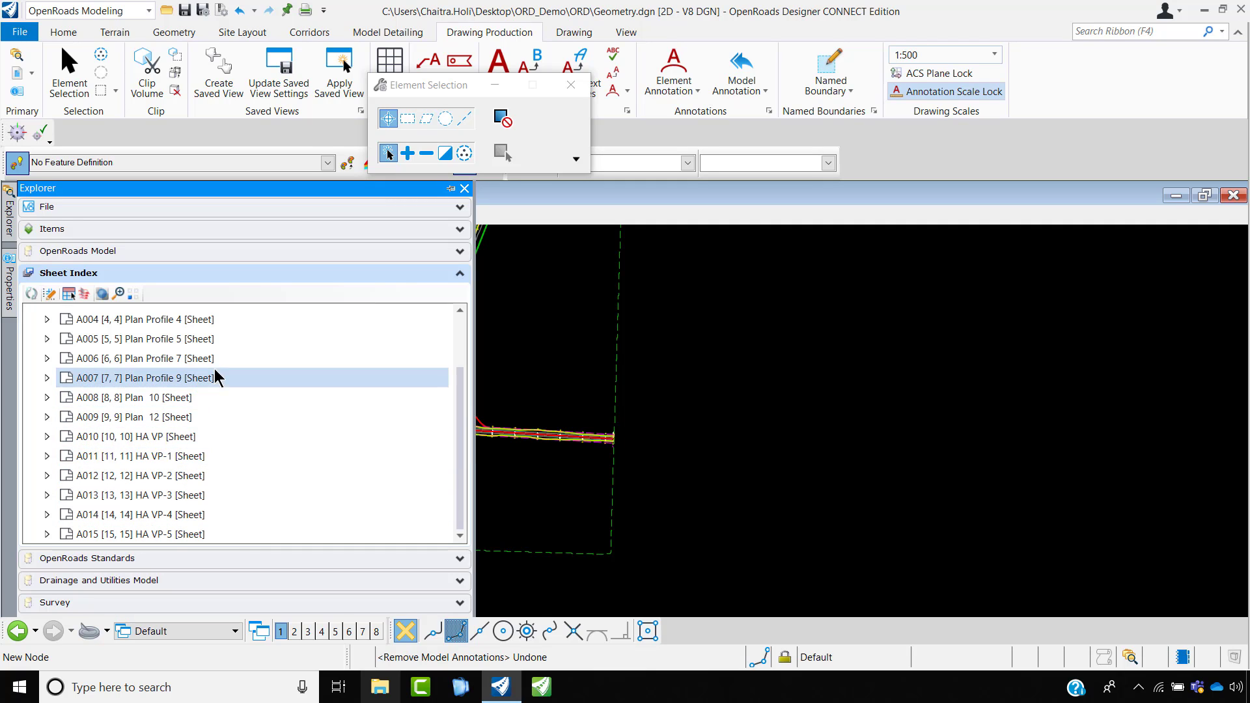
left_click(162, 535)
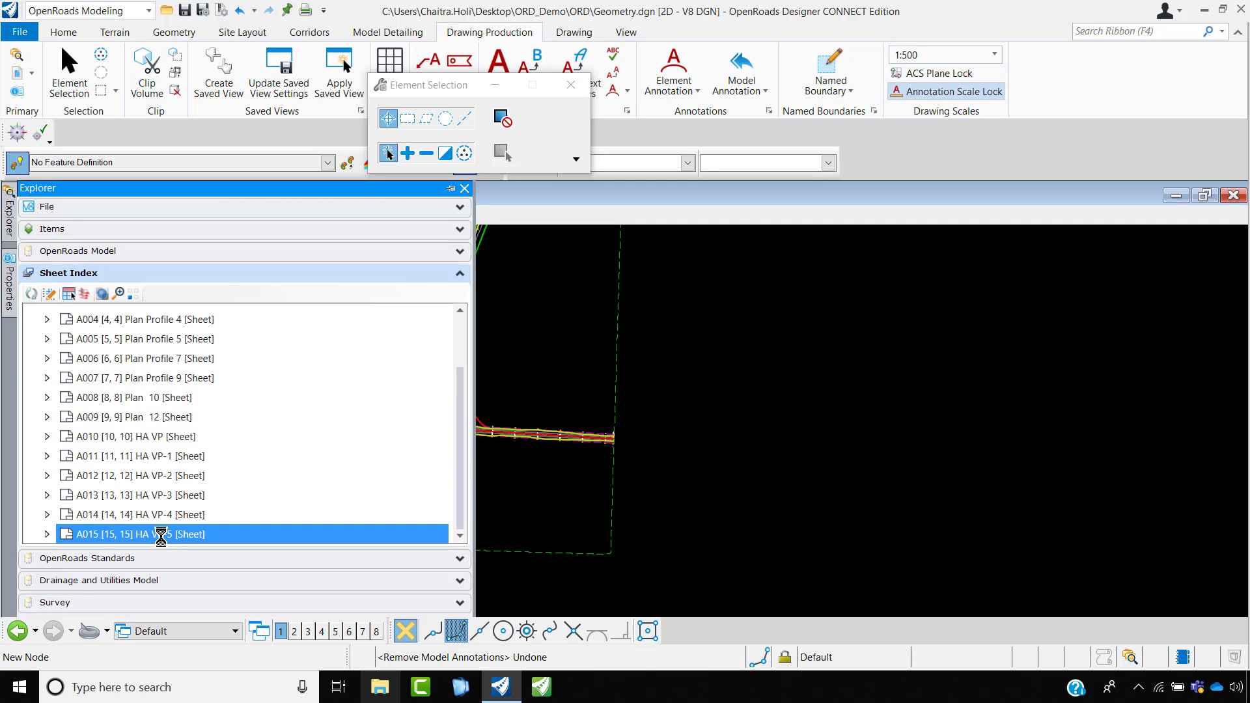
left_click(48, 534)
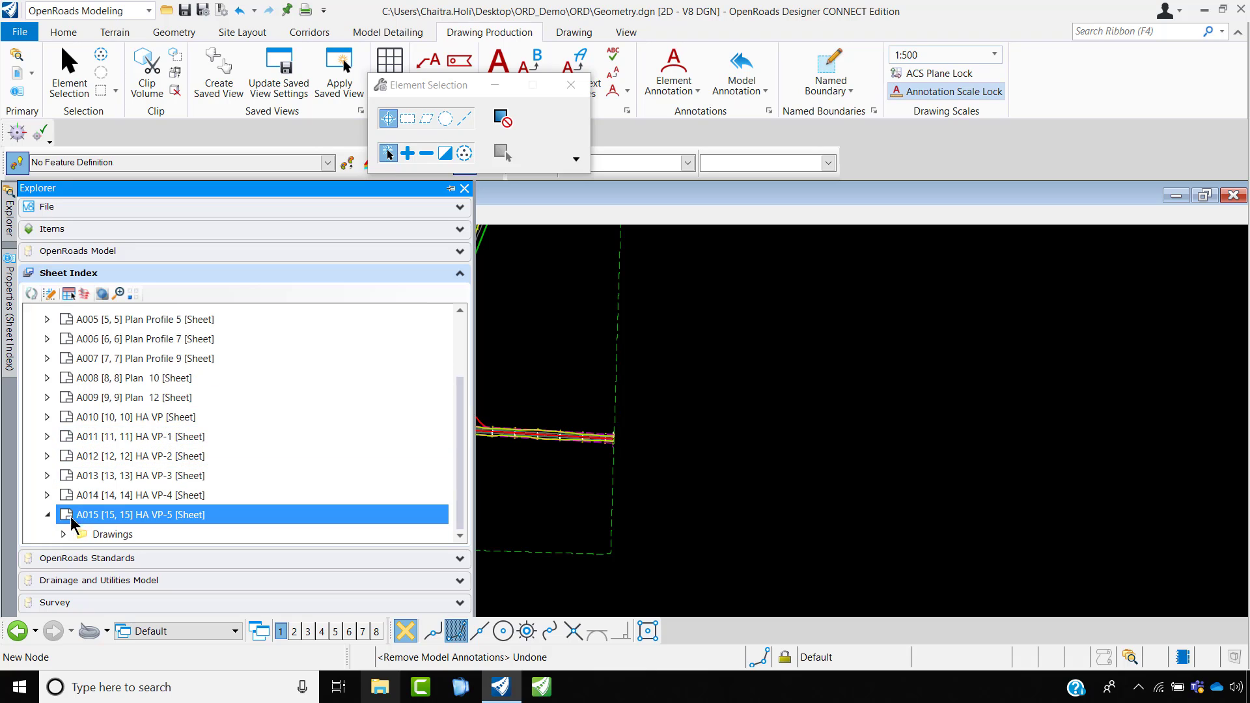
left_click(49, 516)
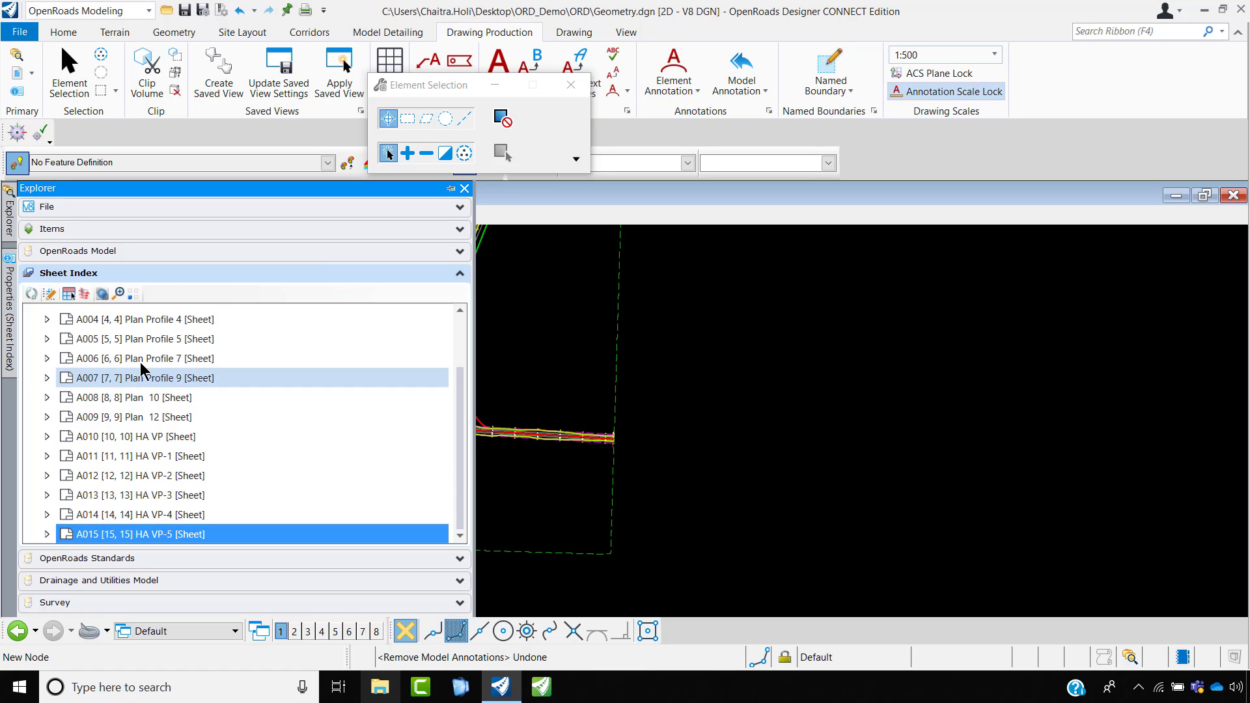
- Make the Training-Metric sheet index editable and set its sheet numbering to prefix HWY with an increment of 100
left_click(50, 294)
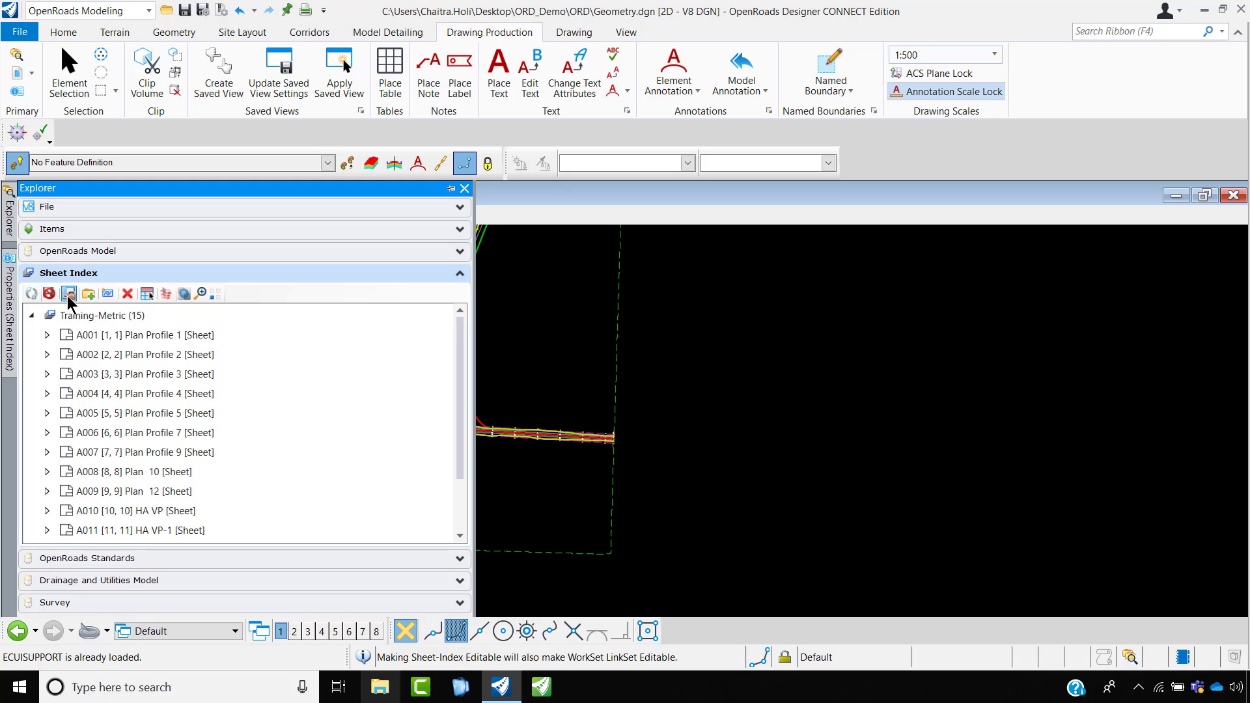
left_click(69, 293)
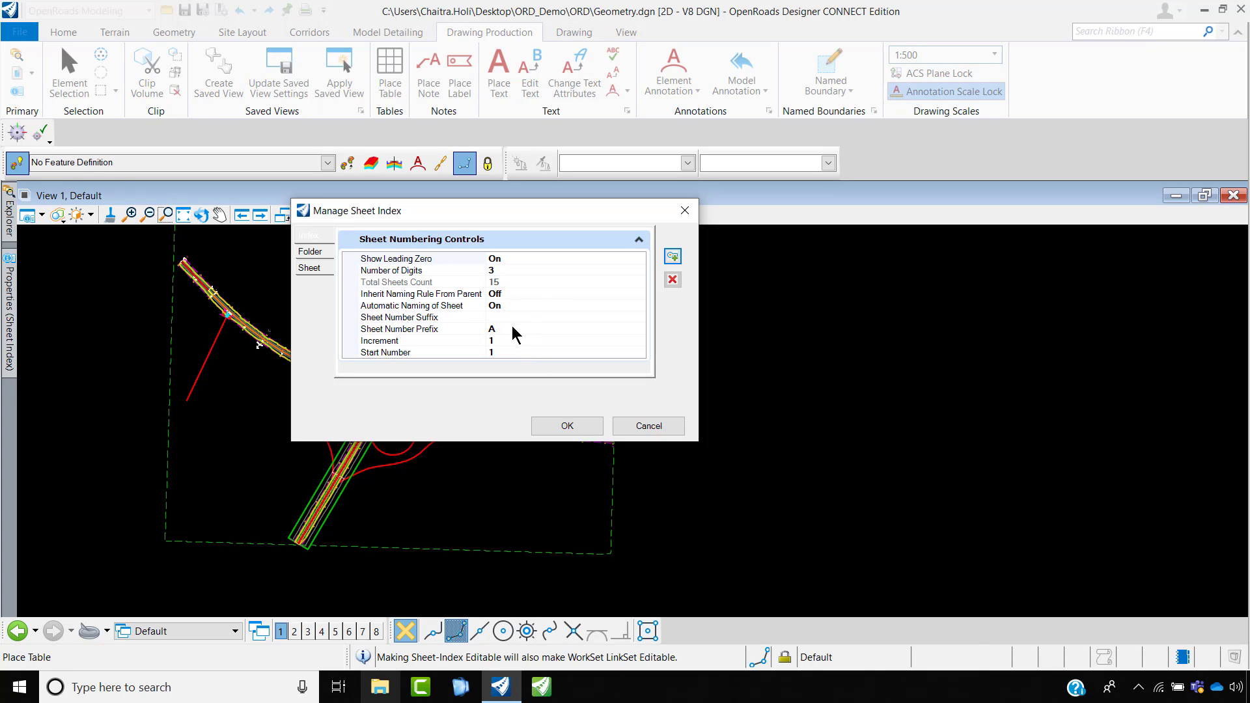
left_click(484, 328)
type("HWY")
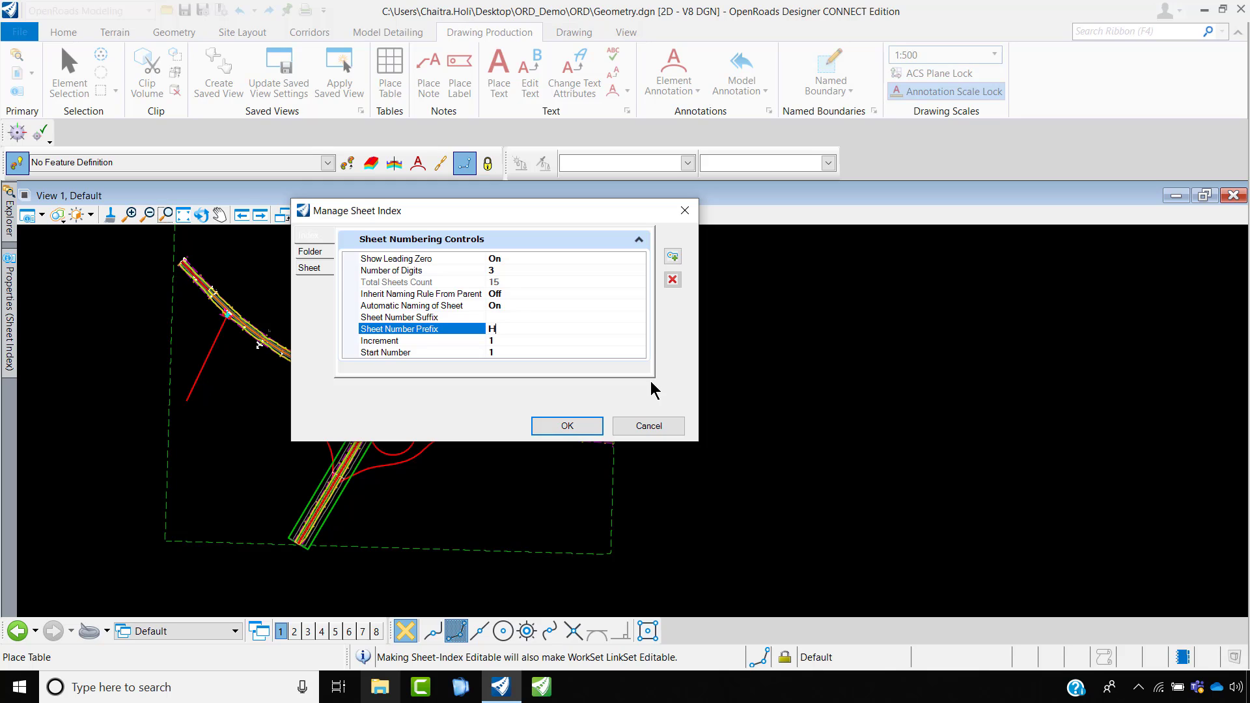
left_click(547, 340)
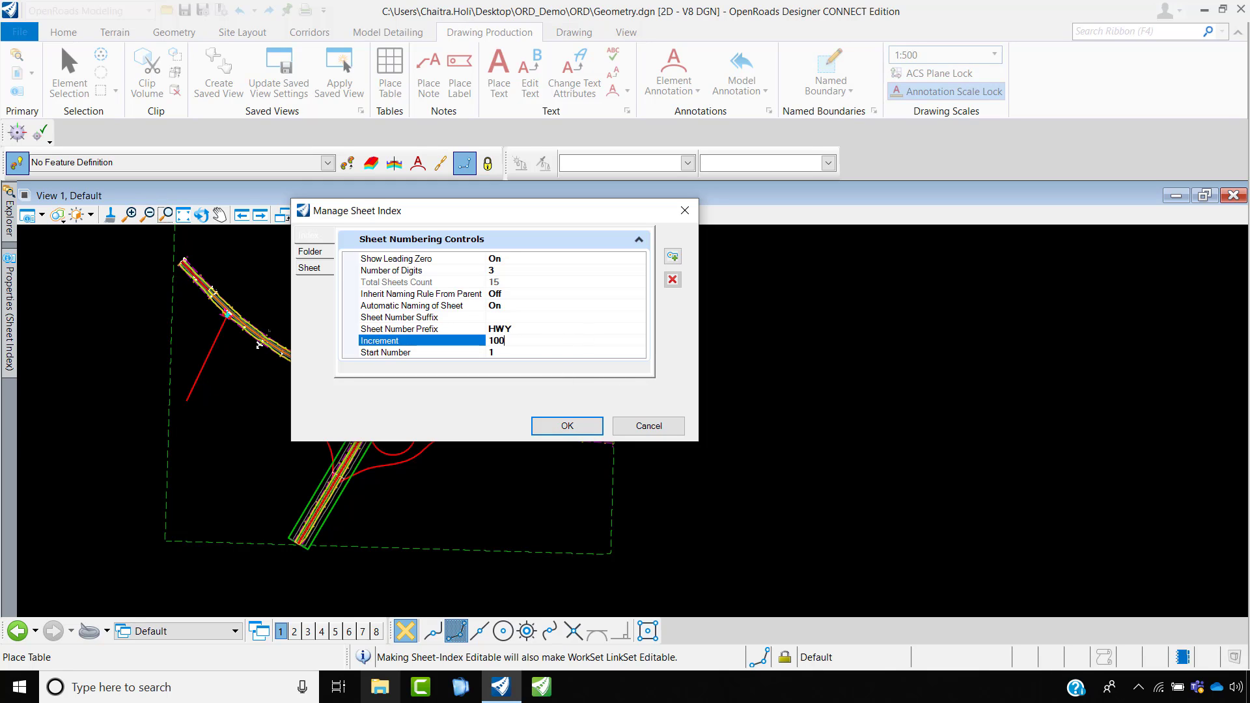
left_click(565, 424)
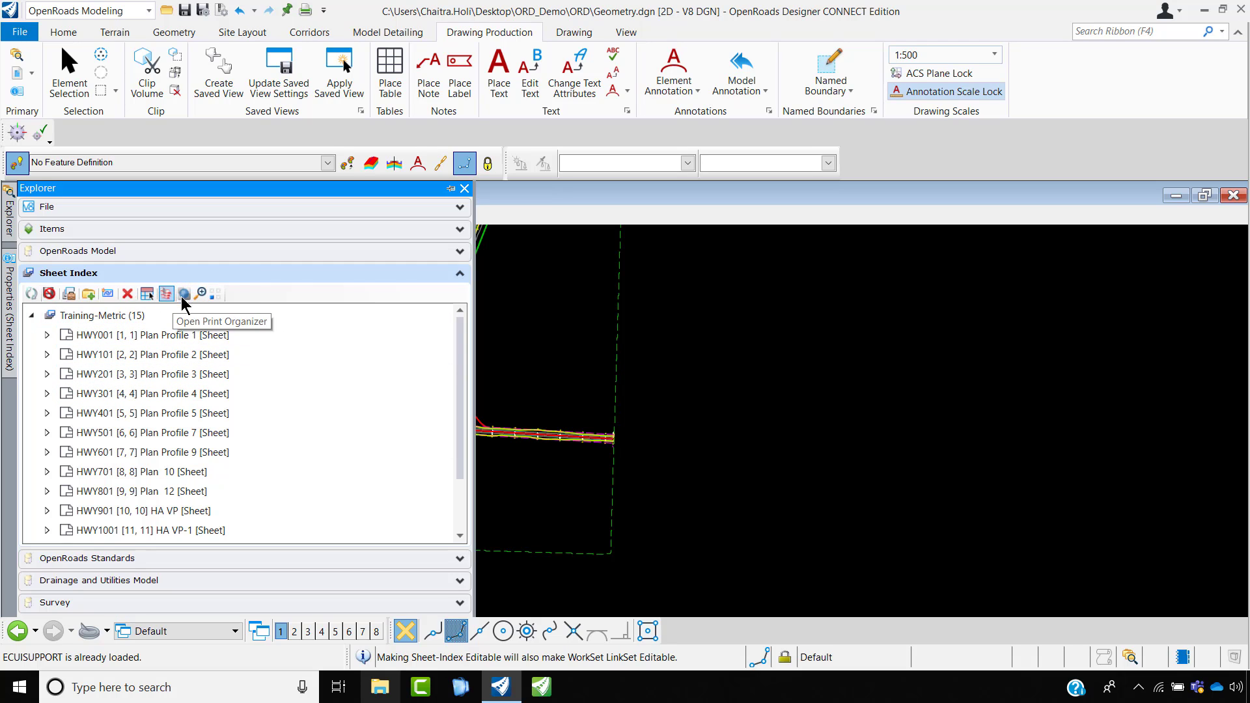
- Open the last sheet in the index, HWY1401 HA VP-5, in Print Organizer with the PDF print style
scroll(252, 441, "down", 3)
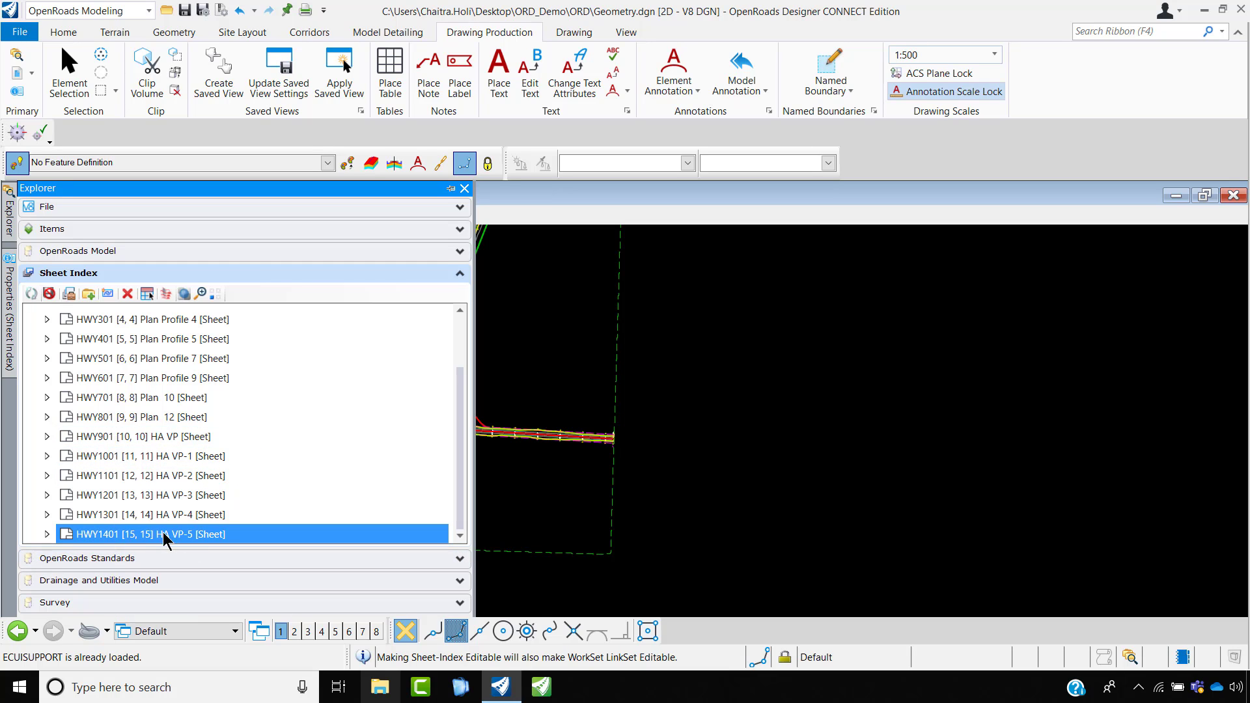
left_click(166, 294)
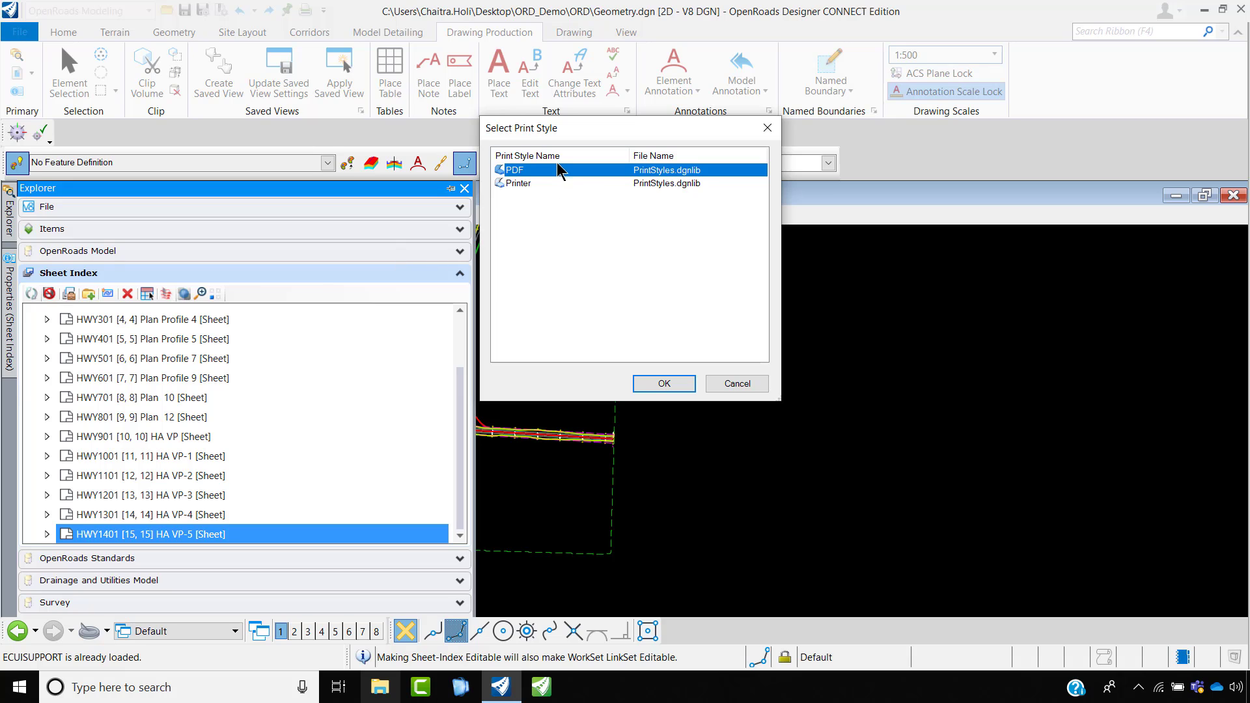
left_click(654, 385)
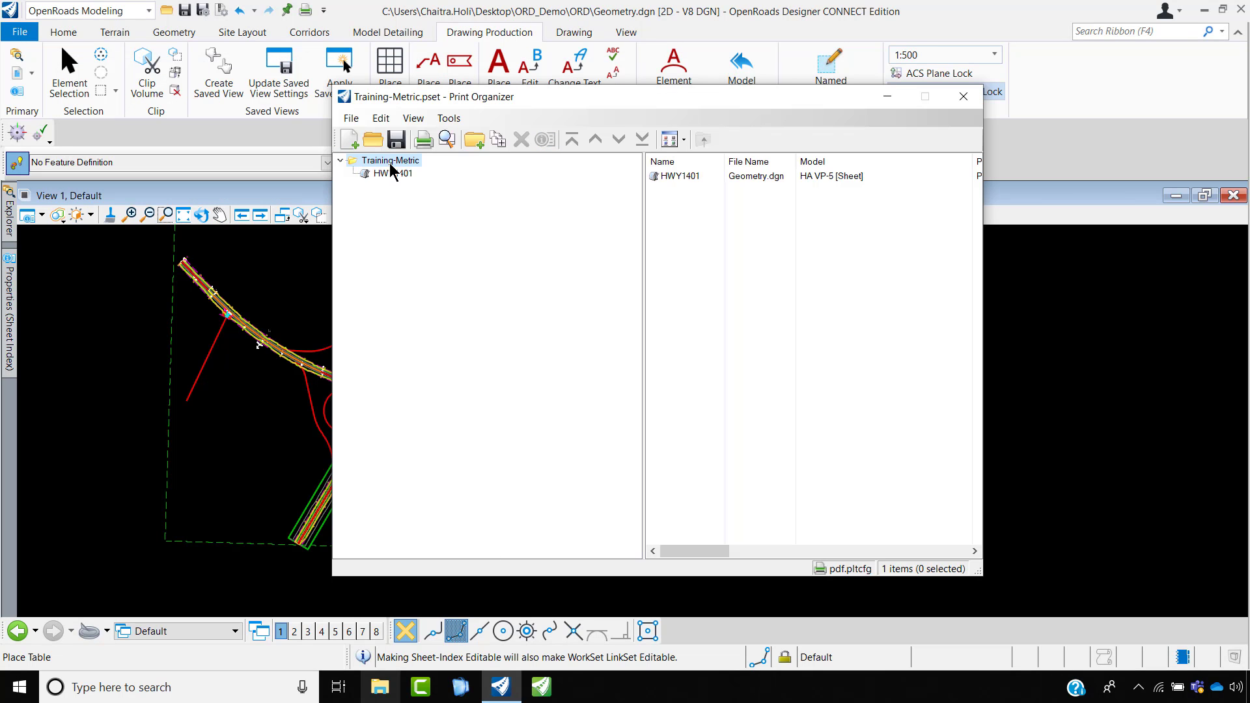
- Print the whole Training-Metric set as a single print job to PP_SHEET.pdf in the ORD_Demo Output folder
right_click(393, 164)
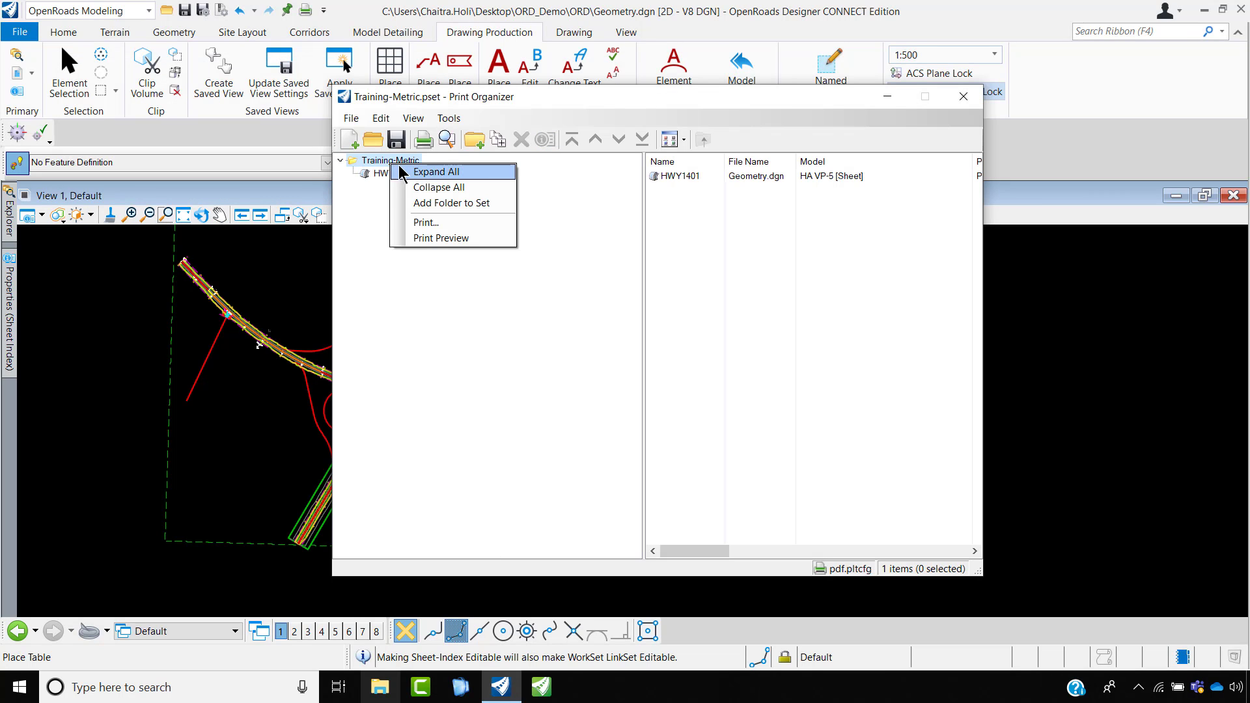
left_click(425, 222)
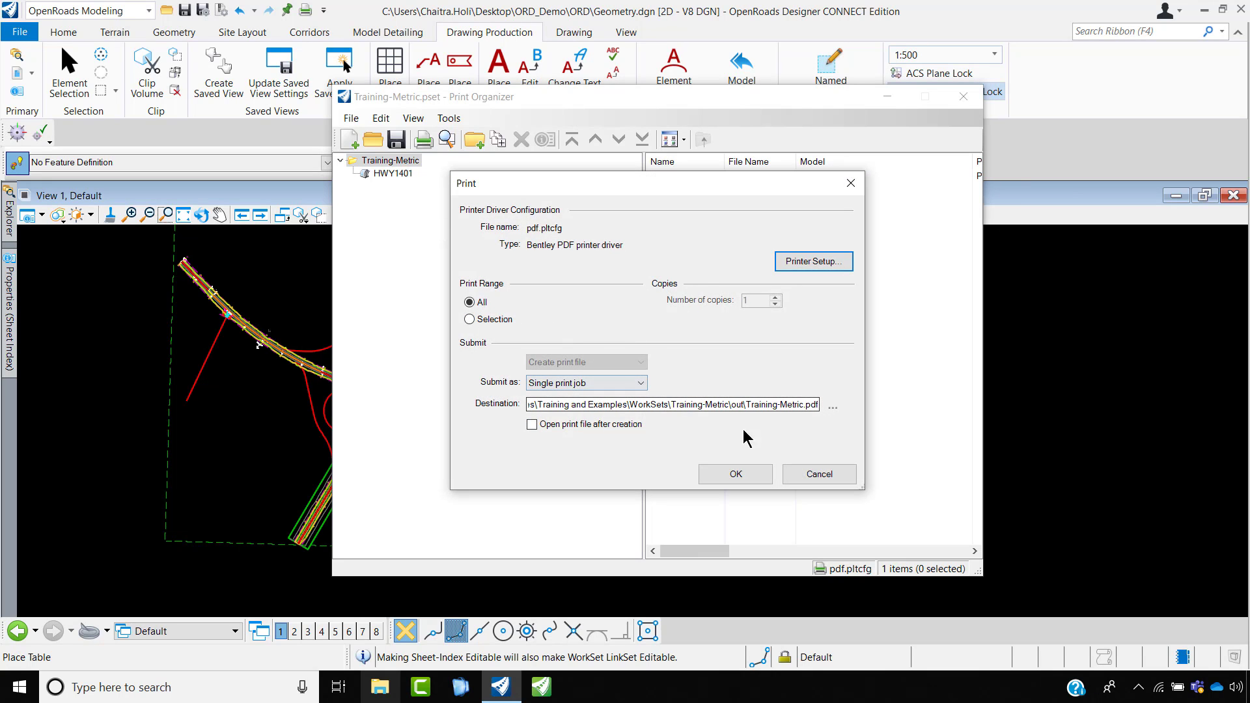
left_click(832, 407)
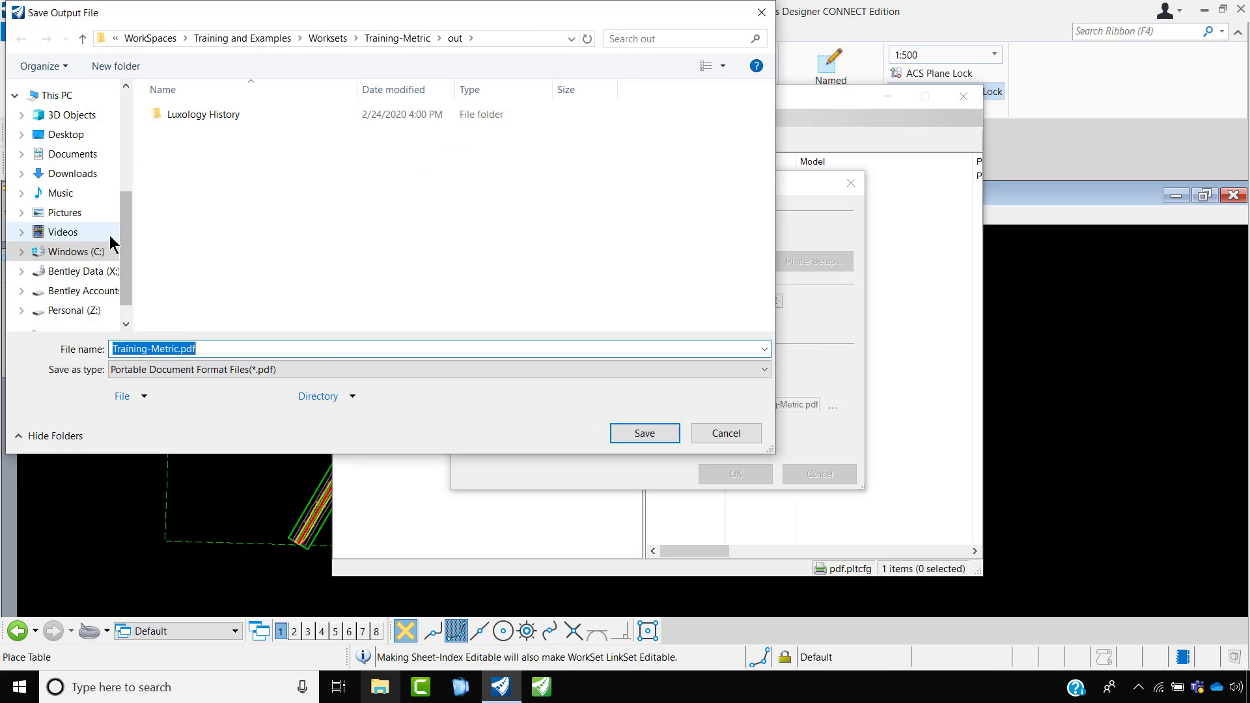
left_click(87, 135)
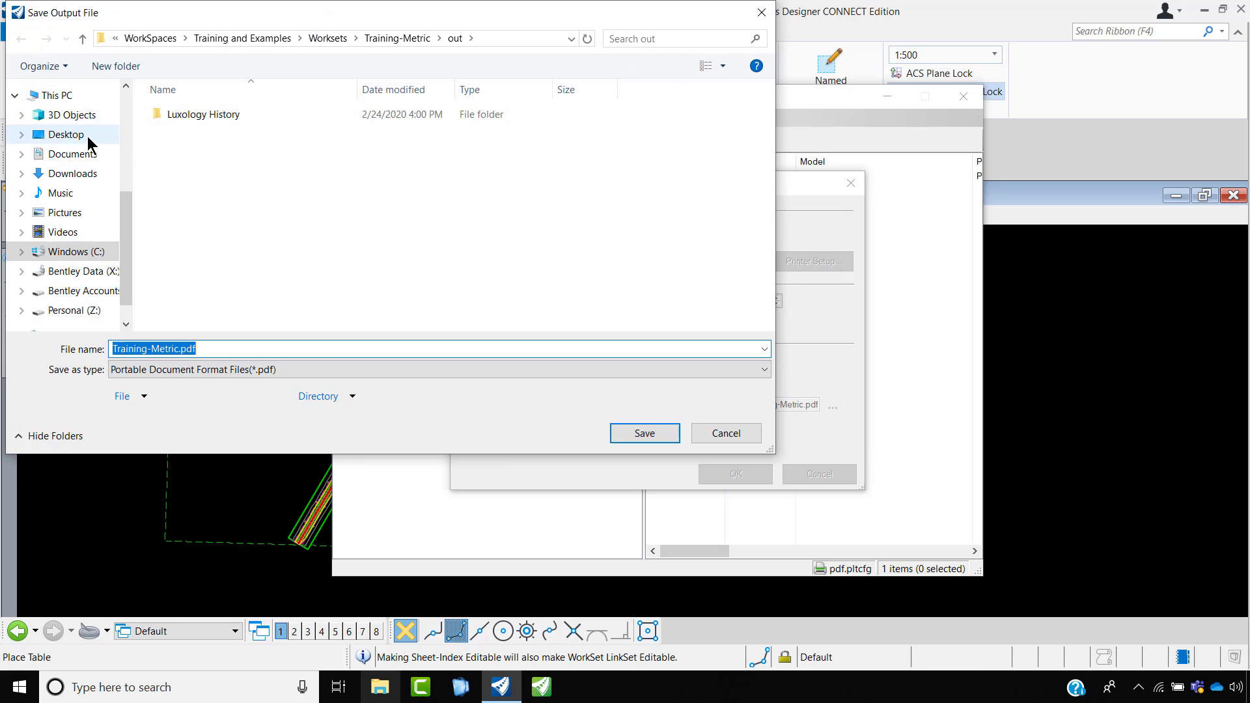
double_click(313, 146)
double_click(181, 149)
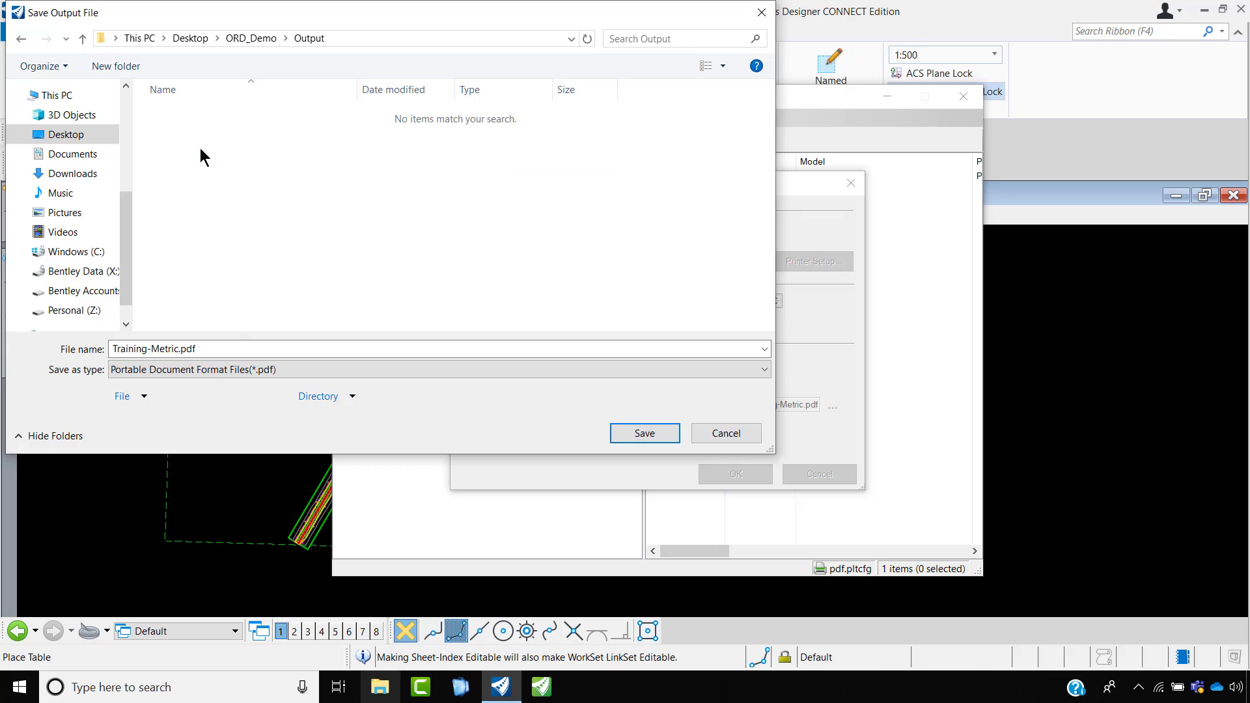
left_click(233, 349)
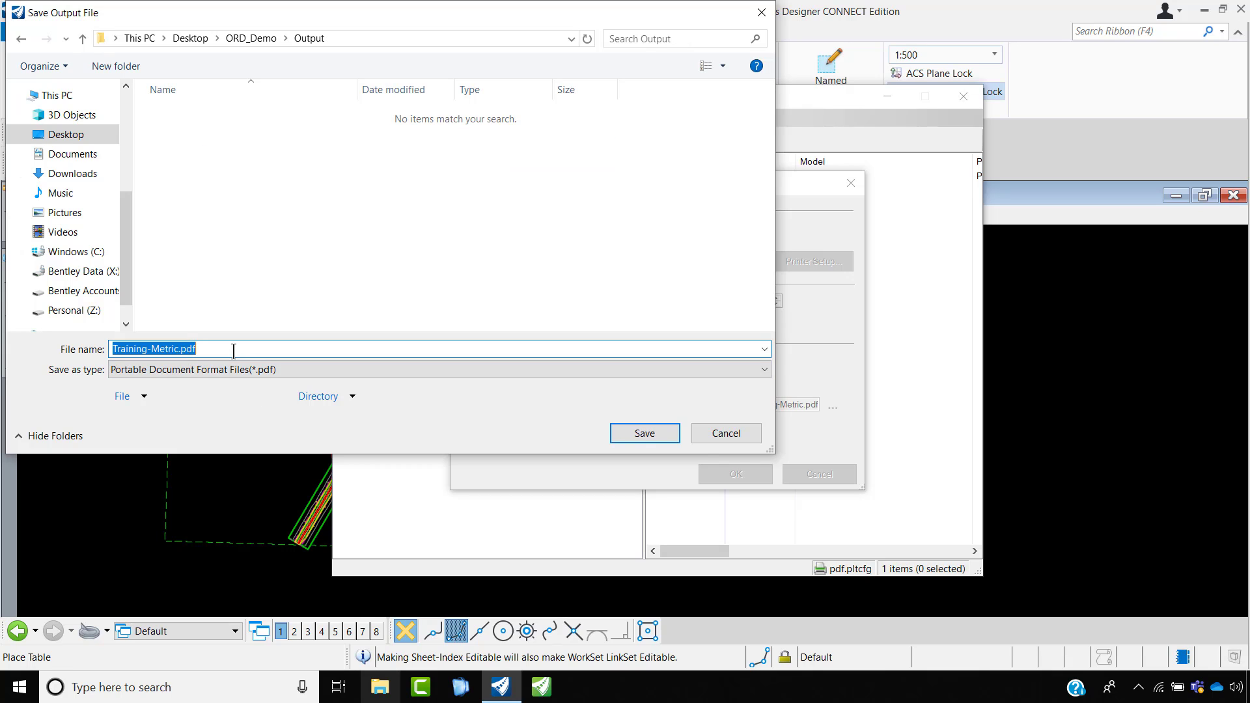
type("H")
type("A")
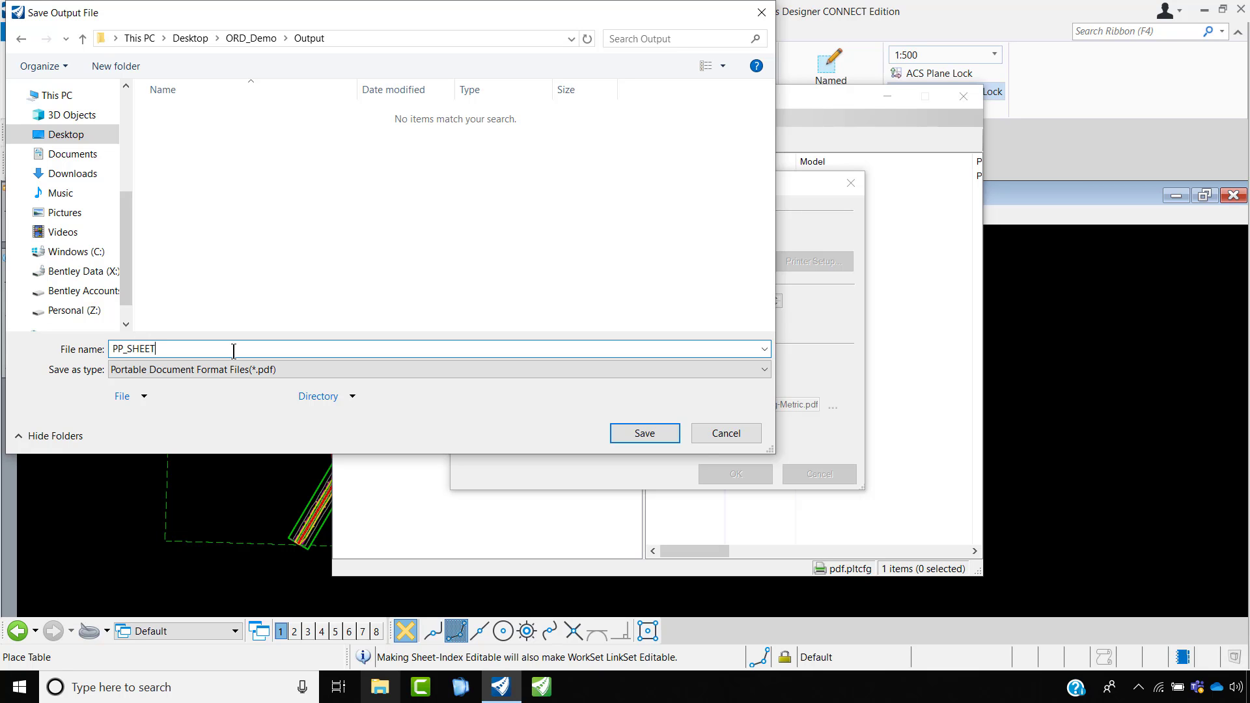
left_click(640, 433)
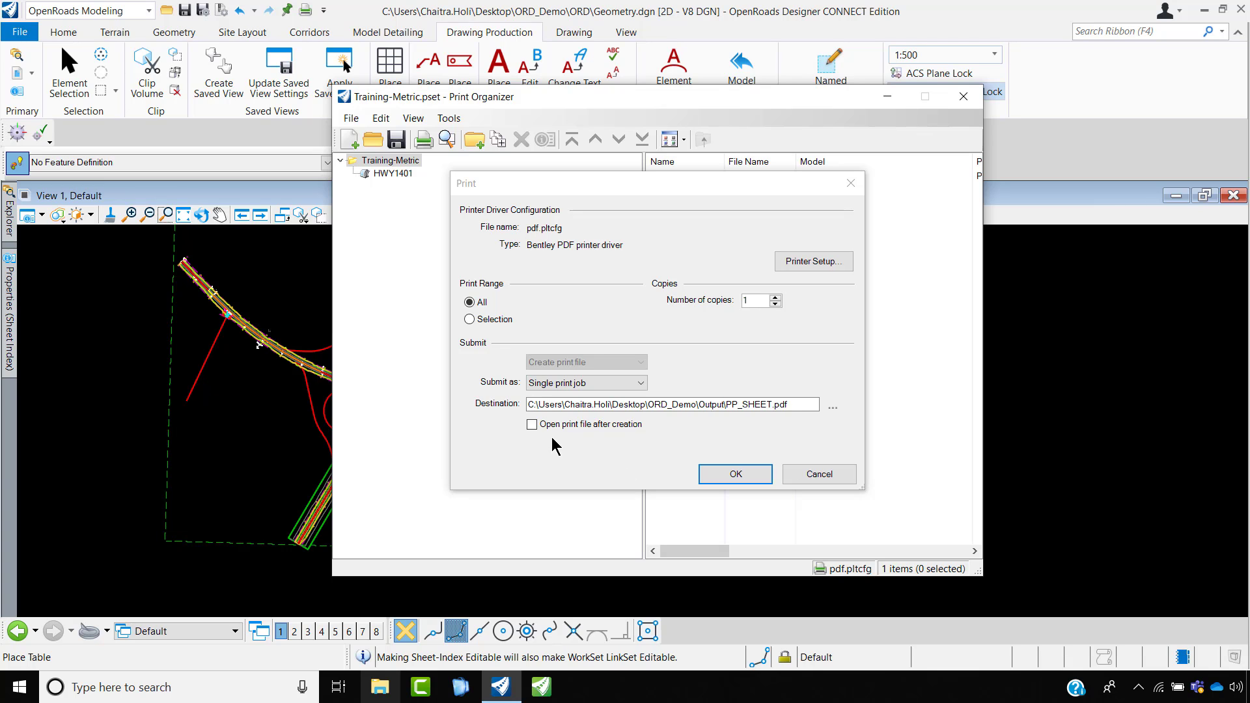
left_click(735, 474)
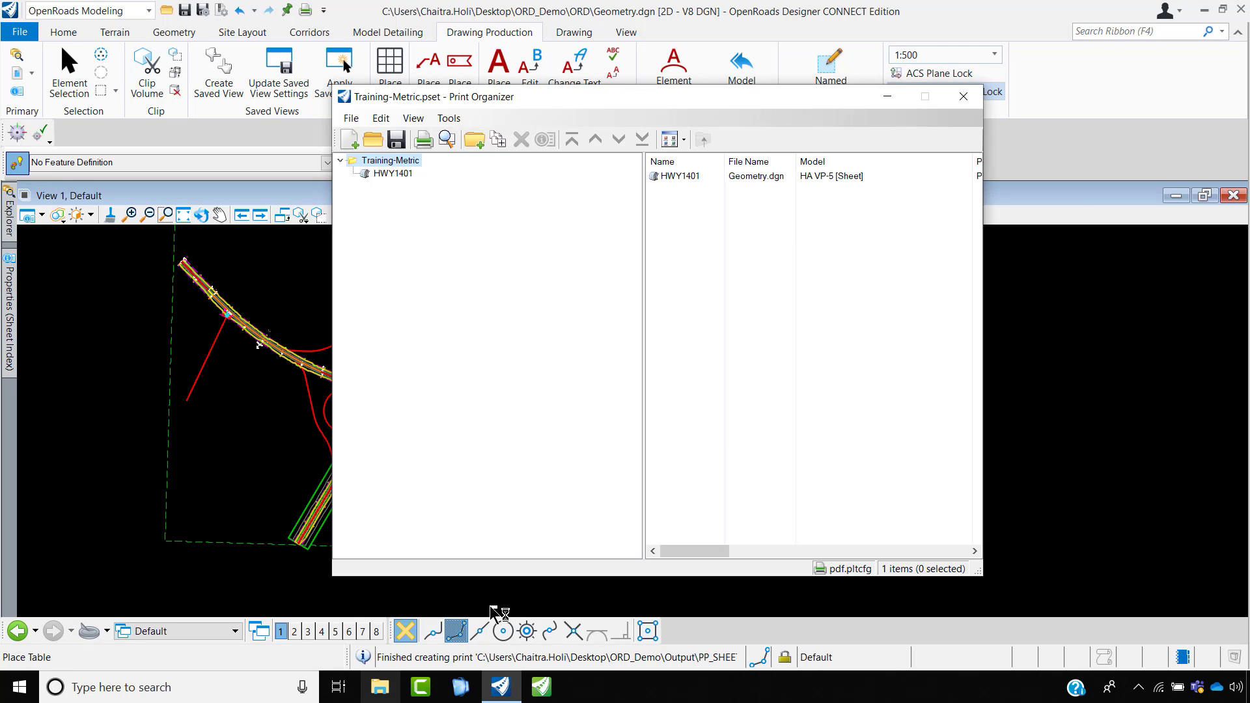
- Examine PP_SHEET.pdf from the ORD_Demo Output folder in Acrobat Reader, and return to OpenRoads Designer with Print Organizer closed
key("super+d")
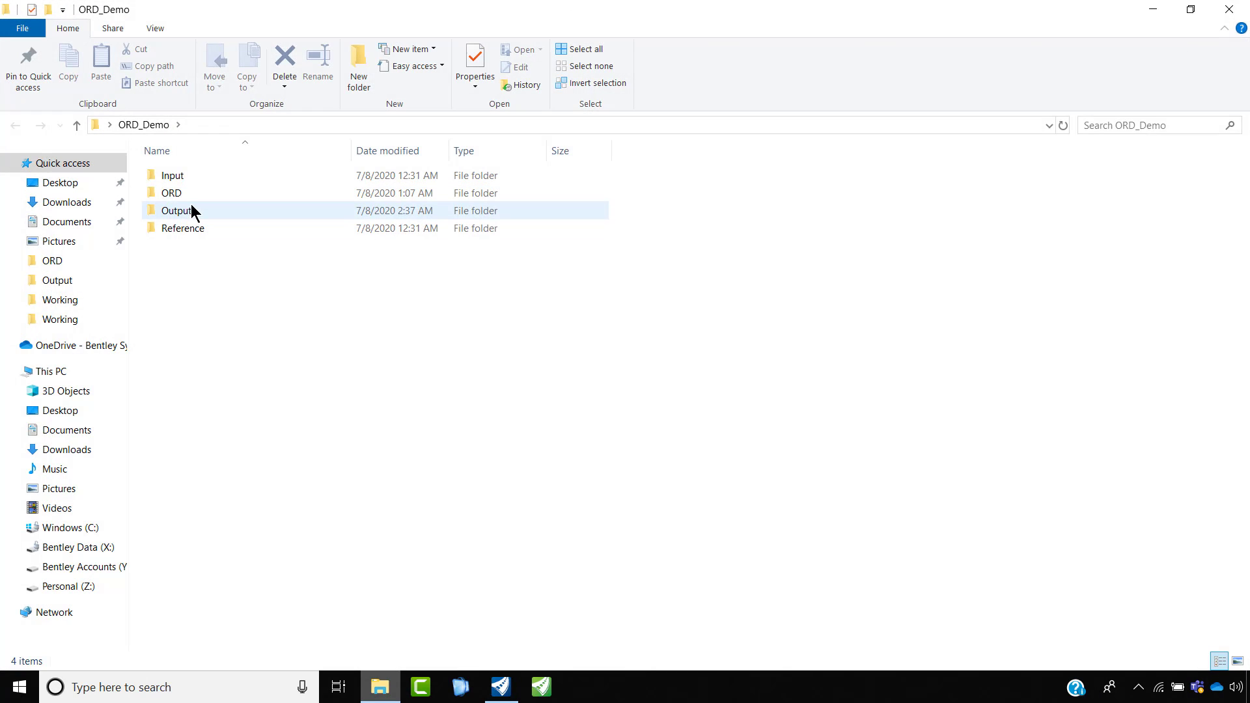
double_click(191, 206)
double_click(213, 193)
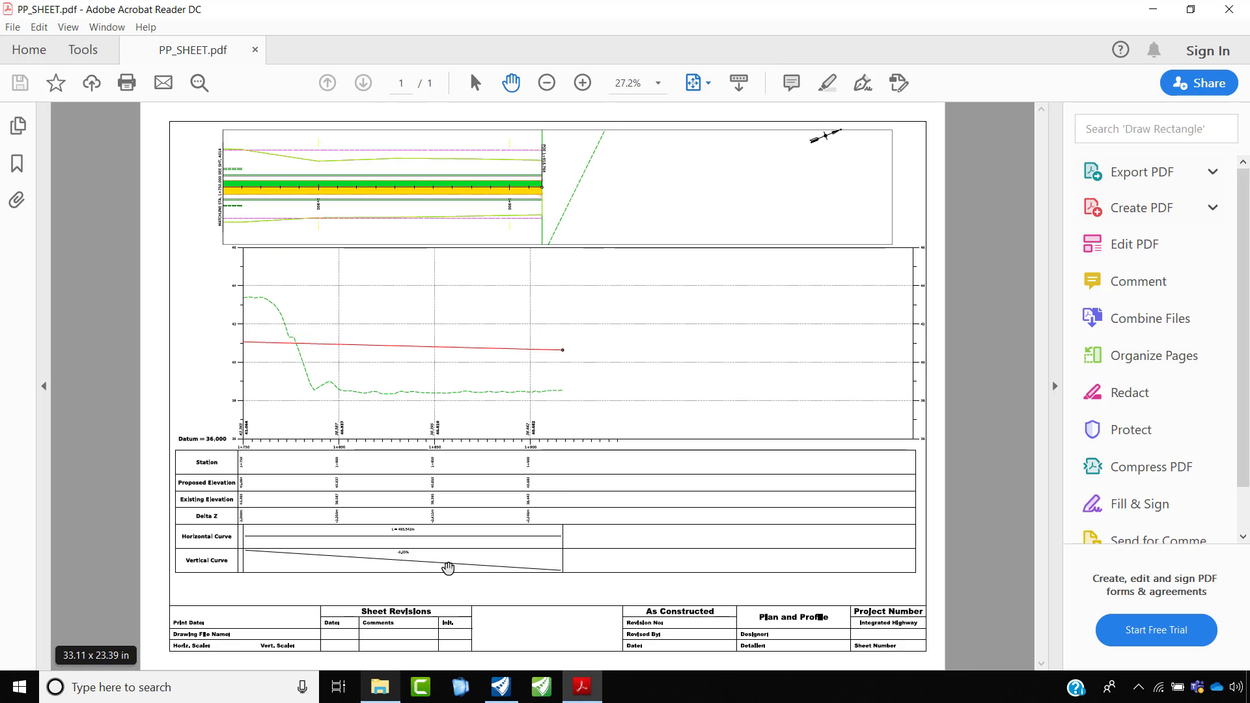
left_click(1229, 9)
left_click(500, 687)
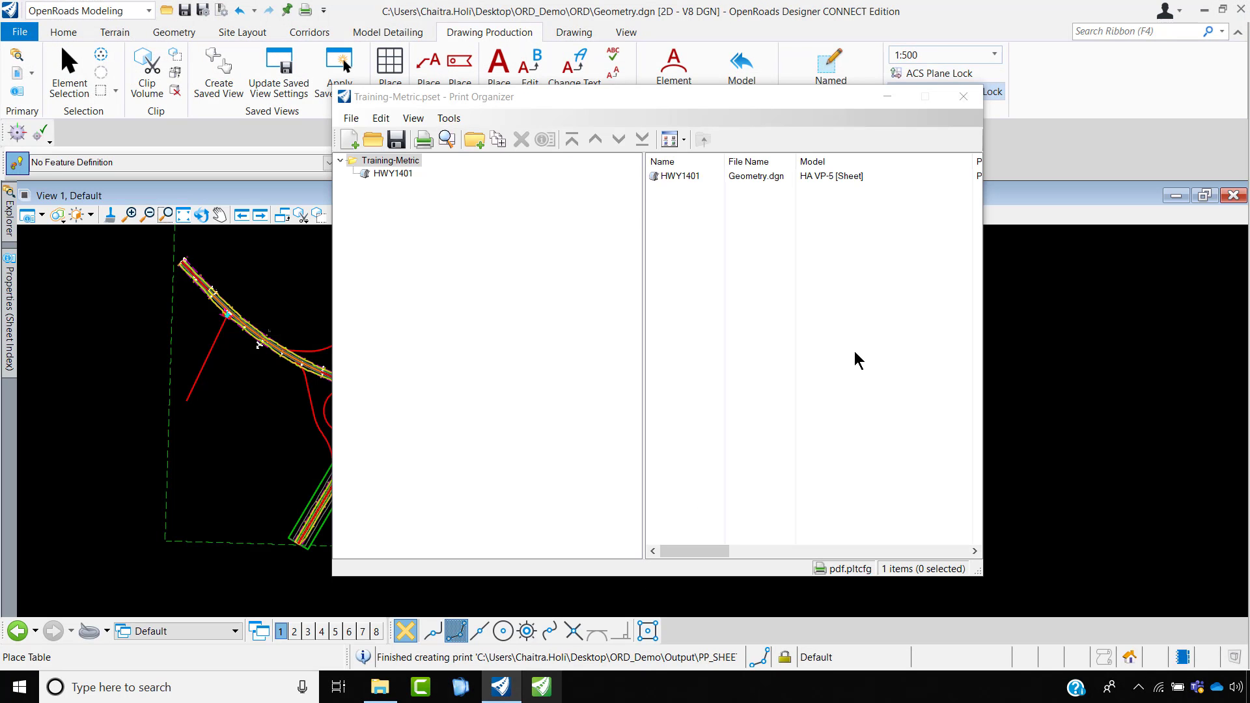
left_click(962, 103)
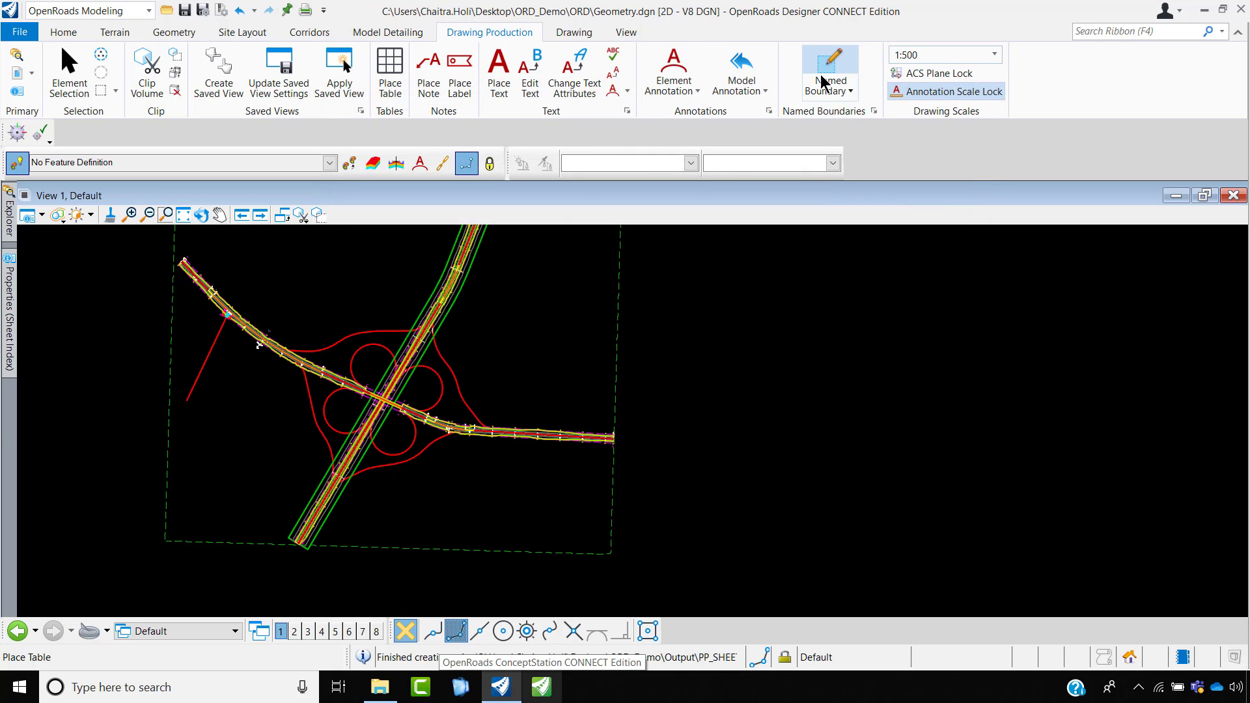
- Display the Default plan model and the Default-3D model side by side in multi-model views
scroll(449, 498, "up", 5)
right_click(453, 506)
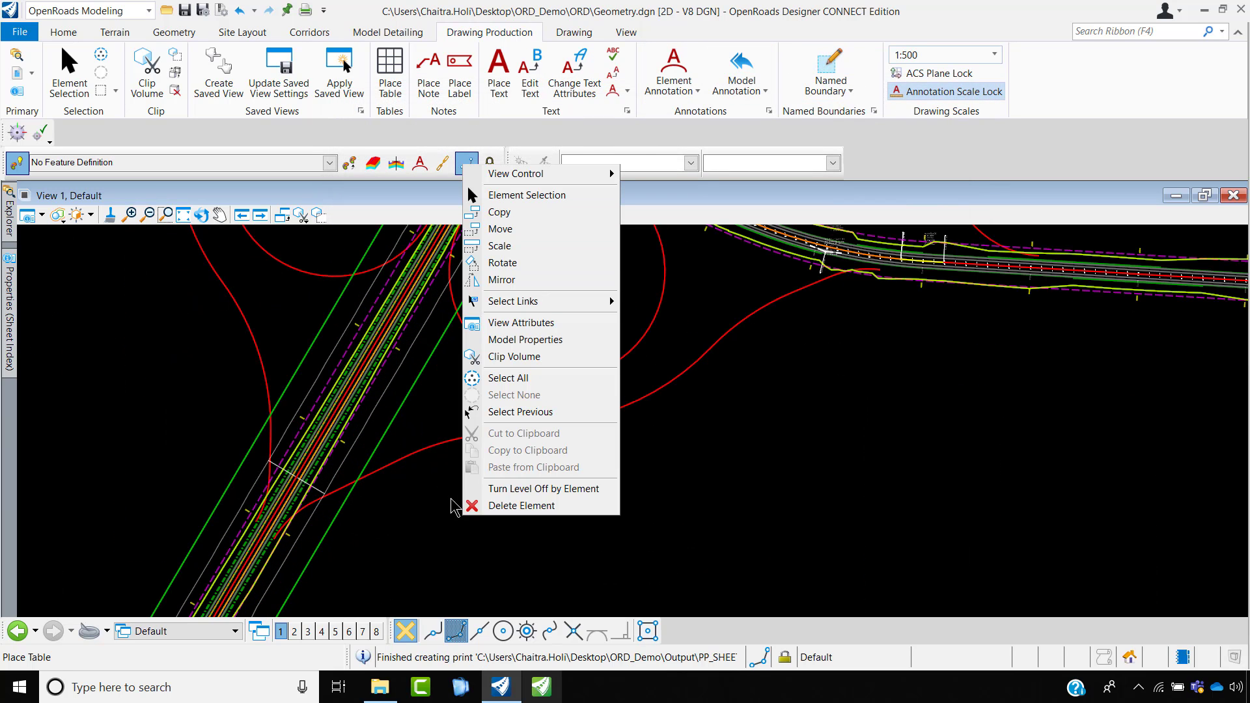
left_click(688, 215)
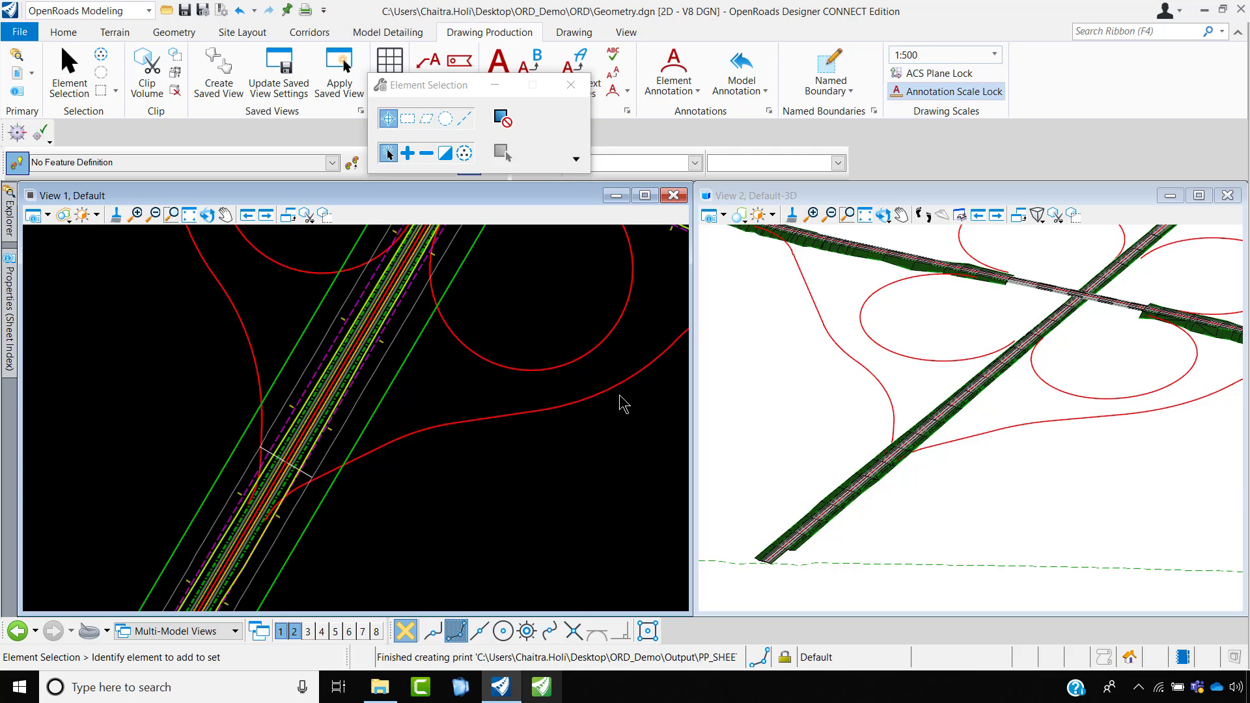
- Set up civil cross section named boundaries with the A1_XS - Frame Annotation drawing seed
left_click(829, 68)
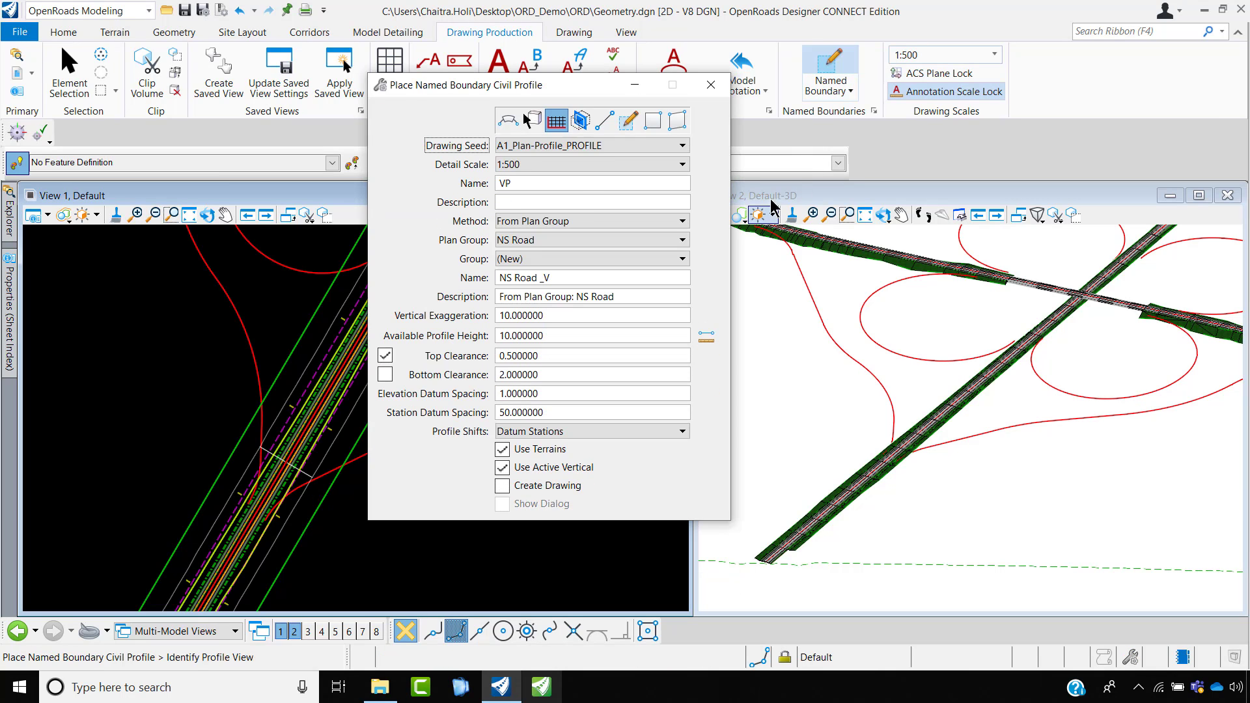
left_click(580, 120)
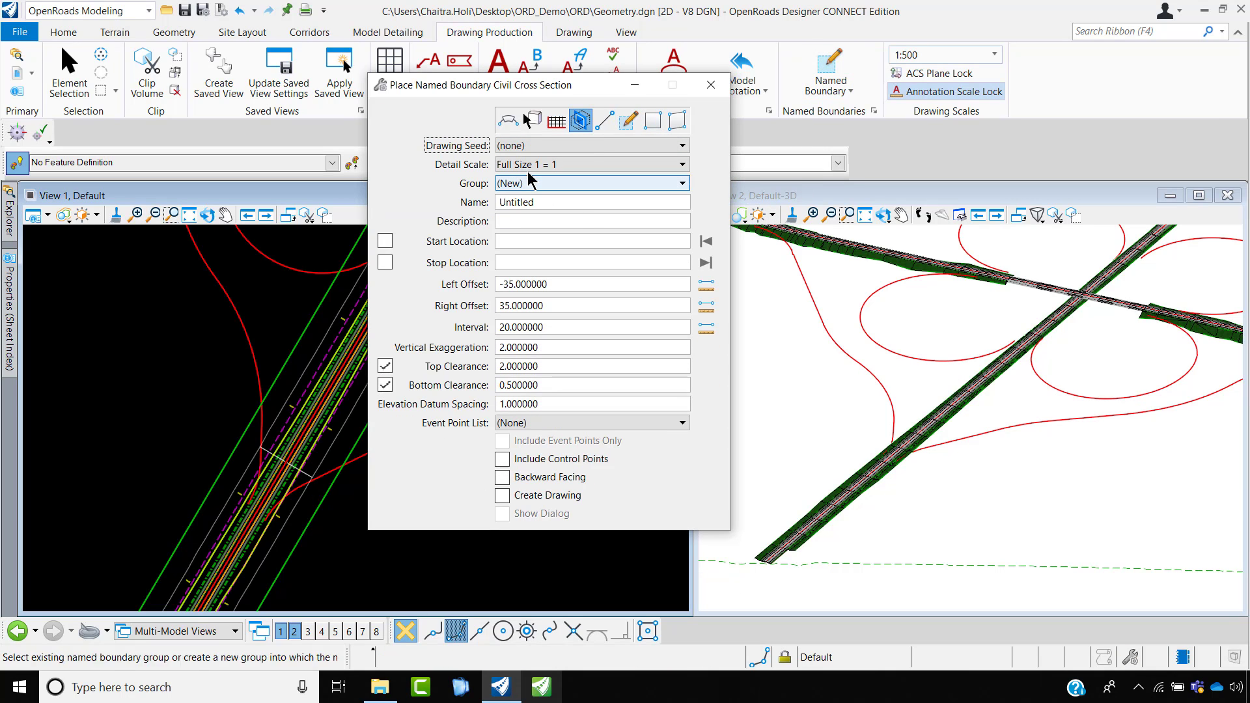
left_click(550, 145)
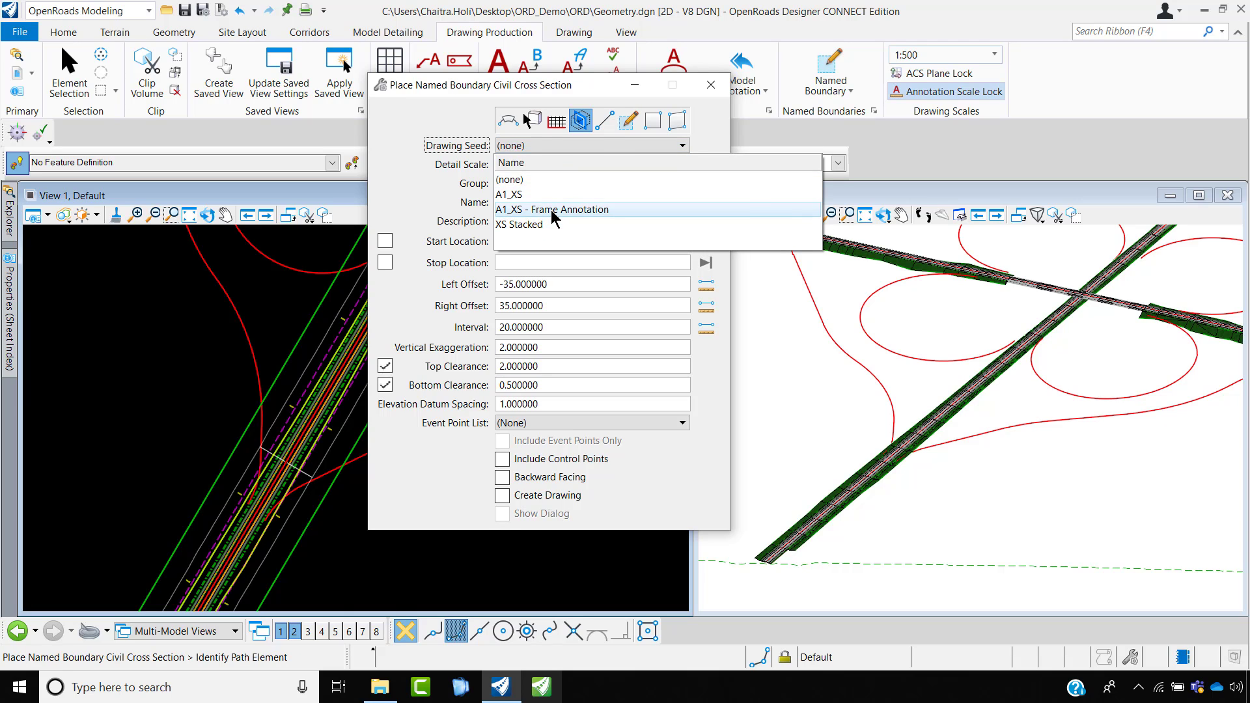
left_click(550, 209)
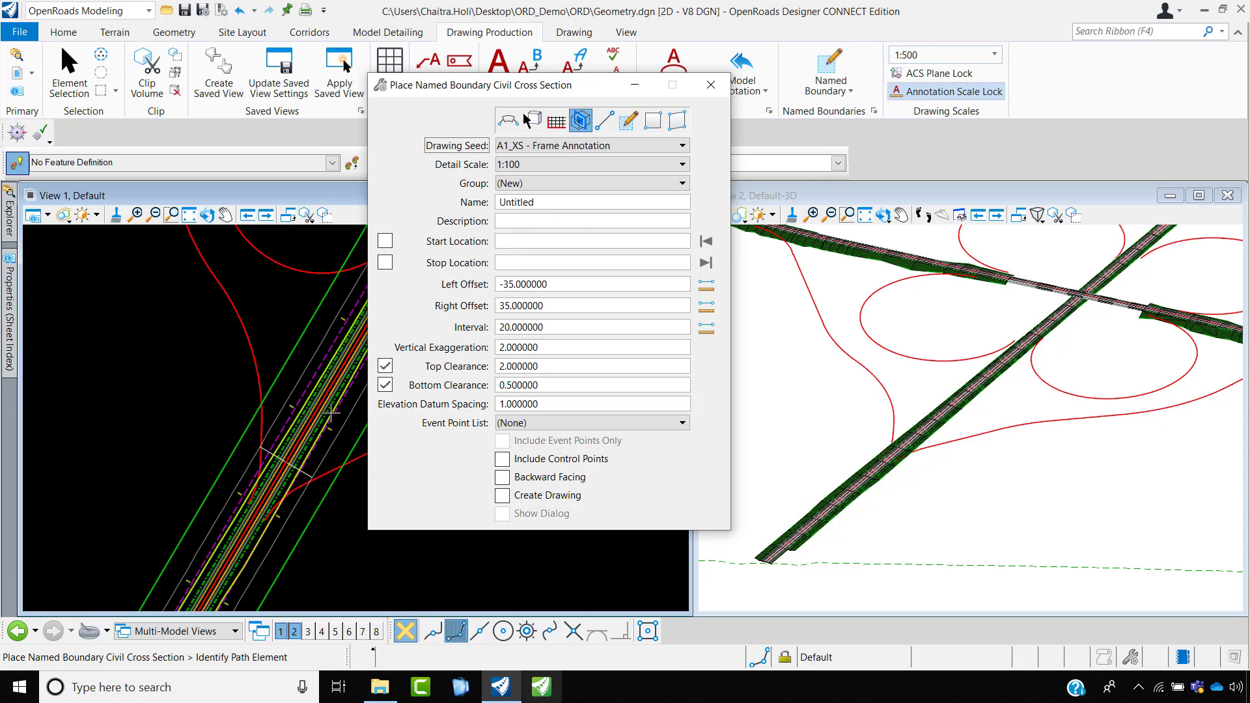
- Pick the NS Road centerline in the plan view as the path element for the cross section boundaries
scroll(814, 530, "up", 5)
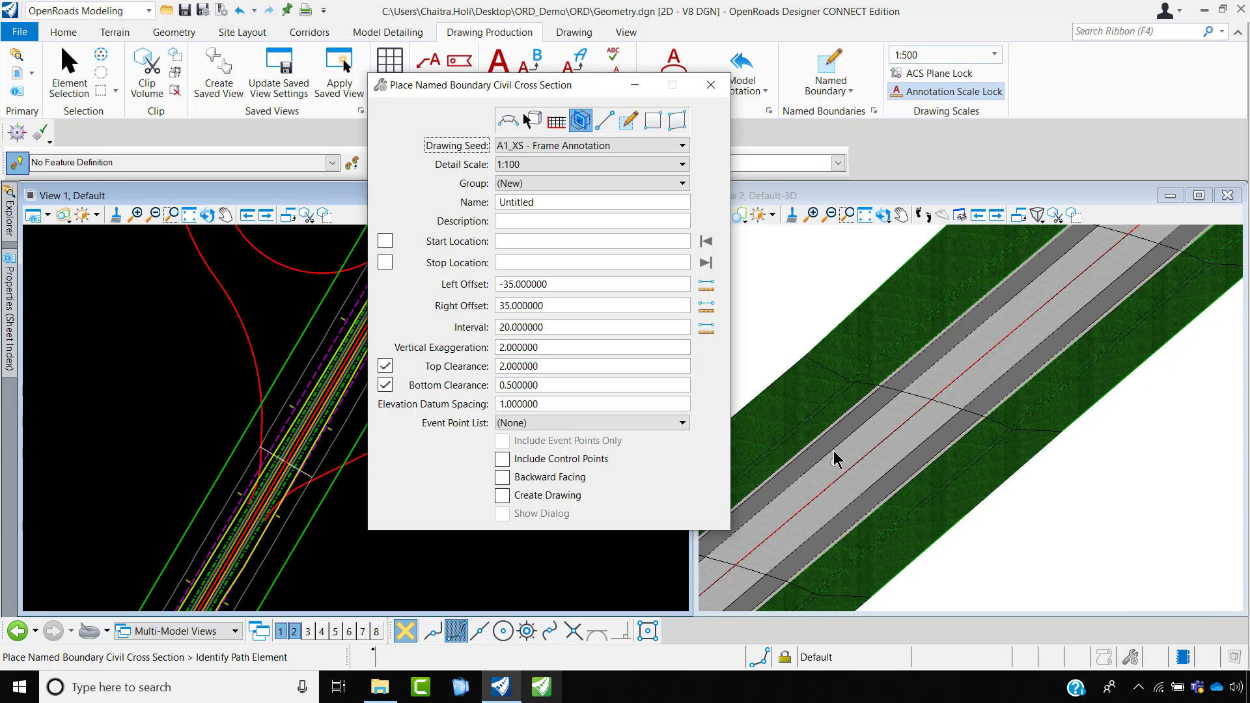
left_click(590, 185)
left_click(593, 198)
left_click(592, 201)
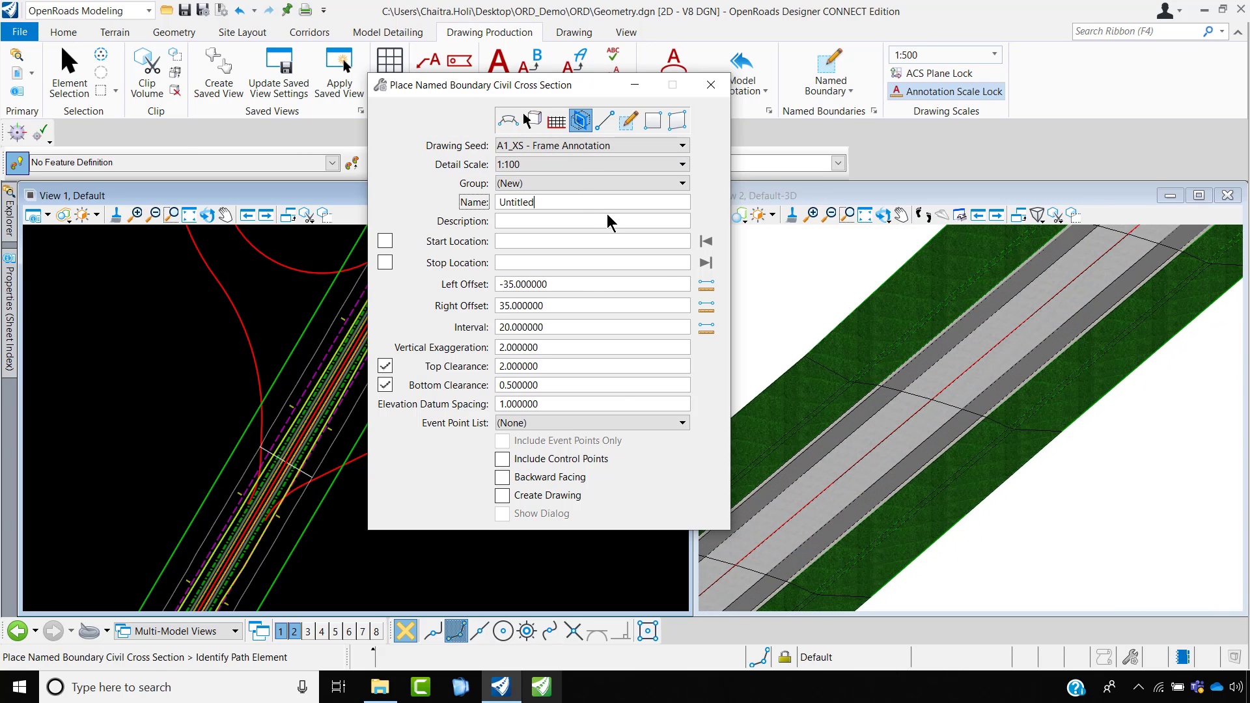
left_click(897, 431)
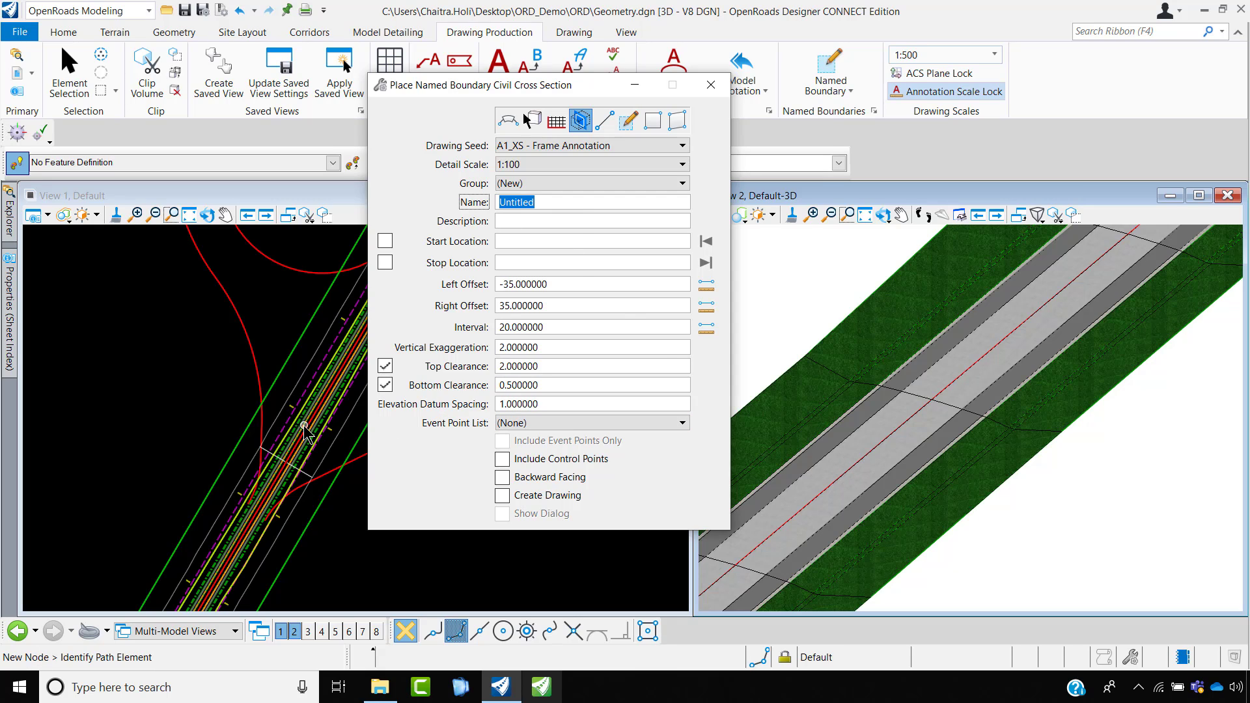
scroll(304, 431, "up", 4)
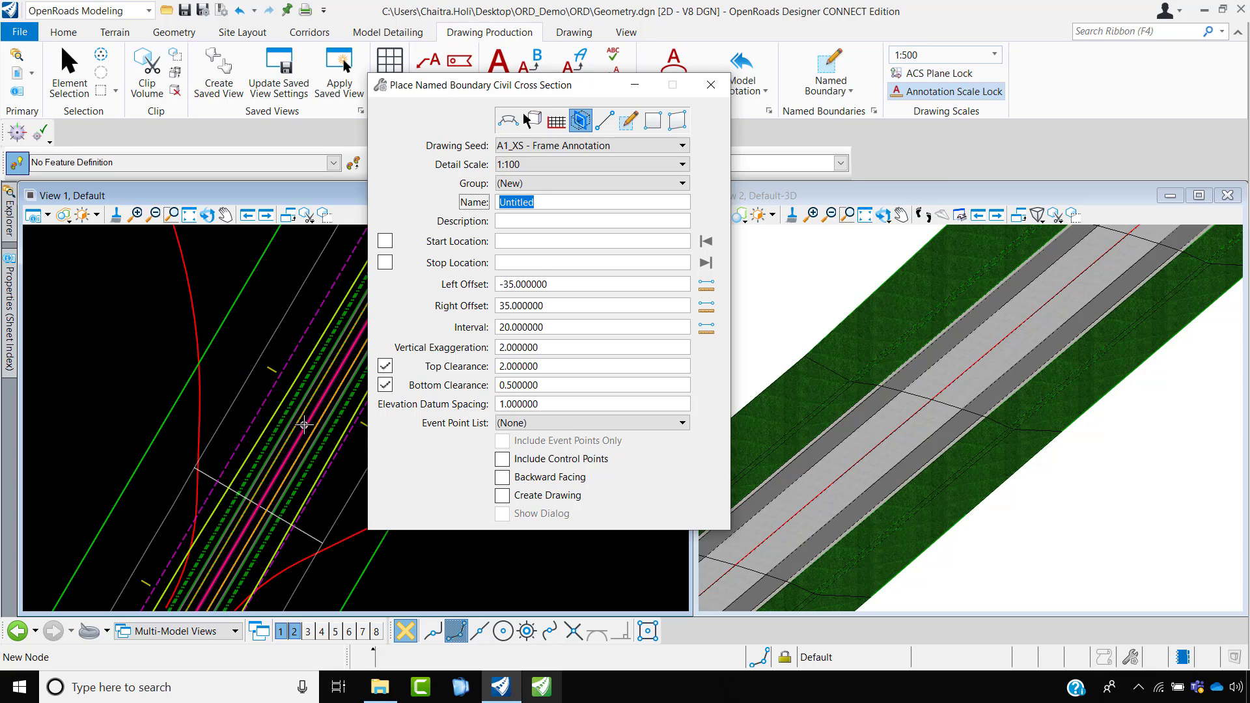
left_click(304, 432)
scroll(213, 362, "down", 5)
scroll(212, 362, "down", 3)
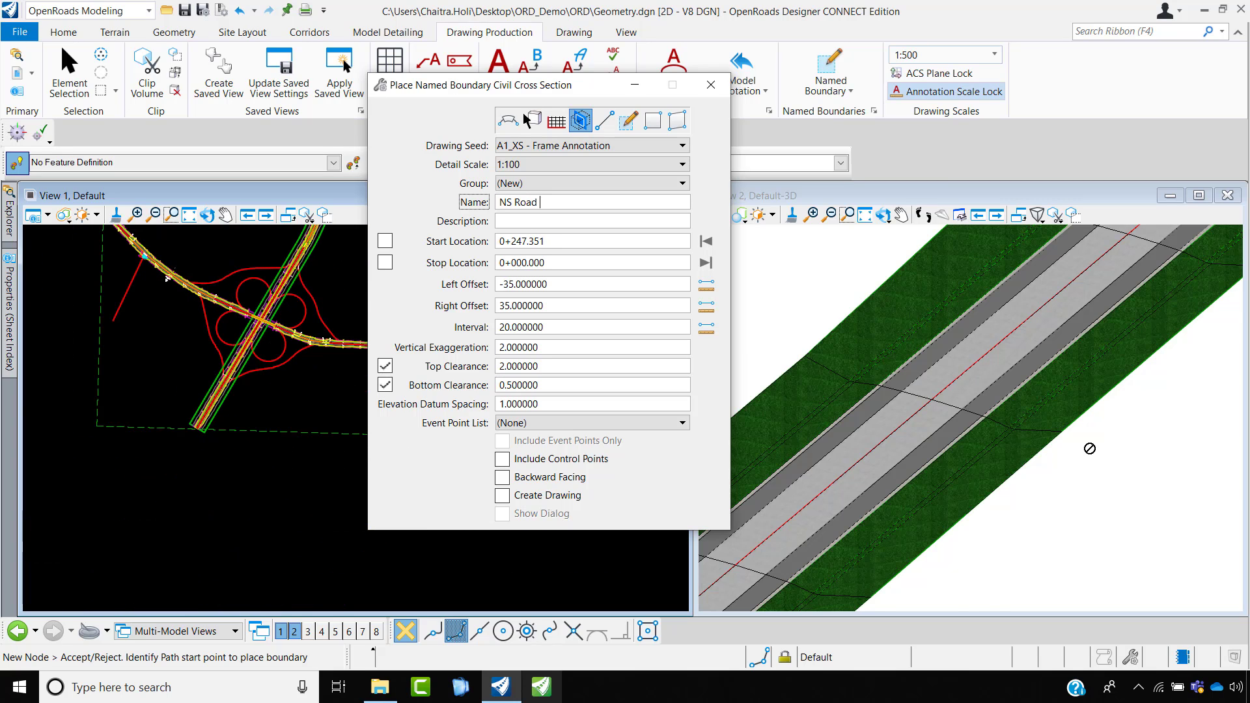
- Set the start of the NS Road cross section boundaries at station 0+000.000 in the plan view
scroll(1090, 448, "down", 3)
scroll(1001, 388, "down", 2)
scroll(226, 417, "up", 1)
scroll(226, 417, "up", 2)
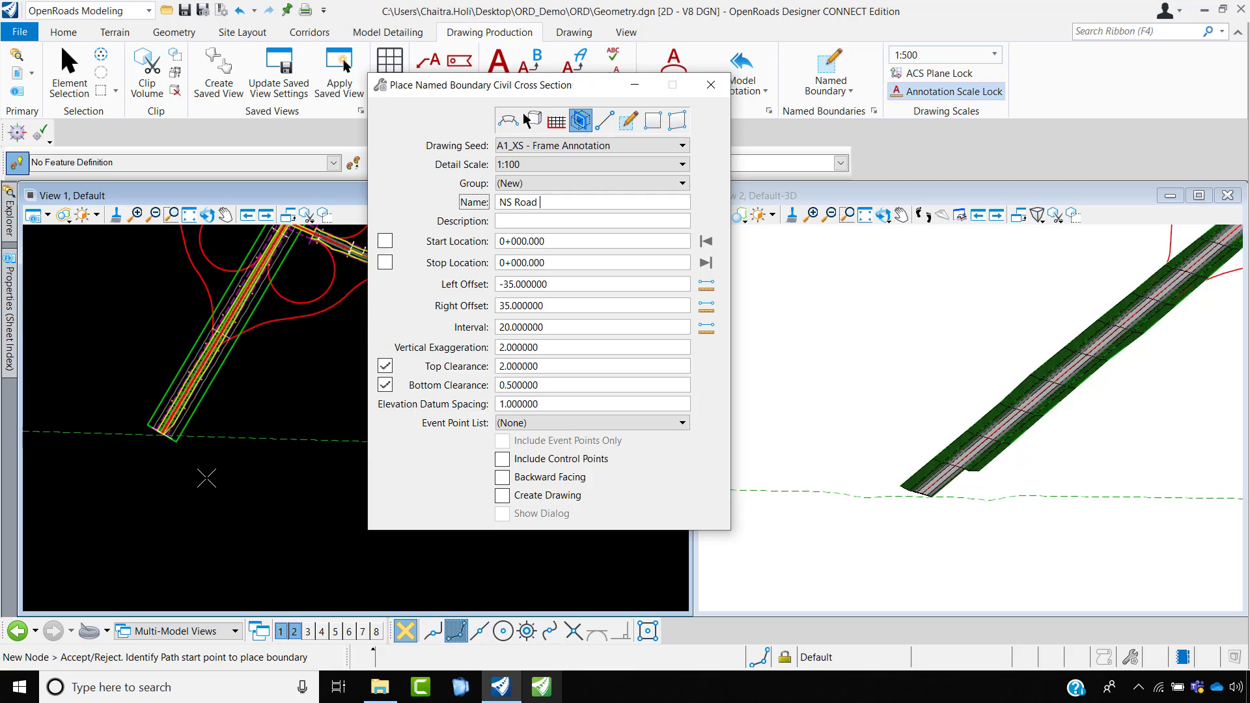
left_click(206, 478)
- End the boundaries at station 0+208.397 and place the cross section named boundaries at 20 m intervals with -35 and 35 m offsets
scroll(206, 481, "down", 3)
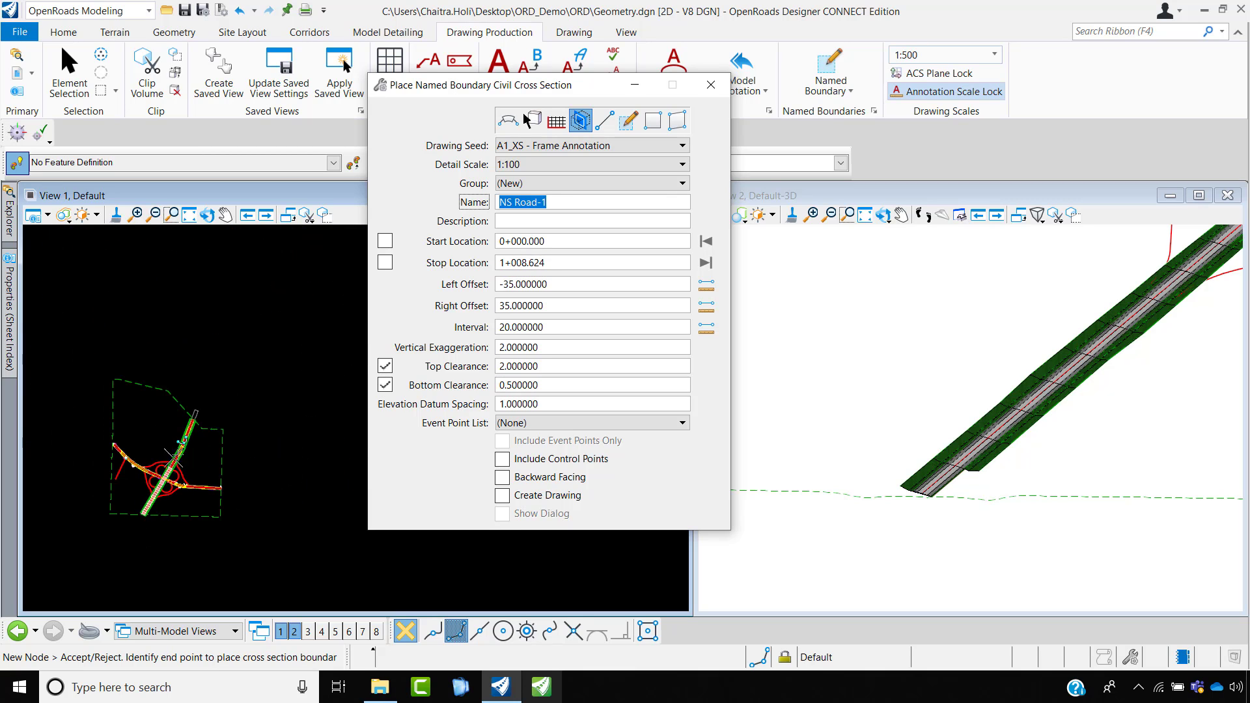
scroll(206, 493, "up", 2)
scroll(195, 531, "up", 1)
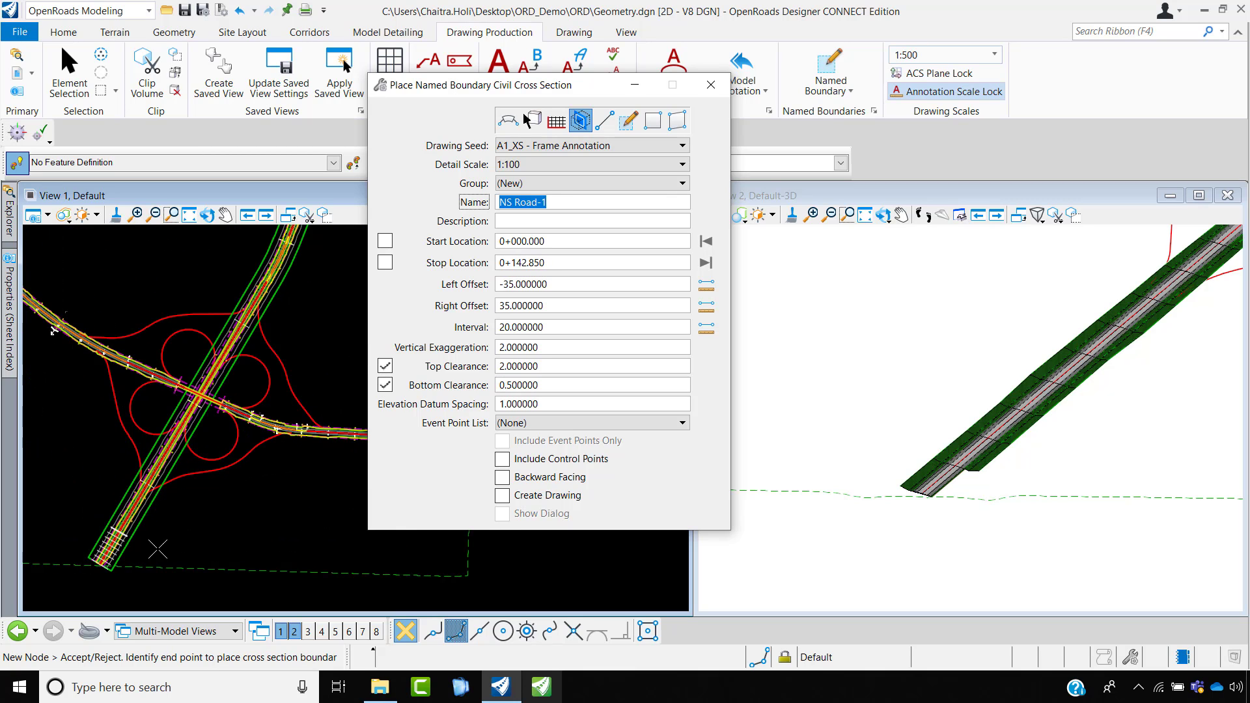
scroll(191, 542, "up", 1)
scroll(190, 541, "up", 2)
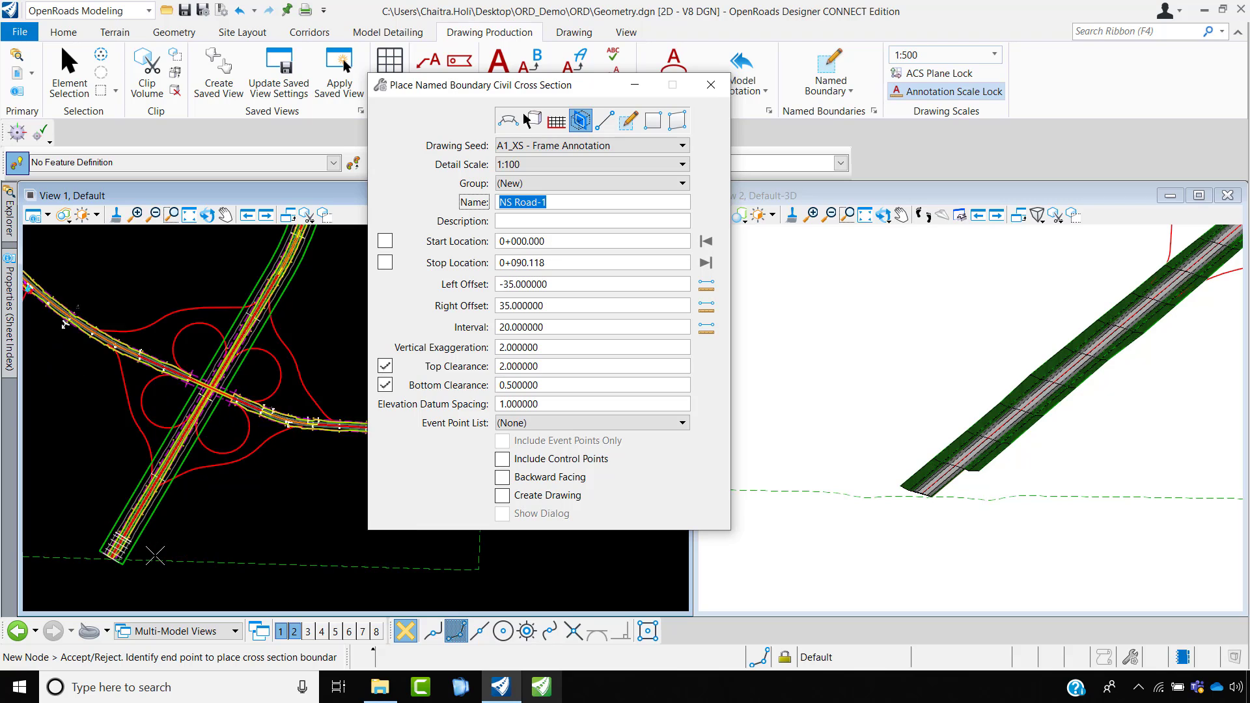
left_click(188, 529)
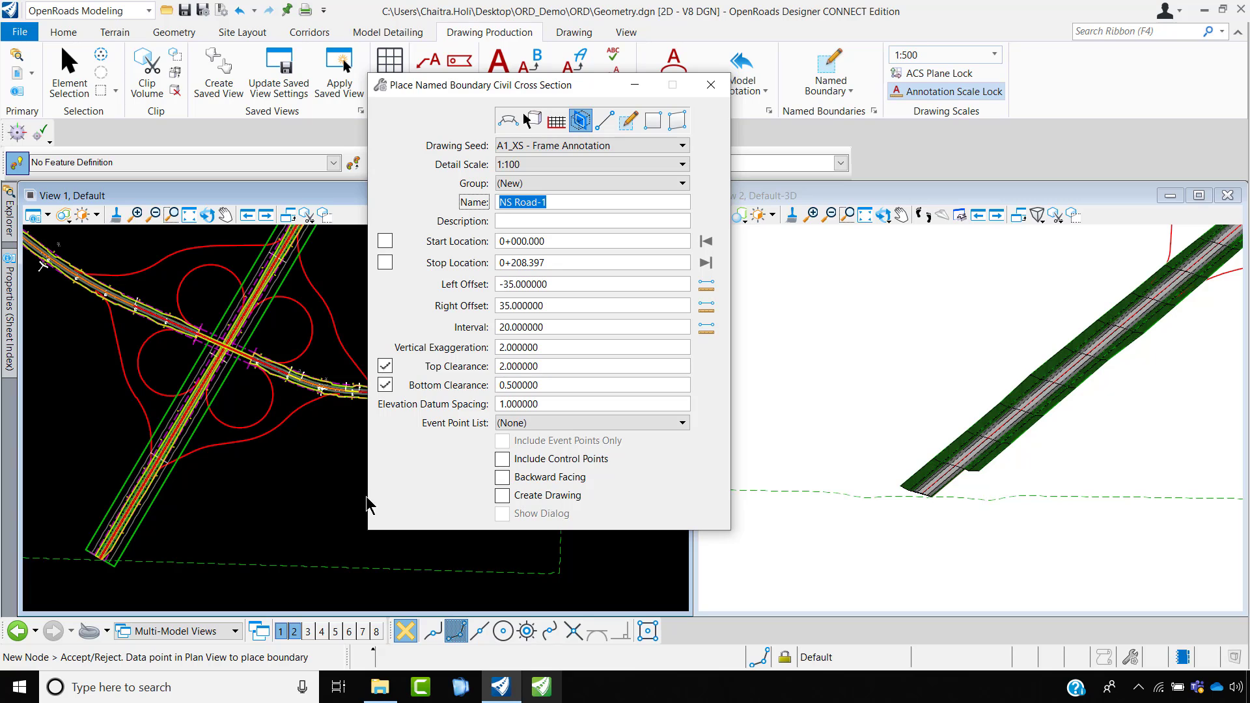
left_click(284, 503)
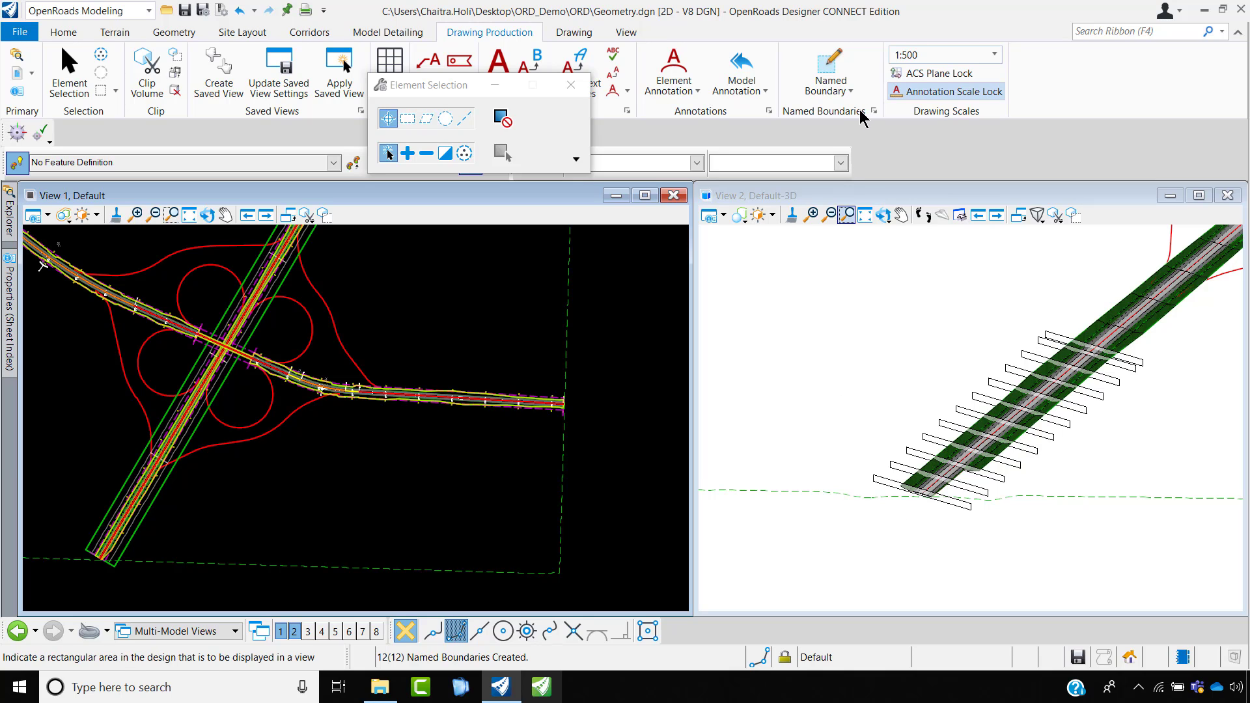
left_click(571, 85)
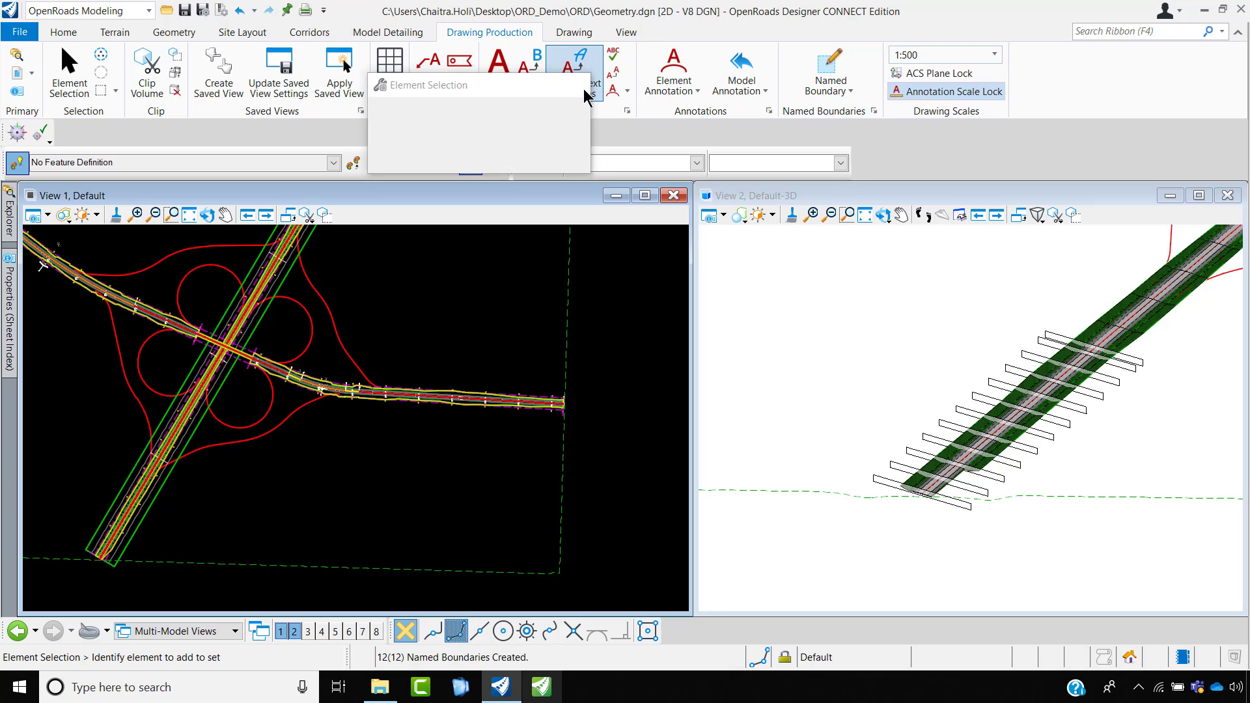
- Open the Named Boundaries manager and review the station boundaries in the NS Road-1 cross section group
left_click(874, 112)
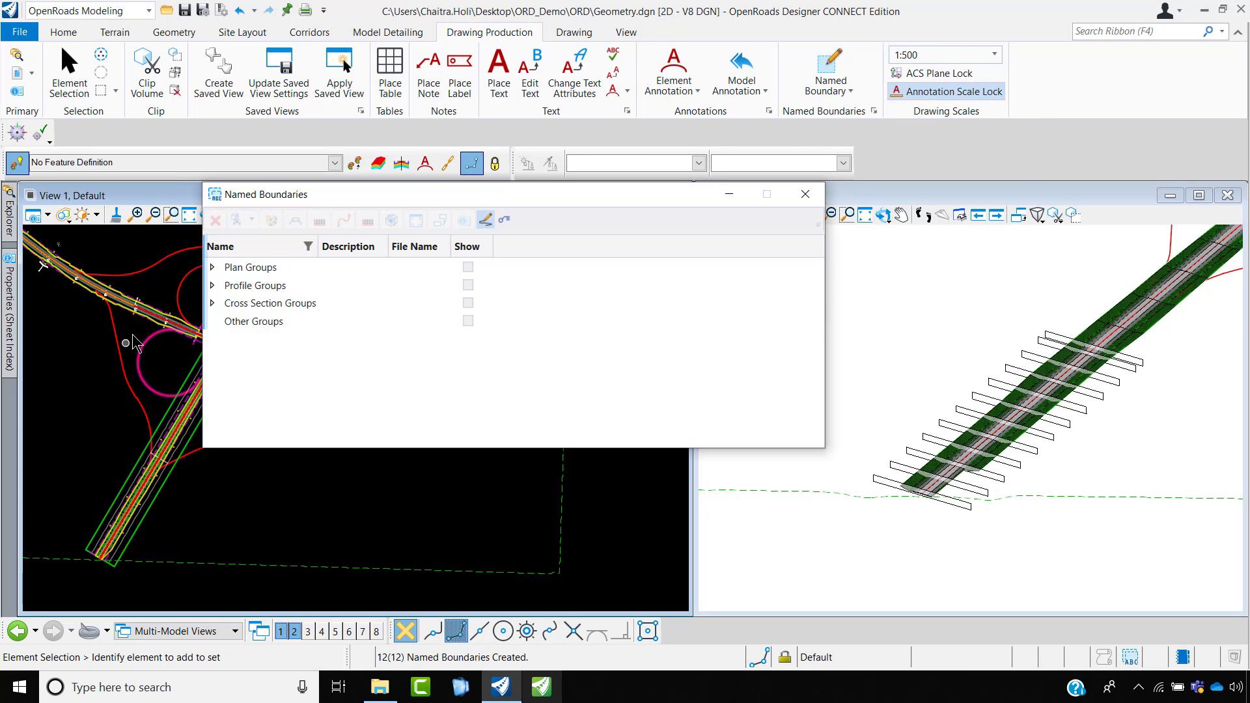
left_click(212, 303)
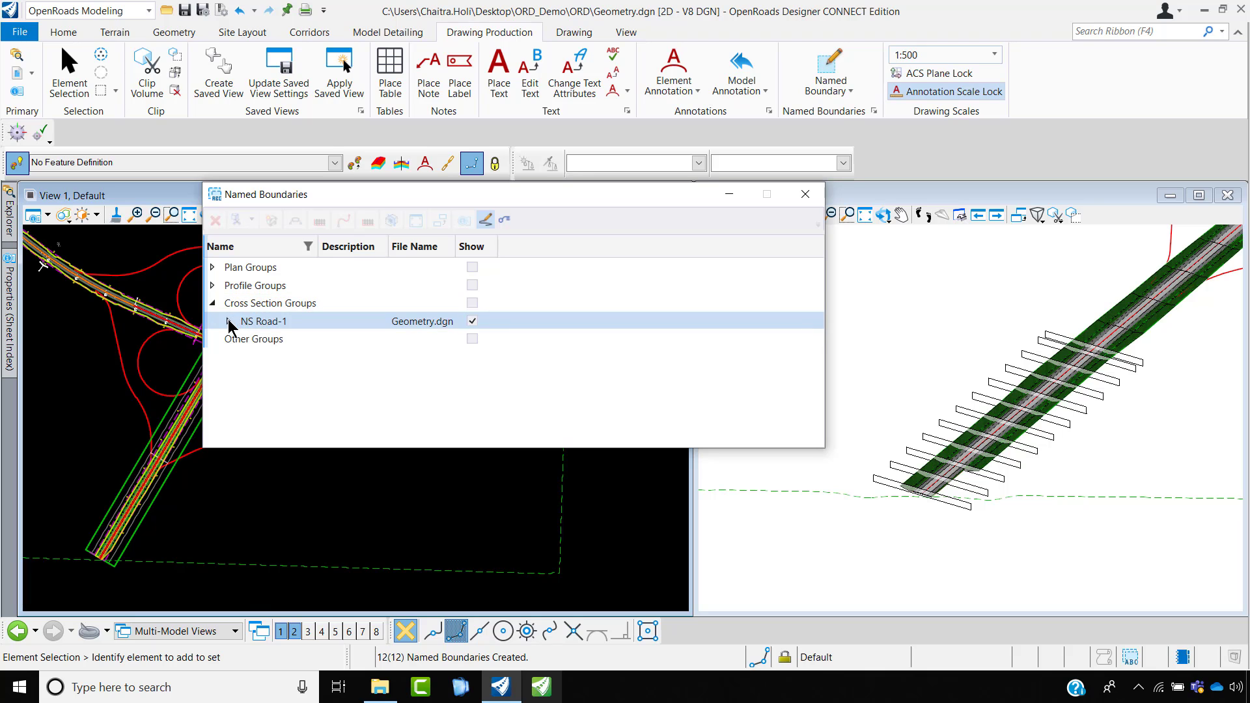
left_click(229, 320)
scroll(293, 426, "down", 3)
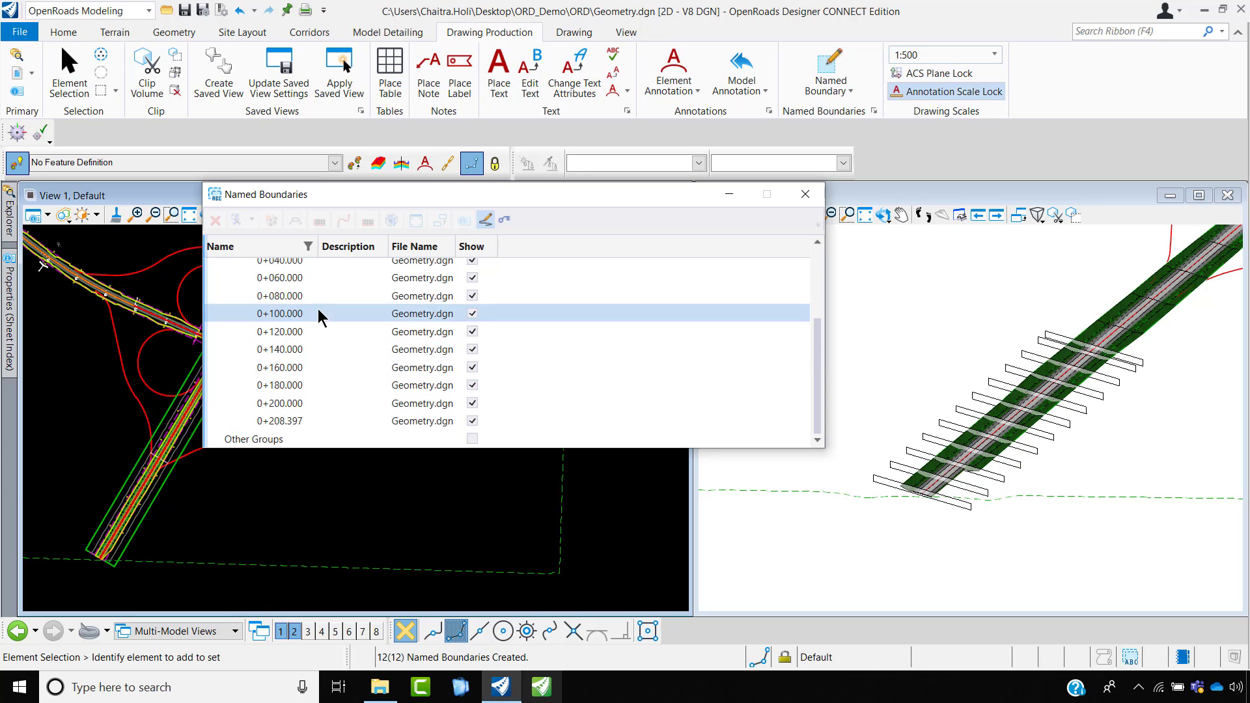
scroll(312, 362, "up", 2)
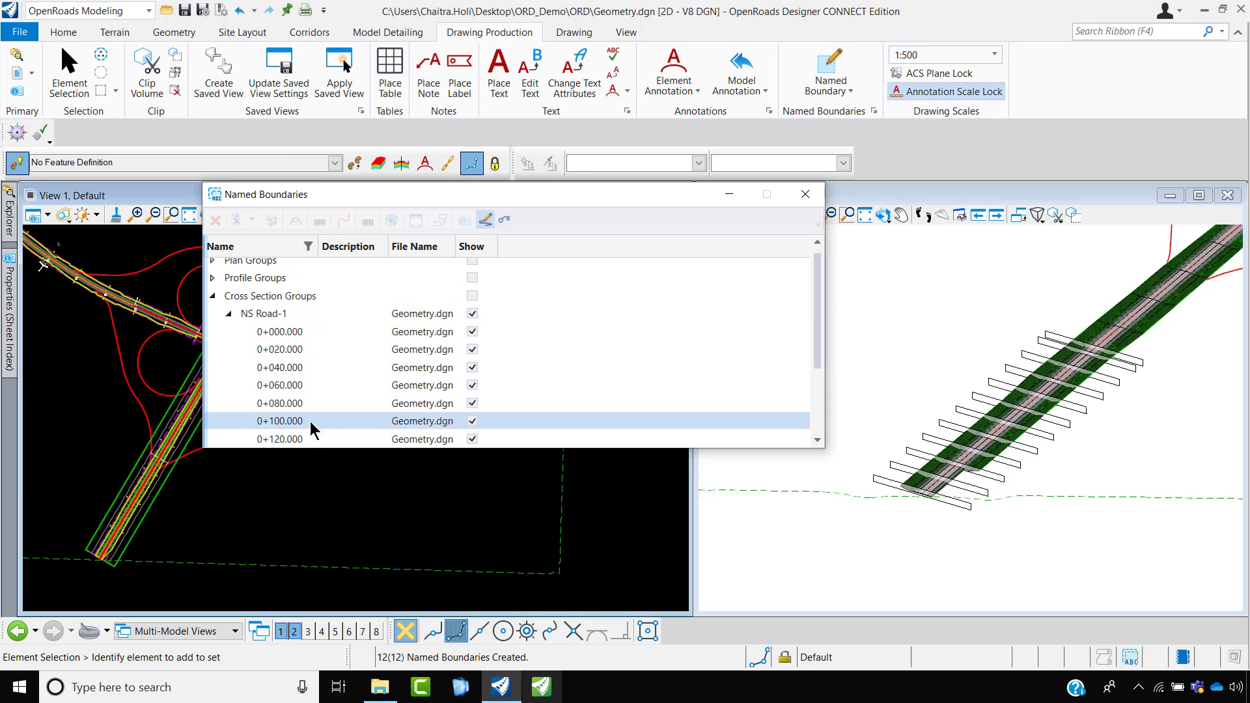
- Create cross section drawings and sheets named CS from the NS Road-1 group with the A1_XS - Frame Annotation seed, and close Named Boundaries
left_click(274, 313)
right_click(273, 313)
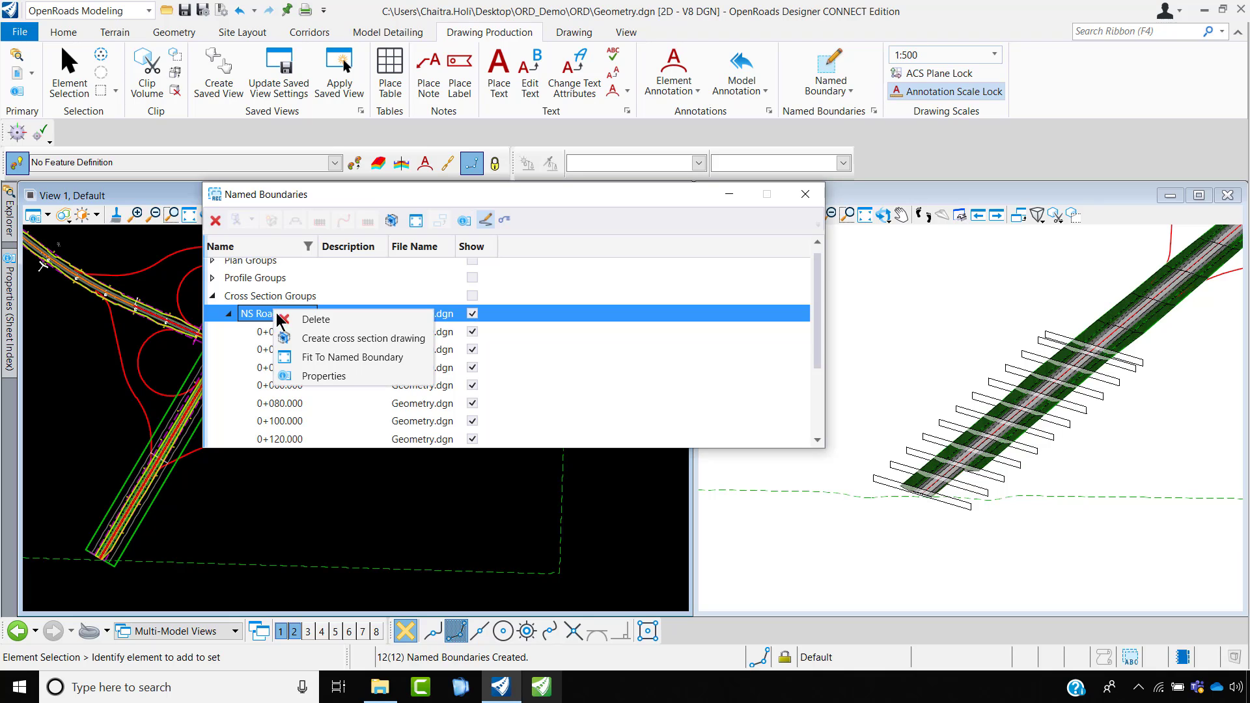
left_click(502, 221)
left_click(485, 220)
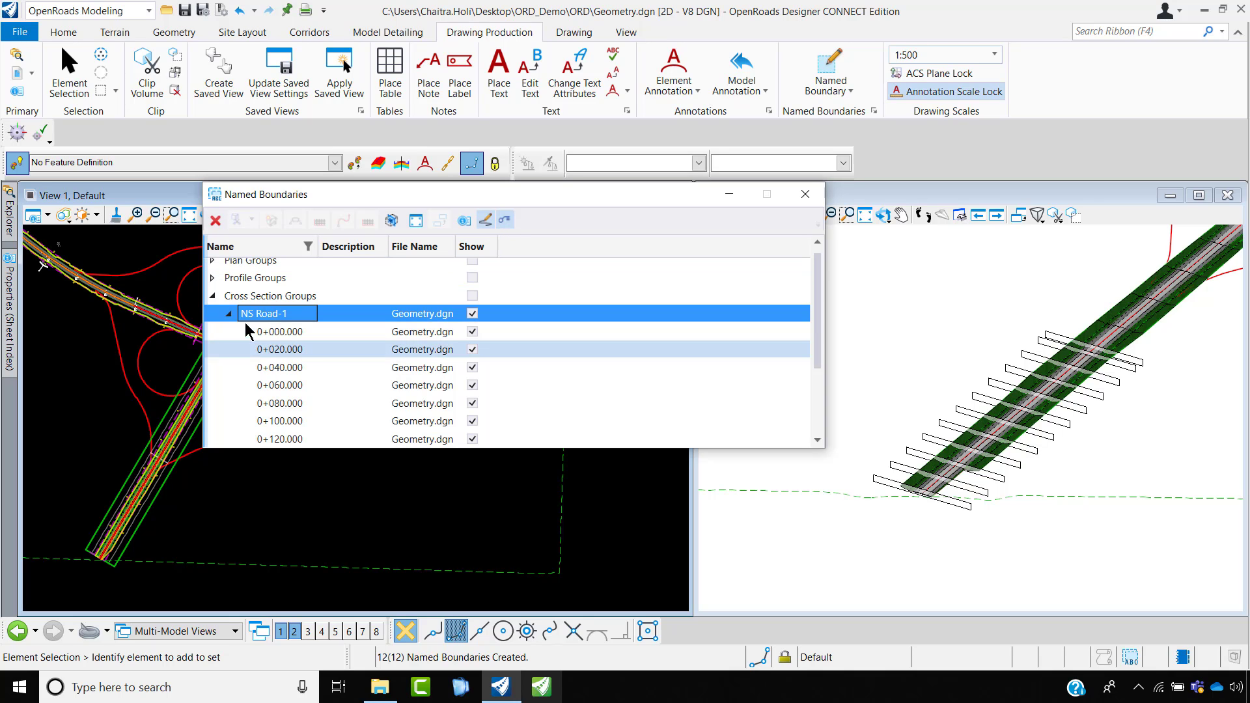
right_click(267, 311)
left_click(340, 340)
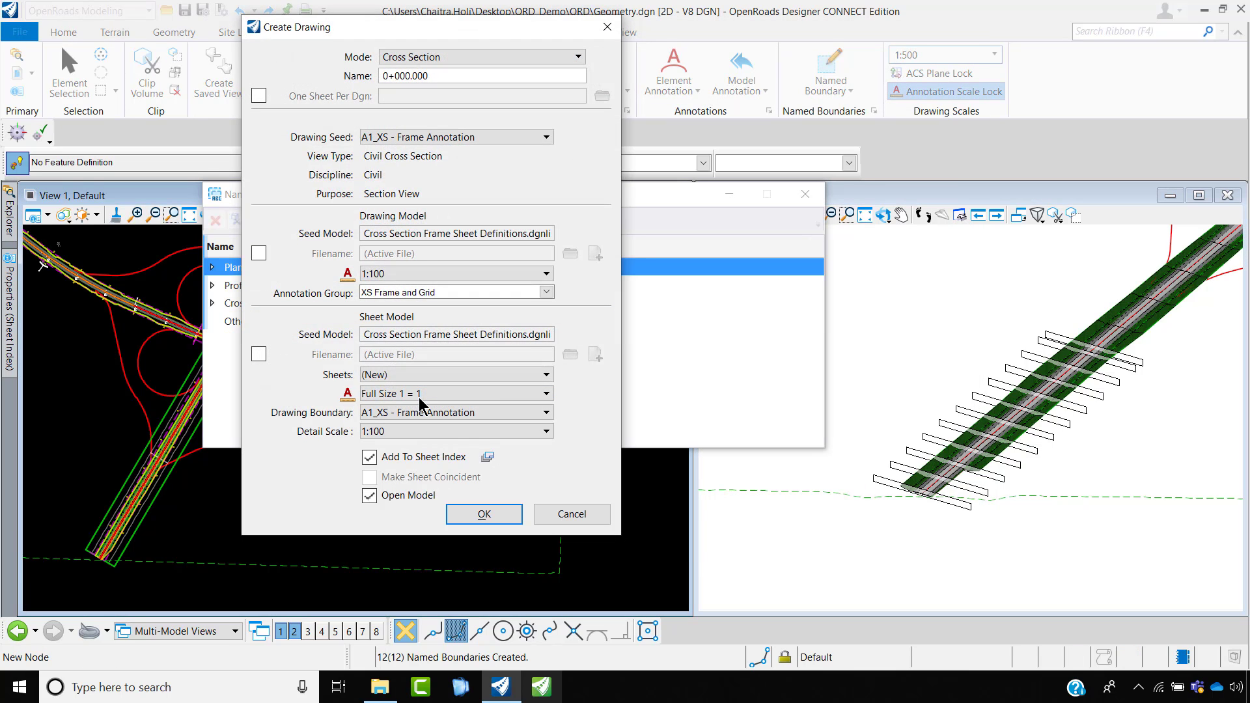
left_click(494, 76)
left_click(485, 514)
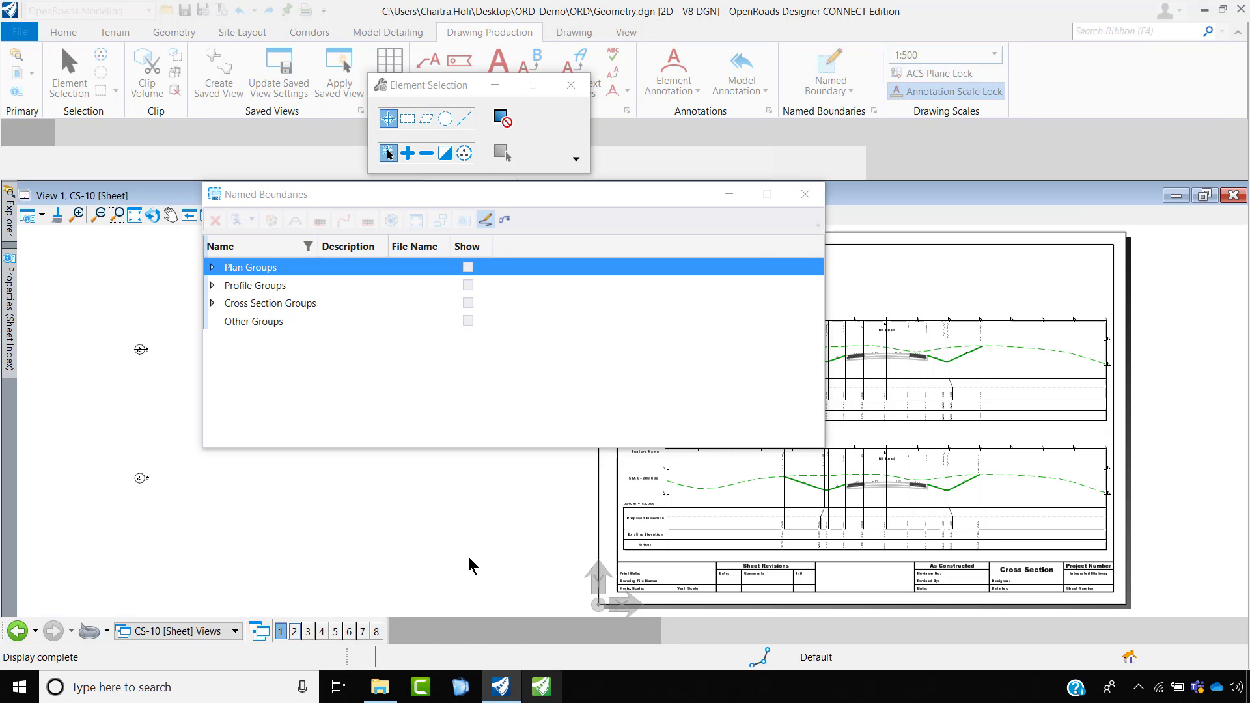
left_click(805, 194)
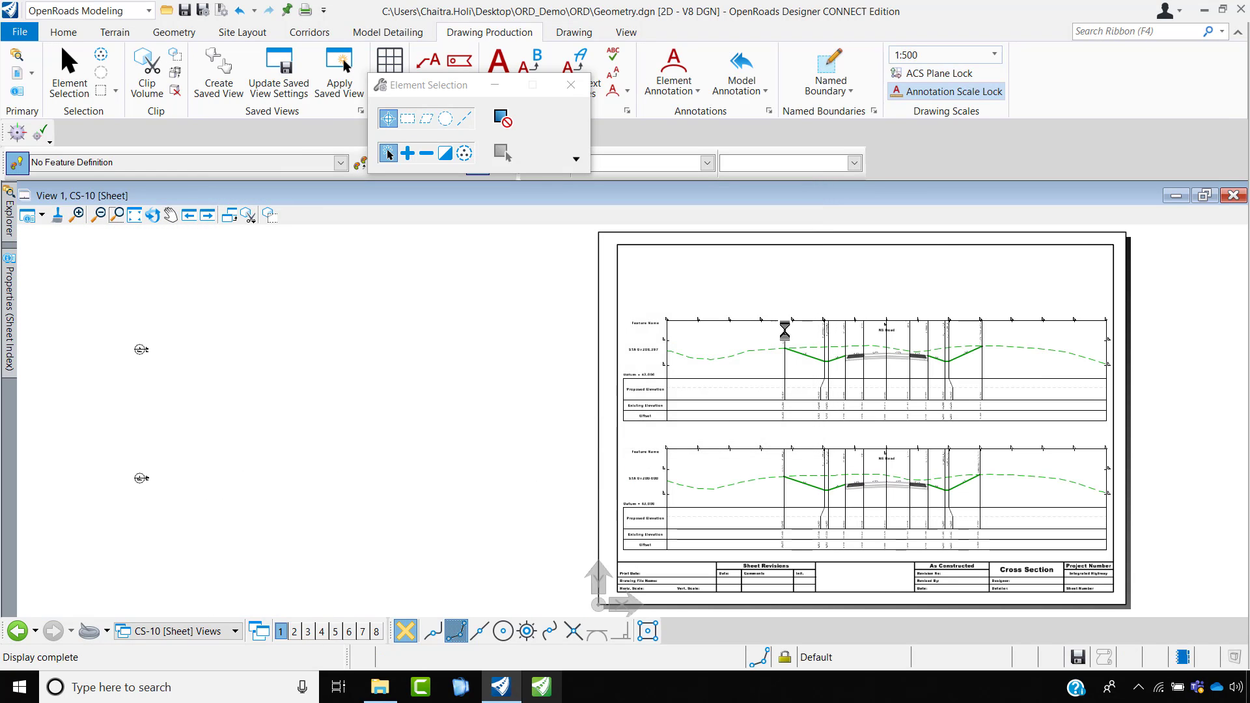
- Open the CS-2 sheet model and examine its cross sections, slope labels and feature annotations up close
left_click(229, 634)
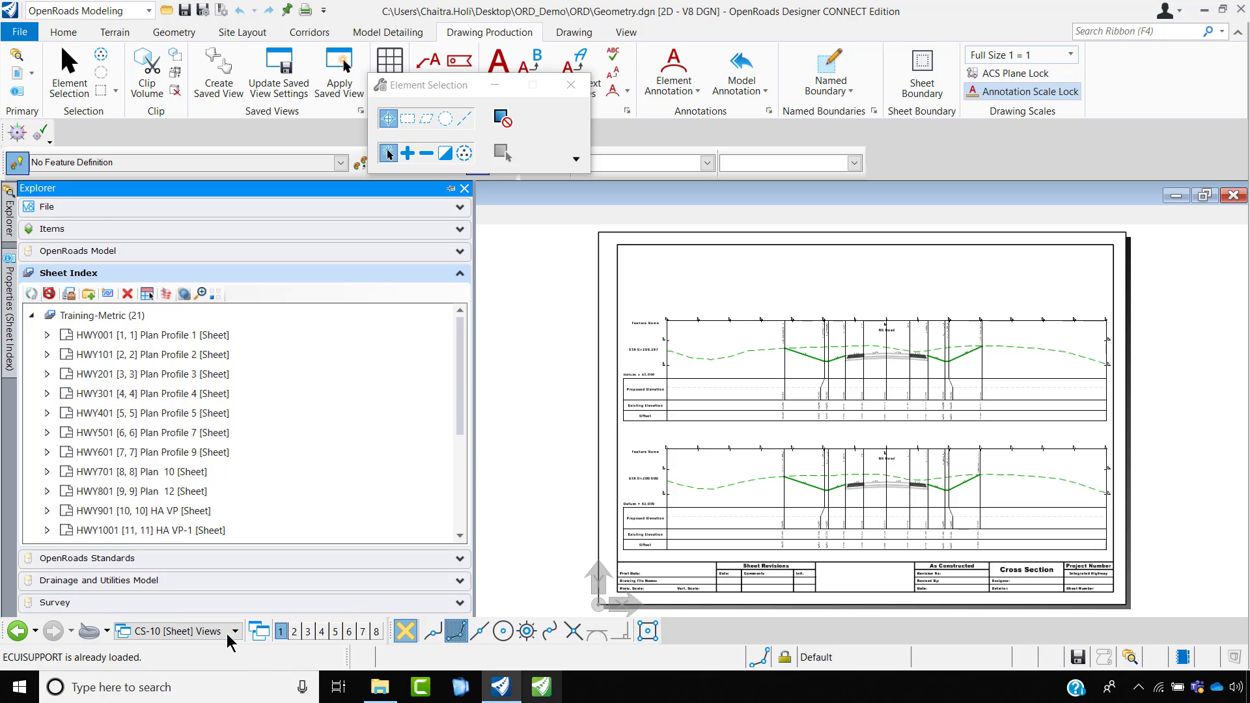
left_click(234, 632)
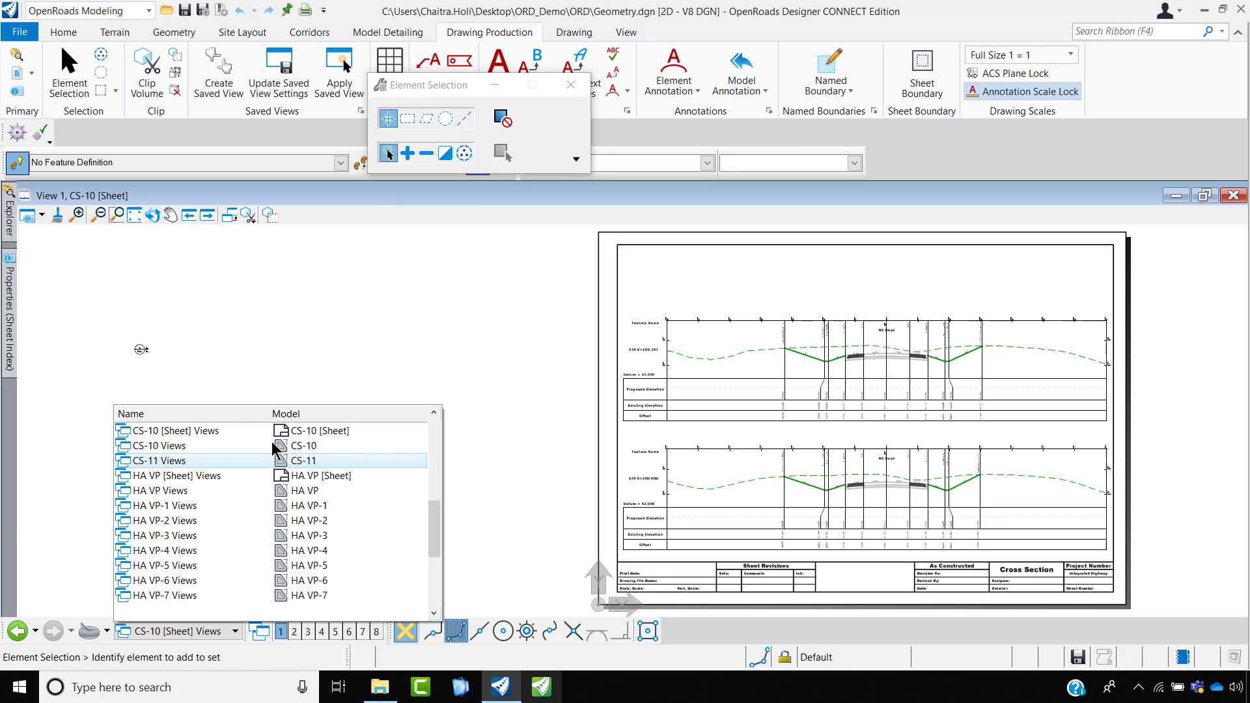
scroll(273, 447, "up", 5)
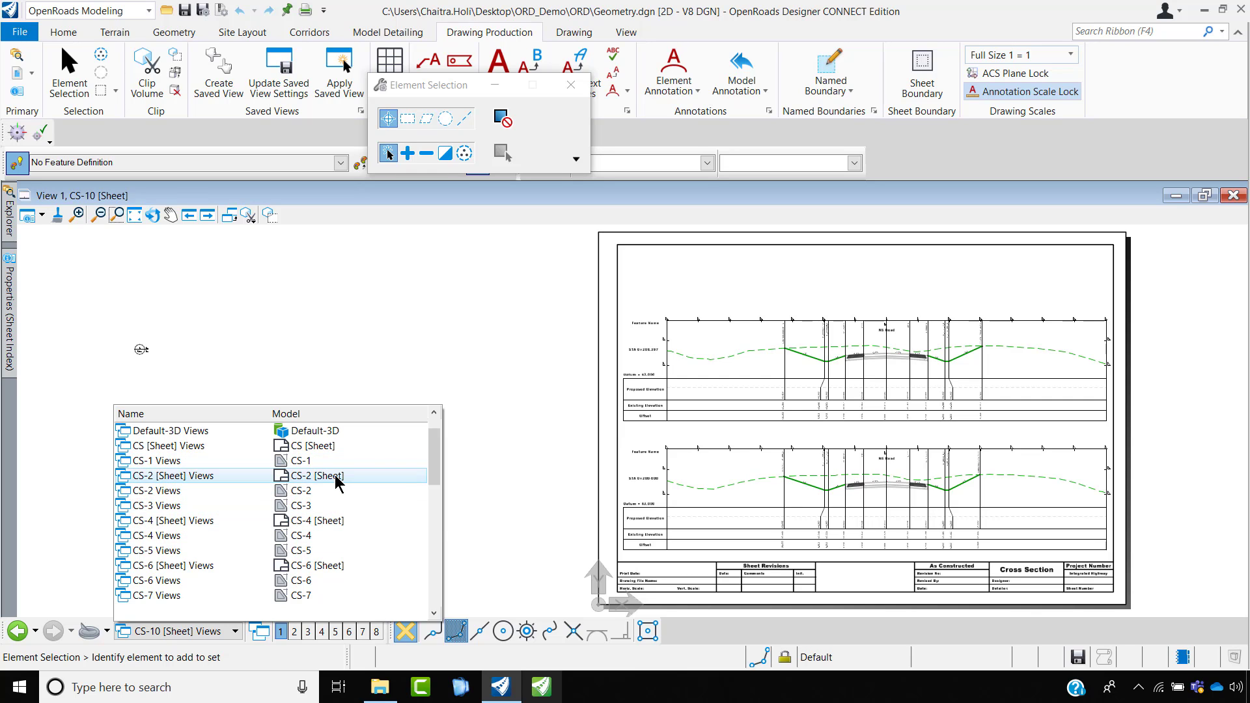
left_click(338, 477)
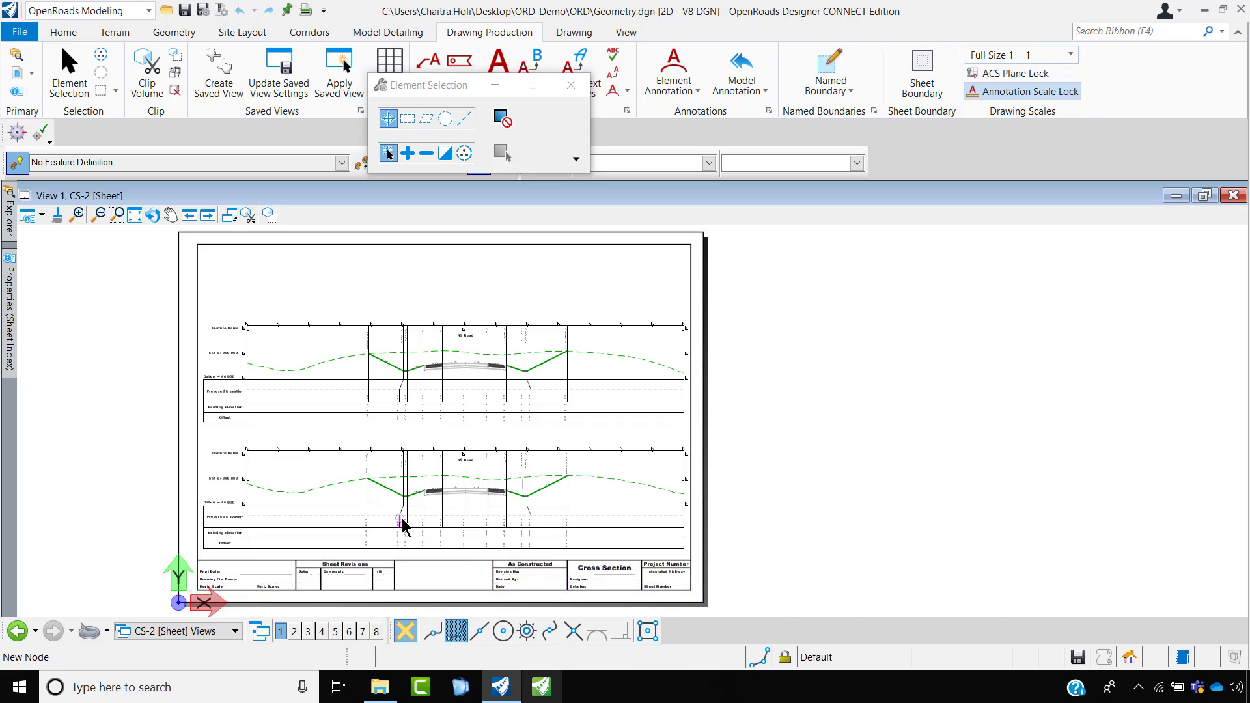
scroll(433, 531, "up", 4)
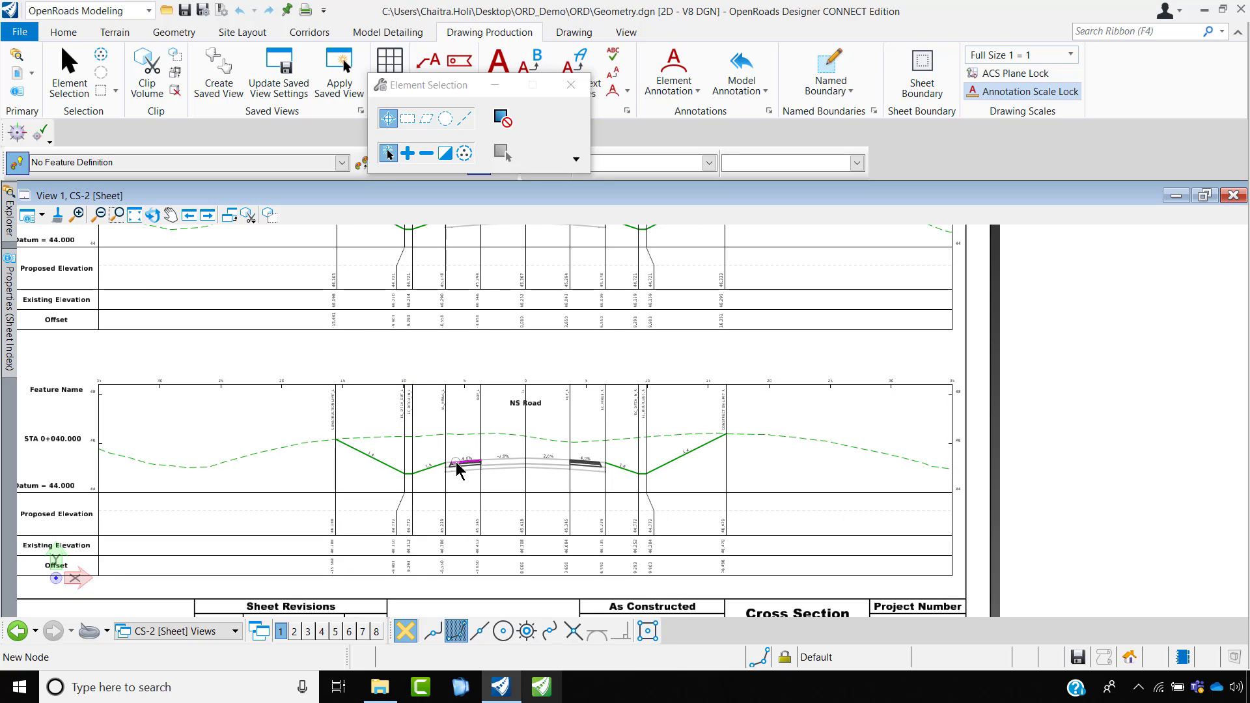
scroll(465, 482, "down", 3)
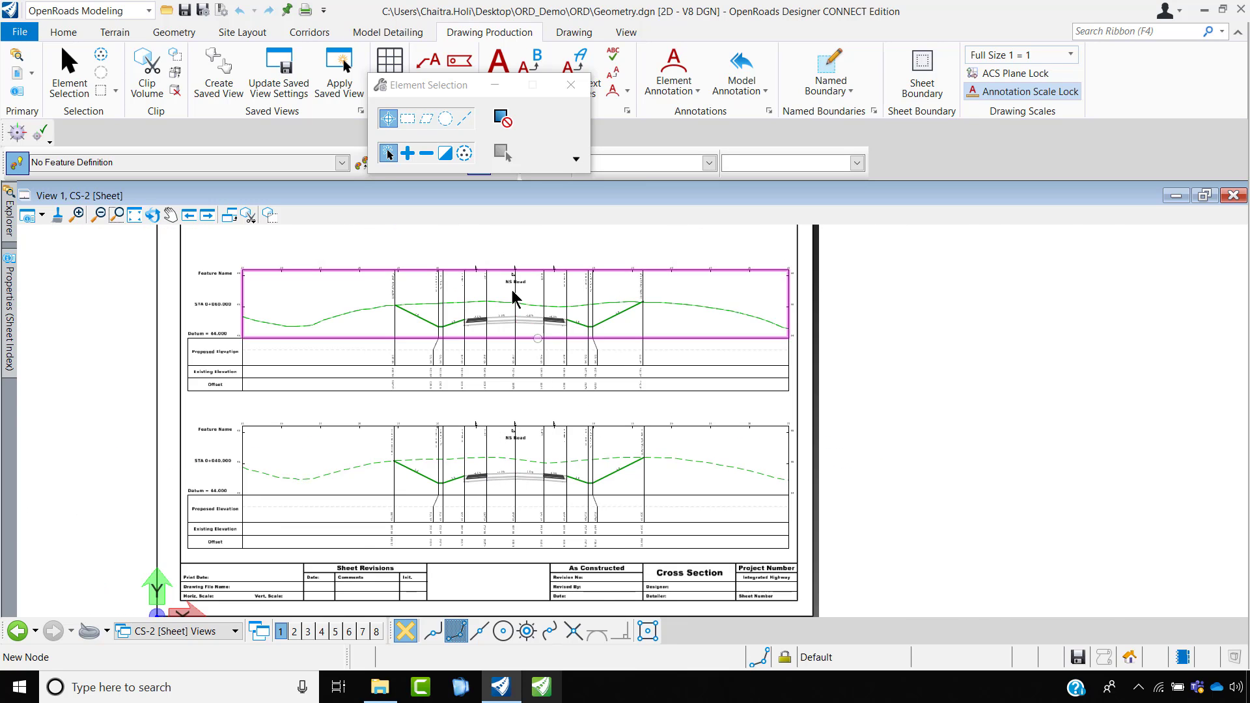
scroll(504, 293, "up", 5)
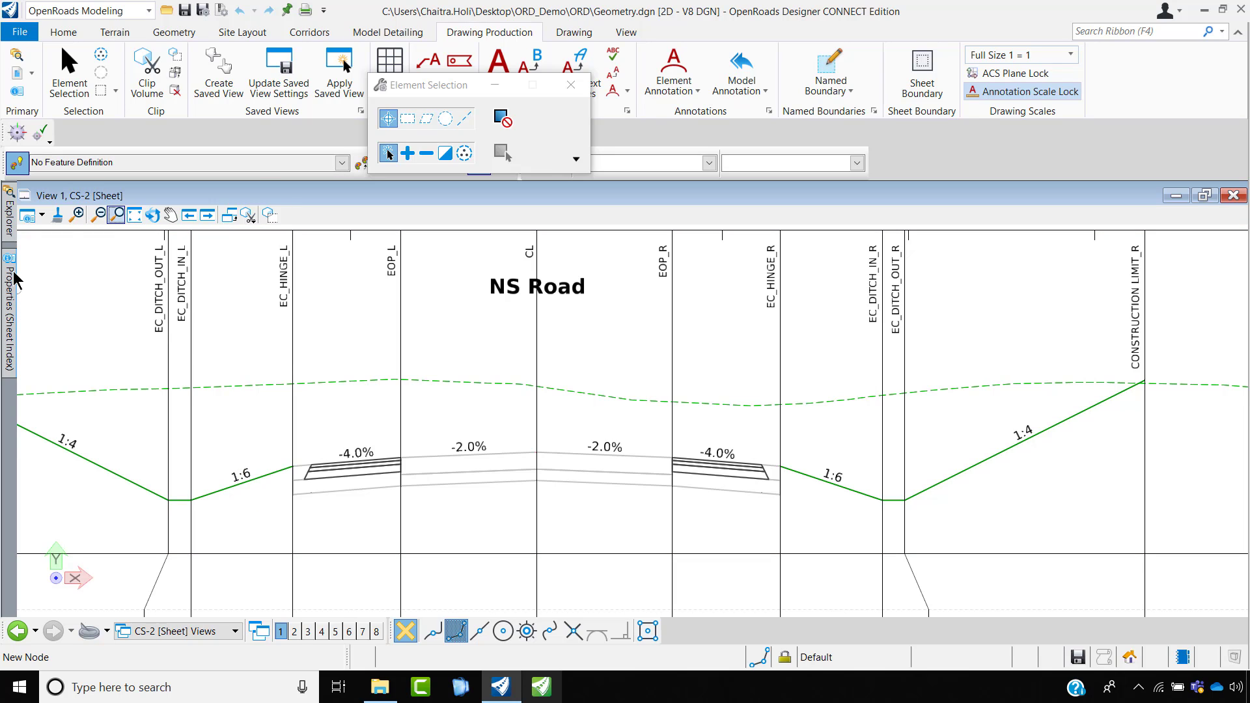
- Send the HWY1601 CS-2 sheet from the Sheet Index to Print Organizer with the PDF print style
mouse_move(9, 212)
scroll(164, 440, "down", 4)
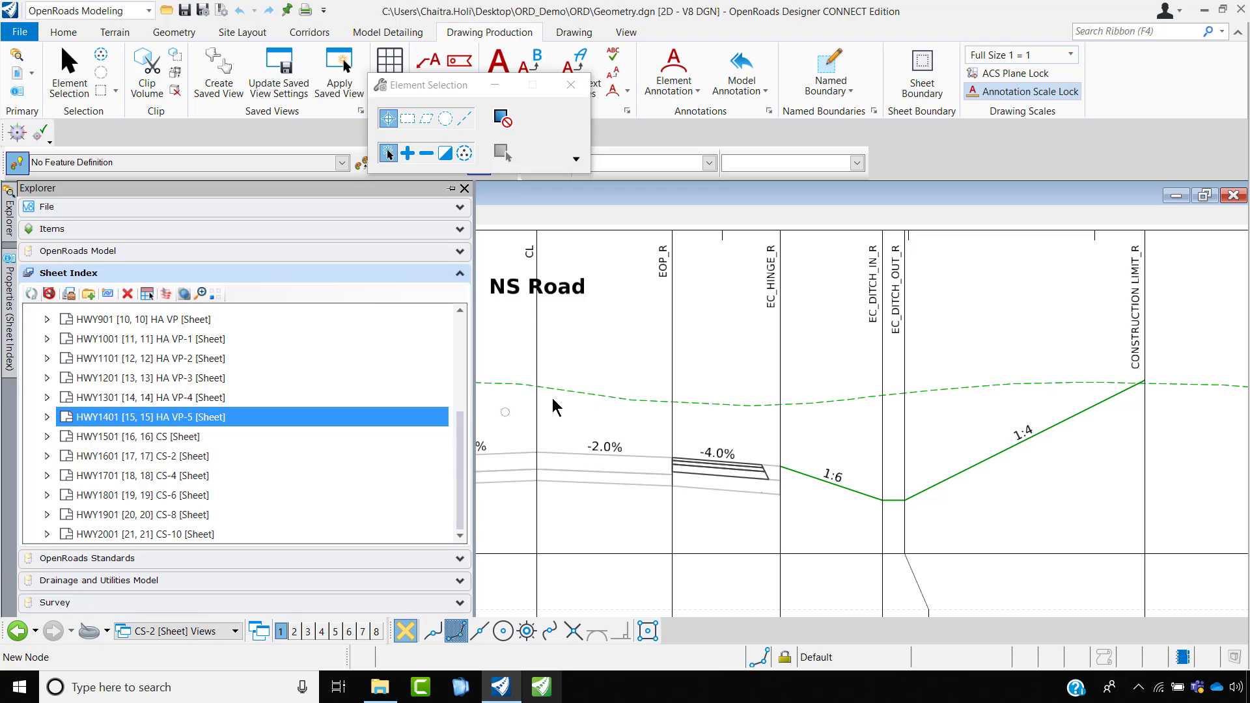
left_click(166, 455)
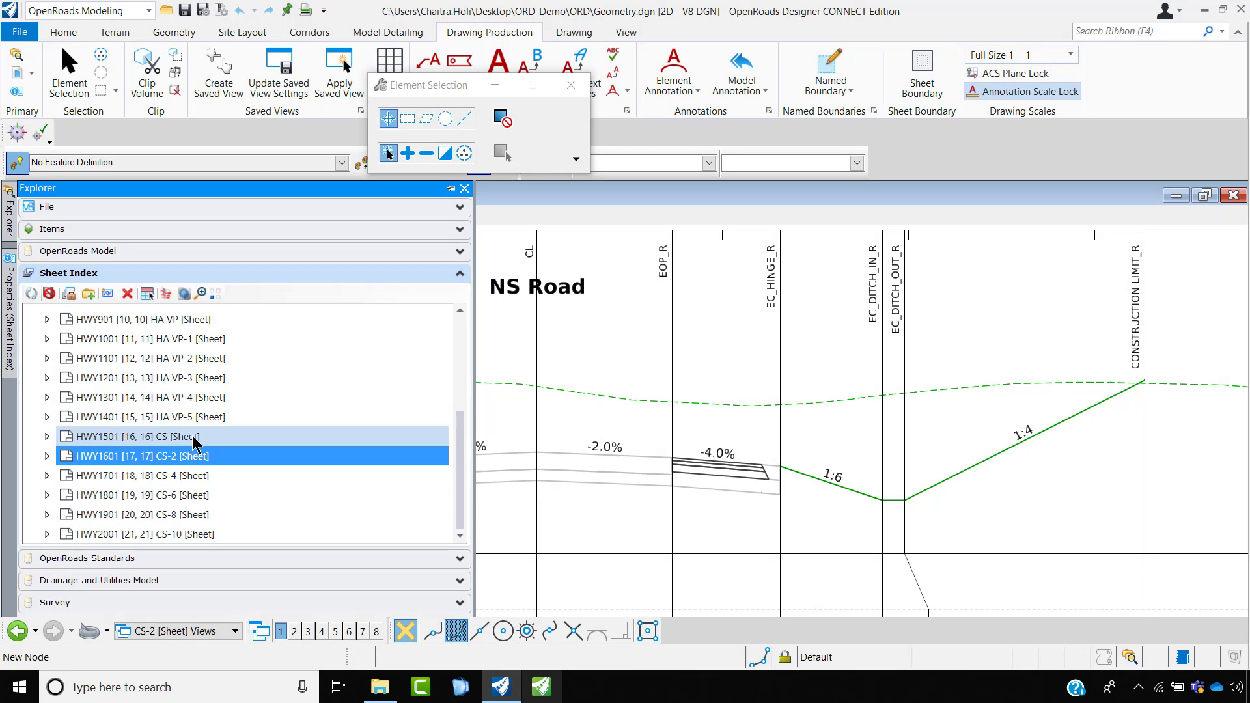
left_click(166, 296)
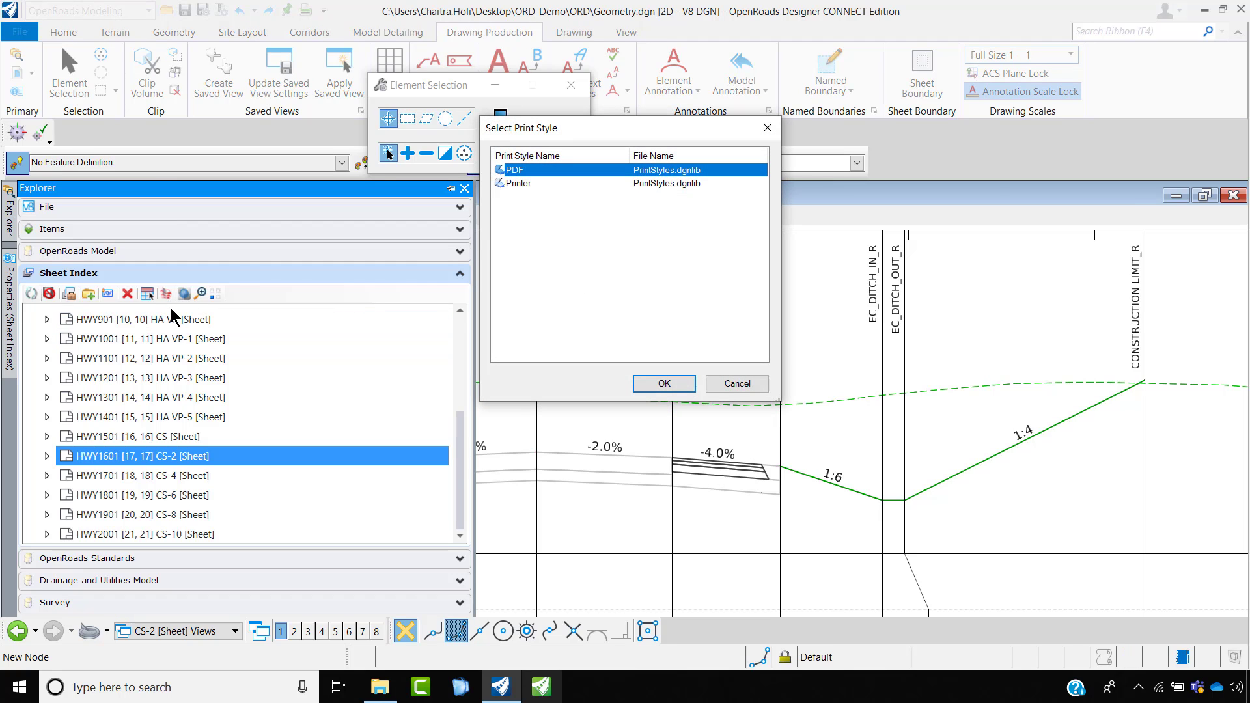
left_click(665, 384)
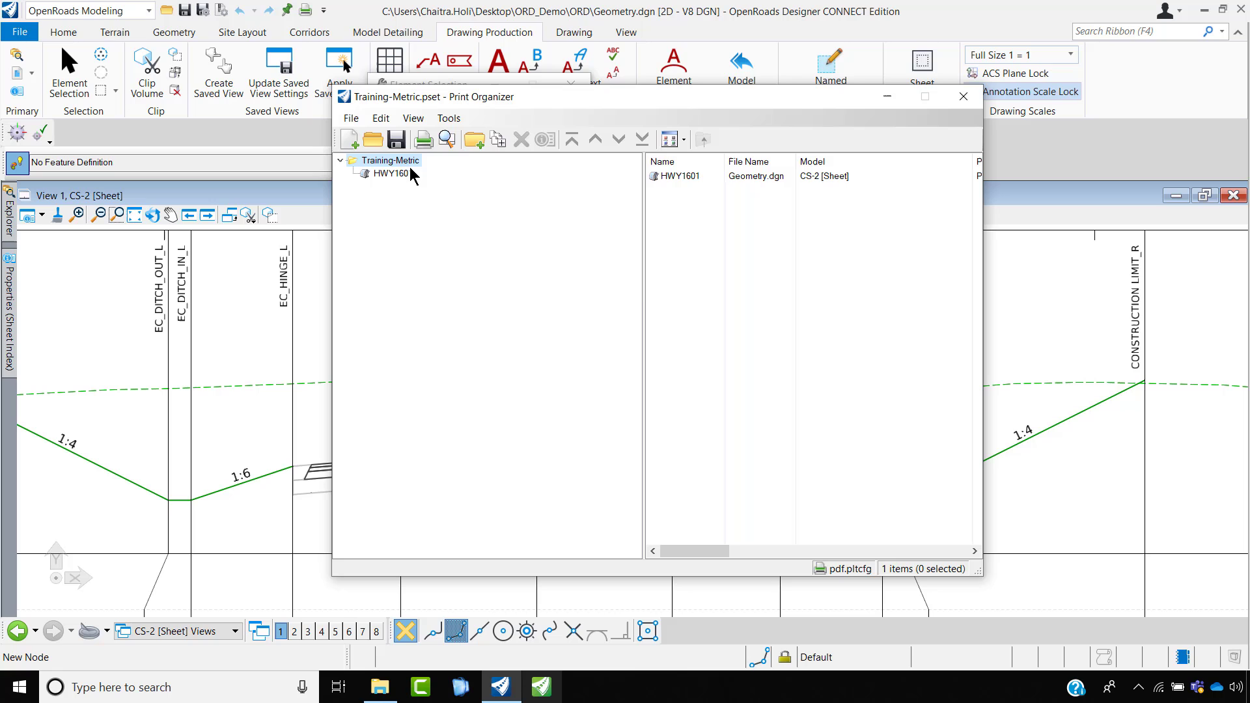
- Start printing HWY1601 and choose the Output folder in Desktop's ORD_Demo folder as the destination
right_click(412, 175)
left_click(464, 184)
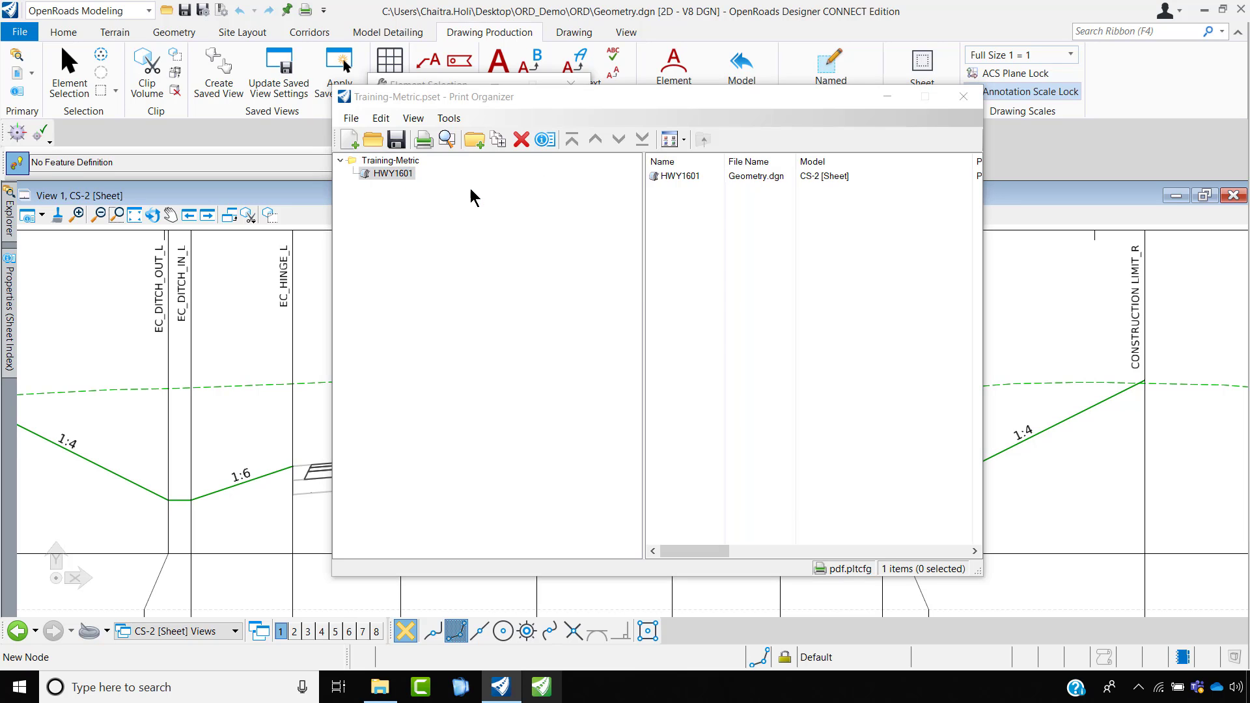
left_click(833, 407)
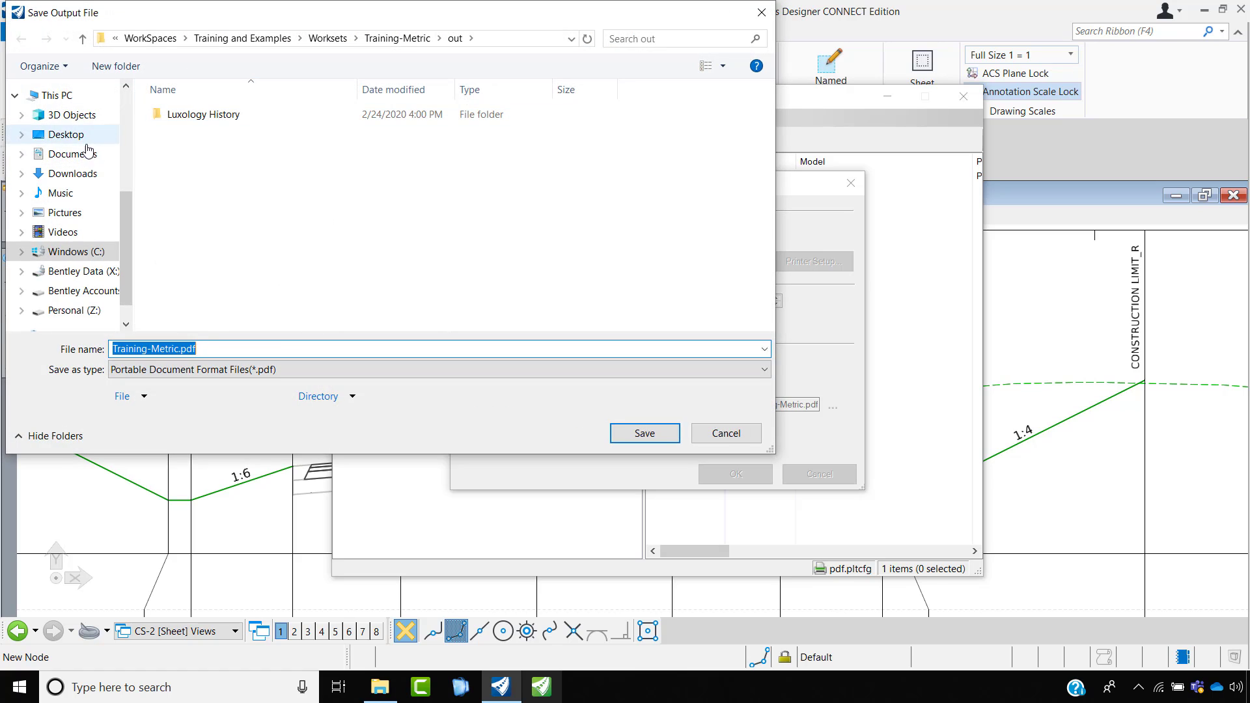
left_click(66, 134)
double_click(284, 126)
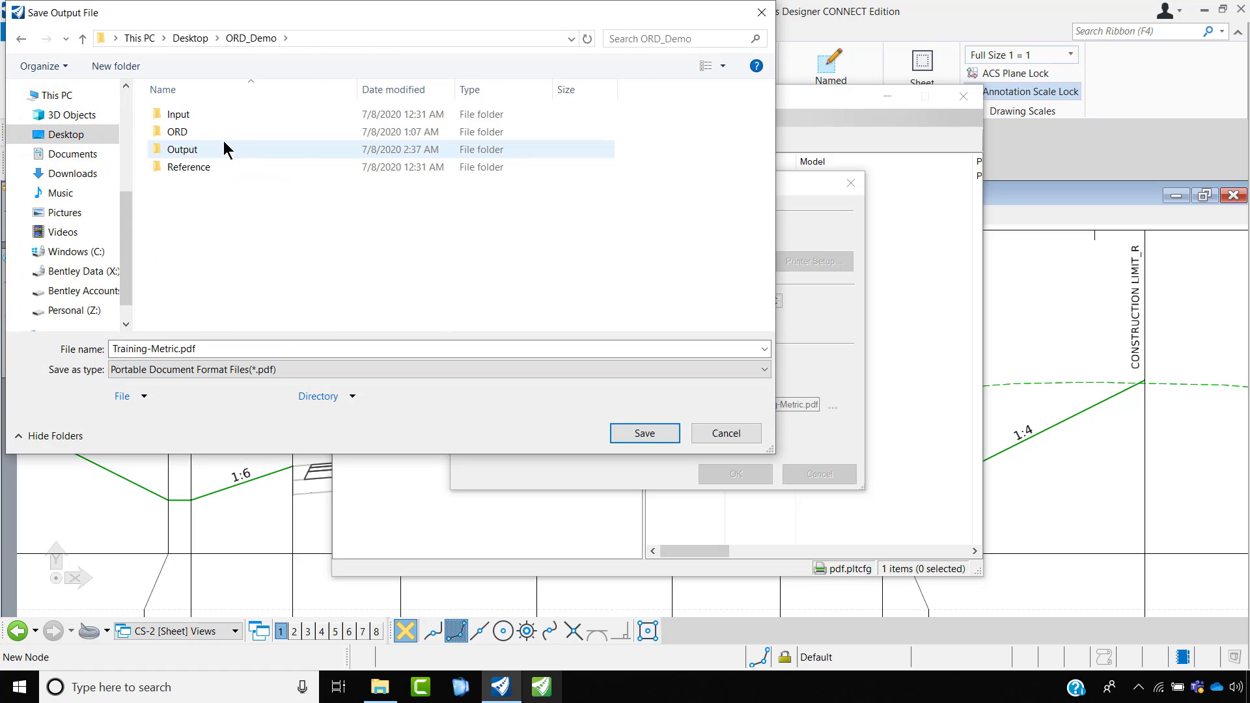
double_click(224, 153)
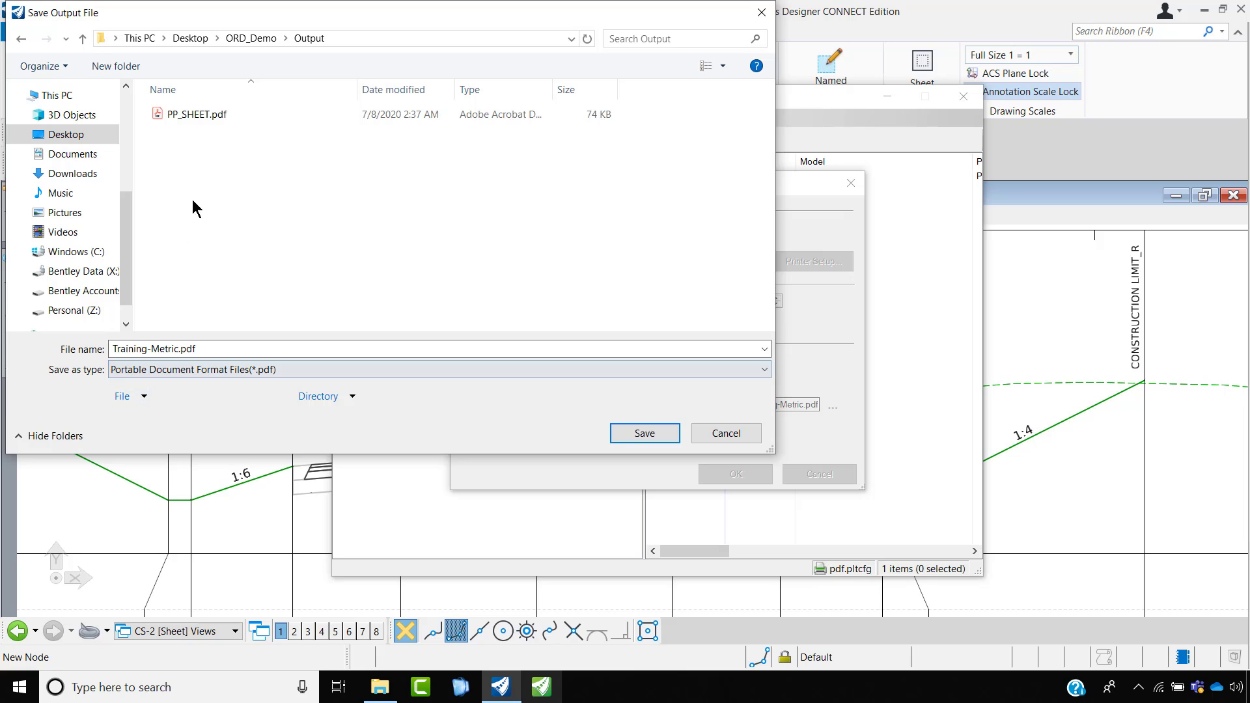
- Name the output file CS_SHEET.pdf and print the HWY1601 sheet to it
left_click(215, 115)
double_click(134, 349)
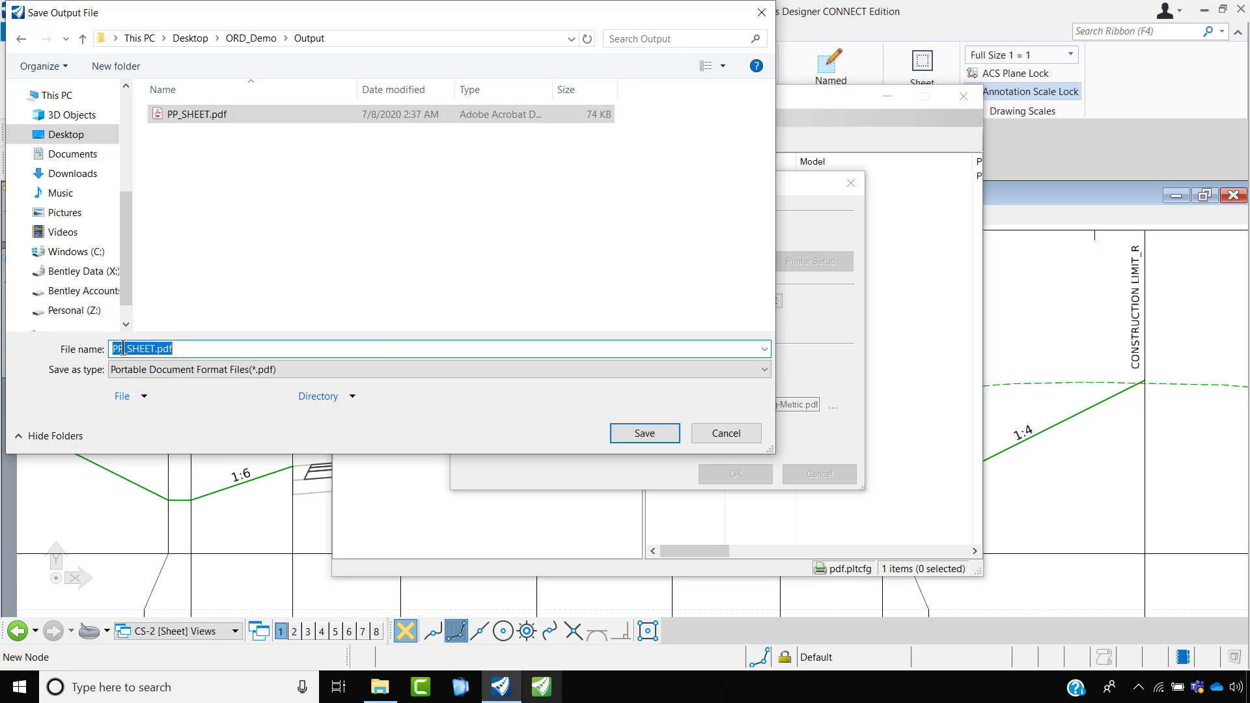
left_click(123, 349)
key("BackSpace")
key("BackSpace")
type("CS")
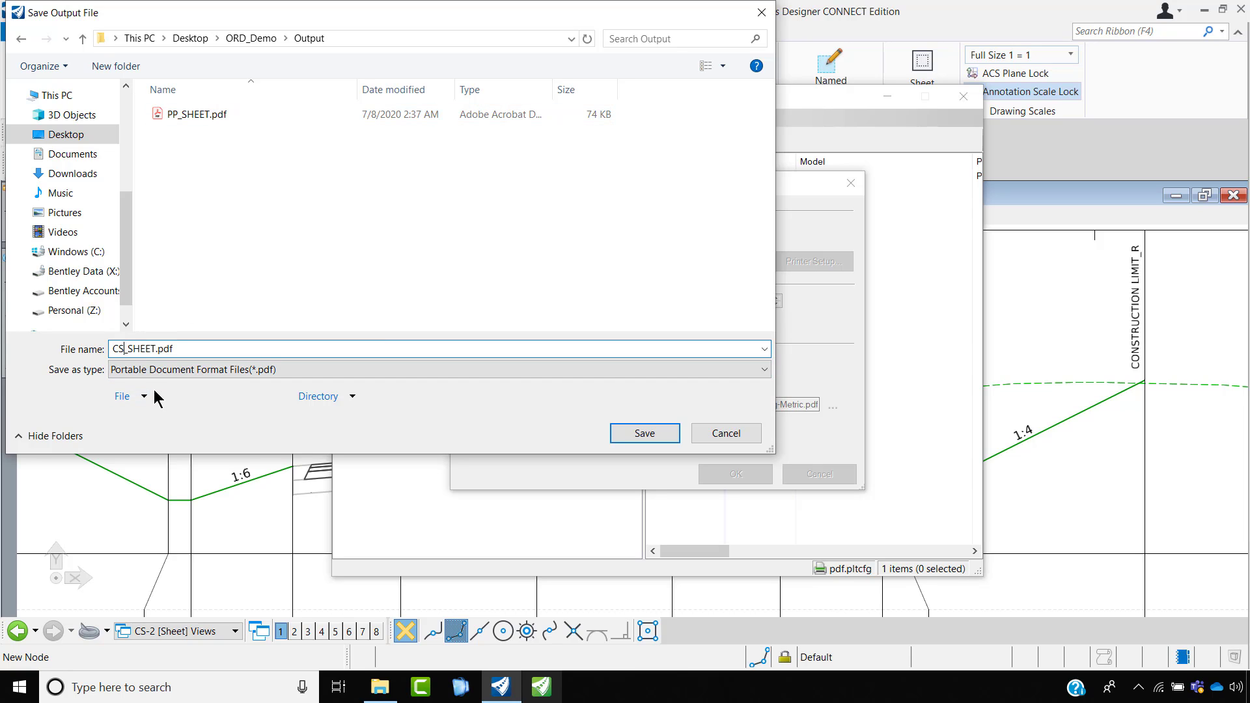
left_click(671, 433)
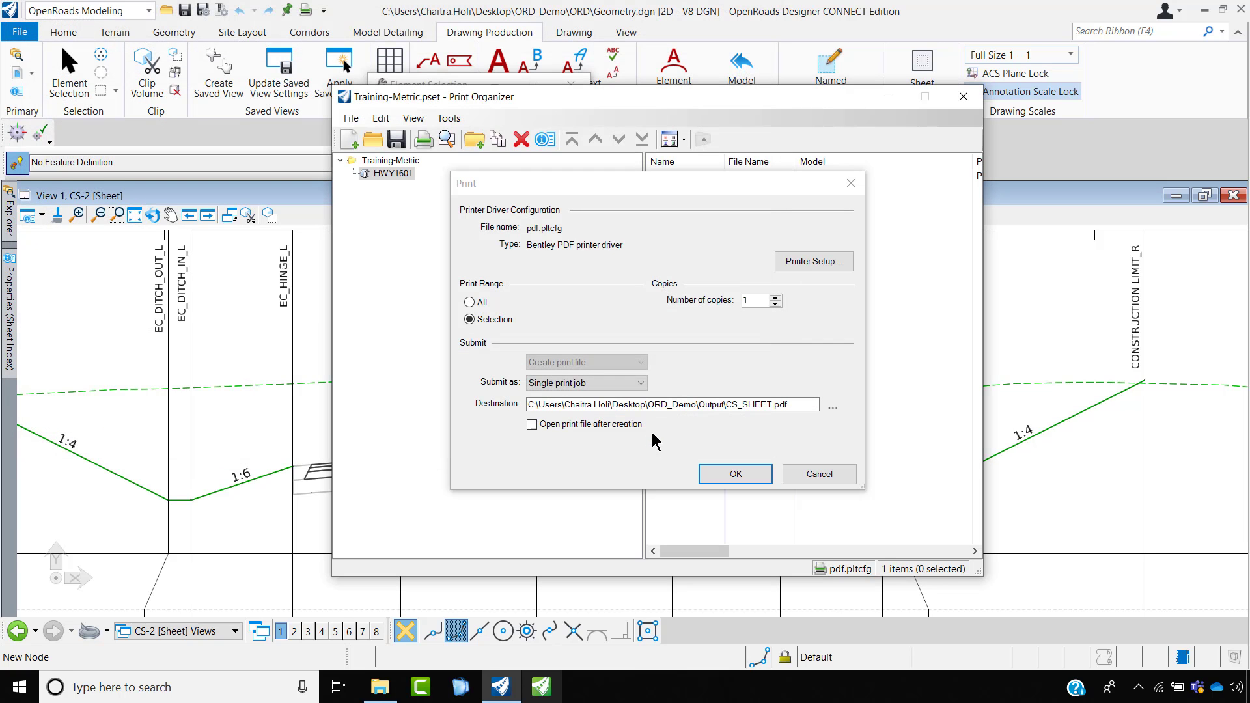
left_click(736, 473)
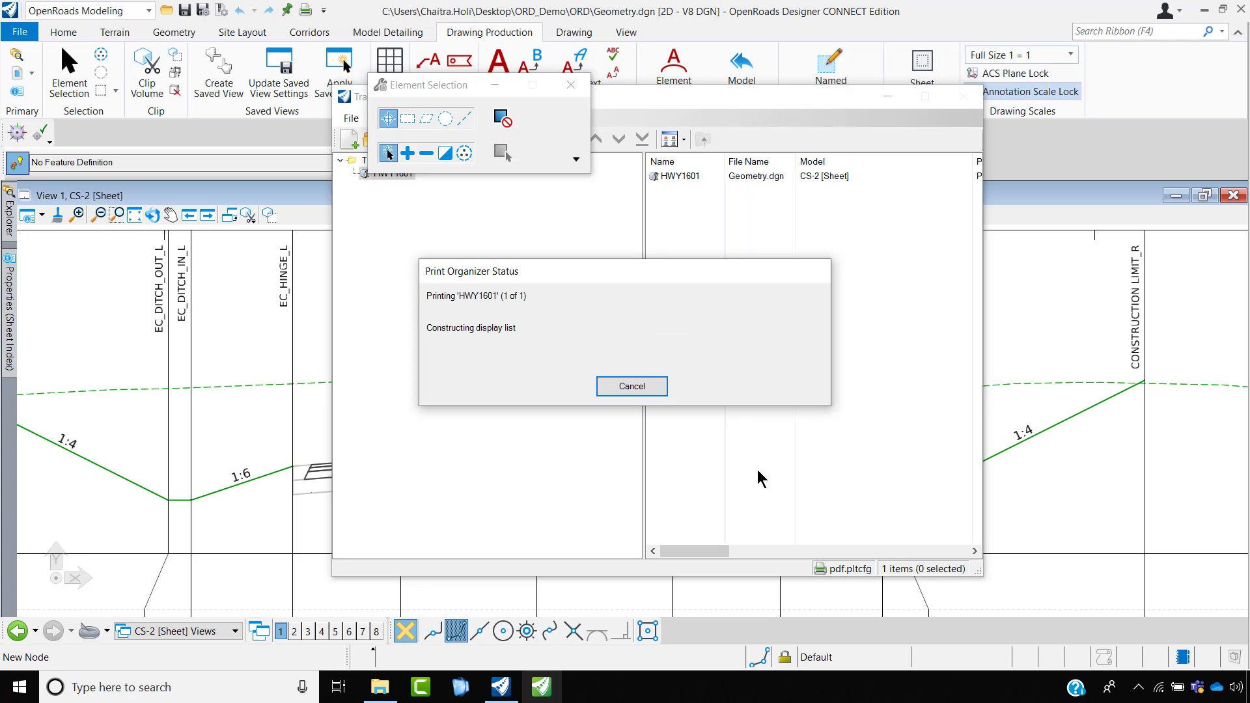
- Close Print Organizer and switch from the CS-2 sheet to the Default design model, showing the whole interchange
left_click(967, 105)
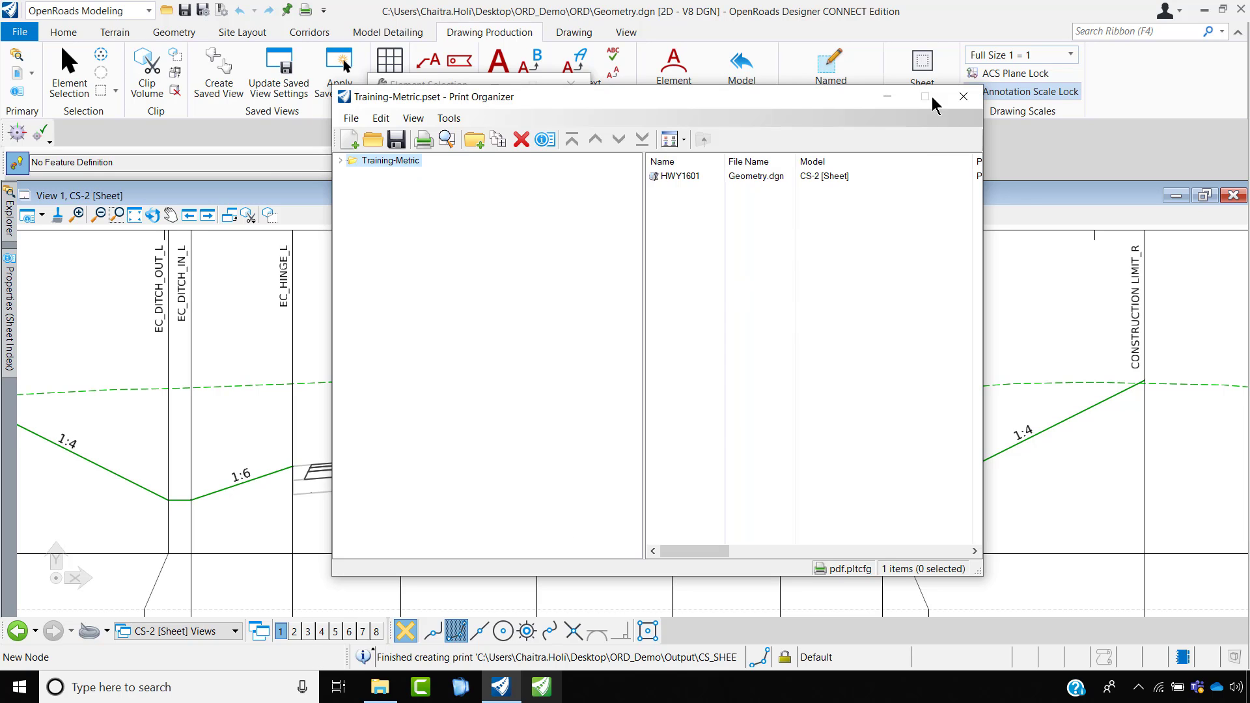
left_click(189, 631)
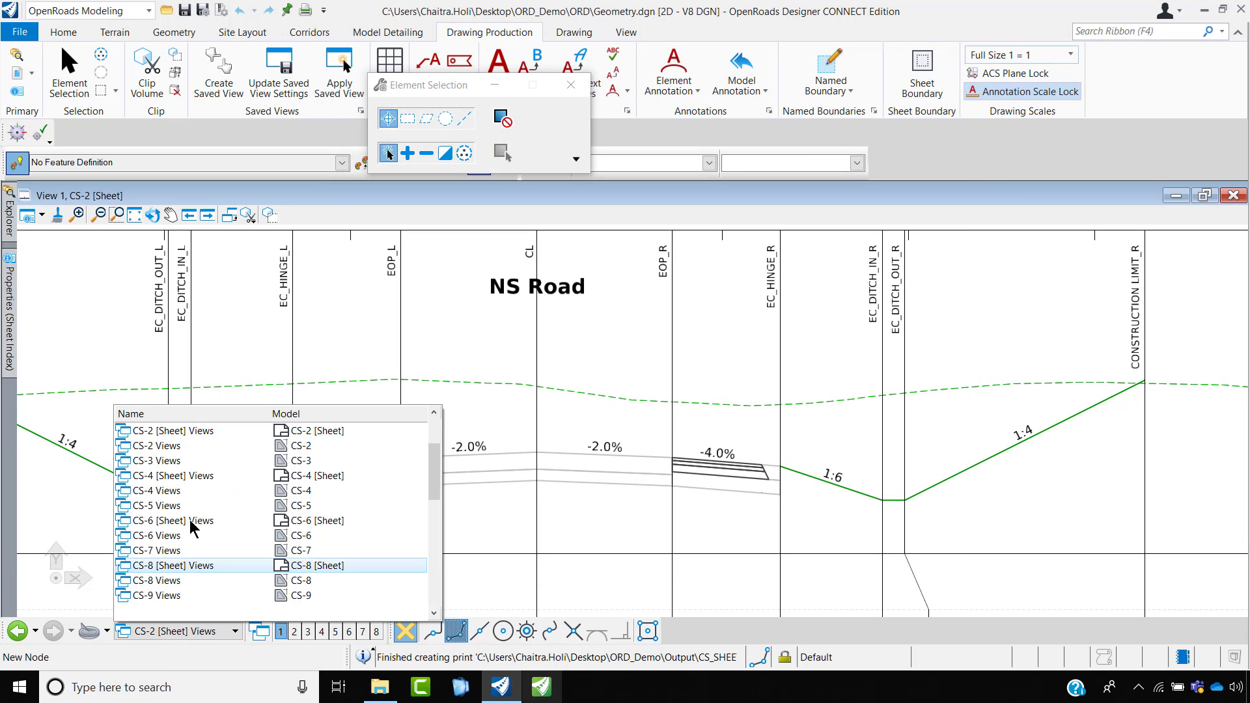
scroll(217, 446, "up", 1)
left_click(207, 443)
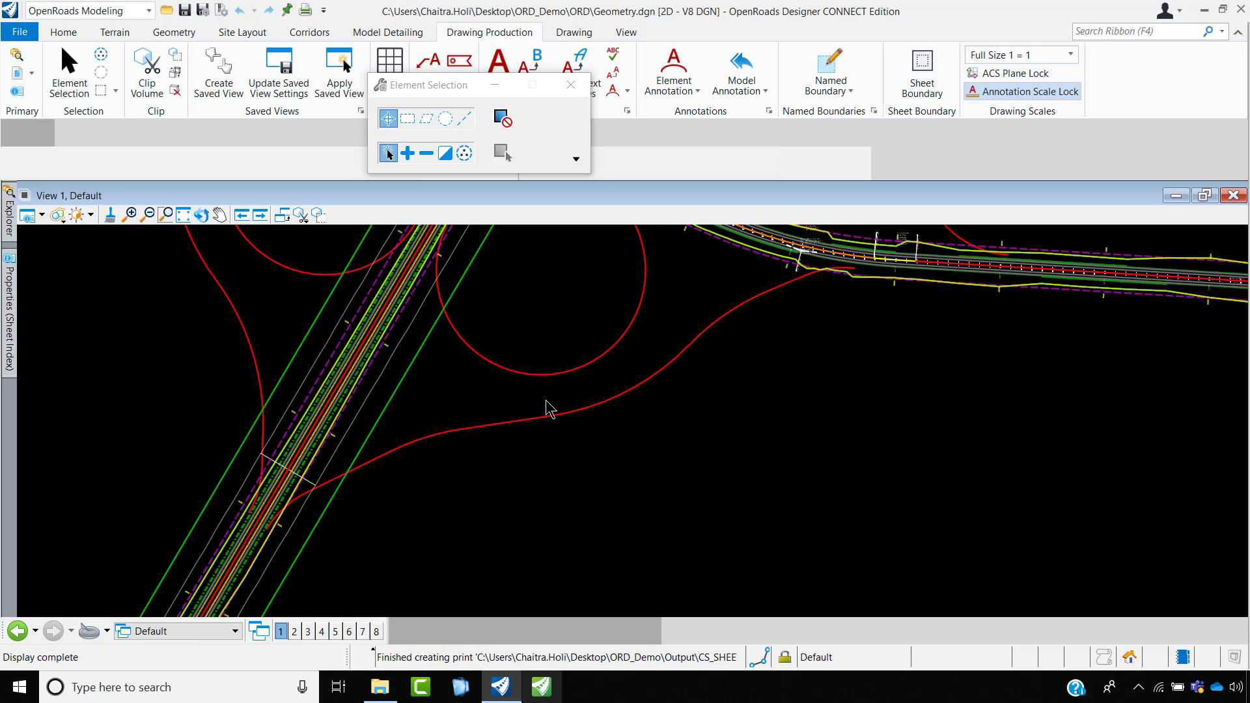
scroll(456, 436, "down", 4)
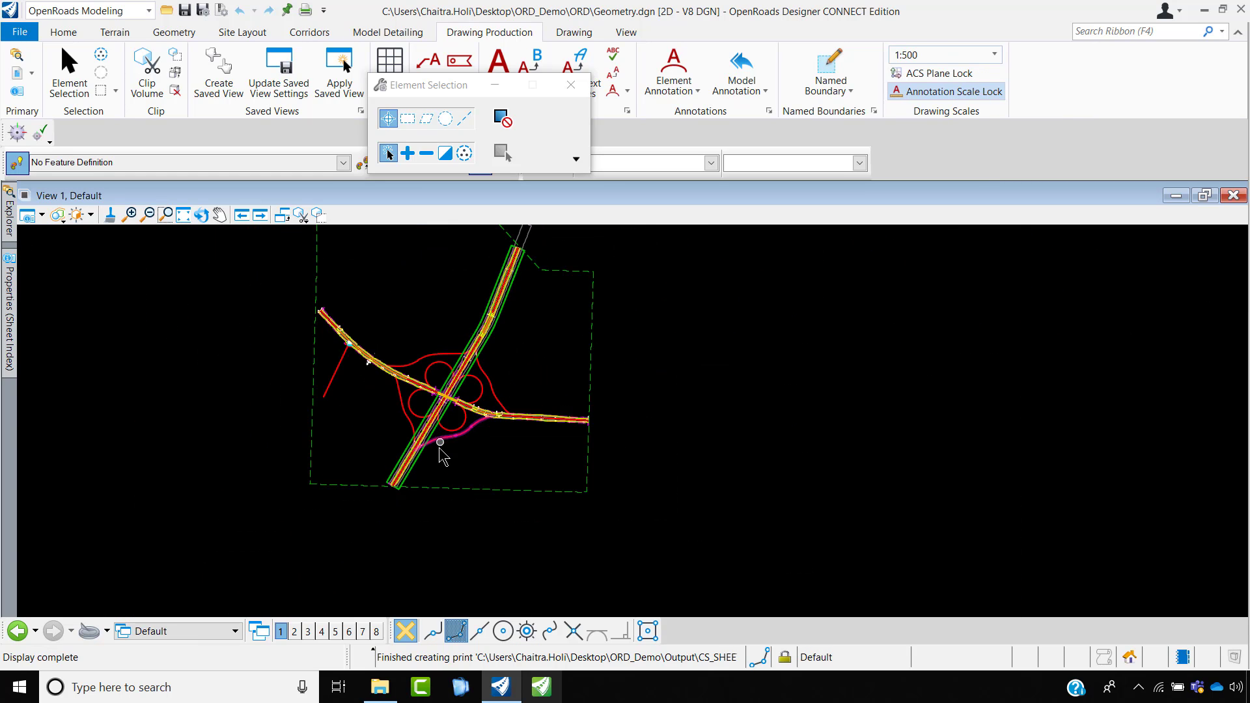
- Arrange the workspace as 2 Views Plan/3D, with the 3D model enlarged around the interchange
right_click(619, 398)
mouse_move(749, 86)
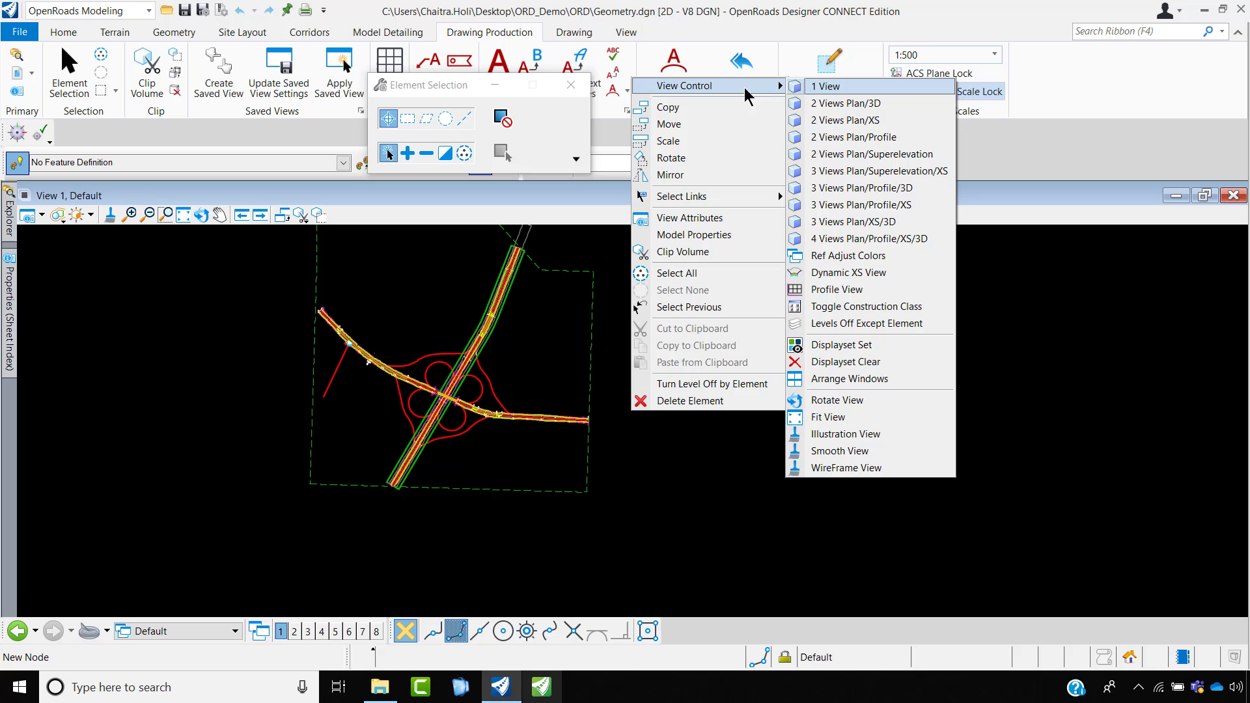
left_click(842, 104)
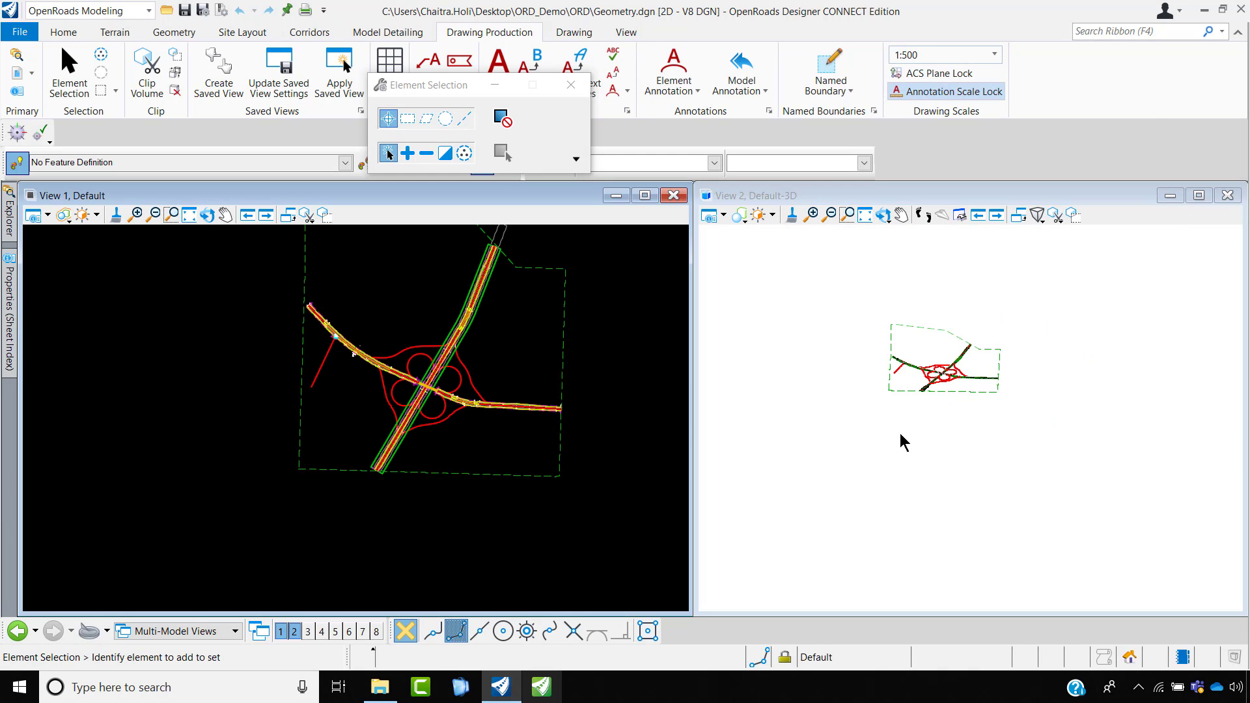
scroll(904, 423, "up", 5)
left_click(882, 215)
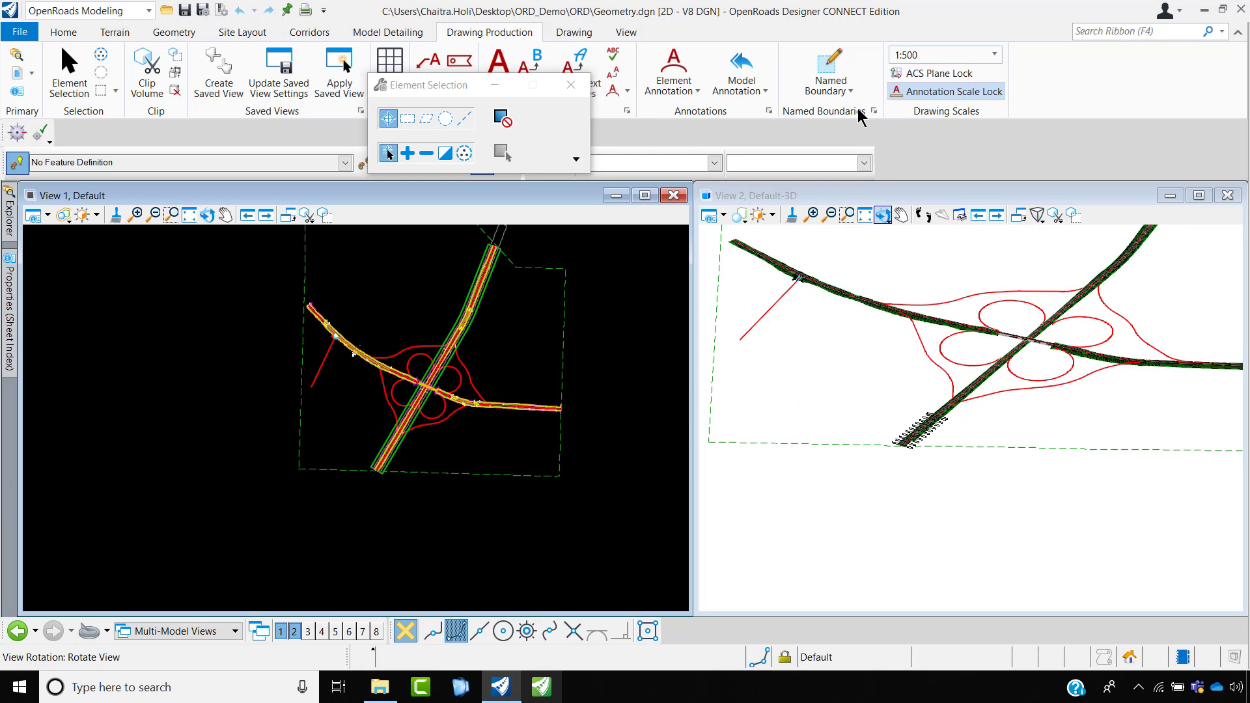
right_click(872, 274)
- Turn off the Draft_Named_Boundary level in View 2 to hide the cross section boundaries along NS Road in the 3D model
scroll(938, 446, "up", 6)
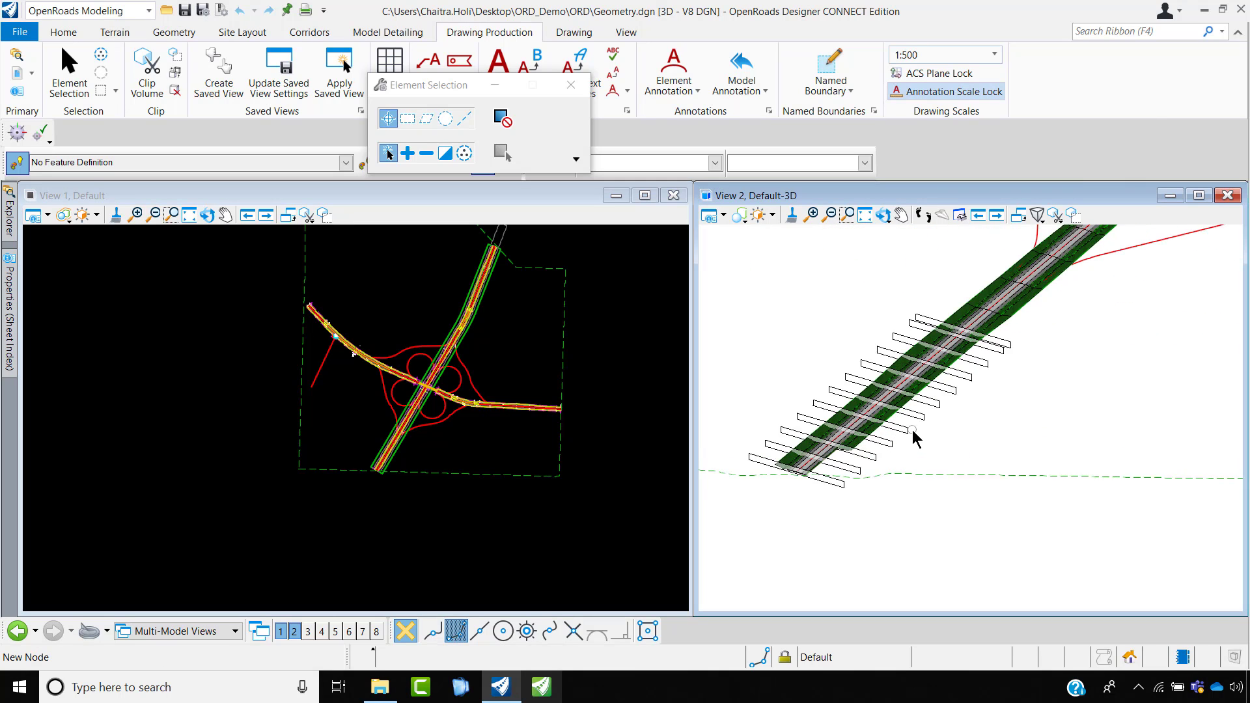
scroll(914, 437, "up", 2)
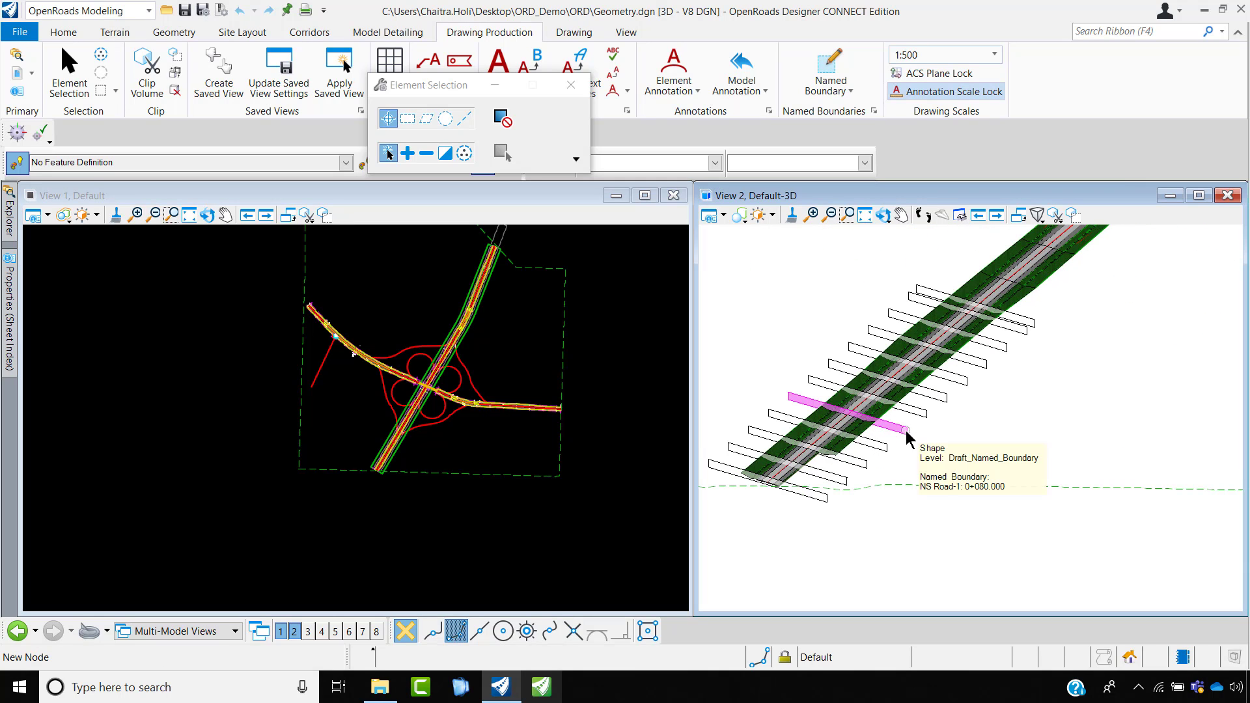
left_click(63, 32)
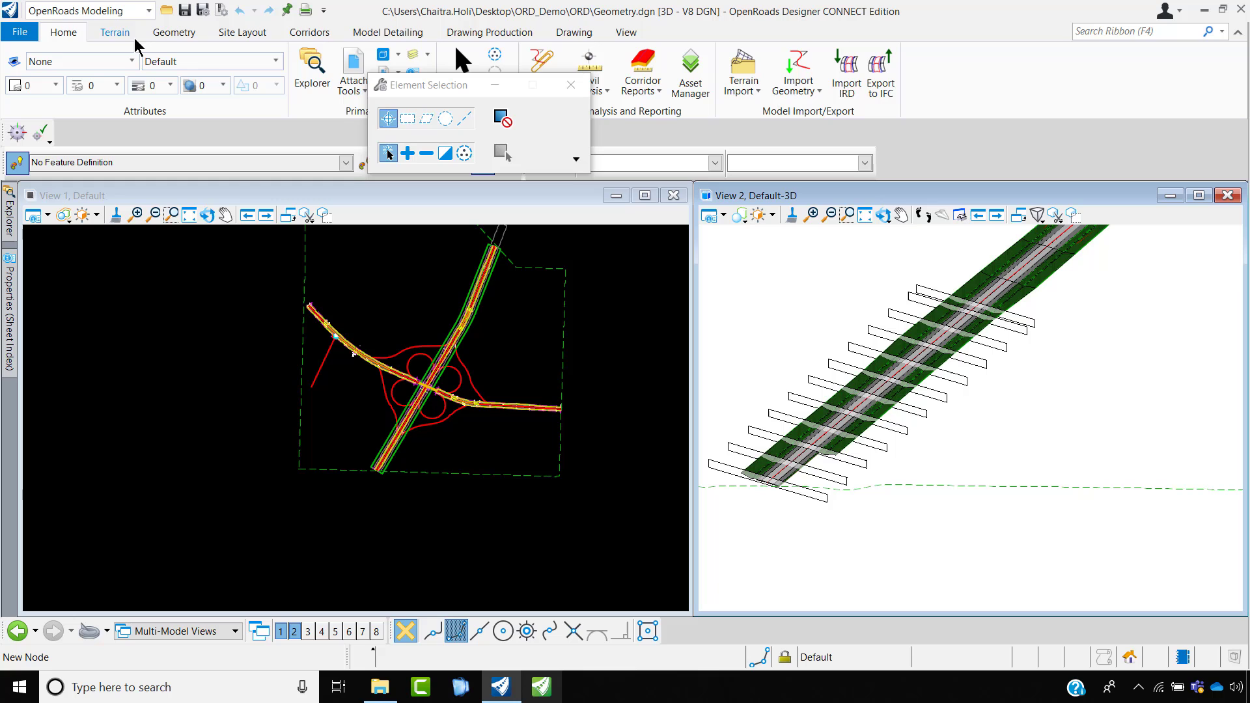
left_click(414, 55)
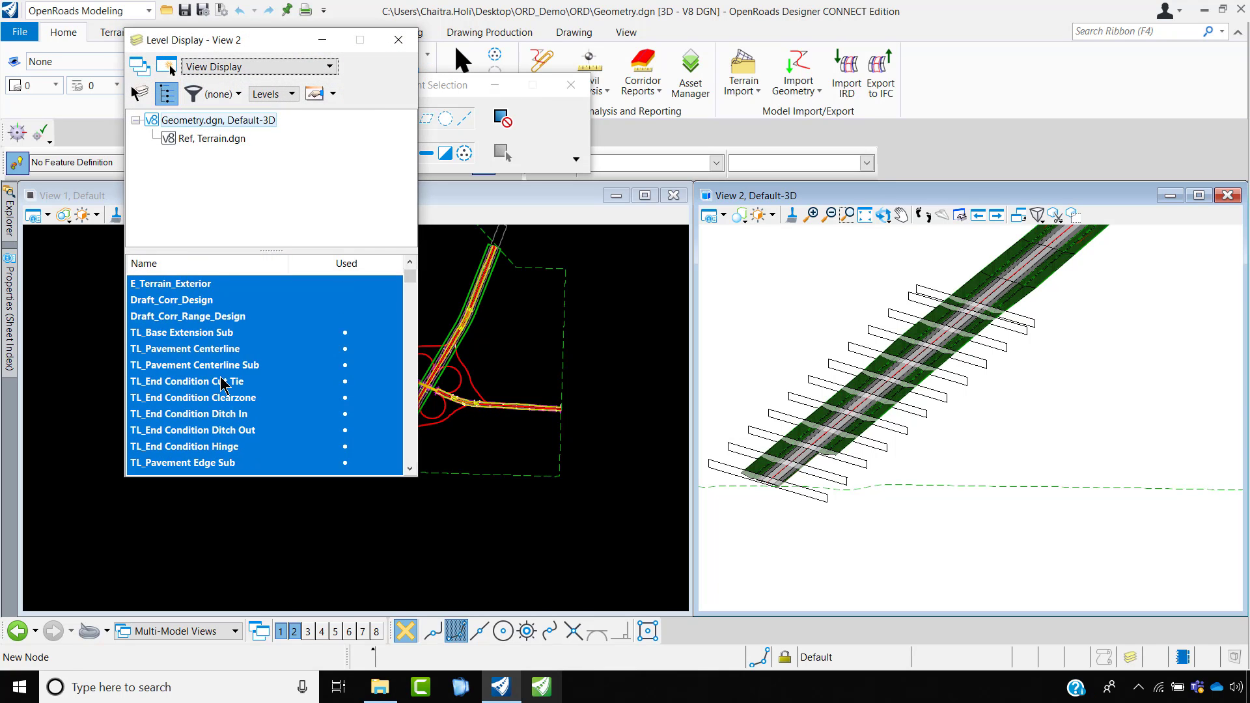
scroll(221, 384, "down", 6)
scroll(220, 435, "up", 2)
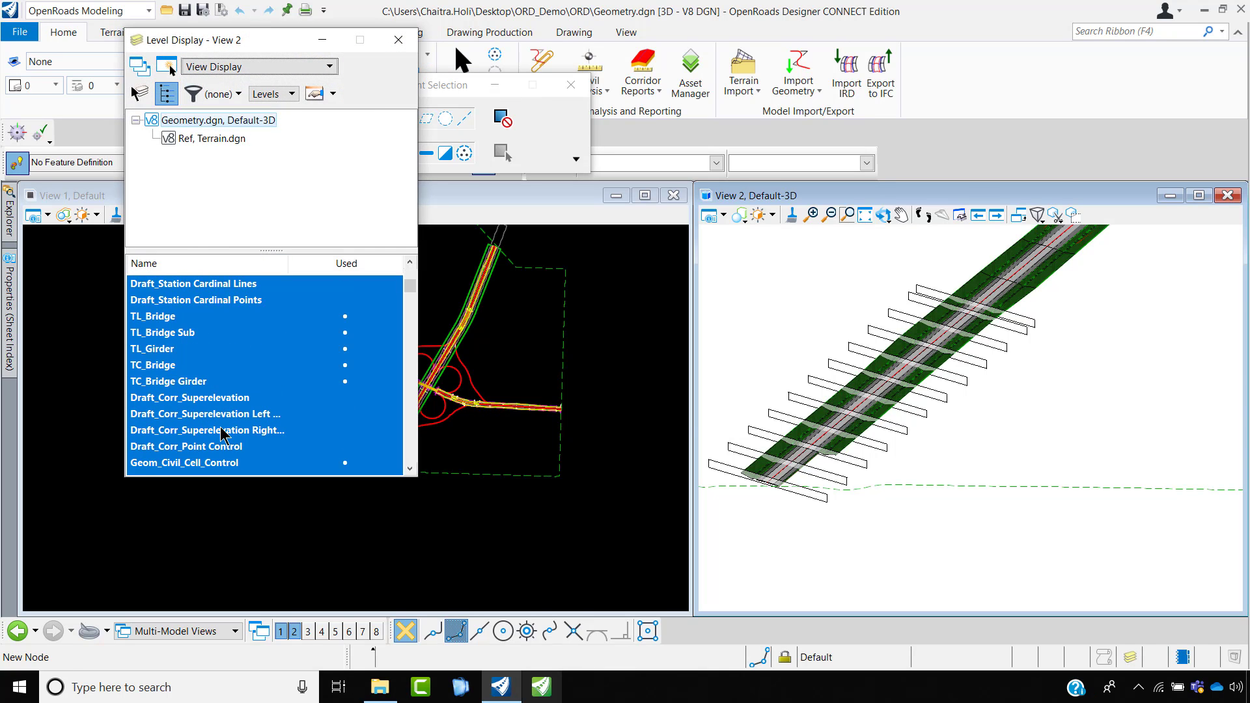
scroll(224, 436, "down", 6)
scroll(232, 435, "down", 3)
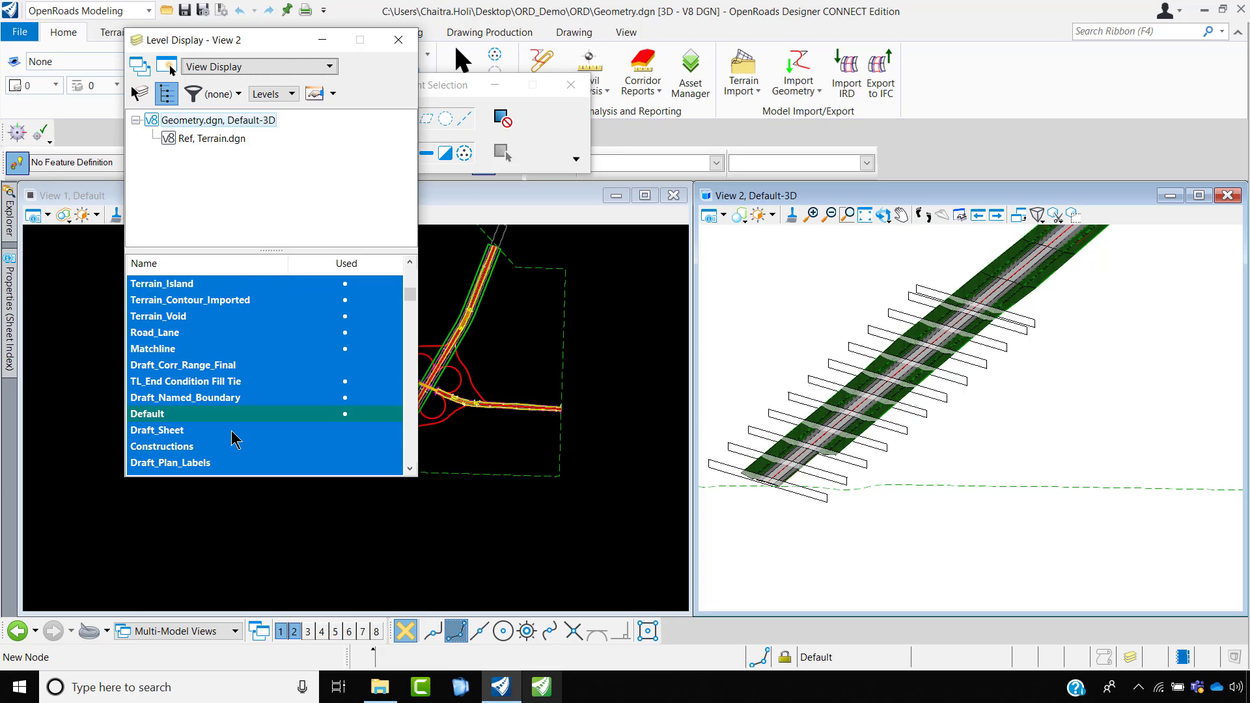
left_click(203, 348)
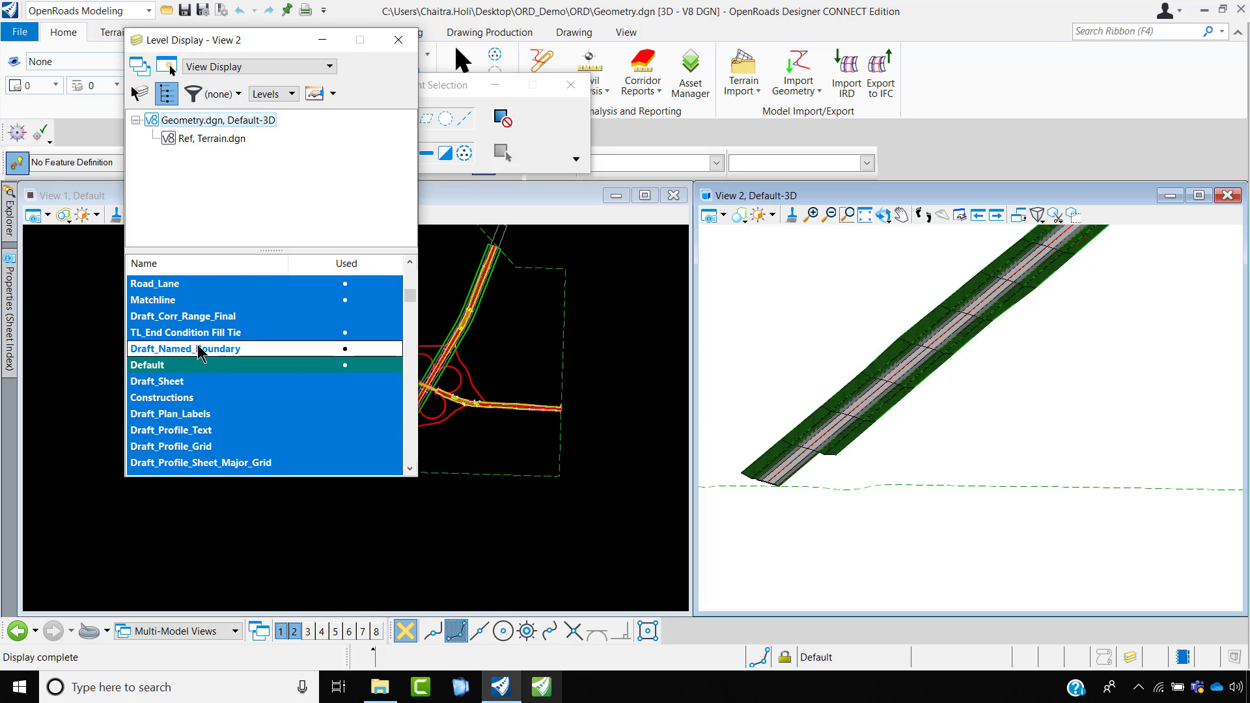
left_click(399, 40)
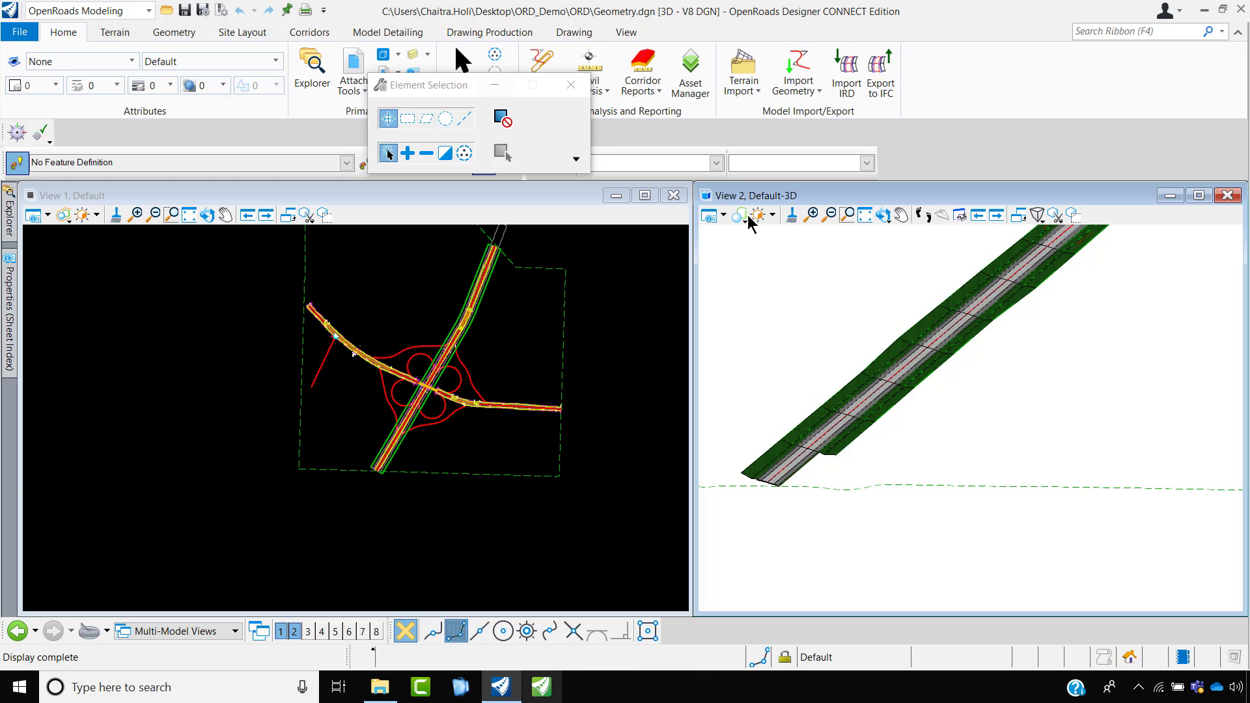
- Open a 3D Drive Through along the EW Road centreline in the Default-3D view
left_click(883, 214)
left_click(1085, 448)
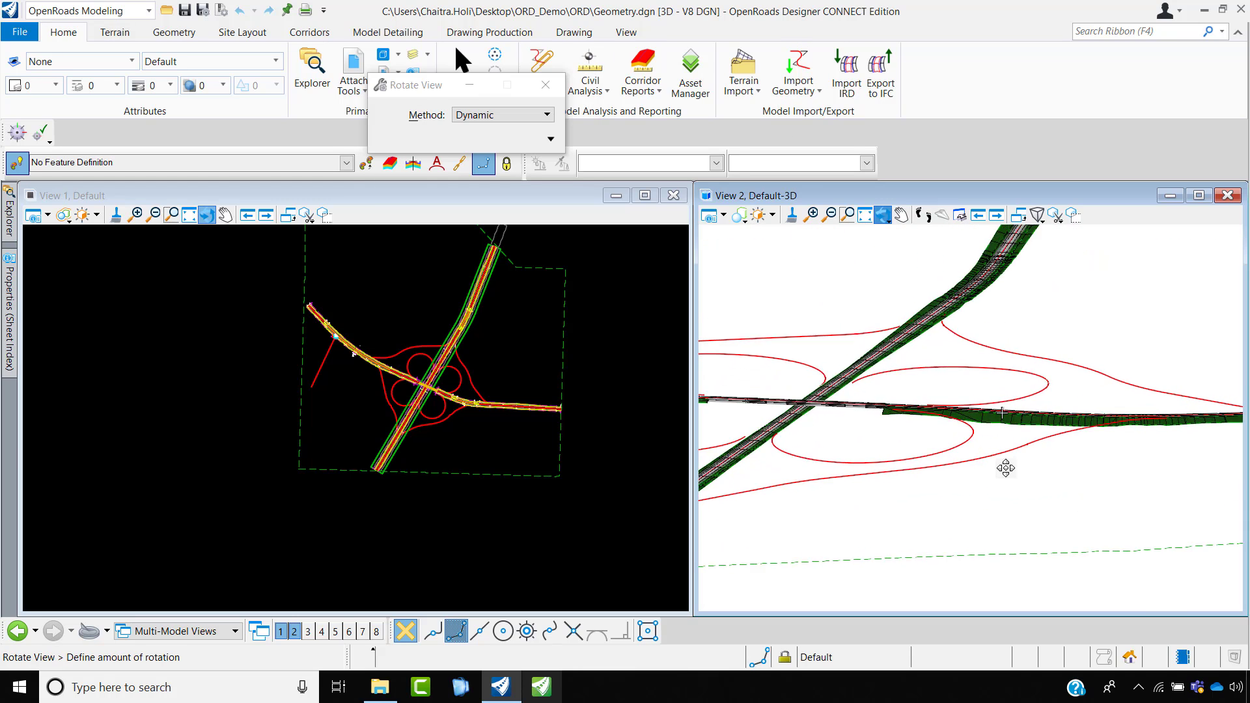
left_click_drag(813, 460, 798, 447)
mouse_move(1019, 504)
left_mouse_down()
mouse_move(950, 501)
mouse_move(985, 517)
mouse_move(991, 502)
left_mouse_up()
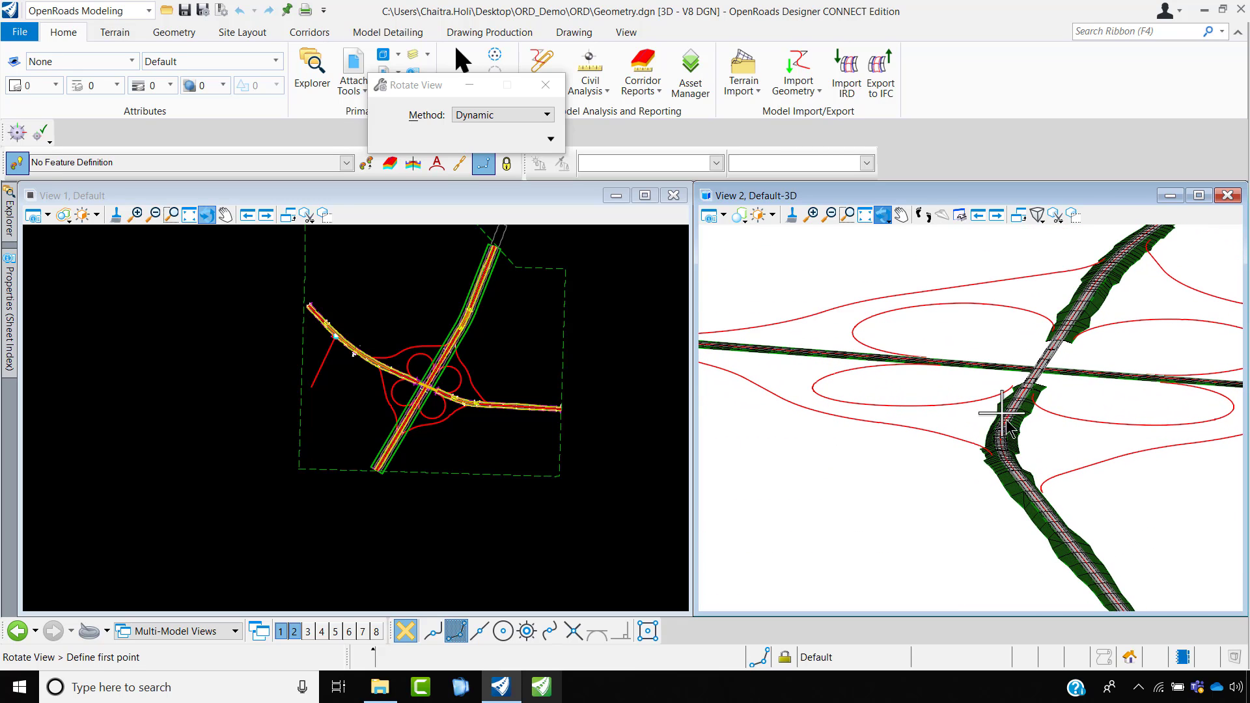
left_click_drag(1017, 516, 1015, 509)
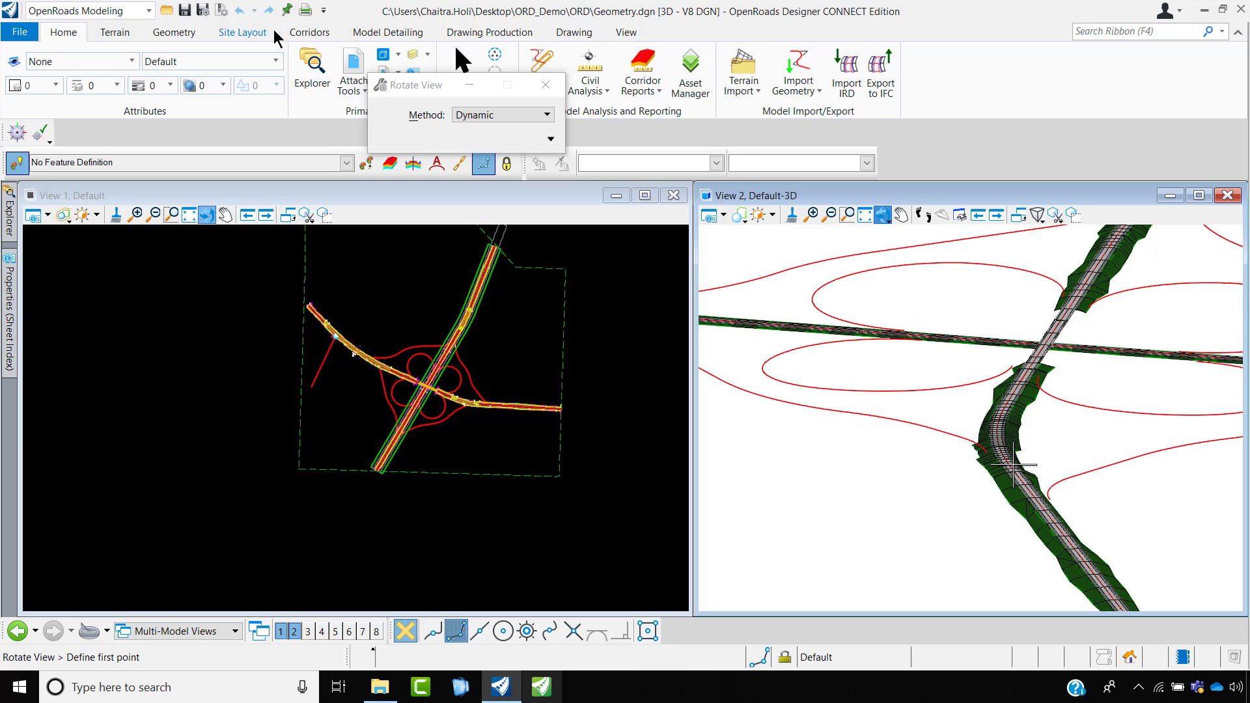
left_click(310, 32)
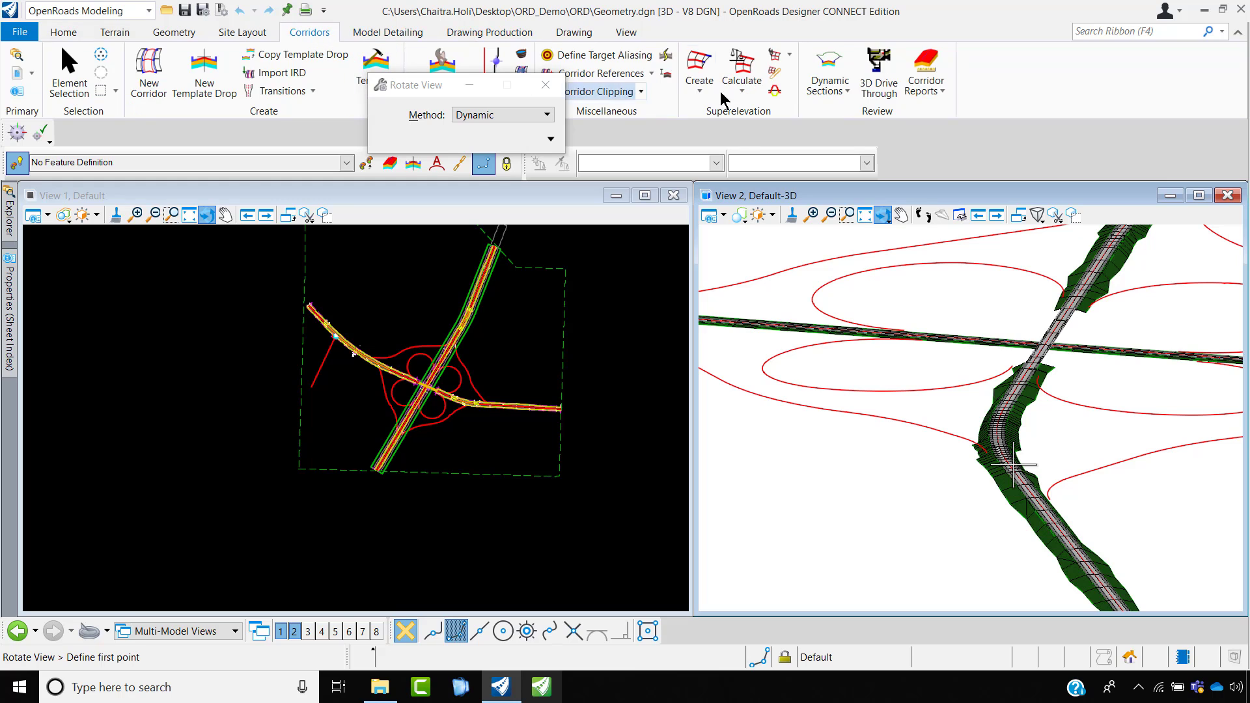
left_click(879, 71)
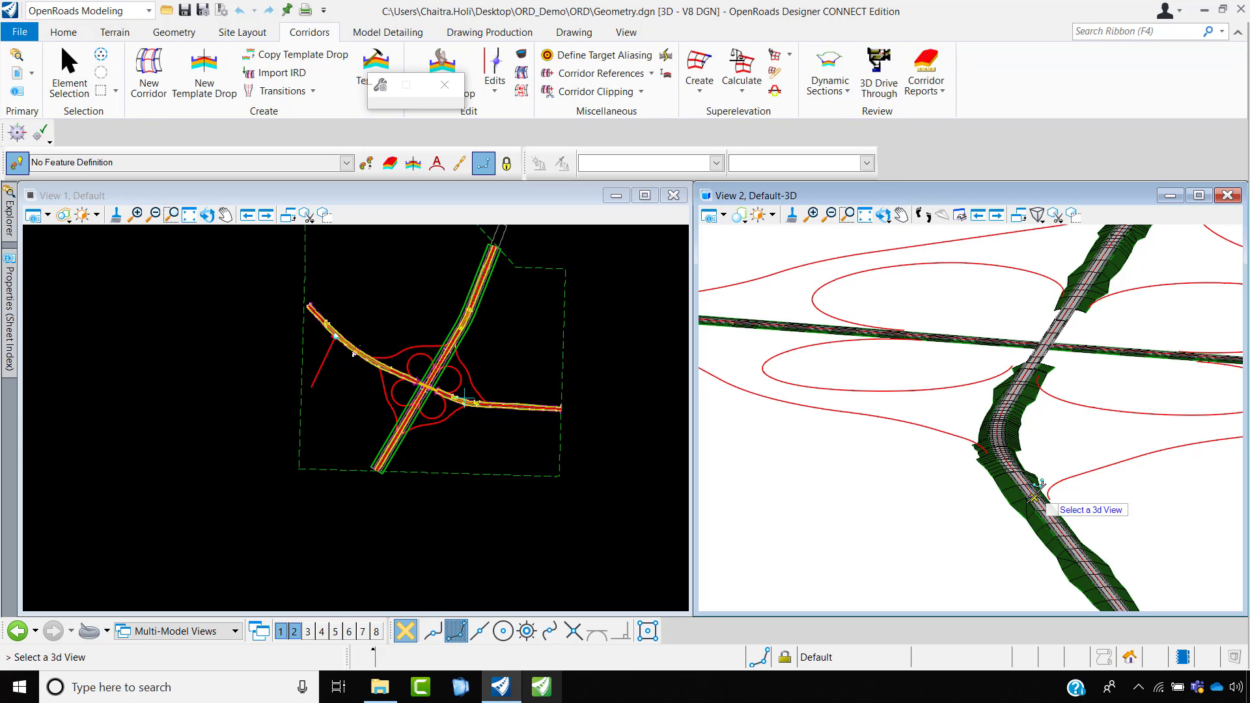
left_click(1070, 550)
scroll(1072, 550, "up", 2)
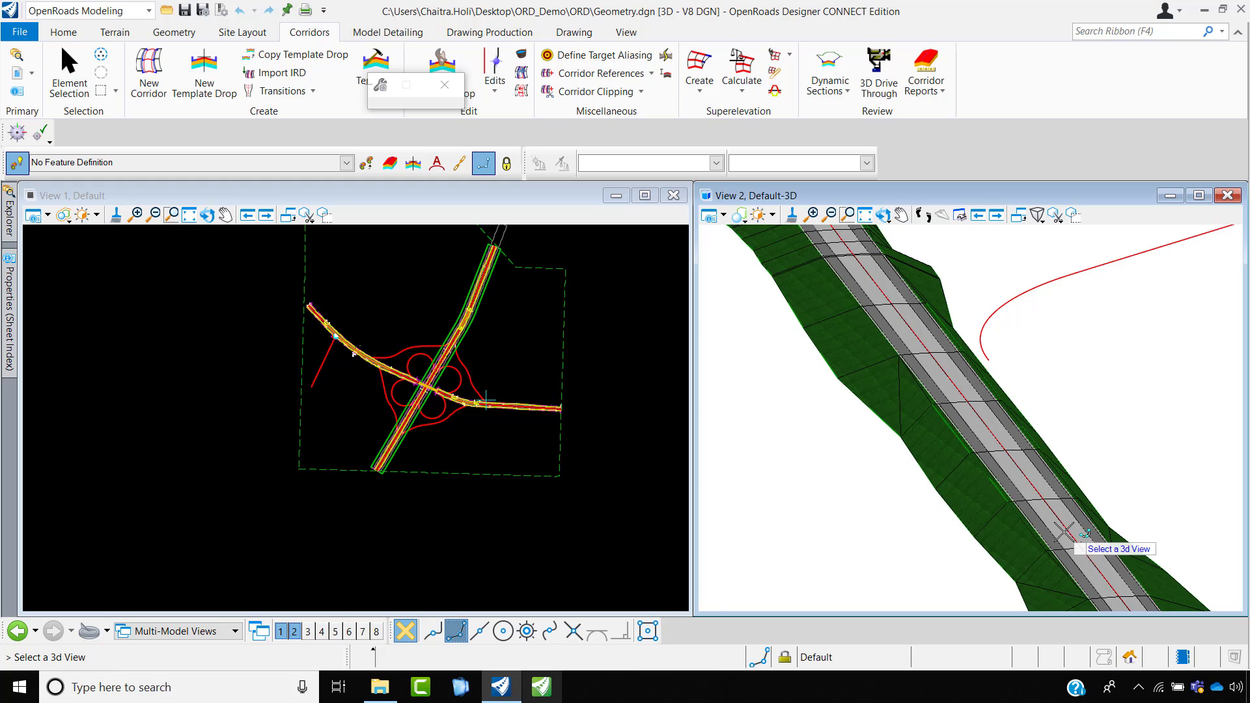
left_click(1065, 532)
left_click(1066, 528)
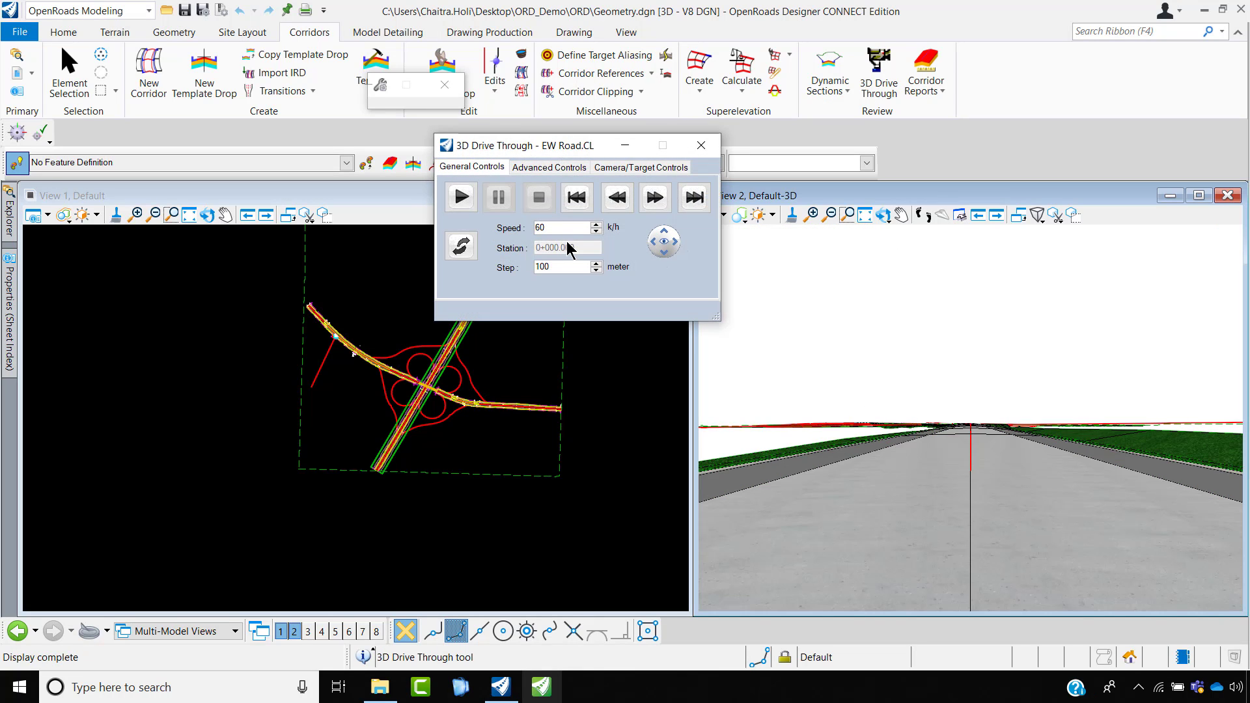
- Set the drive-through speed to 100 k/h and the camera's vertical offset to 10 meters
left_click_drag(560, 228, 515, 233)
left_click(630, 168)
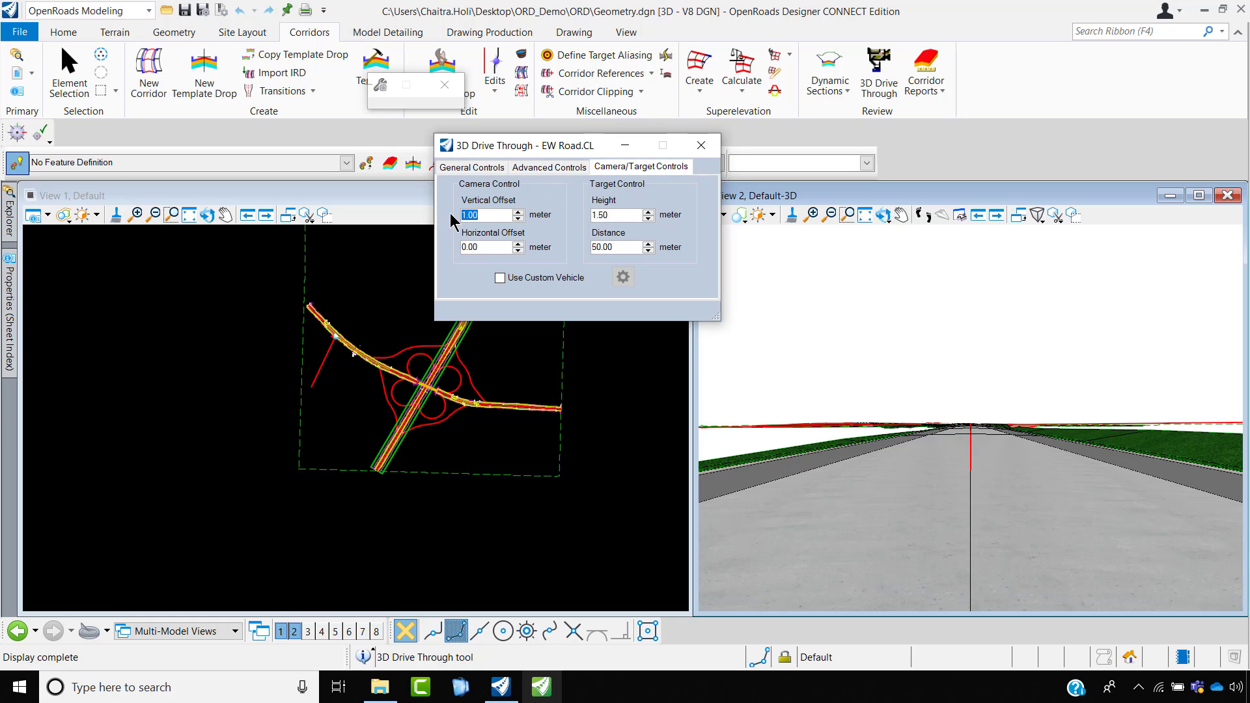
left_click(490, 247)
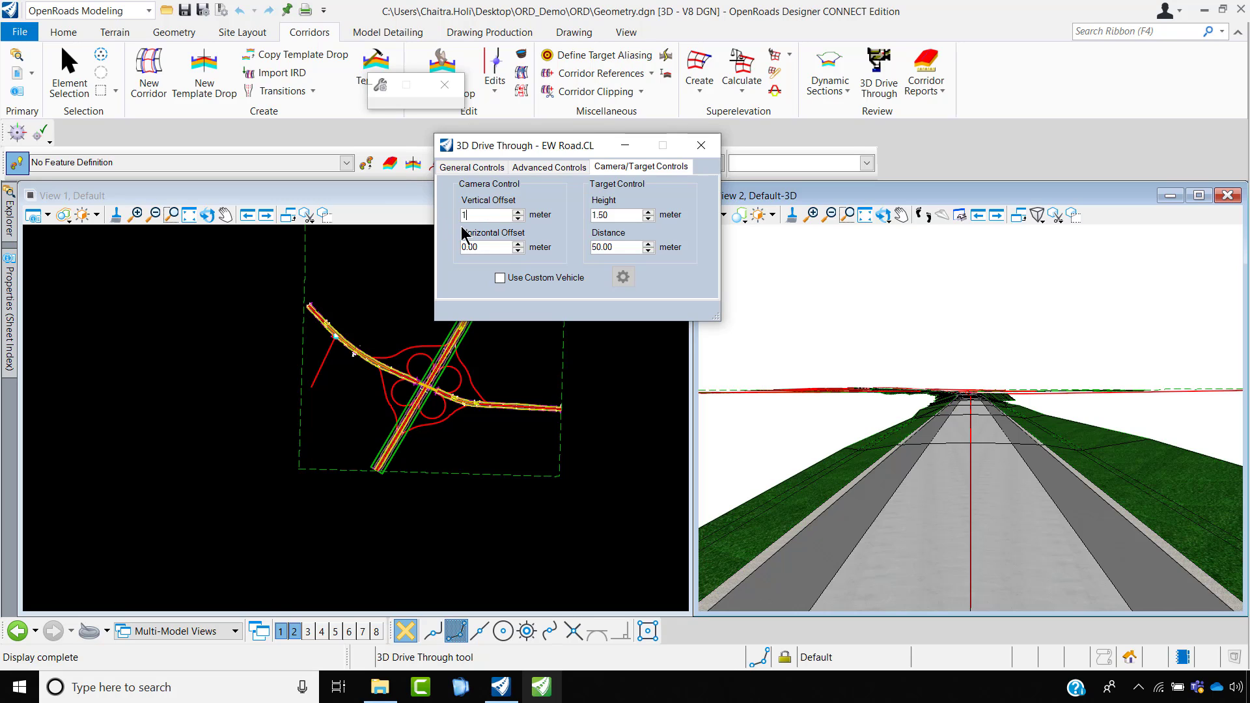
type("10")
left_click(490, 246)
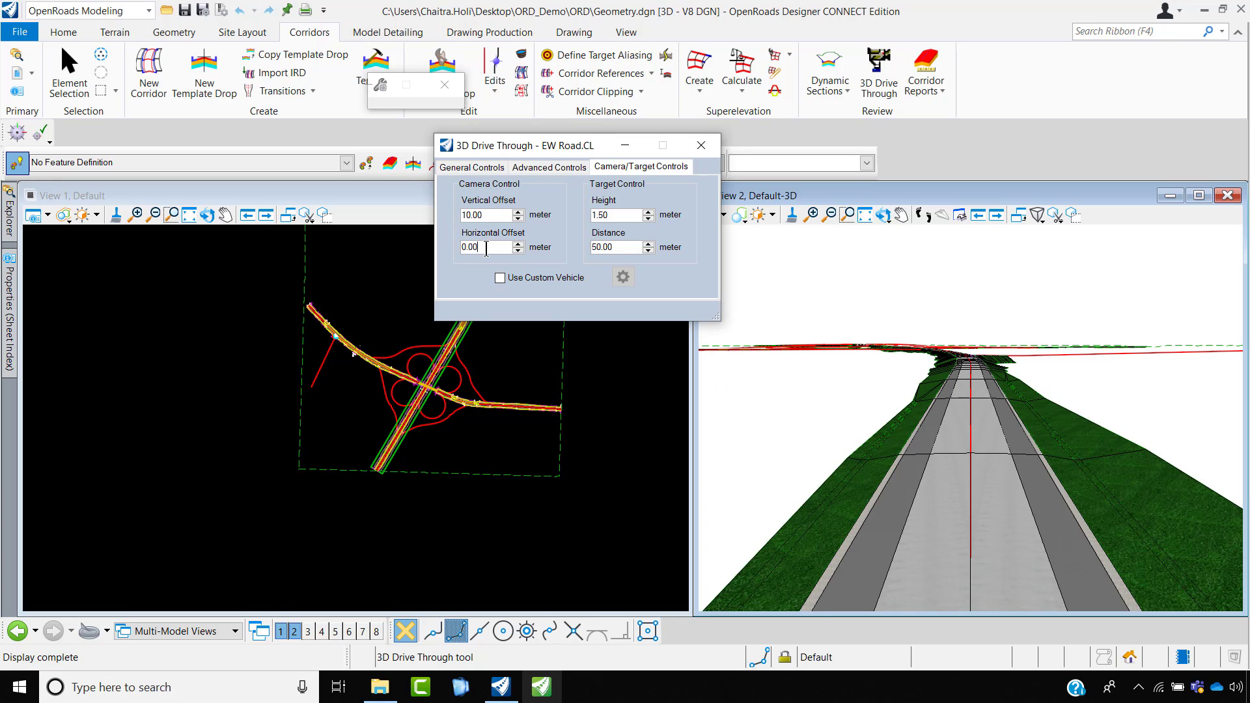
left_click(471, 168)
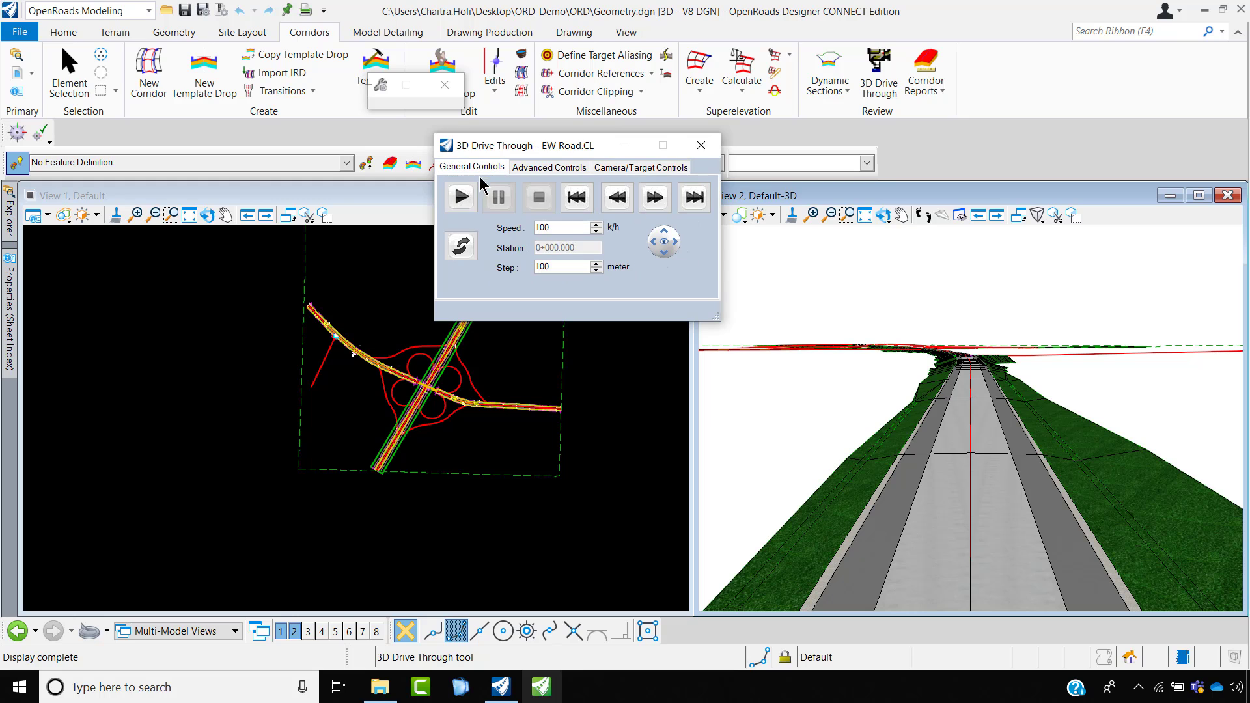
- Play the EW Road drive-through with the step set to 200 meters, and end it by stopping and closing the tool
left_click(463, 197)
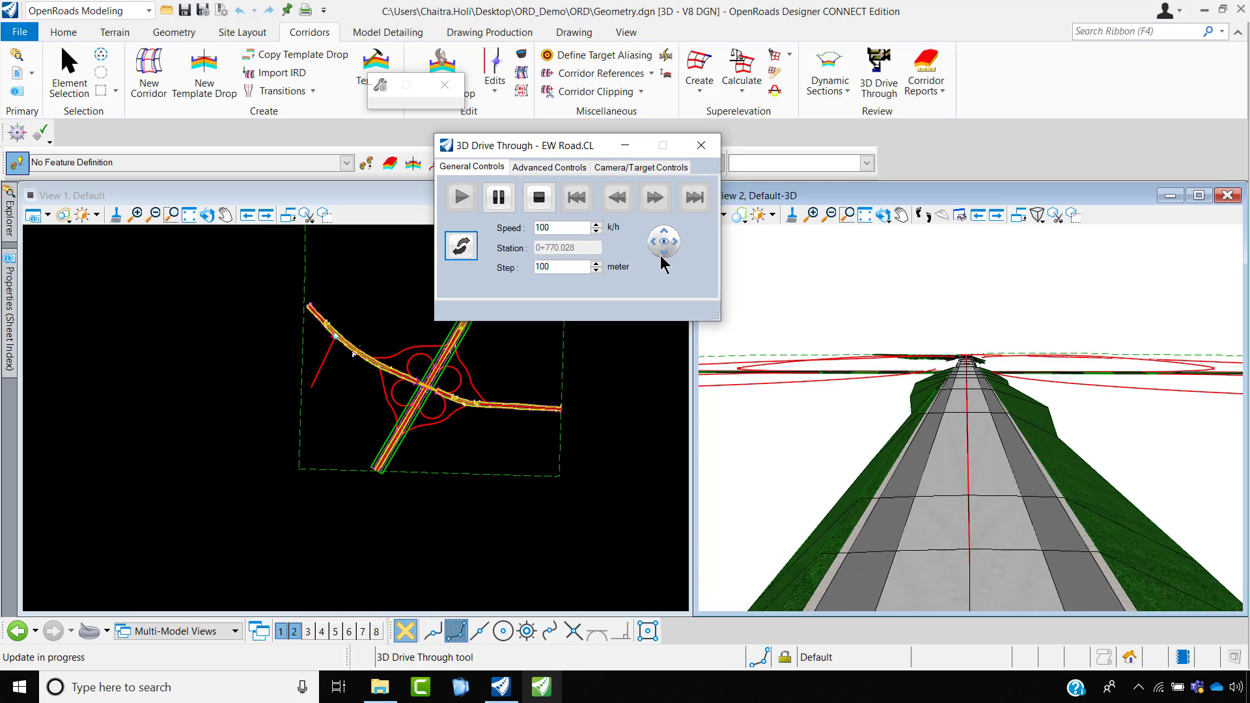
left_click(594, 265)
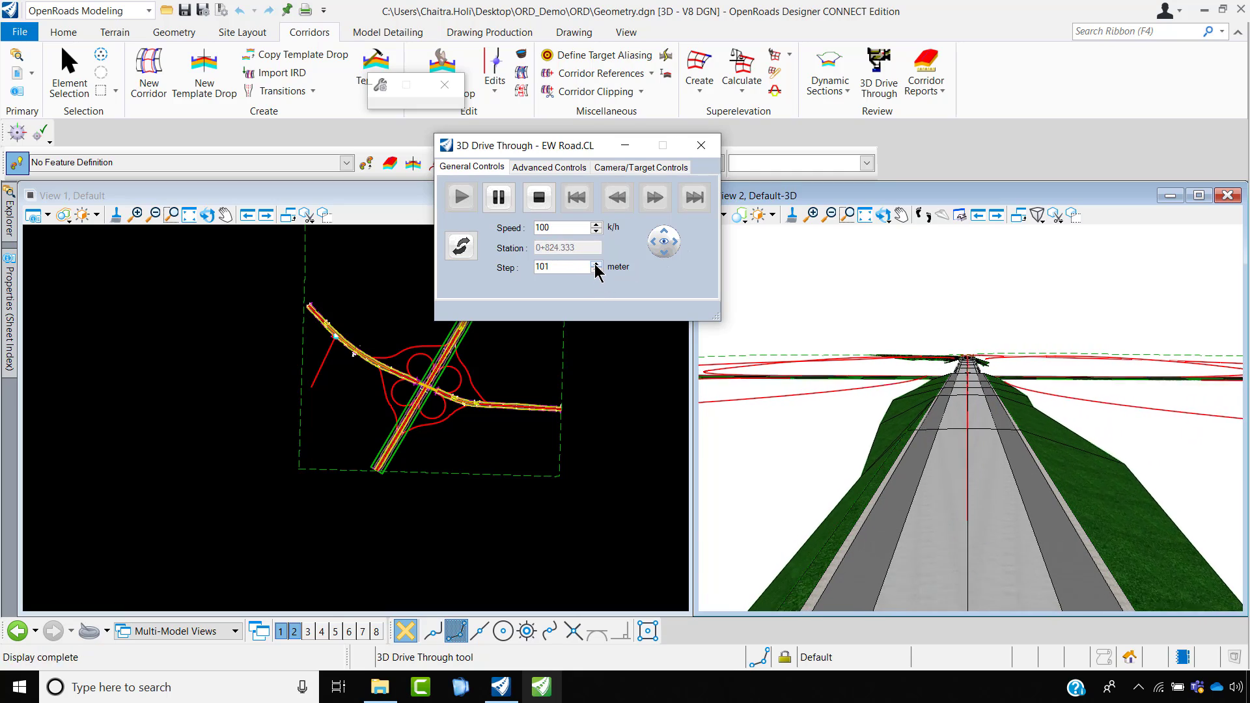
left_click_drag(573, 268, 521, 275)
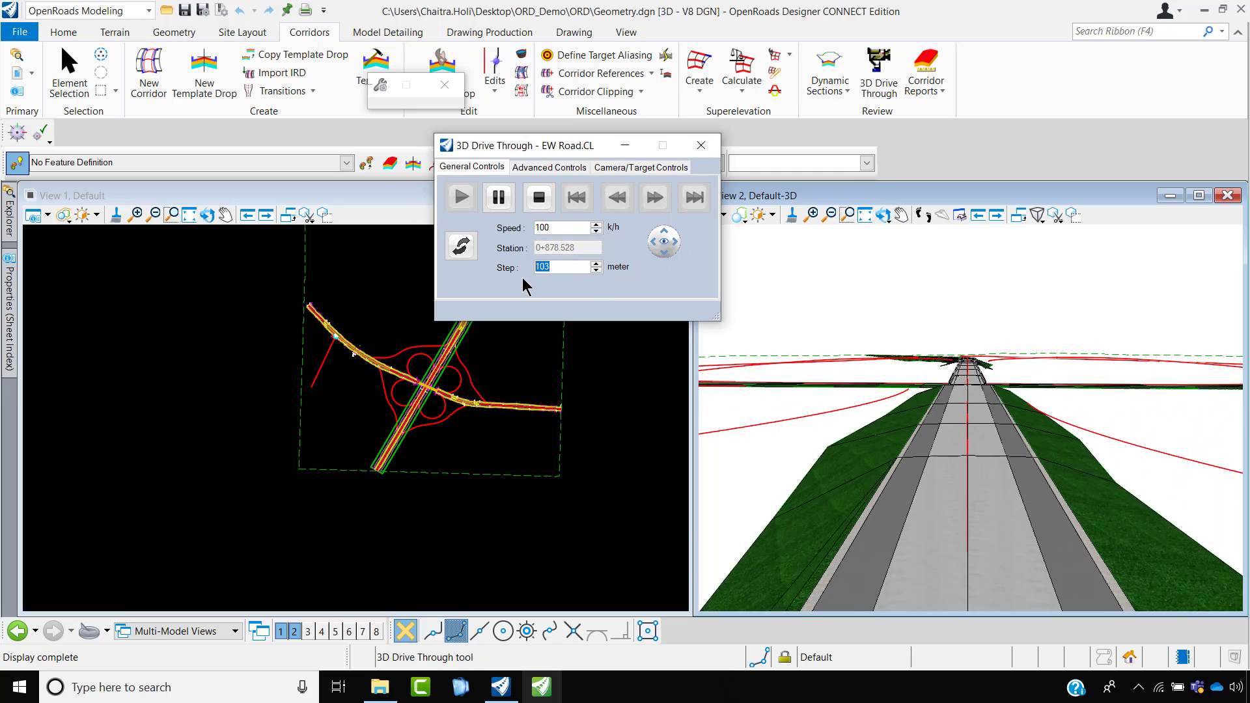
type("200")
left_click(563, 228)
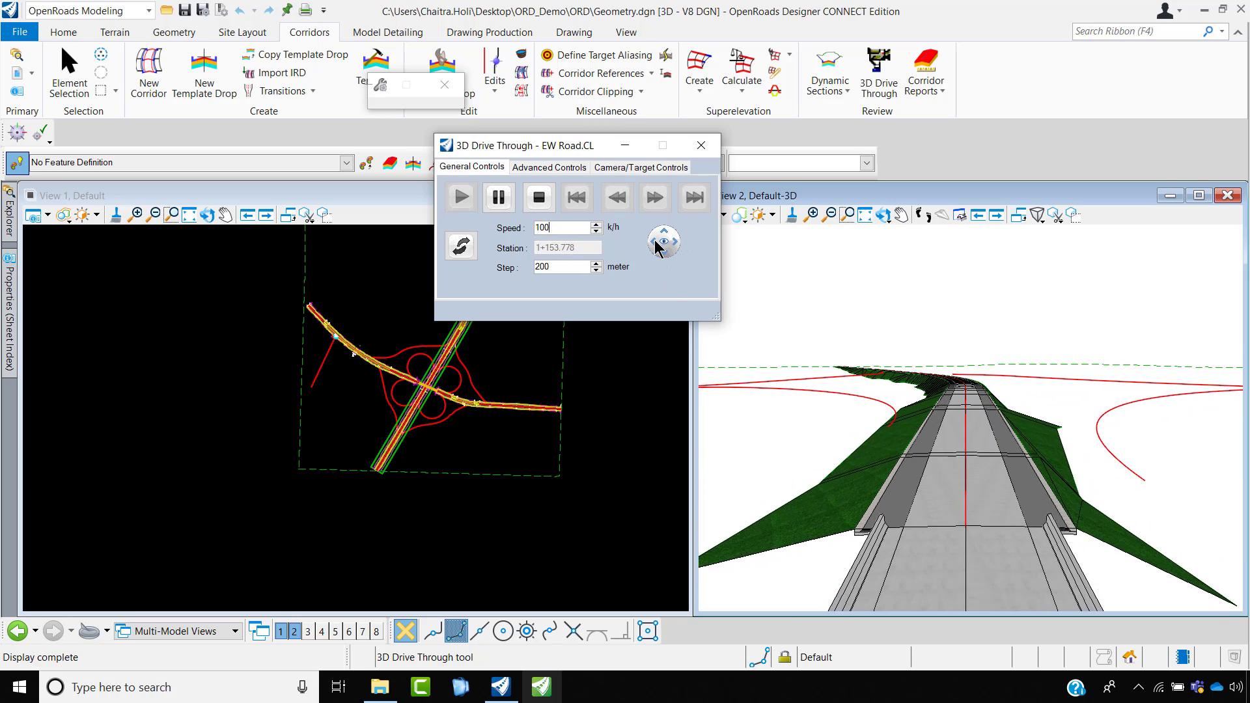
left_click(543, 200)
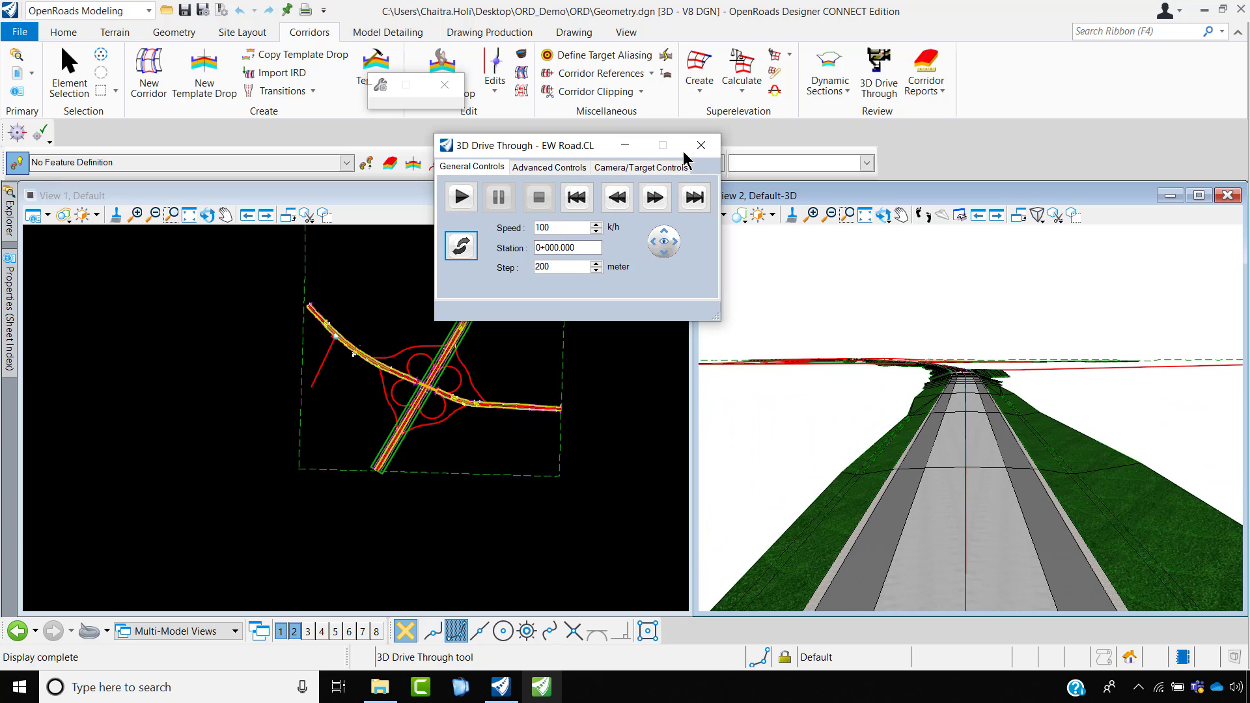
left_click(699, 147)
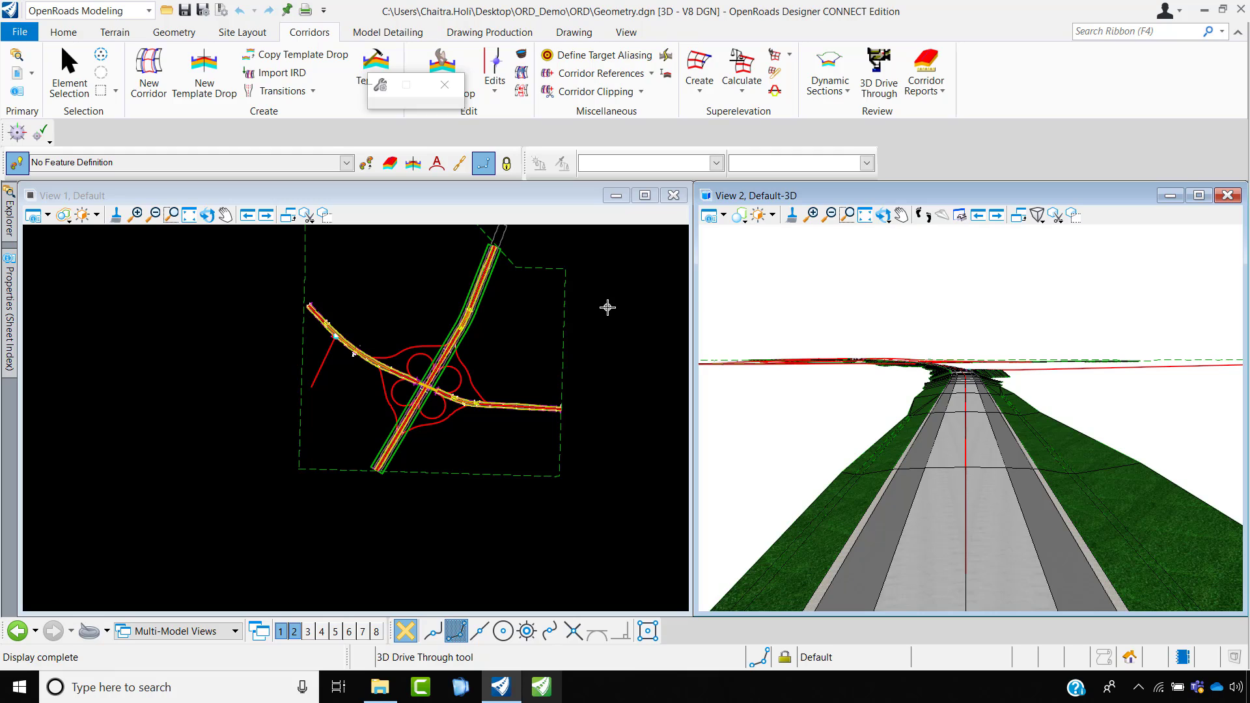